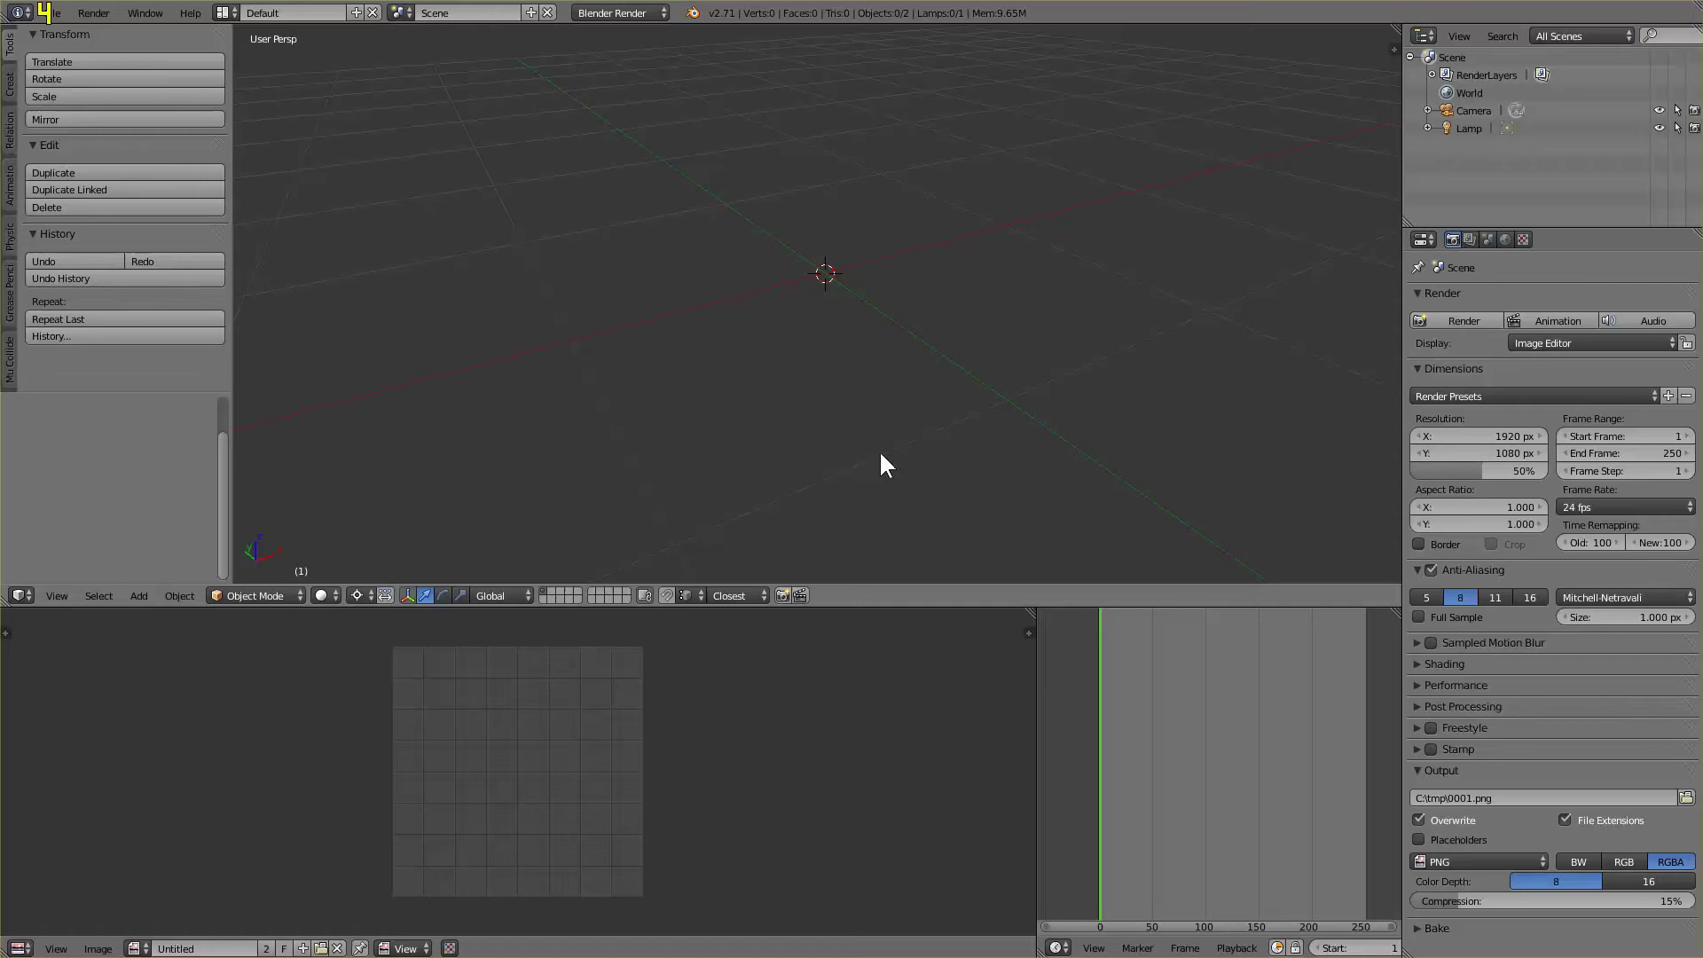
Resize the editor areas to widen the UV/Image Editor, narrow the timeline and give the 3D view more height
middle_drag(881, 455, 893, 358)
middle_drag(914, 379, 918, 393)
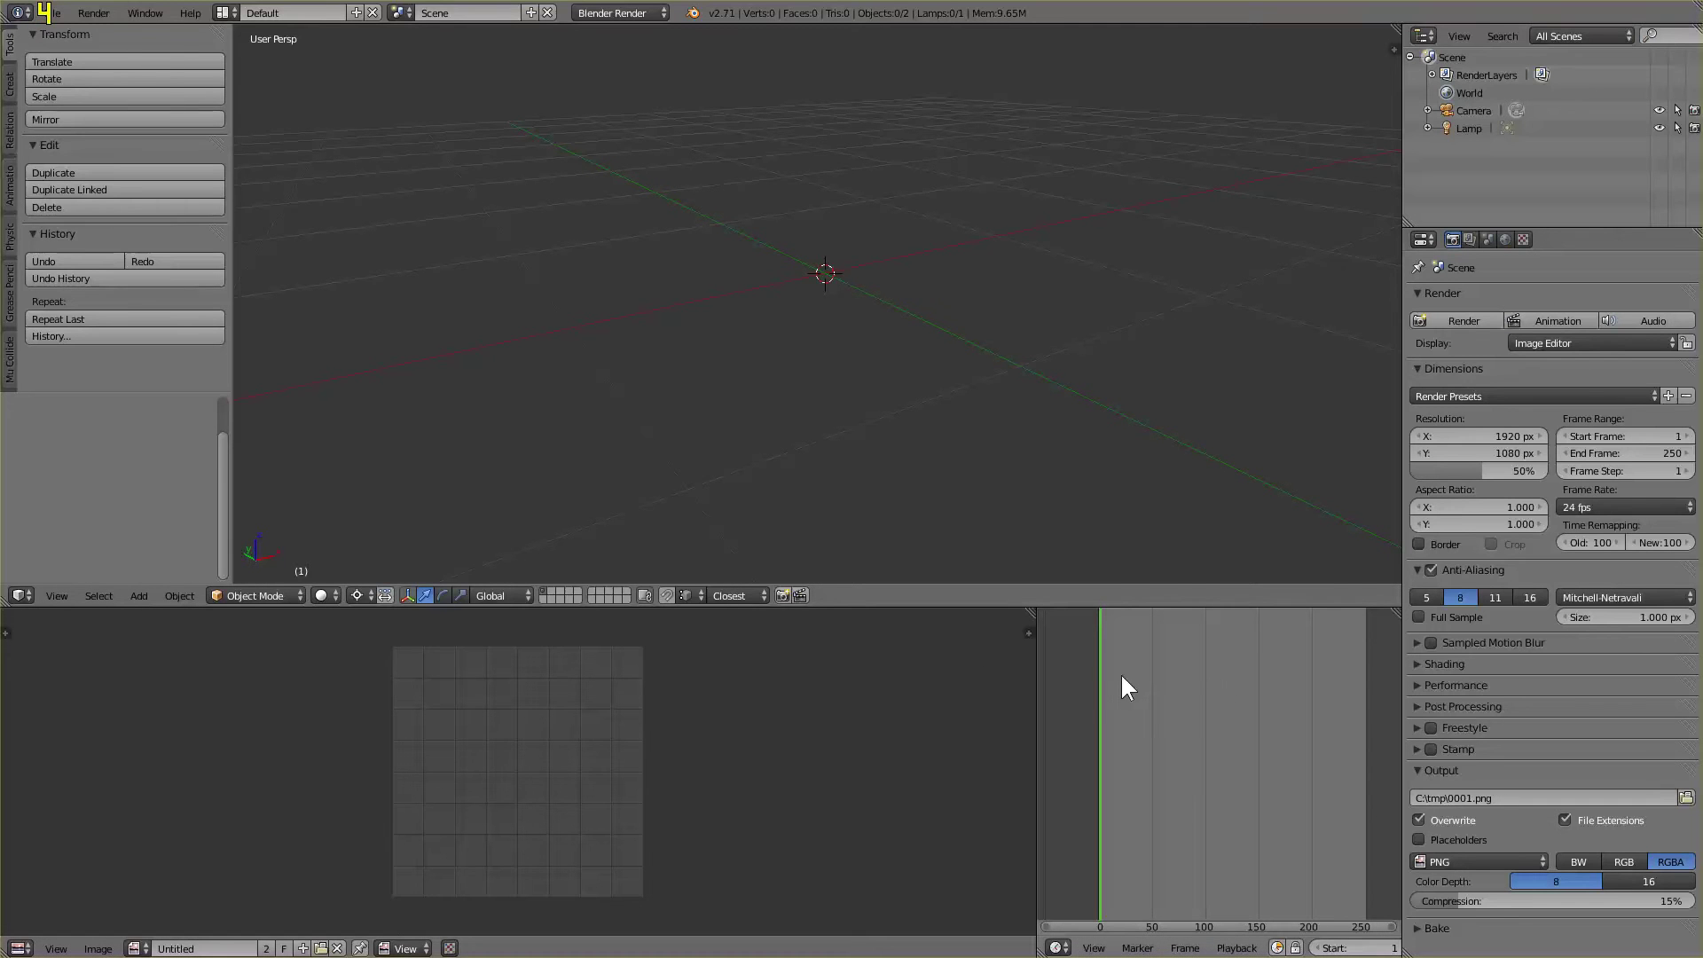
mouse_move(1101, 679)
mouse_down()
mouse_move(1157, 678)
mouse_move(1101, 678)
mouse_up()
drag(1036, 696, 1185, 696)
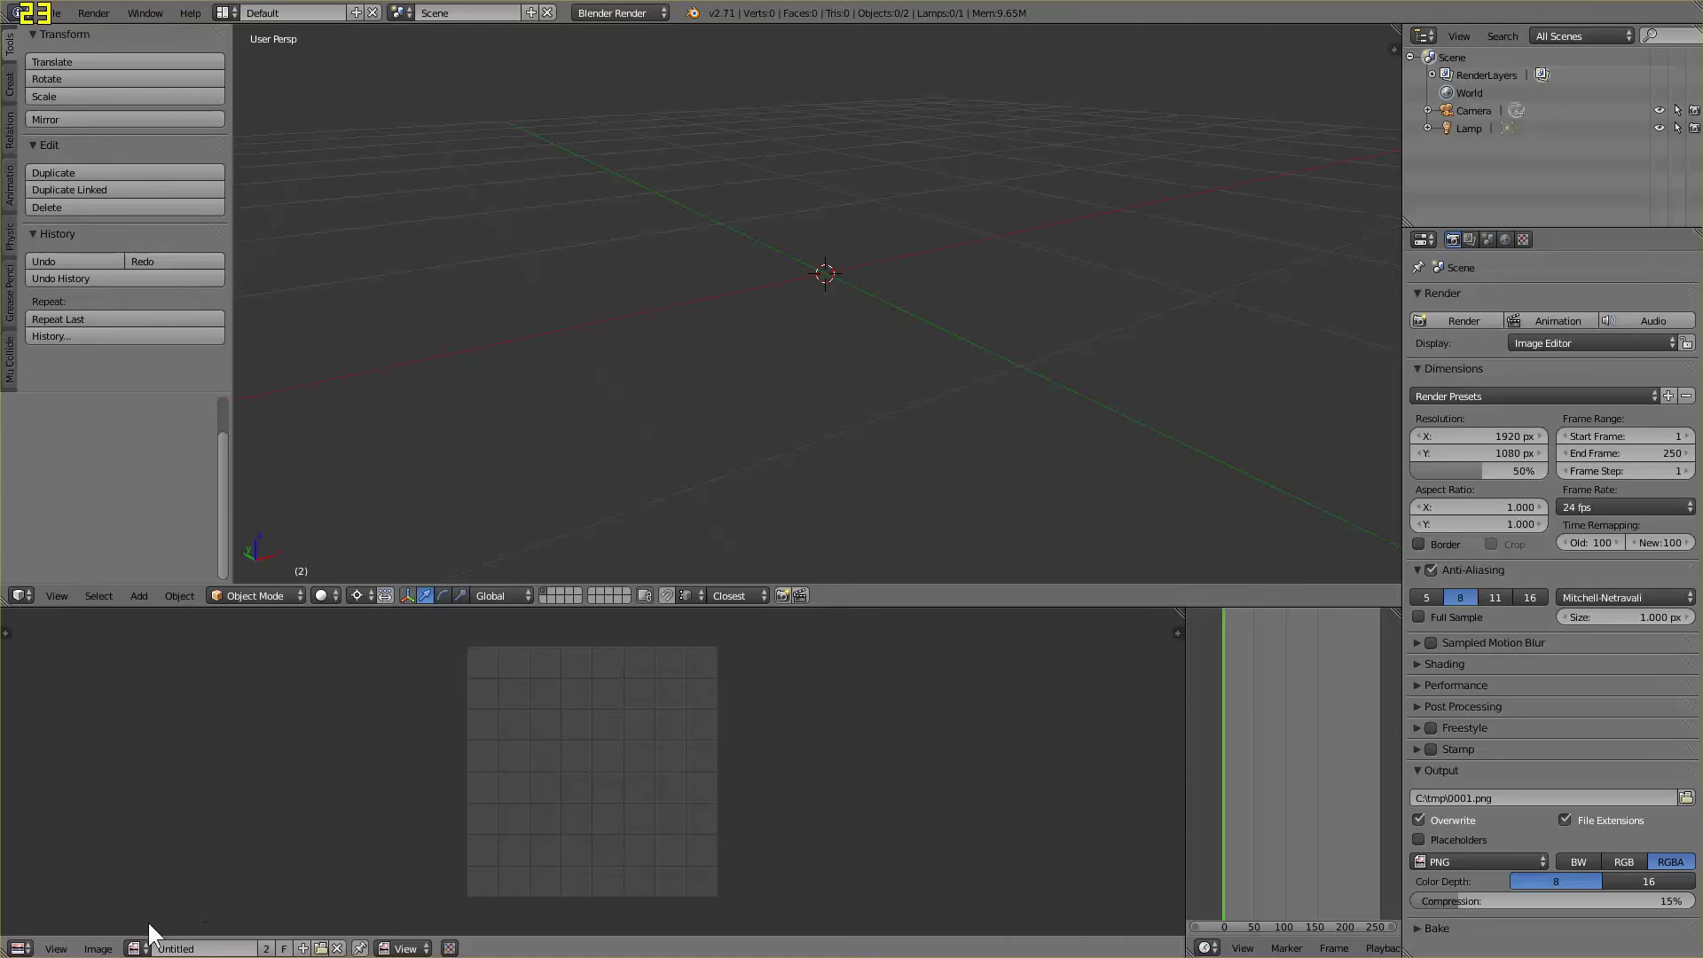
click(22, 948)
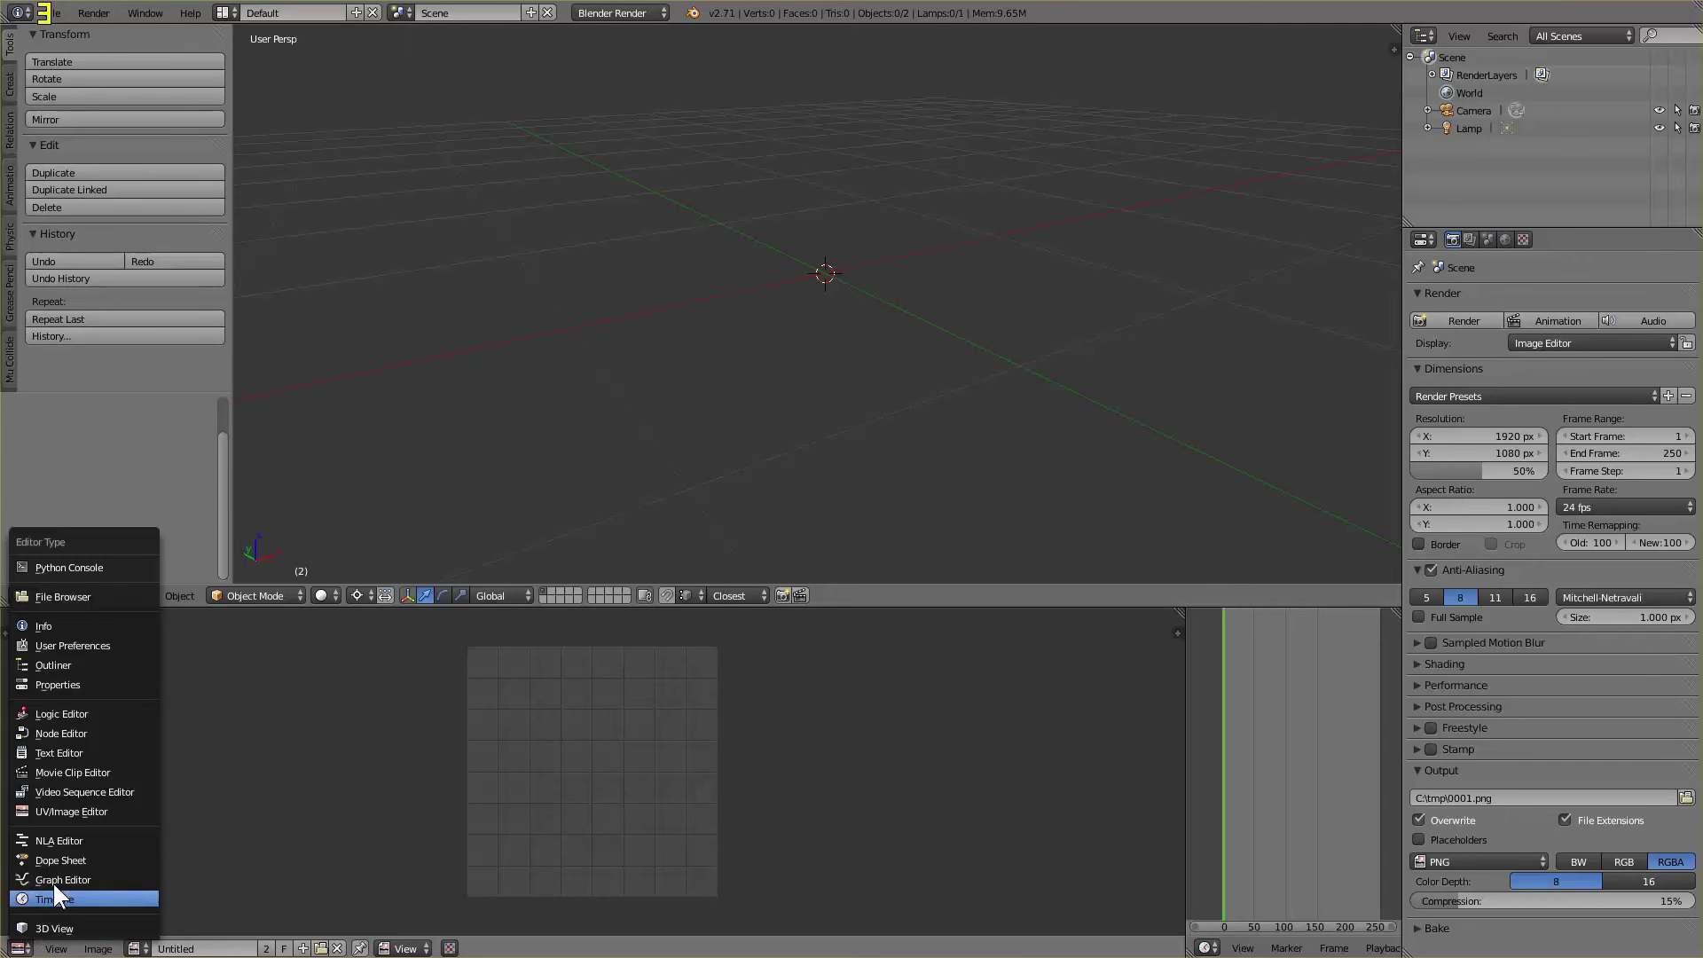
click(116, 821)
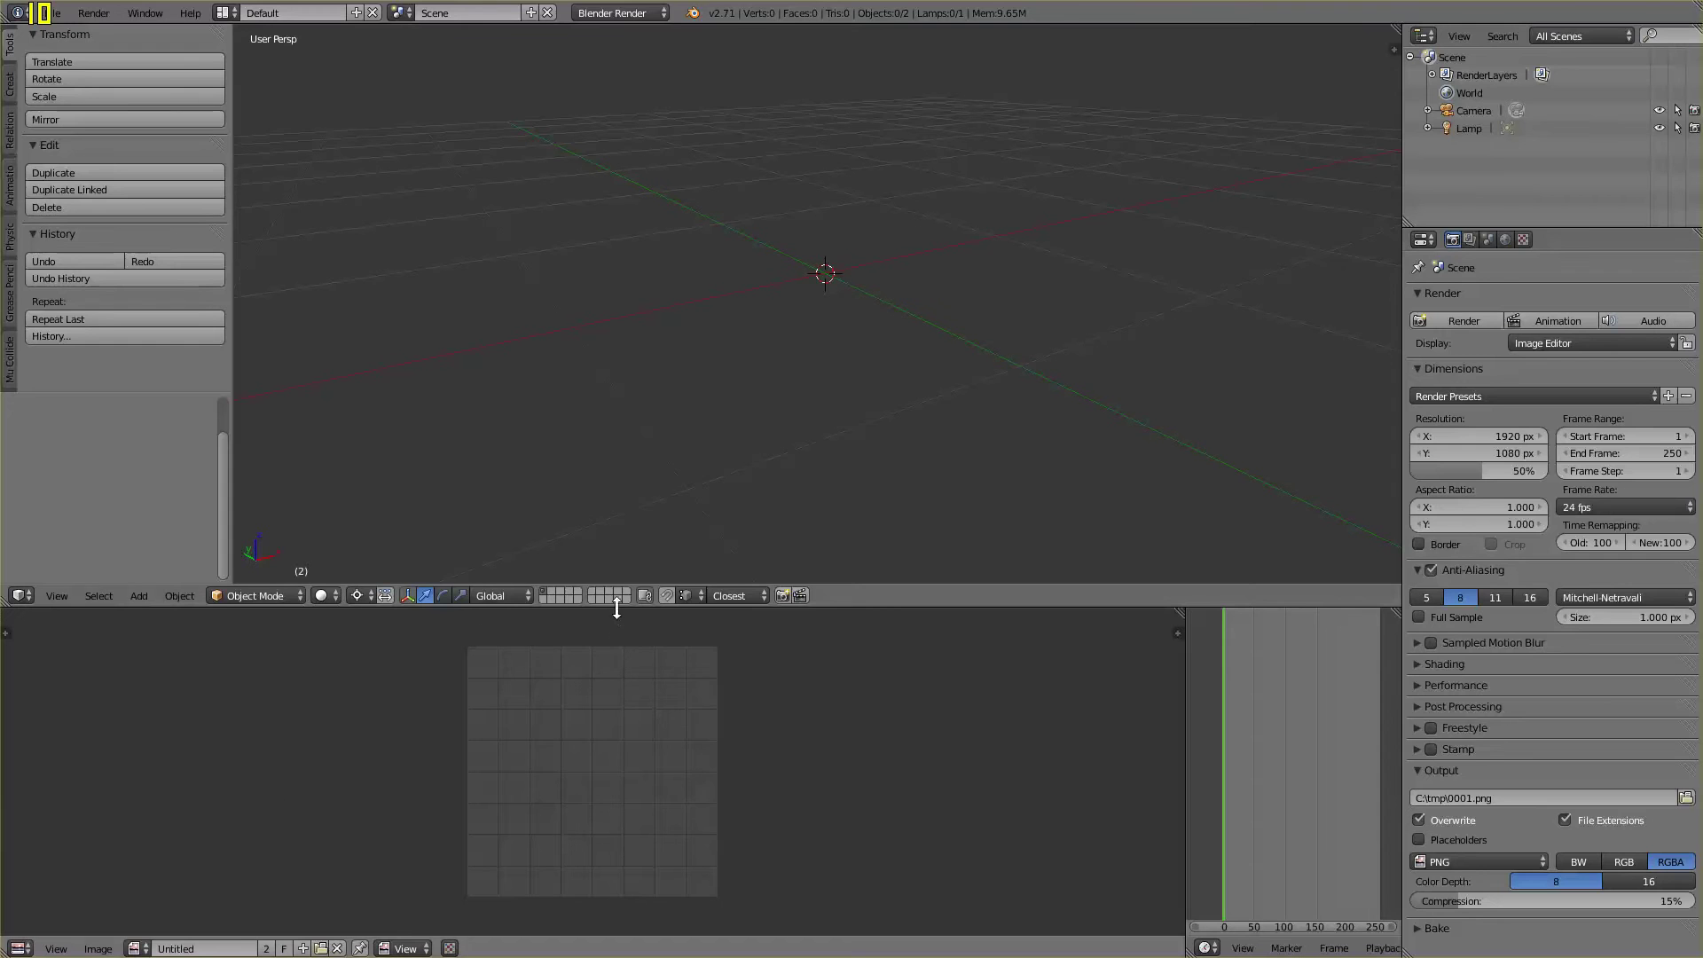
drag(621, 609, 589, 802)
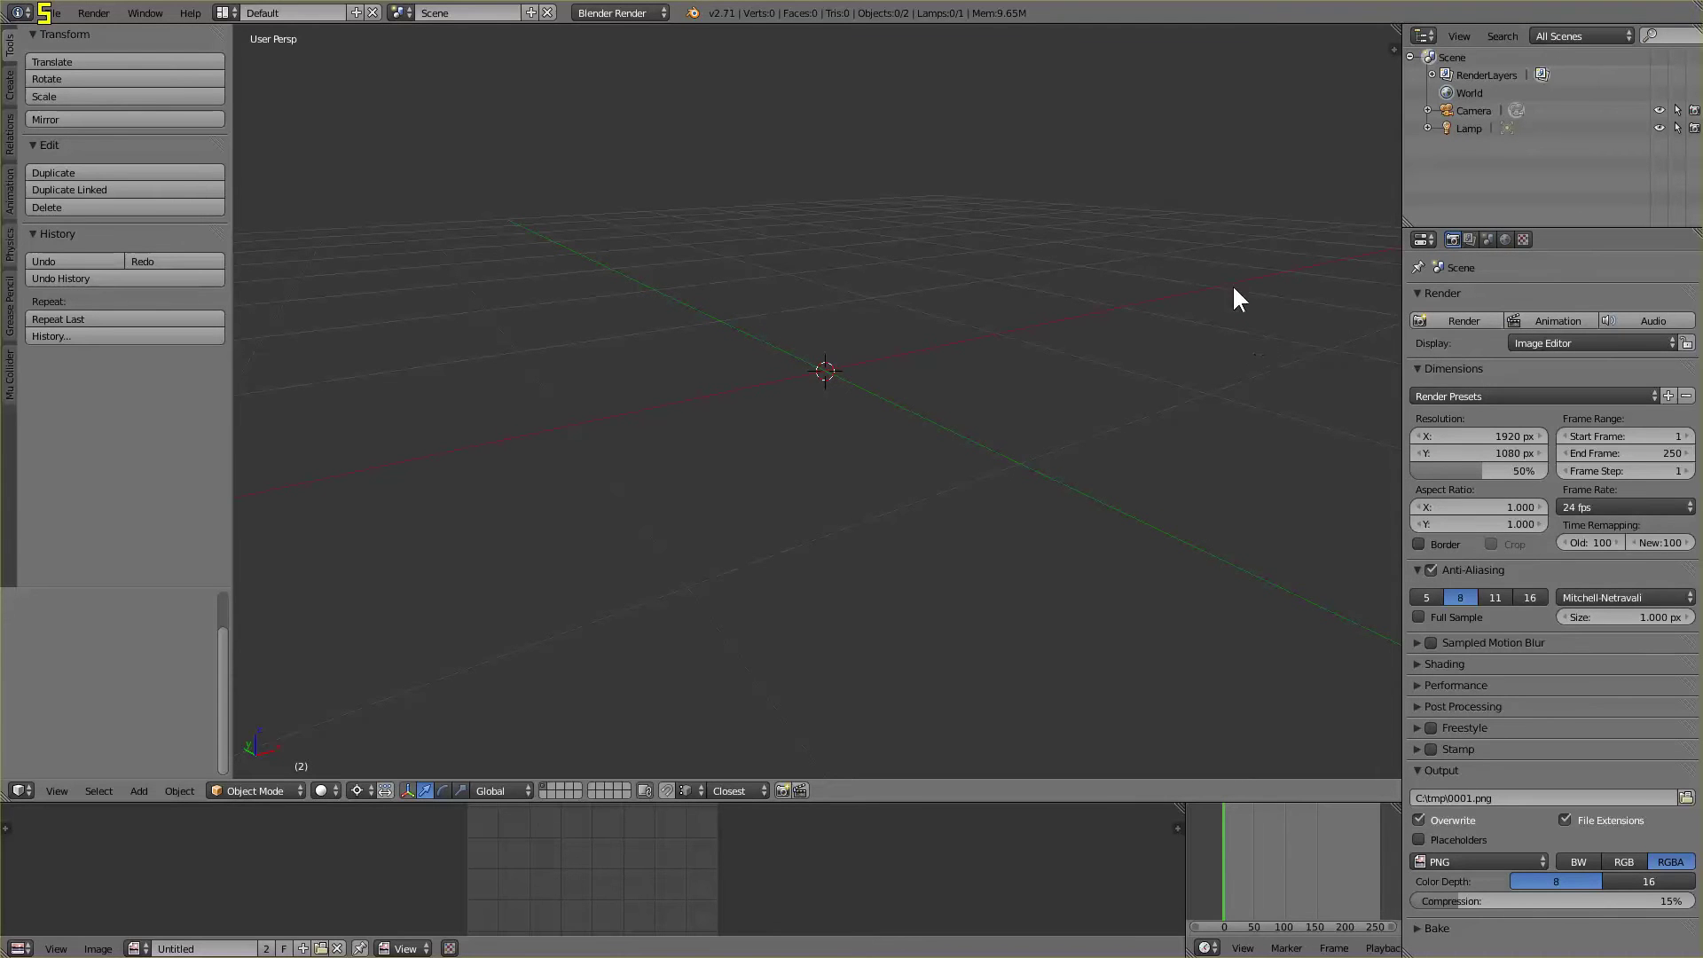
Show the 3D view's properties sidebar and keep the tool shelf displayed as well
key(n)
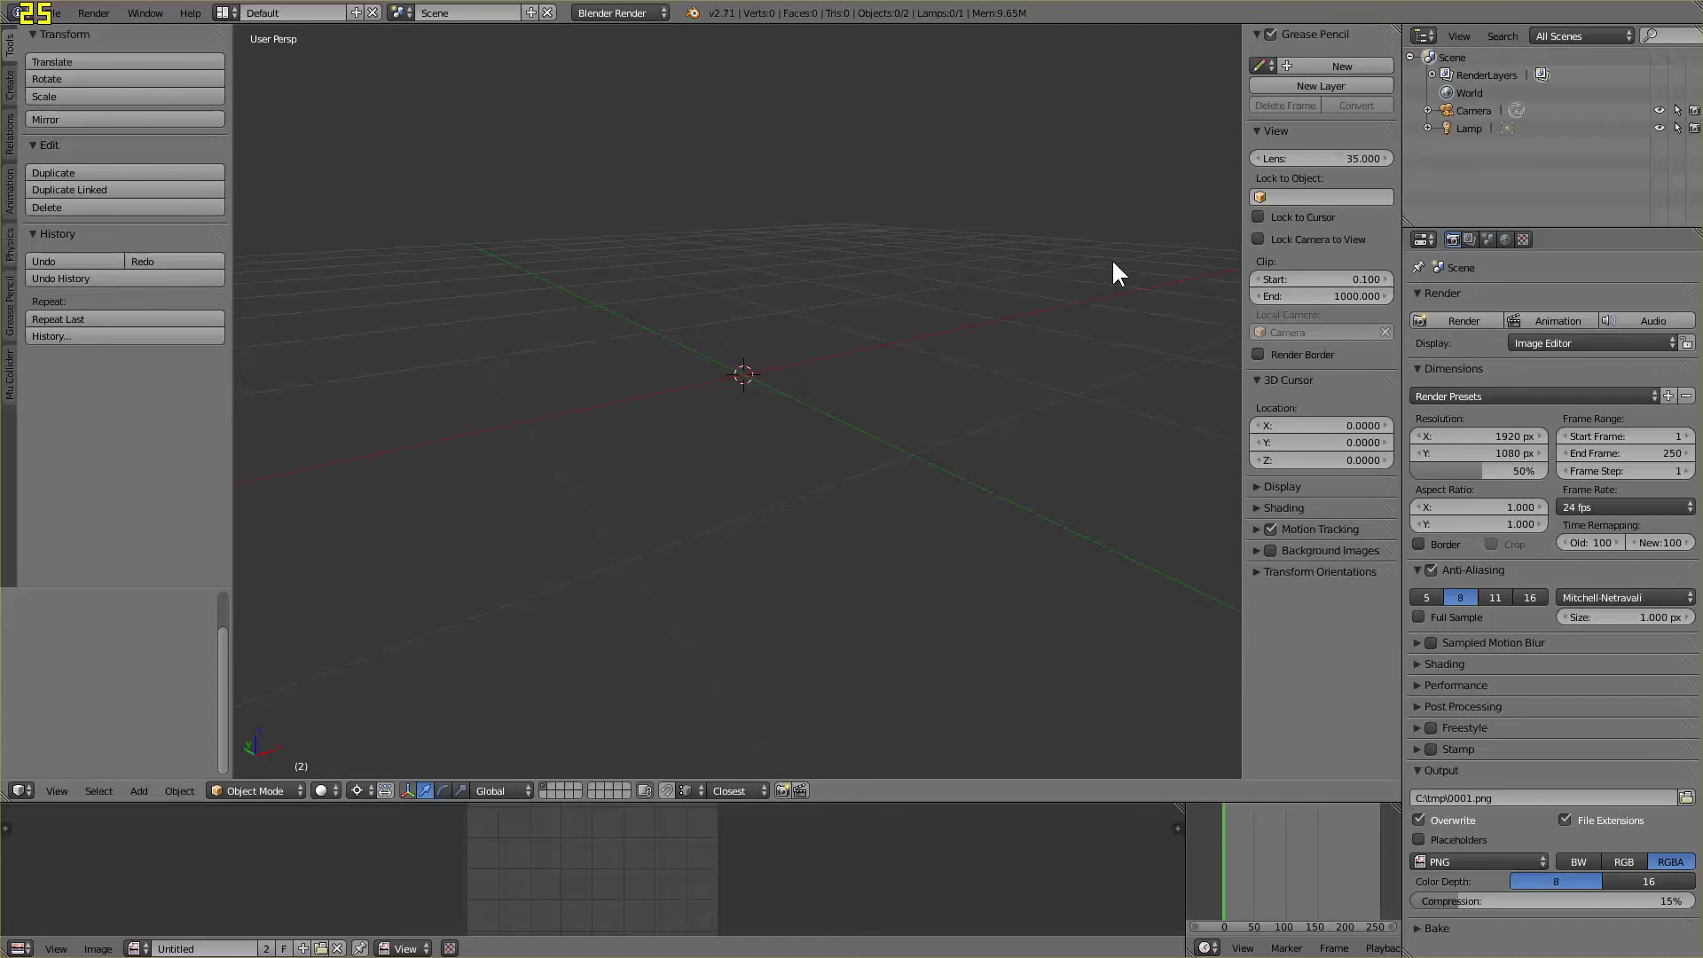
key(n)
key(n)
key(n)
key(n)
key(t)
key(t)
key(t)
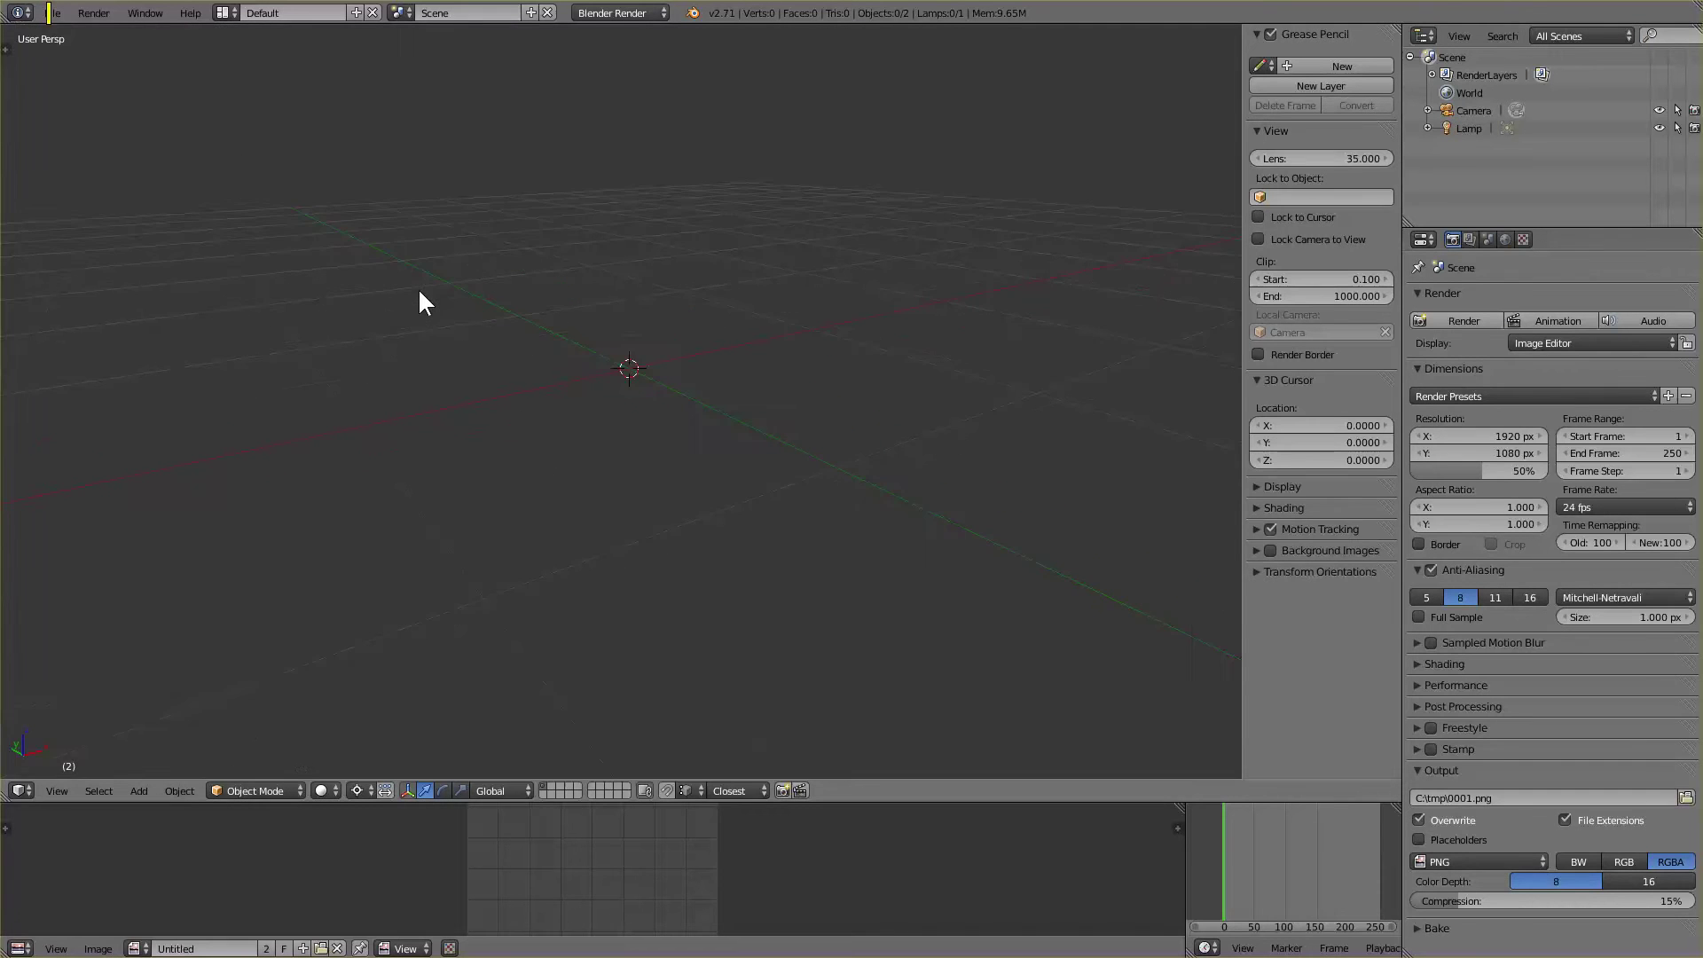
key(t)
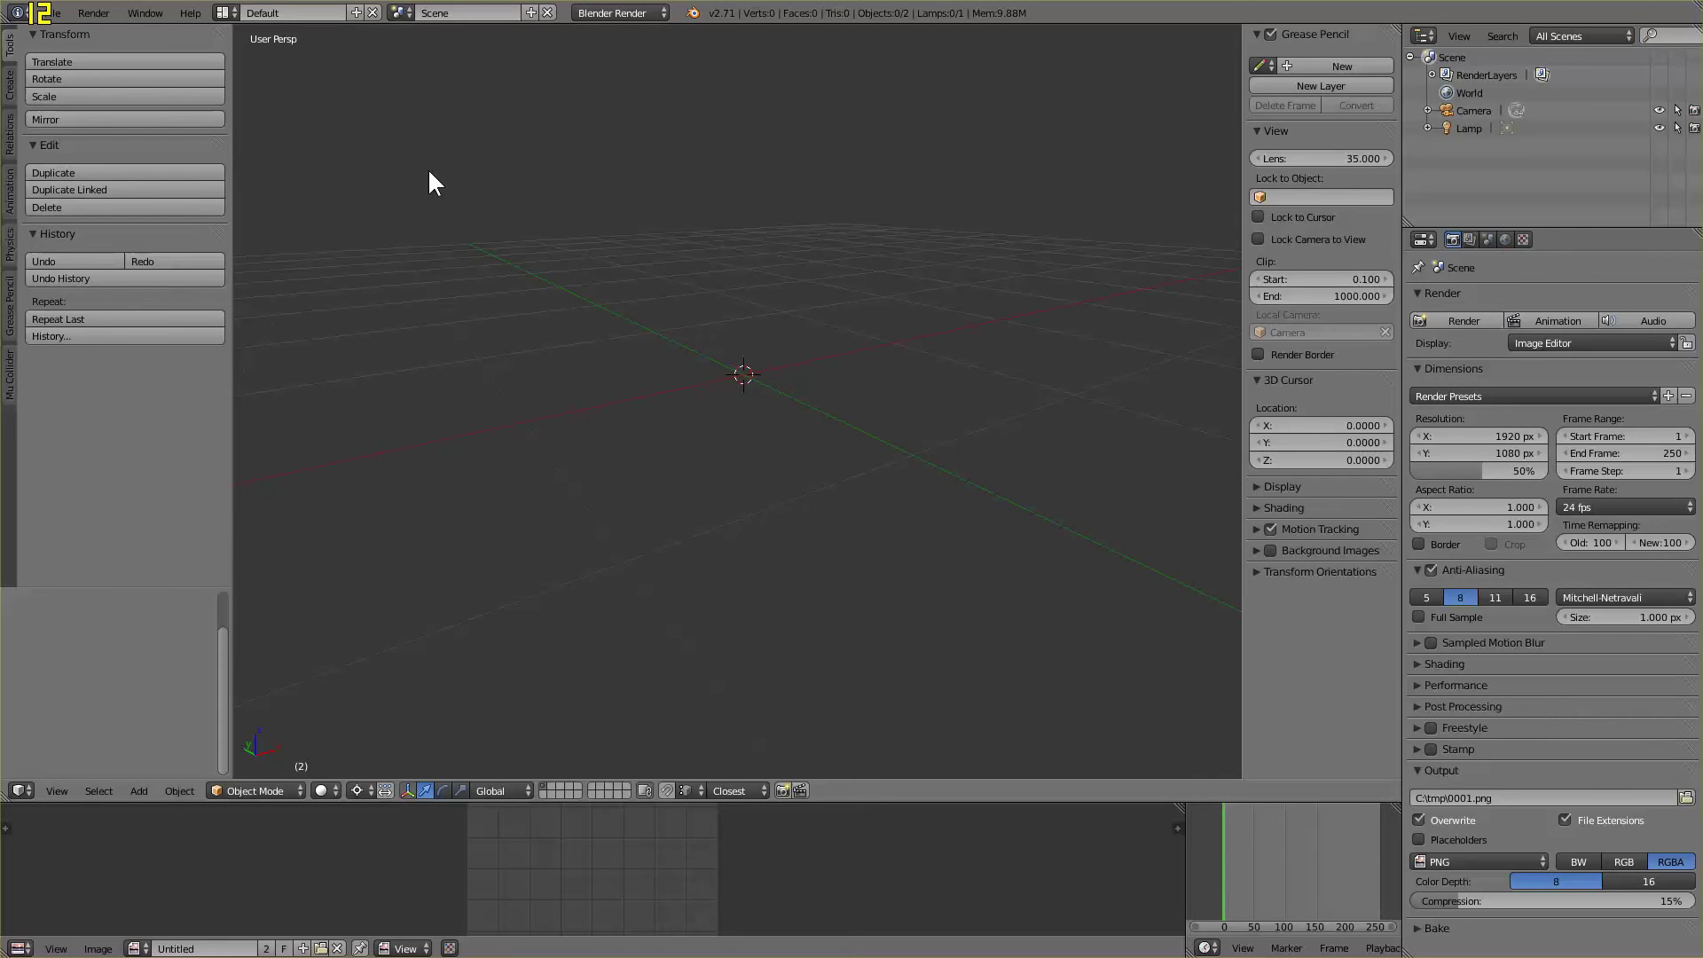
Hide the camera and the lamp in the viewport
middle_drag(621, 229, 674, 245)
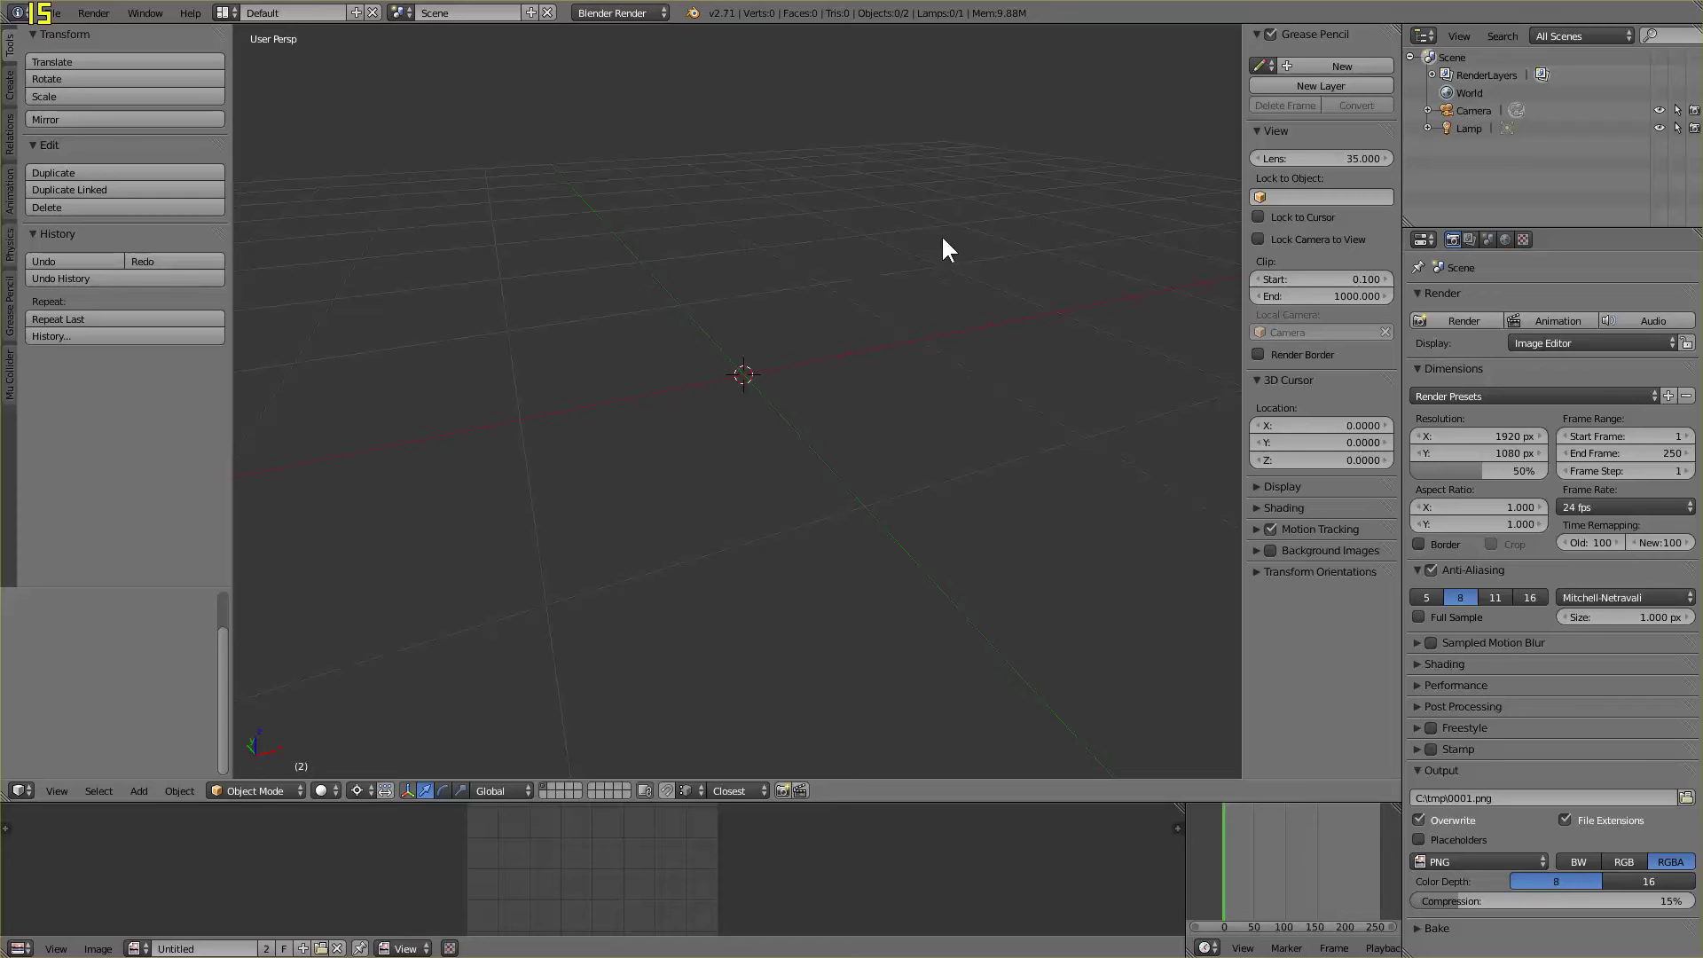
click(1470, 128)
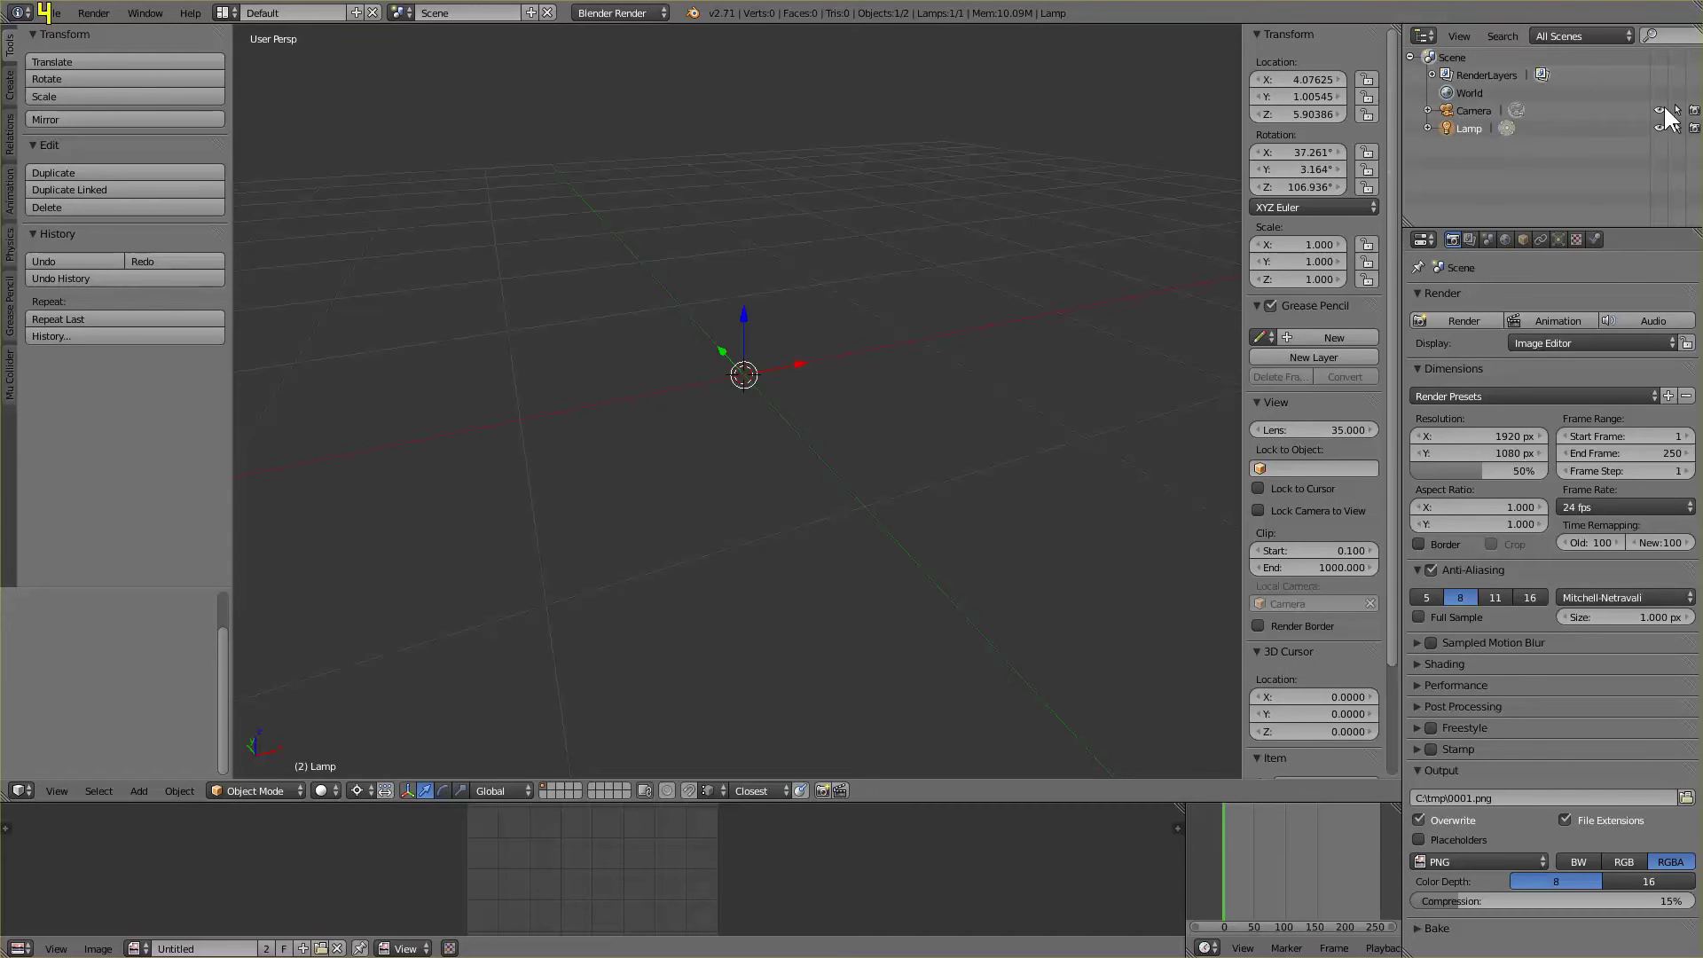
drag(1661, 110, 1663, 121)
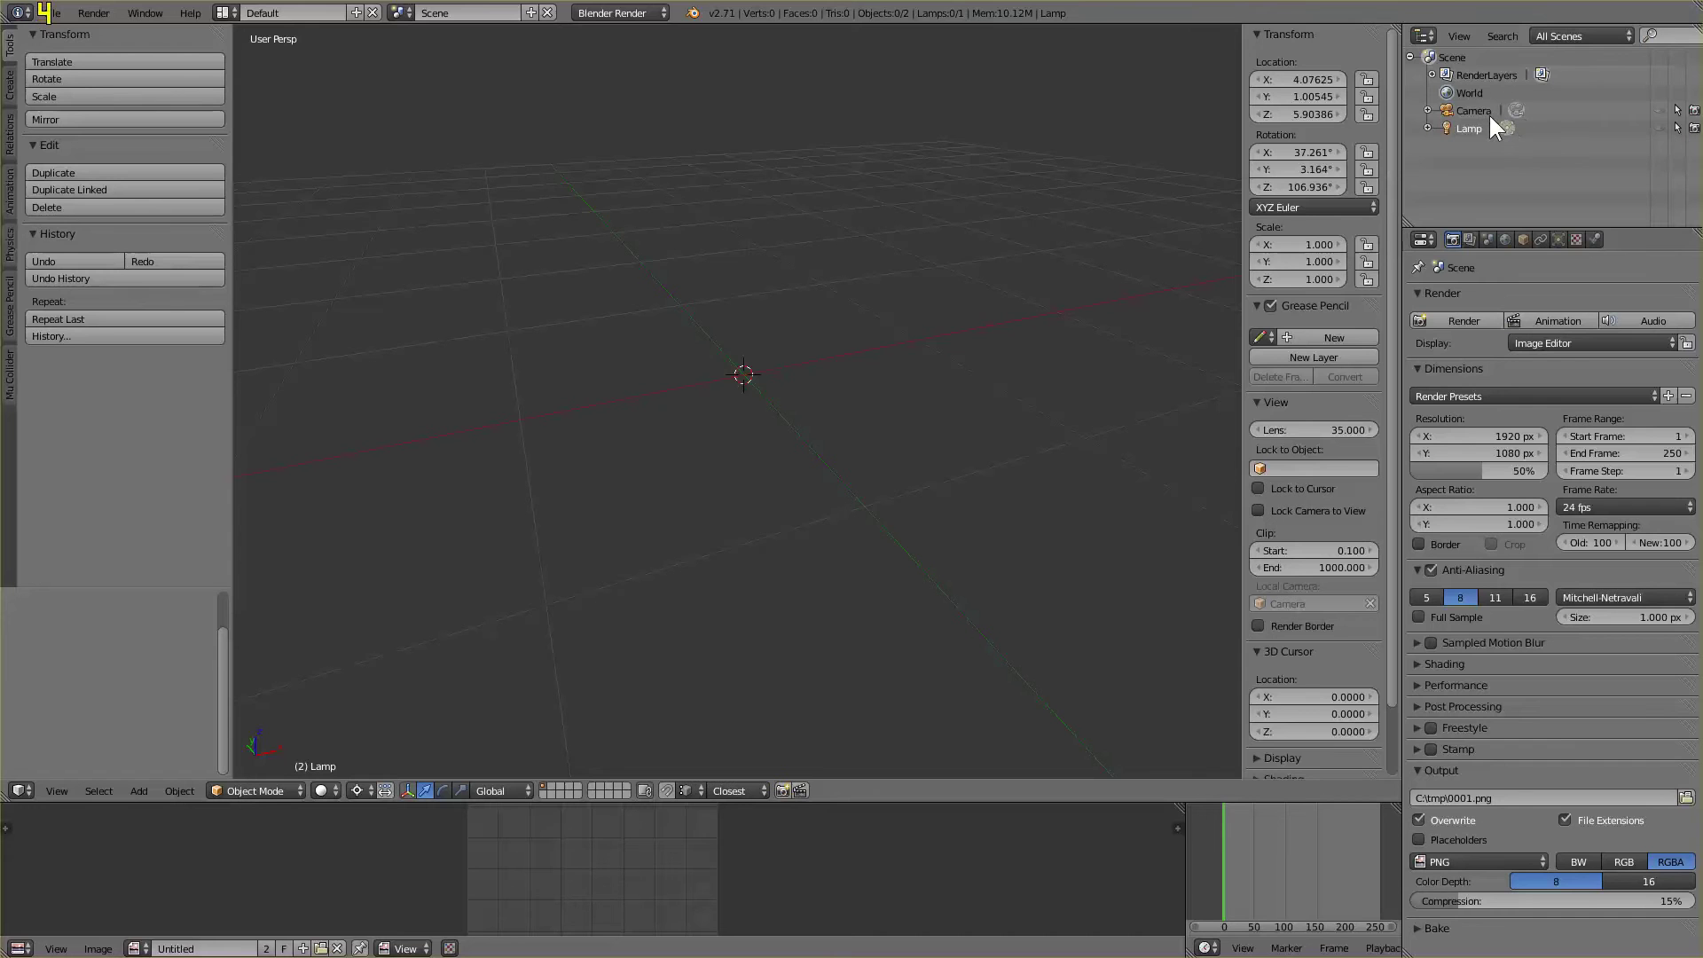
click(1658, 111)
click(1659, 110)
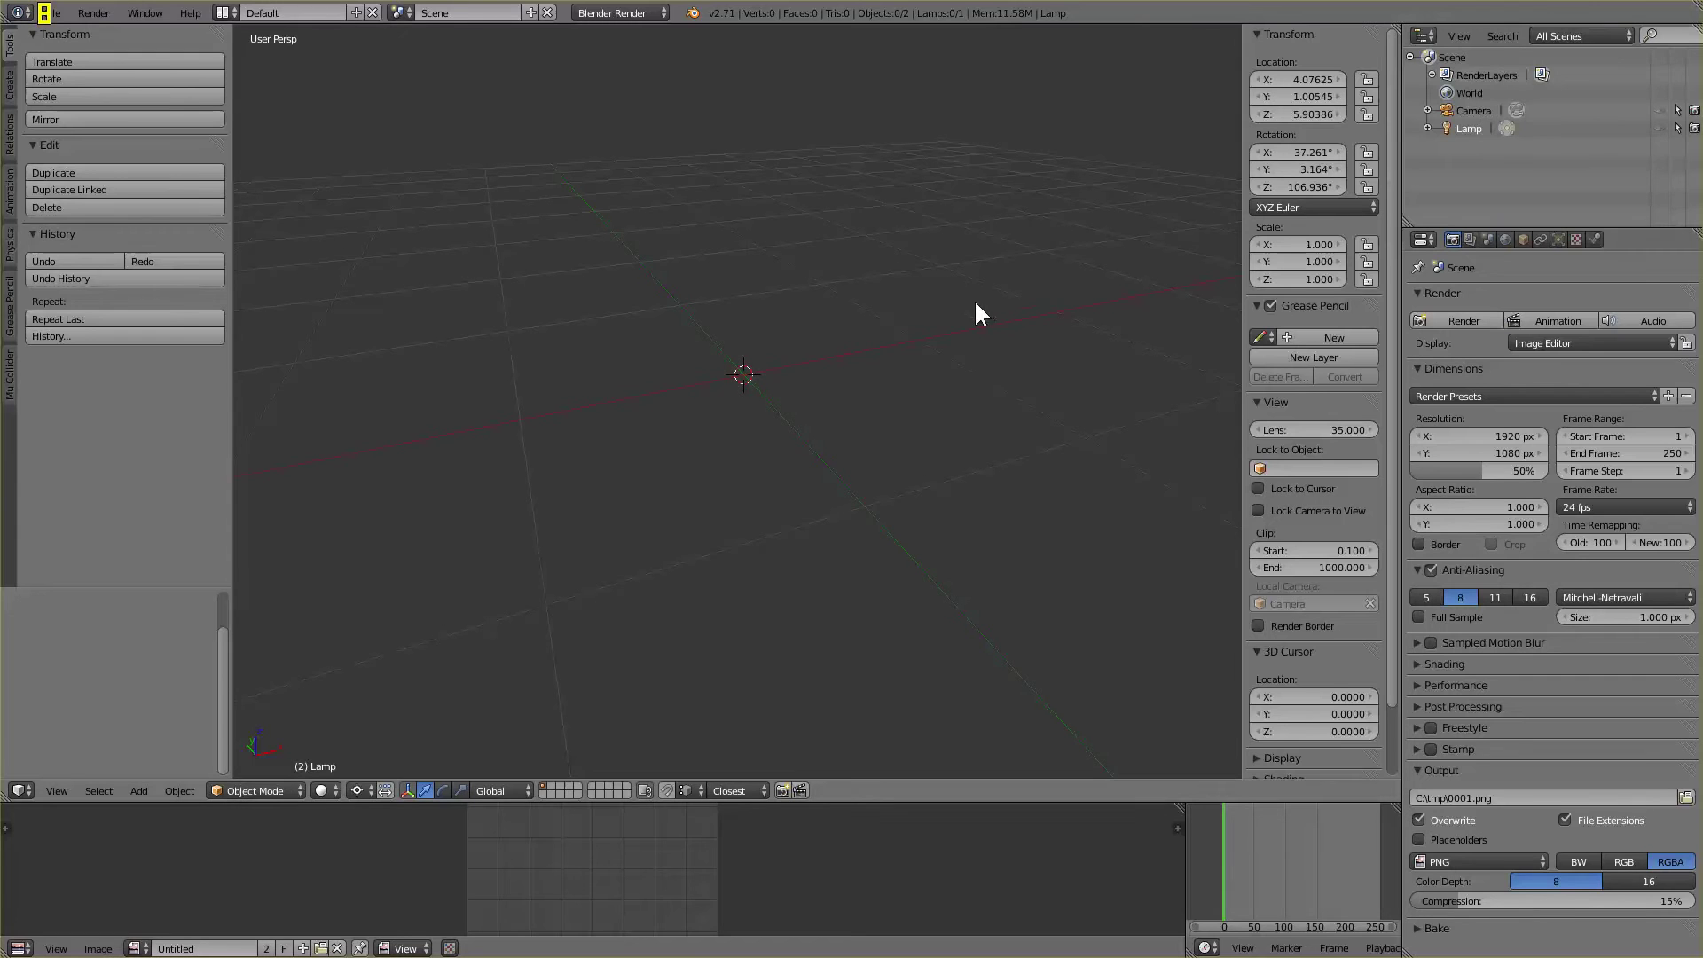
Add a cylinder mesh at the world origin and set its vertices to 24
click(9, 83)
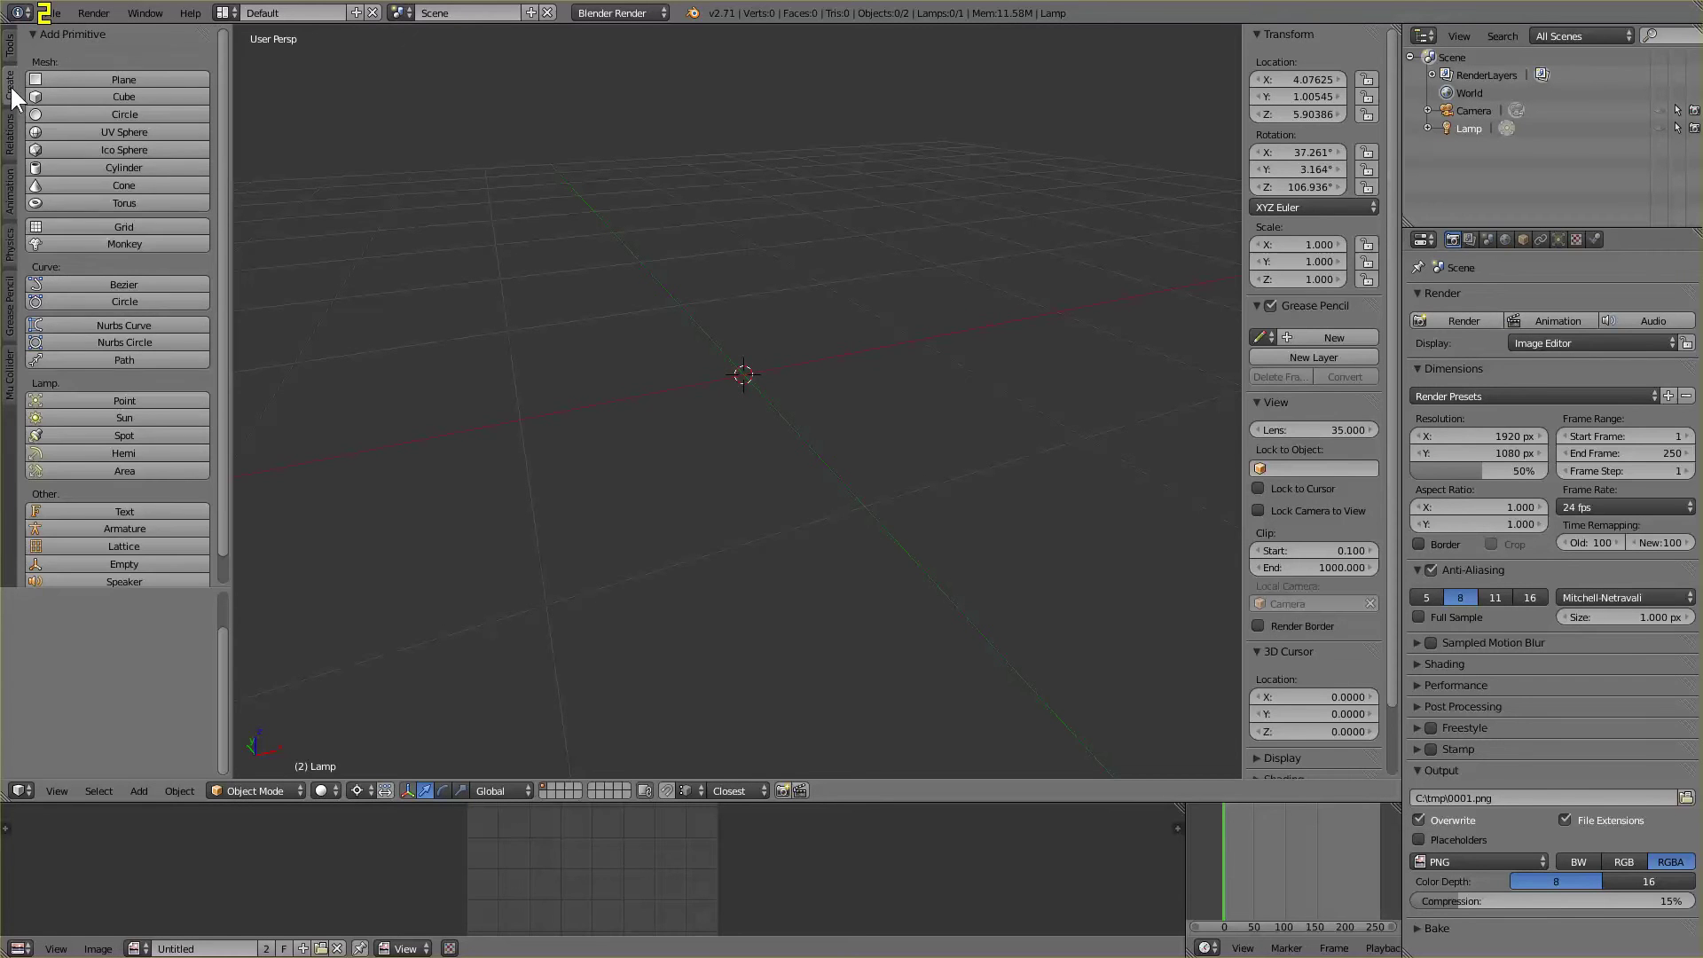
click(163, 165)
scroll(225, 201, down, 1)
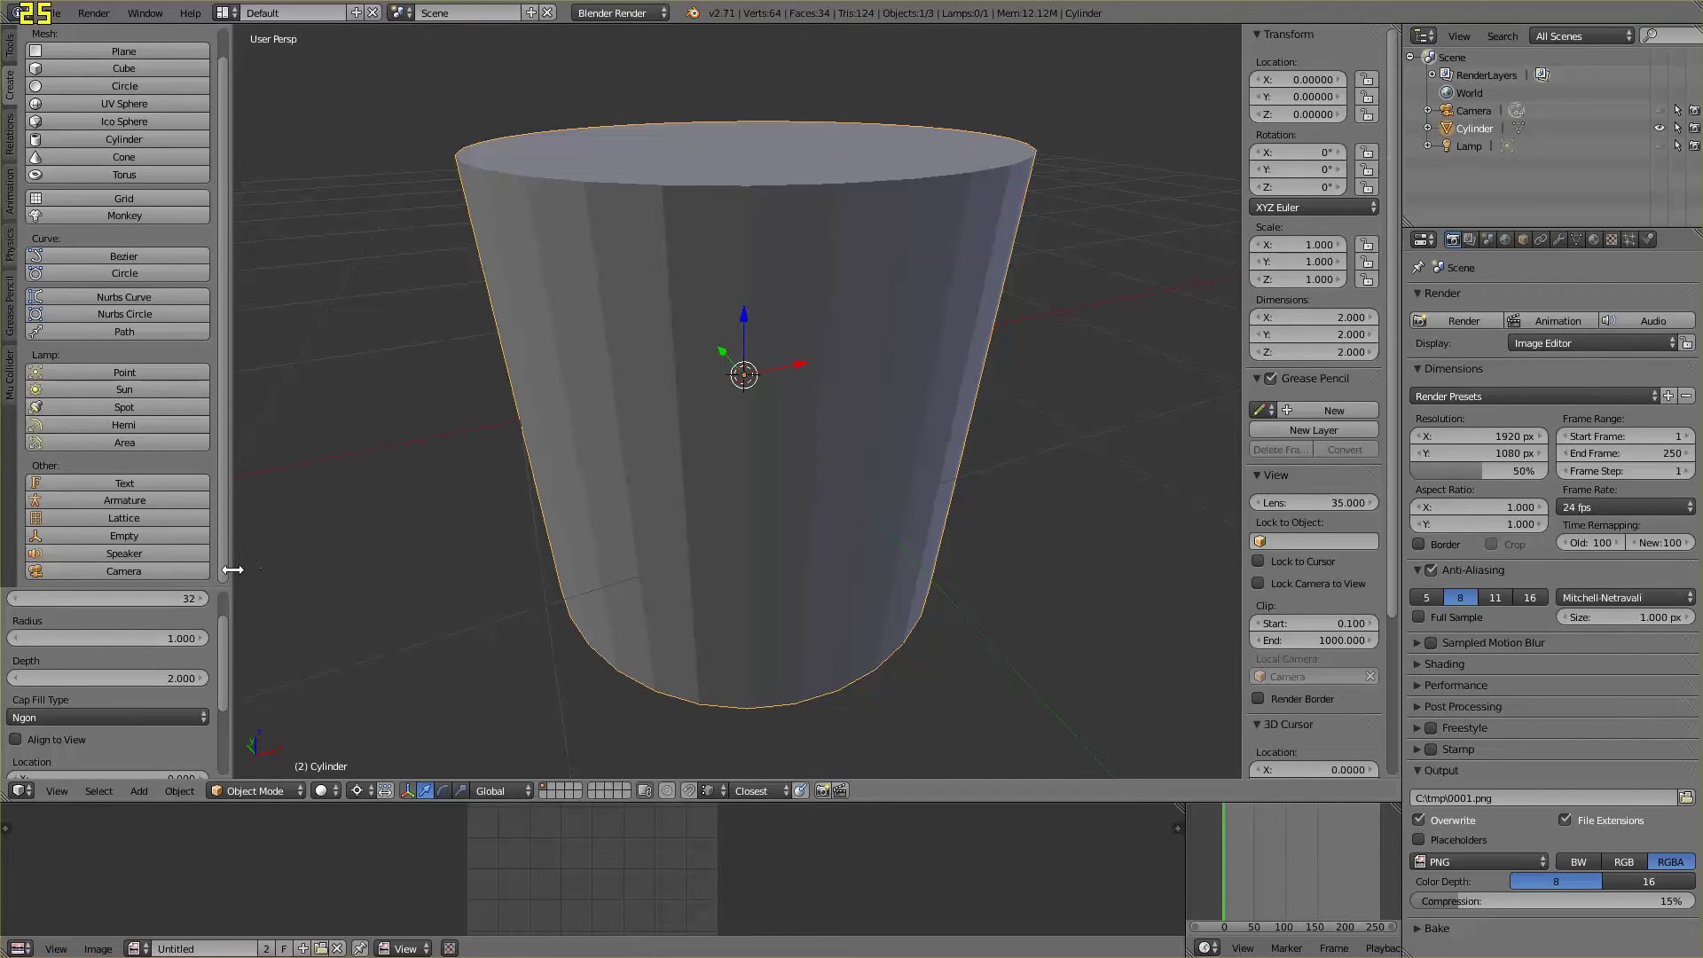
scroll(221, 642, up, 1)
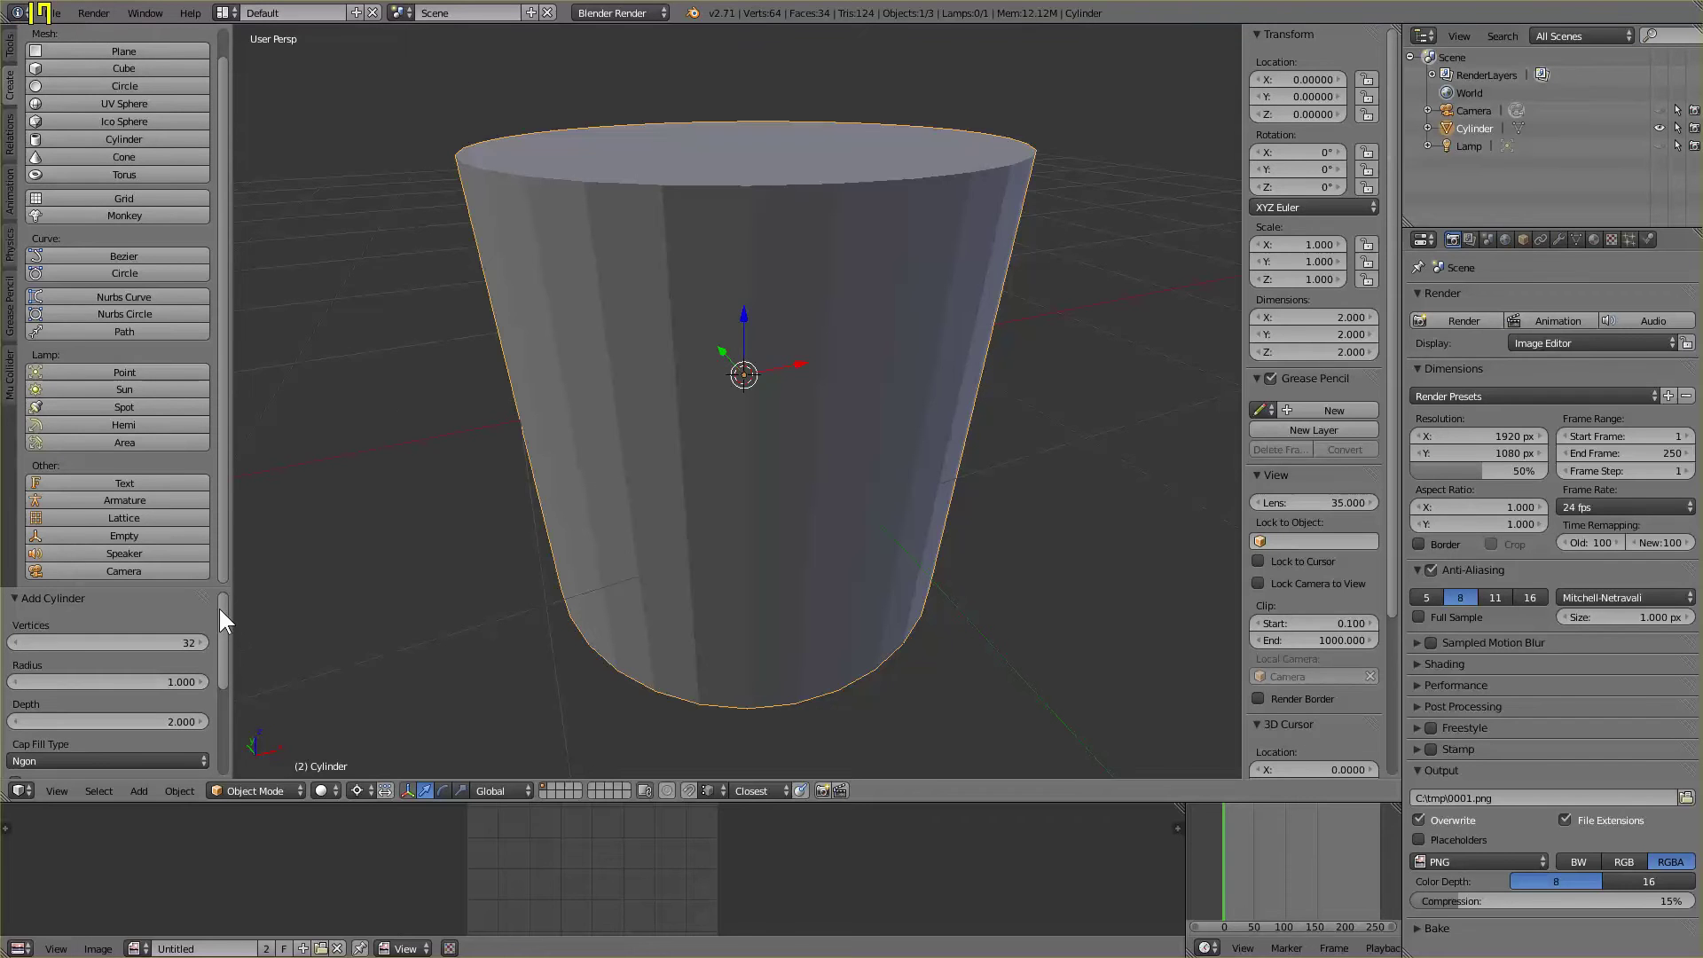
click(143, 620)
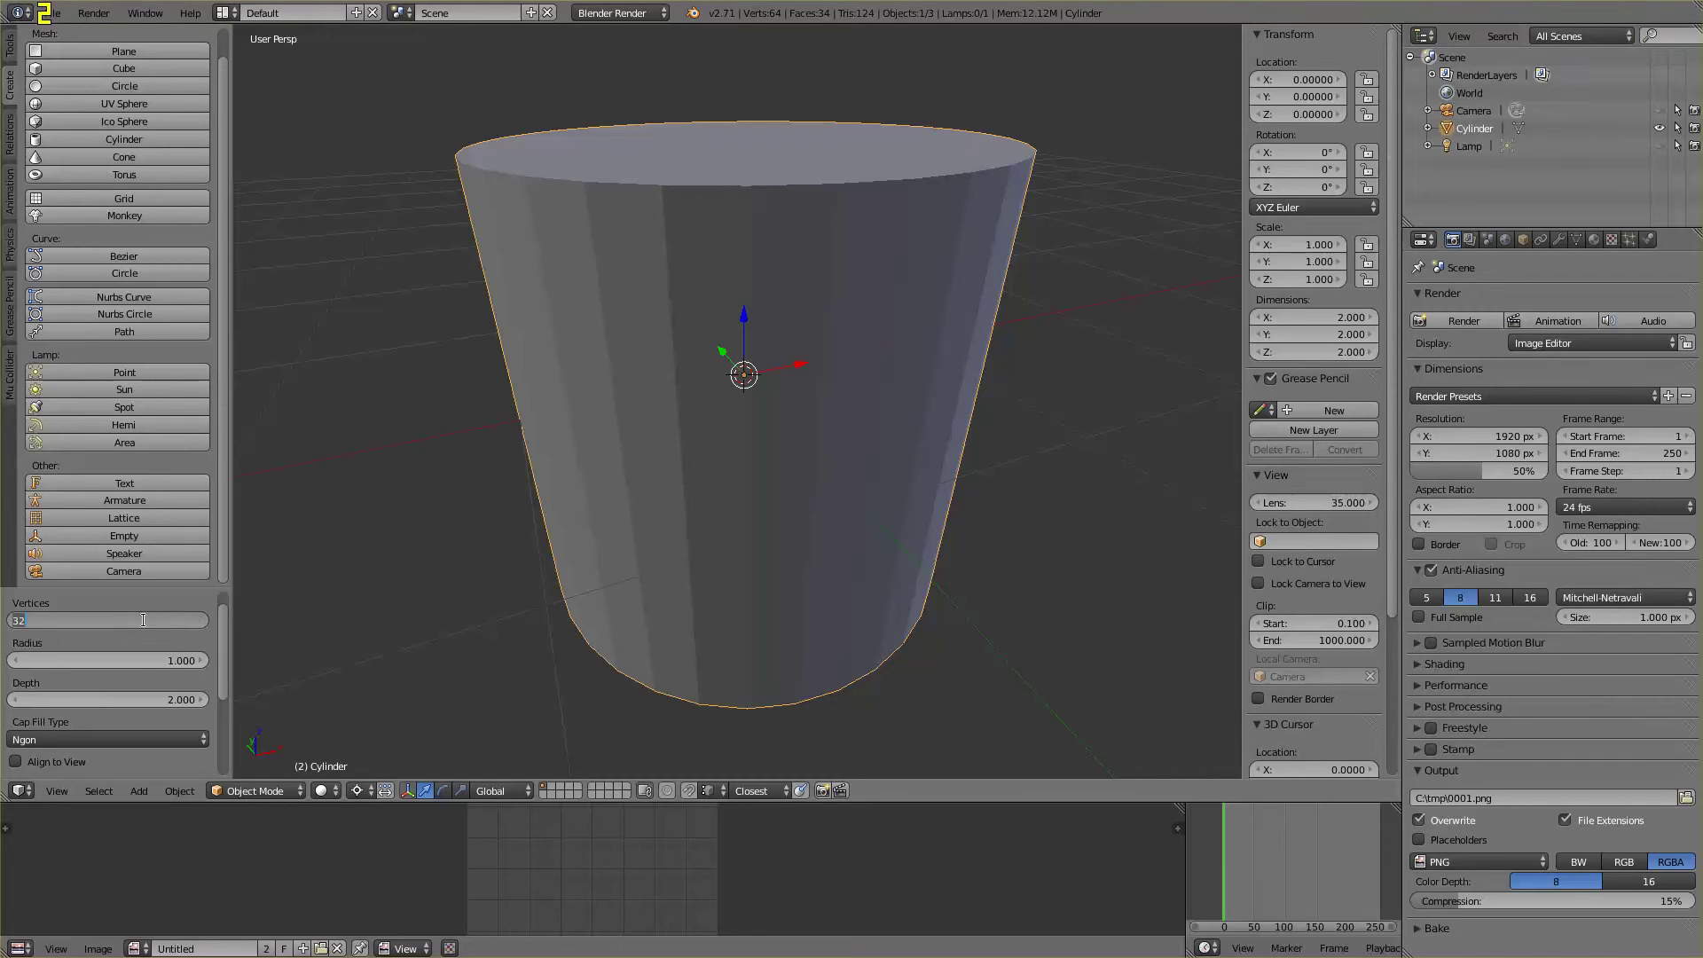
text(24)
key(Return)
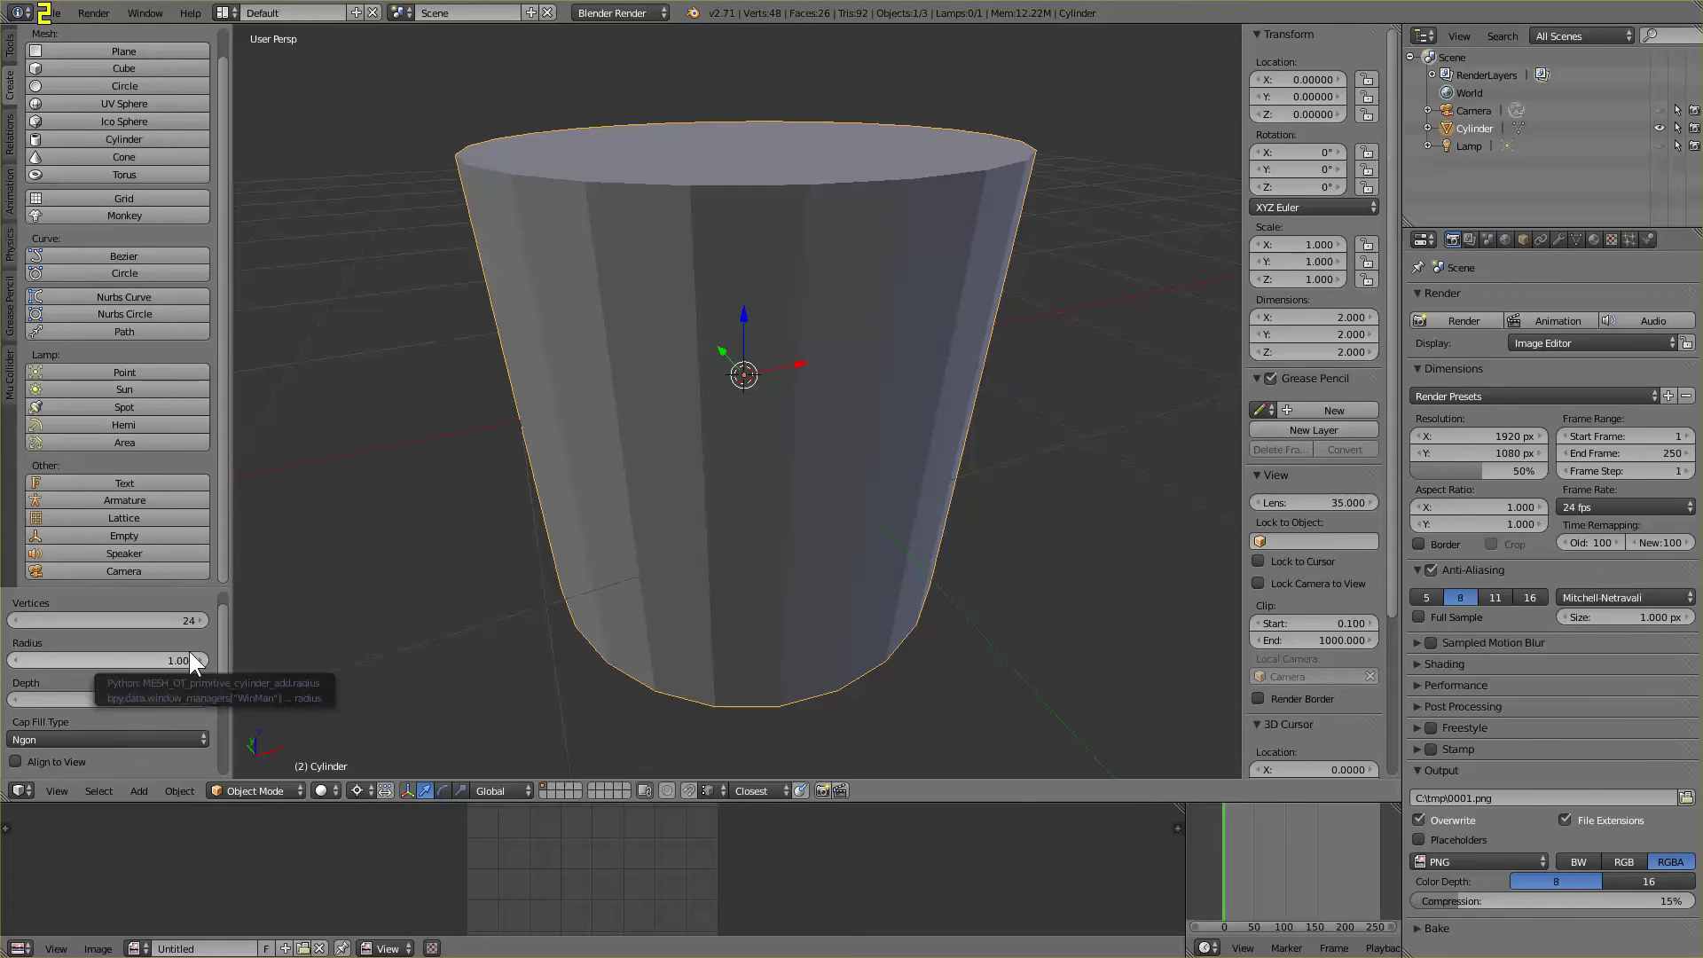
Set the new cylinder's radius to 0.625 and its depth to 1
click(140, 659)
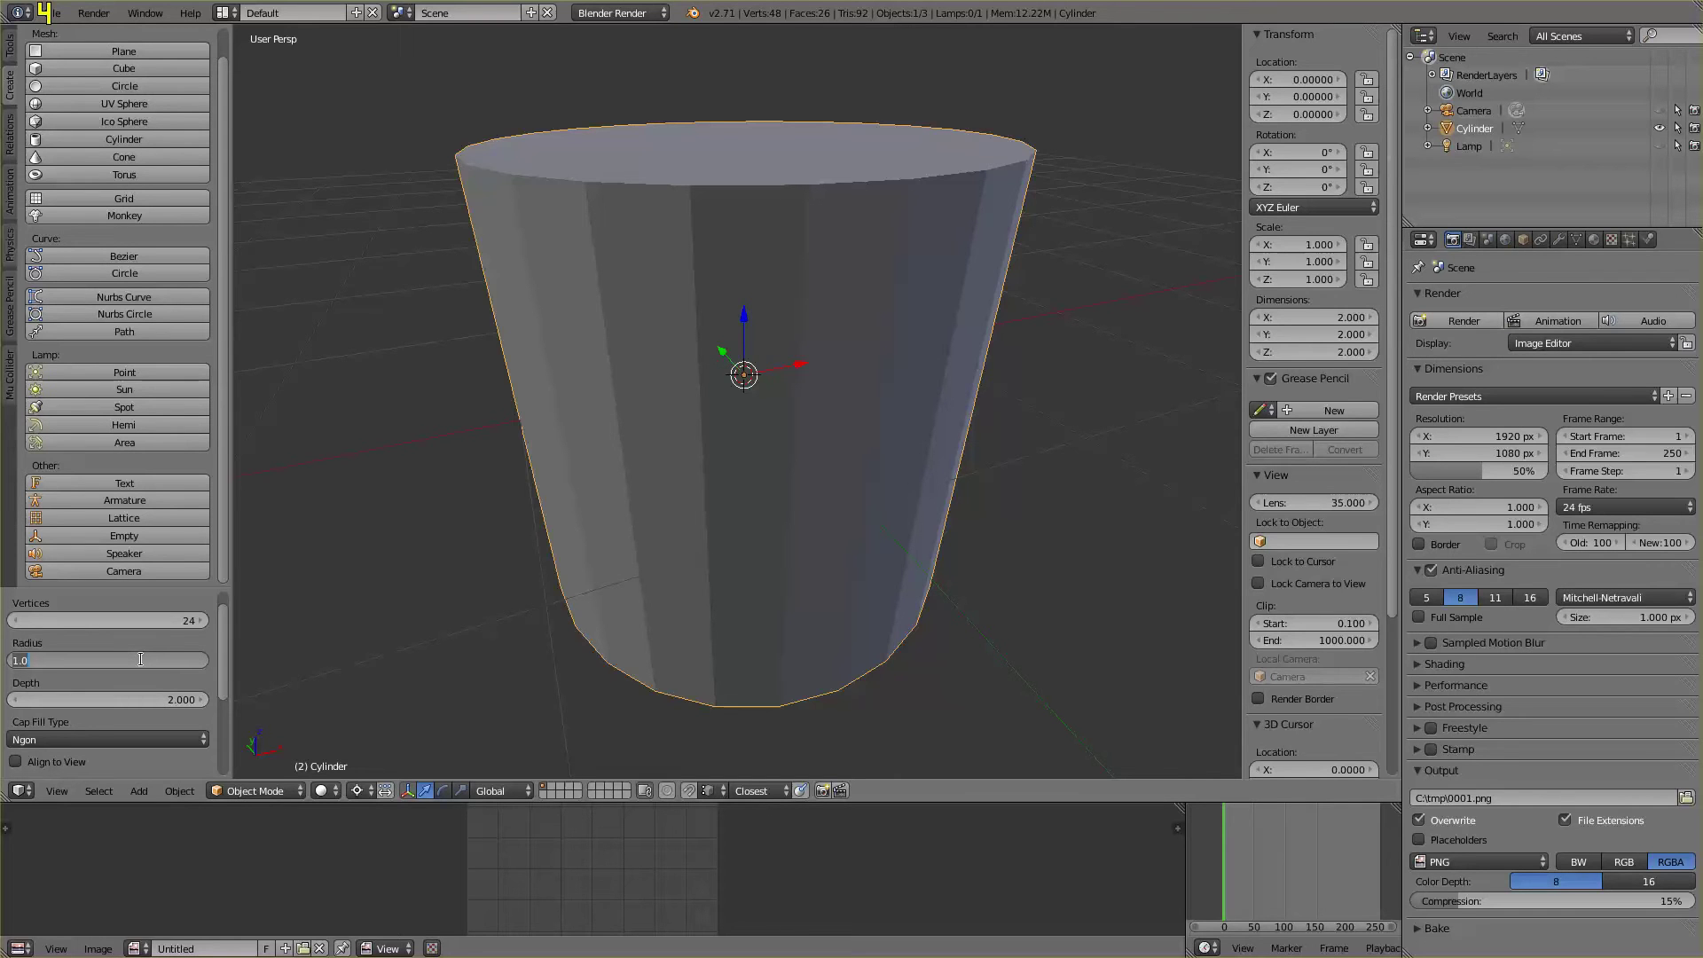
text(0.625)
key(Return)
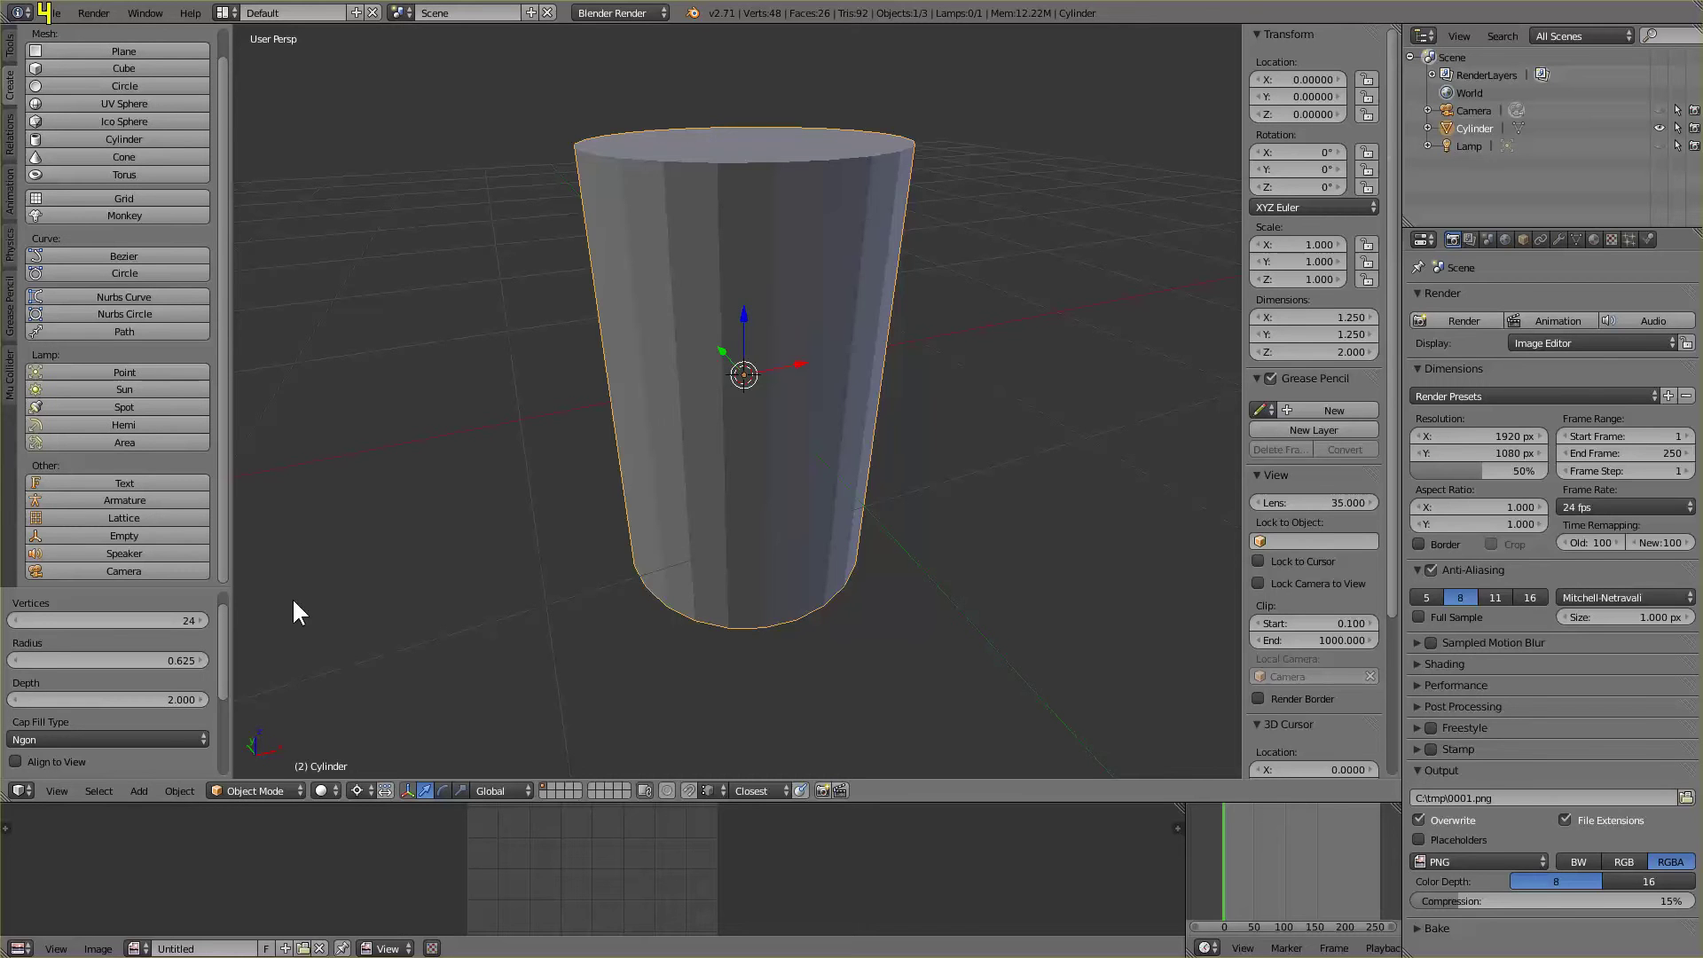
key(KP_8)
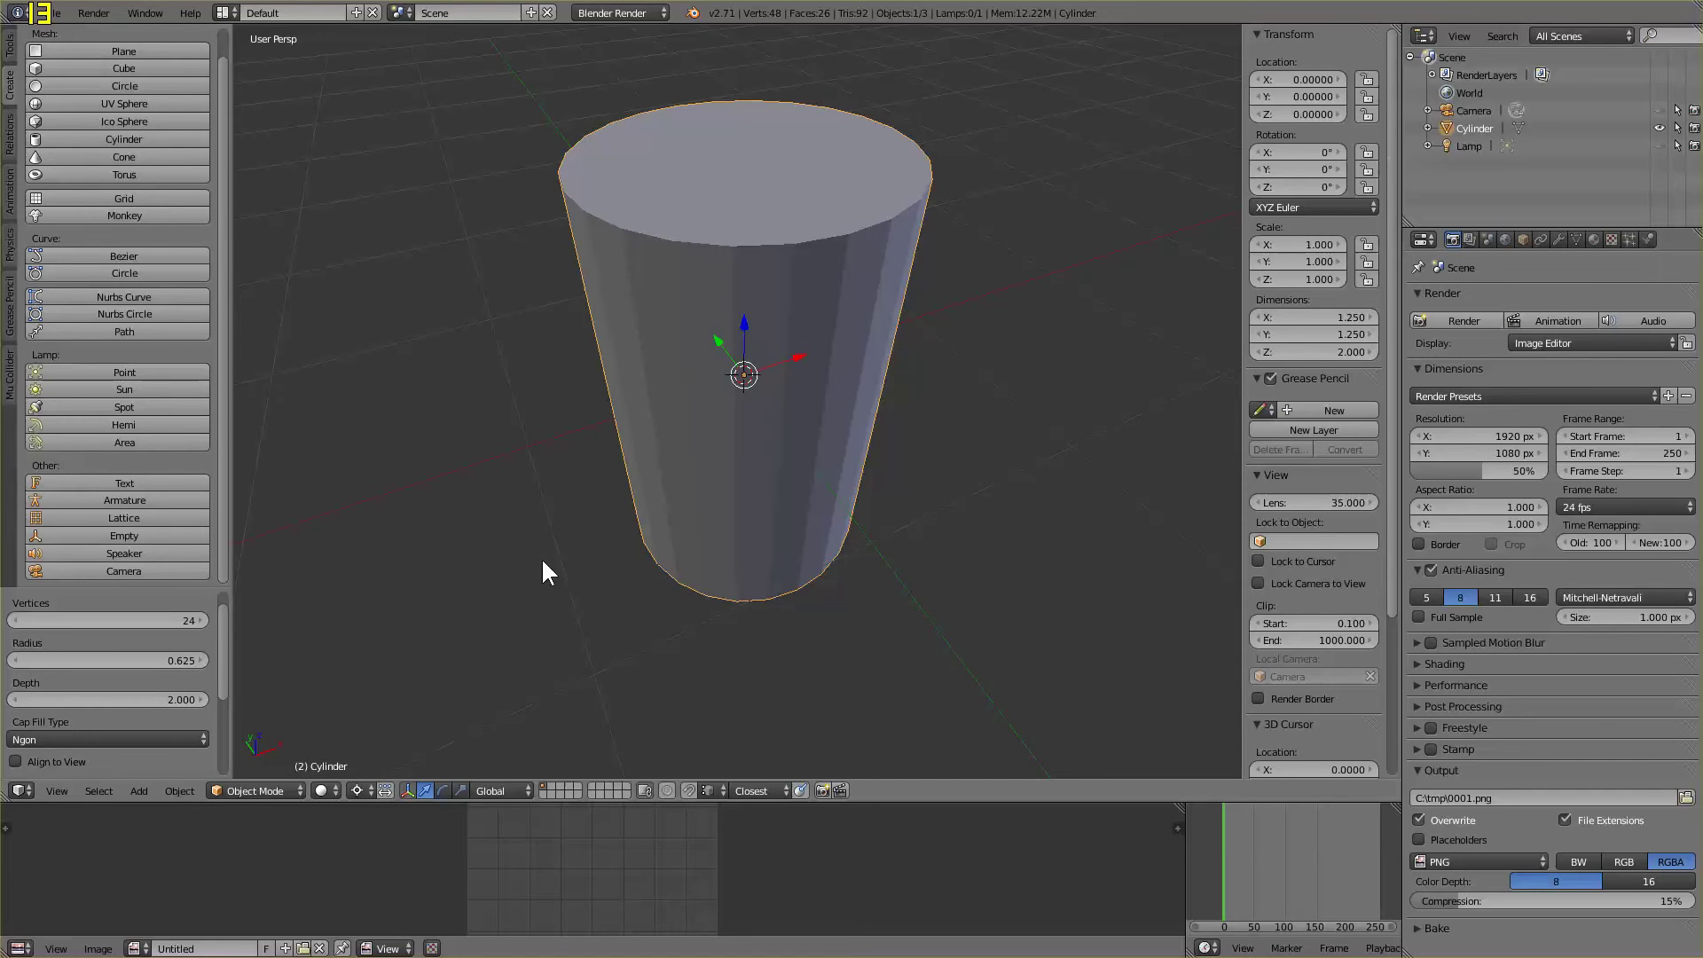
scroll(221, 621, down, 2)
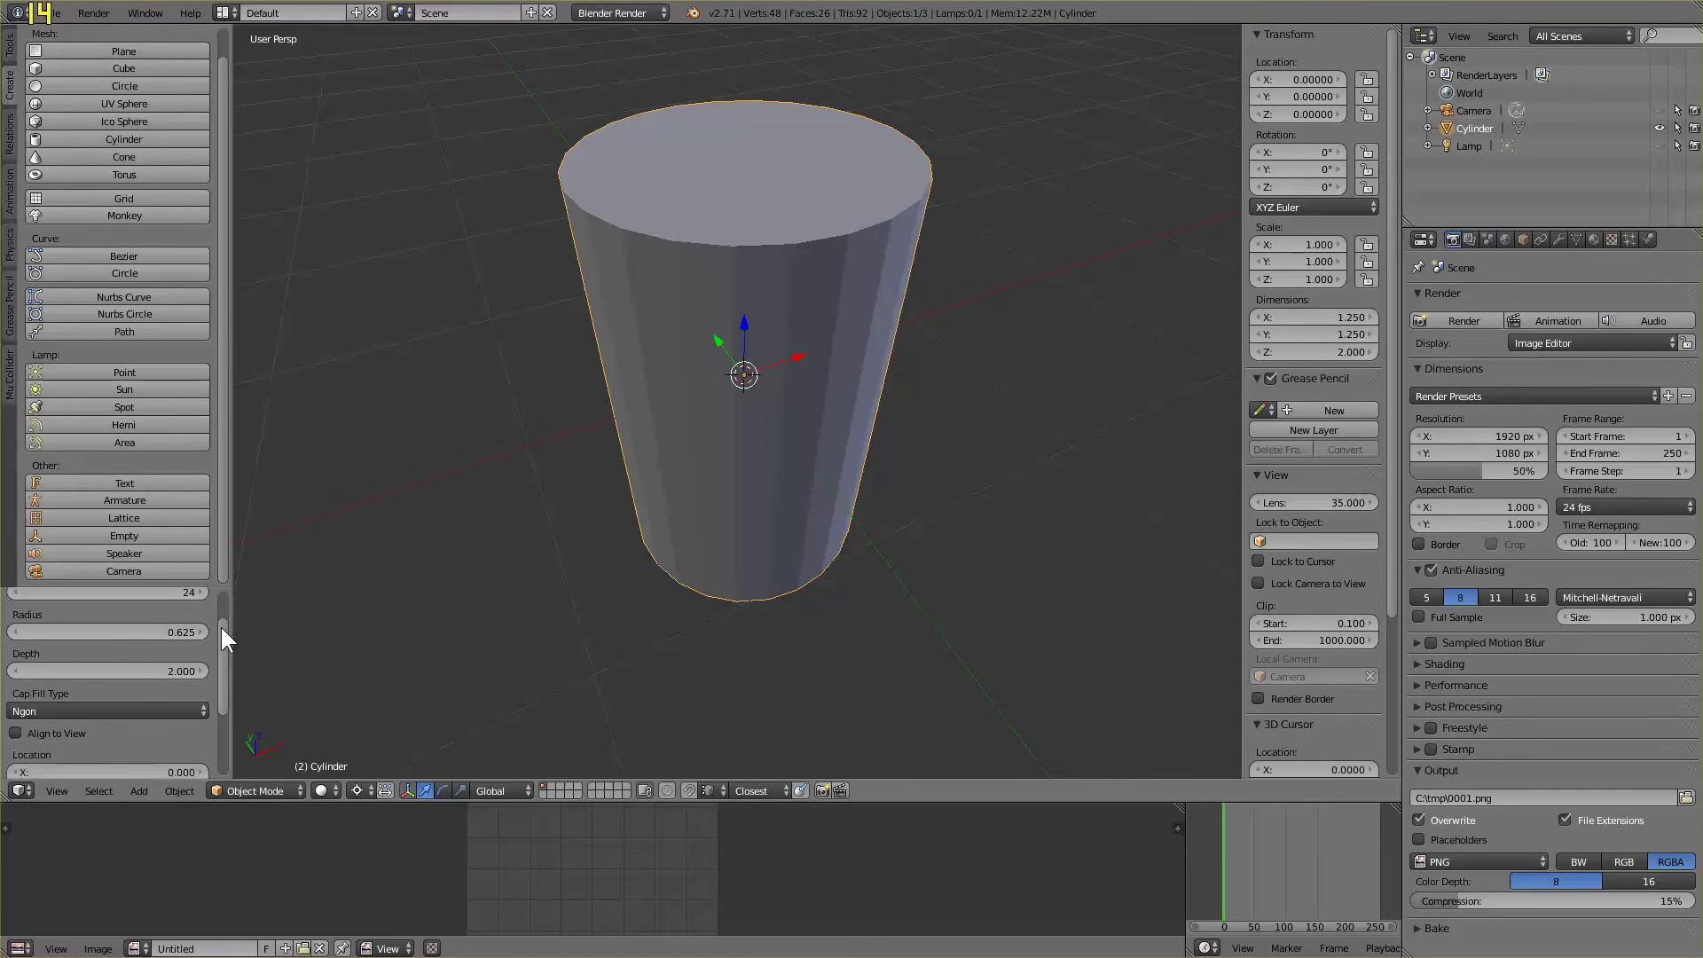
click(137, 671)
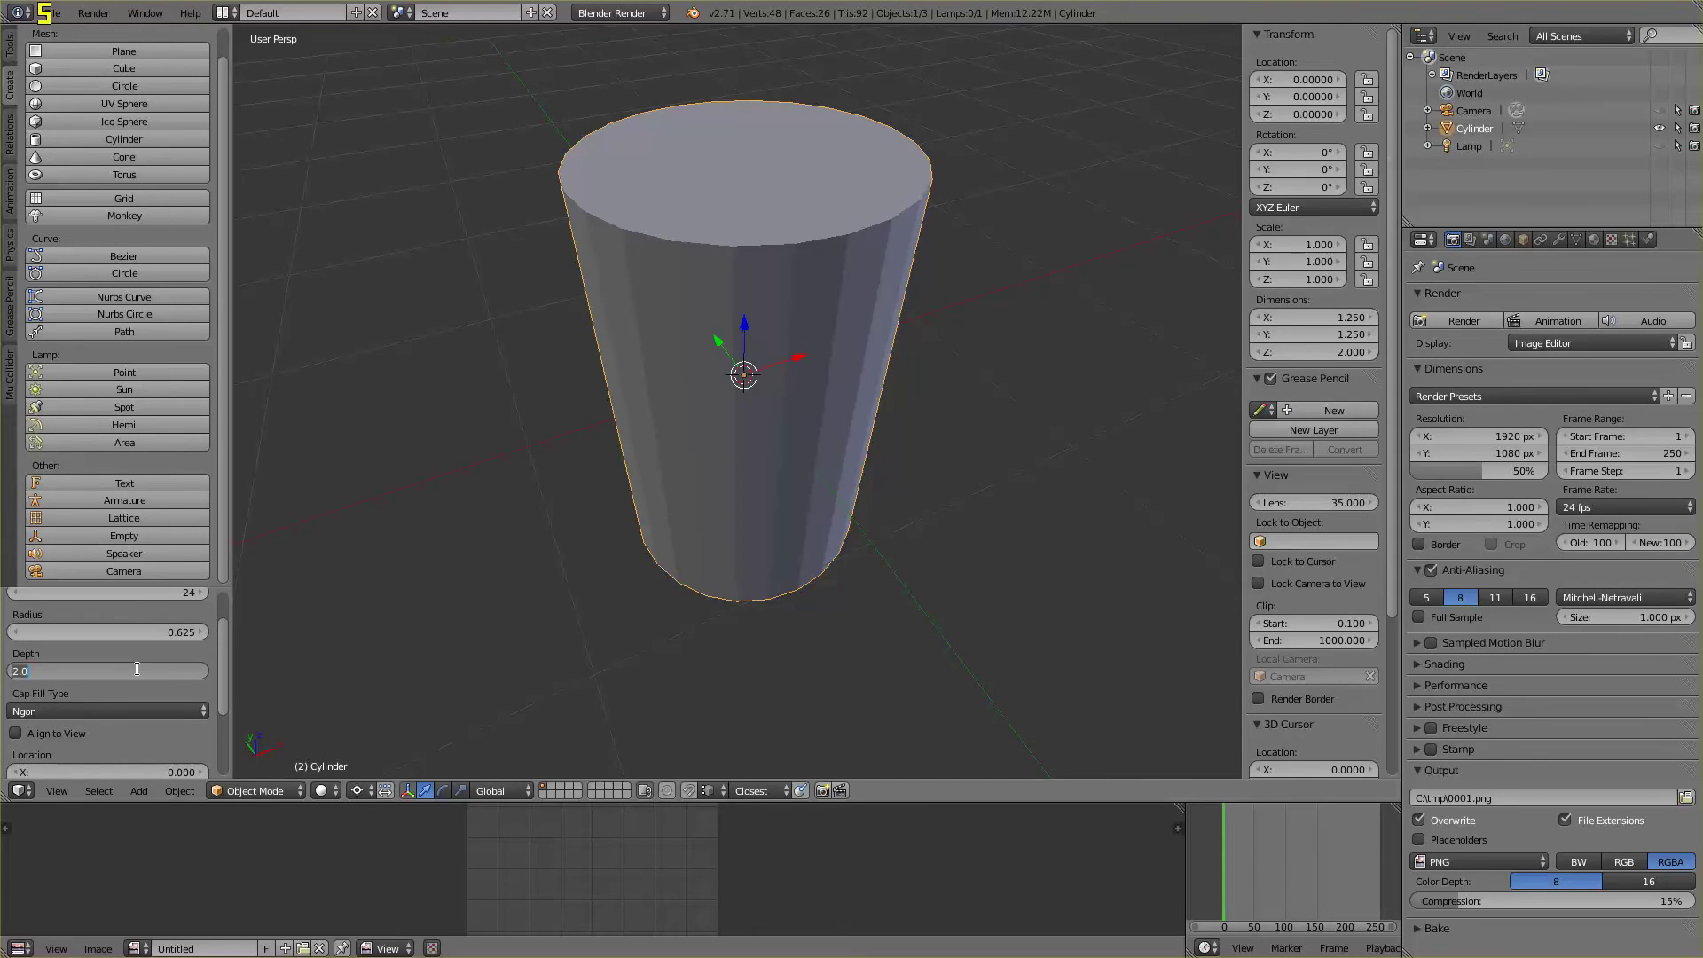
text(1)
key(Return)
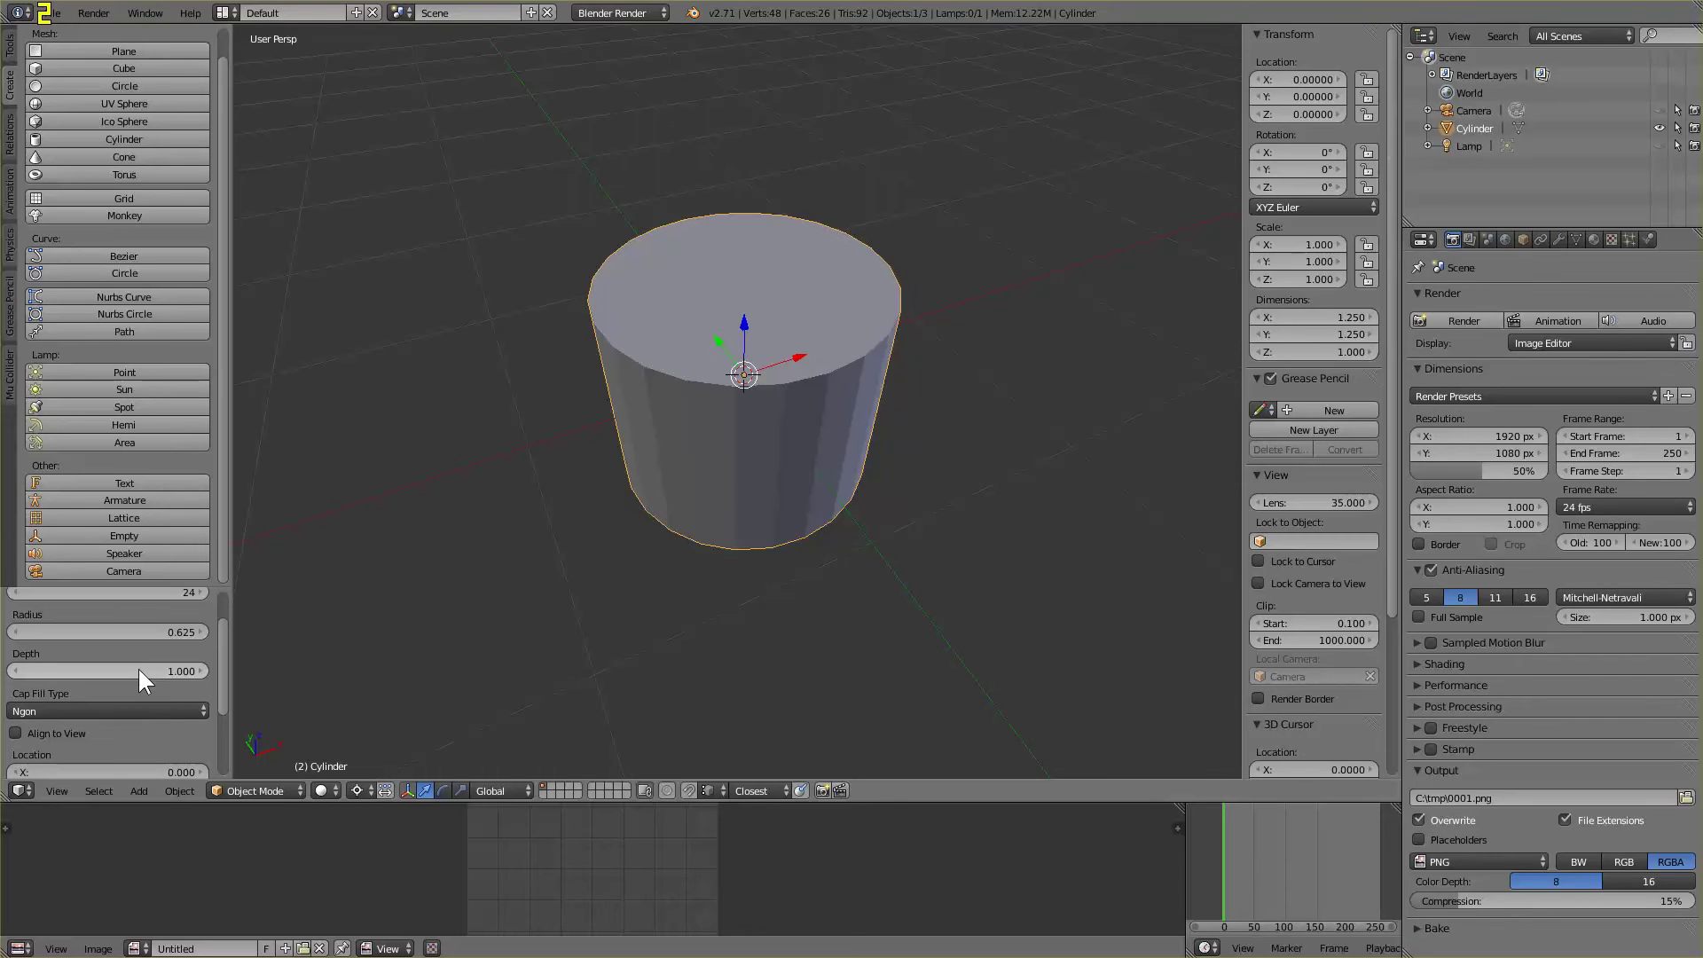
mouse_move(566, 532)
middle_down()
mouse_move(574, 441)
mouse_move(567, 519)
mouse_move(535, 522)
middle_up()
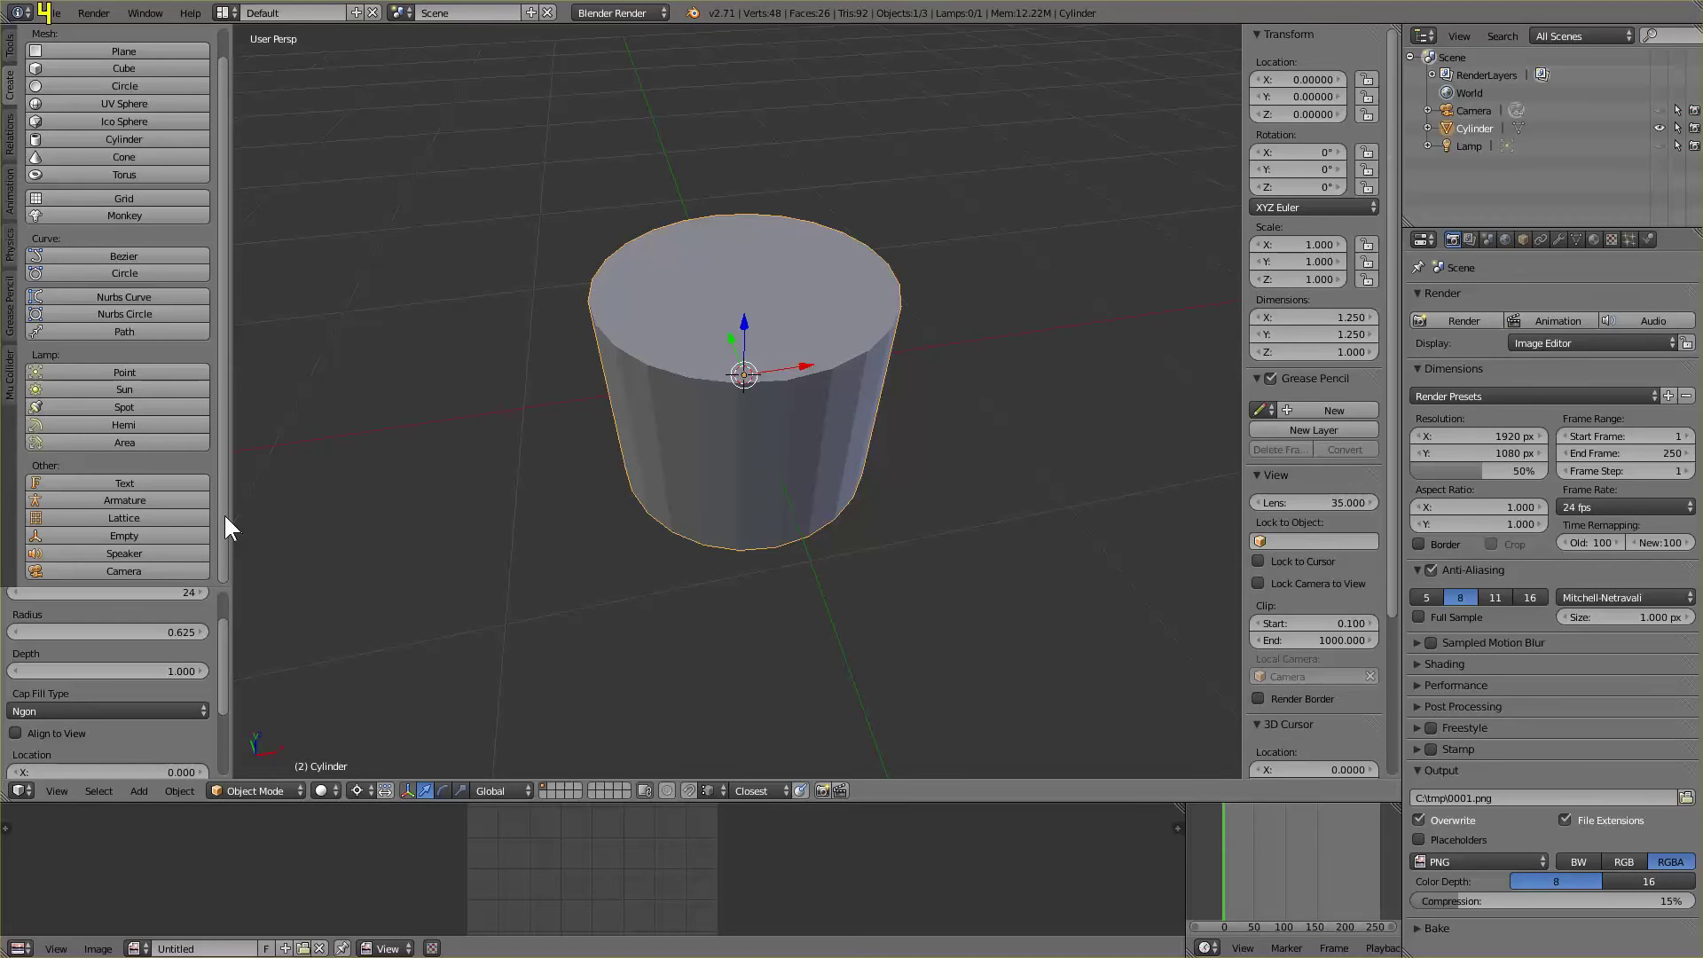
Narrow the tool shelf and apply smooth shading to the cylinder
scroll(223, 513, up, 1)
click(8, 44)
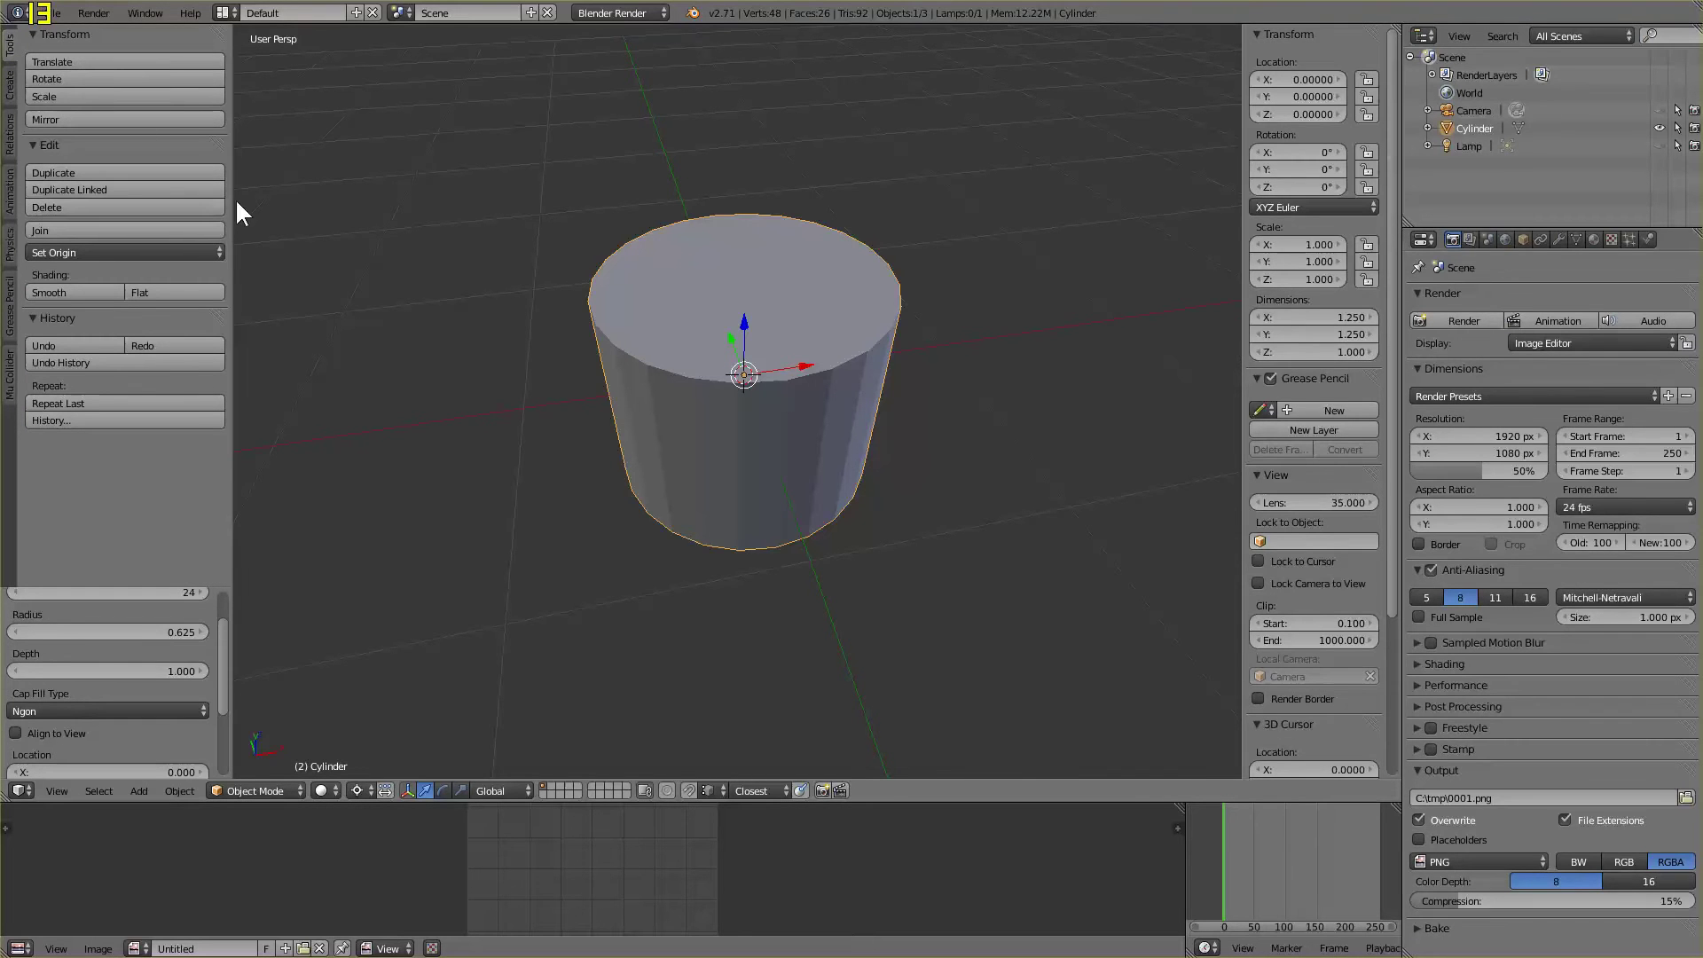
drag(234, 199, 169, 201)
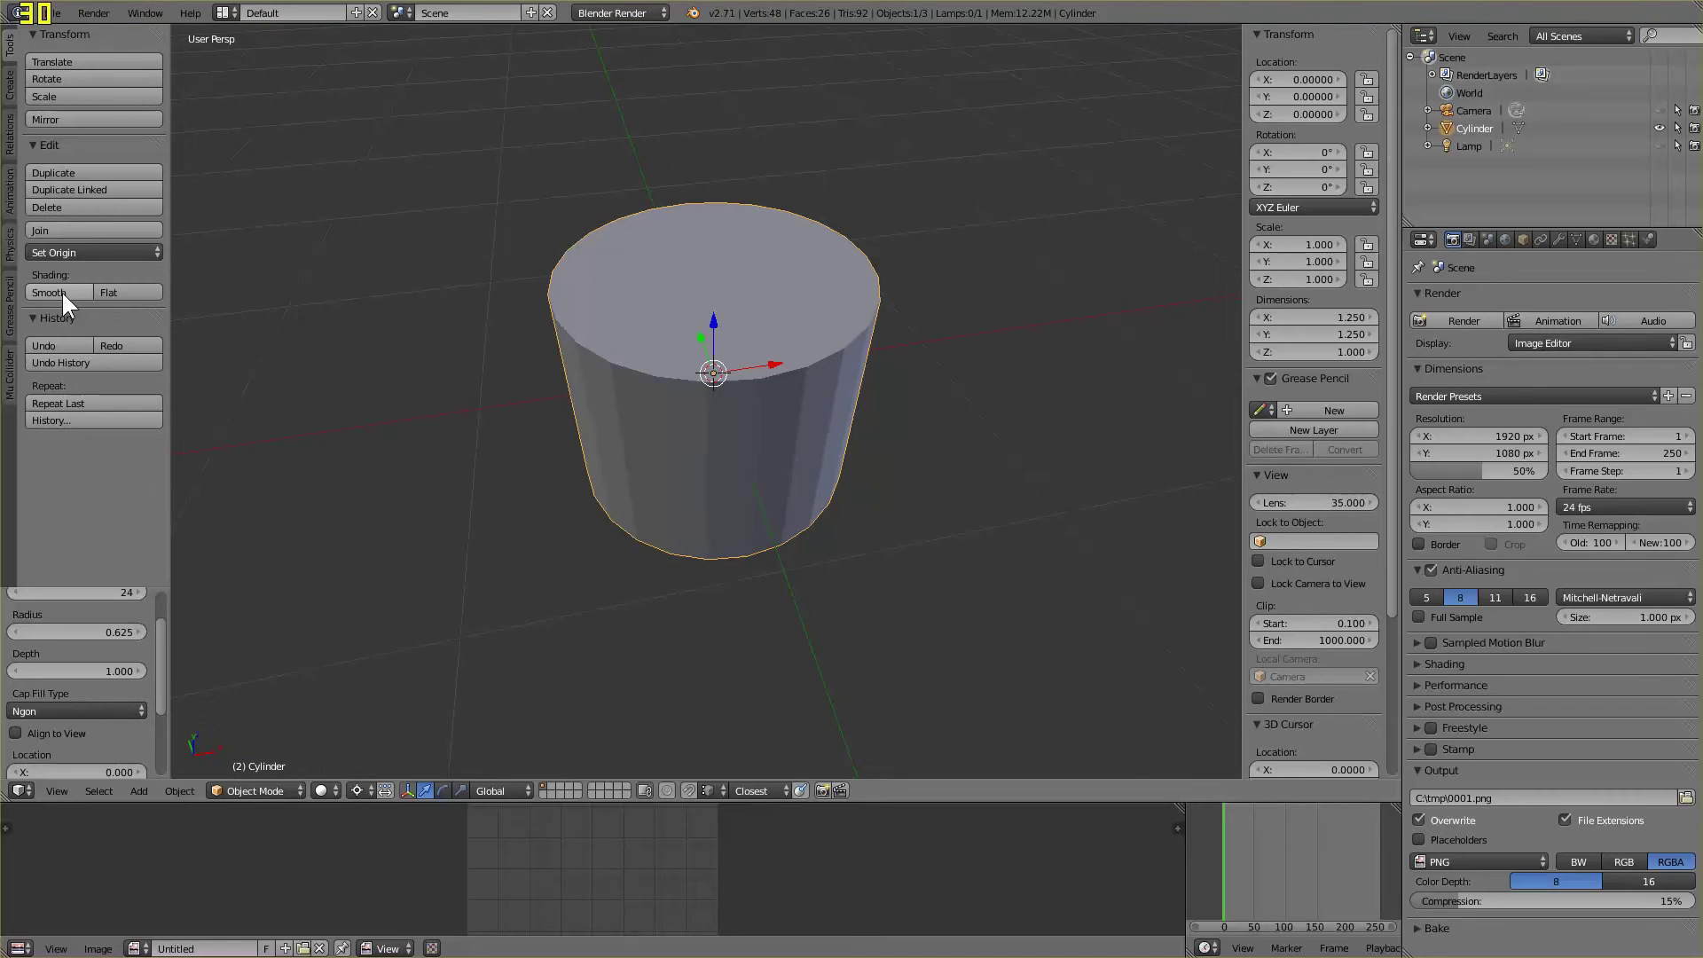
click(61, 291)
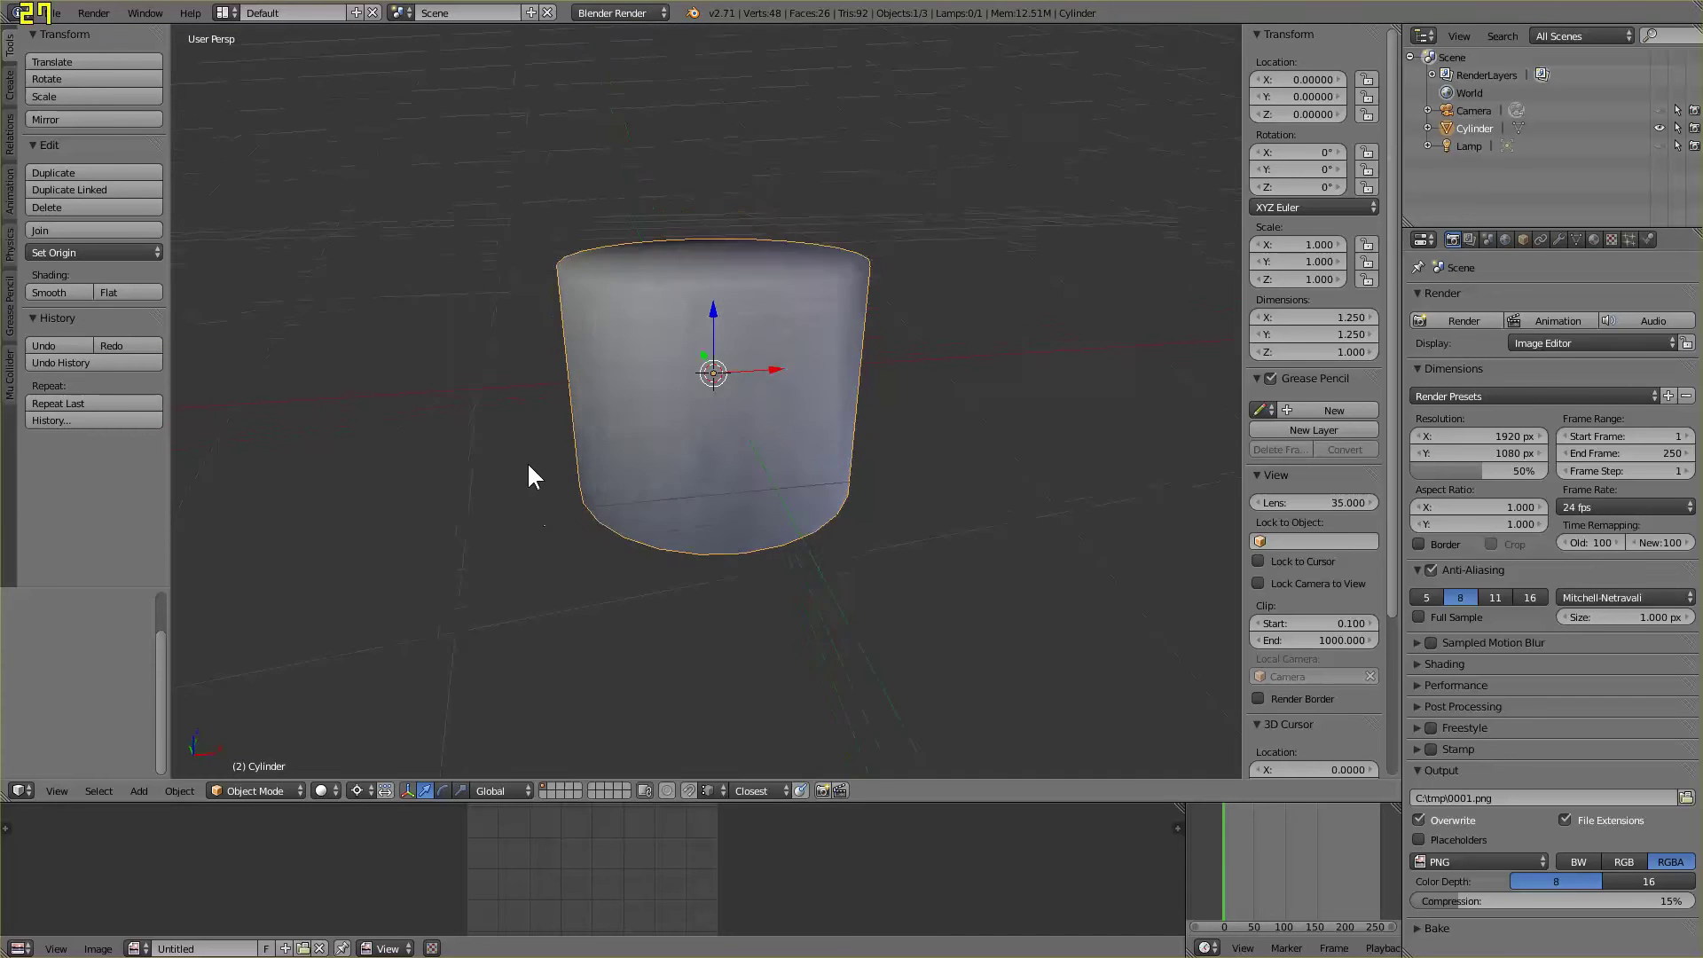
middle_drag(529, 467, 461, 513)
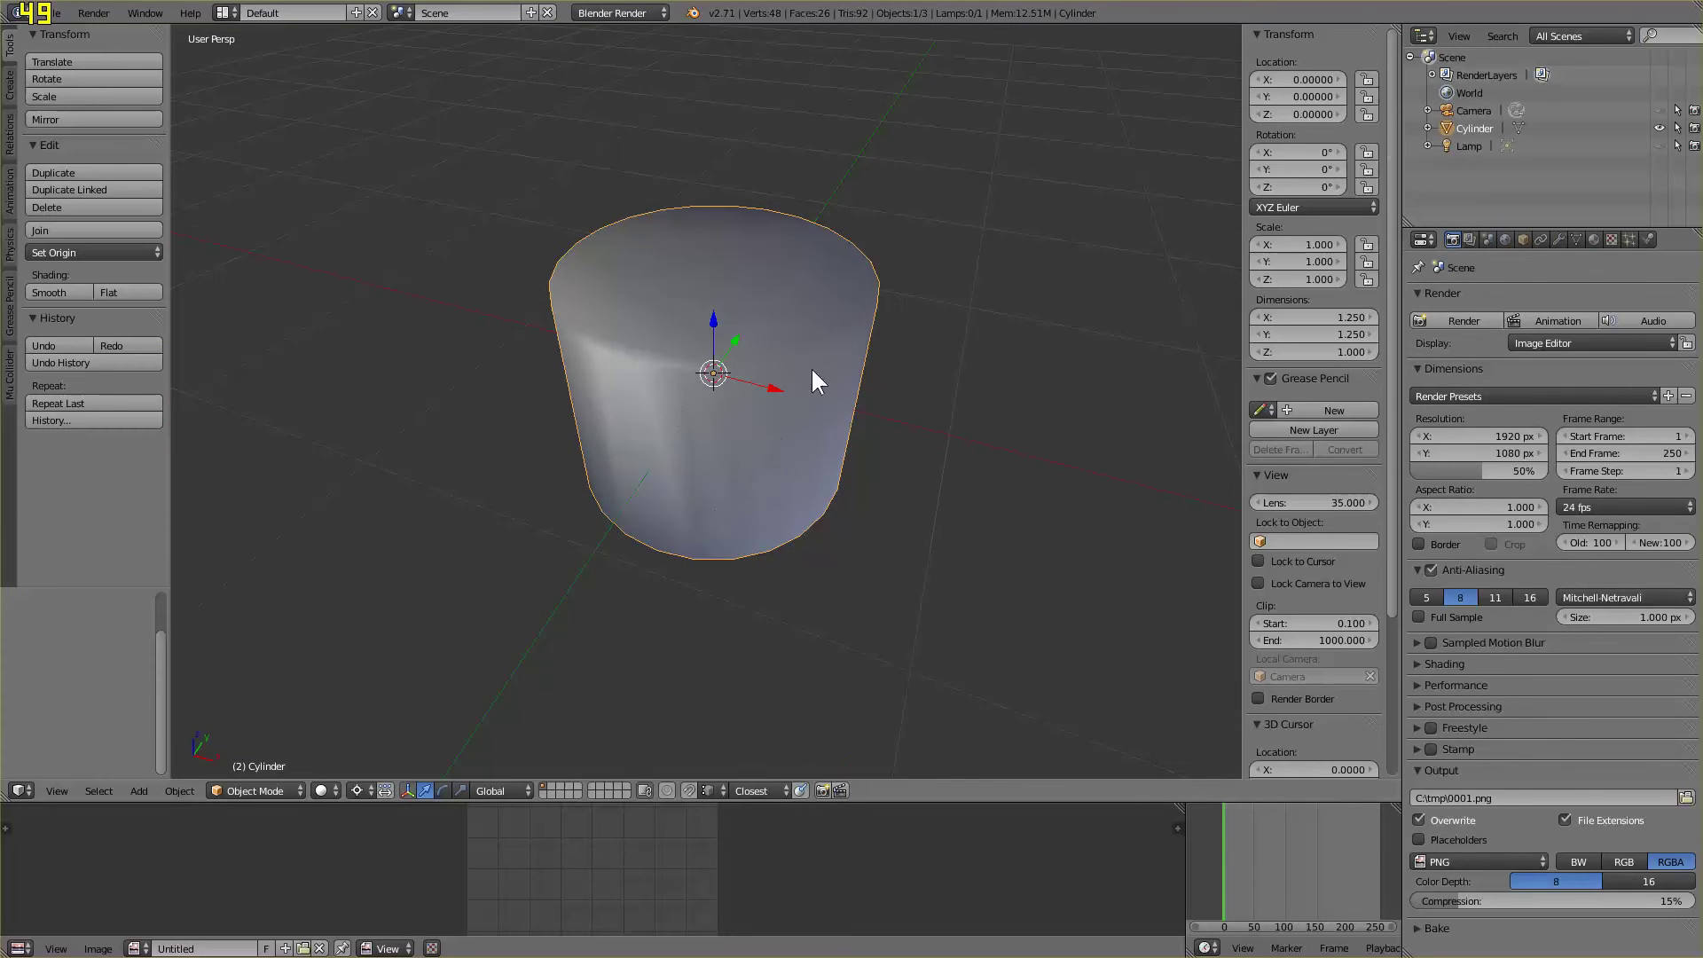
middle_drag(888, 526, 913, 515)
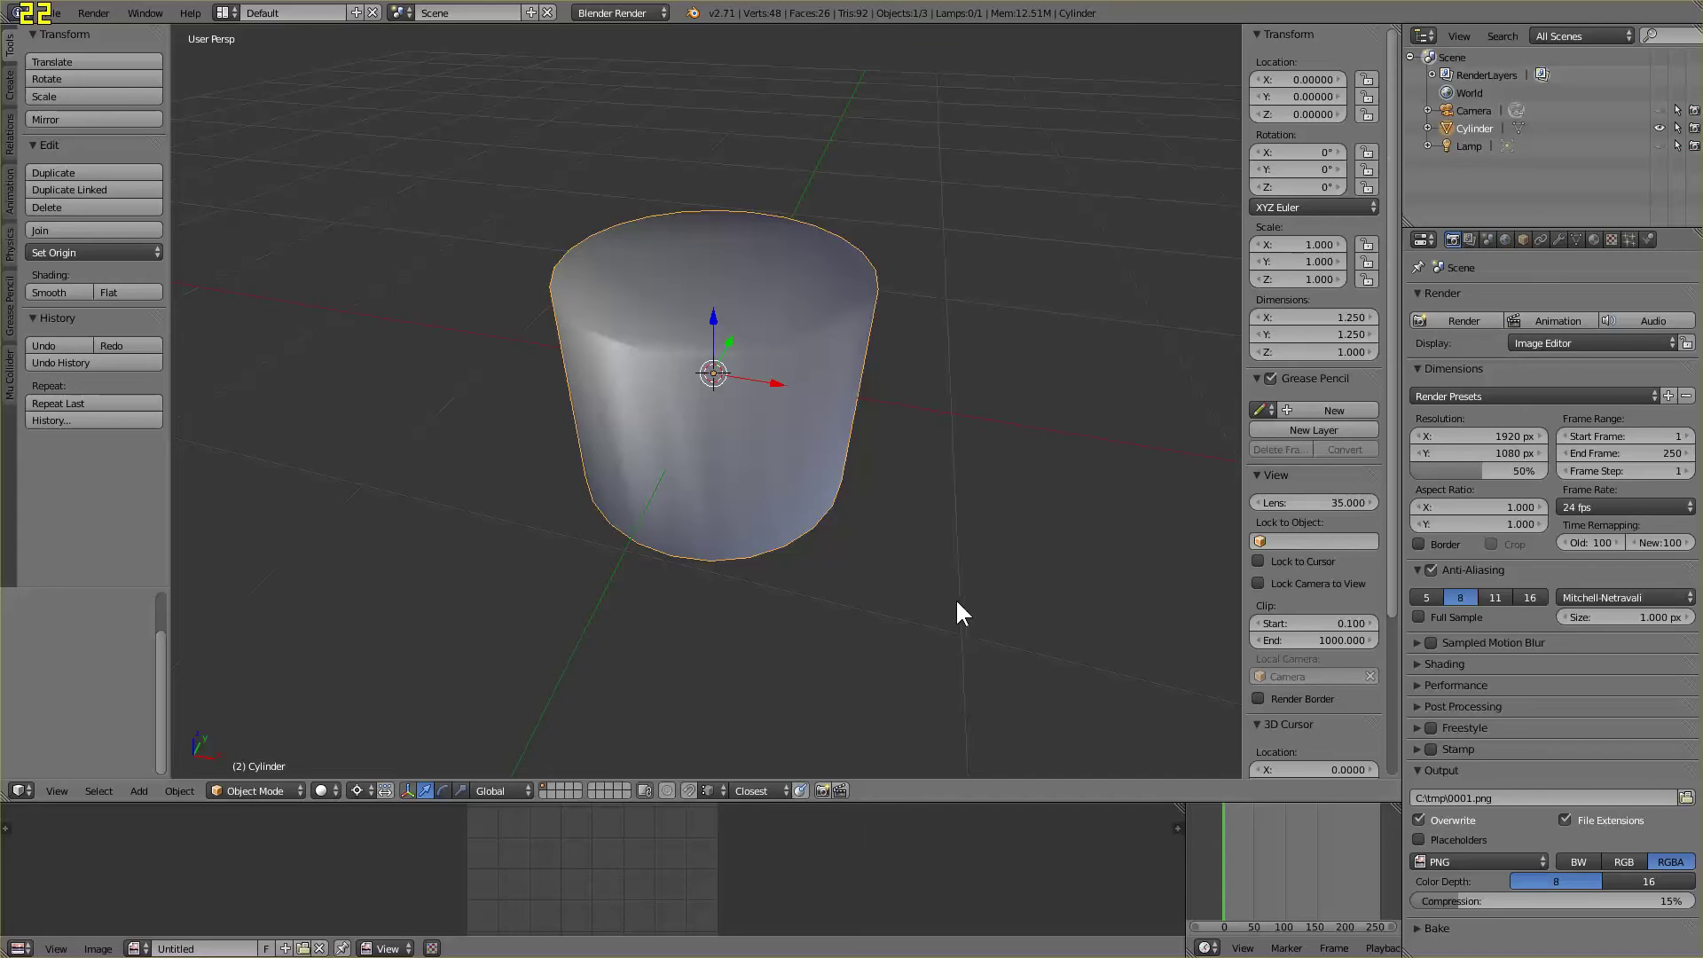
Add an Edge Split modifier to the cylinder and inspect its shading from several angles
click(1560, 239)
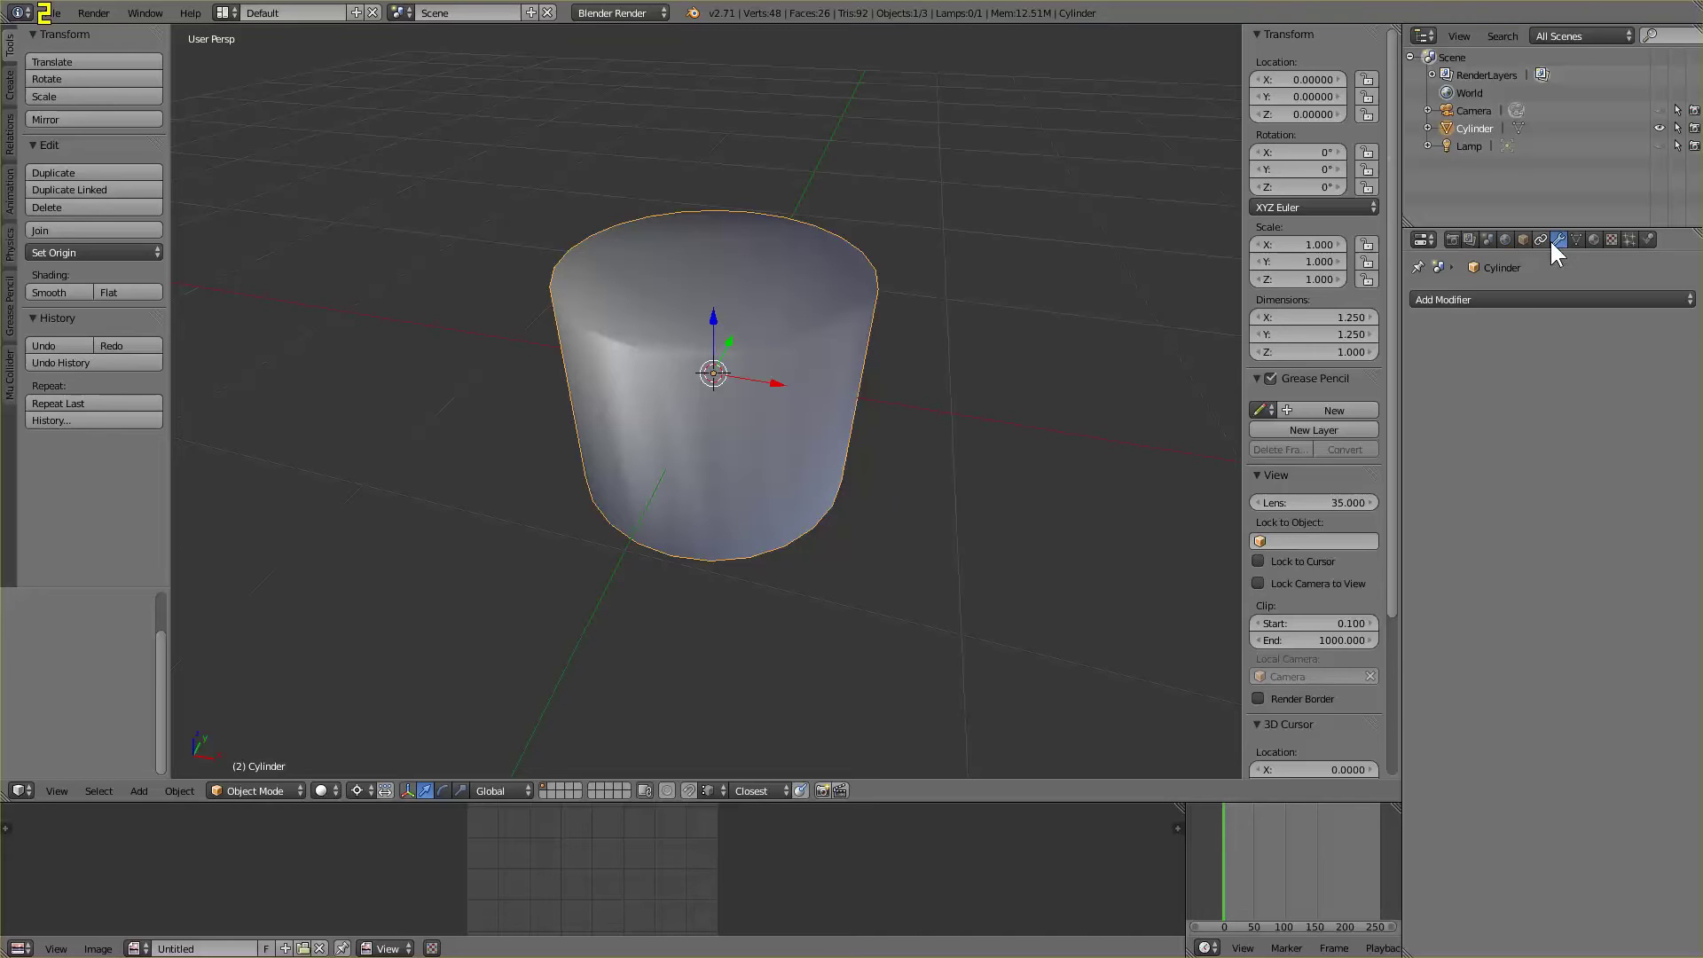
click(1498, 302)
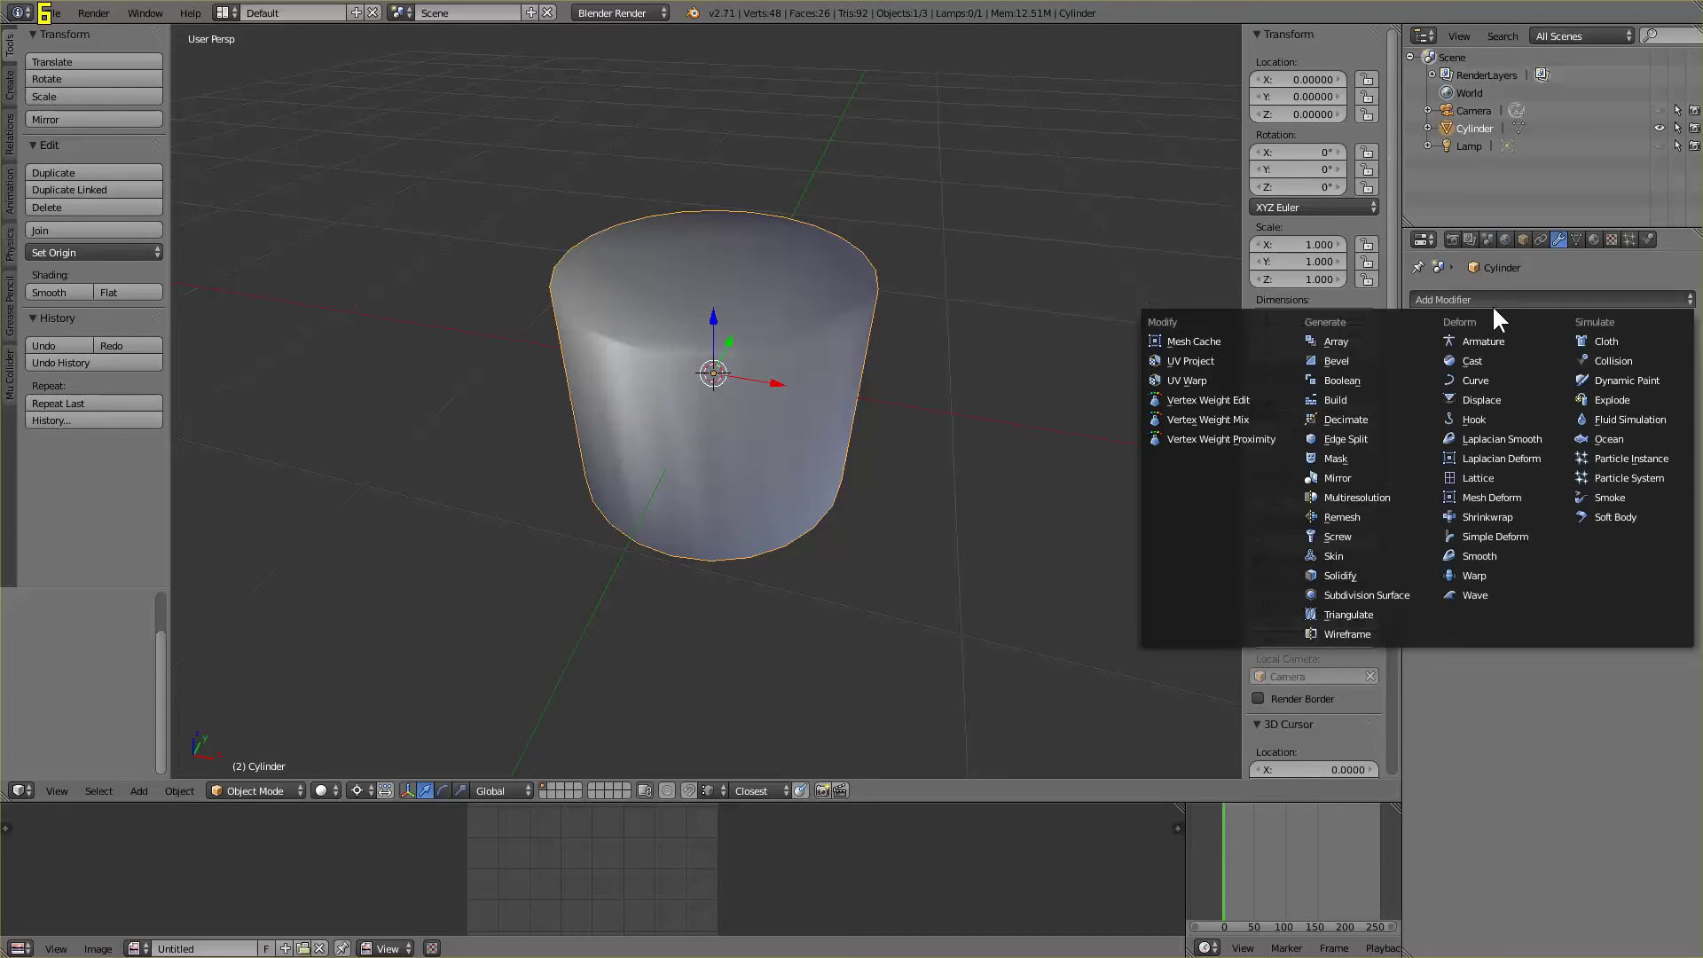
click(1363, 438)
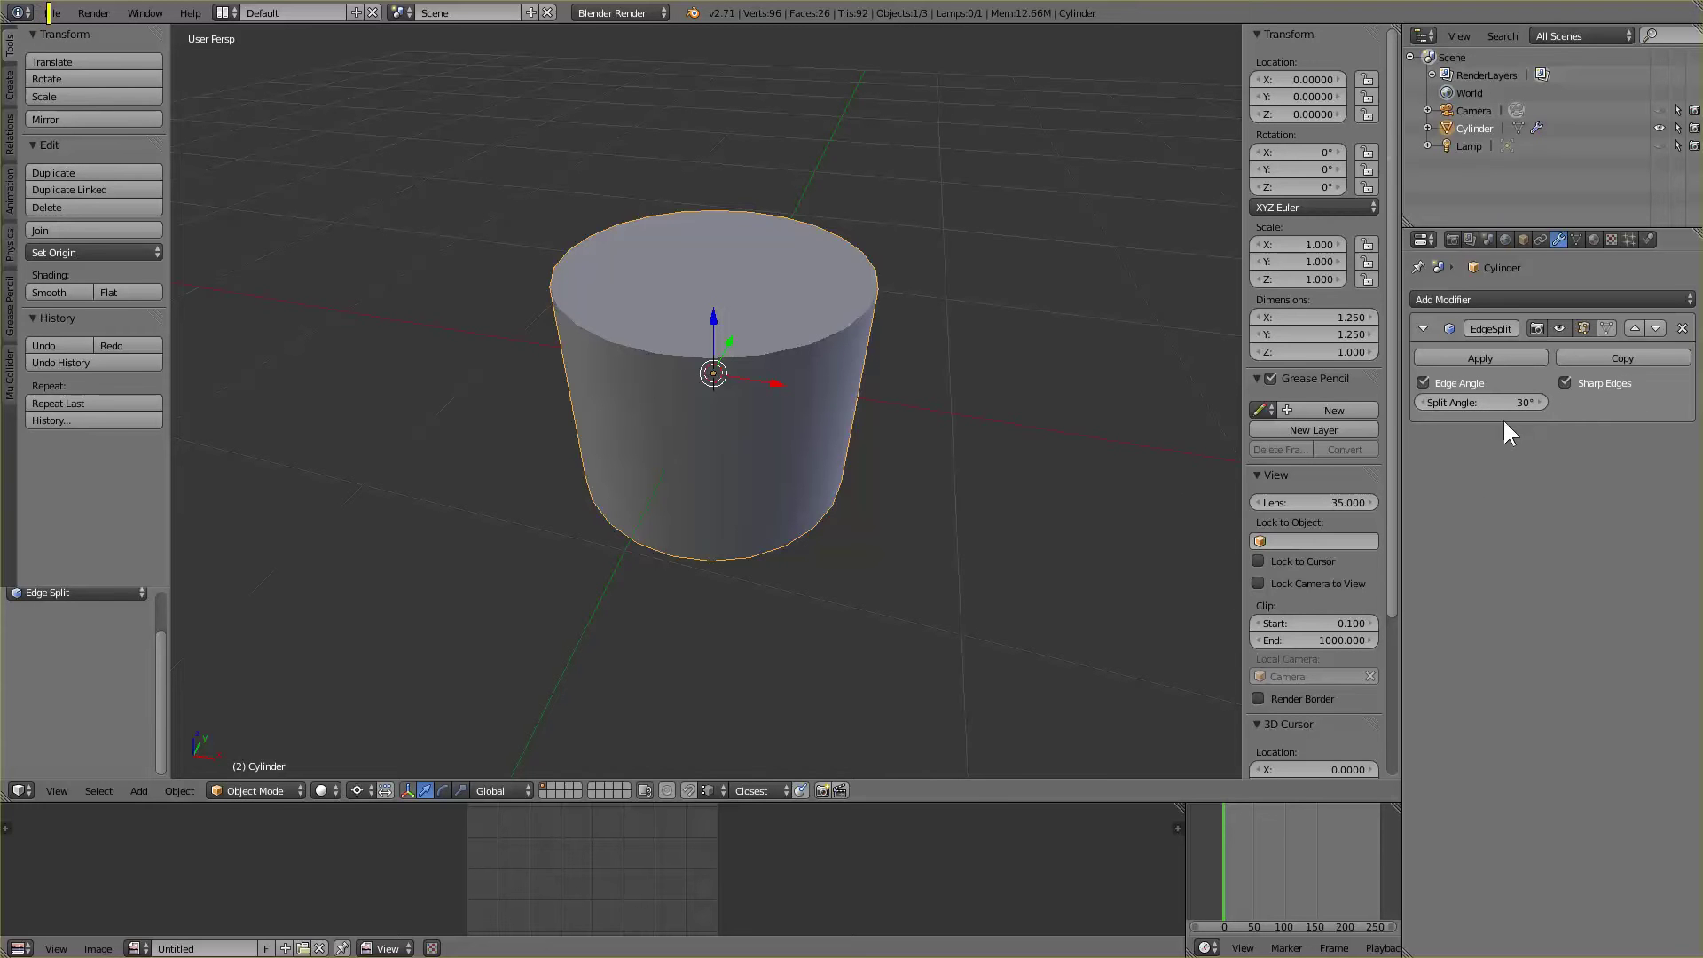
middle_drag(1005, 482, 967, 401)
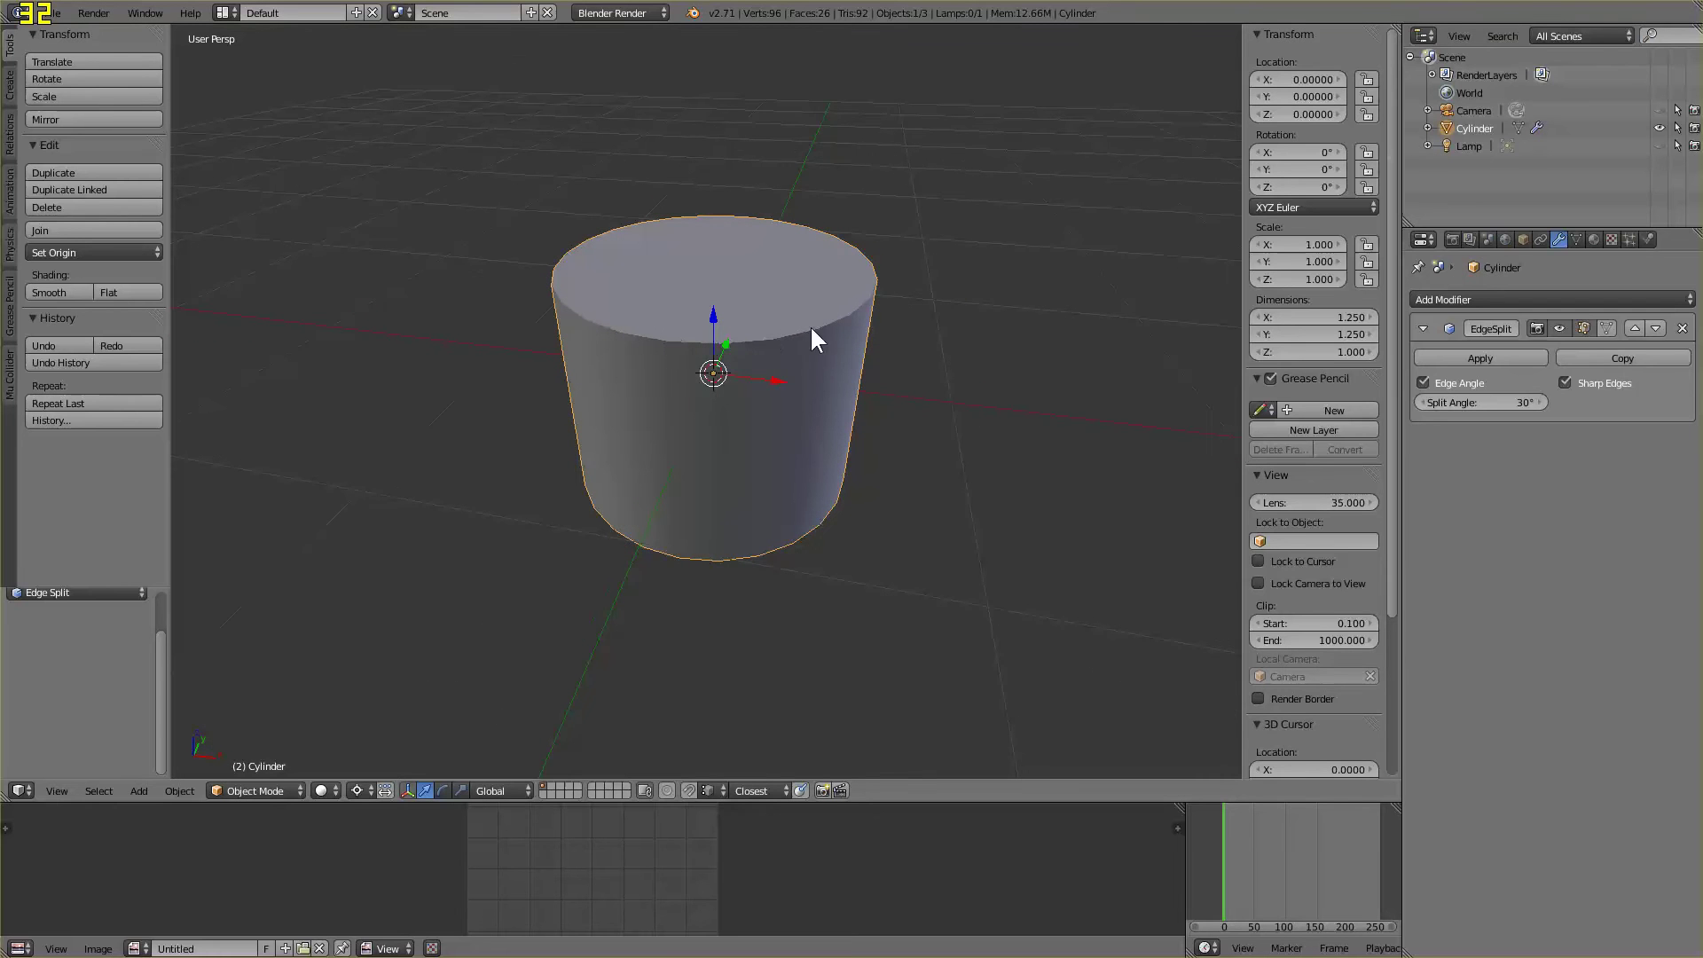
middle_drag(917, 539, 930, 472)
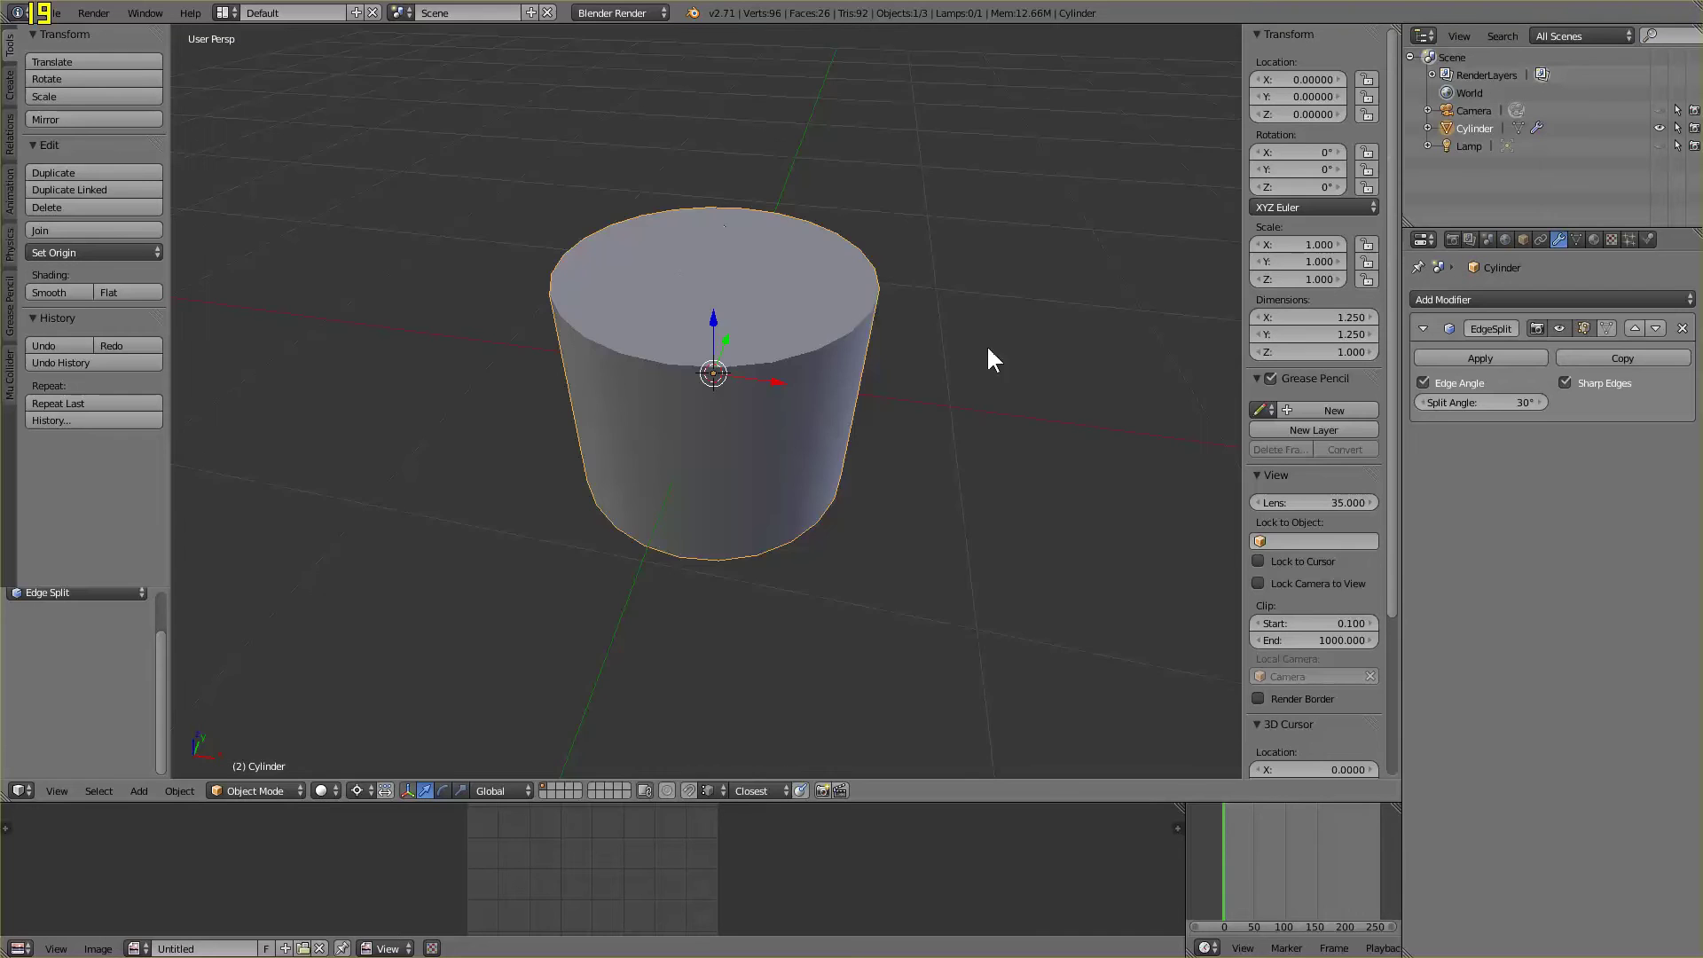
middle_drag(992, 359, 1029, 510)
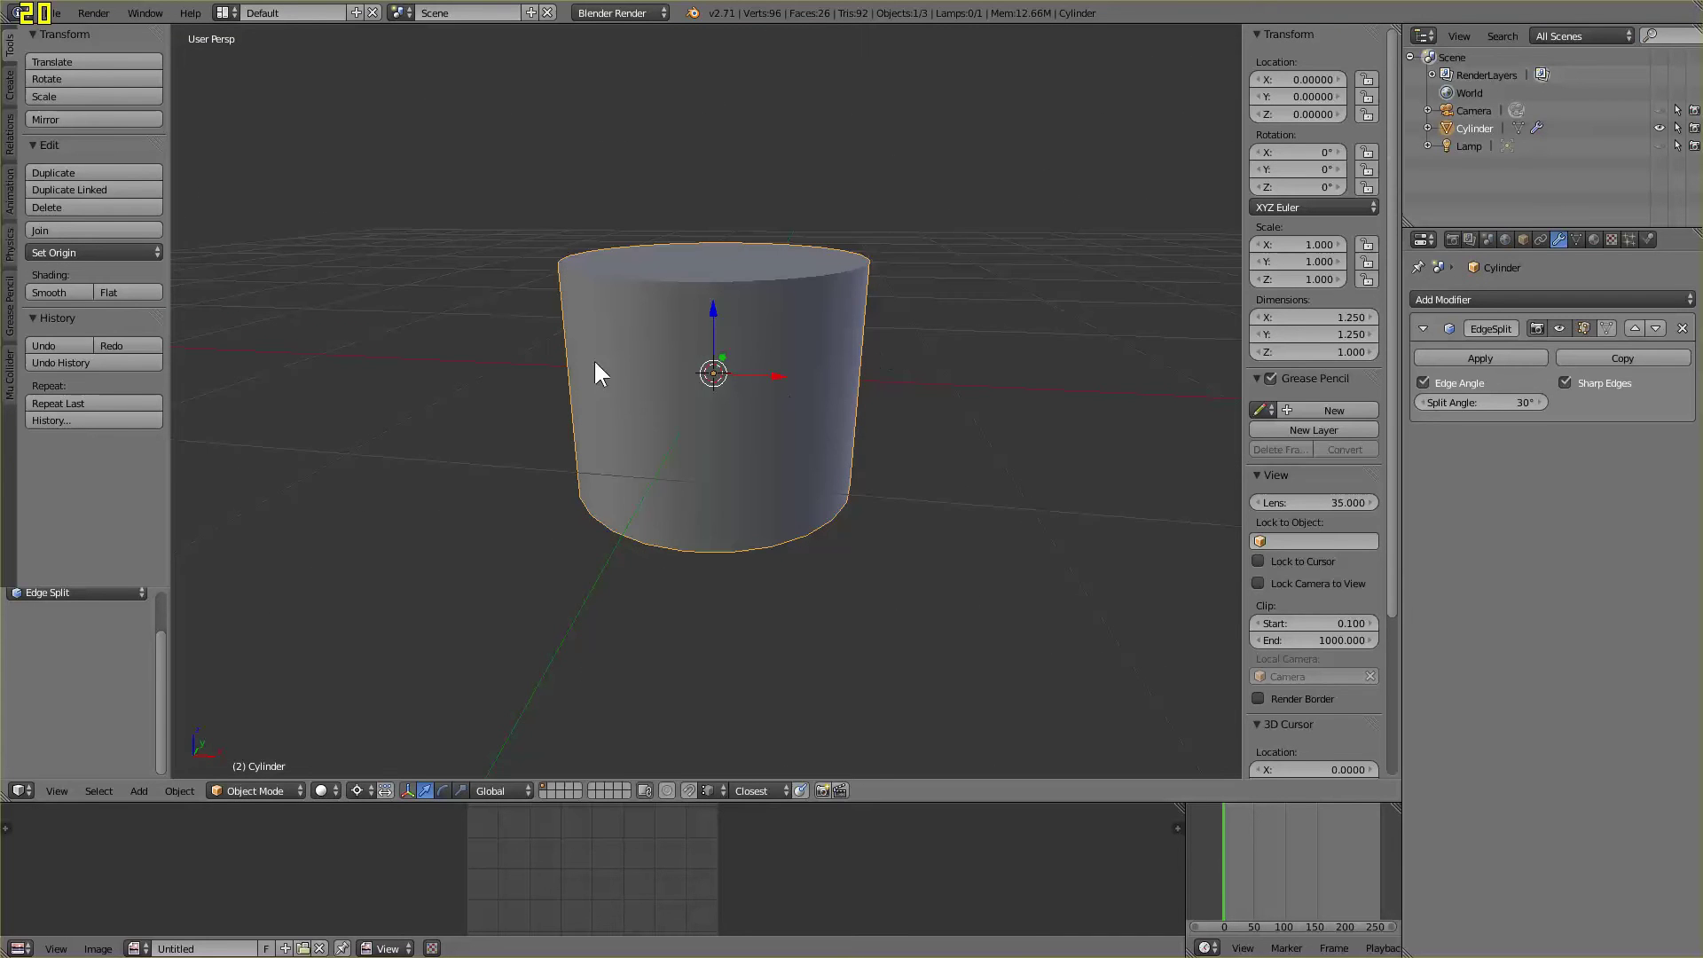
Enter Edit Mode on the cylinder, turn on face selection and check the available pivot point options
middle_drag(595, 362, 907, 468)
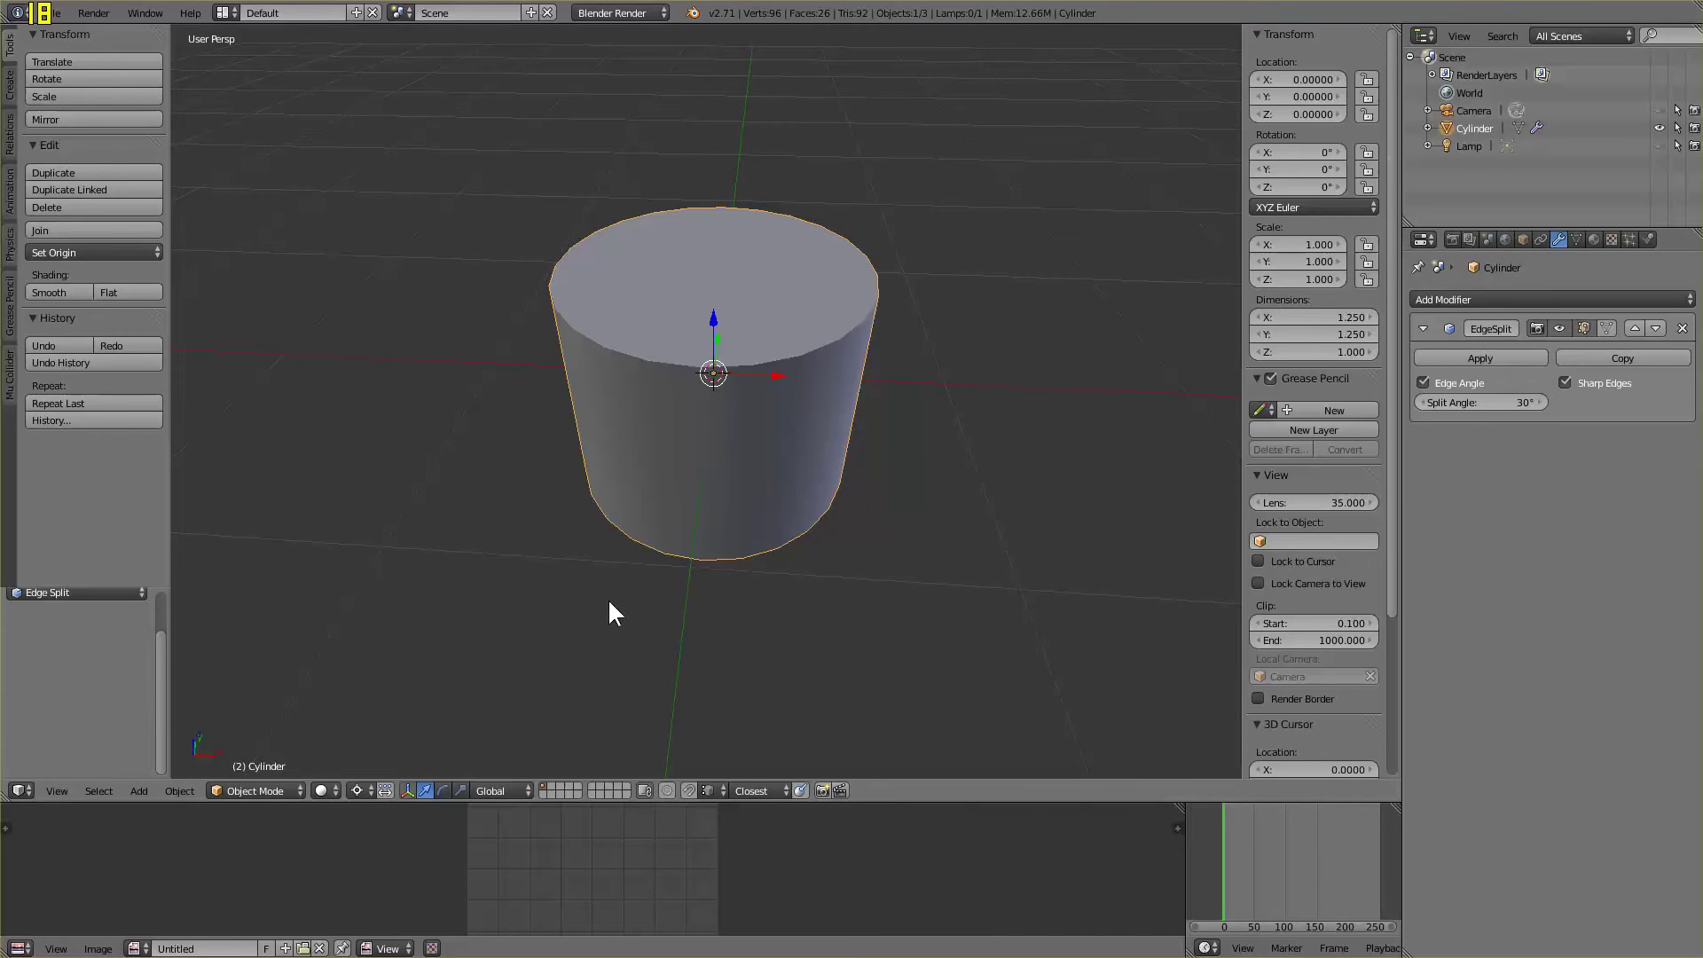
key(Tab)
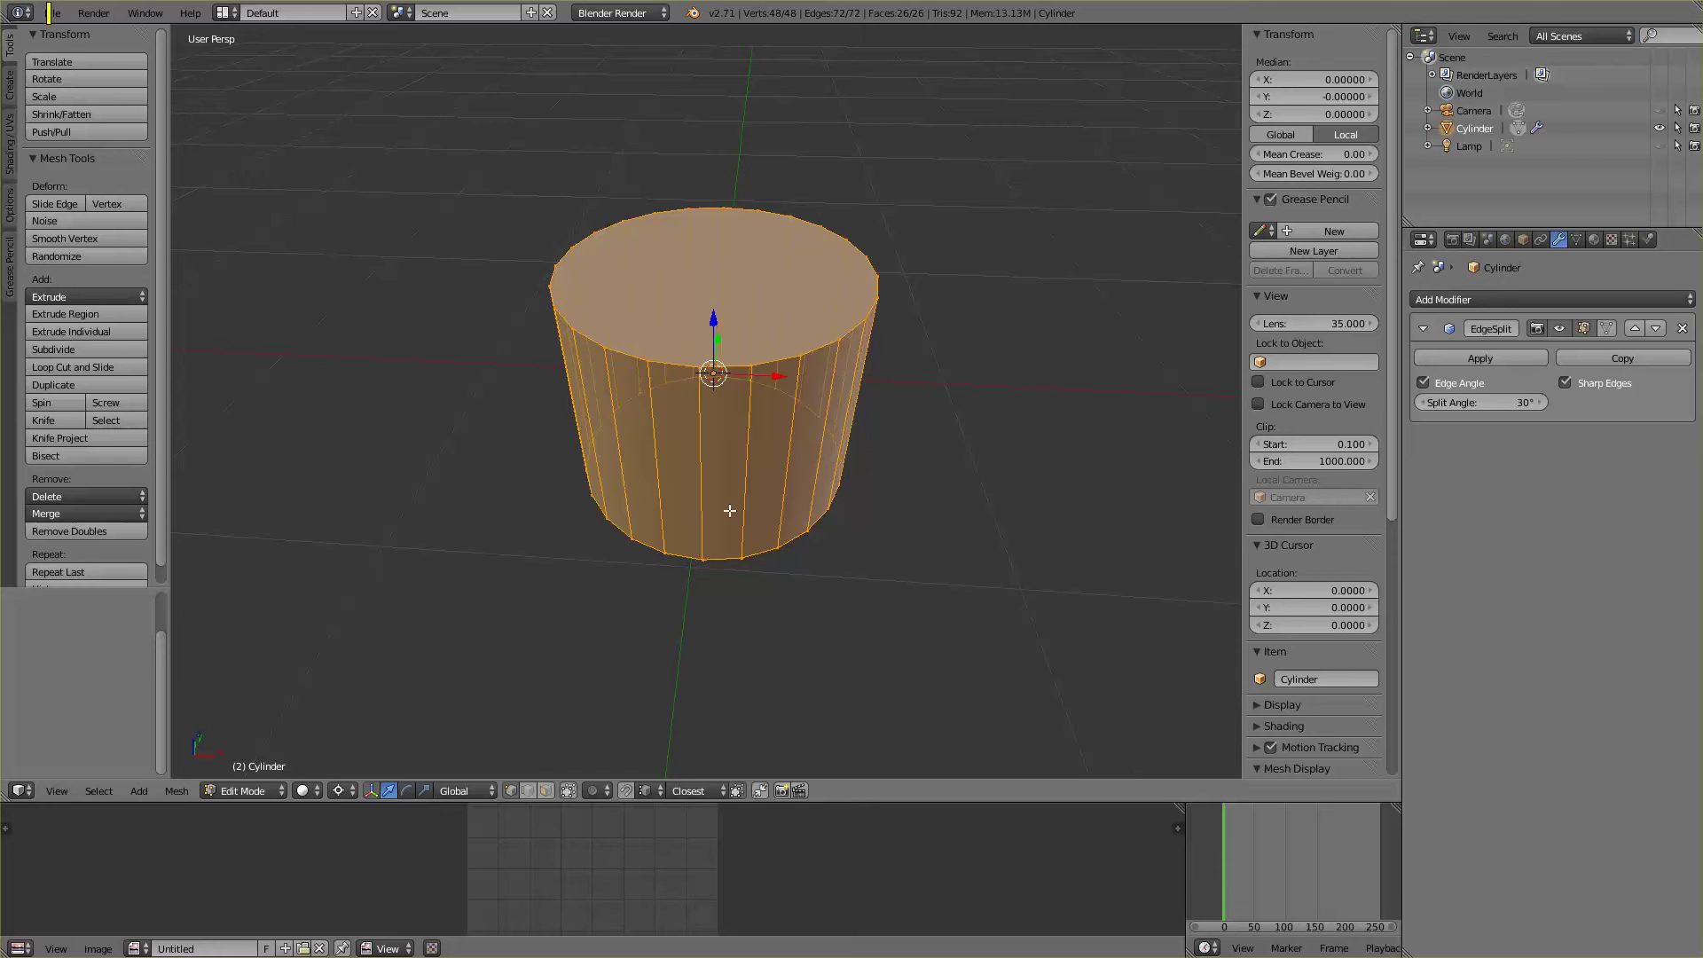
click(546, 790)
middle_drag(600, 677, 647, 646)
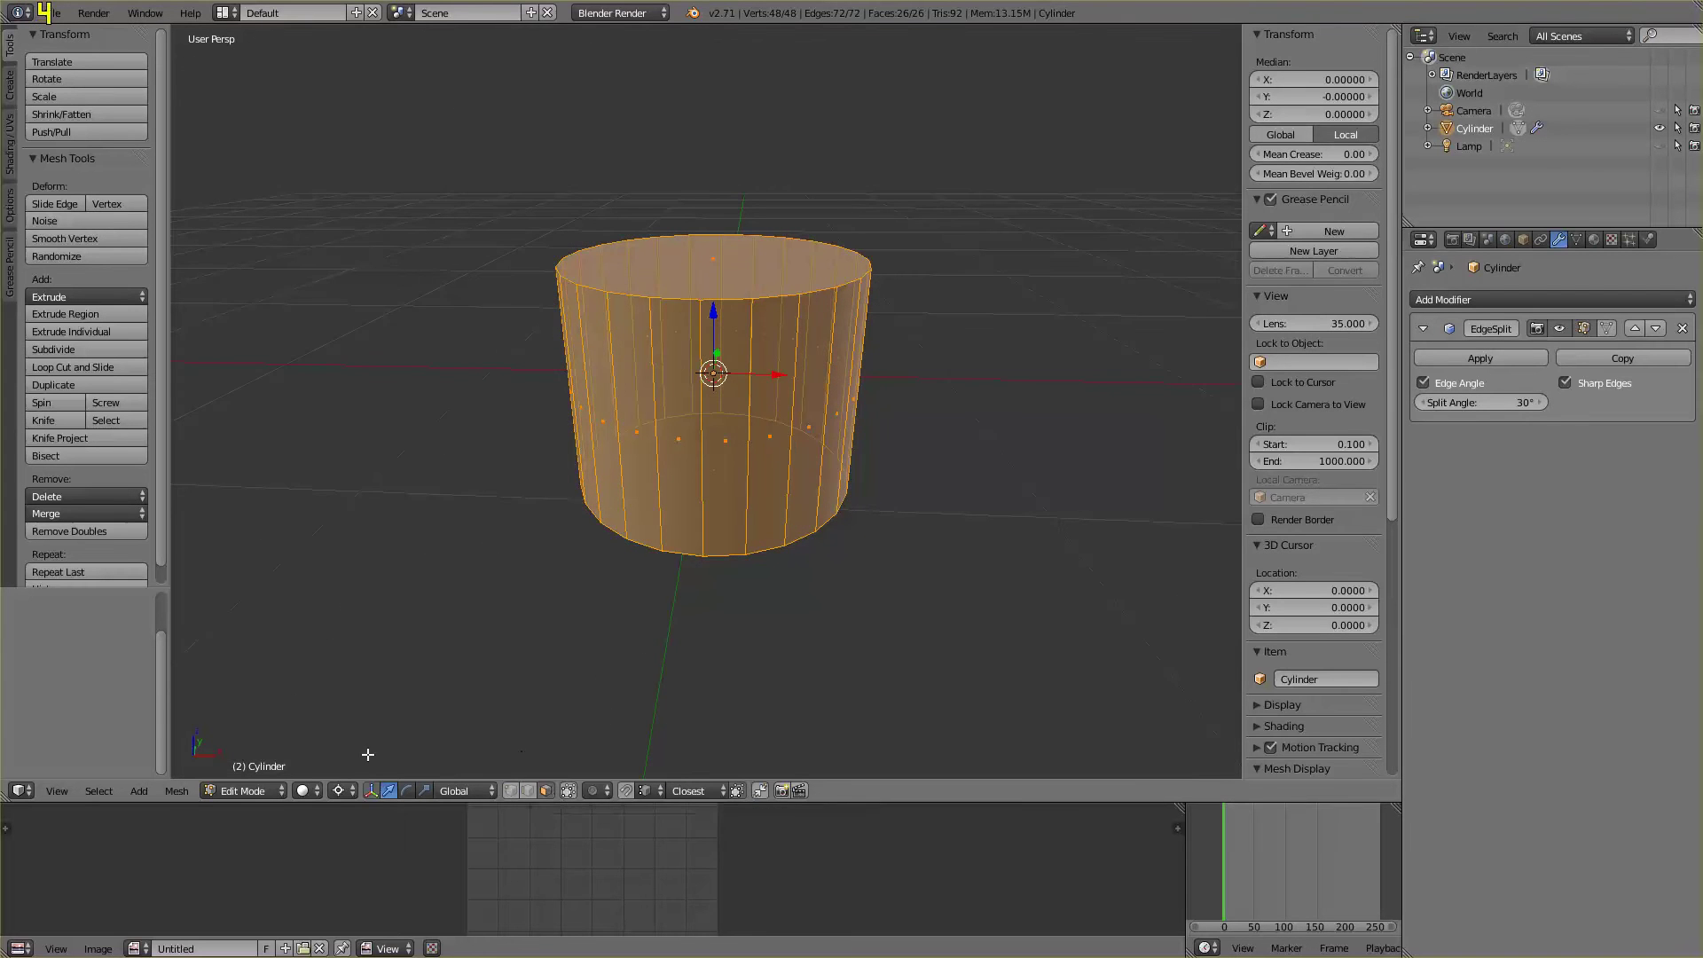
click(344, 790)
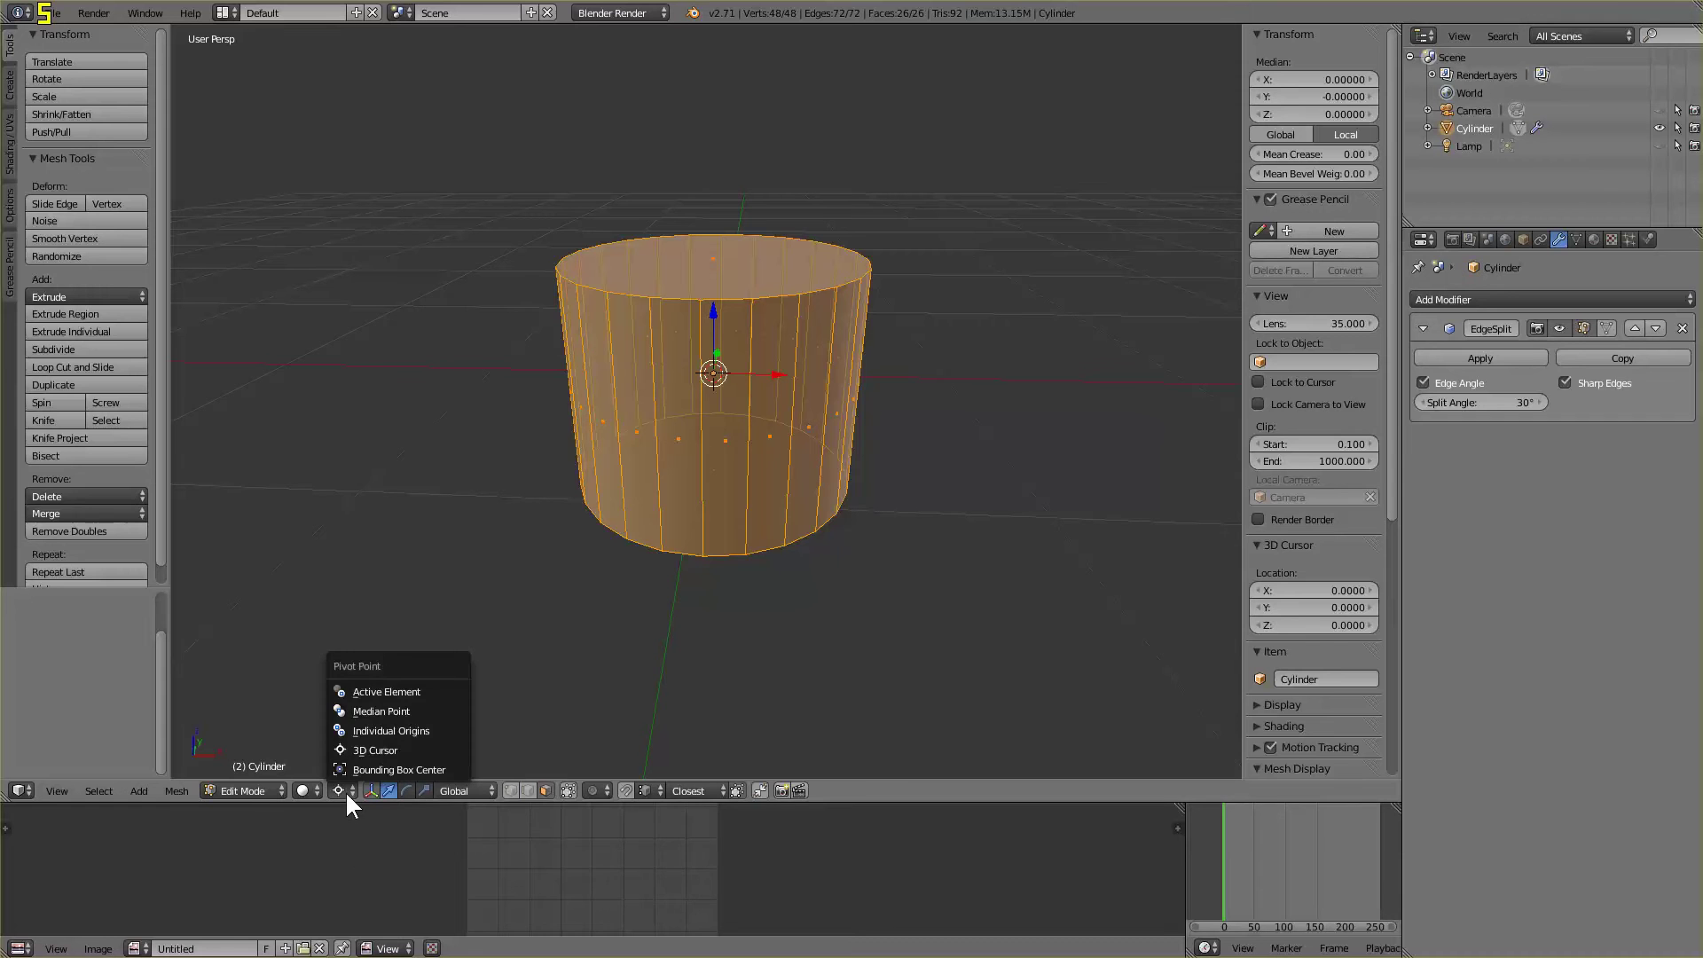
click(344, 790)
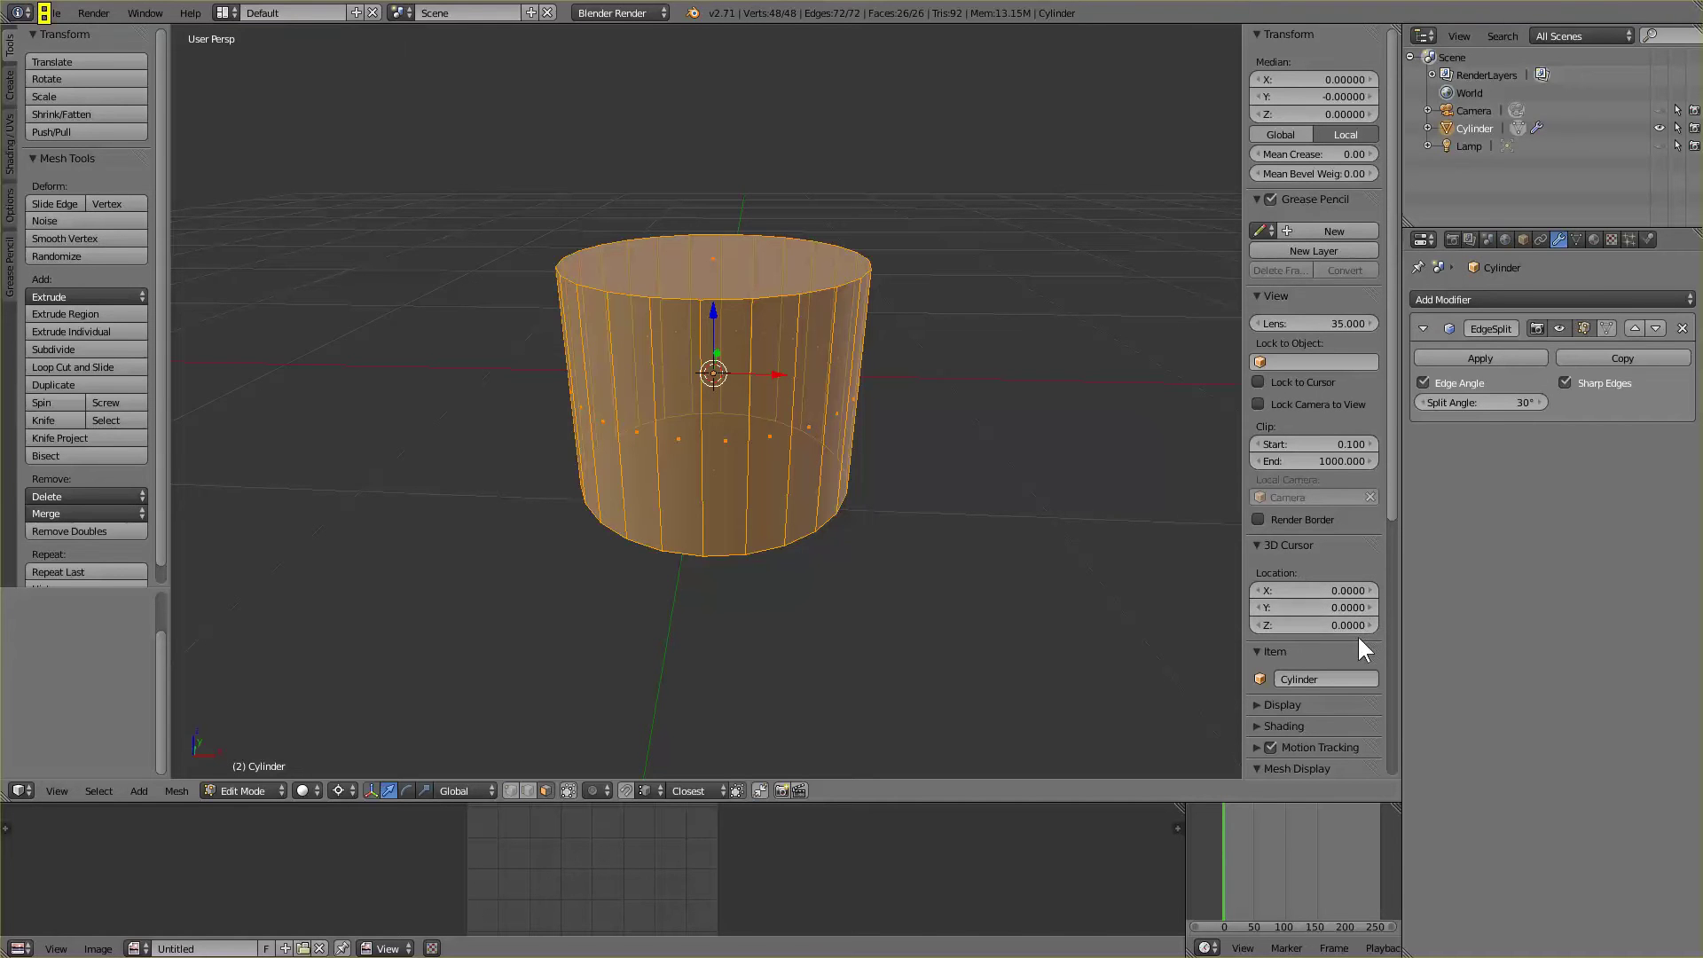
Select only the cylinder's top face and extrude it in place without any offset
key(KP_2)
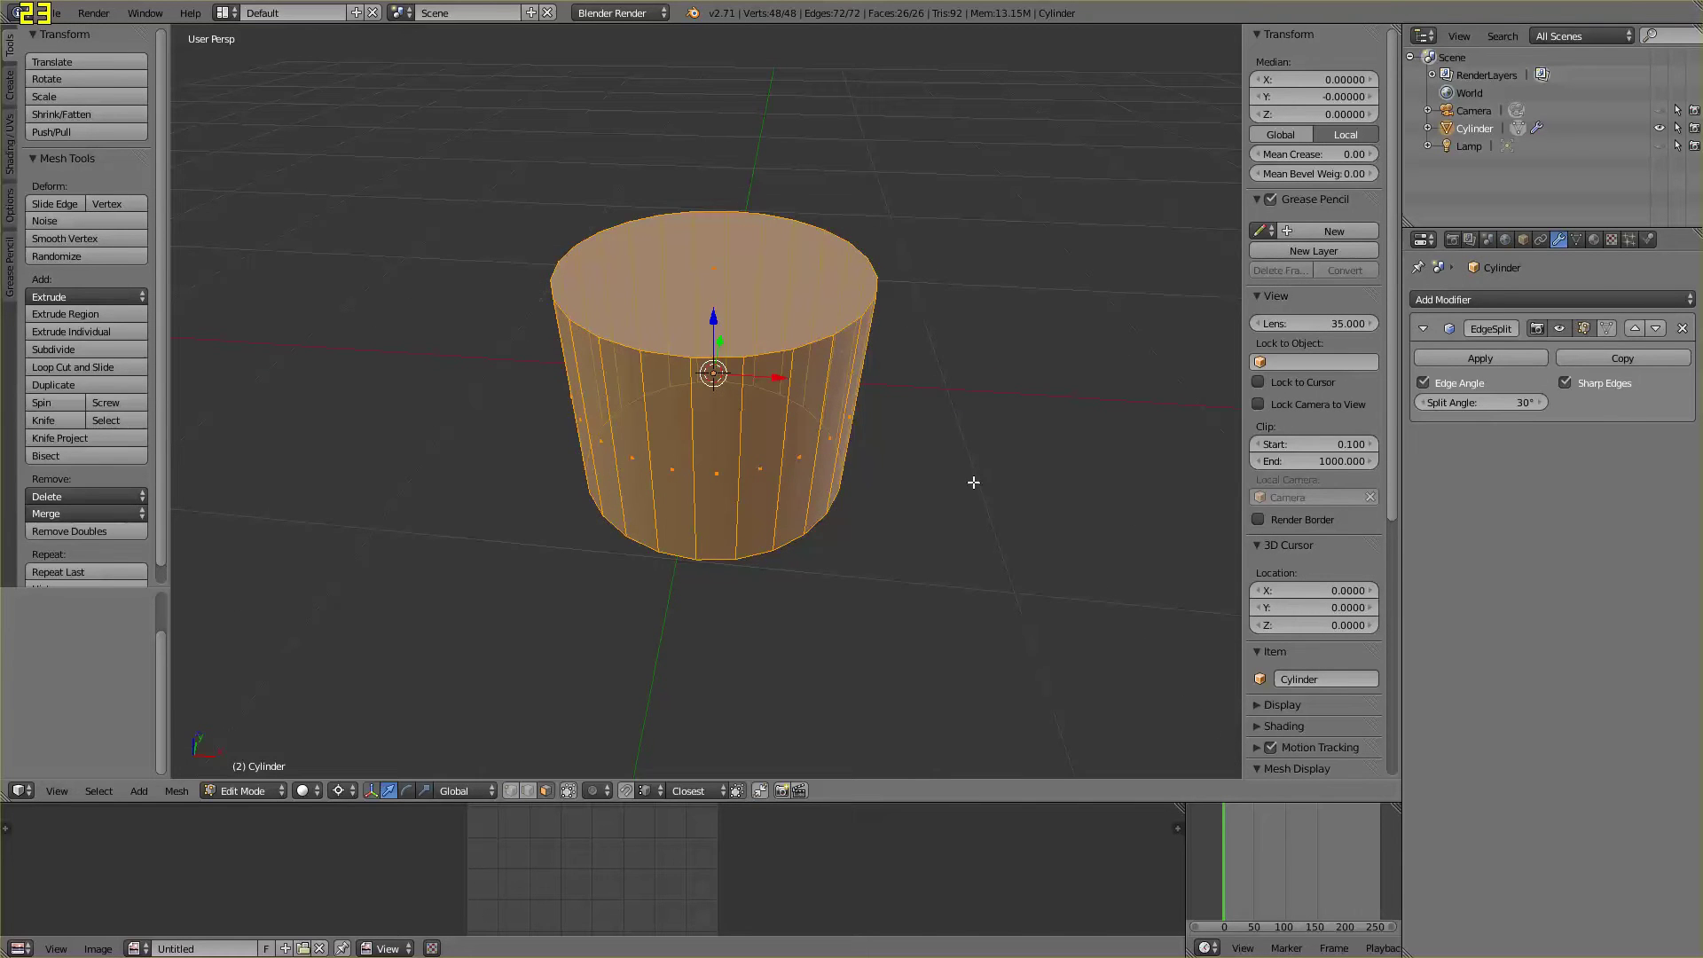
scroll(950, 494, up, 2)
key(KP_2)
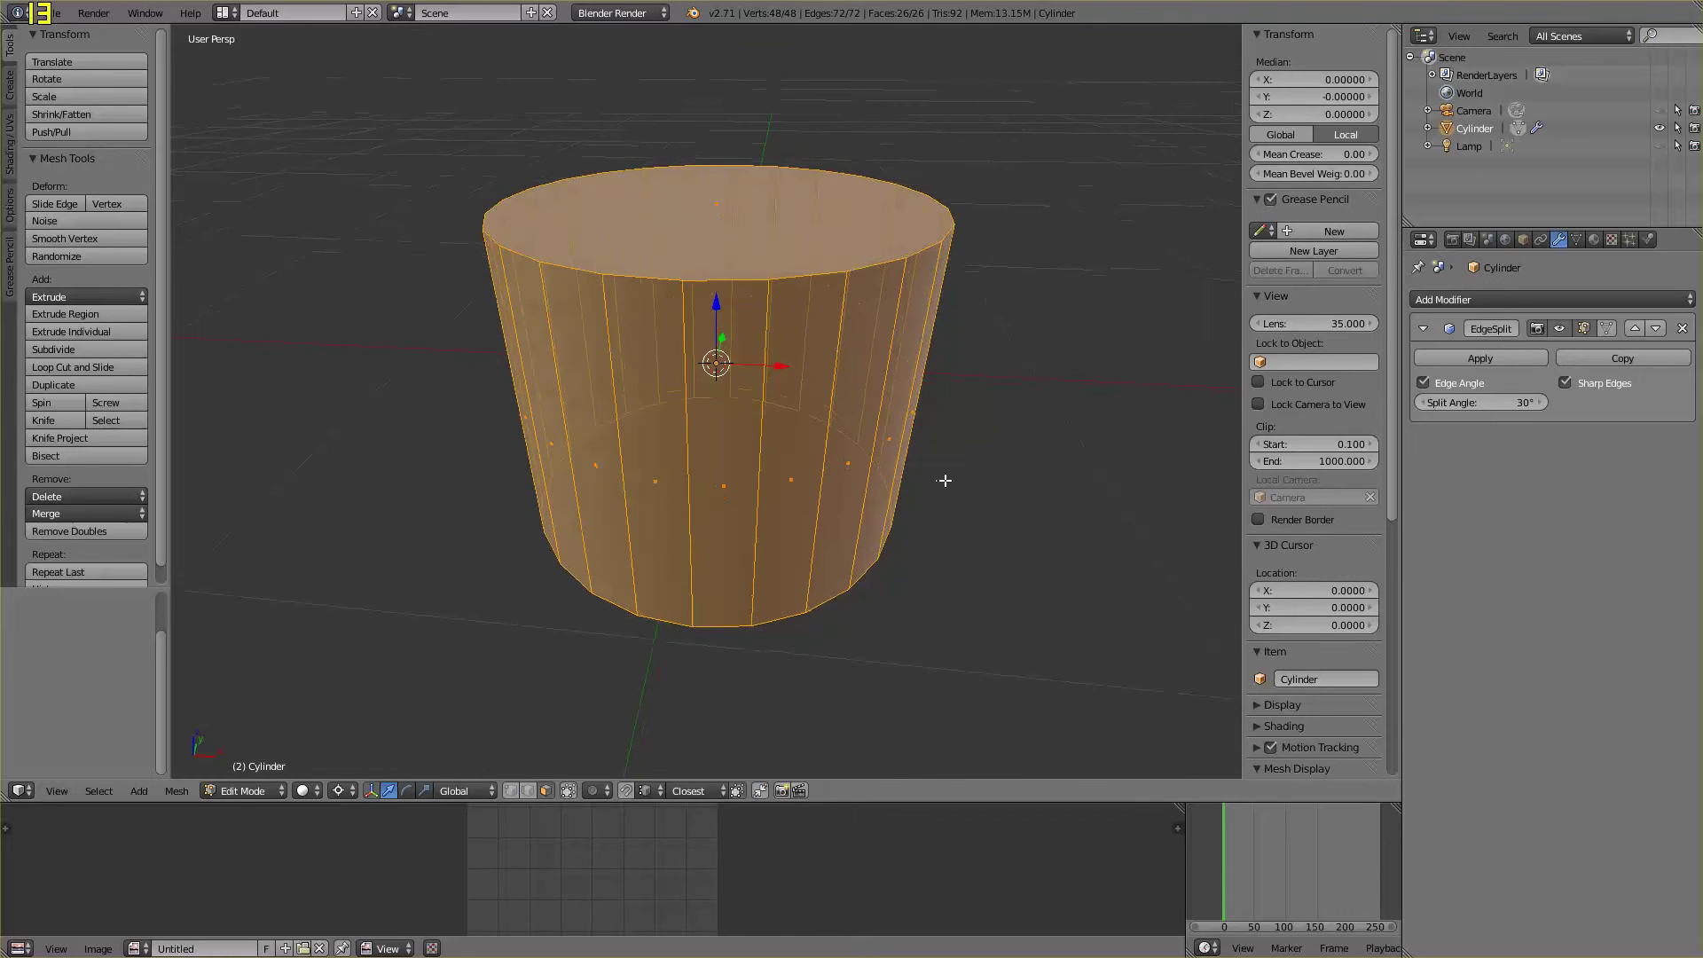
key(KP_4)
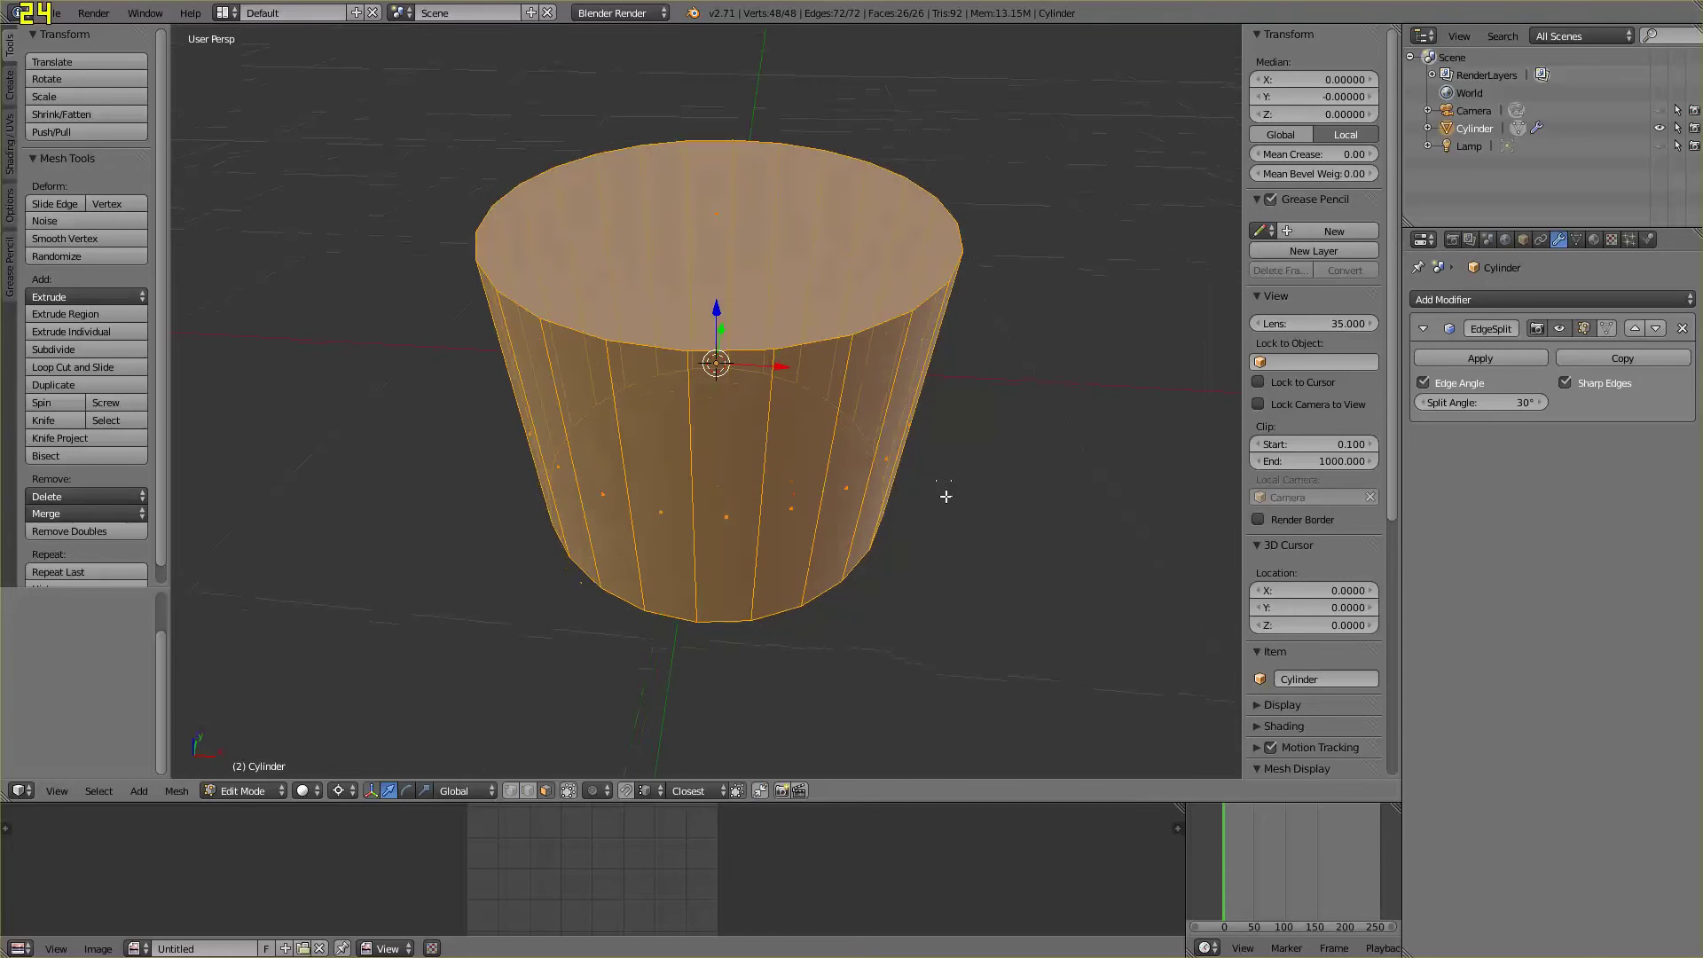
right_click(708, 213)
middle_drag(999, 356, 999, 409)
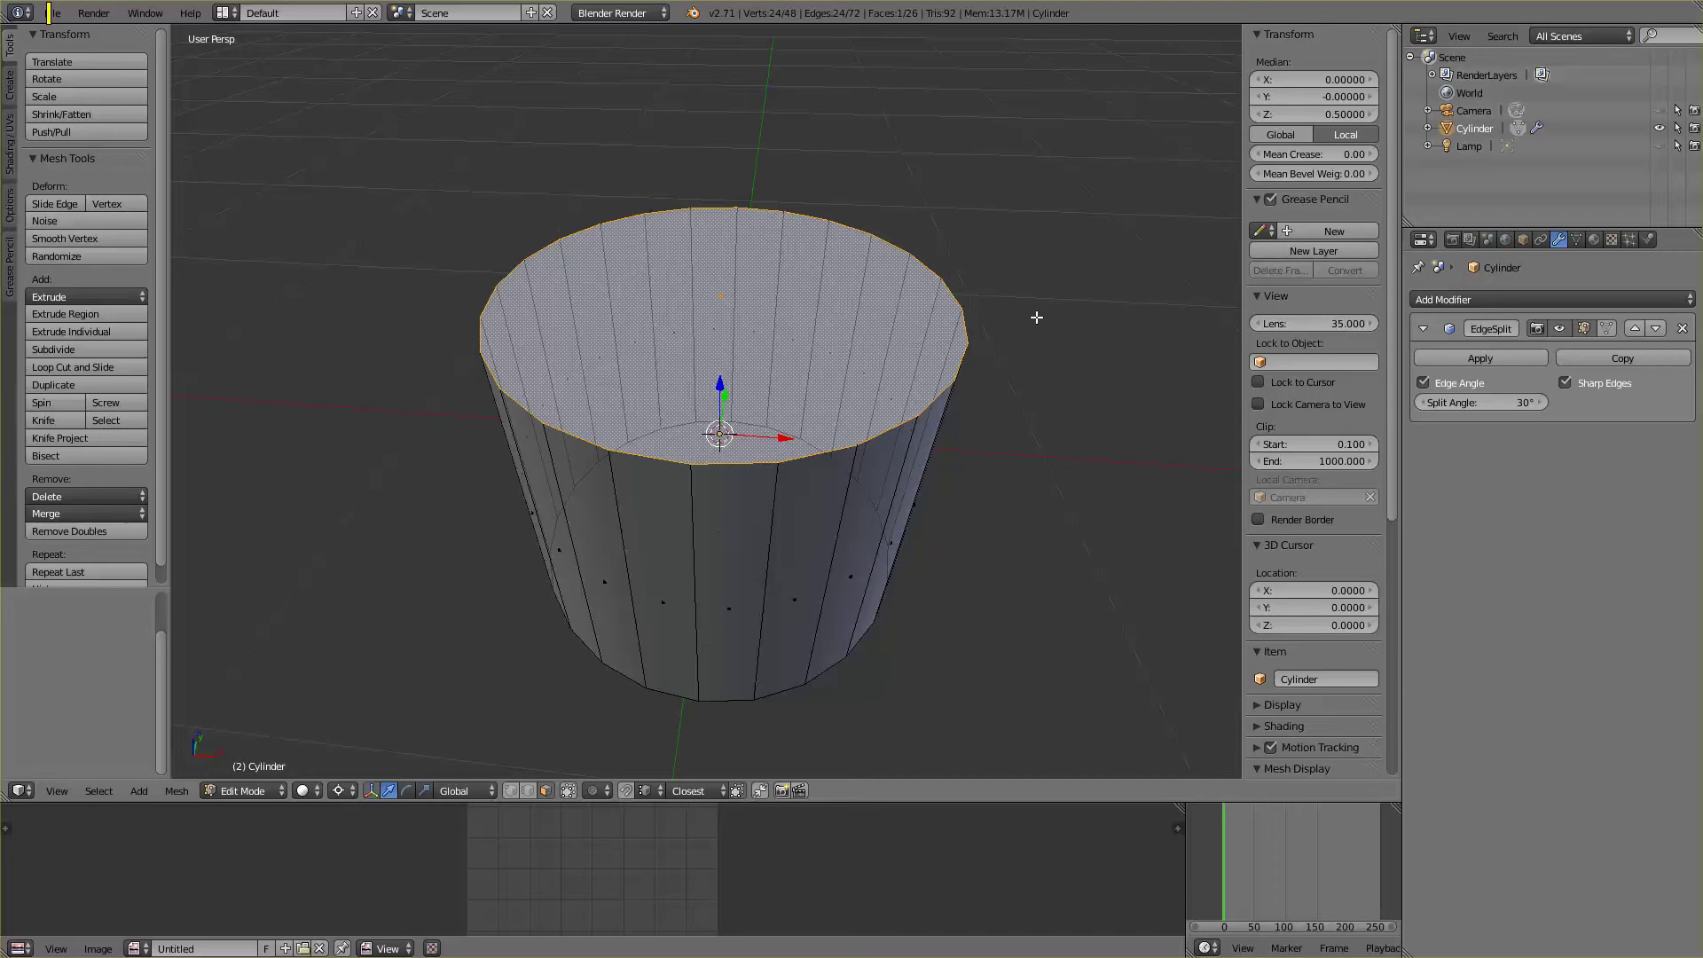
key(e)
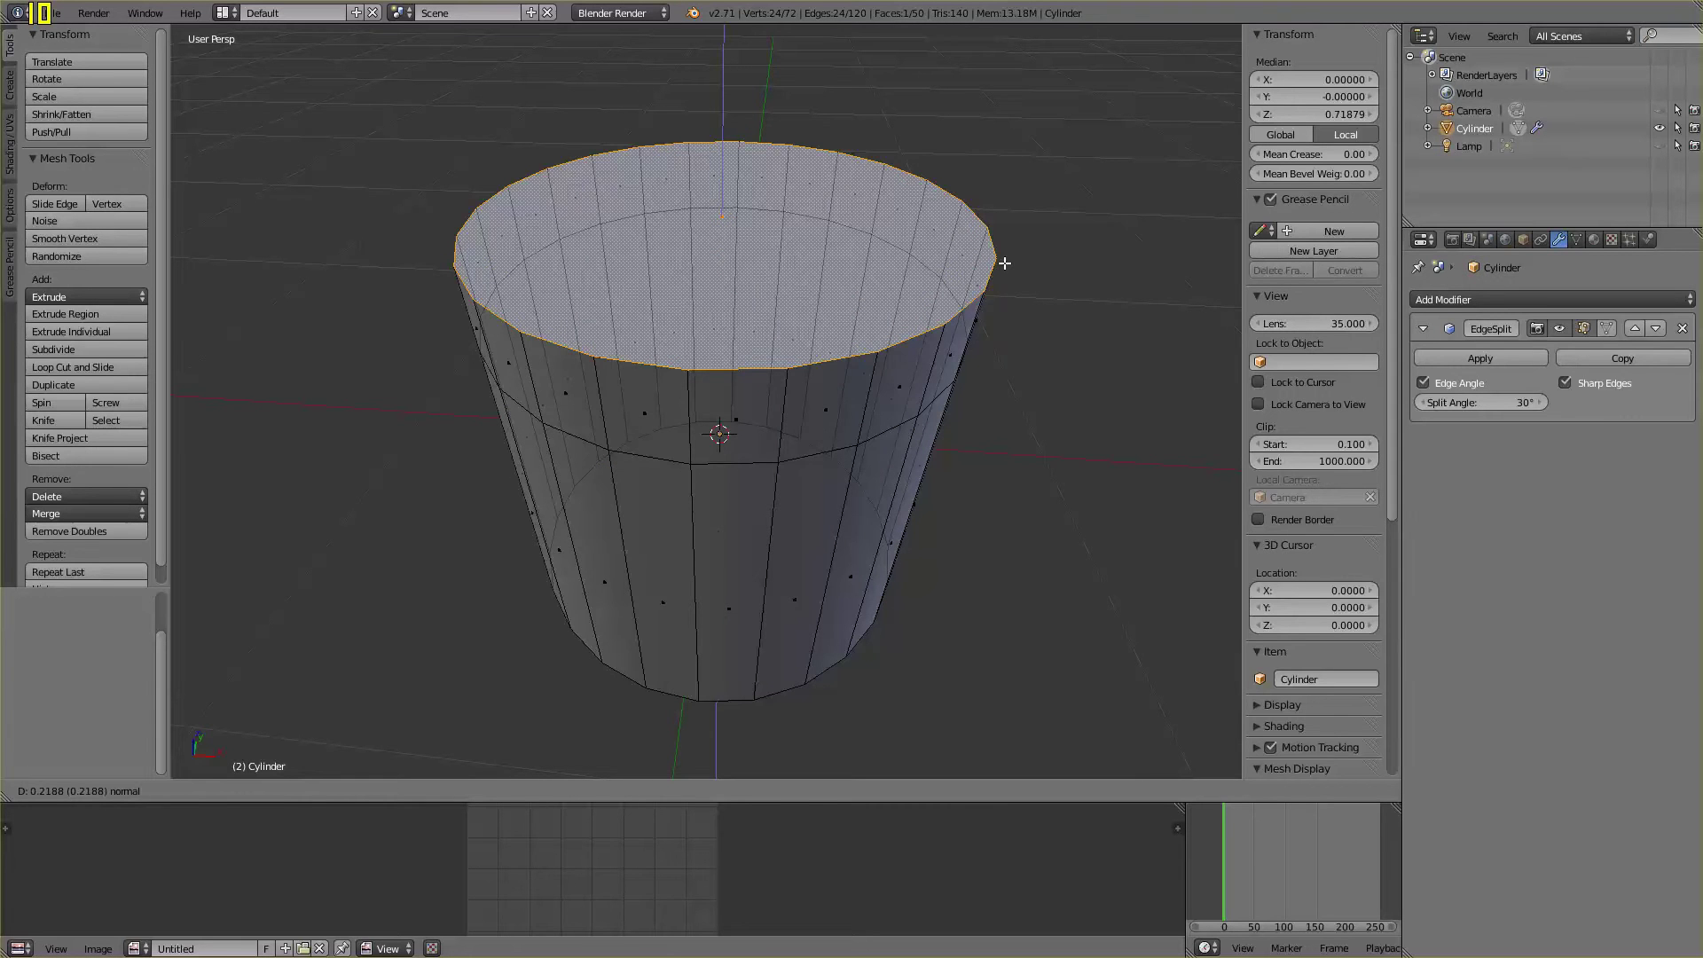
right_click(1005, 264)
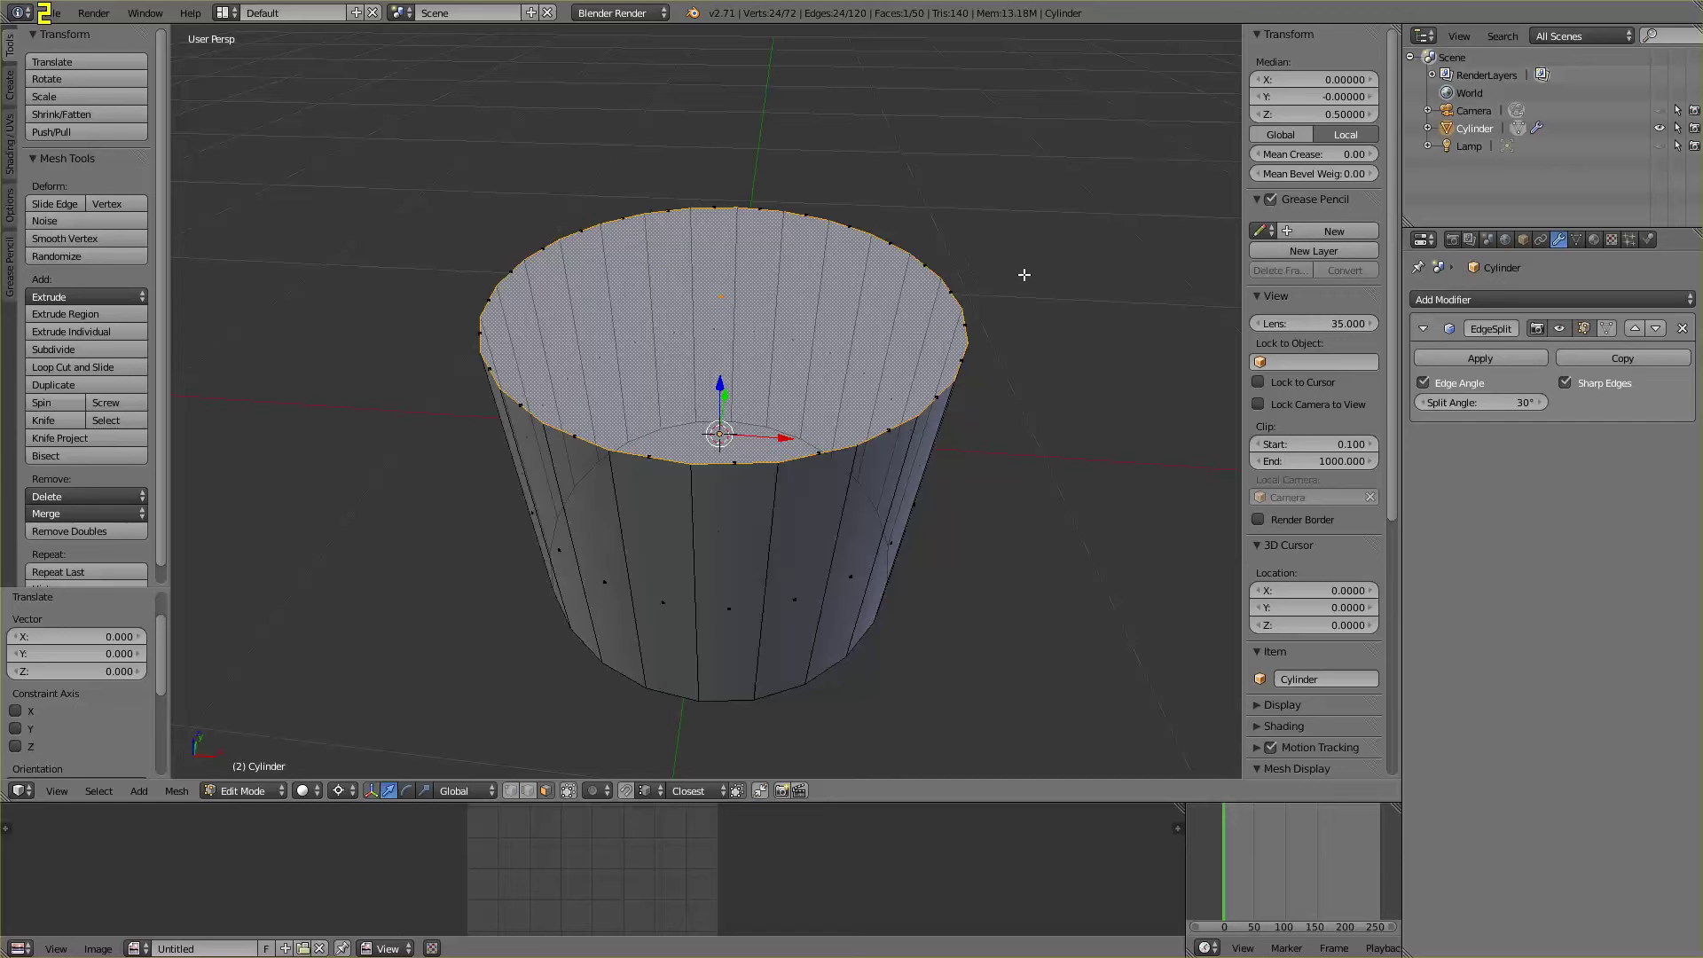
Try to scale the extruded top face uniformly to 0.9 and set the pivot point to 3D Cursor, undoing the scale
key(s)
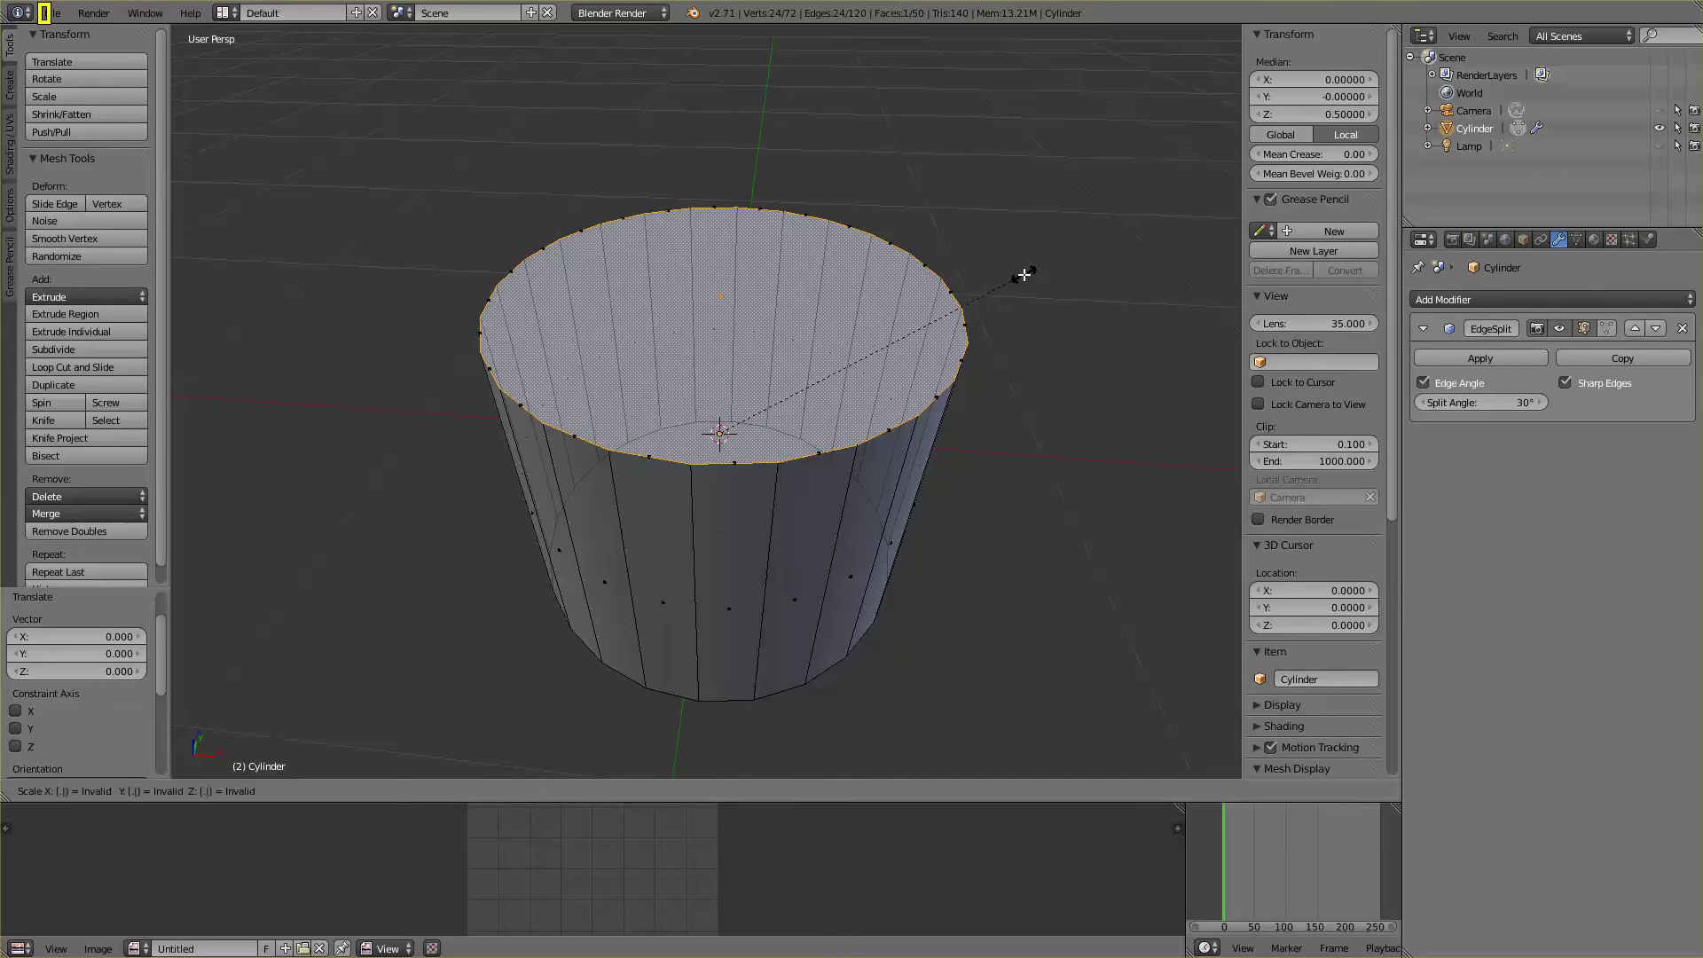
text(.9)
key(Return)
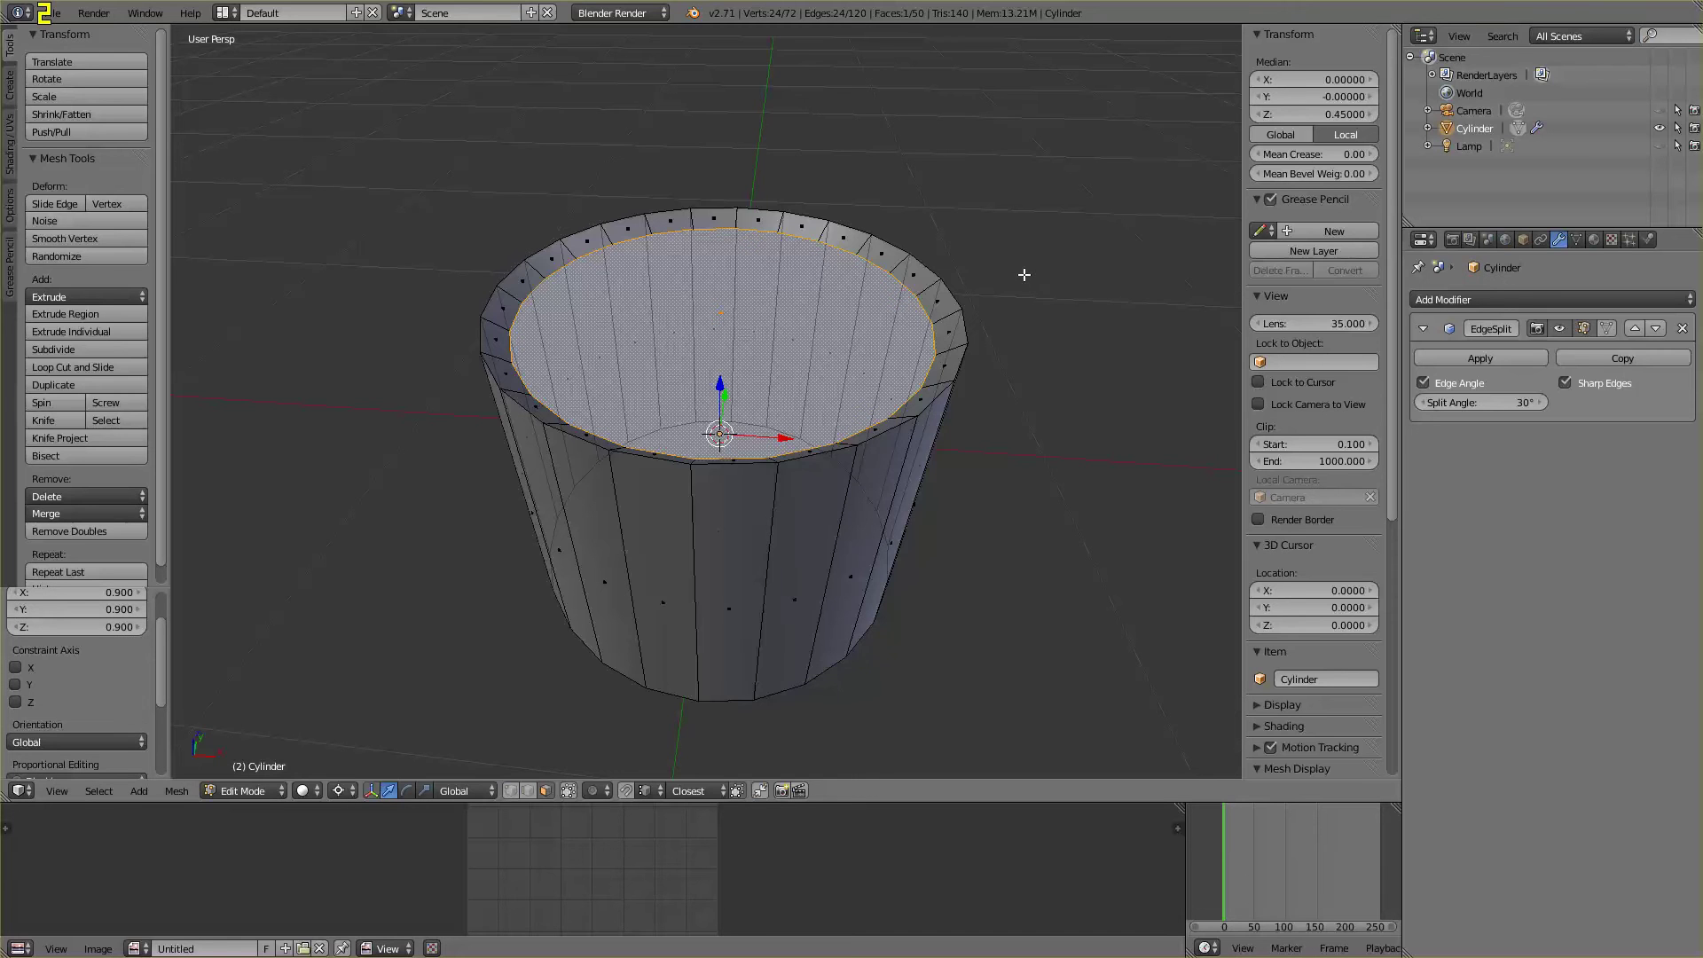
mouse_move(1038, 304)
middle_down()
mouse_move(1058, 304)
mouse_move(1015, 293)
mouse_move(1023, 308)
middle_up()
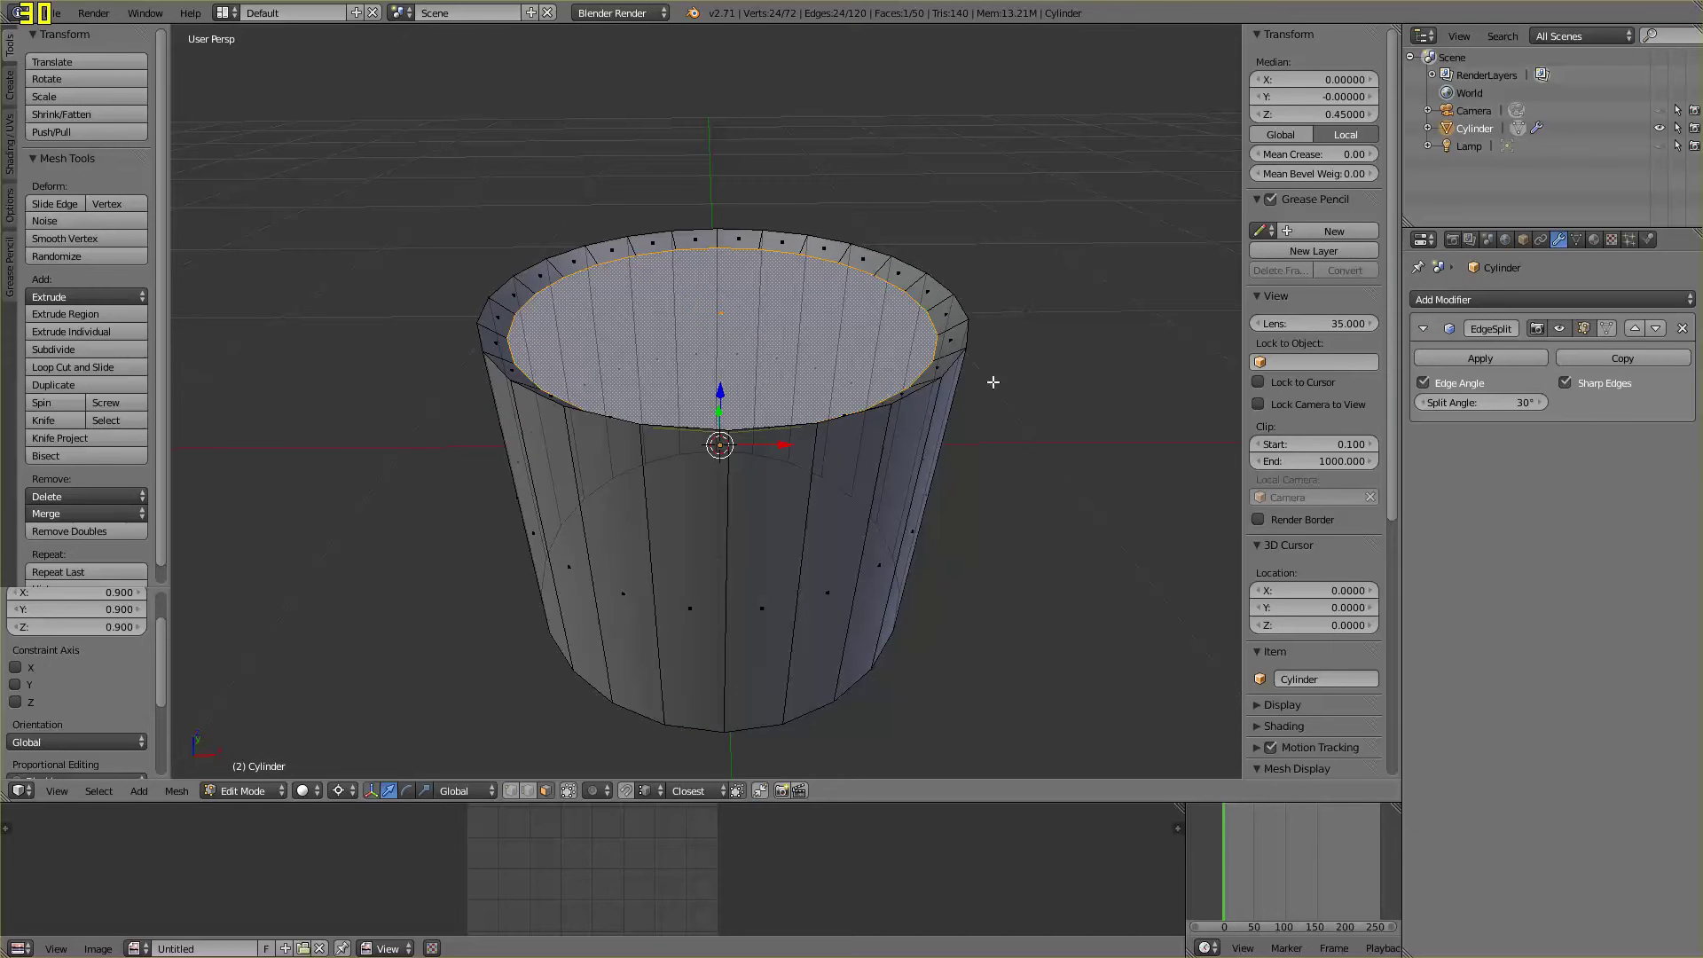
click(337, 791)
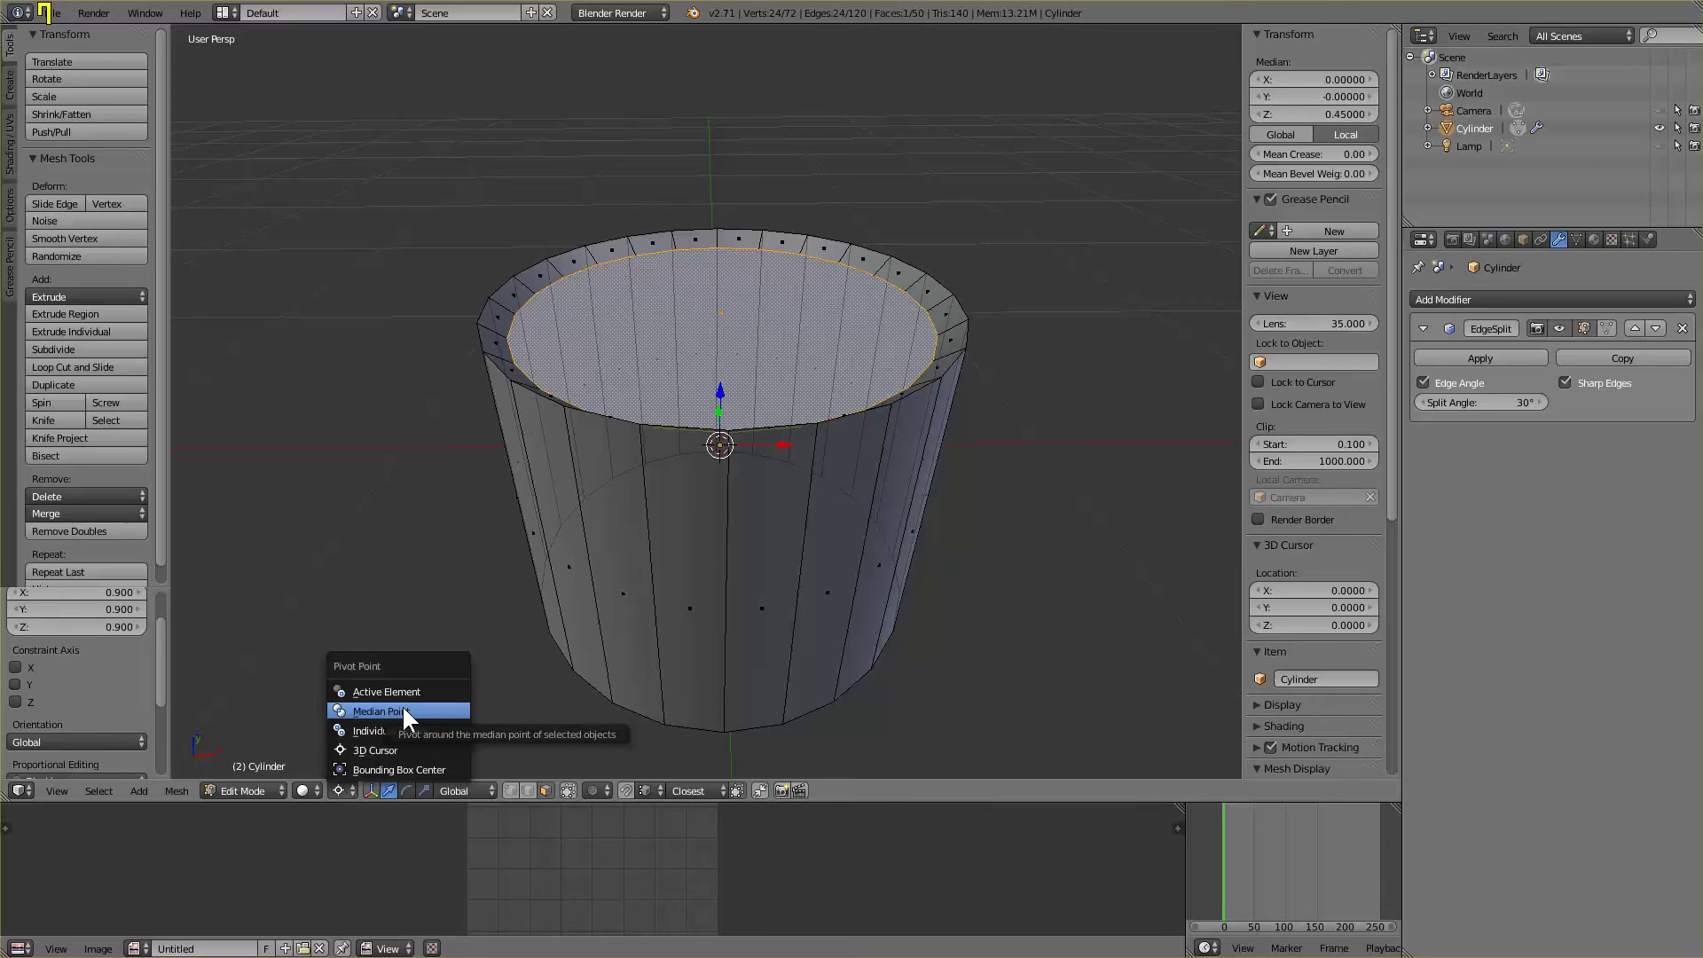
click(410, 754)
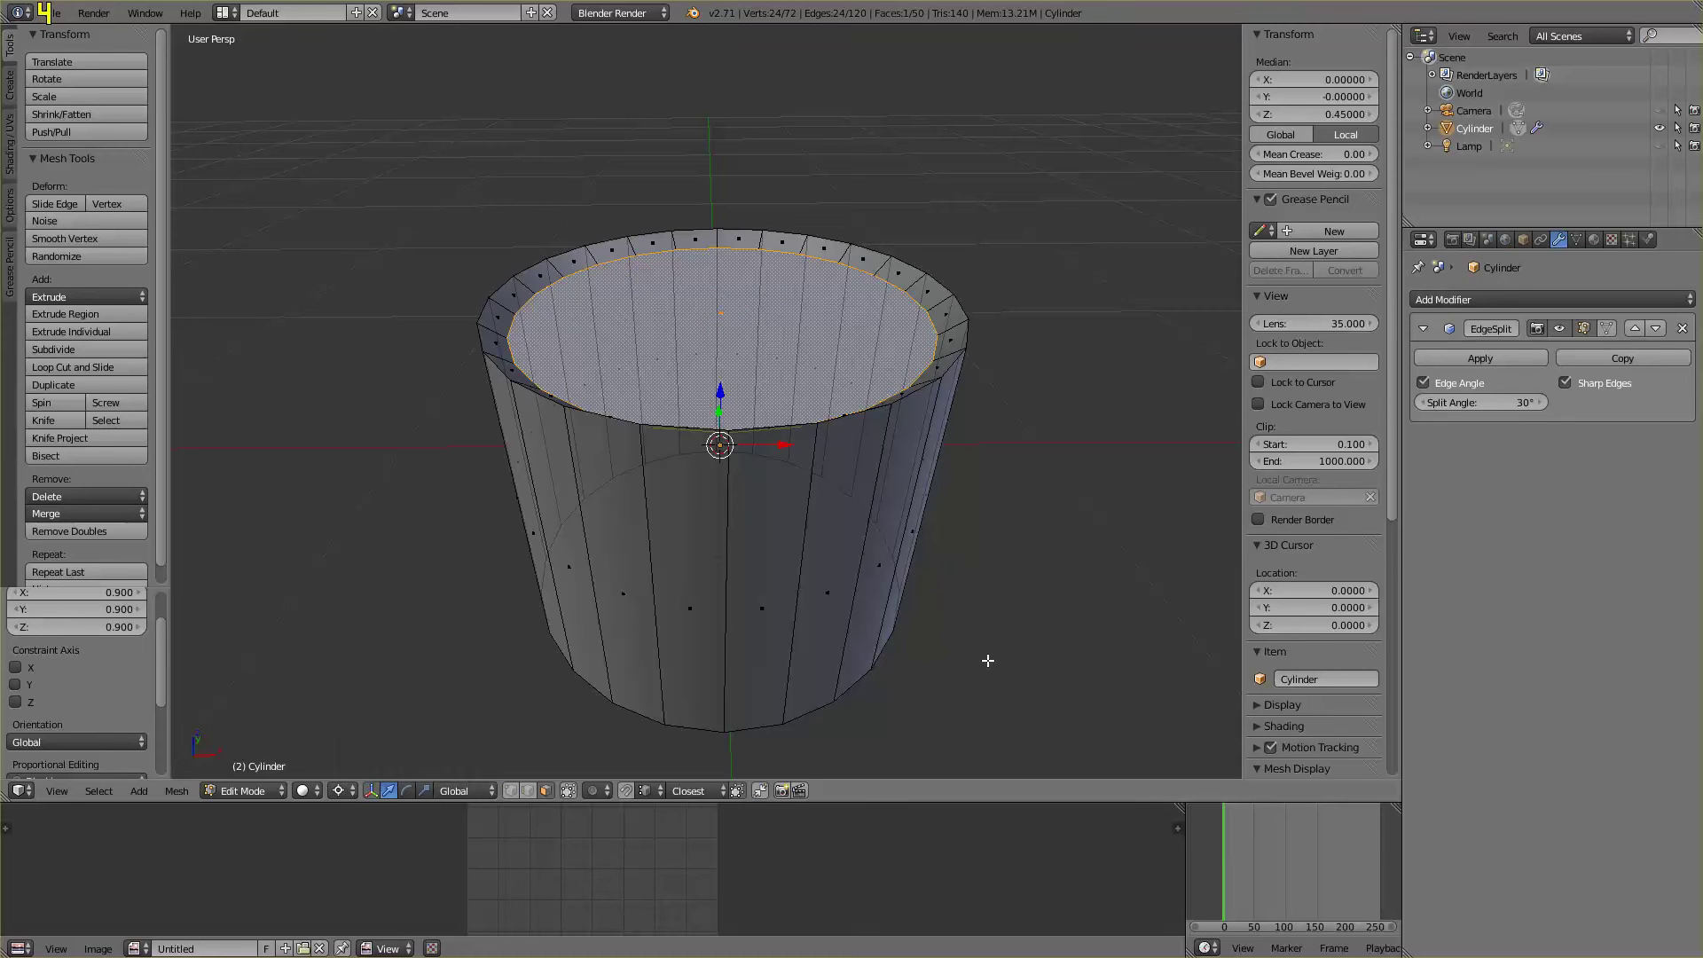
key(ctrl+z)
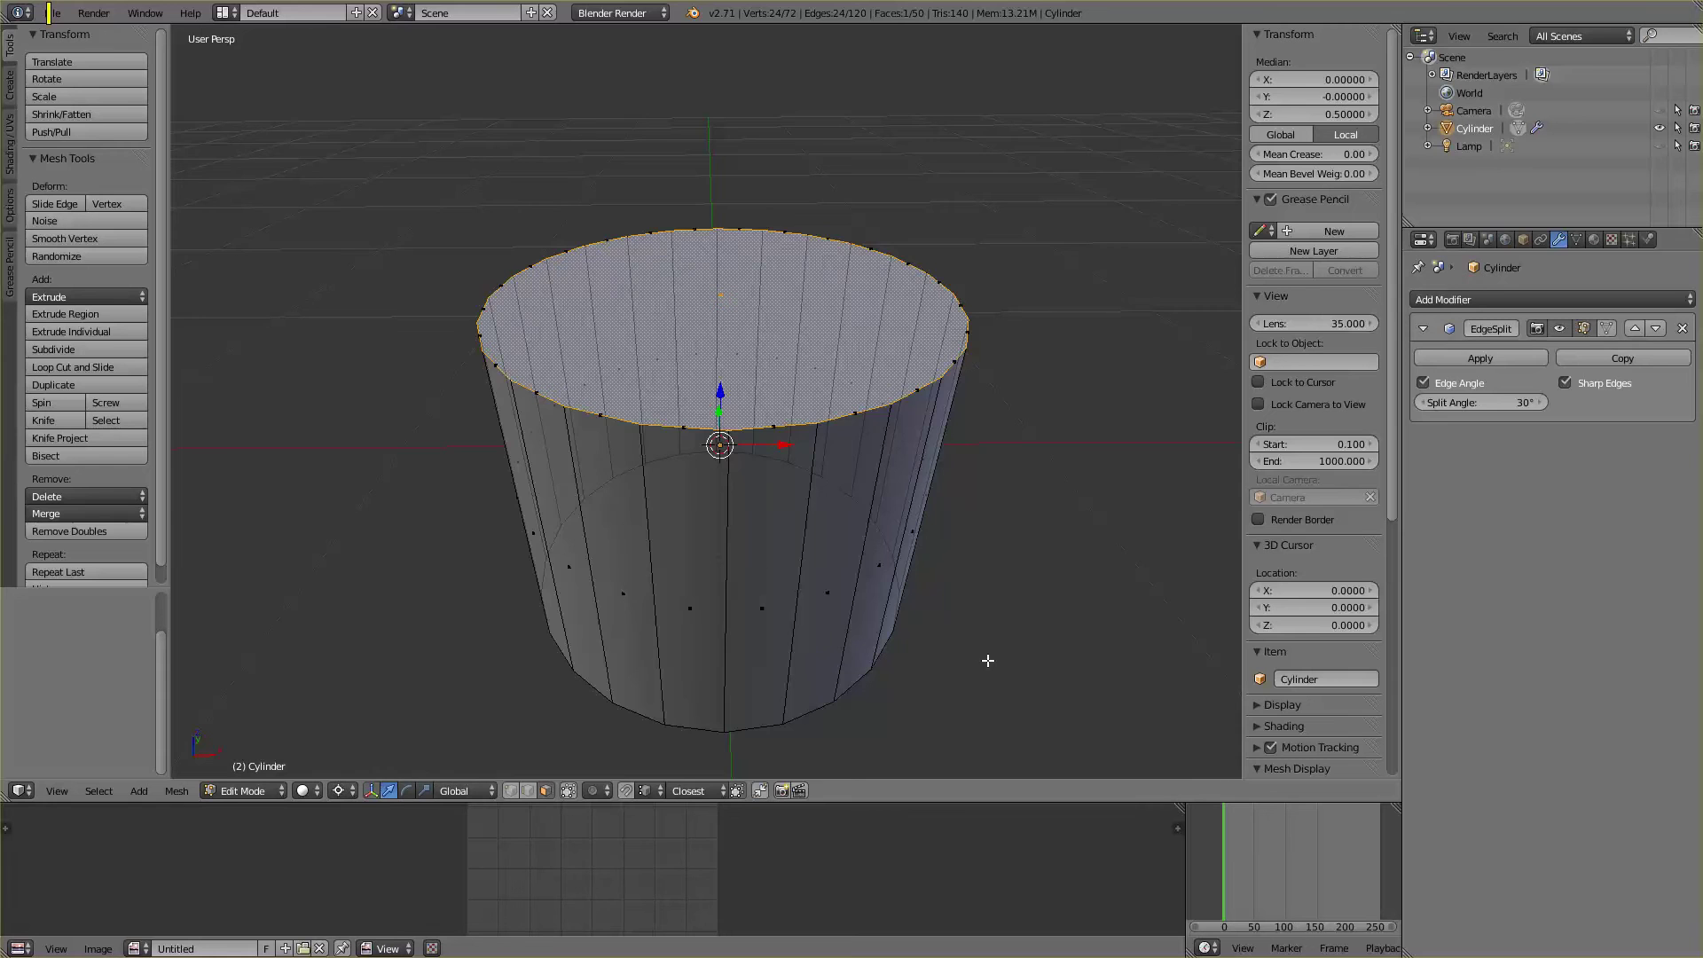
Scale the extruded top face to 0.9 in X and Y only, leaving the Z axis locked, to form a flat rim
middle_drag(1012, 557, 1016, 594)
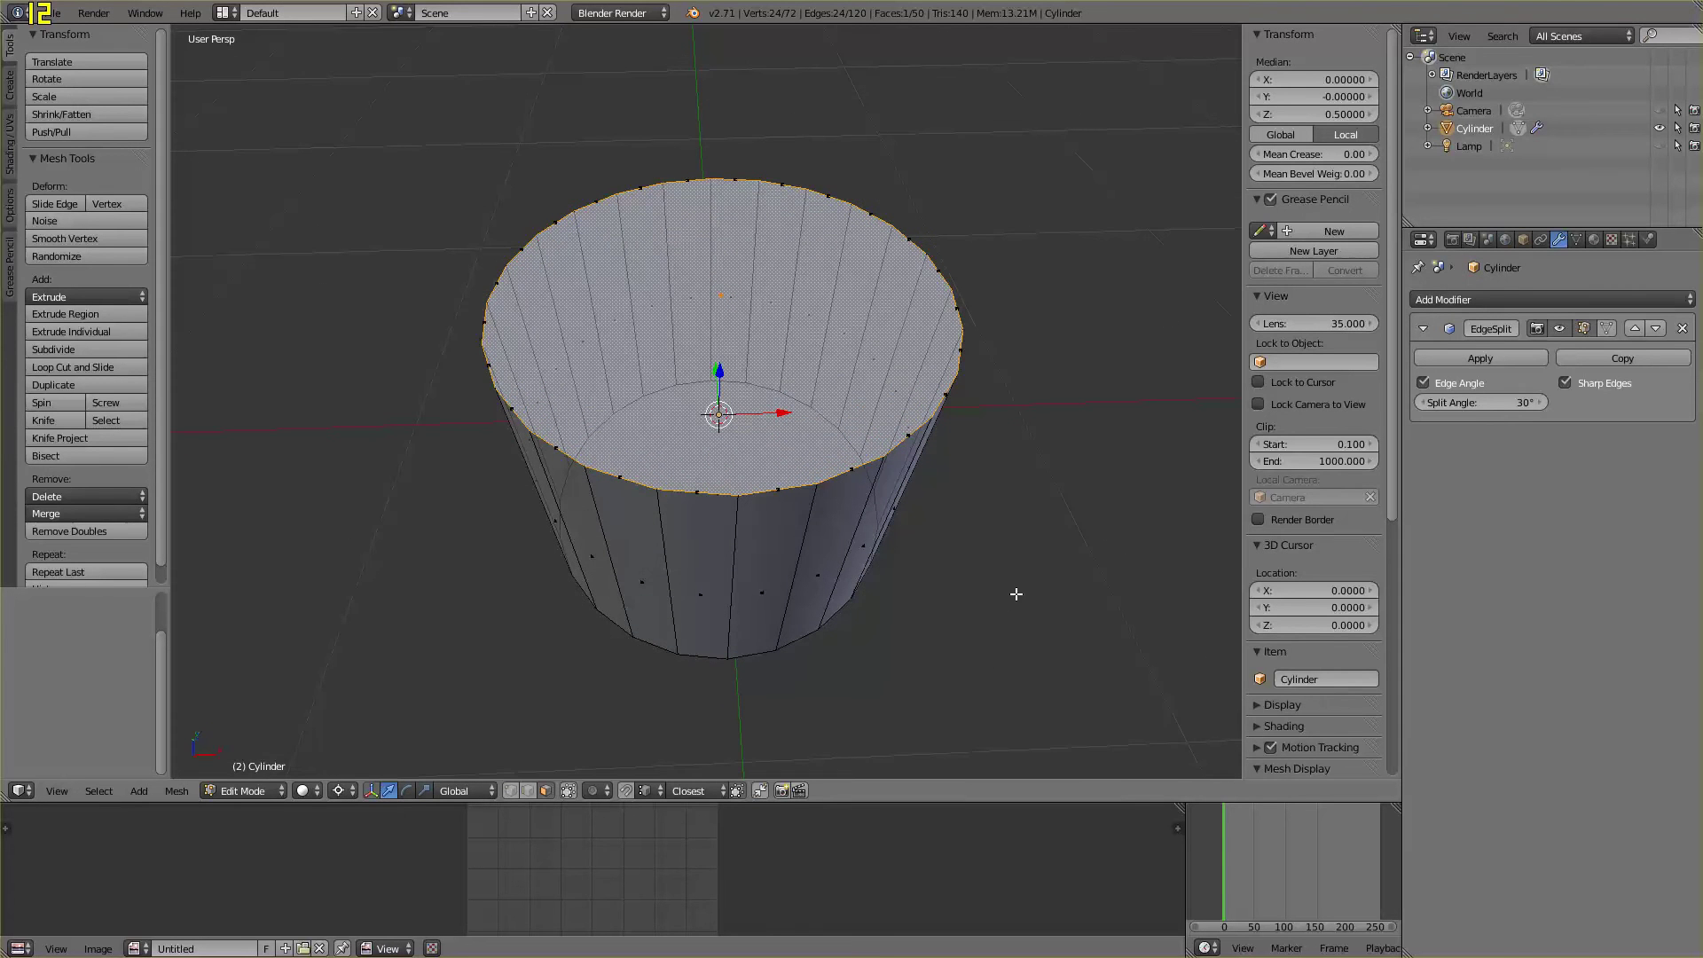
key(s)
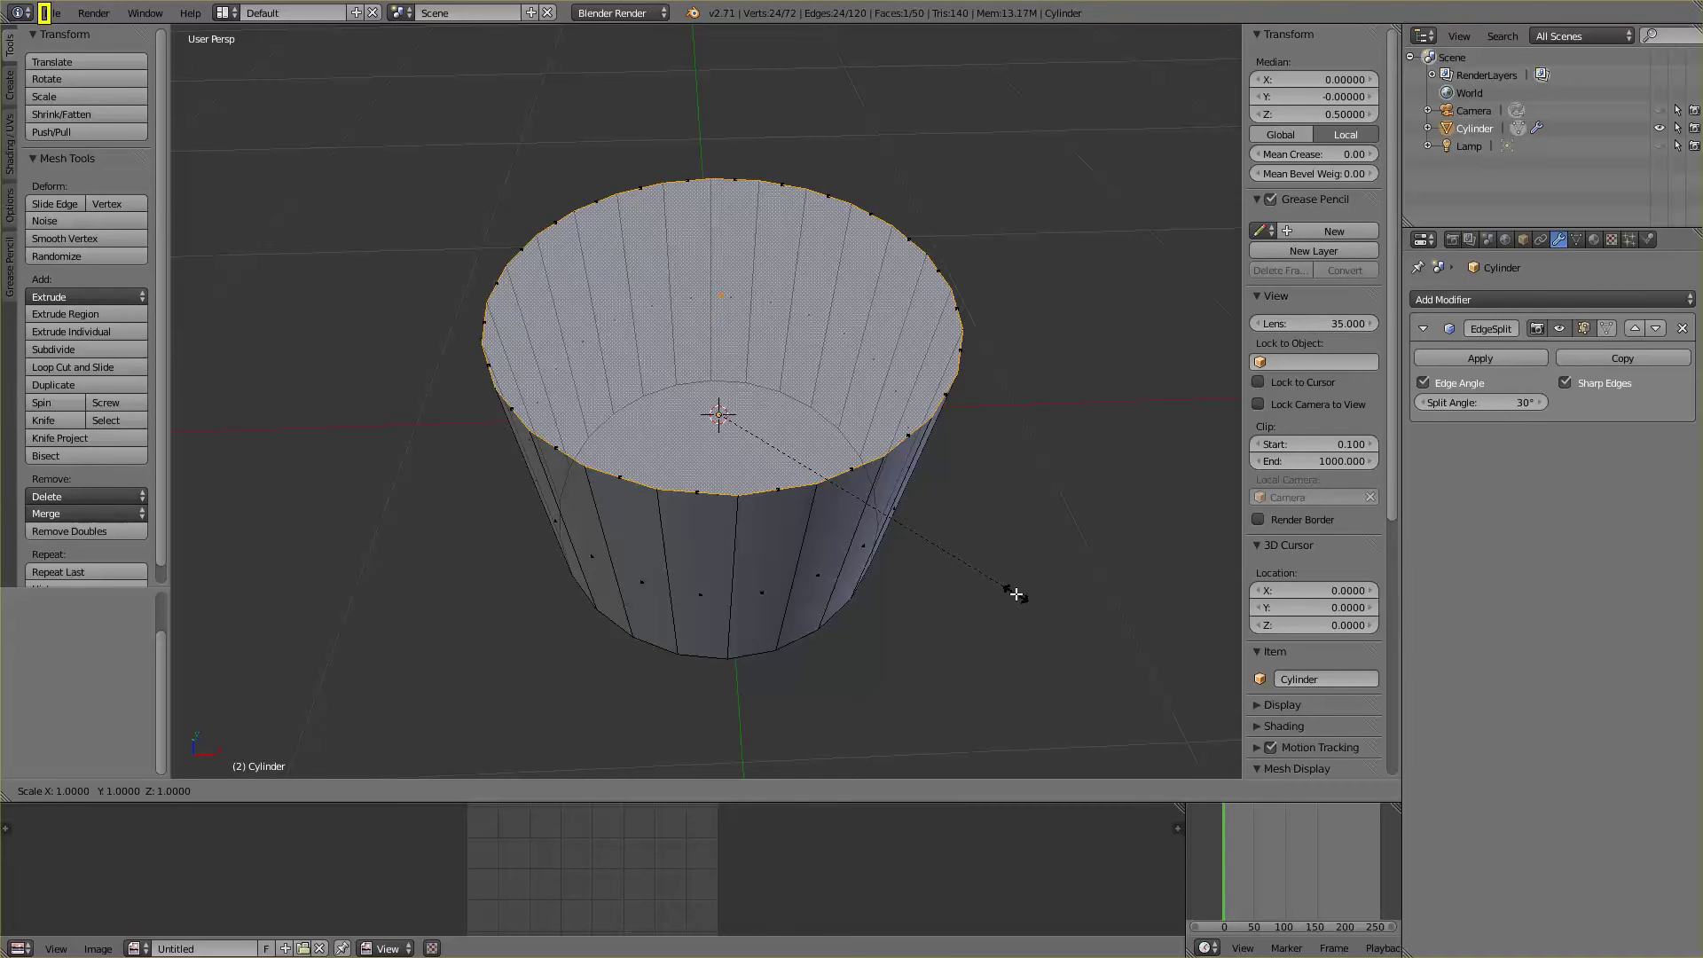
key(shift+z)
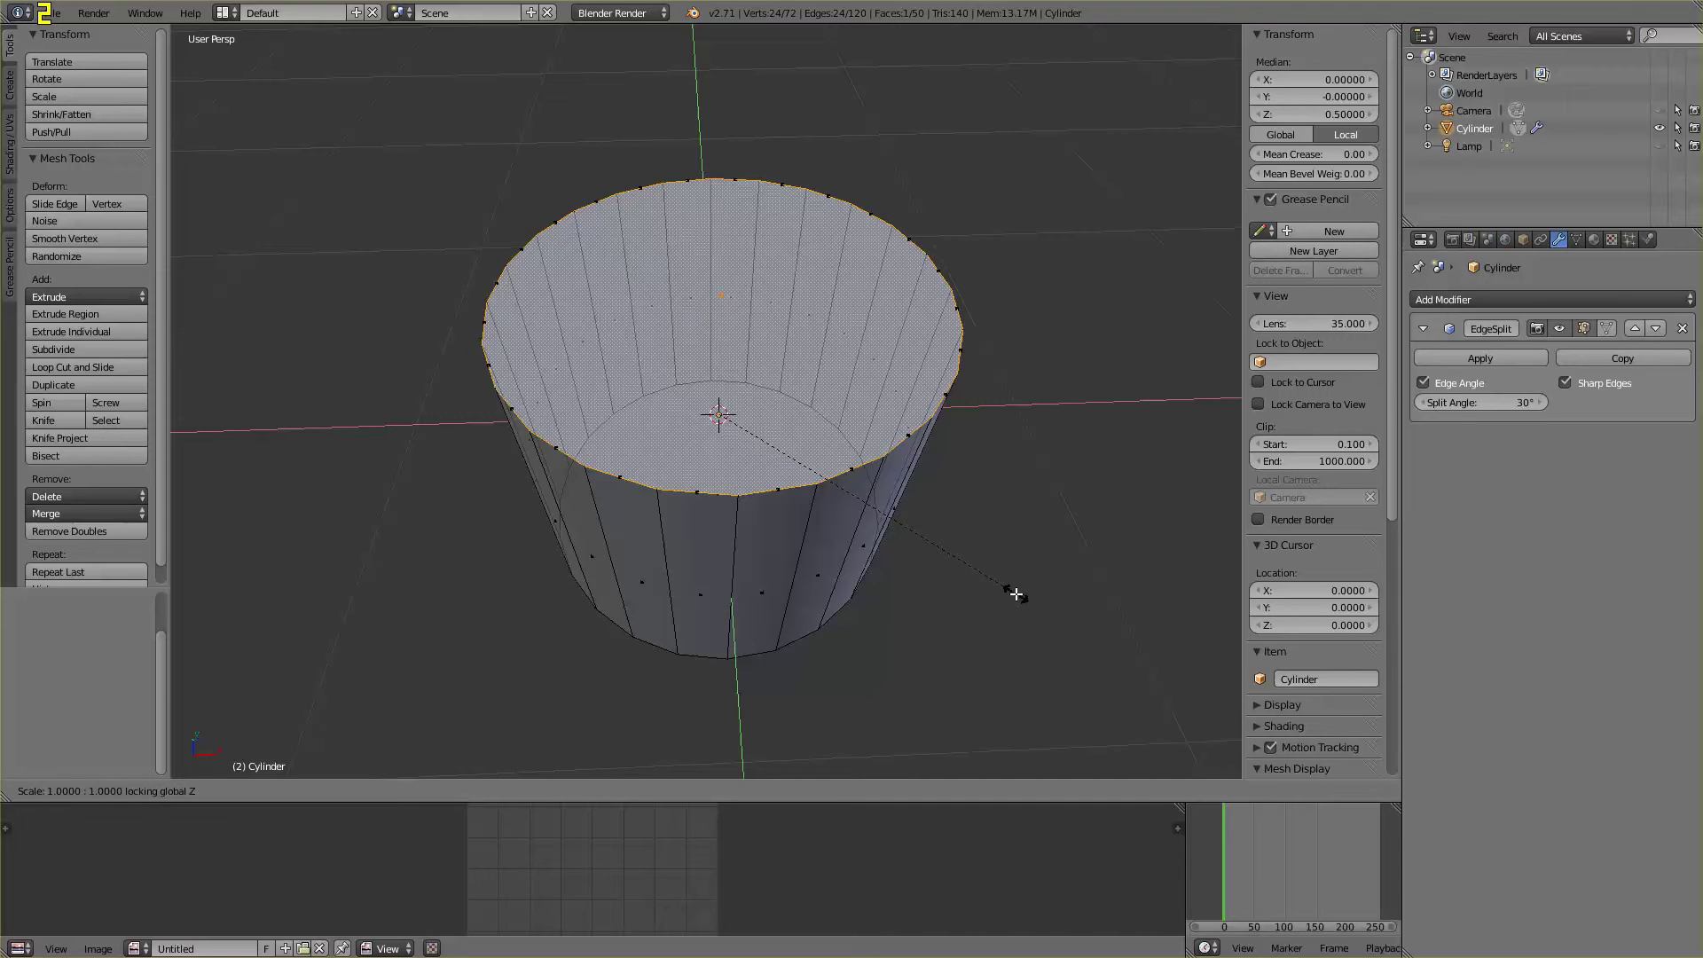
text(.9)
key(Return)
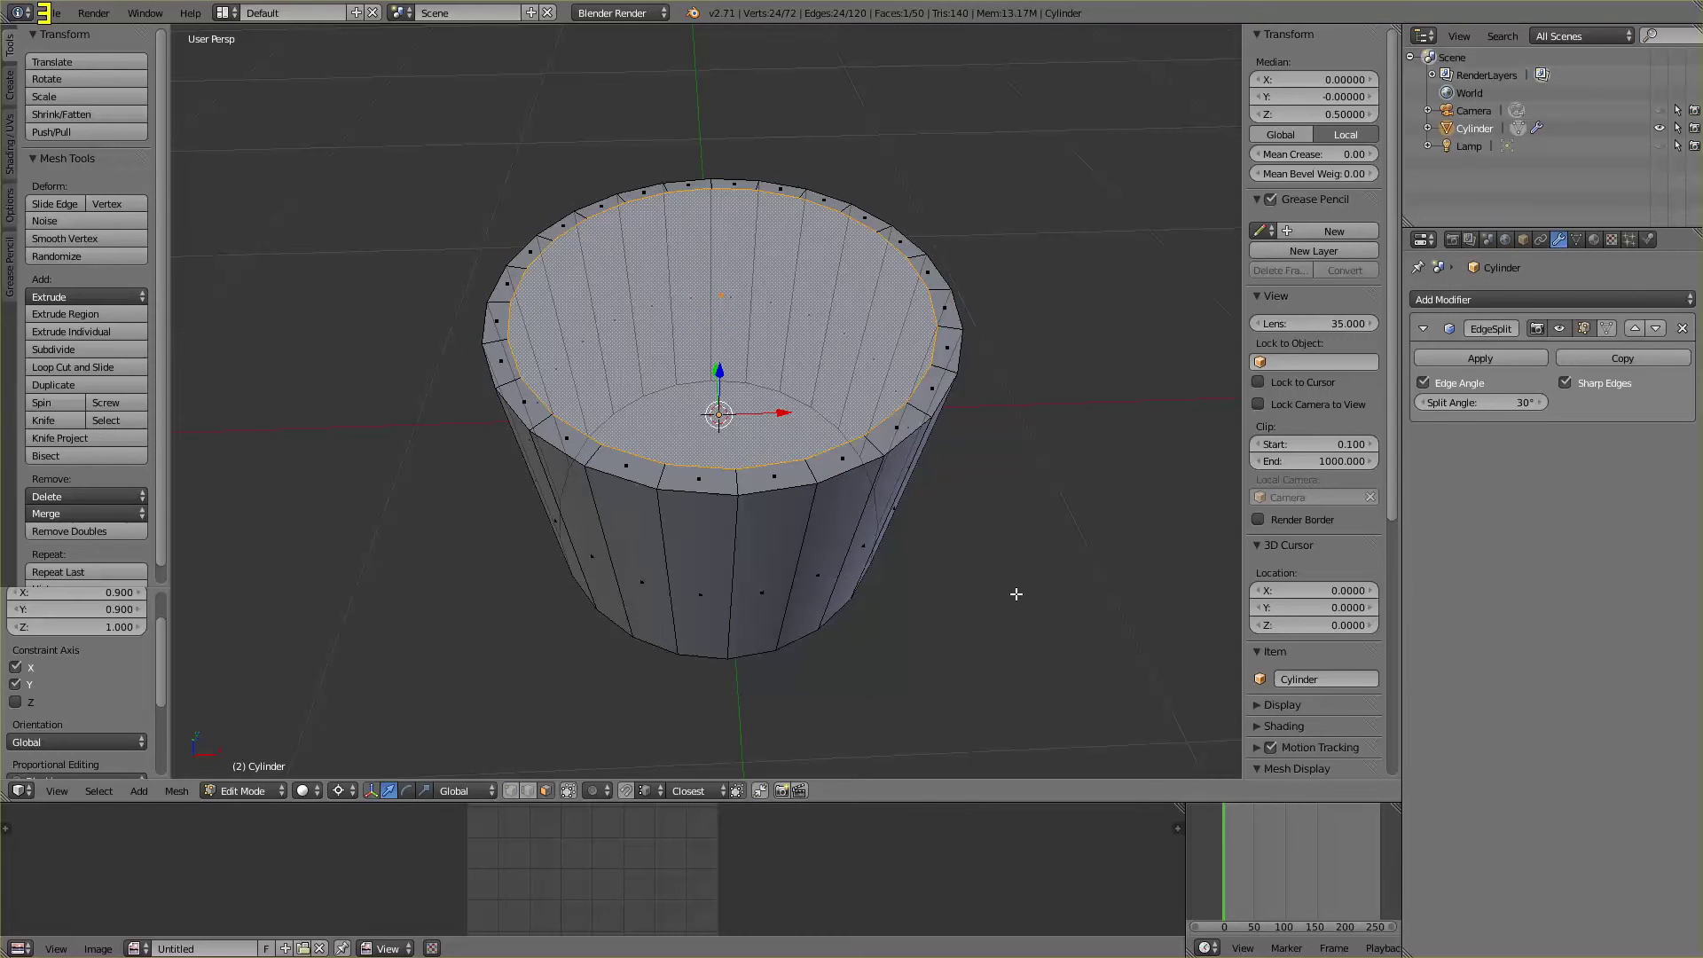
Extrude the inner top face by -0.1 to sink it below the rim
middle_drag(1038, 548, 1053, 530)
scroll(1053, 530, up, 3)
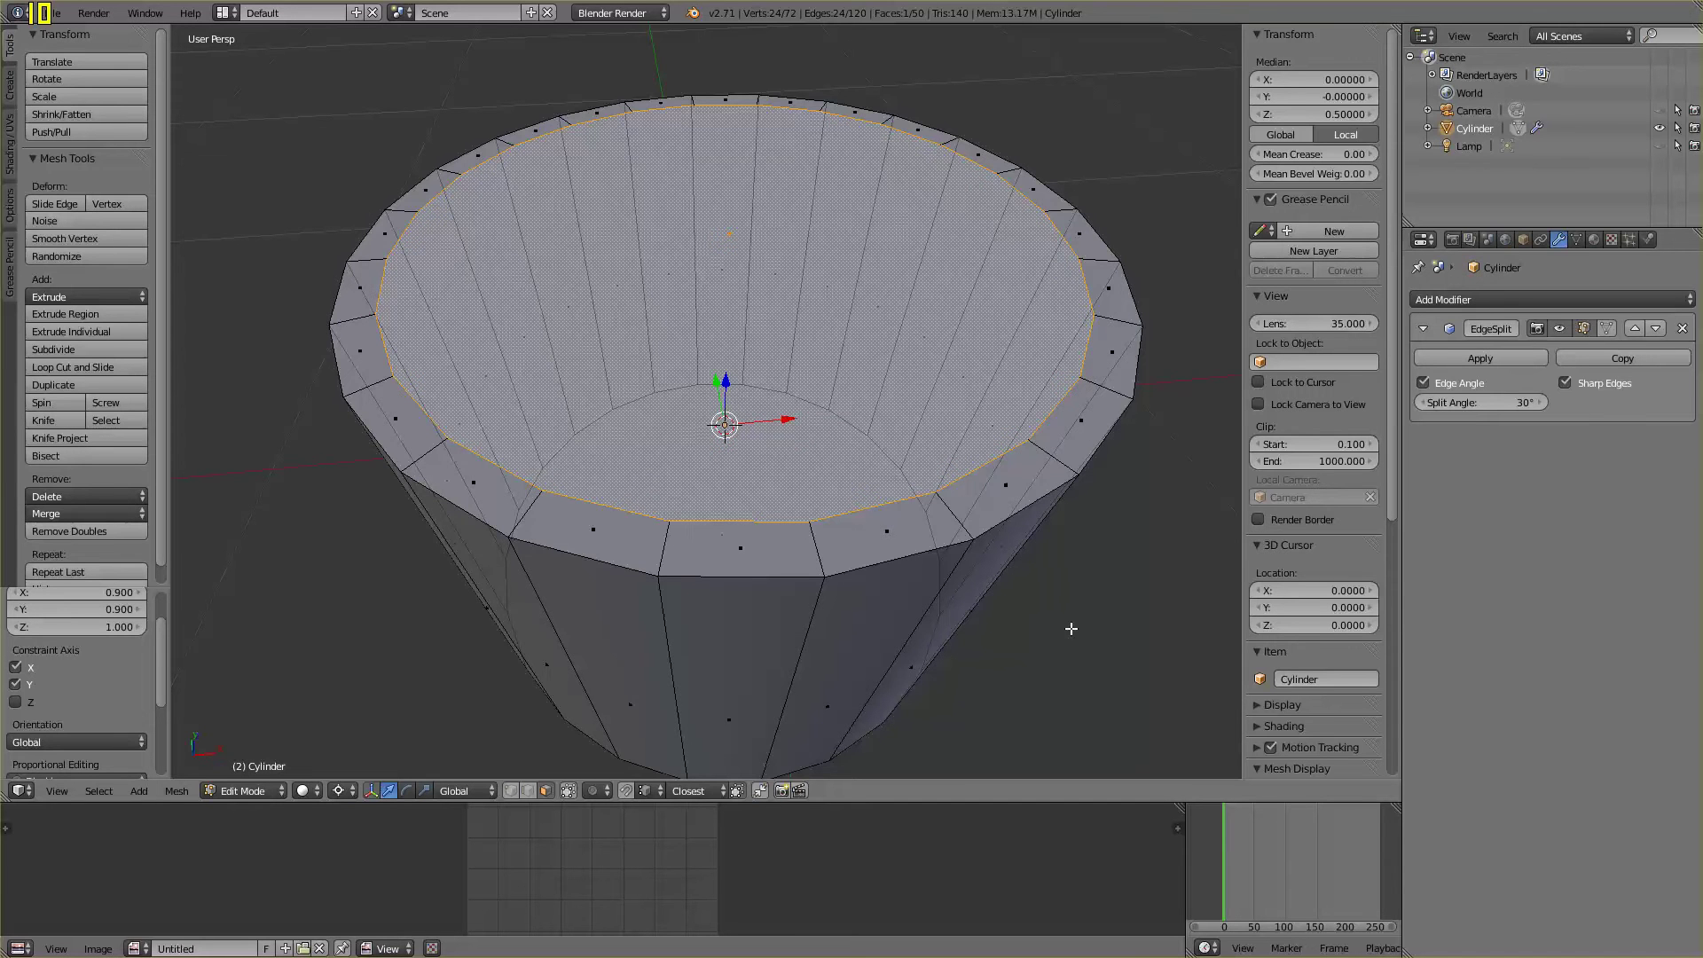
scroll(1083, 608, down, 3)
middle_drag(1084, 597, 1086, 587)
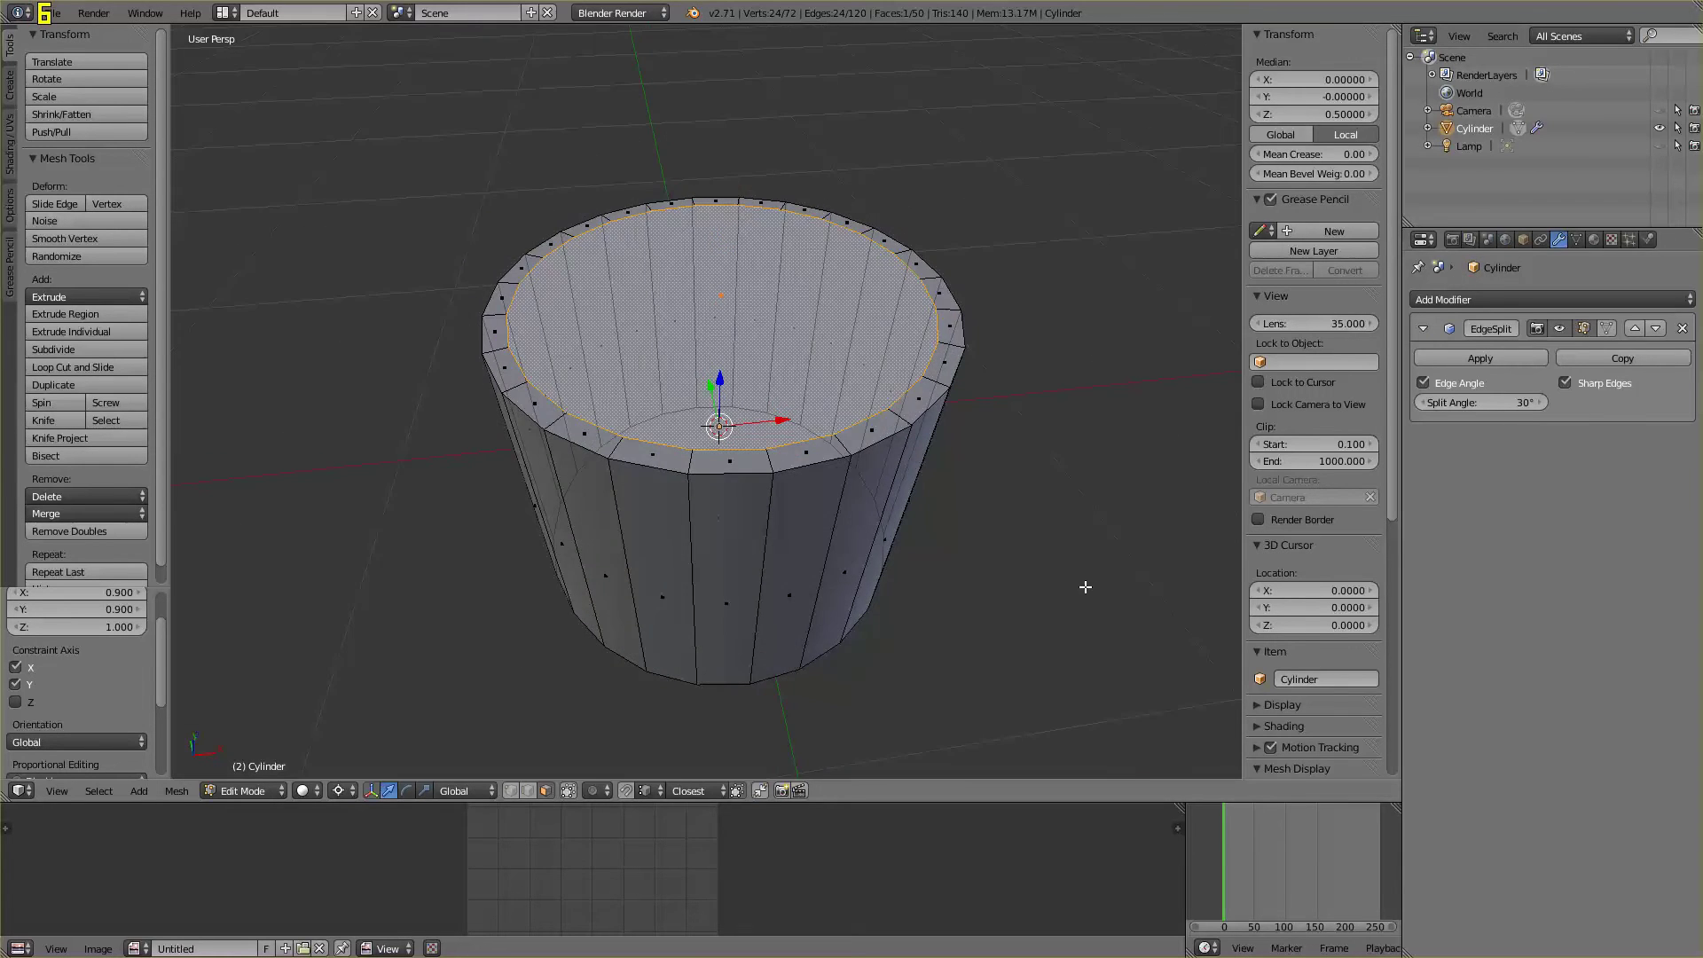
key(e)
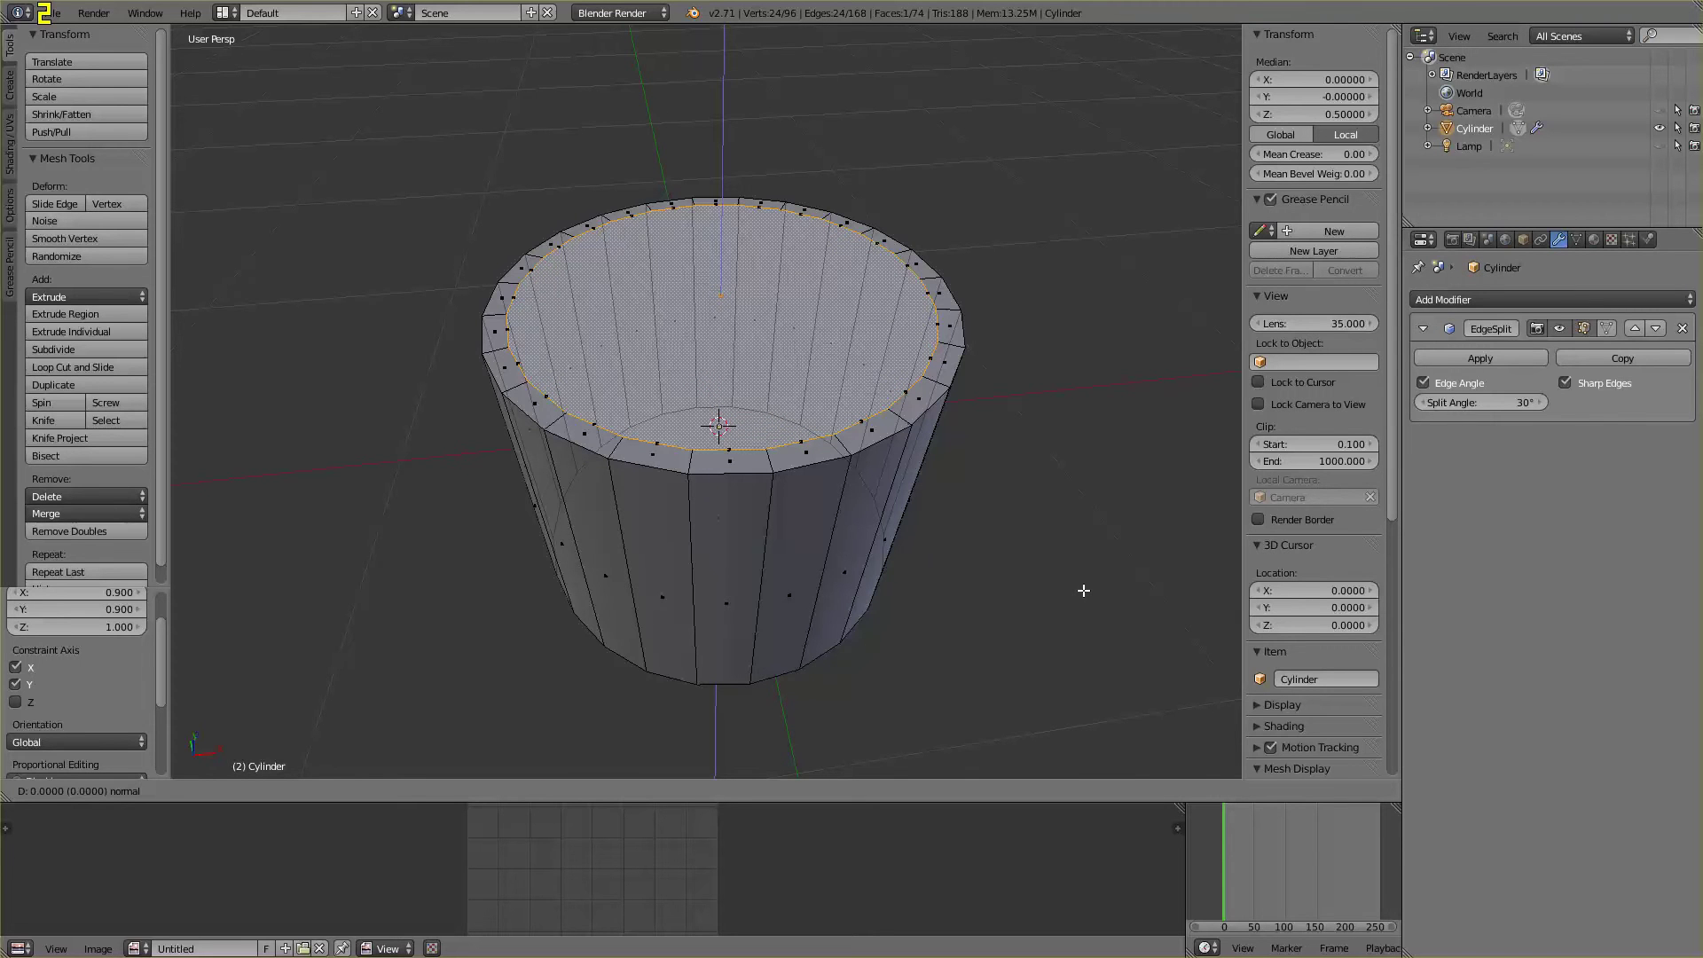
text(-0.1)
key(Return)
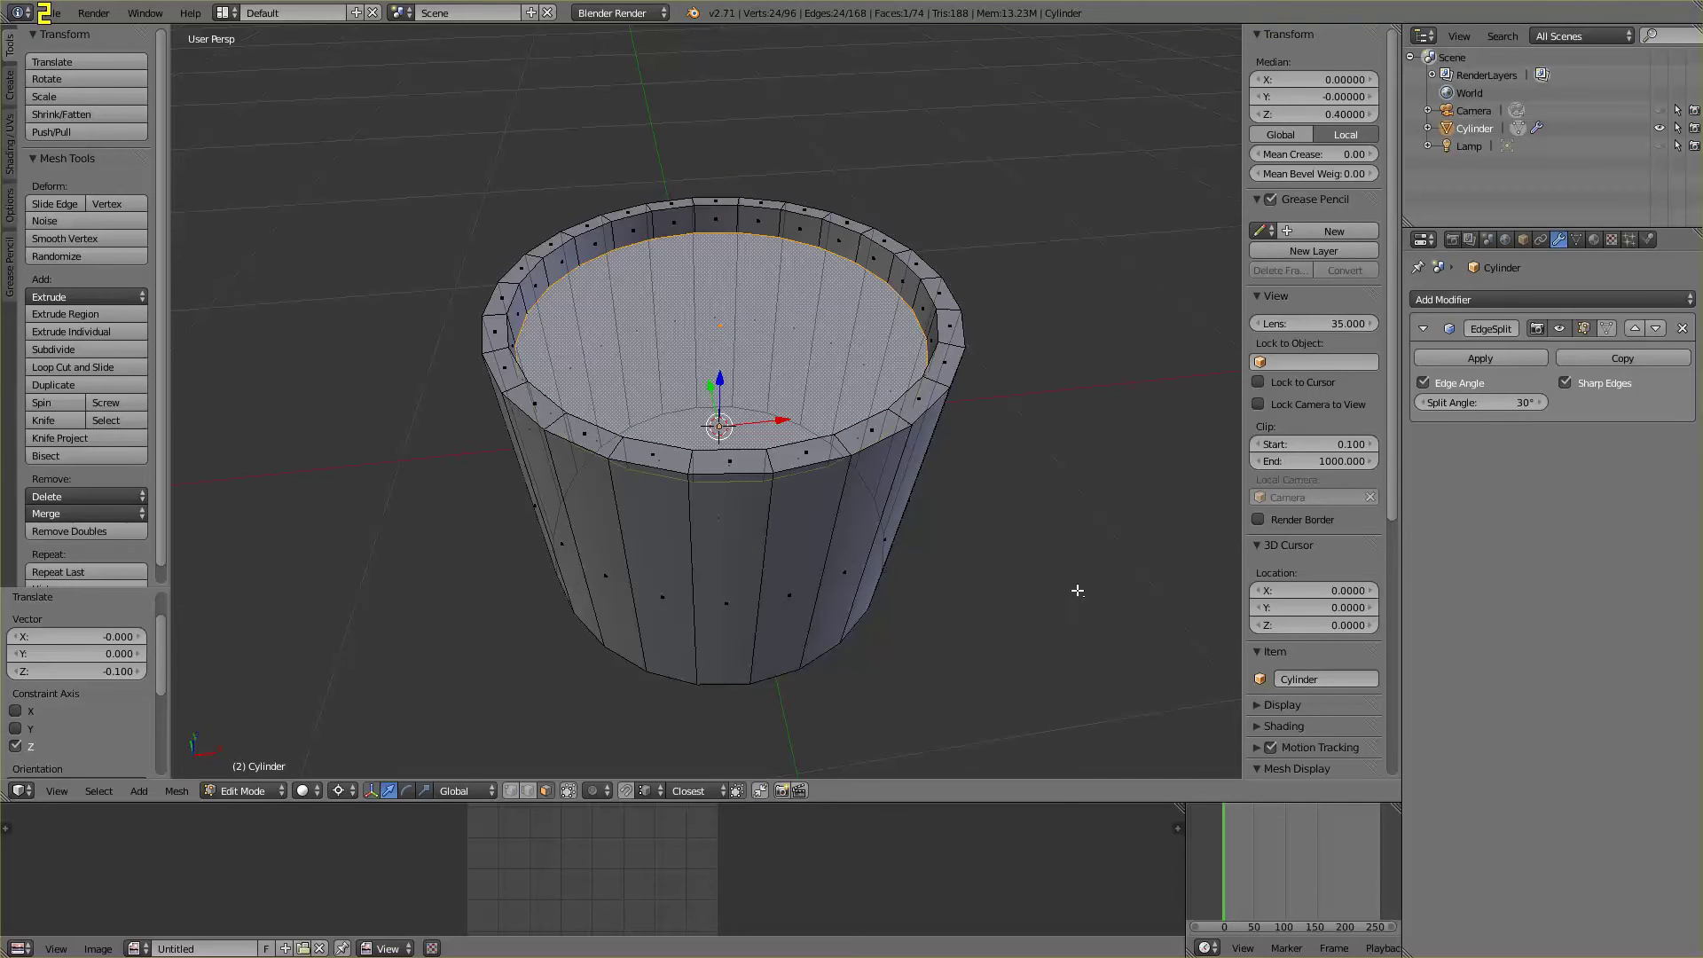
Extrude the recessed inner face upward by 0.05
middle_drag(958, 413, 1003, 353)
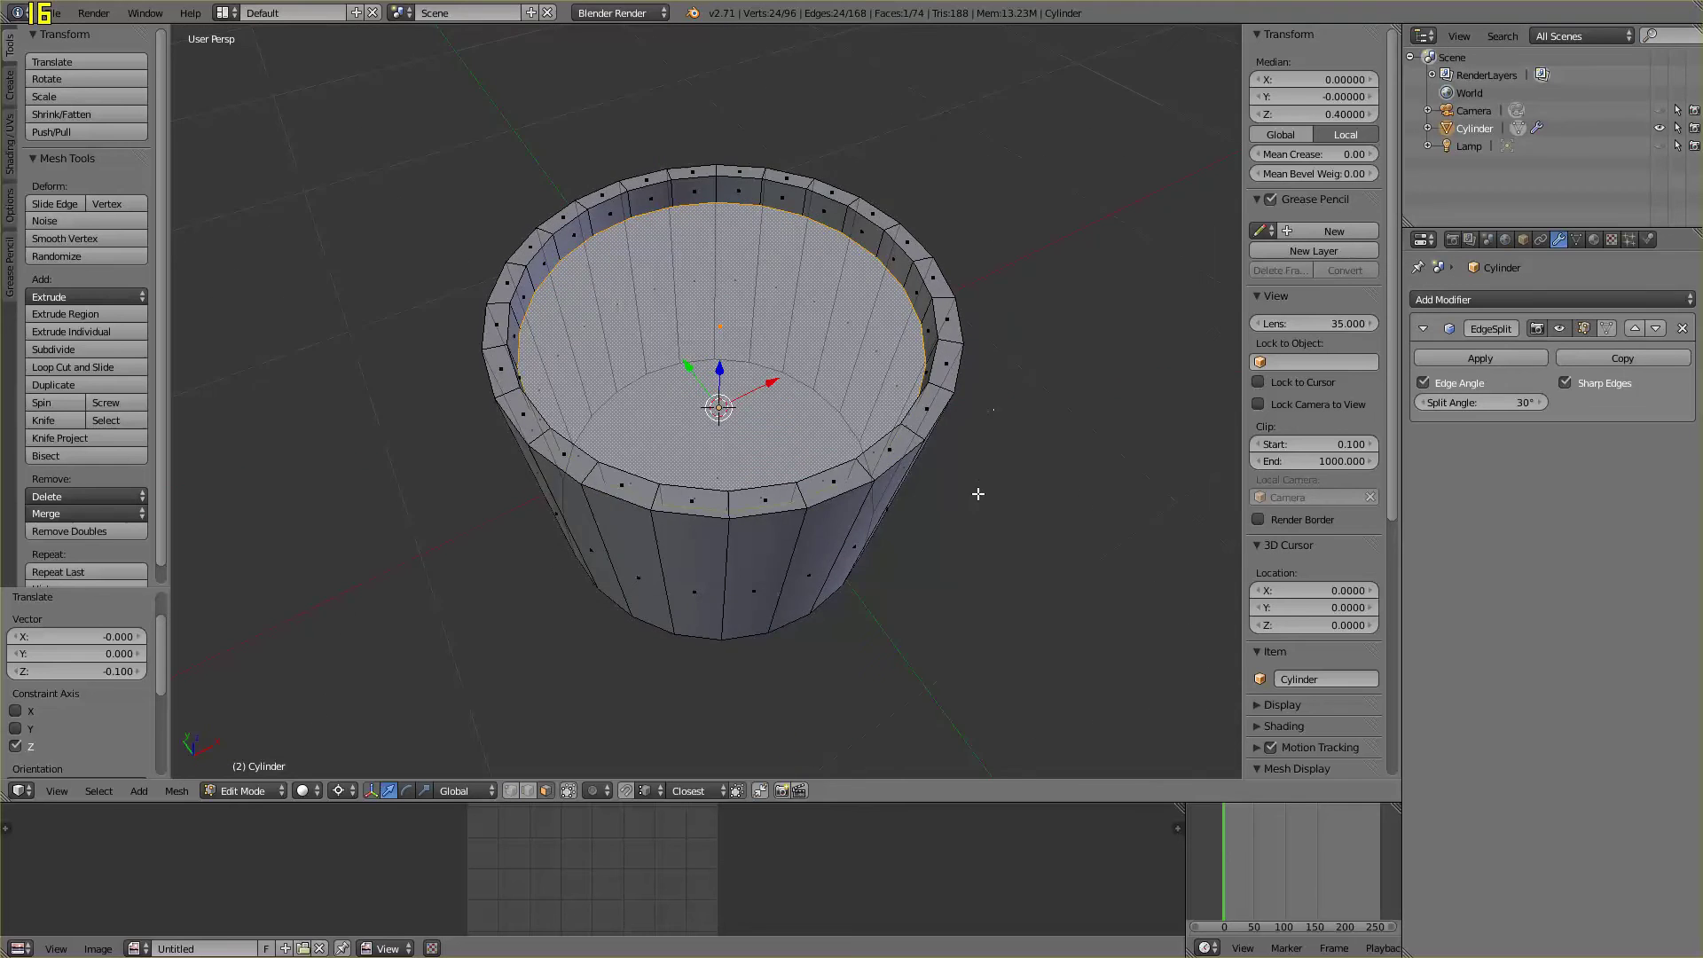
scroll(985, 409, up, 3)
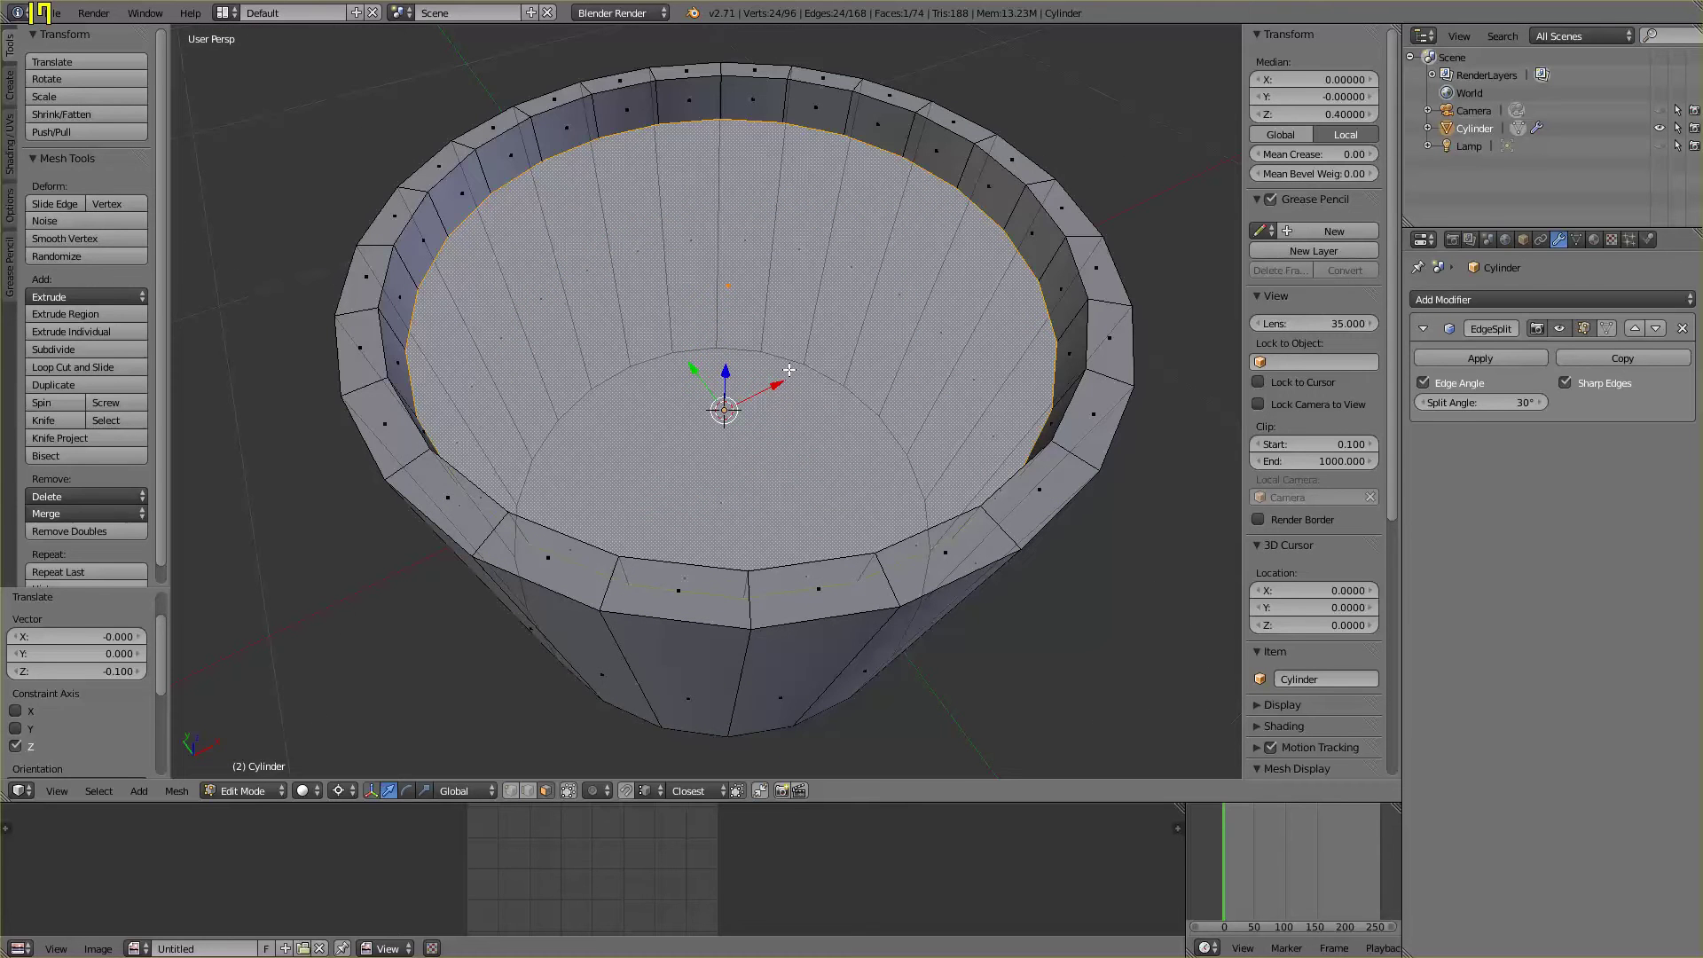
middle_drag(976, 650, 1021, 656)
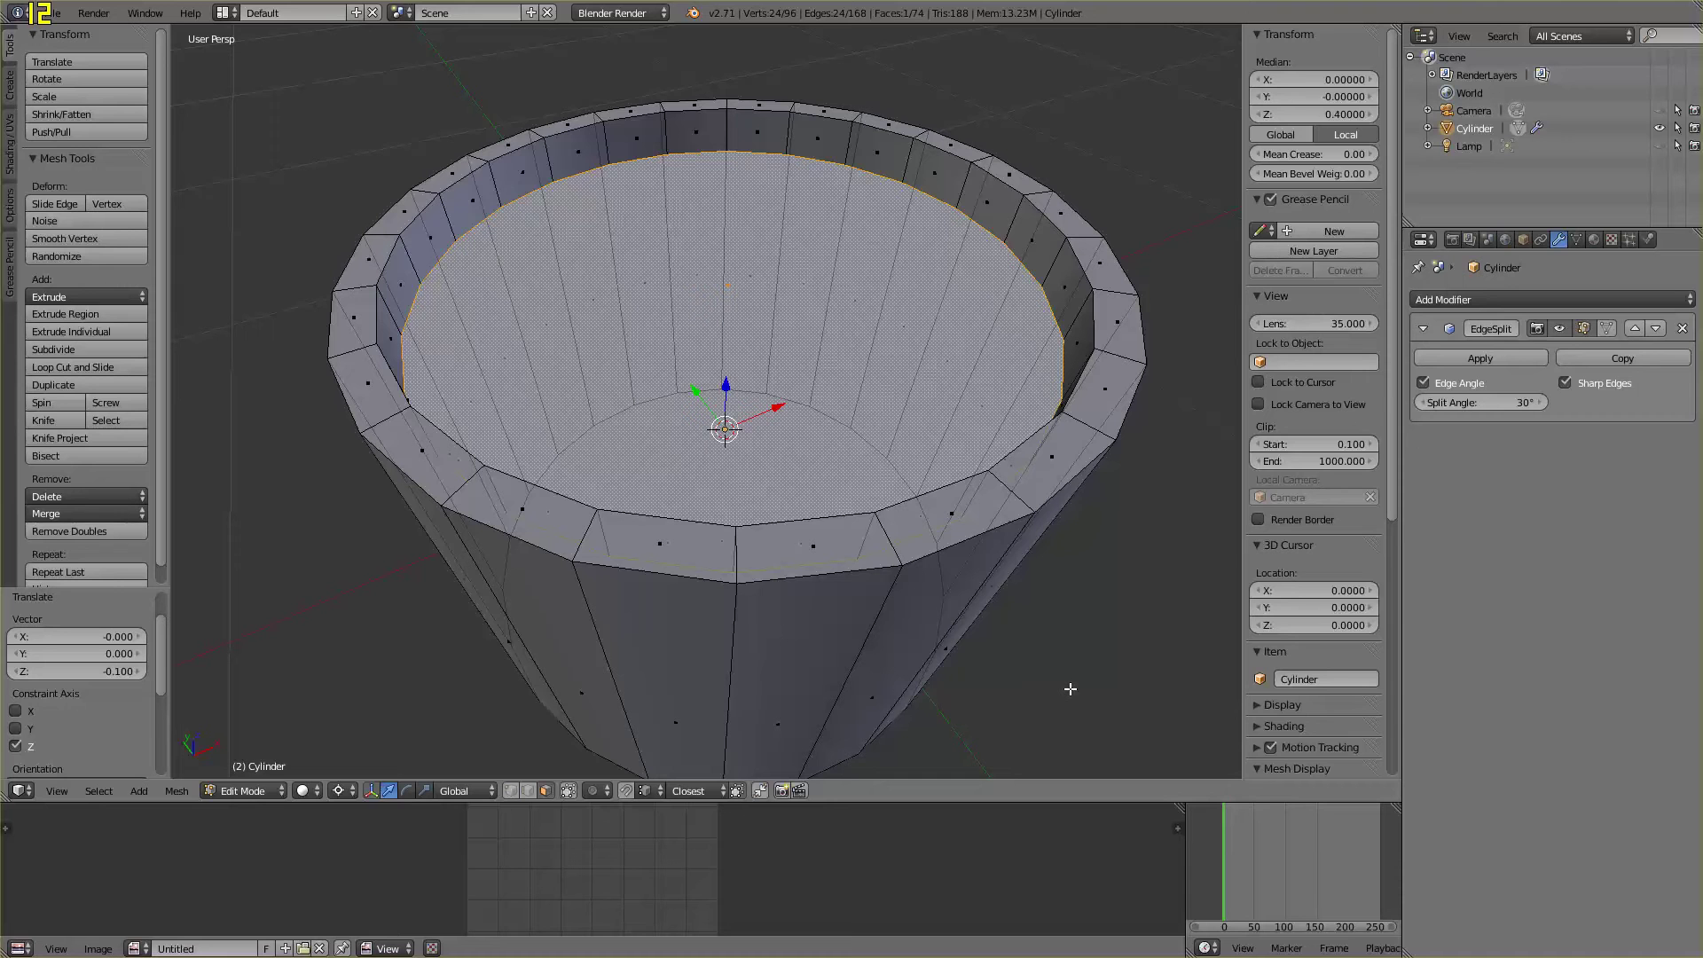
key(e)
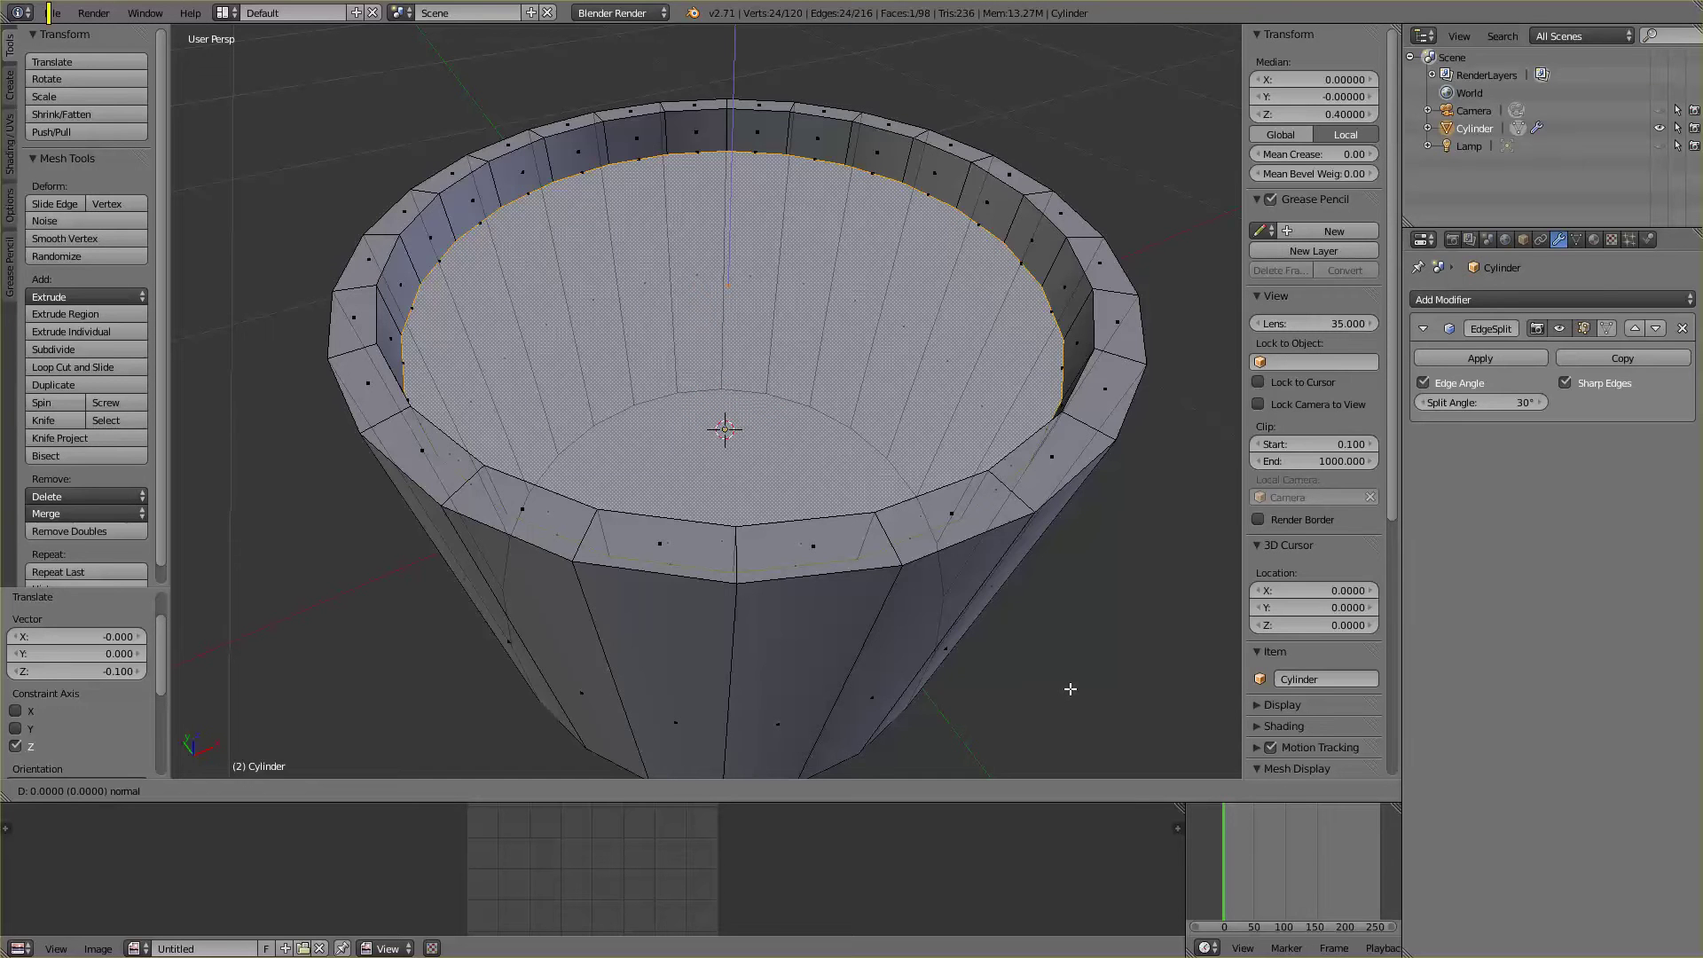
text(.05)
key(Return)
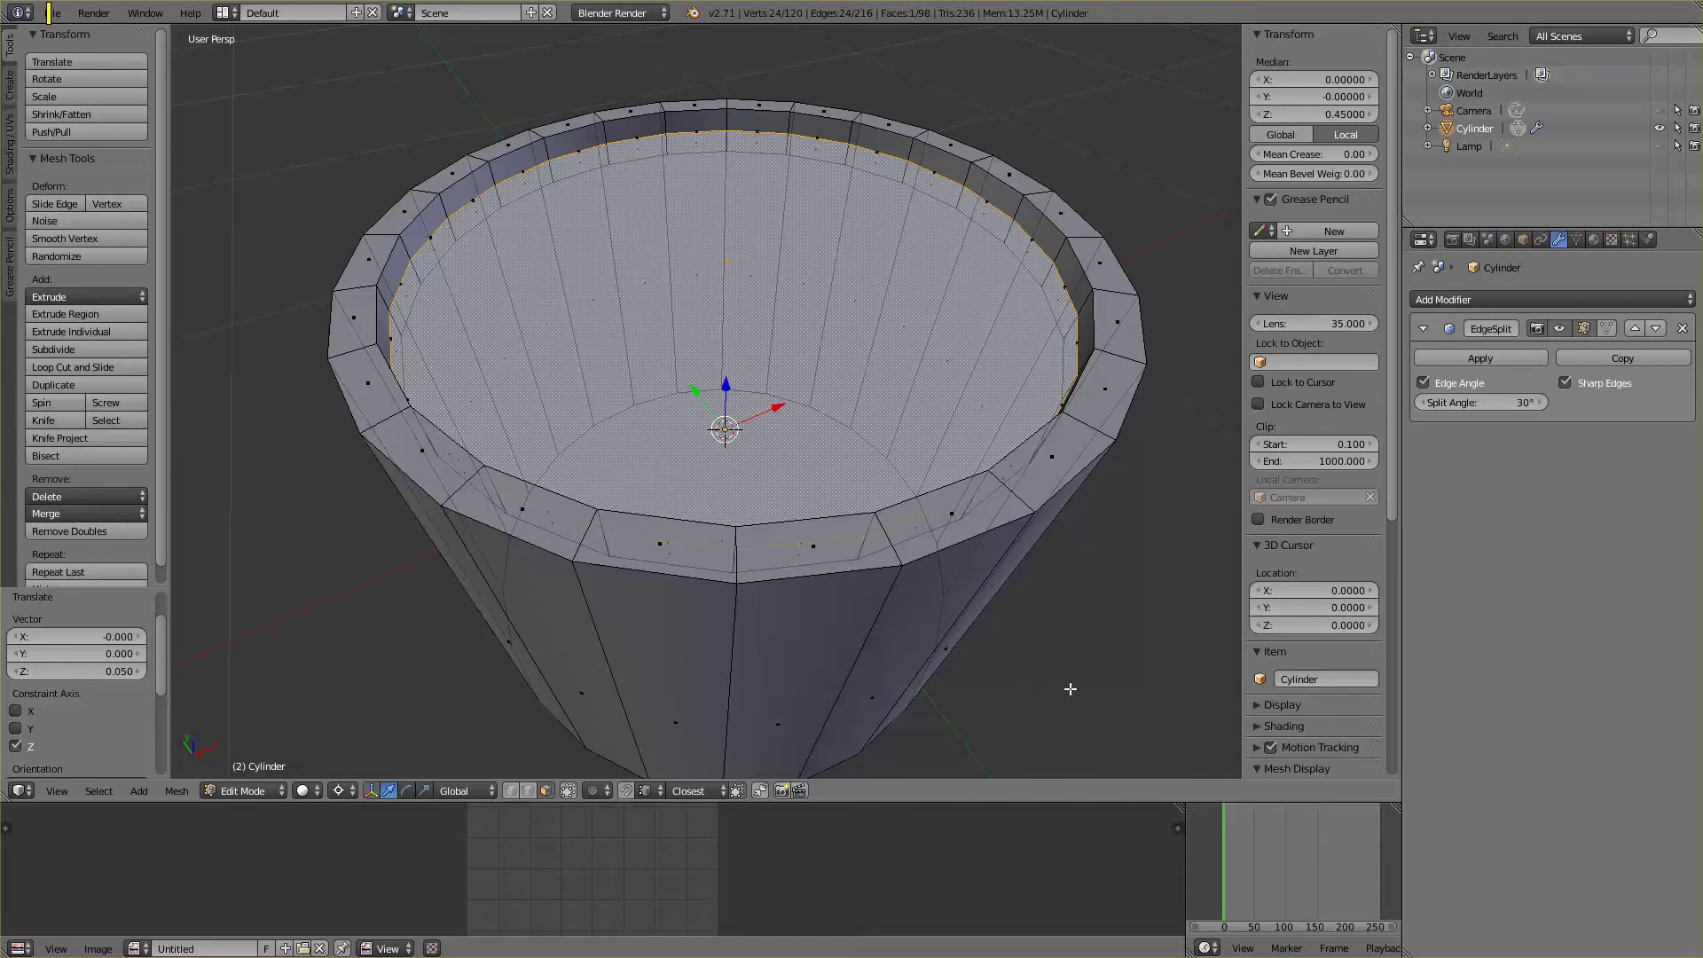
Scale the raised inner face to 0.8 in X and Y with the Z axis locked
key(s)
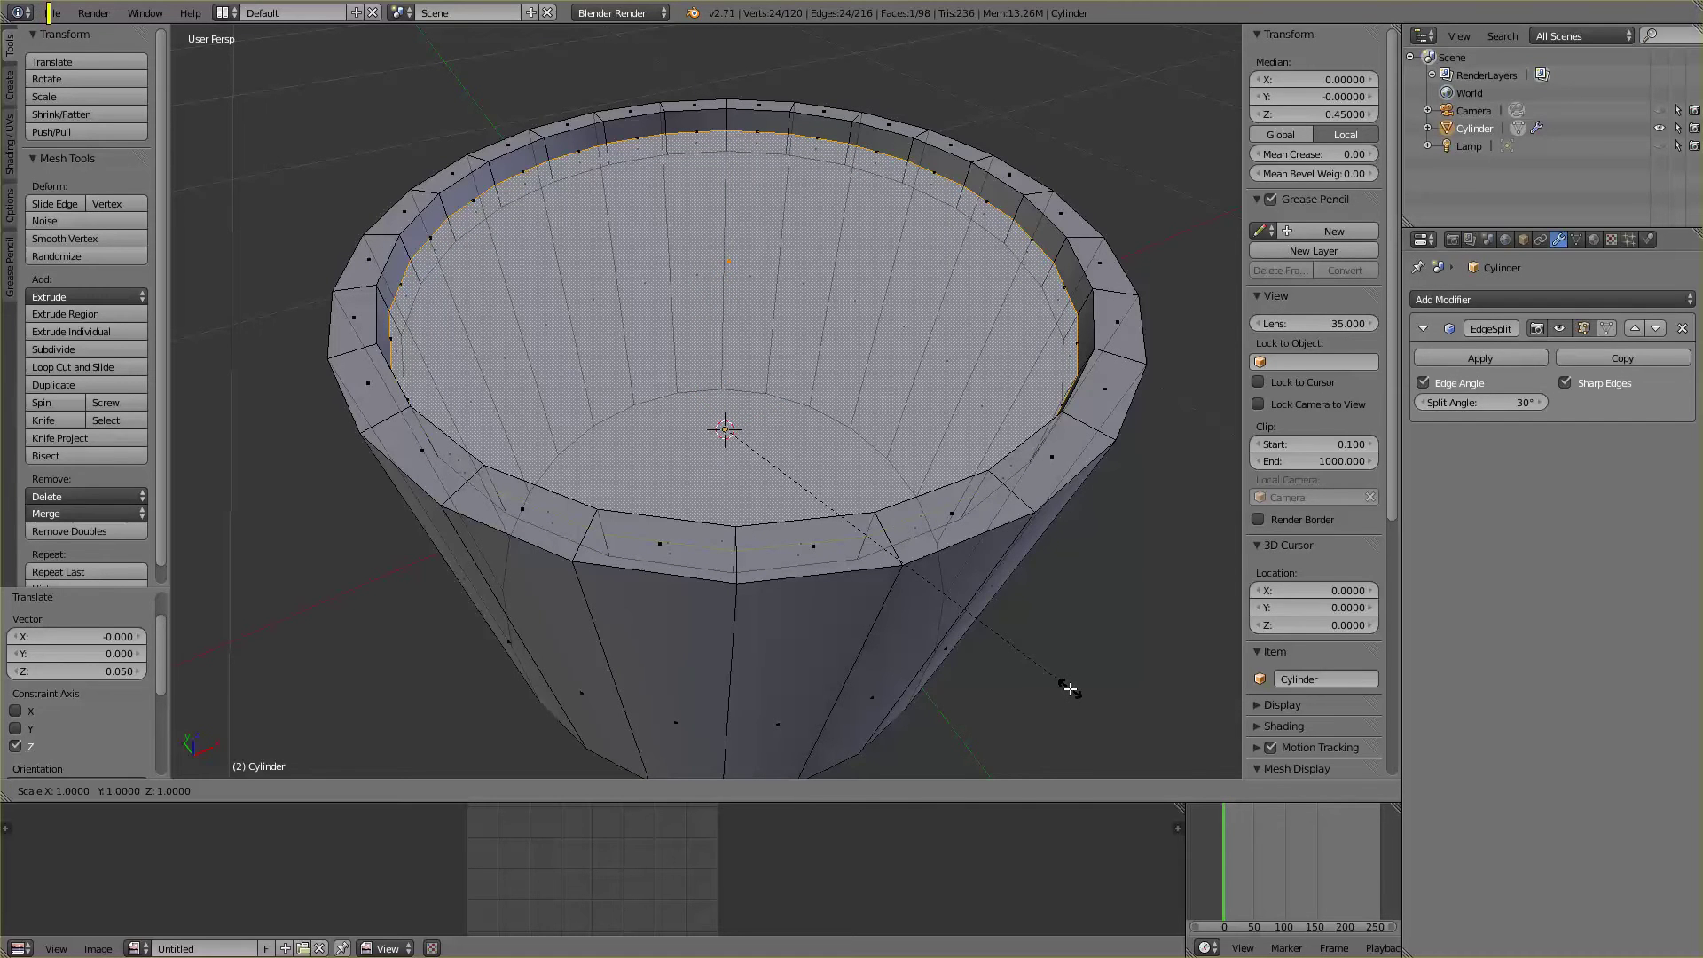
key(shift+z)
text(.8)
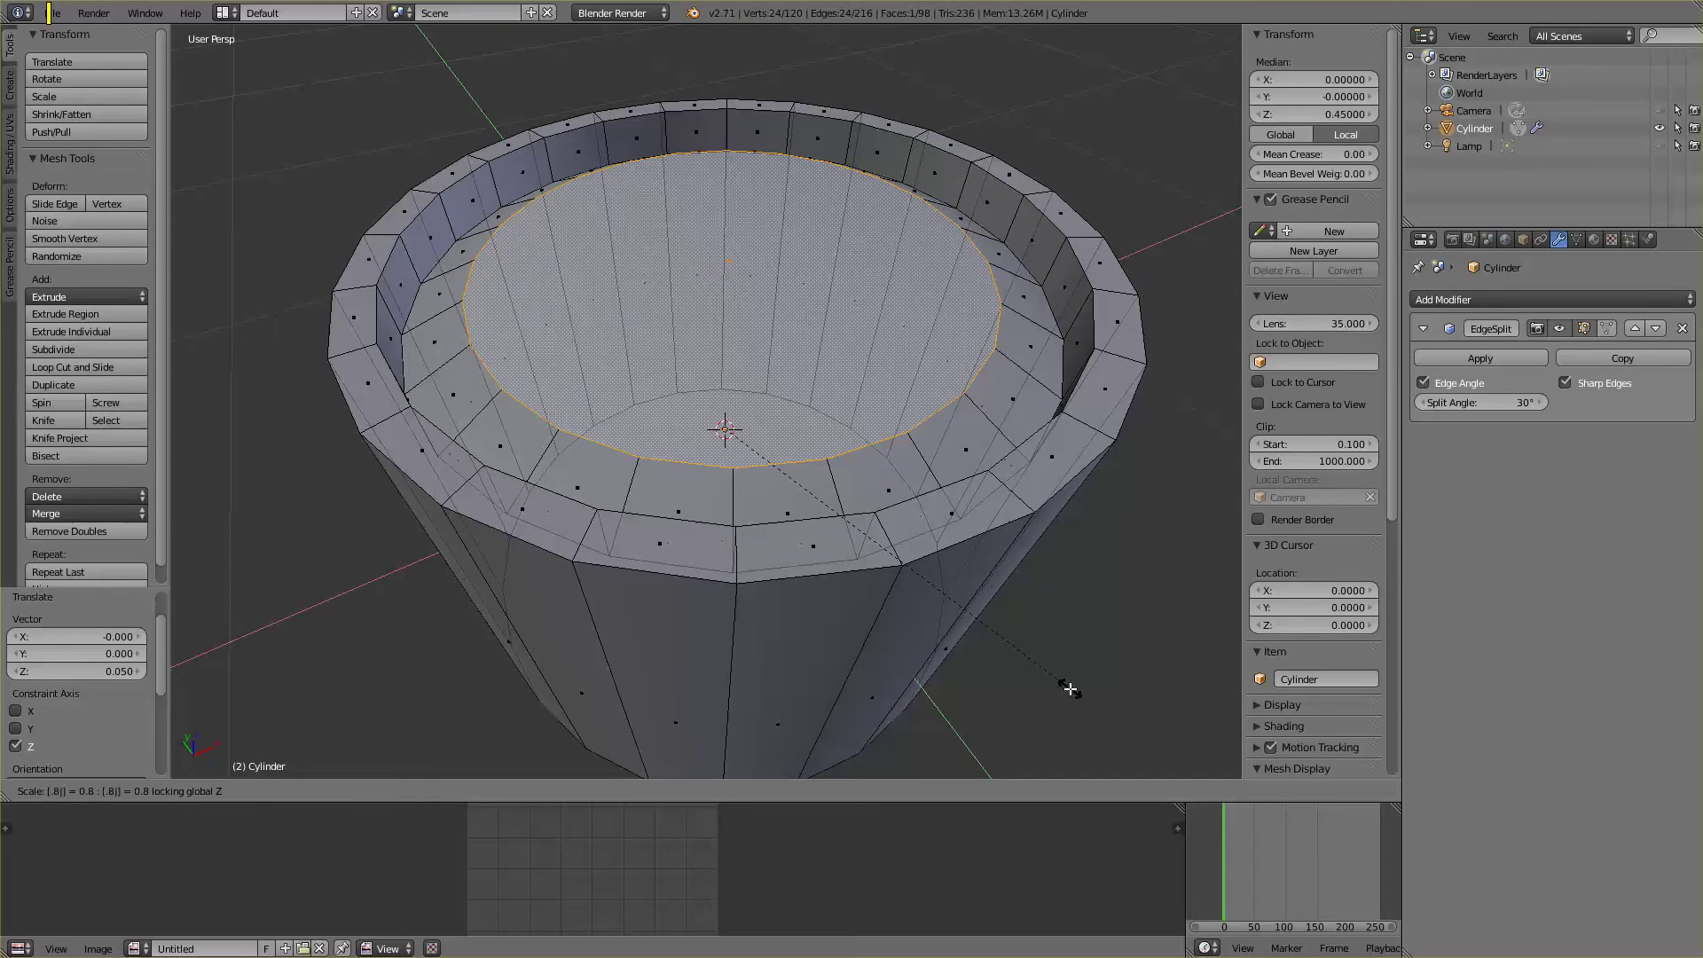
key(Return)
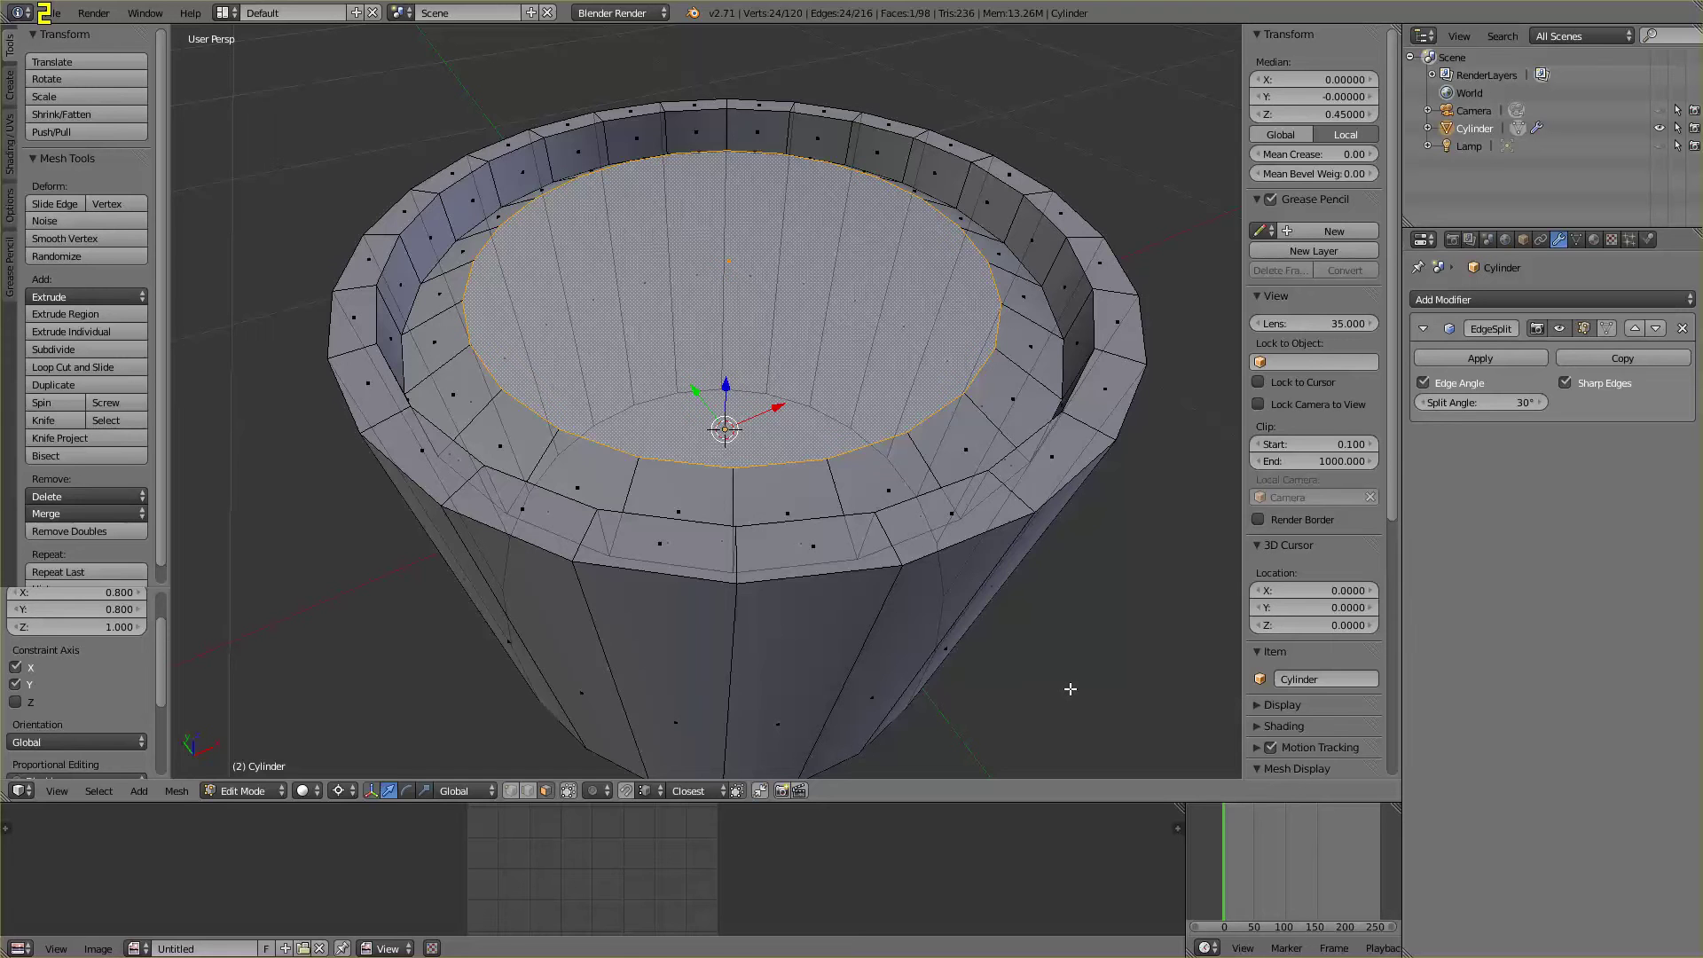
Extrude the inner top face upward by 0.025
key(e)
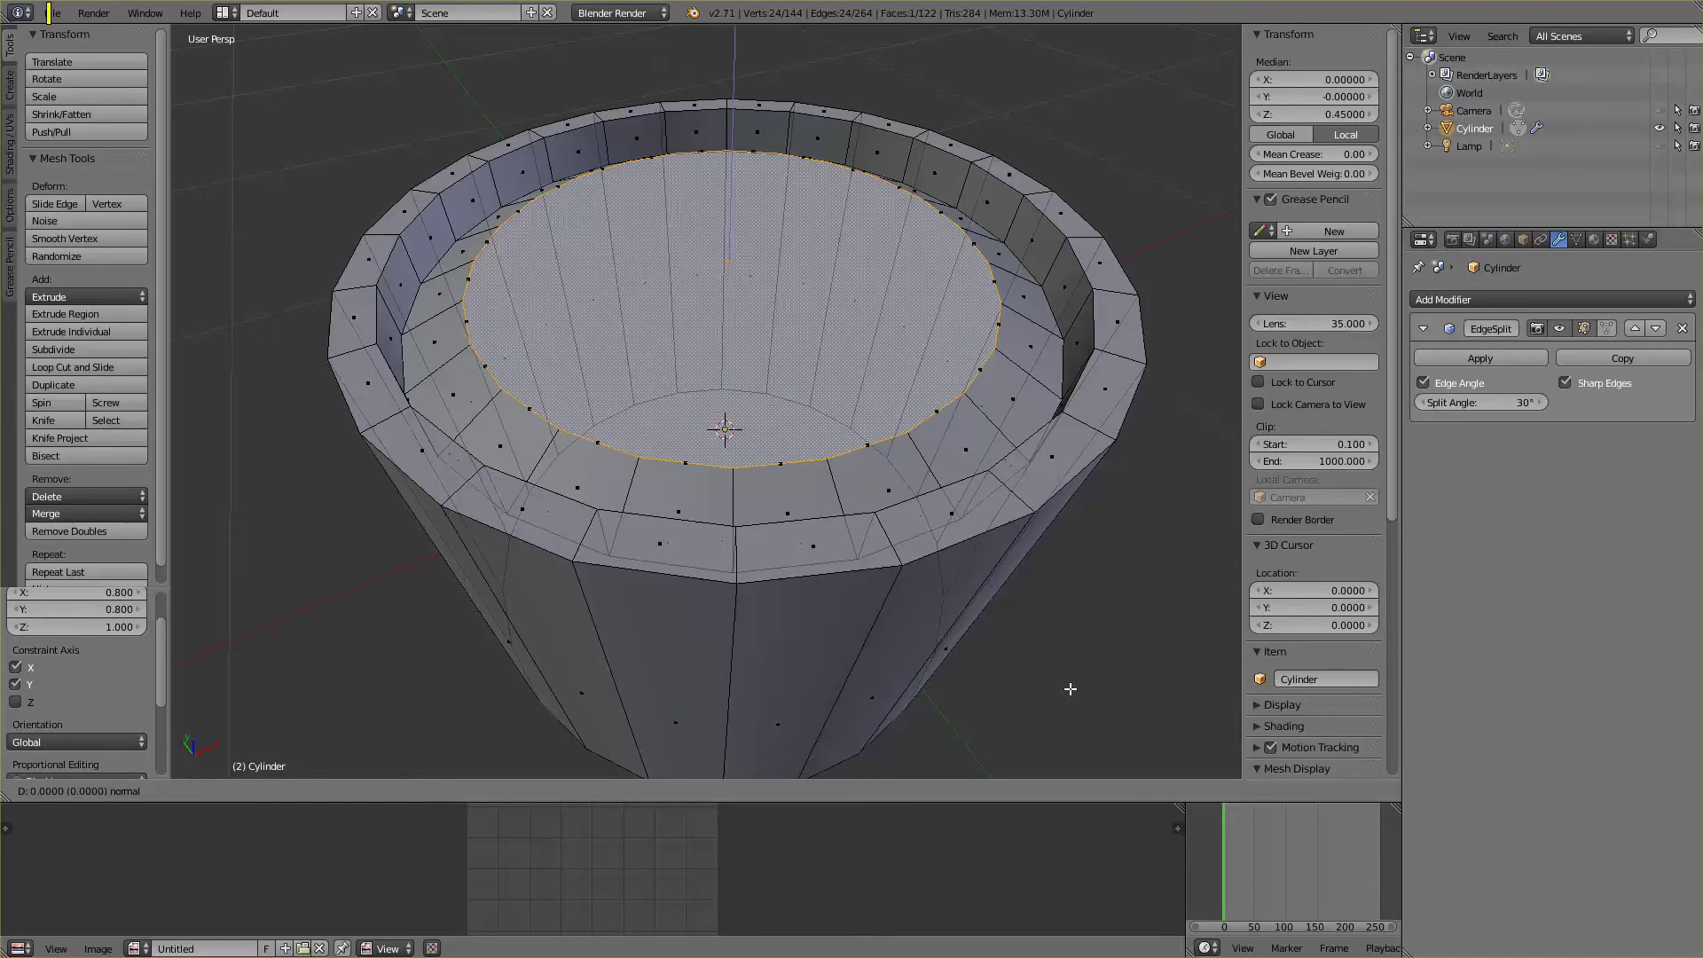
text(.025)
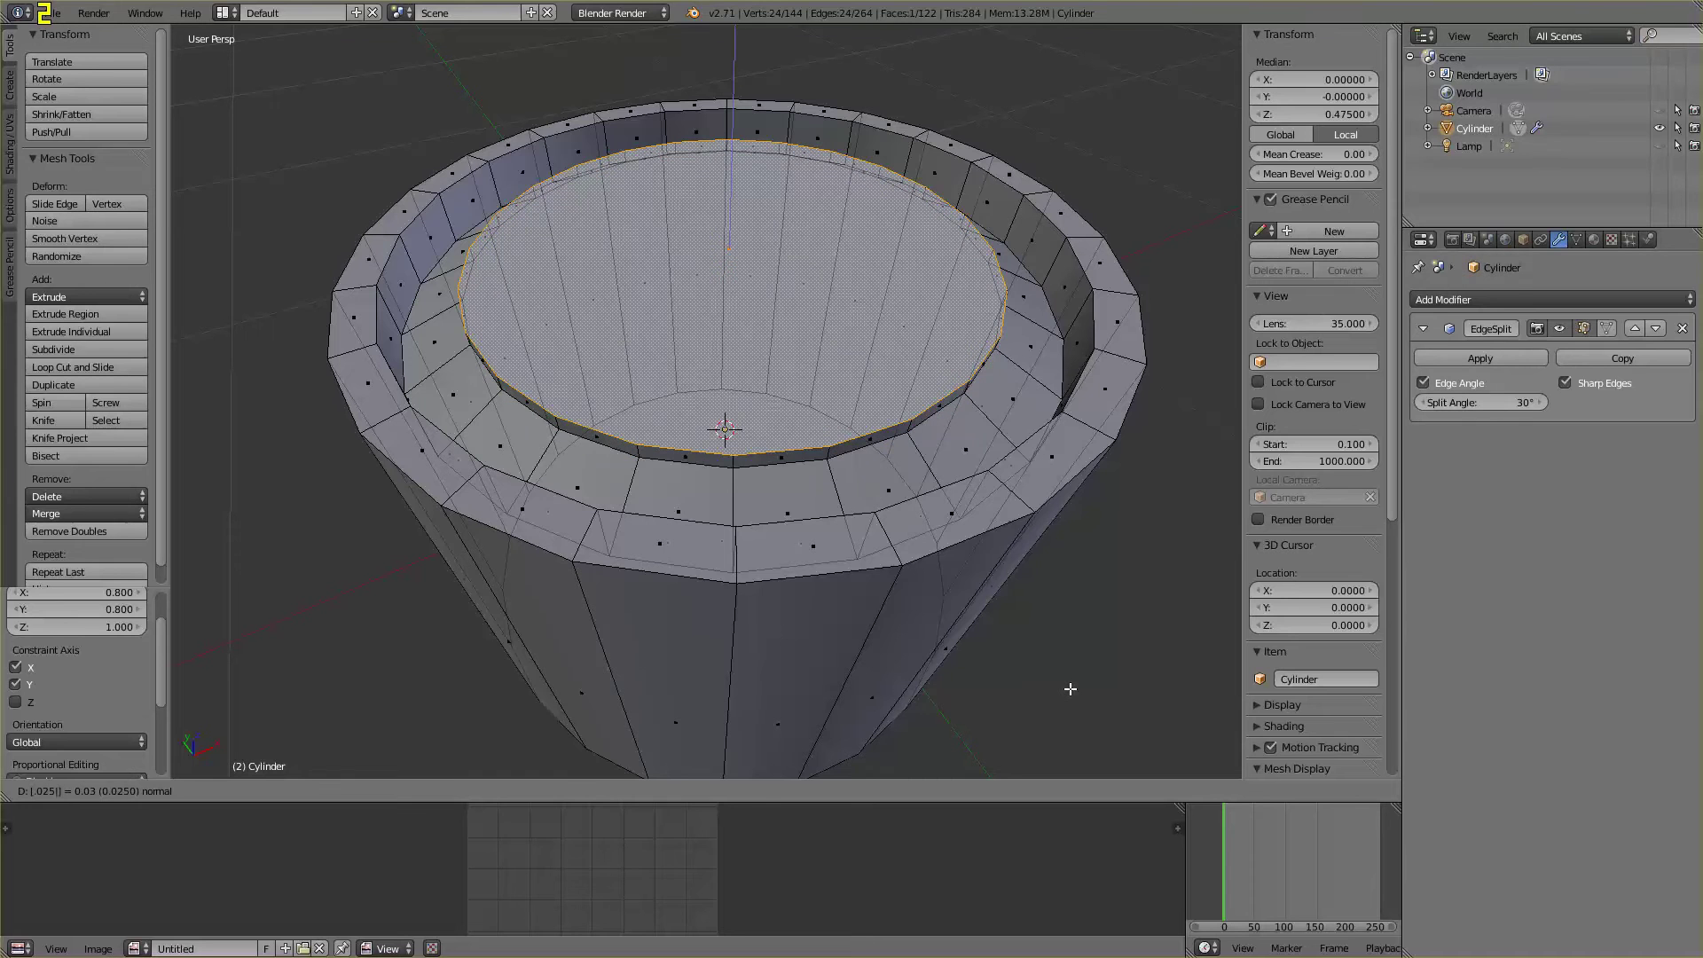
key(Return)
key(s)
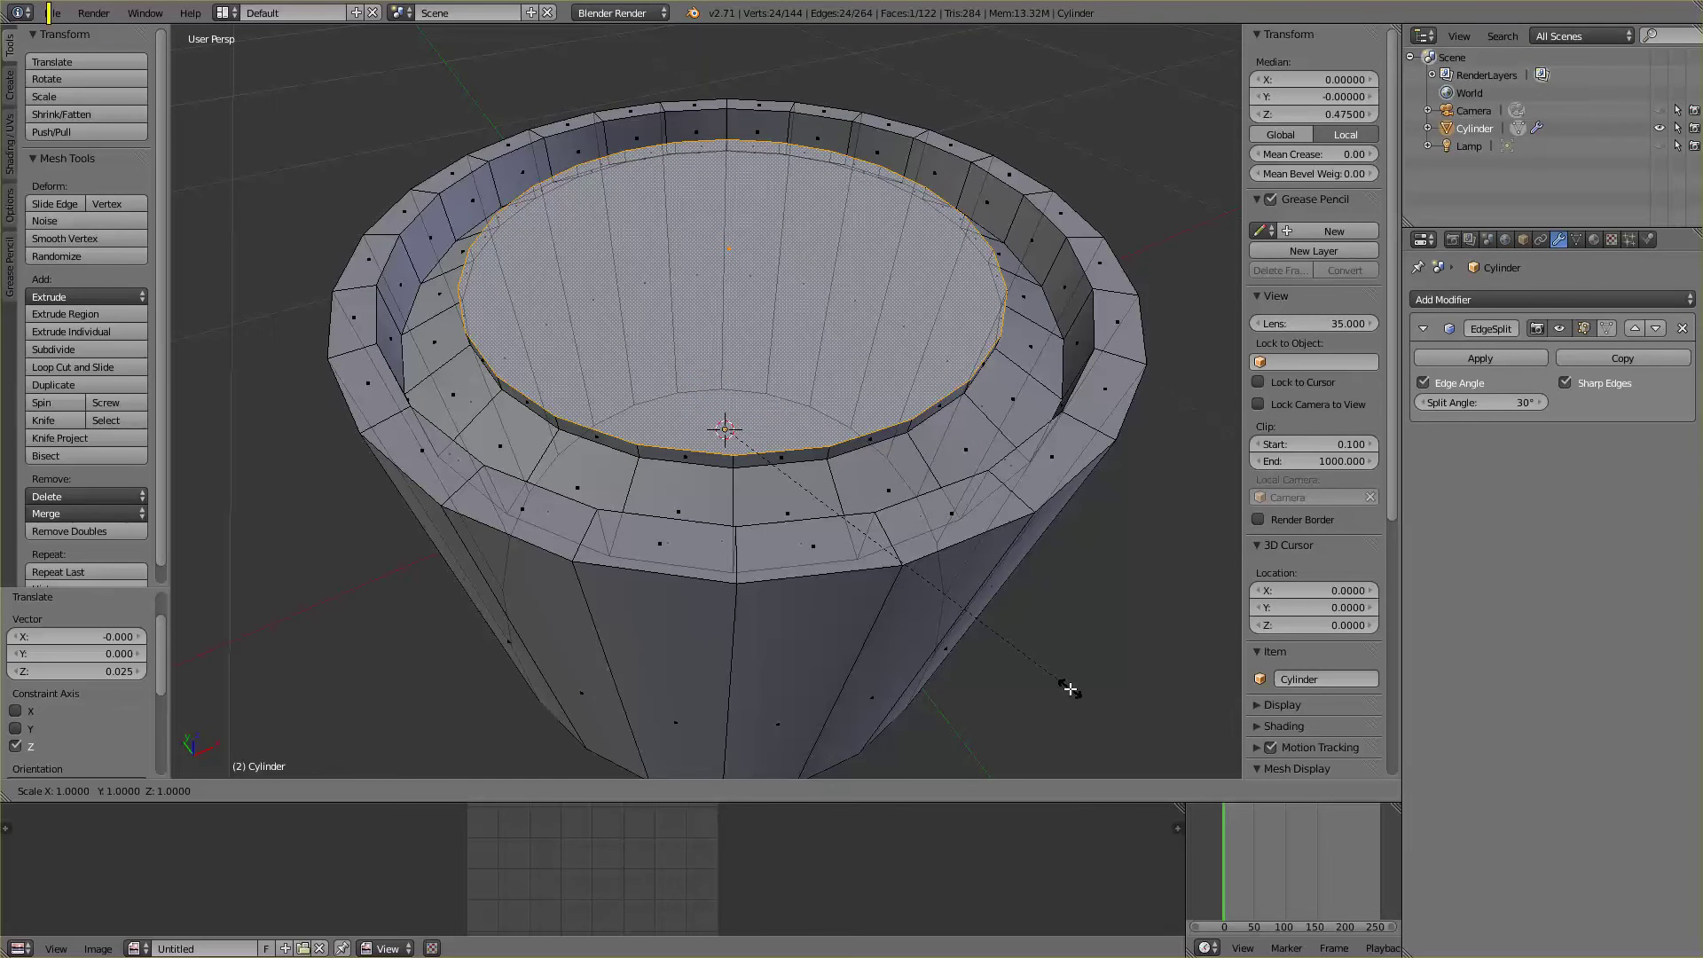
text(.5)
key(Escape)
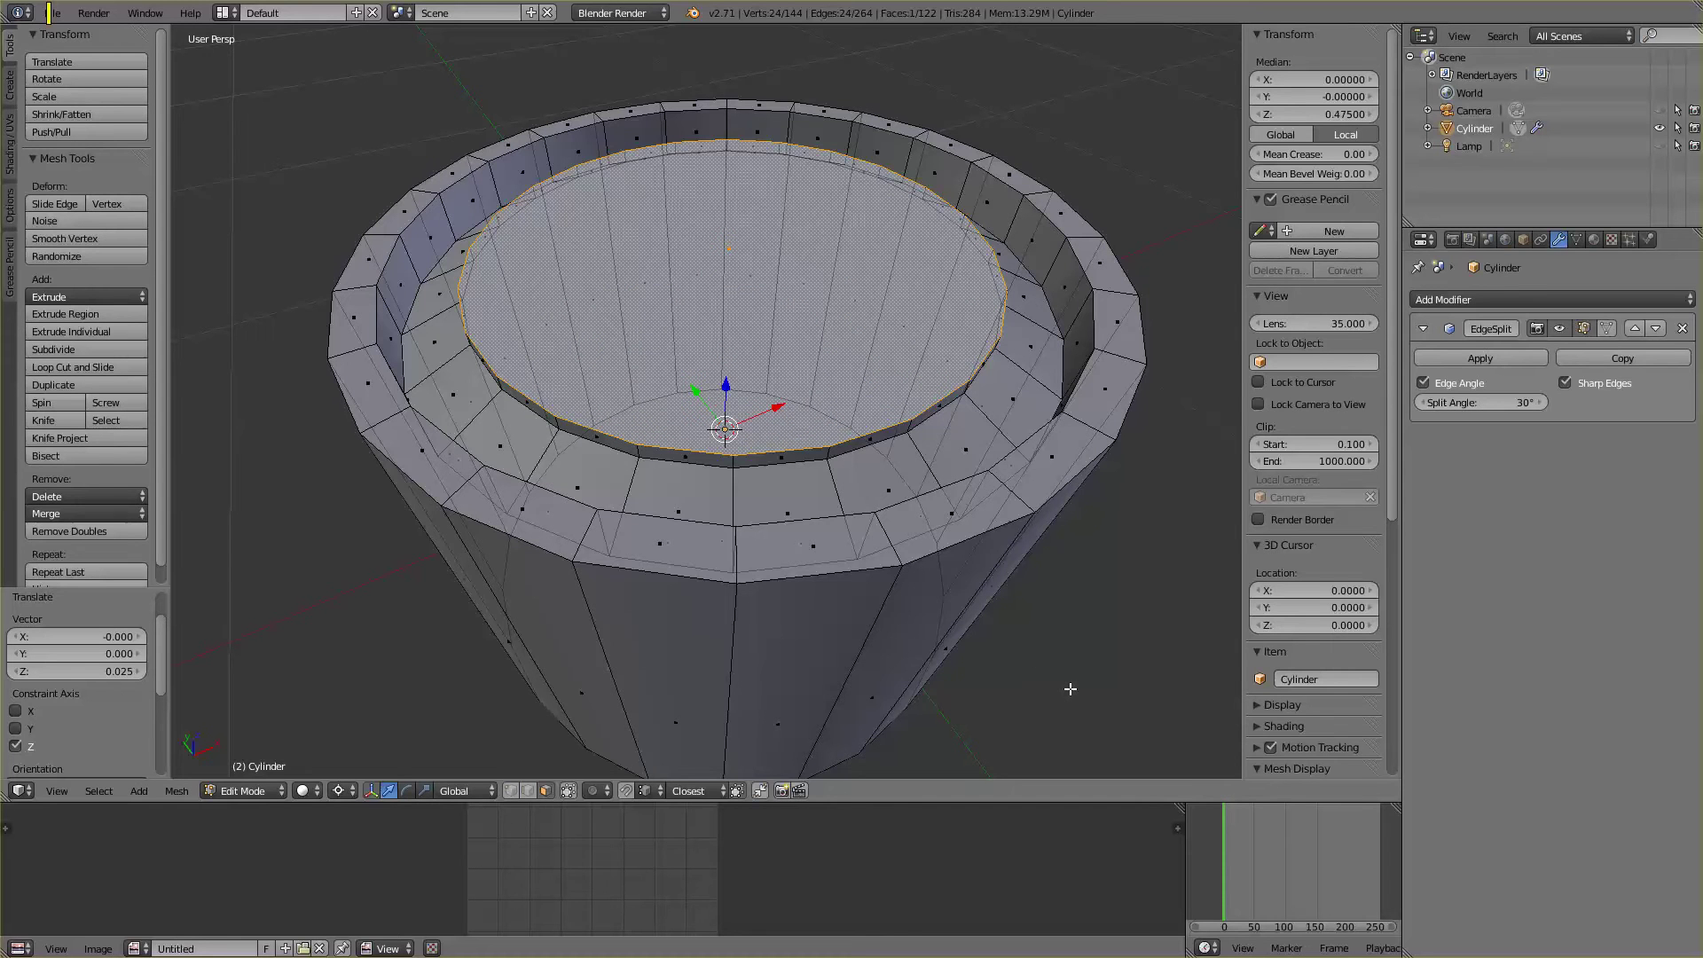
Scale the newly extruded top face to 0.5 in X and Y with the Z axis locked
key(s)
key(shift+z)
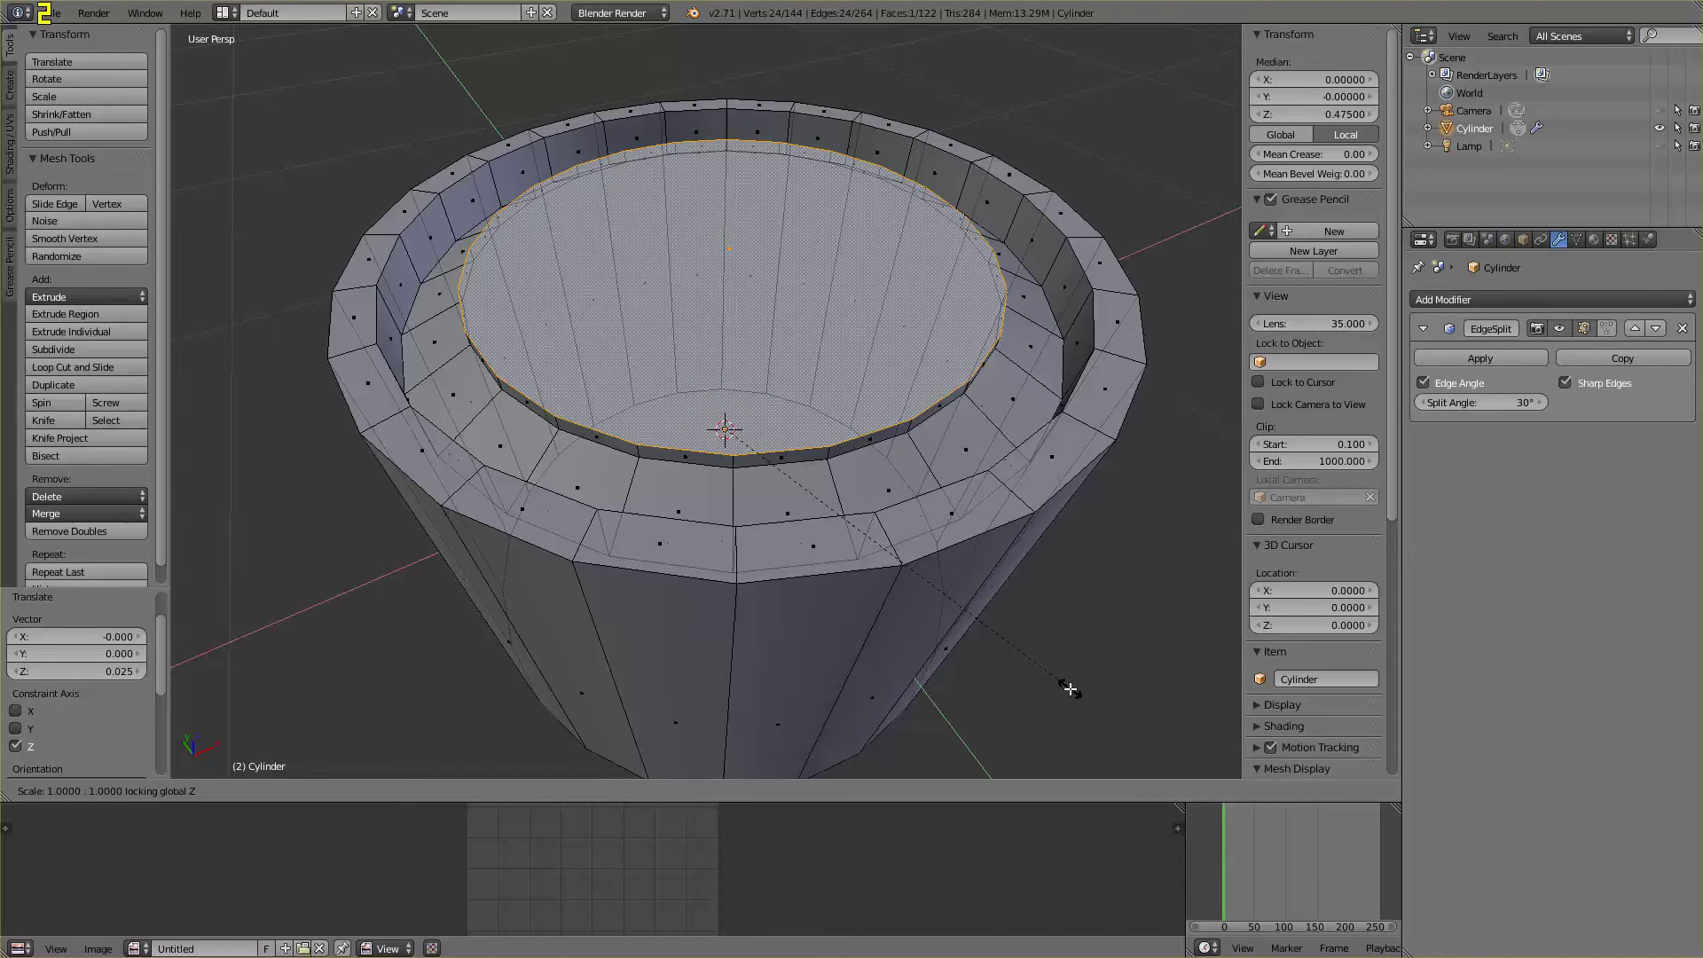
text(.5)
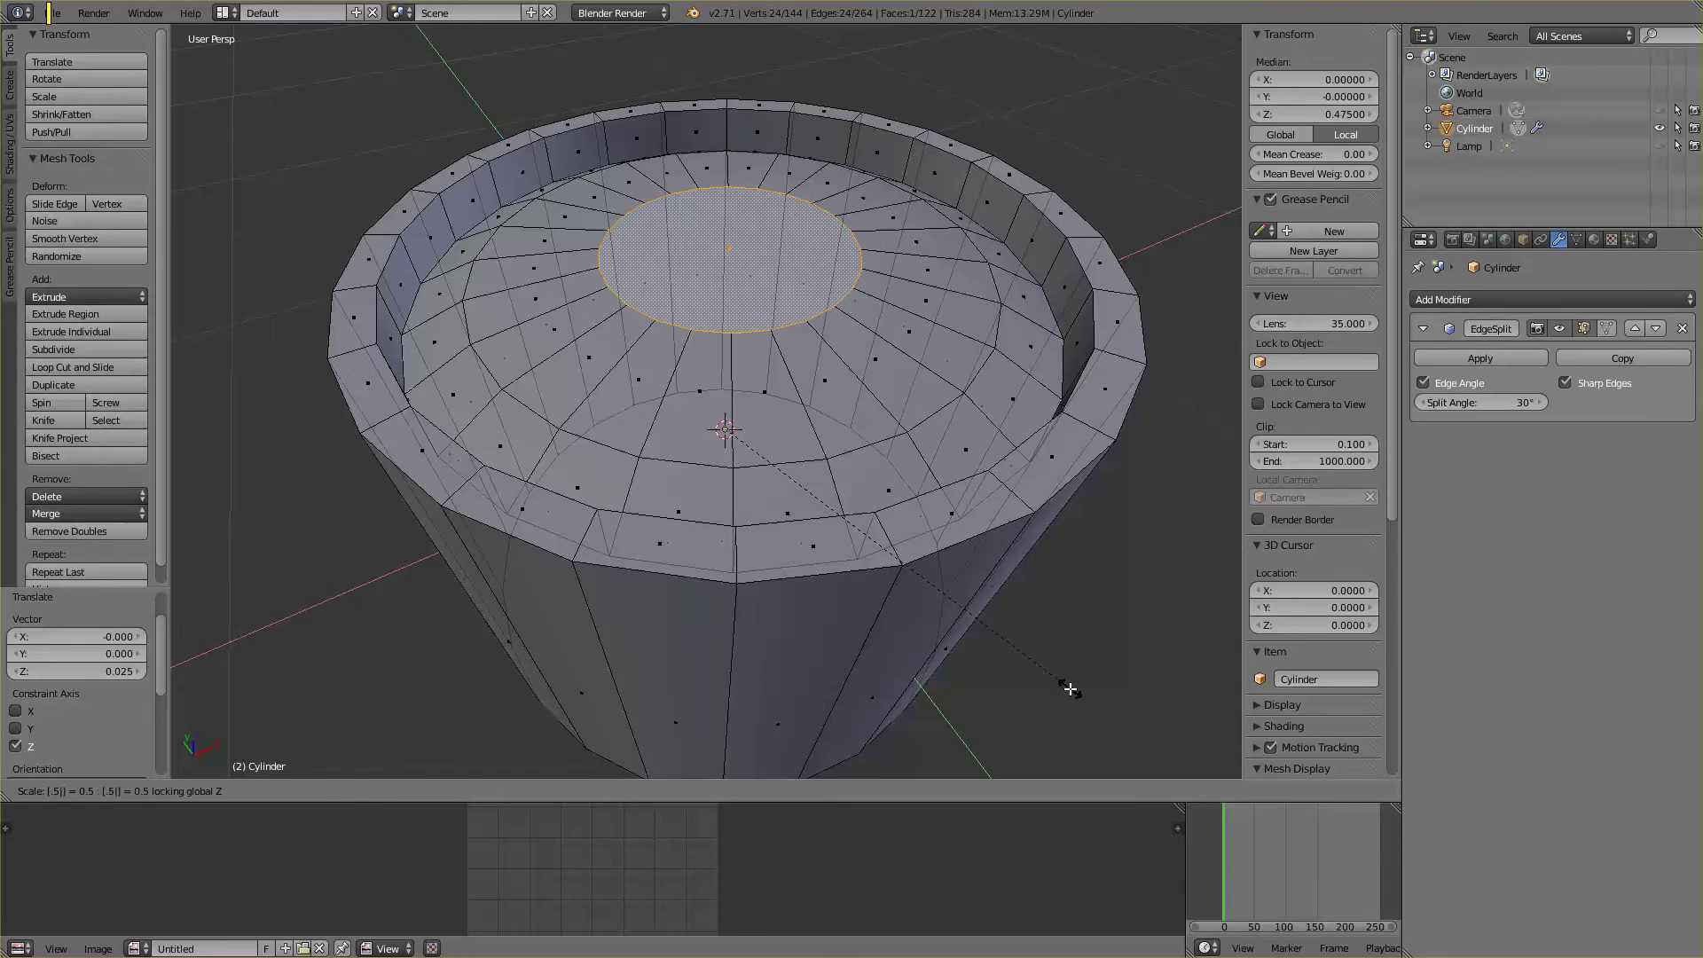
key(Return)
Inspect the whole cylinder from above and from its open underside to check the shaped top
middle_drag(1003, 693, 1053, 615)
scroll(1064, 677, down, 4)
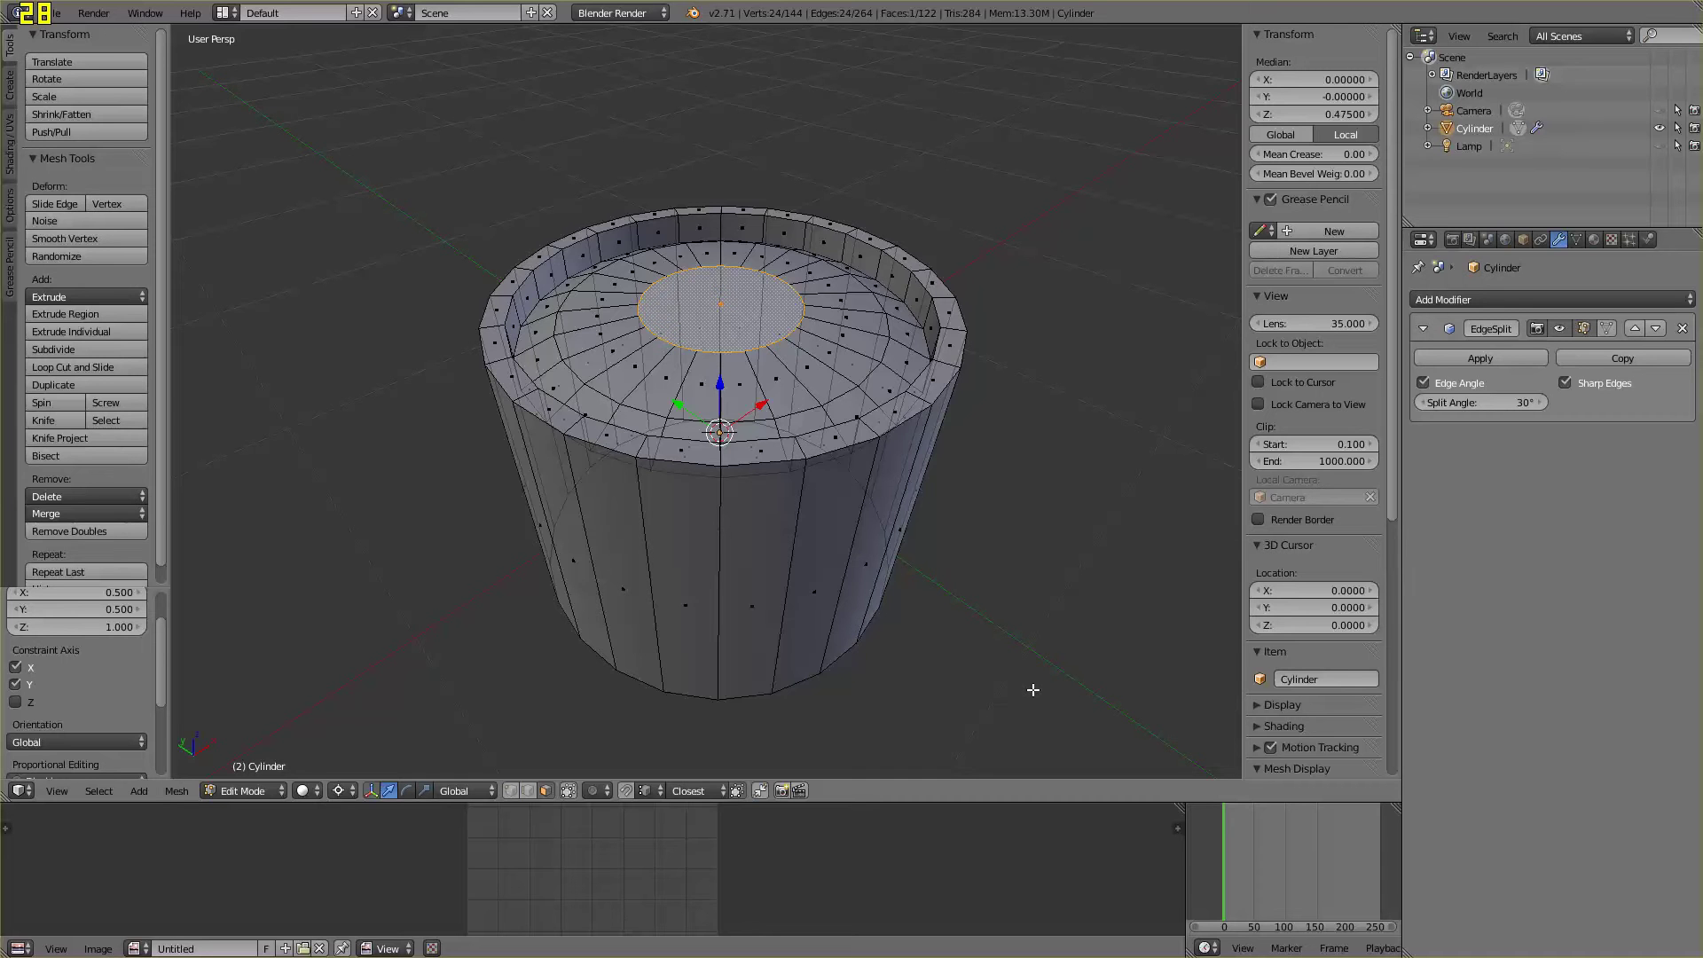
middle_drag(1030, 688, 1018, 519)
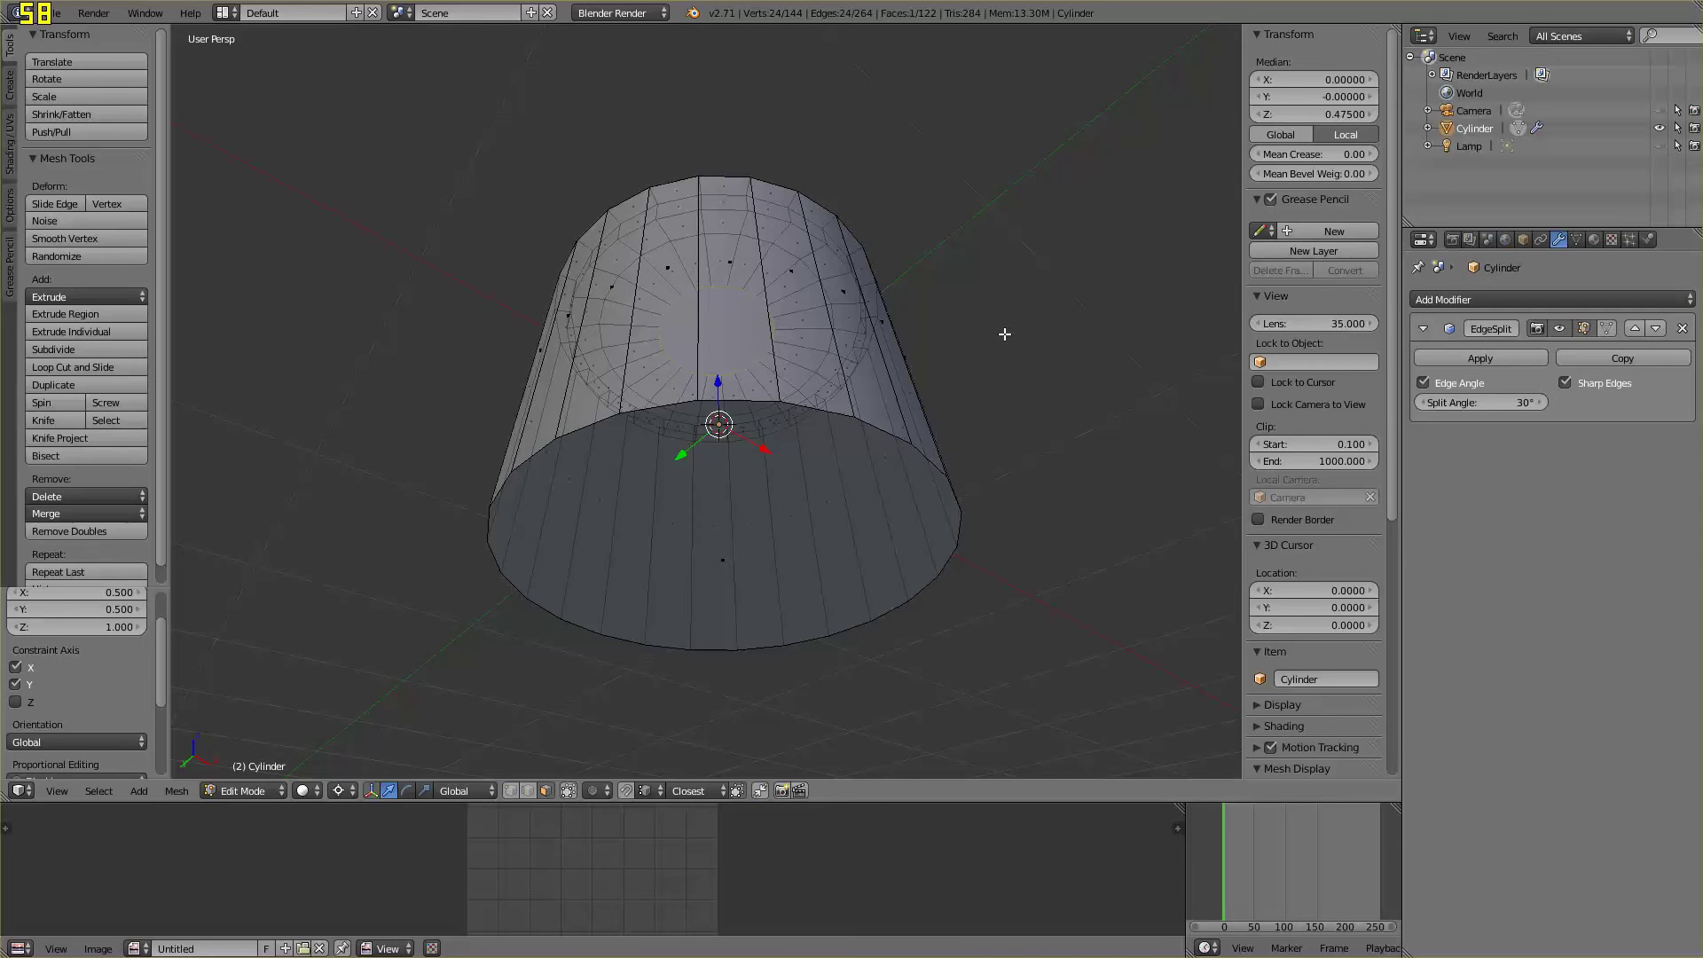
middle_drag(1008, 331, 1005, 397)
key(KP_2)
key(KP_2)
key(KP_2)
key(KP_2)
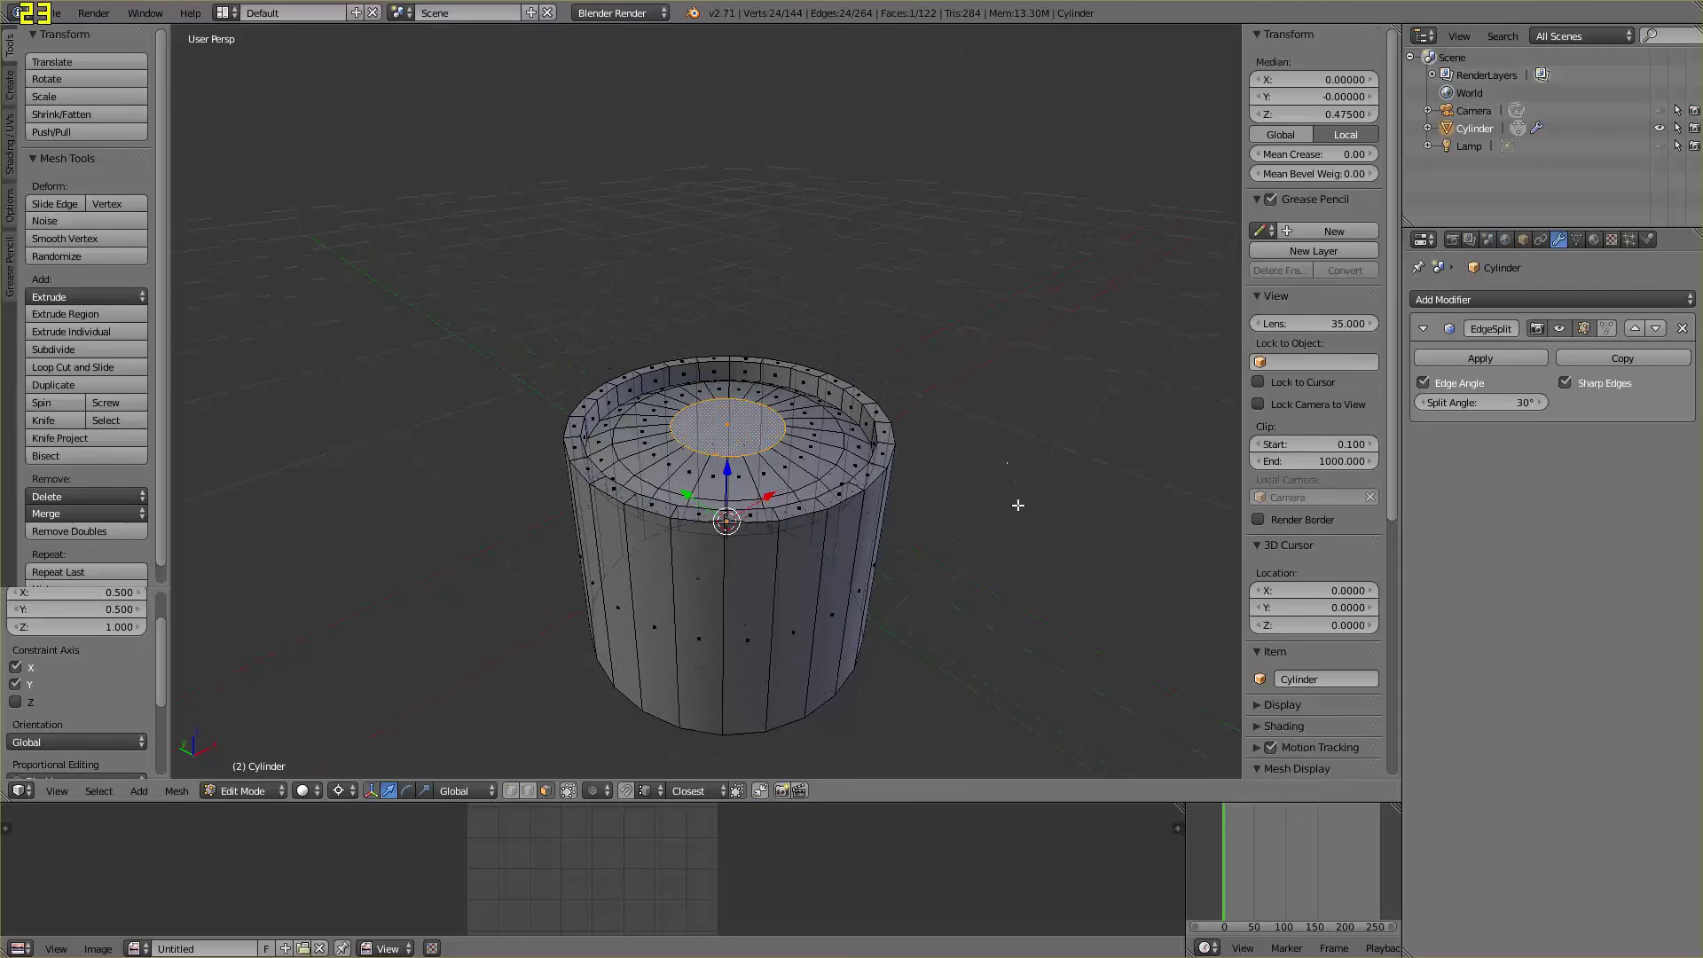
scroll(1019, 516, up, 4)
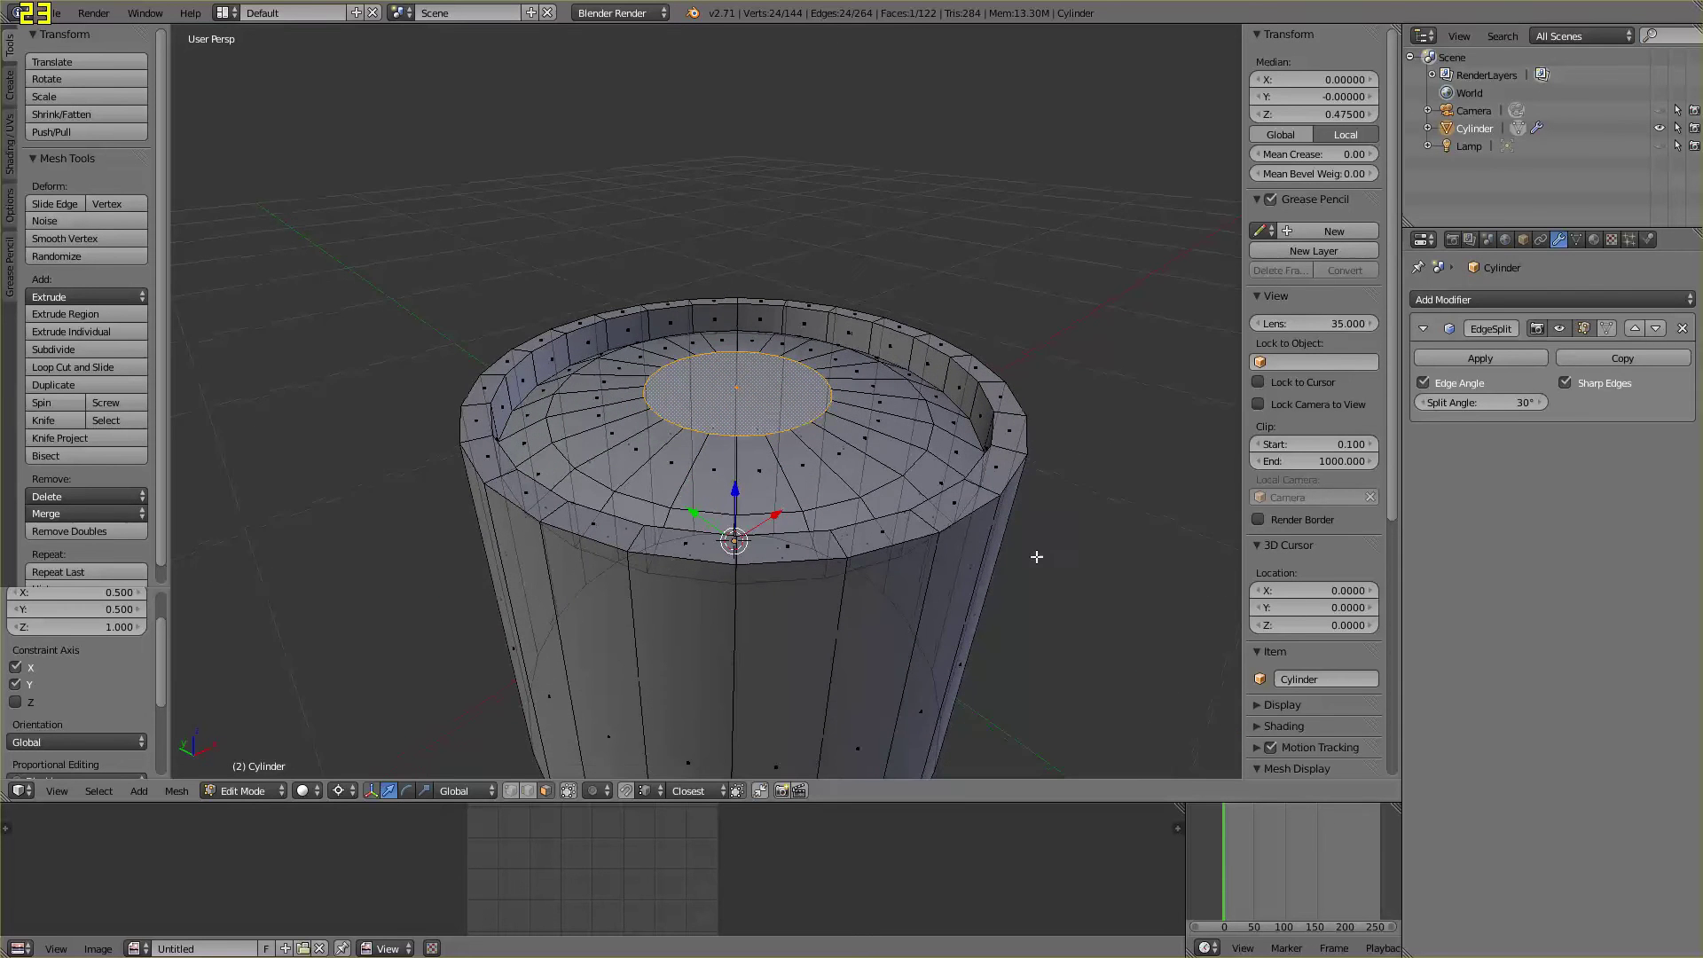
key(KP_2)
key(KP_2)
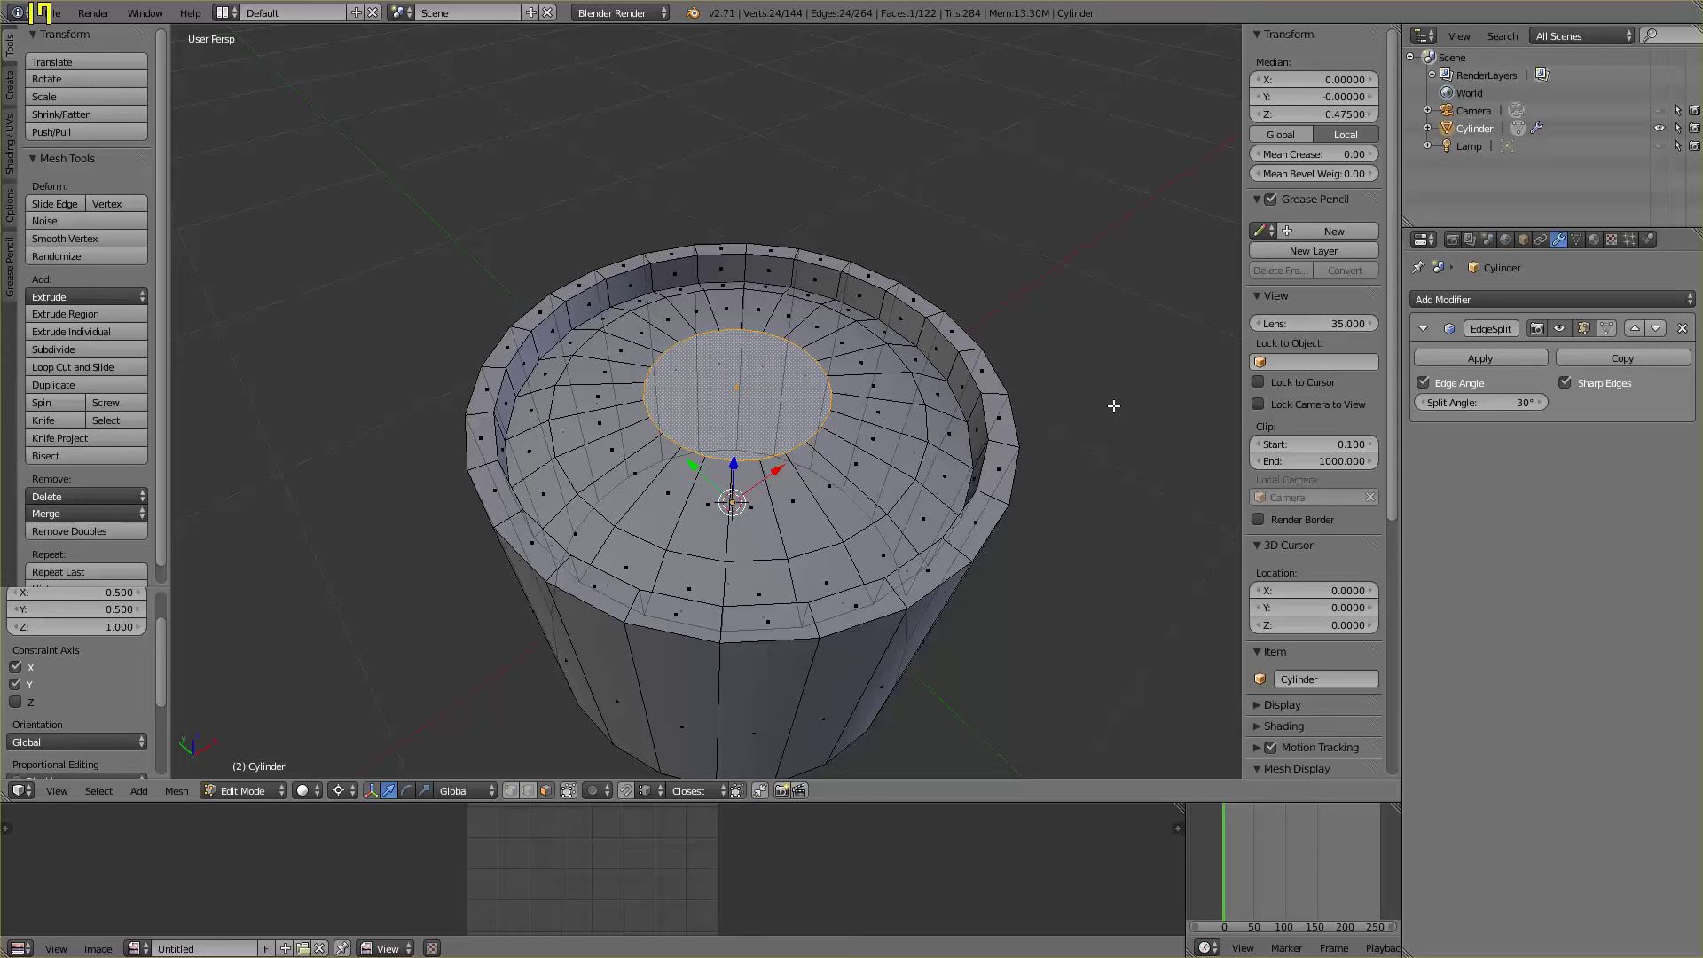
Clear the selection, select the small central top face and grow the selection twice, up to the inner wall of the rim
key(a)
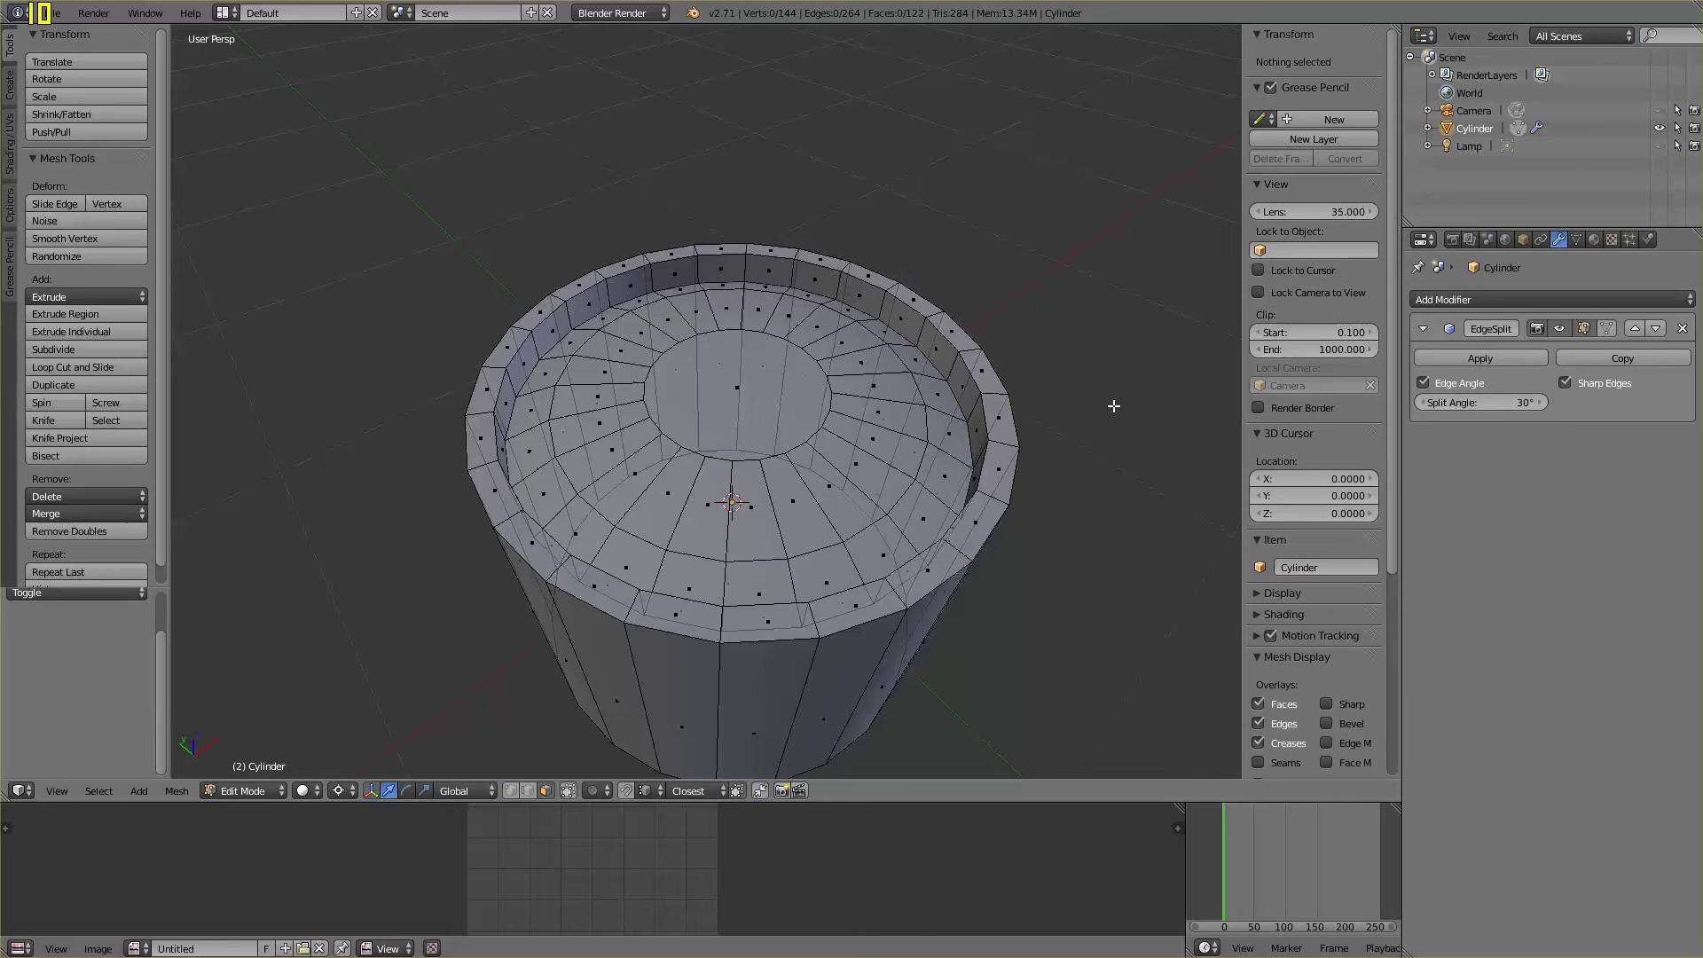
key(a)
key(a)
key(a)
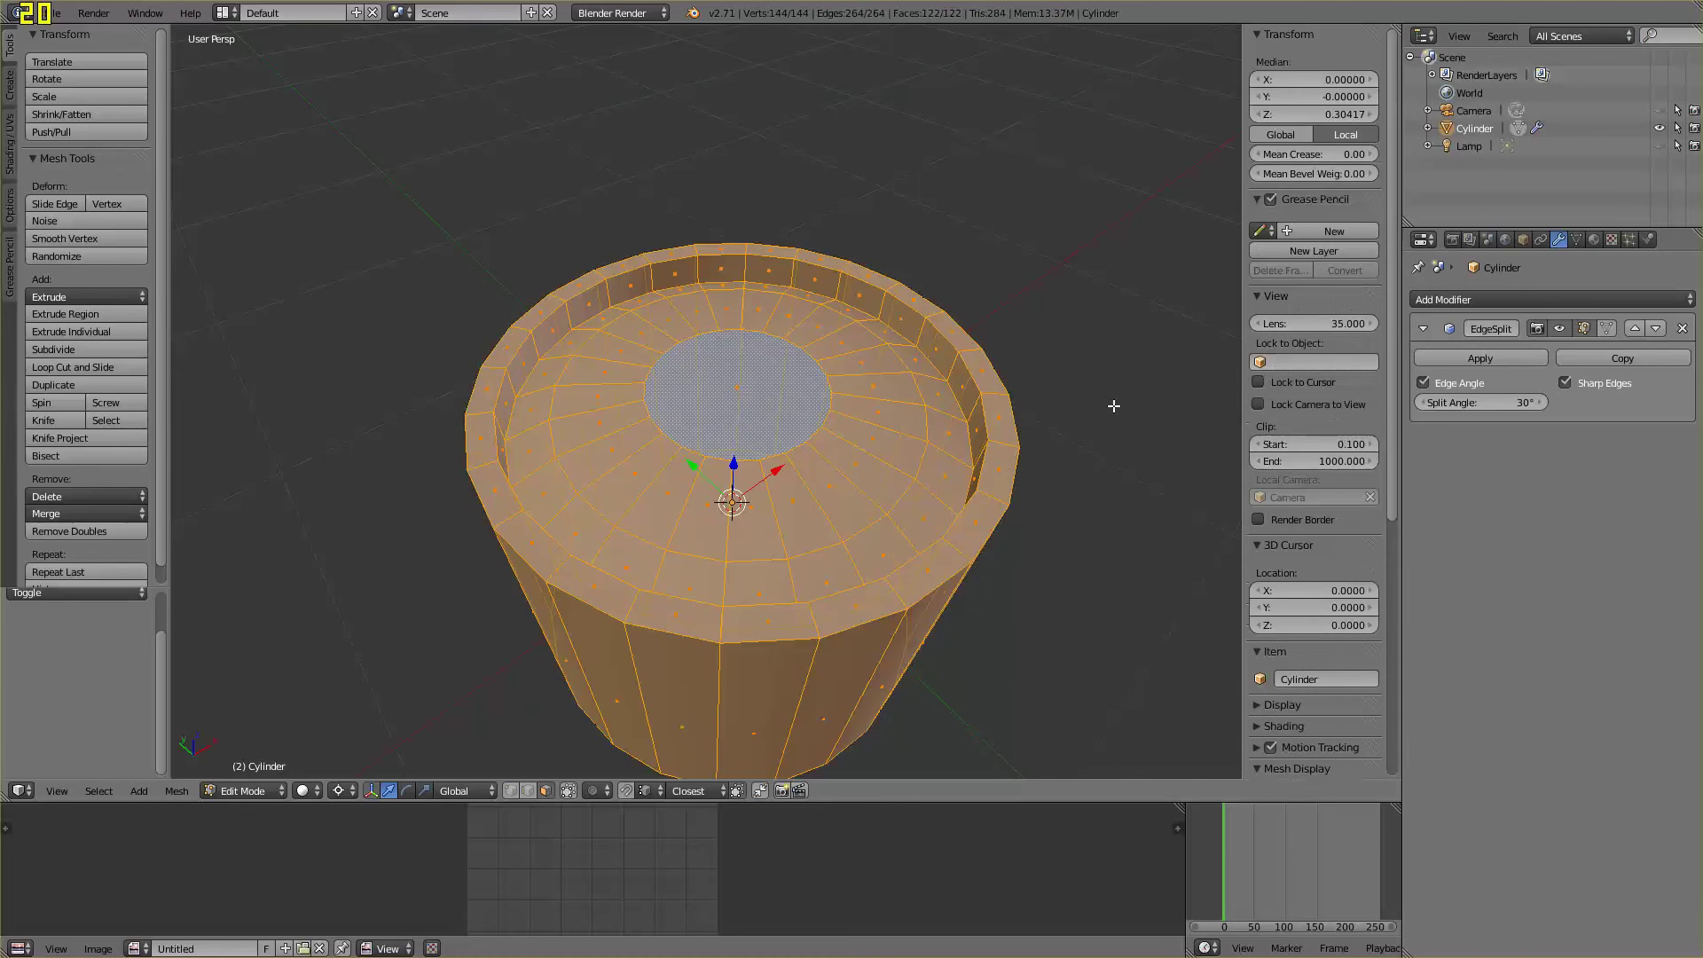
key(a)
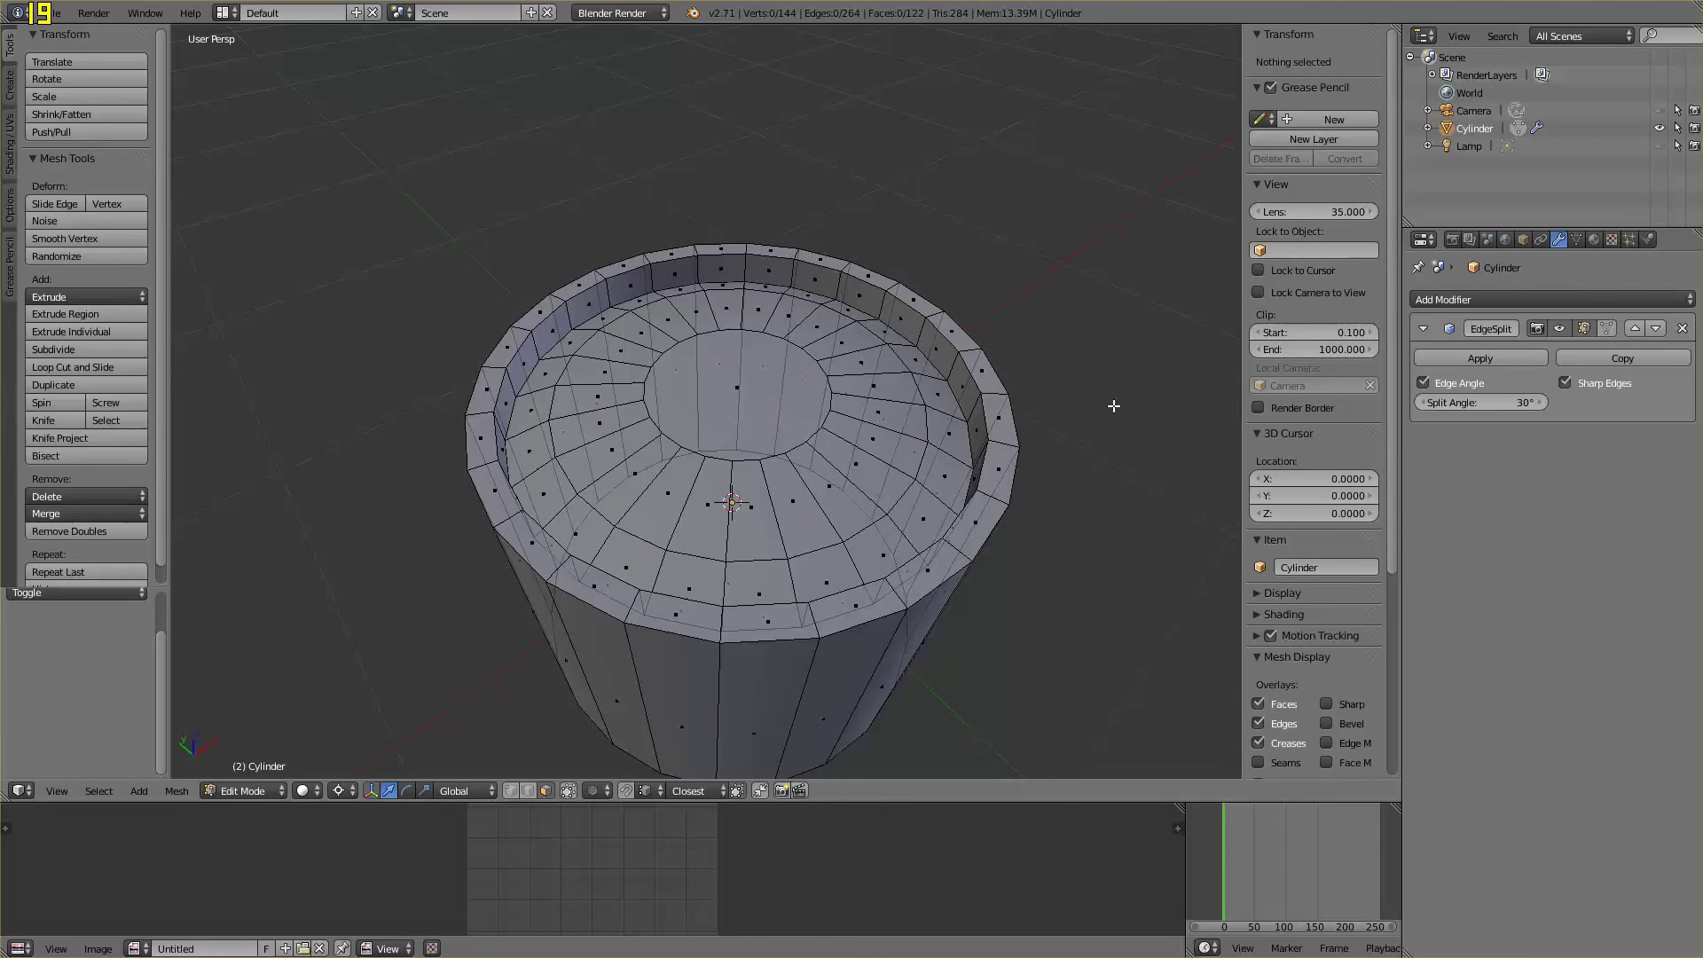
middle_drag(1098, 475, 1102, 449)
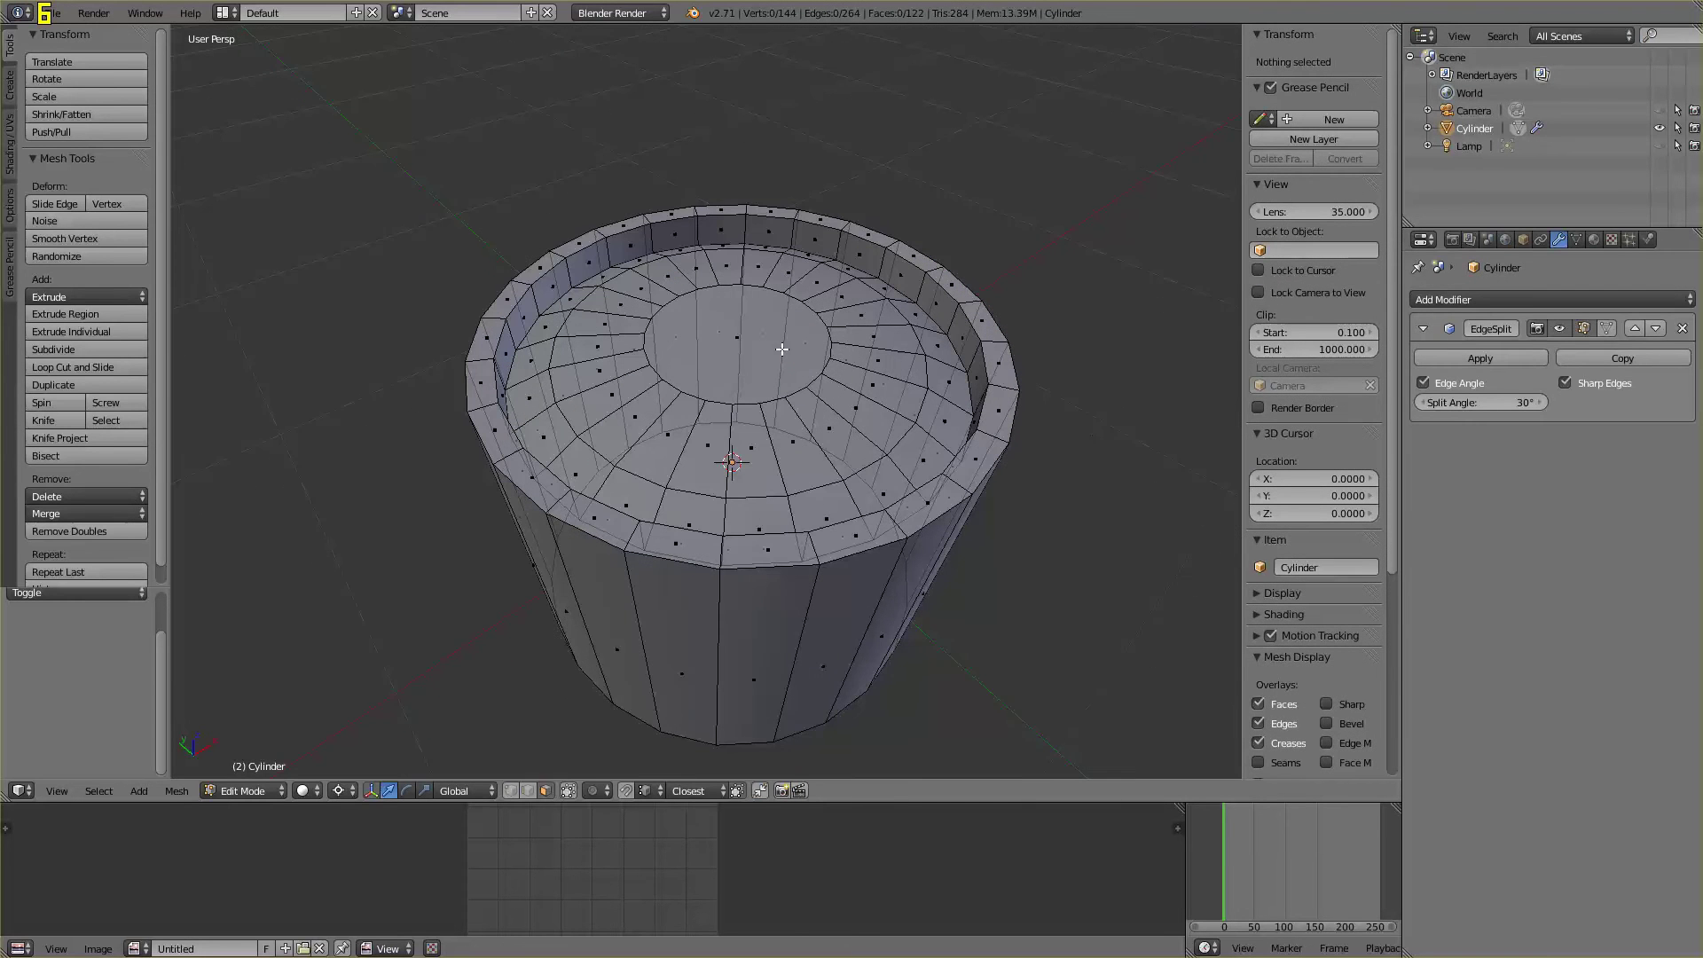
right_click(733, 338)
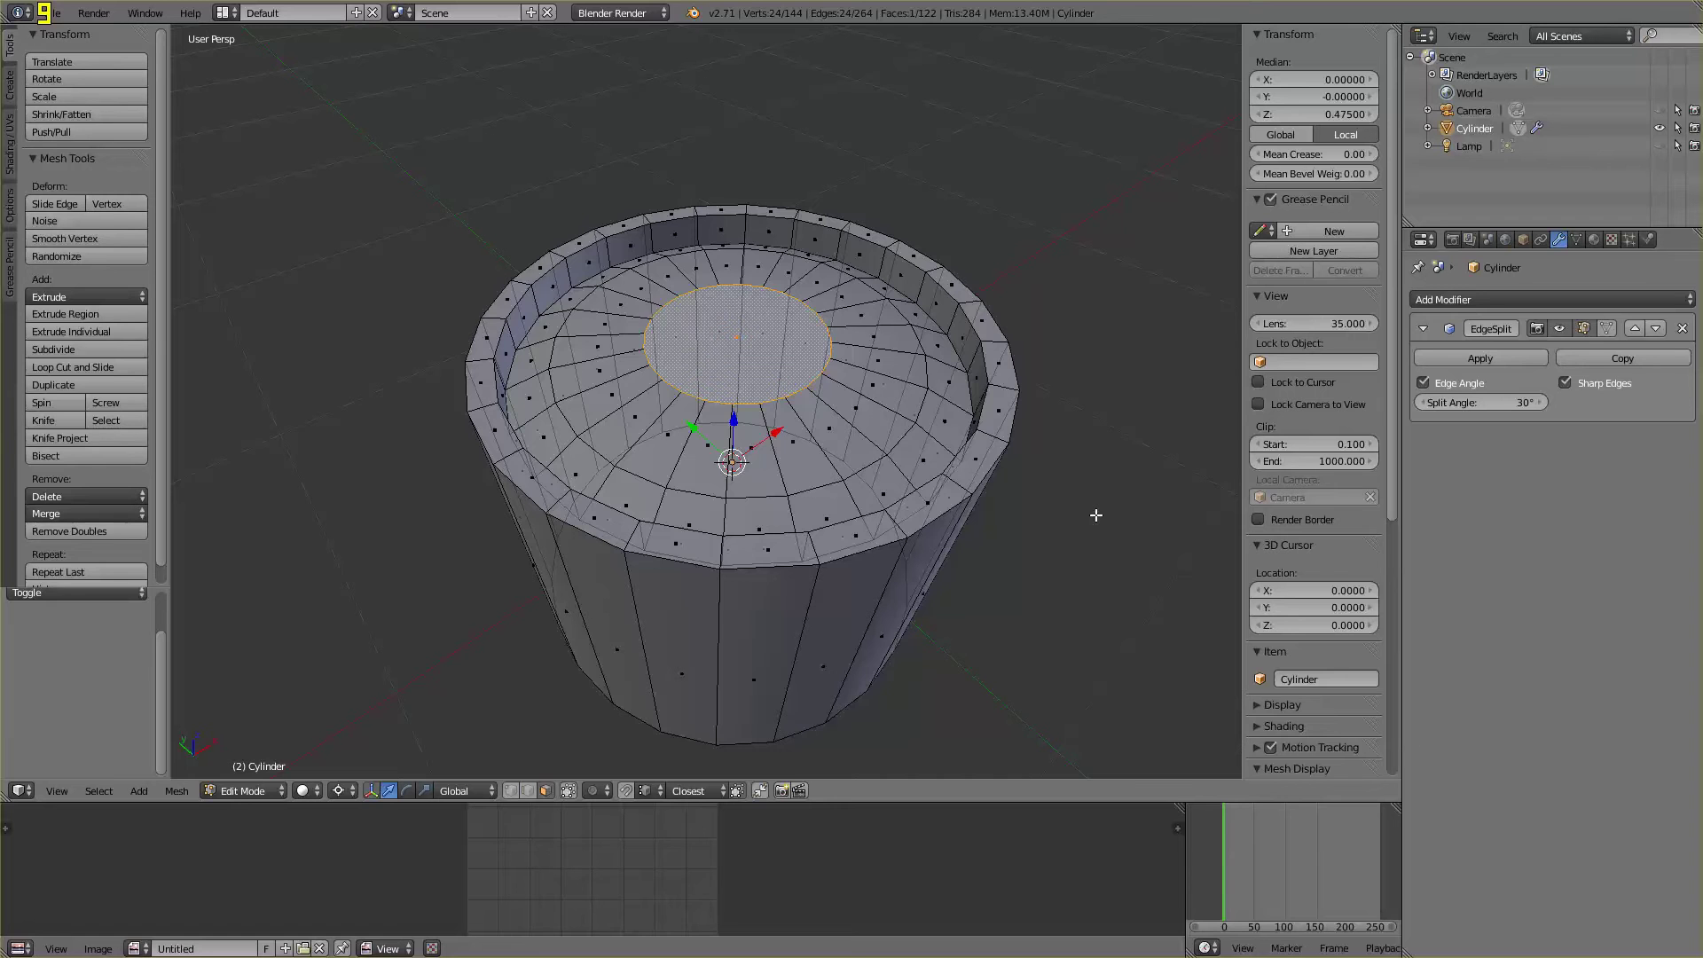
key(ctrl+KP_Add)
key(ctrl+KP_Add)
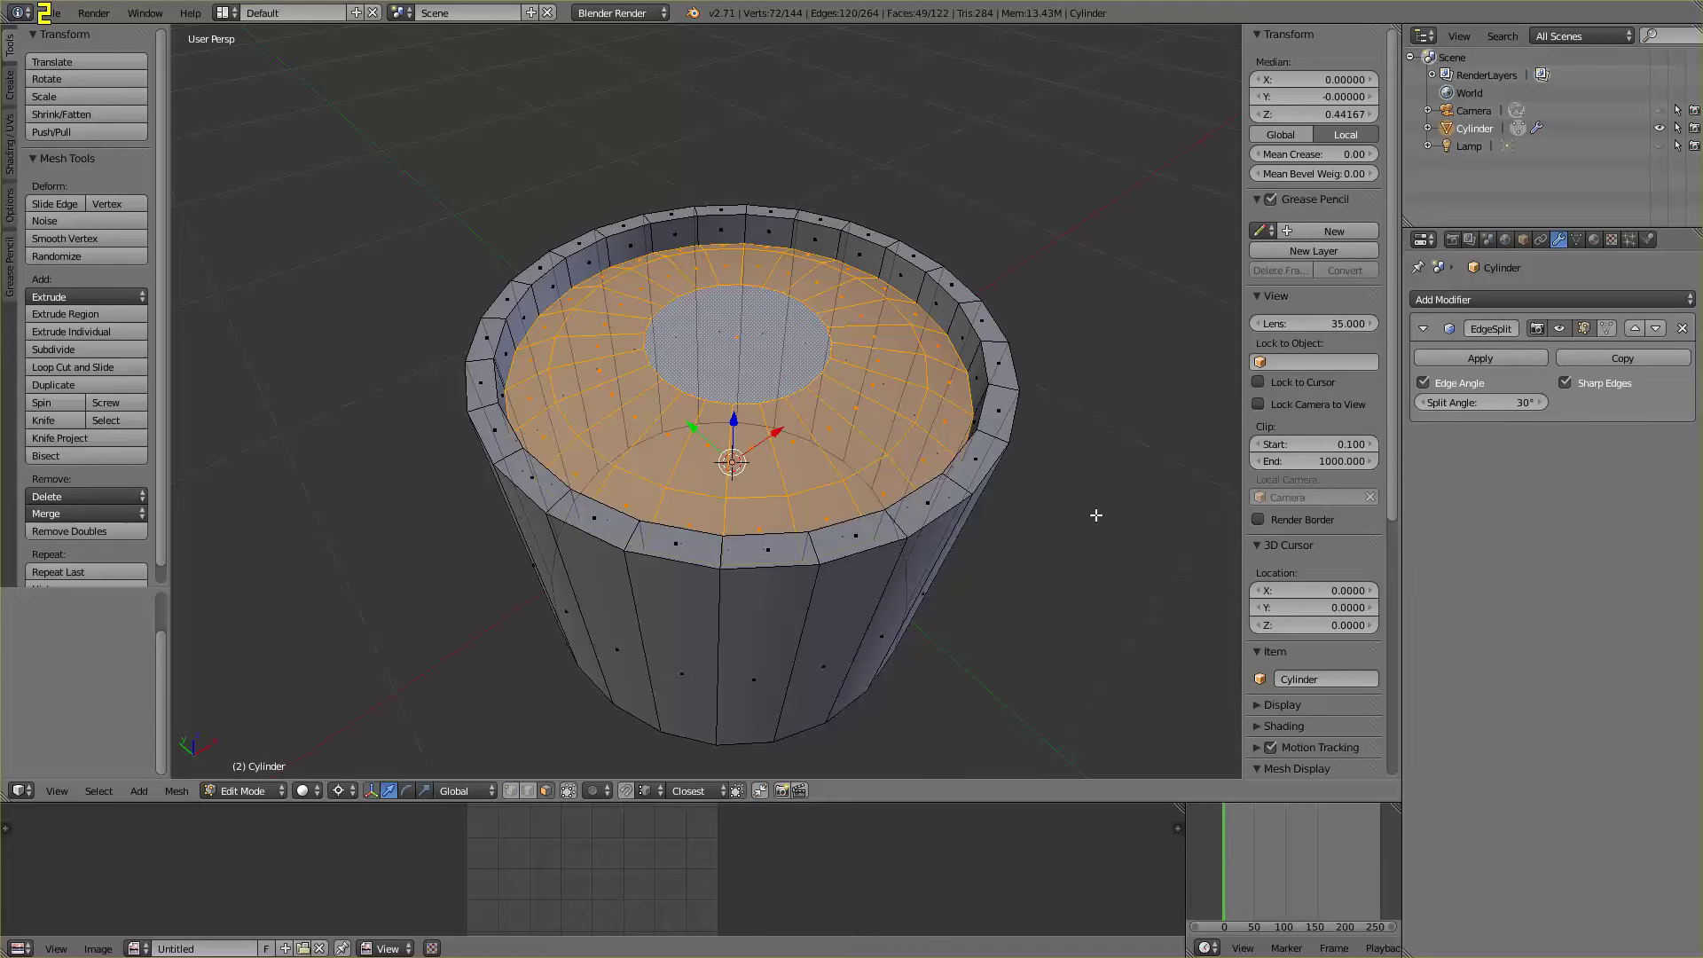
middle_drag(1069, 475, 1078, 485)
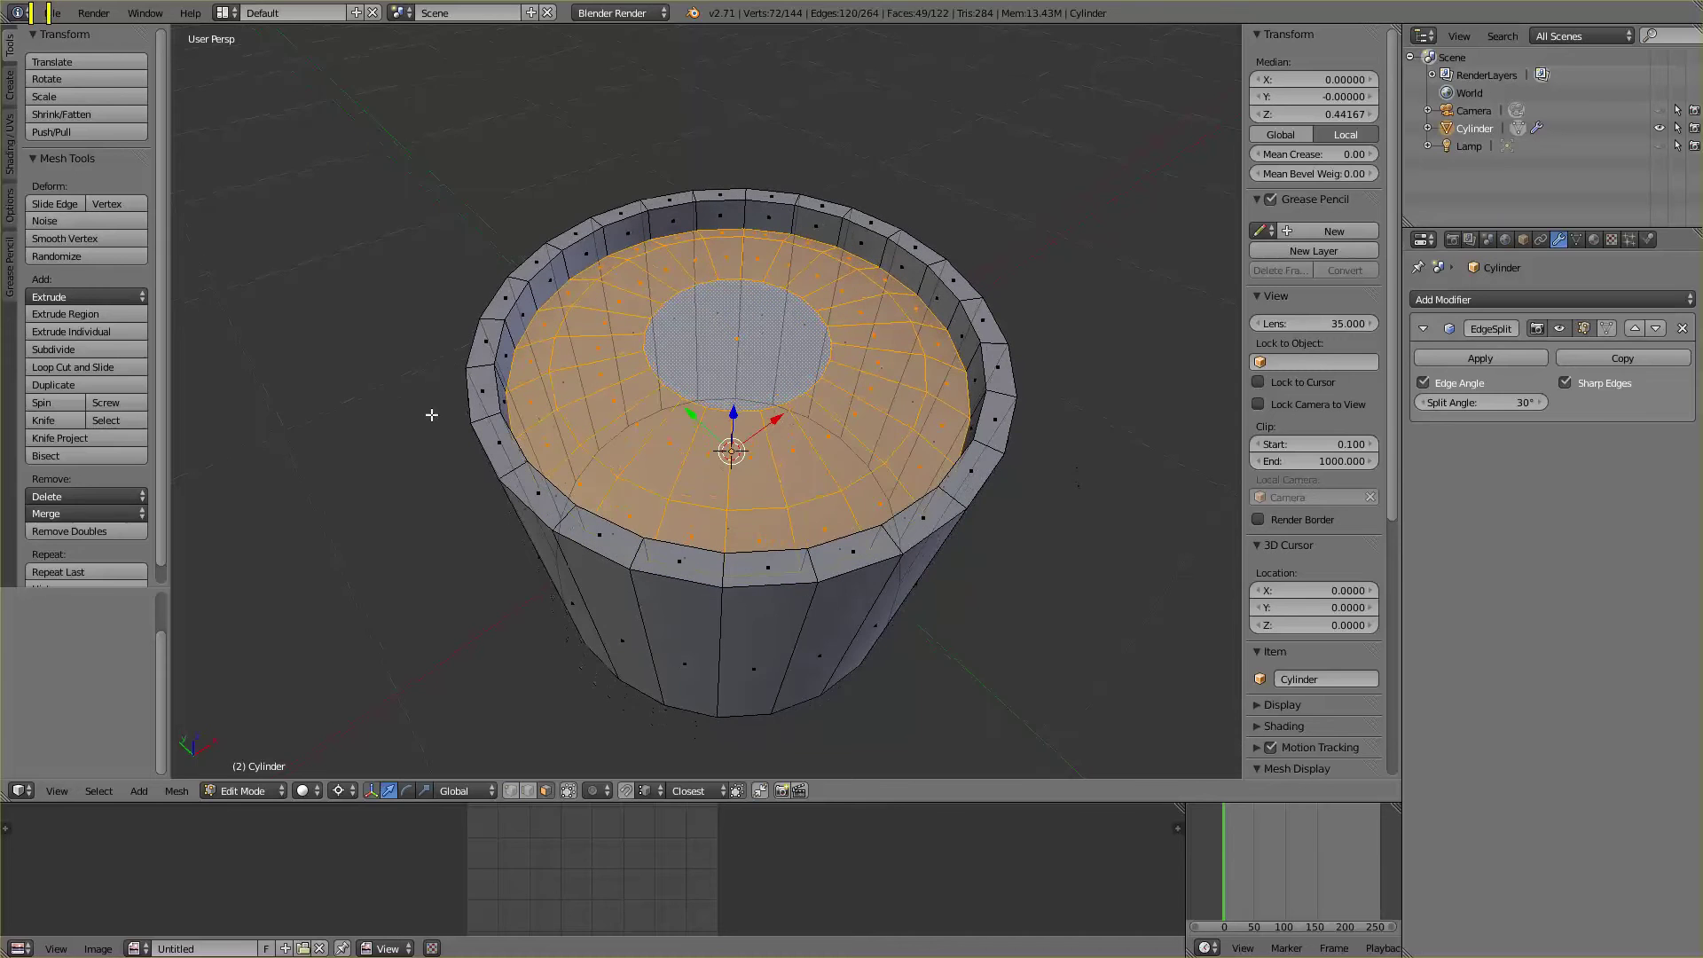
Unwrap the selected domed top faces and enlarge the UV editor to show the whole layout
click(10, 142)
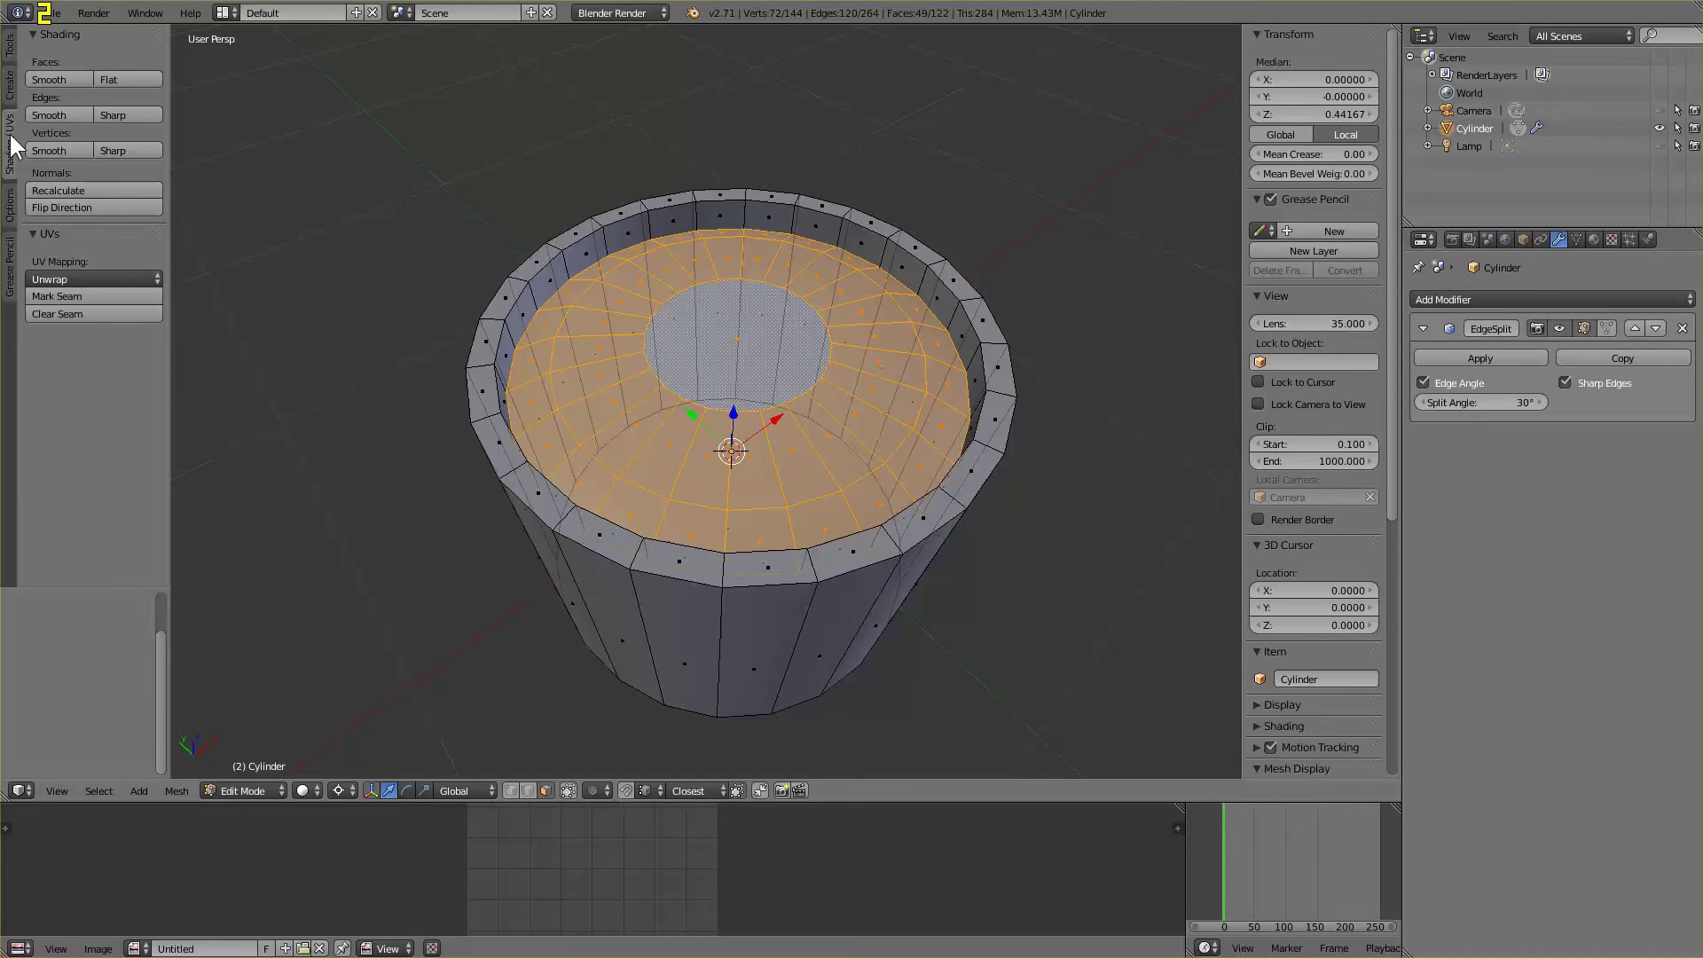
click(104, 280)
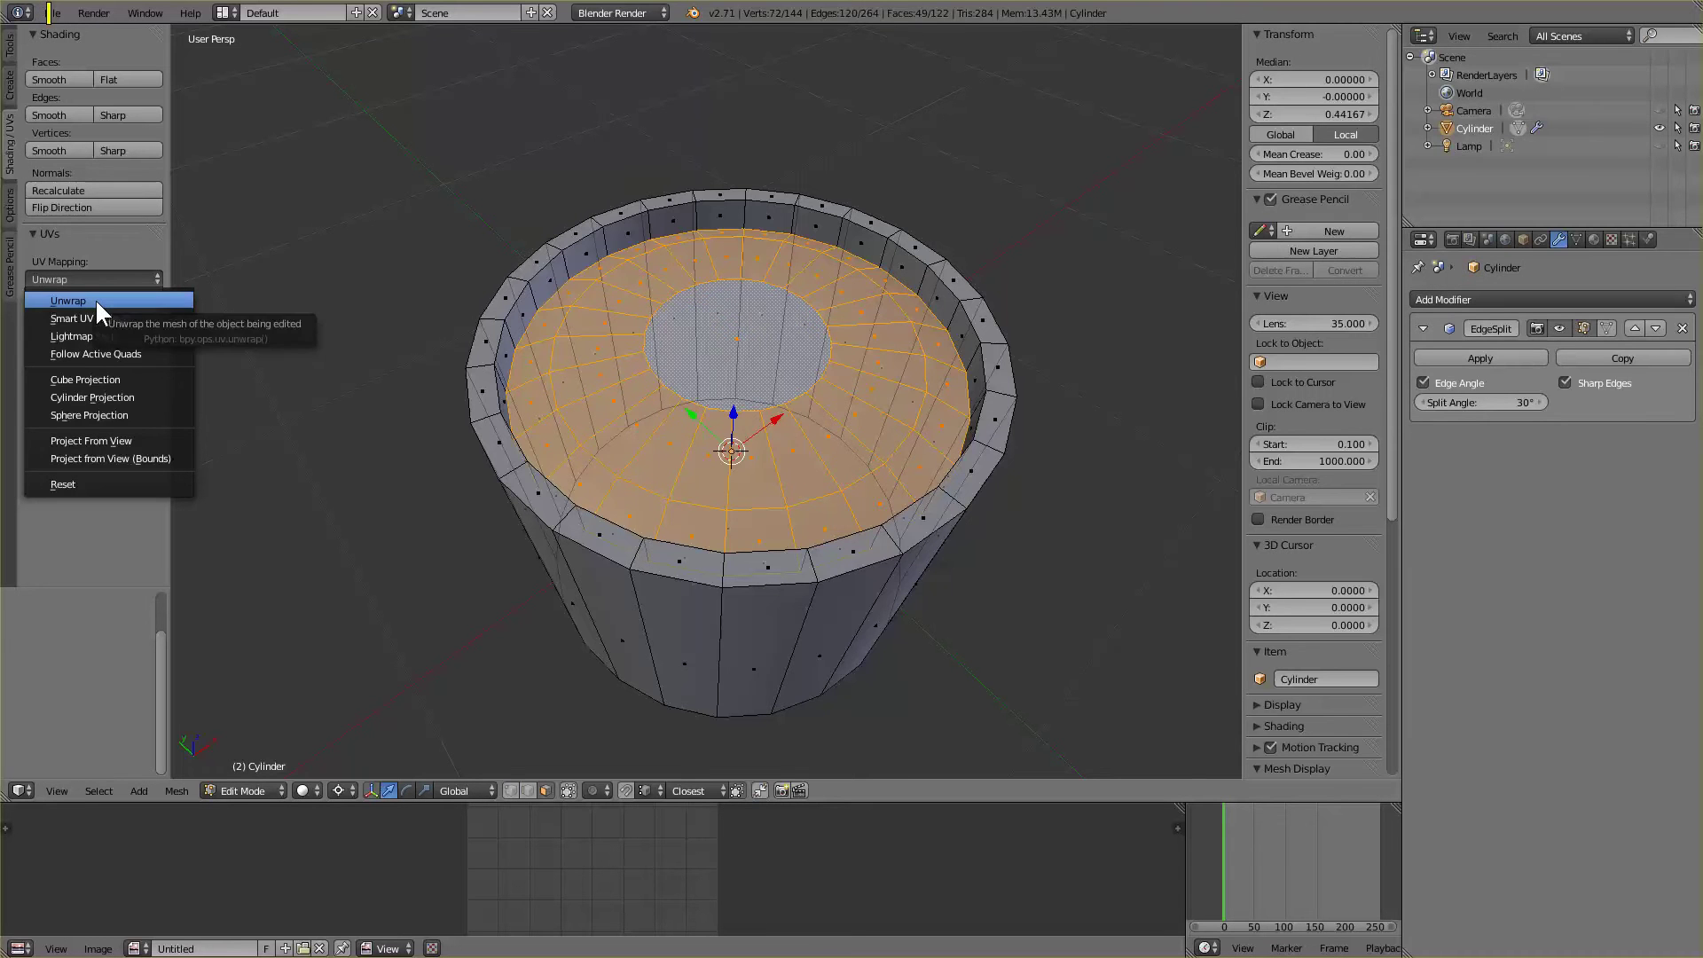
click(115, 300)
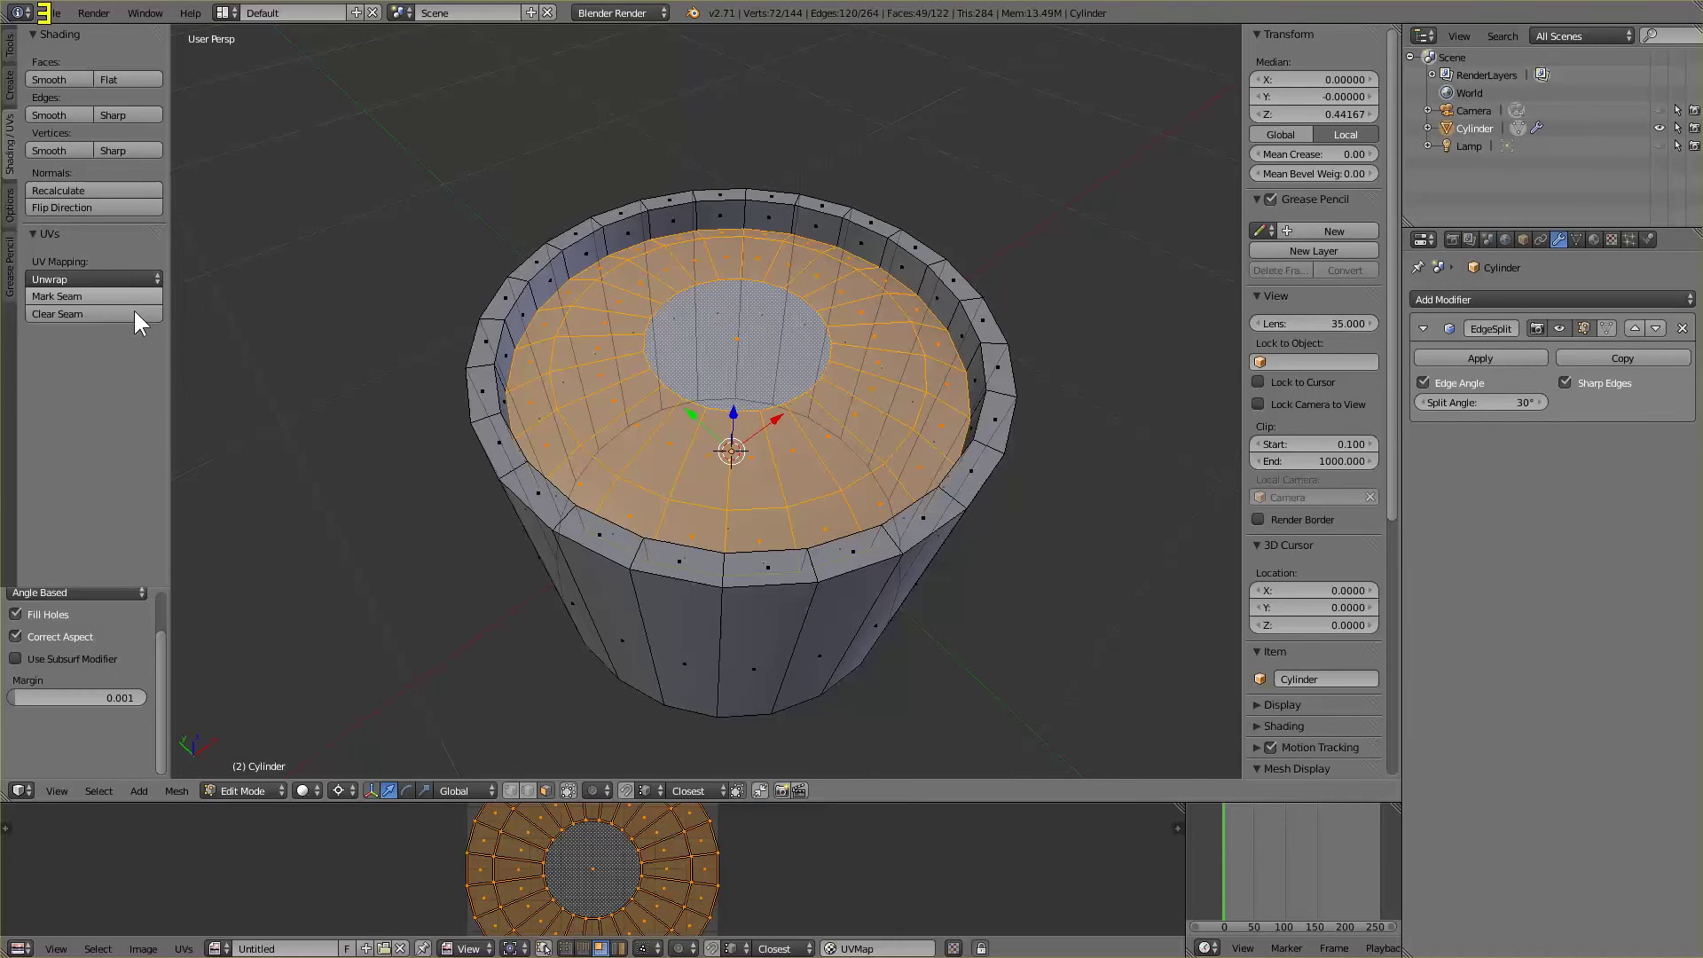
drag(836, 803, 823, 575)
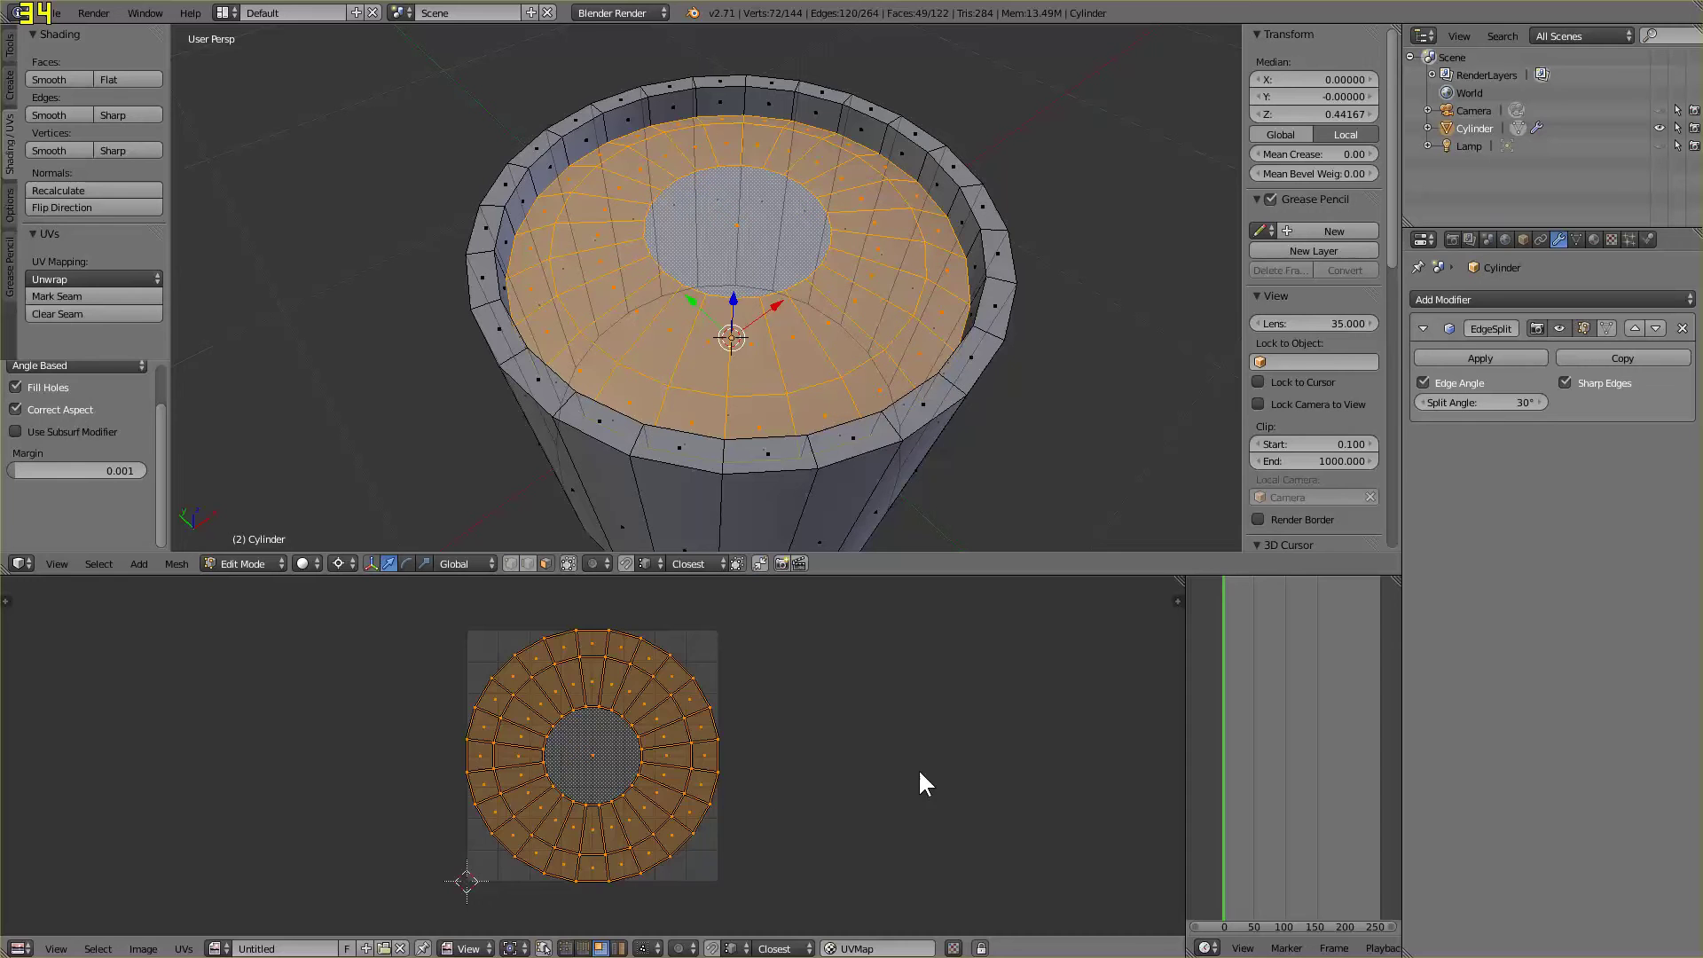
Scale the circular UV island to about 0.47 and move it about 0.86 in negative X, outside the image area
key(s)
click(743, 776)
key(g)
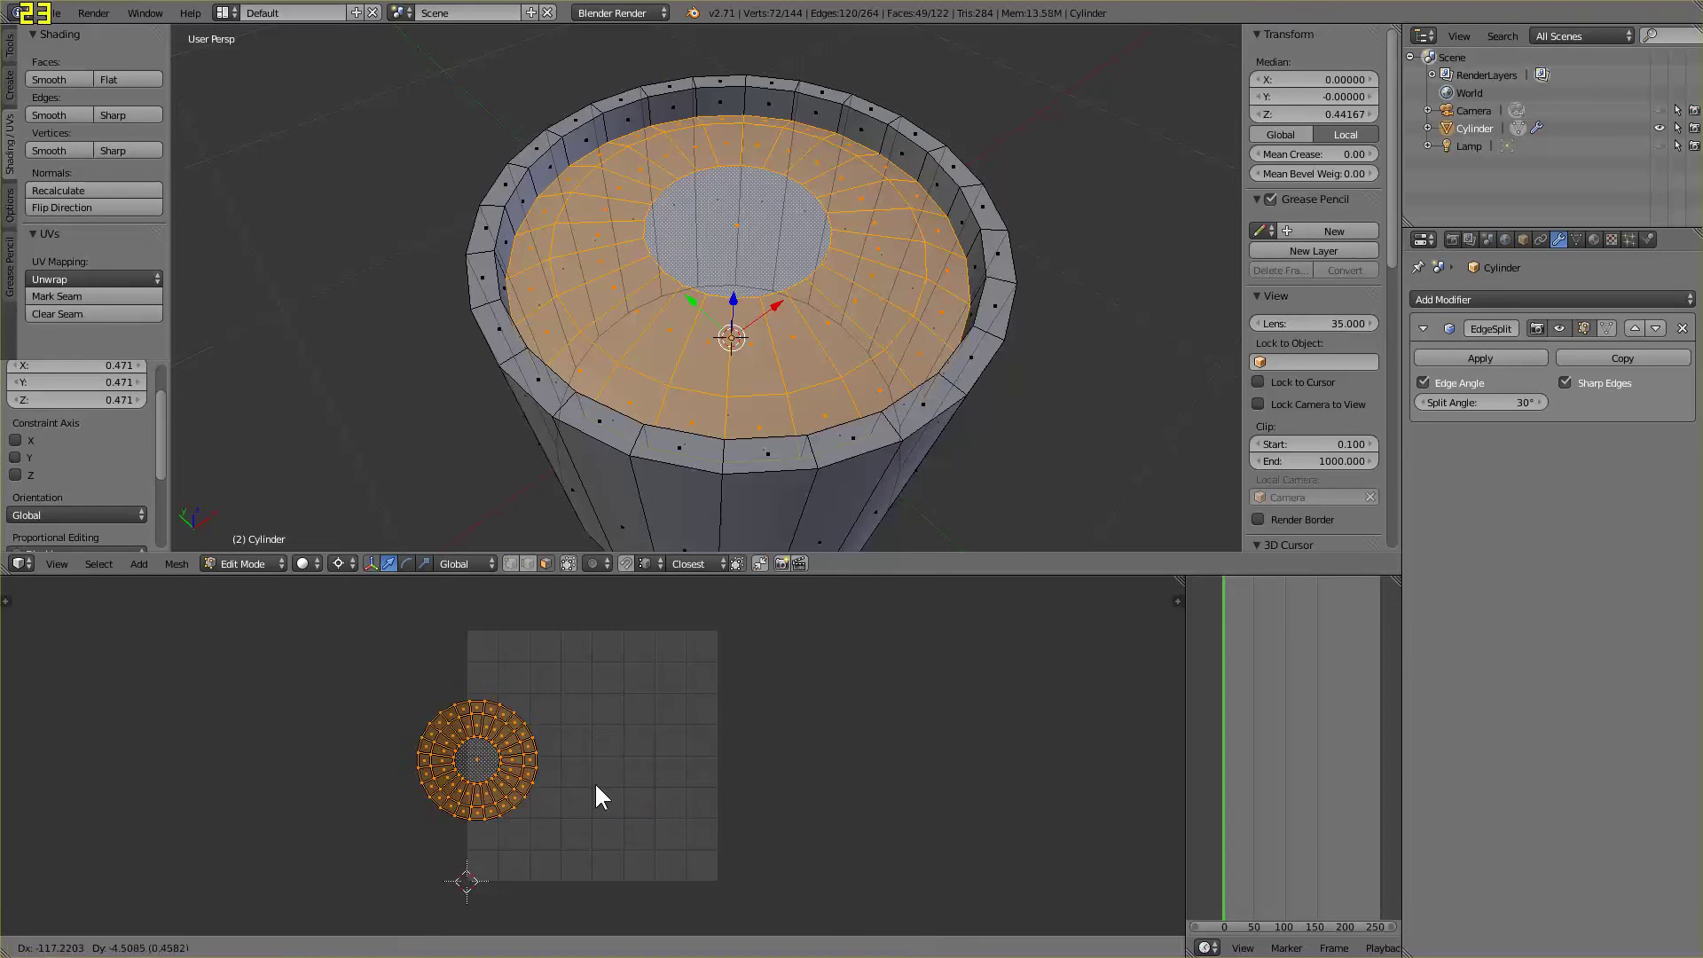
click(527, 779)
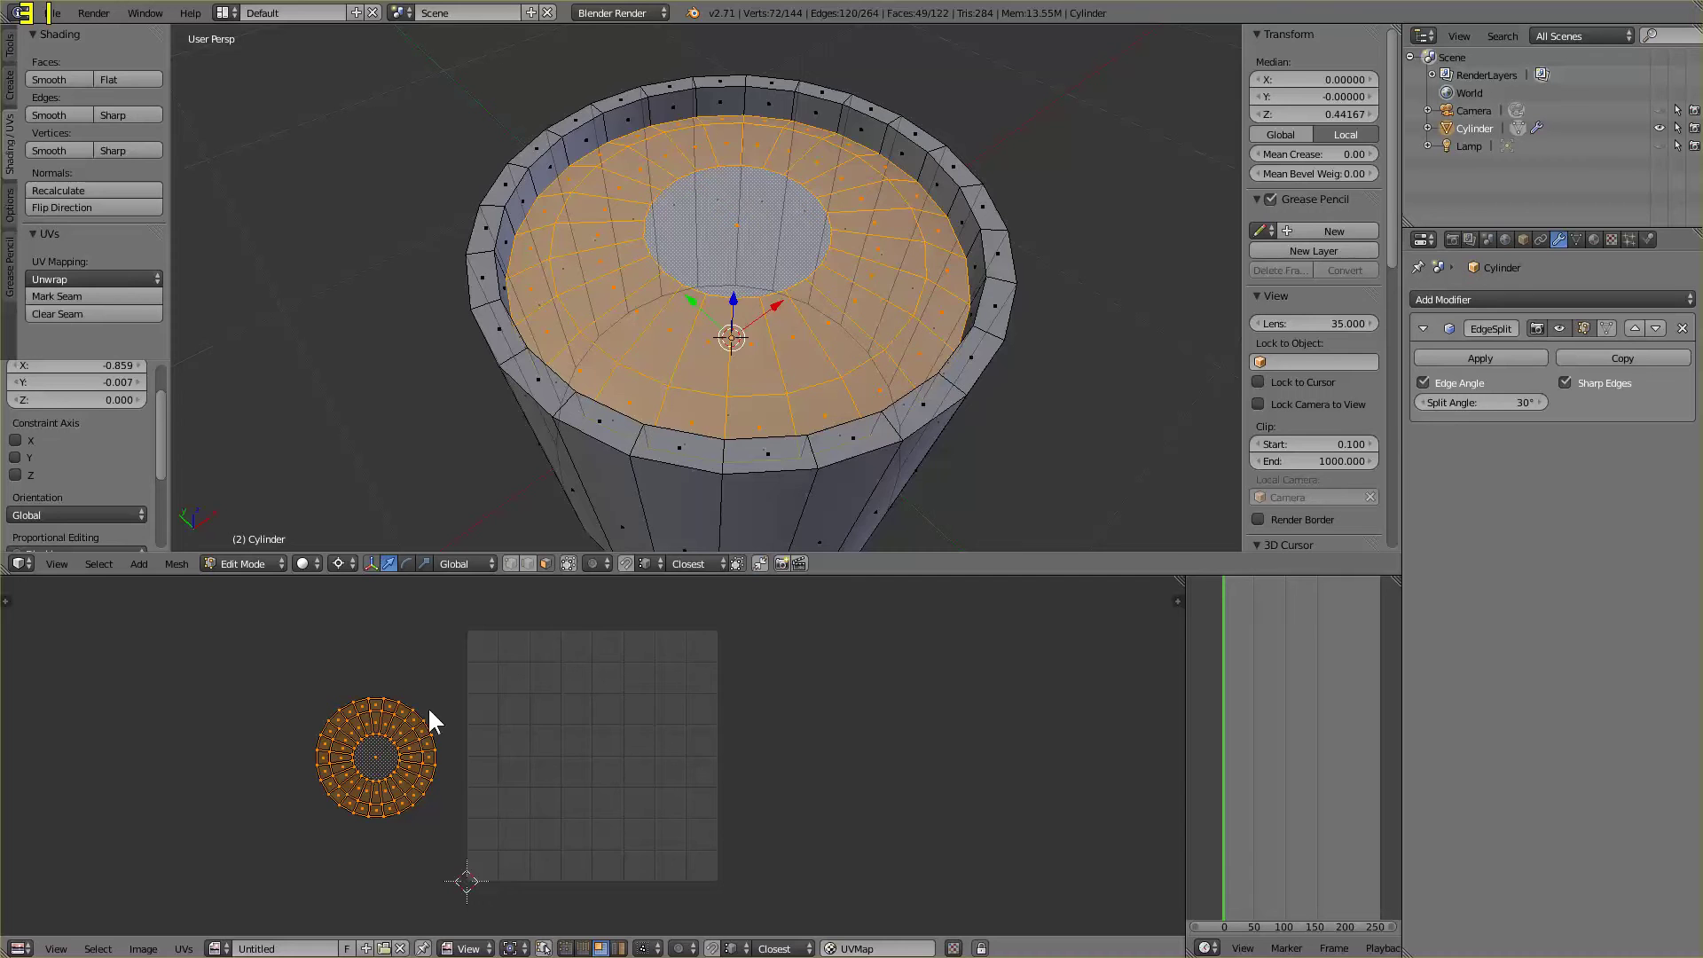
Start opening an image in the UV editor and browse to the KSP-Assets\FuelTanksPlusDev\size2 folder
click(143, 949)
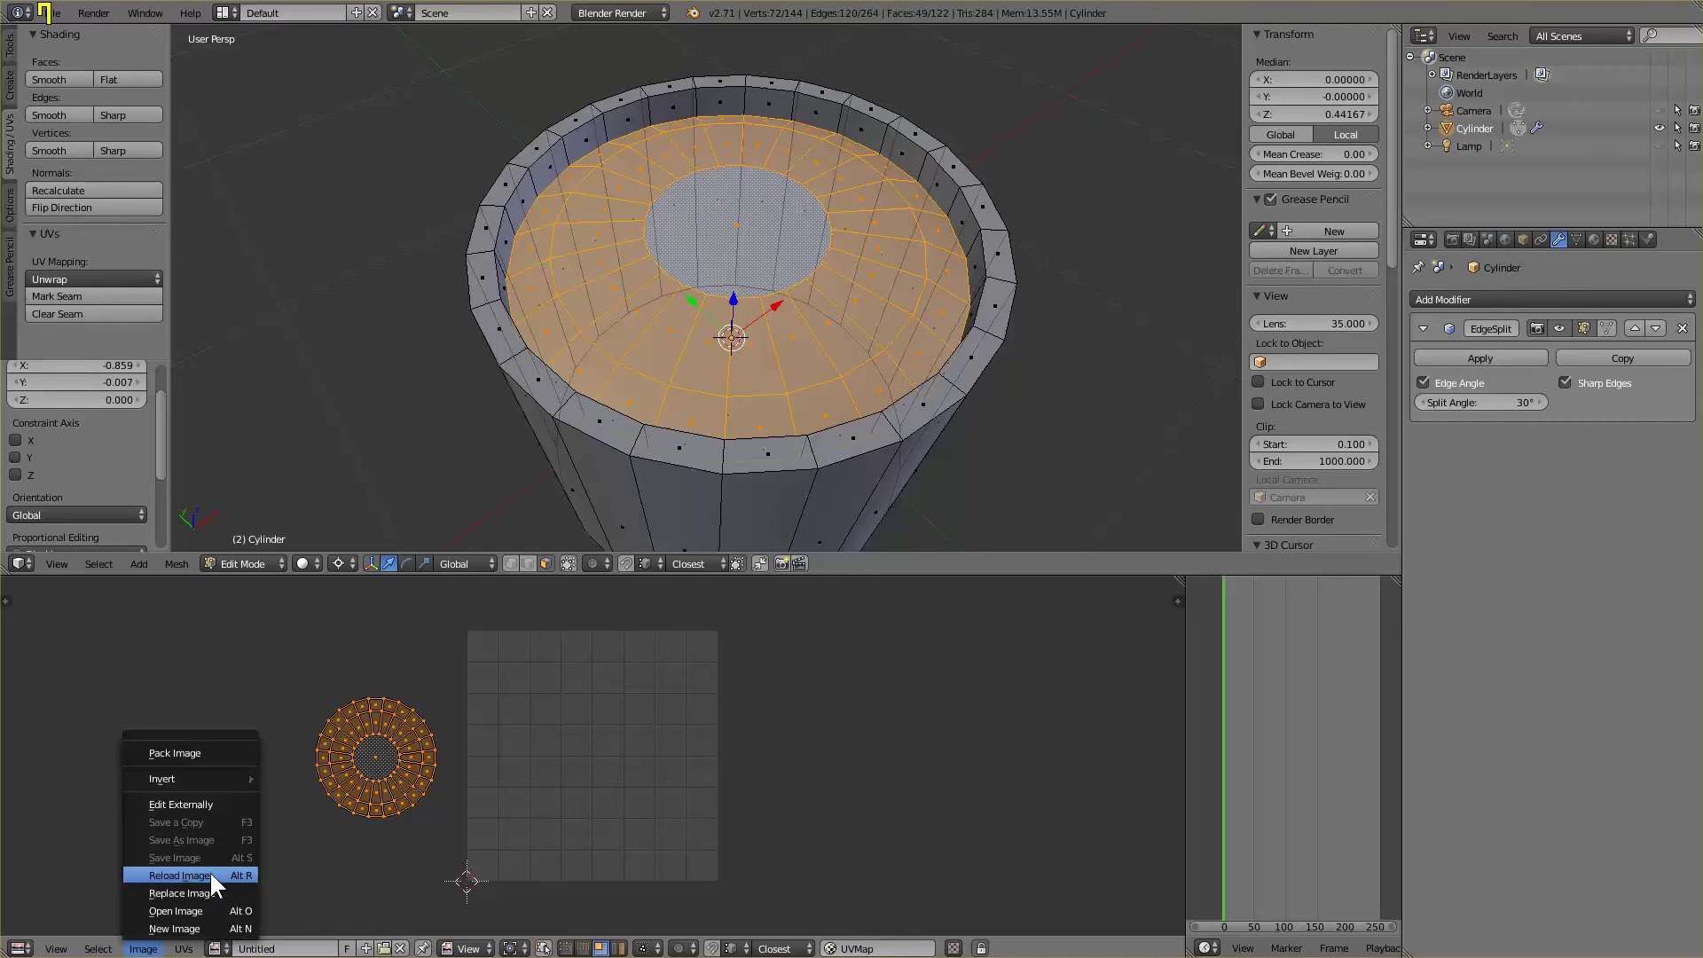
click(211, 907)
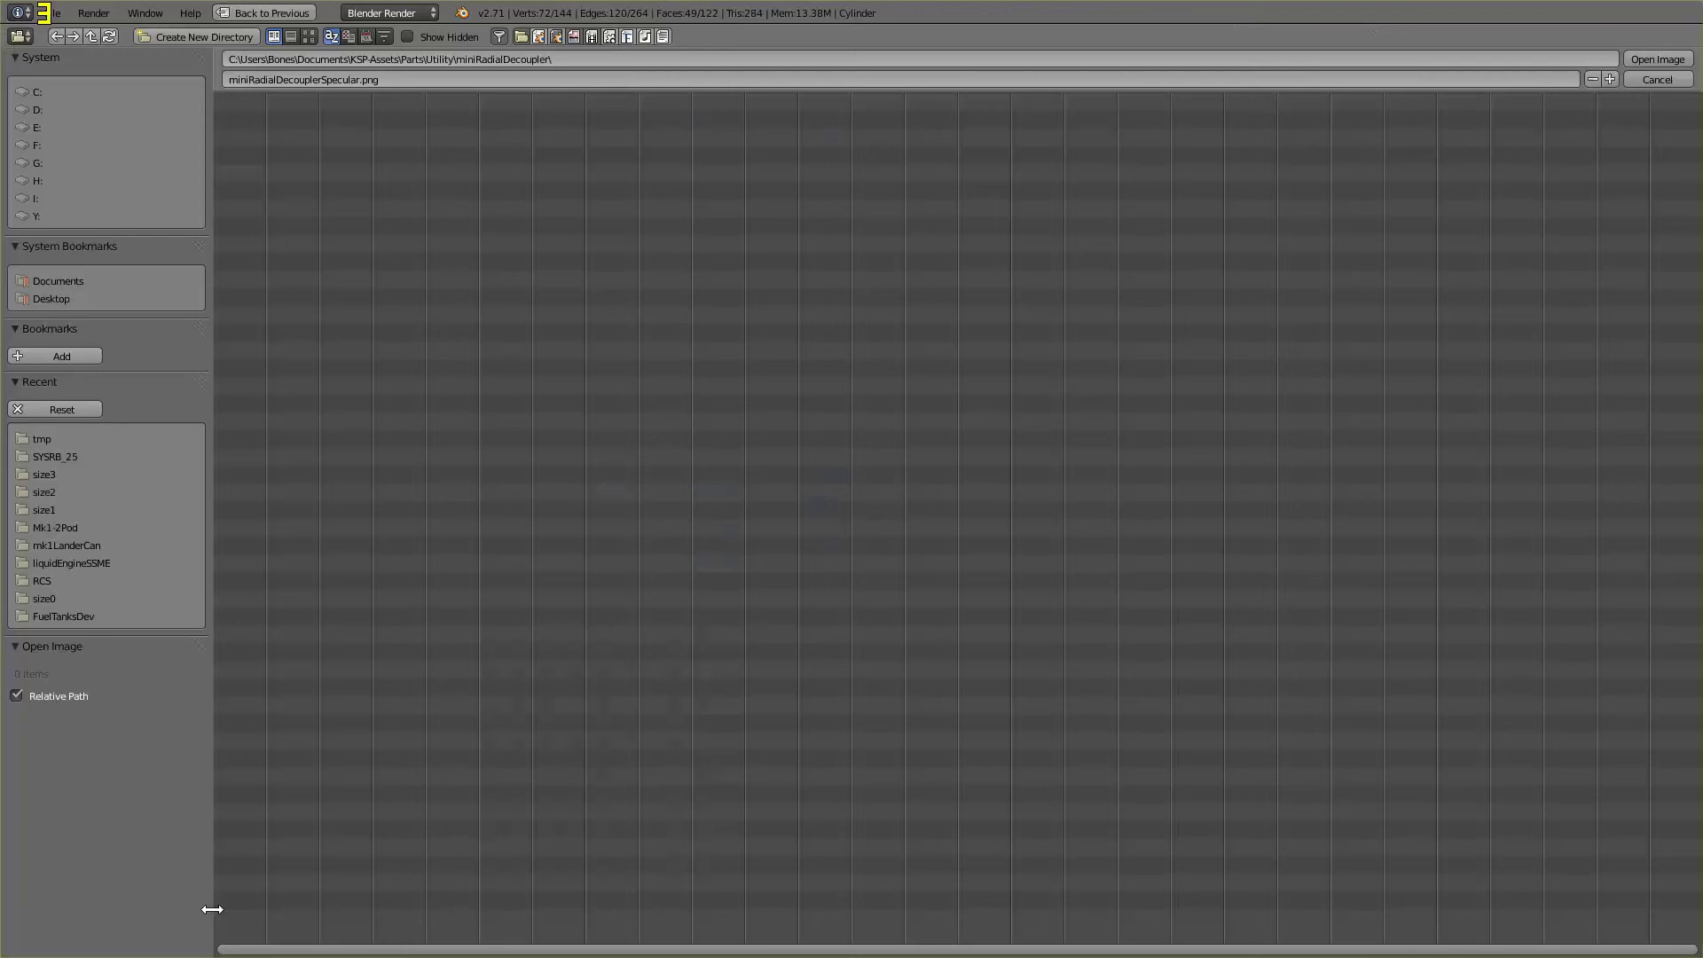
click(540, 58)
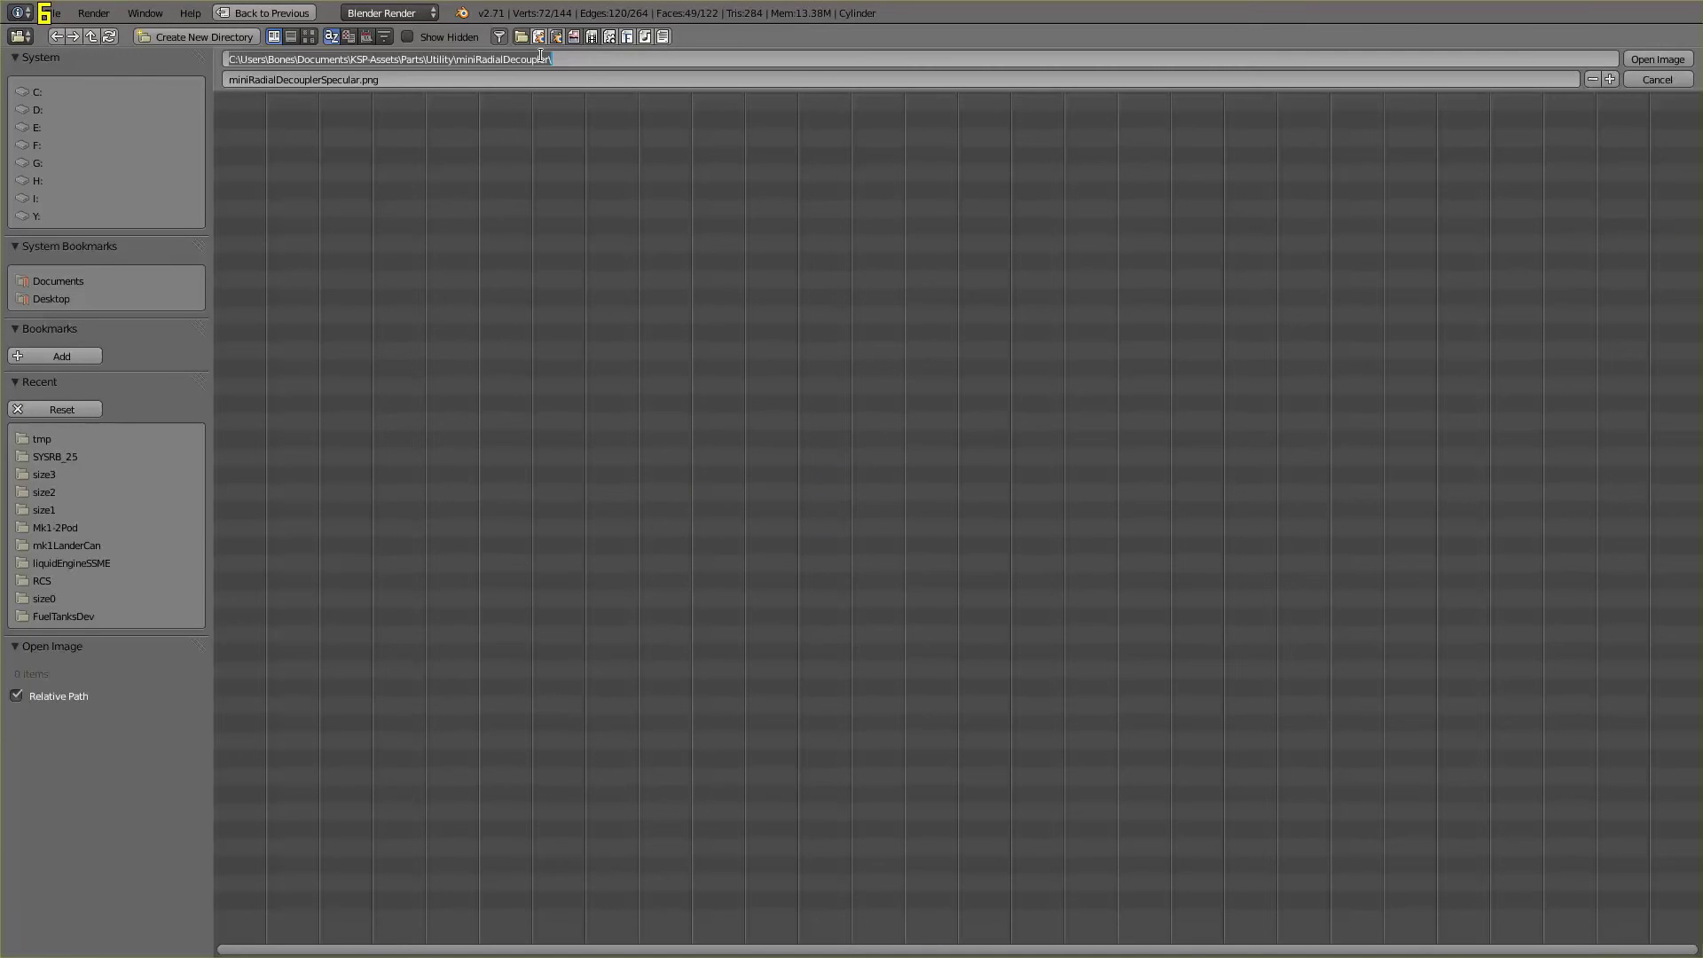
text(C:\Users\Bones\Documents\KSP-Assets\FuelTanksPlusDev\size2)
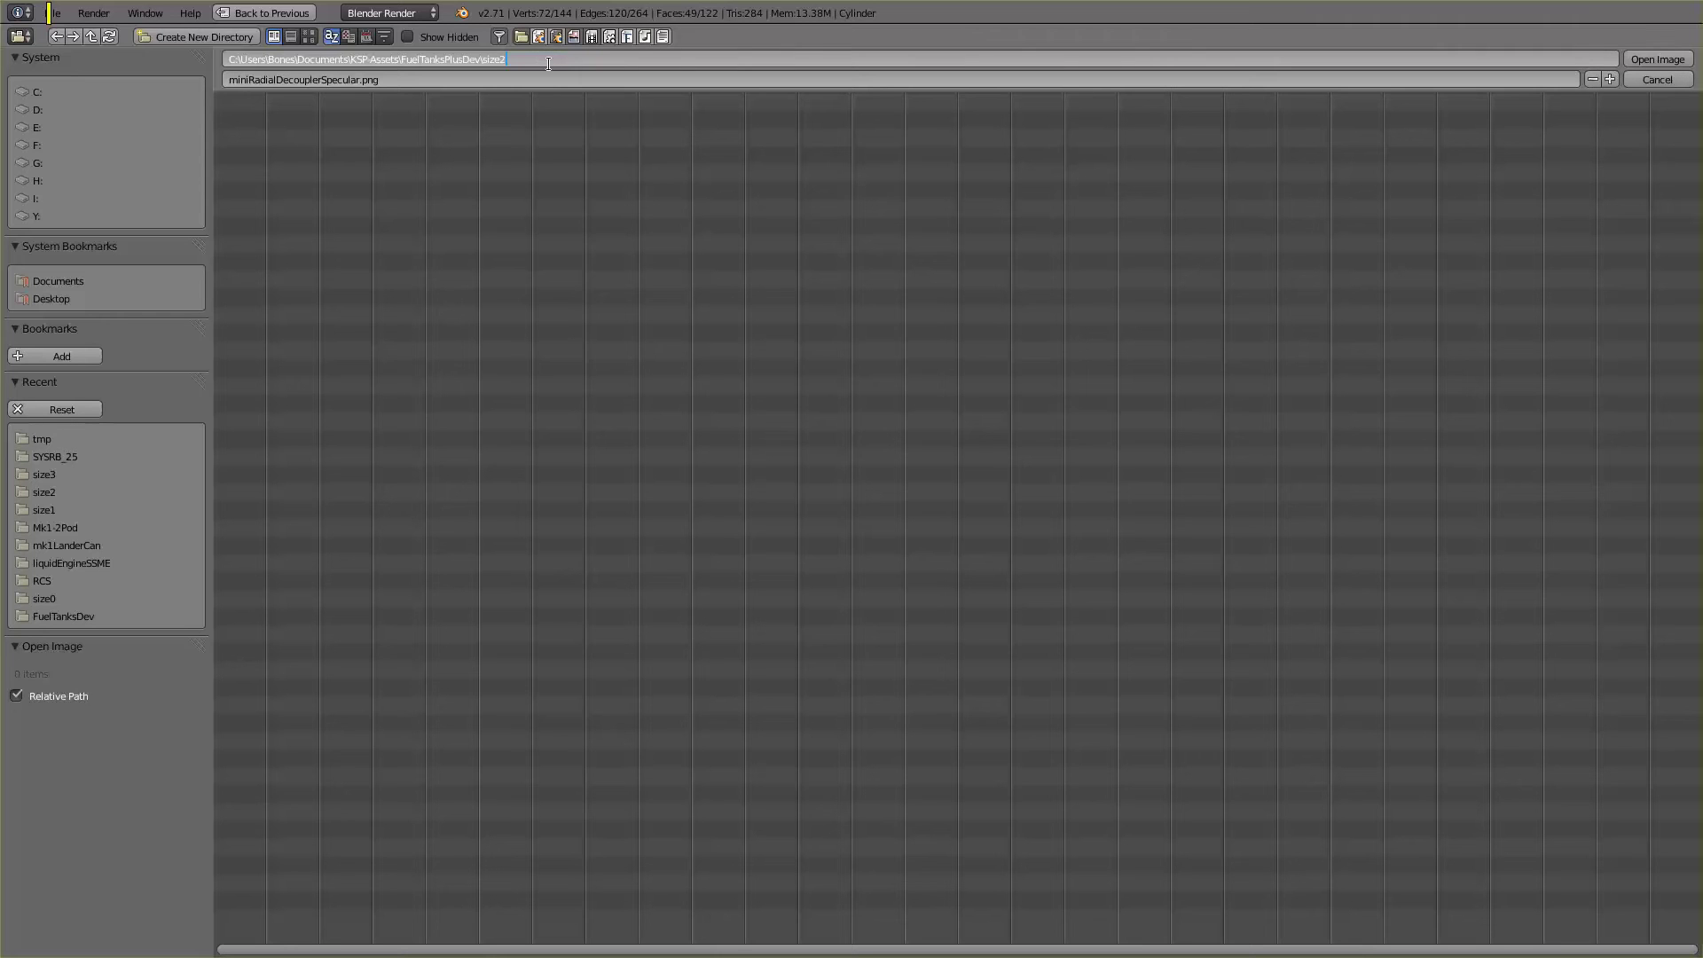
key(Return)
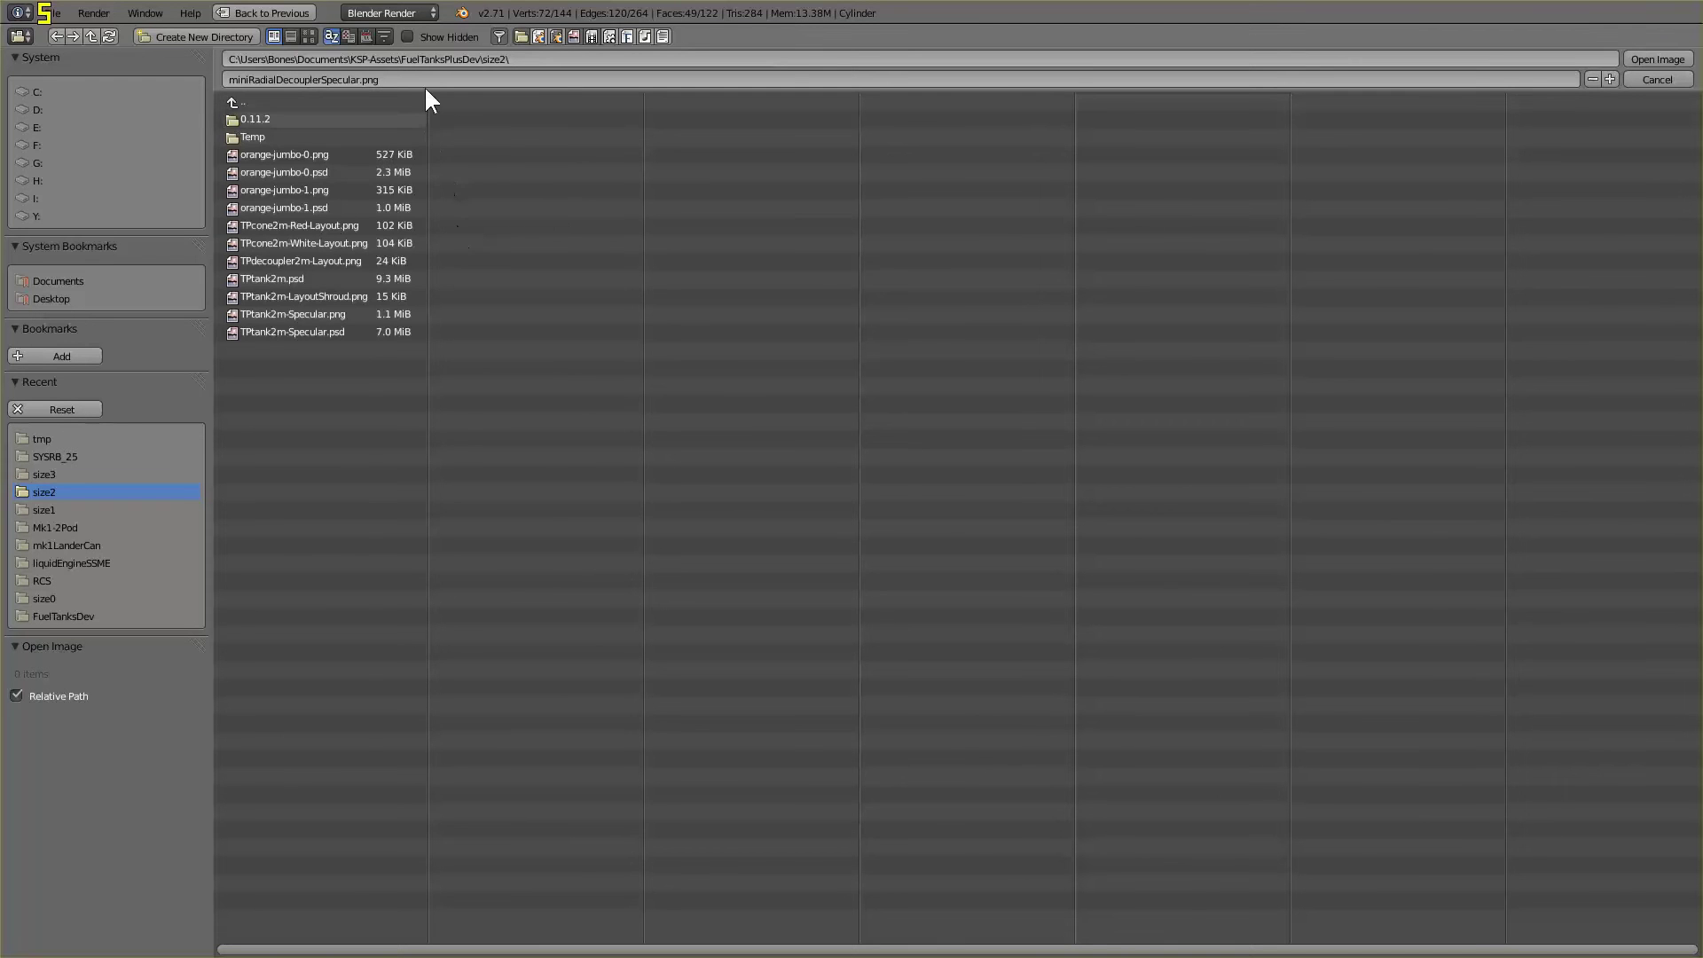
Switch to the neighbouring size1 folder and load TPtank1m.psd as the UV editor image
click(252, 99)
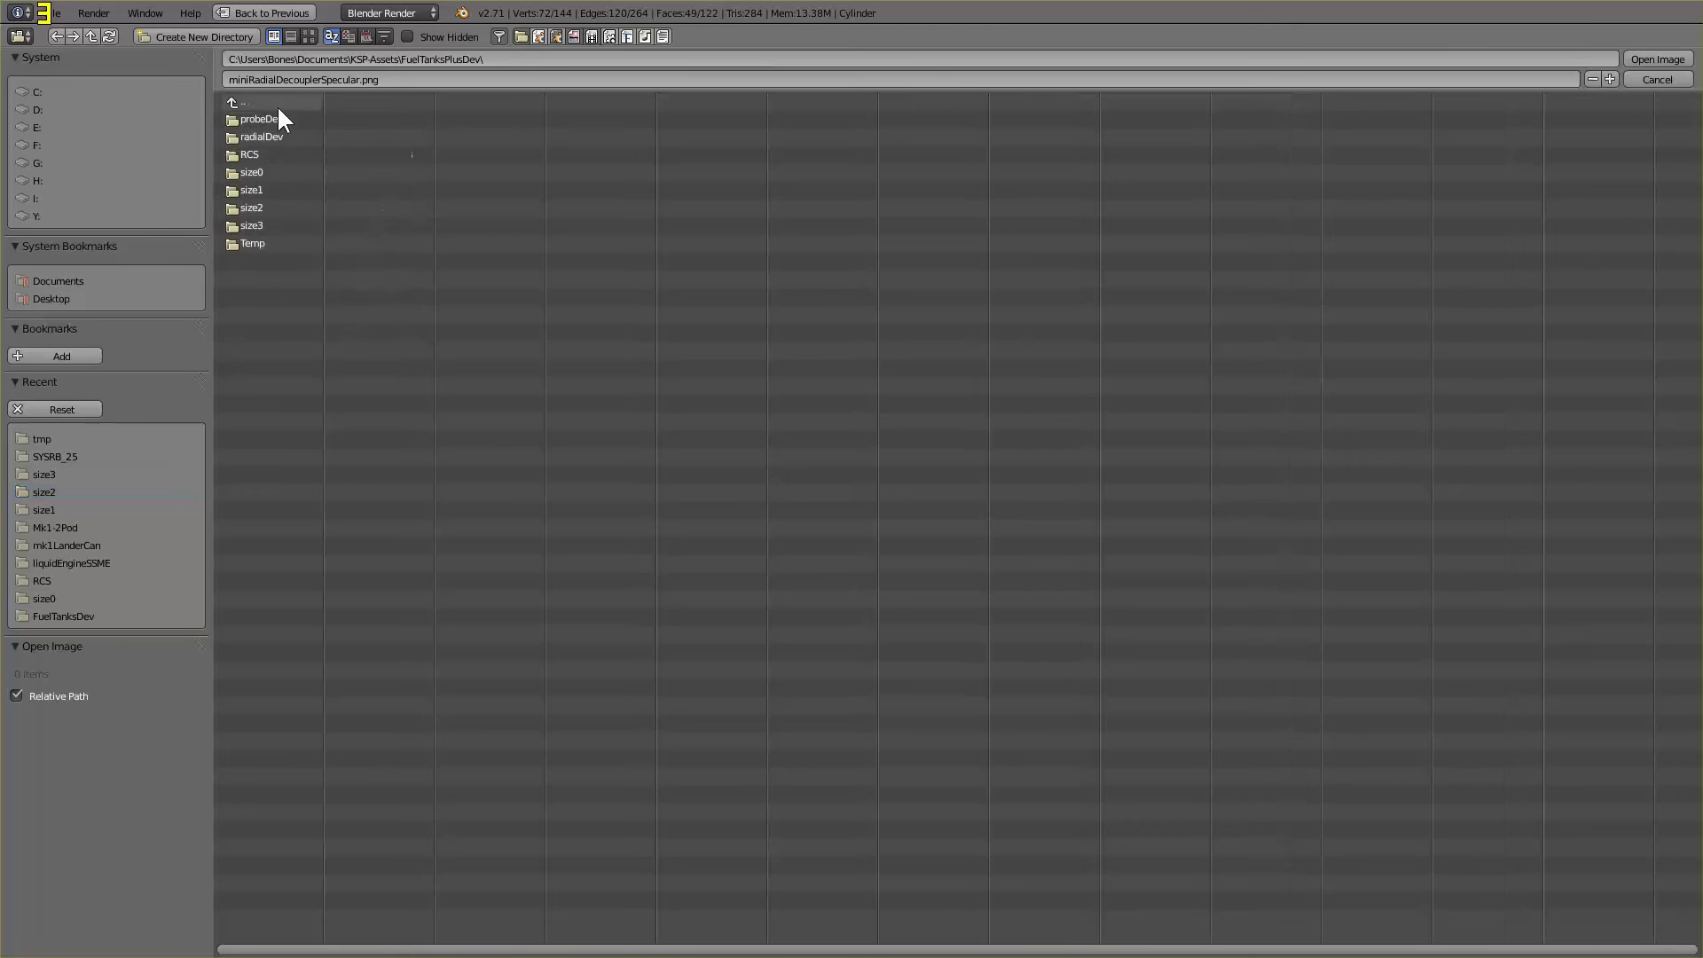
click(264, 182)
click(325, 173)
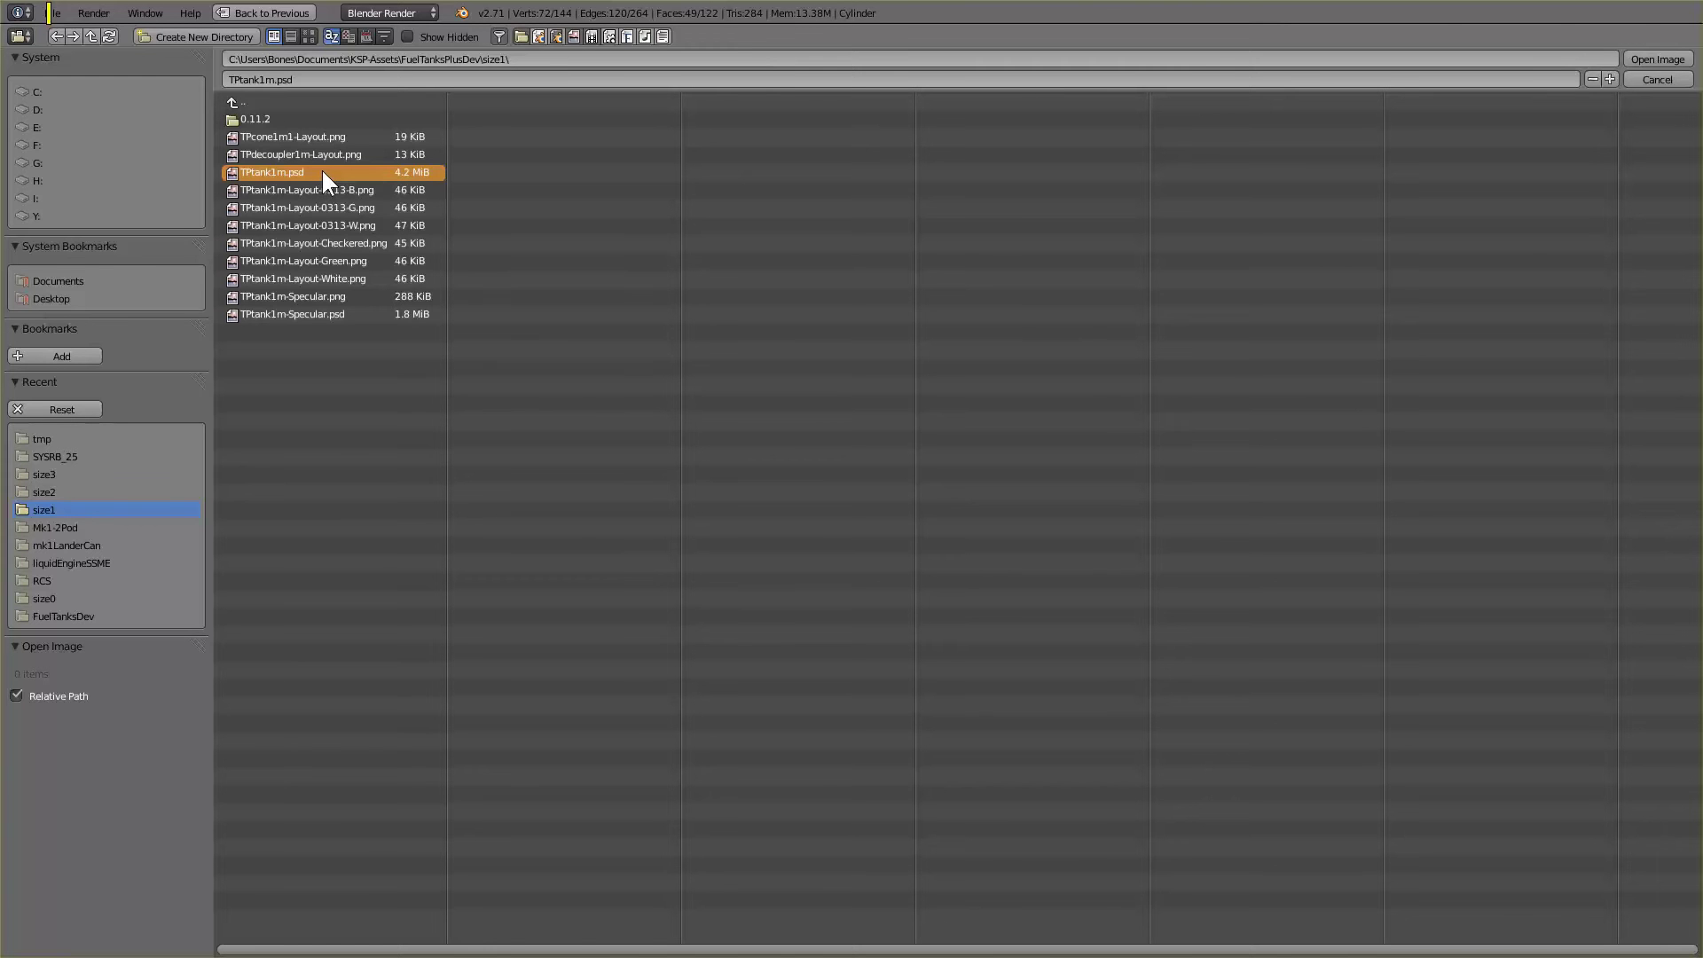
double_click(321, 173)
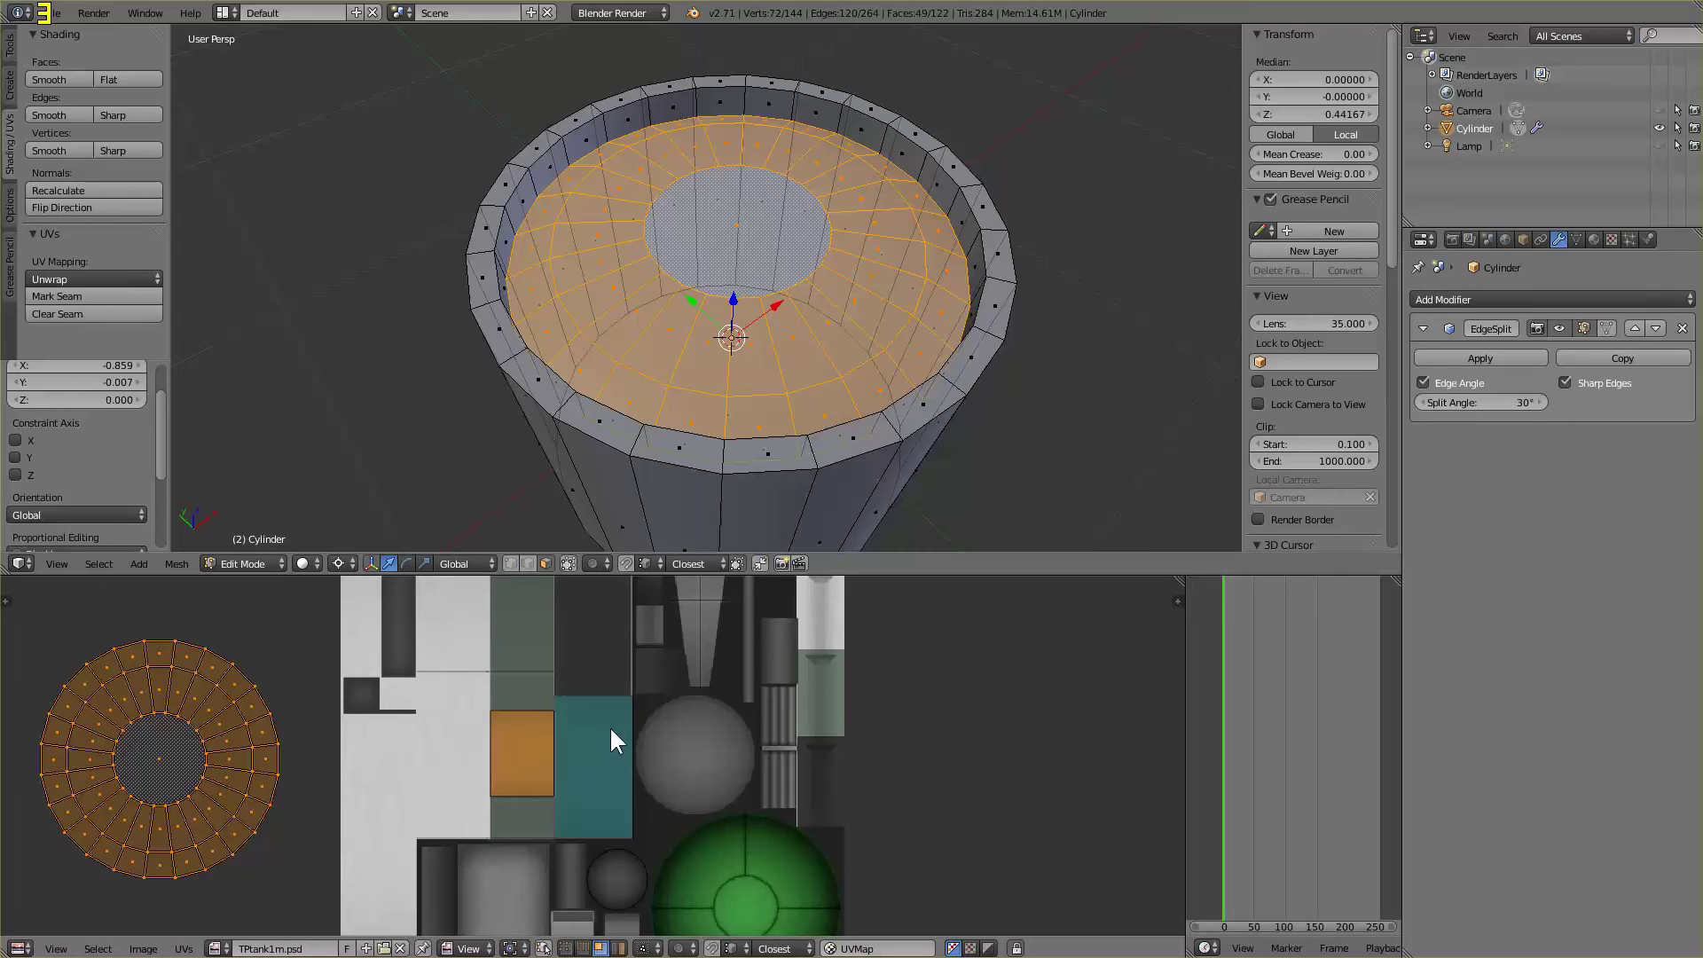
Deselect all UVs of the circular island beside the texture
scroll(609, 724, down, 3)
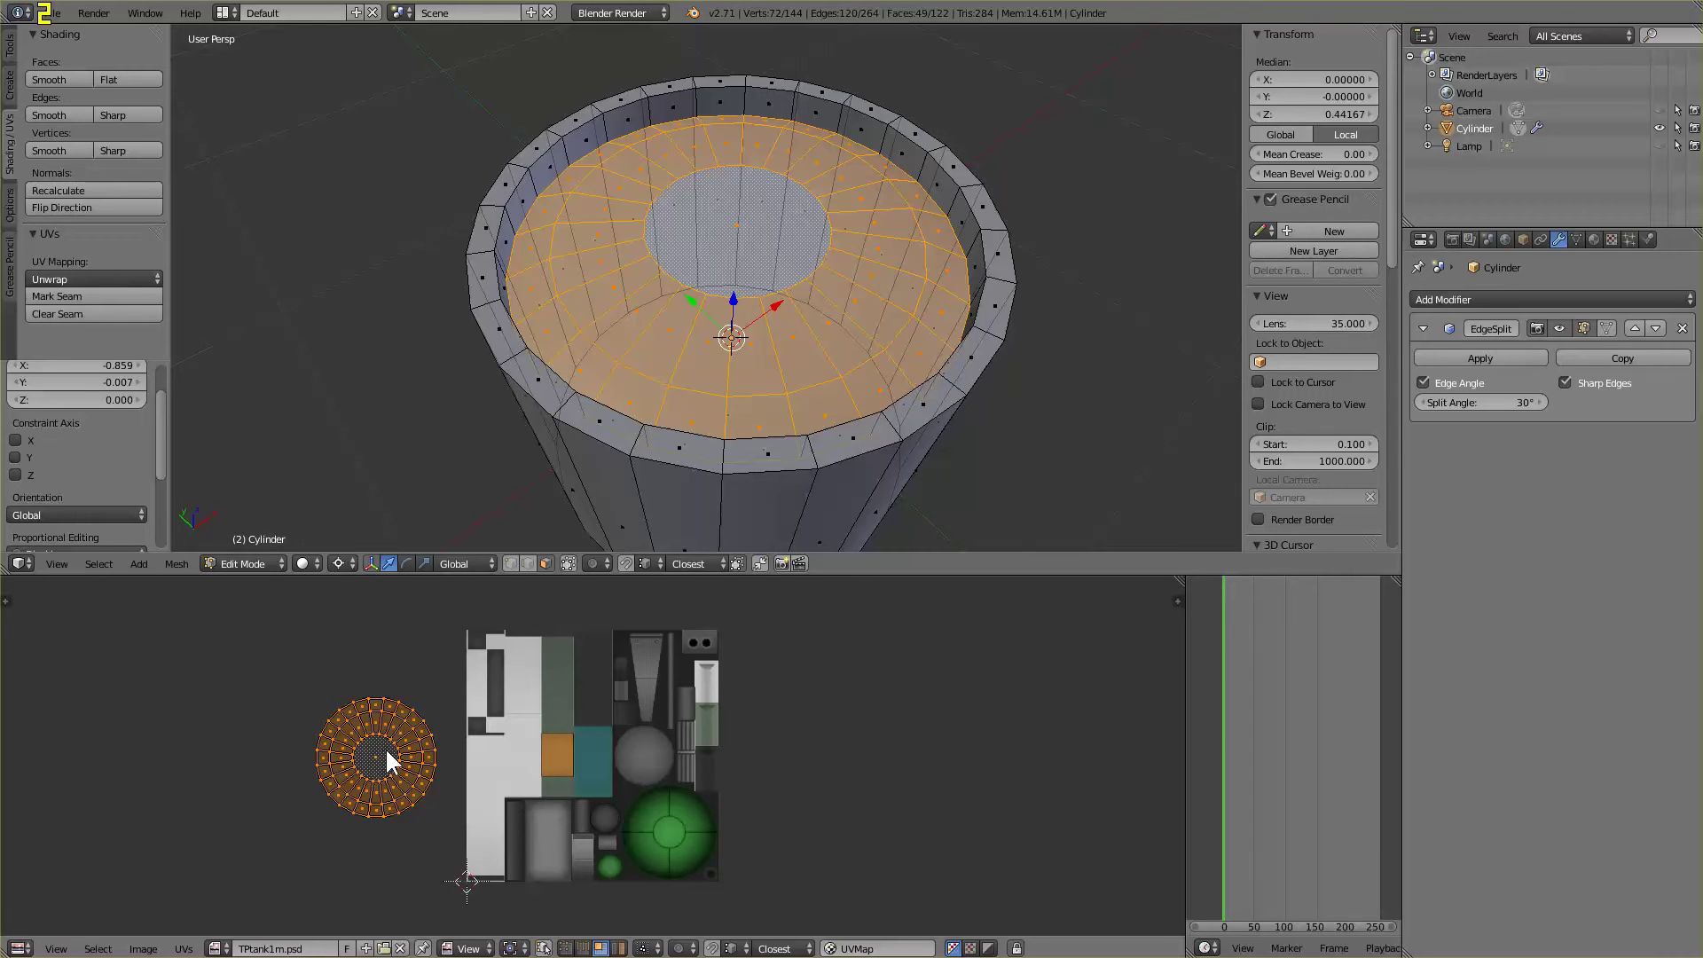
scroll(388, 749, up, 2)
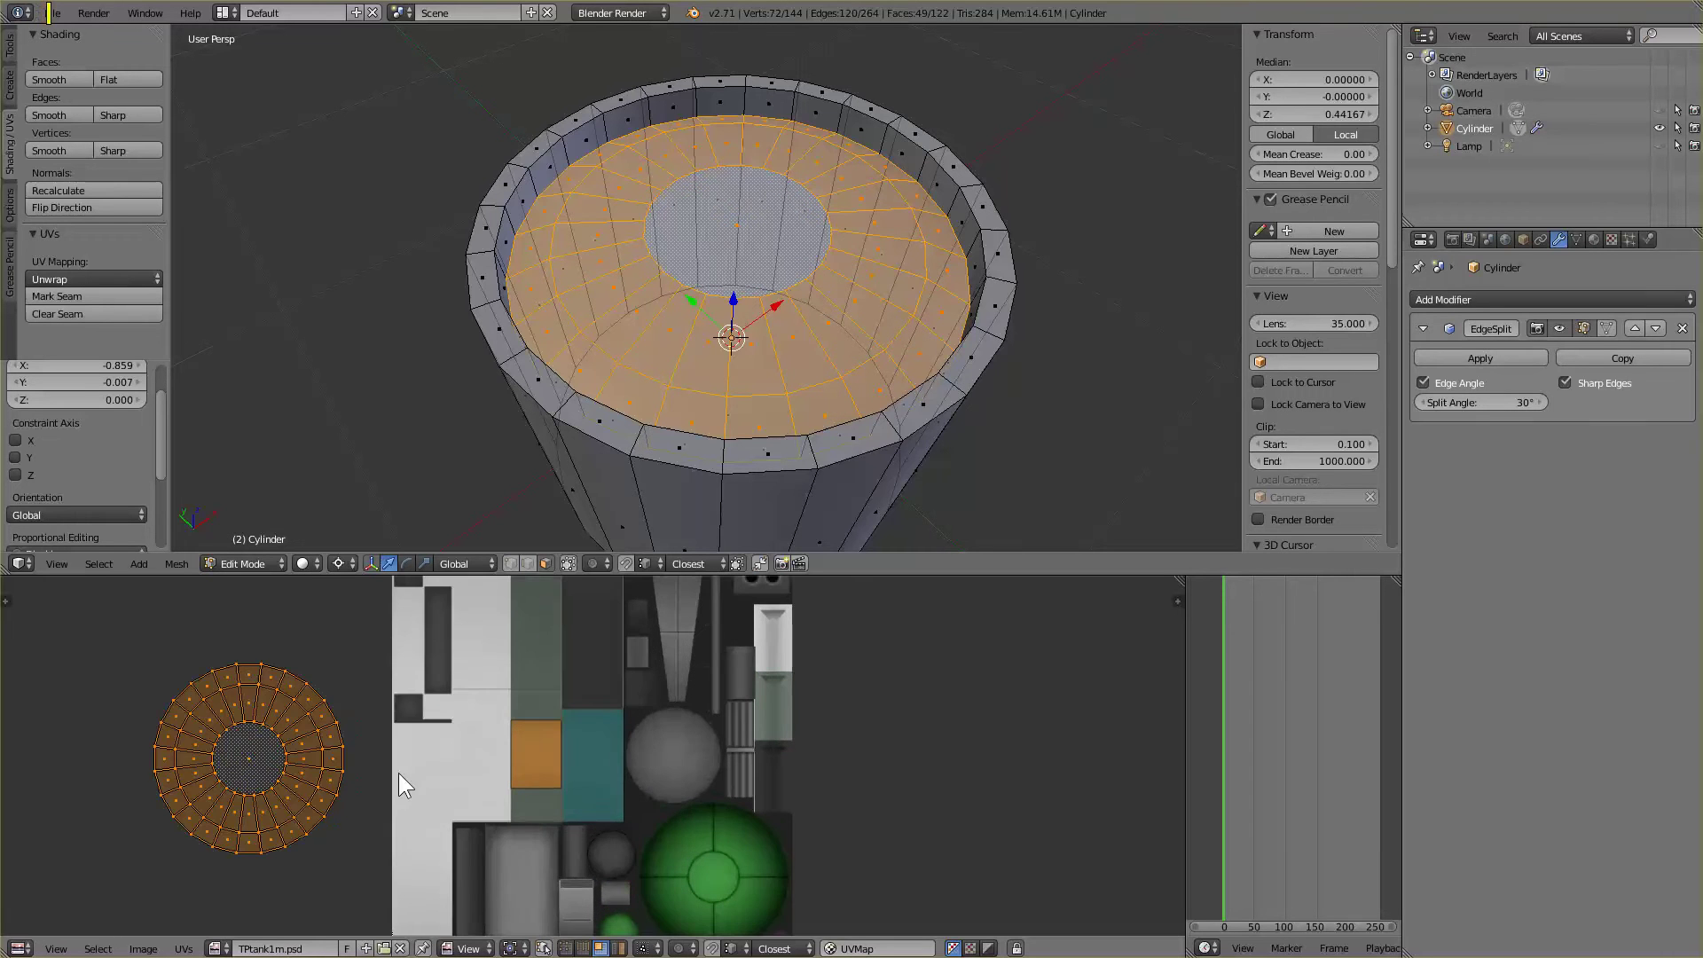
key(a)
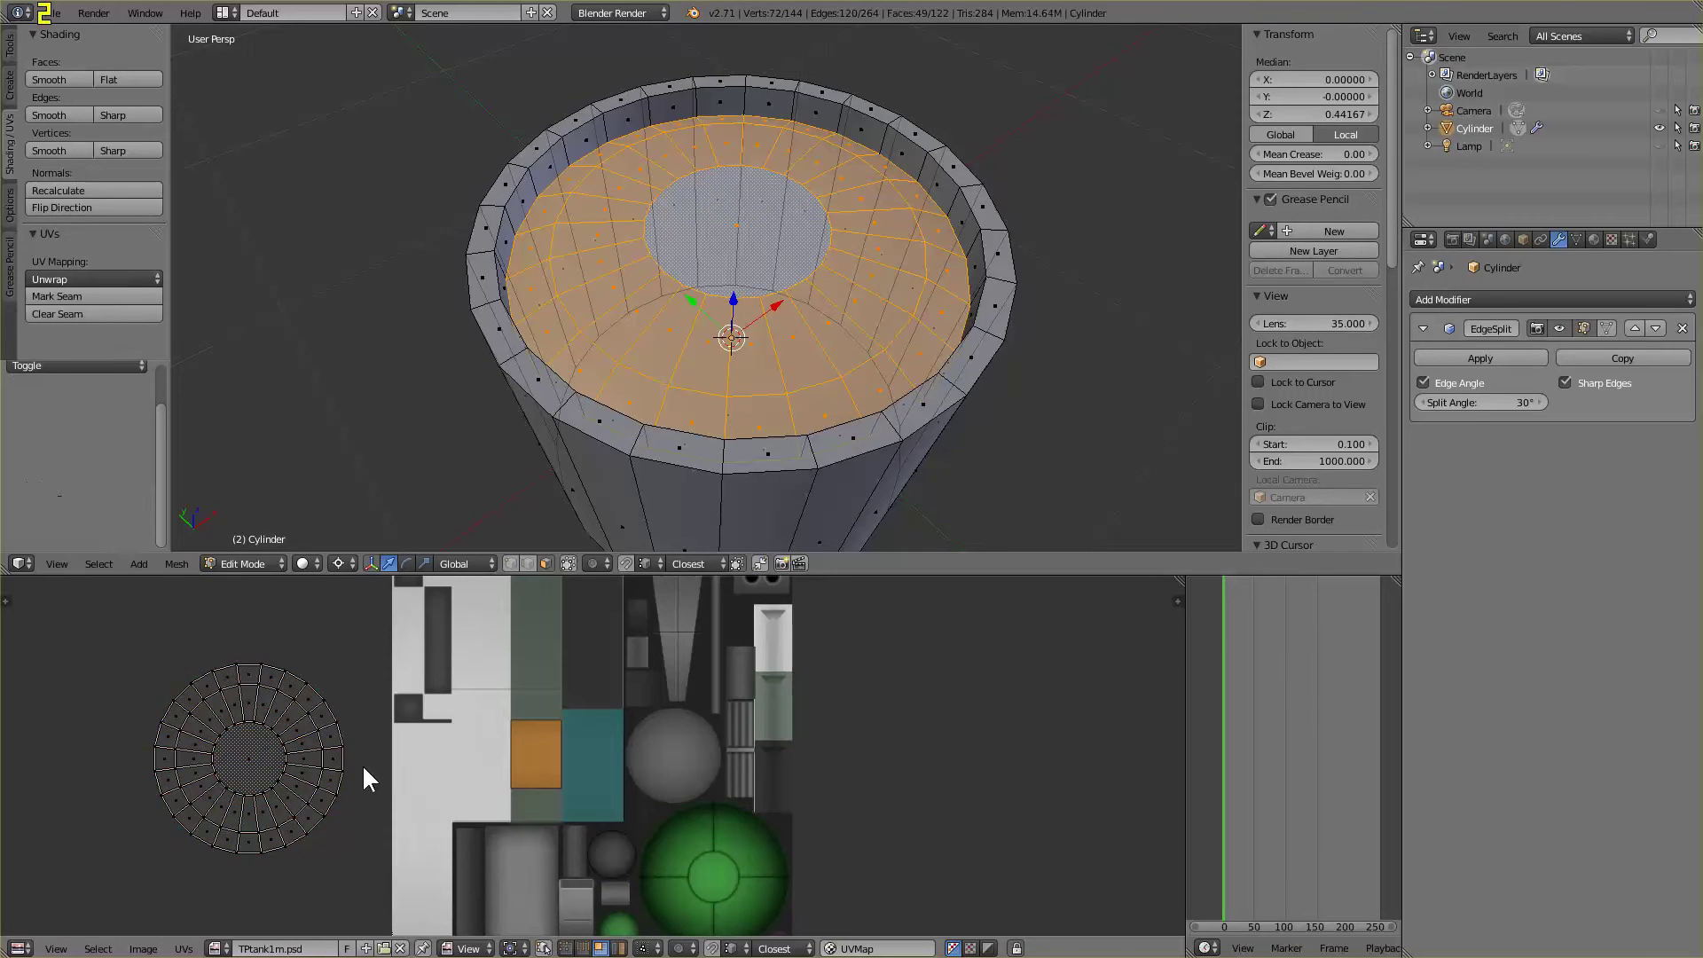
Try selecting the whole circular UV island, first with select-all and again with a box selection, clearing the selection each time
key(a)
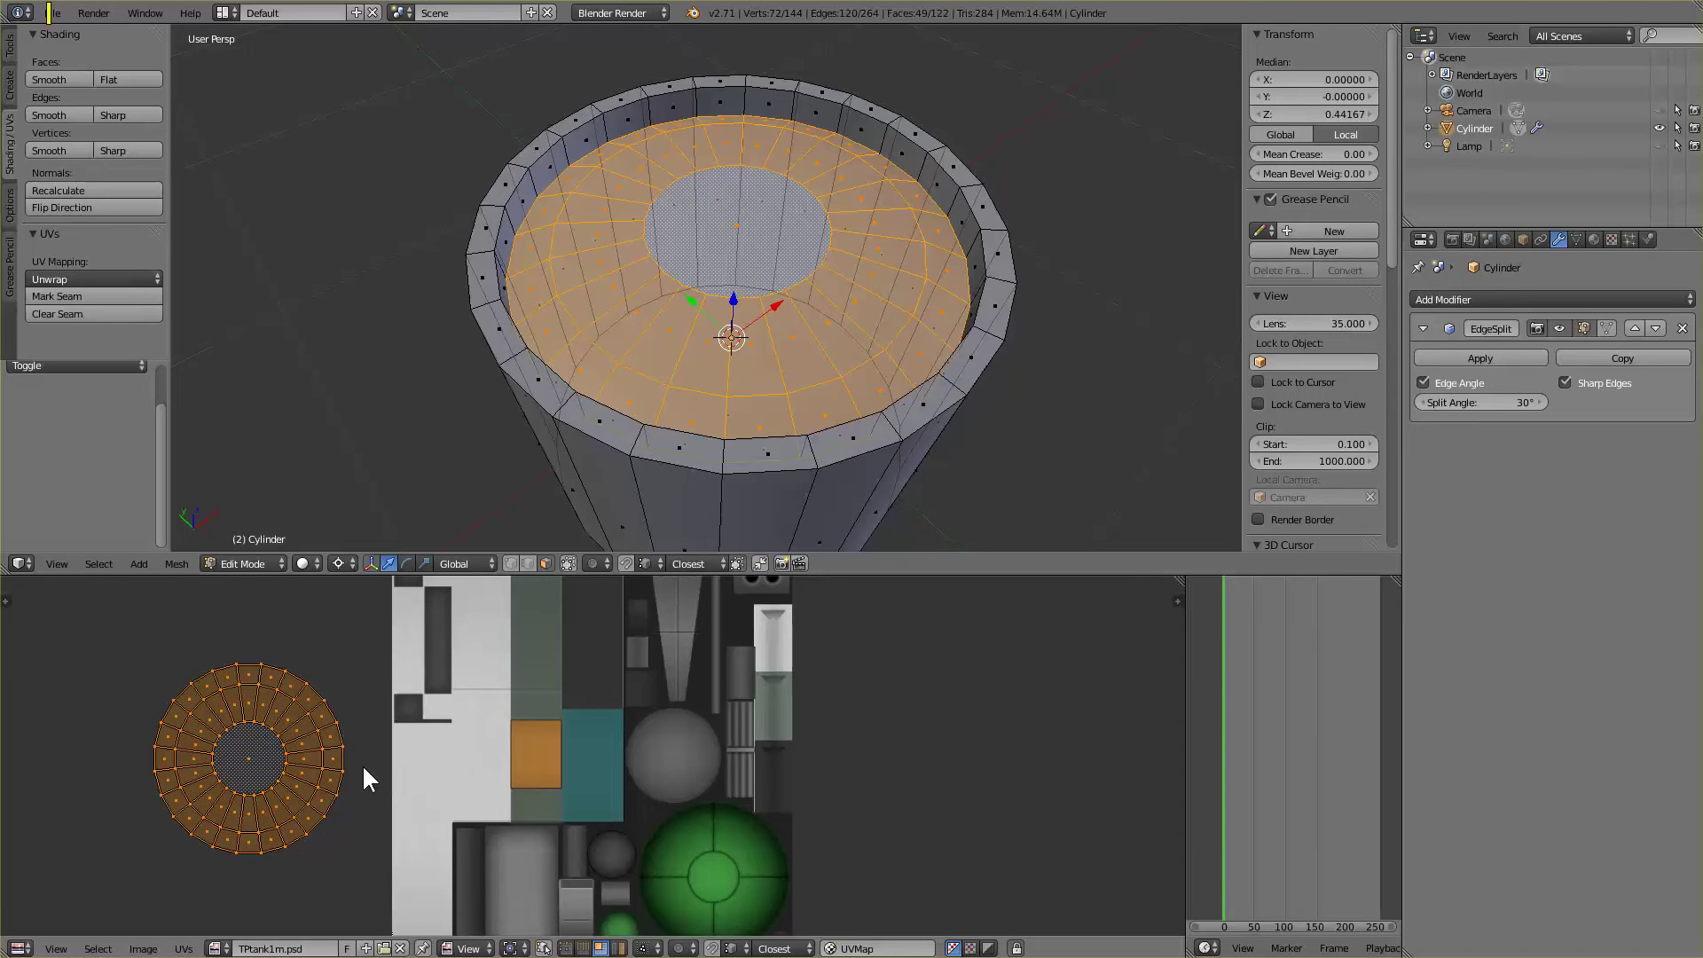
key(a)
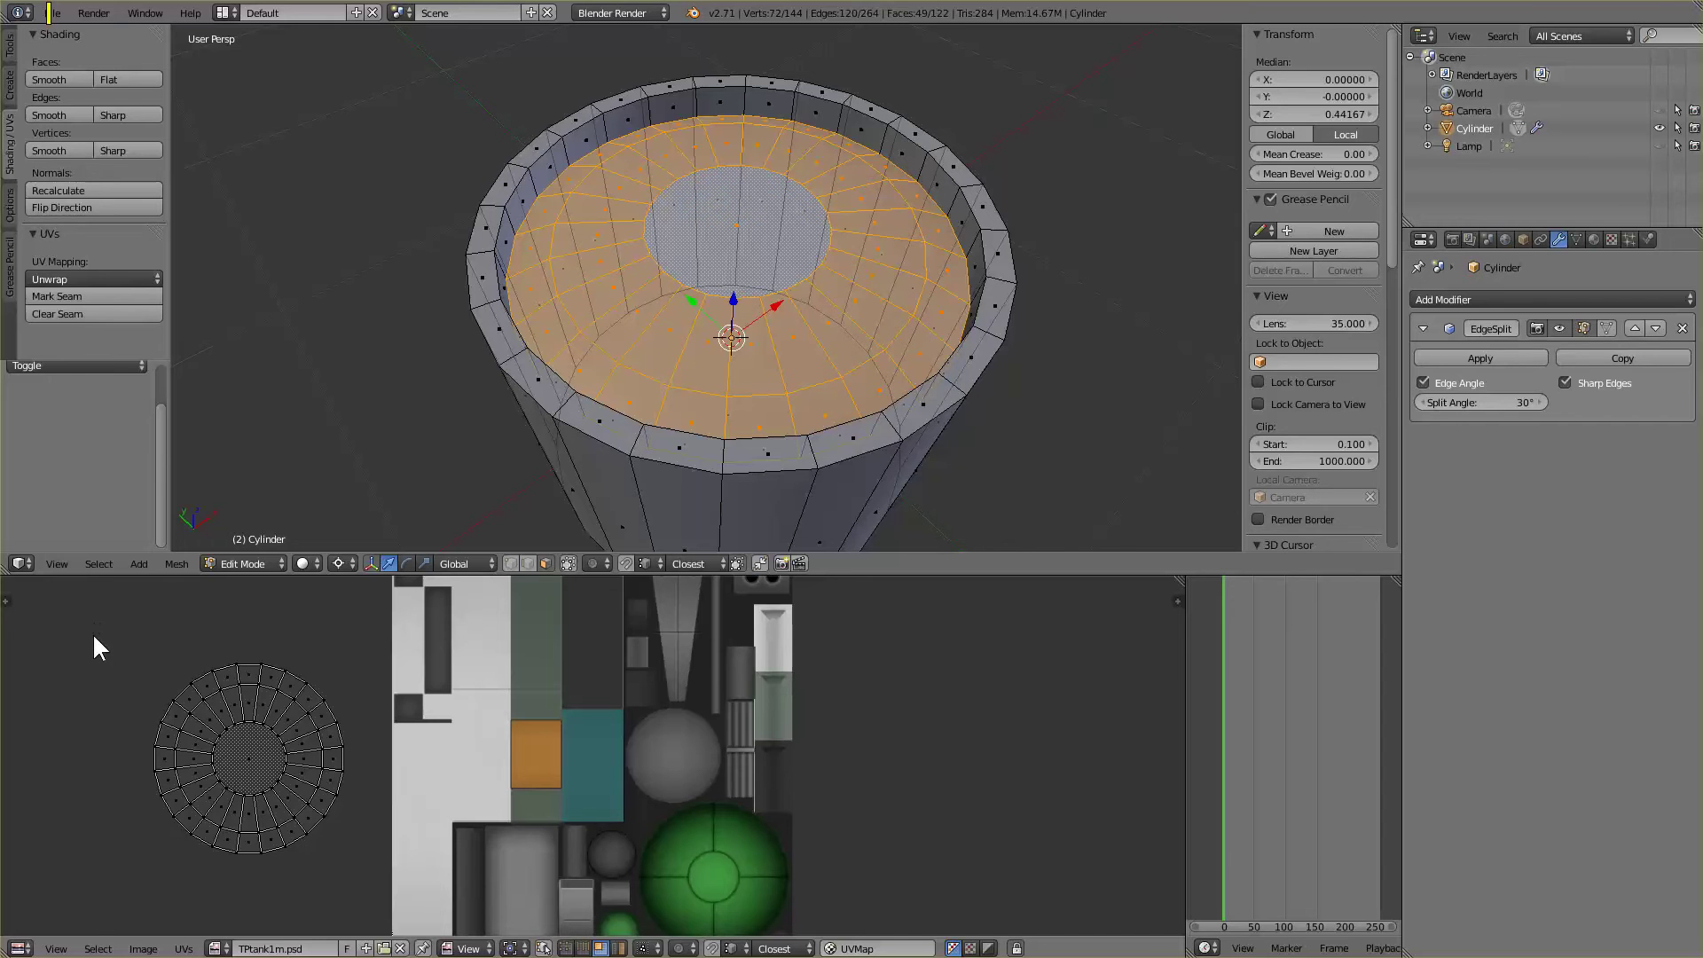
key(b)
drag(103, 630, 390, 850)
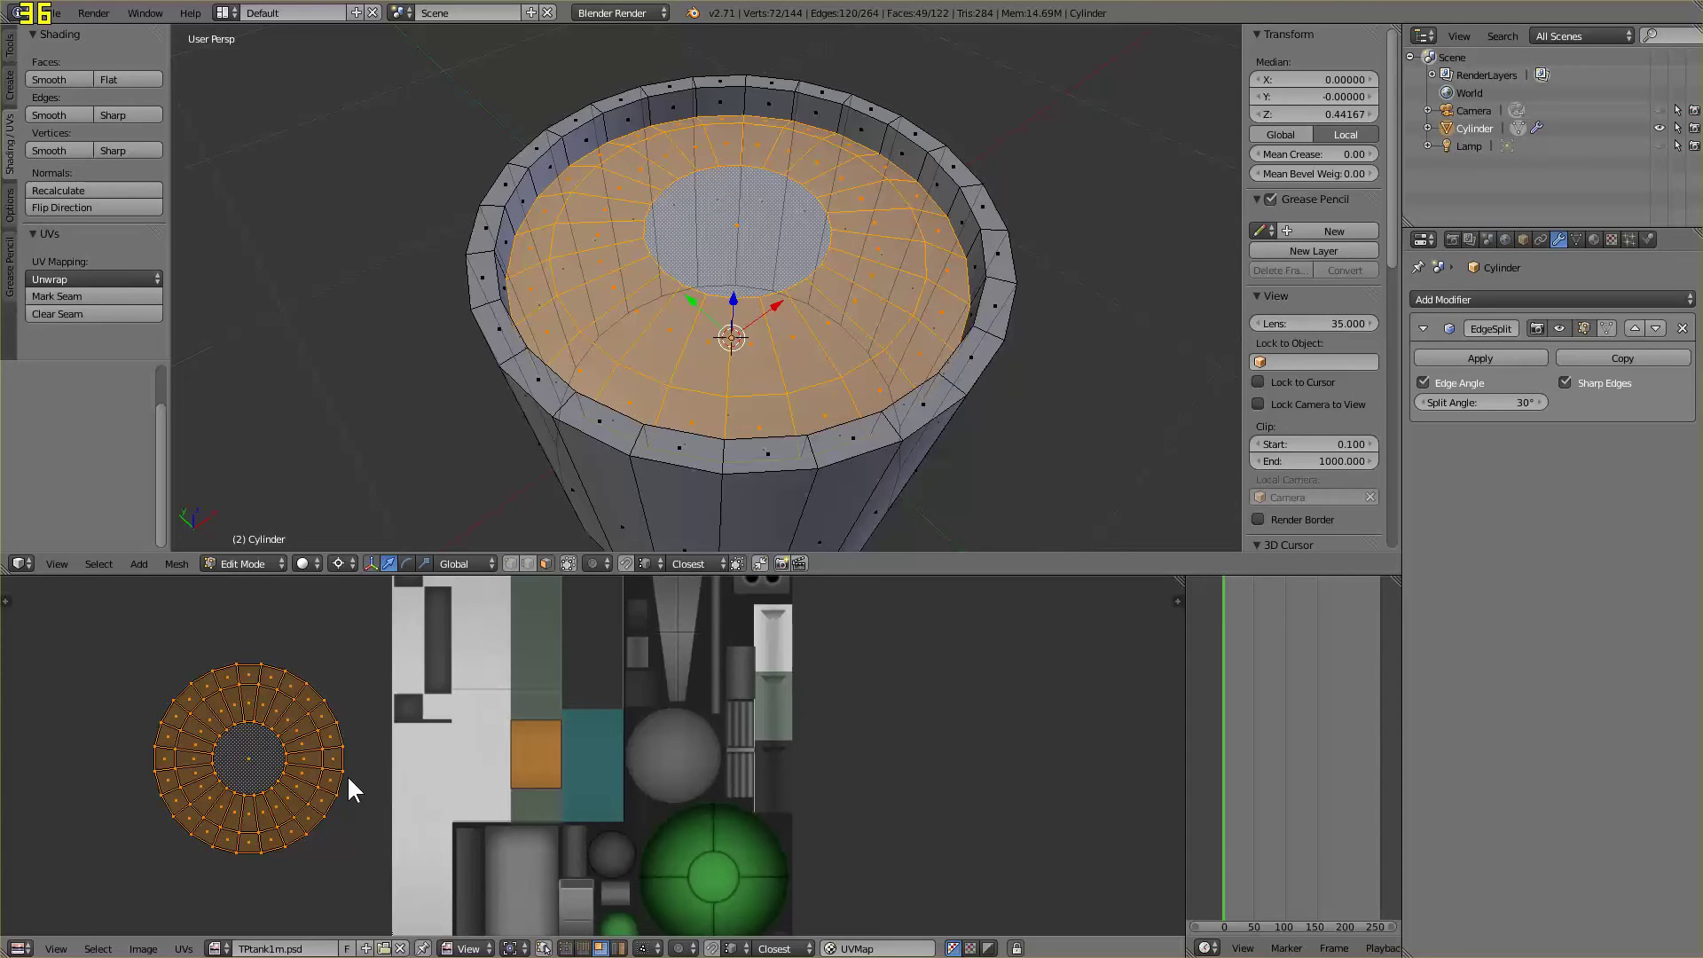
key(a)
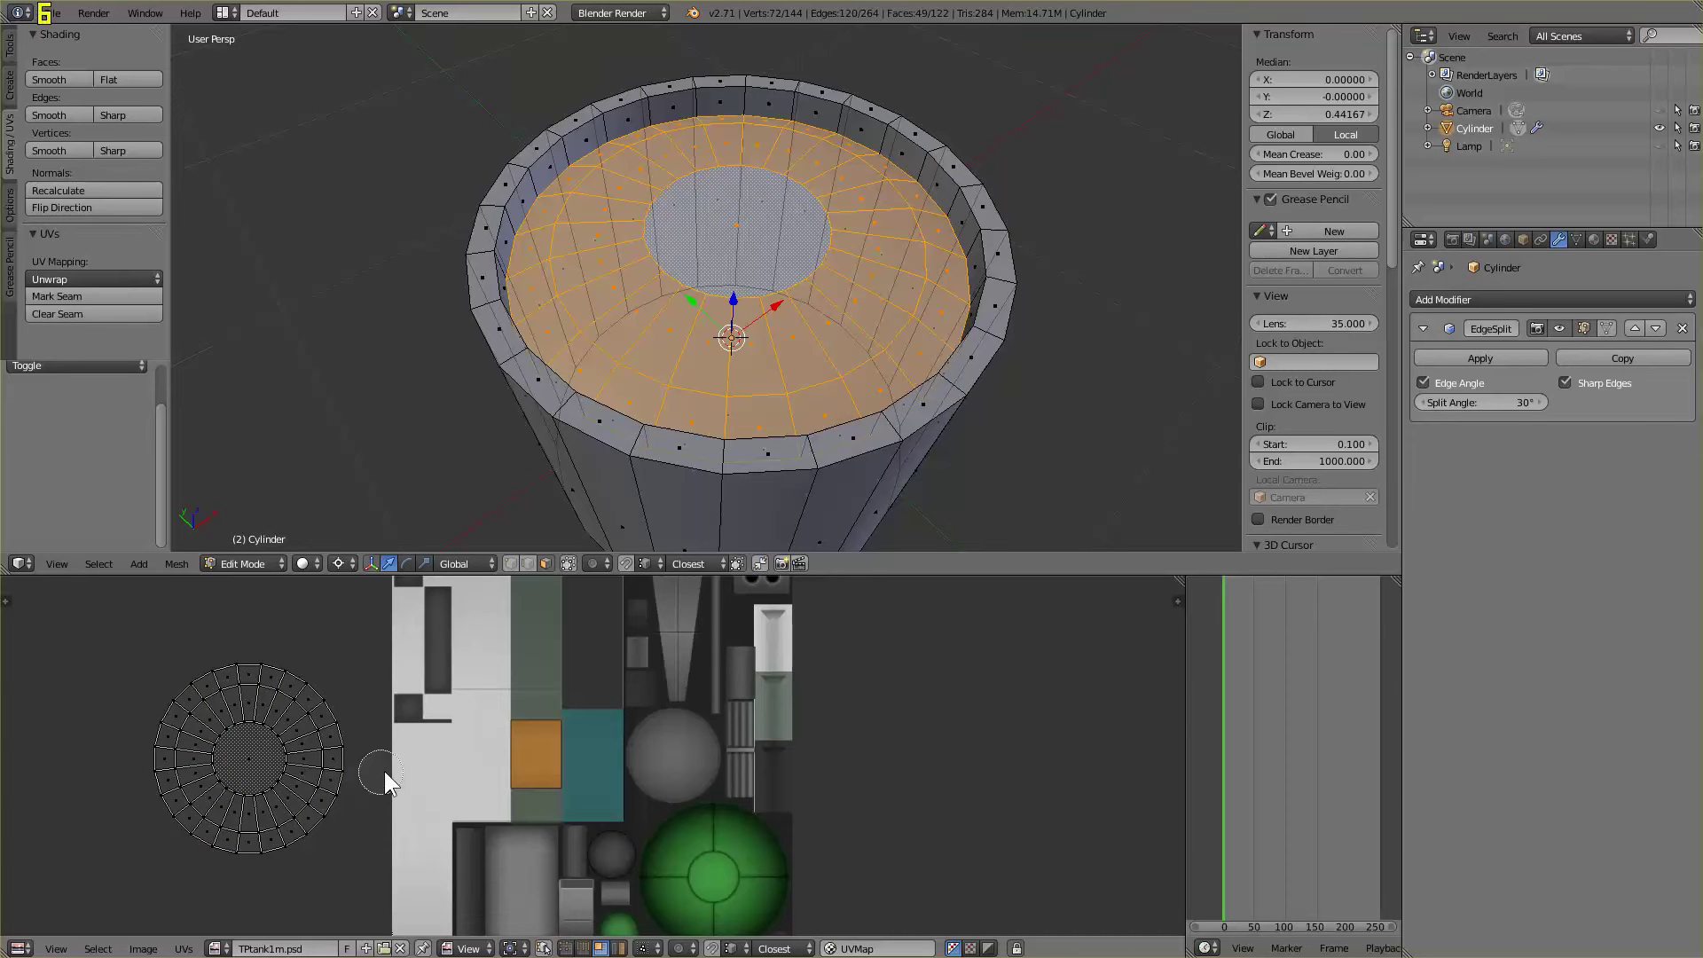
Circle-select the entire circular UV island, enlarging the selection circle until it covers the whole island
key(c)
scroll(257, 719, down, 12)
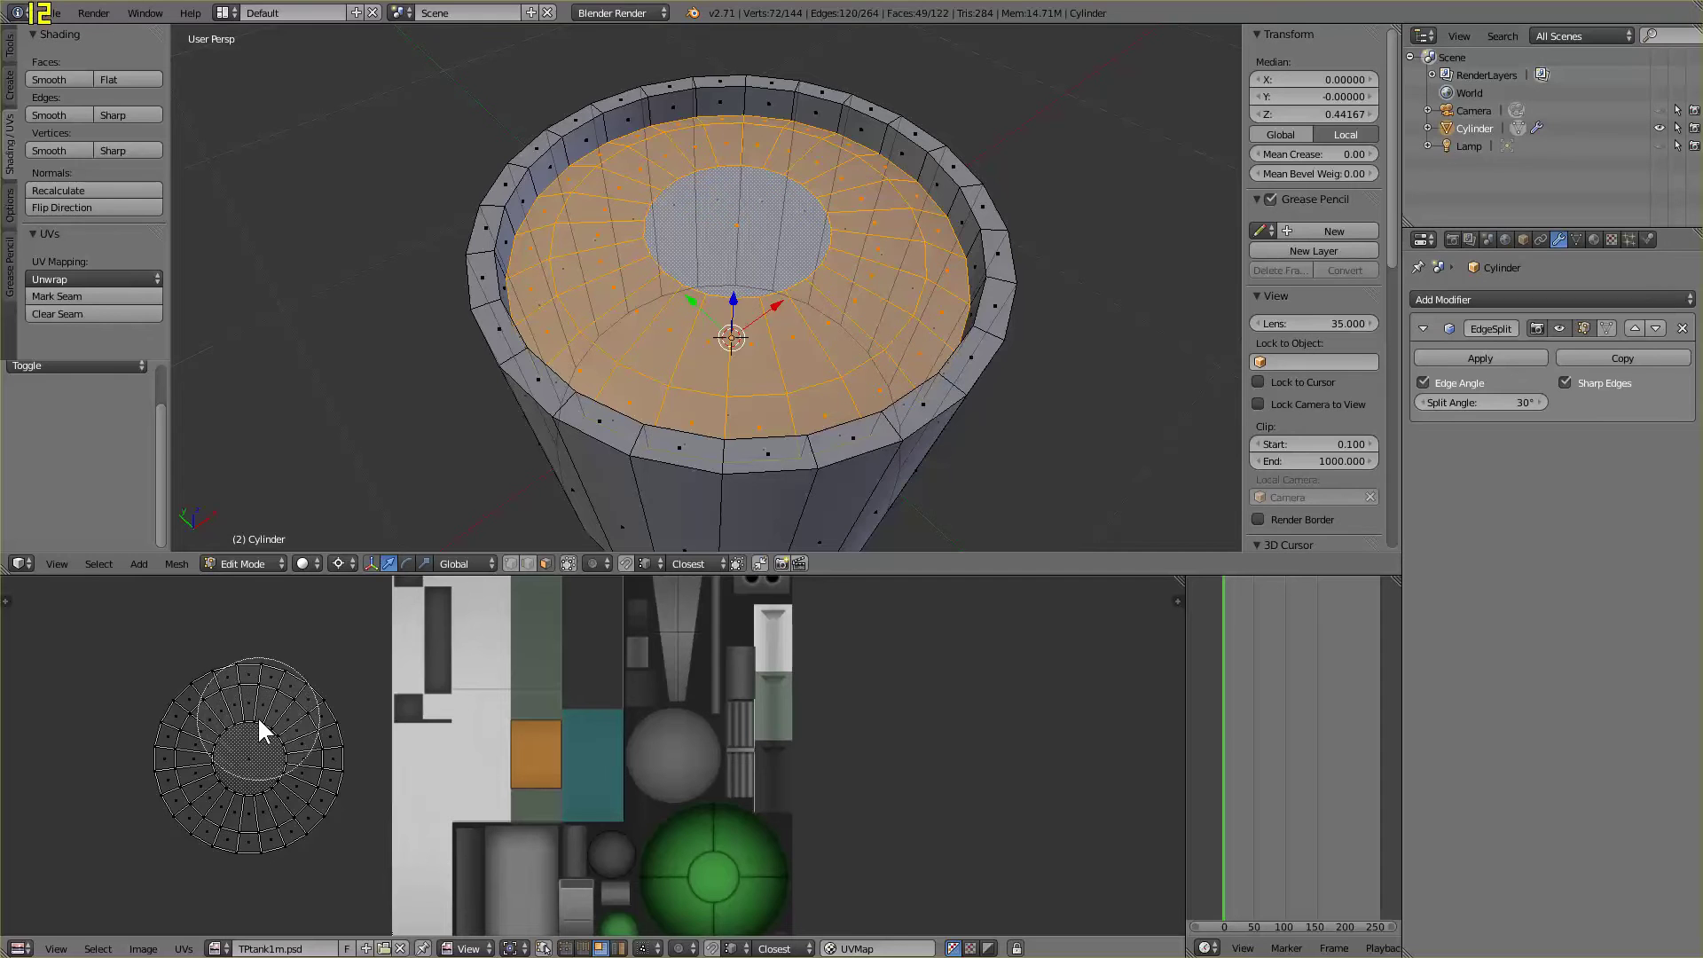
scroll(255, 732, down, 3)
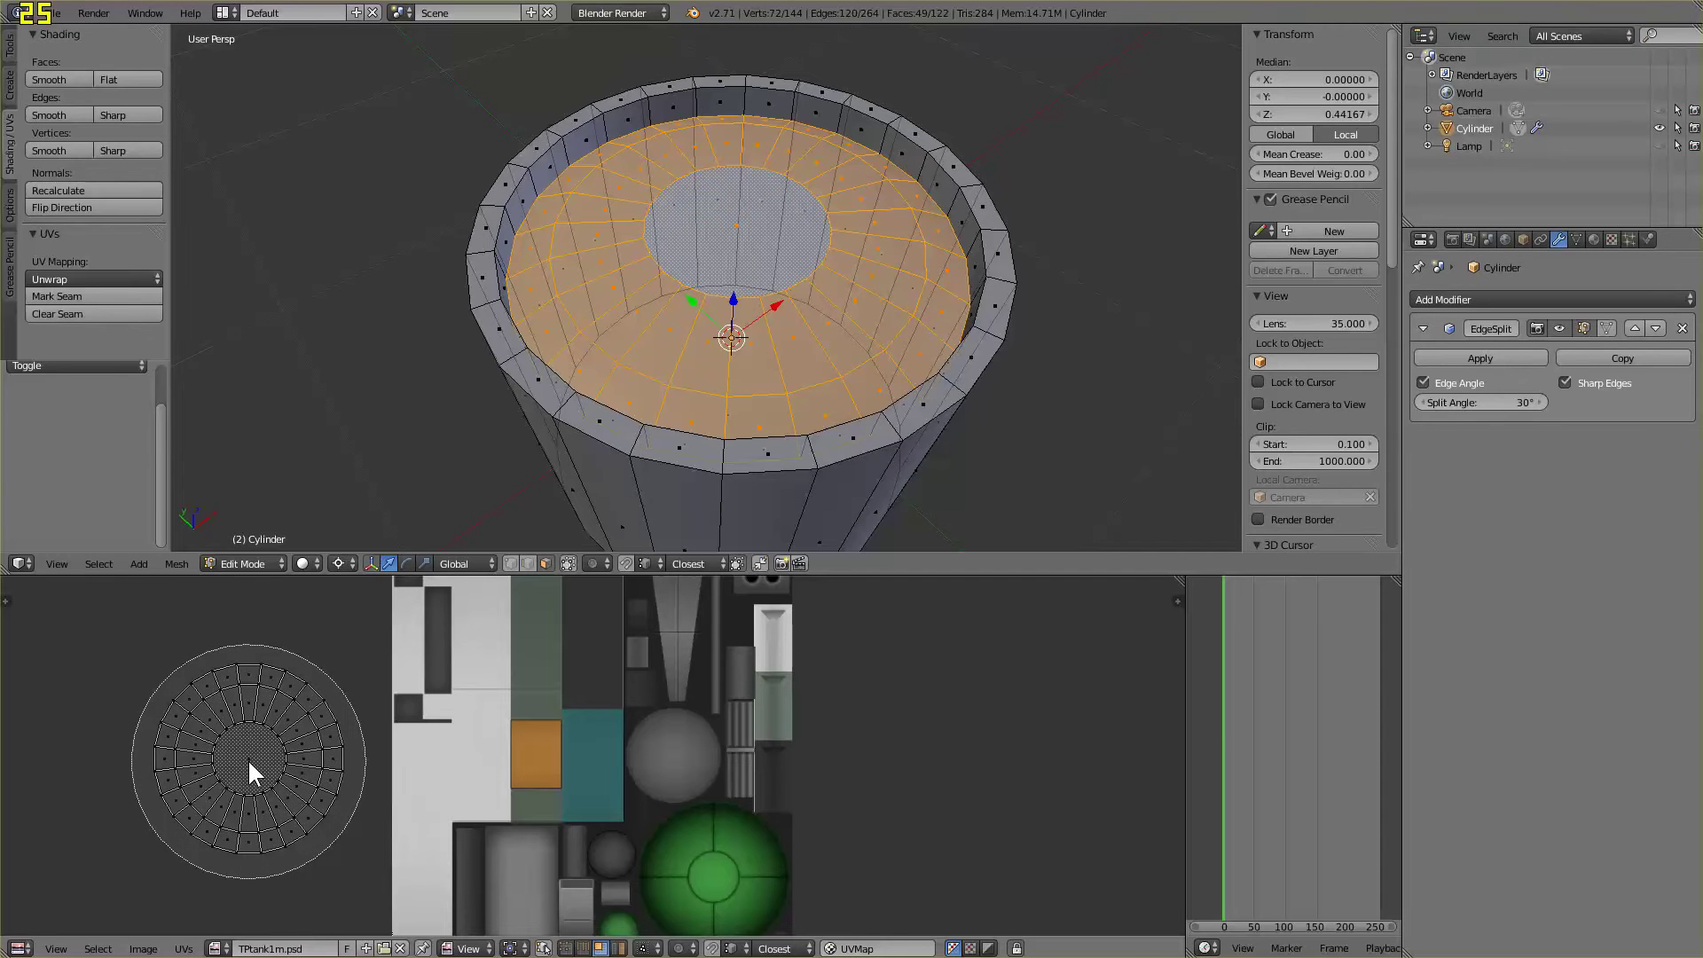
click(248, 756)
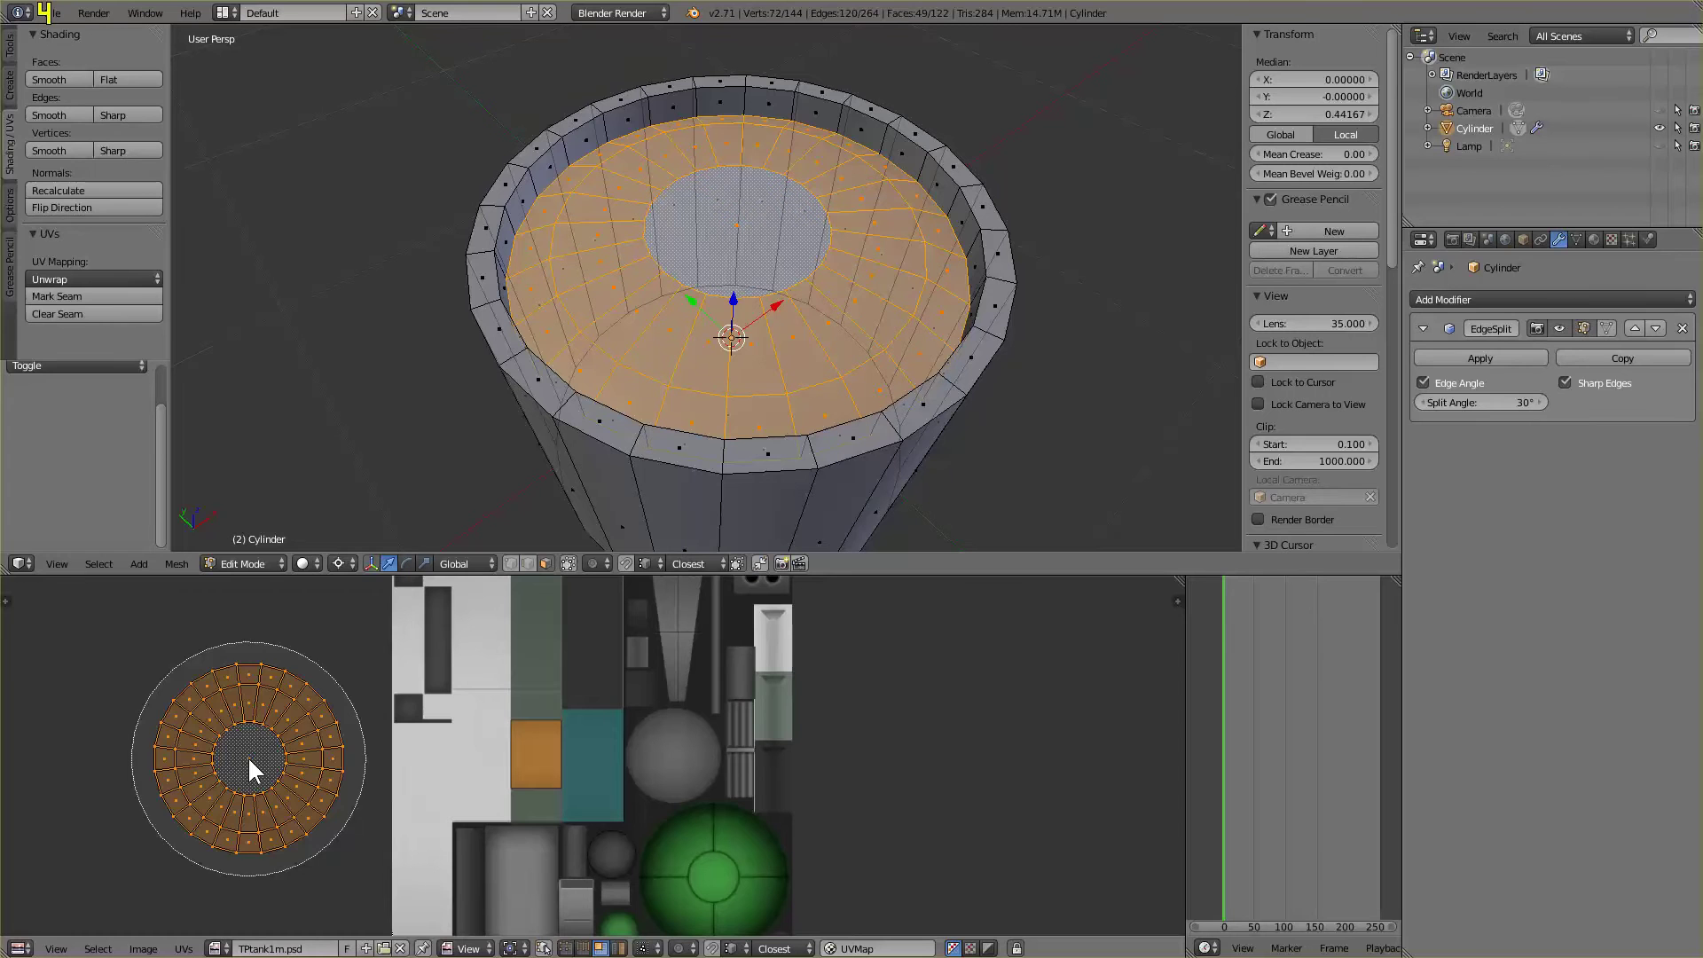
right_click(248, 756)
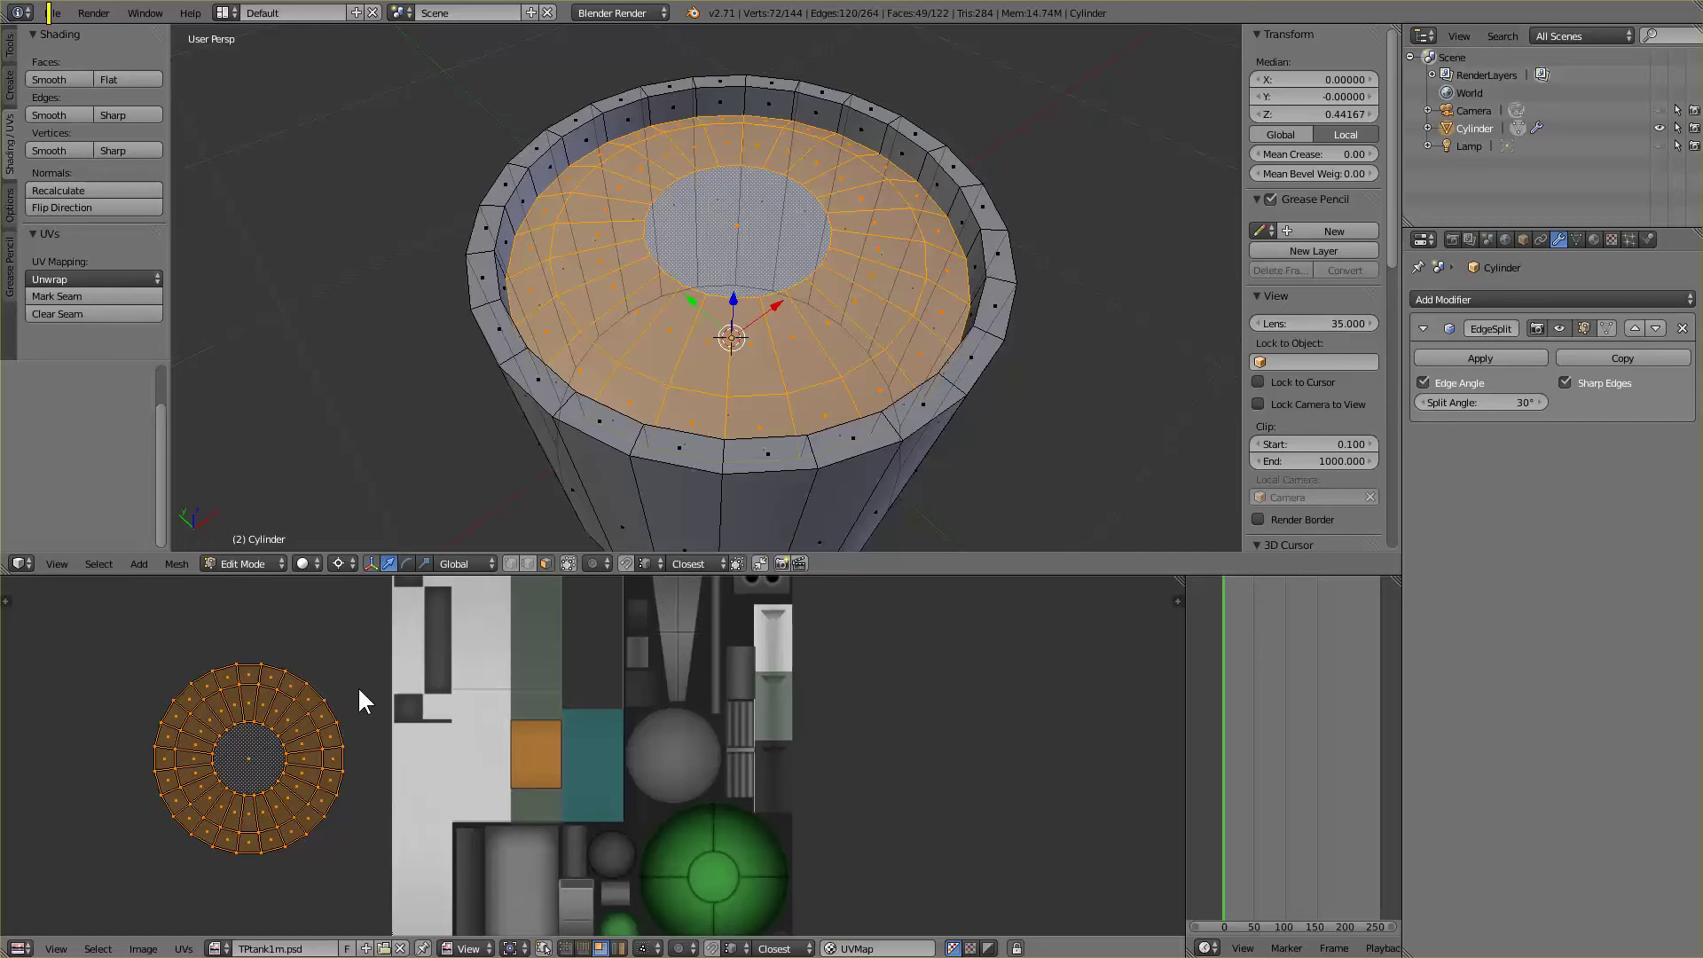
Move the circular UV island over the texture's large green dome, in total about 1.16 in X and -0.30 in Y
key(g)
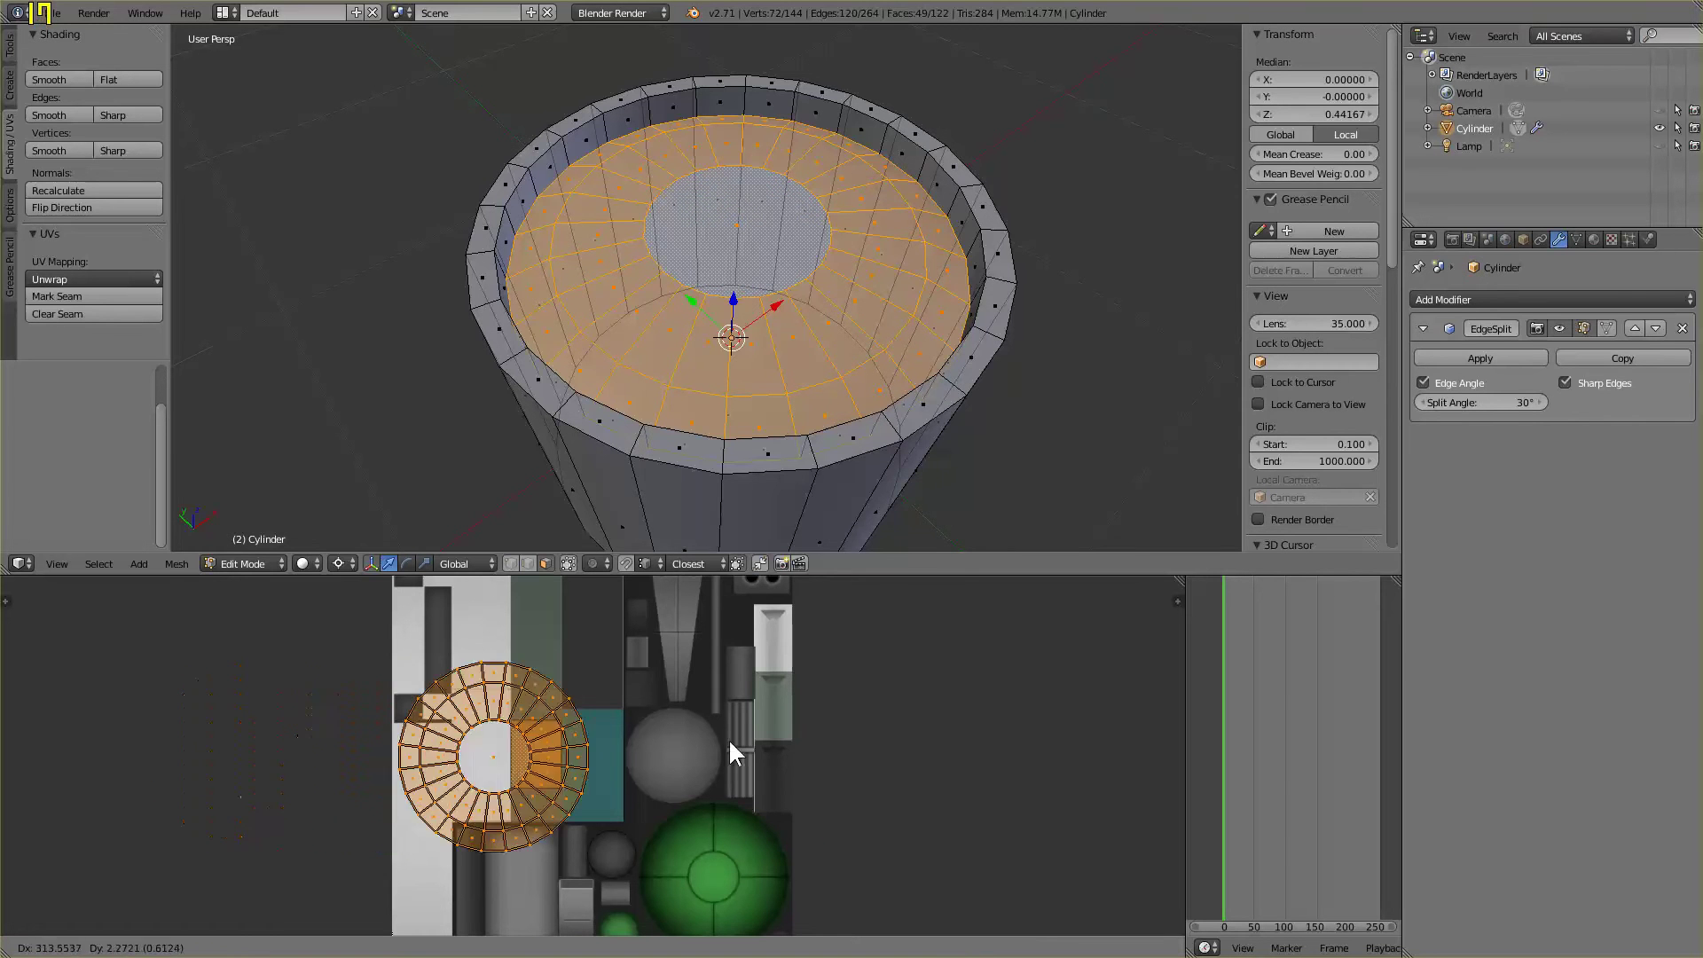
click(832, 779)
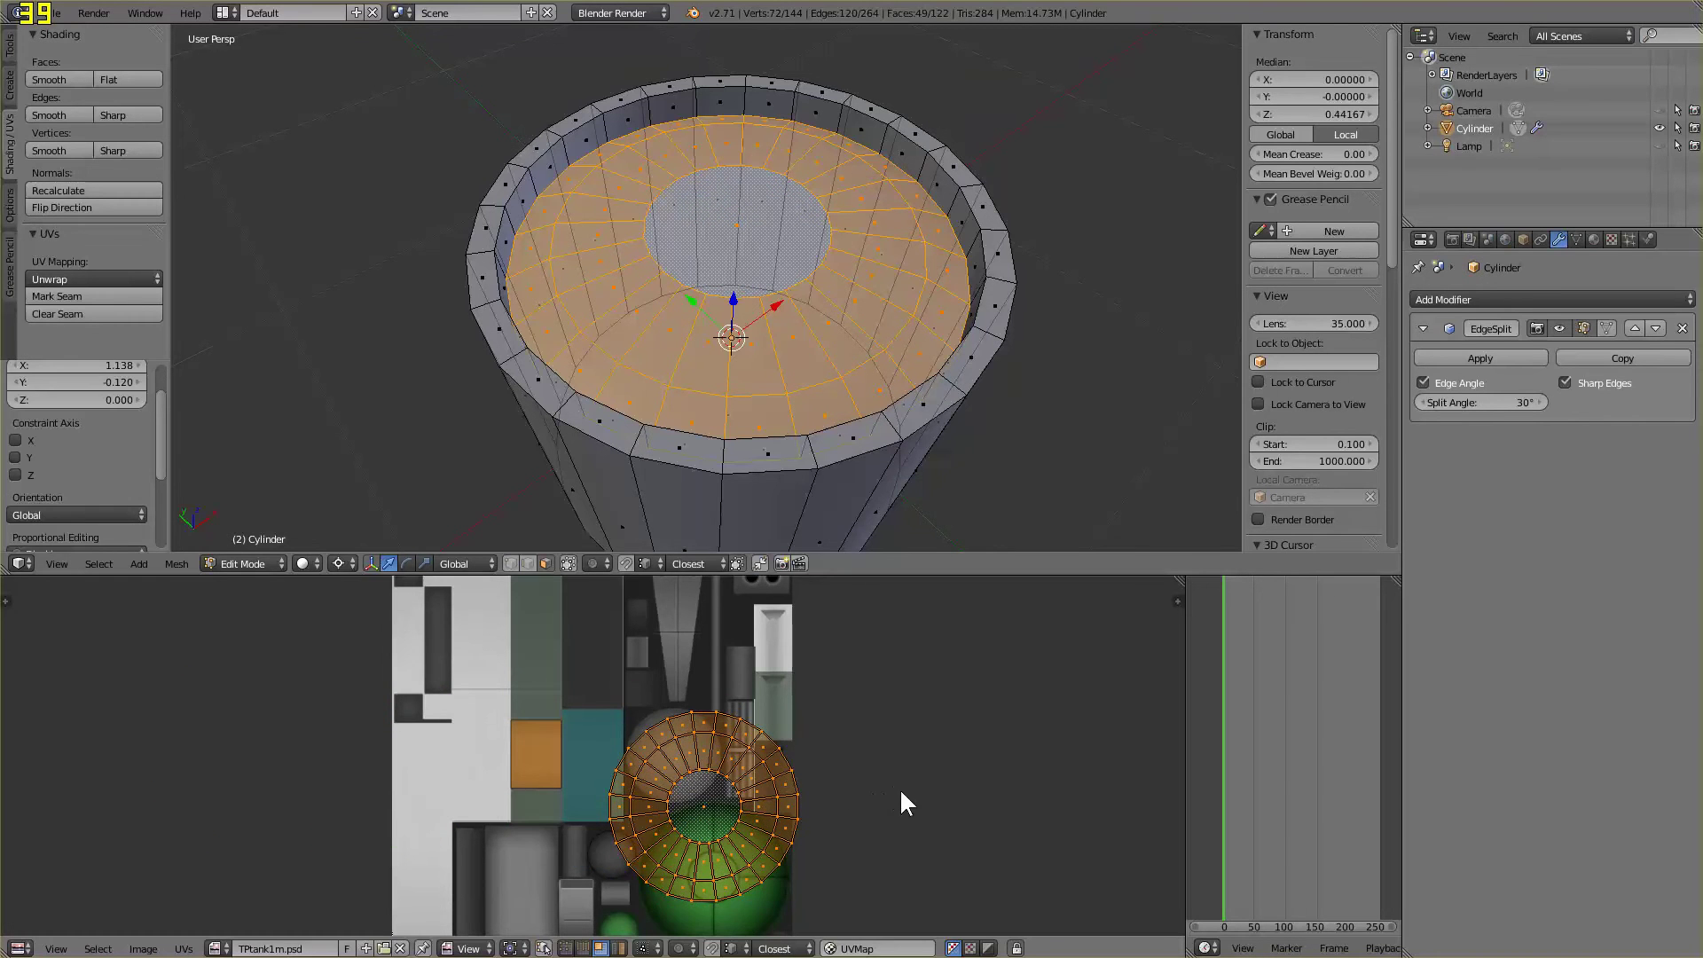
middle_drag(899, 788, 850, 662)
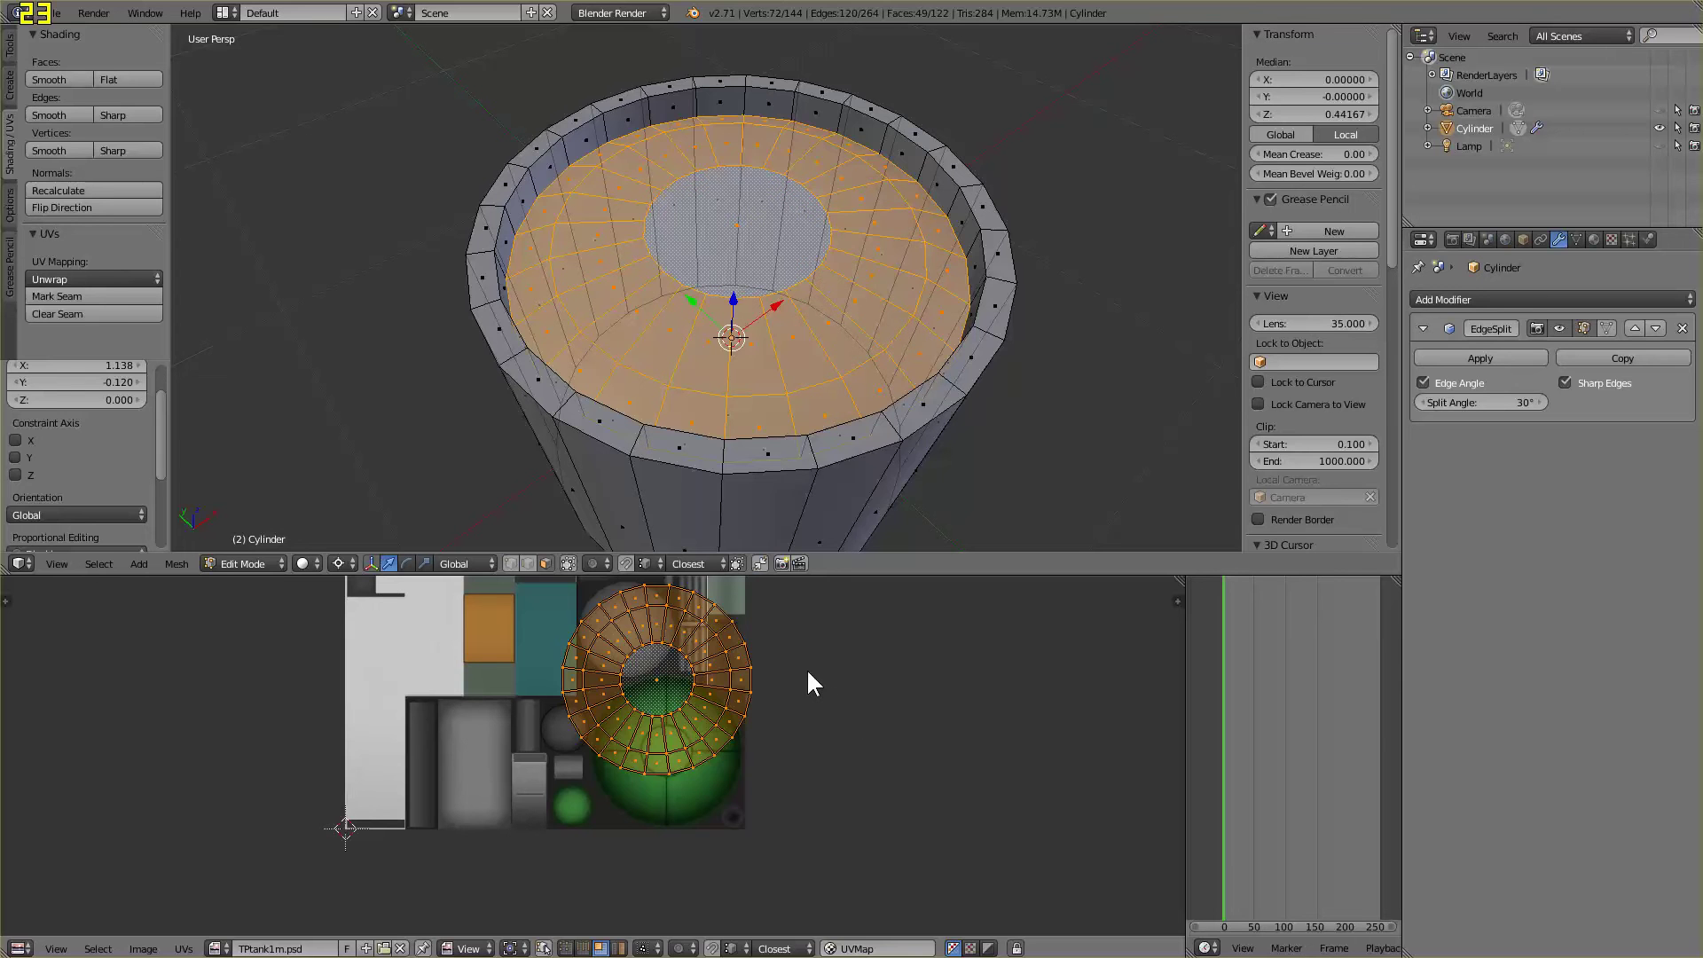
key(g)
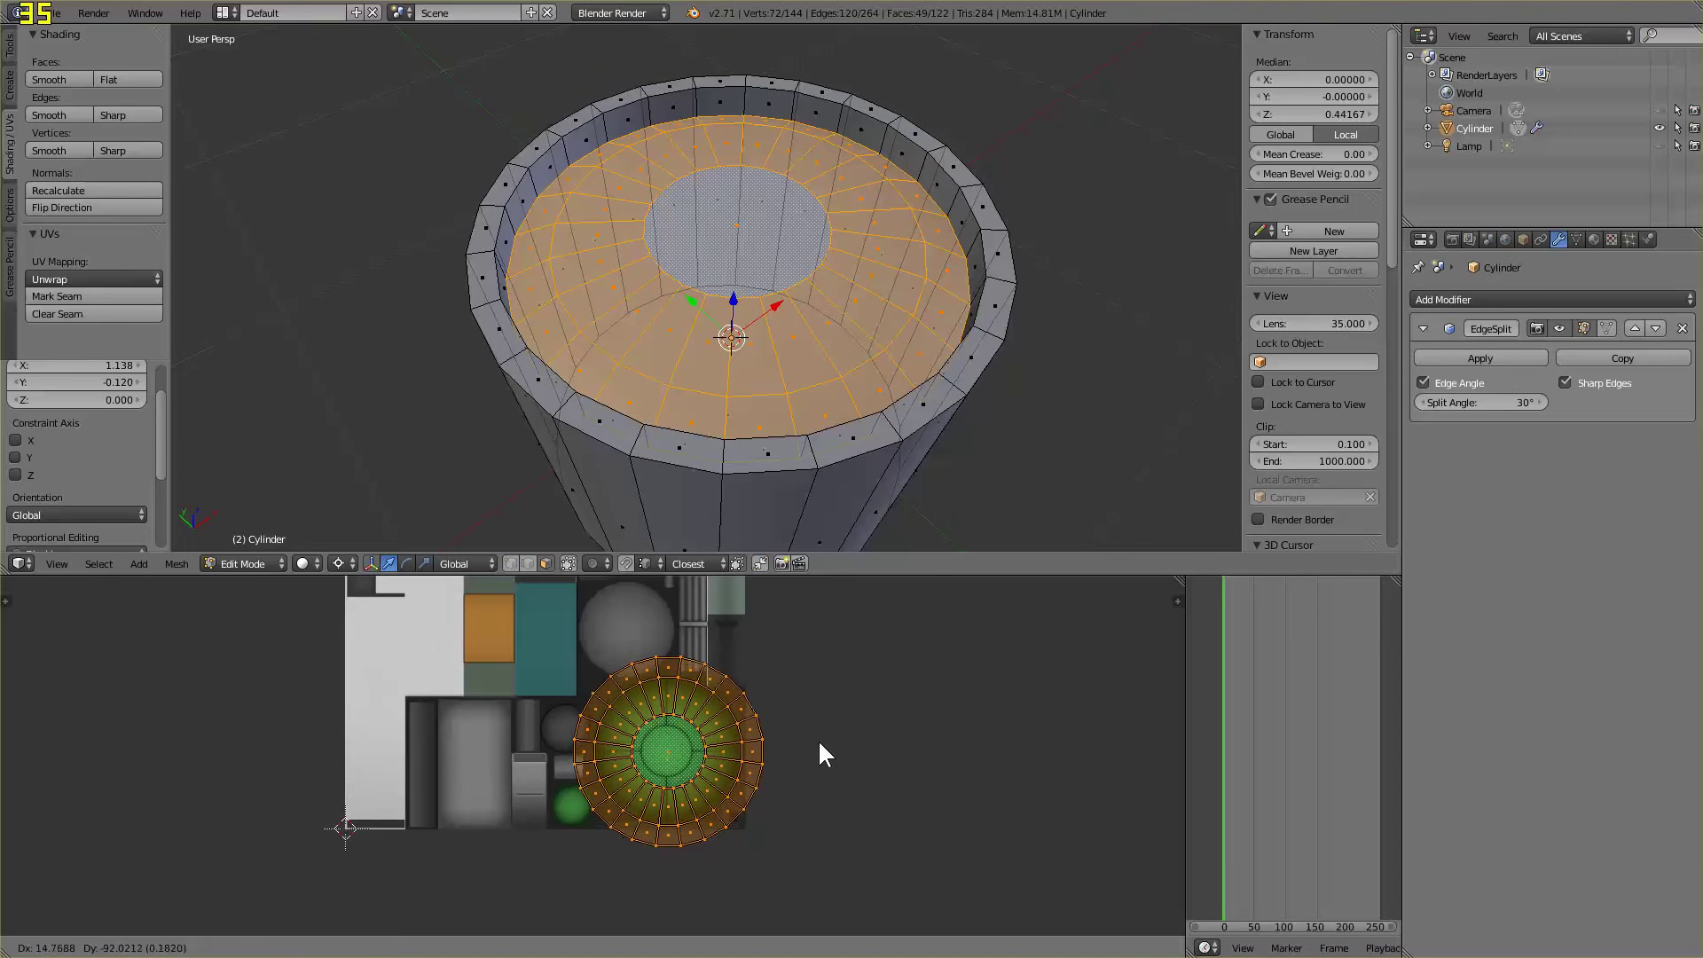
click(817, 740)
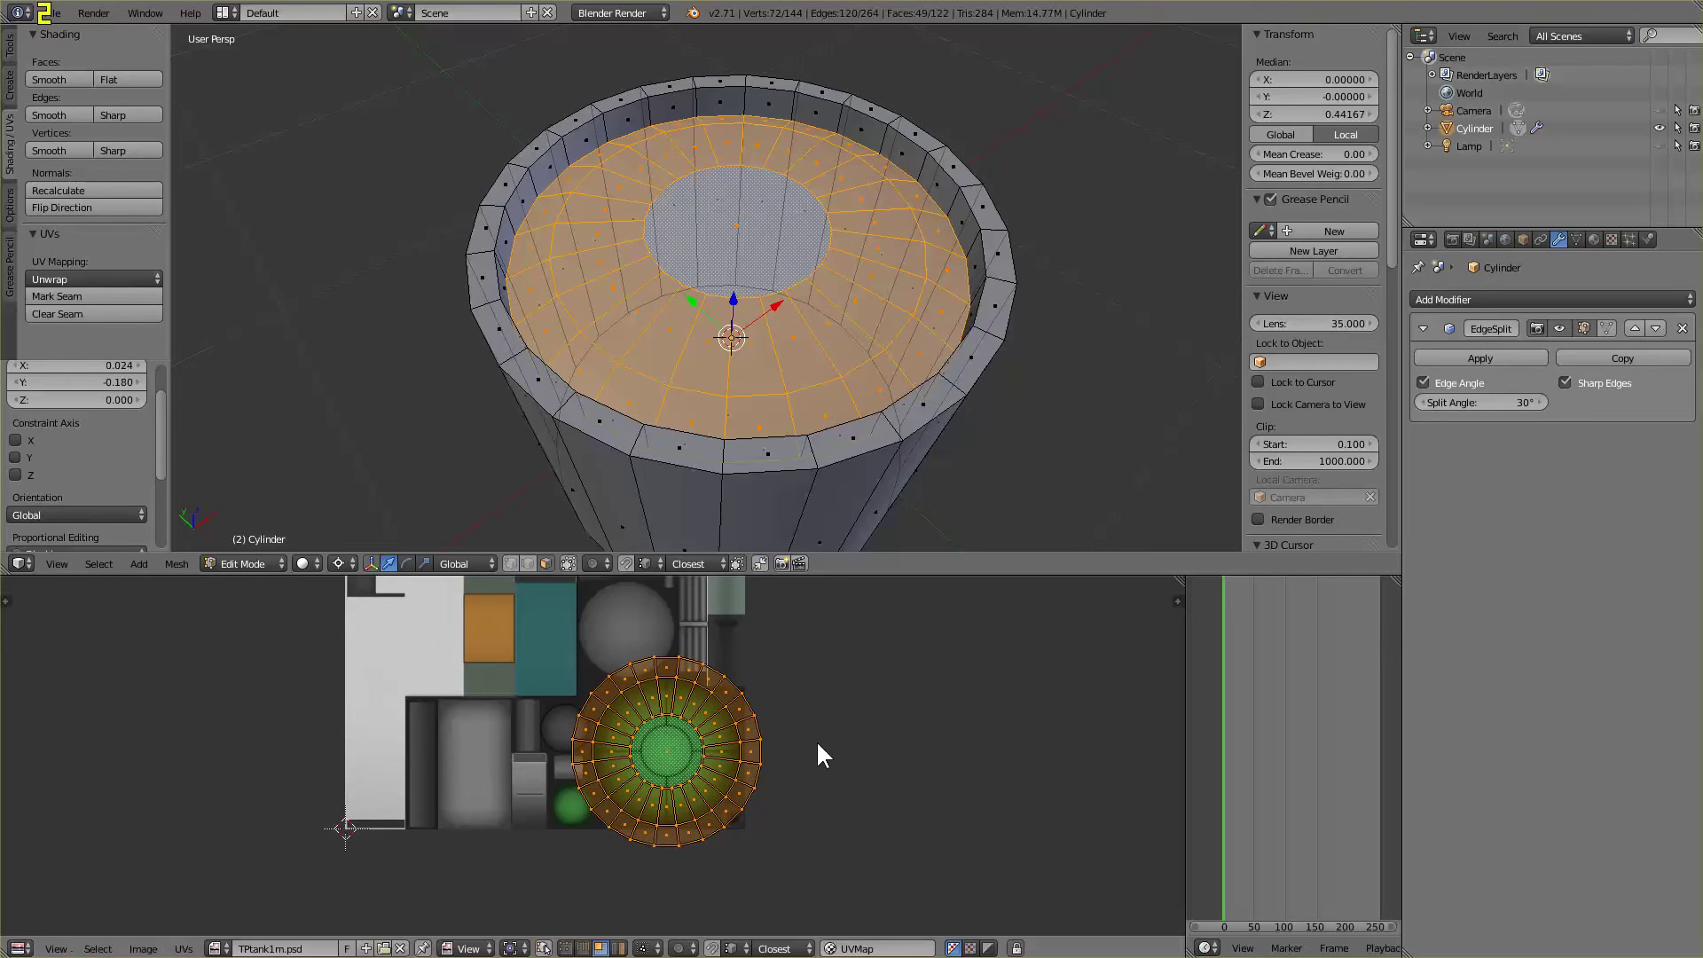
Enlarge the UV editor area and examine closely how the island lines up with the green dome
drag(828, 574, 828, 253)
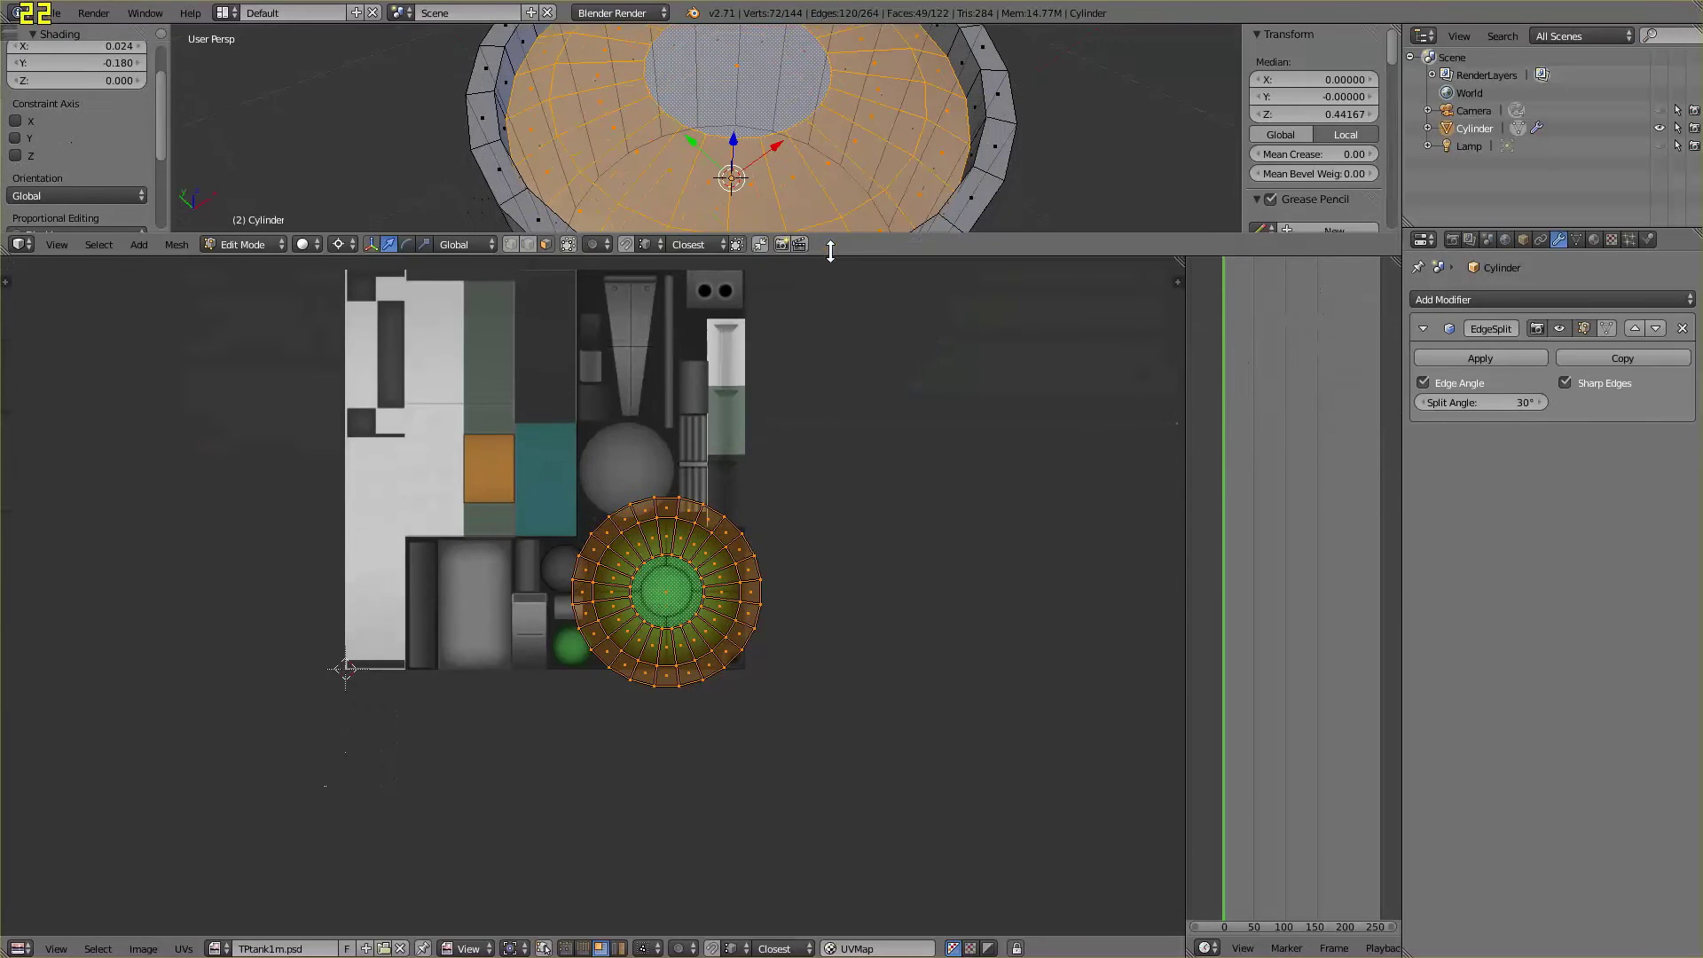
scroll(835, 621, up, 4)
scroll(837, 630, down, 5)
scroll(839, 637, up, 6)
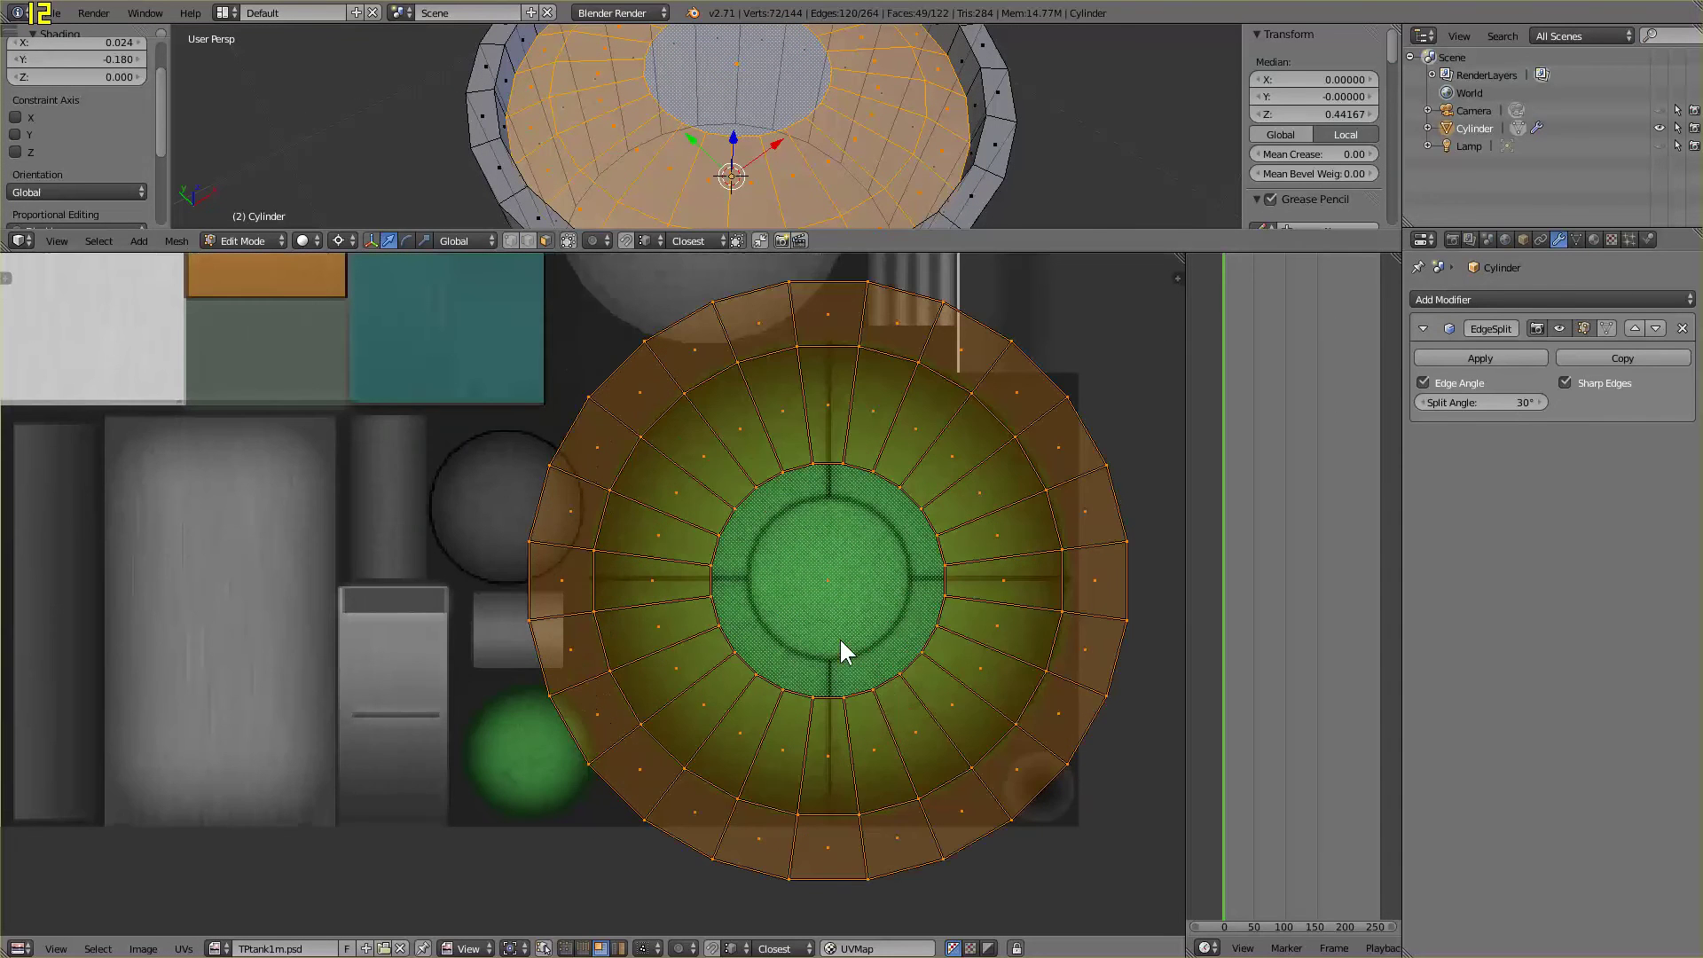
scroll(830, 587, down, 1)
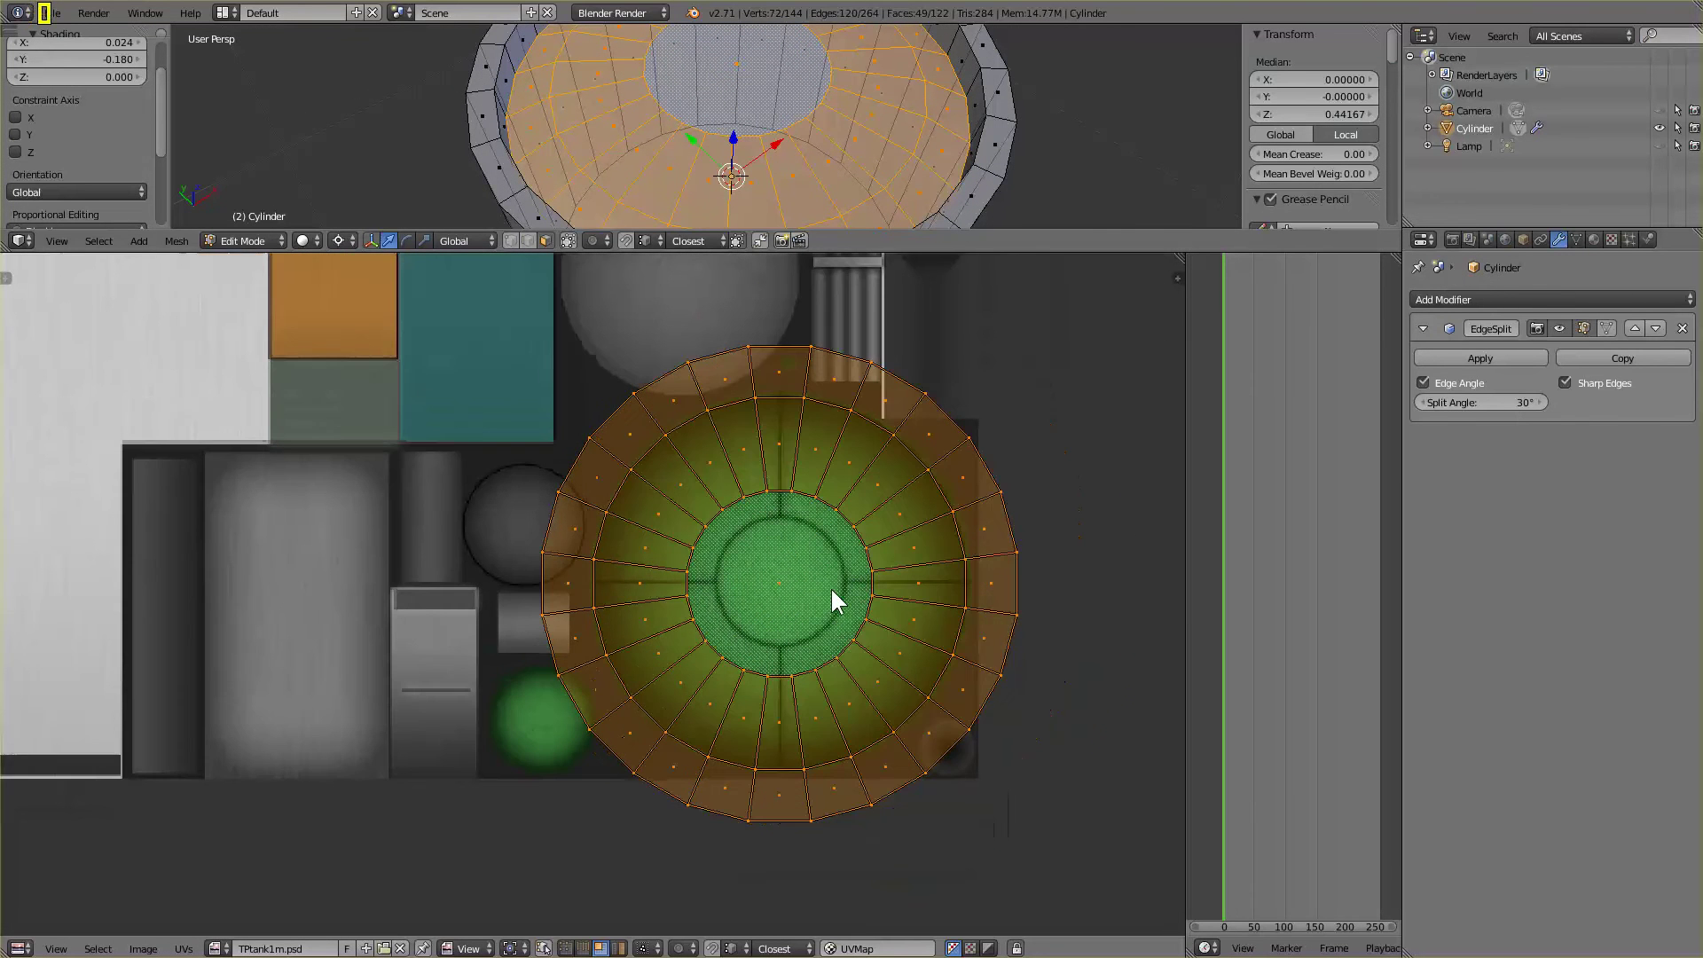
scroll(902, 608, down, 1)
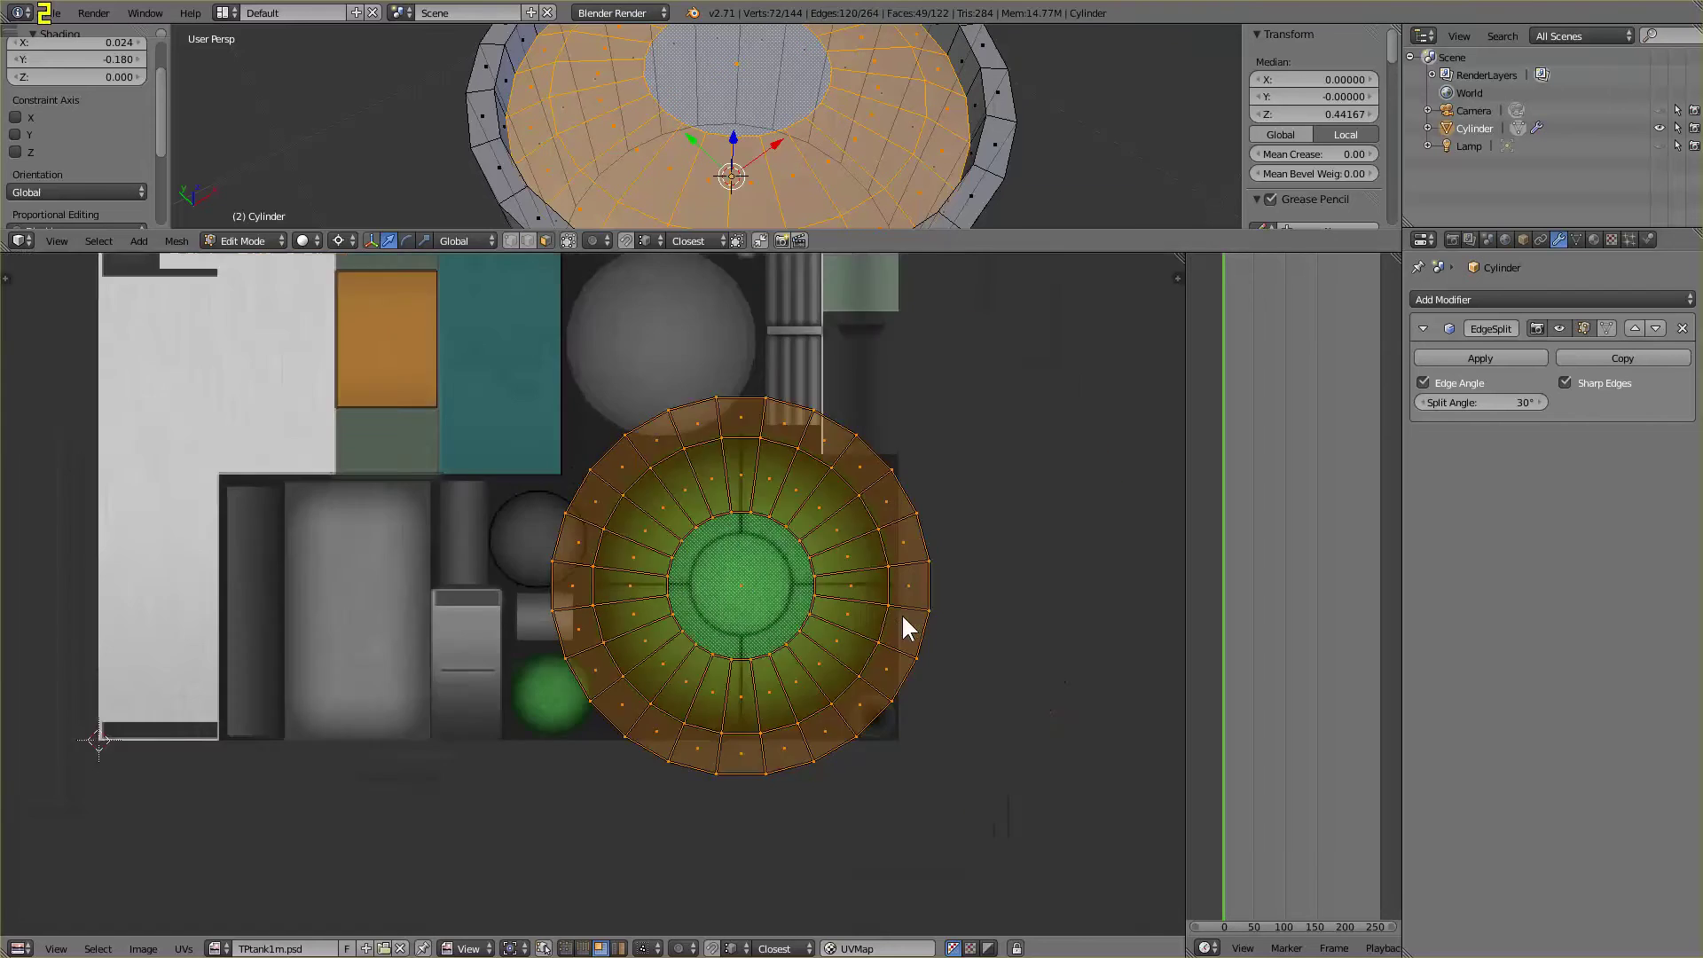
scroll(901, 614, up, 2)
middle_drag(905, 596, 749, 588)
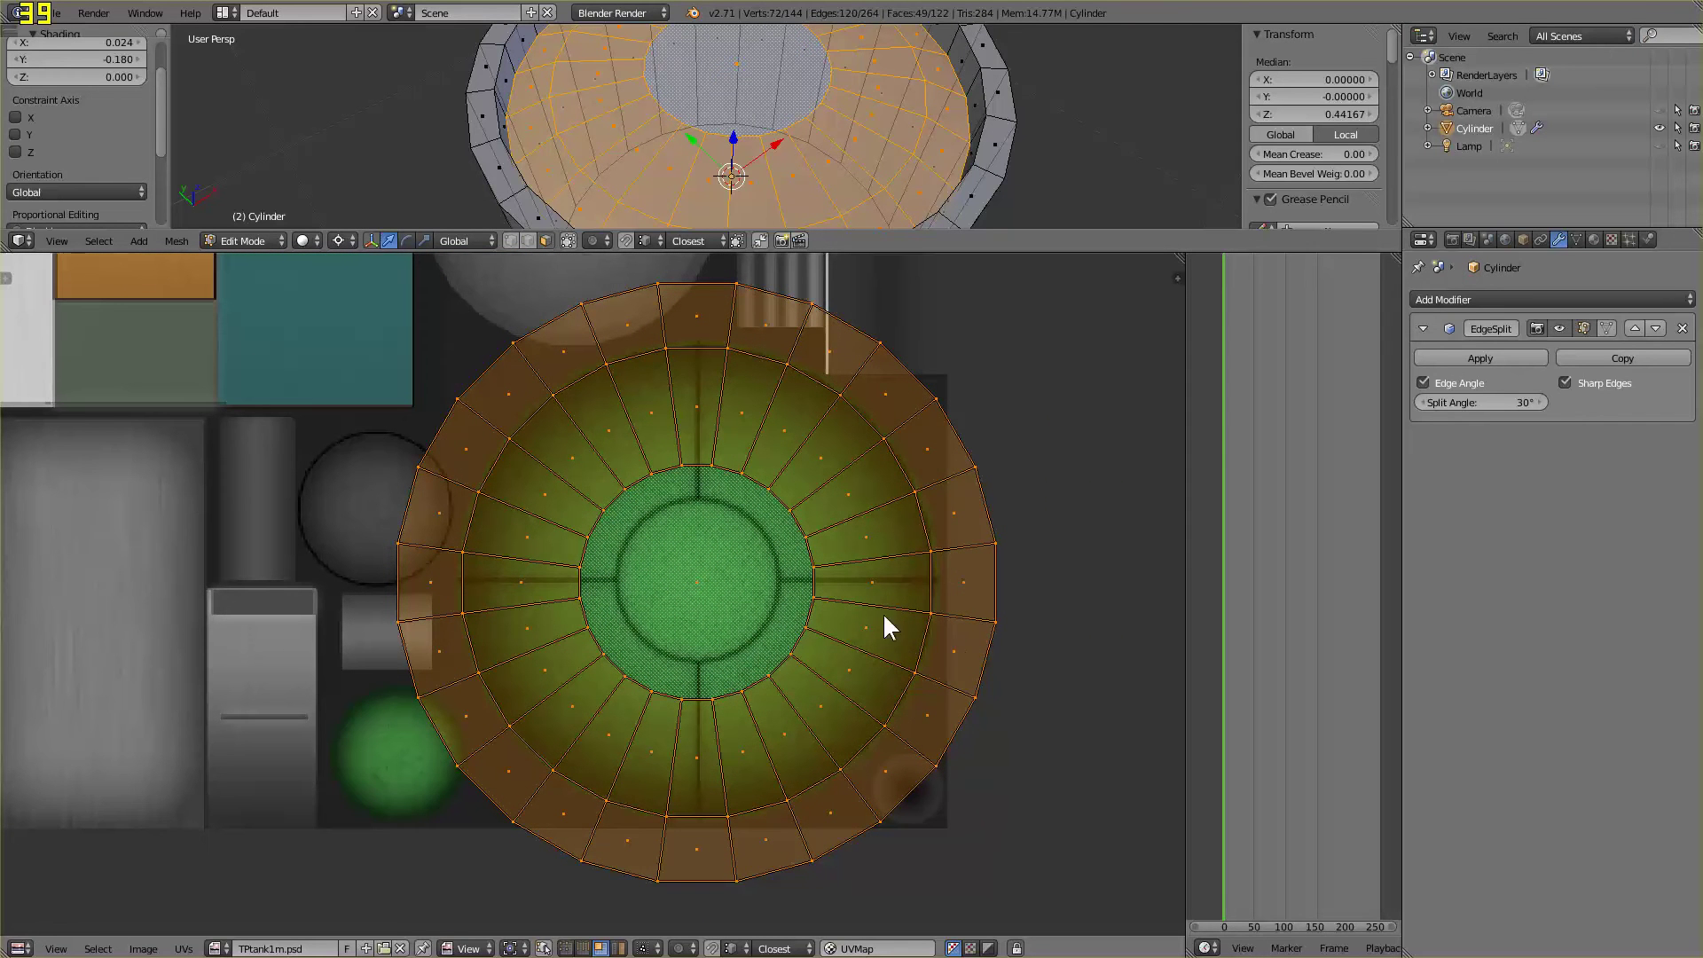
Nudge the UV island about 0.002 in X and scale it to about 0.748 so it fits inside the green dome
key(g)
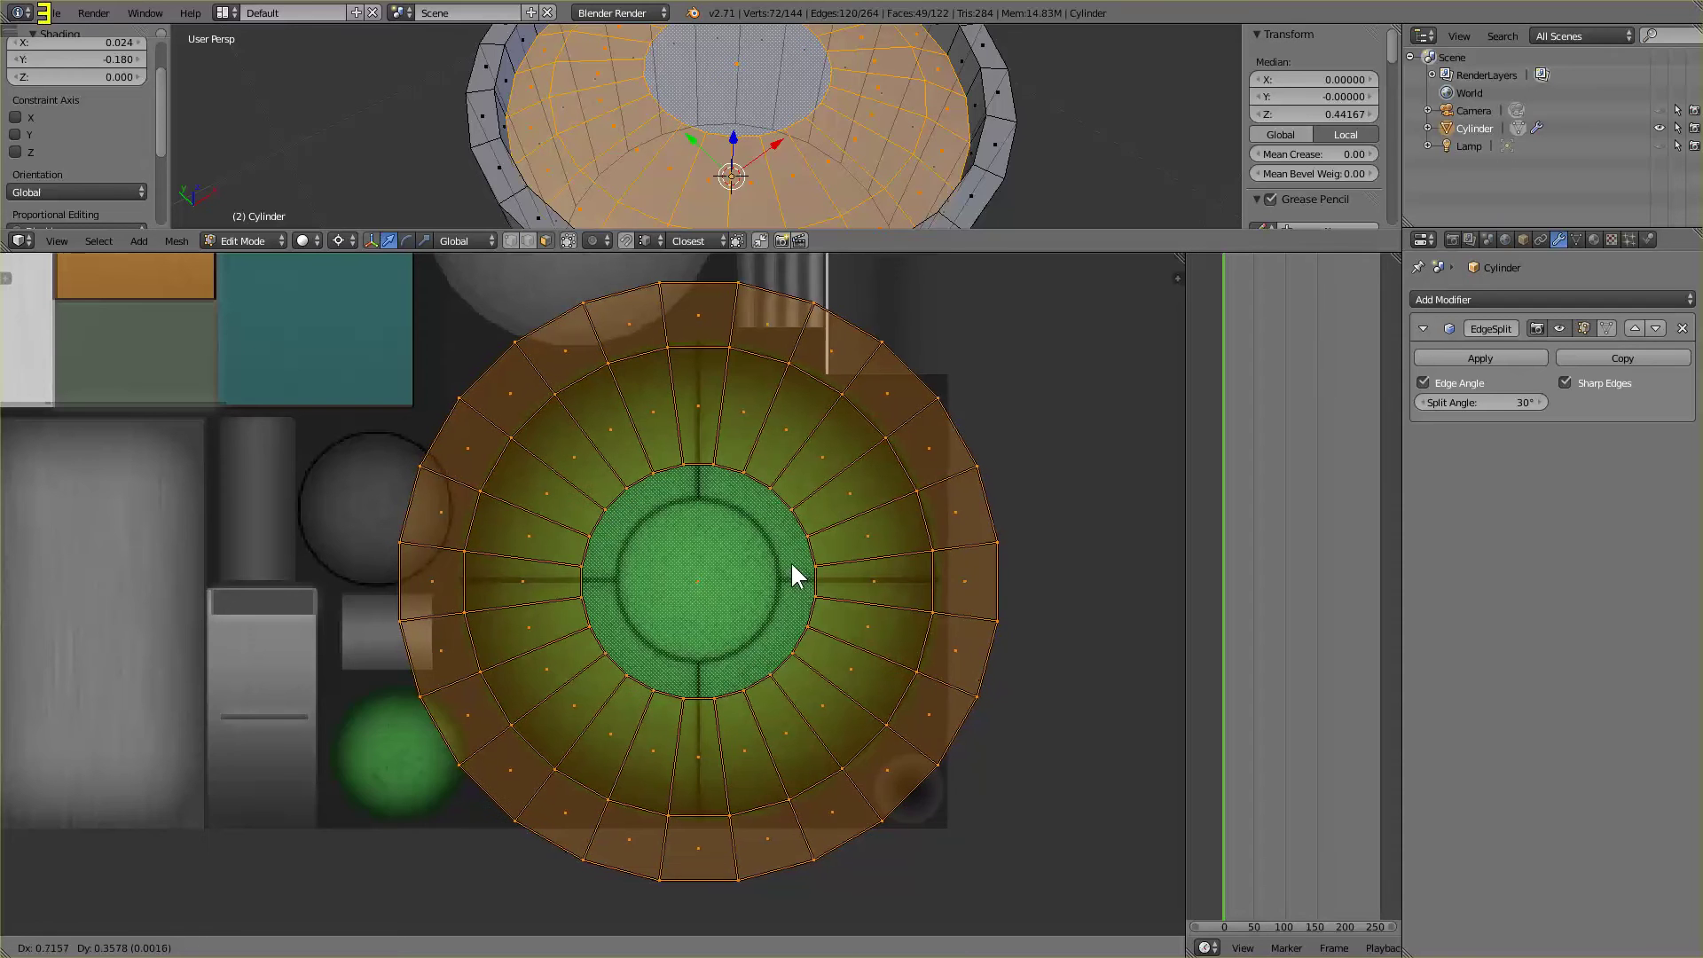
click(792, 567)
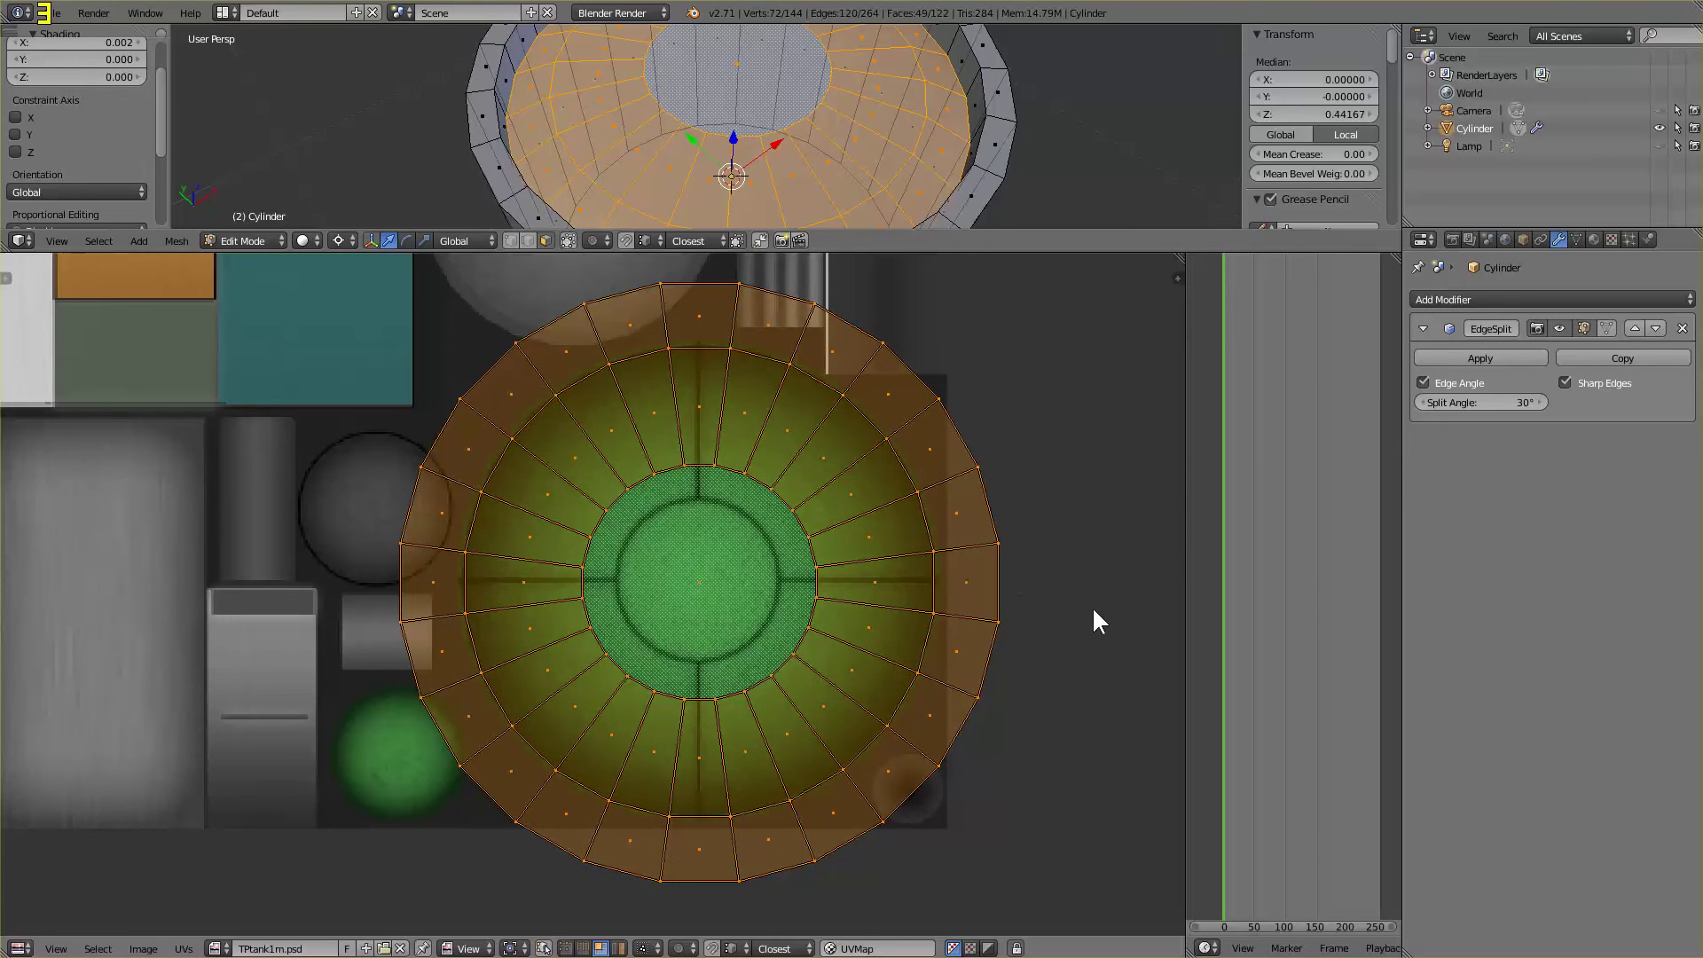
key(s)
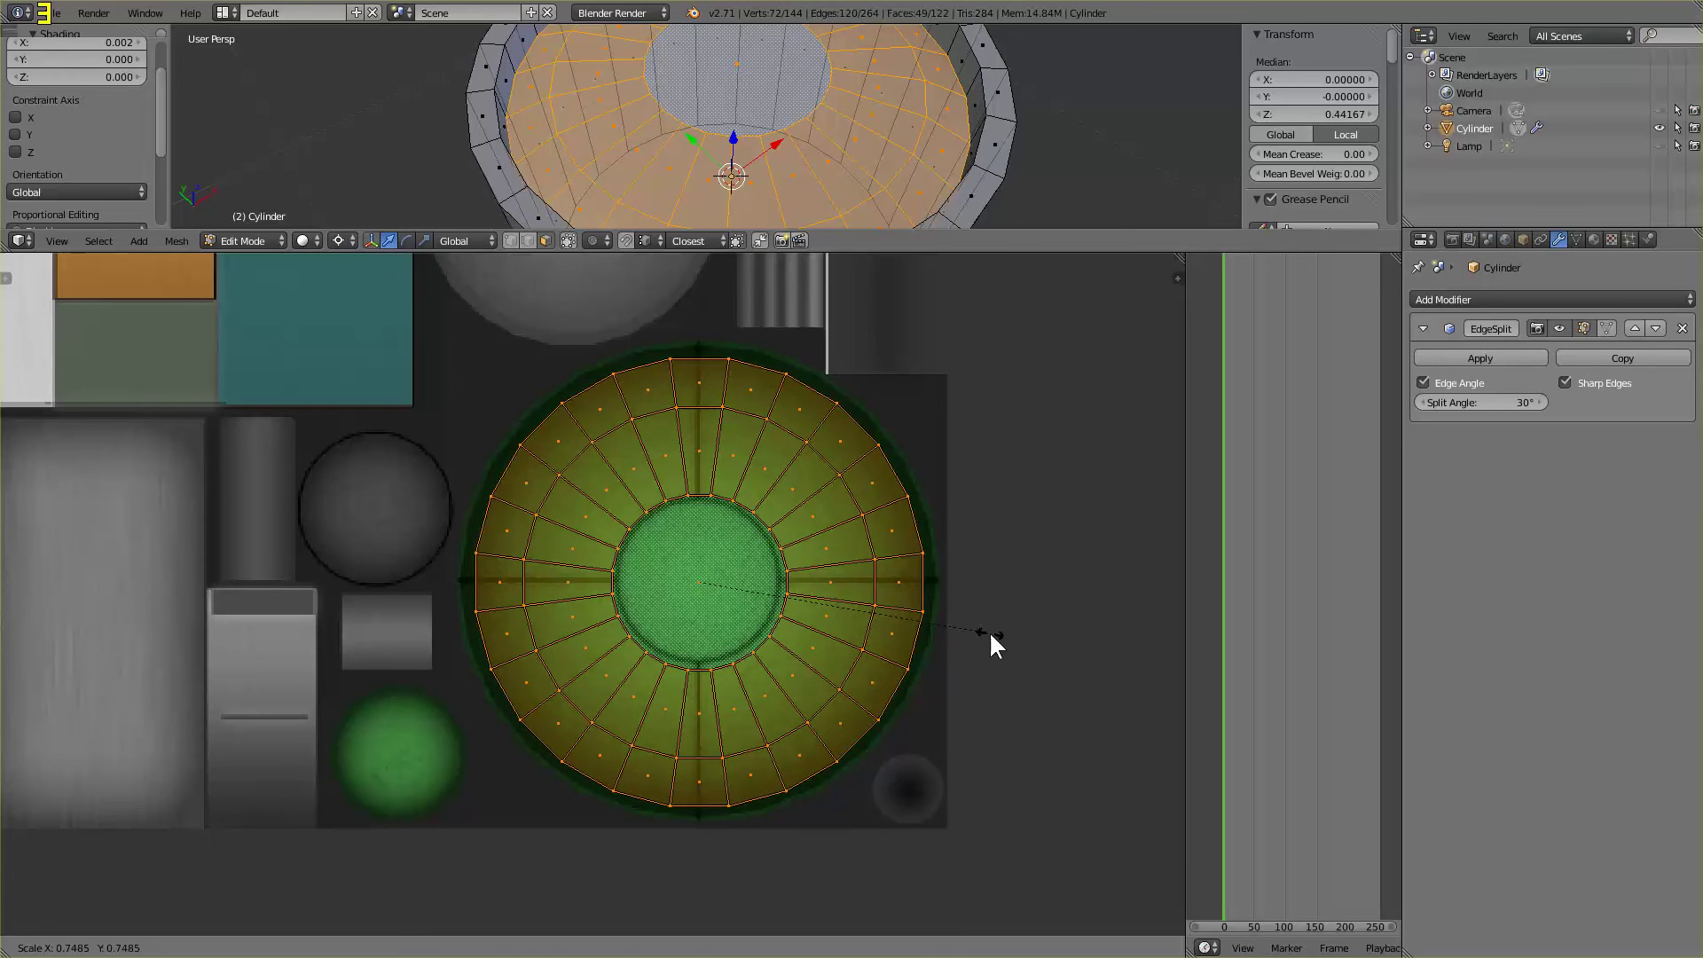
click(991, 636)
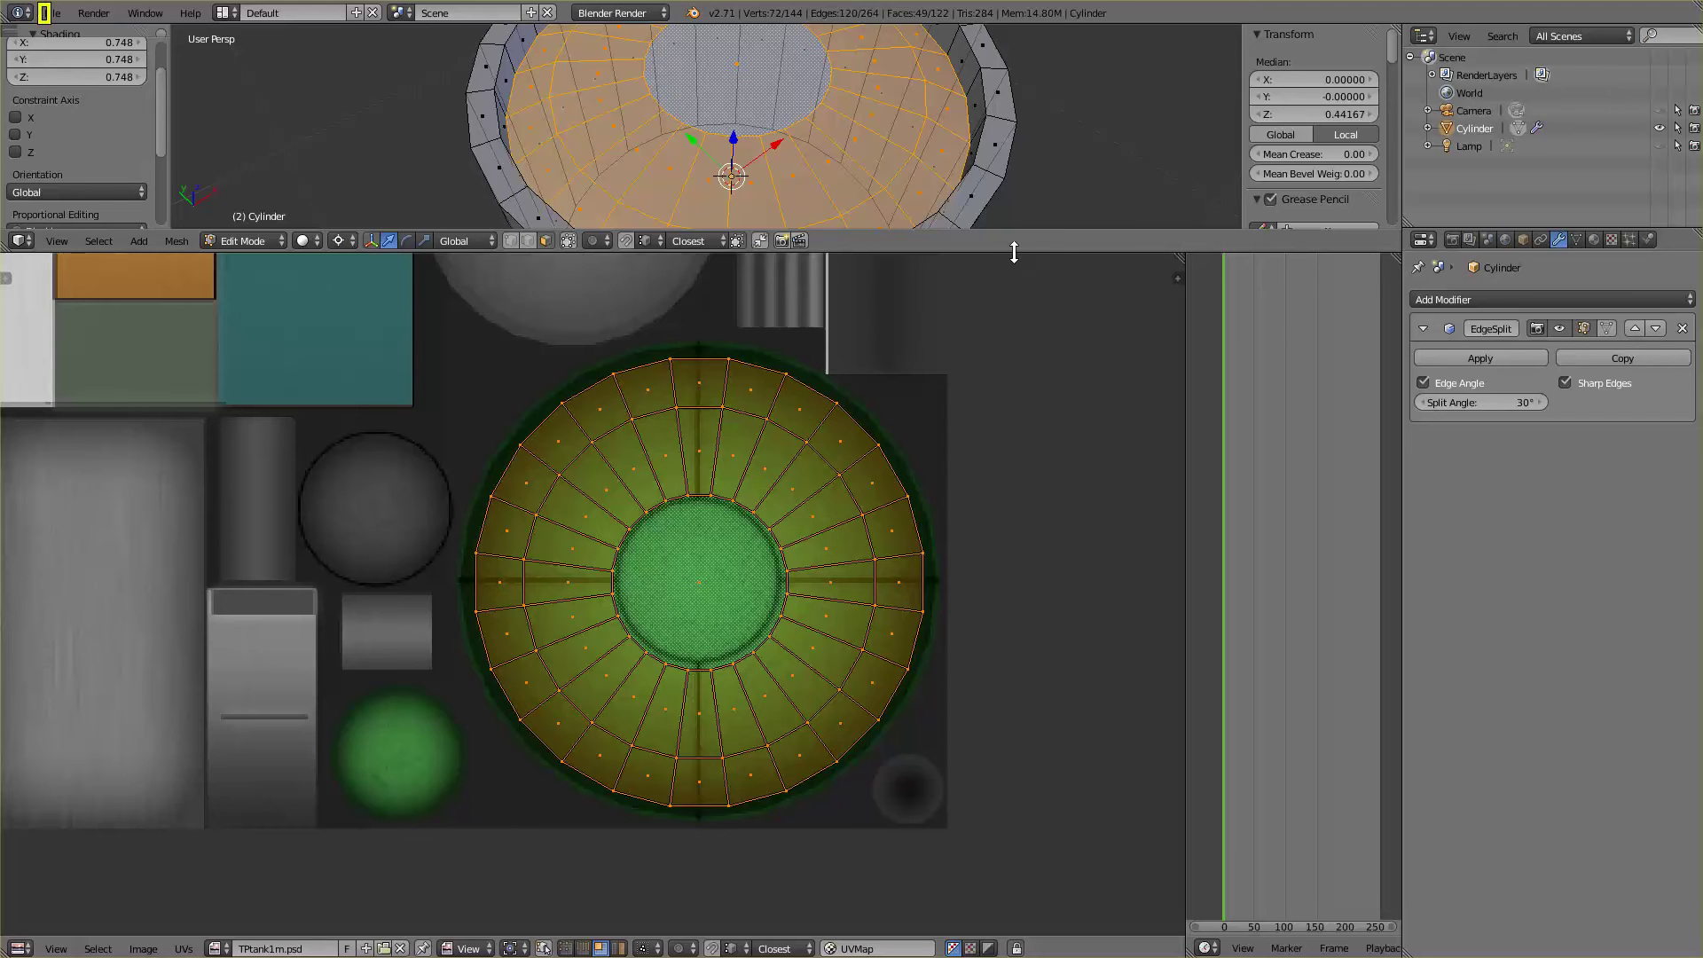
Enlarge the 3D view and switch the cylinder to Texture Paint mode to check the texture on its domed top from above
drag(1014, 231, 1027, 442)
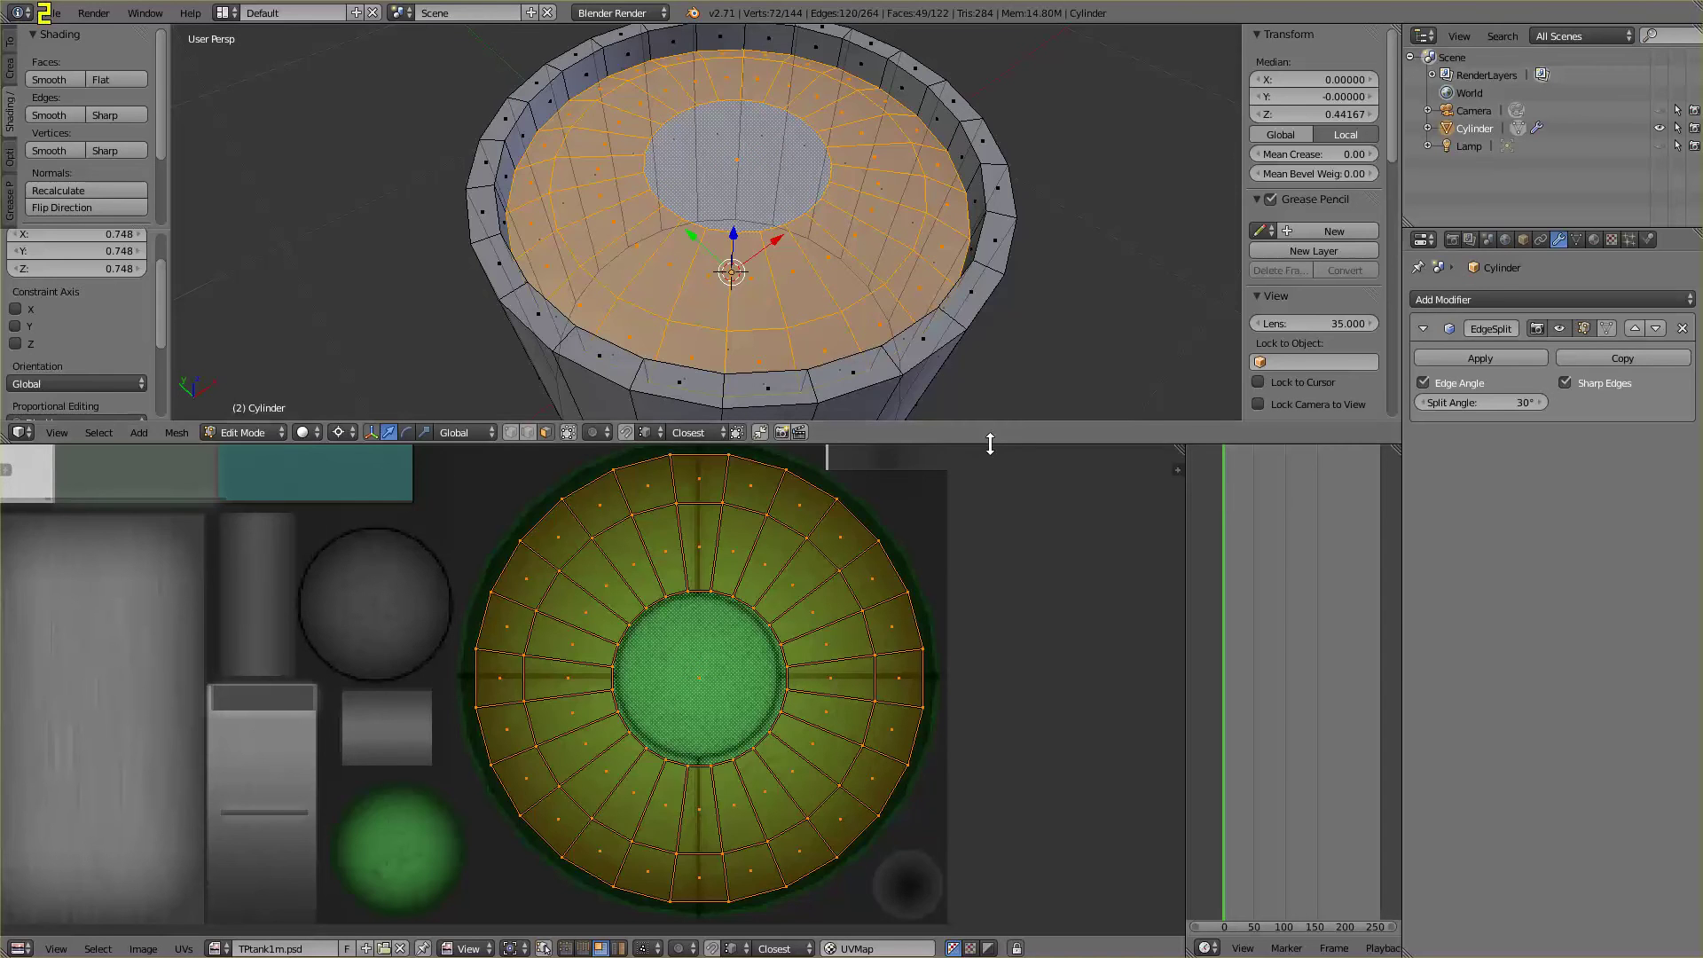
drag(994, 441, 993, 750)
middle_drag(742, 282, 756, 319)
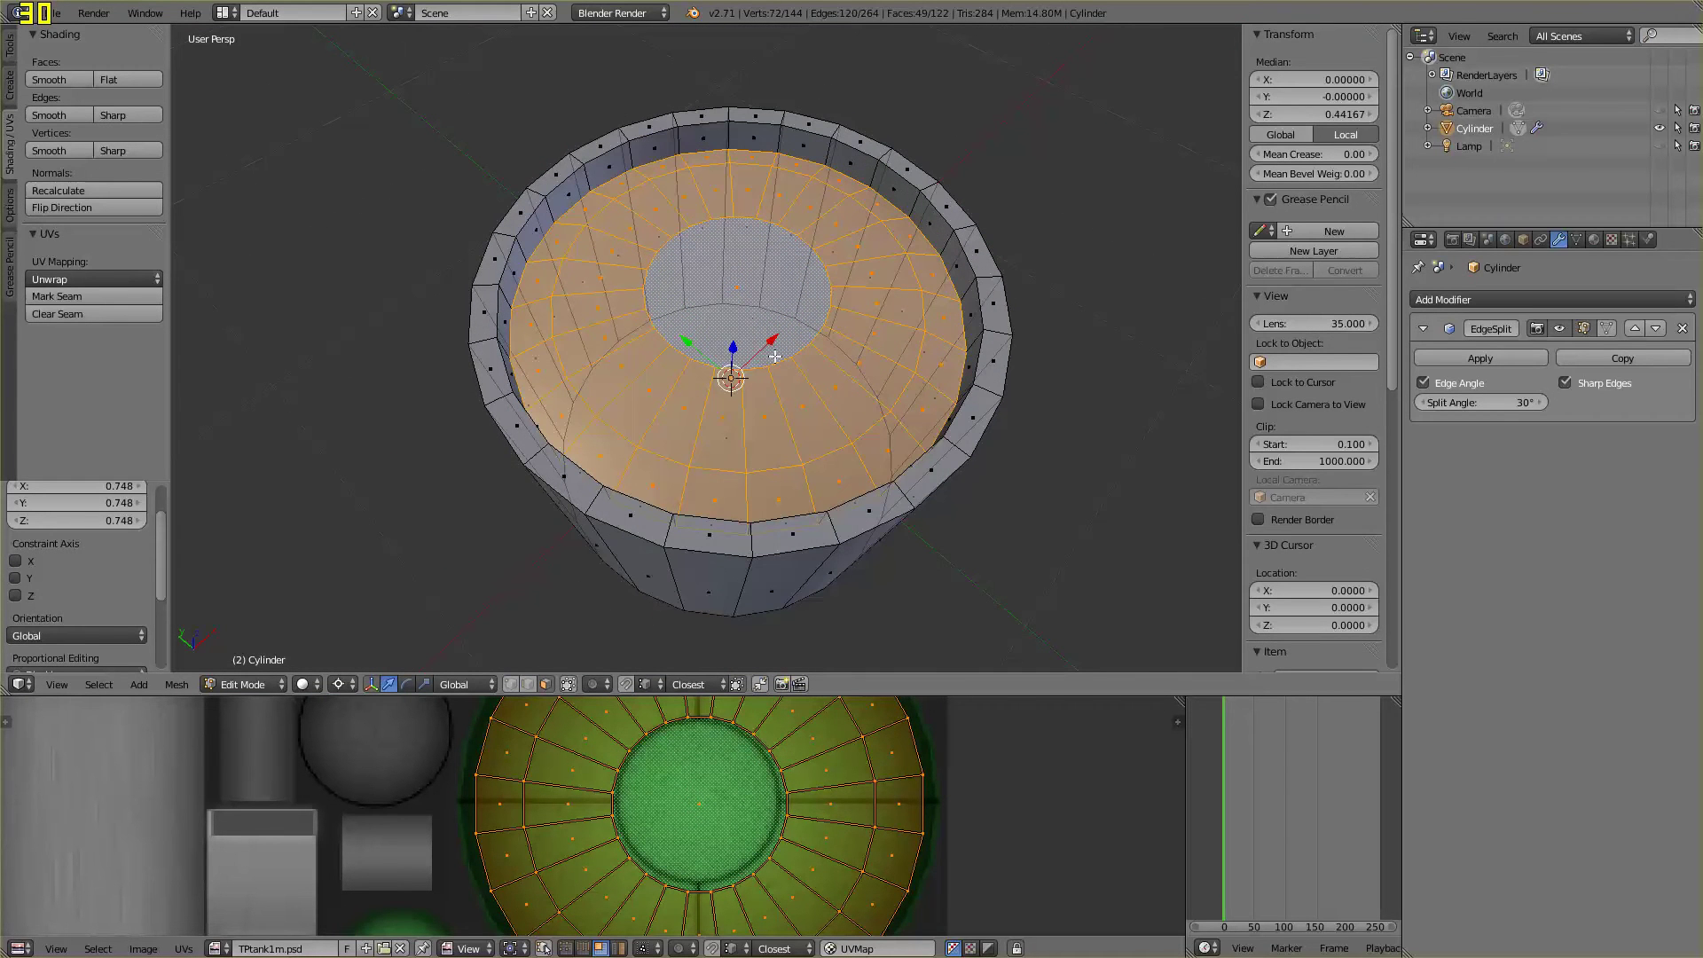
click(259, 679)
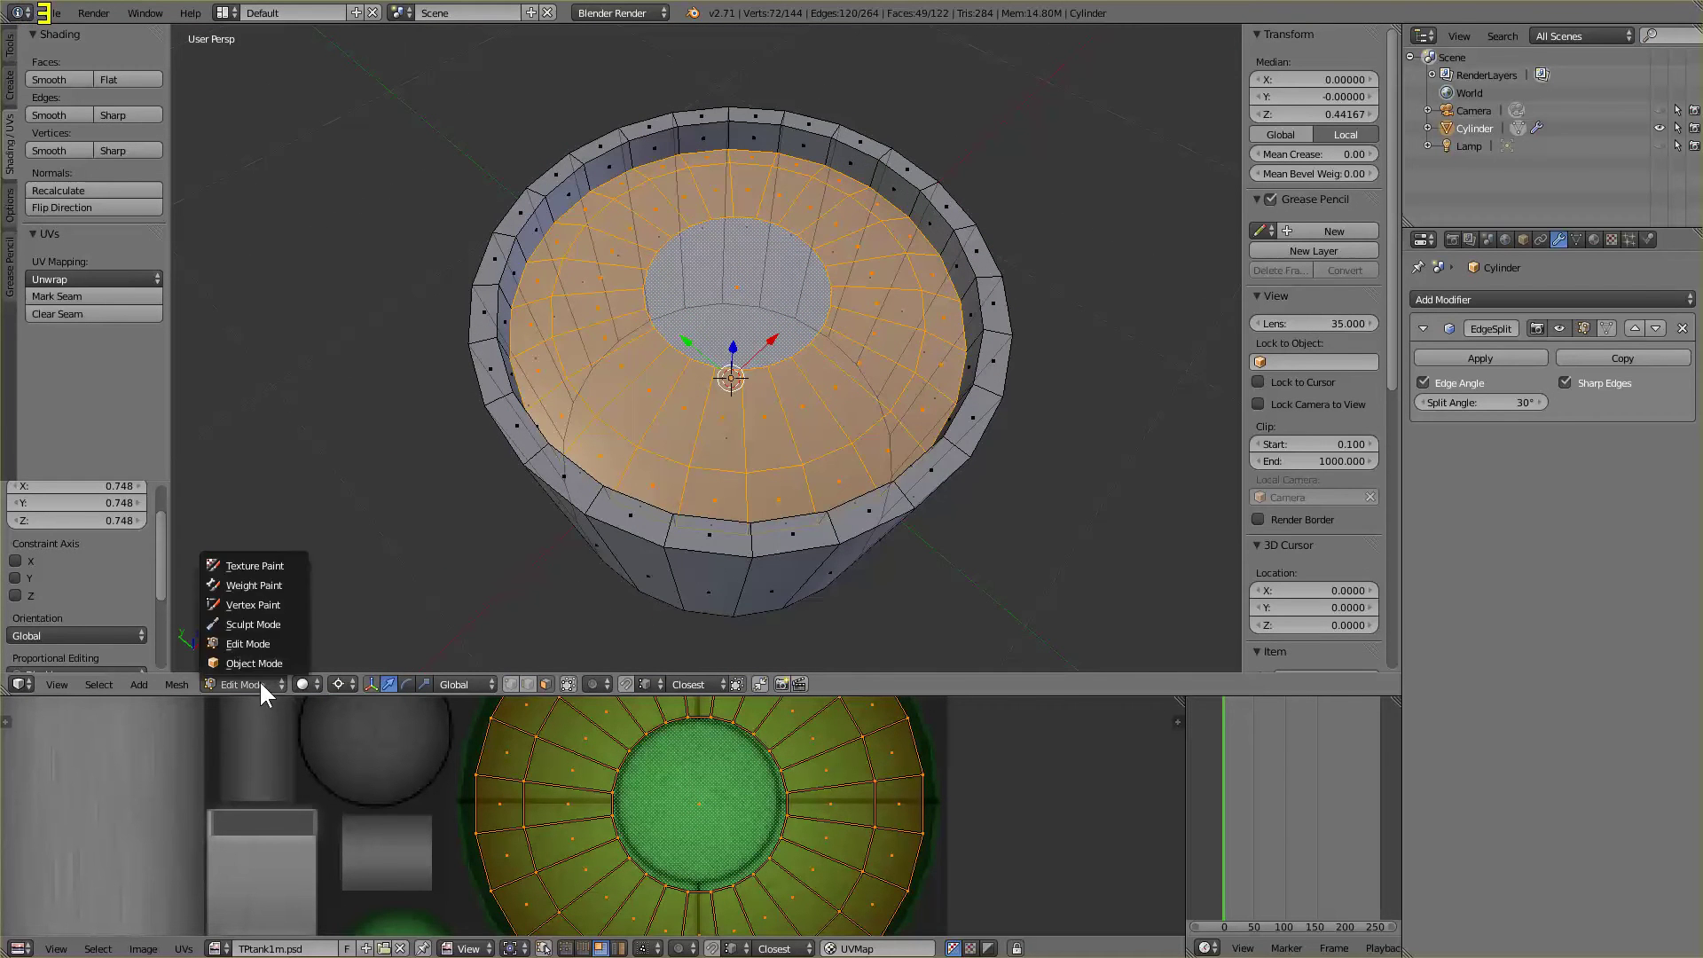
click(264, 567)
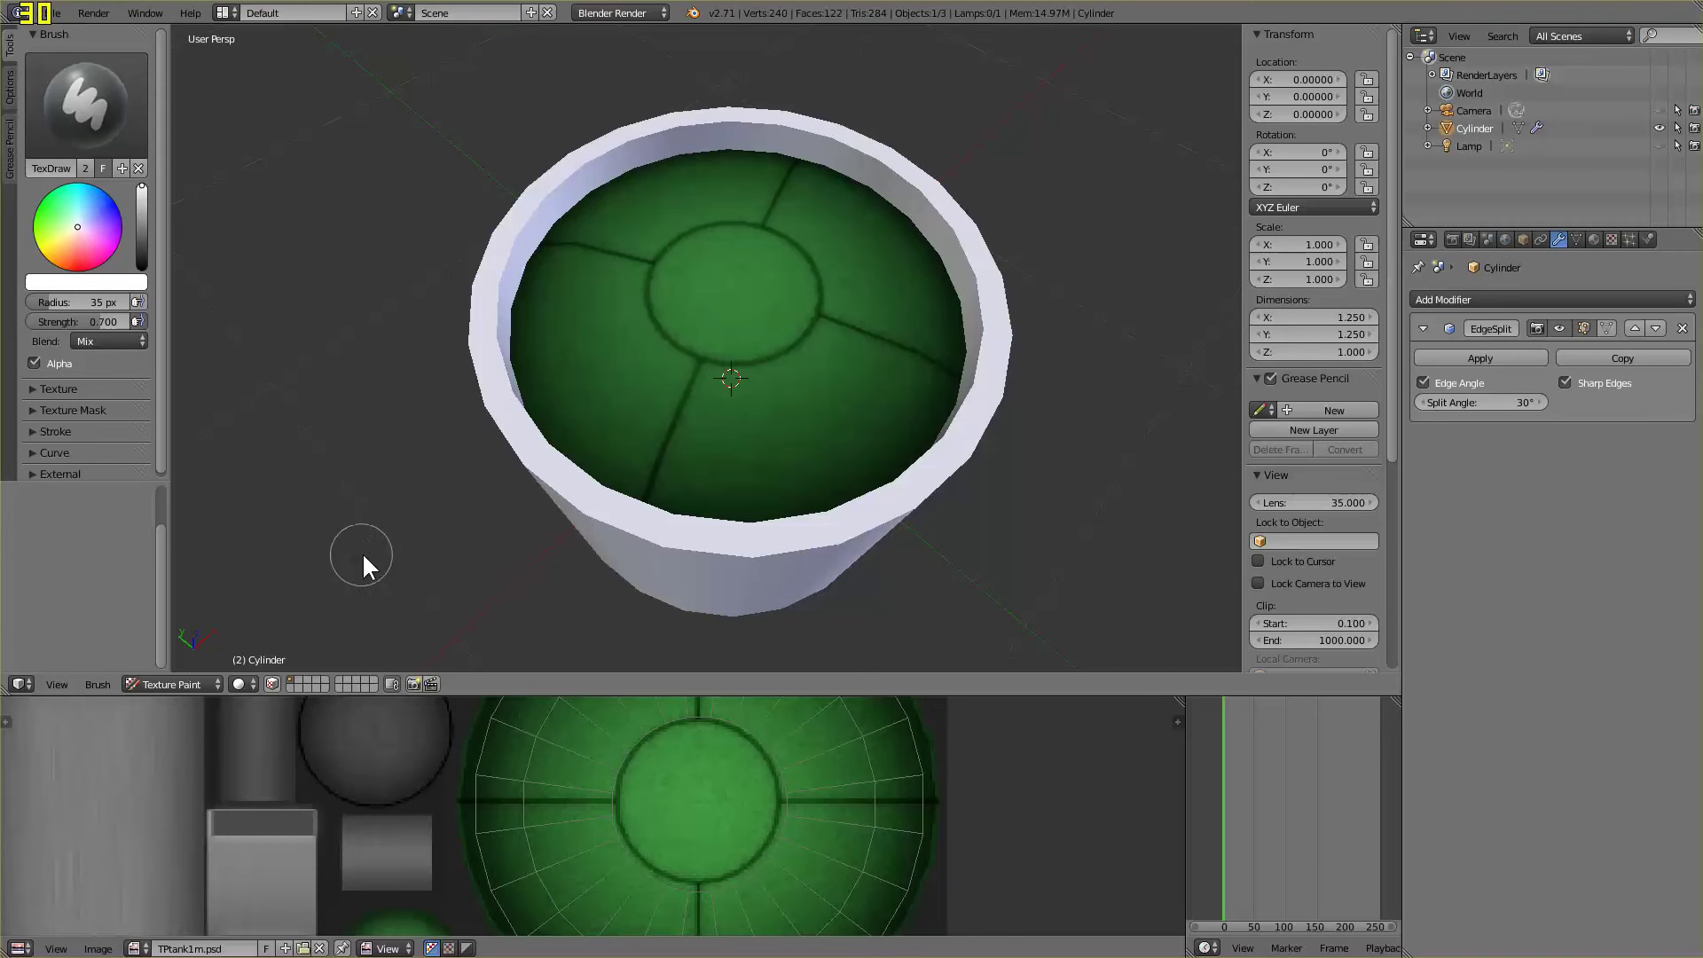
middle_drag(362, 552, 461, 610)
scroll(465, 599, down, 7)
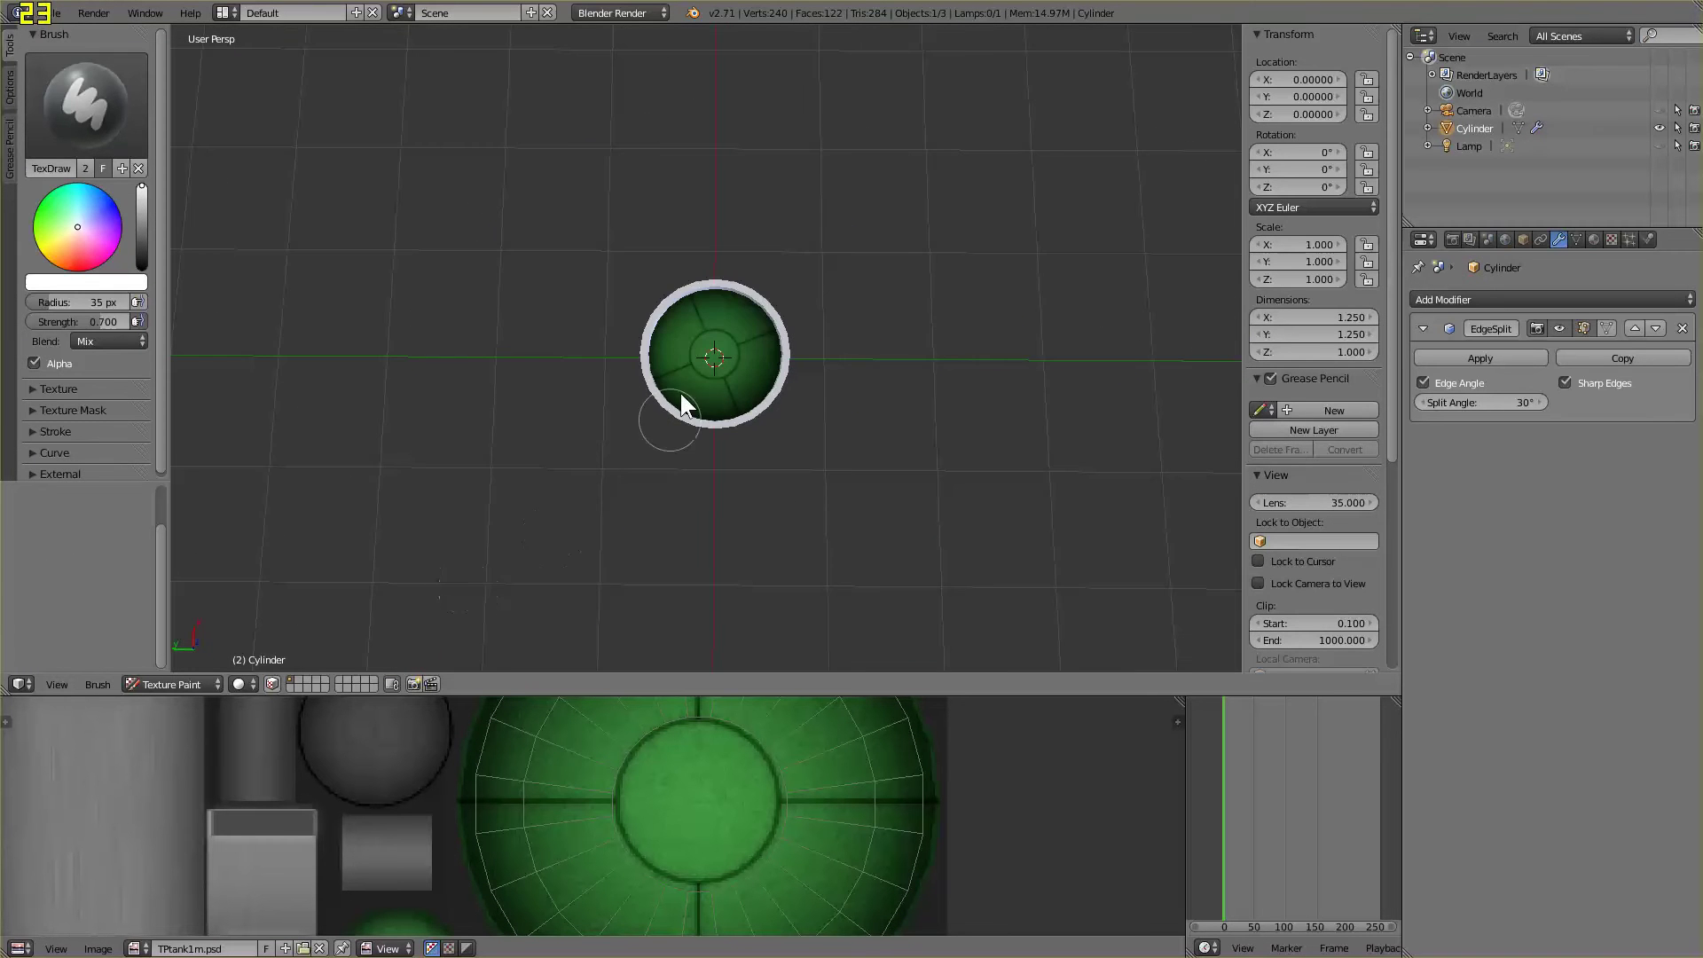
scroll(713, 459, up, 5)
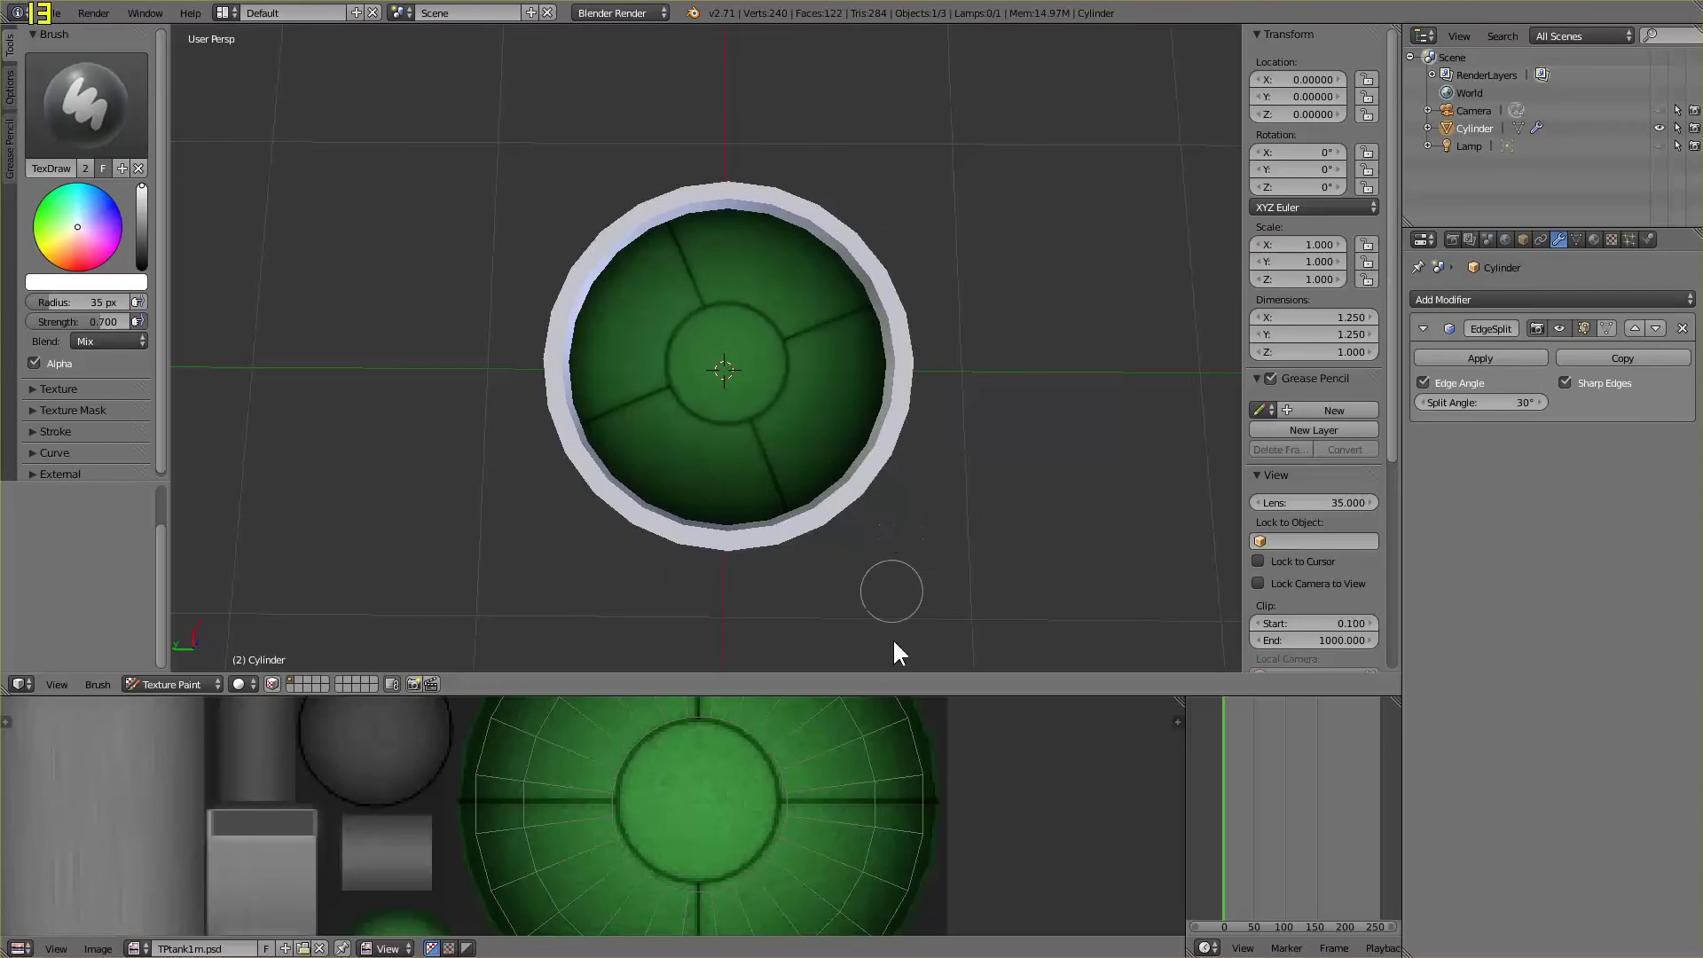
Give the UV editor more height, return to Edit Mode and rotate the circular UV island by 7.5°
drag(907, 695, 914, 557)
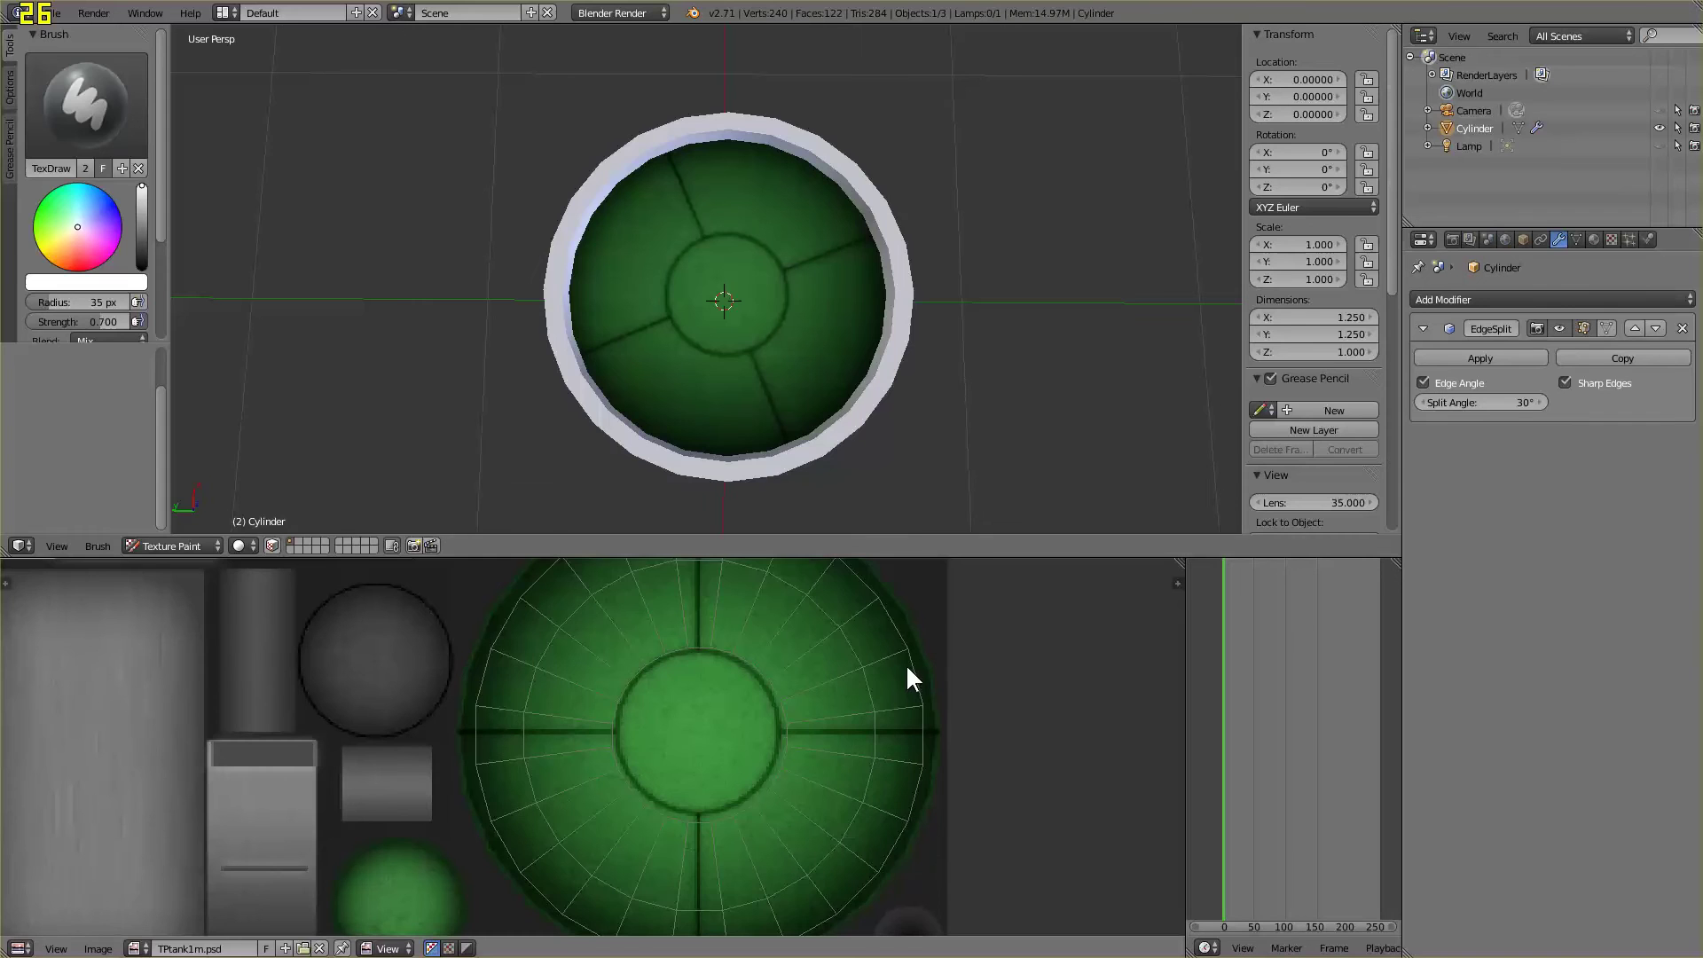
key(Tab)
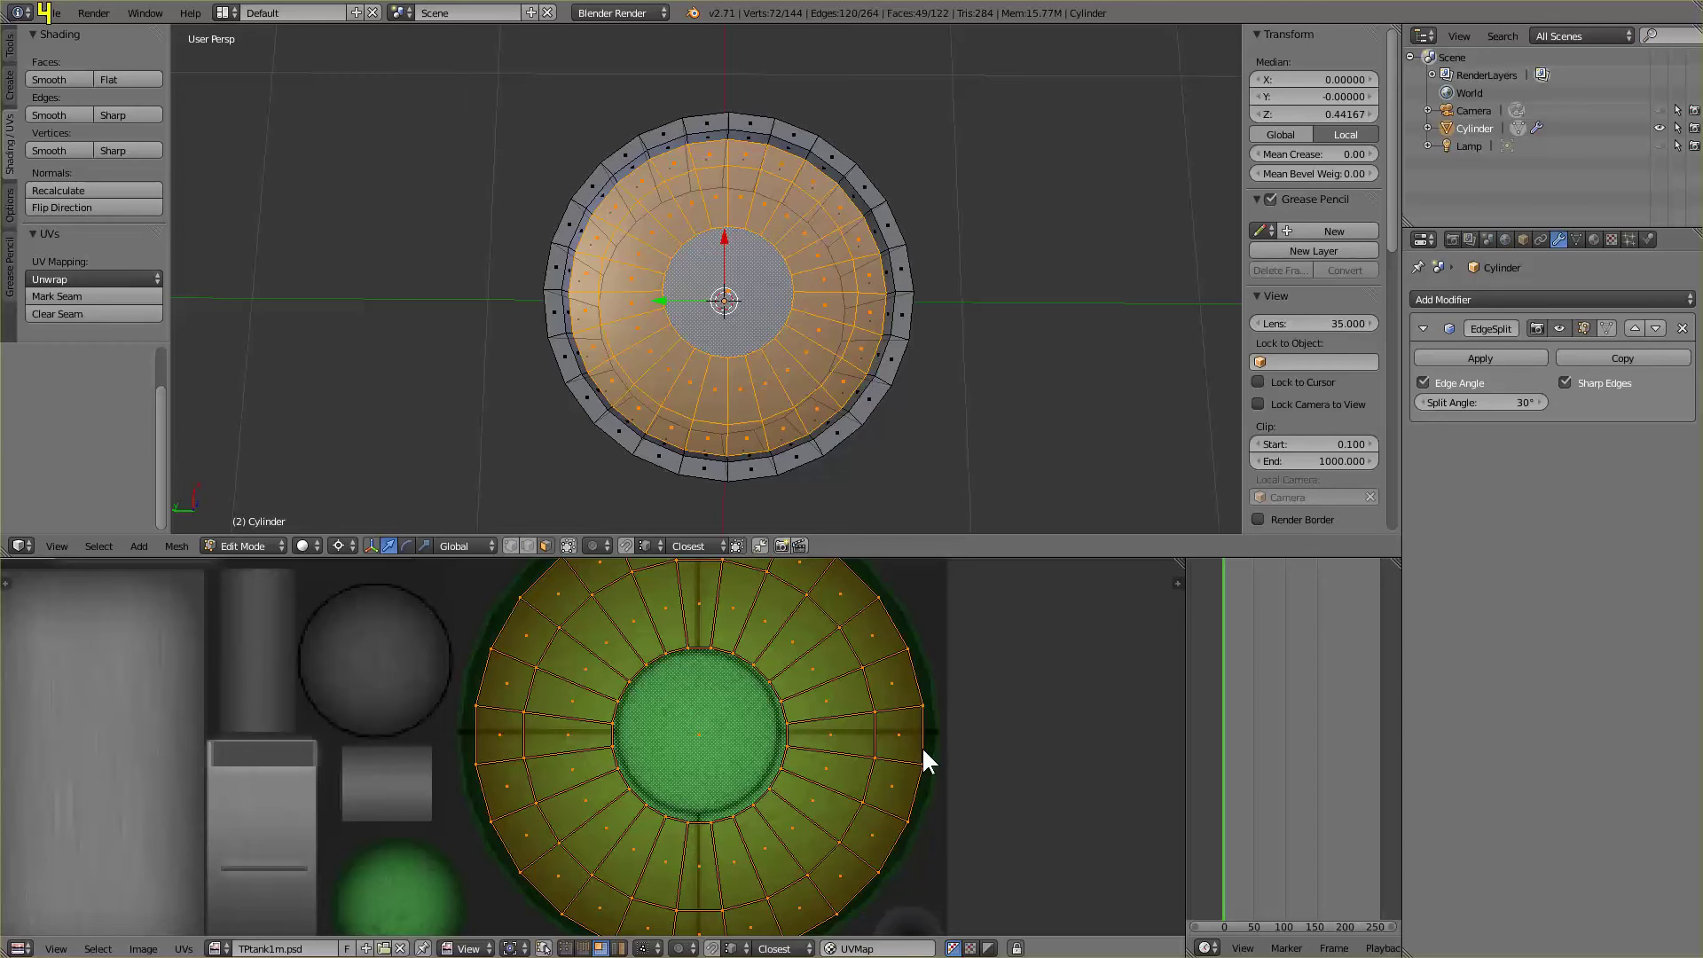
key(r)
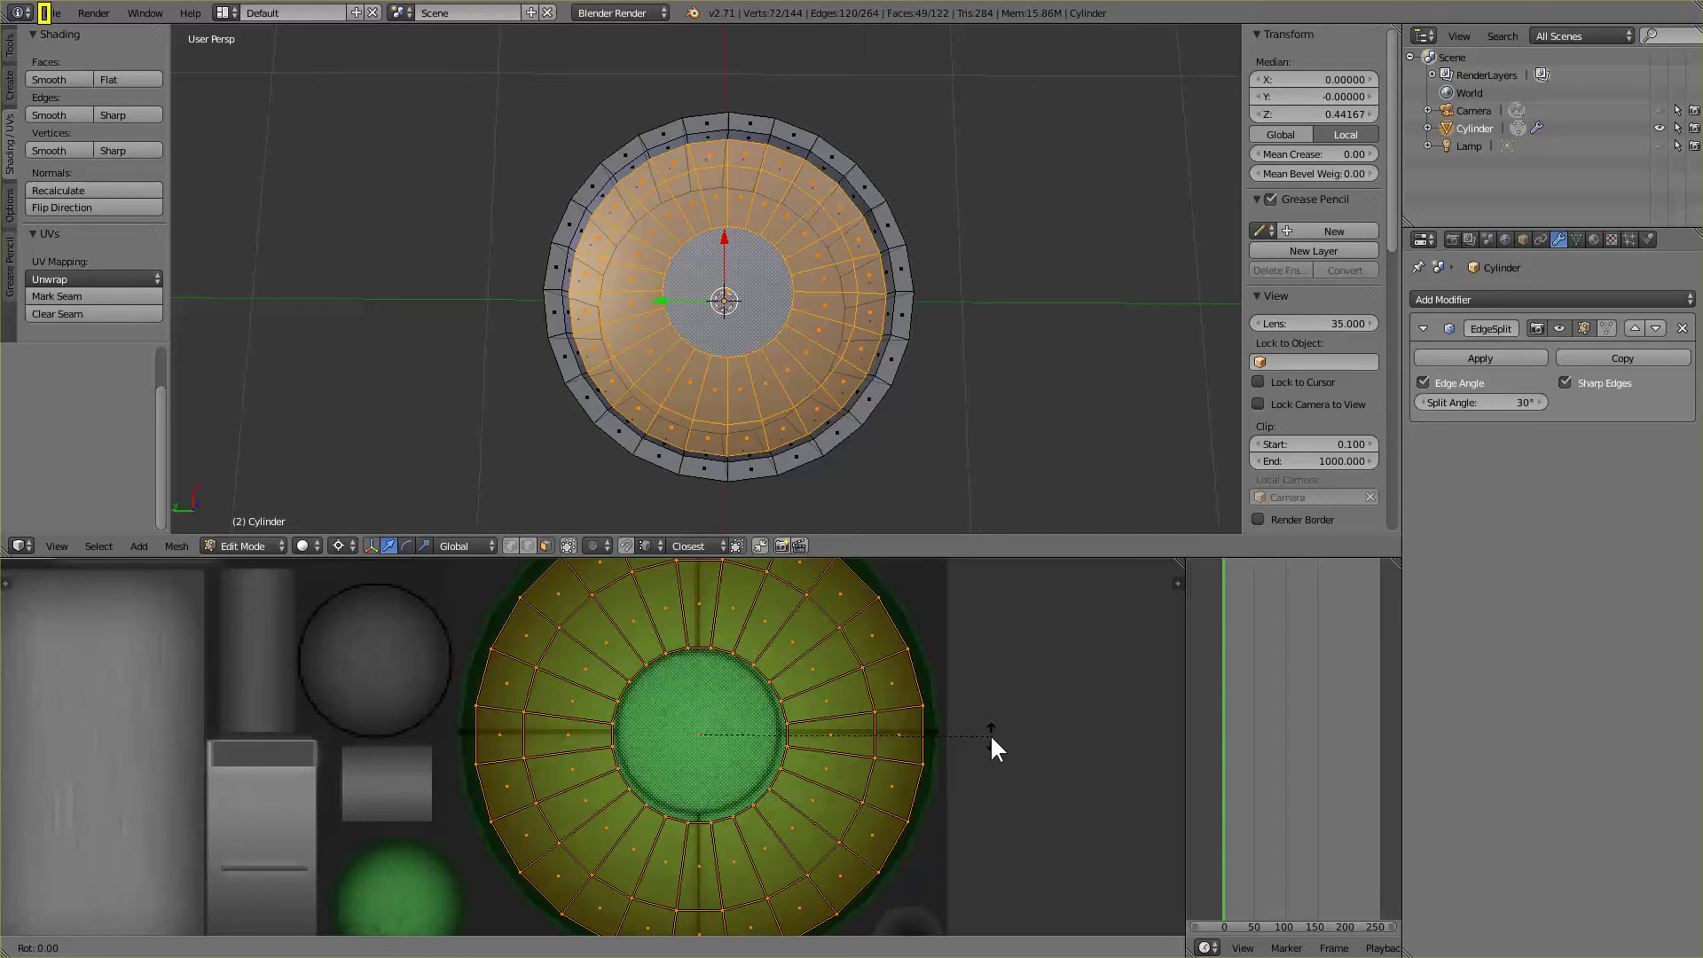
text(7.)
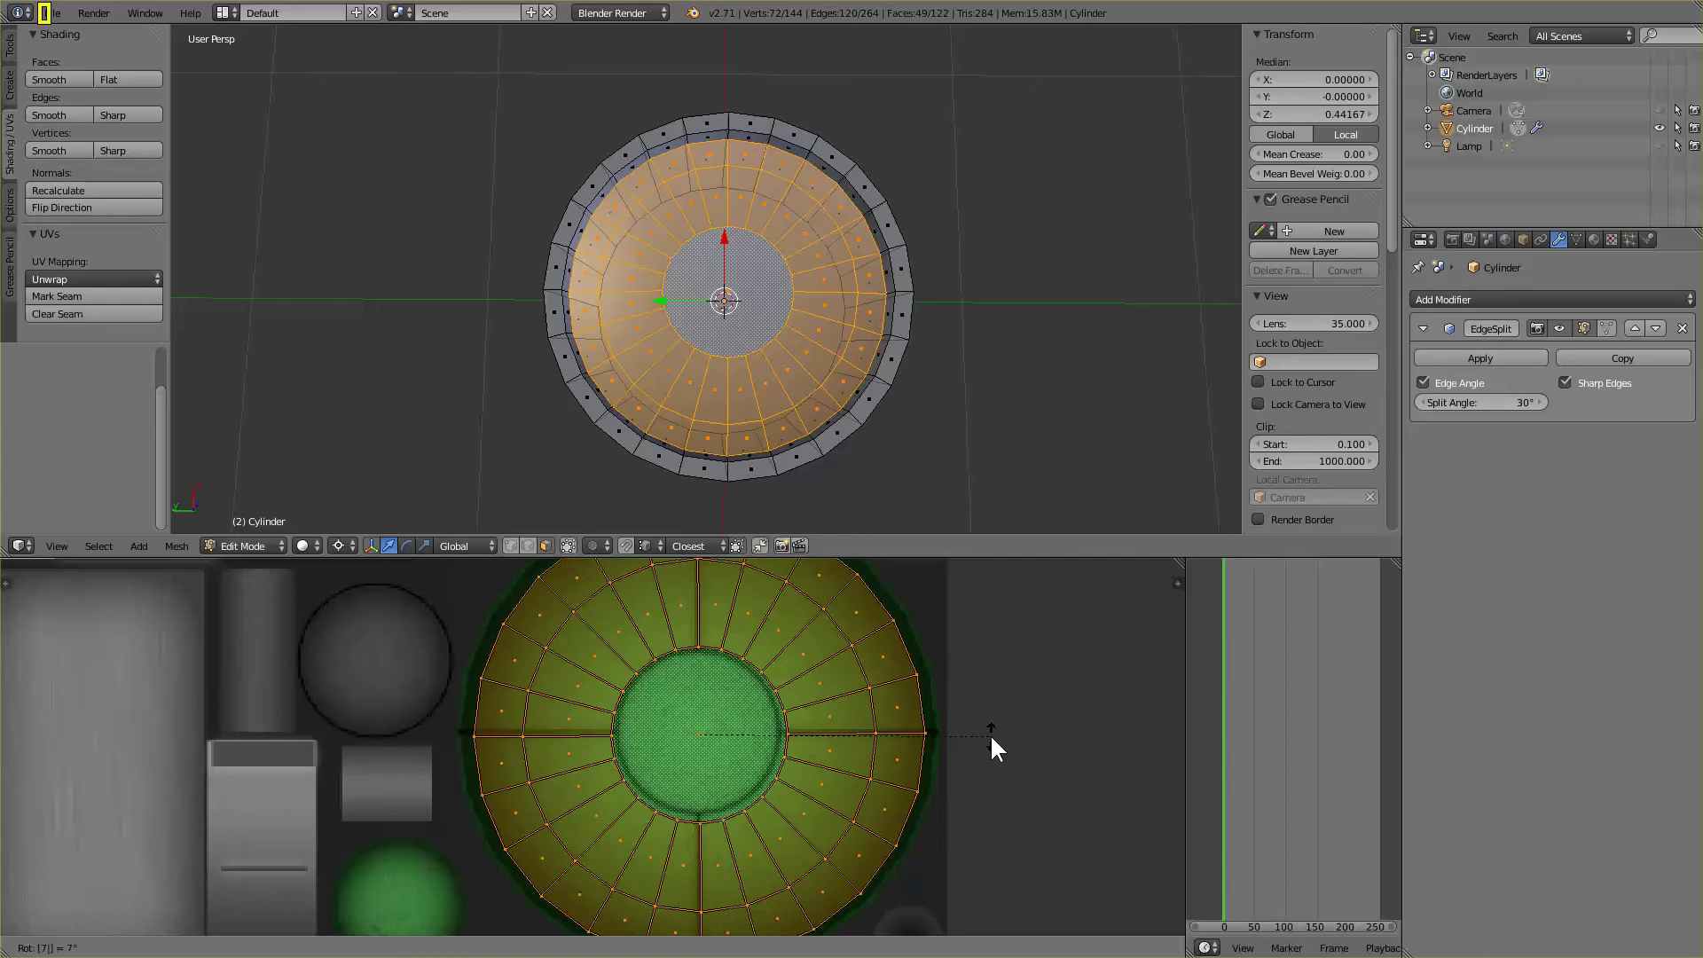
text(5)
key(Return)
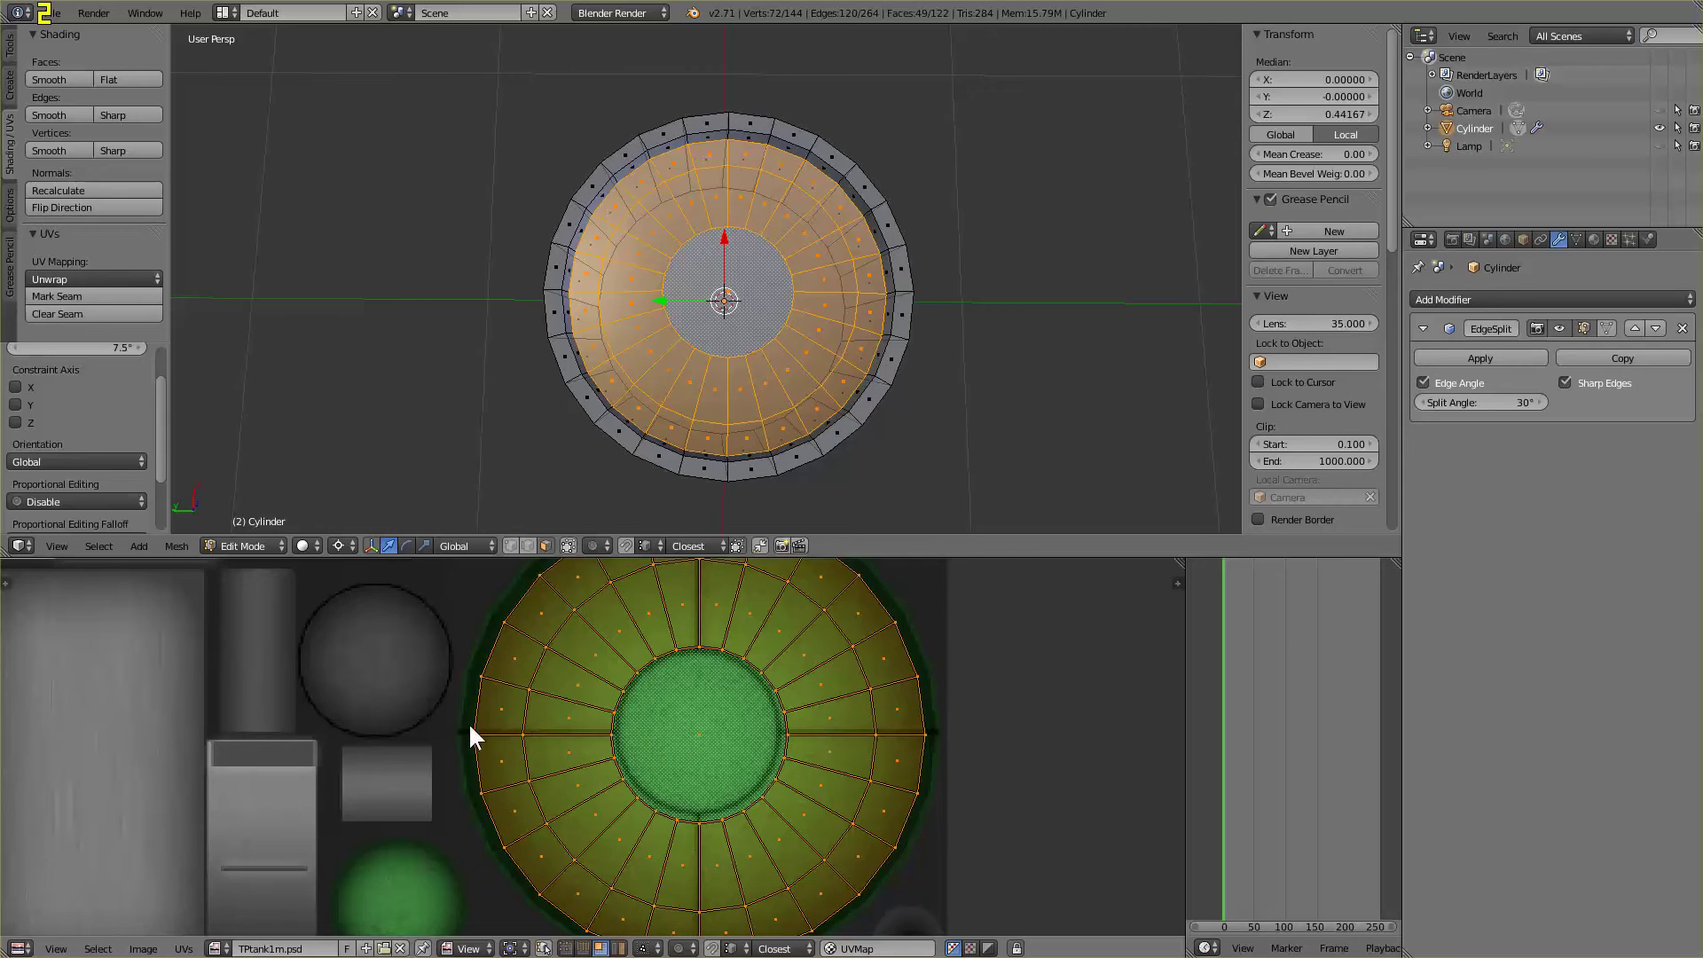
Nudge the UV island about -0.0007 in X and 0.002 in Y to centre it, and return to Texture Paint mode
key(g)
click(699, 732)
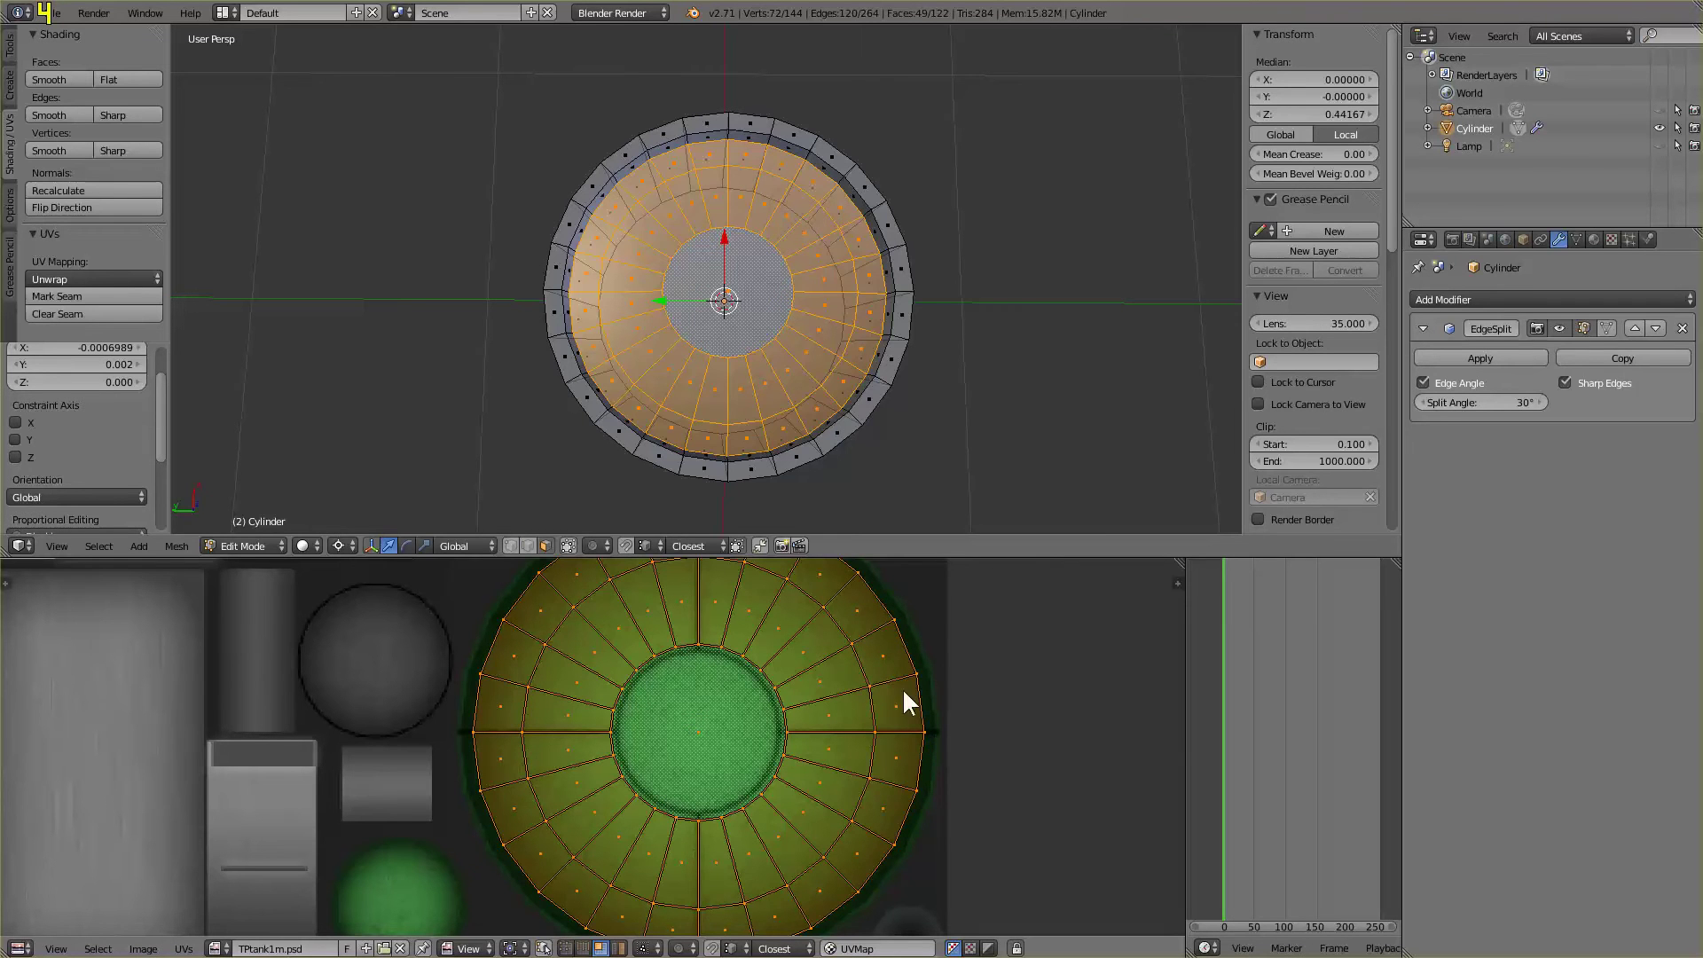
key(Tab)
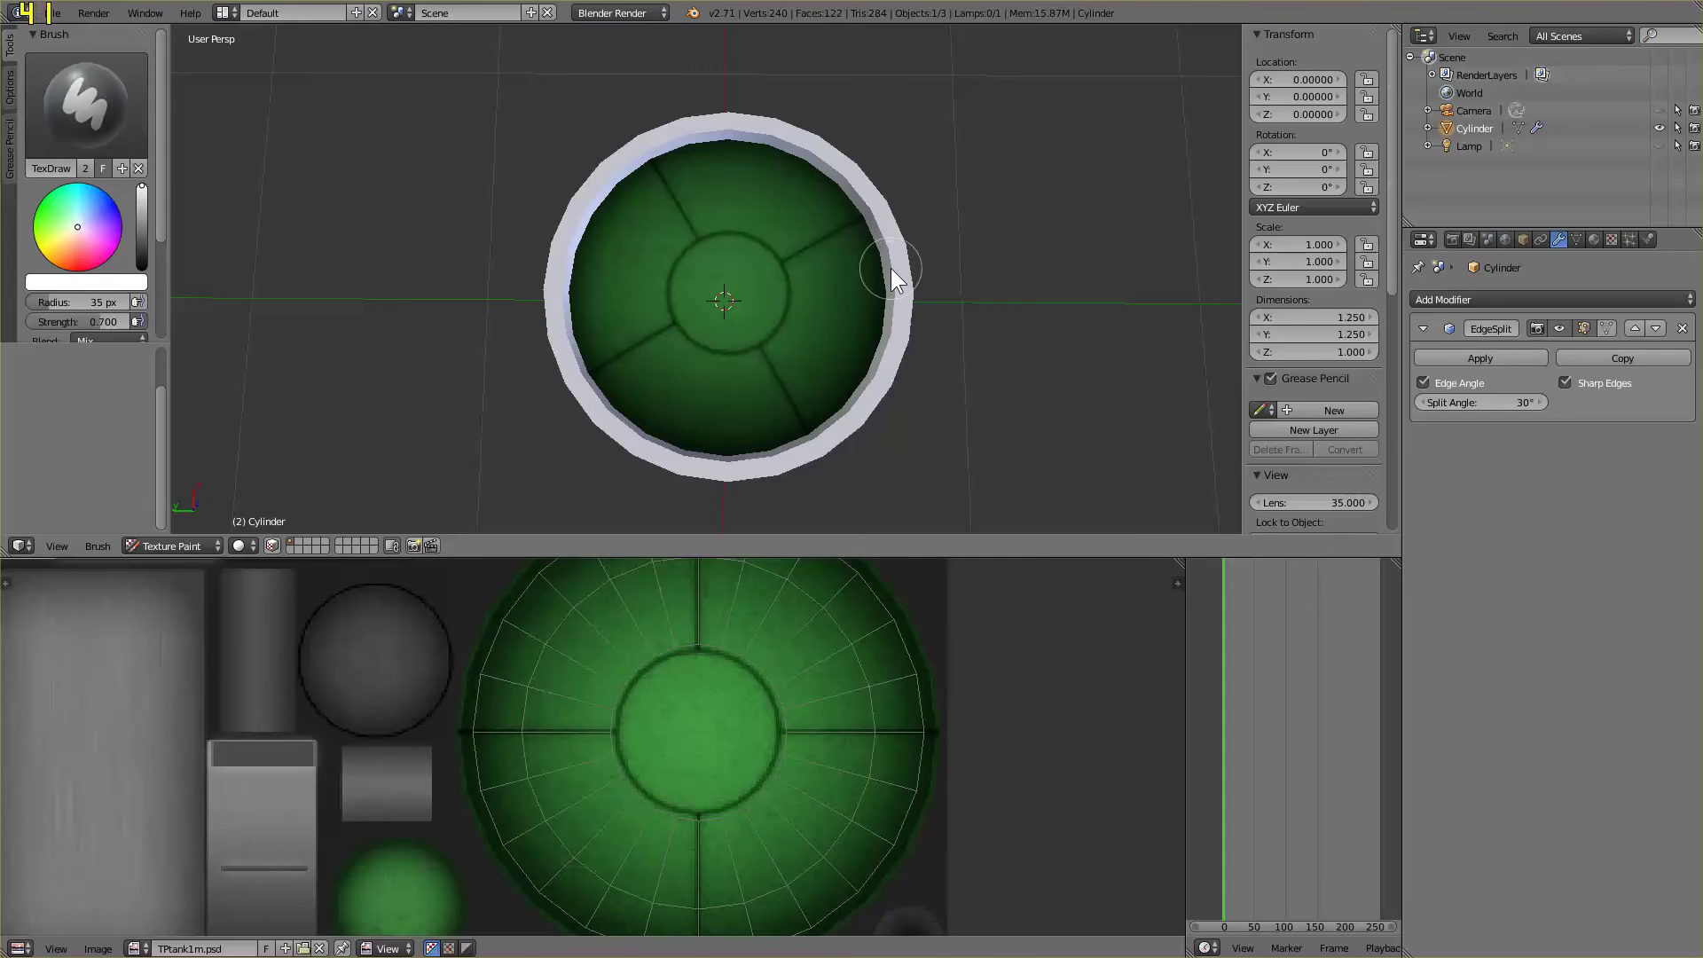
Rotate the dome's circular UV island by 30° in Edit Mode, and check it in Texture Paint mode
key(Tab)
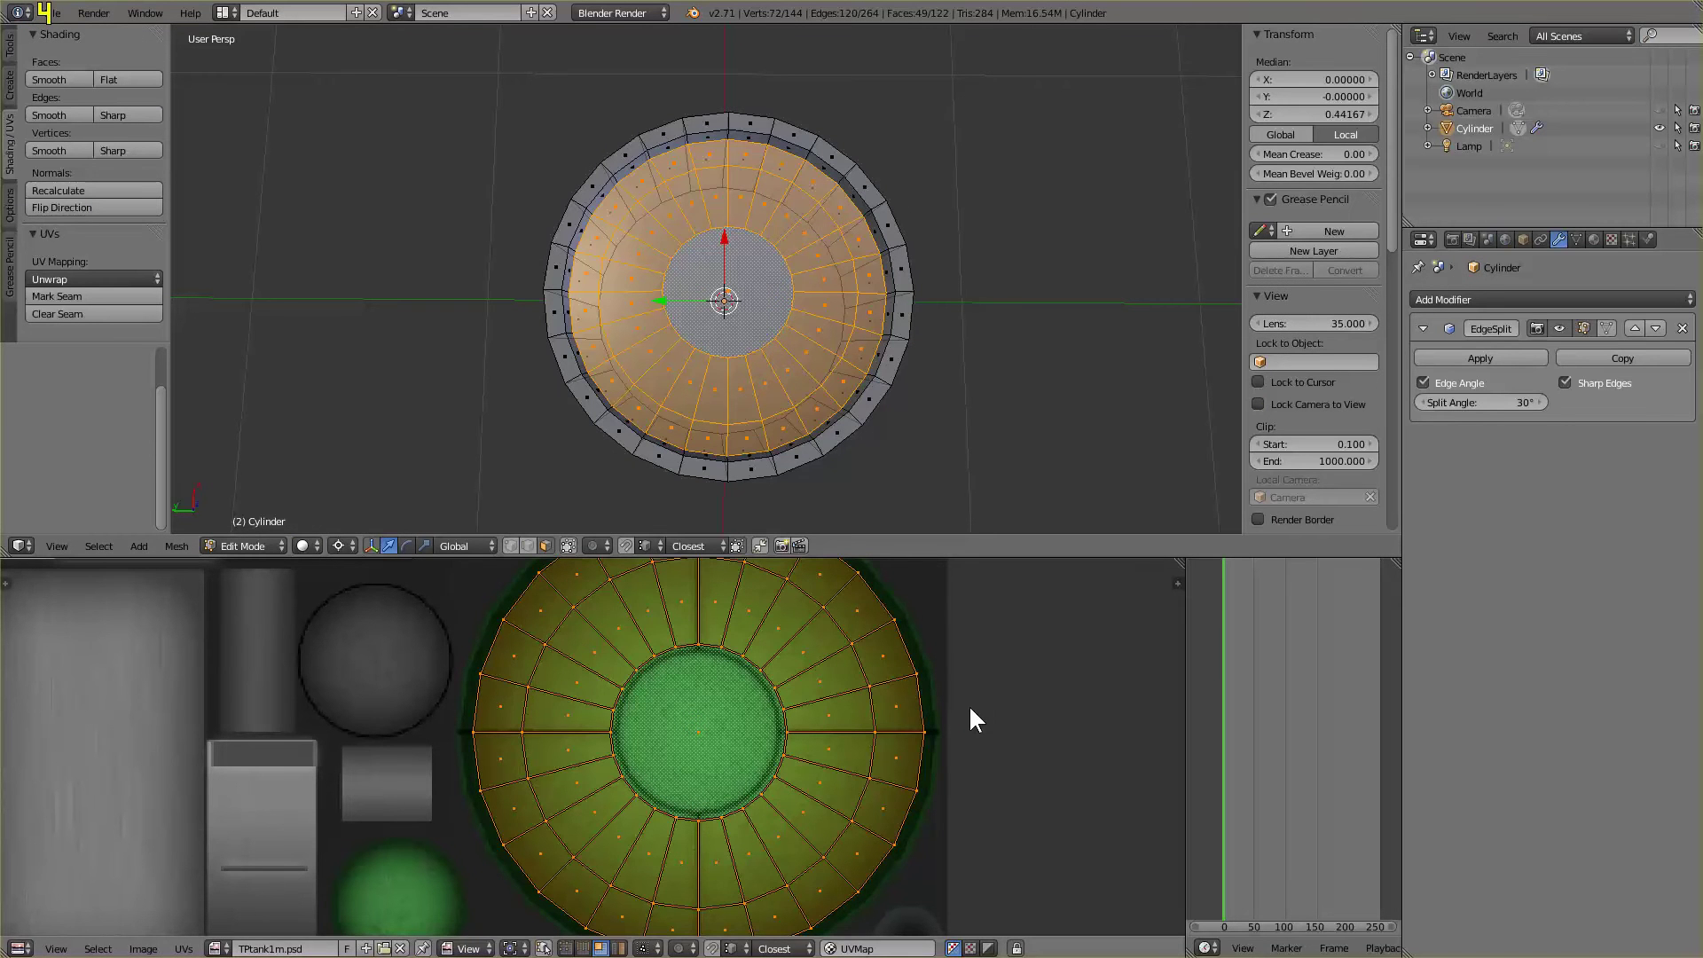
text(r30)
key(Return)
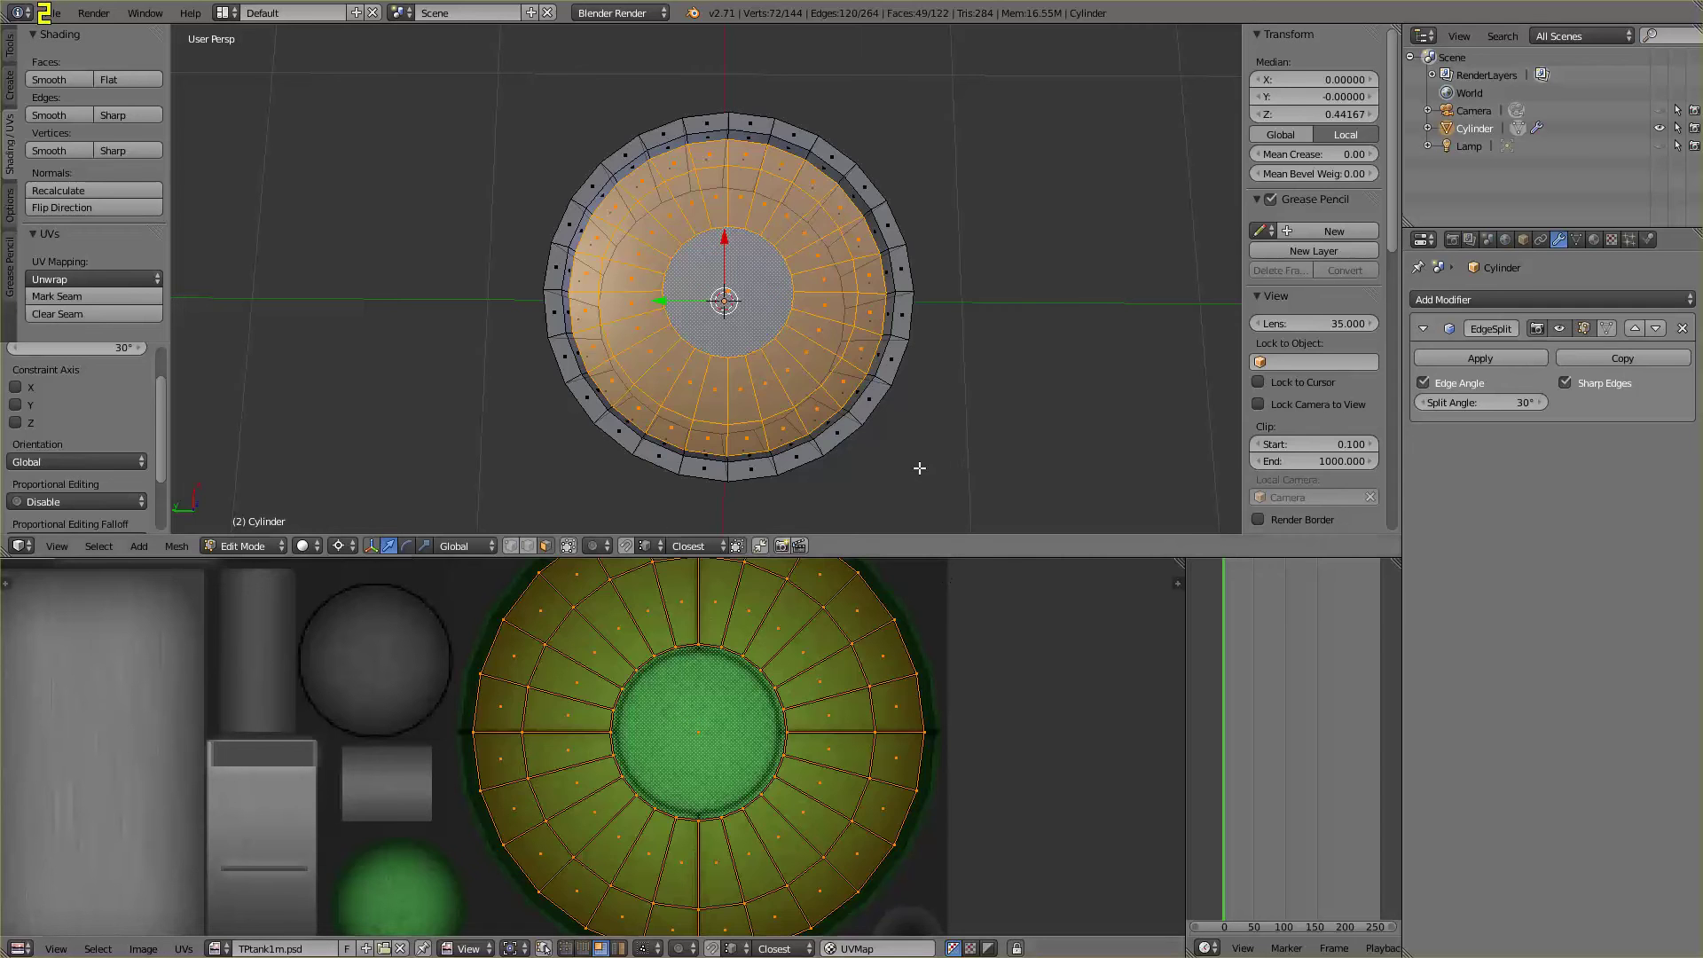
key(Tab)
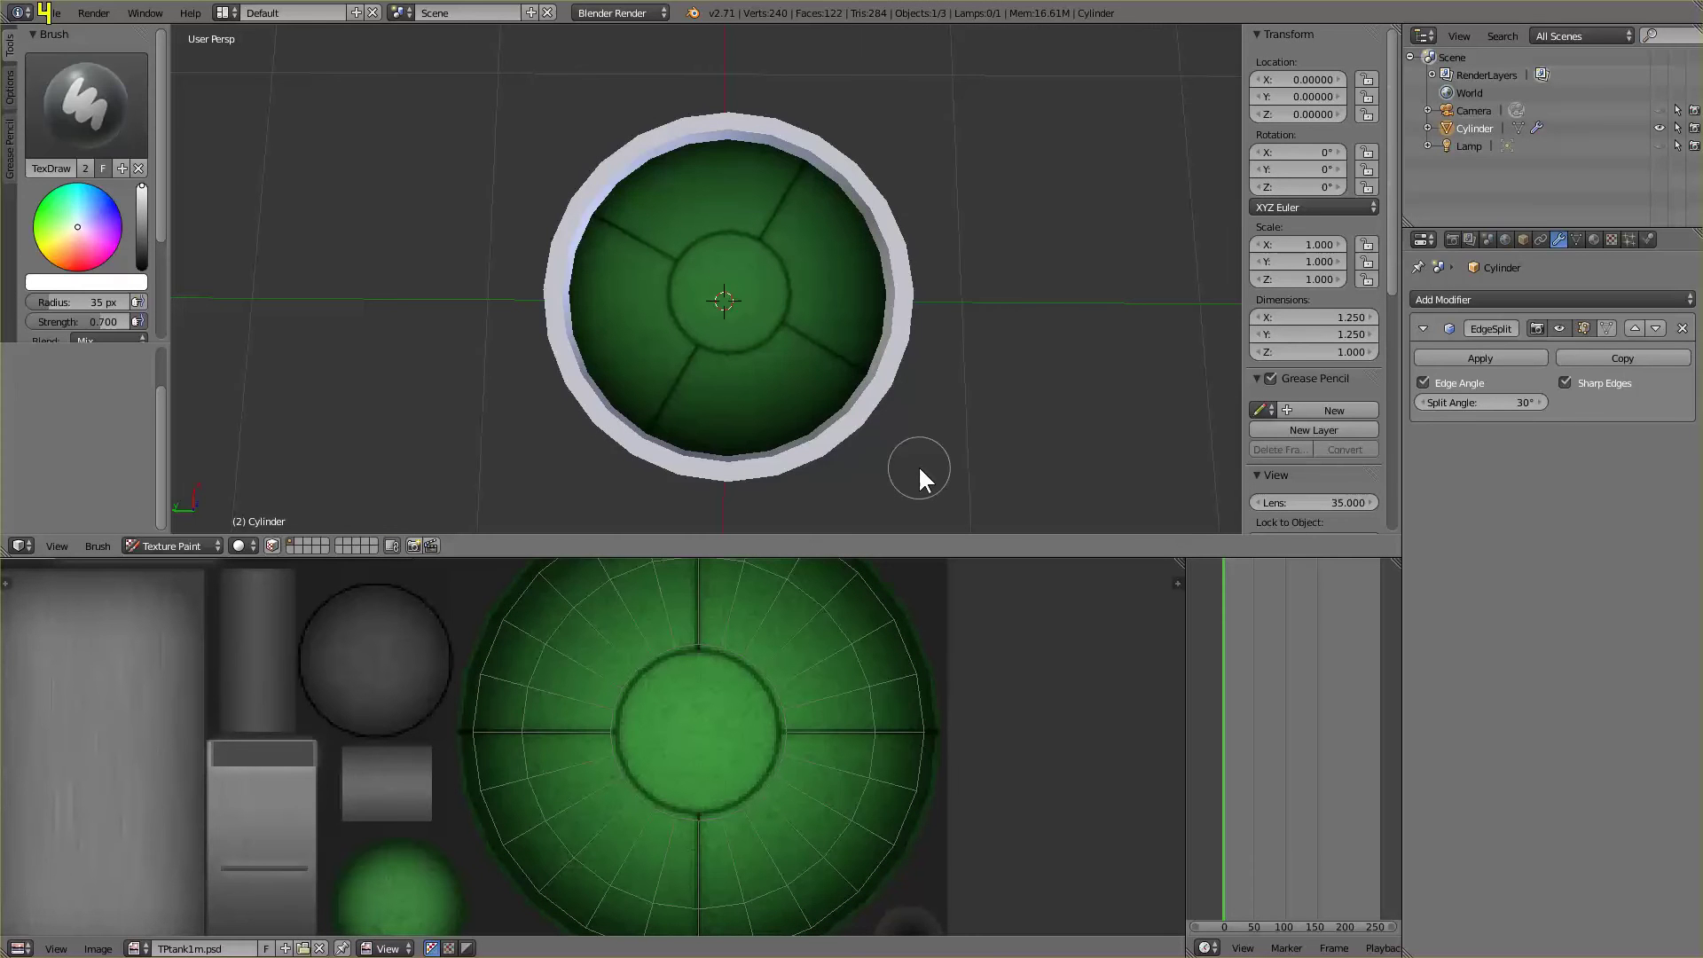
Rotate the UV island another 30° to line the dome's cross pattern up with the axes, and return to Texture Paint mode
key(Tab)
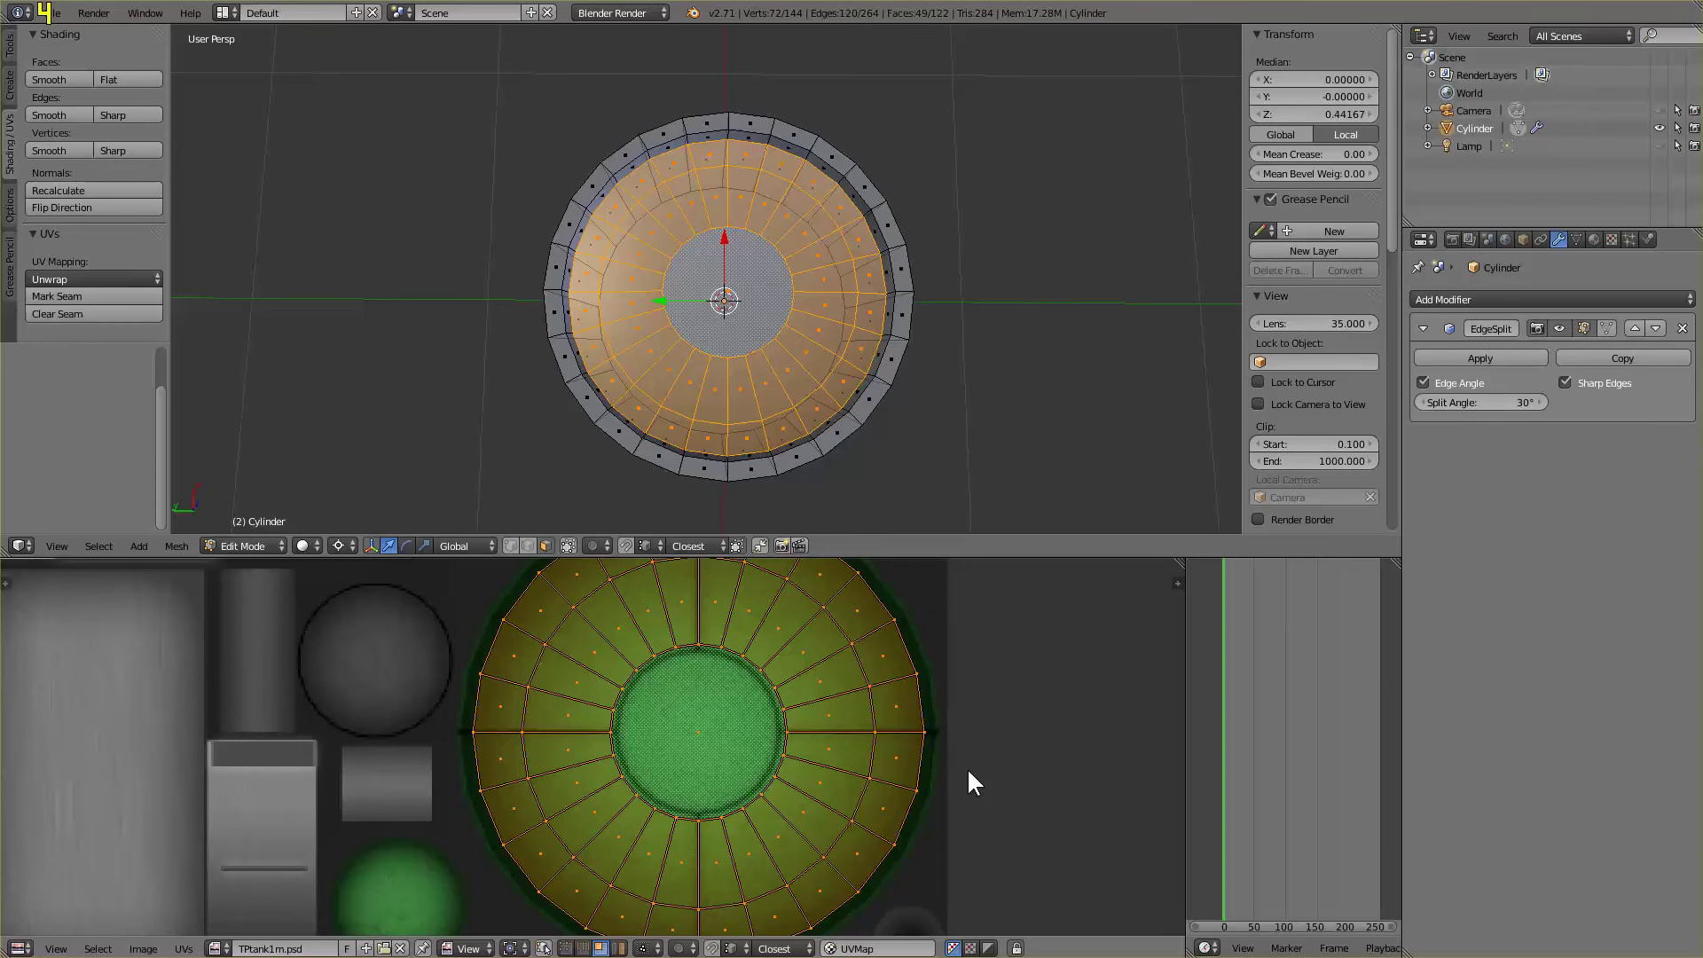
key(r)
key(3)
key(0)
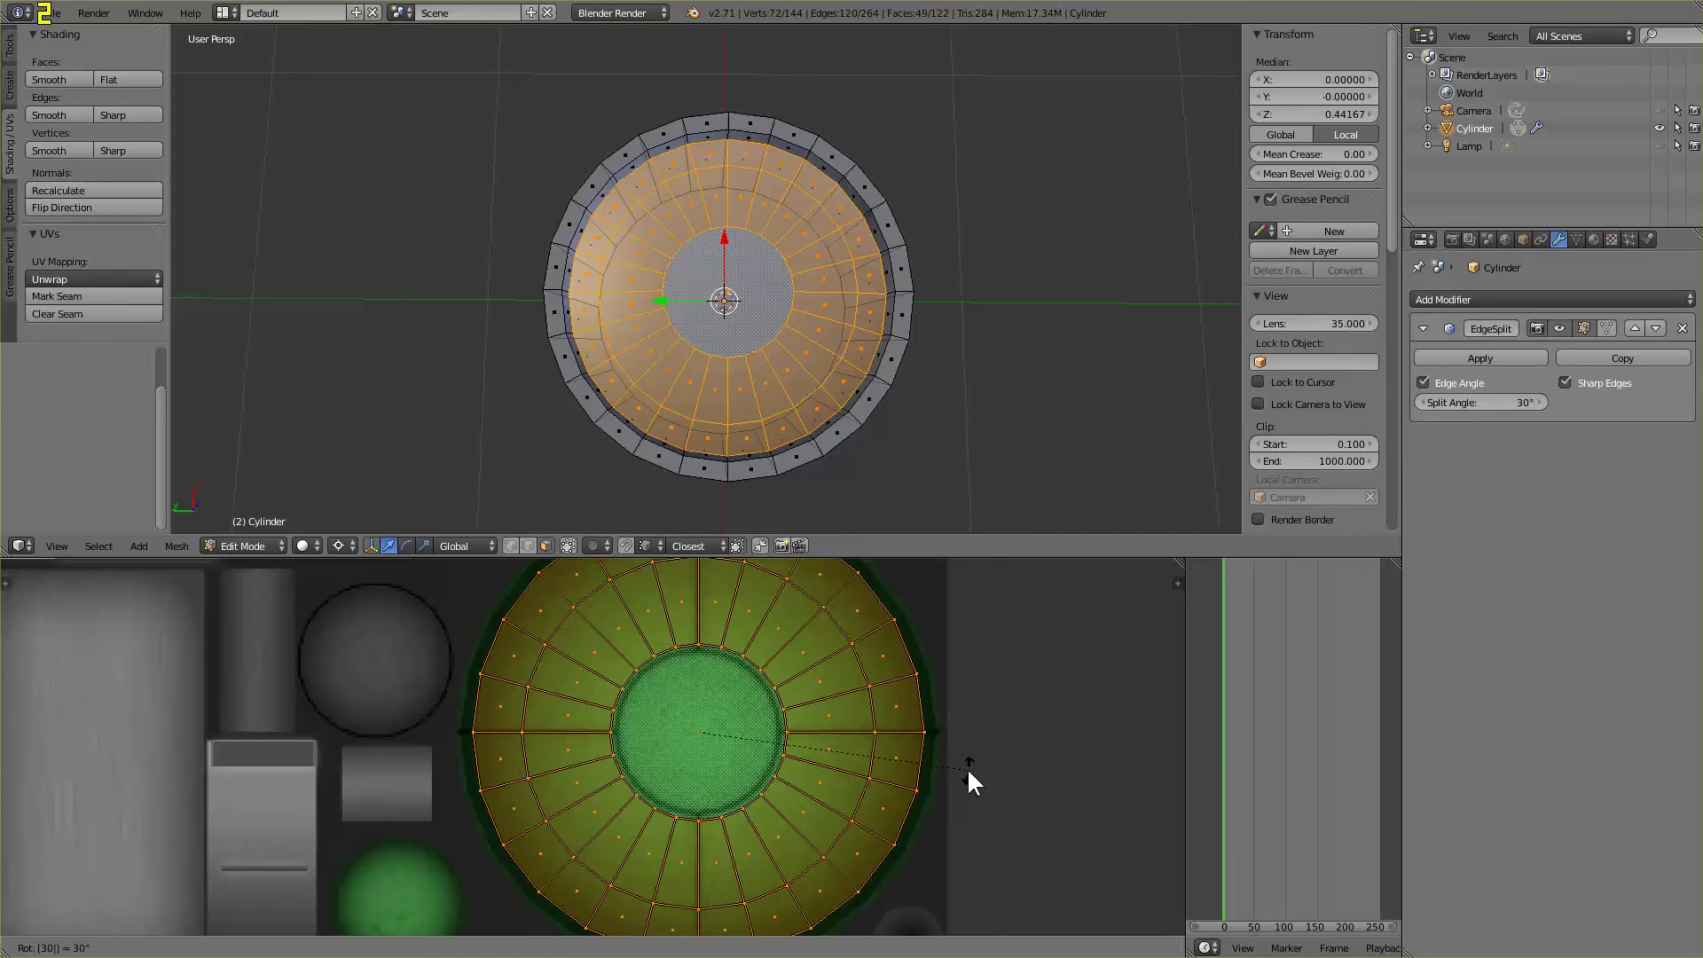
key(Return)
key(Tab)
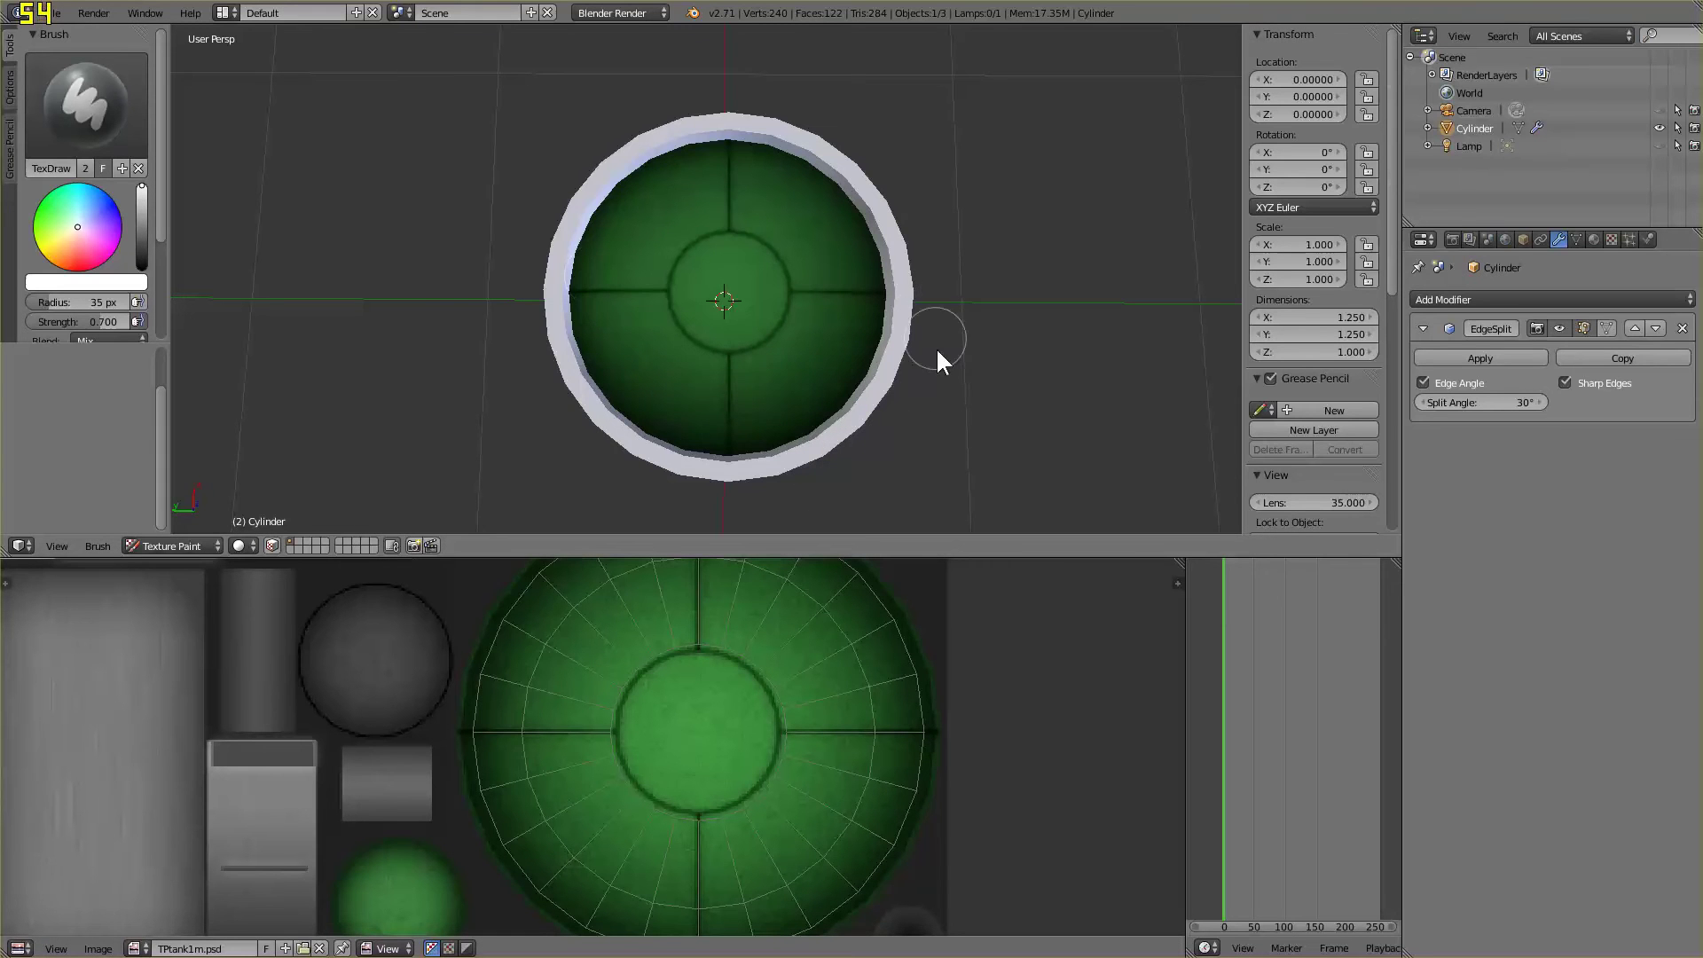
Give the 3D view more height and deselect all of the cylinder's faces in Edit Mode
middle_drag(949, 379, 838, 349)
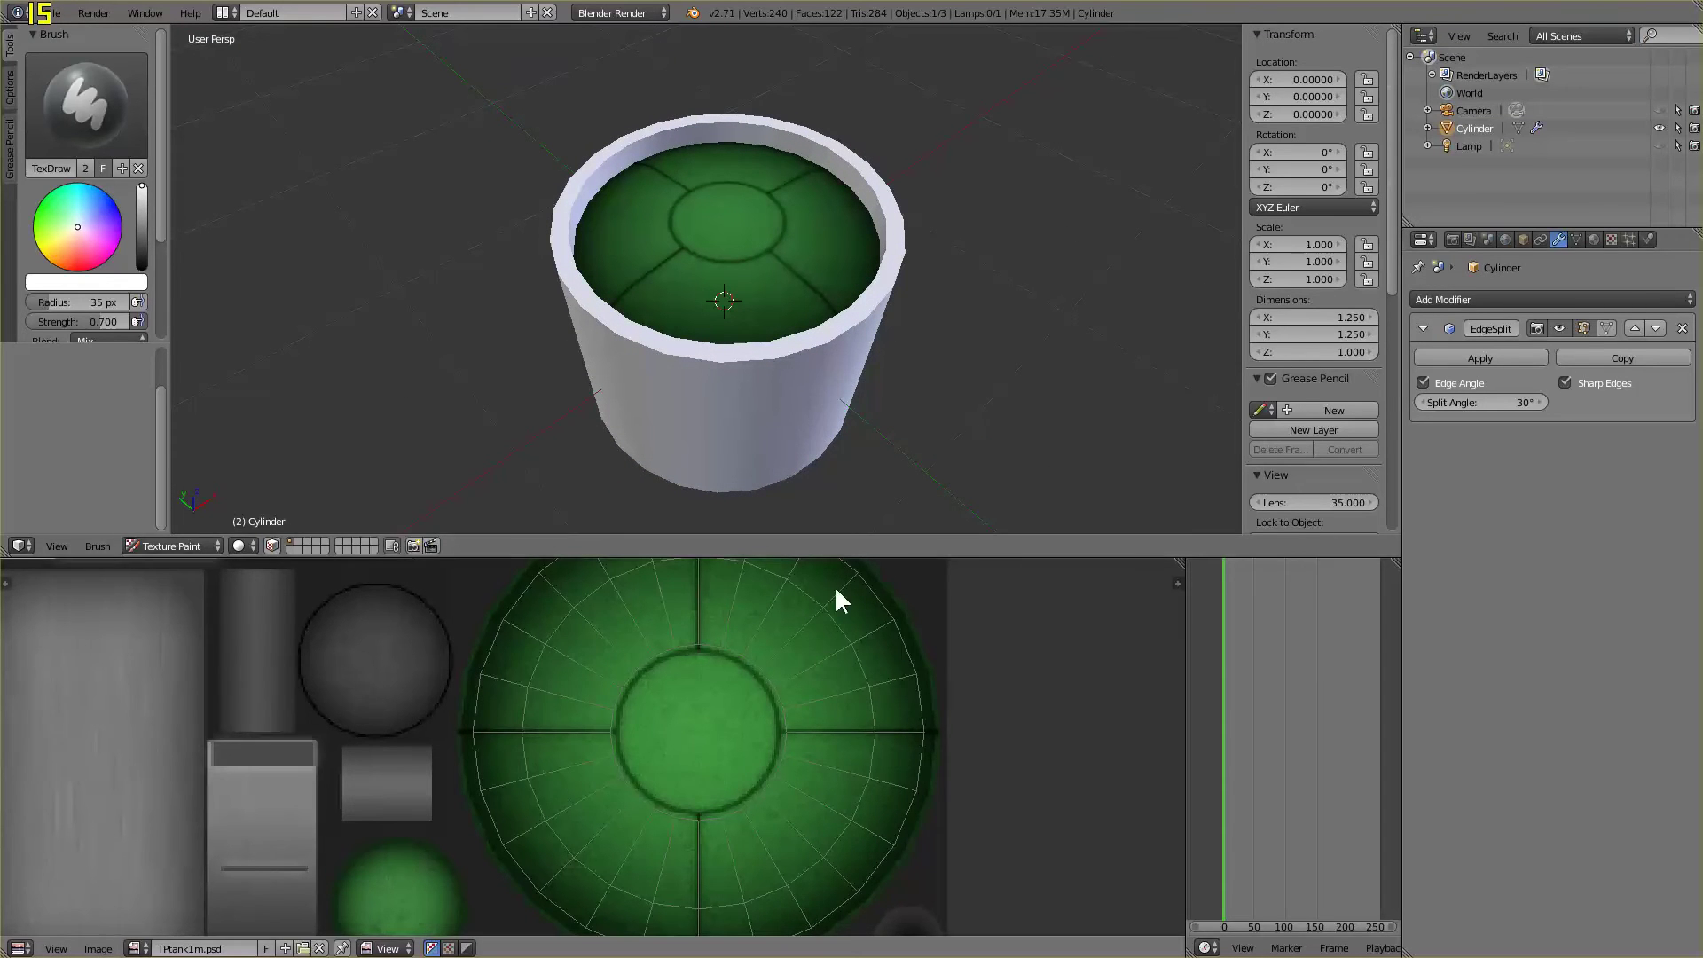
drag(880, 559, 874, 720)
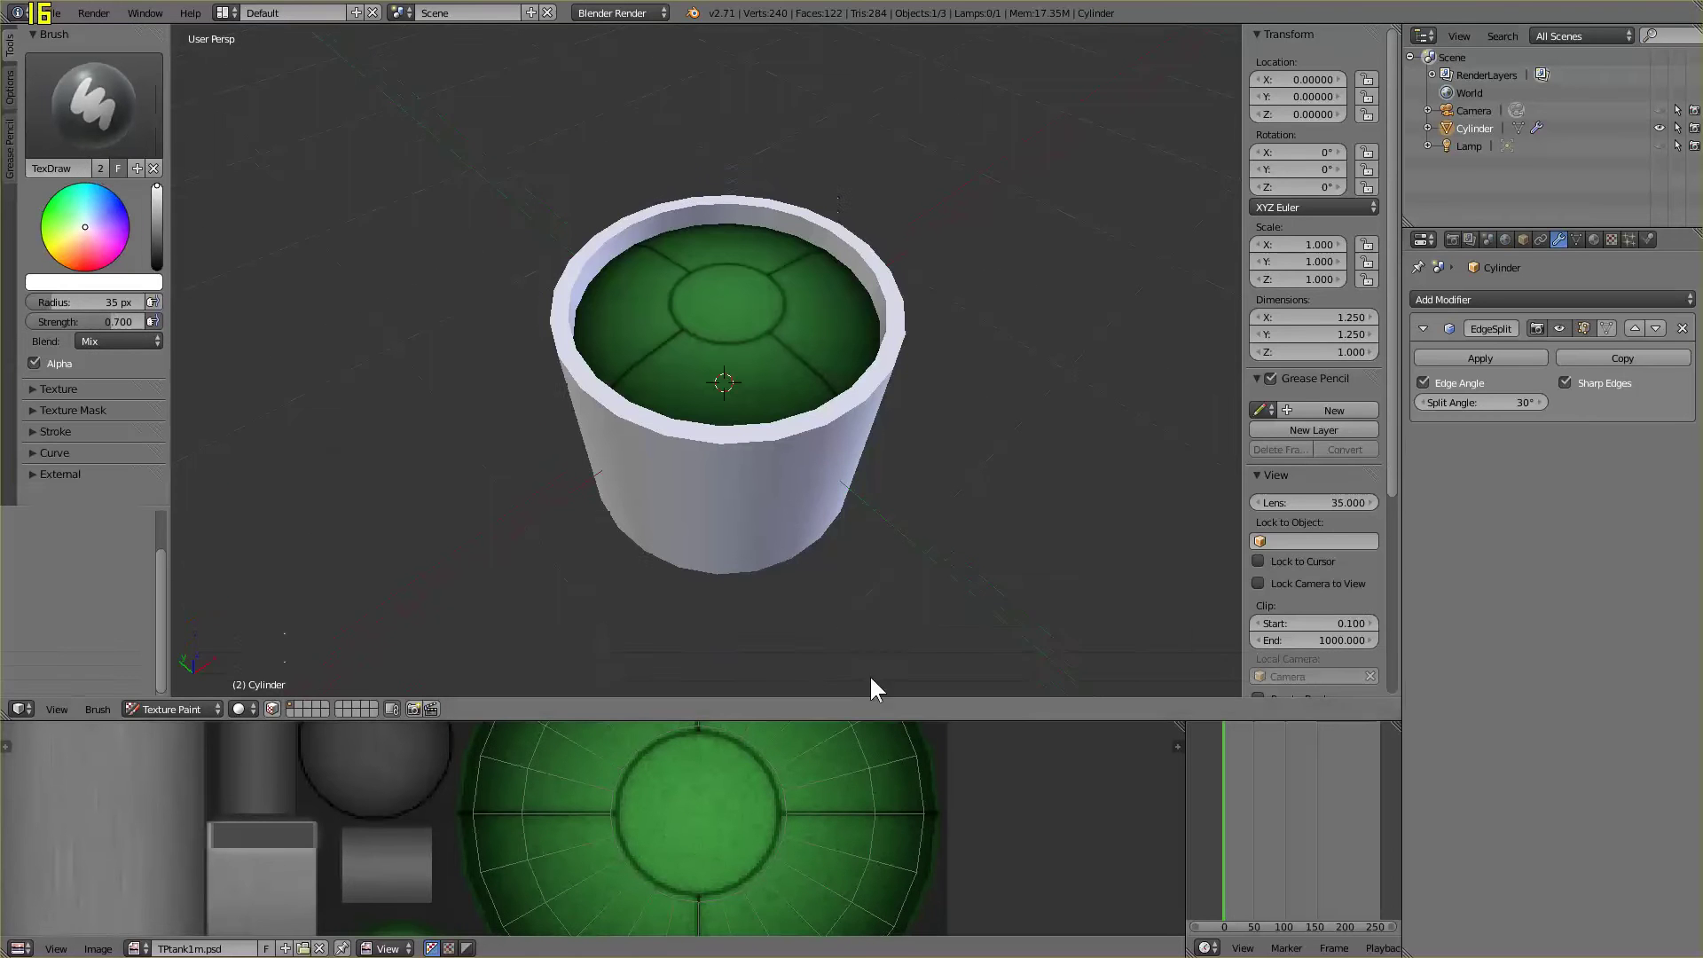
scroll(867, 567, up, 2)
key(Tab)
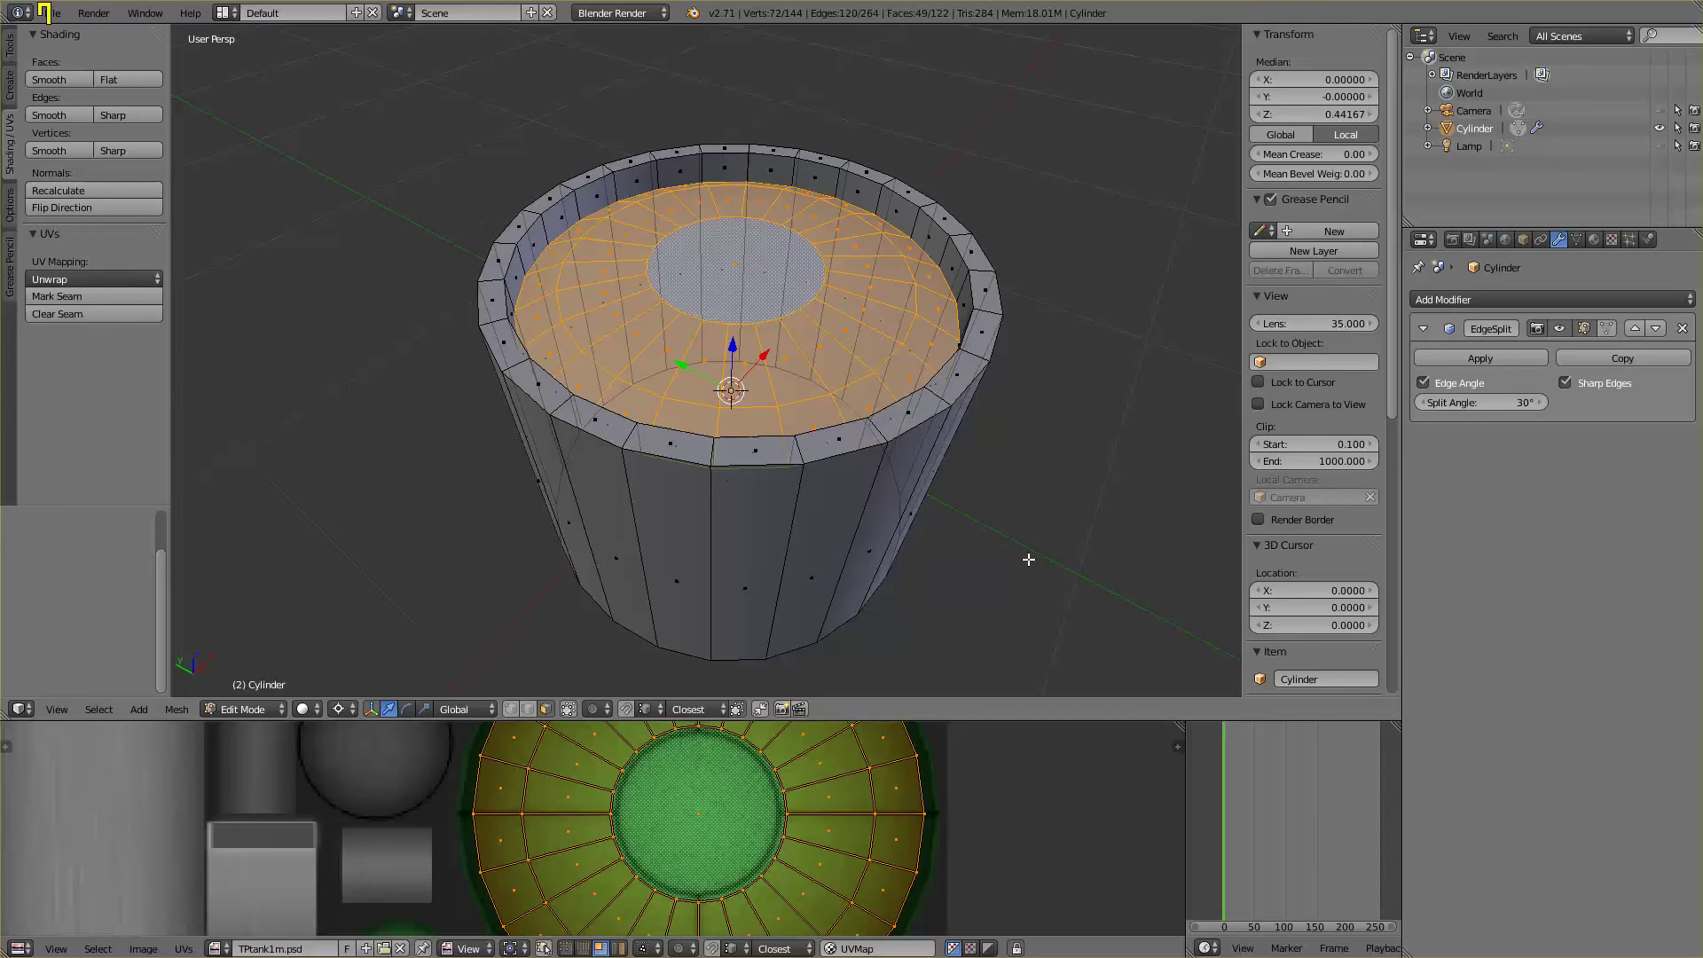
middle_drag(1027, 563, 1046, 494)
key(a)
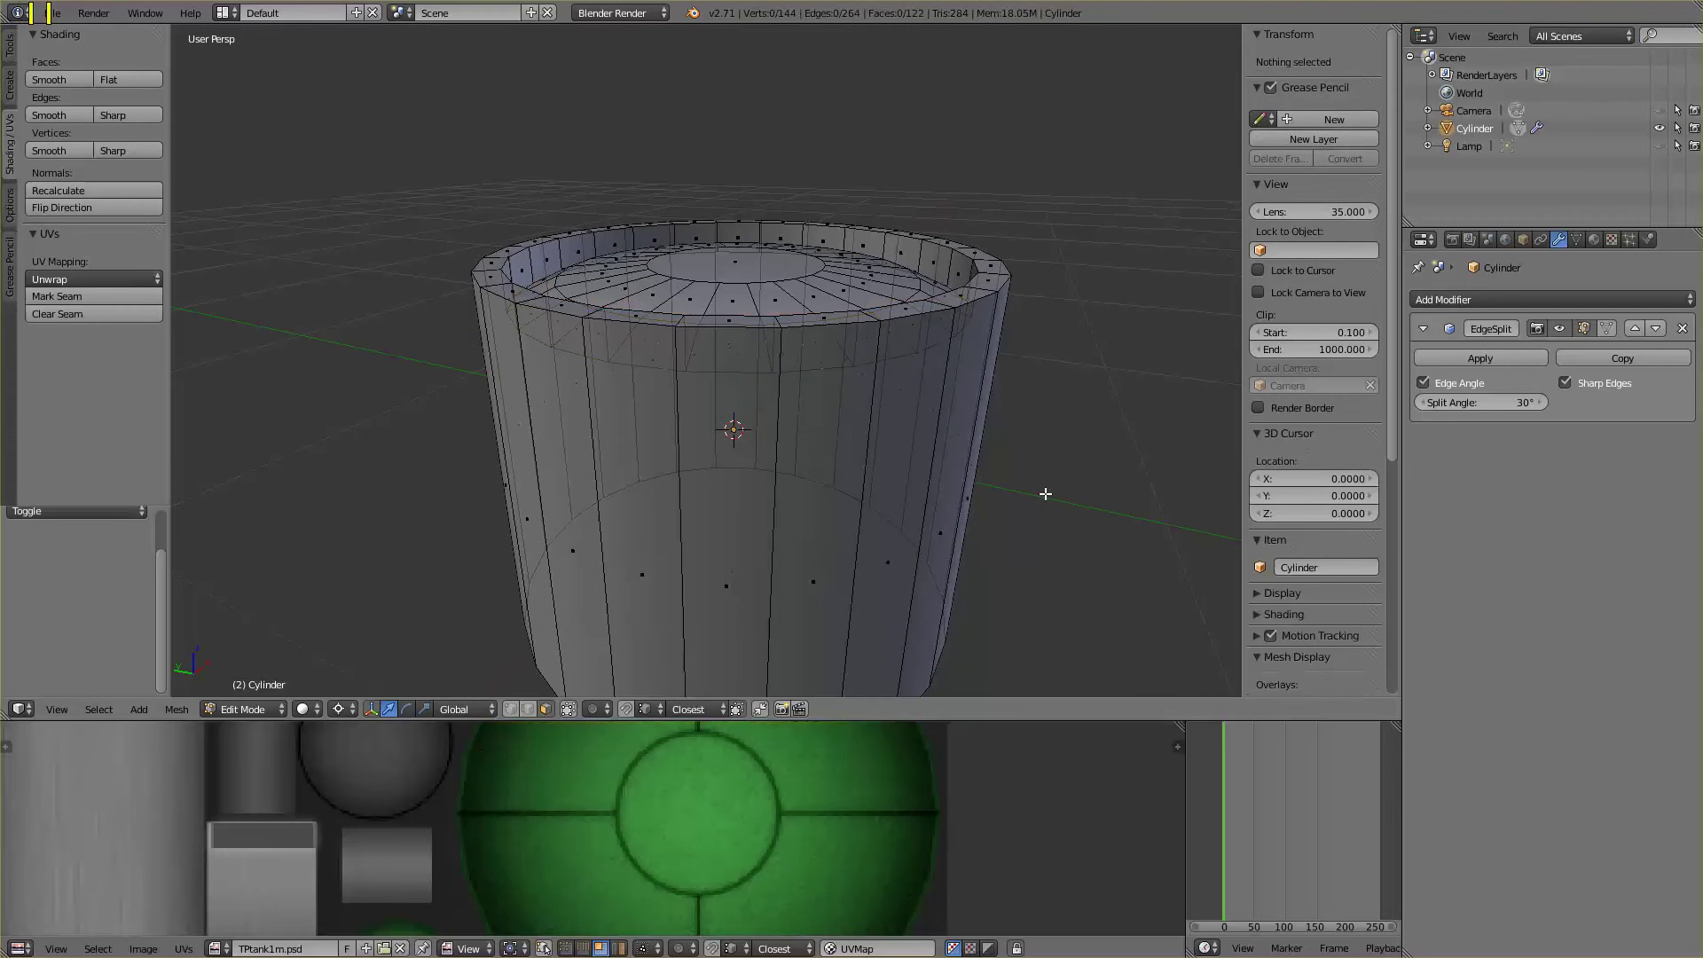
Examine the cylinder's rim, inner wall and outer side faces from different angles and distances
middle_drag(1043, 486, 1058, 459)
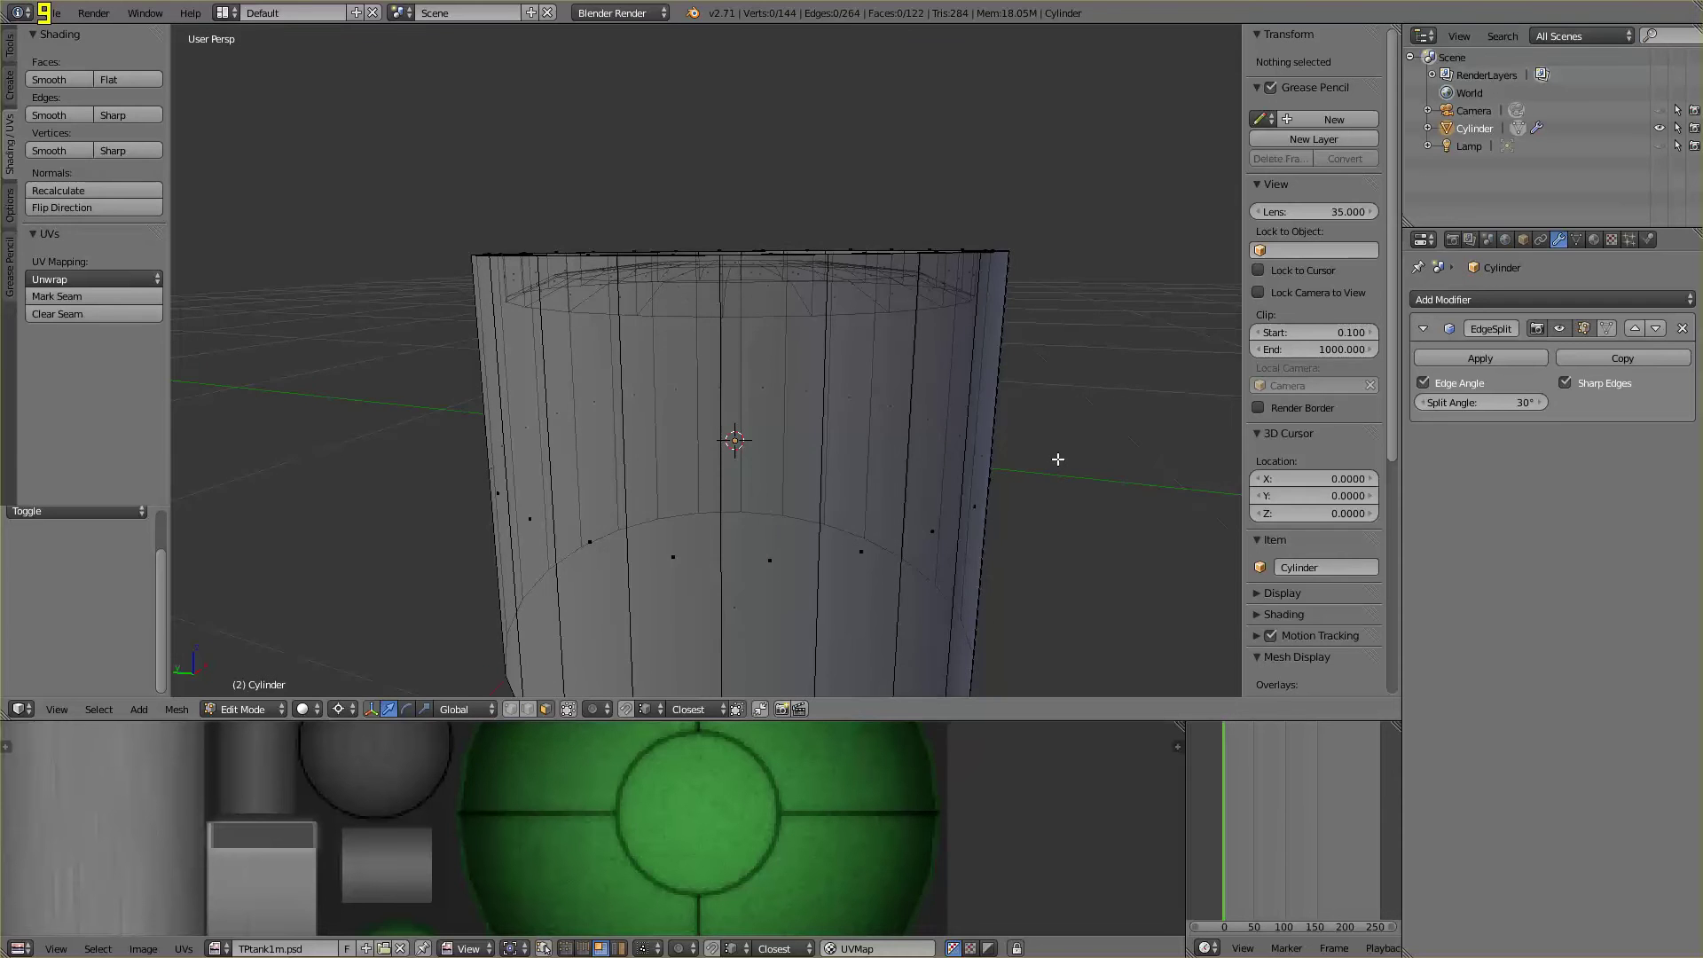
scroll(1056, 461, up, 3)
scroll(1047, 471, down, 3)
mouse_move(1035, 476)
middle_down()
mouse_move(961, 509)
mouse_move(1027, 467)
mouse_move(940, 482)
mouse_move(1015, 532)
mouse_move(1008, 451)
mouse_move(996, 529)
mouse_move(1026, 502)
middle_up()
scroll(1028, 480, up, 2)
scroll(1025, 497, down, 3)
scroll(976, 461, up, 3)
scroll(1034, 470, down, 3)
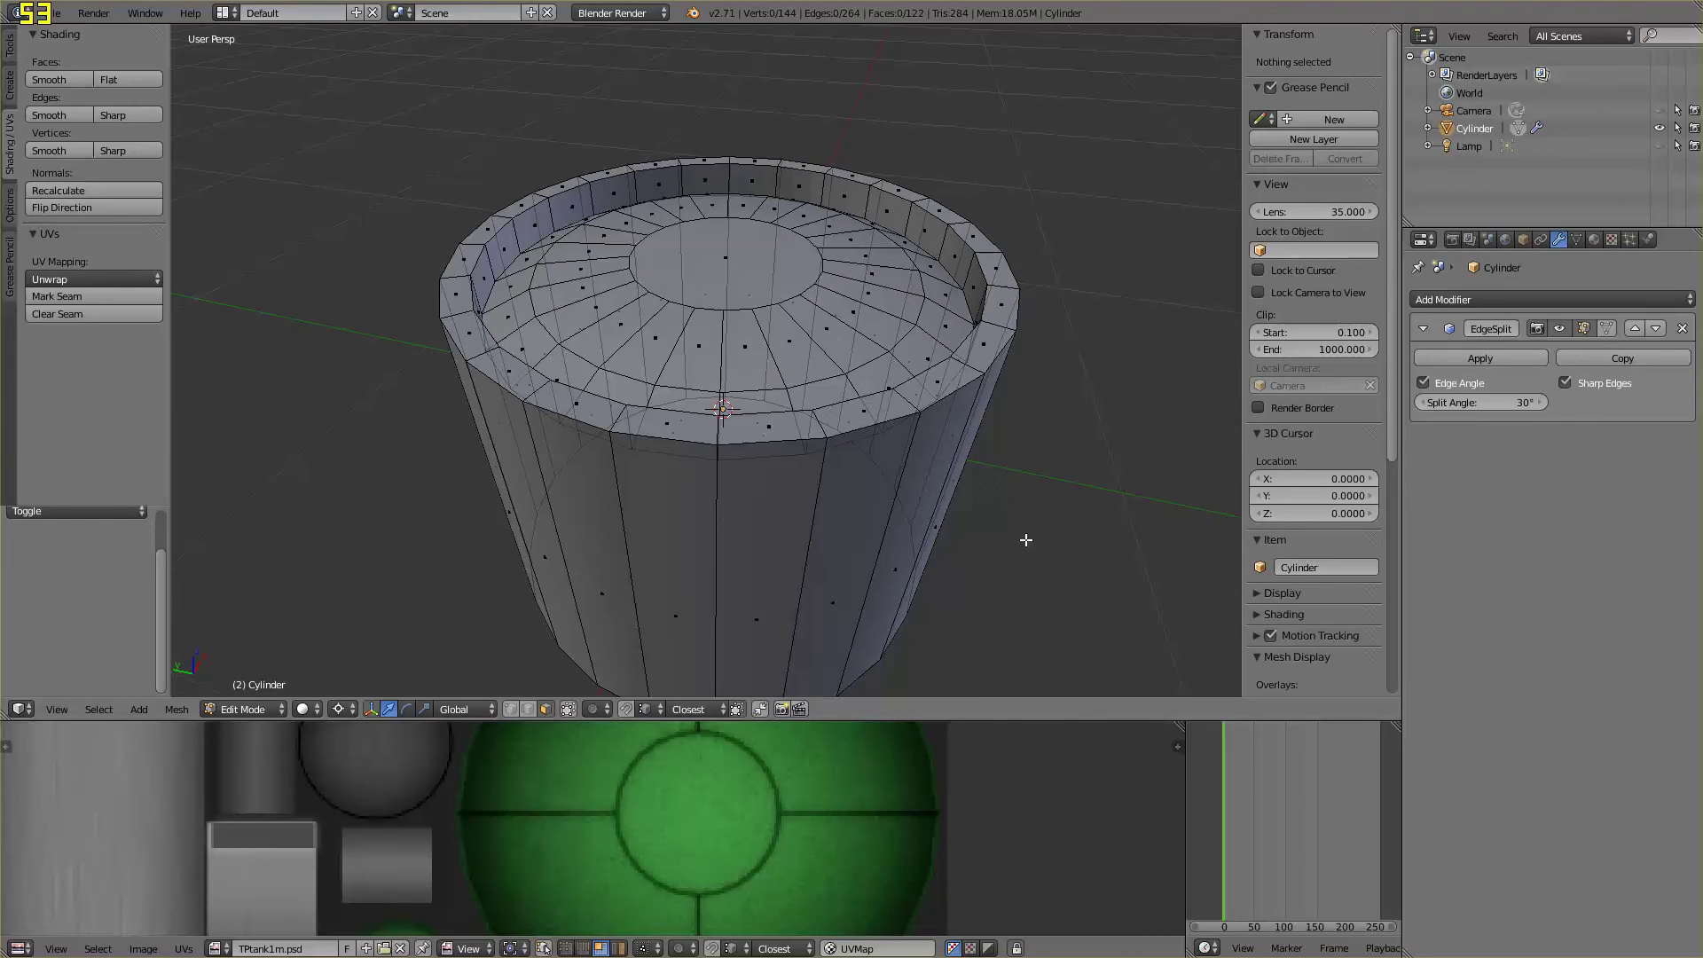
scroll(1037, 483, down, 4)
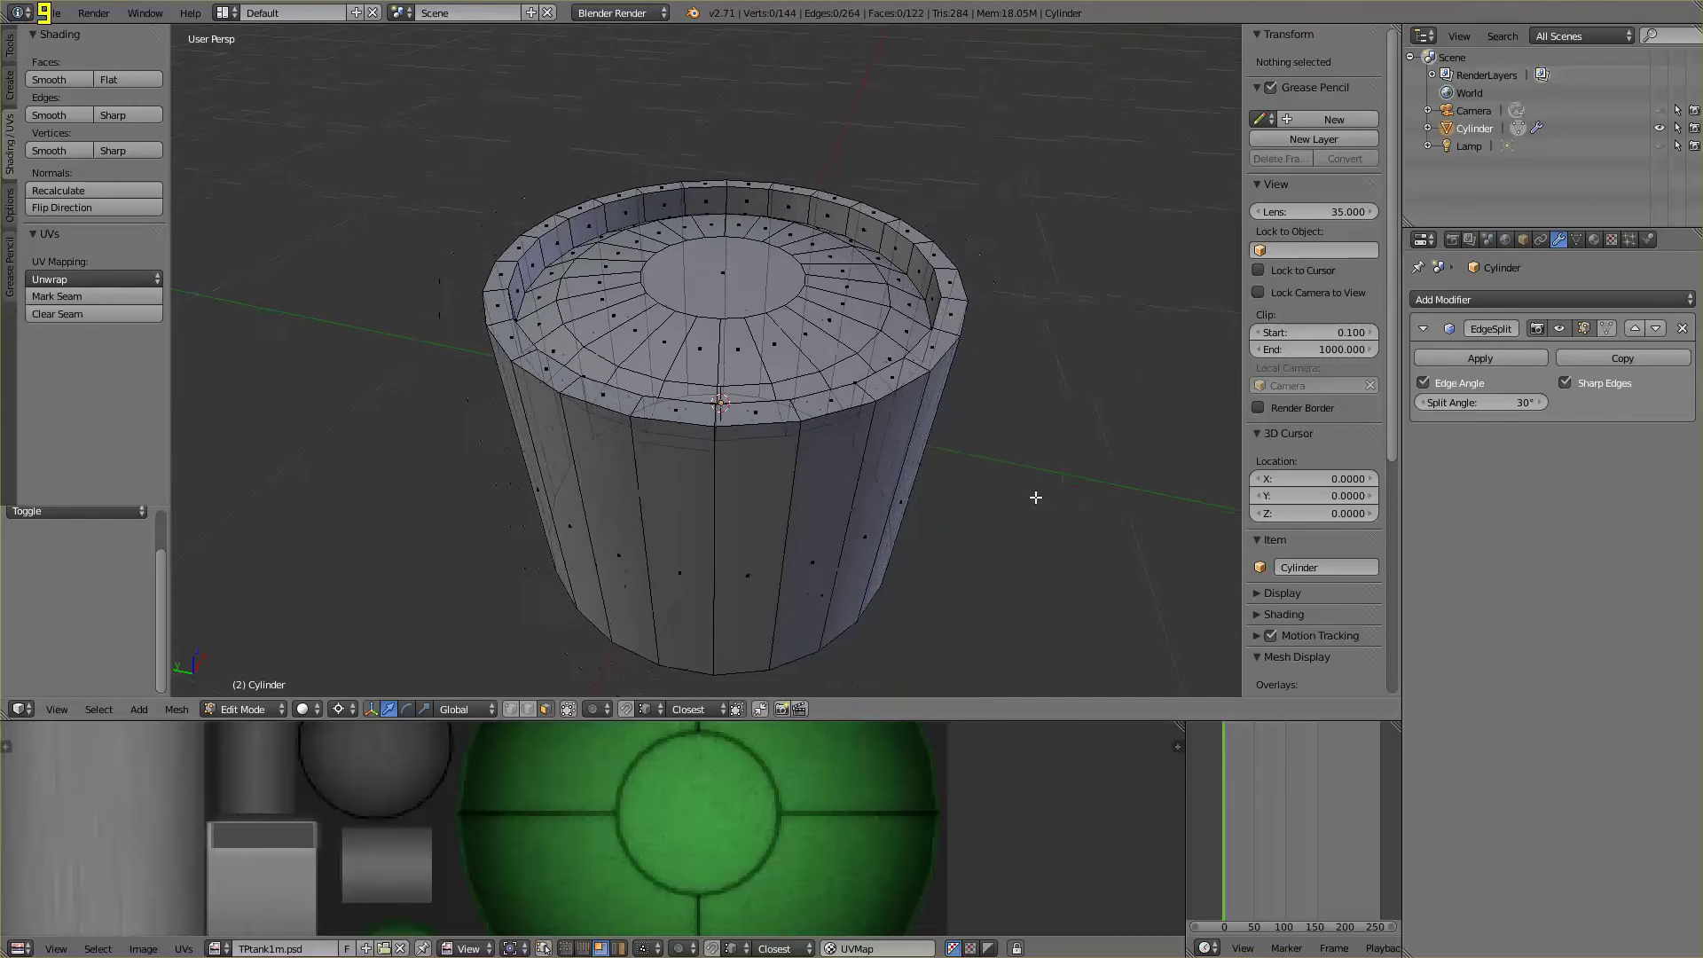
scroll(1034, 510, up, 4)
scroll(1034, 441, down, 2)
scroll(1036, 514, down, 2)
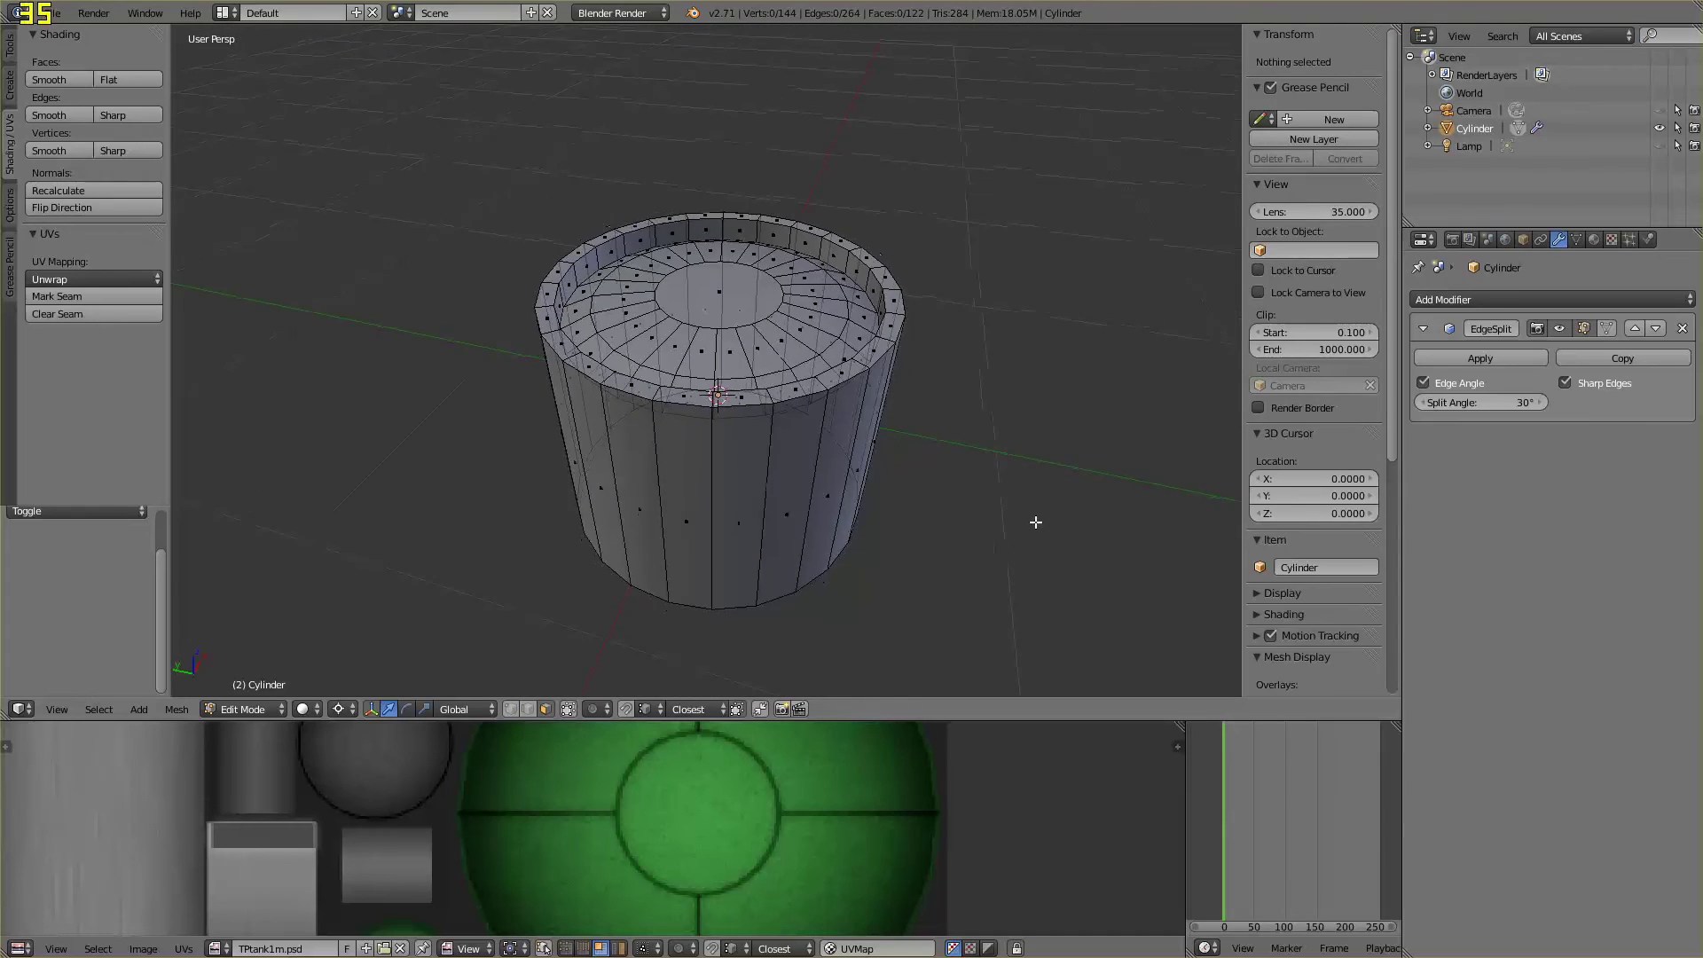
scroll(1030, 461, up, 5)
scroll(1033, 479, down, 5)
scroll(1035, 471, up, 3)
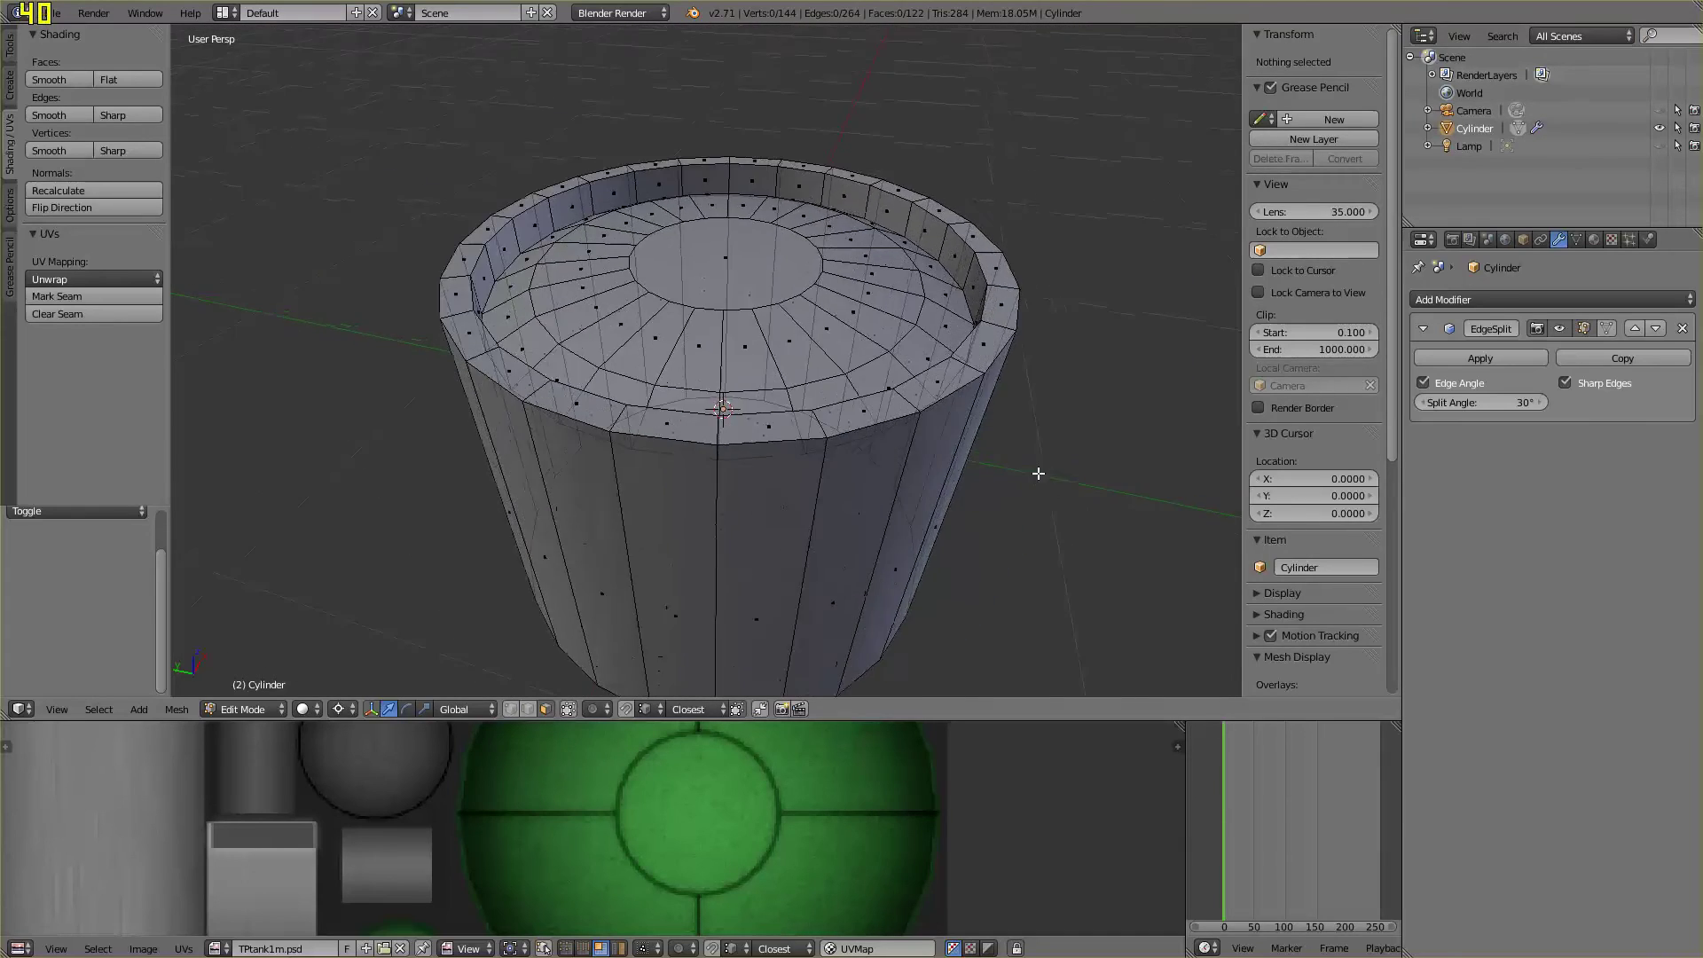
scroll(1042, 479, down, 4)
scroll(1046, 505, up, 2)
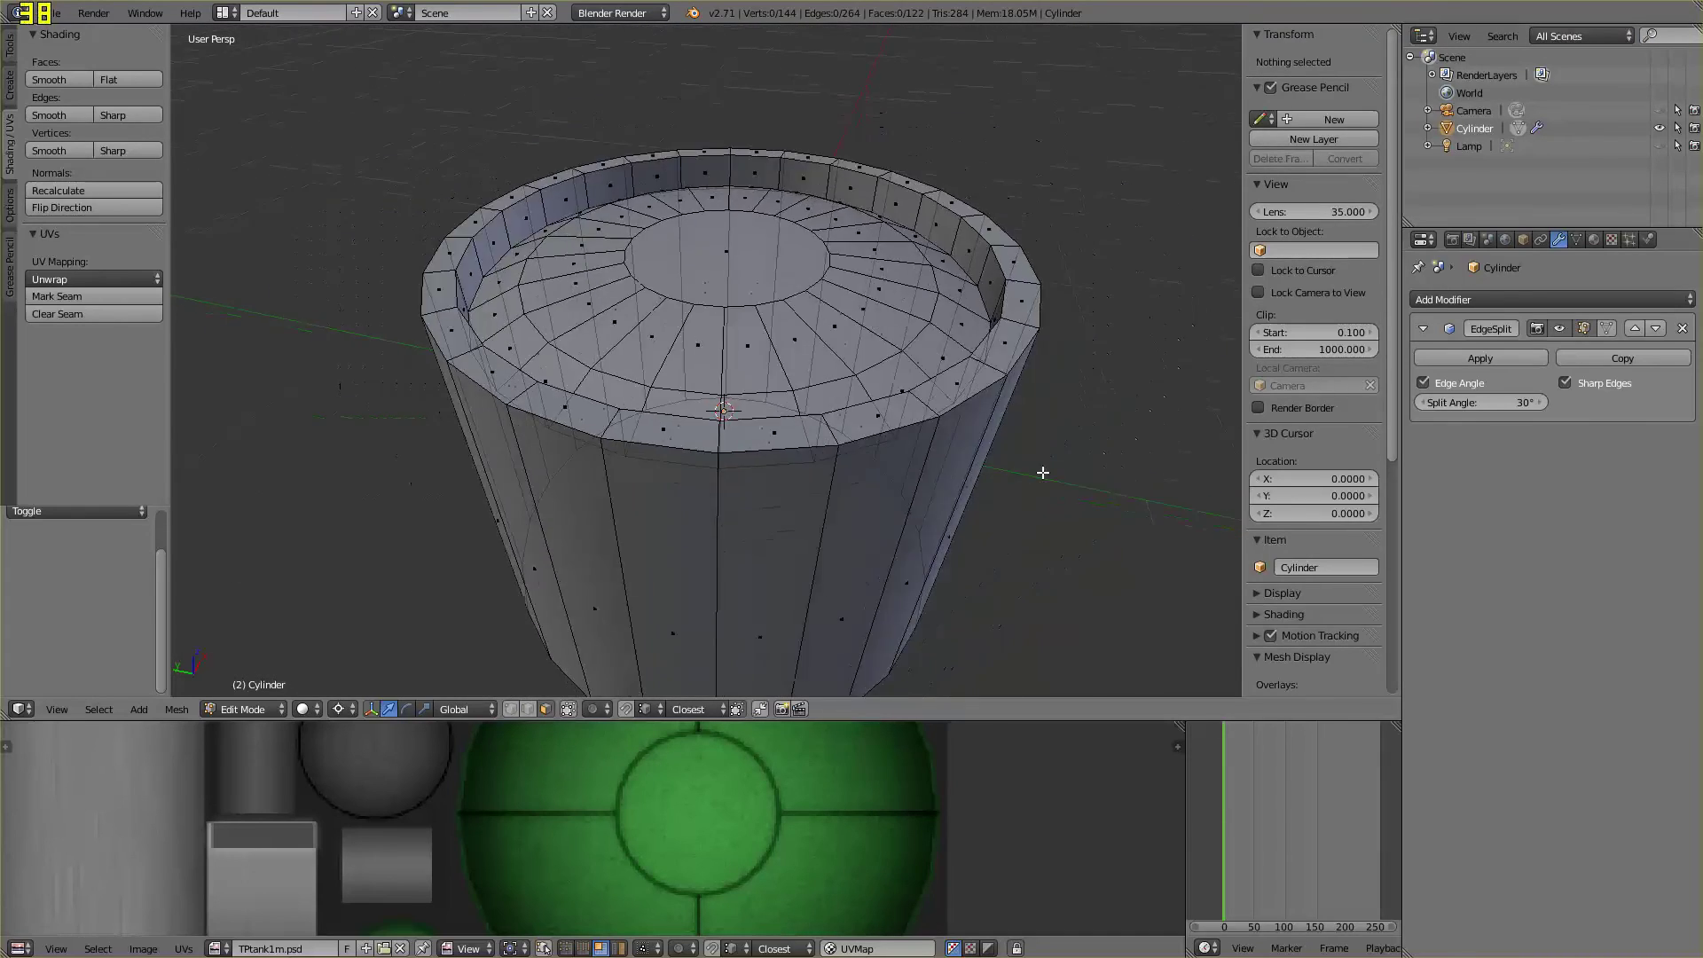
scroll(1046, 504, down, 2)
scroll(1042, 487, up, 2)
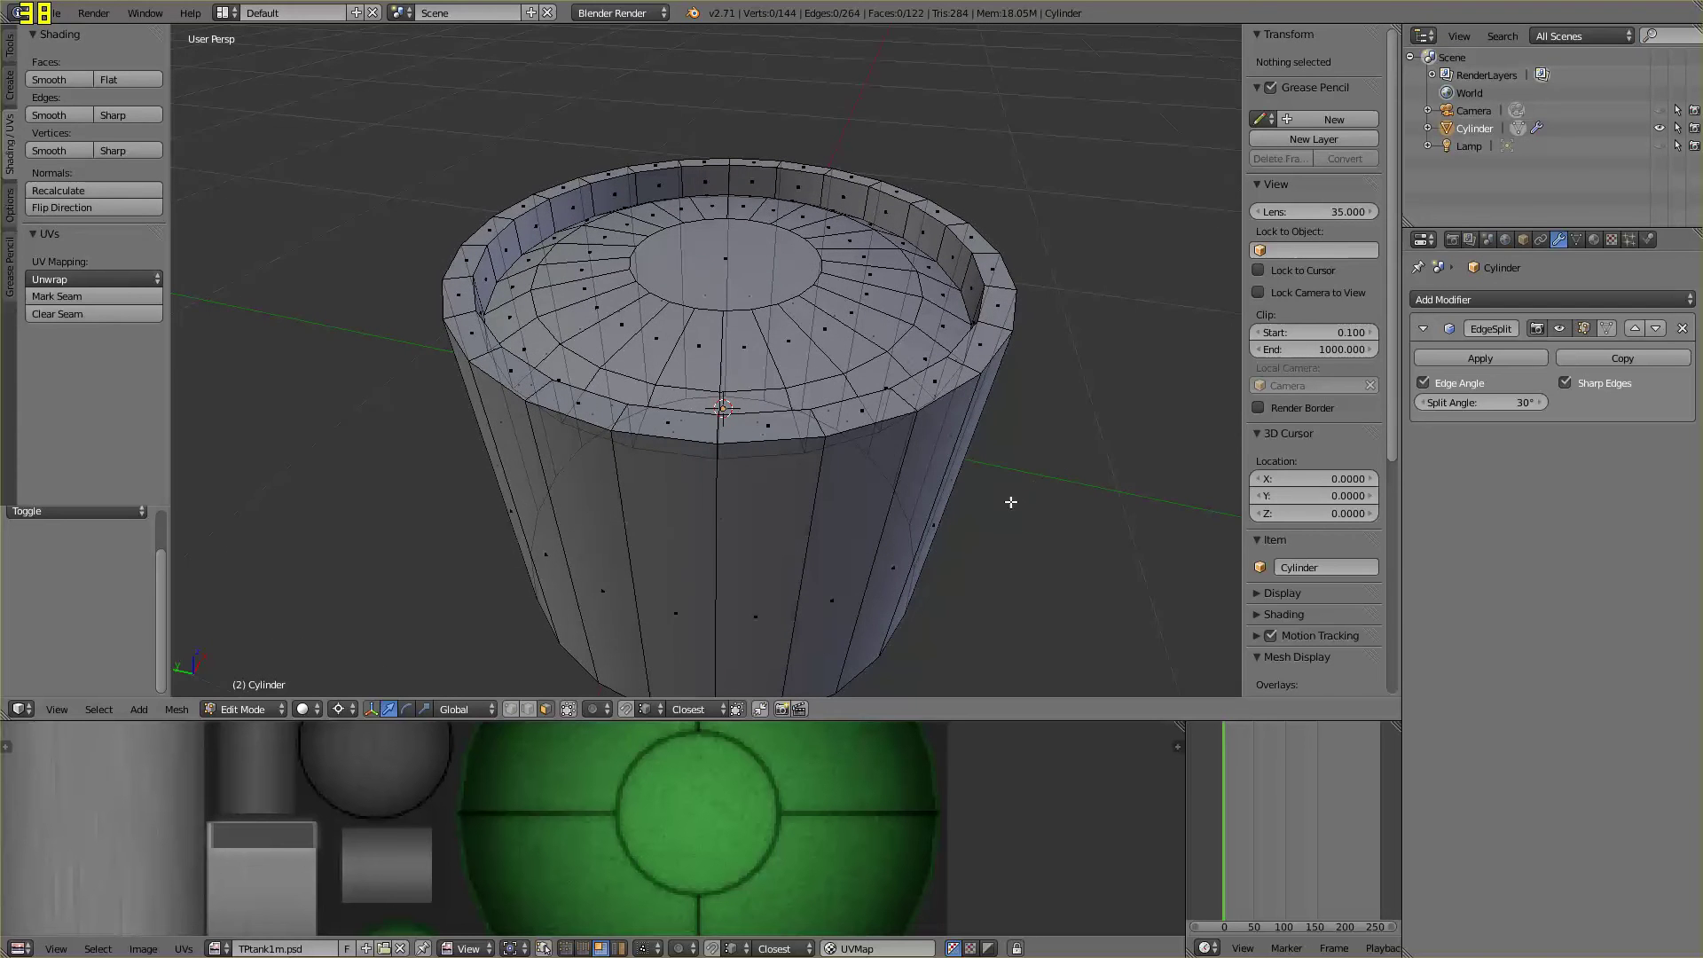
Box-select the top rim faces from a side view, add the missed faces individually, and toggle single faces in the selection
middle_drag(929, 534, 955, 489)
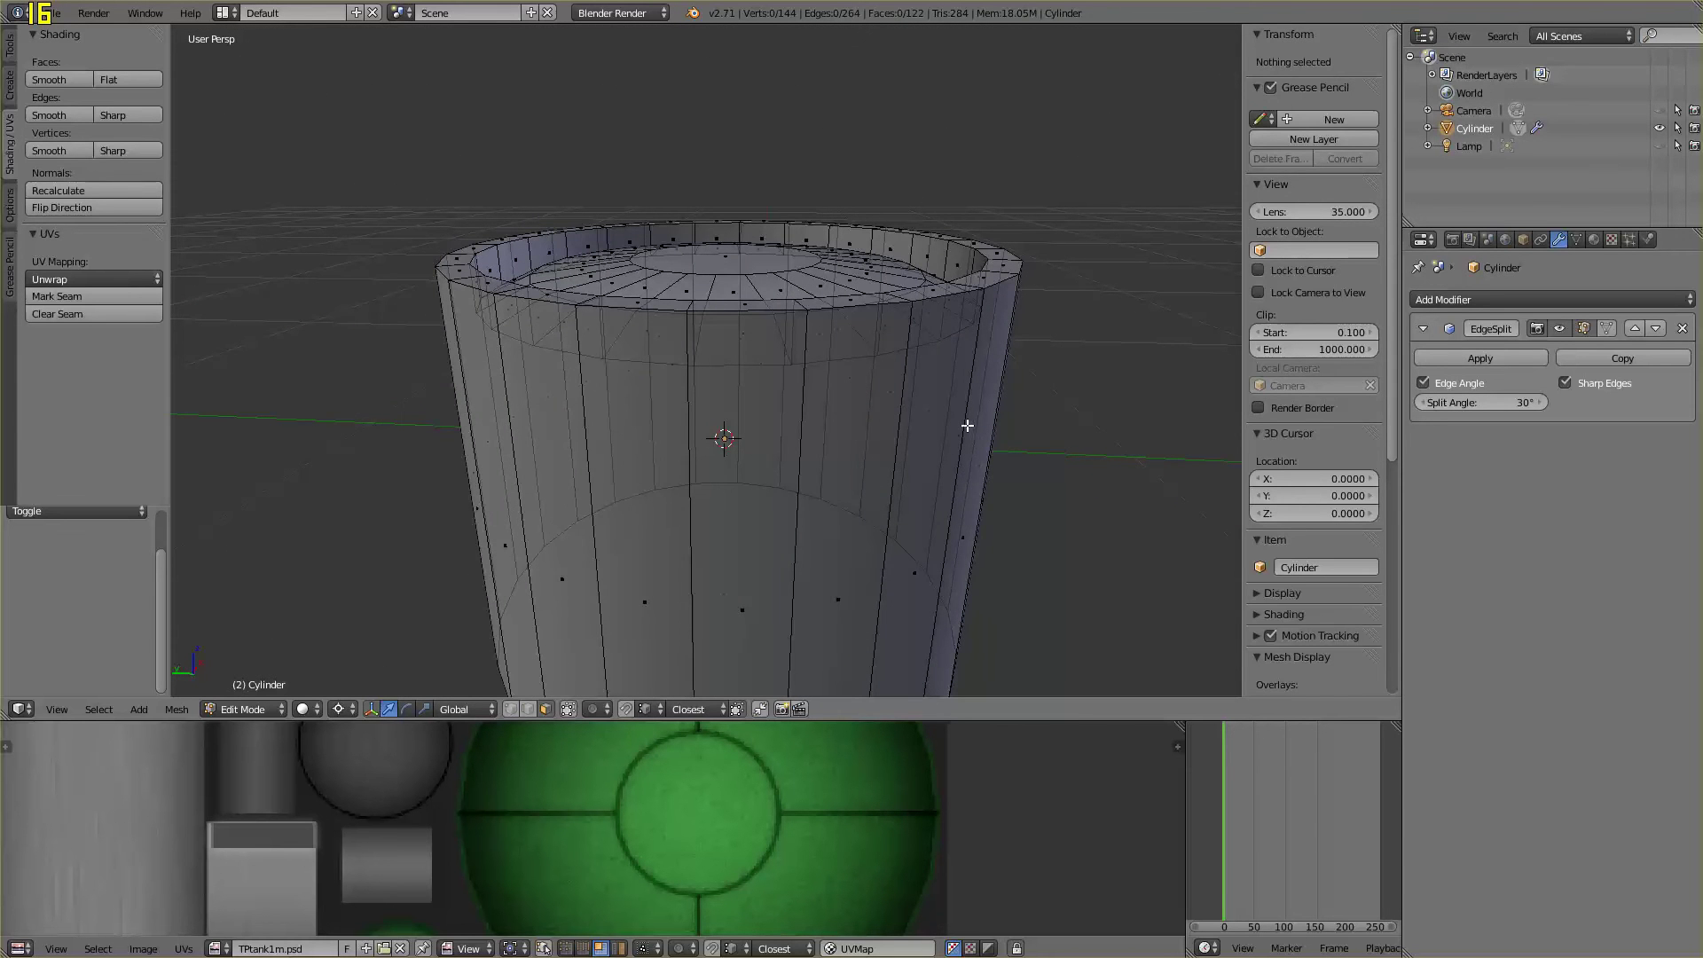
middle_drag(967, 426, 993, 449)
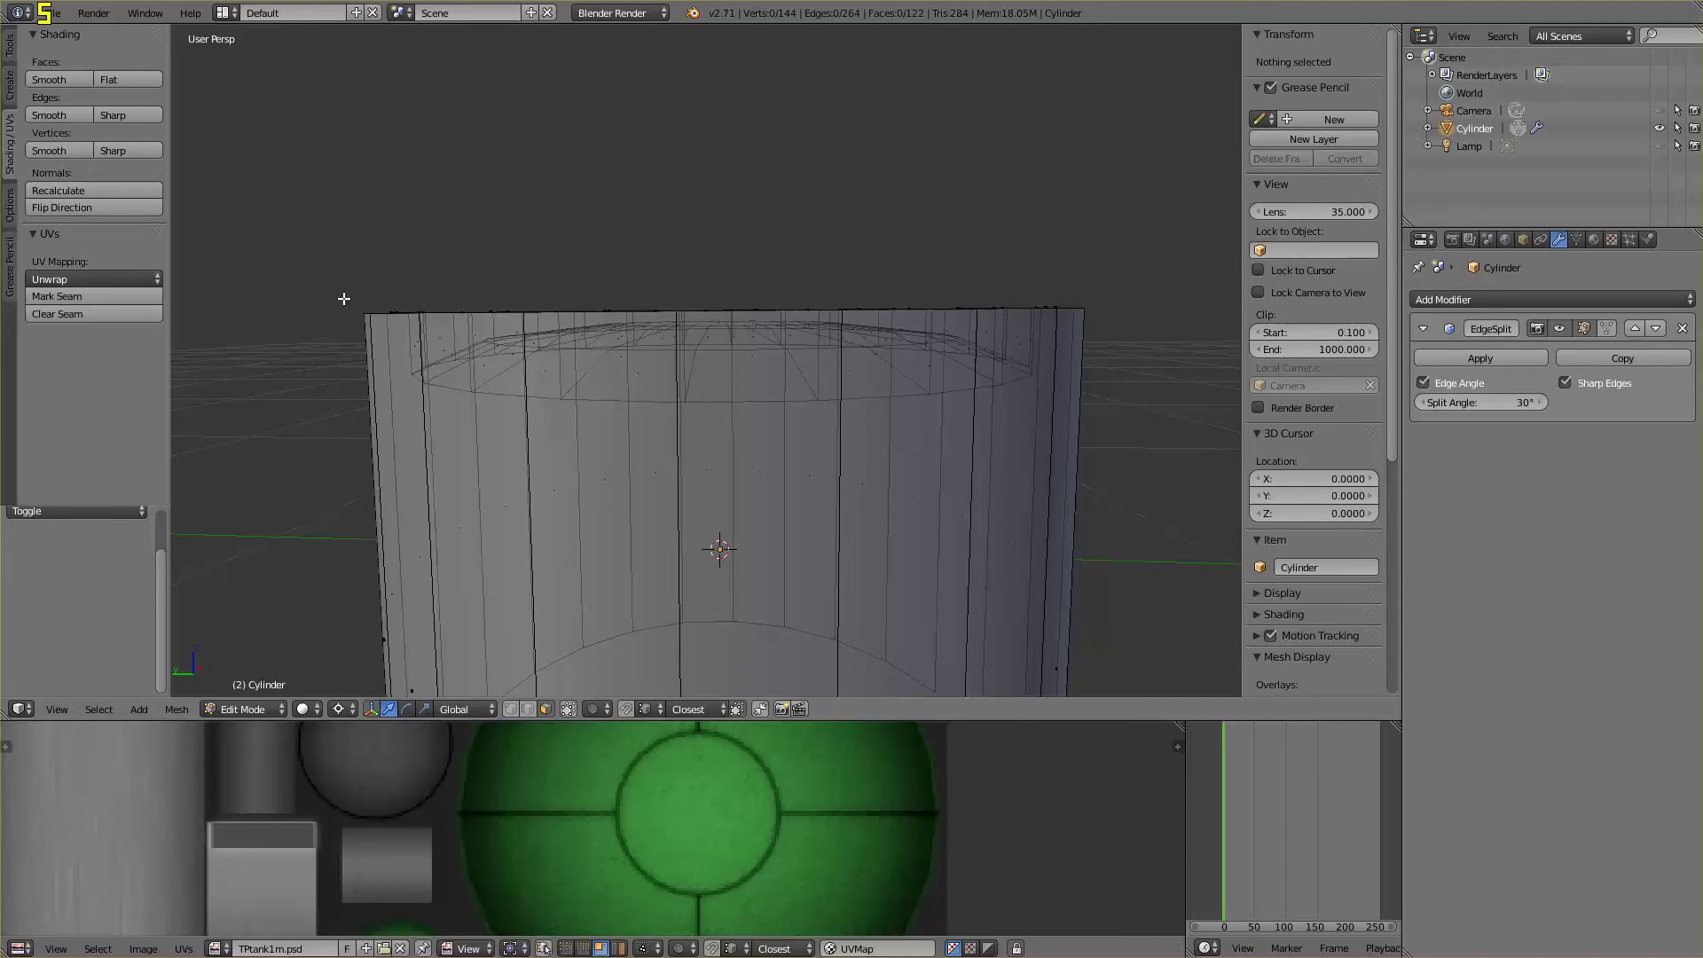
key(b)
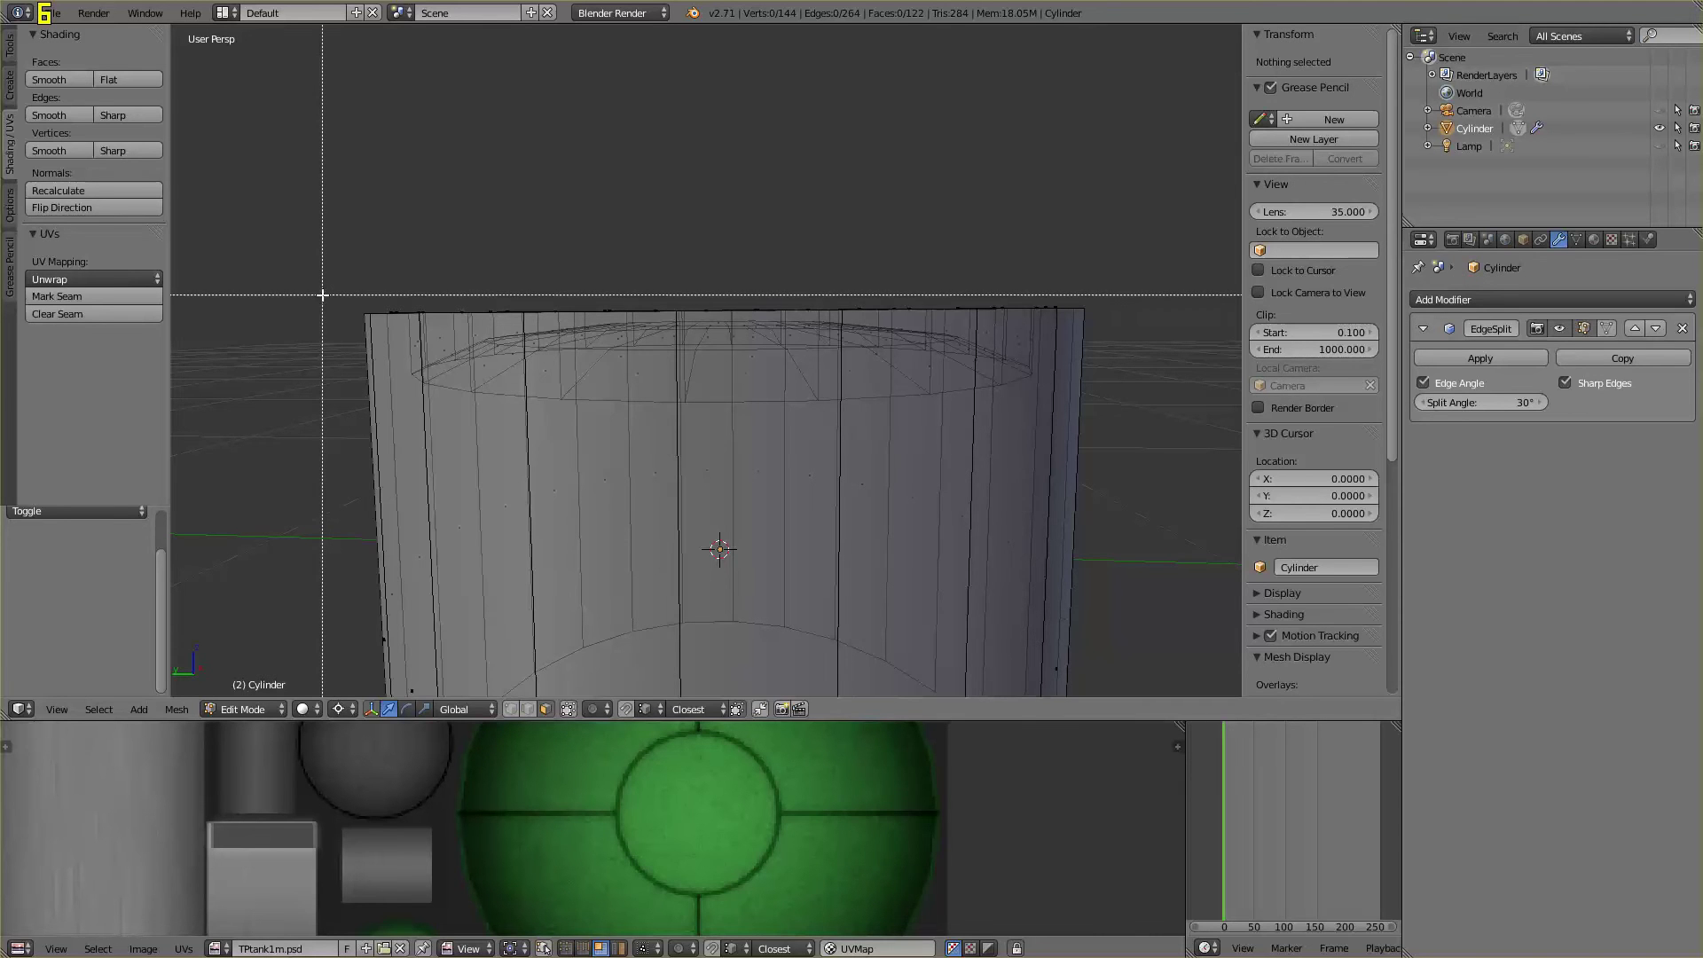
drag(322, 294, 1144, 312)
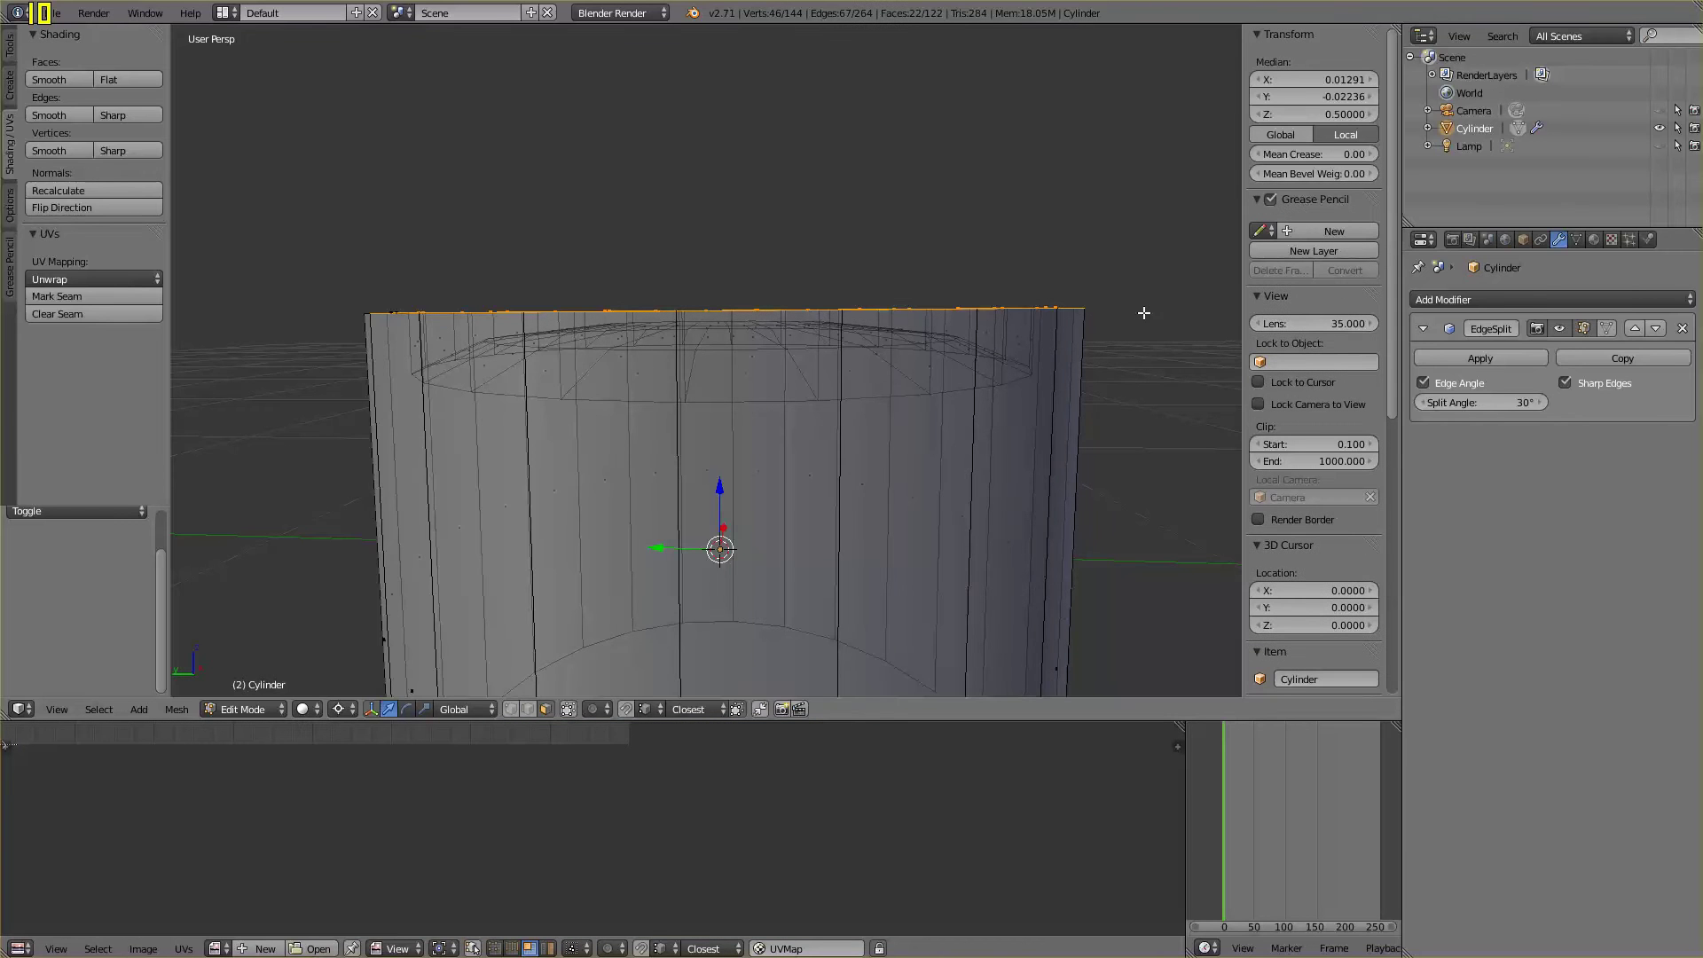
middle_drag(1119, 266, 1121, 315)
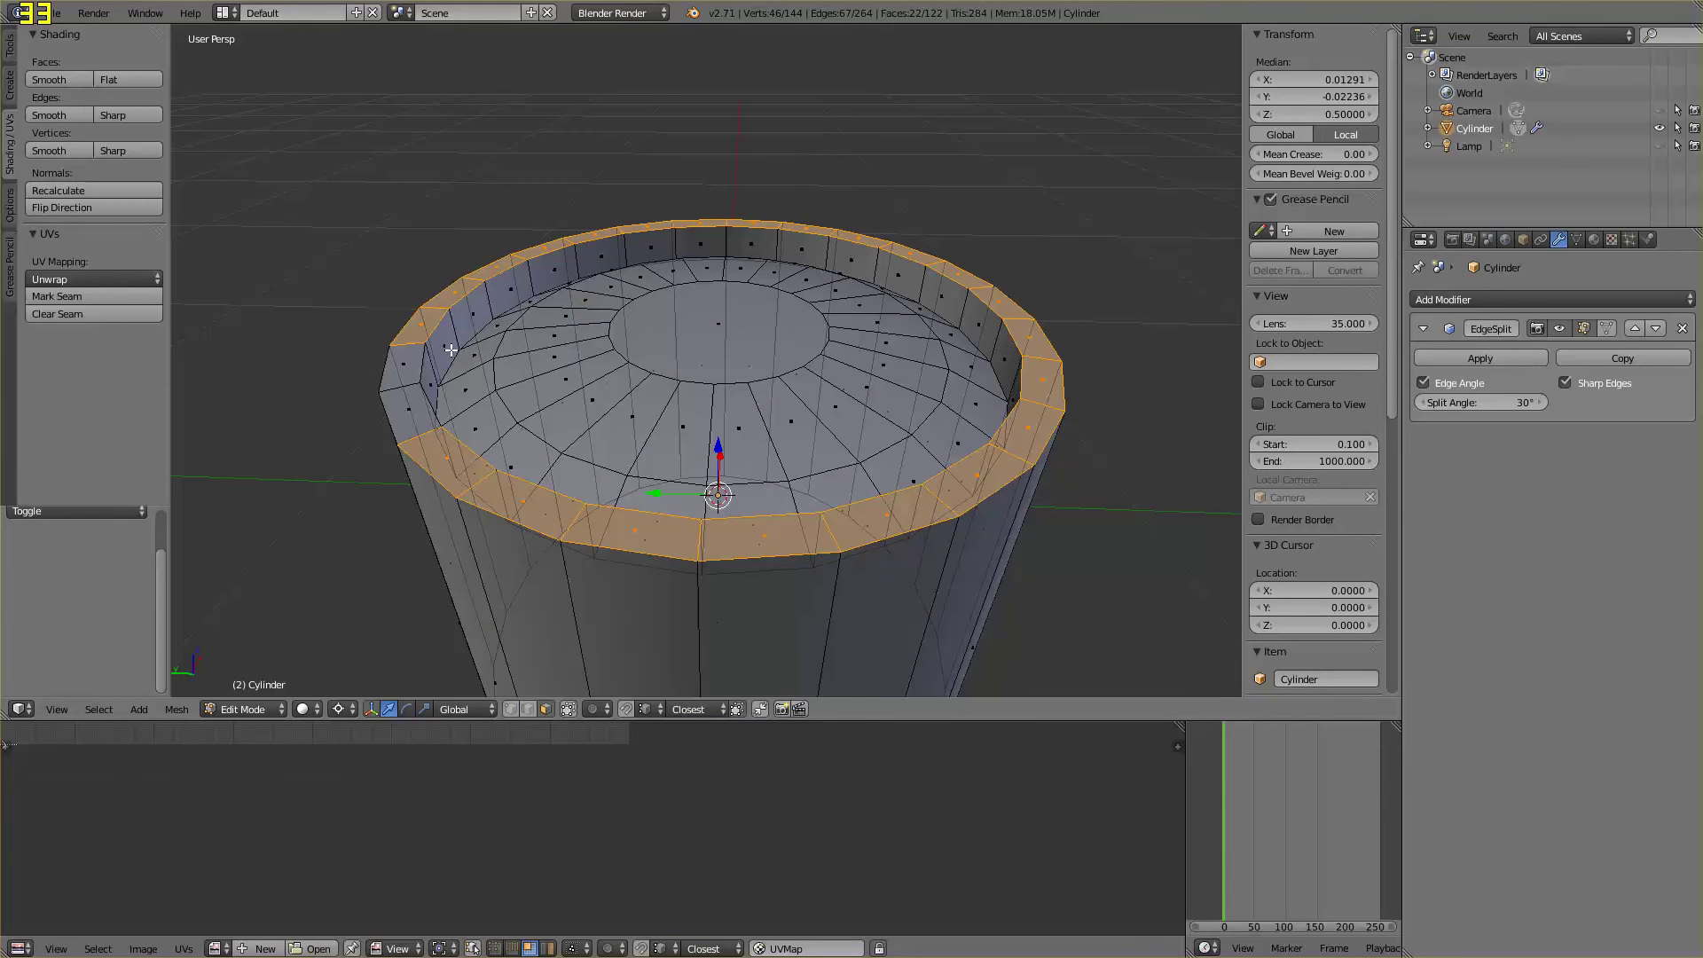
shift+right_click(404, 370)
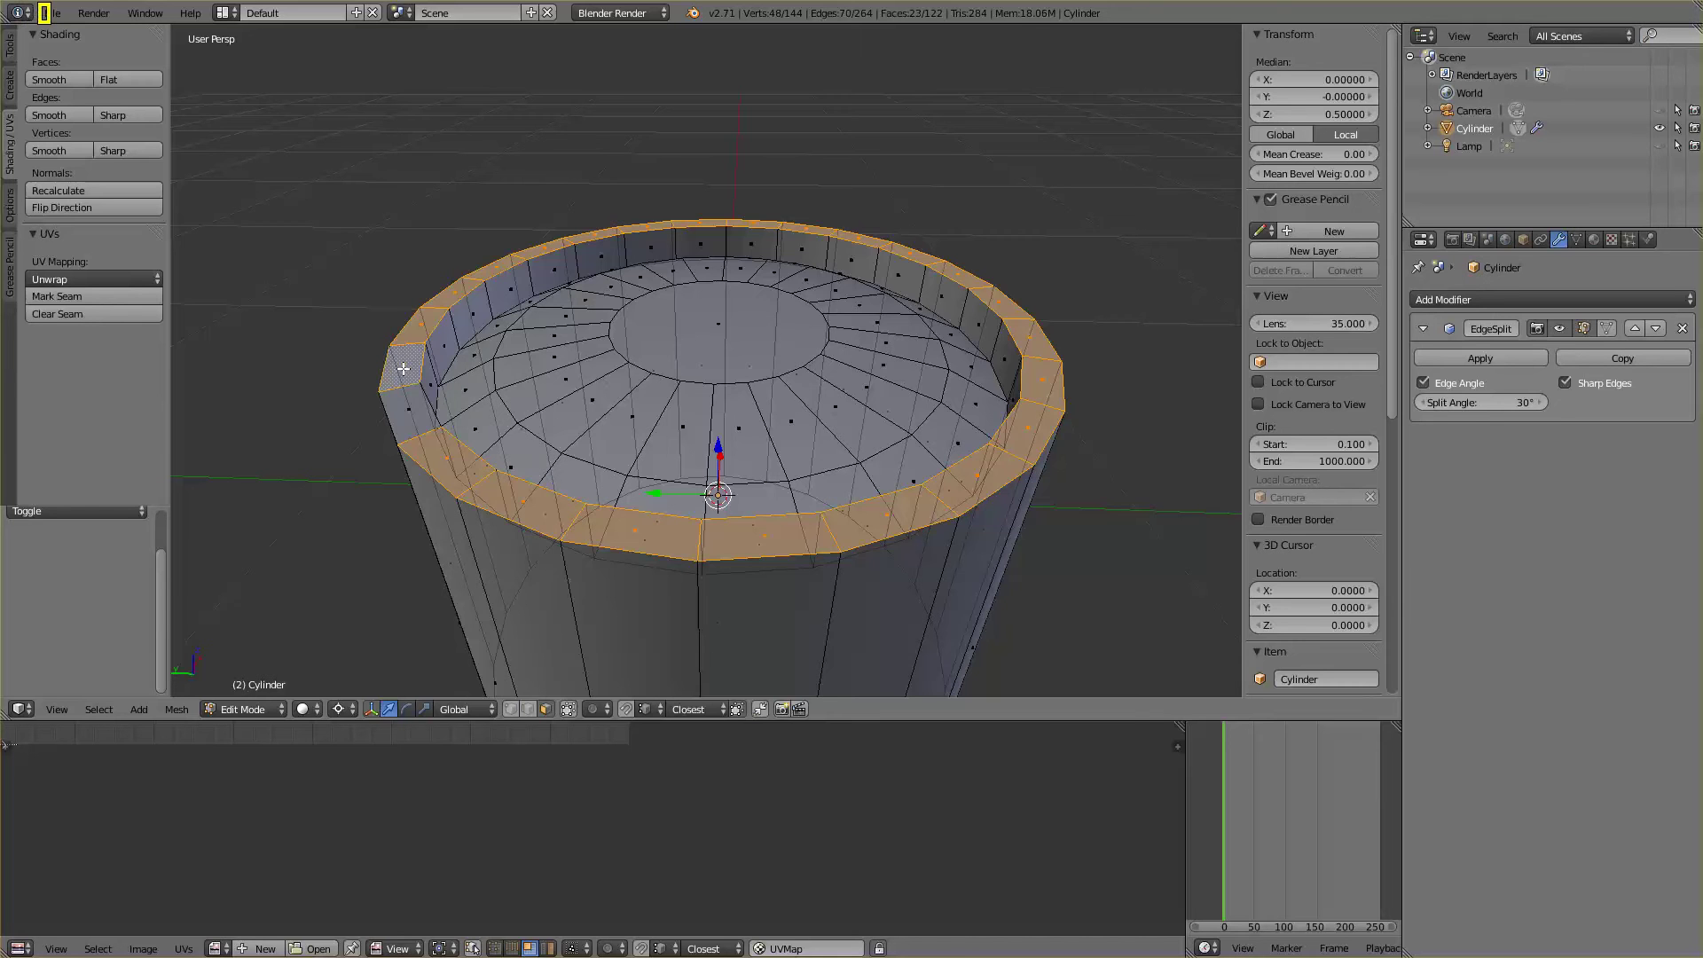
shift+right_click(407, 413)
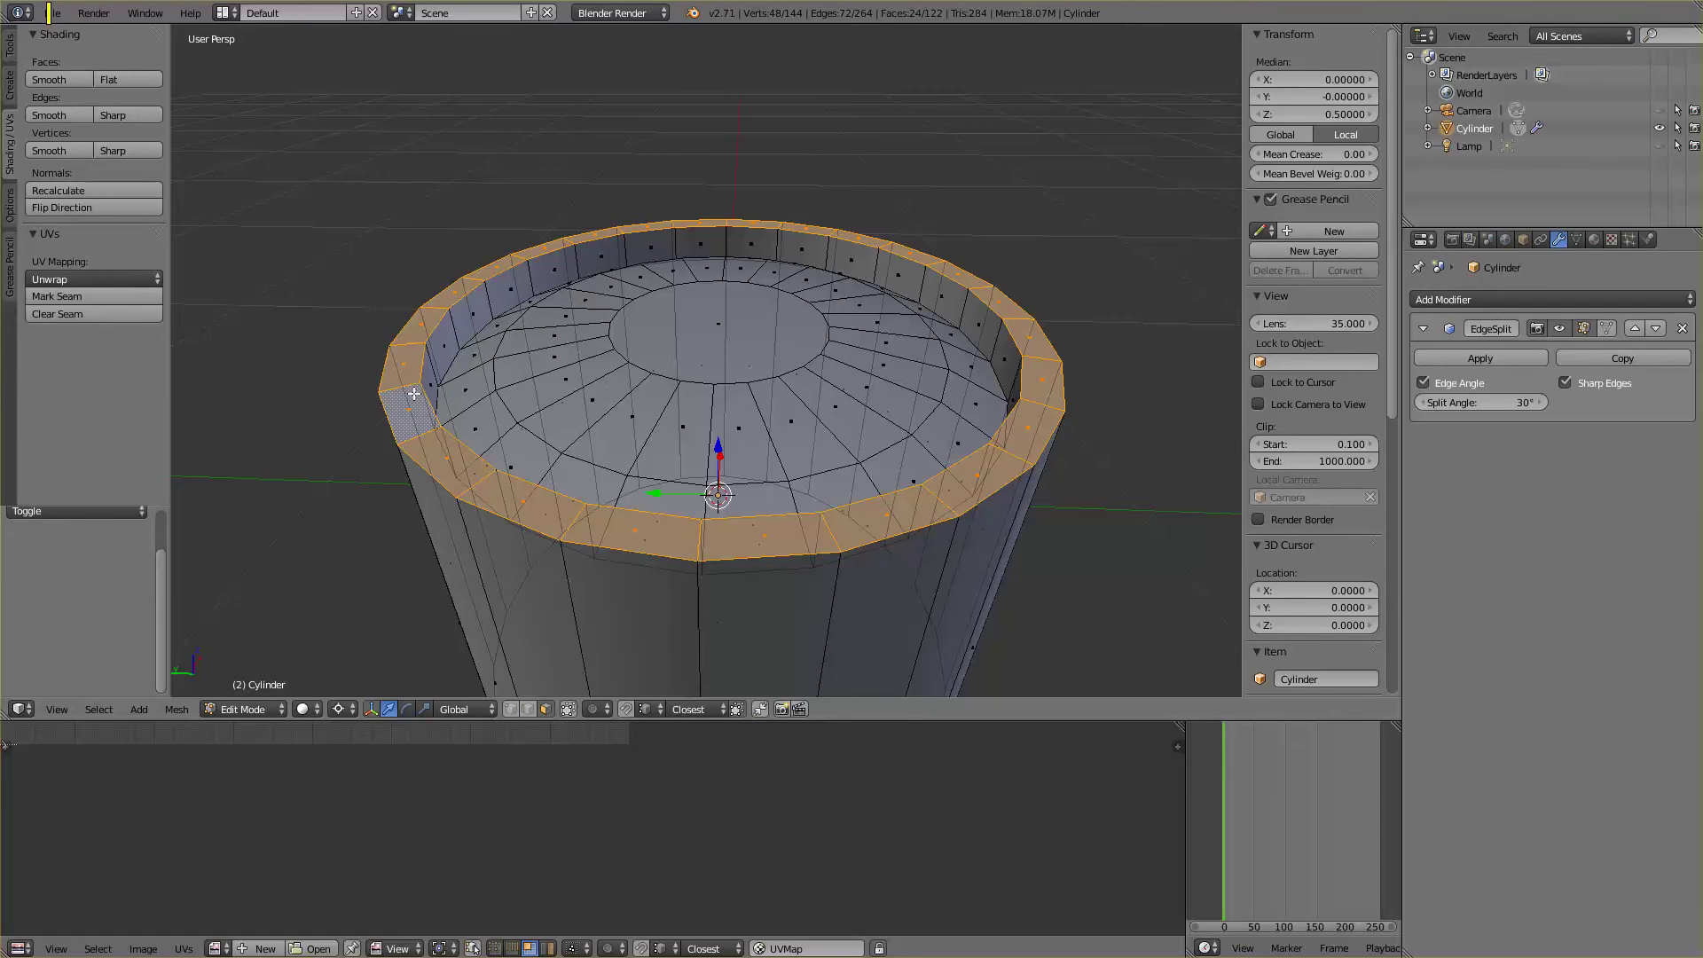
shift+right_click(420, 328)
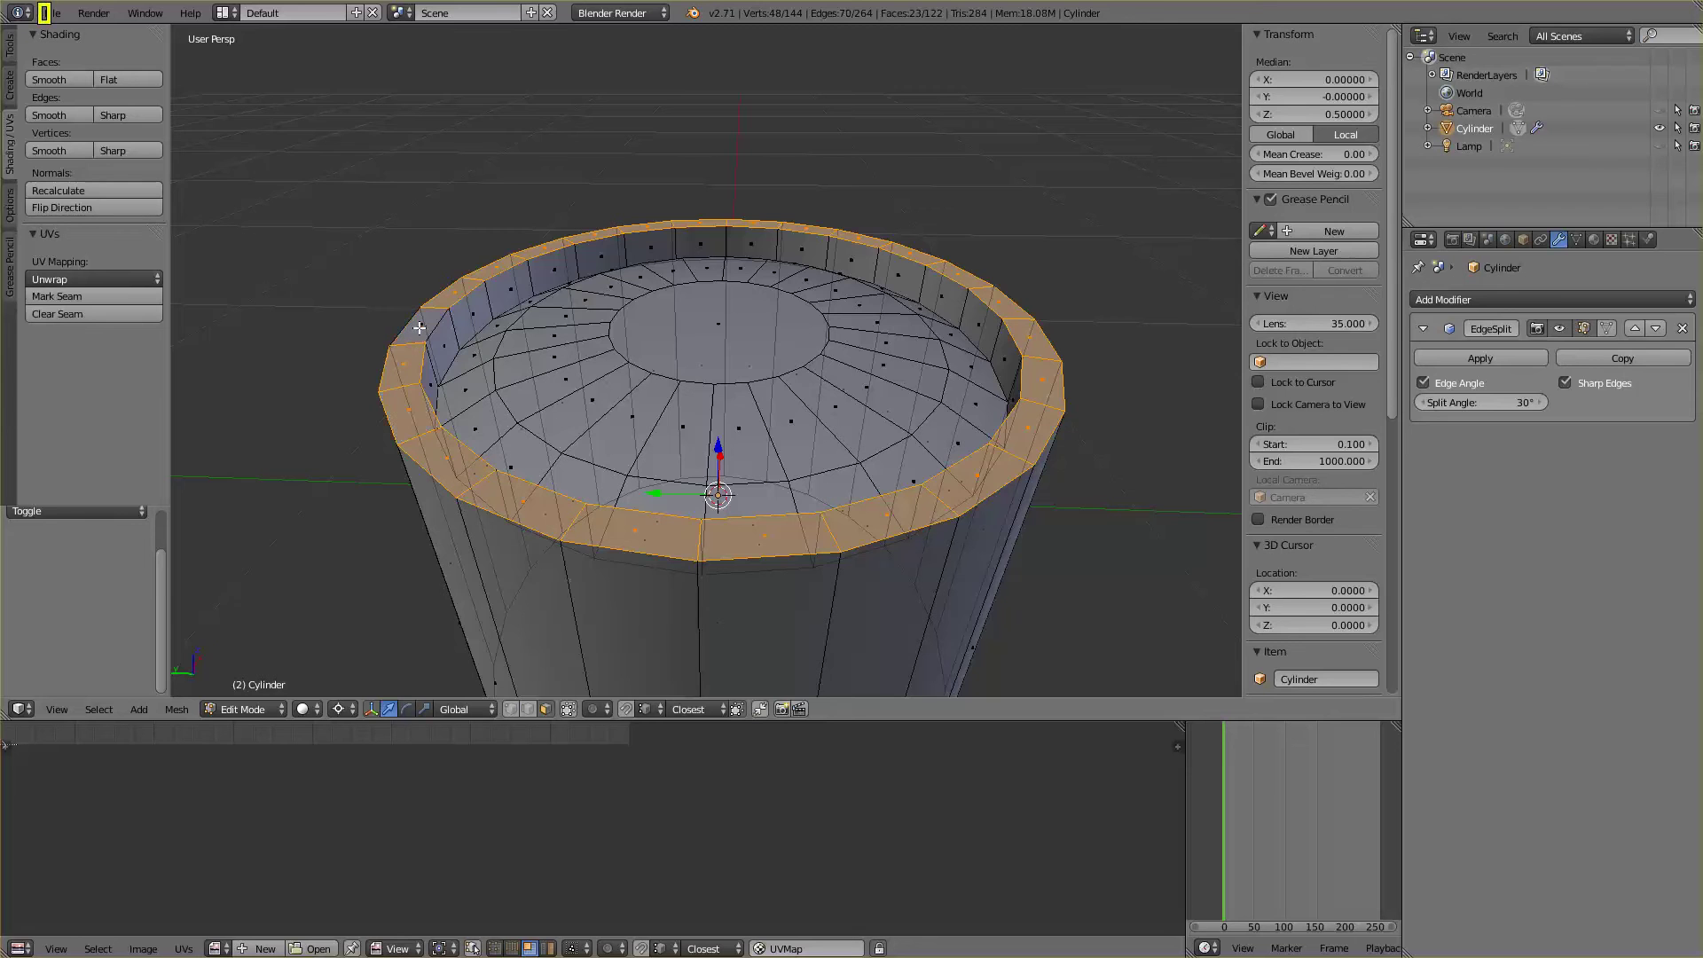
shift+right_click(407, 363)
Select the ring of top rim faces by path selection, starting from a single rim face and continuing around the ring
right_click(408, 366)
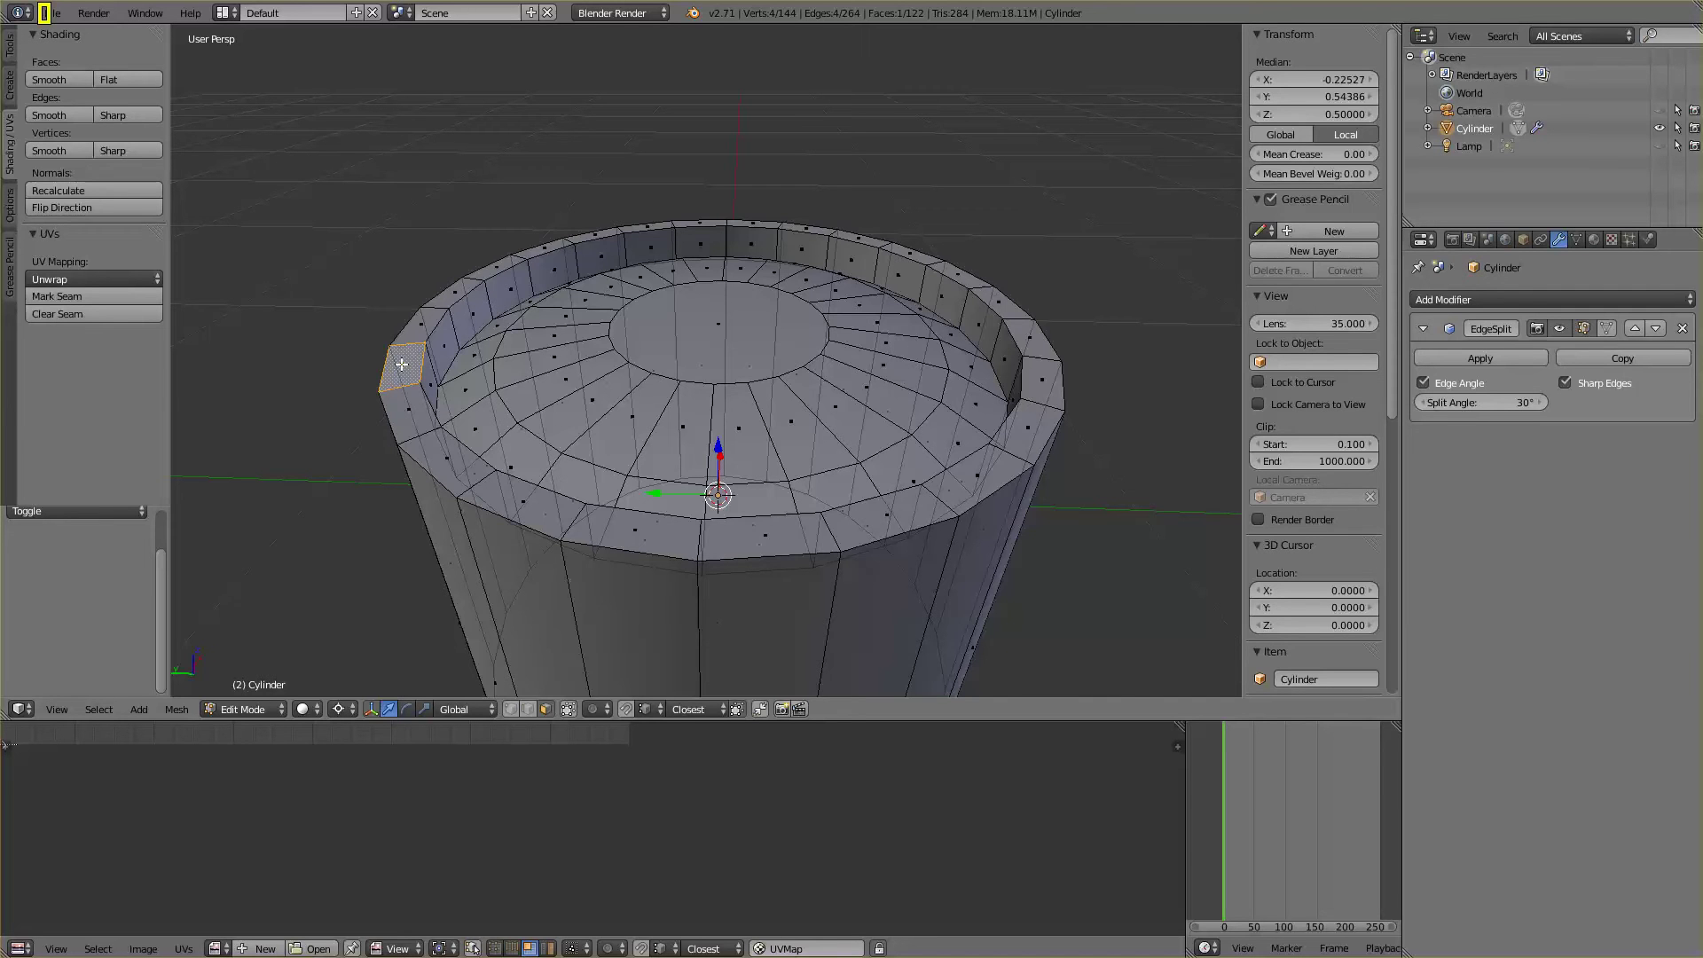
ctrl+right_click(632, 533)
ctrl+right_click(1034, 380)
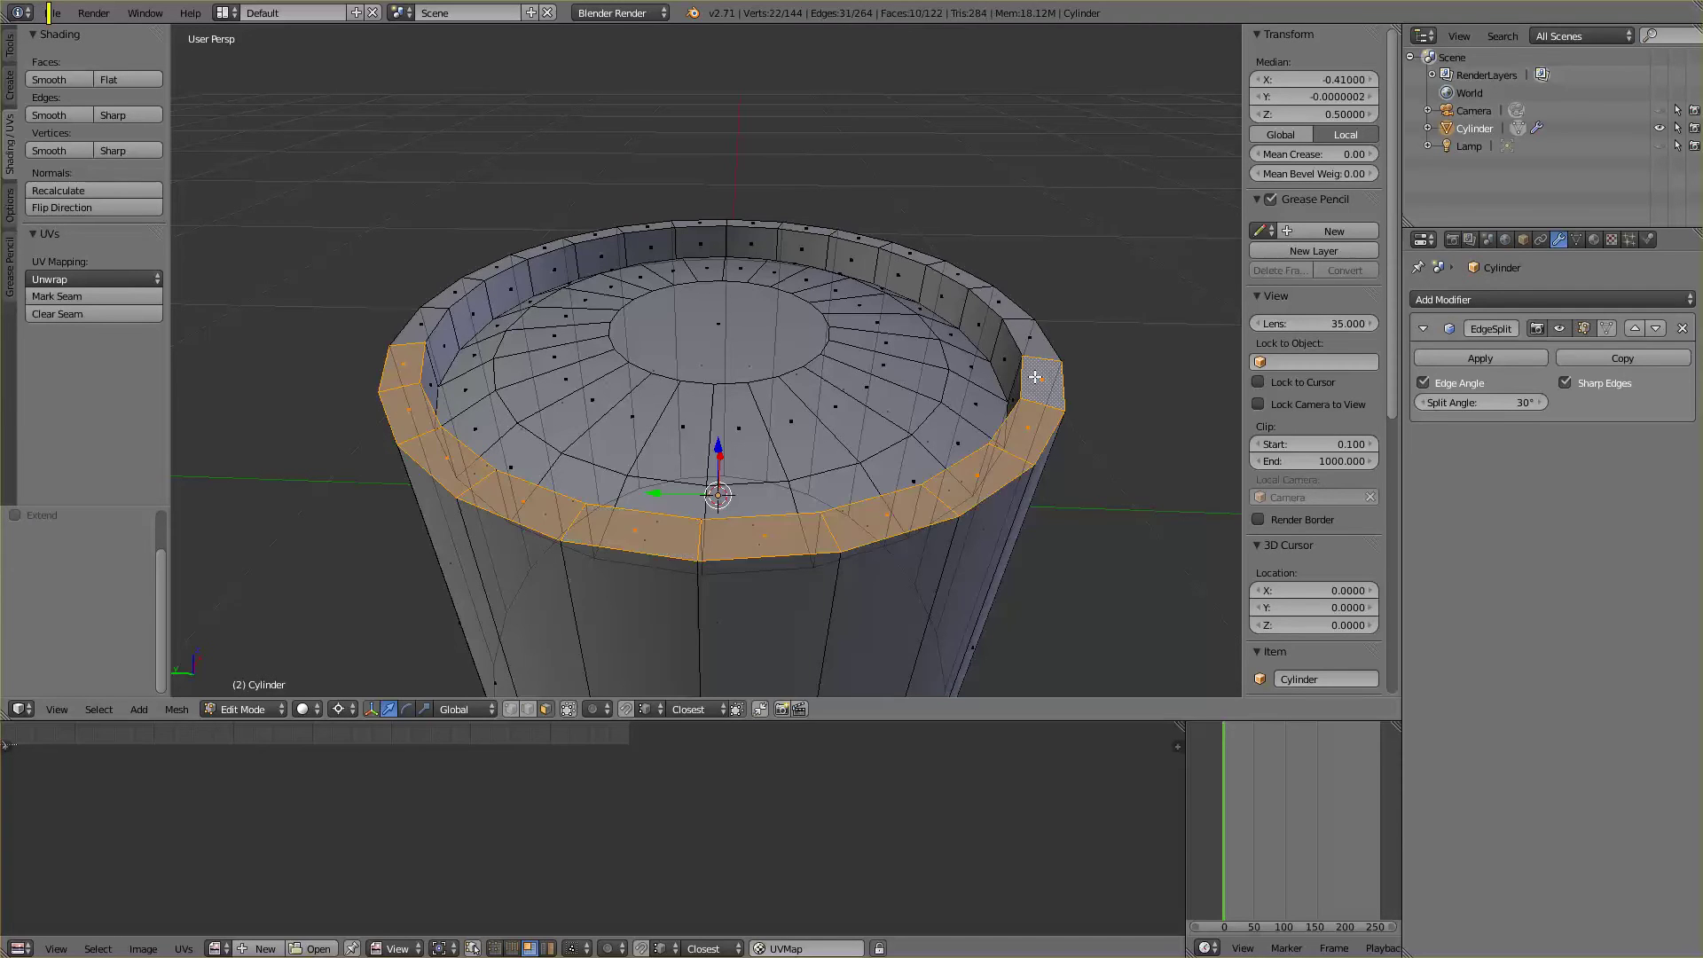
ctrl+right_click(814, 230)
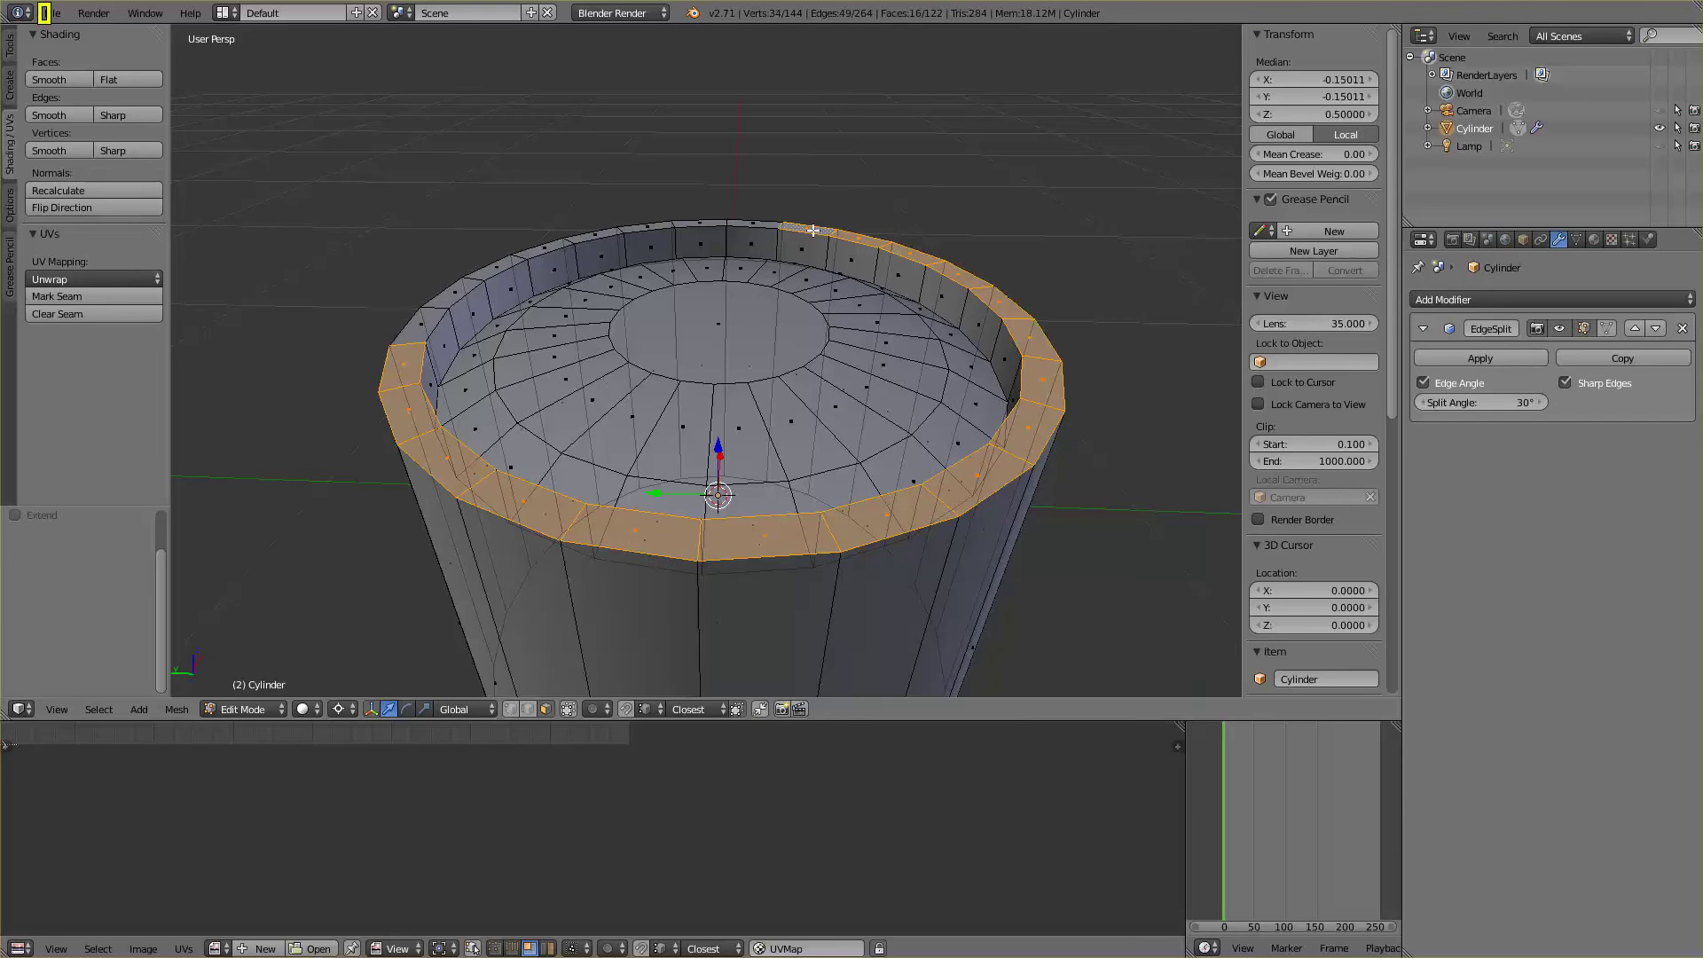
ctrl+right_click(423, 326)
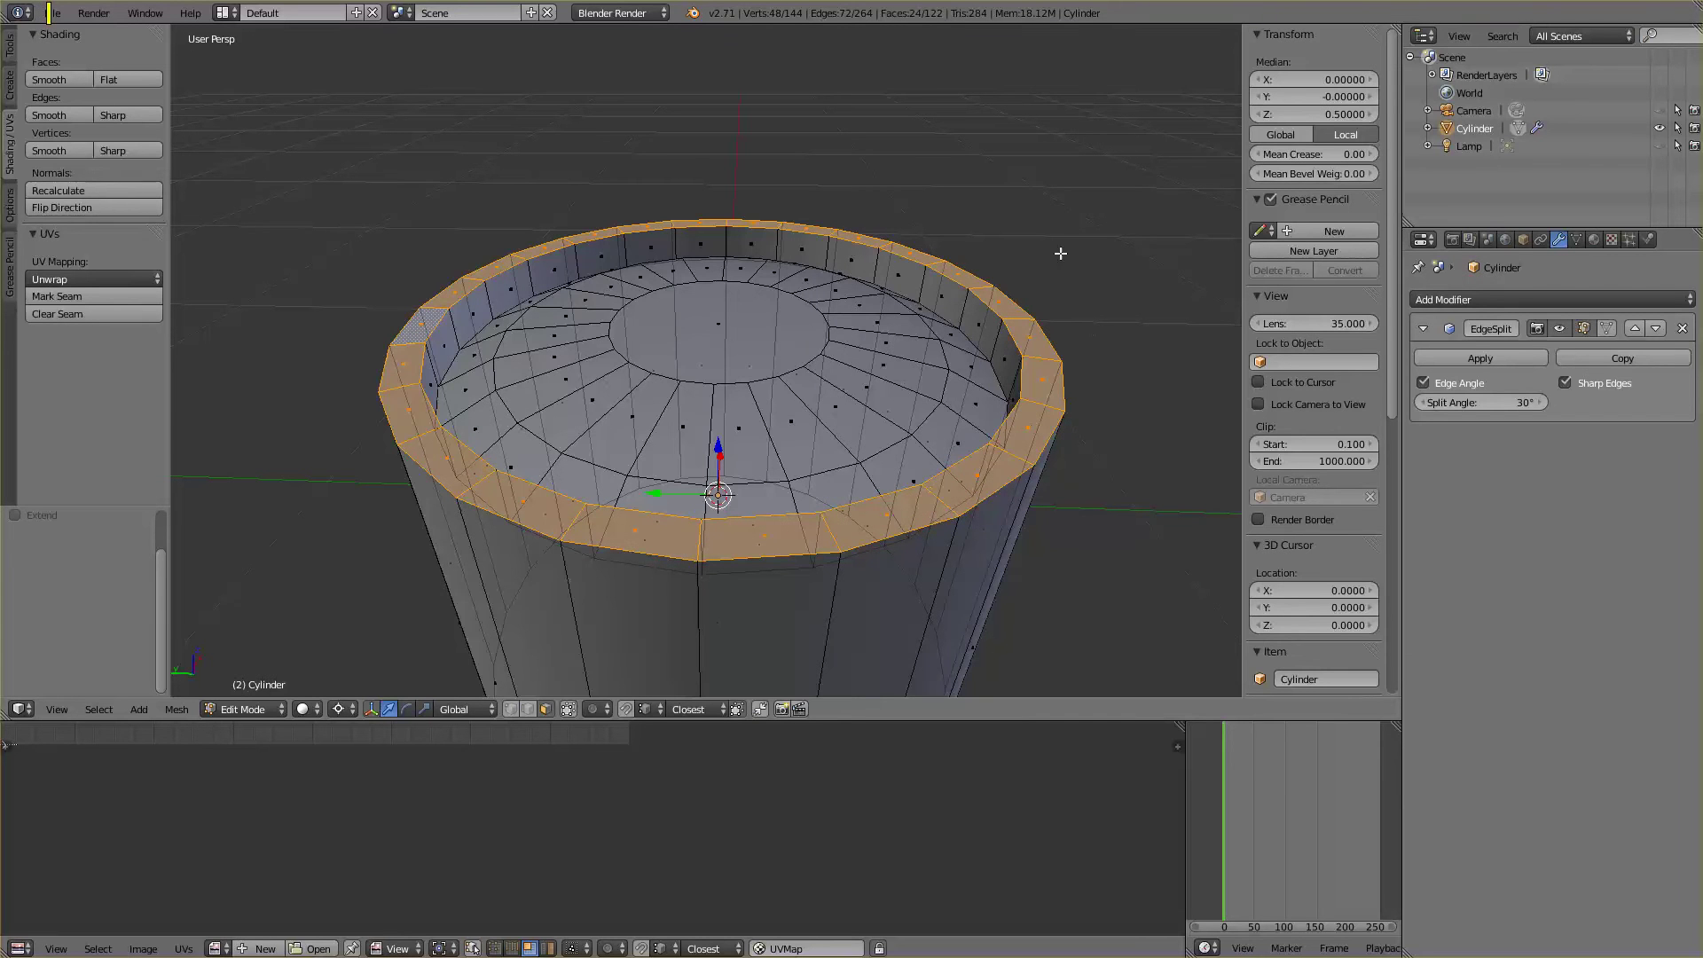
Try to path-select from one rim face directly to a rim face on the opposite side
right_click(409, 413)
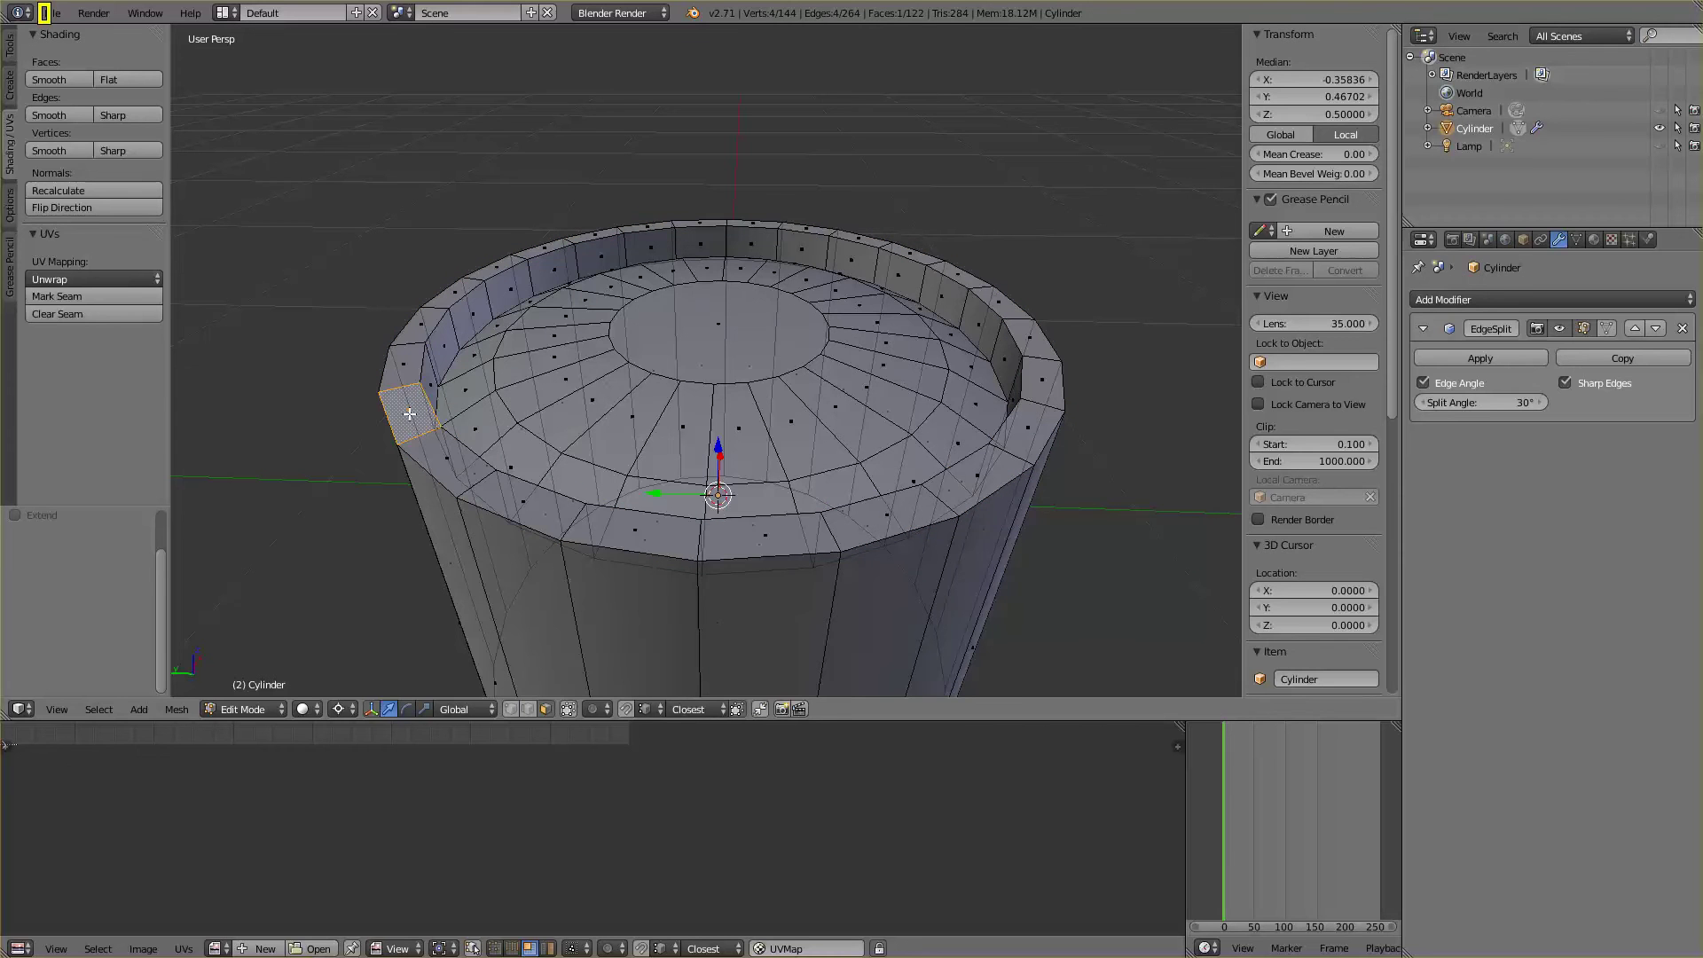
ctrl+right_click(958, 275)
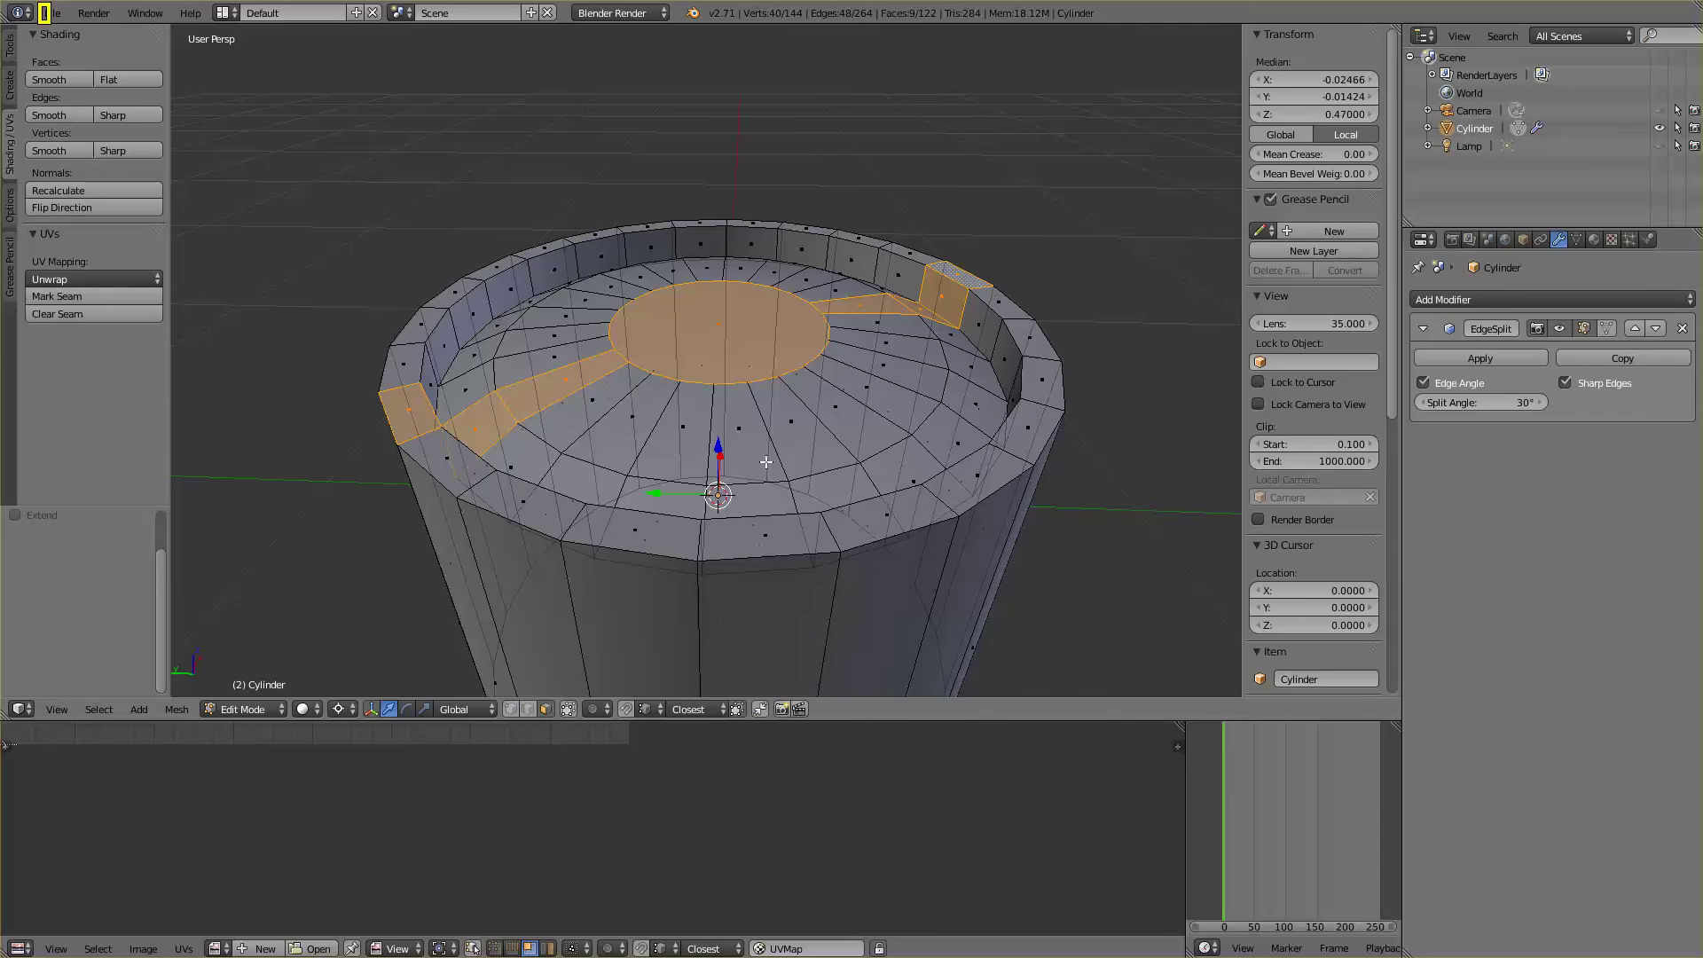
Path-select the complete top rim ring in shorter segments from one starting face, and give the UV editor more height
right_click(410, 414)
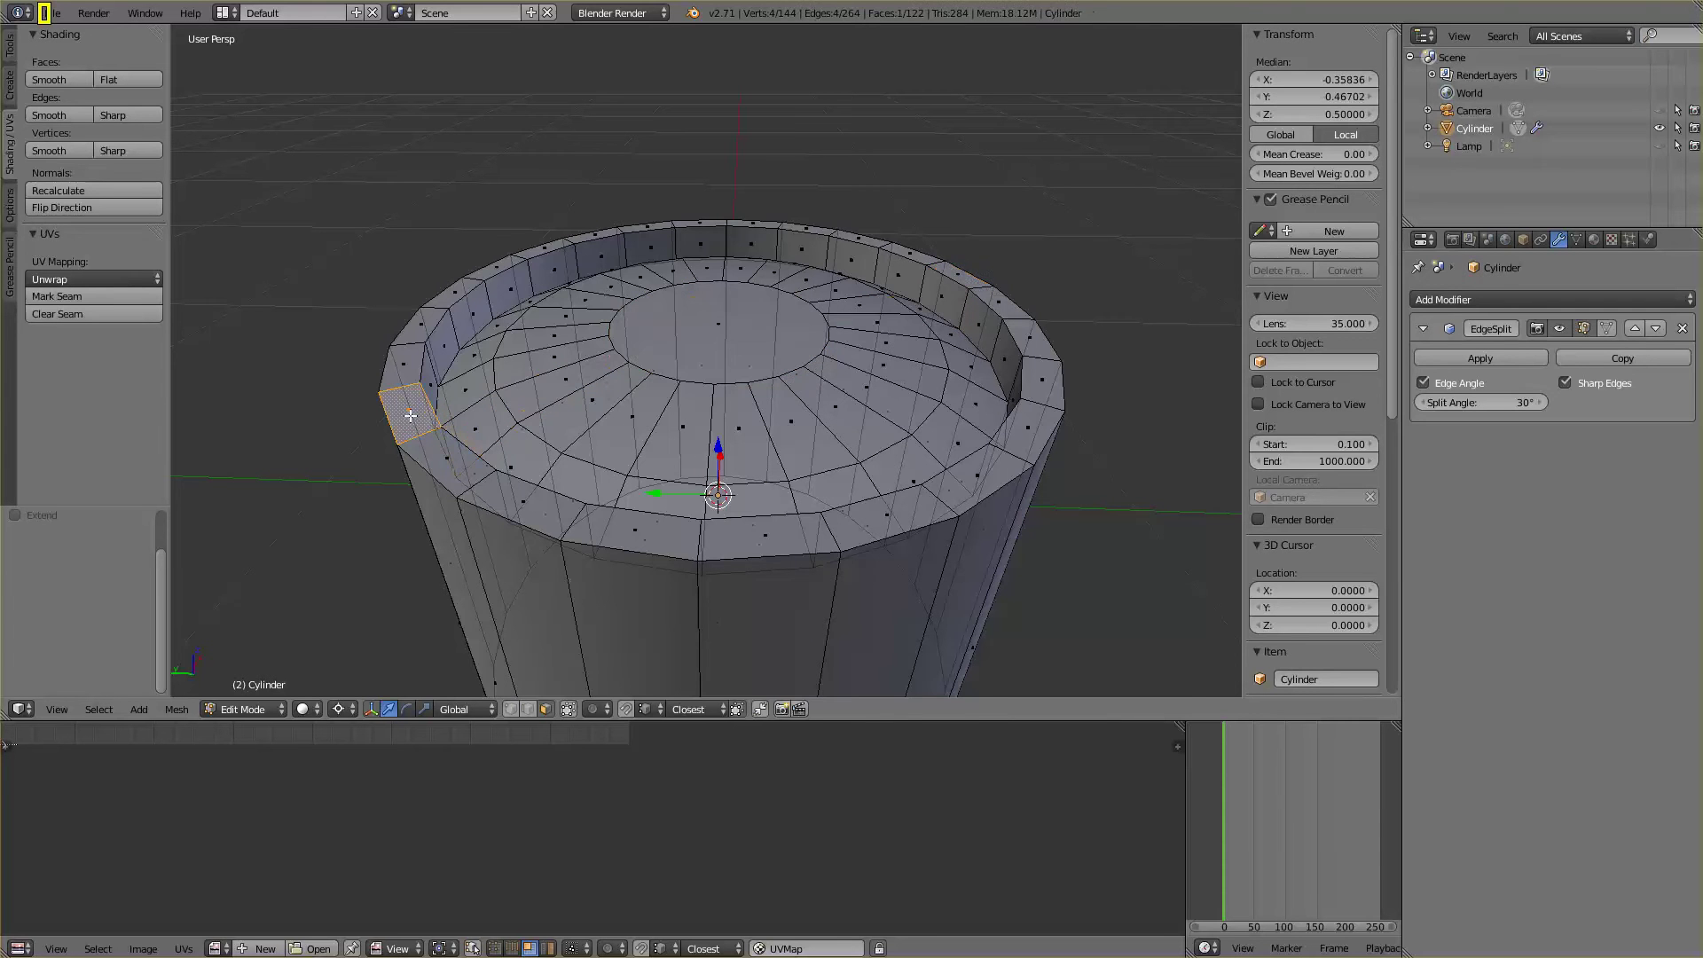
ctrl+right_click(997, 471)
ctrl+right_click(955, 275)
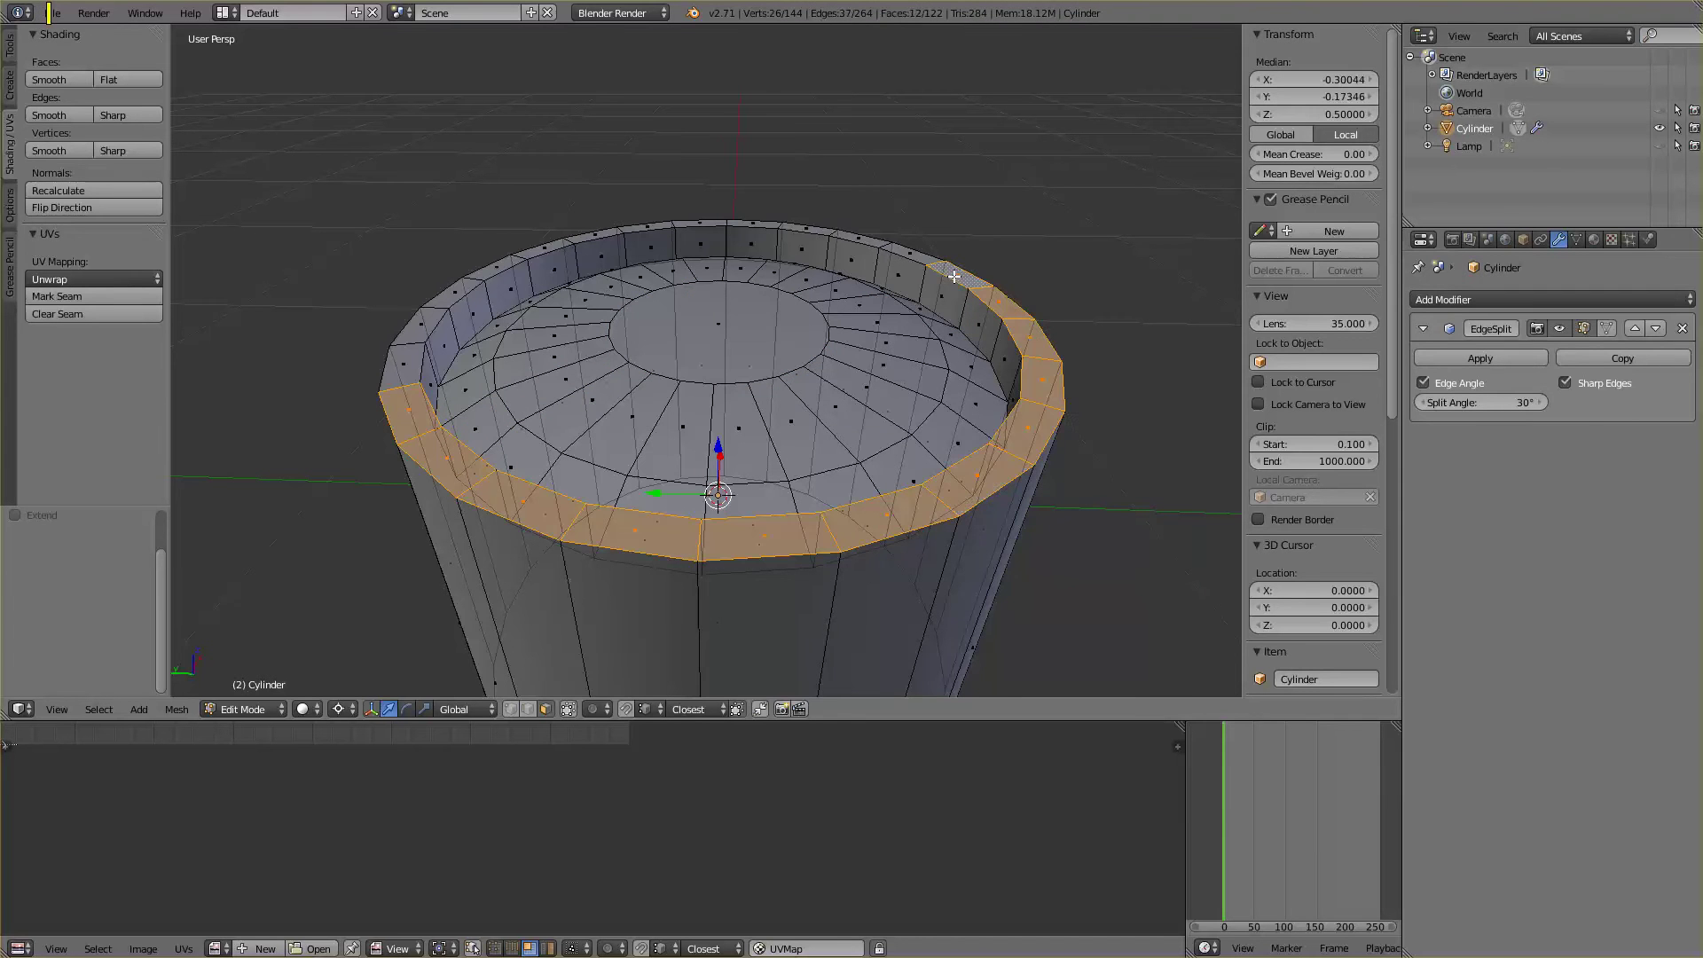
ctrl+right_click(586, 258)
ctrl+right_click(400, 368)
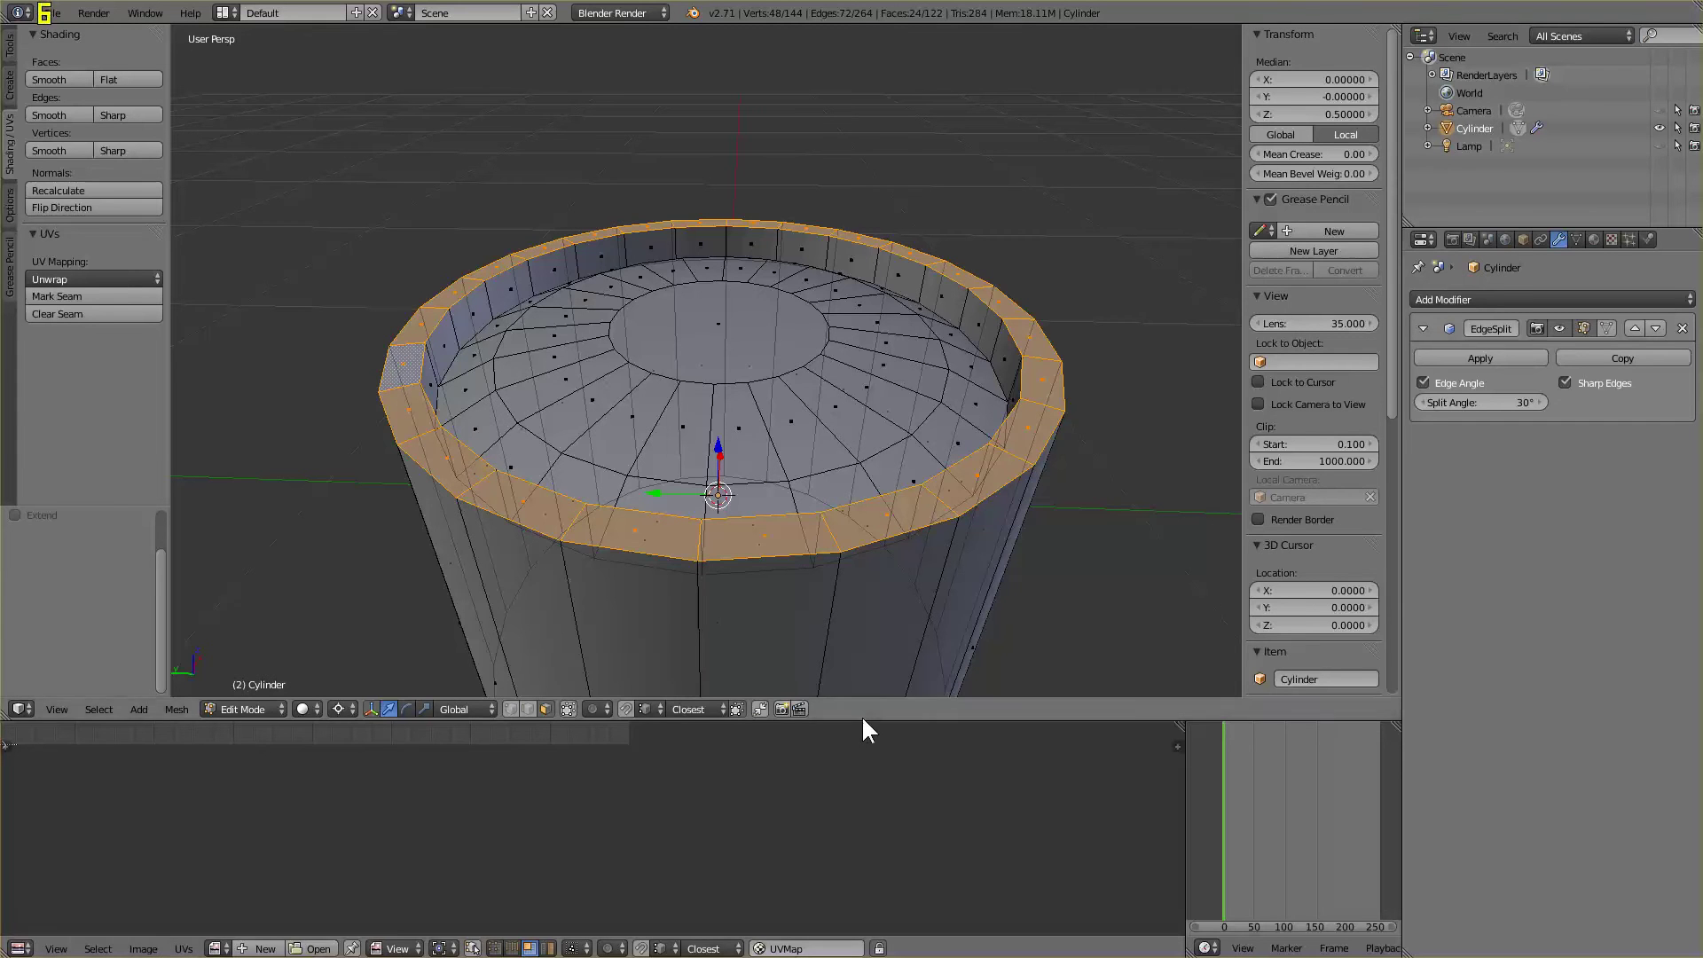
drag(865, 718, 897, 422)
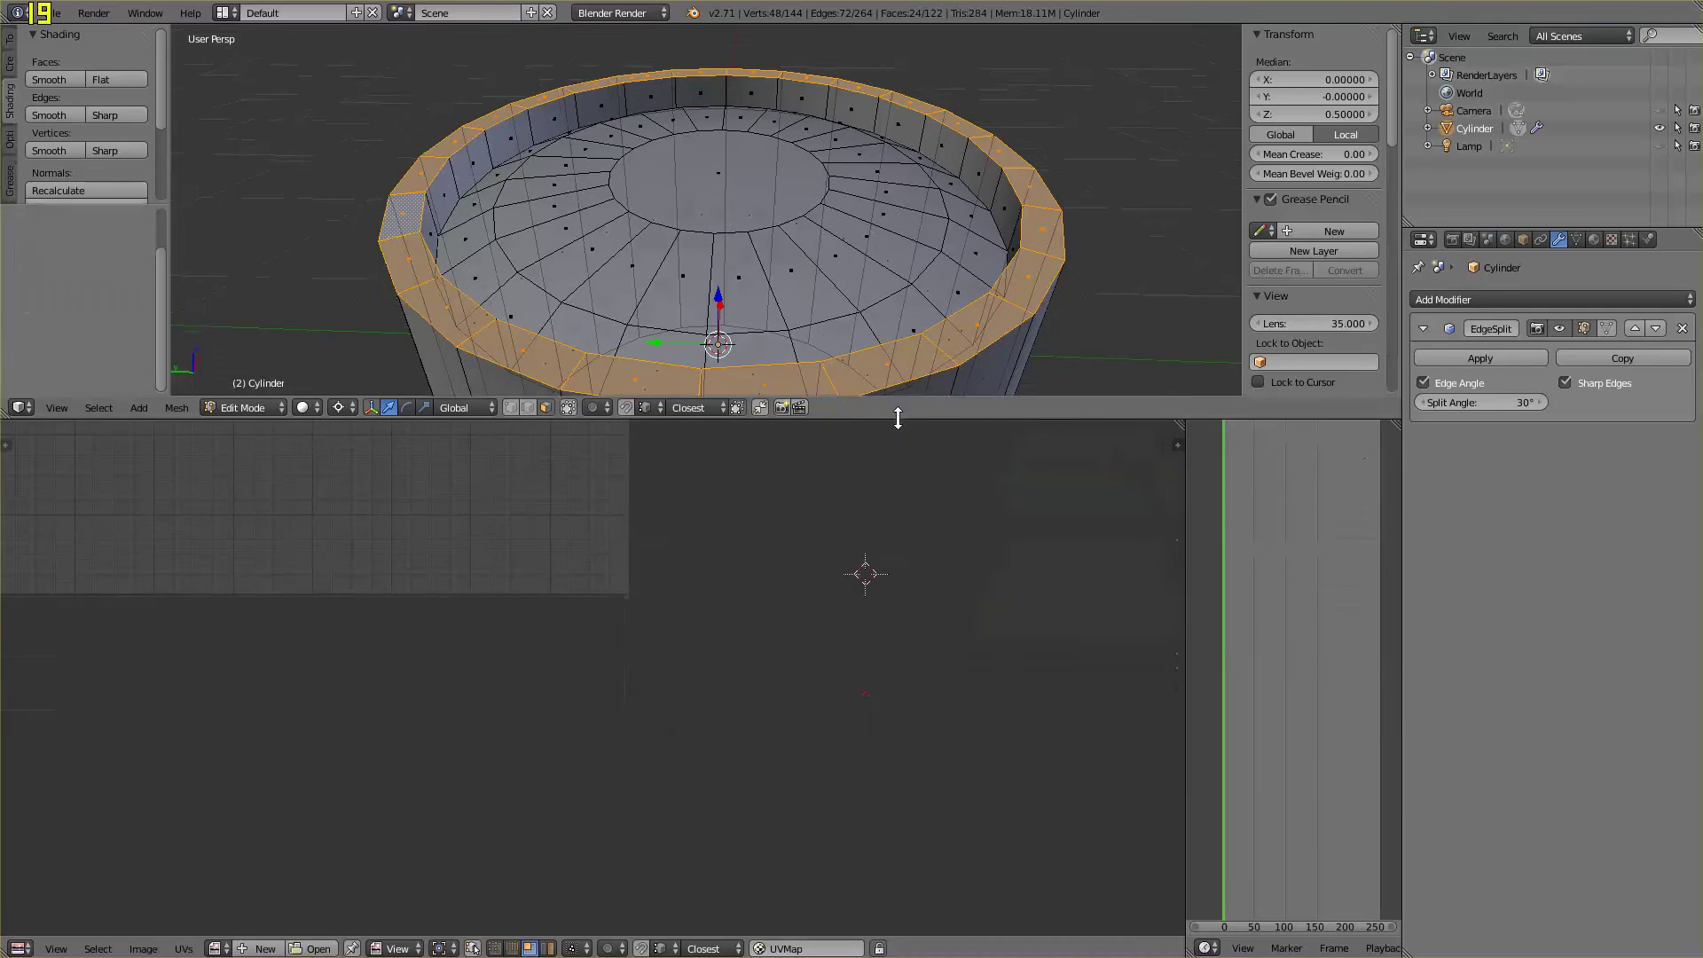
Load TPtank1m.psd from the FuelTanksPlusDev\size1 folder as the image in the UV editor
middle_drag(582, 507, 790, 773)
scroll(731, 707, down, 4)
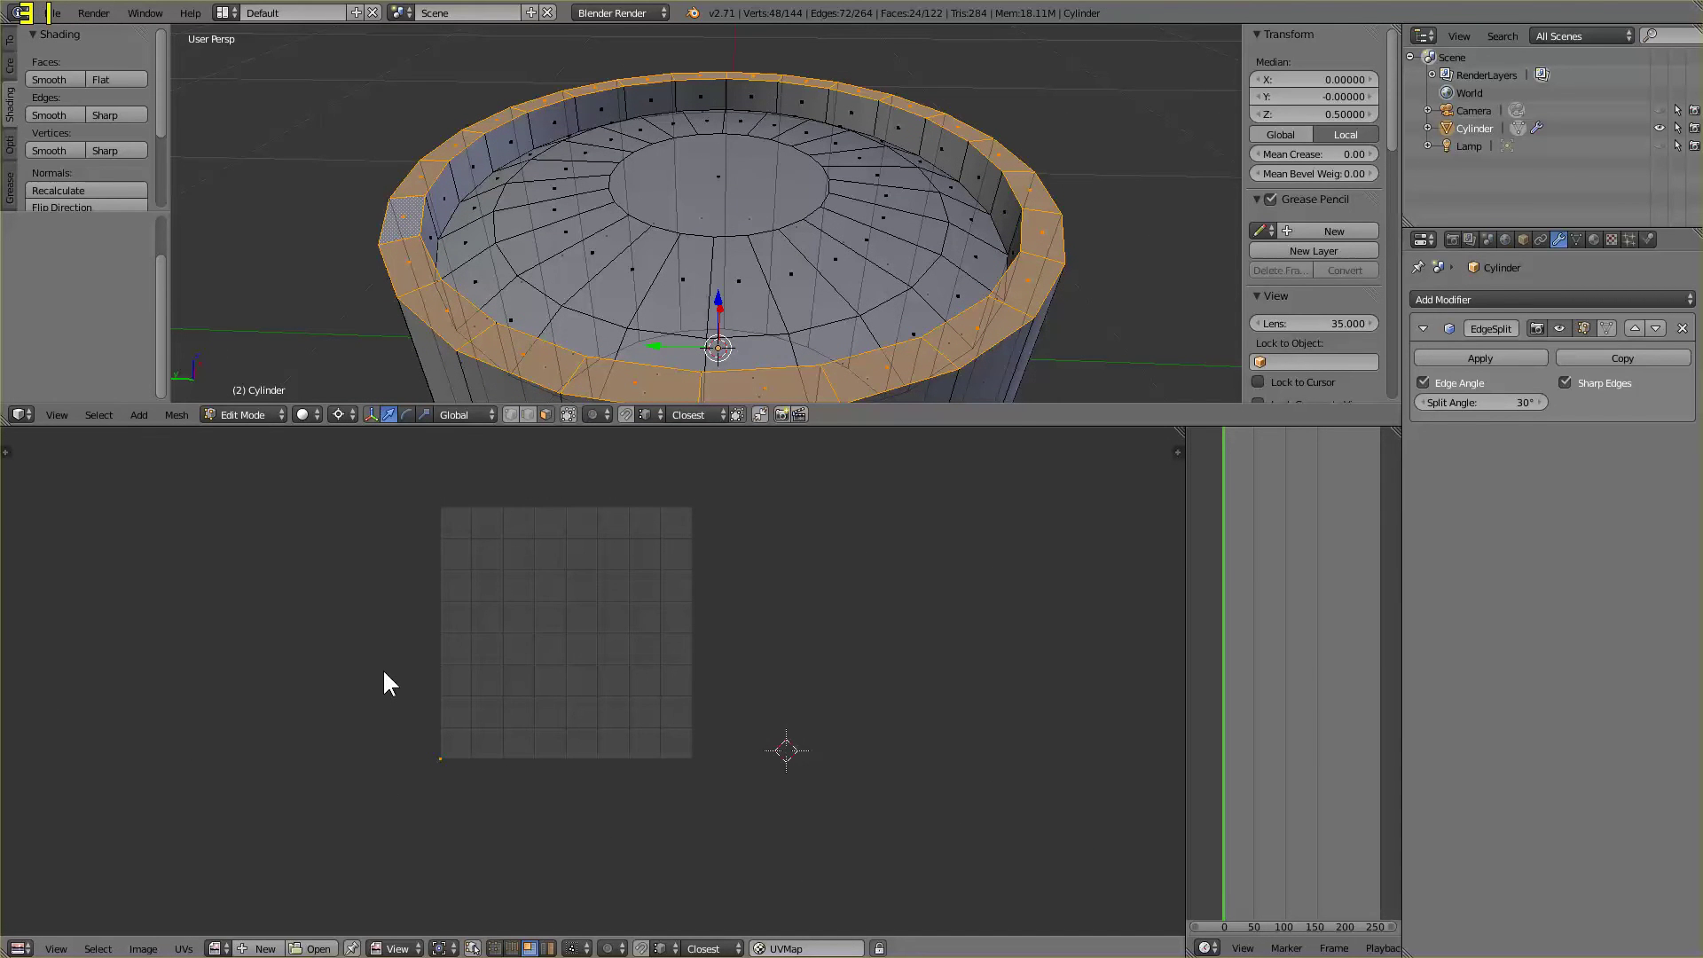
click(144, 949)
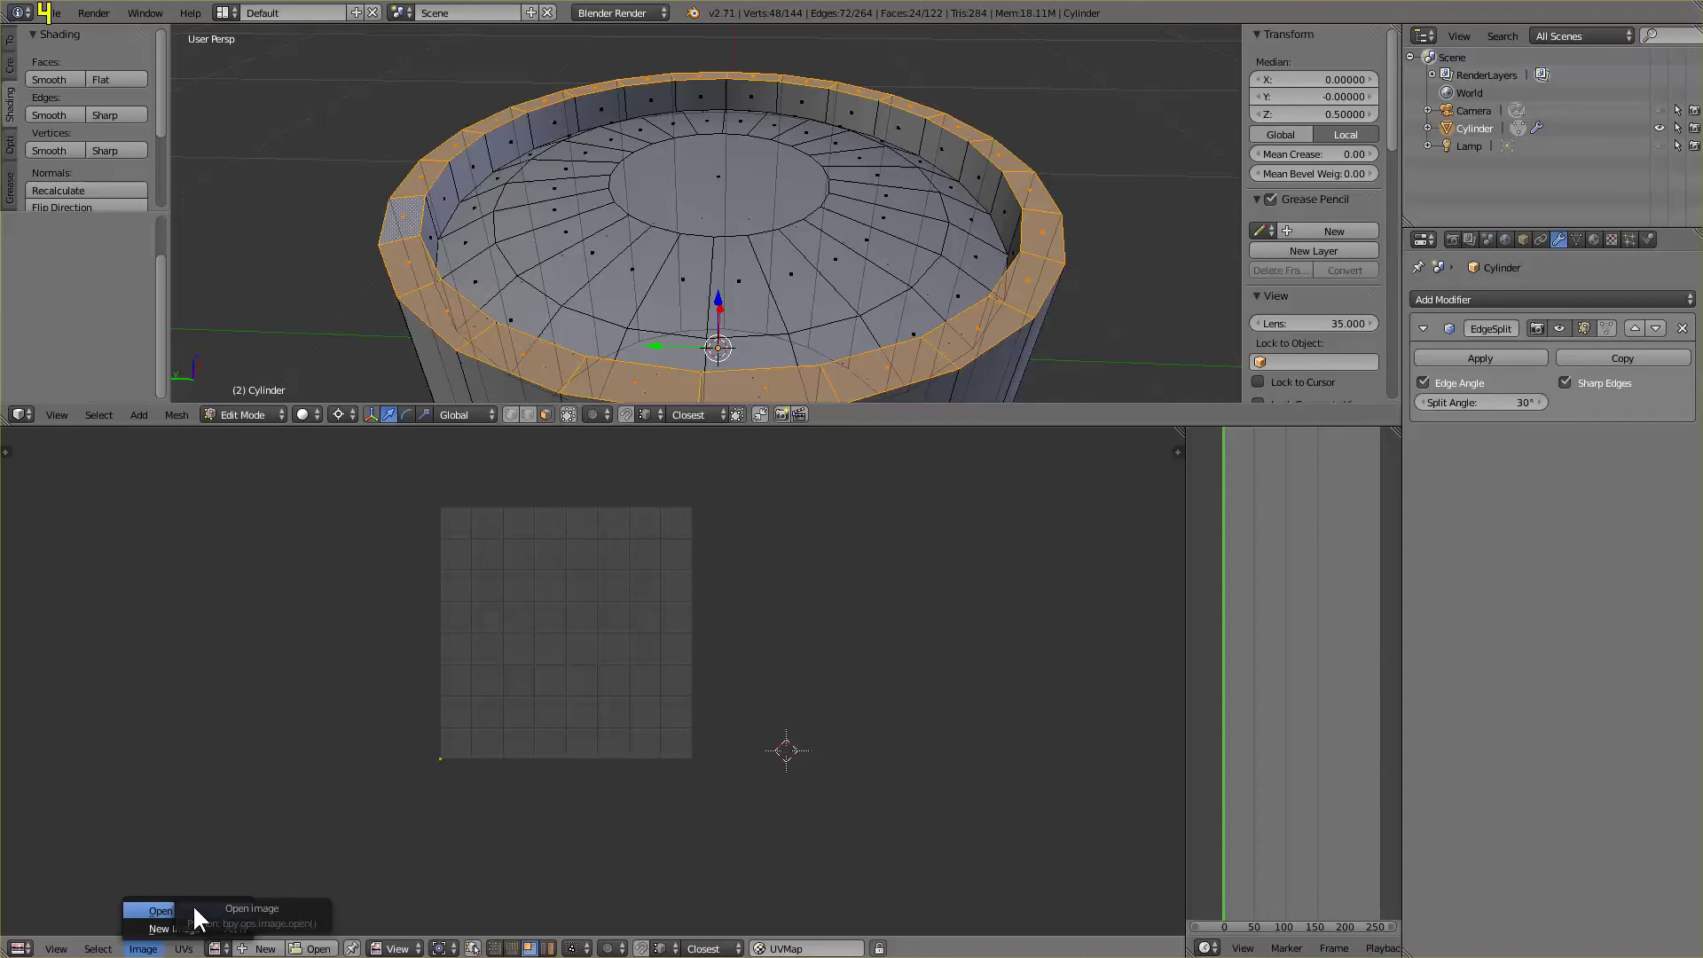
click(145, 908)
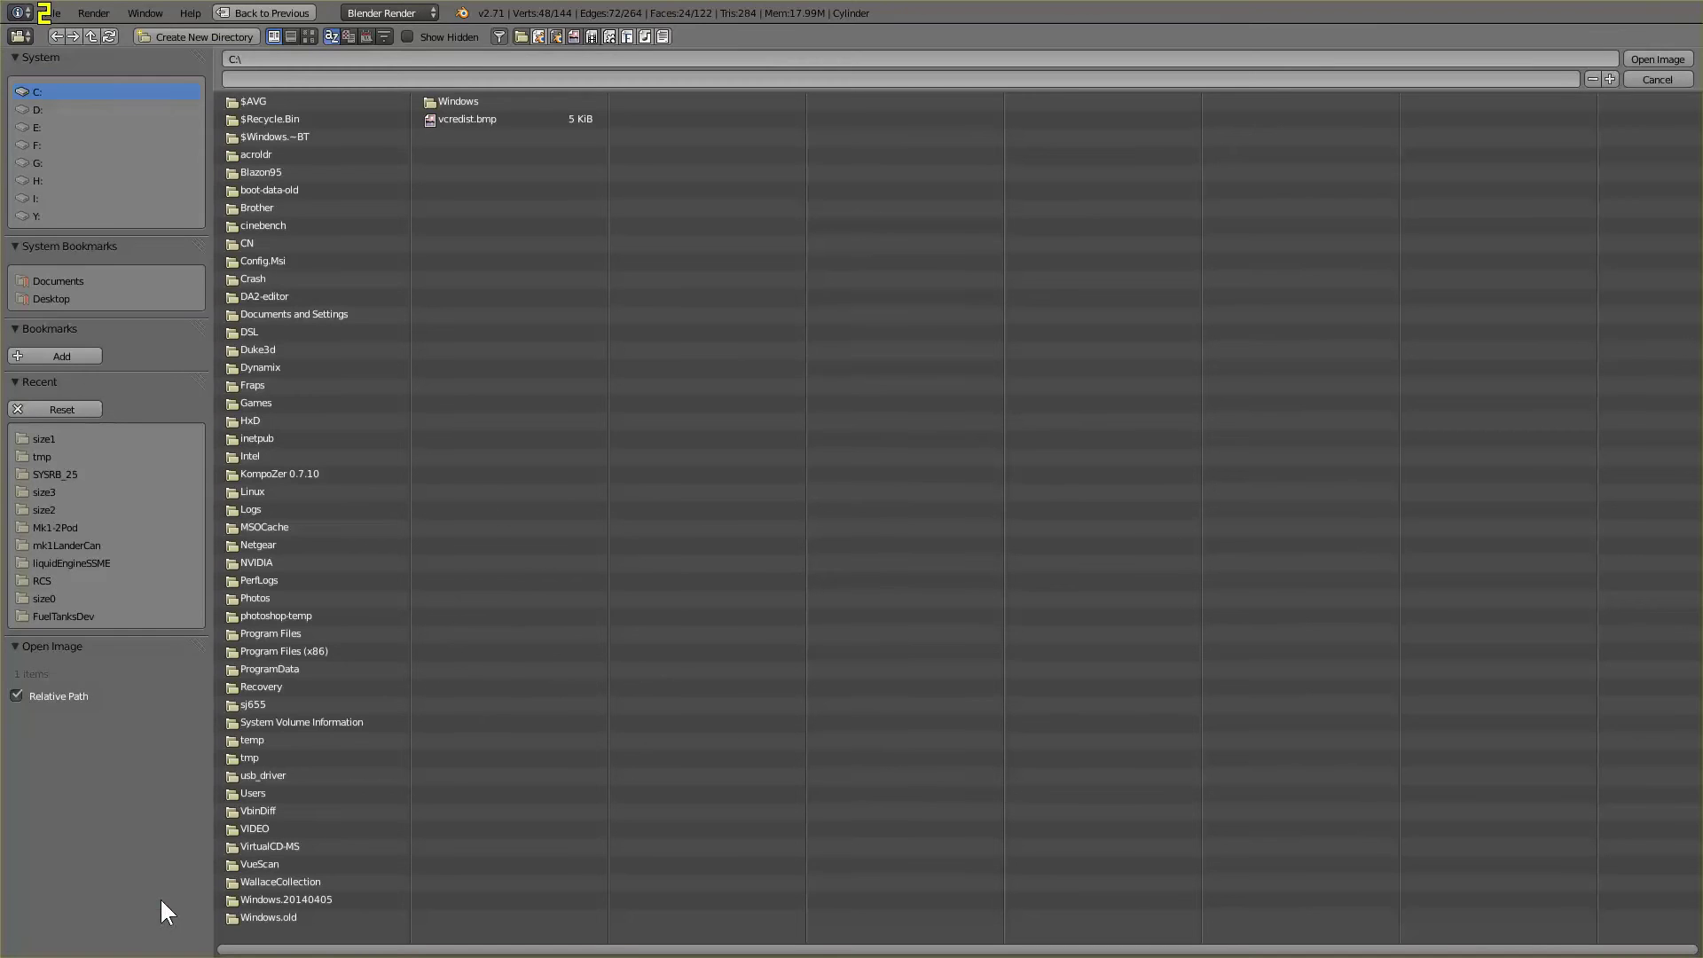
click(312, 55)
text(C:\Users\Bones\Documents\KSP-Assets\FuelTanksPlusDev\size2)
key(BackSpace)
text(1)
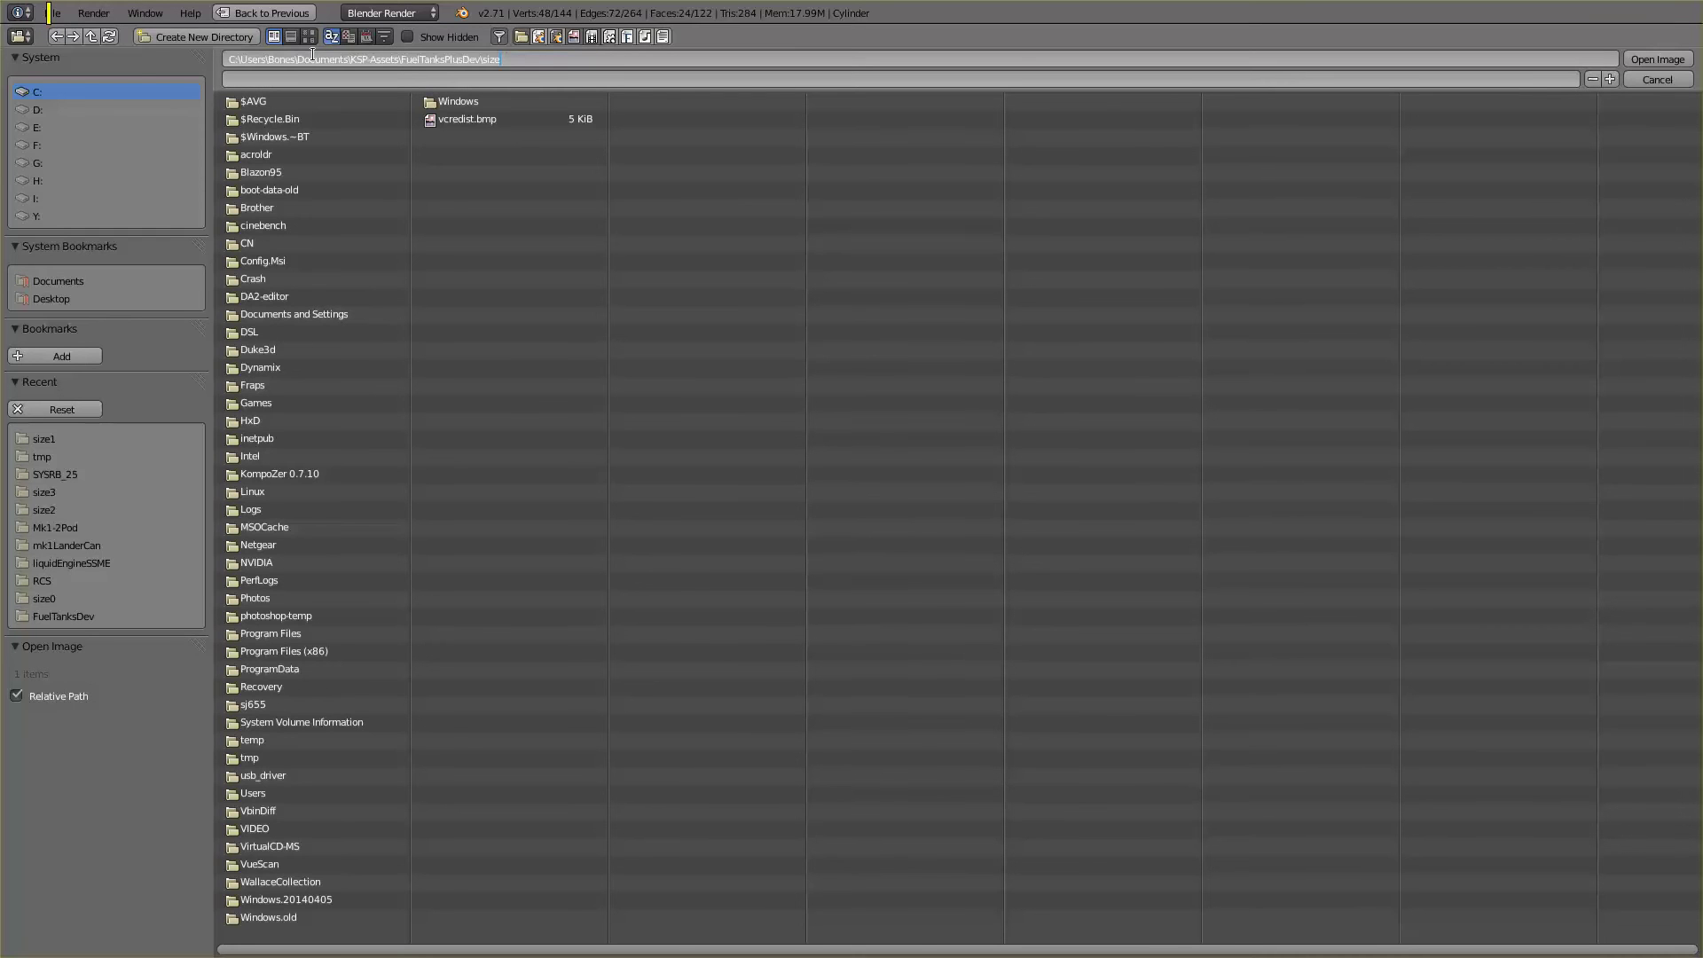
key(Return)
click(302, 170)
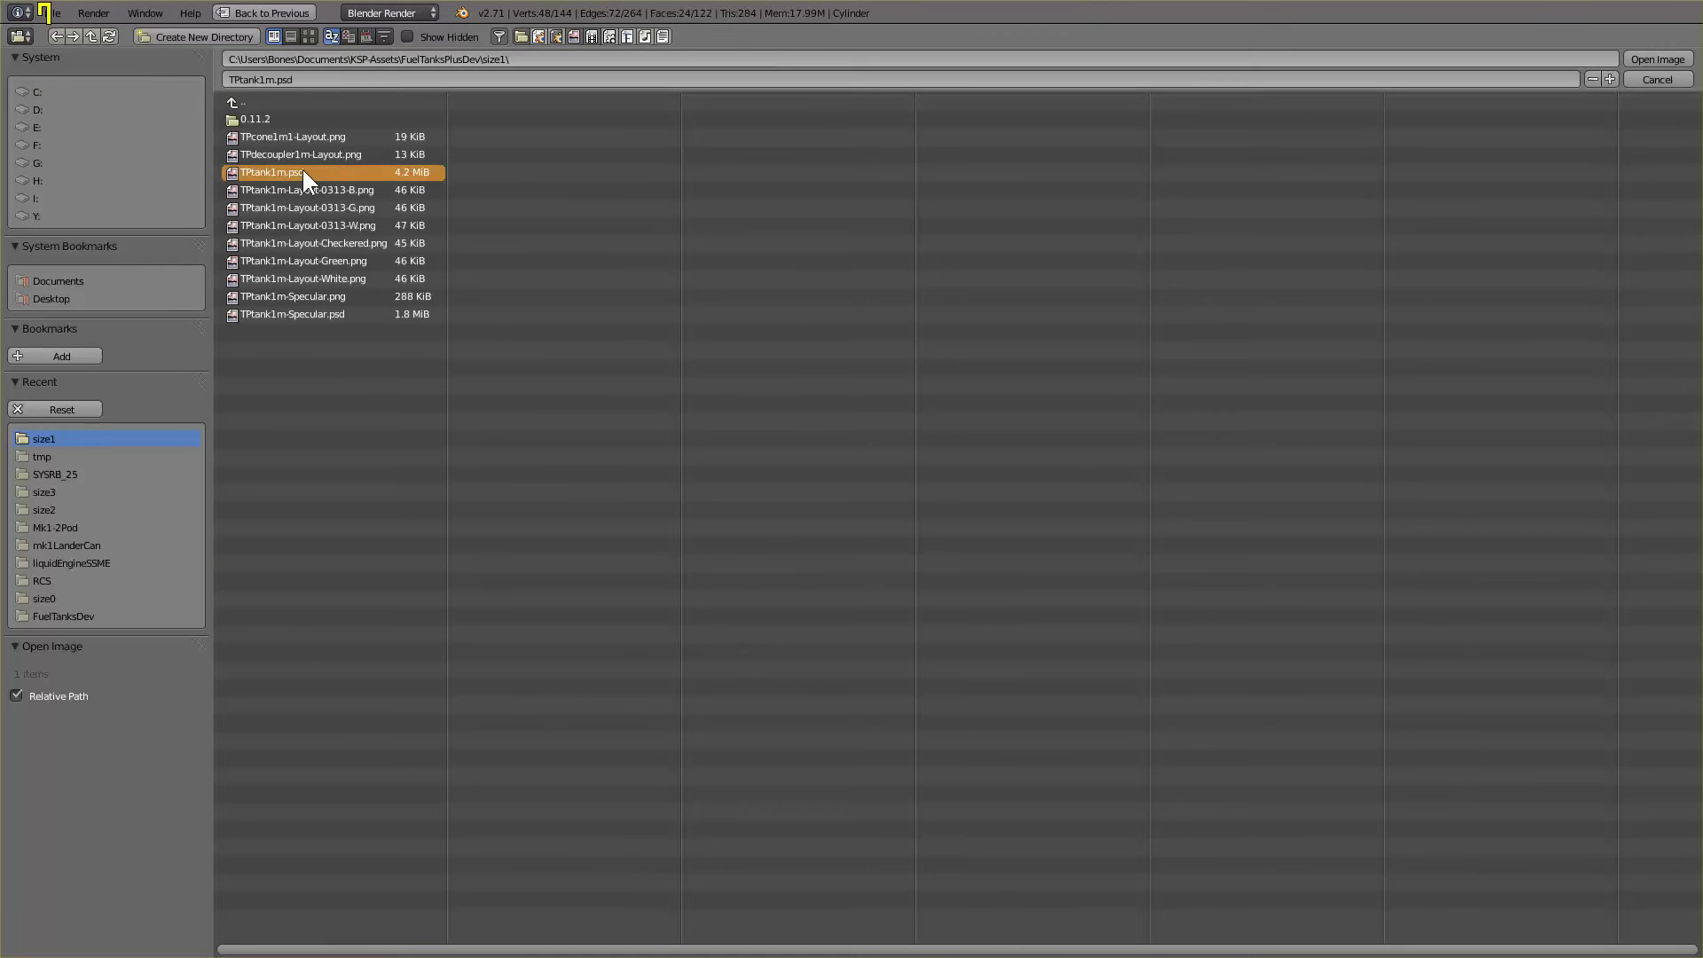
double_click(338, 170)
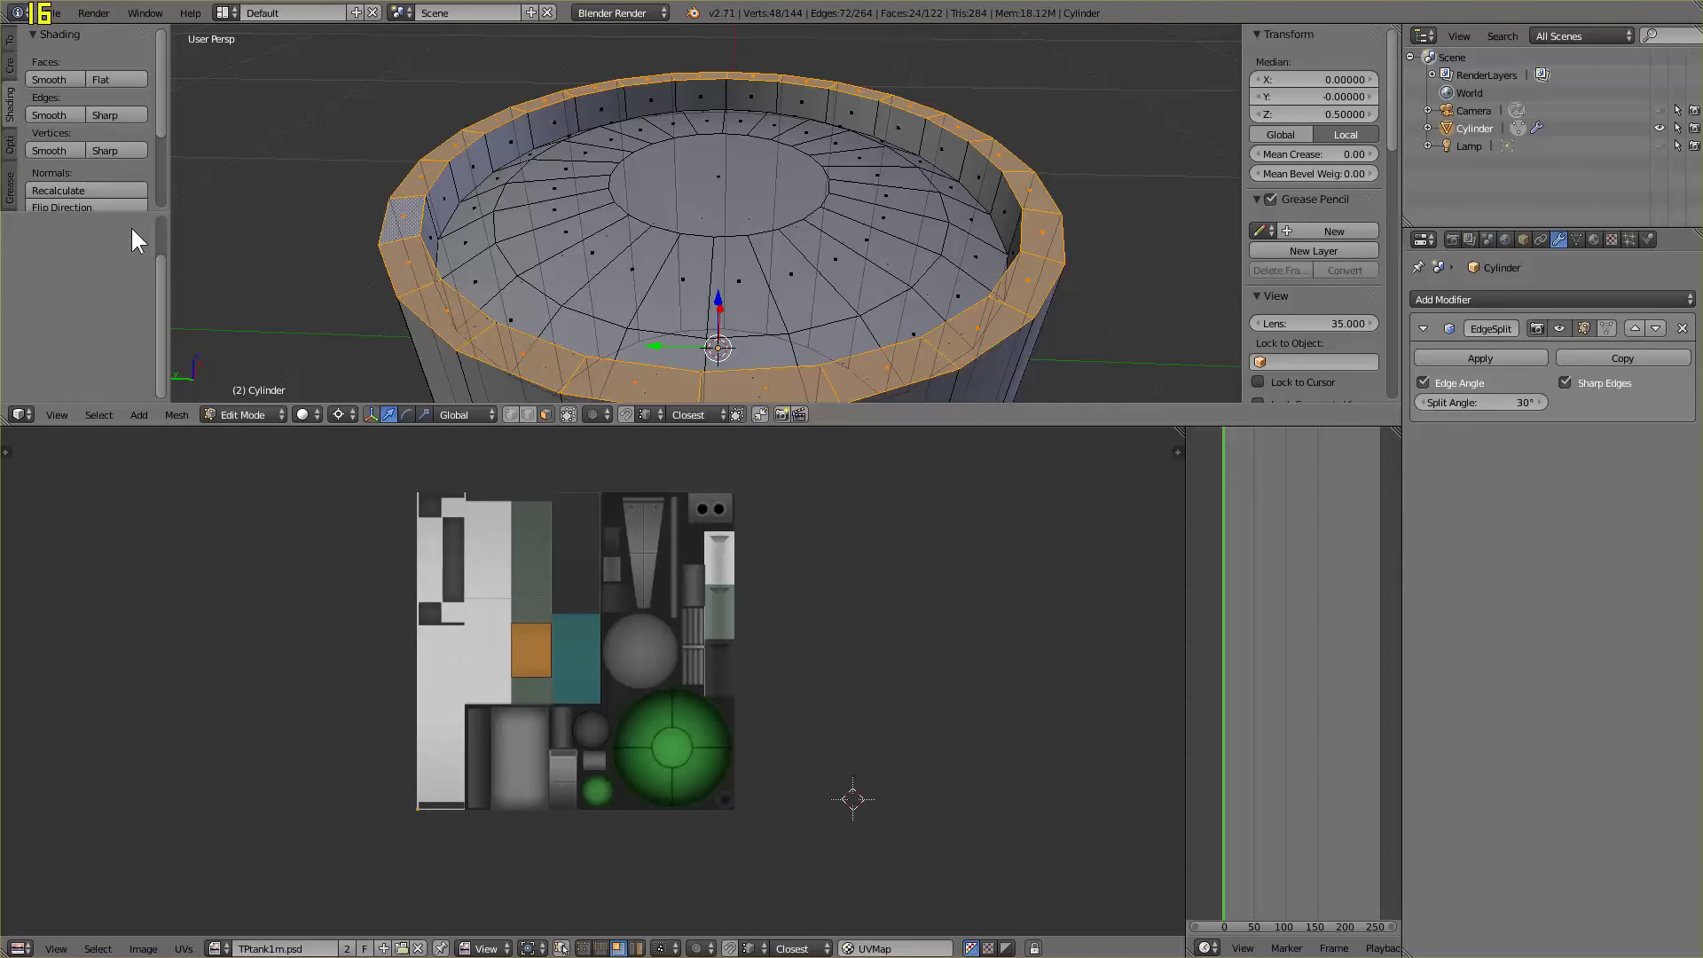
Unwrap the selected top rim faces with the standard Unwrap method and give the UV editor more height
drag(131, 212, 139, 297)
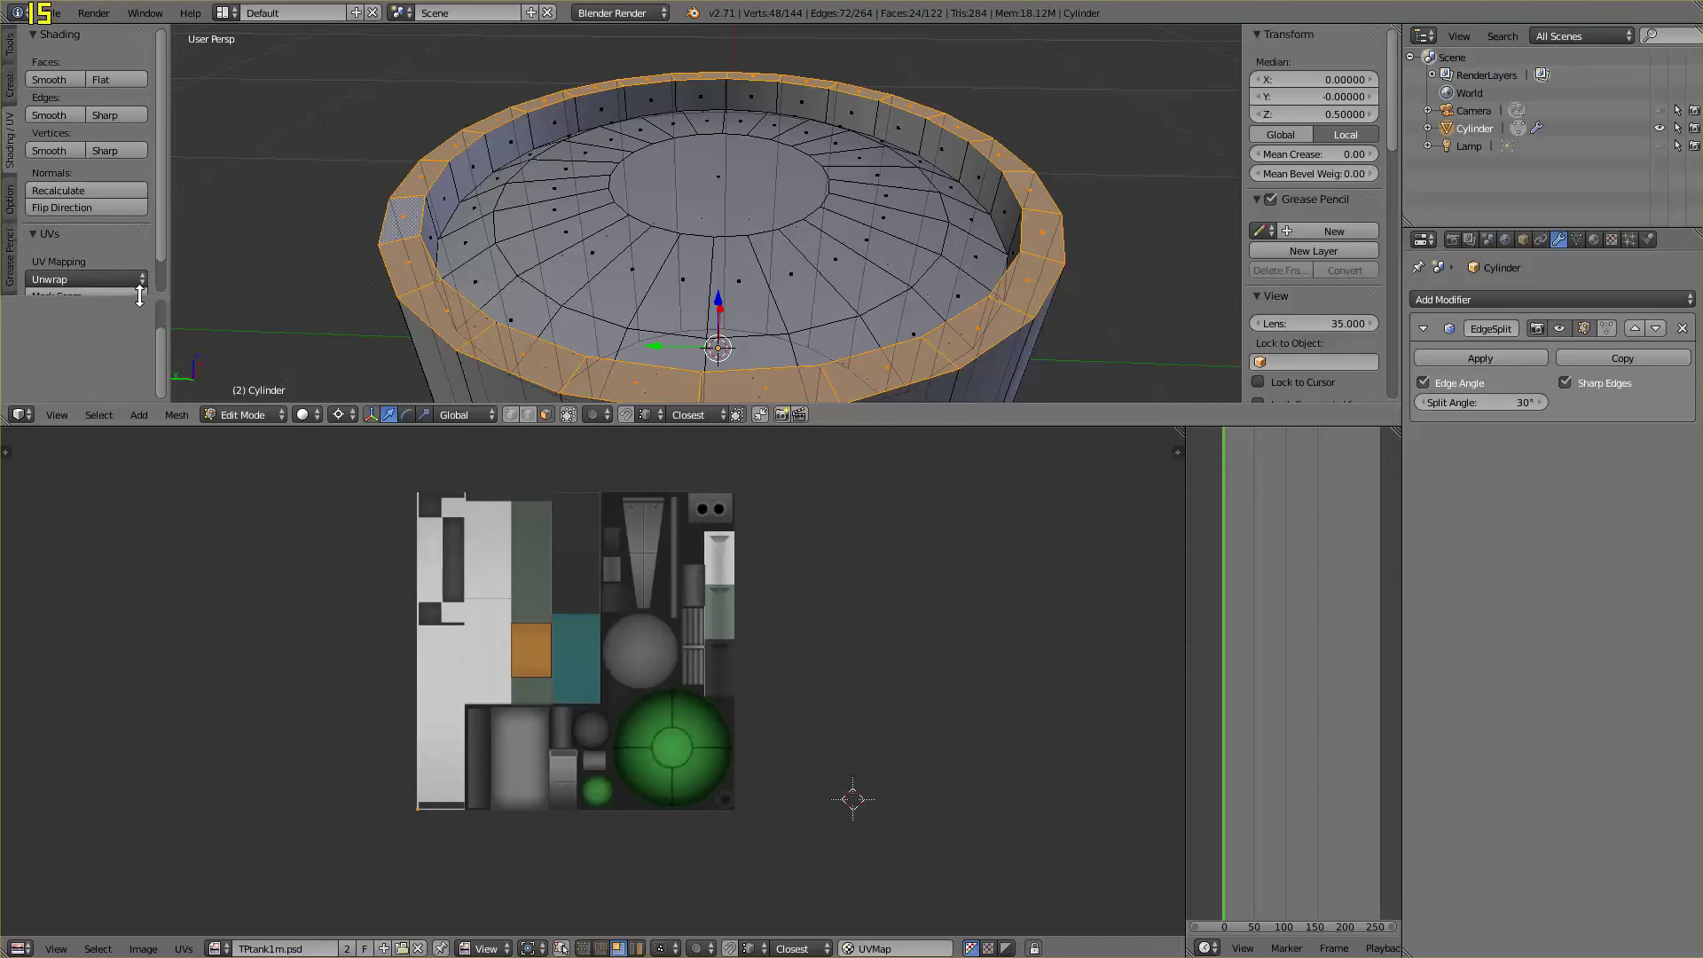
scroll(121, 234, down, 1)
click(102, 242)
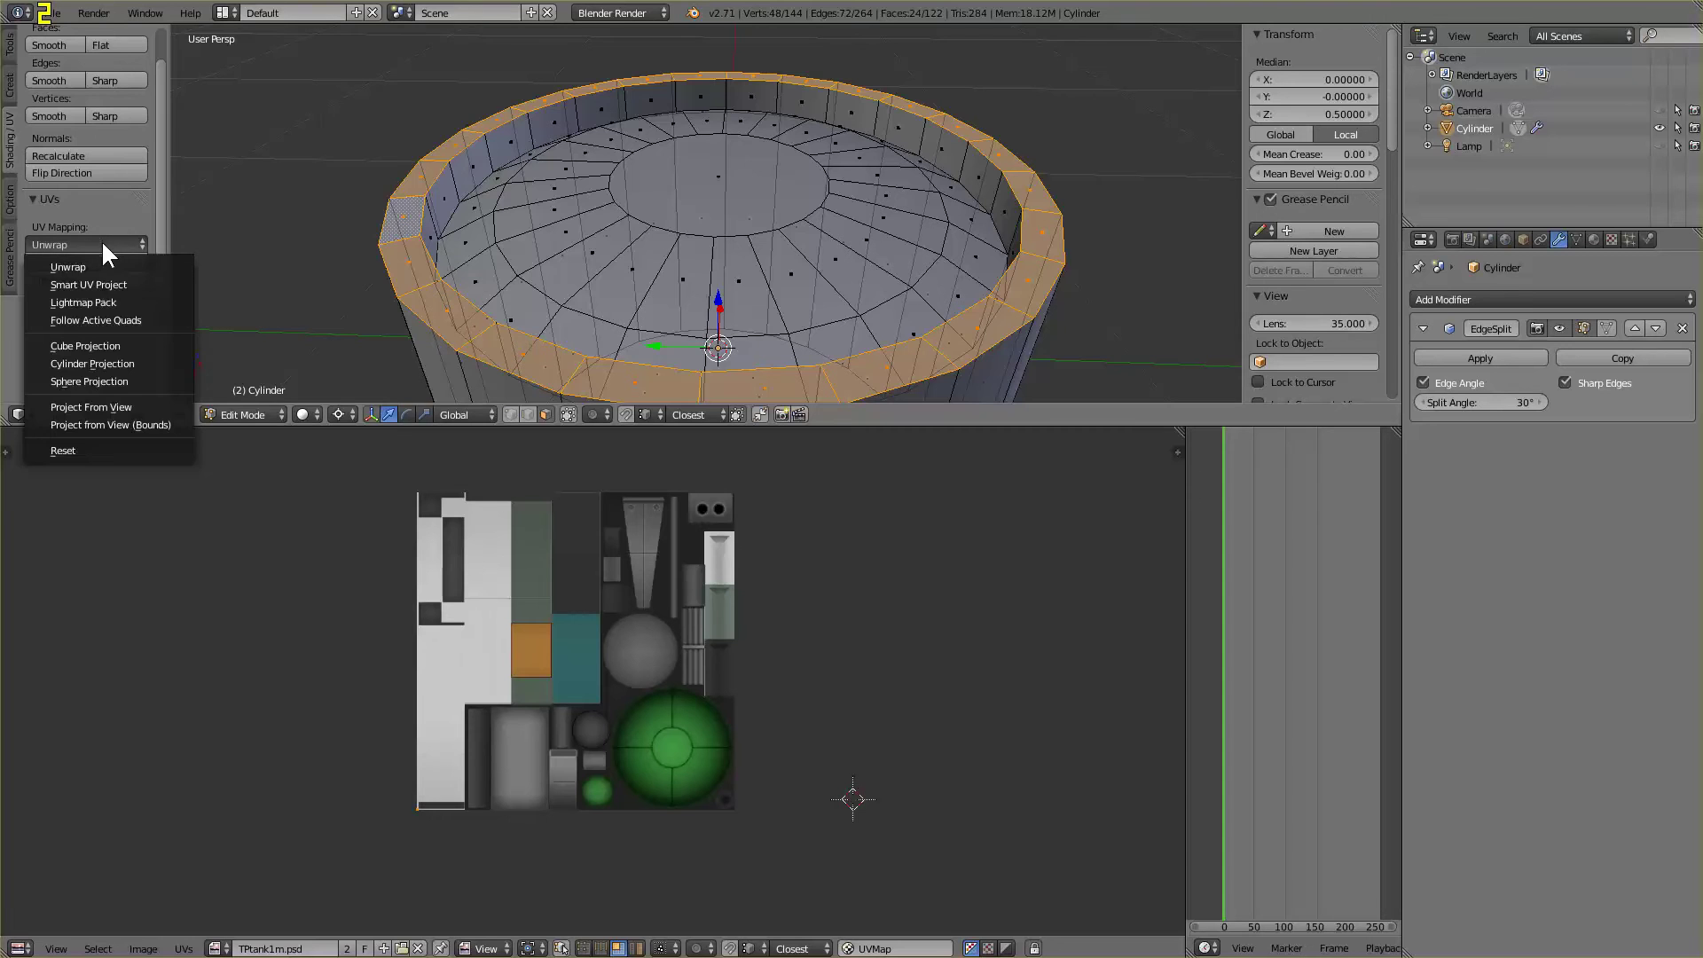
click(98, 267)
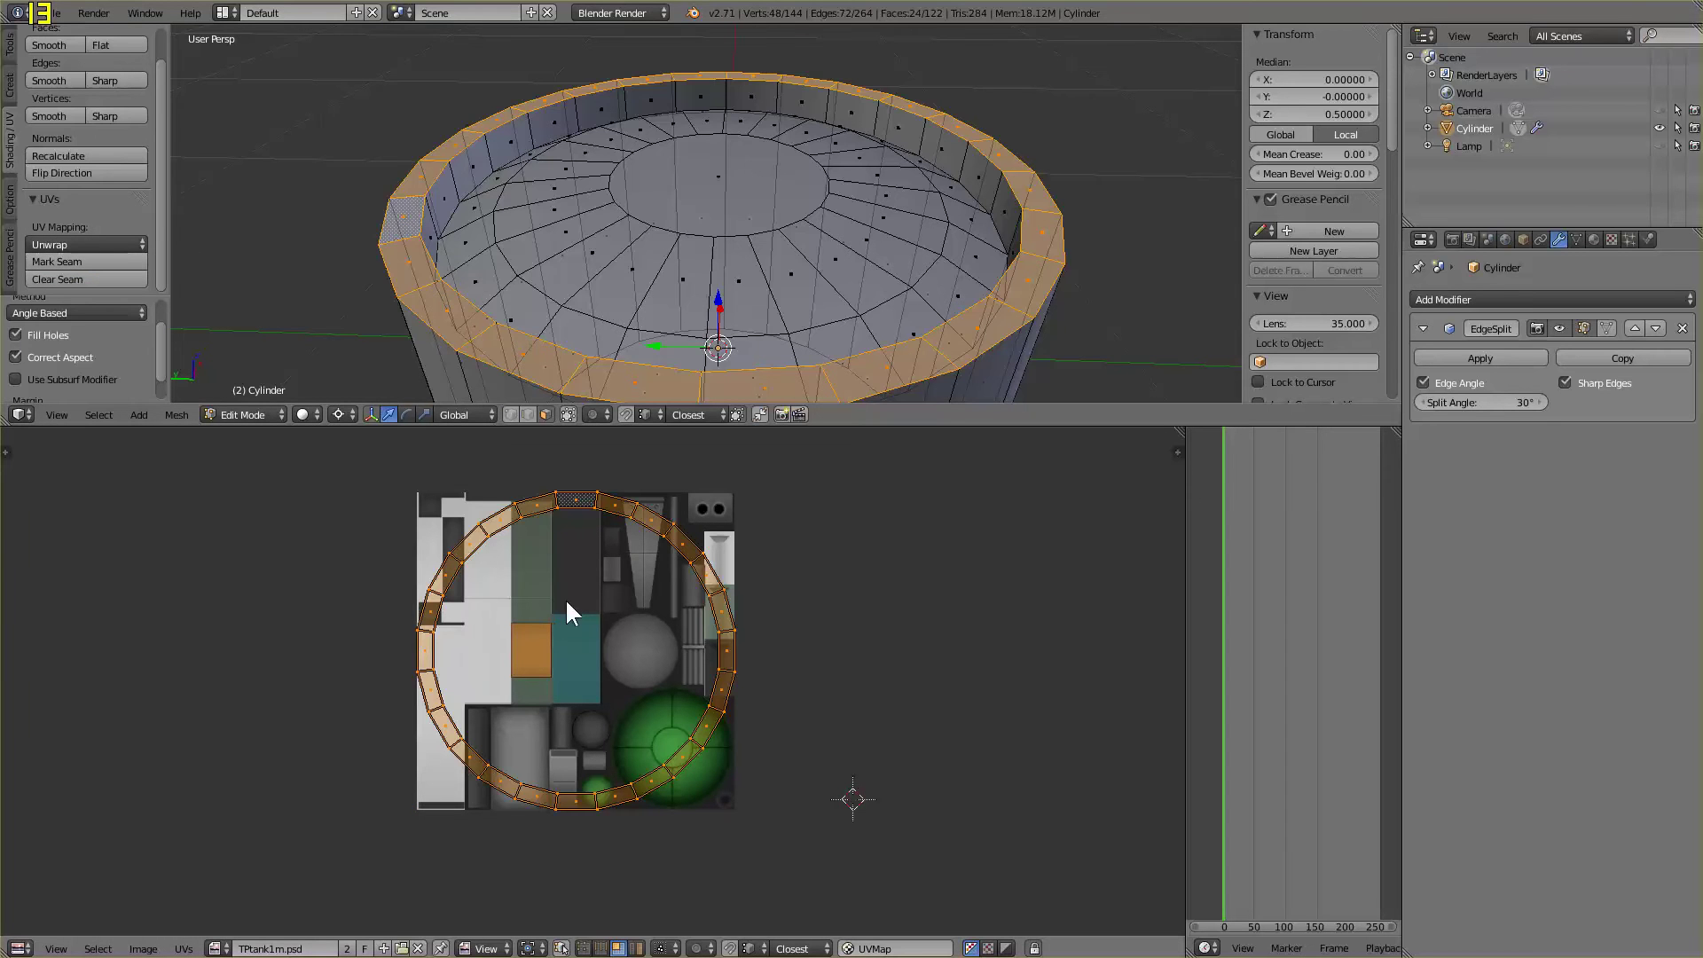
middle_drag(787, 601, 852, 716)
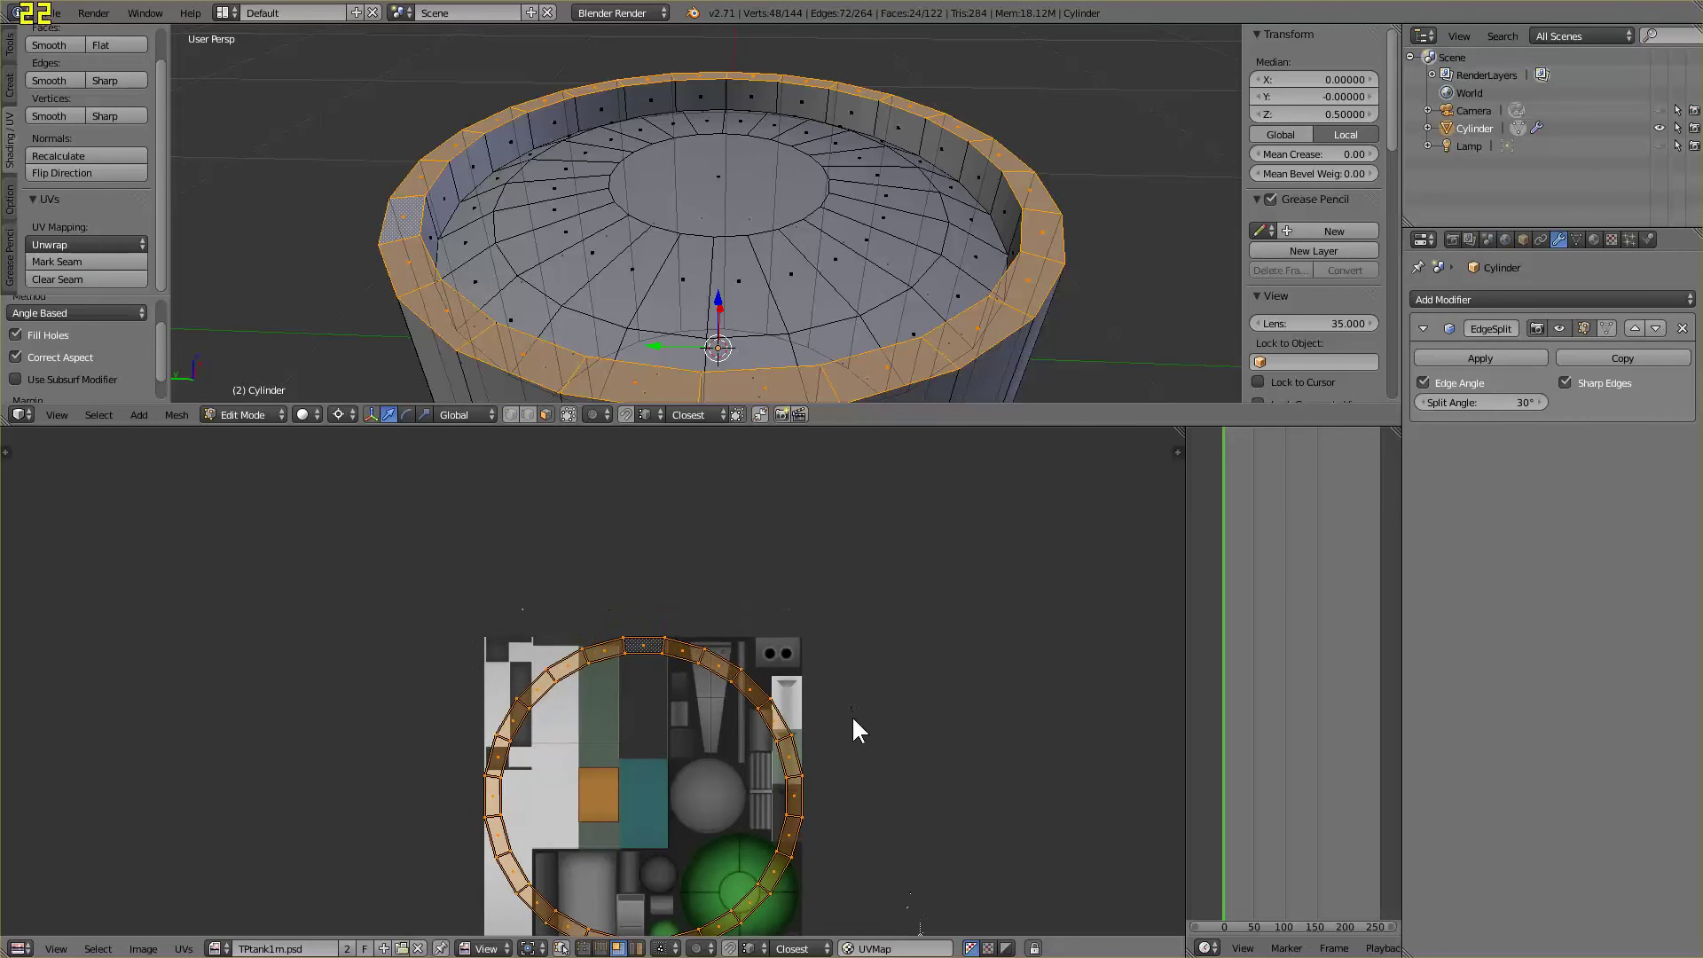
scroll(870, 717, up, 3)
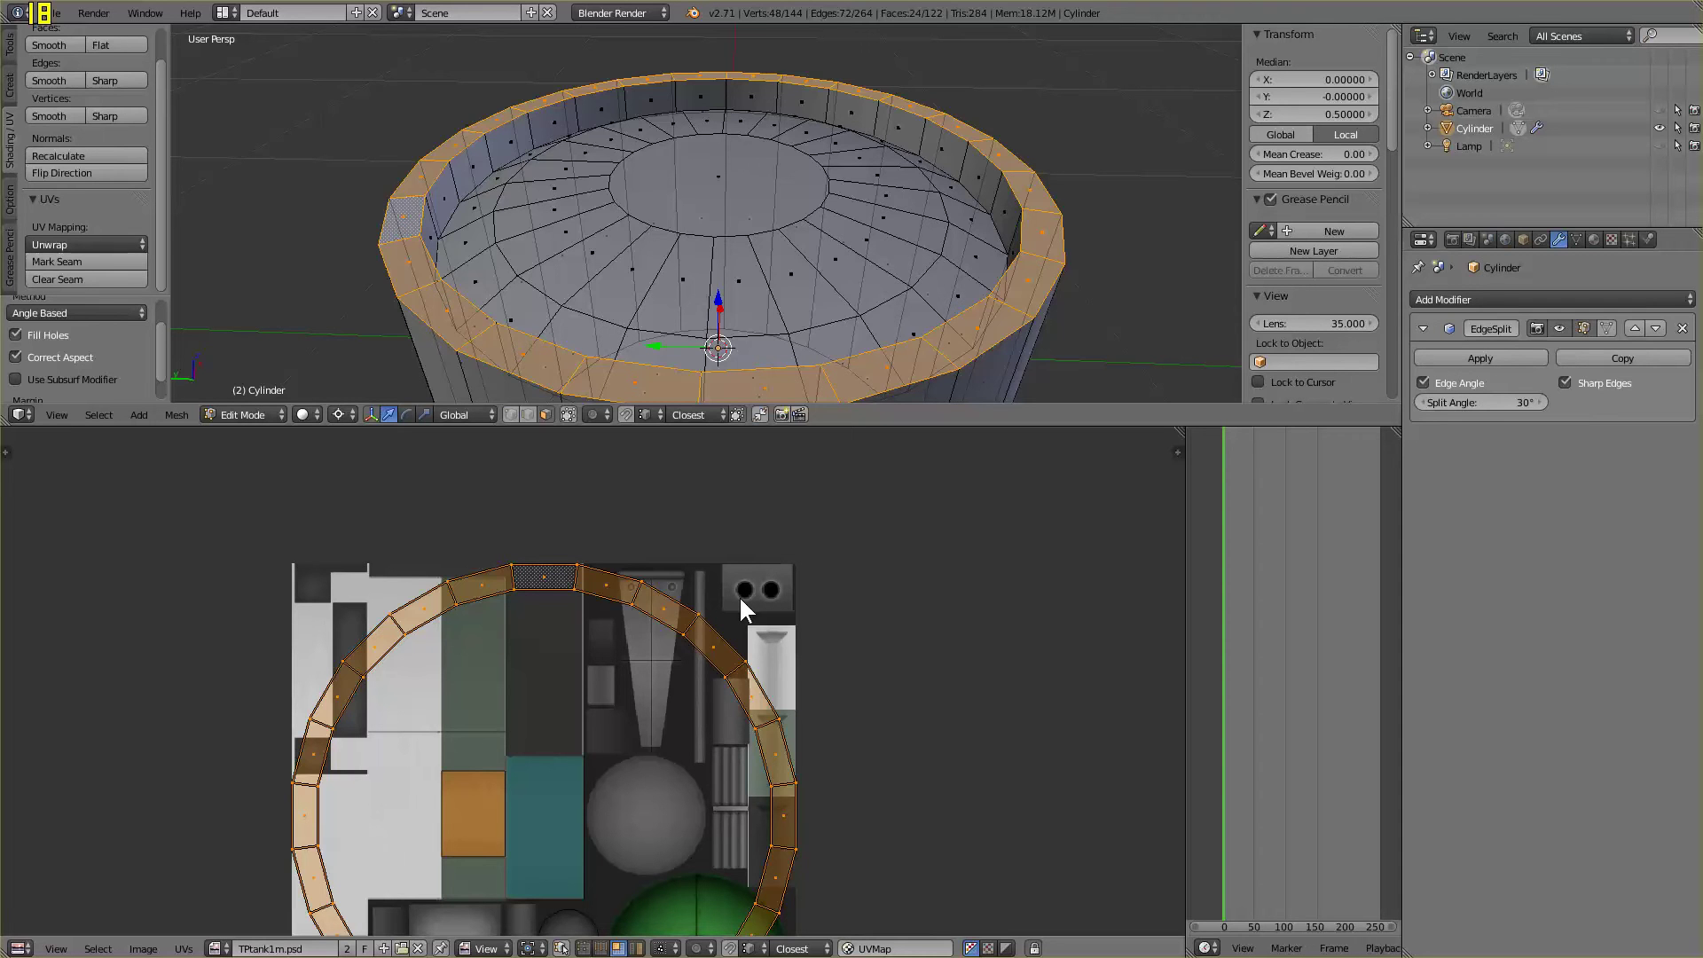
middle_drag(768, 637, 804, 584)
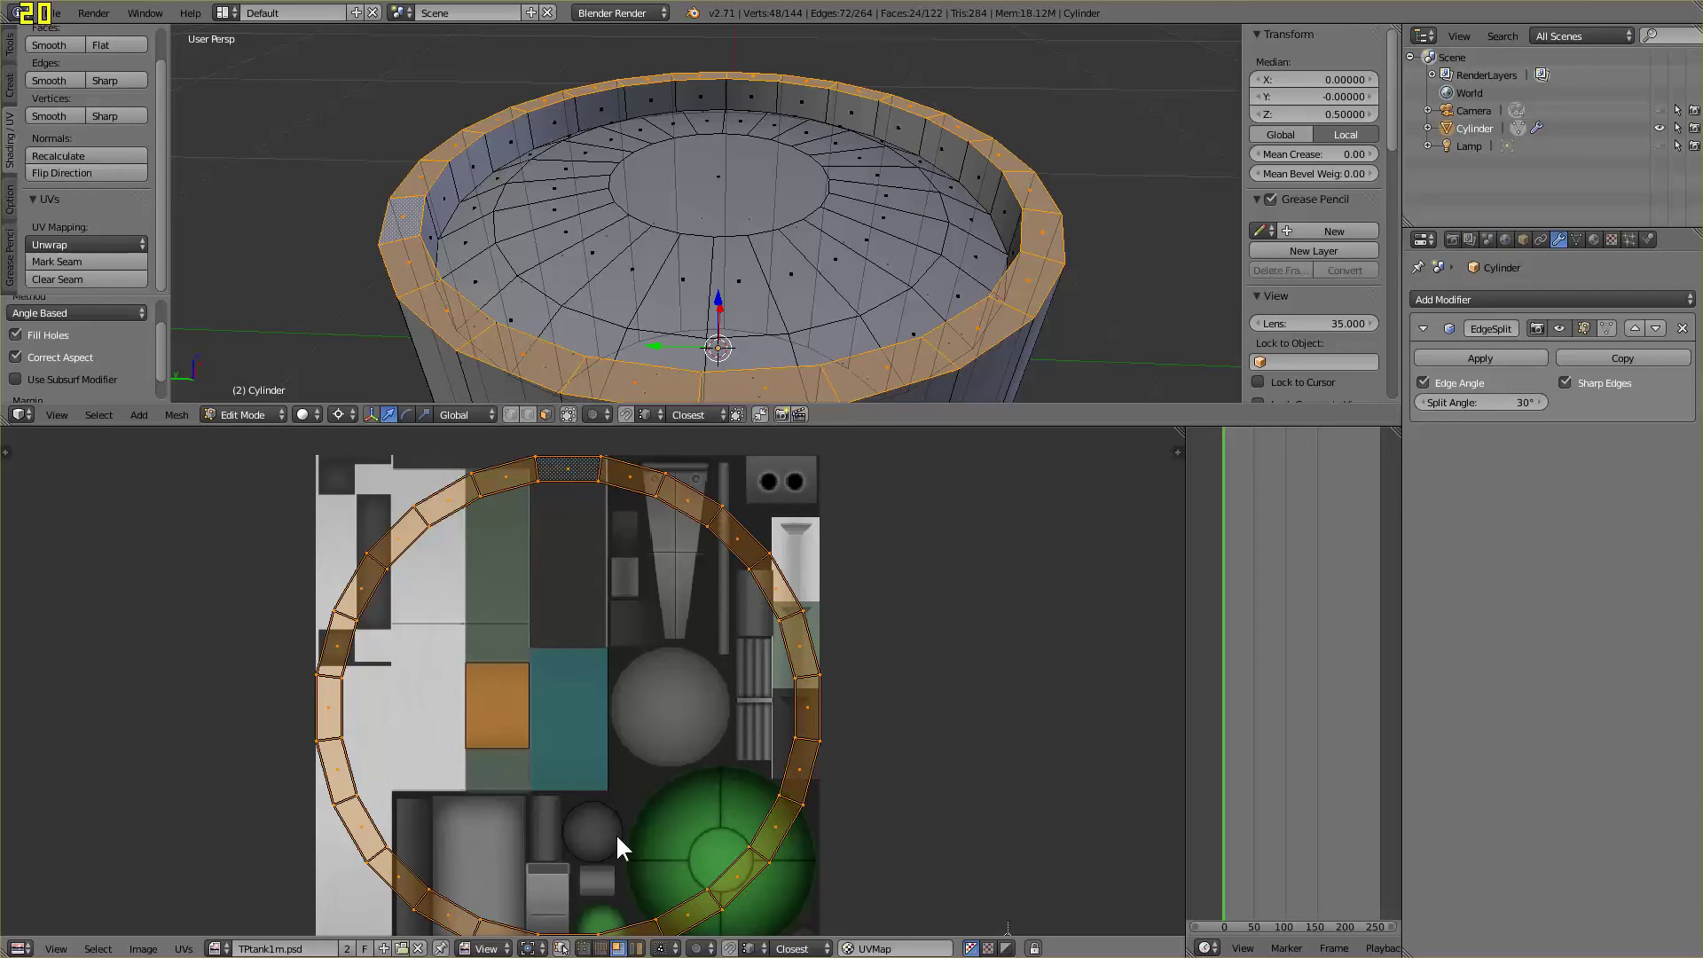
scroll(618, 835, down, 1)
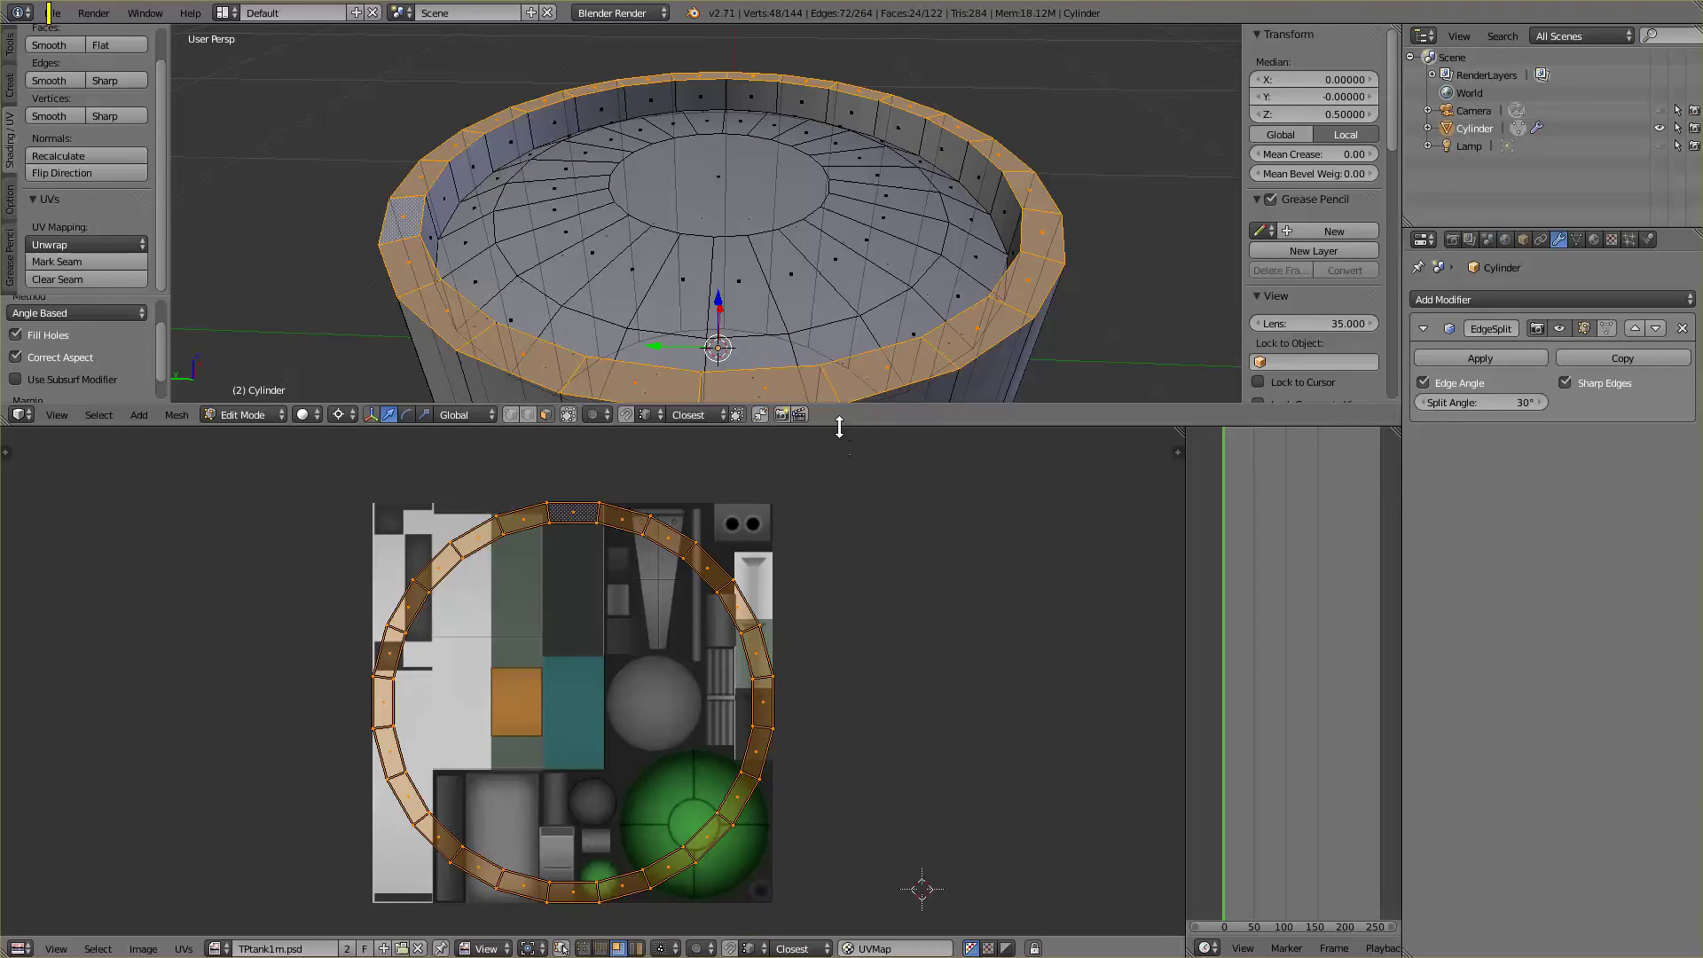
drag(839, 428, 836, 285)
scroll(791, 628, up, 1)
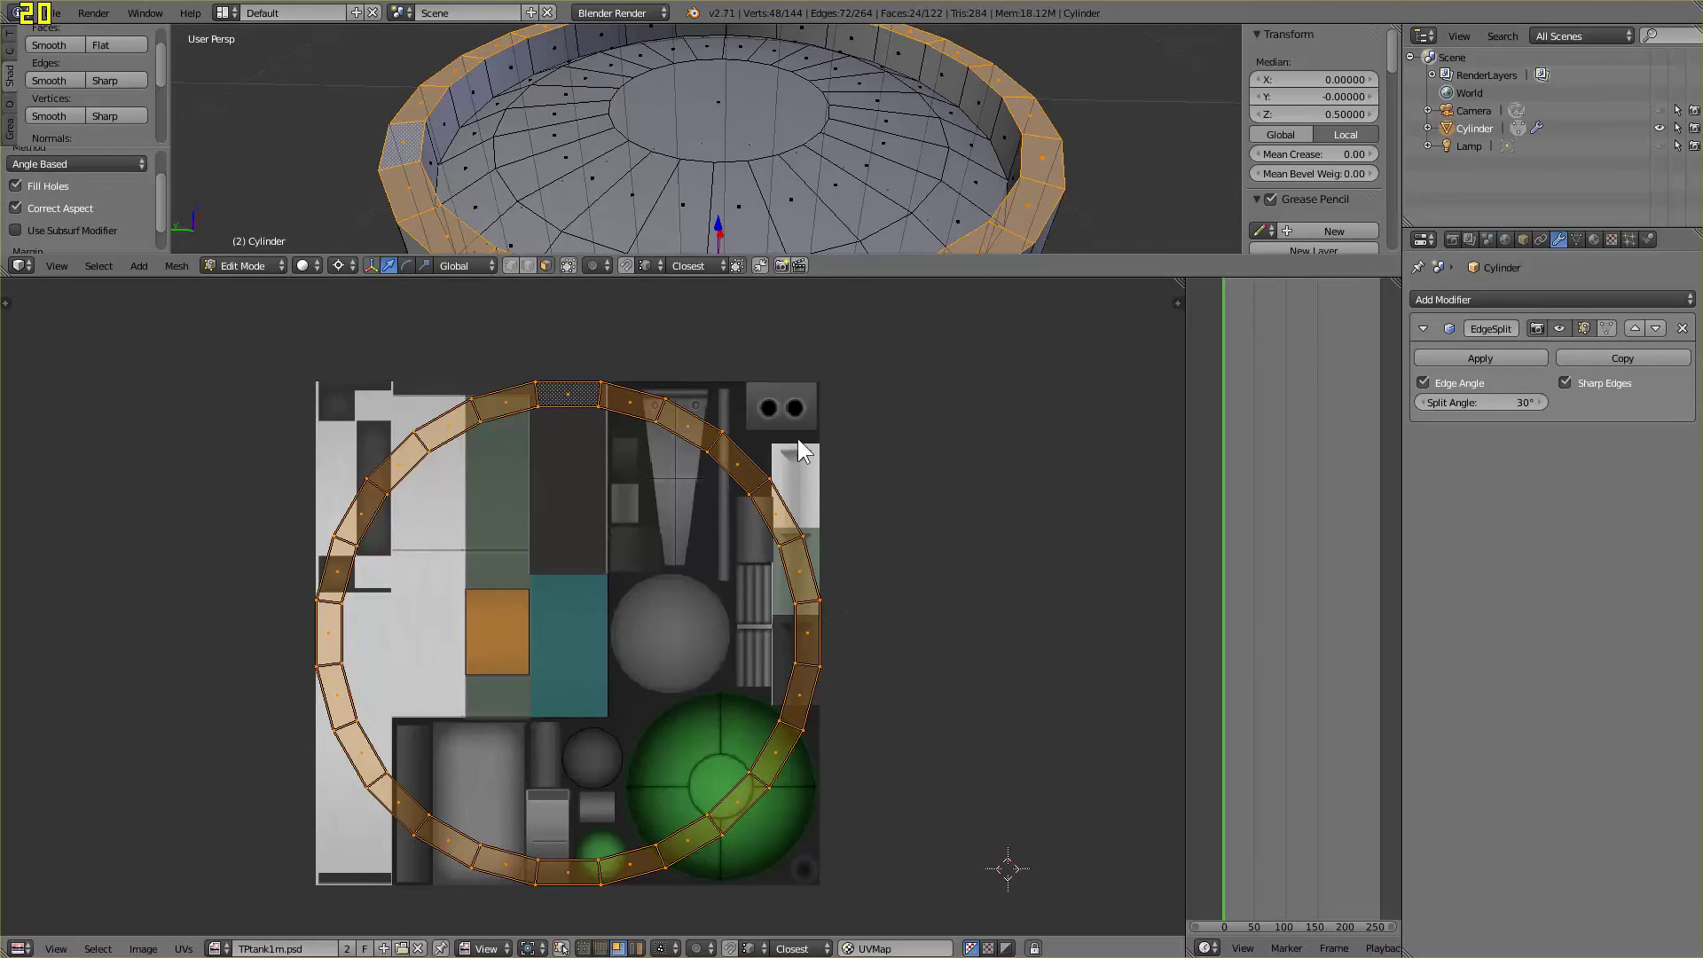
middle_drag(864, 607, 961, 575)
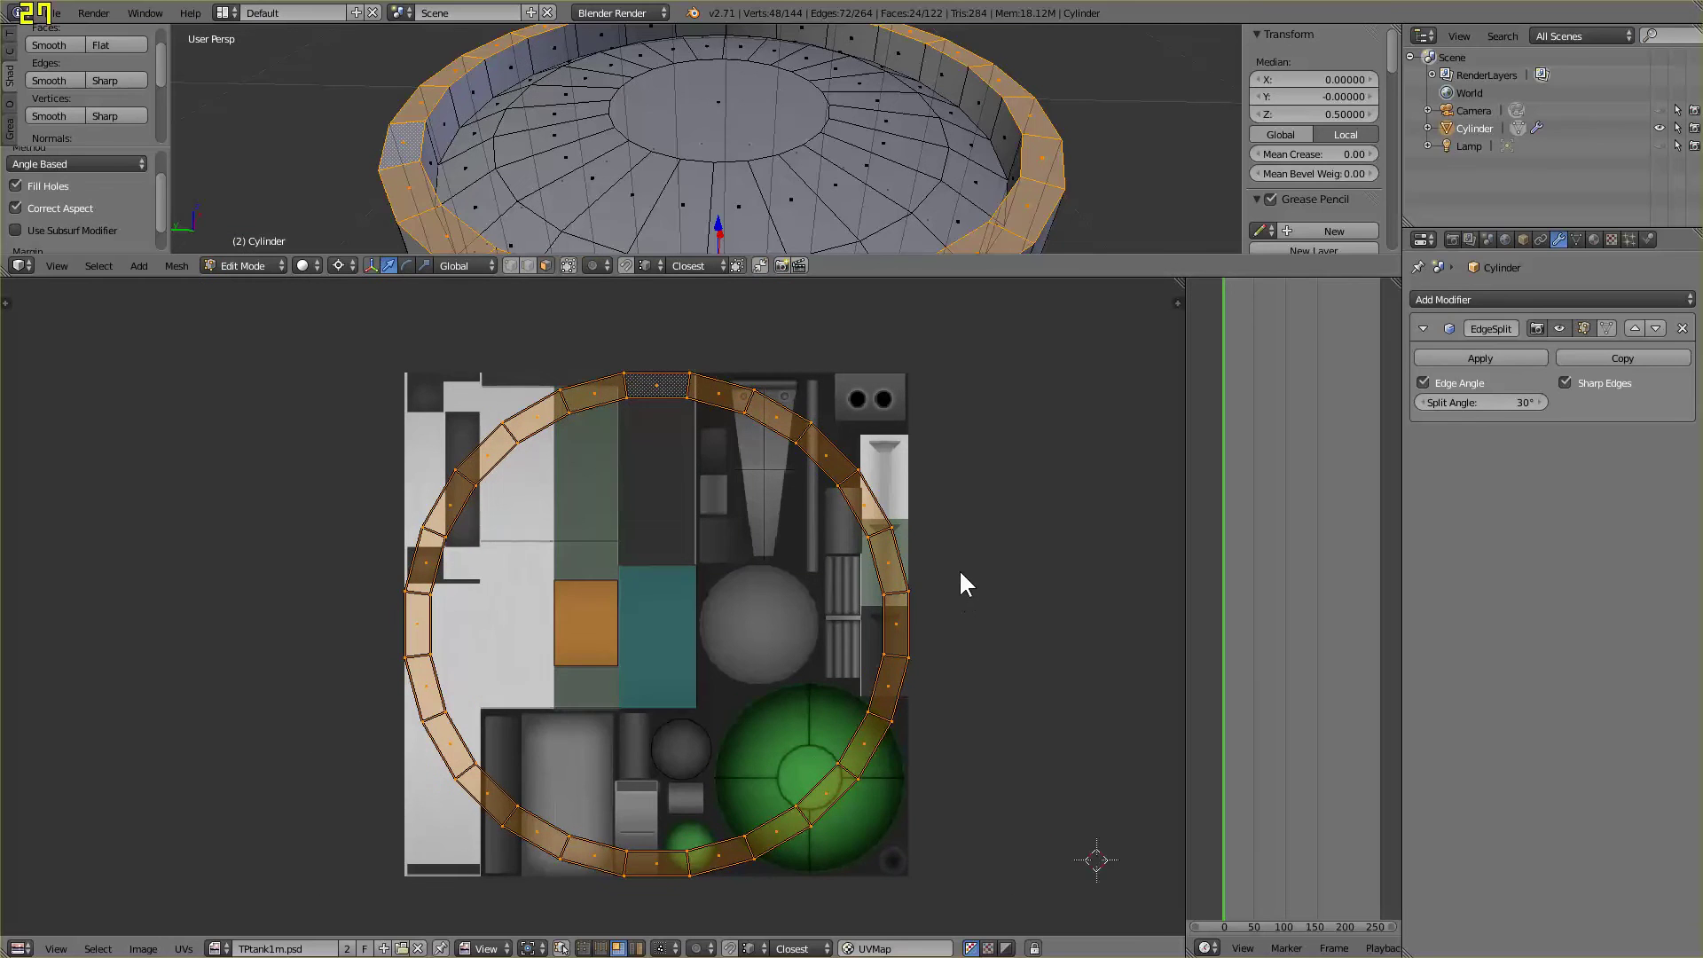
Box-select the right half of the rim's UV ring, including the bottom centre face but not the top centre face
key(a)
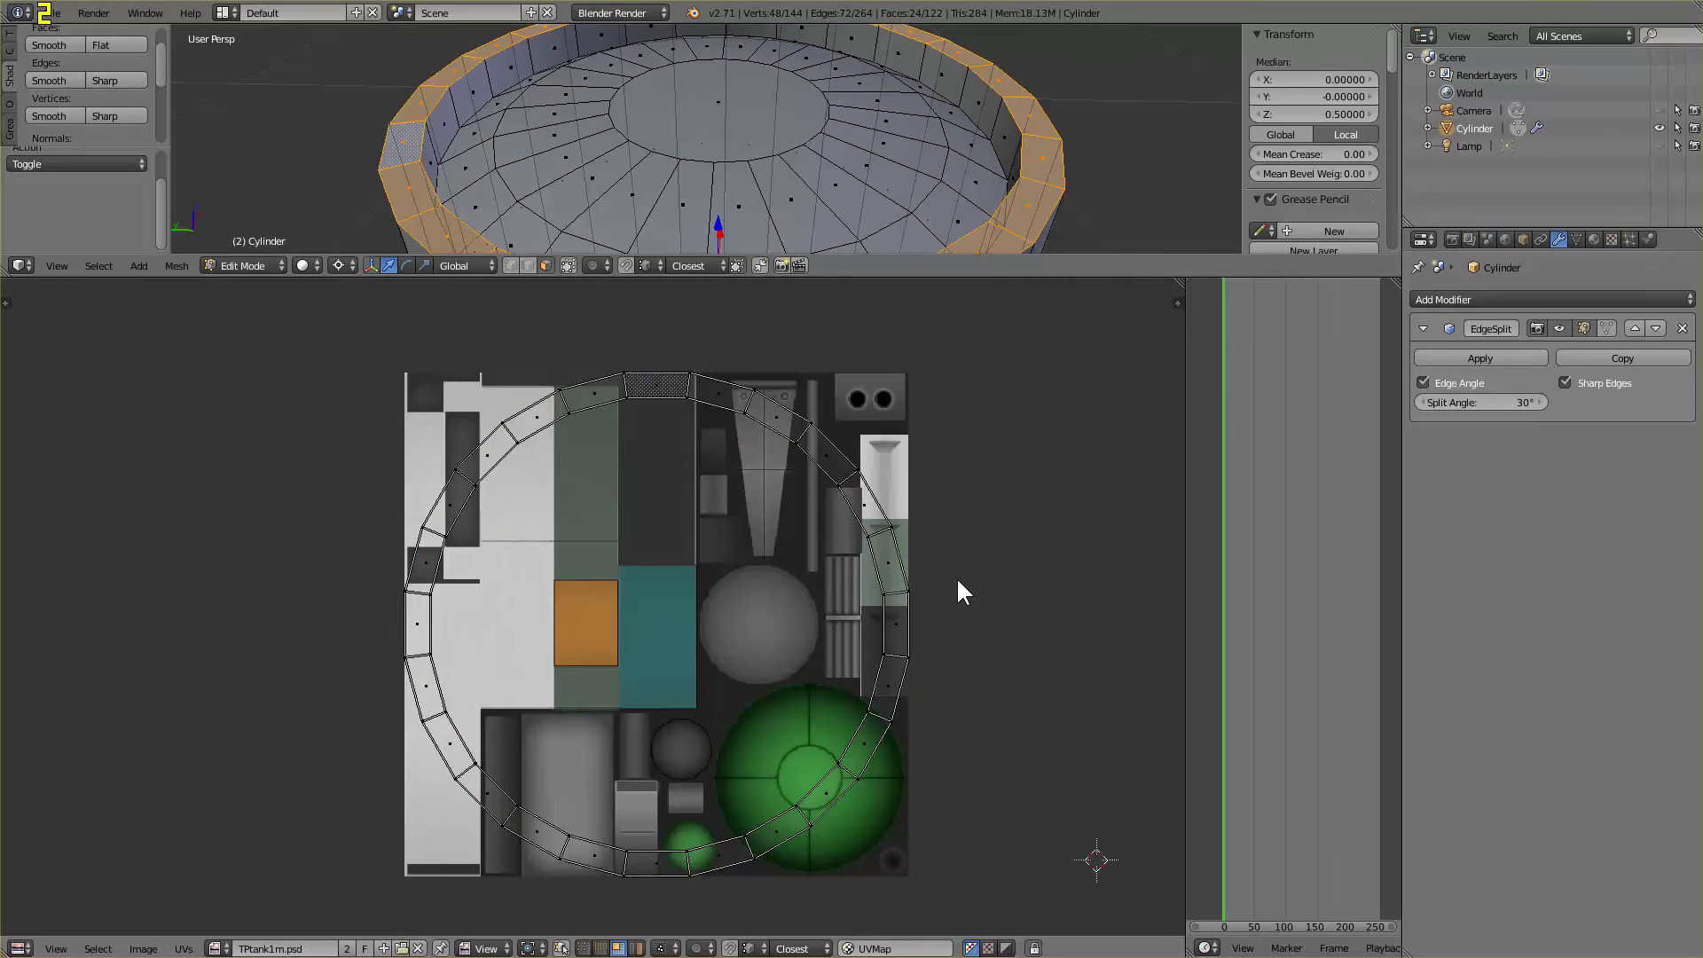
key(b)
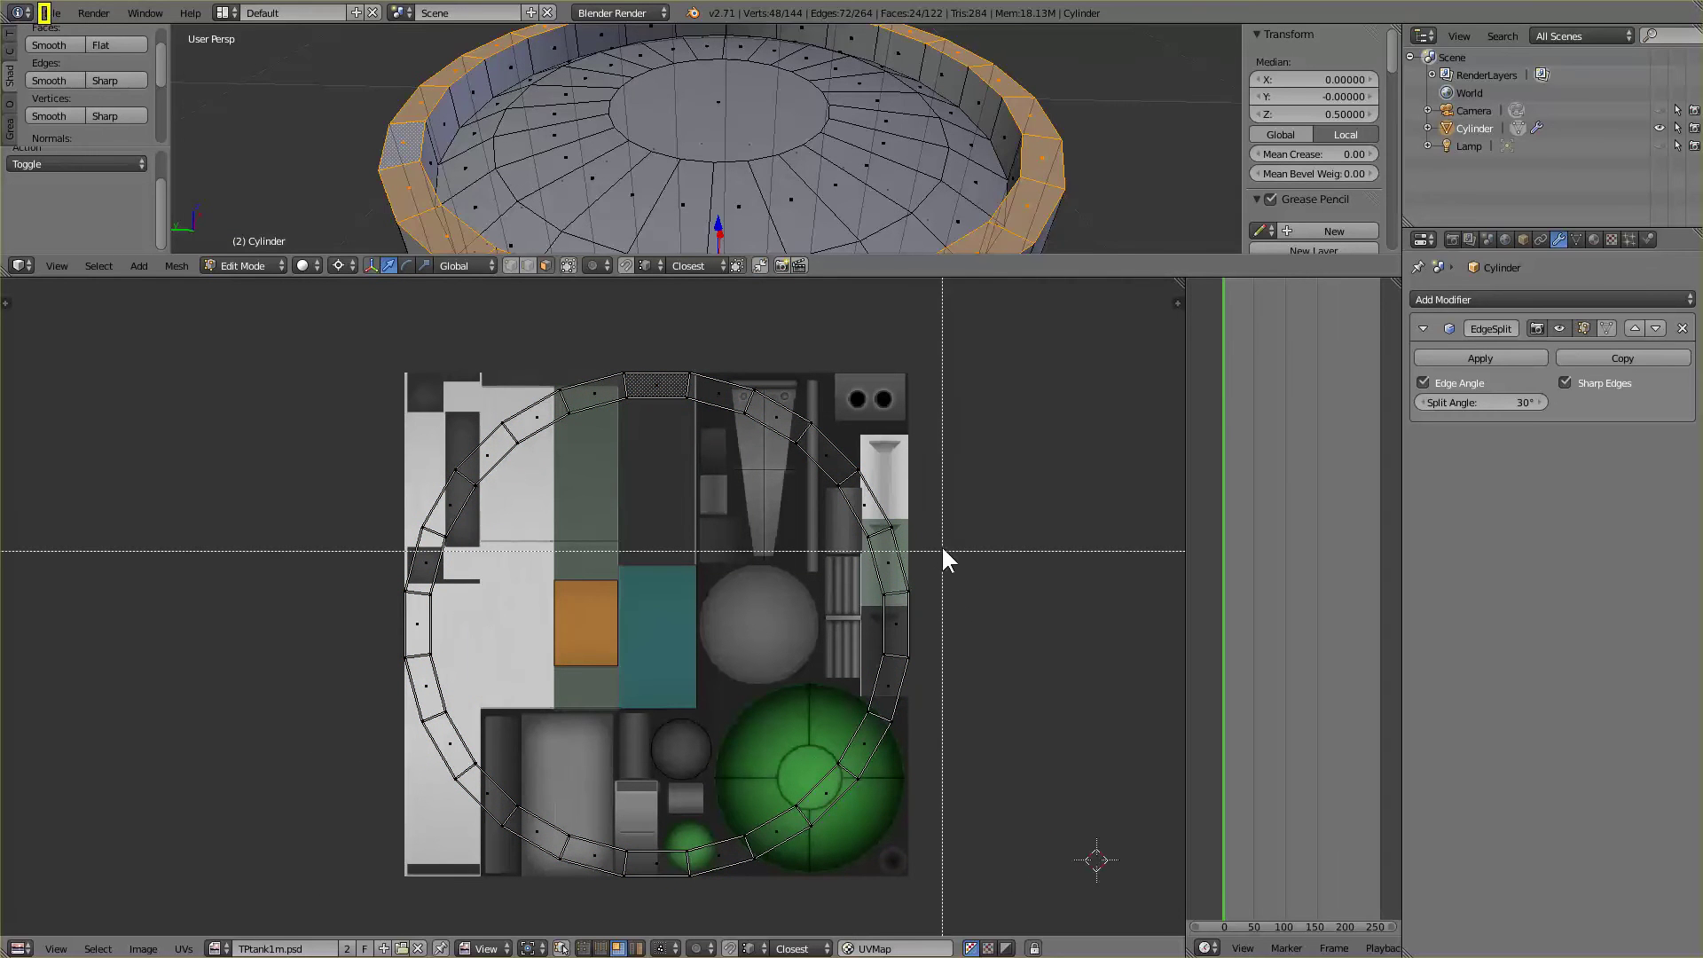
drag(690, 349, 992, 891)
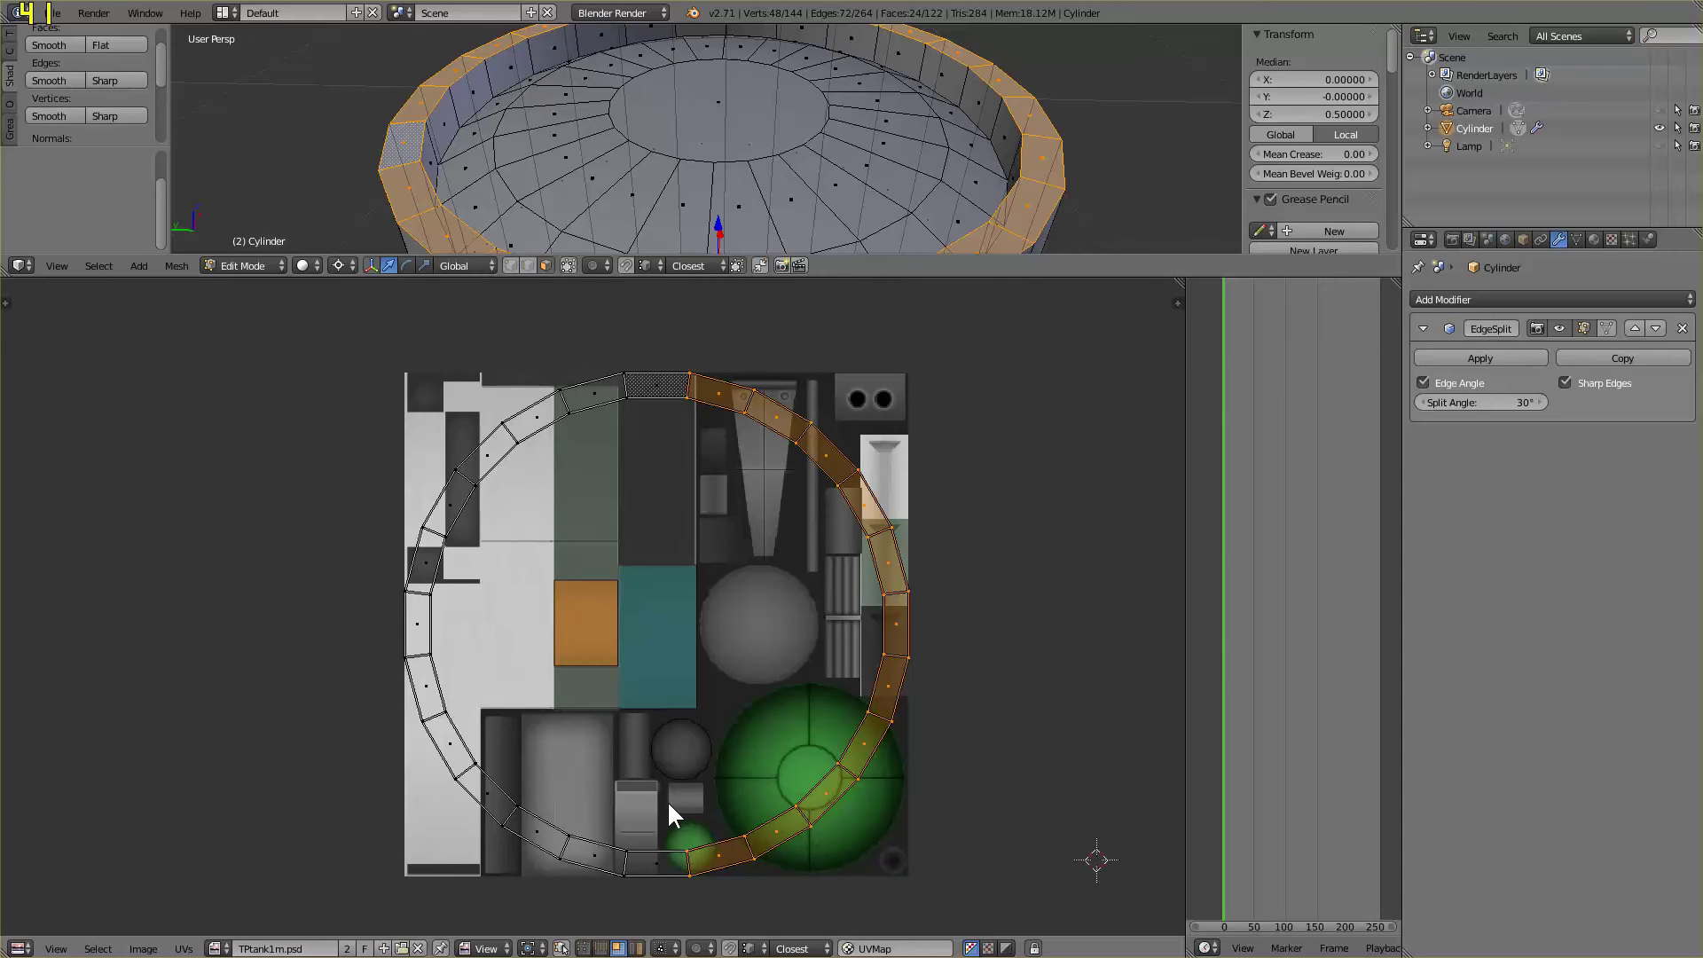
key(b)
drag(634, 823, 706, 892)
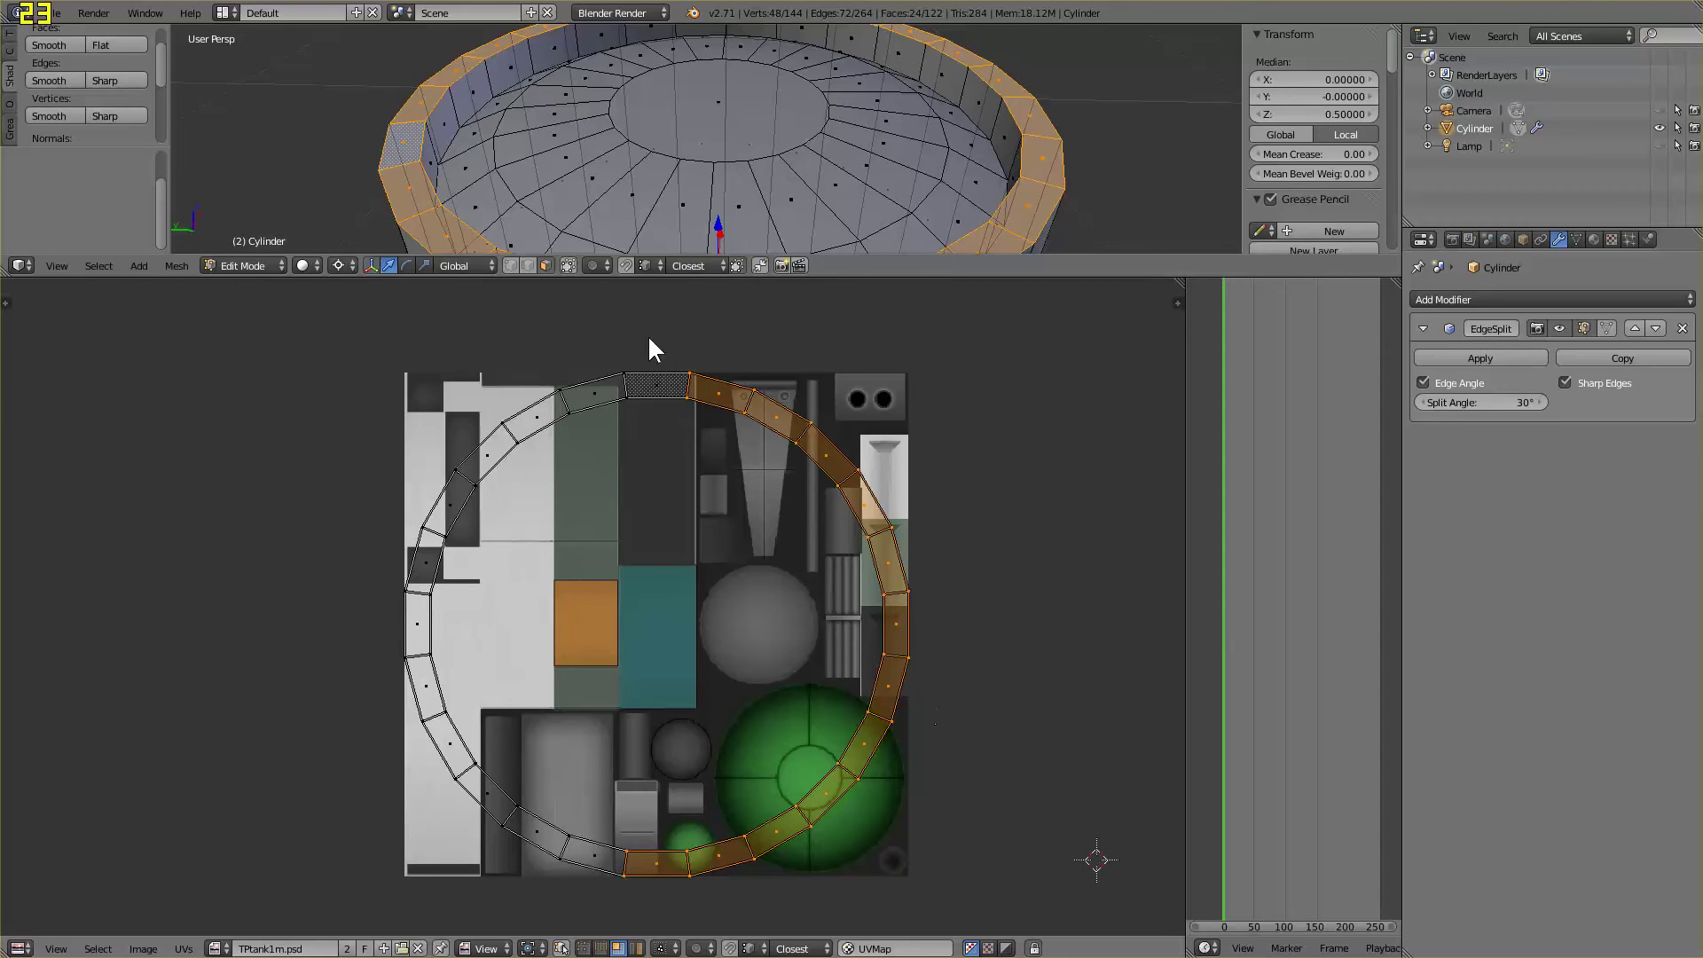
Enable snapping, rotate the selected half ring 180° and move it exactly onto the left half of the UV ring
click(626, 265)
text(r)
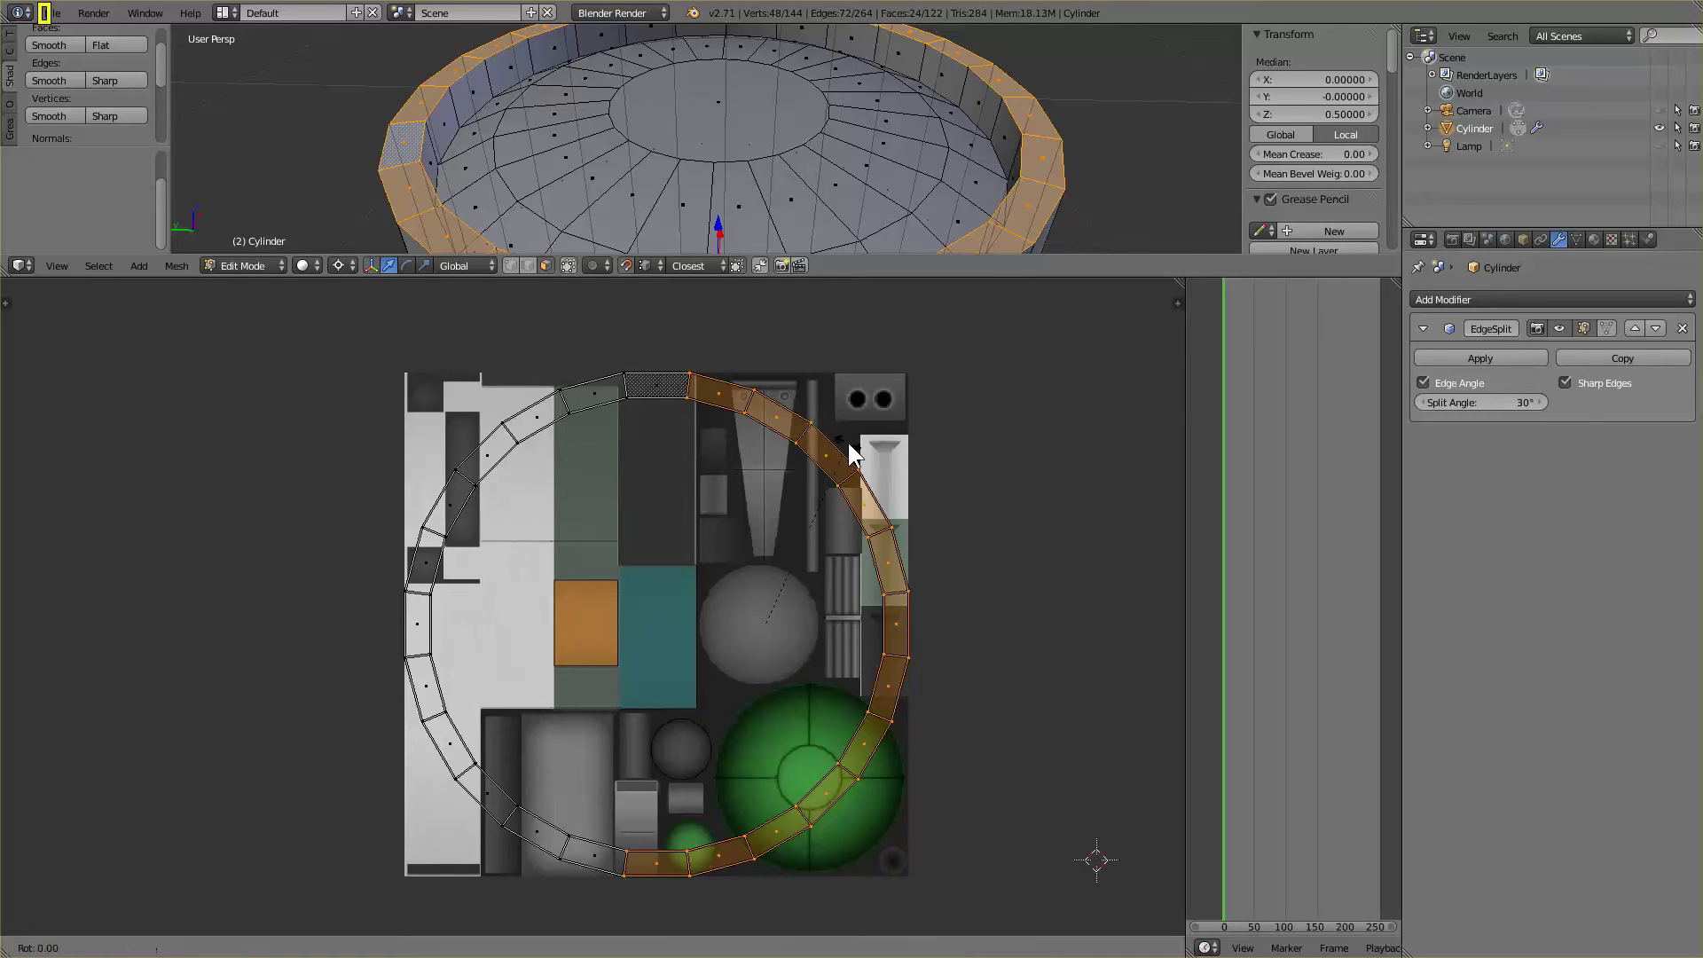
text(180)
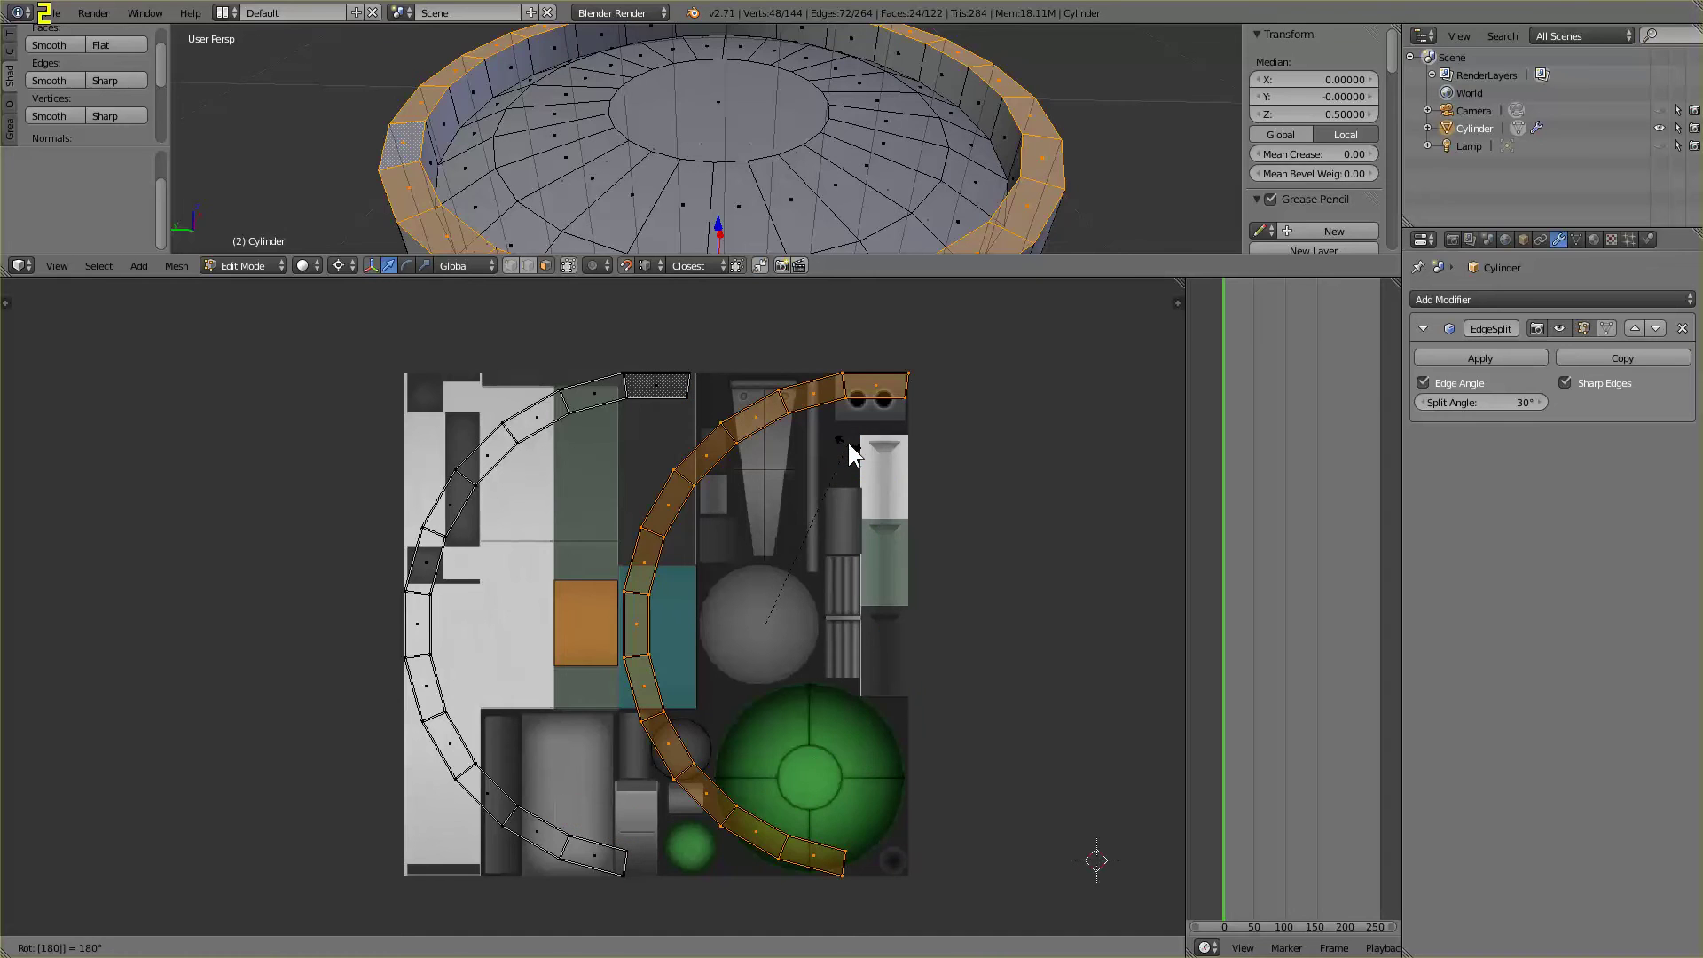
key(Return)
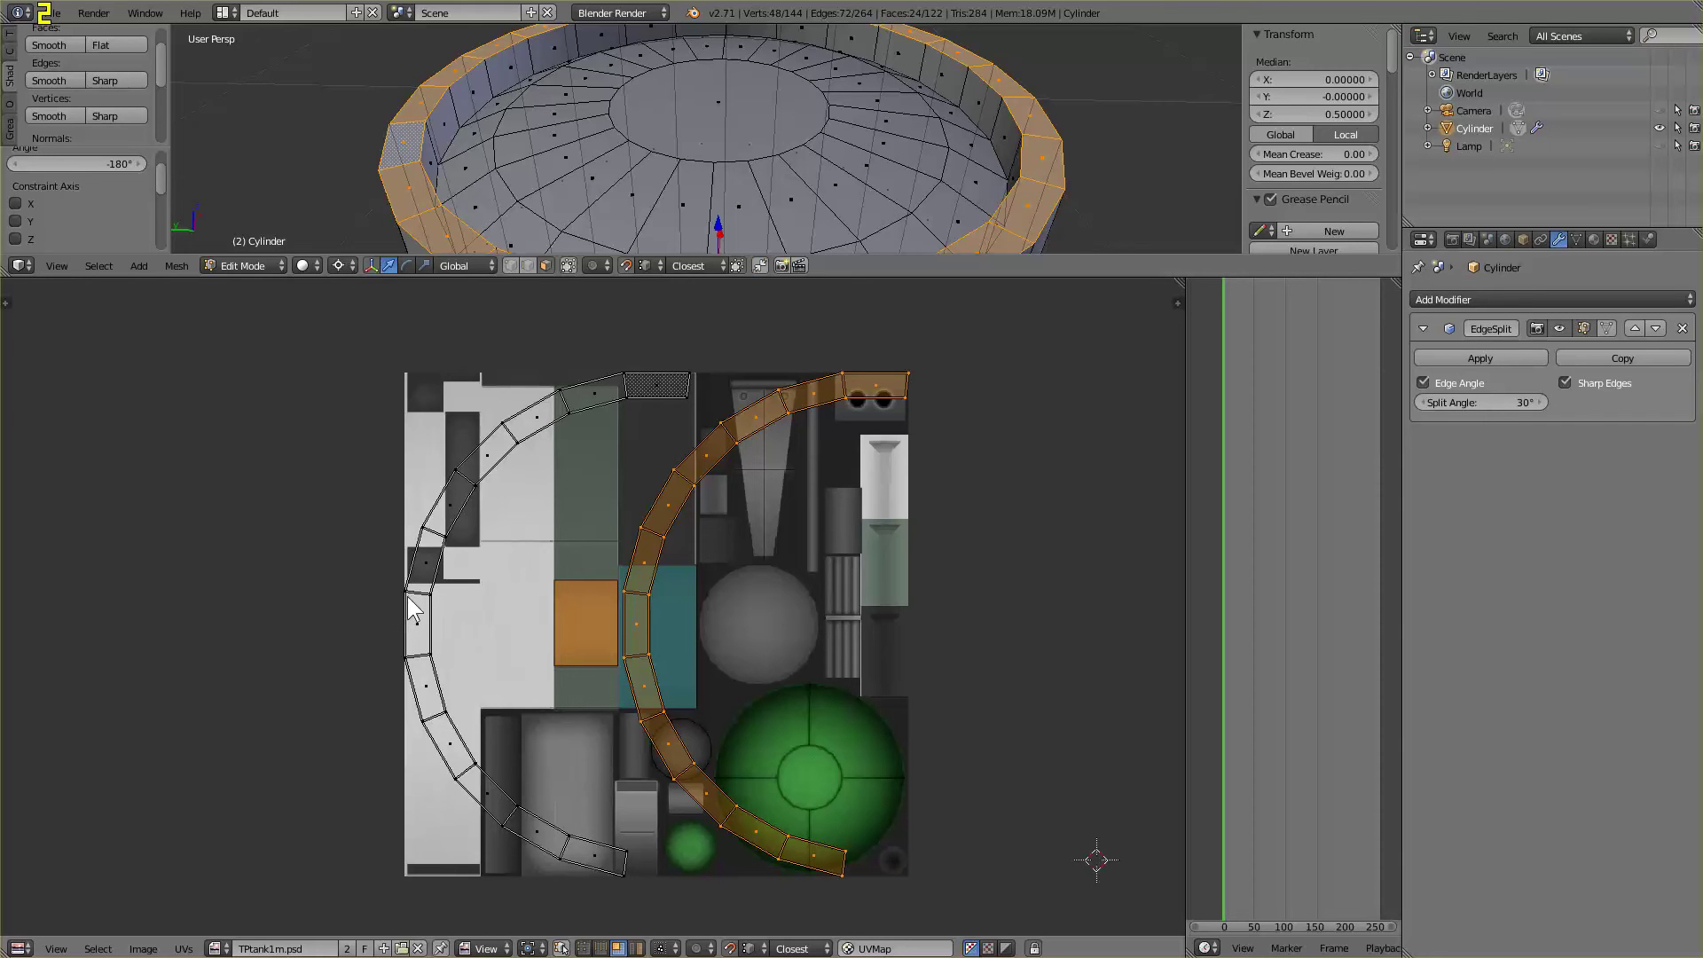
key(g)
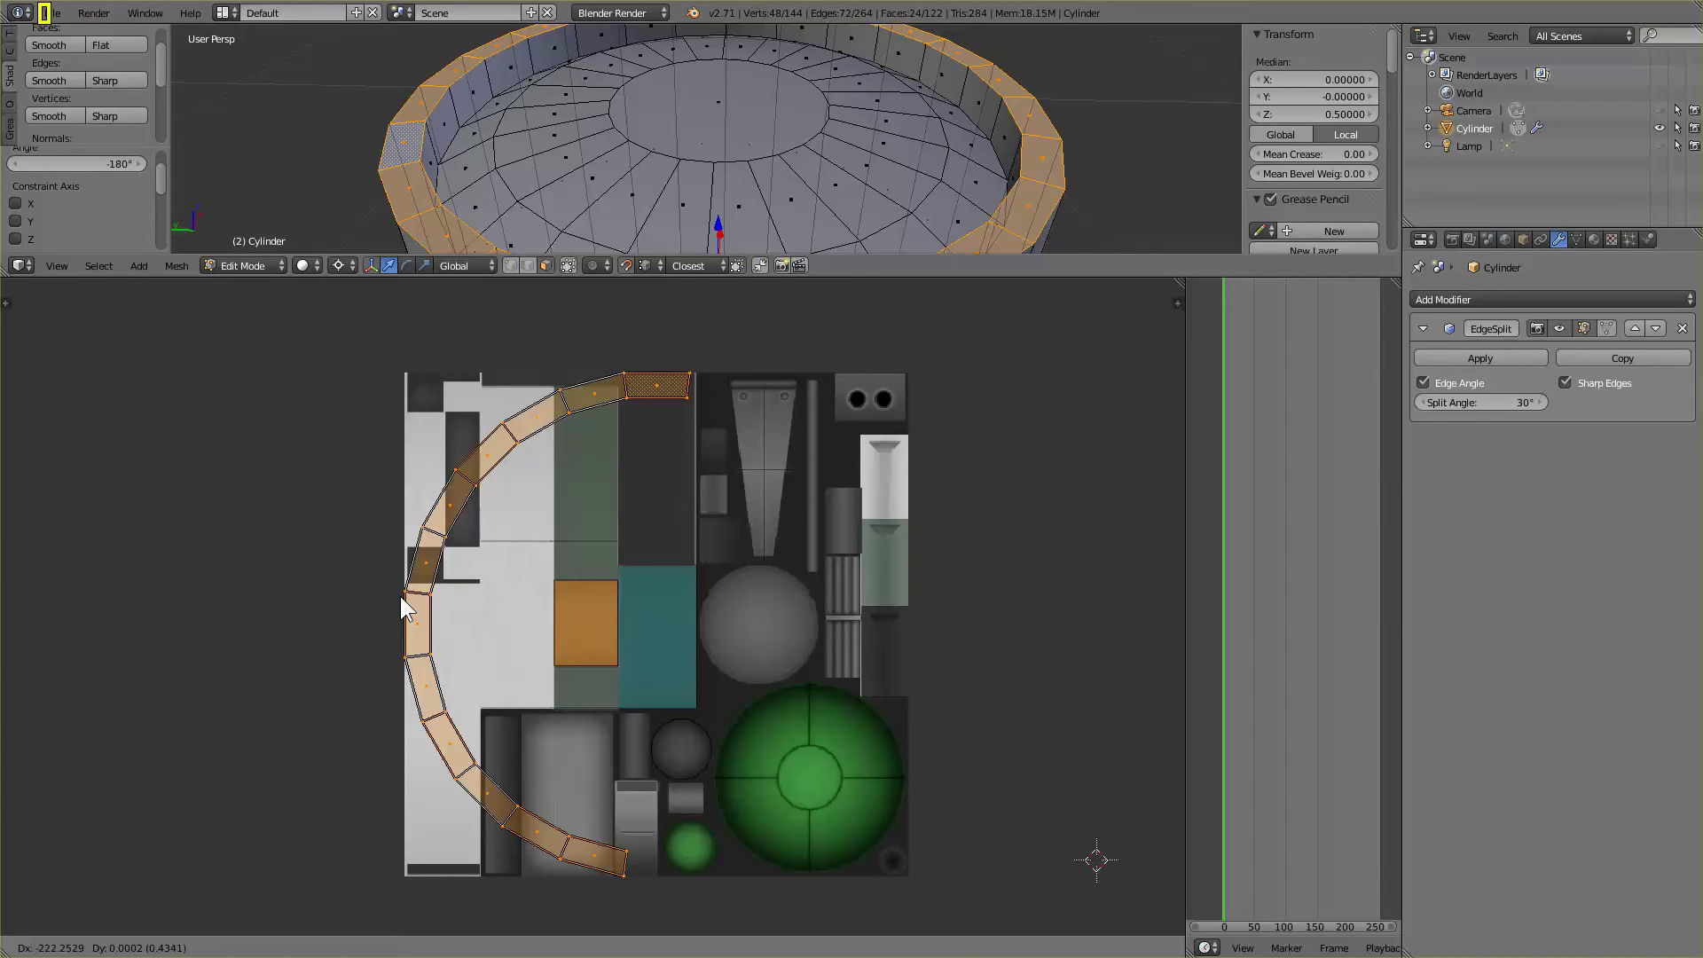
click(401, 596)
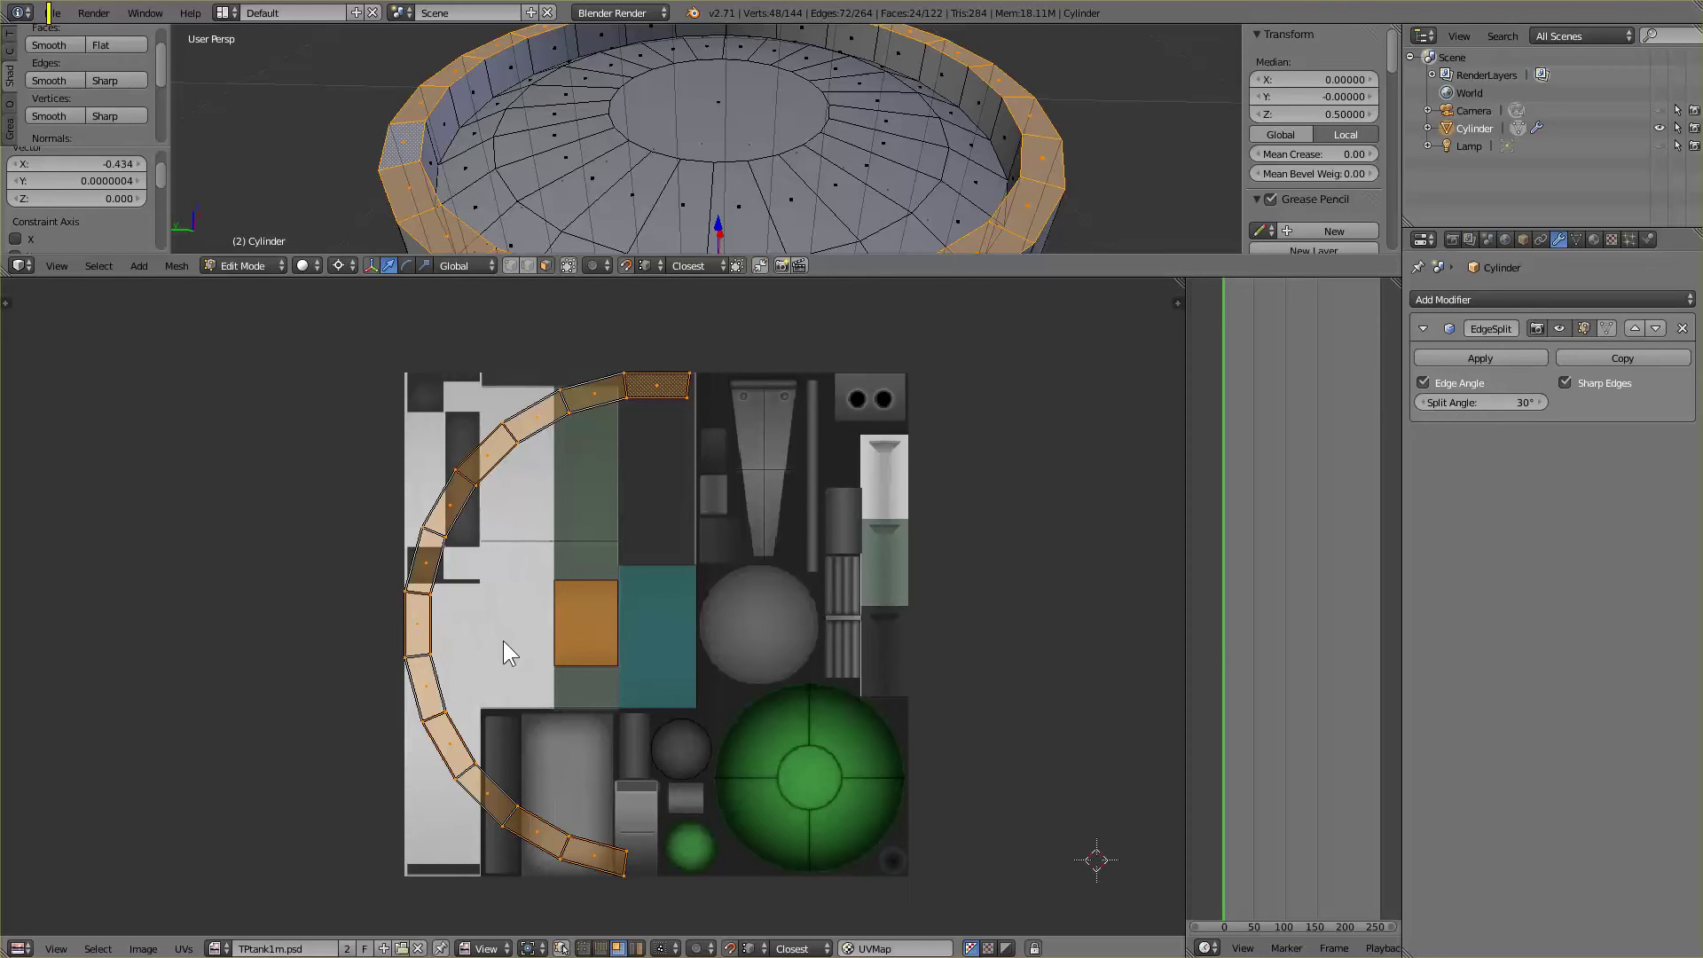
Clear the UV selection and box-select the lower half of the stacked arc, from its leftmost face down
key(a)
key(a)
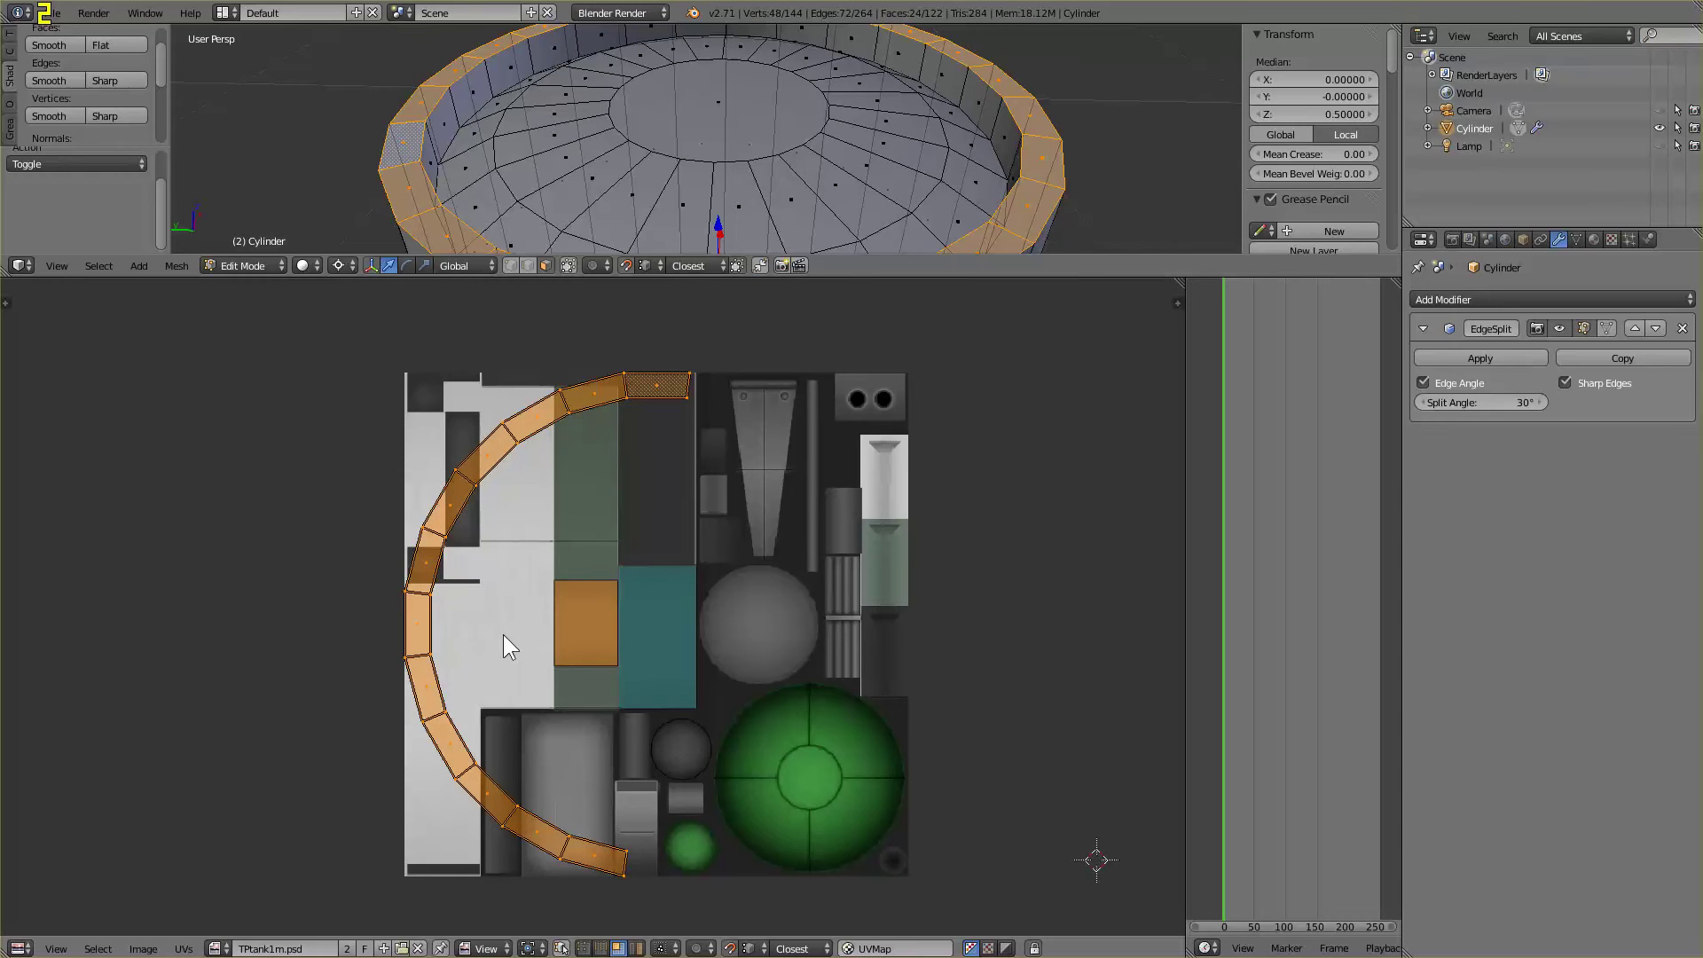
key(a)
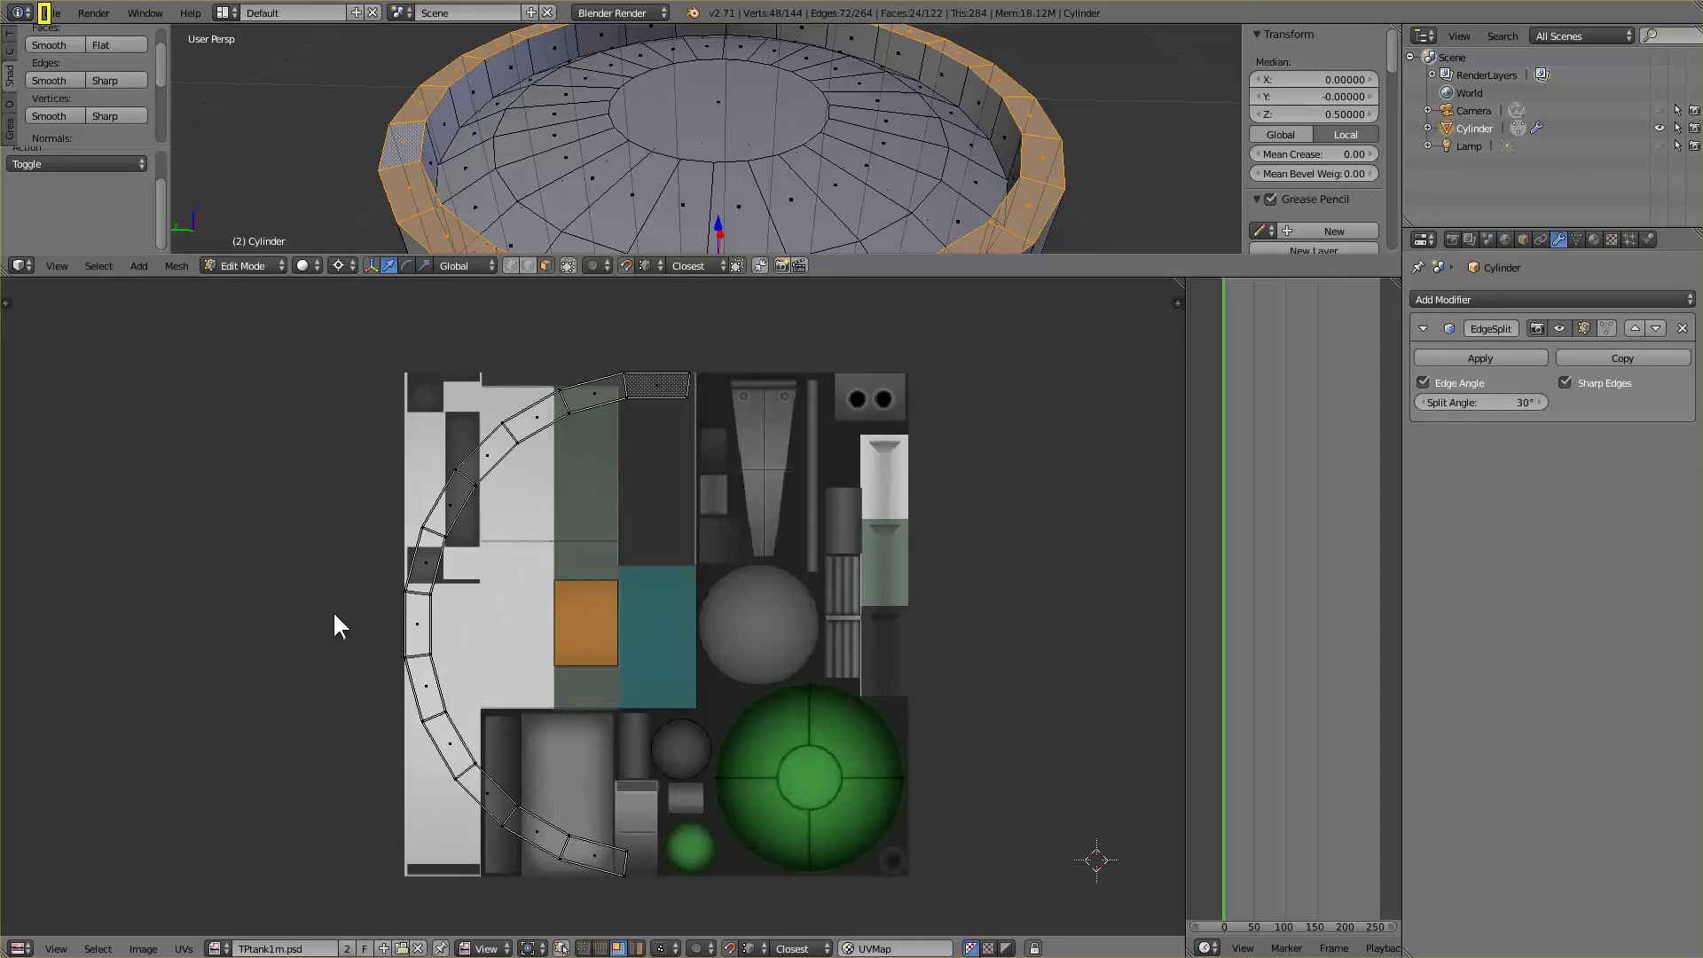
key(b)
drag(338, 607, 728, 886)
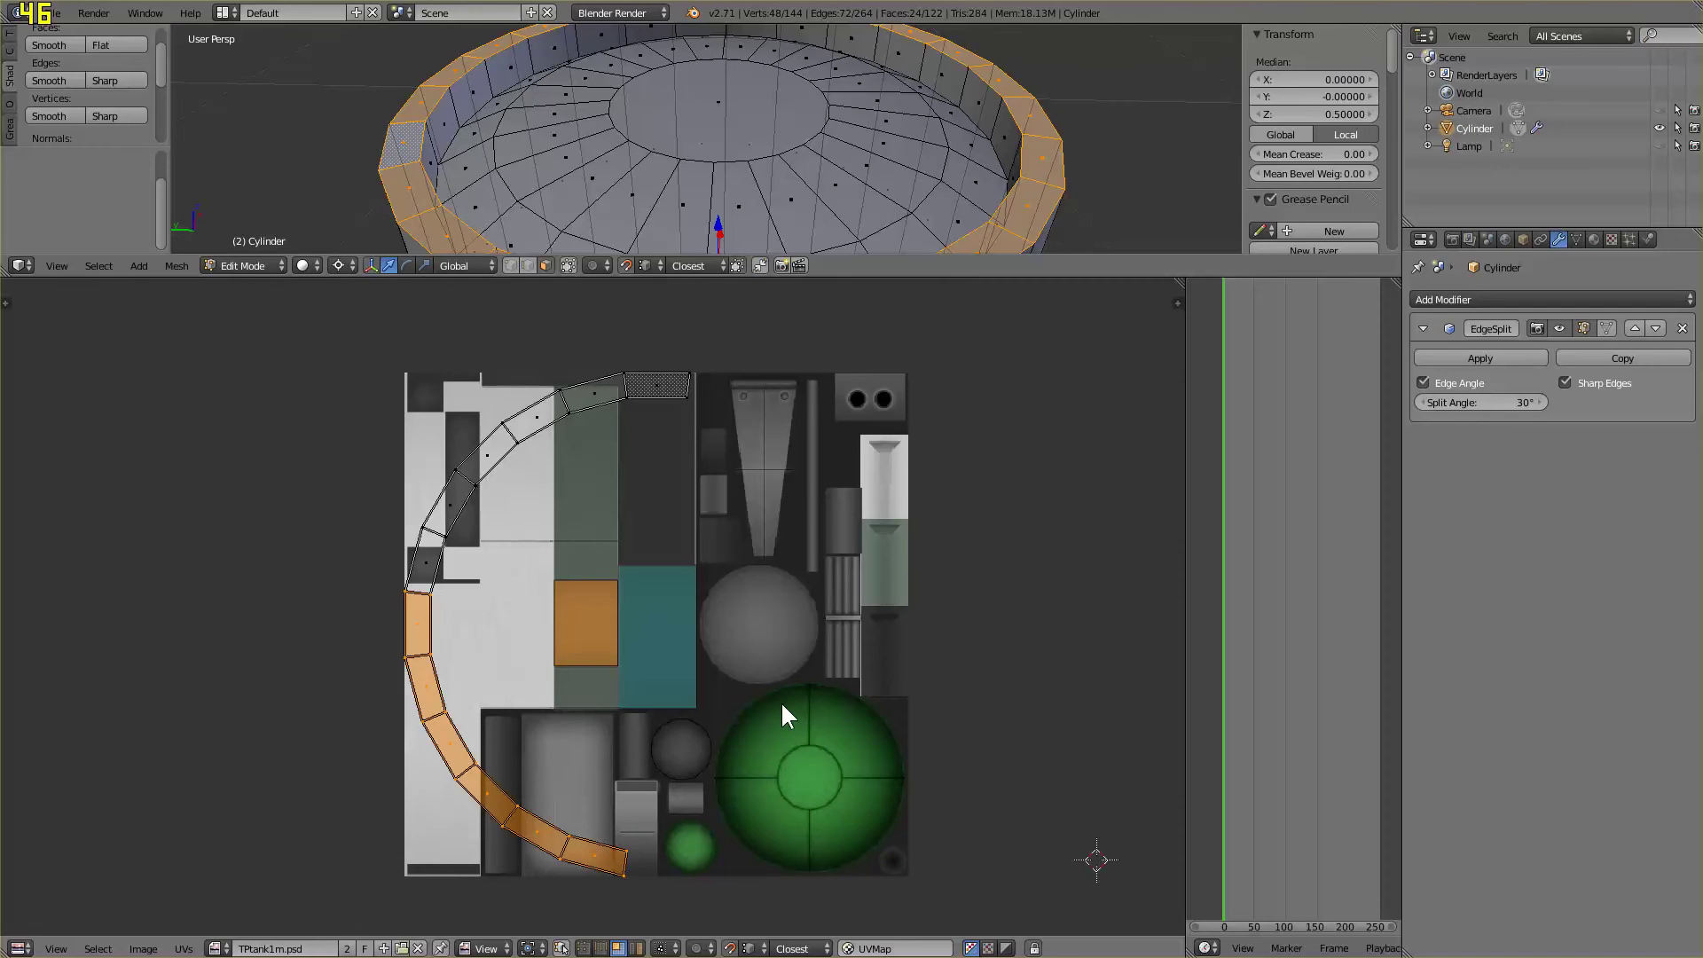
text(r)
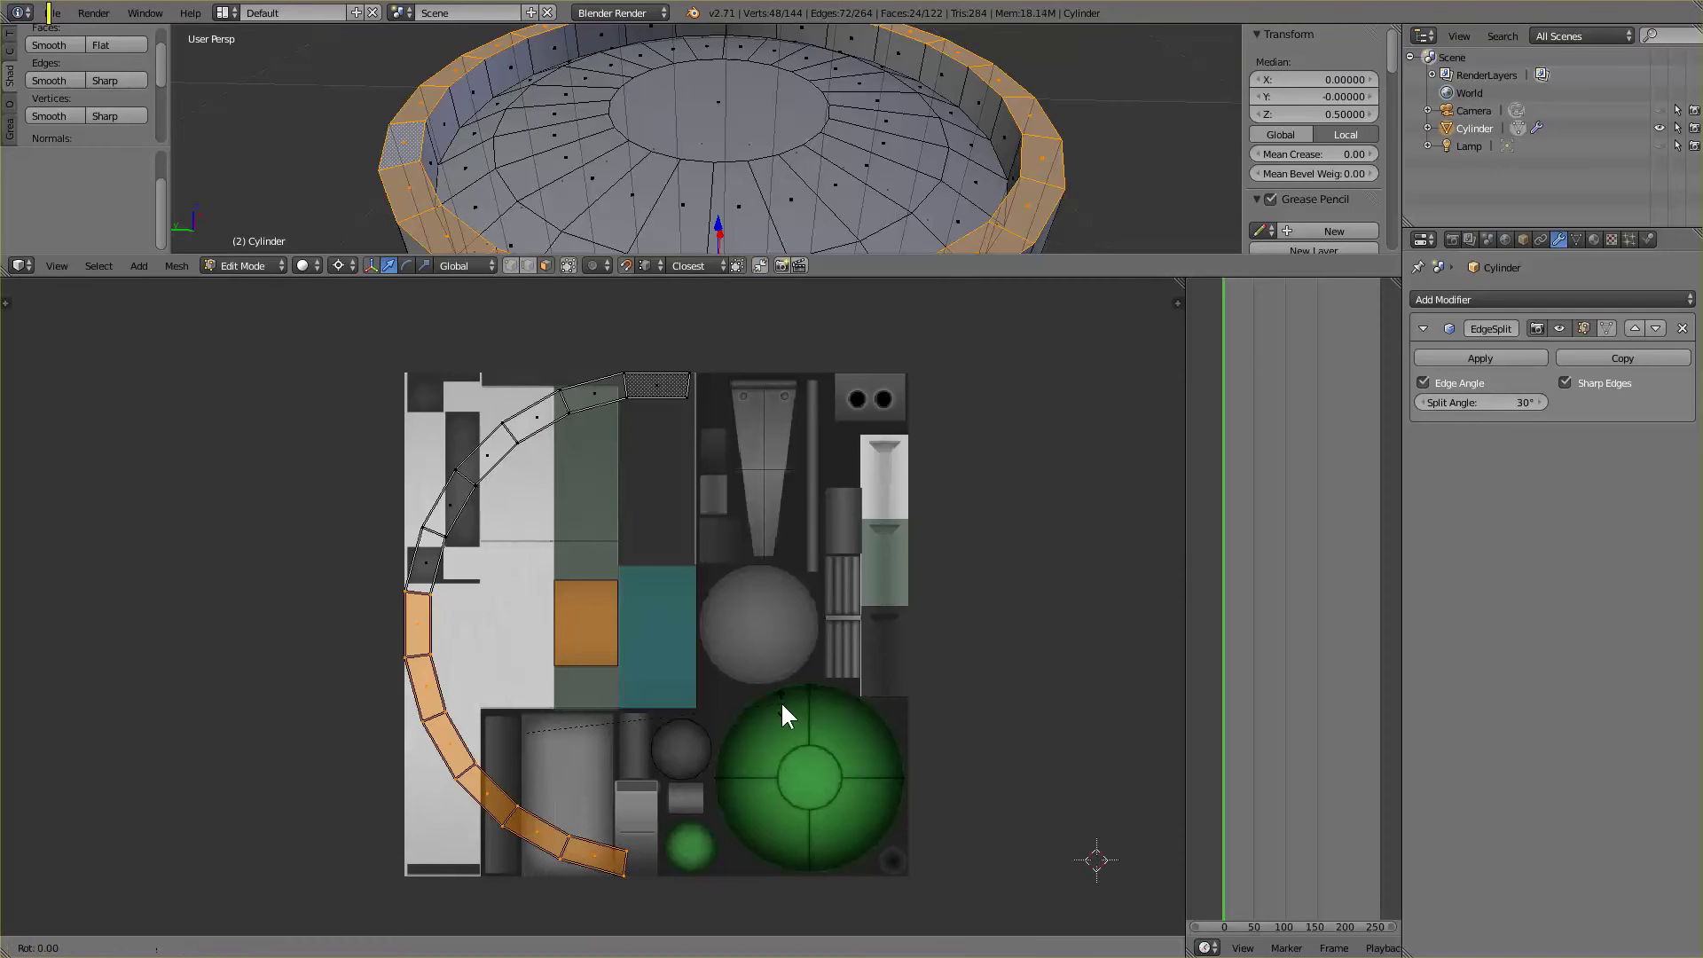
text(45)
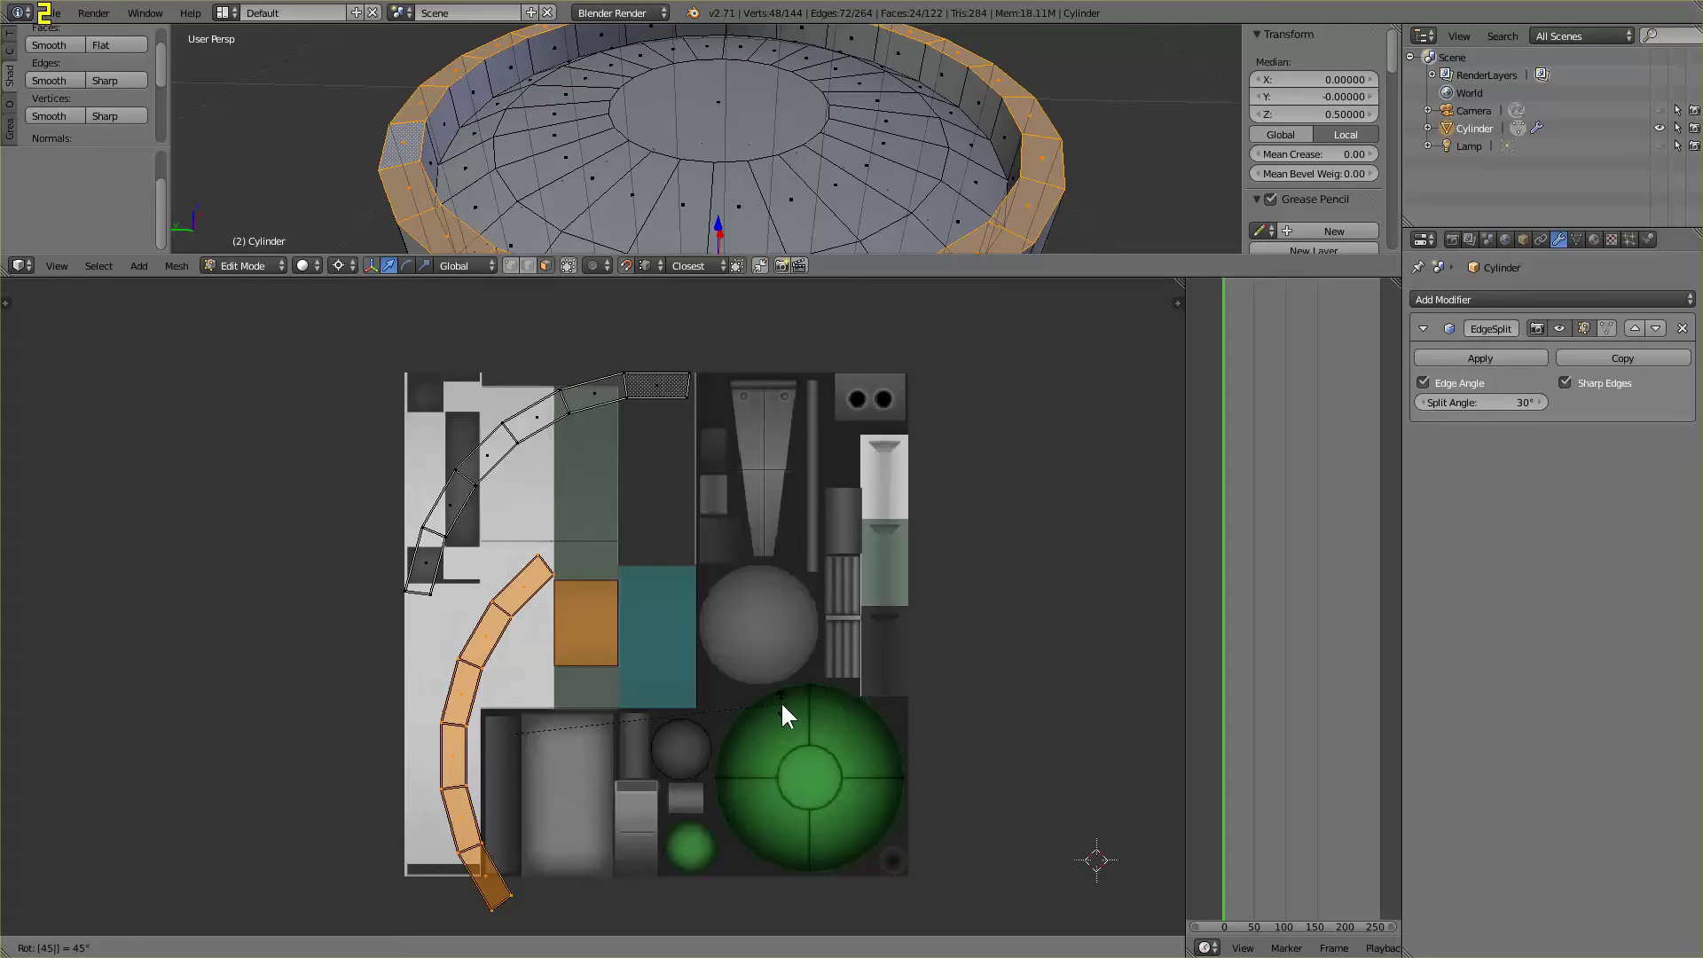
key(BackSpace)
key(BackSpace)
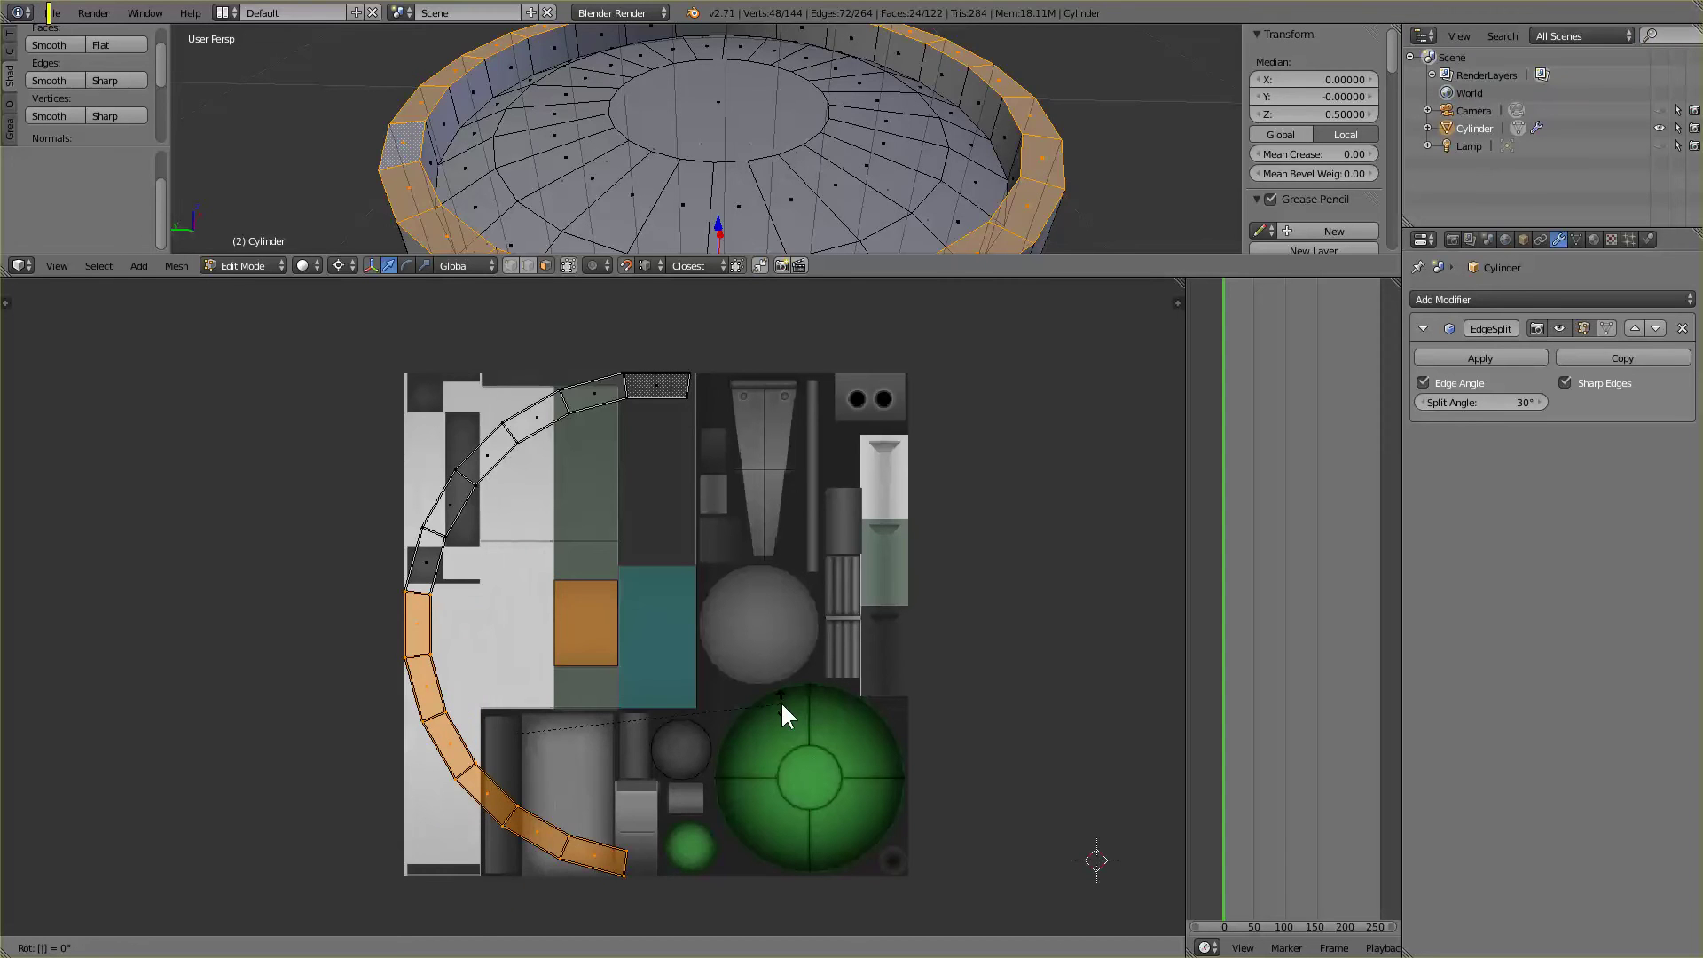
key(Escape)
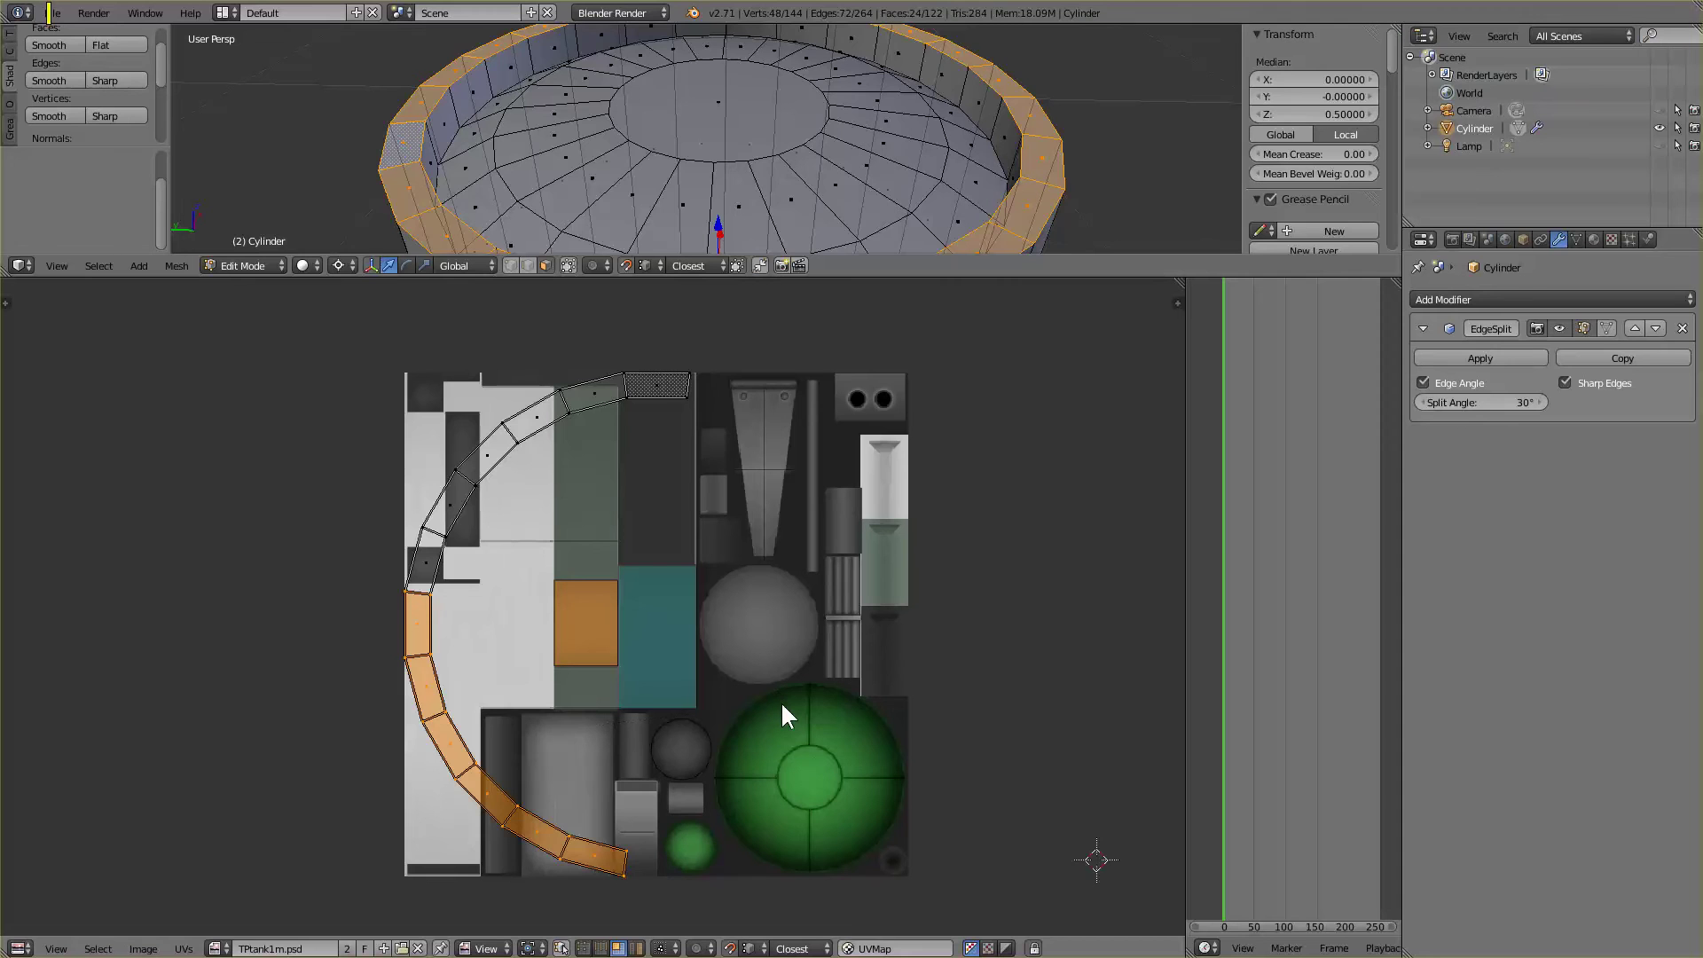
Rotate the selected lower quarter arc 90°, snap it onto the upper quarter arc, and deselect all UVs
text(r)
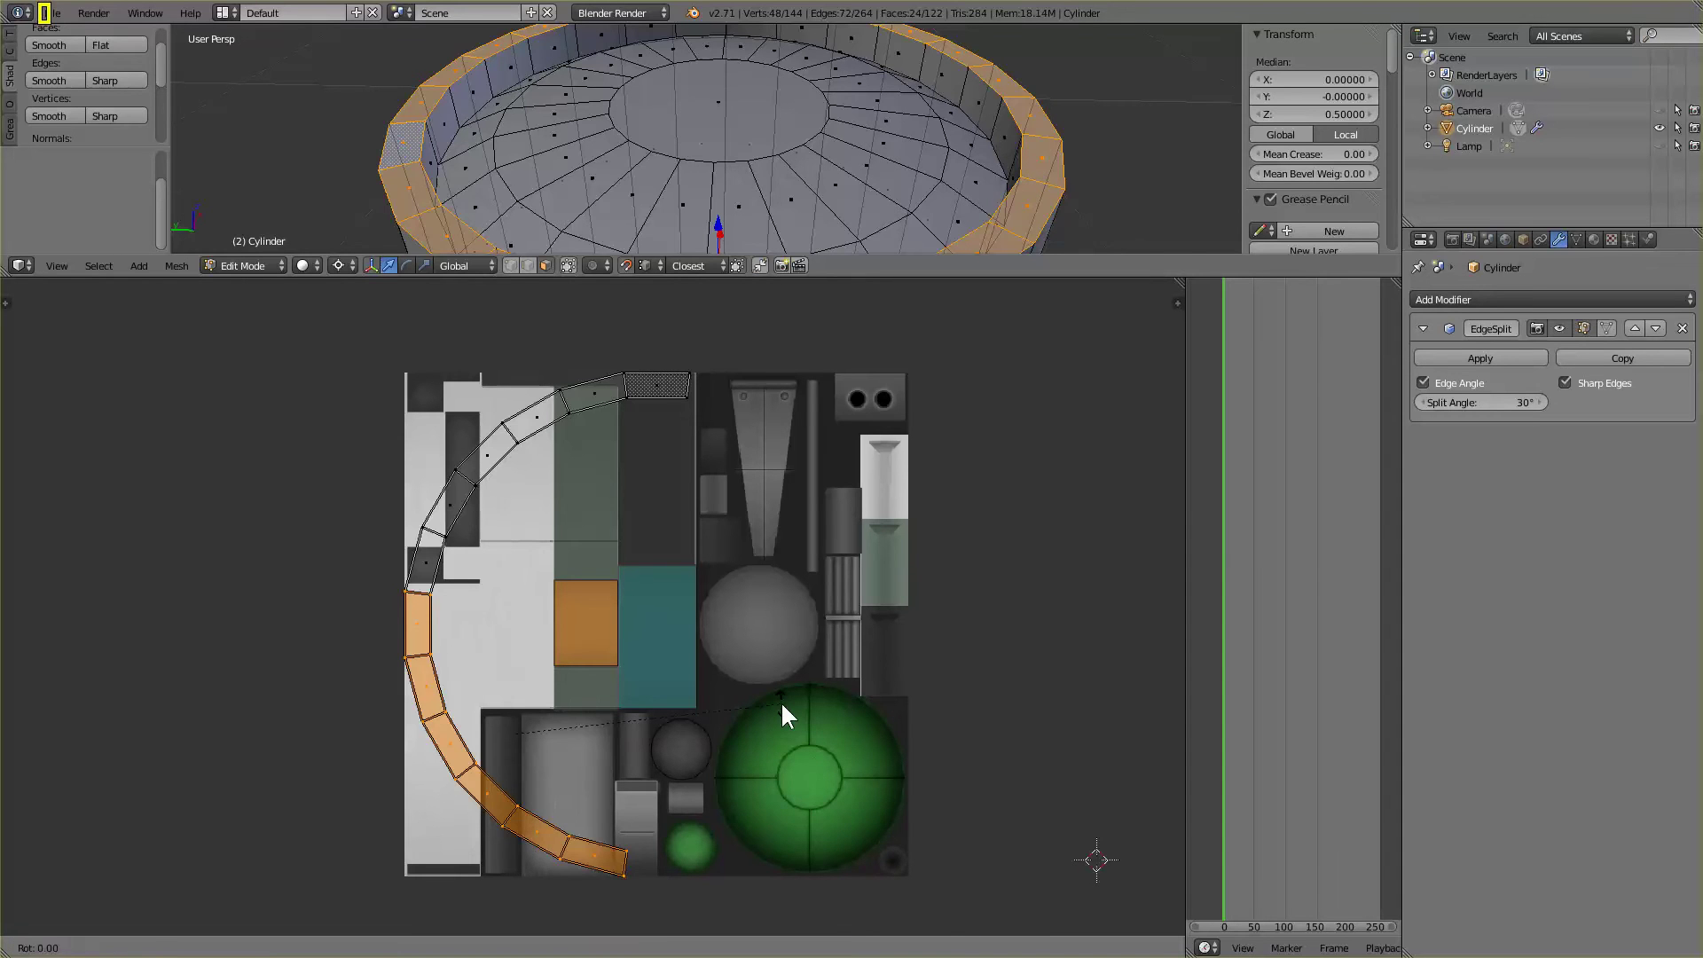
text(90)
key(Return)
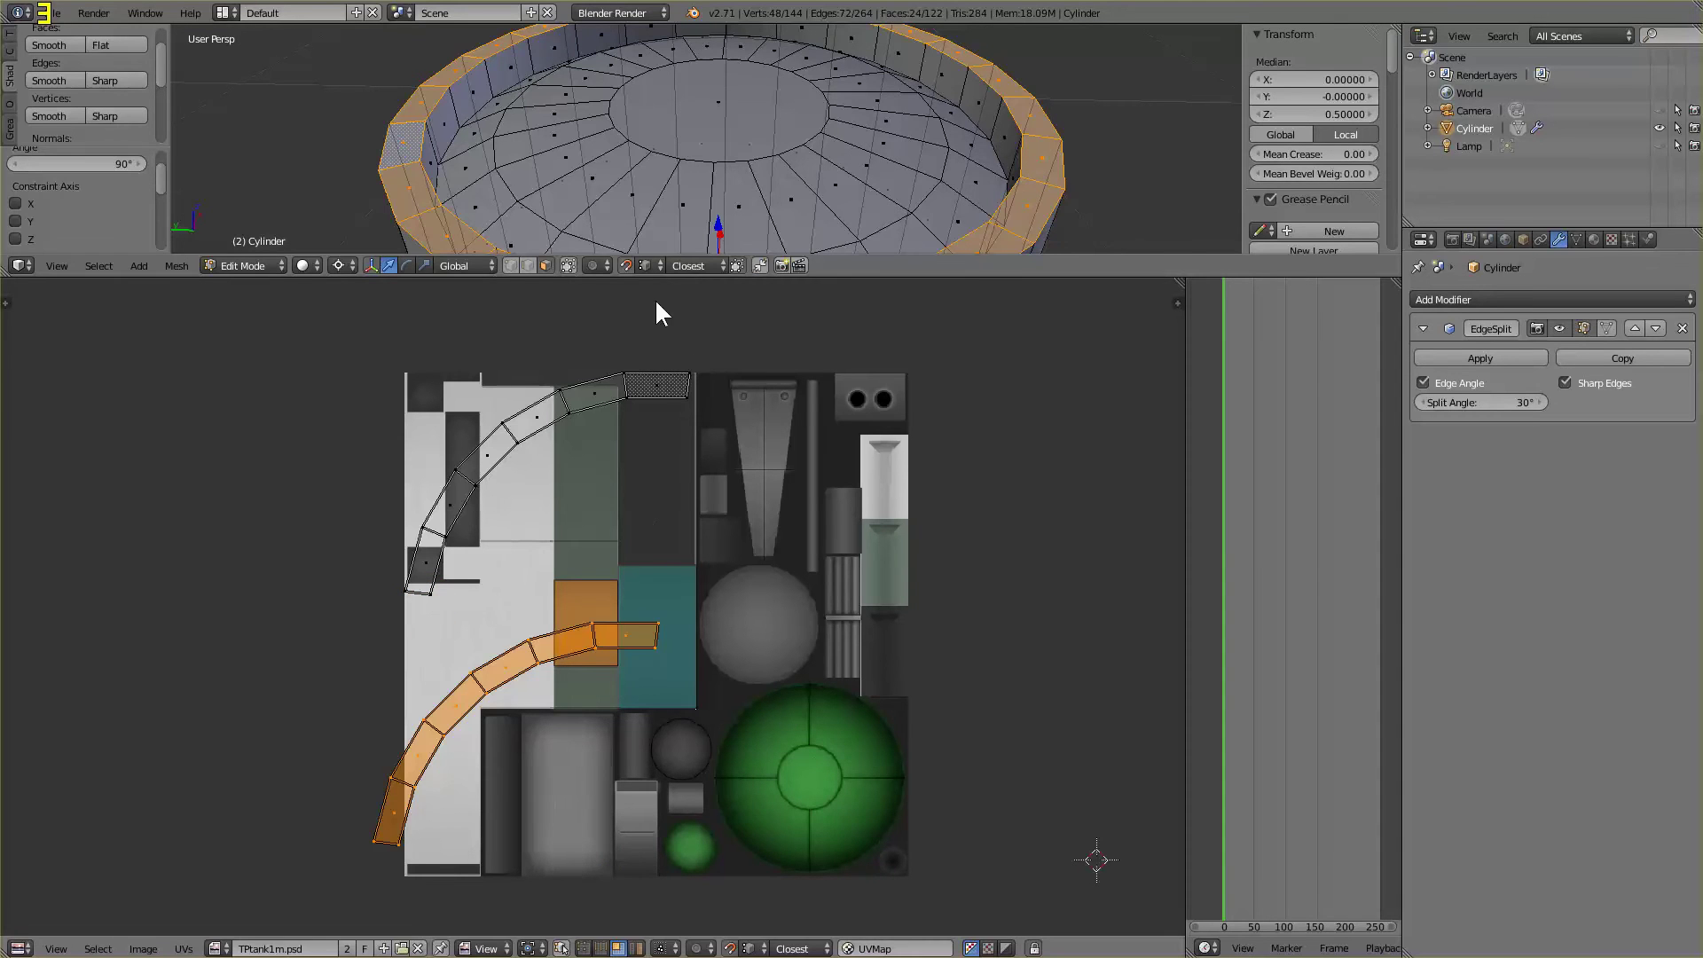
key(g)
click(703, 377)
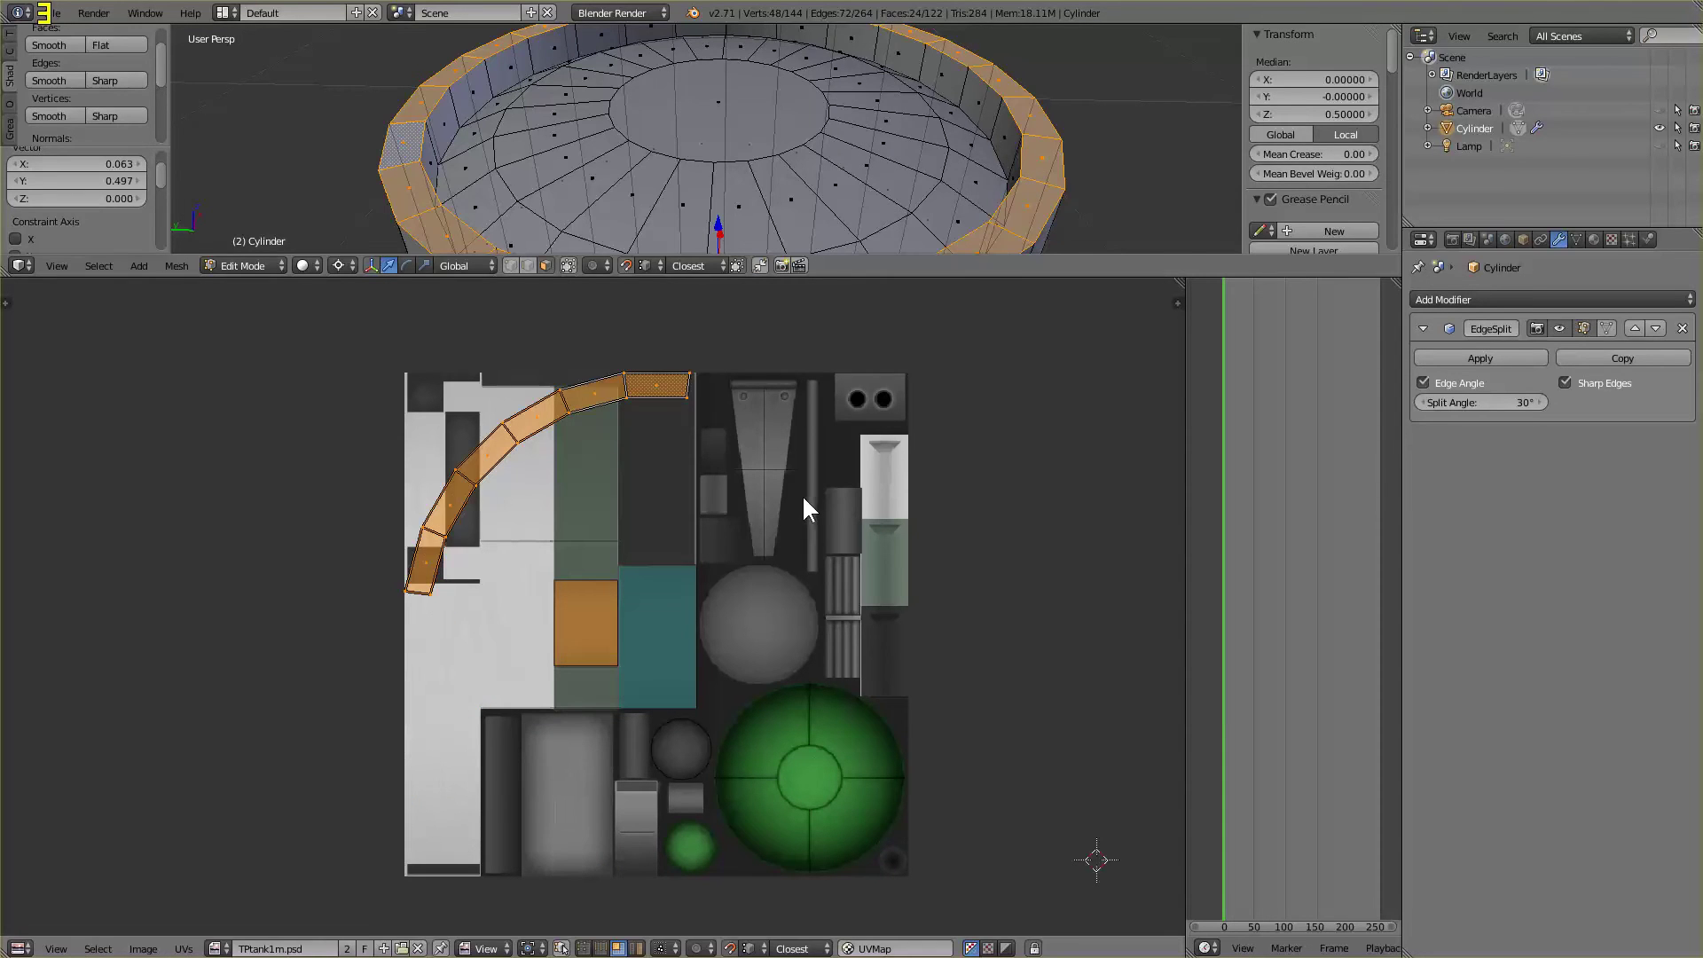
key(a)
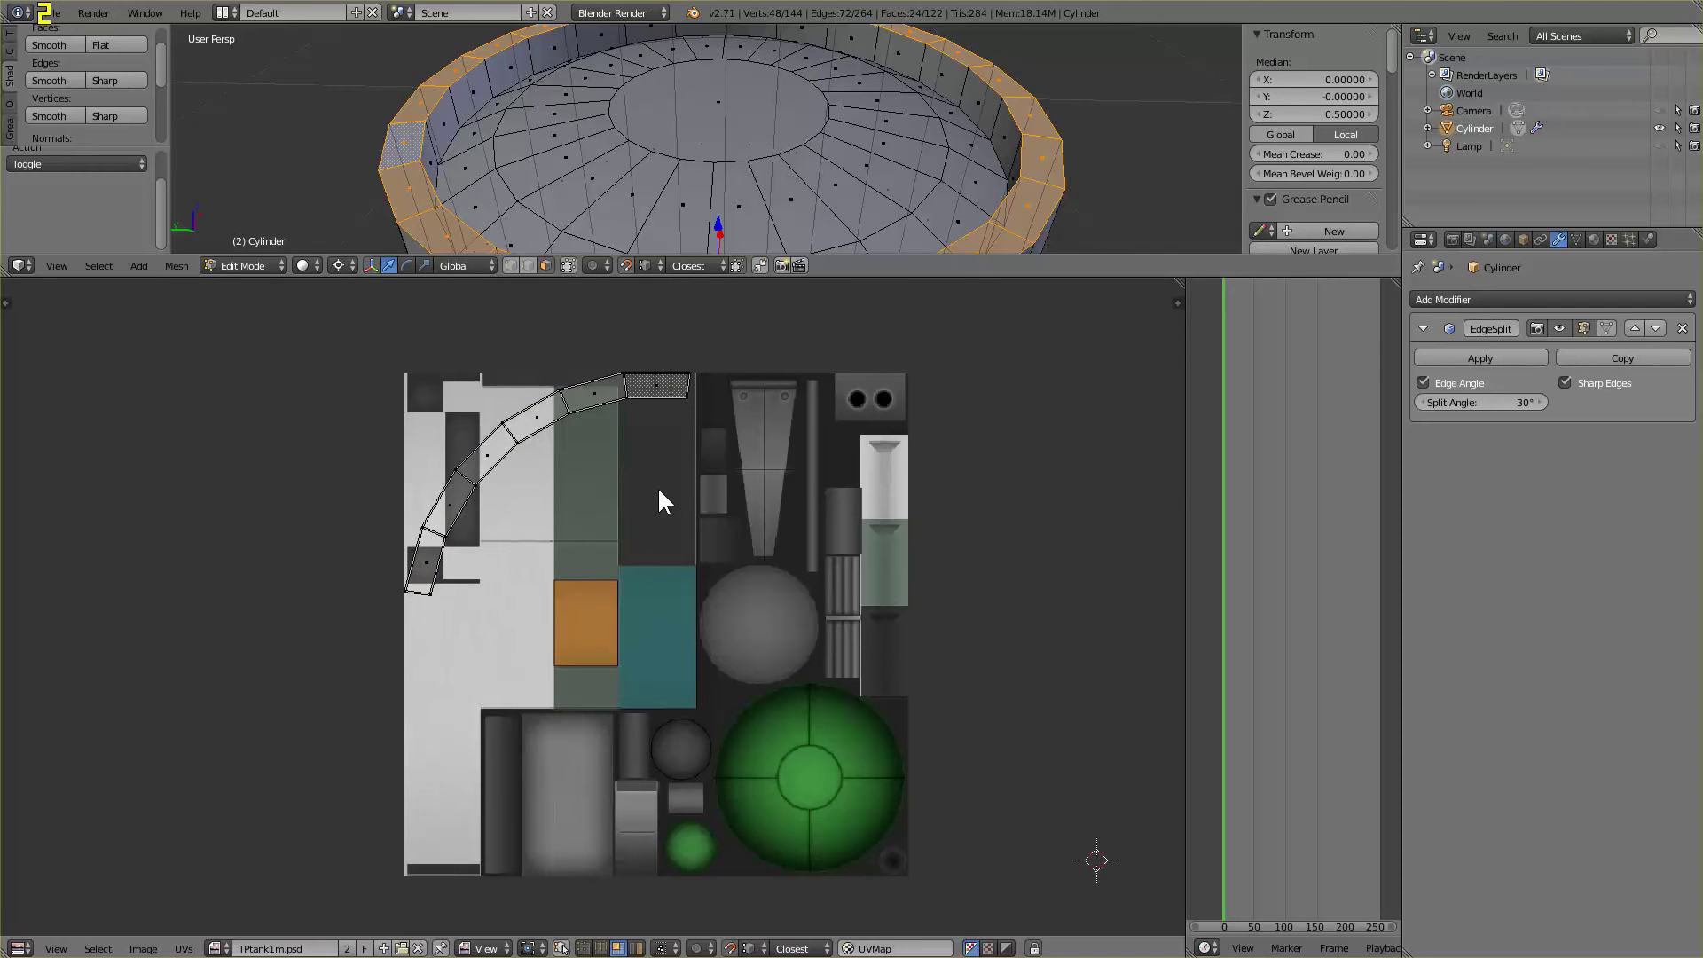
Box-select the lower three faces of the stacked UV arc, rotate them 45°, snap them onto the upper three faces, and deselect all UVs
key(b)
drag(367, 423, 545, 651)
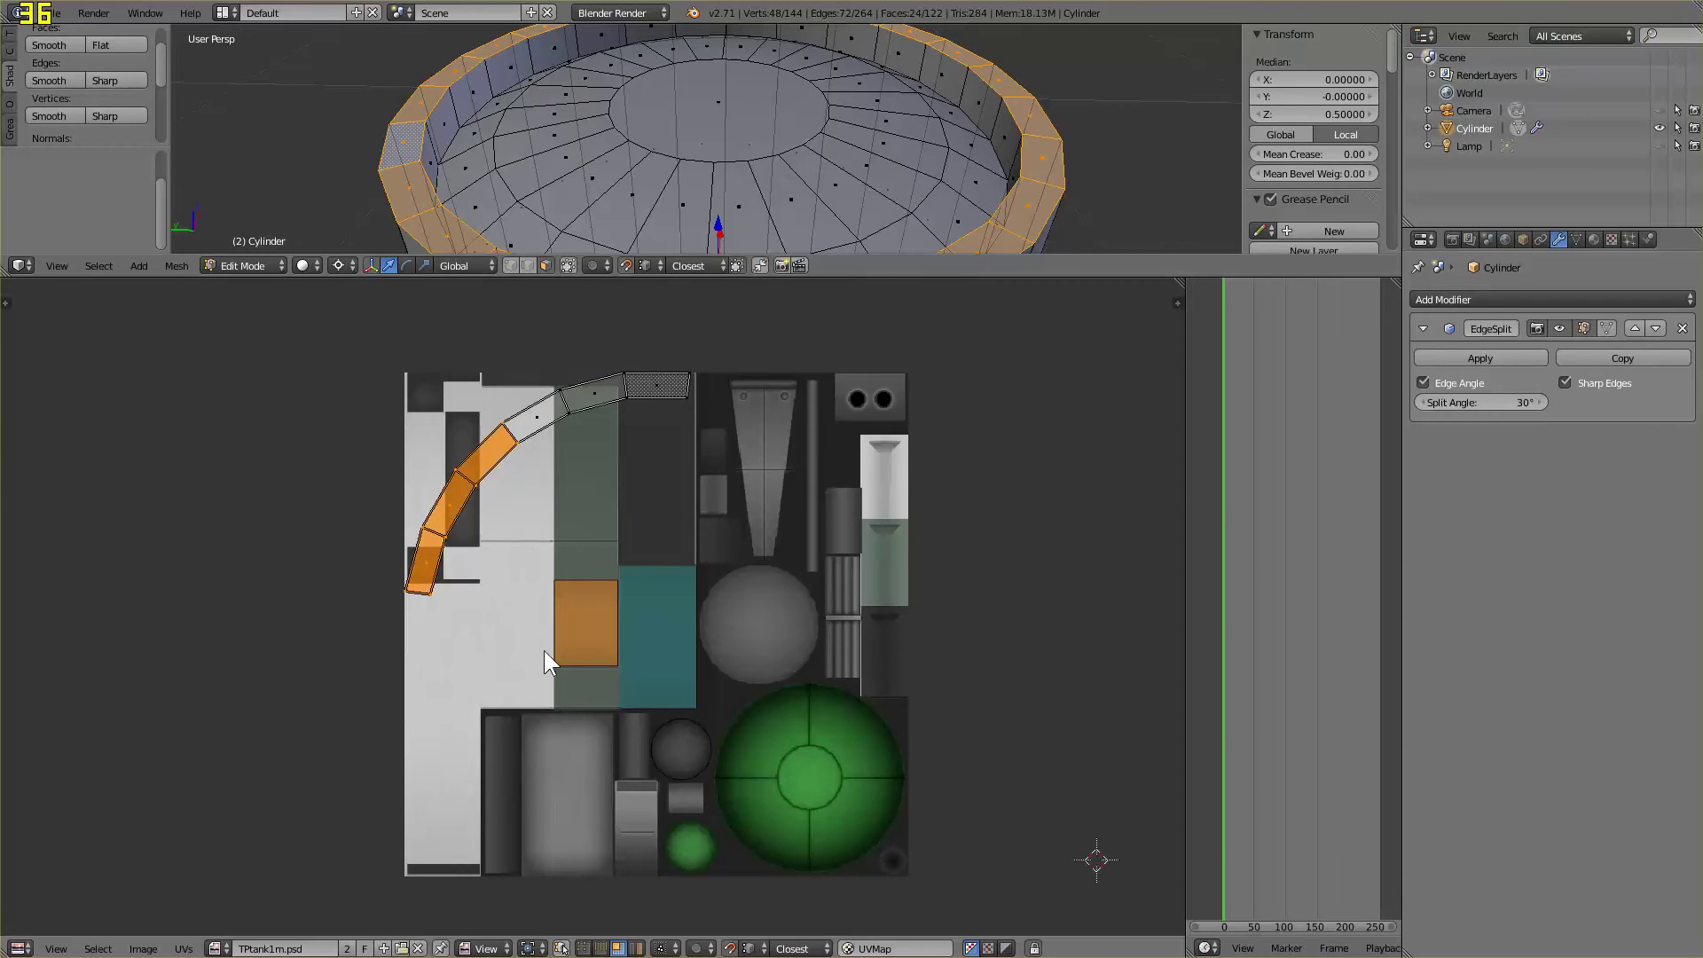
text(r-45)
key(Return)
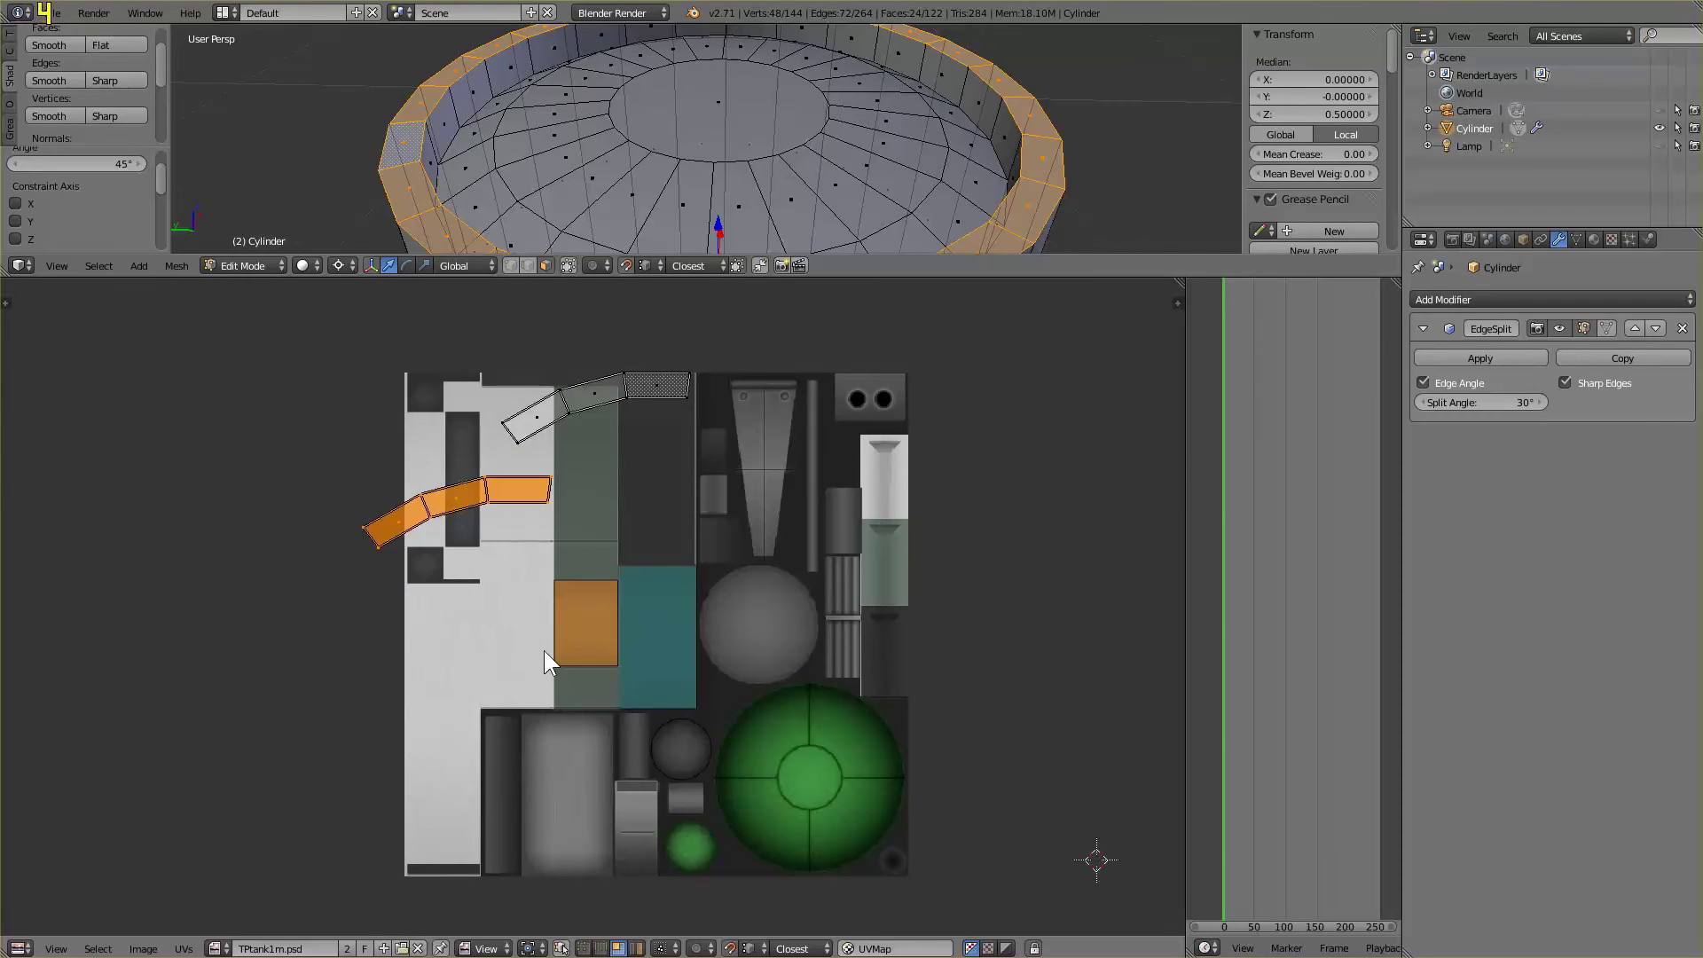
key(g)
click(733, 347)
key(a)
Box-select the lowest remaining stacked face, rotate it 30°, snap it onto the top centre face, and clear the UV selection
drag(556, 477, 556, 478)
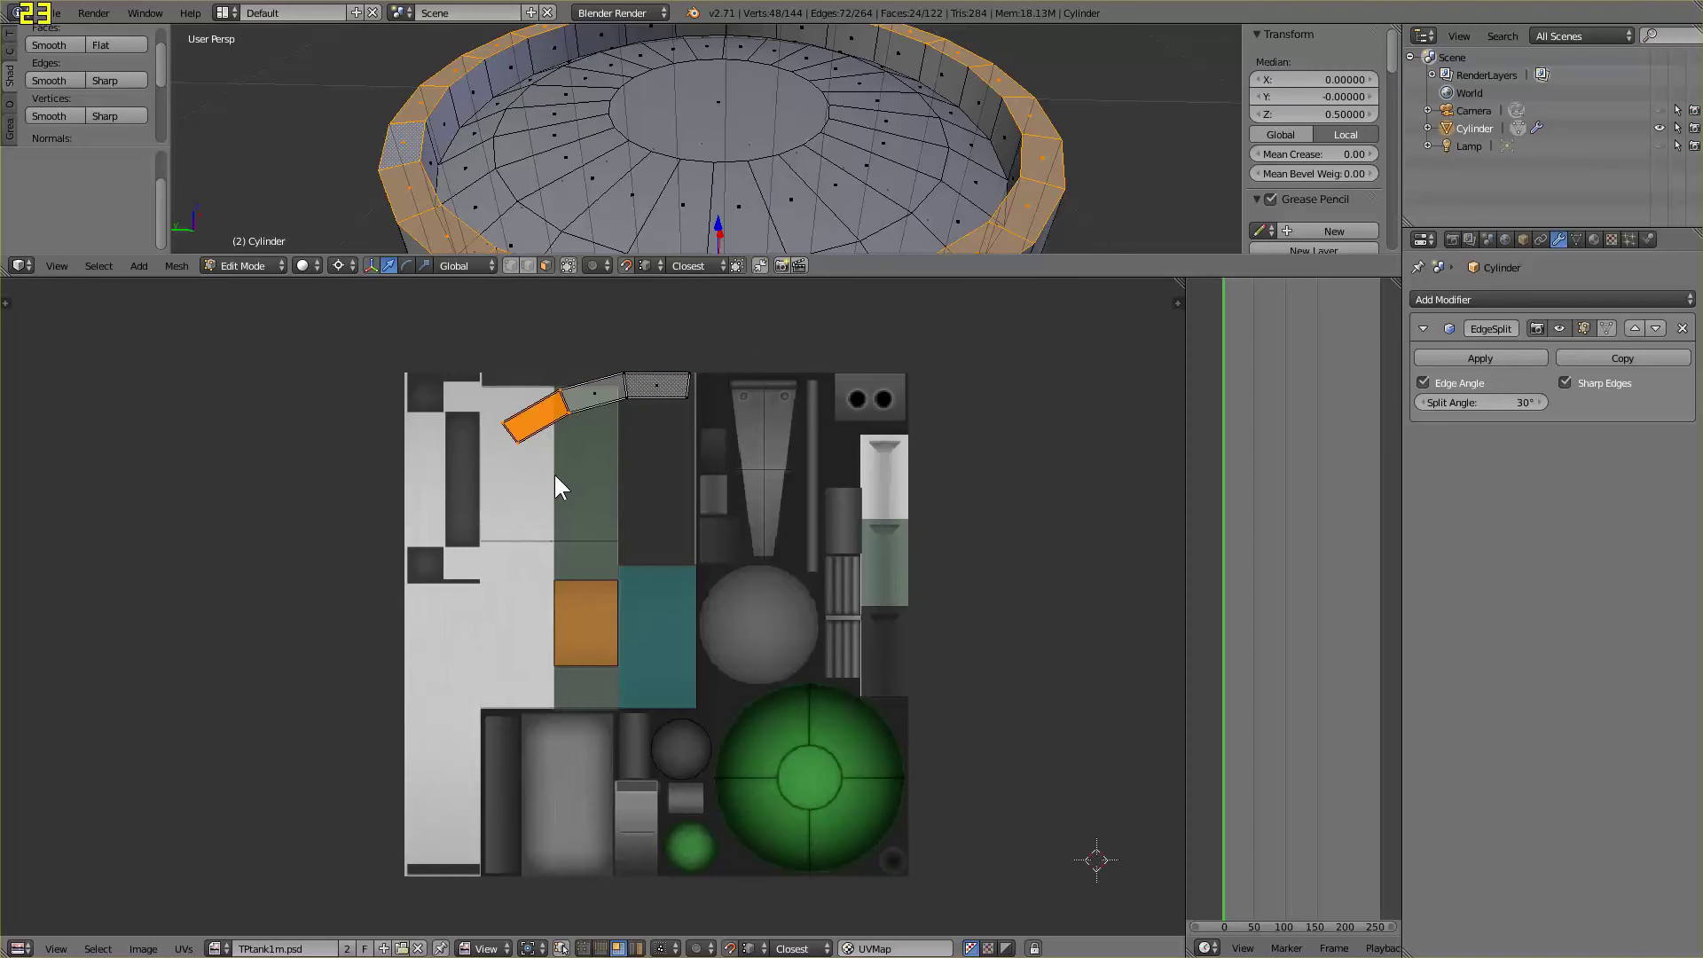
text(r-15)
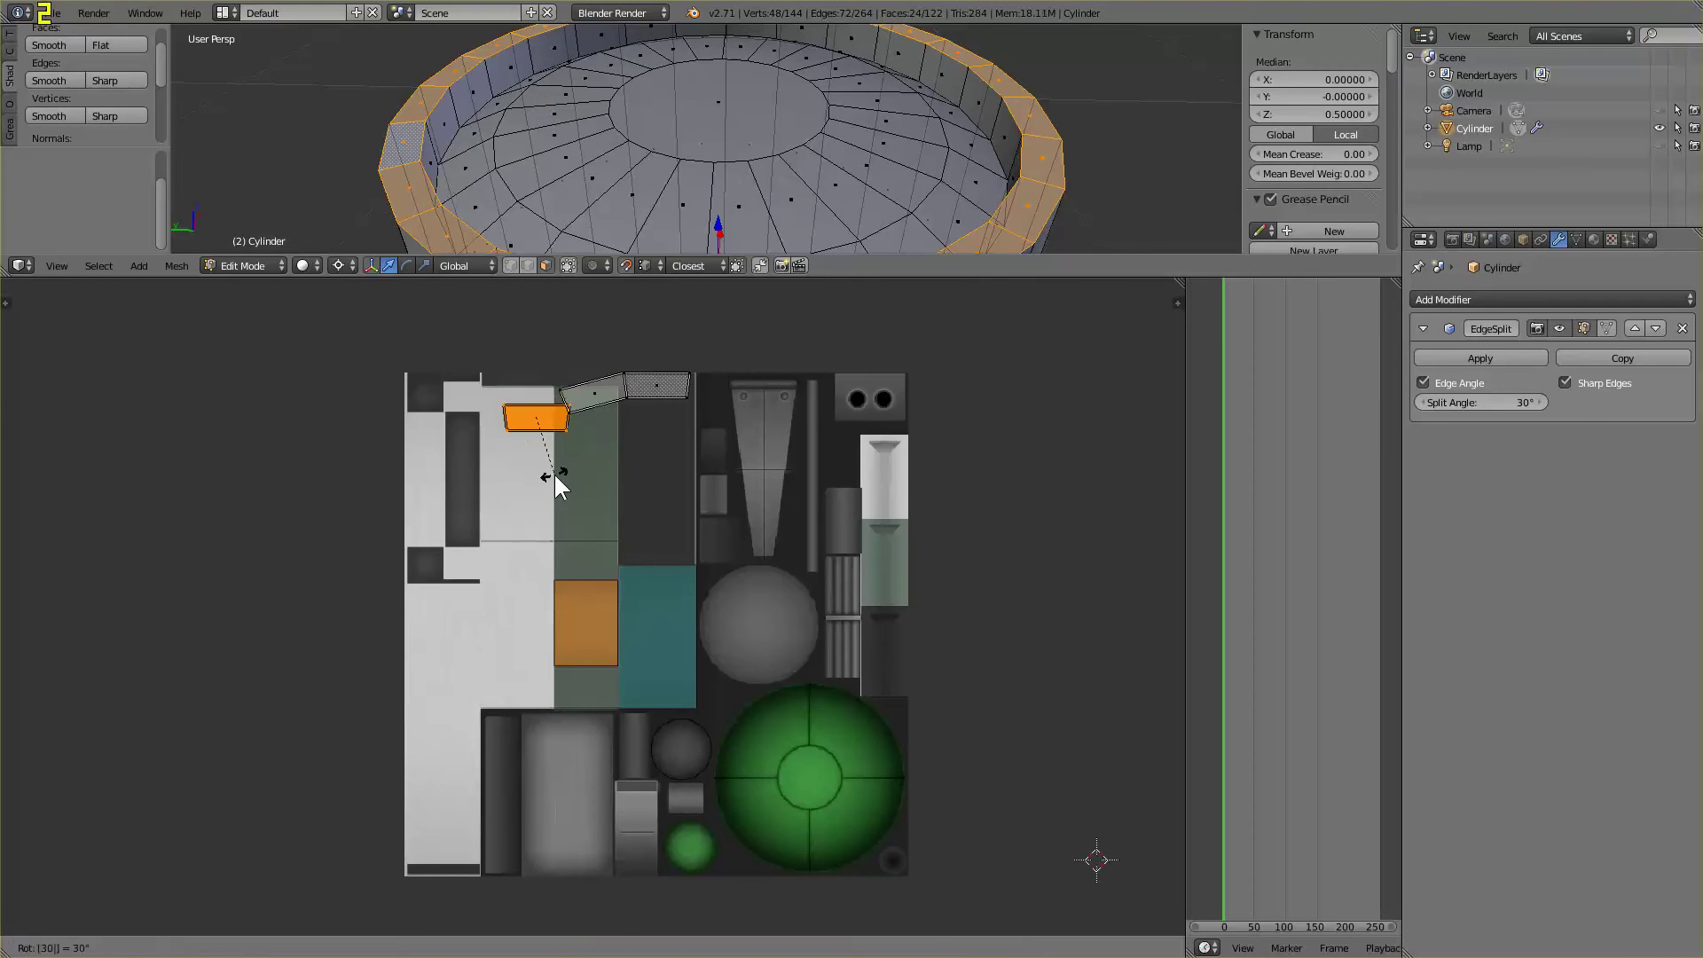
key(Return)
key(g)
click(710, 366)
key(a)
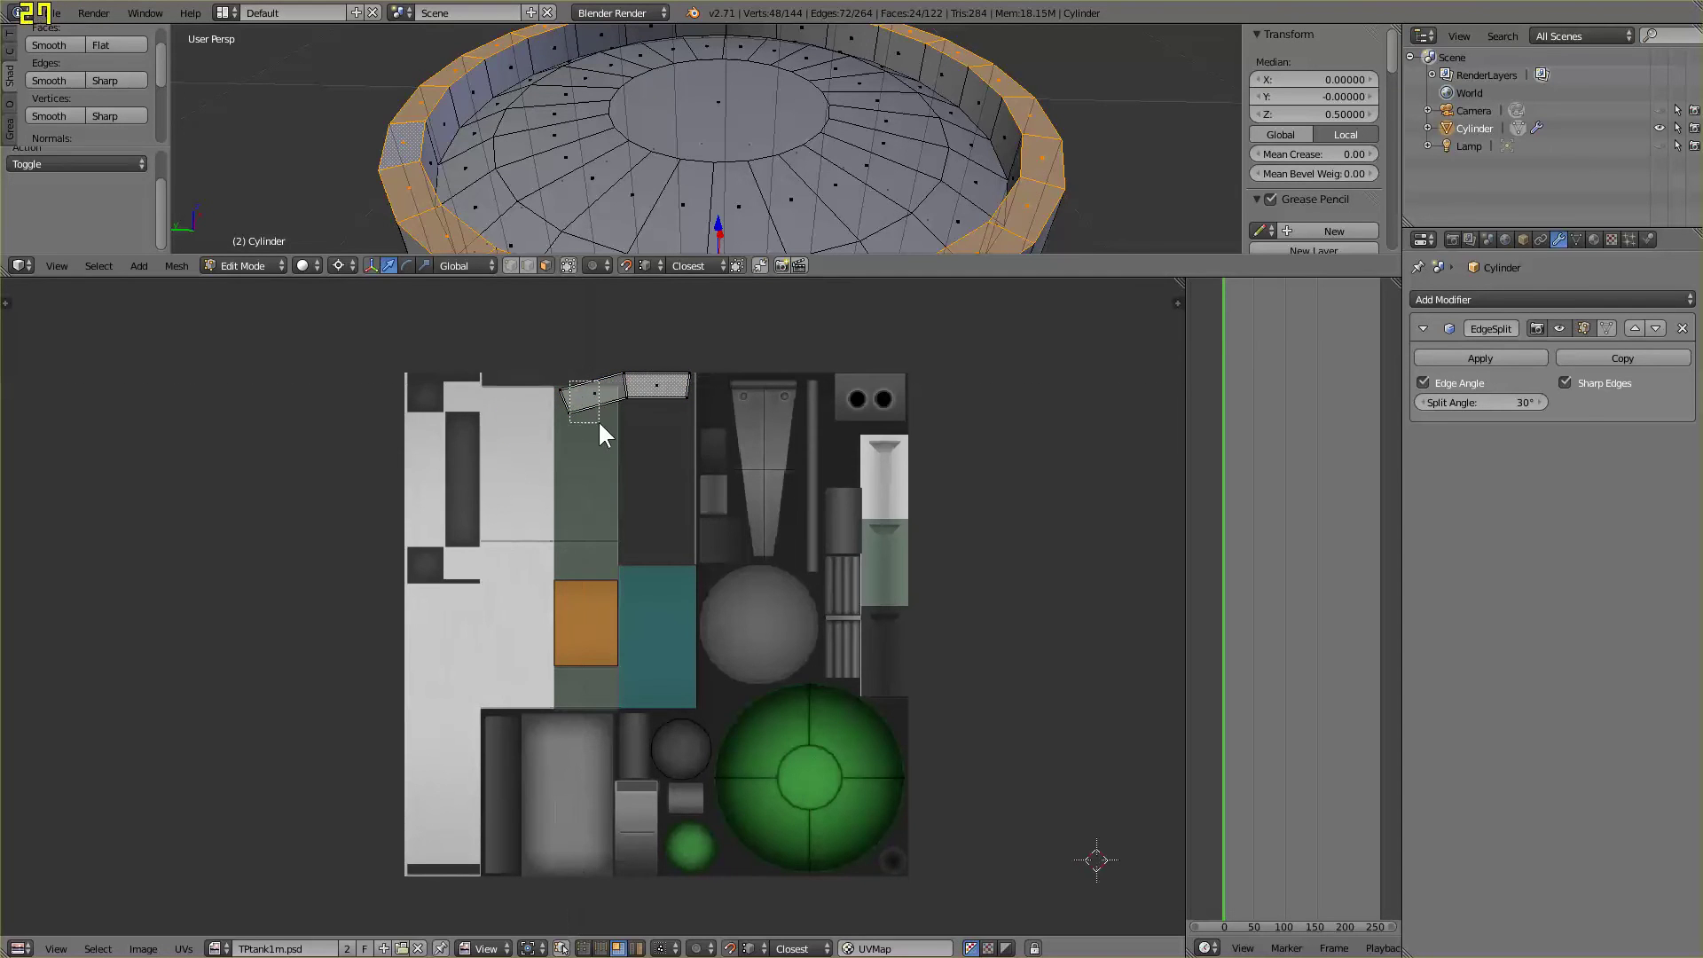
Select the tilted face beside the top centre face, rotate it 15° and place it onto that top face
right_click(597, 418)
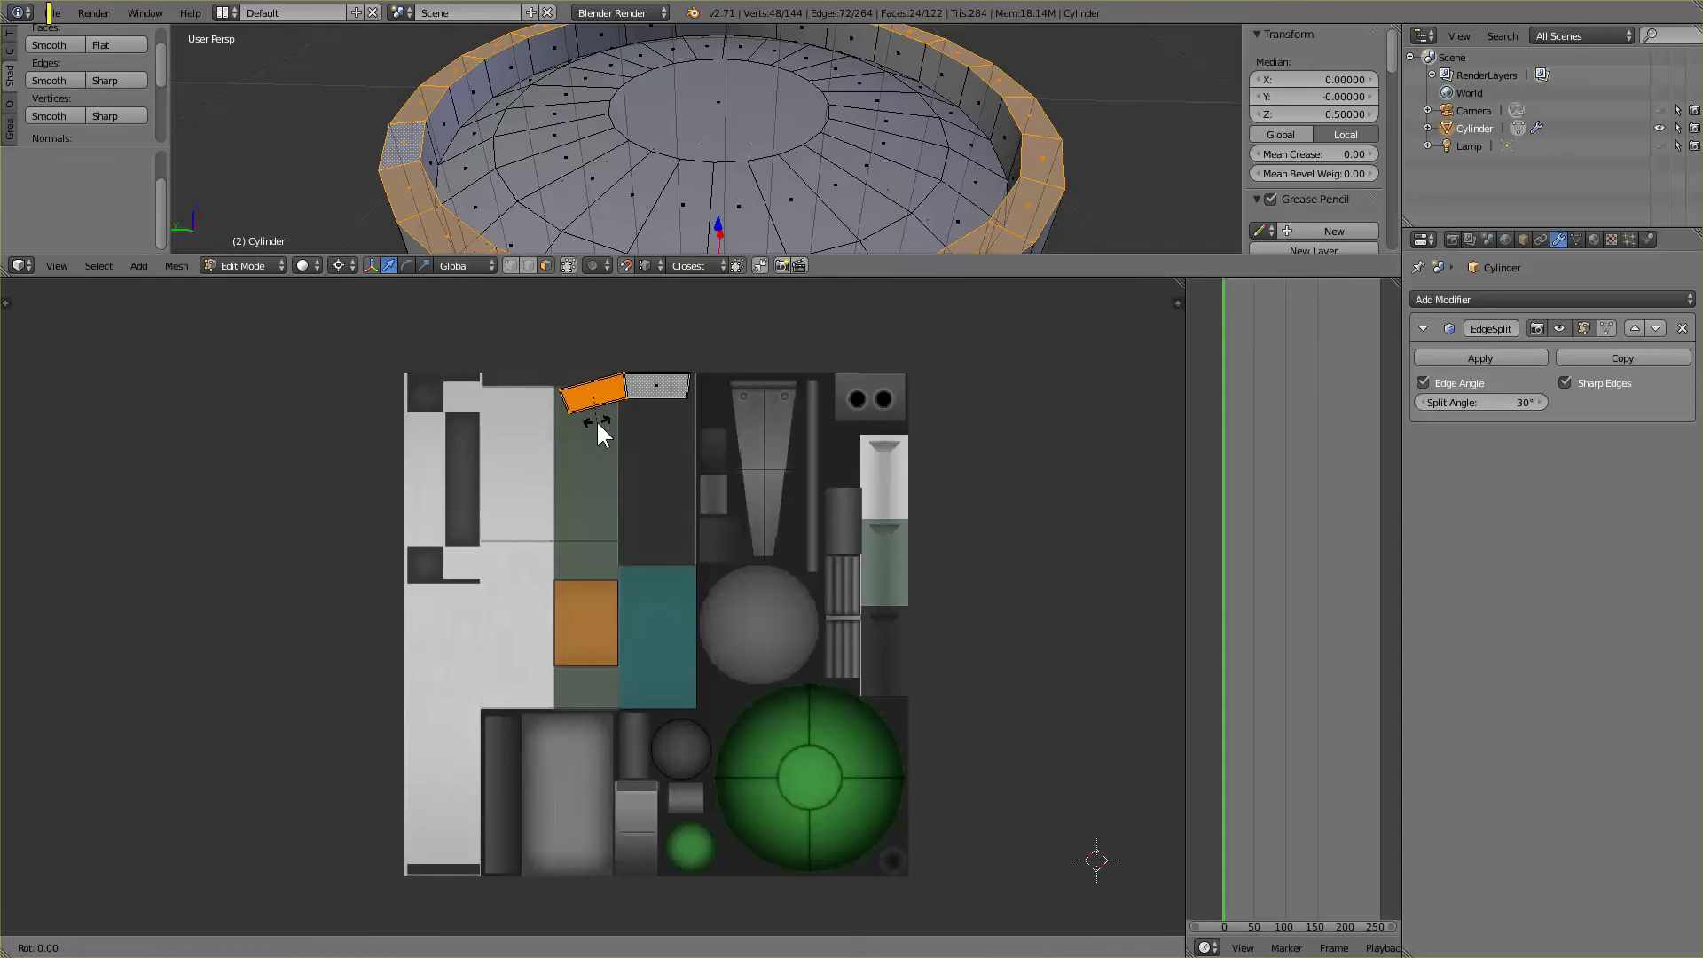
text(r15)
key(Return)
key(a)
right_click(729, 375)
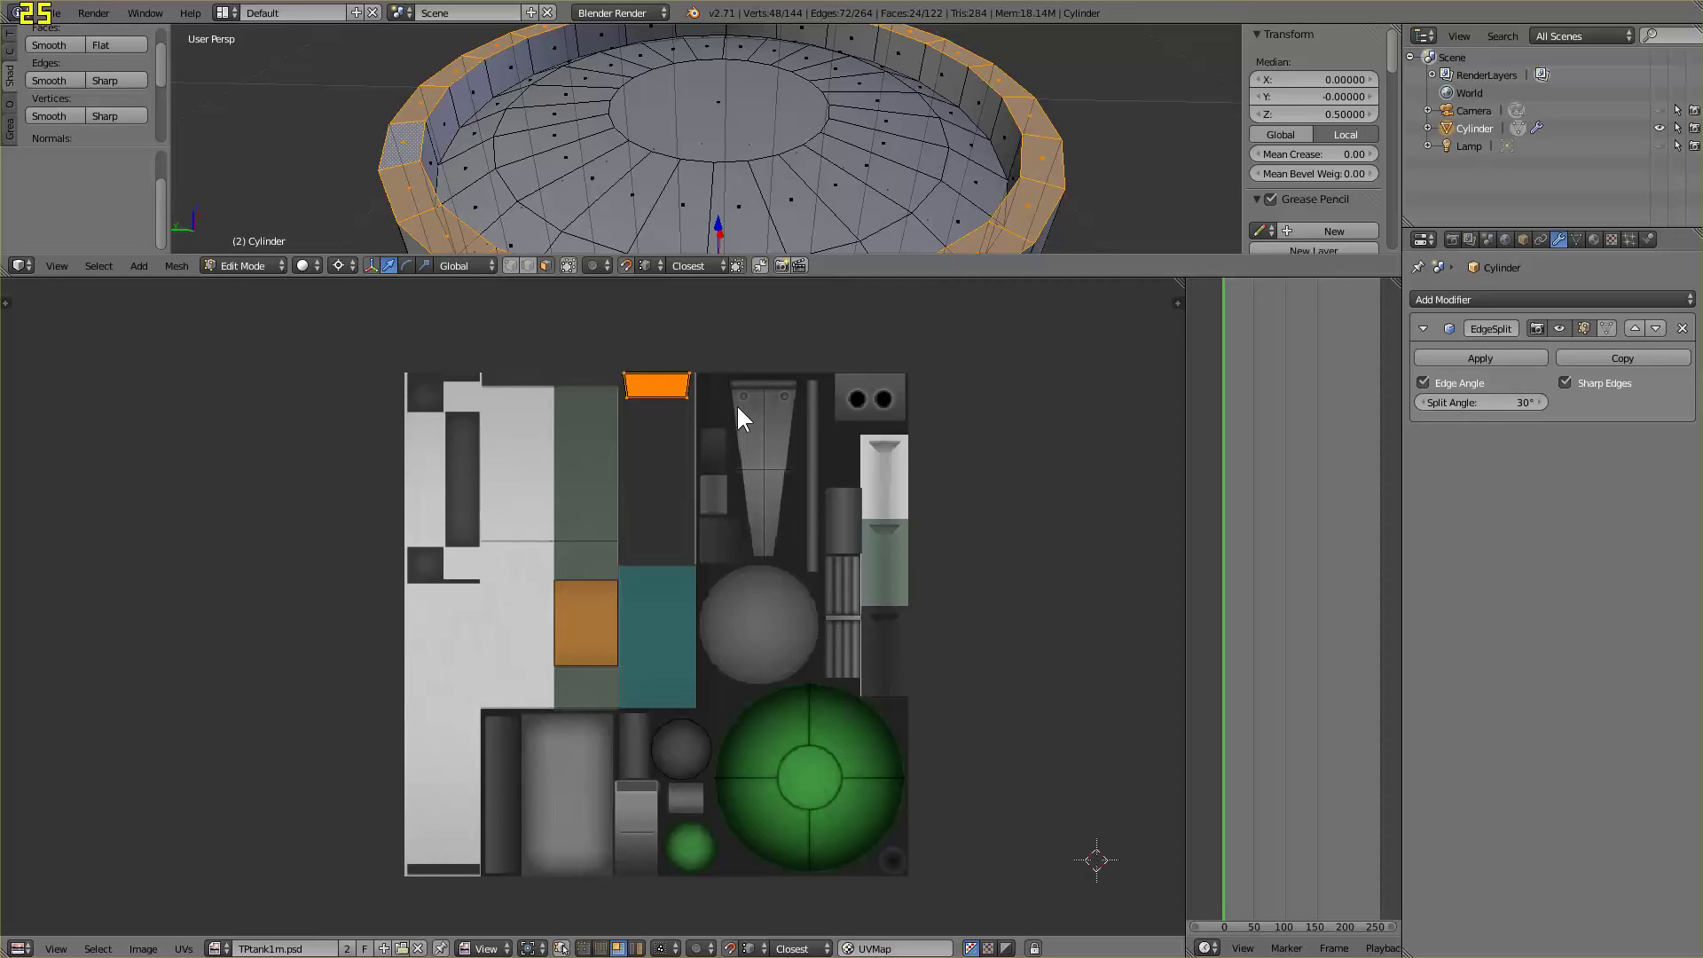
Undo all the rim-stacking edits back to the complete, deselected UV ring
middle_drag(738, 409, 742, 463)
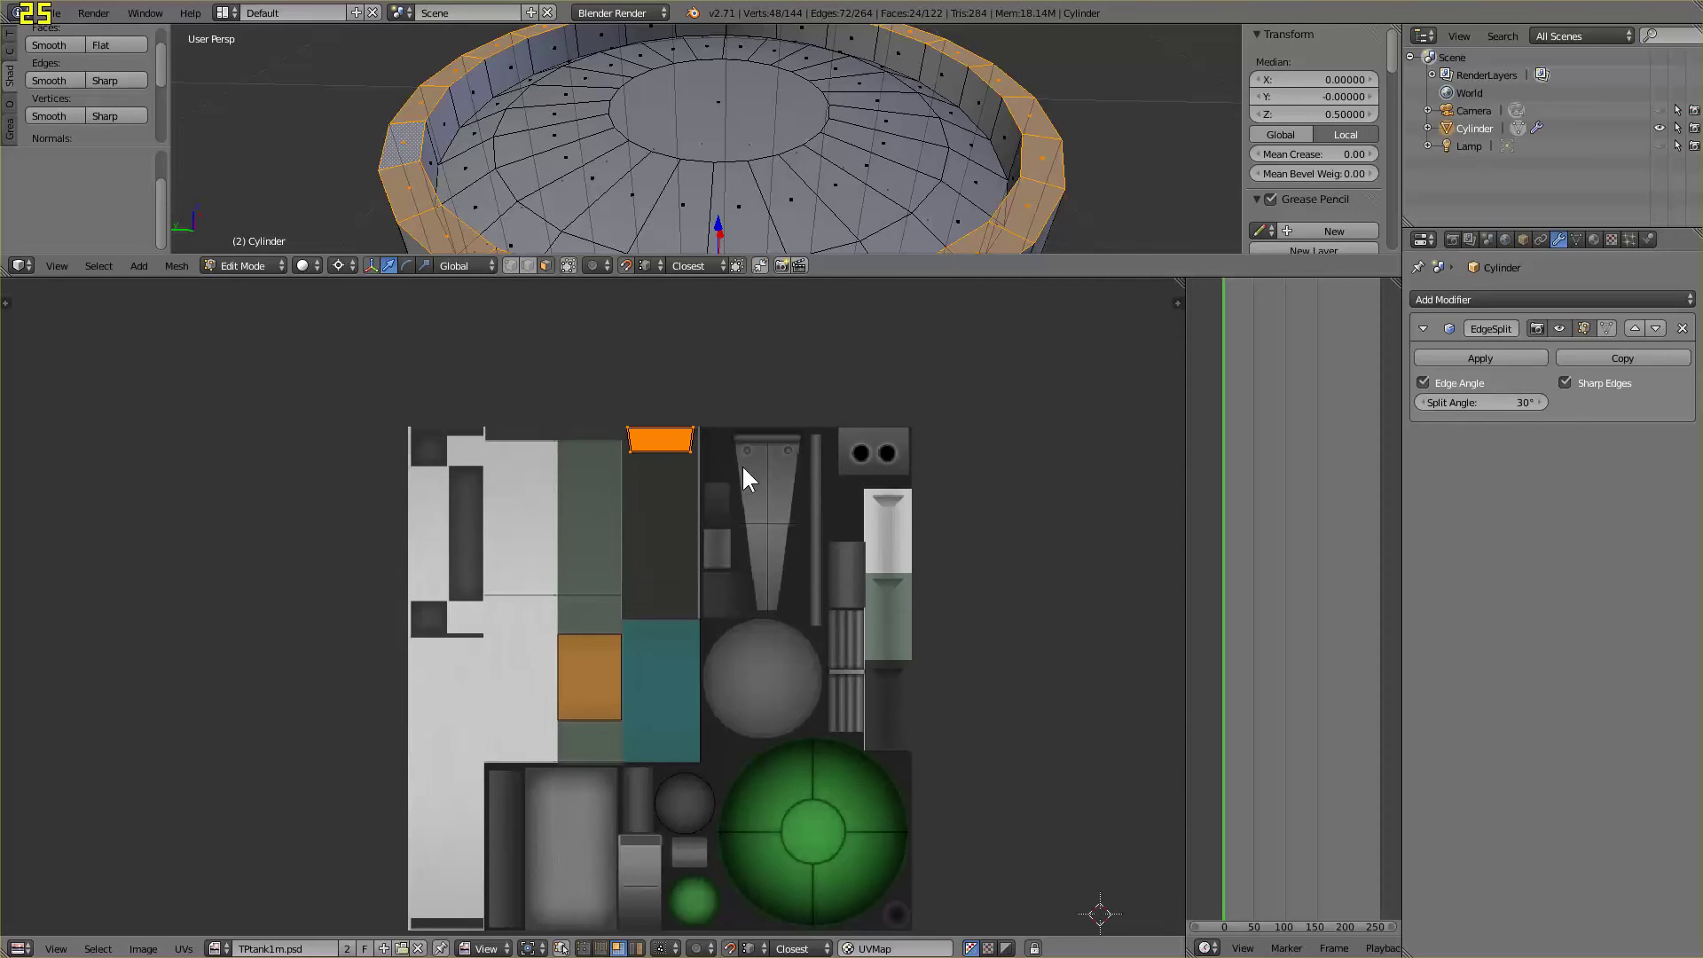
middle_drag(807, 541, 806, 504)
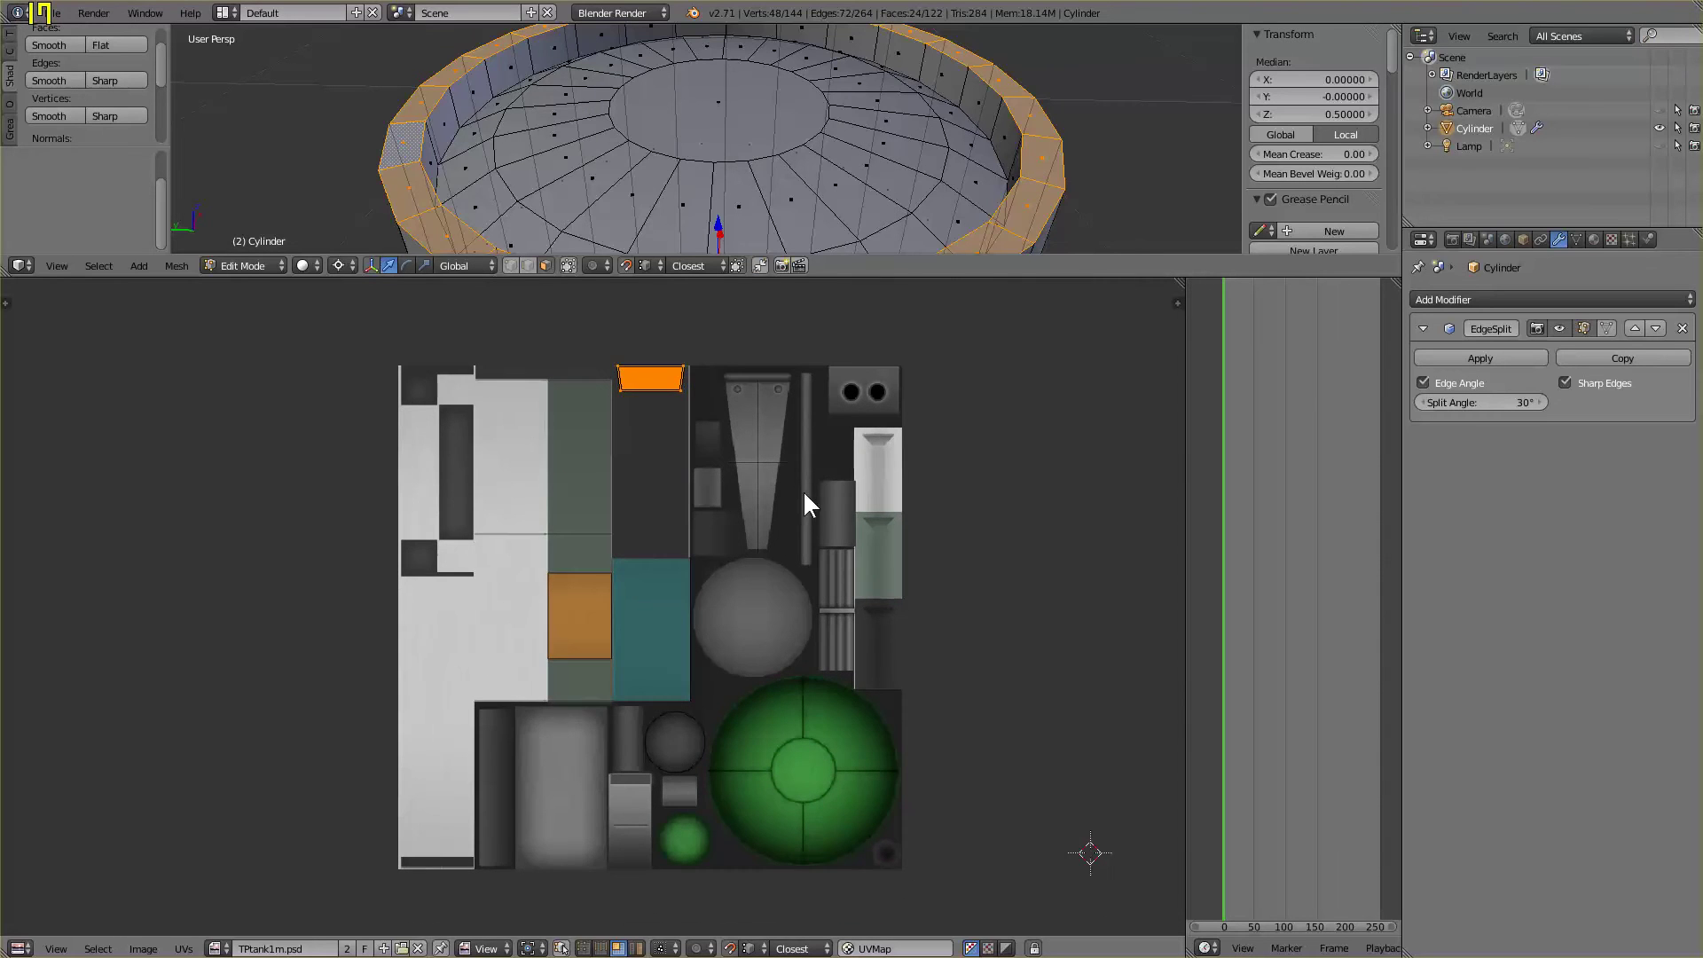
key(ctrl+z)
key(ctrl+z)
key(ctrl+z)
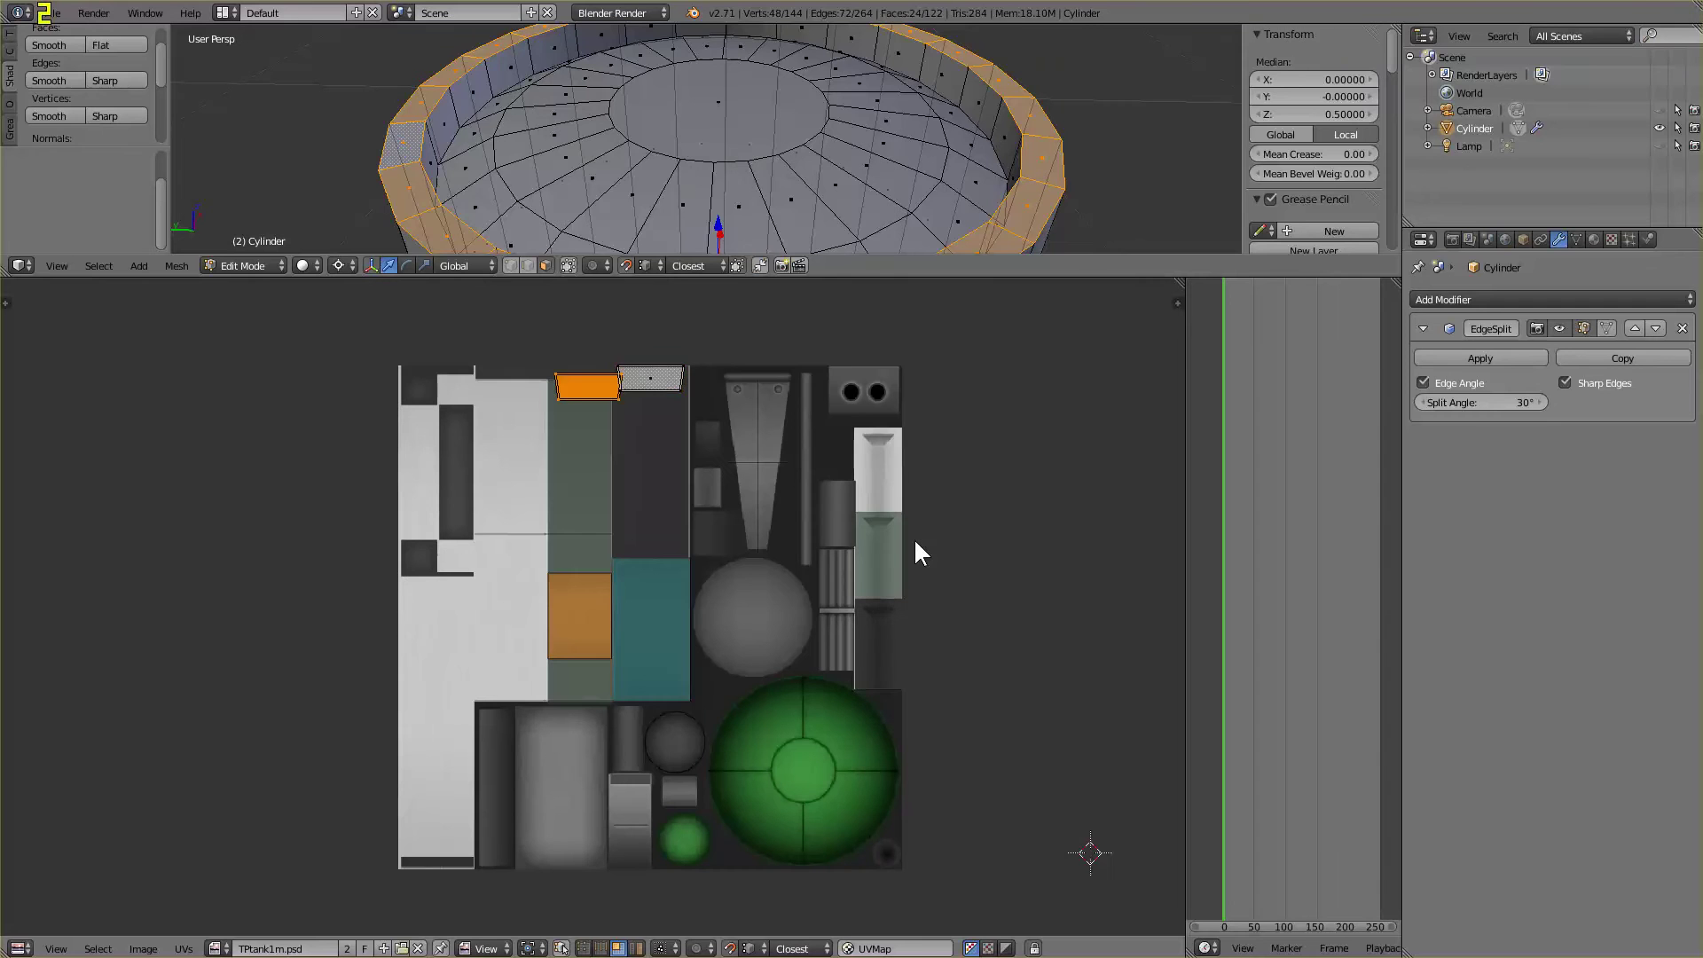
key(ctrl+z)
key(ctrl+z)
key(ctrl+z)
key(ctrl+z)
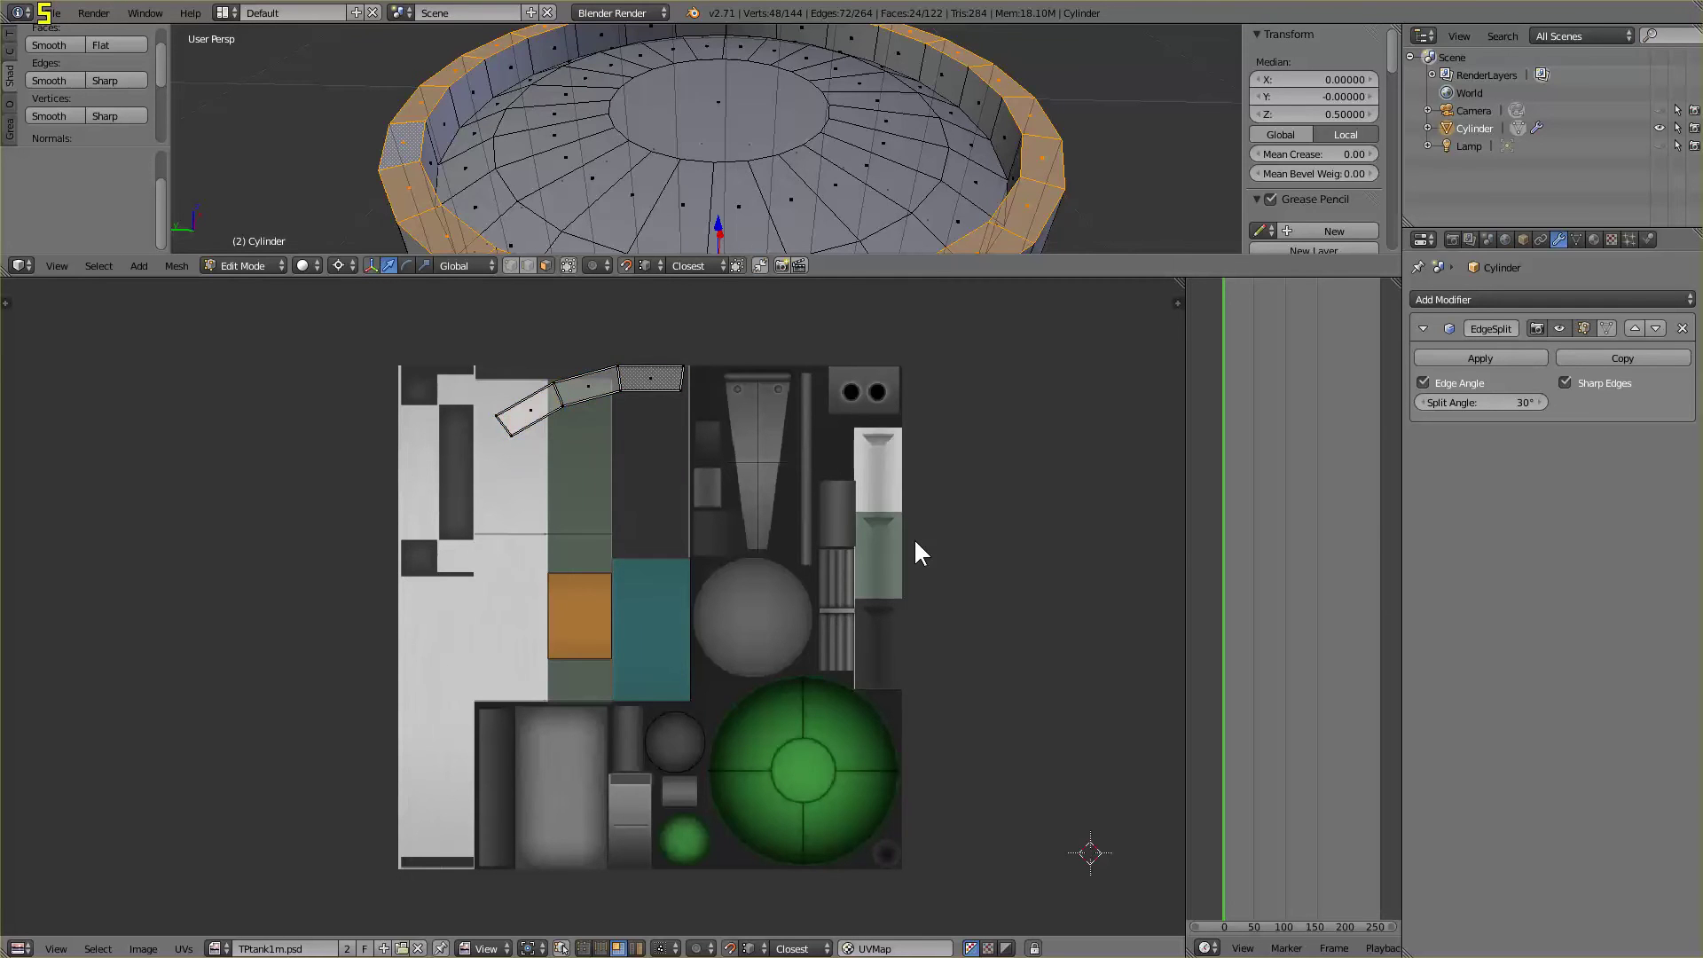
key(ctrl+z)
key(ctrl+z)
key(ctrl+z)
key(ctrl+z)
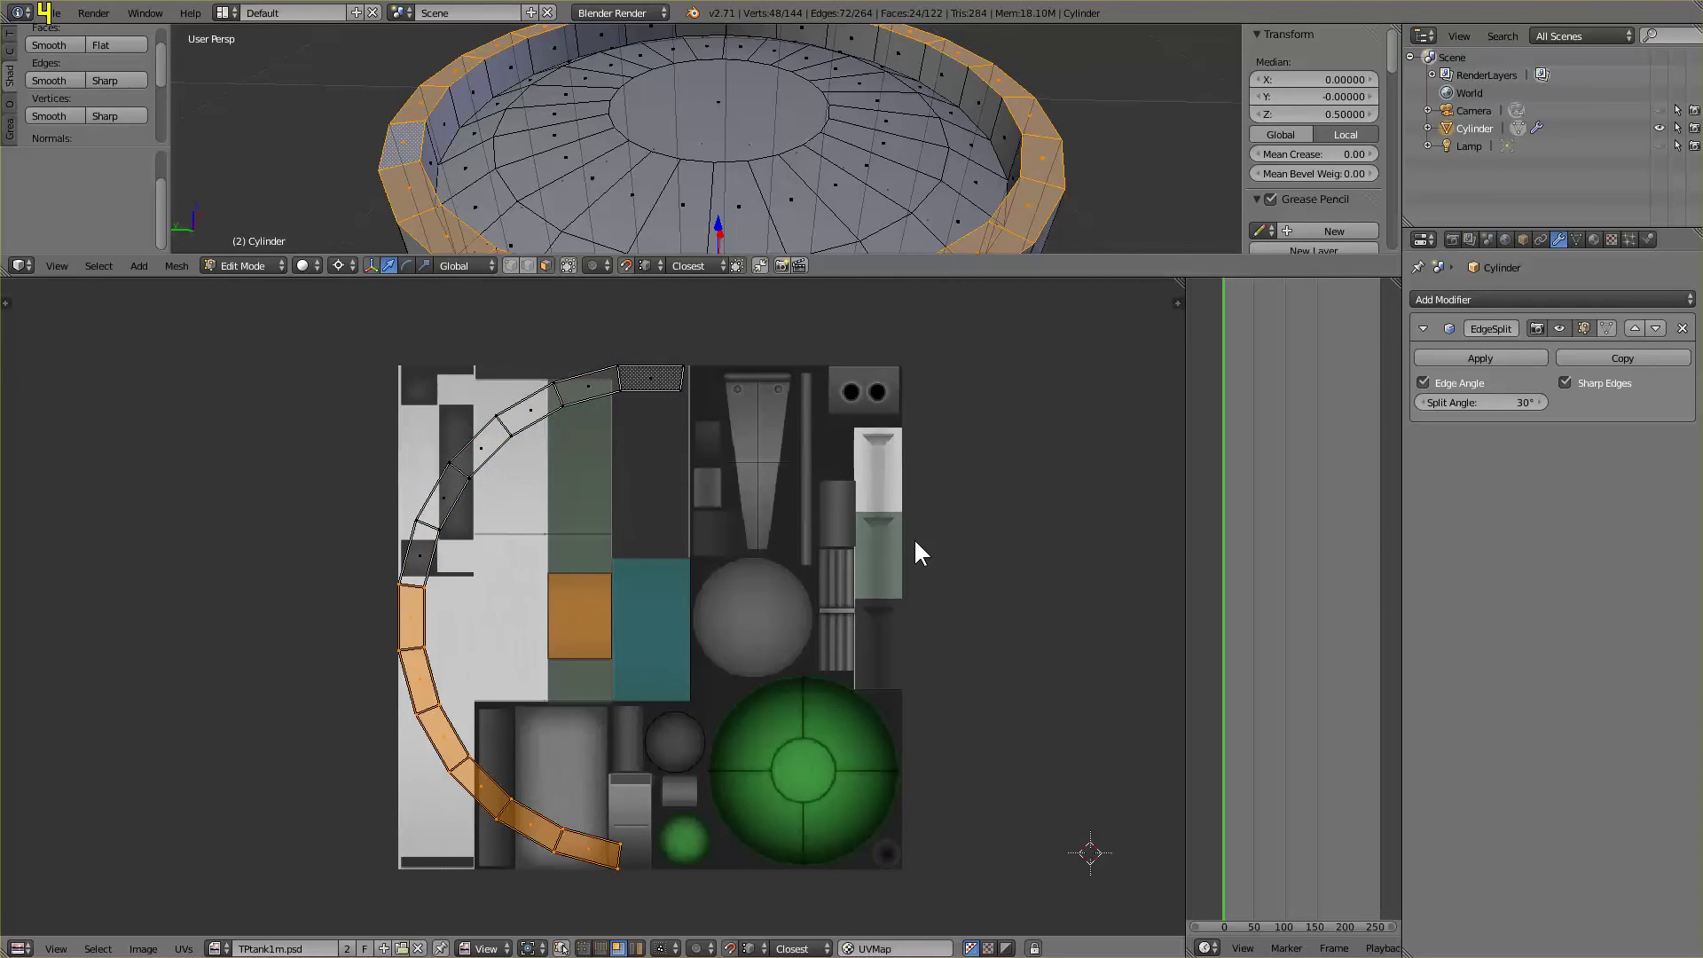
key(ctrl+z)
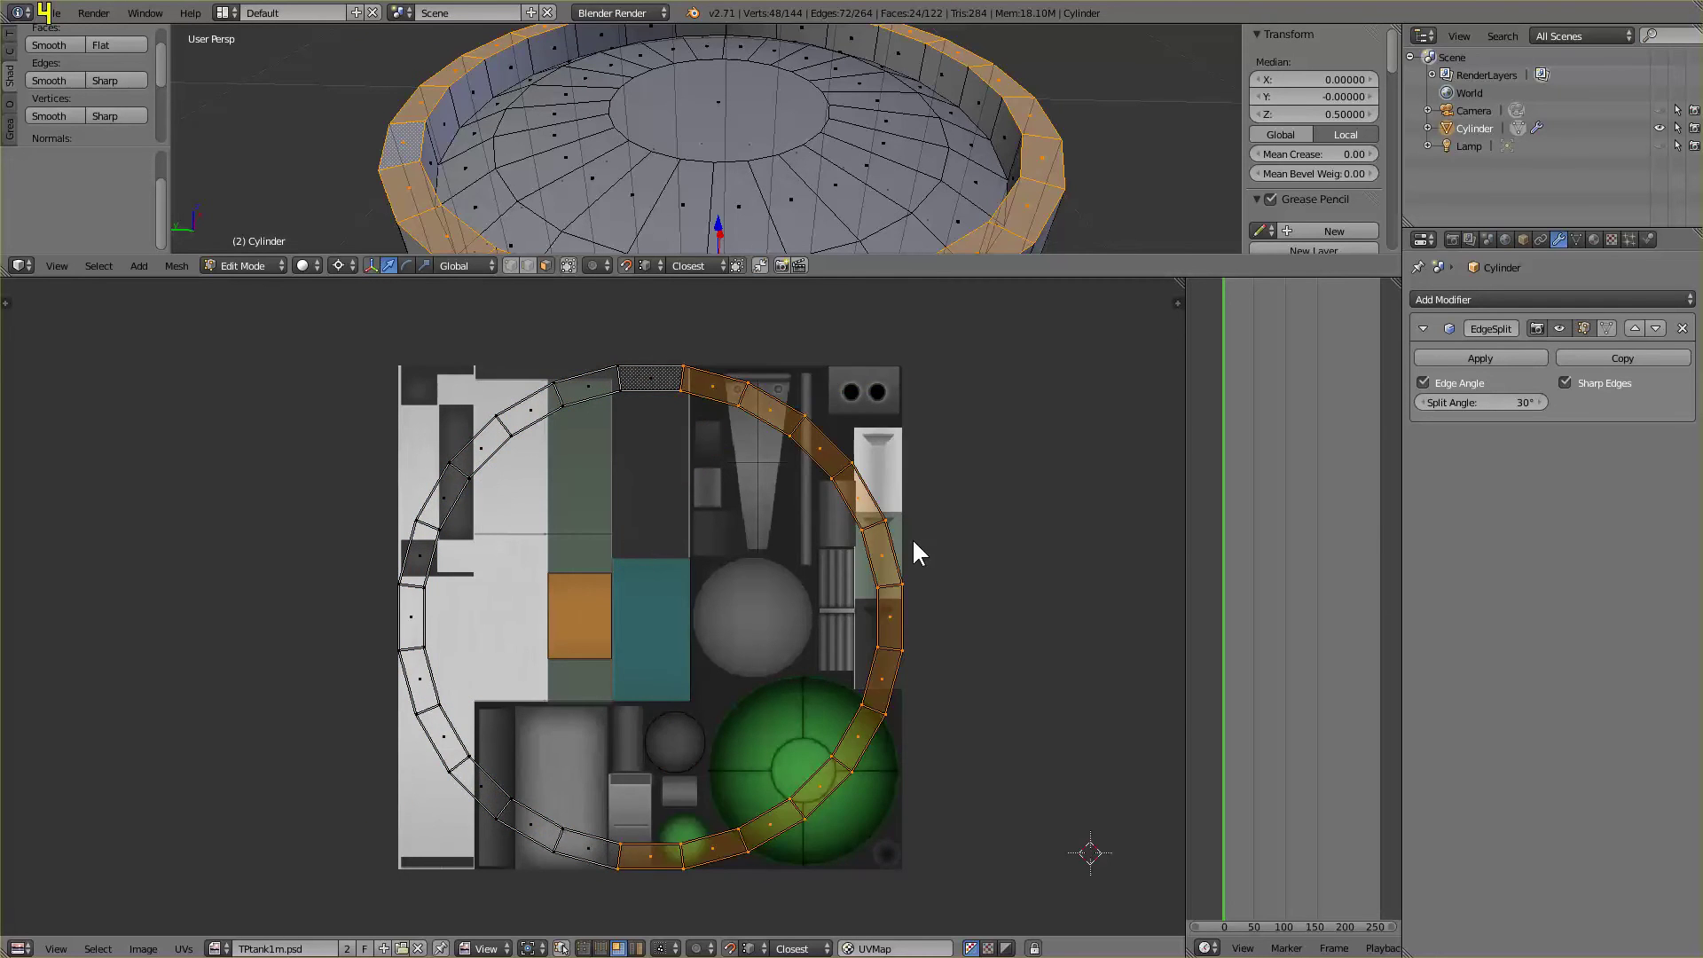
key(ctrl+z)
key(ctrl+z)
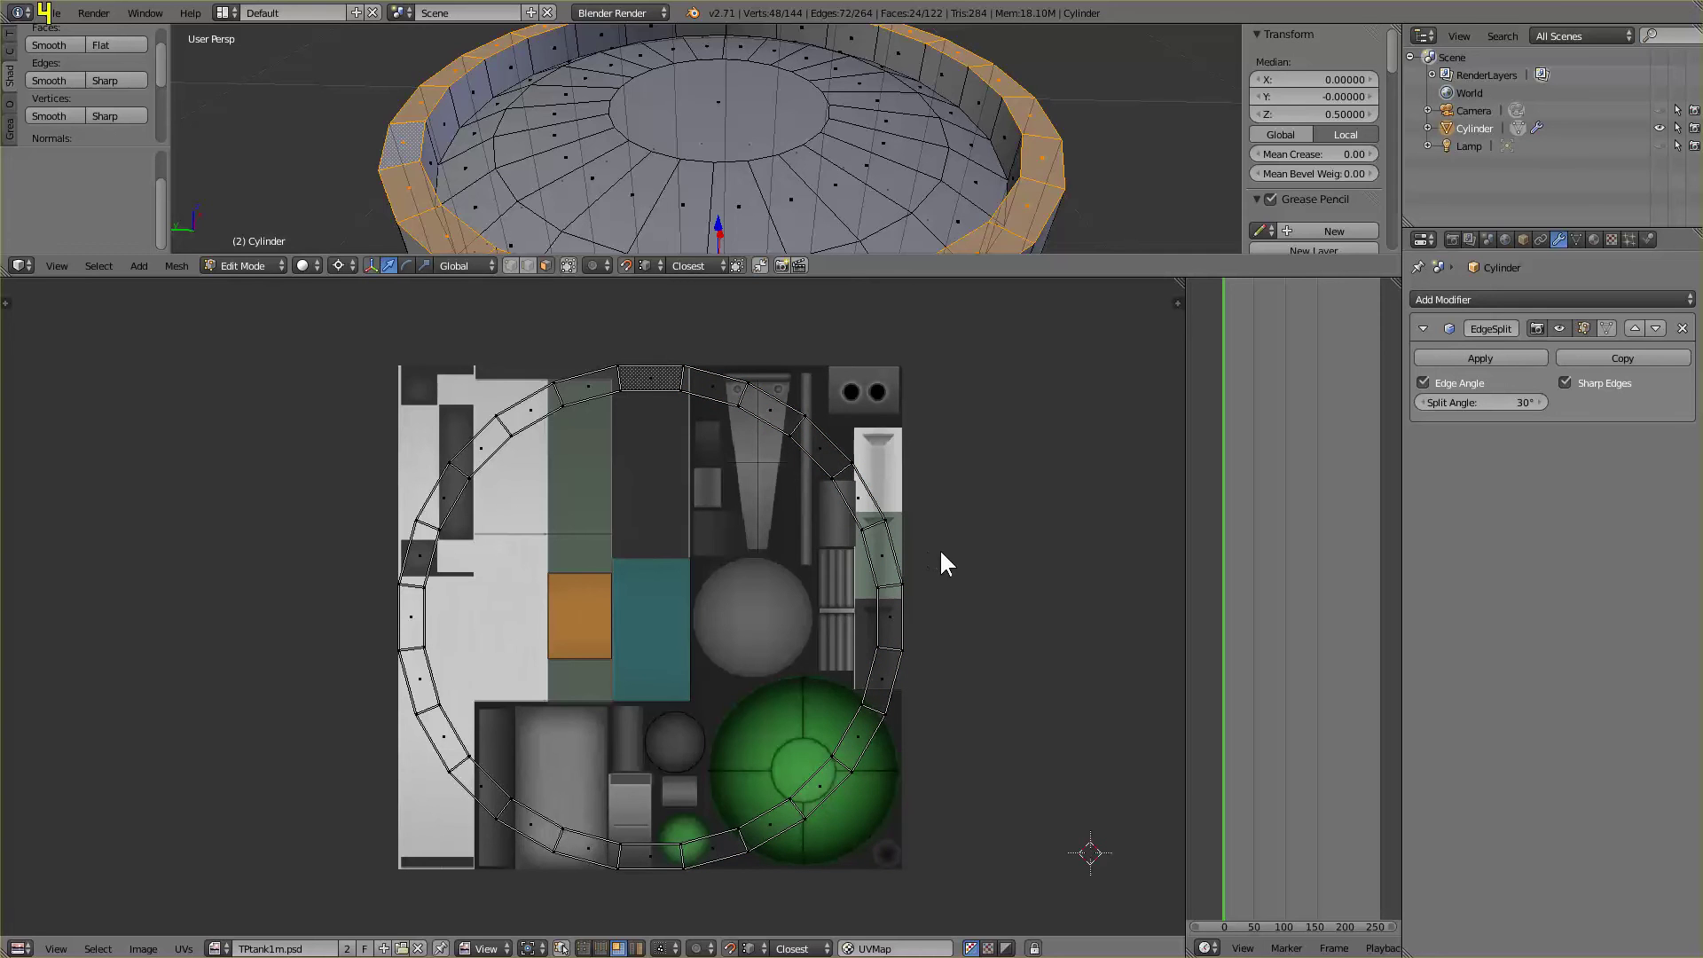
Box-select the ring's right half including the bottom centre face, rotate it 180°, snap it onto the left half, and deselect all UVs
key(b)
drag(695, 346, 944, 880)
shift+click(684, 880)
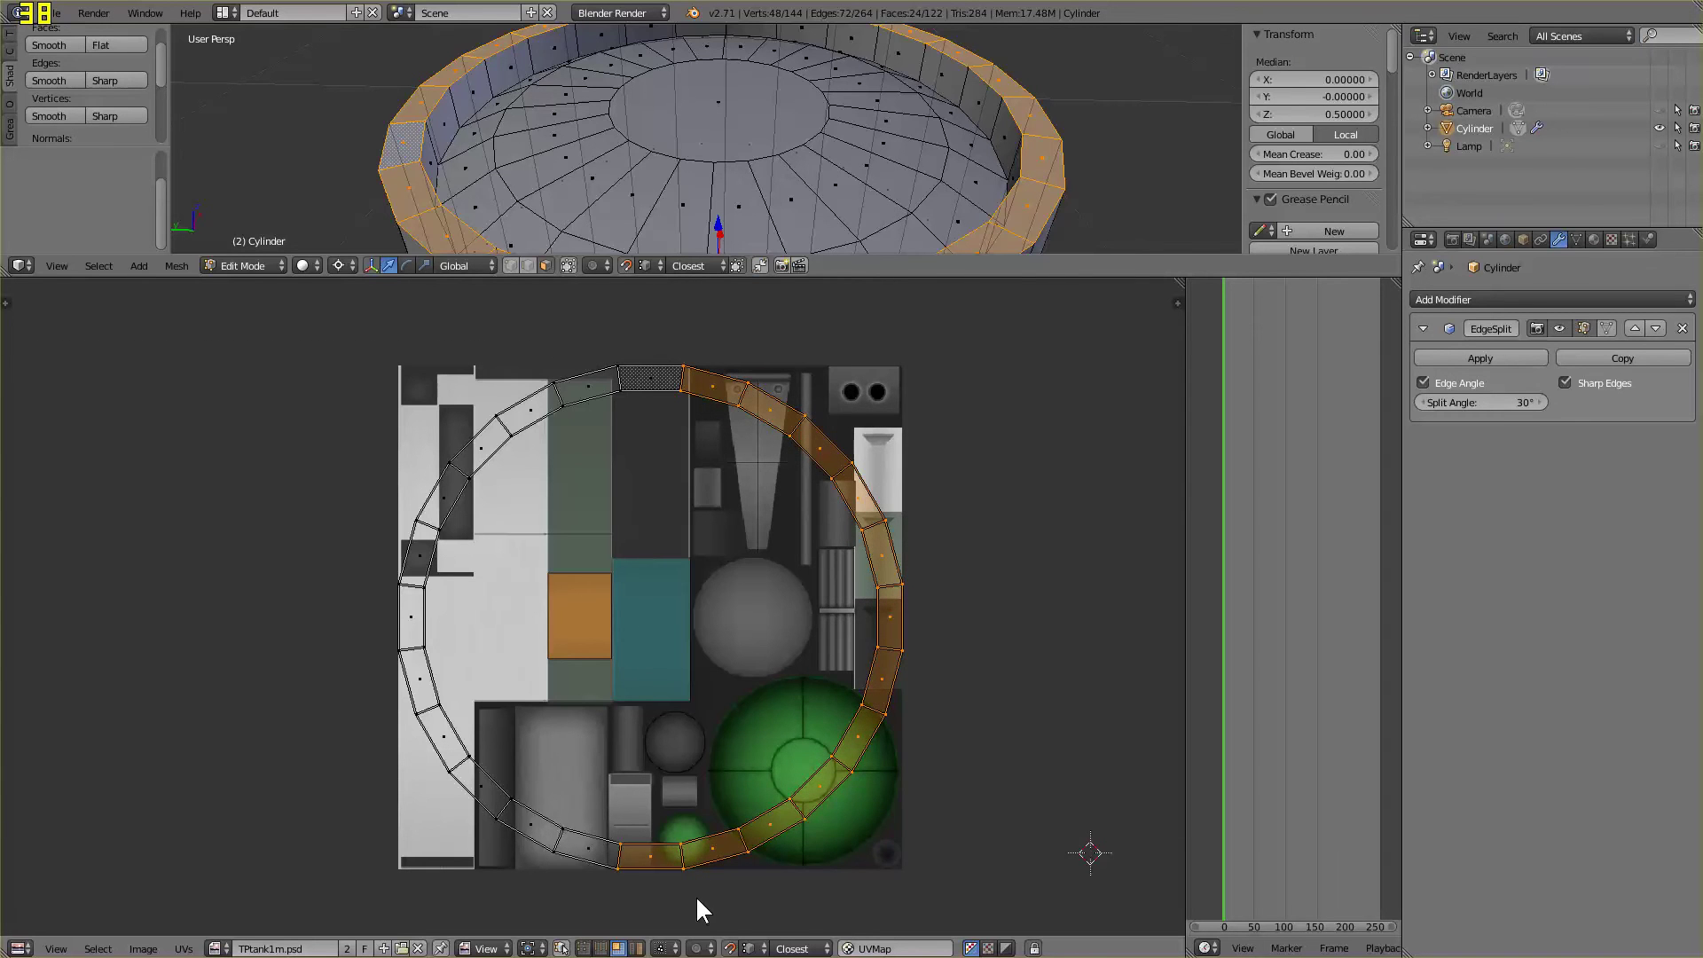
text(r180)
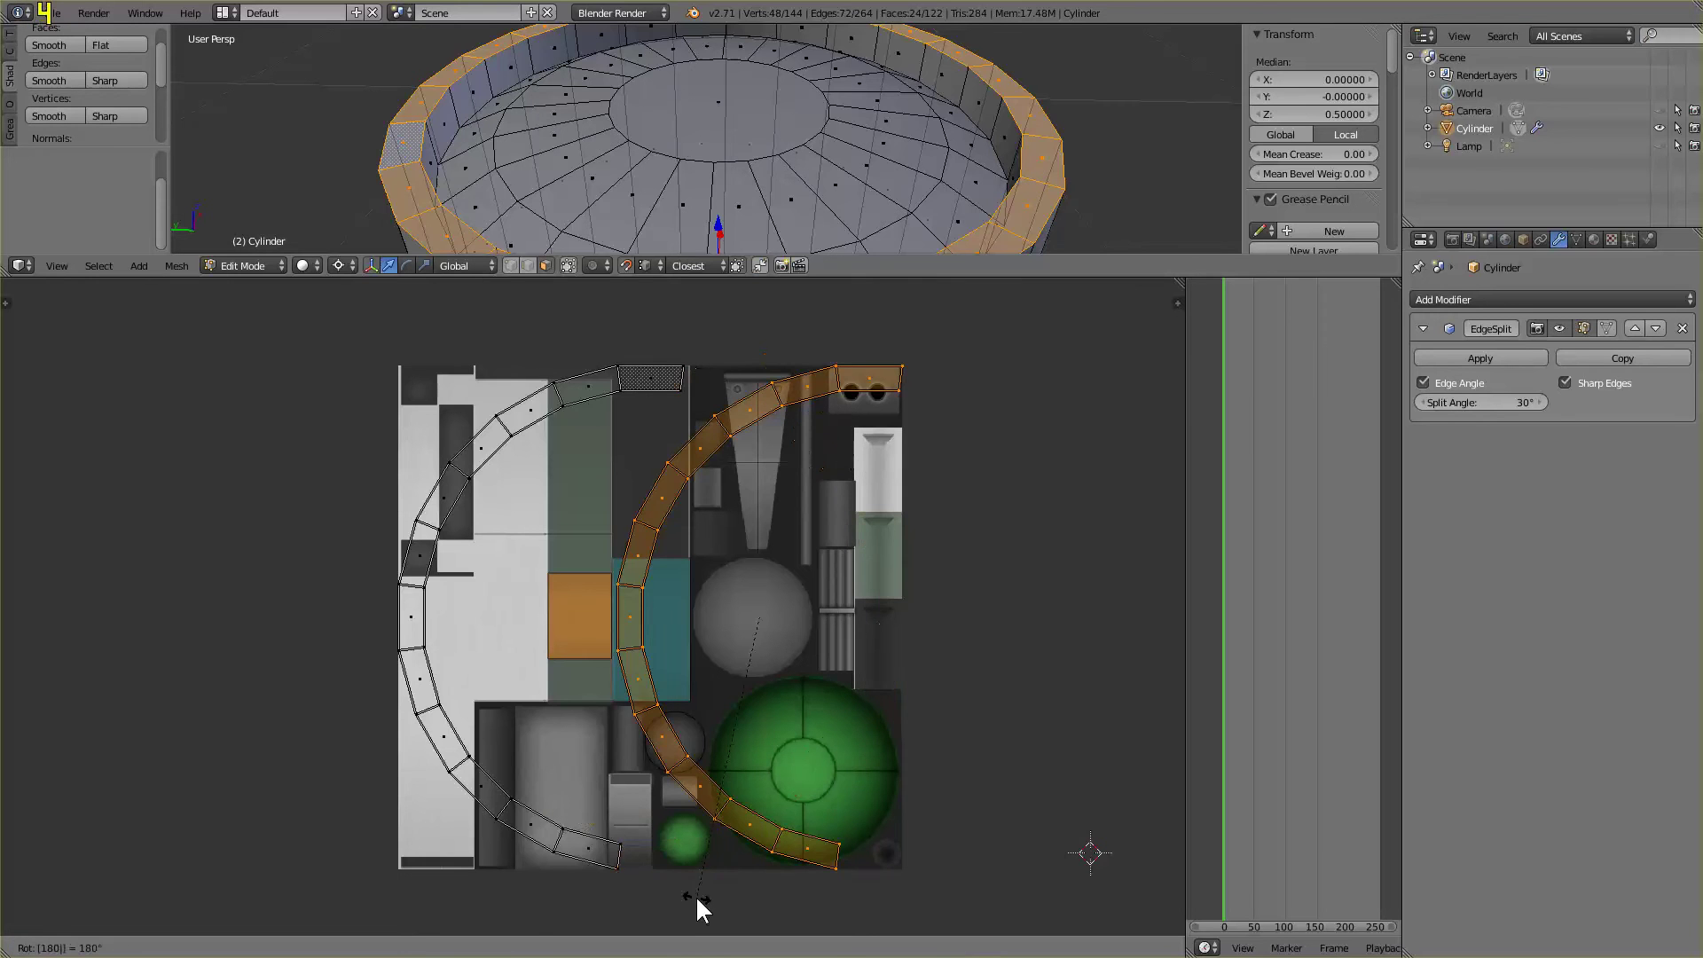
key(Return)
key(g)
click(385, 582)
key(a)
Box-select the lower quarter arc, rotate it 90°, snap it exactly onto the upper quarter arc, and clear the UV selection
key(b)
drag(381, 594, 678, 896)
text(r90)
key(Return)
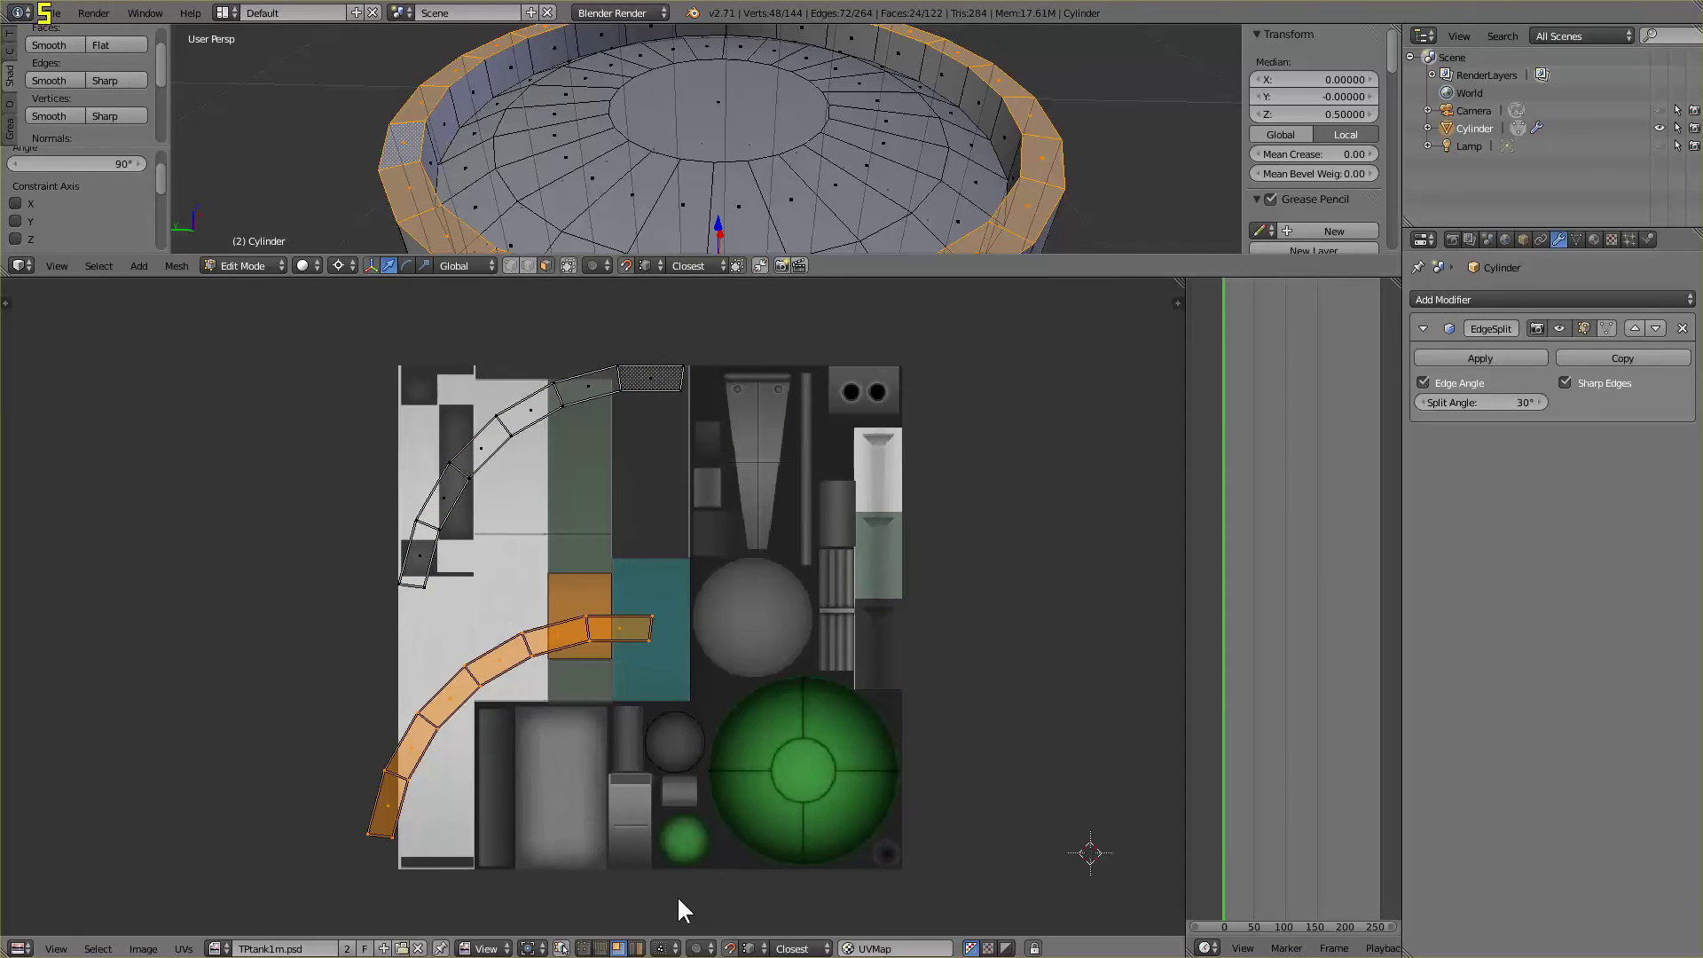
key(g)
click(692, 340)
key(a)
Box-select the lower three faces of the quarter arc, rotate them 45°, snap them onto the upper three faces, and clear the selection
key(b)
drag(343, 446, 516, 625)
text(r45)
key(Return)
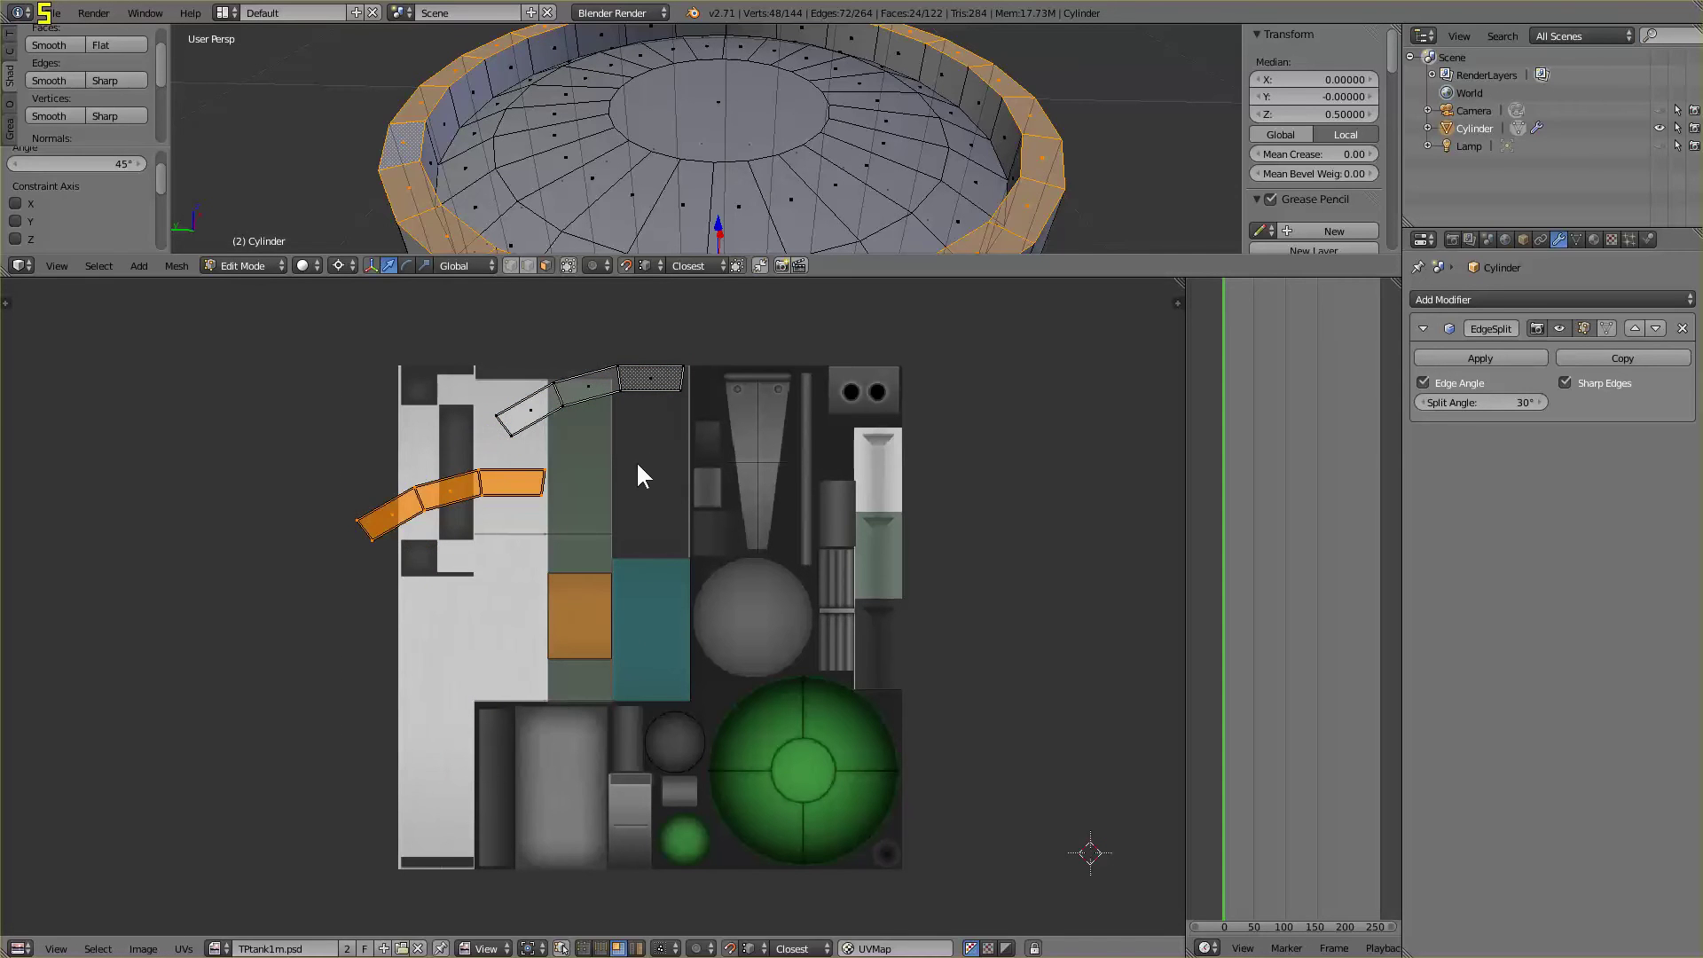
key(g)
click(695, 353)
key(a)
Box-select the lowest of the three remaining stacked faces, rotate it 30°, snap it onto the top centre face, and deselect everything
key(b)
drag(510, 377, 541, 471)
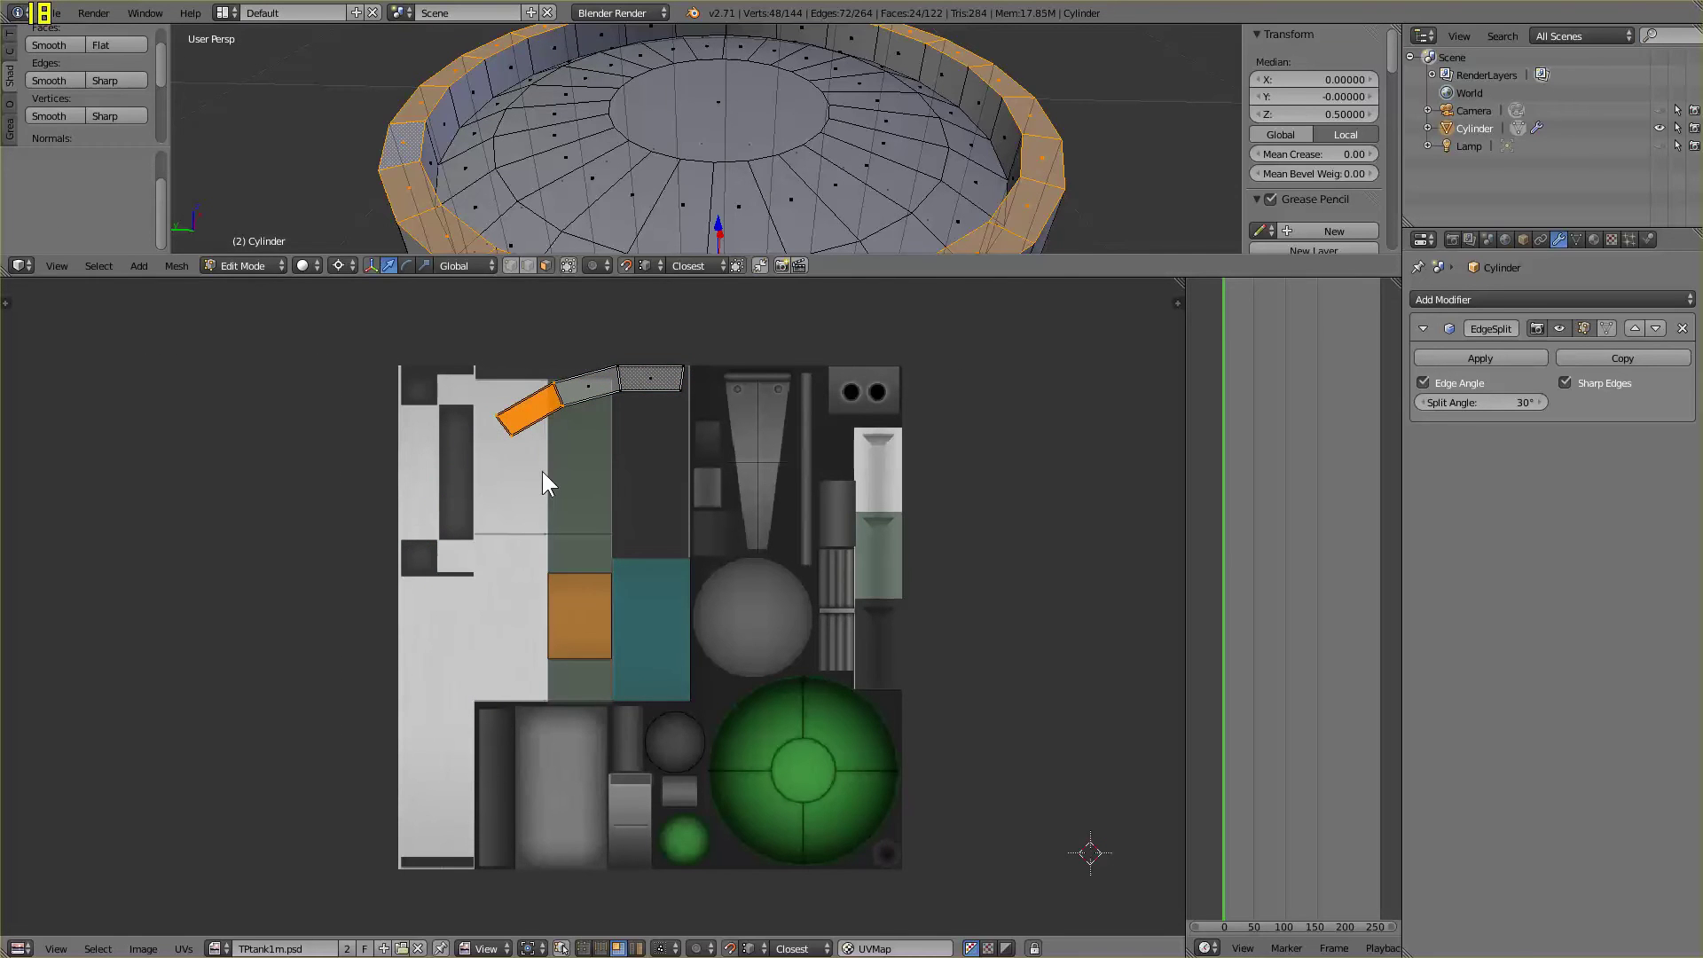
text(r30)
key(Return)
key(g)
click(711, 344)
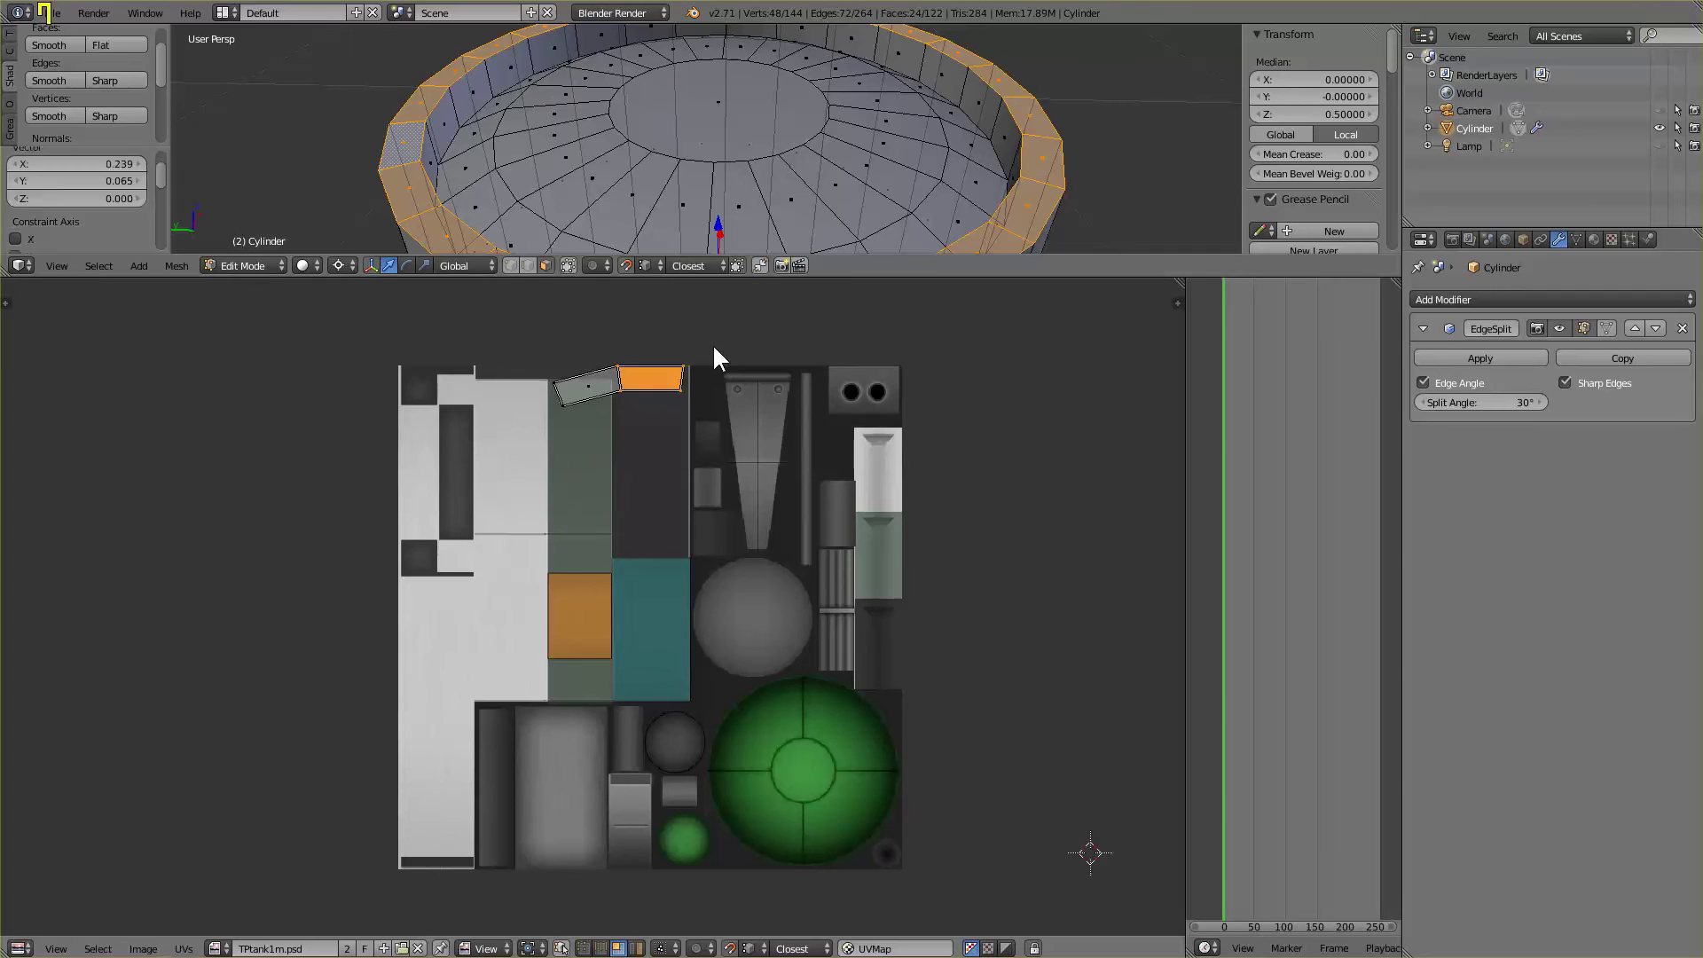
key(a)
Box-select the last tilted face, rotate it 15° and snap it onto the top centre face so all rim UVs overlap
key(b)
drag(536, 382, 592, 440)
text(r)
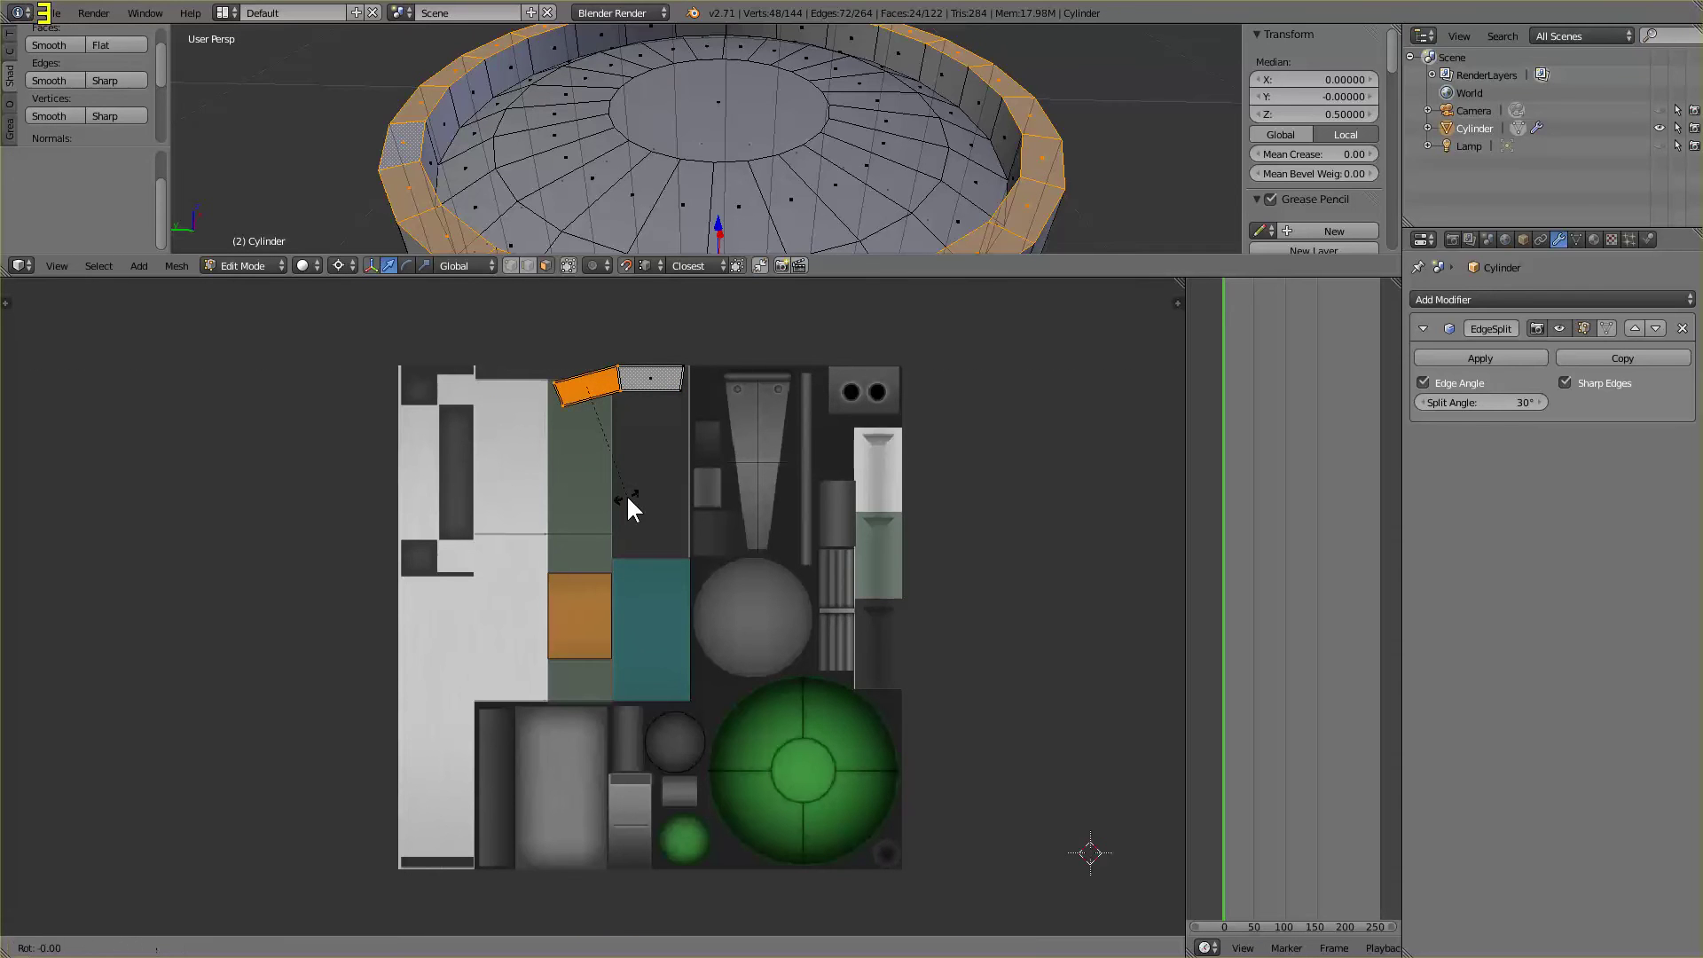
text(15)
key(Return)
key(g)
click(704, 348)
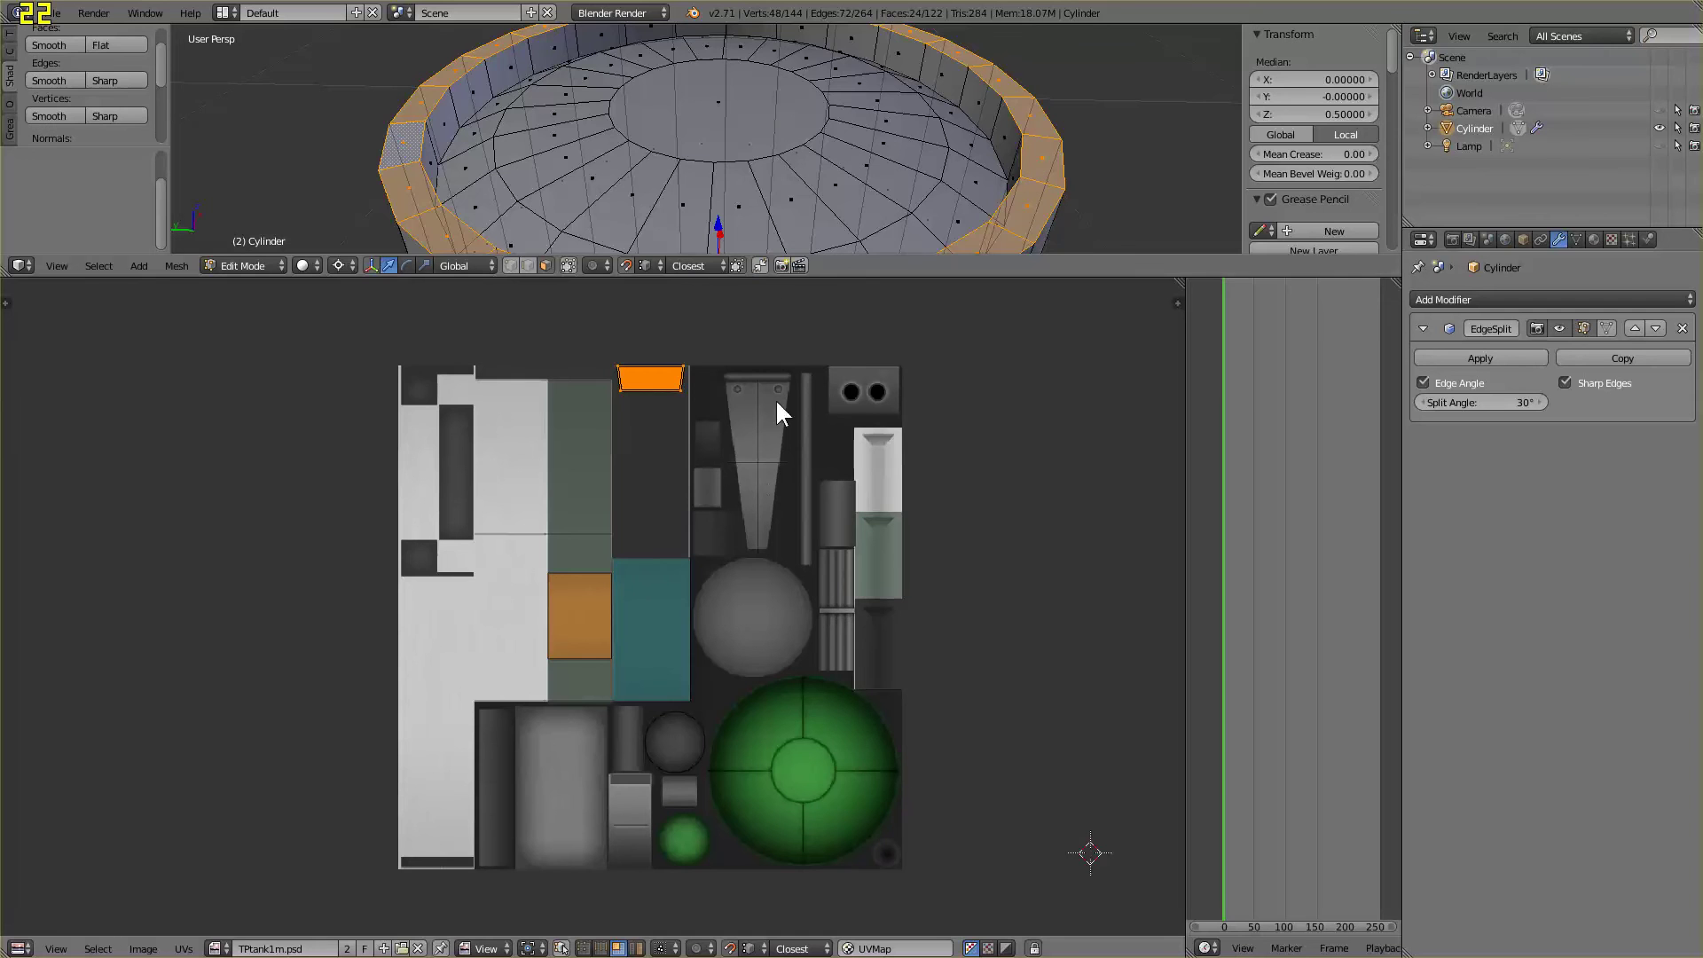
Disable snapping and move the stacked rim UVs onto the grey plate with two black holes in the texture
click(627, 265)
middle_drag(795, 406, 684, 572)
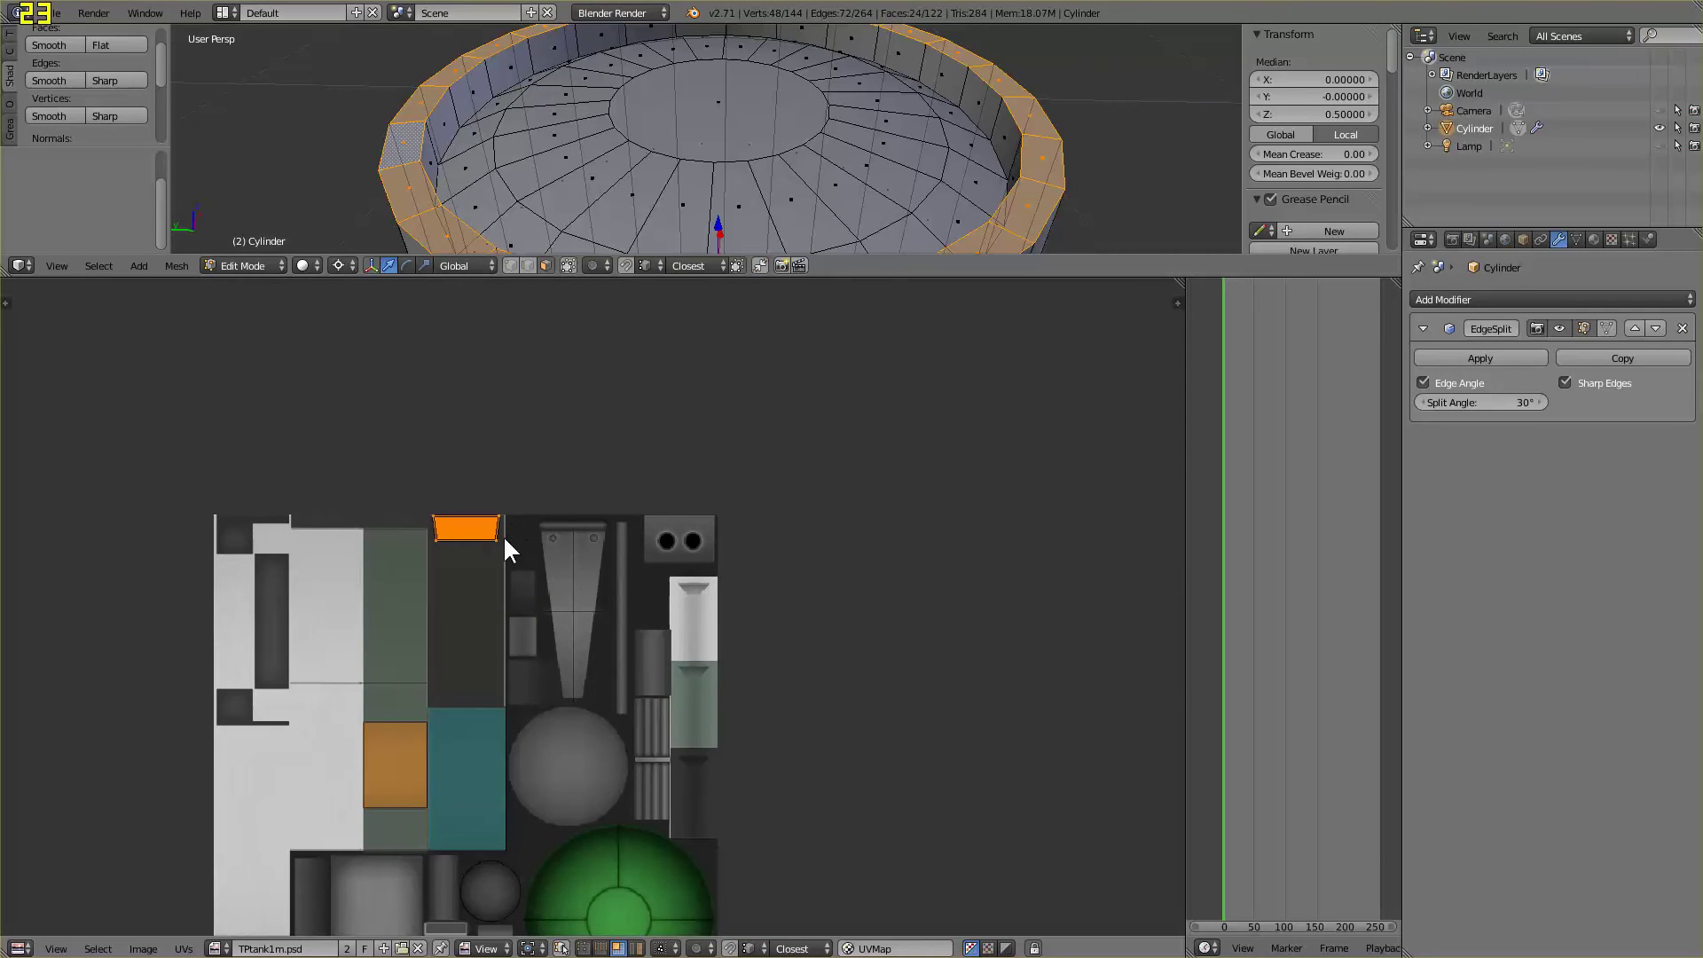
scroll(659, 550, up, 4)
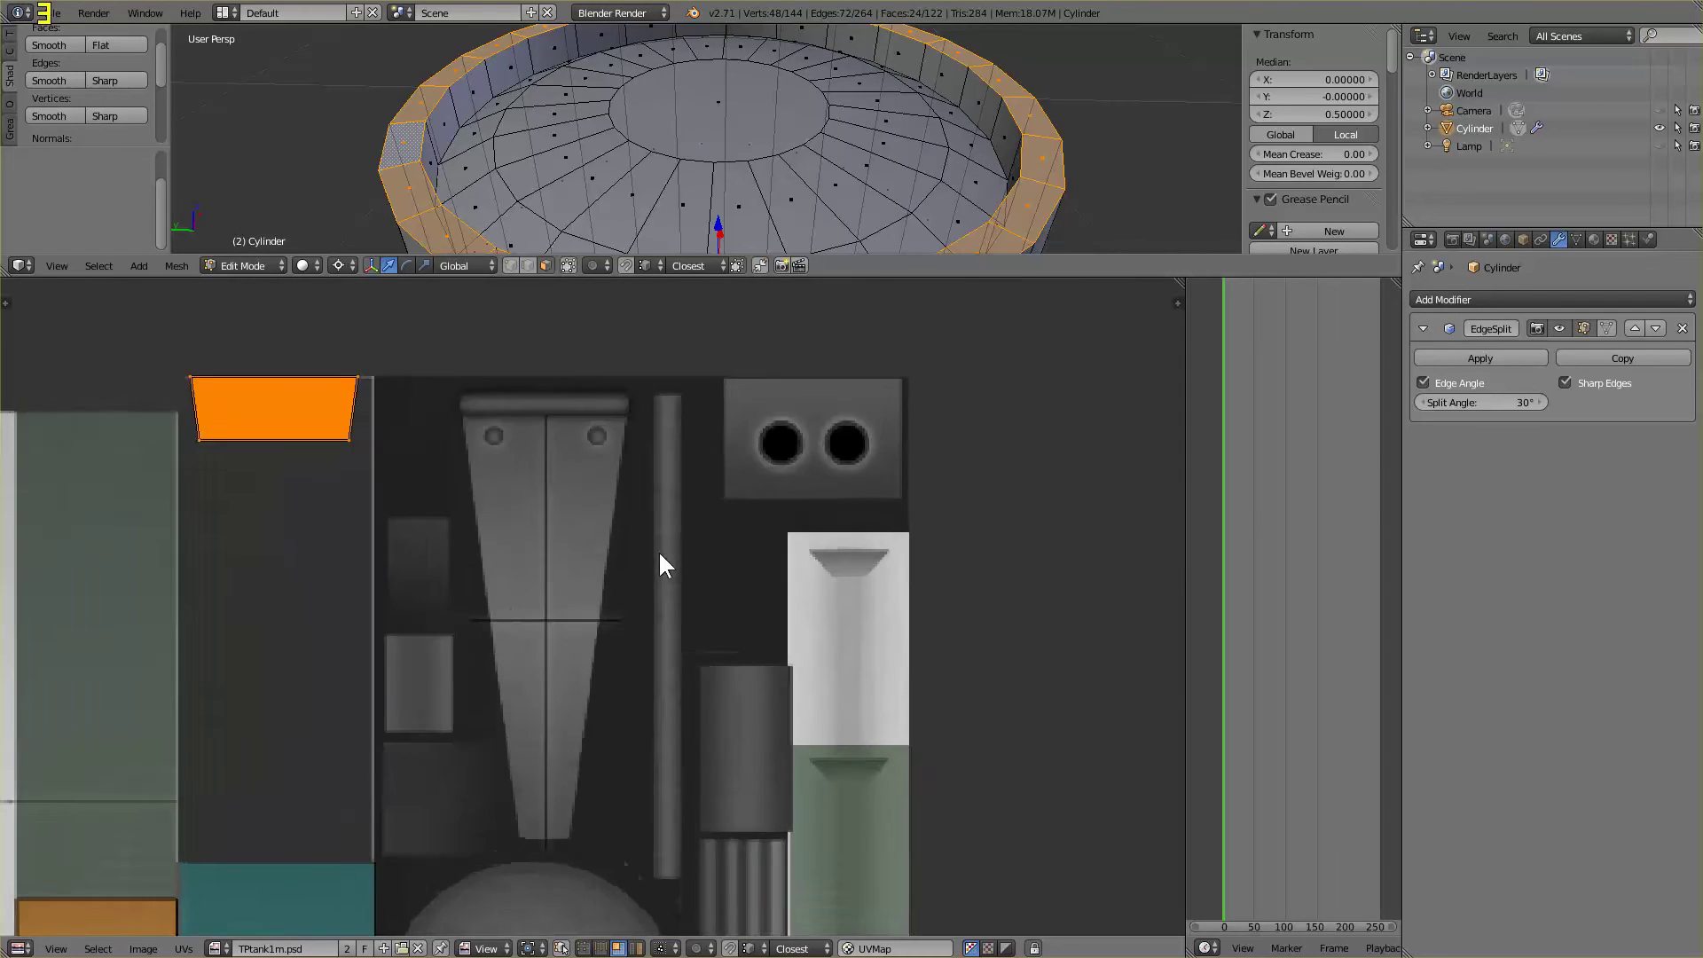
scroll(672, 511, up, 1)
middle_drag(677, 560, 482, 621)
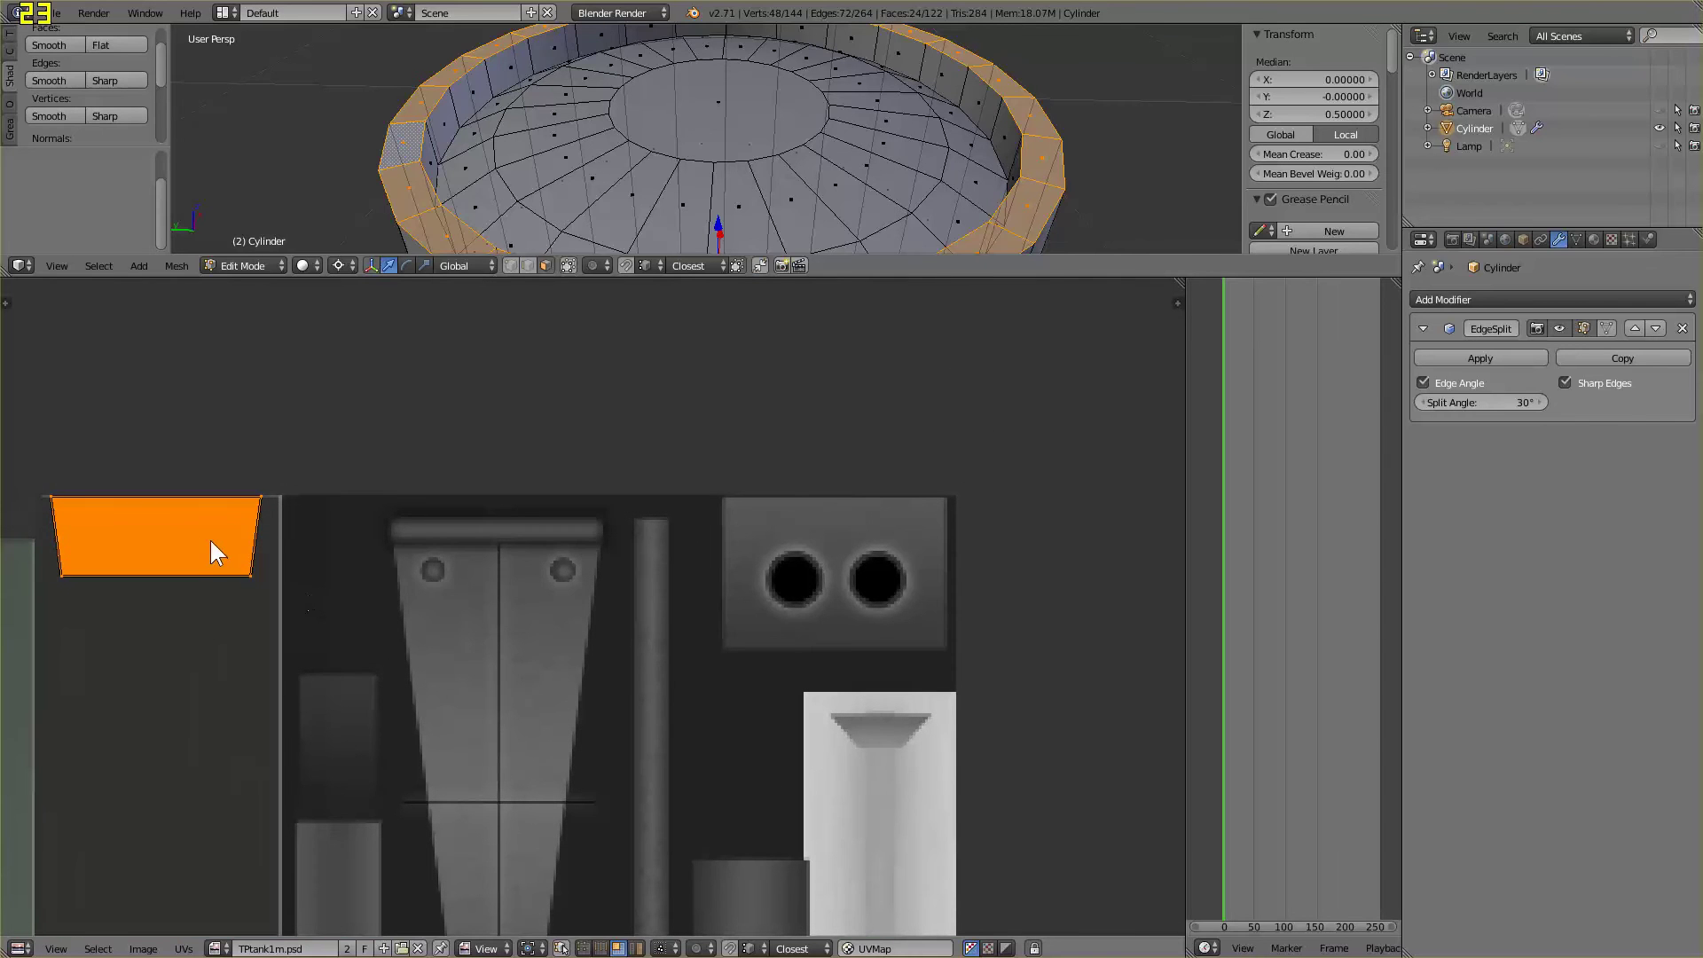
key(g)
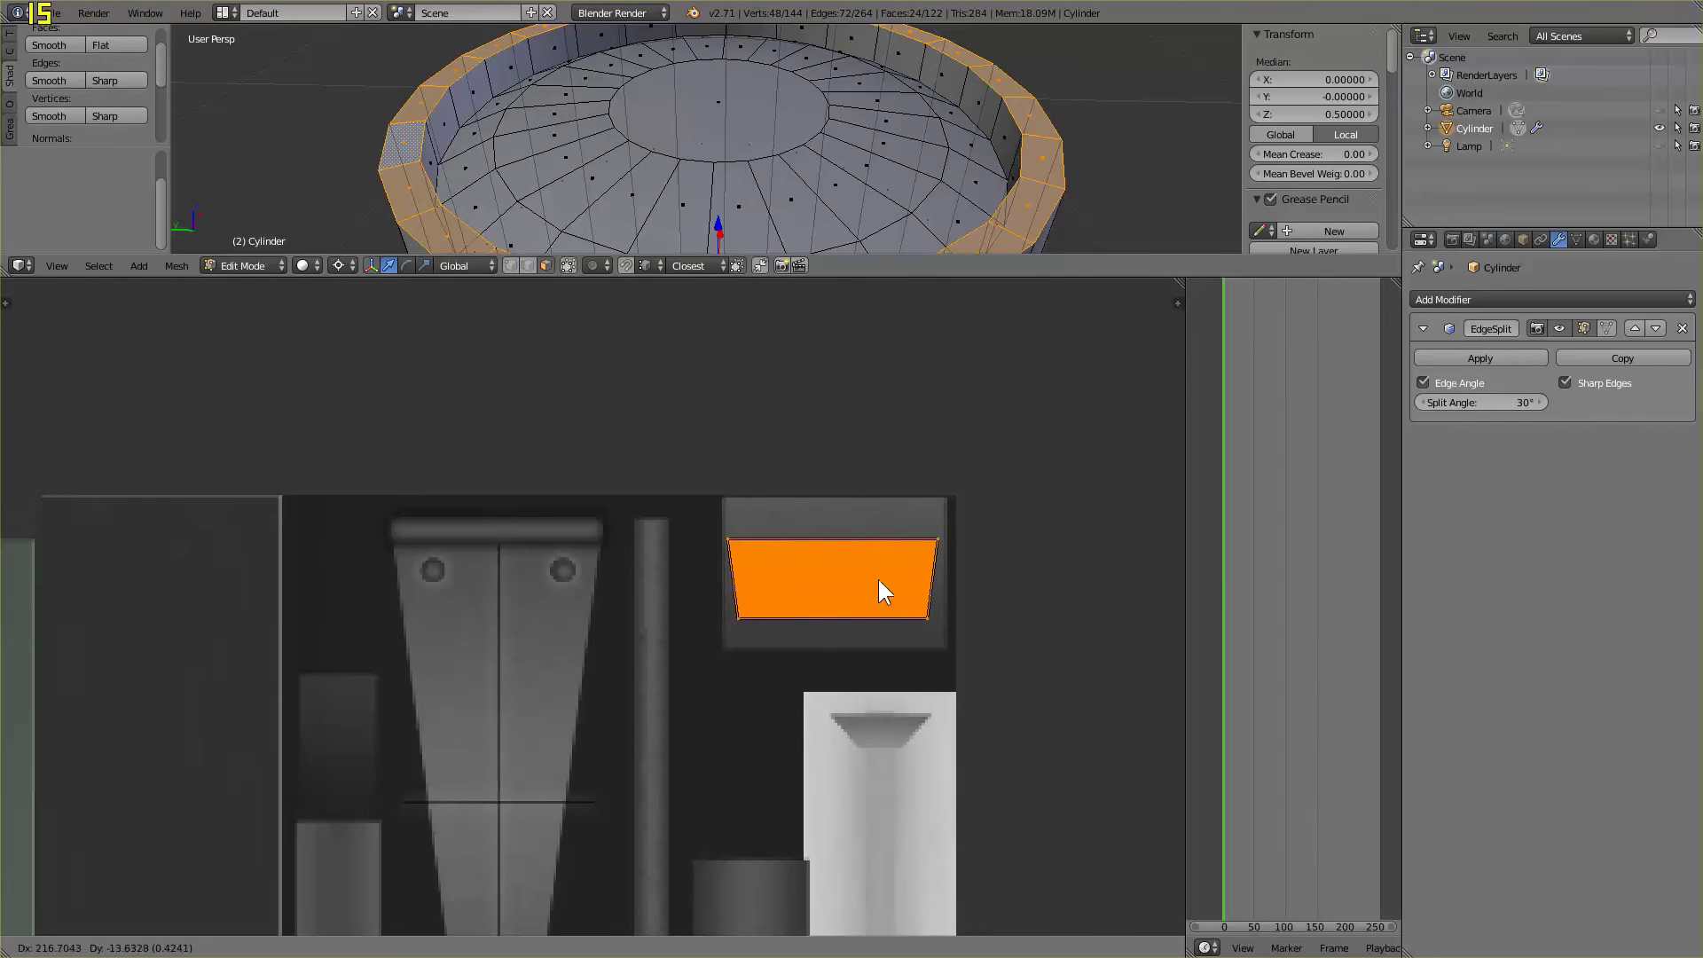
click(882, 578)
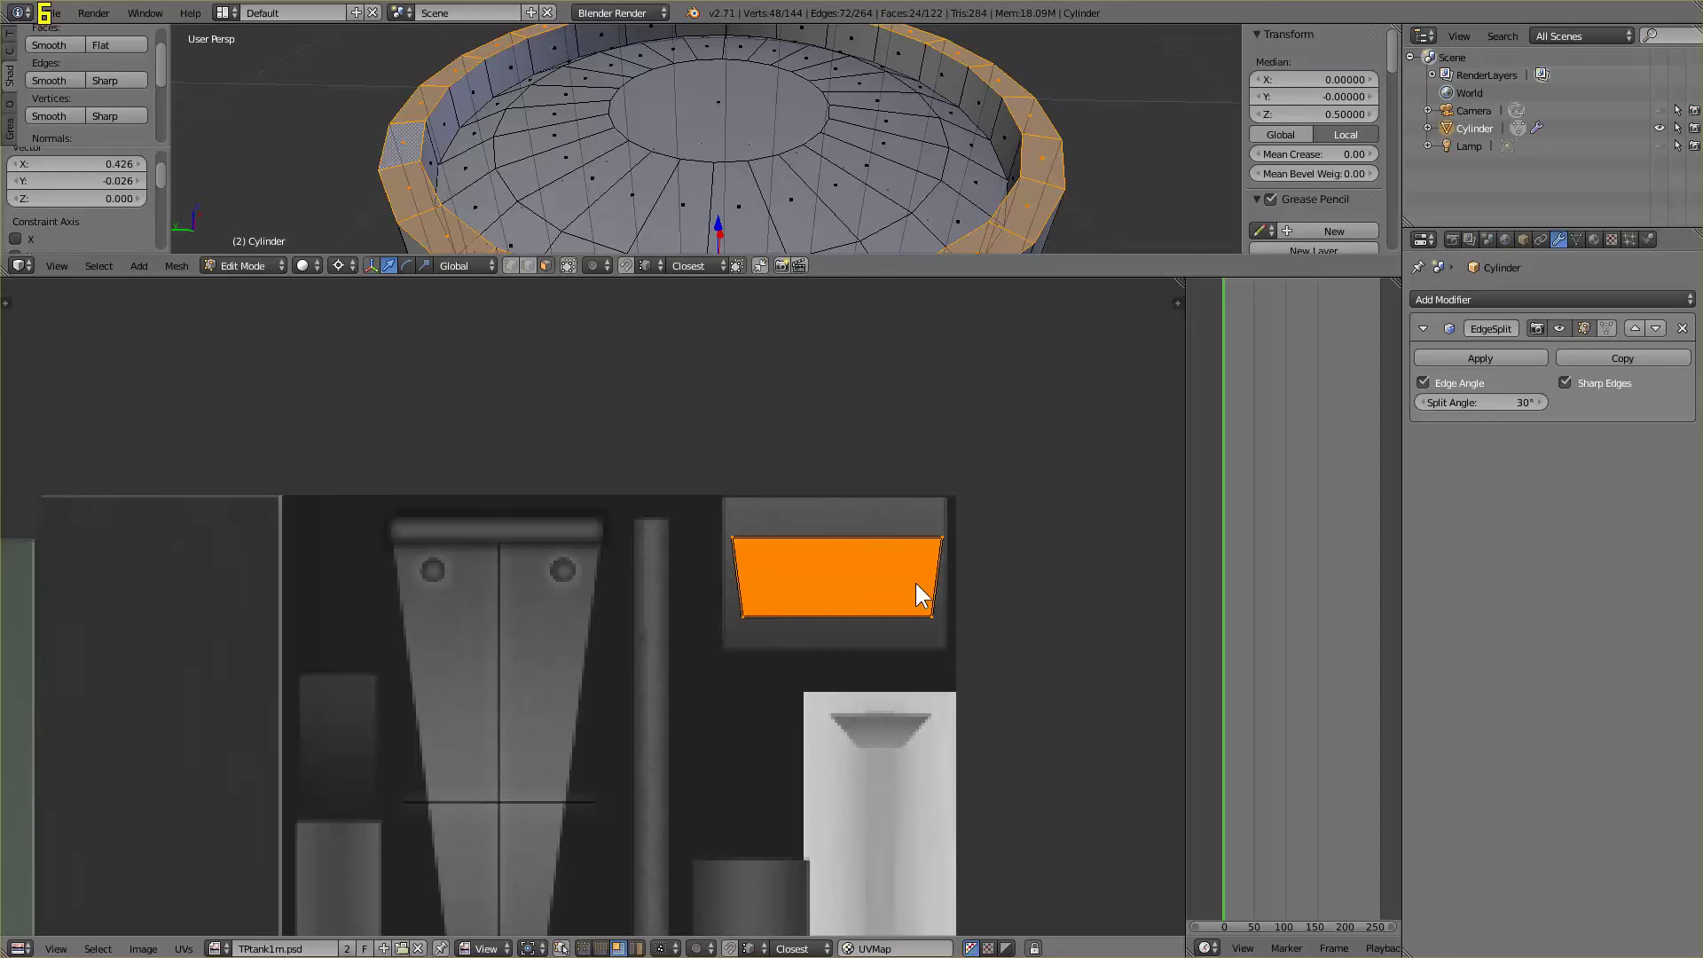
Nudge the stacked rim UVs until the two holes sit centred within the face, then deselect all UVs
key(a)
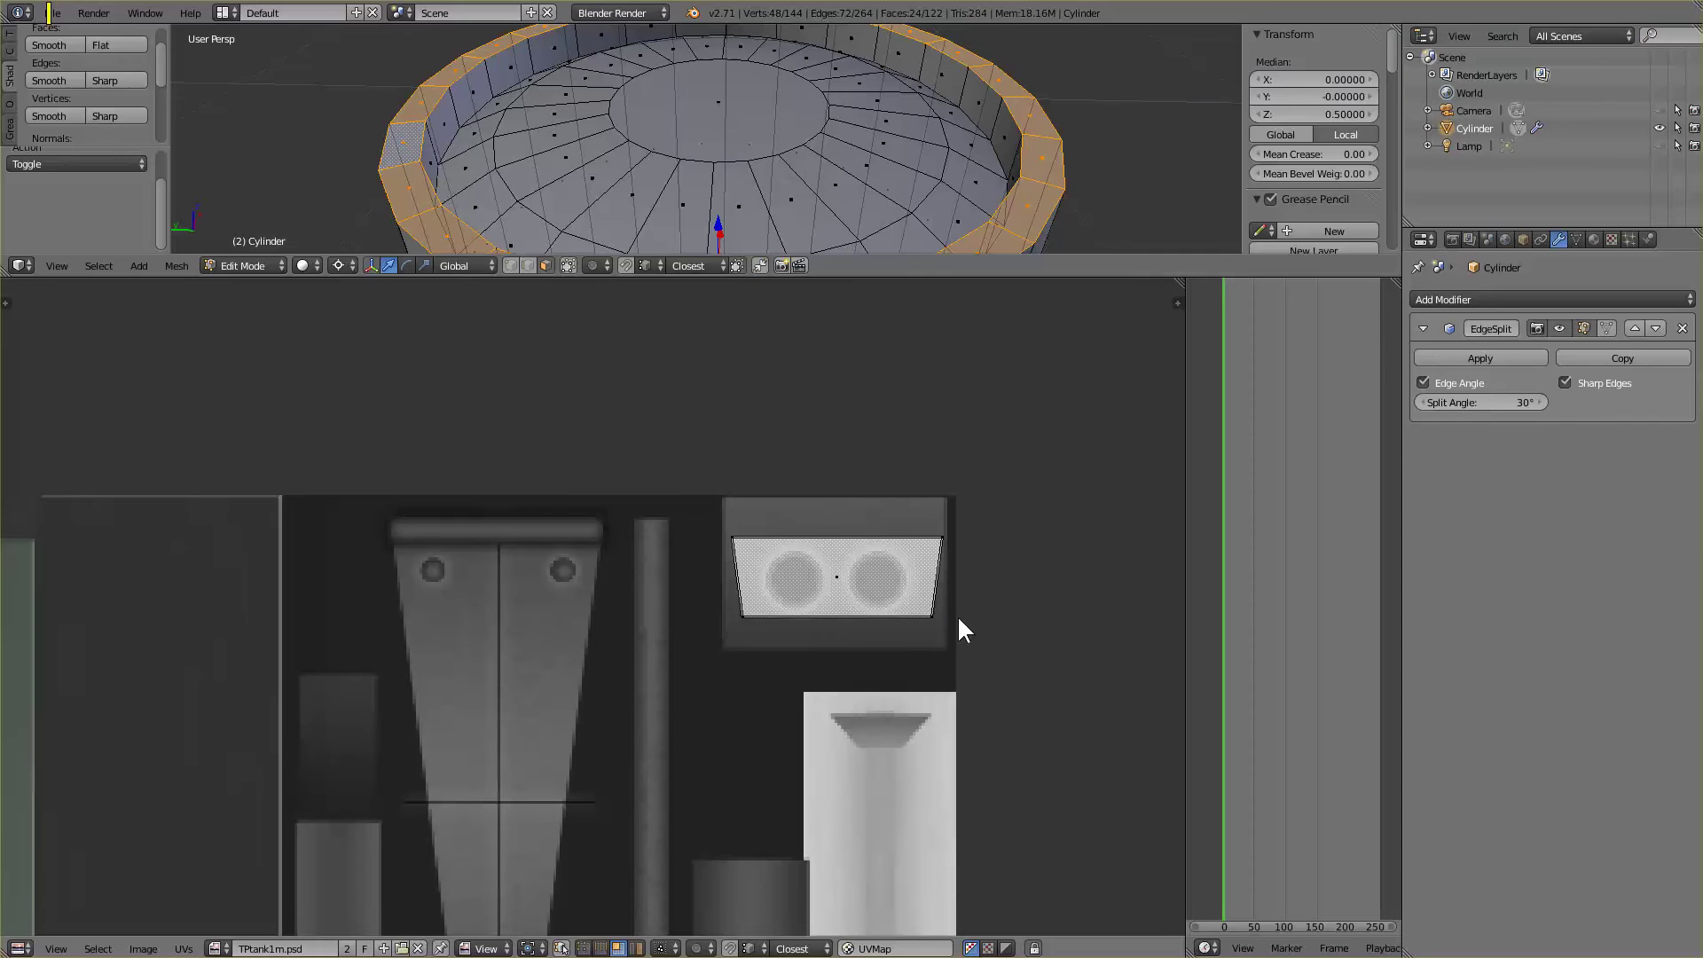
key(a)
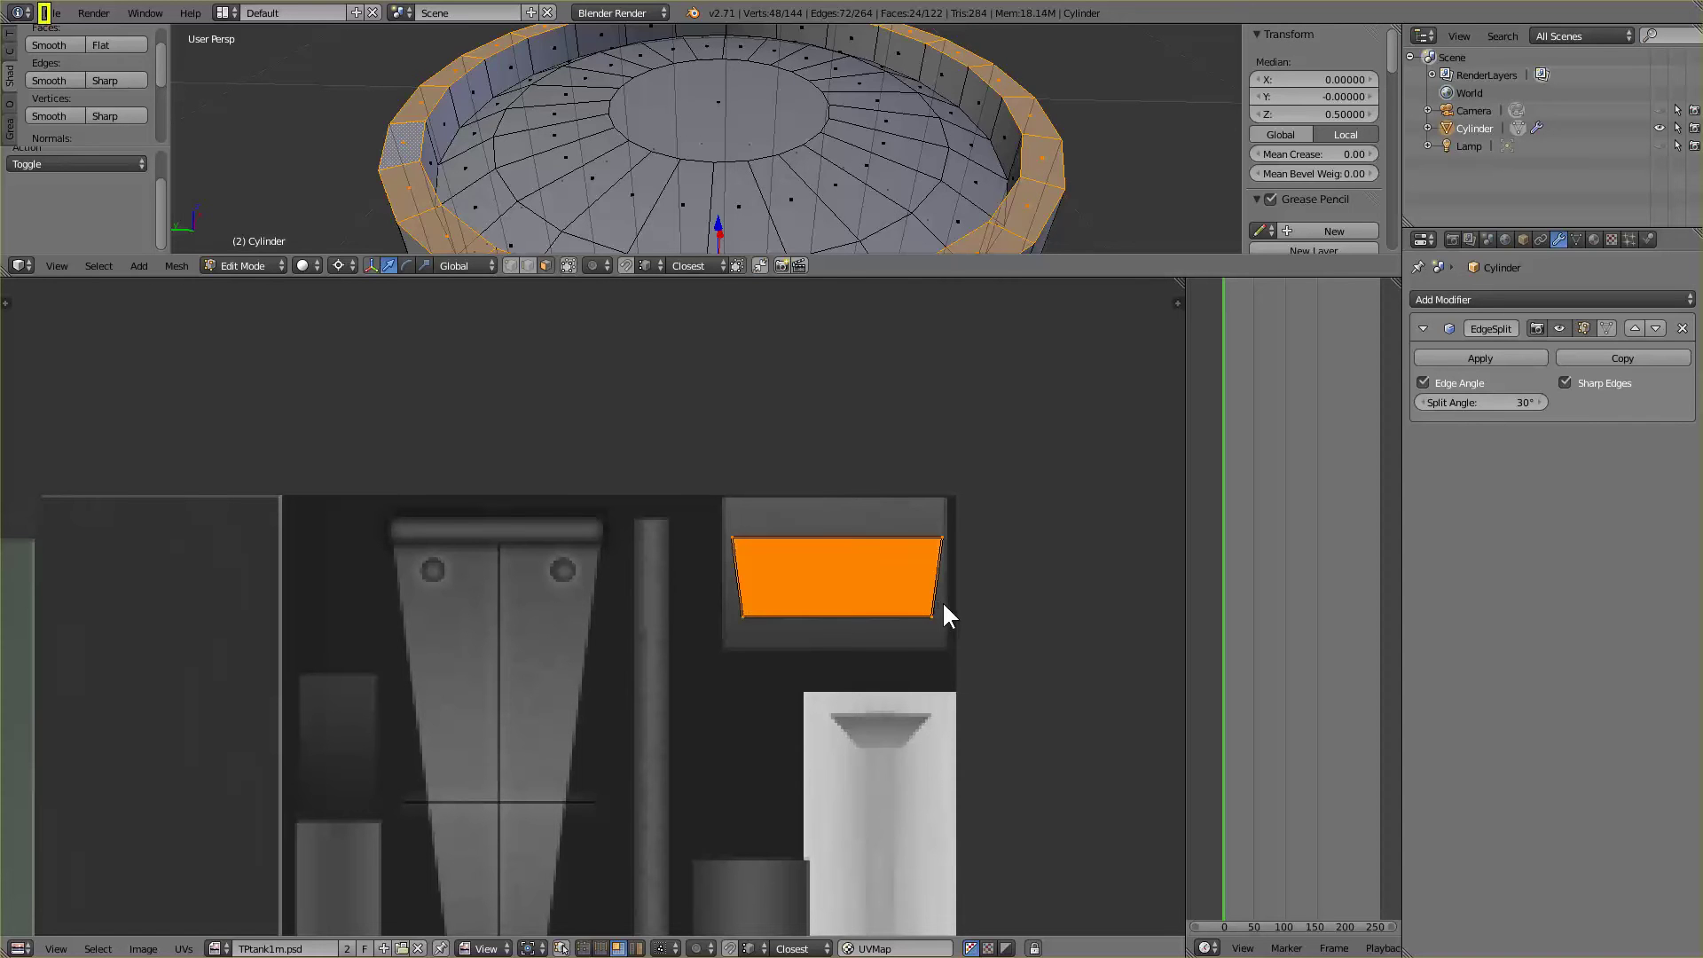
key(g)
click(832, 579)
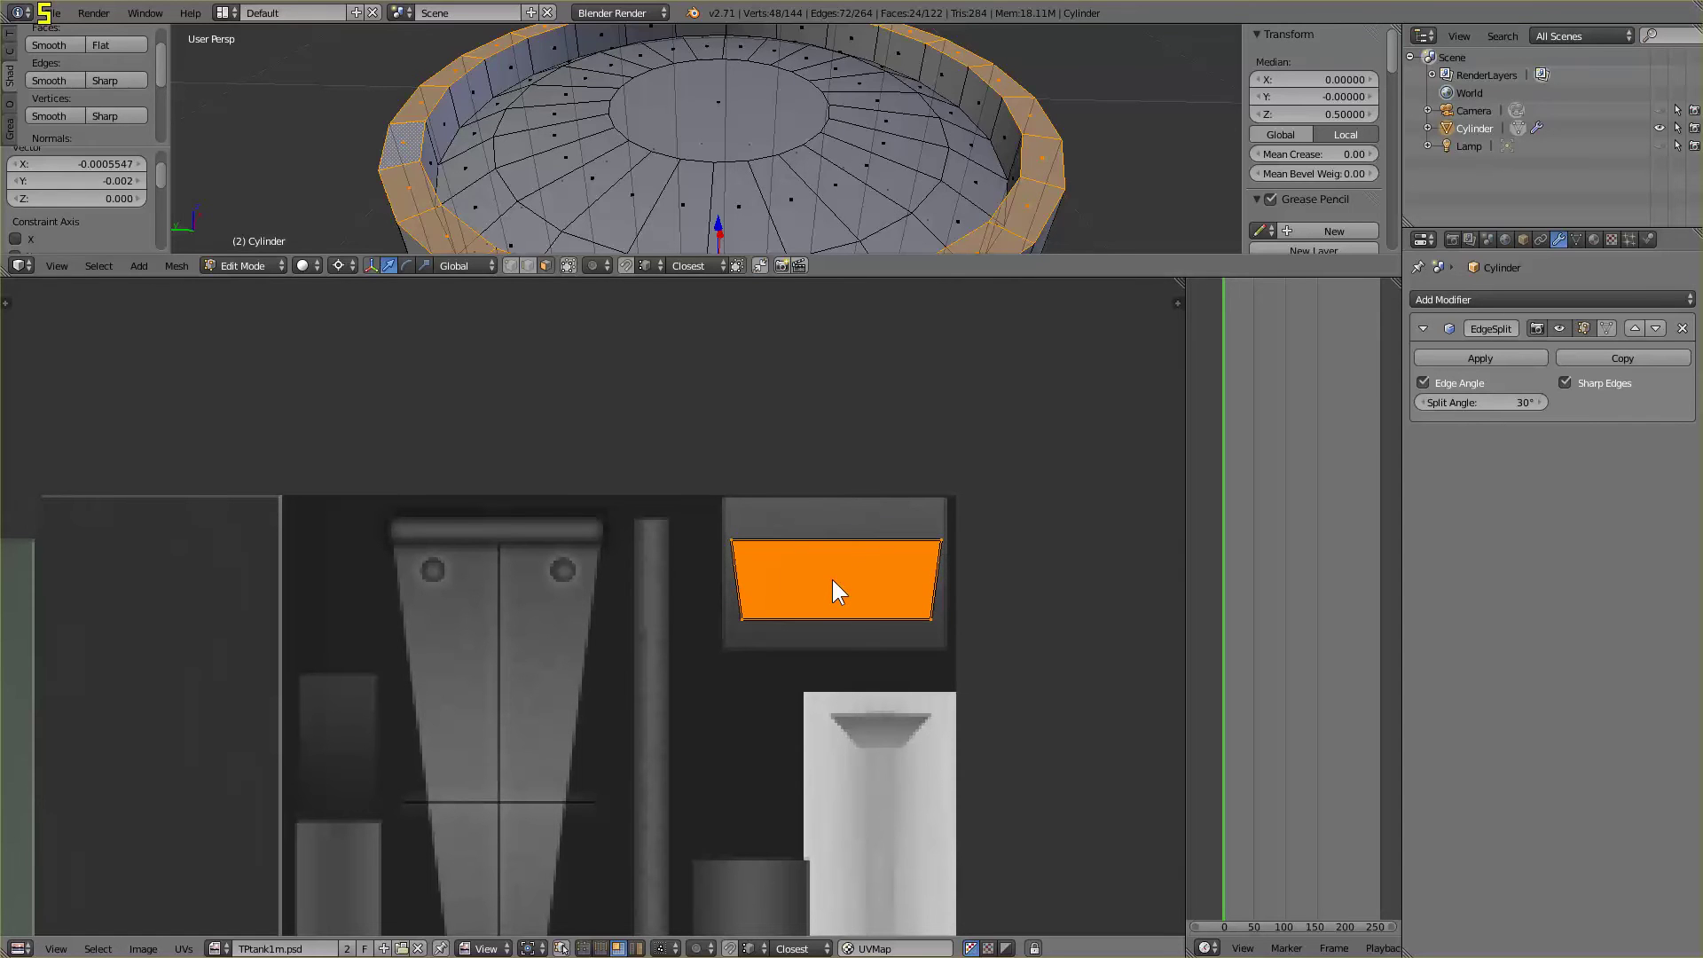
key(a)
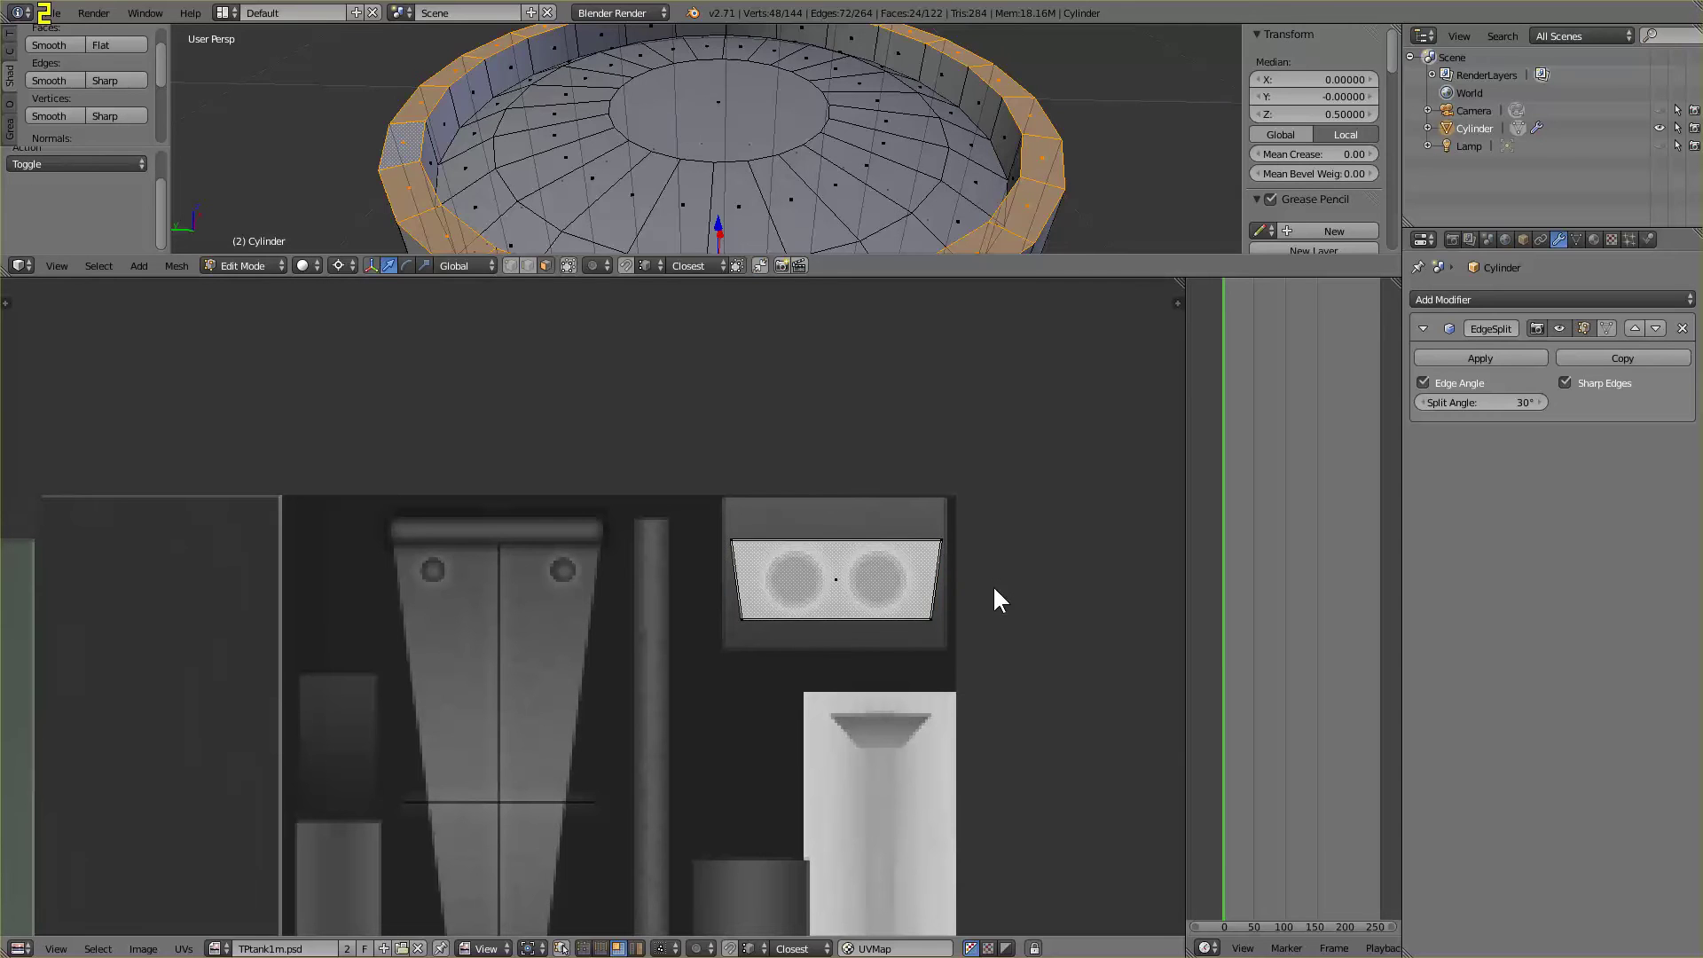
key(a)
key(g)
click(844, 582)
key(a)
Enlarge the 3D viewport, switch the cylinder to Texture Paint mode, and inspect the textured rim and dome
drag(961, 276, 817, 757)
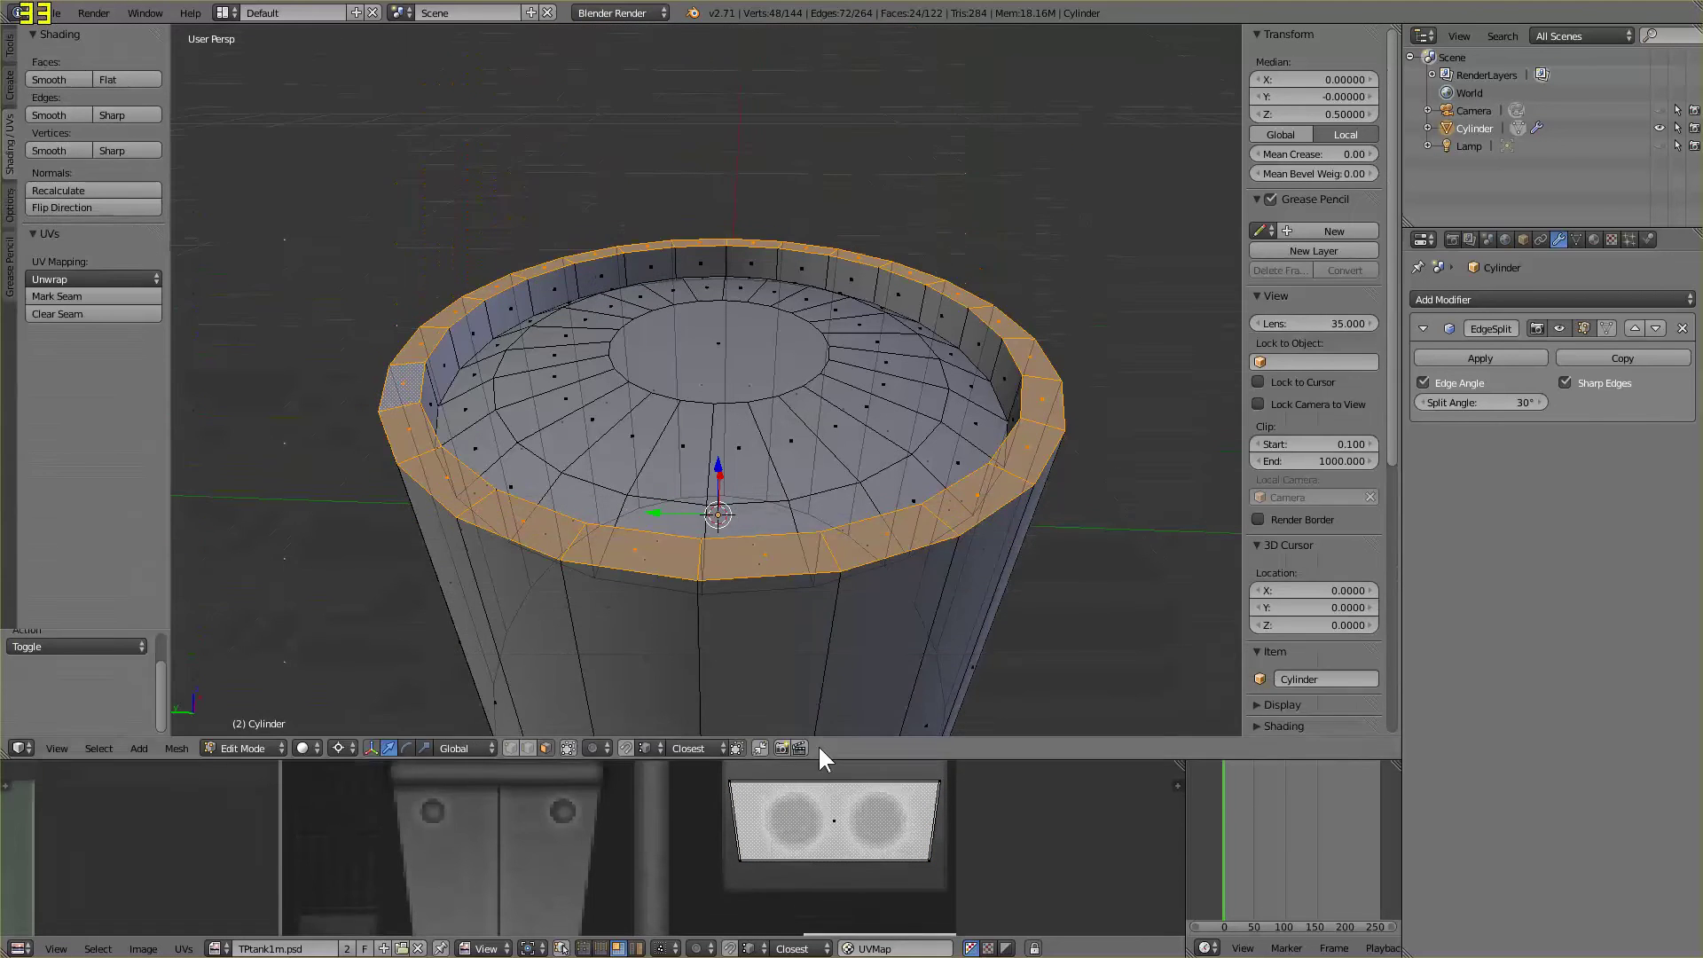
click(248, 747)
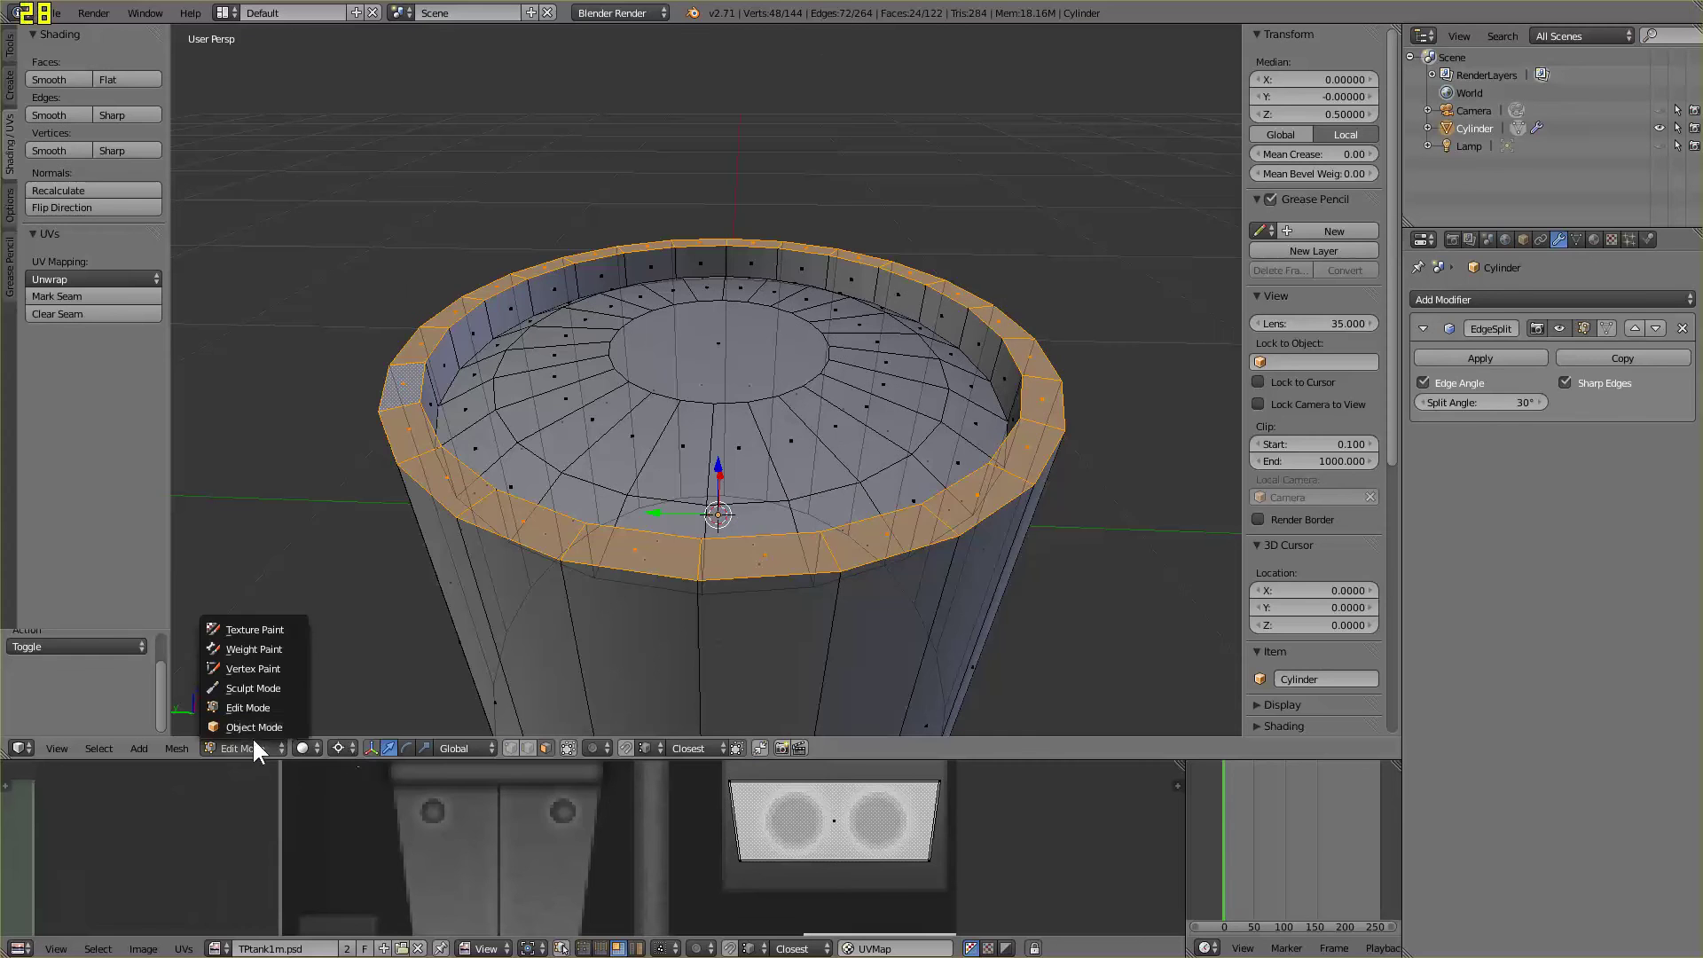
click(270, 628)
middle_drag(396, 579, 395, 609)
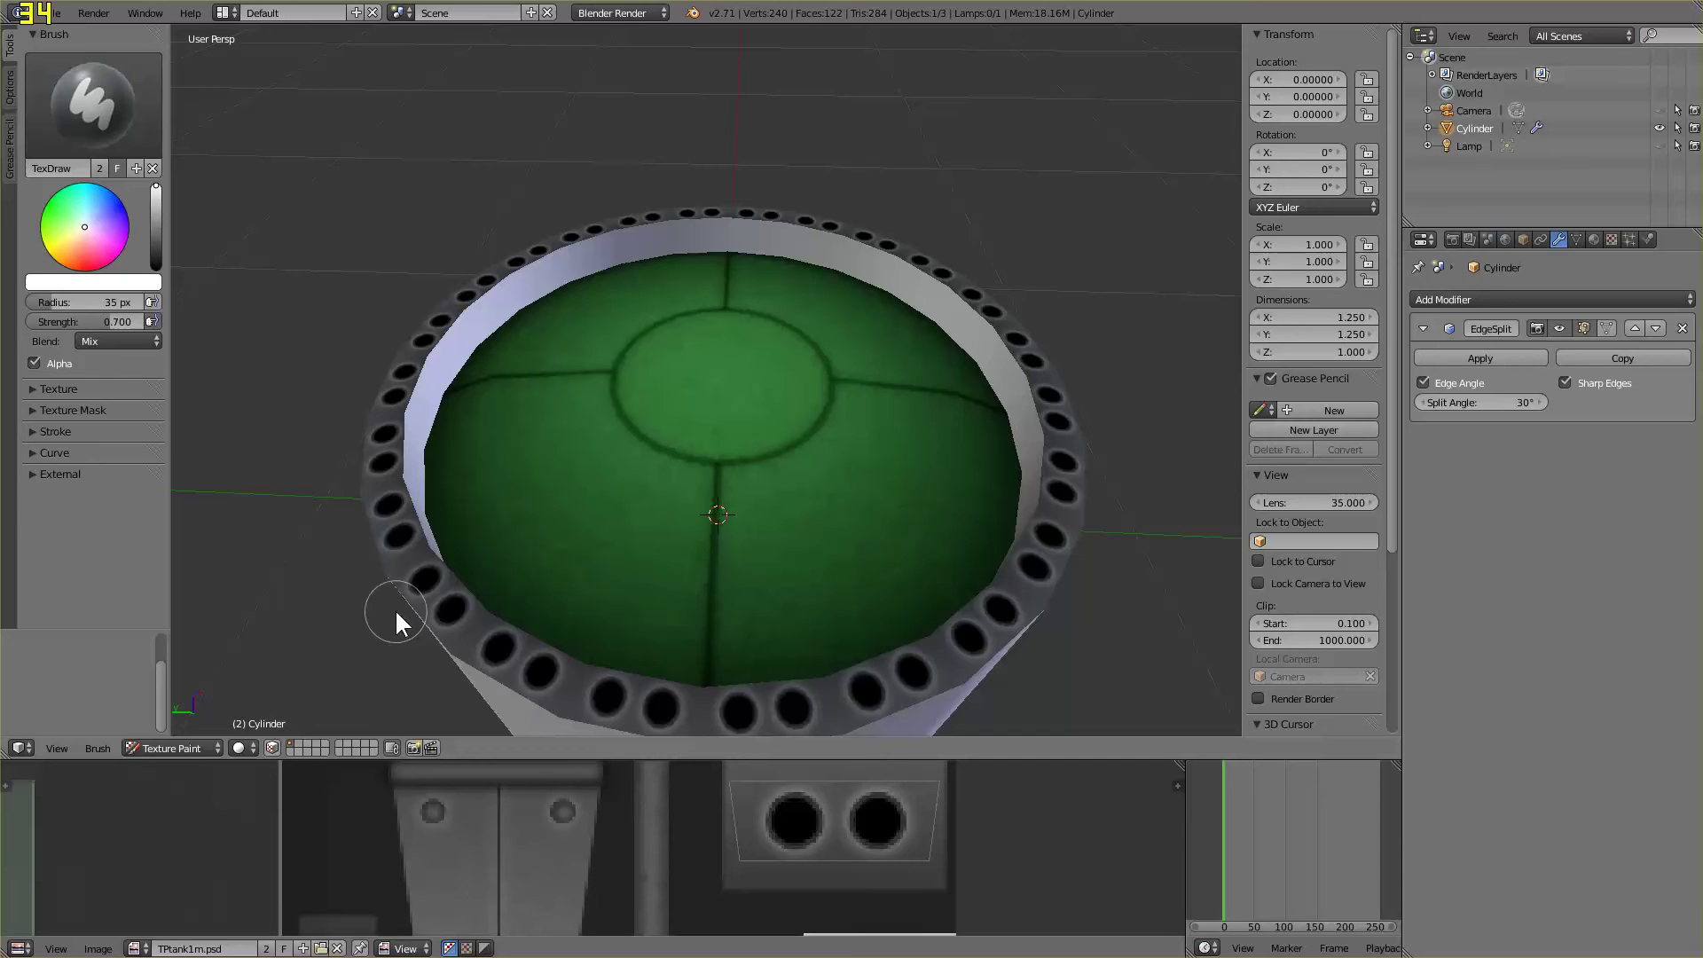
scroll(455, 614, down, 3)
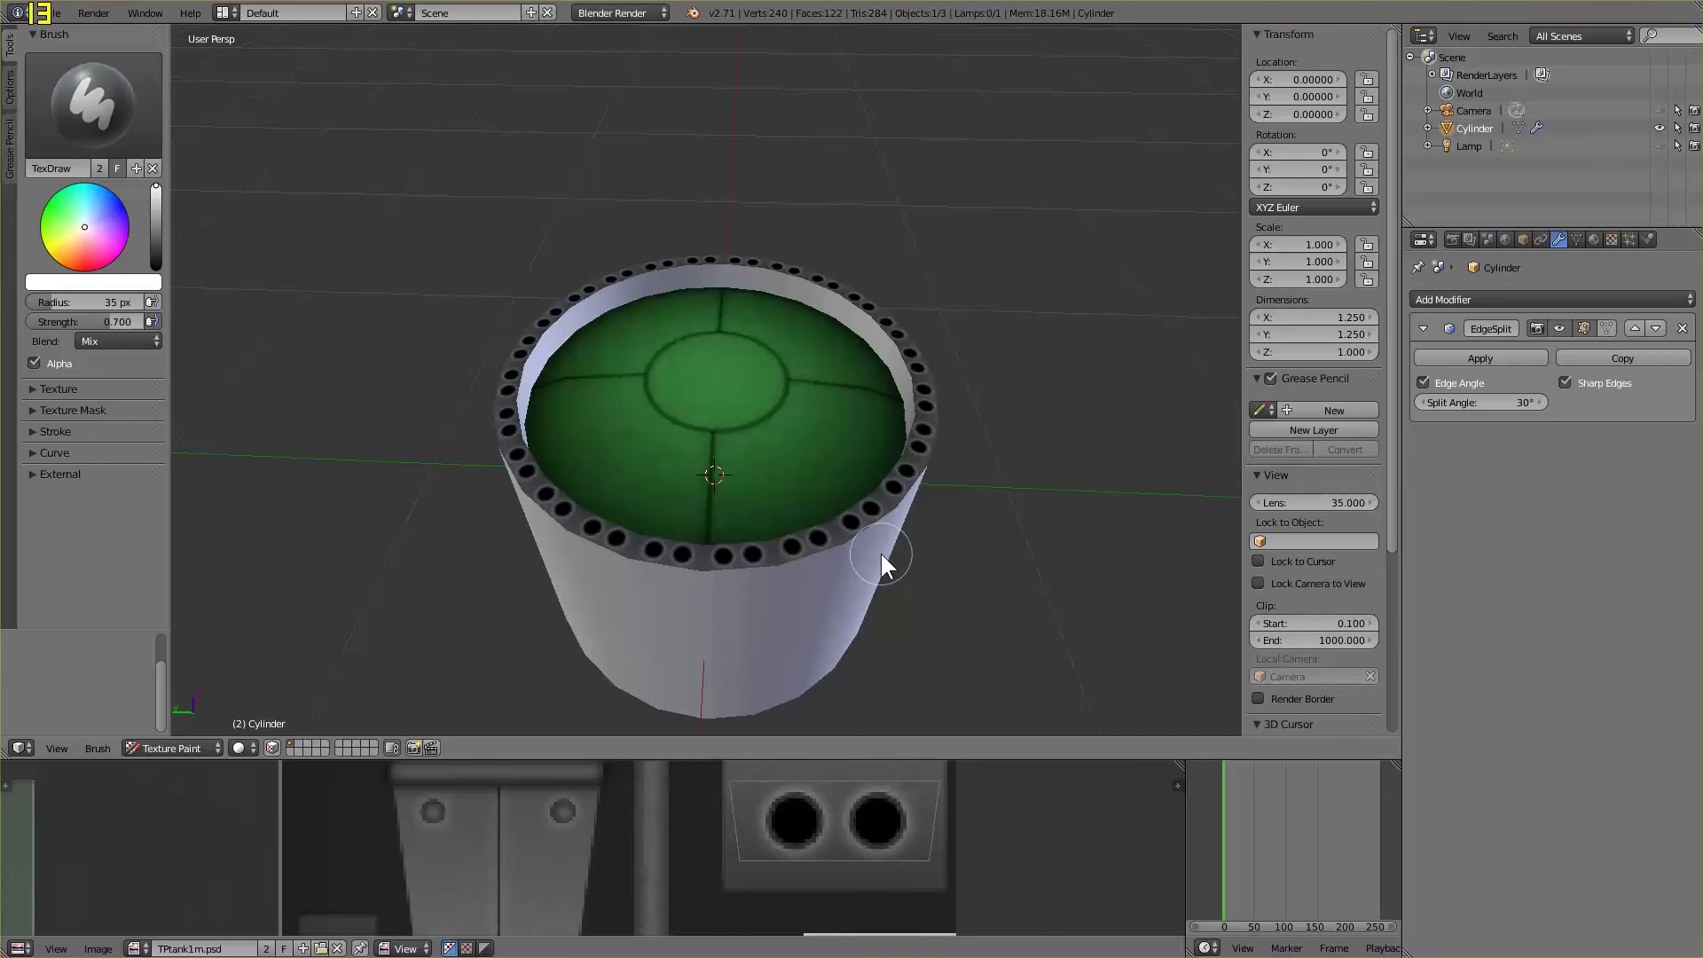
In Edit Mode, select the dome's centre face and grow the selection to cover the whole dome and the recess's inner wall
key(Tab)
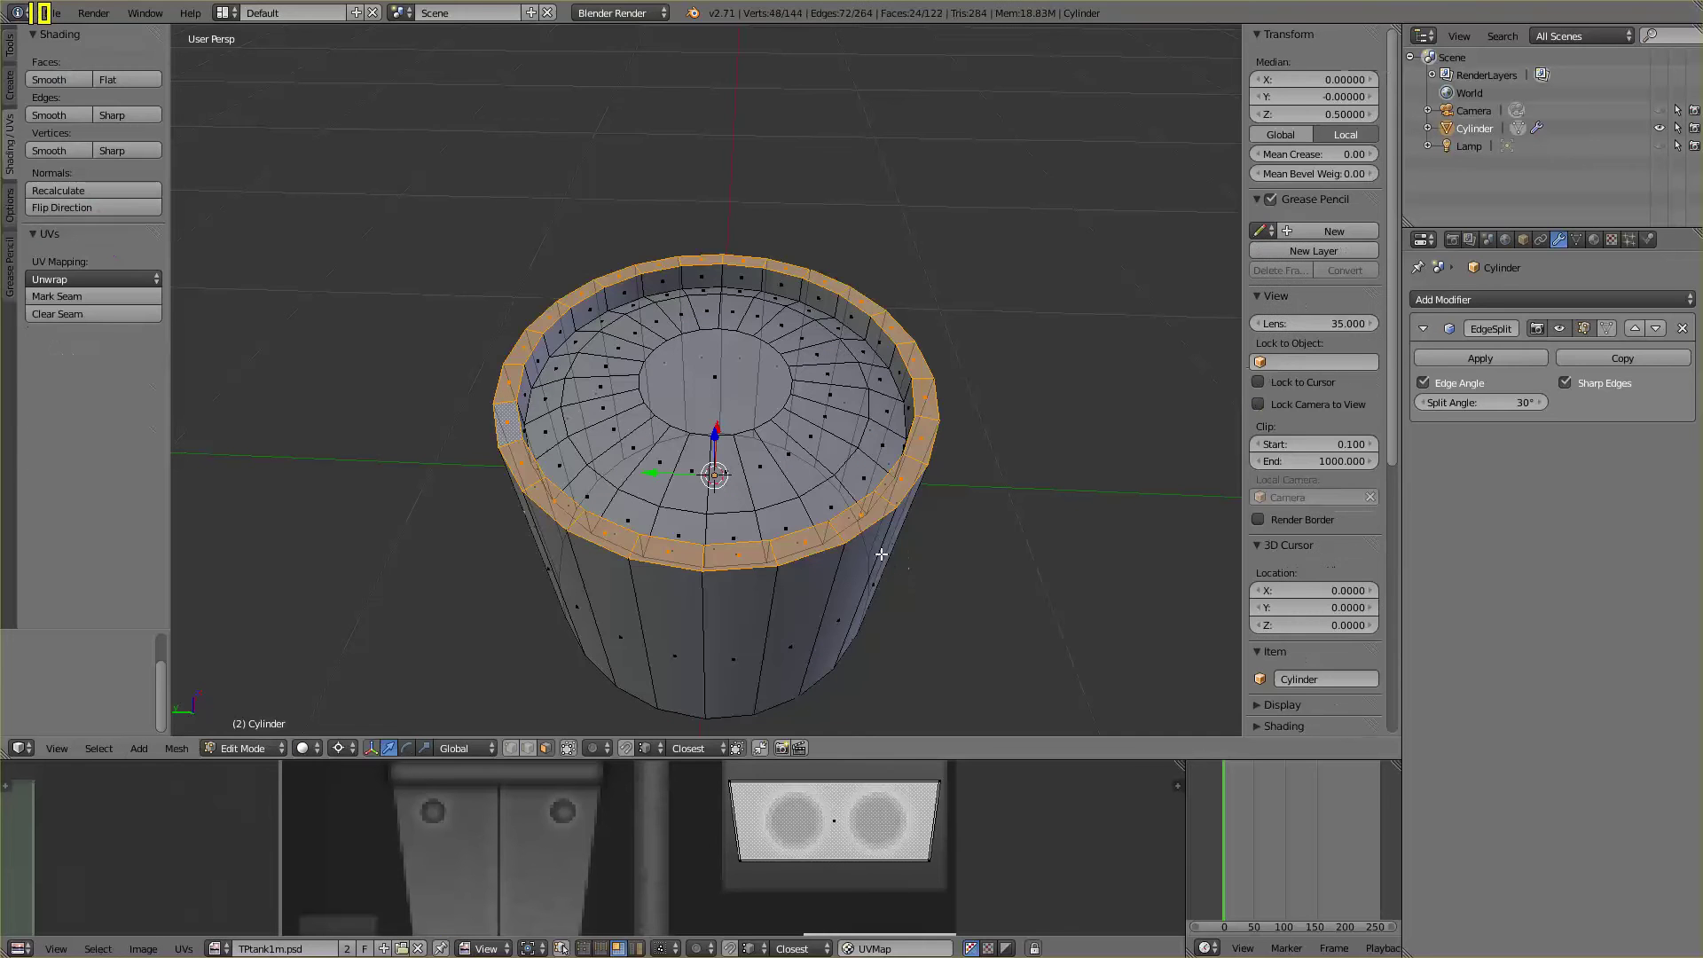
right_click(713, 377)
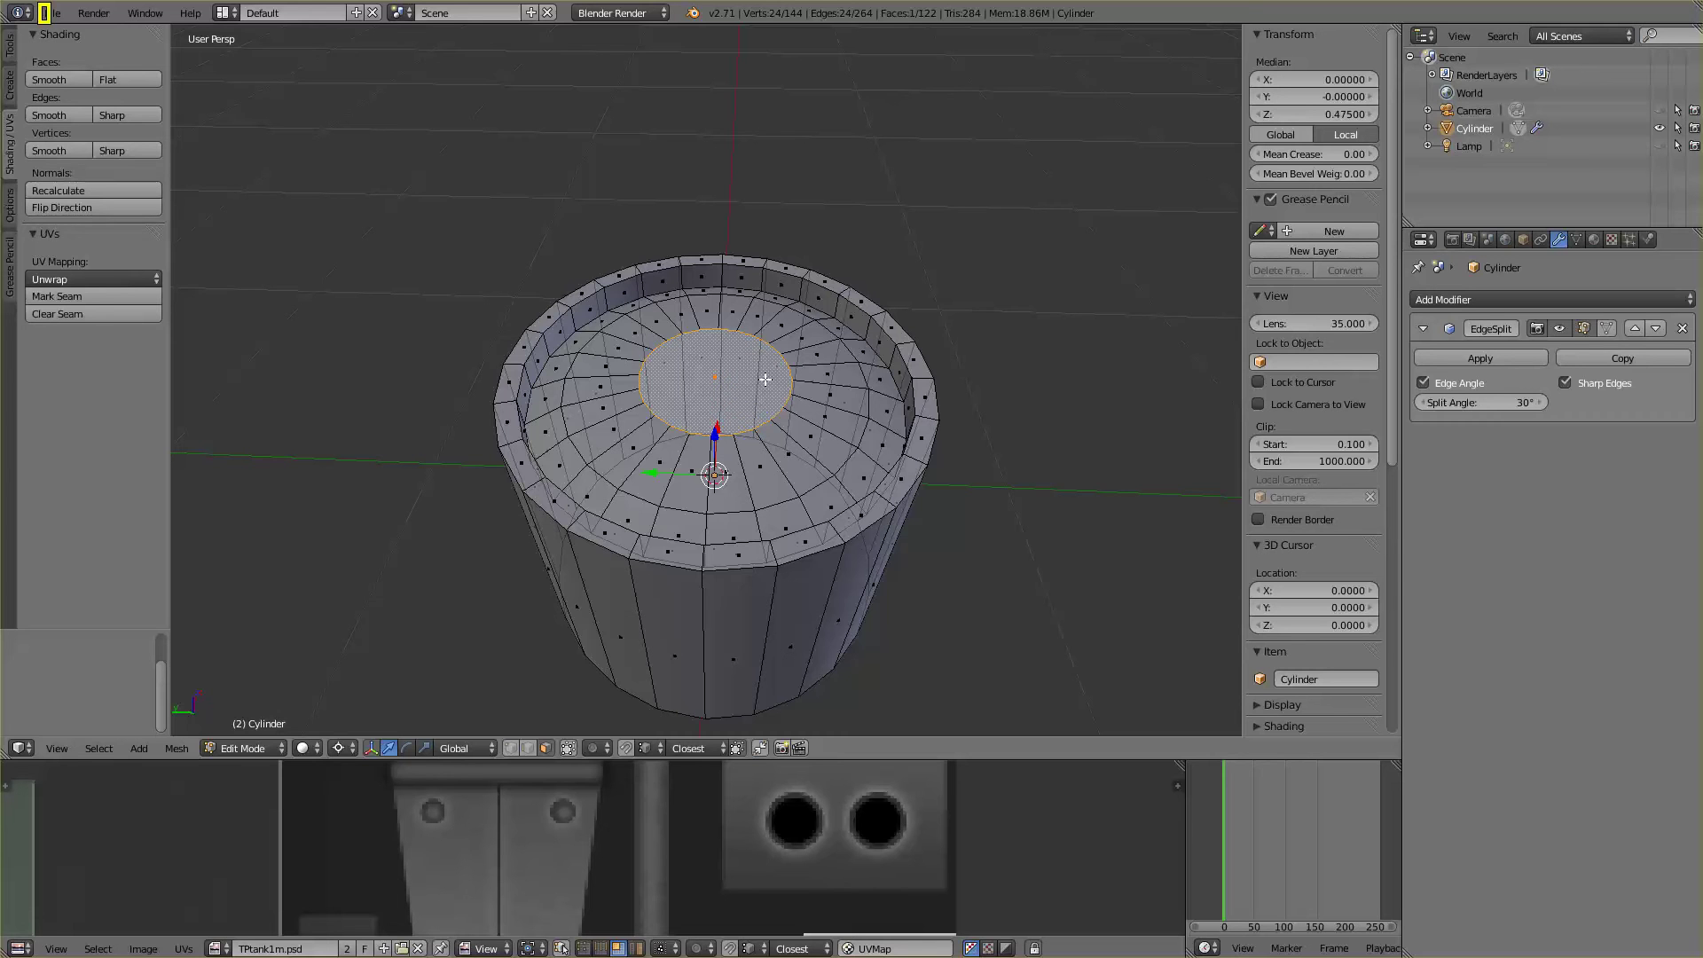
key(ctrl+KP_Add)
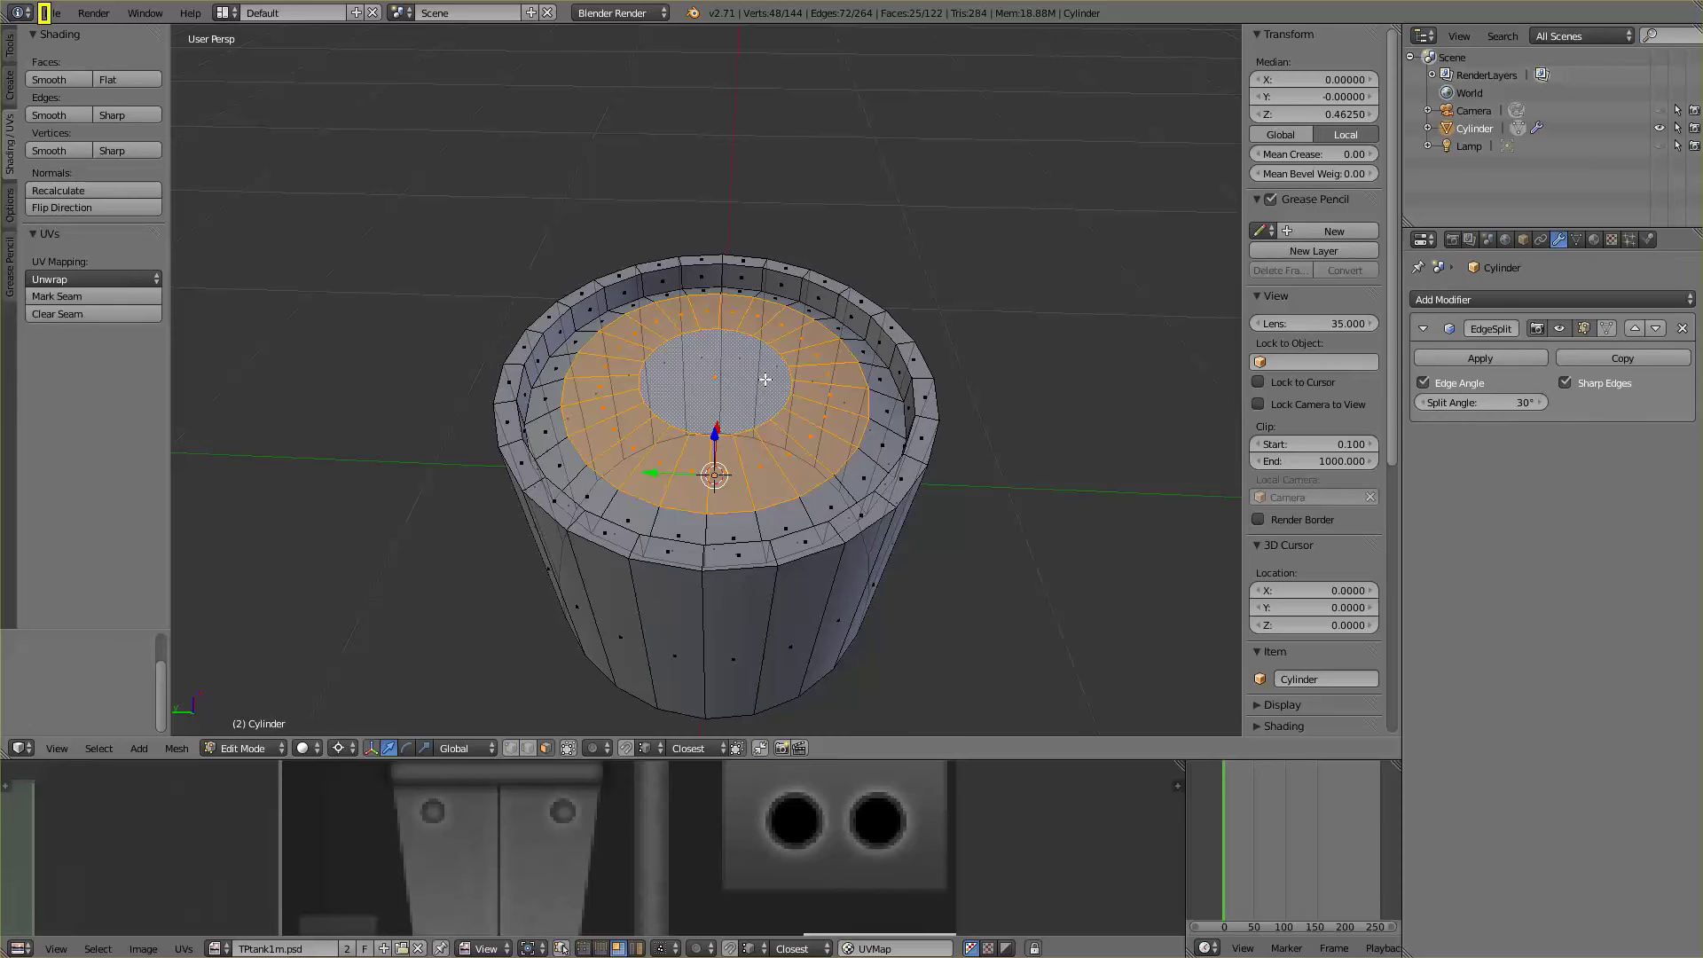
key(ctrl+KP_Add)
key(ctrl+KP_Add)
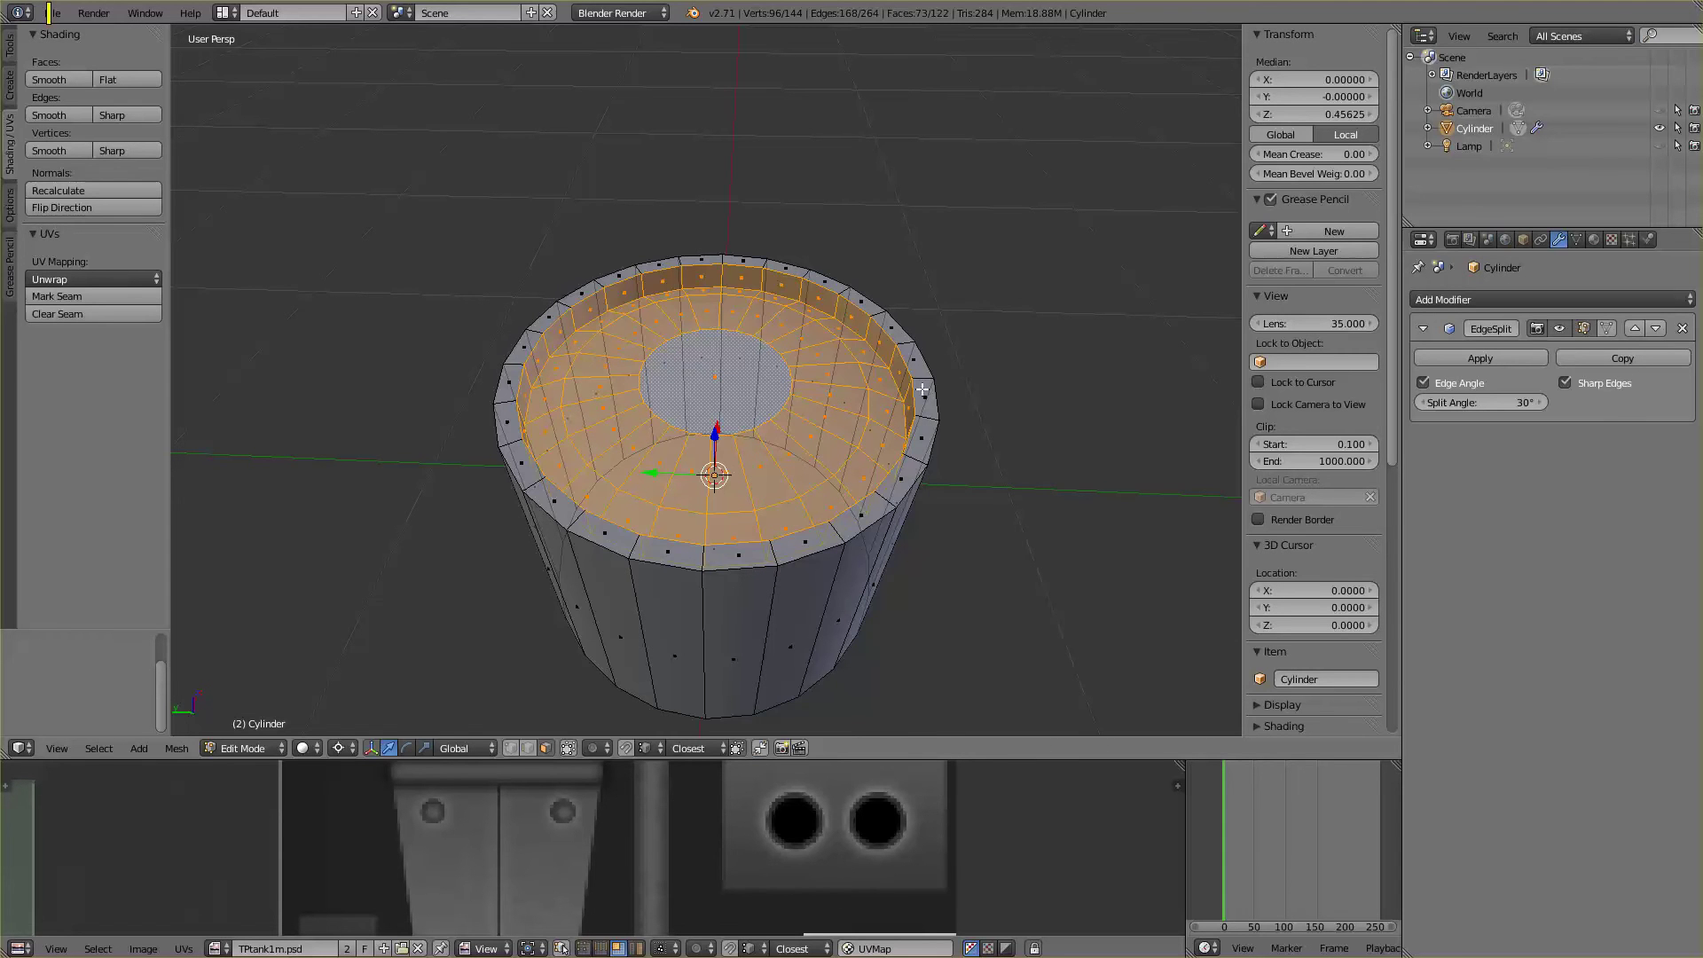
Scale the selected dome and inner wall to 0.9 in X and Y only to widen the rim, and deselect everything
scroll(1050, 612, up, 2)
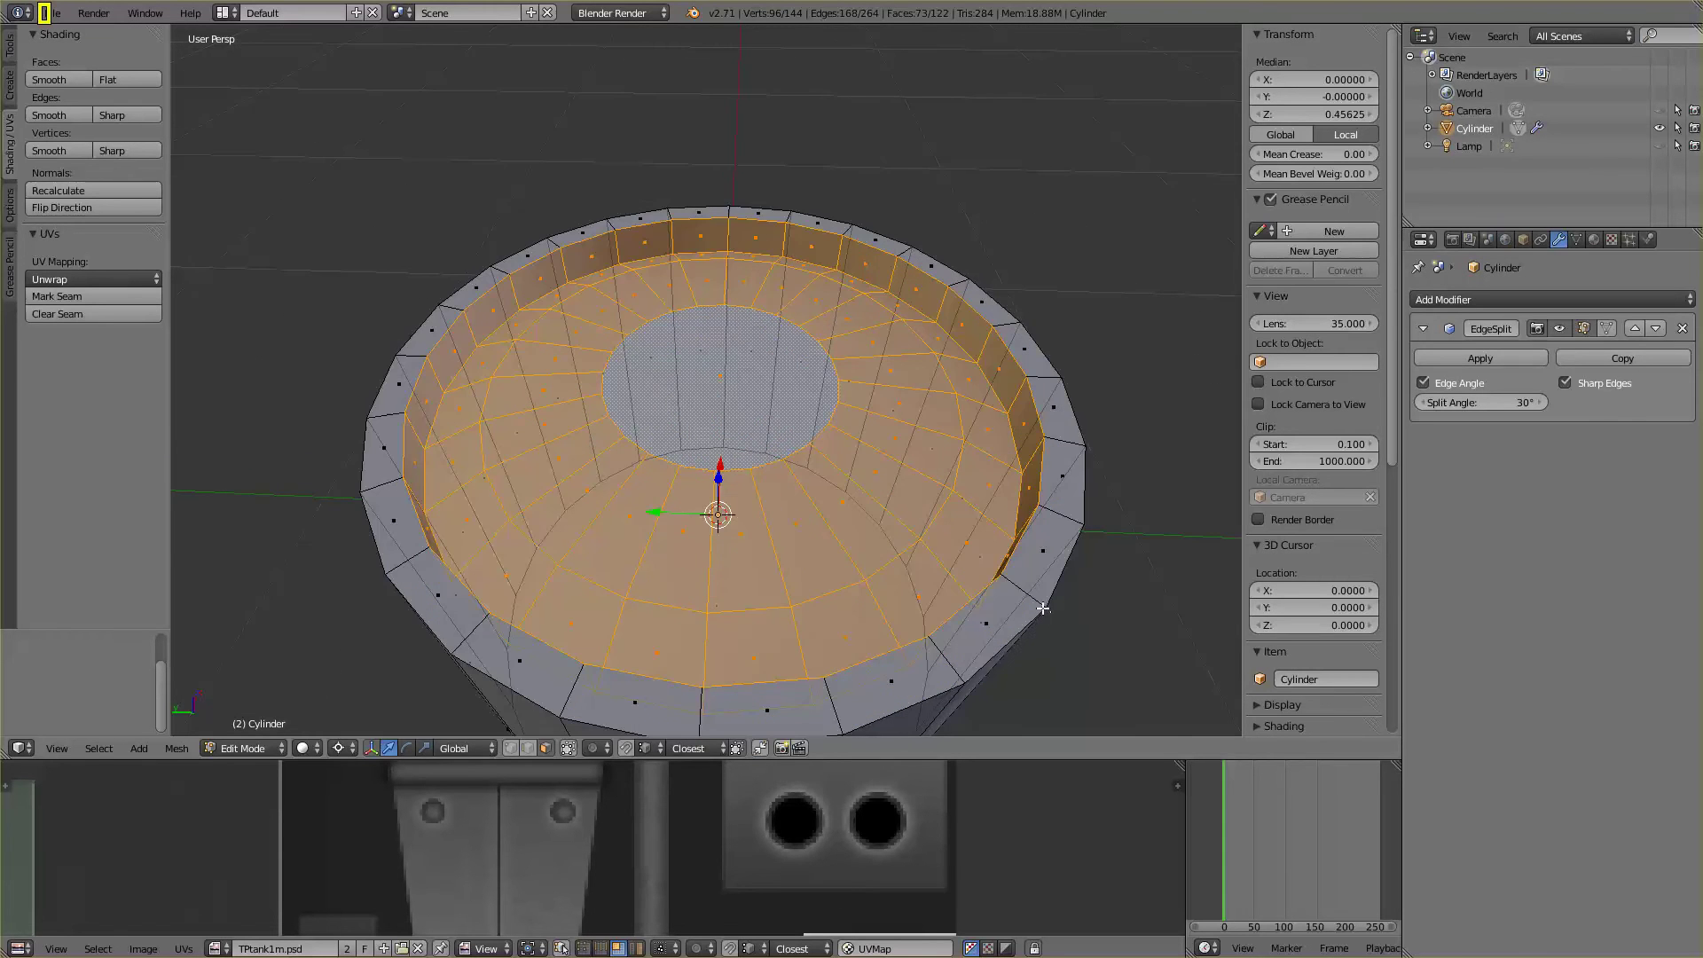
scroll(1051, 595, up, 2)
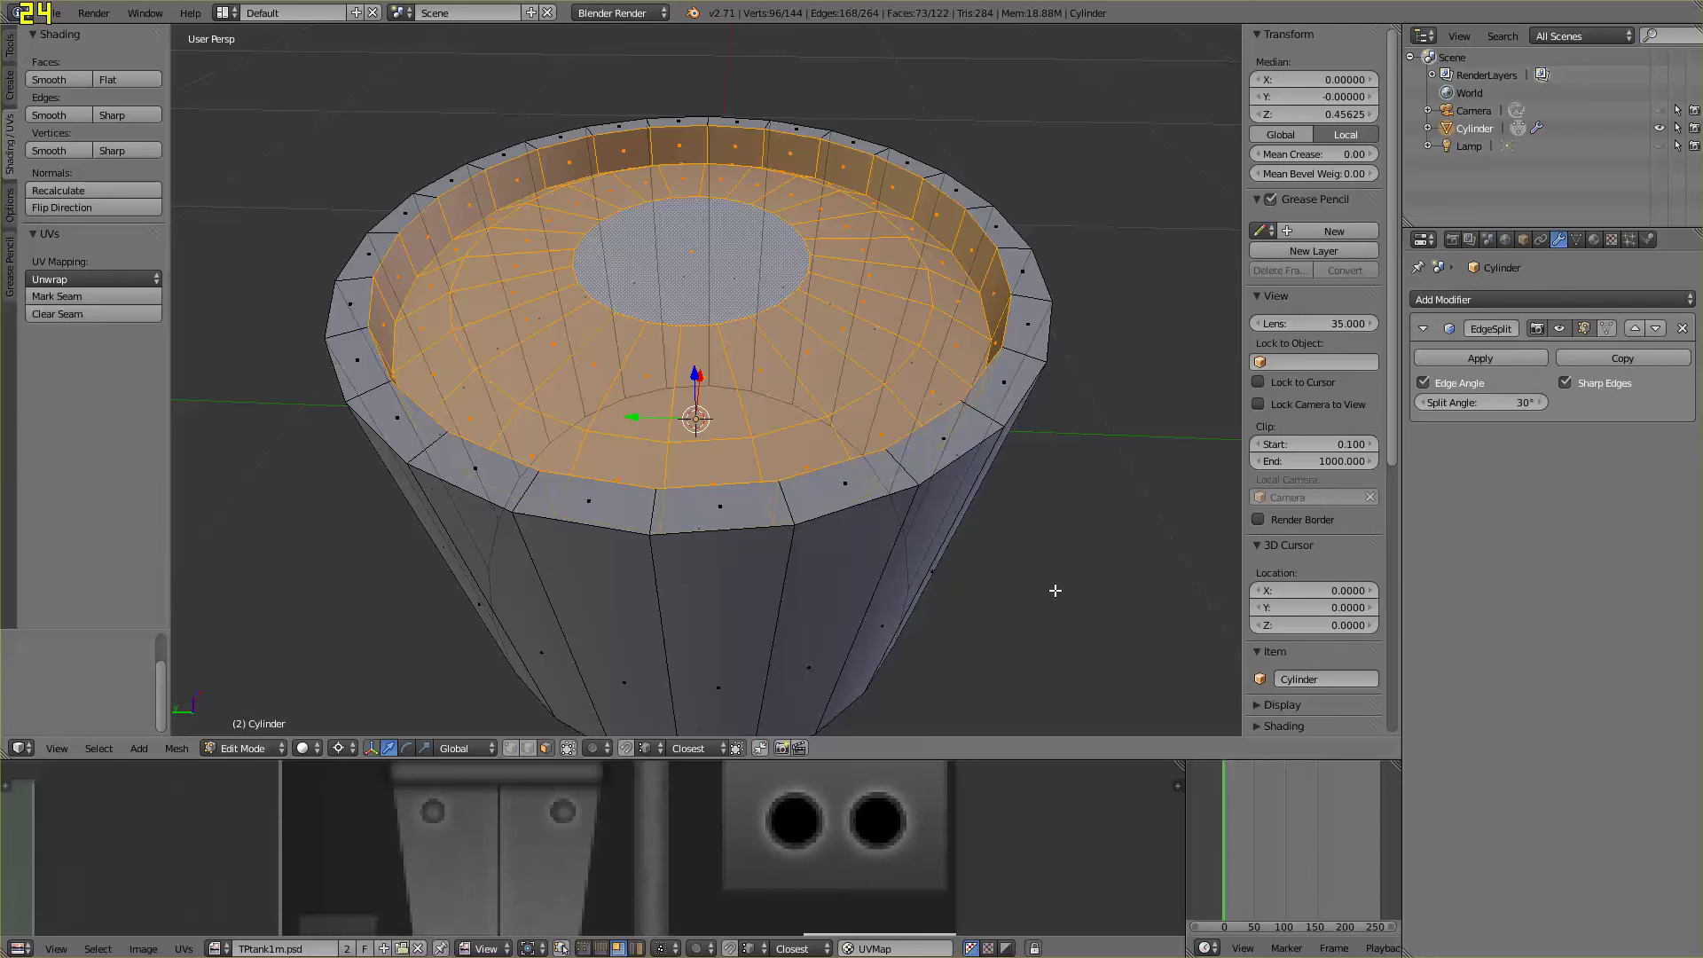
key(s)
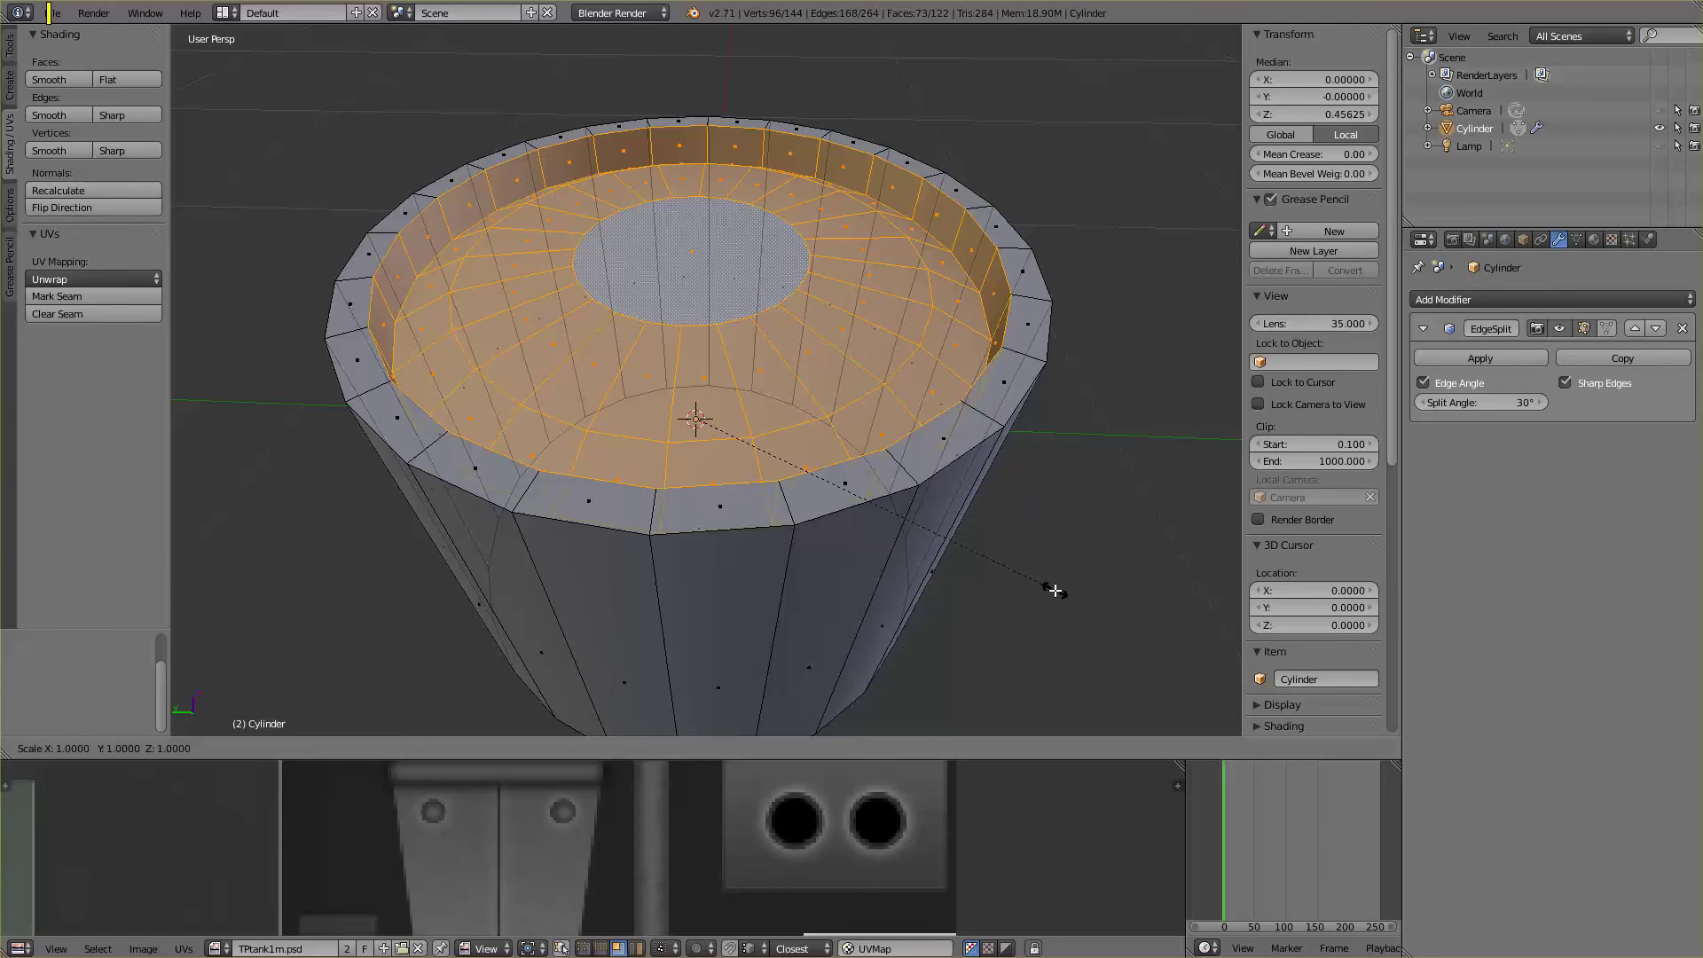
key(shift+z)
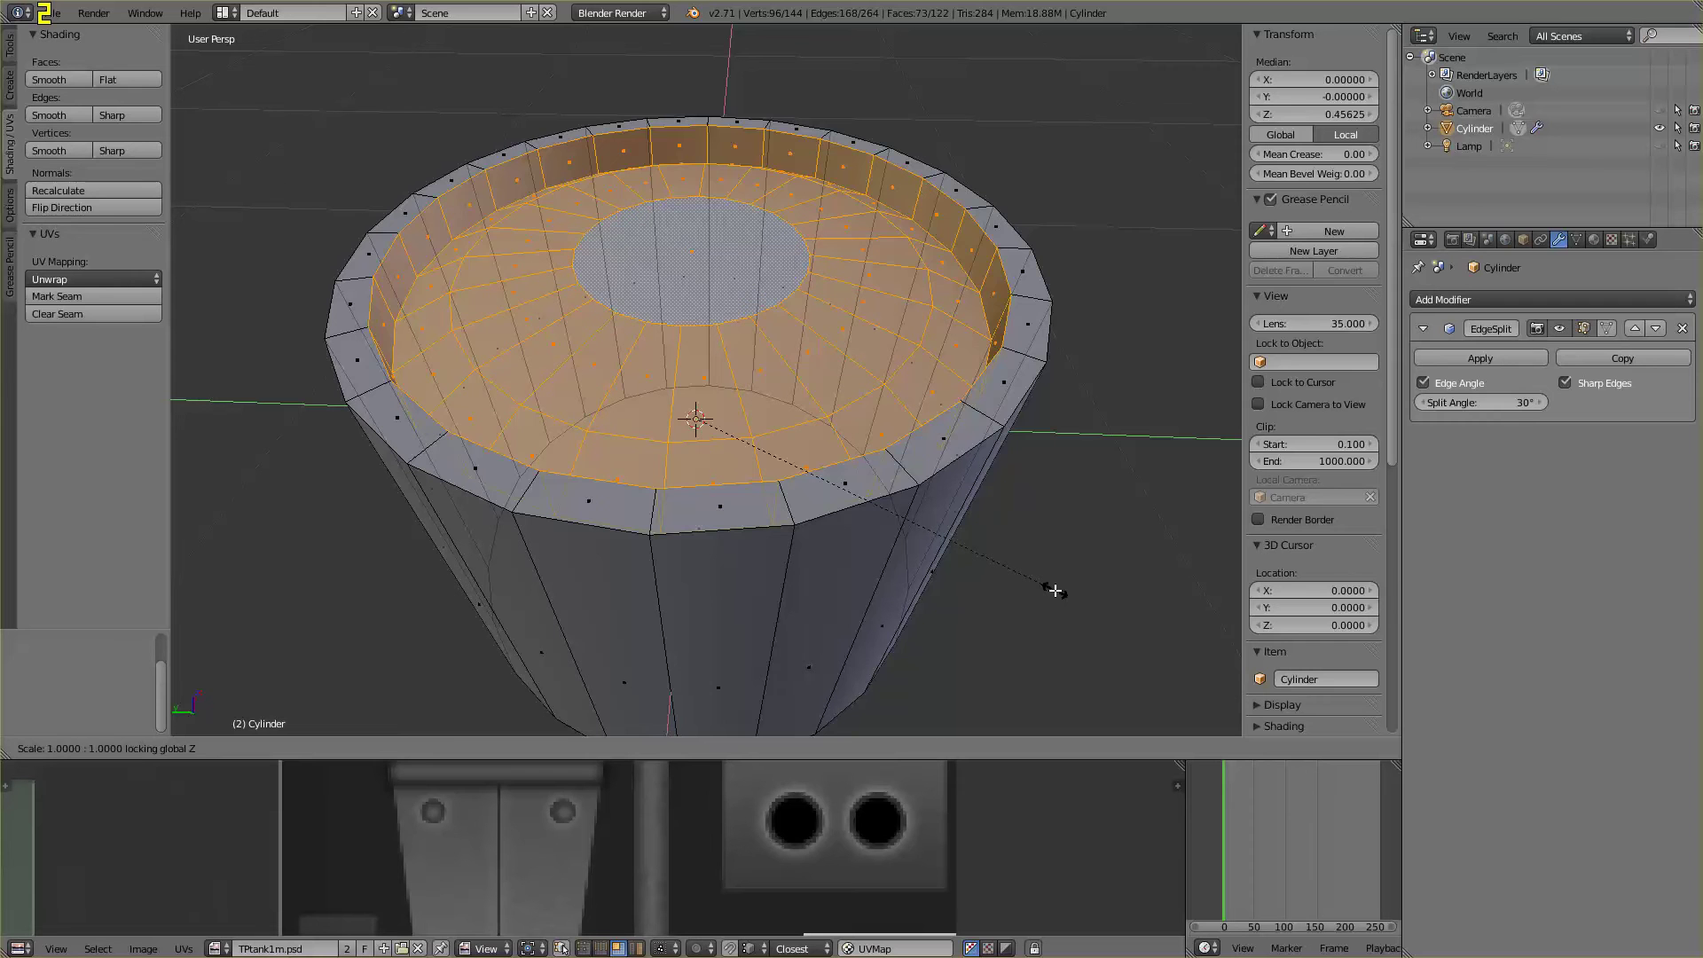
text(.9)
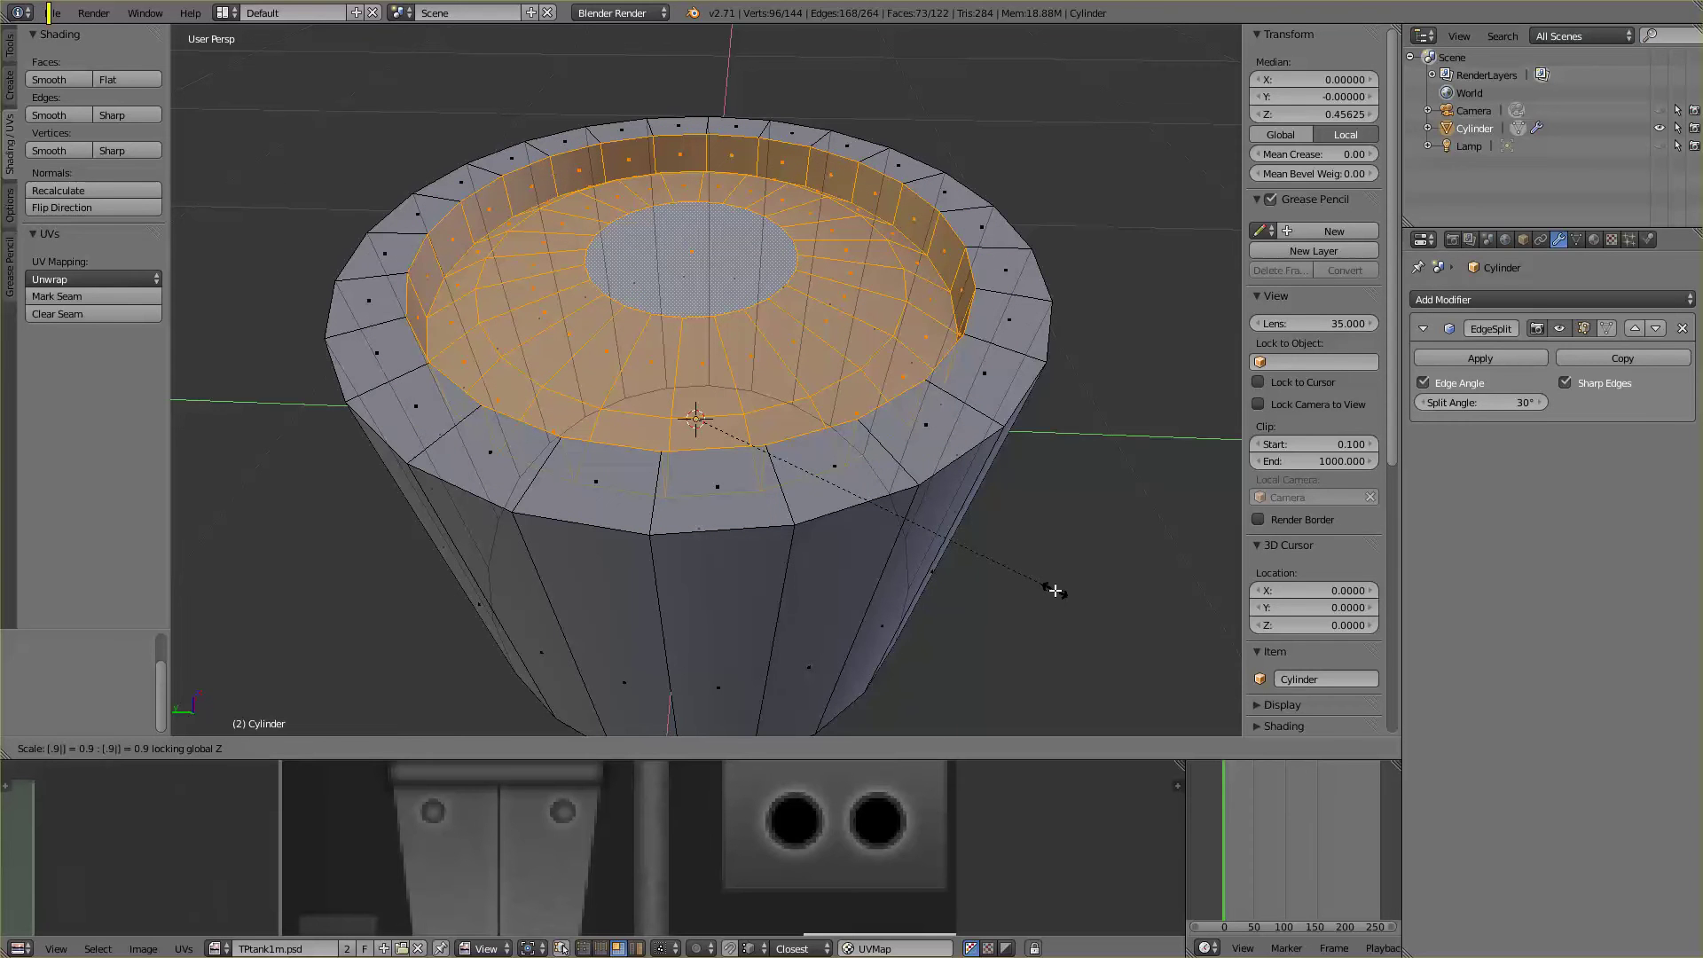
key(Return)
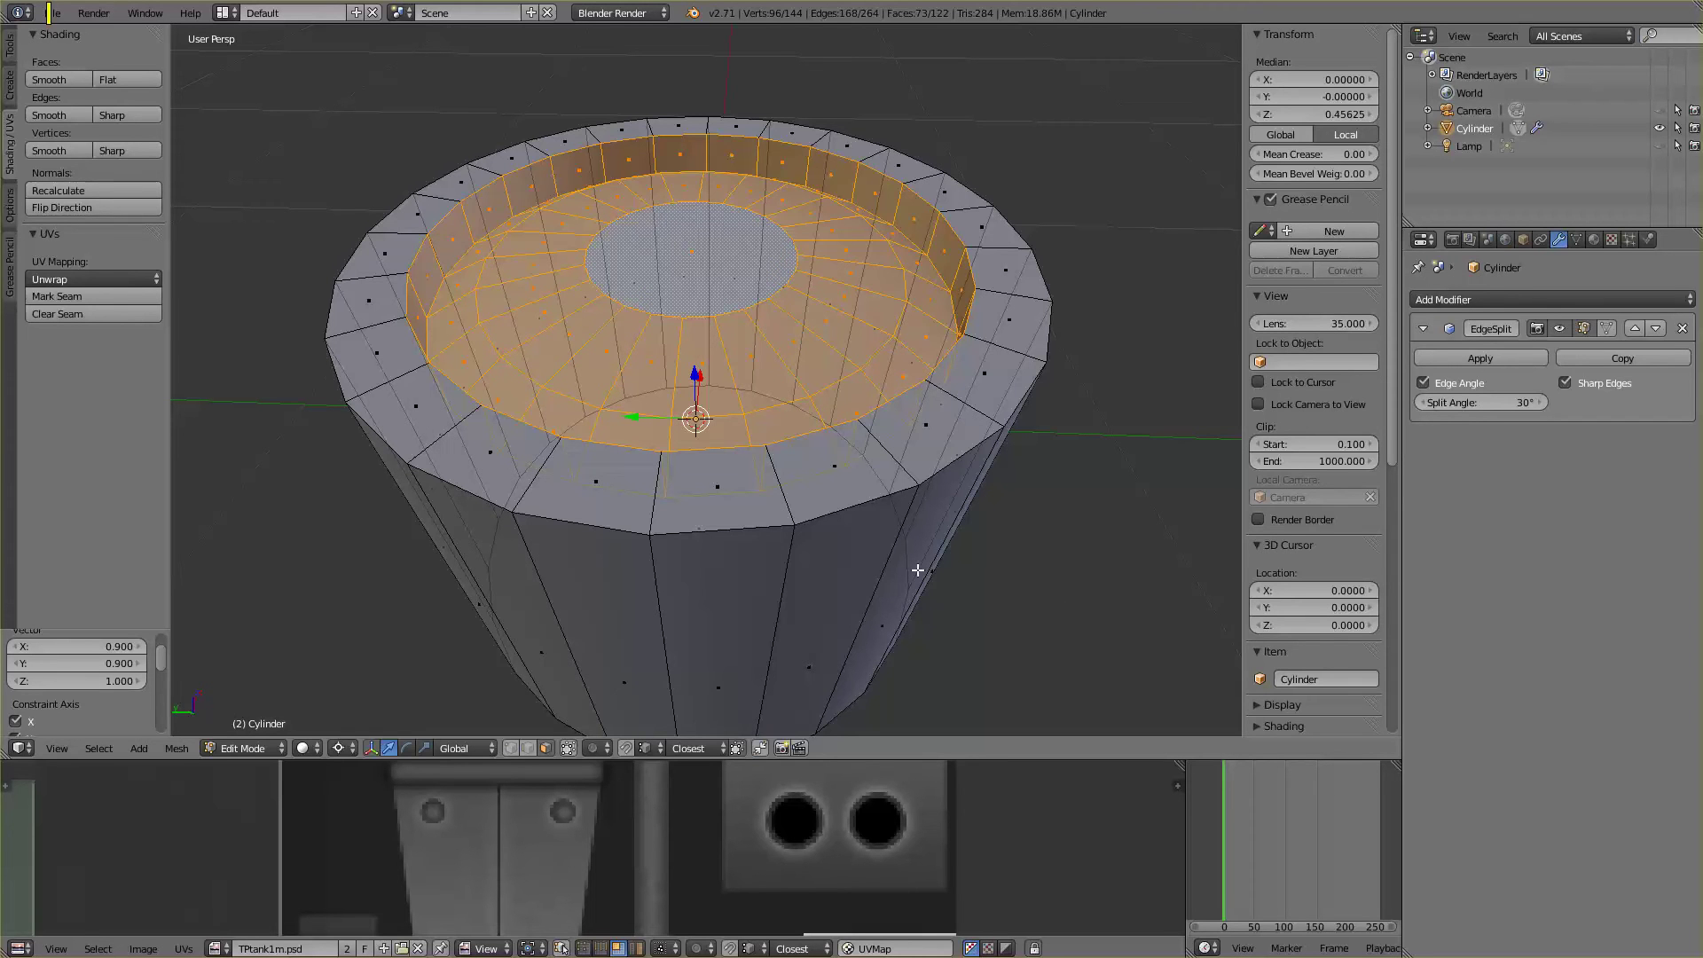
key(a)
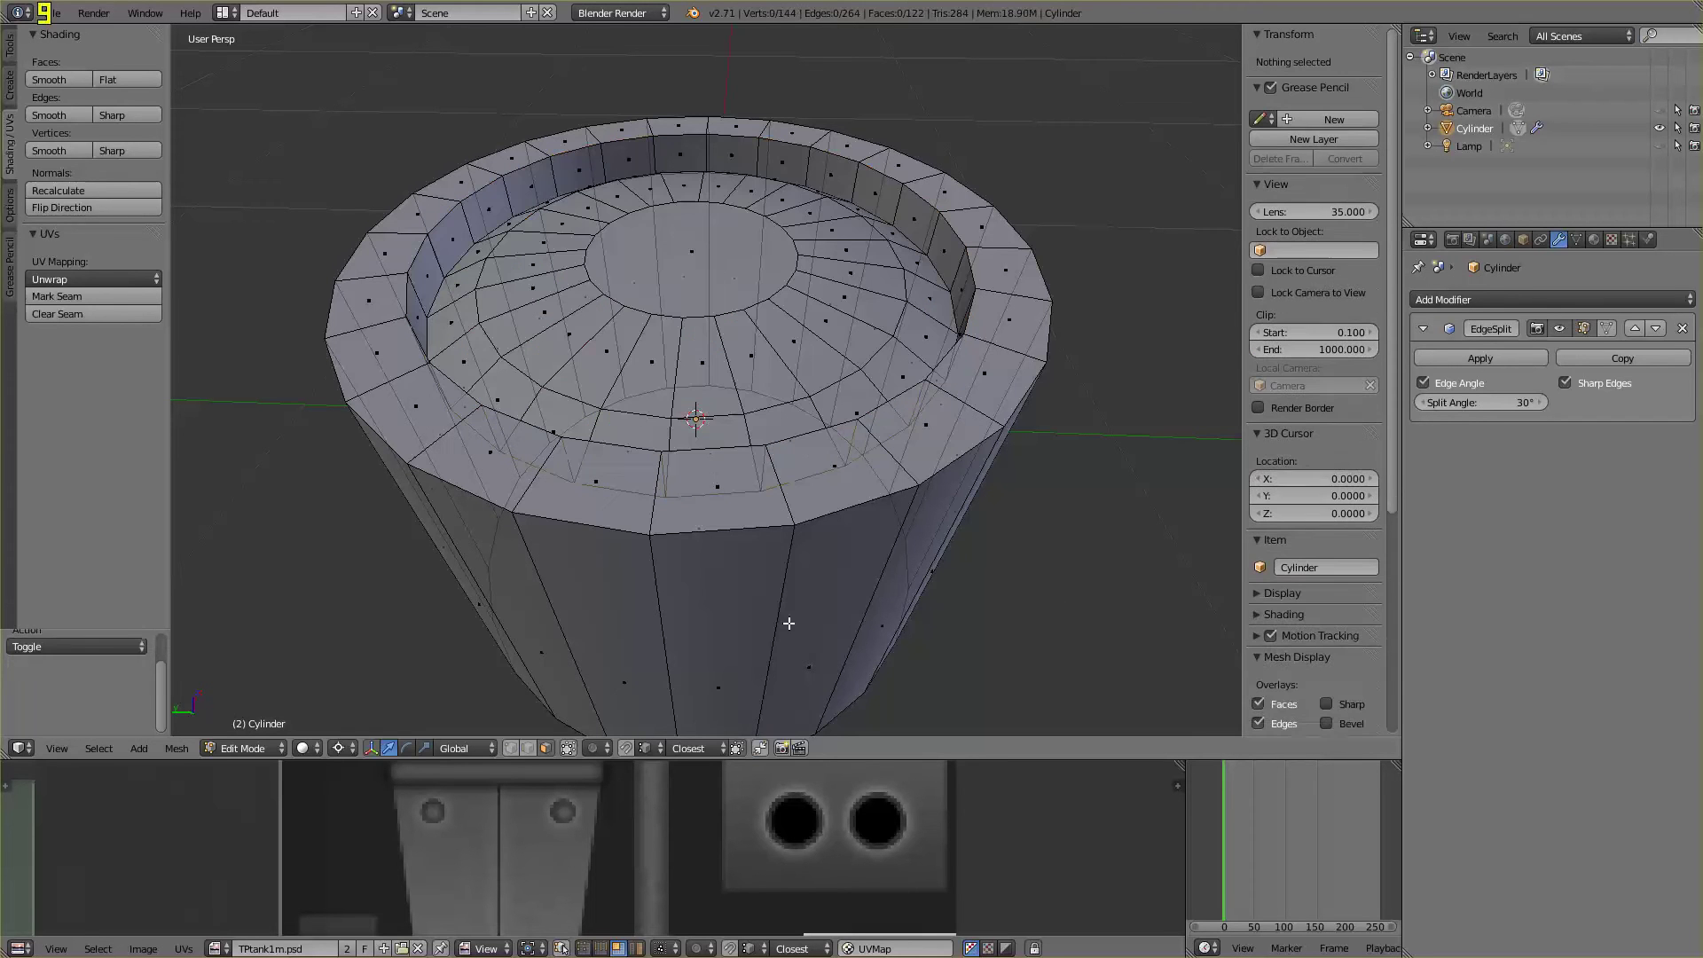
Switch to Texture Paint mode and examine how the two-hole texture fits the widened rim from above
click(250, 749)
click(258, 630)
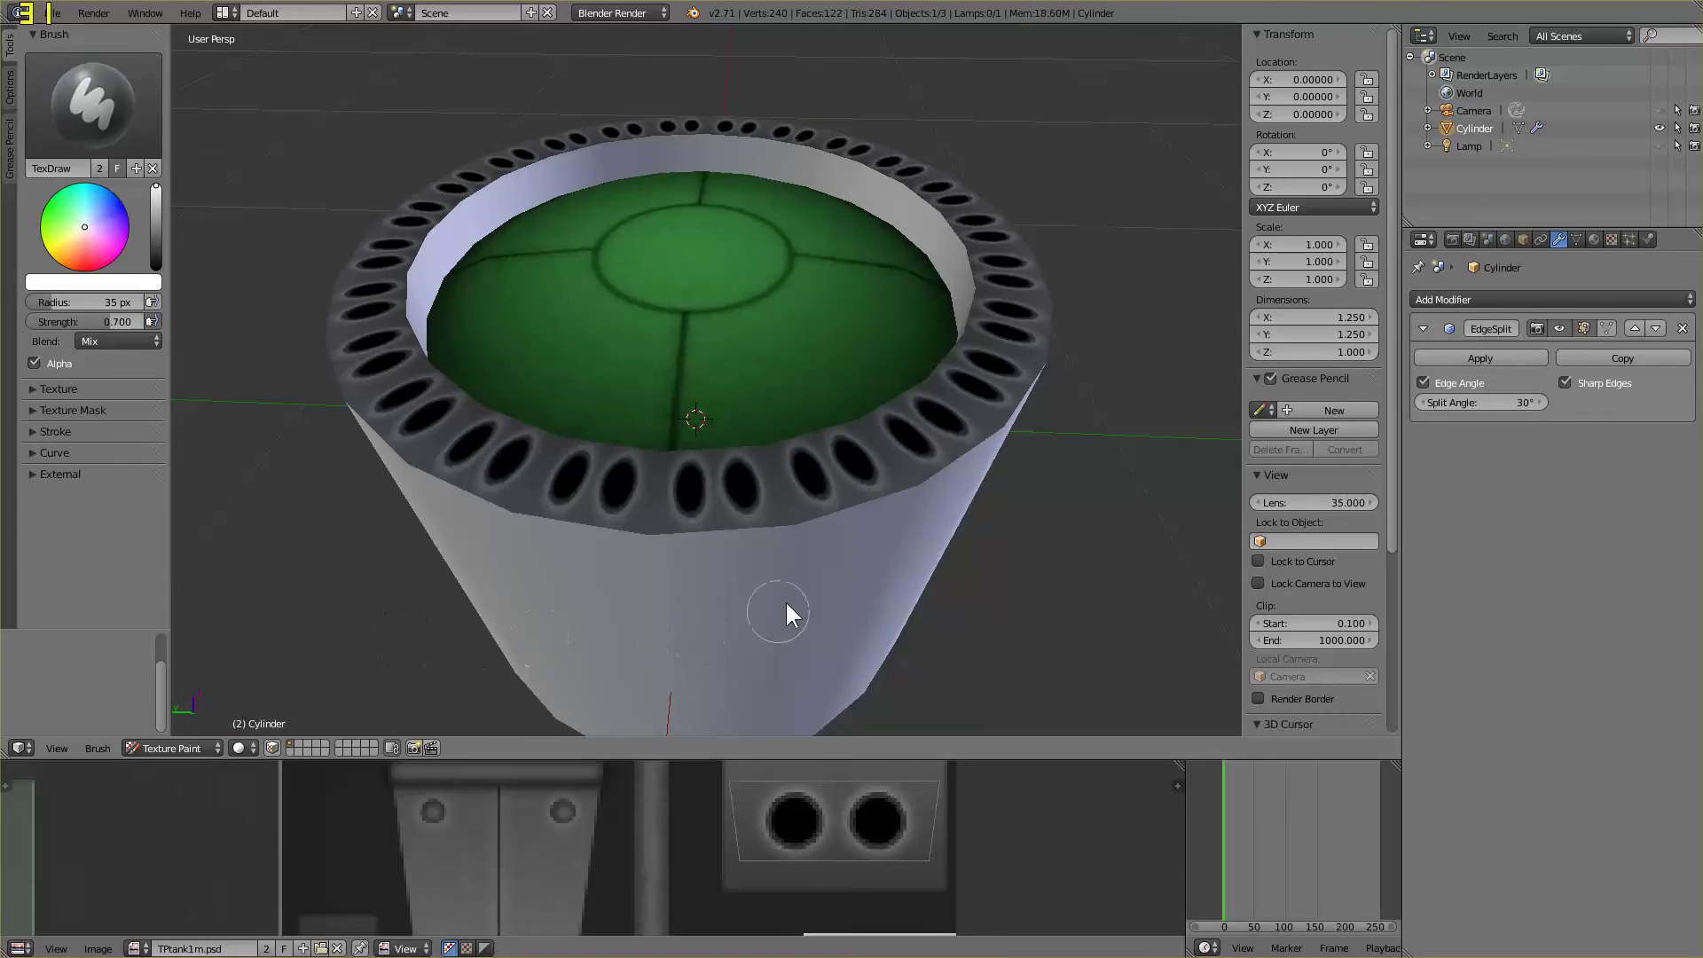
middle_drag(904, 460, 898, 524)
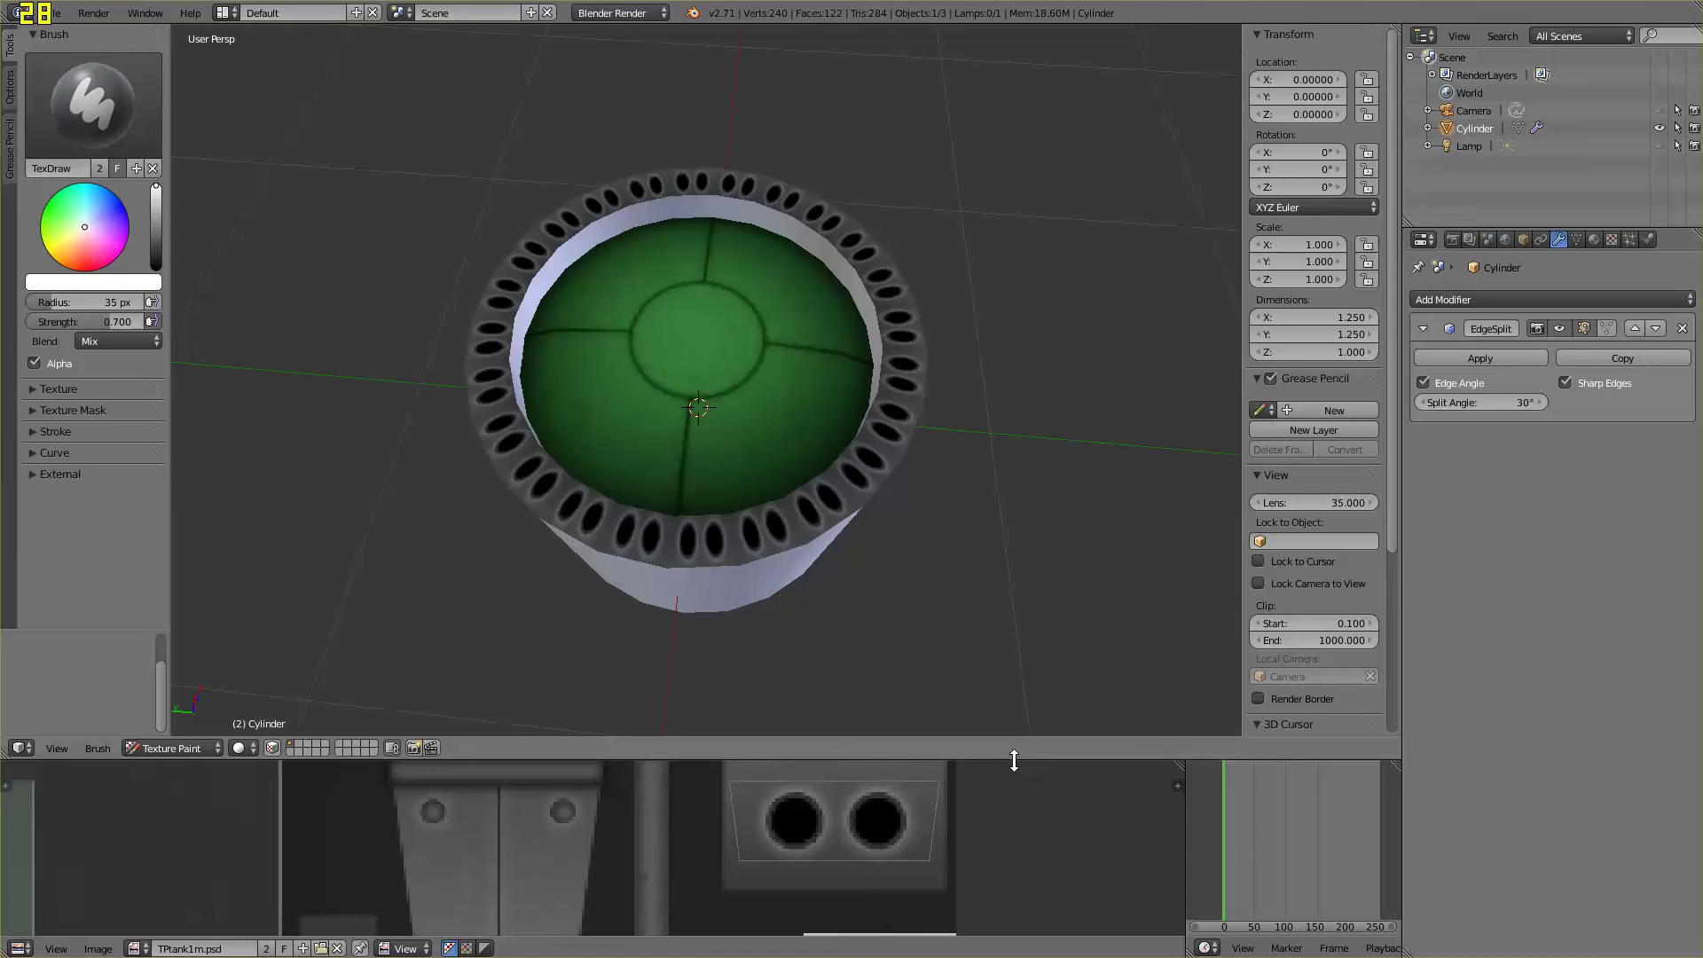
Enlarge the UV editor and select all of the cylinder's faces in Edit Mode so their UVs are shown
drag(1012, 760, 1019, 597)
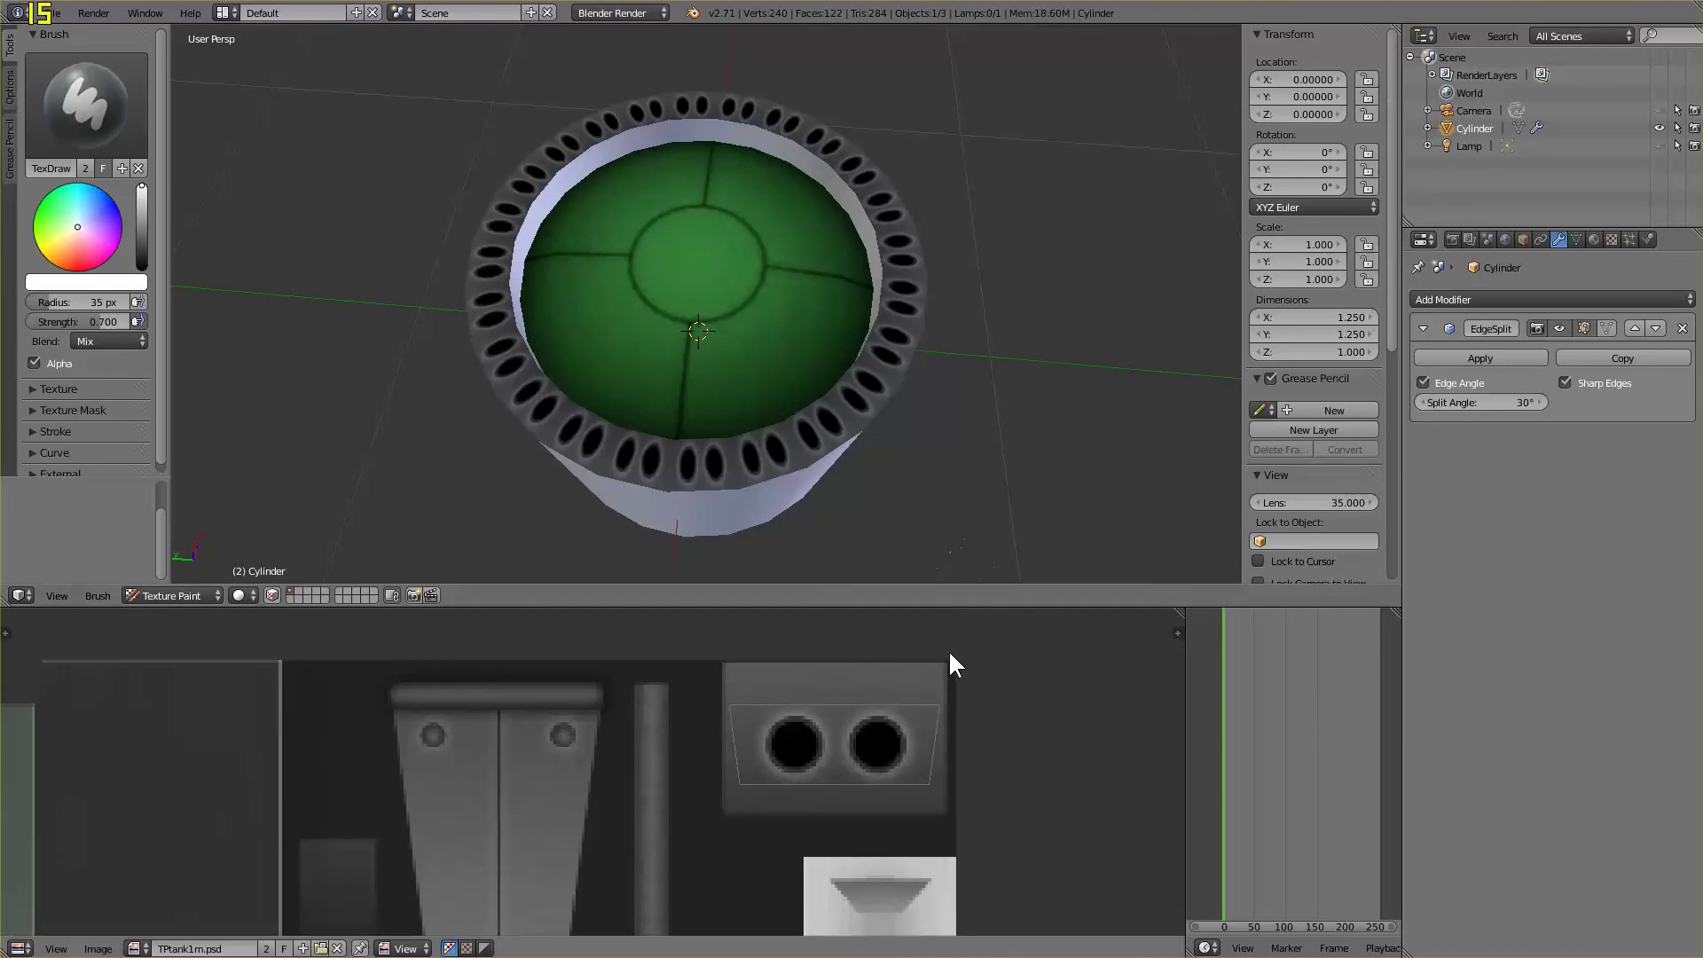
key(Tab)
key(a)
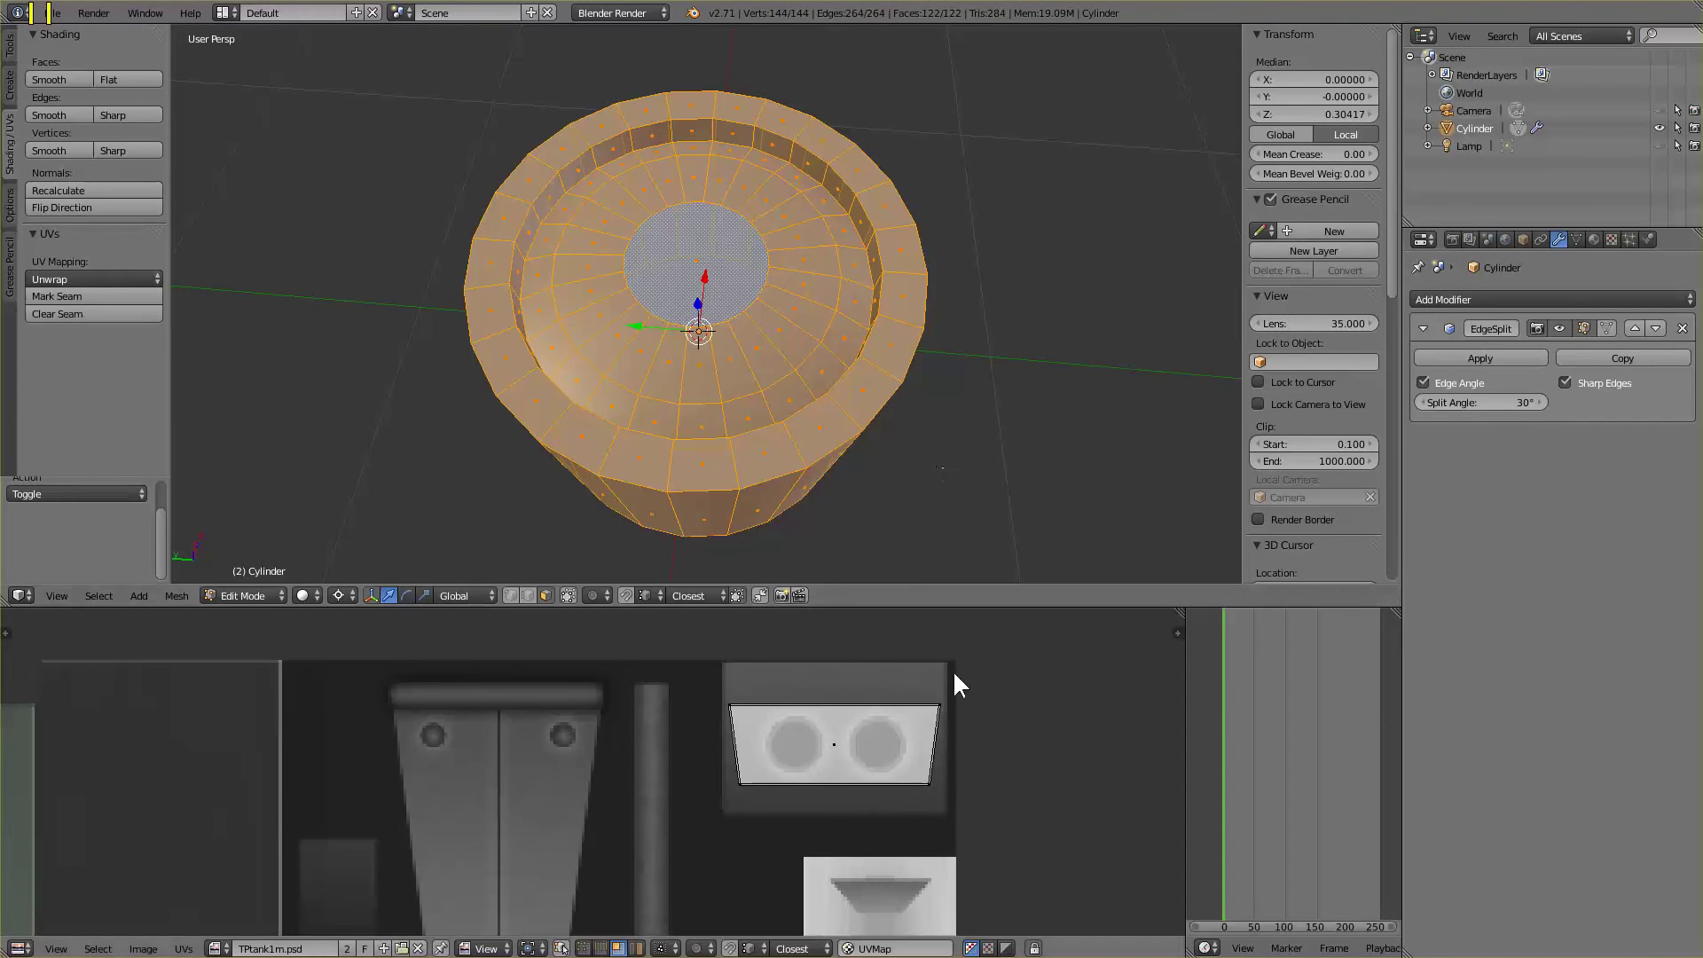
middle_drag(860, 419, 912, 380)
scroll(913, 381, down, 2)
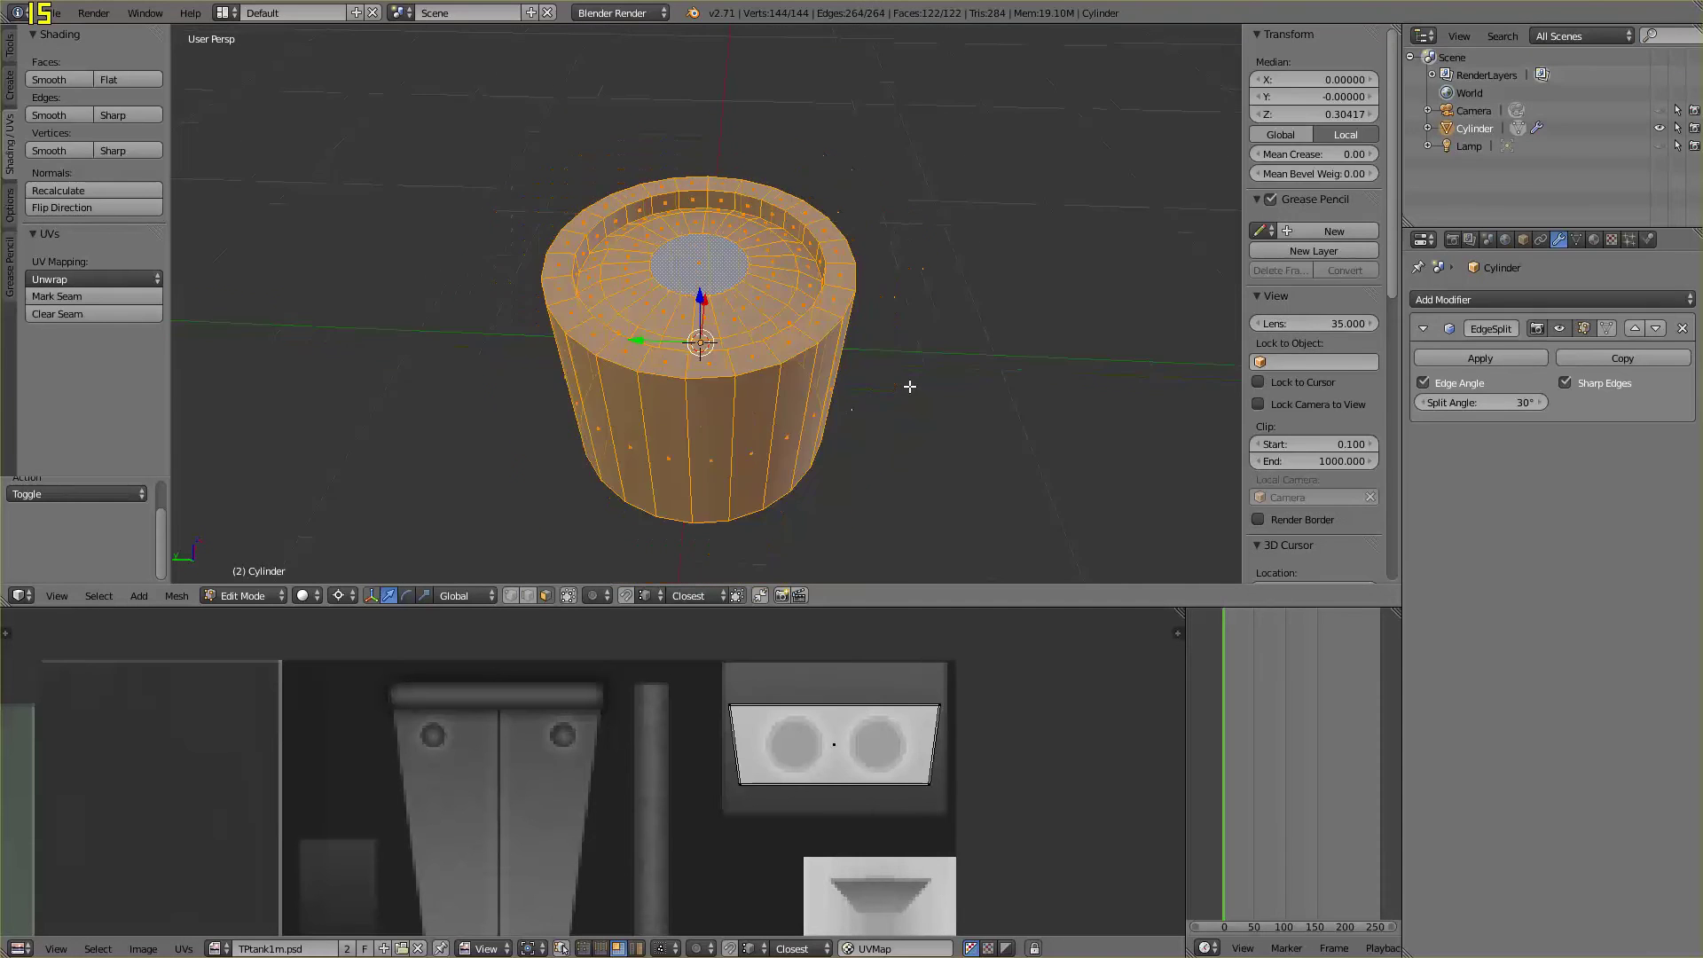
key(a)
key(a)
Box-select the stacked rim UVs on the two-hole plate of the texture
scroll(865, 792, down, 4)
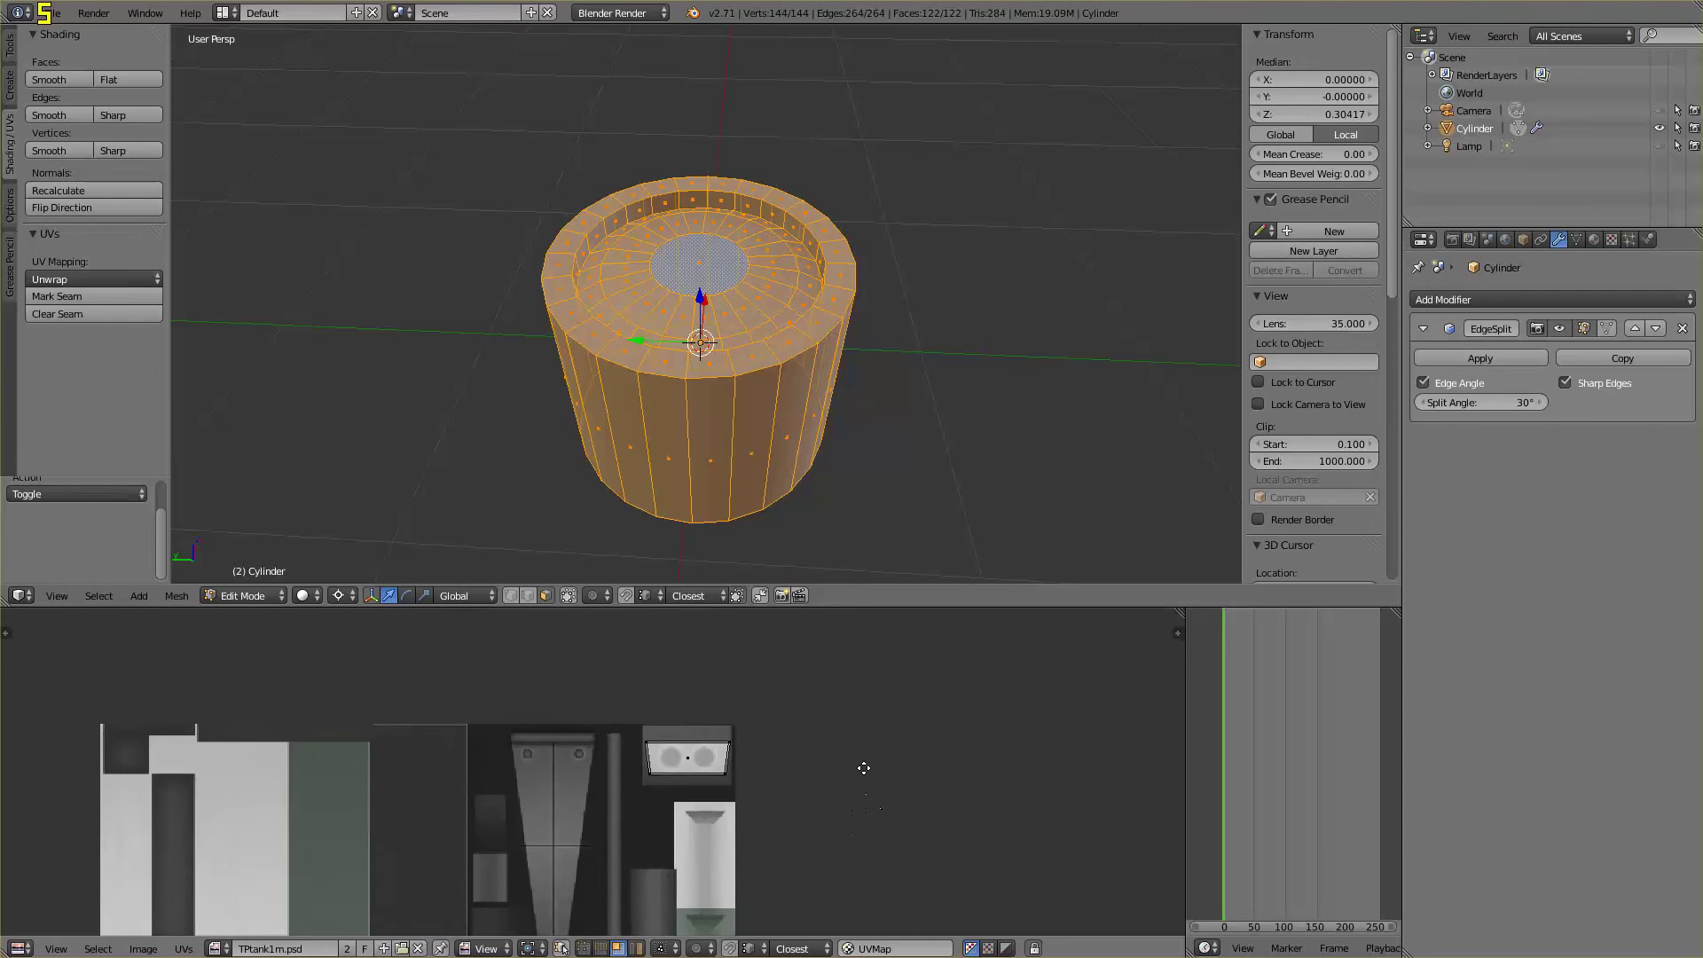
scroll(868, 736, down, 3)
middle_drag(836, 758, 852, 688)
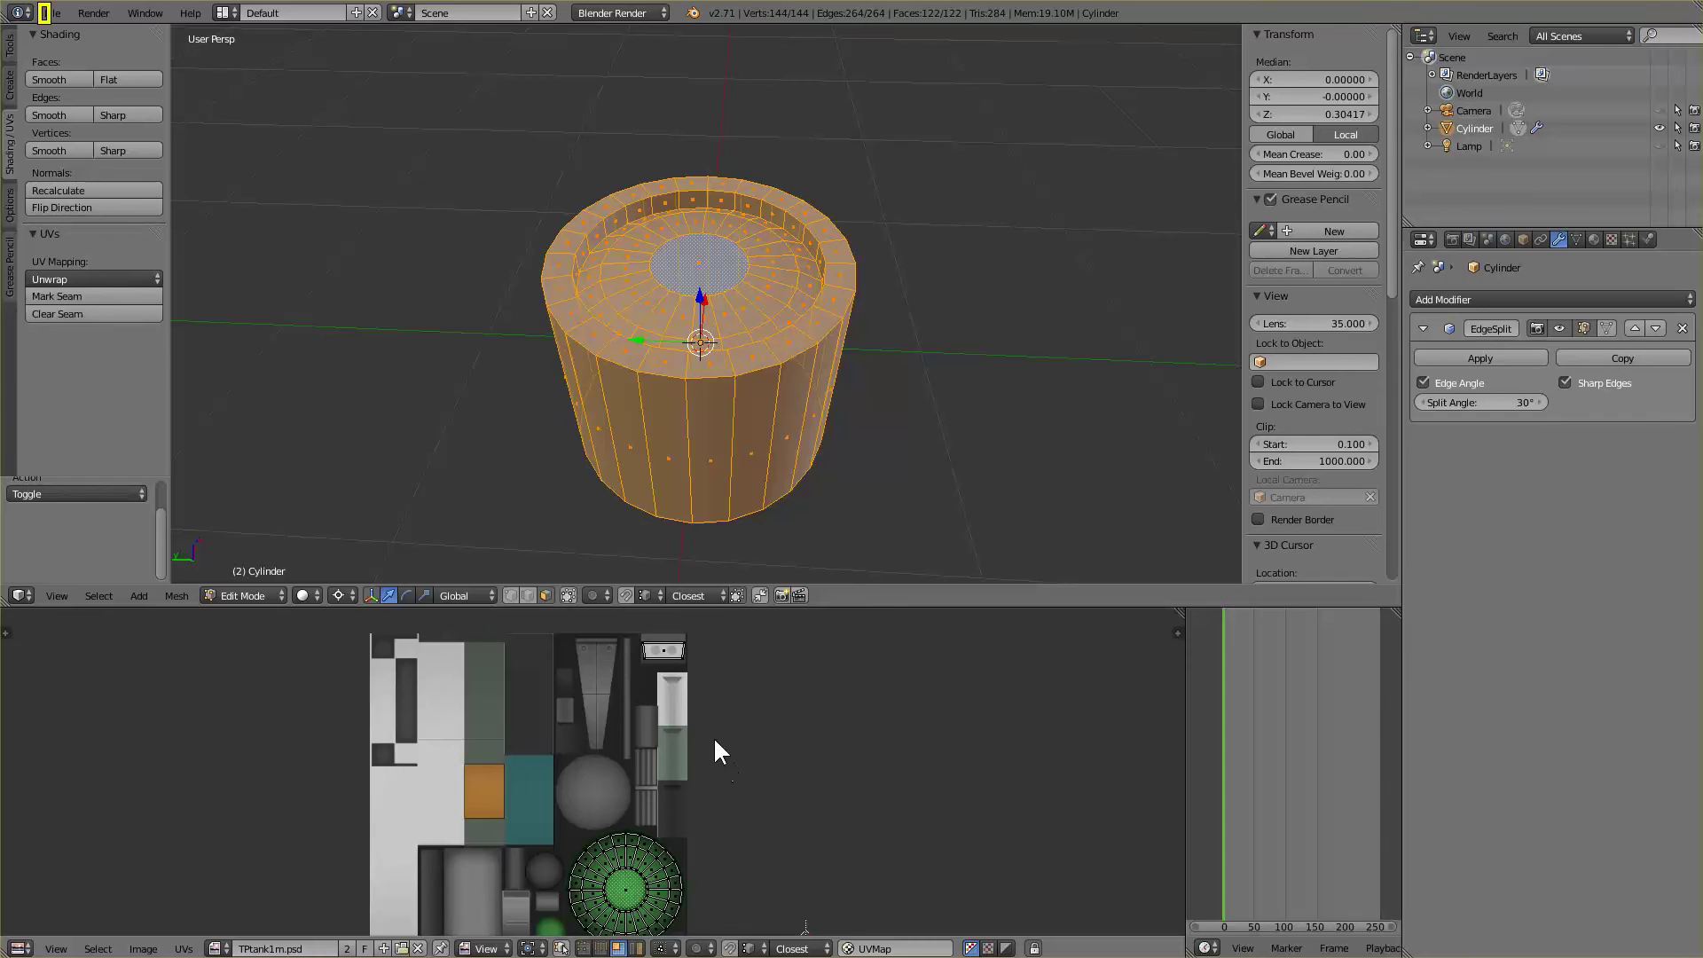
scroll(714, 737, up, 4)
scroll(714, 737, up, 3)
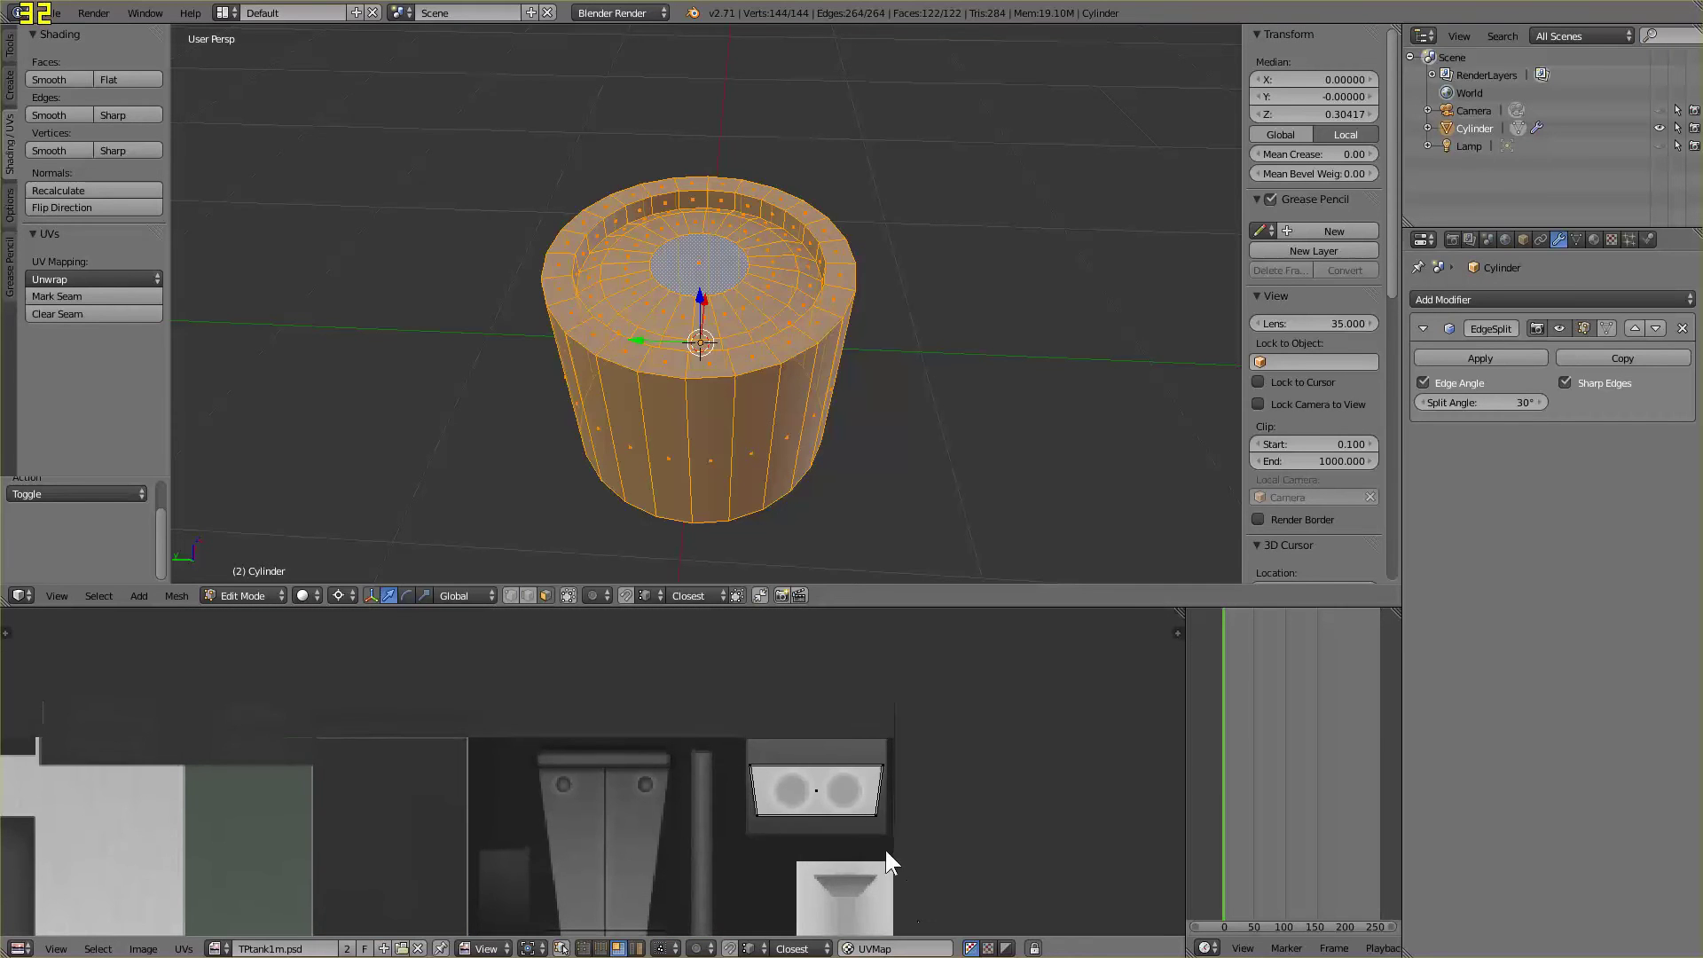
key(b)
drag(765, 755, 859, 839)
scroll(882, 844, up, 2)
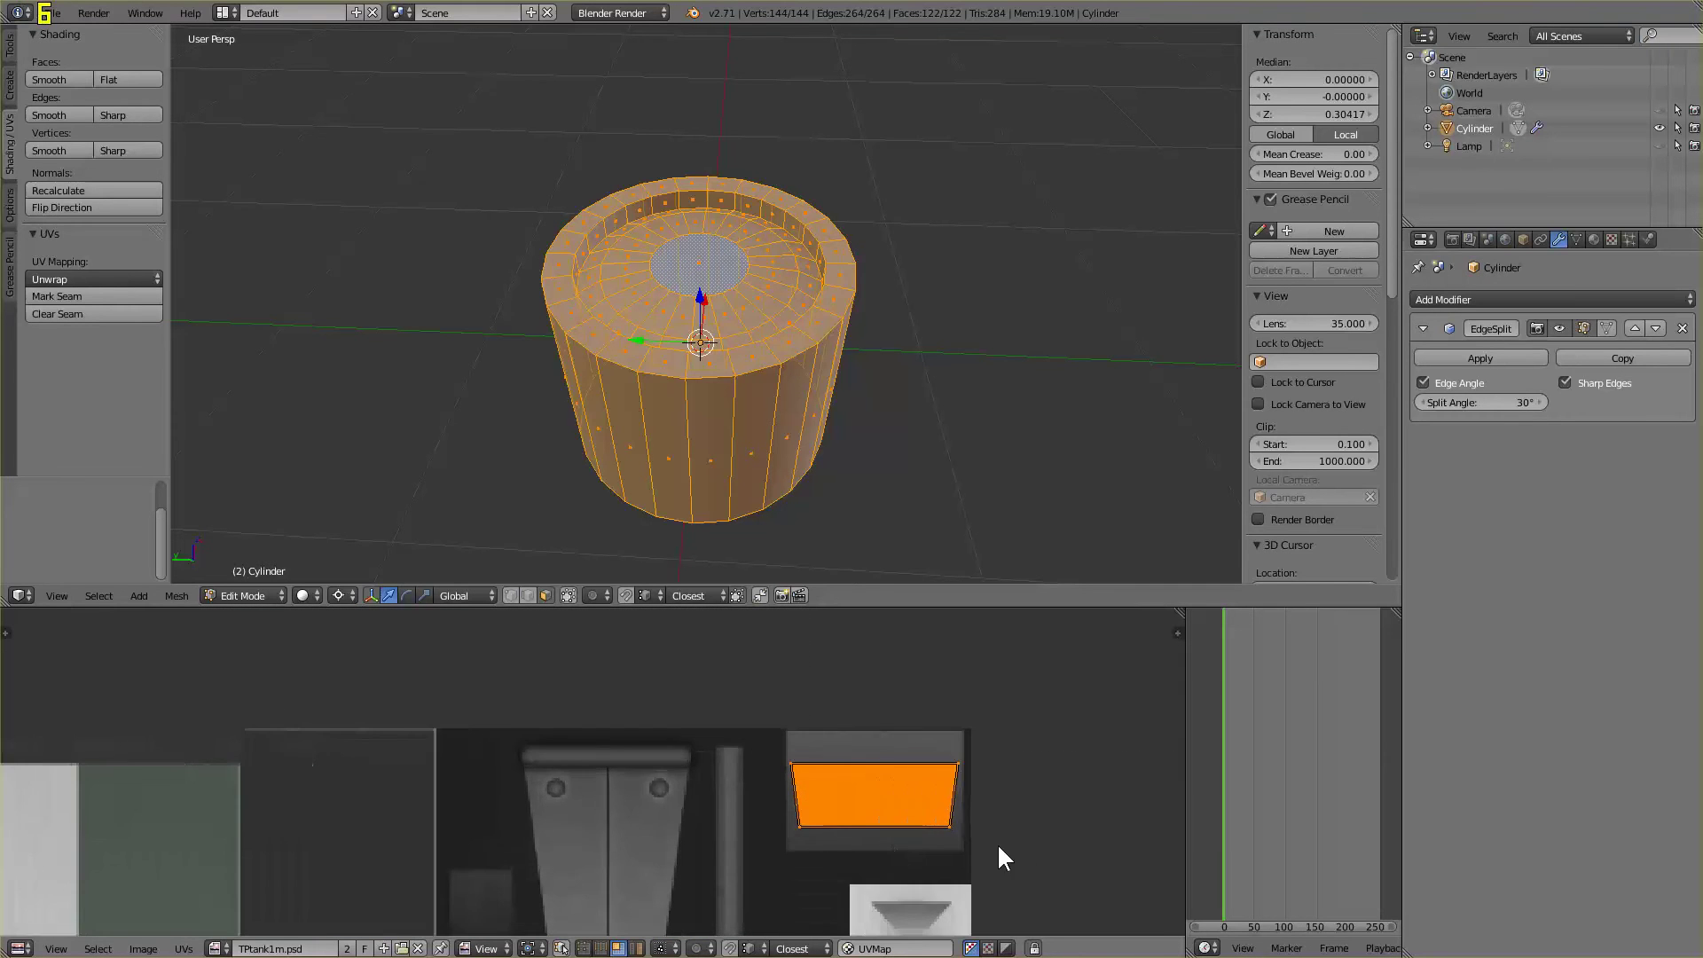
middle_drag(997, 843, 880, 813)
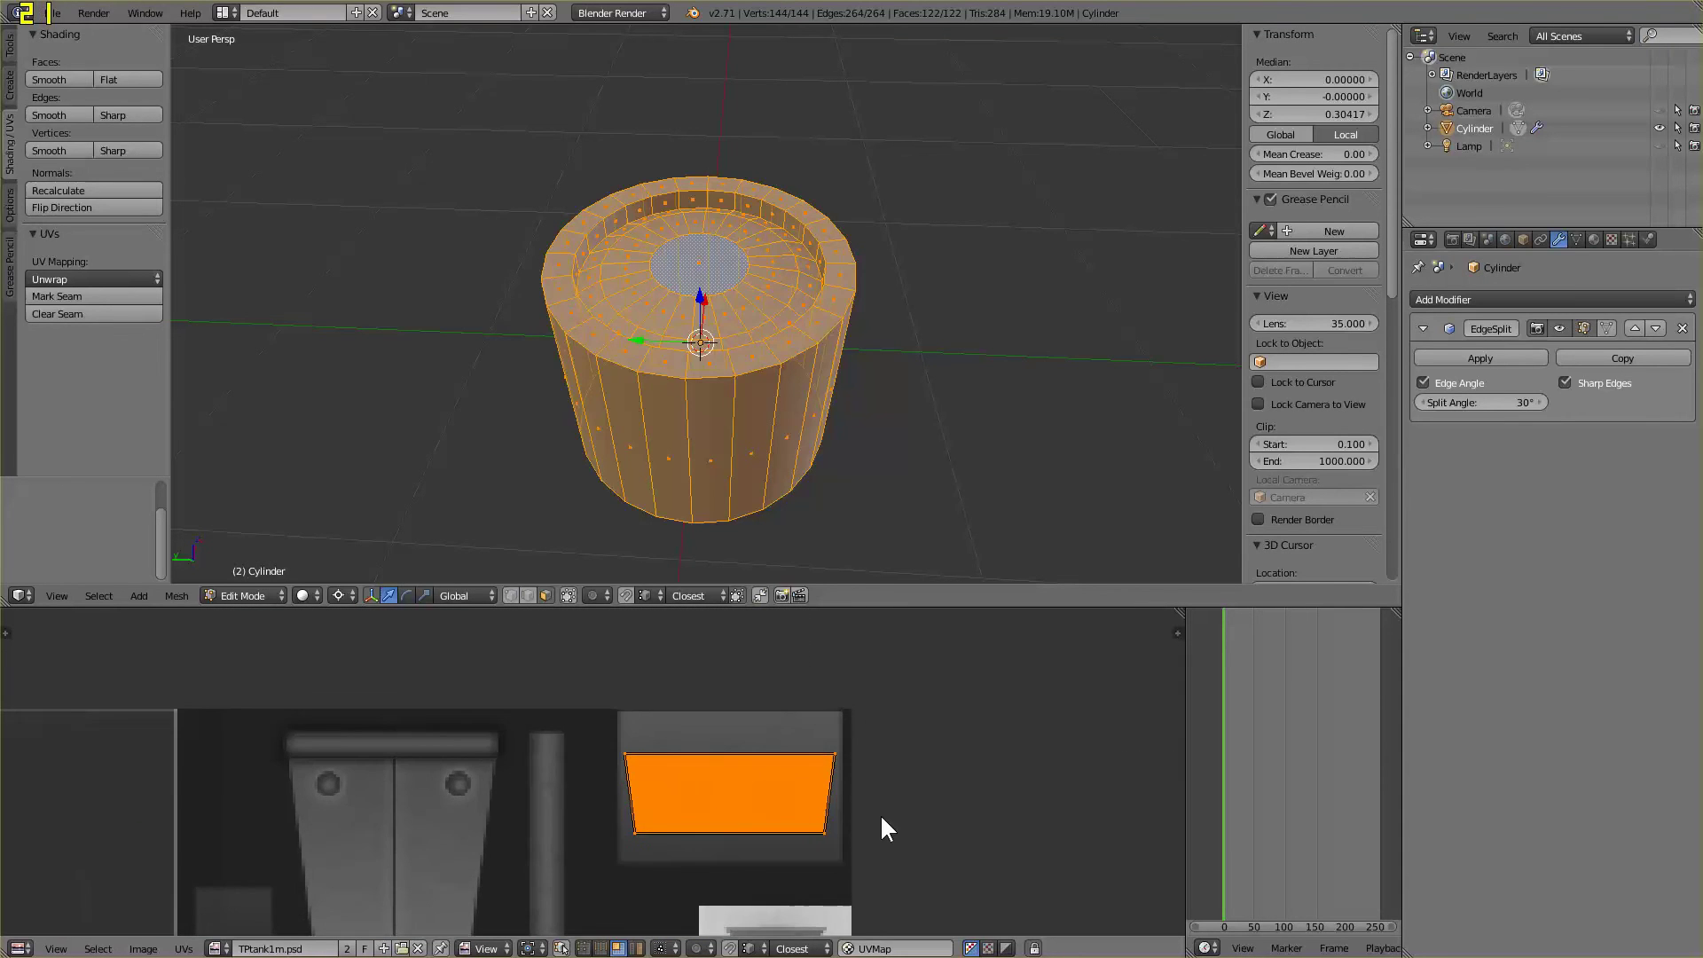
Scale the stacked rim UVs by 1.4 along Y, check the rim holes up close in Texture Paint mode, and return to Edit Mode
key(s)
key(y)
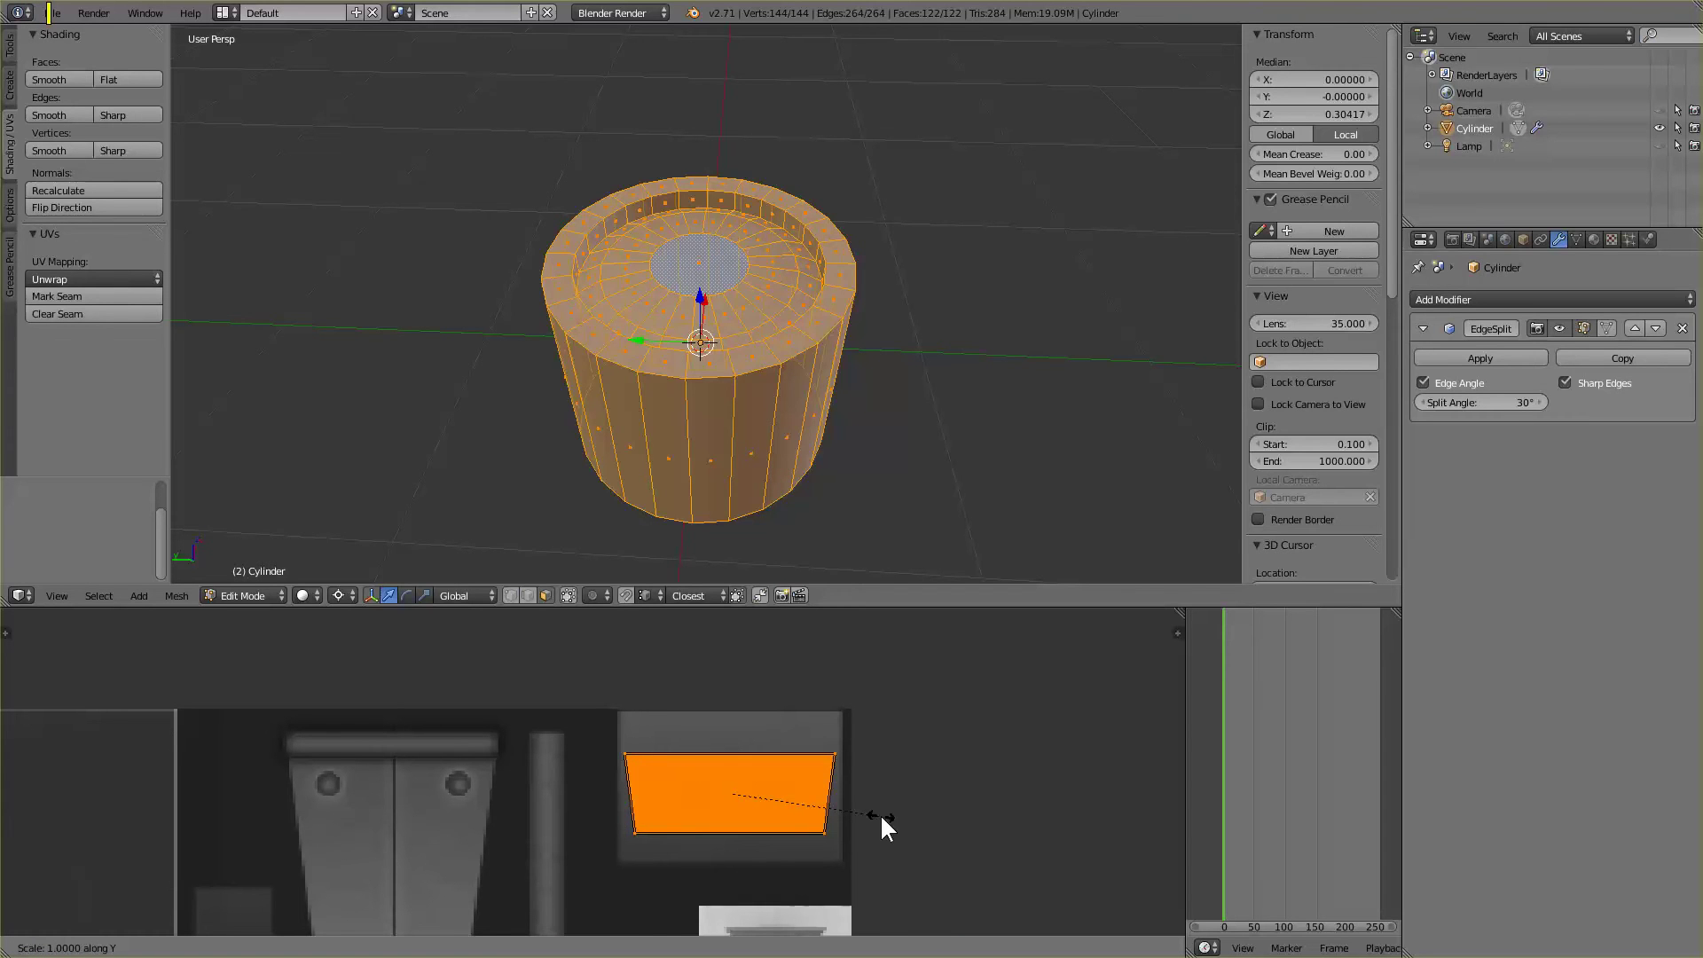
text(1.3)
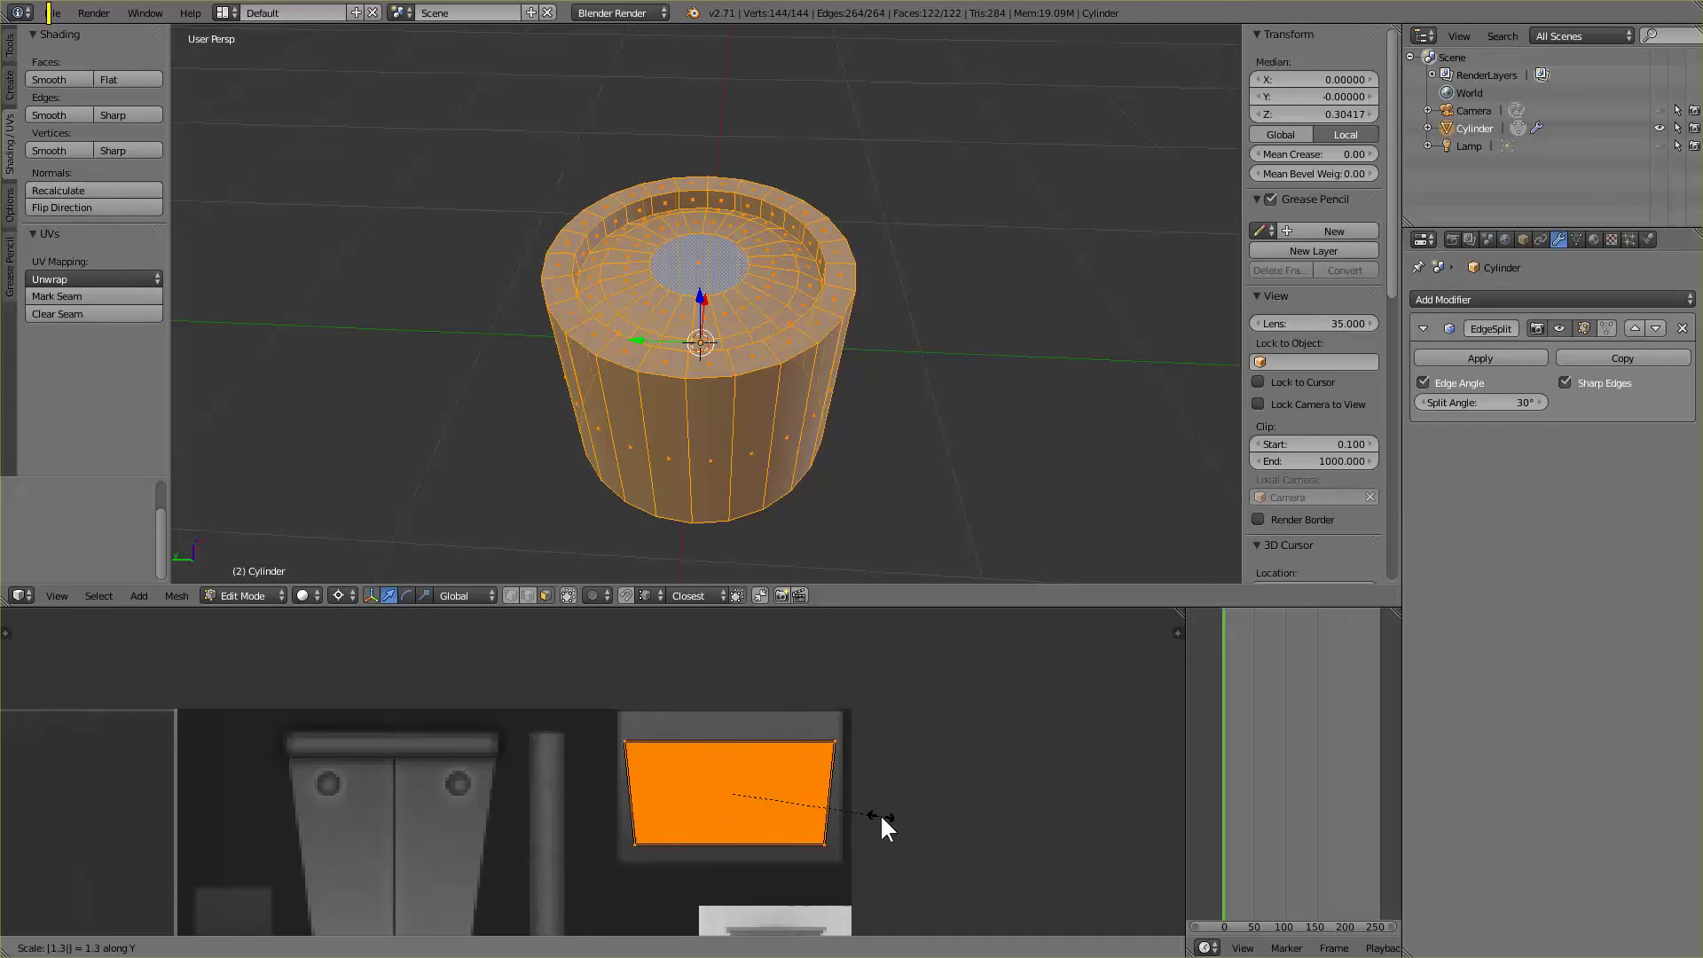
key(BackSpace)
text(4)
key(Return)
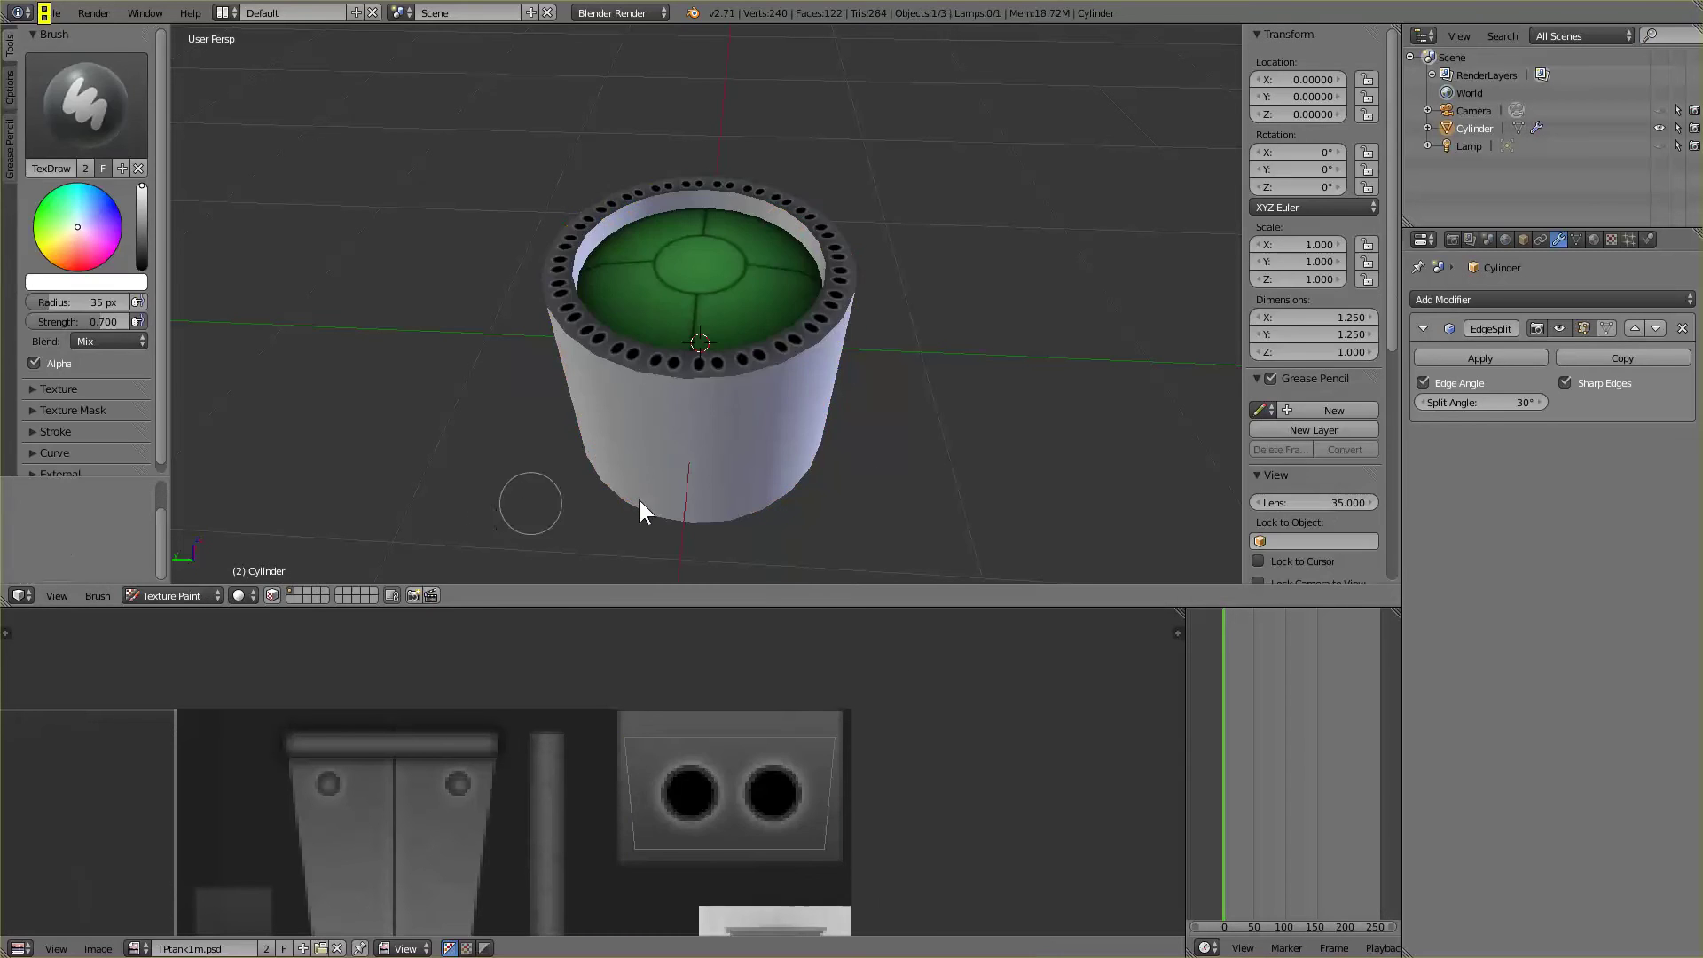
scroll(907, 486, up, 5)
middle_drag(907, 482, 917, 487)
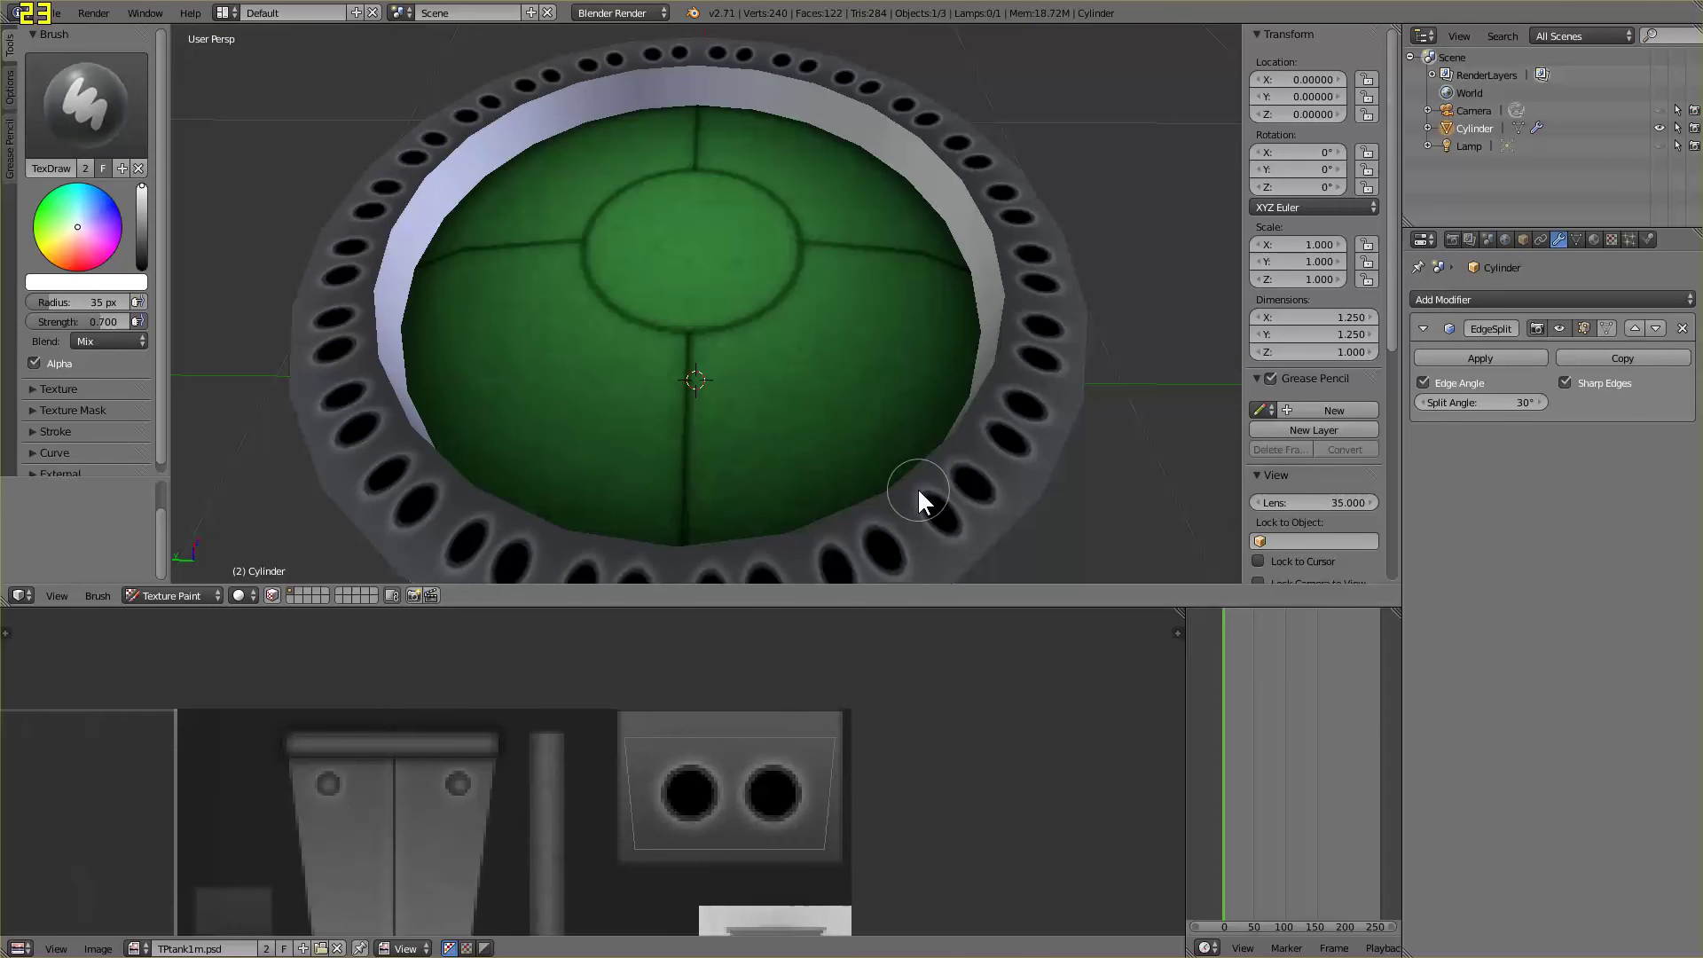
key(Tab)
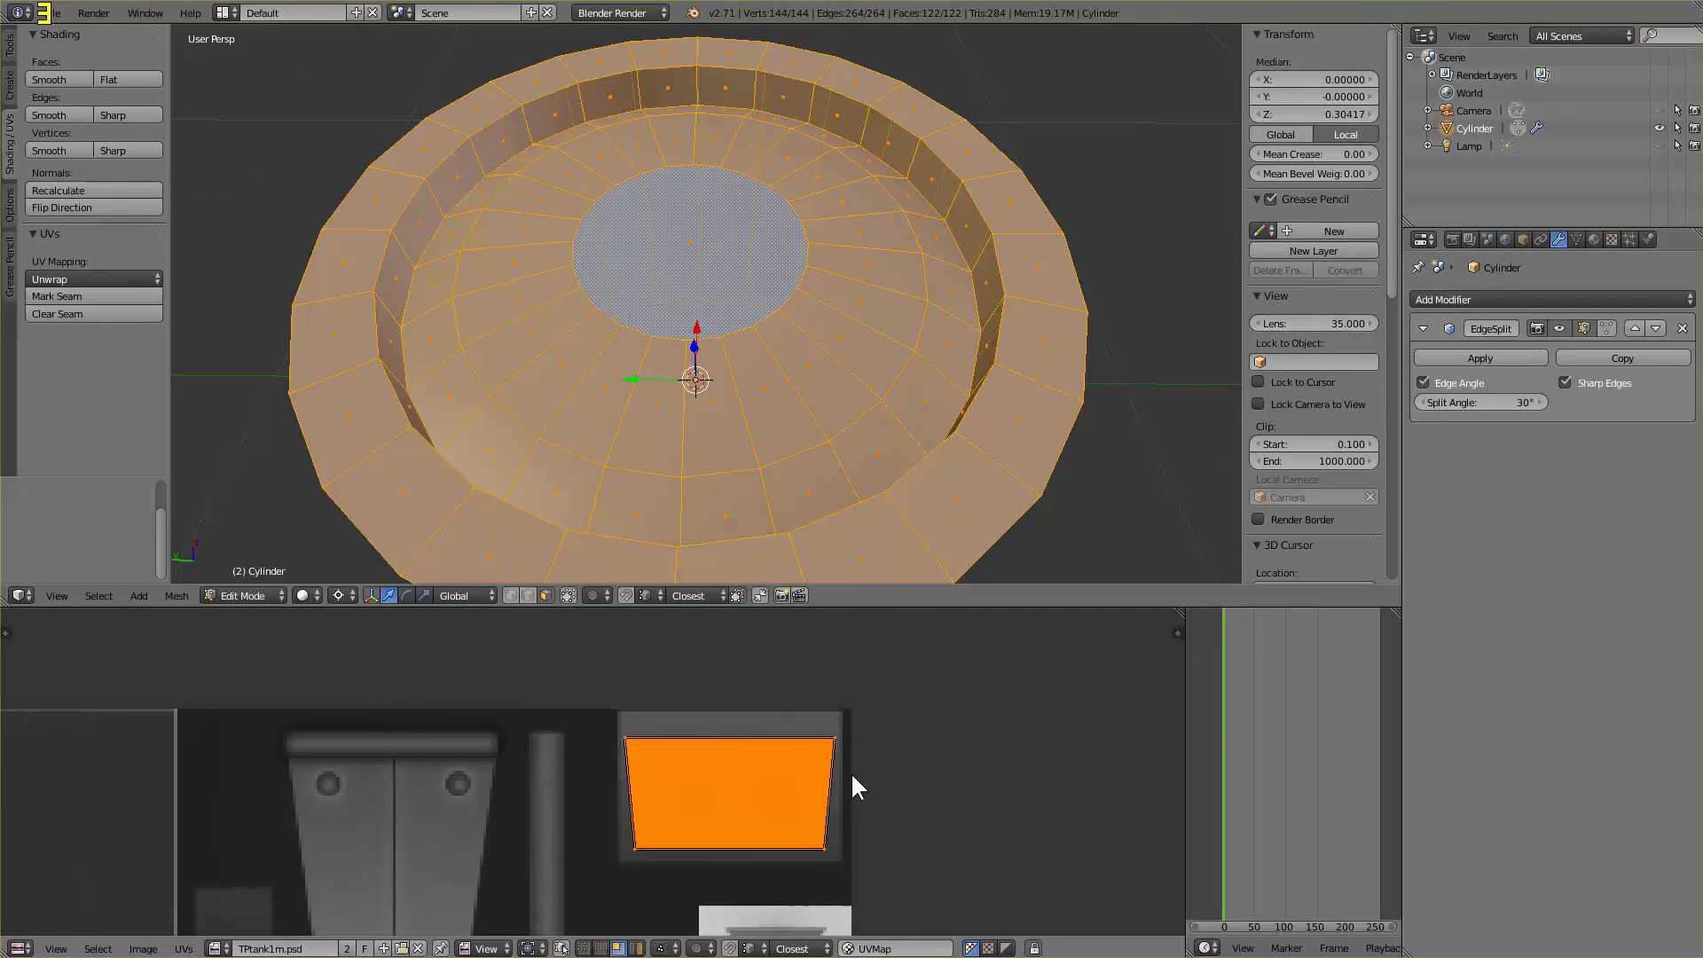
text(s1.)
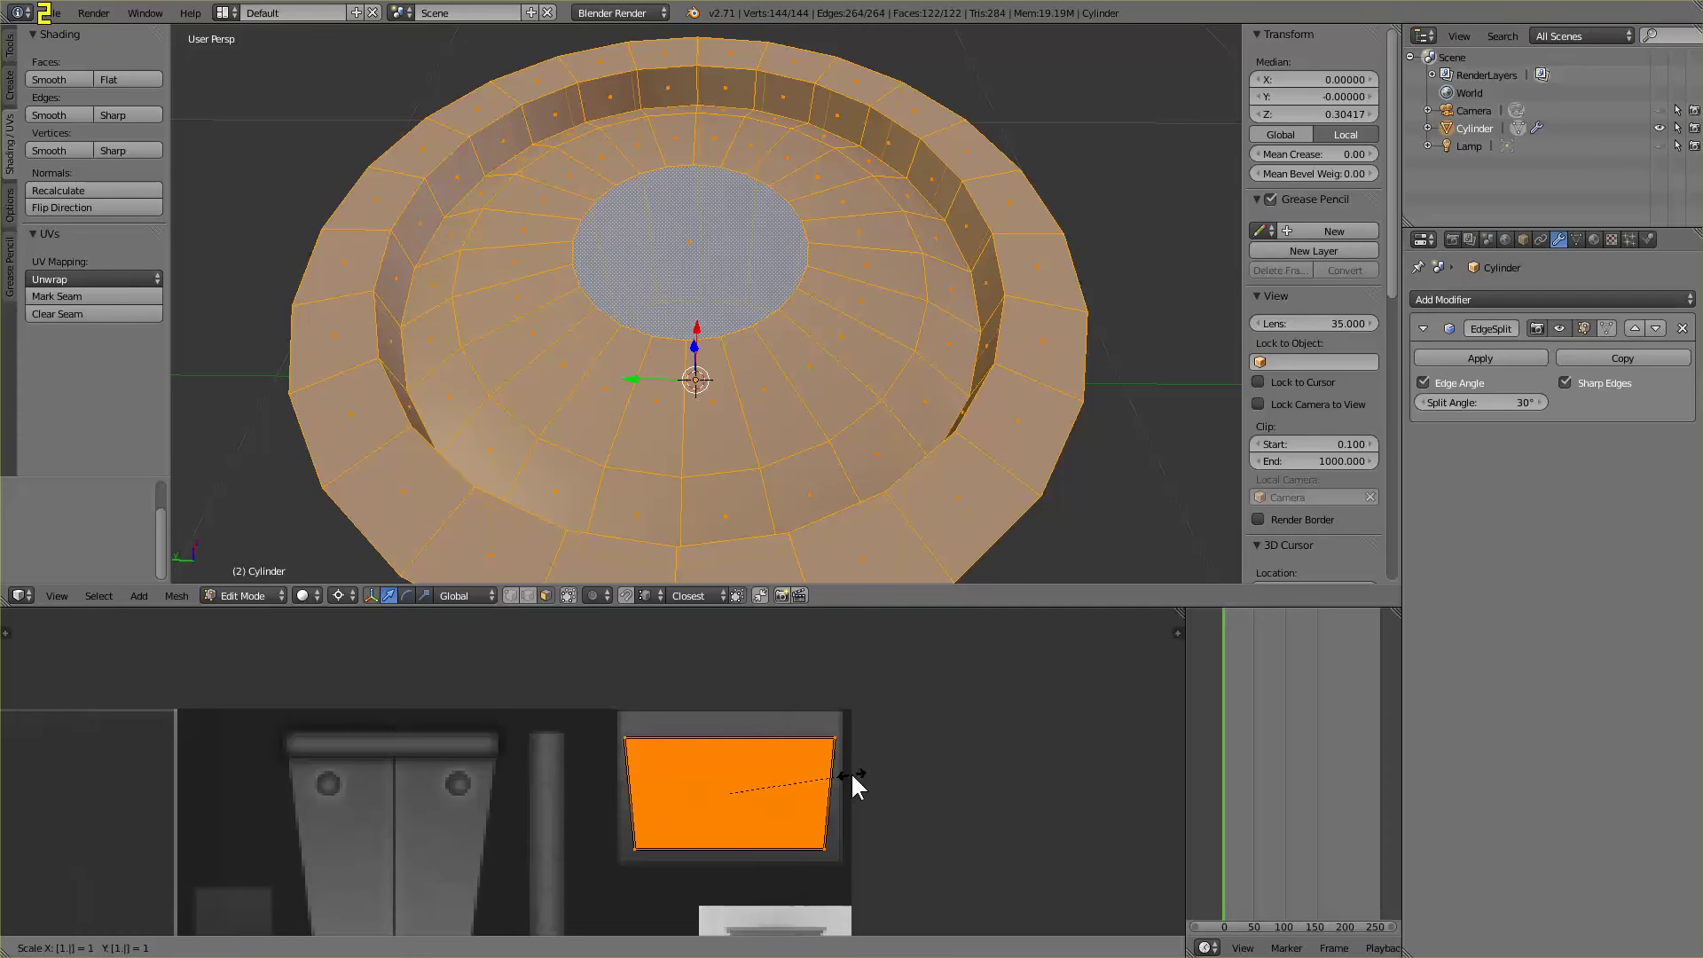
text(2)
key(Escape)
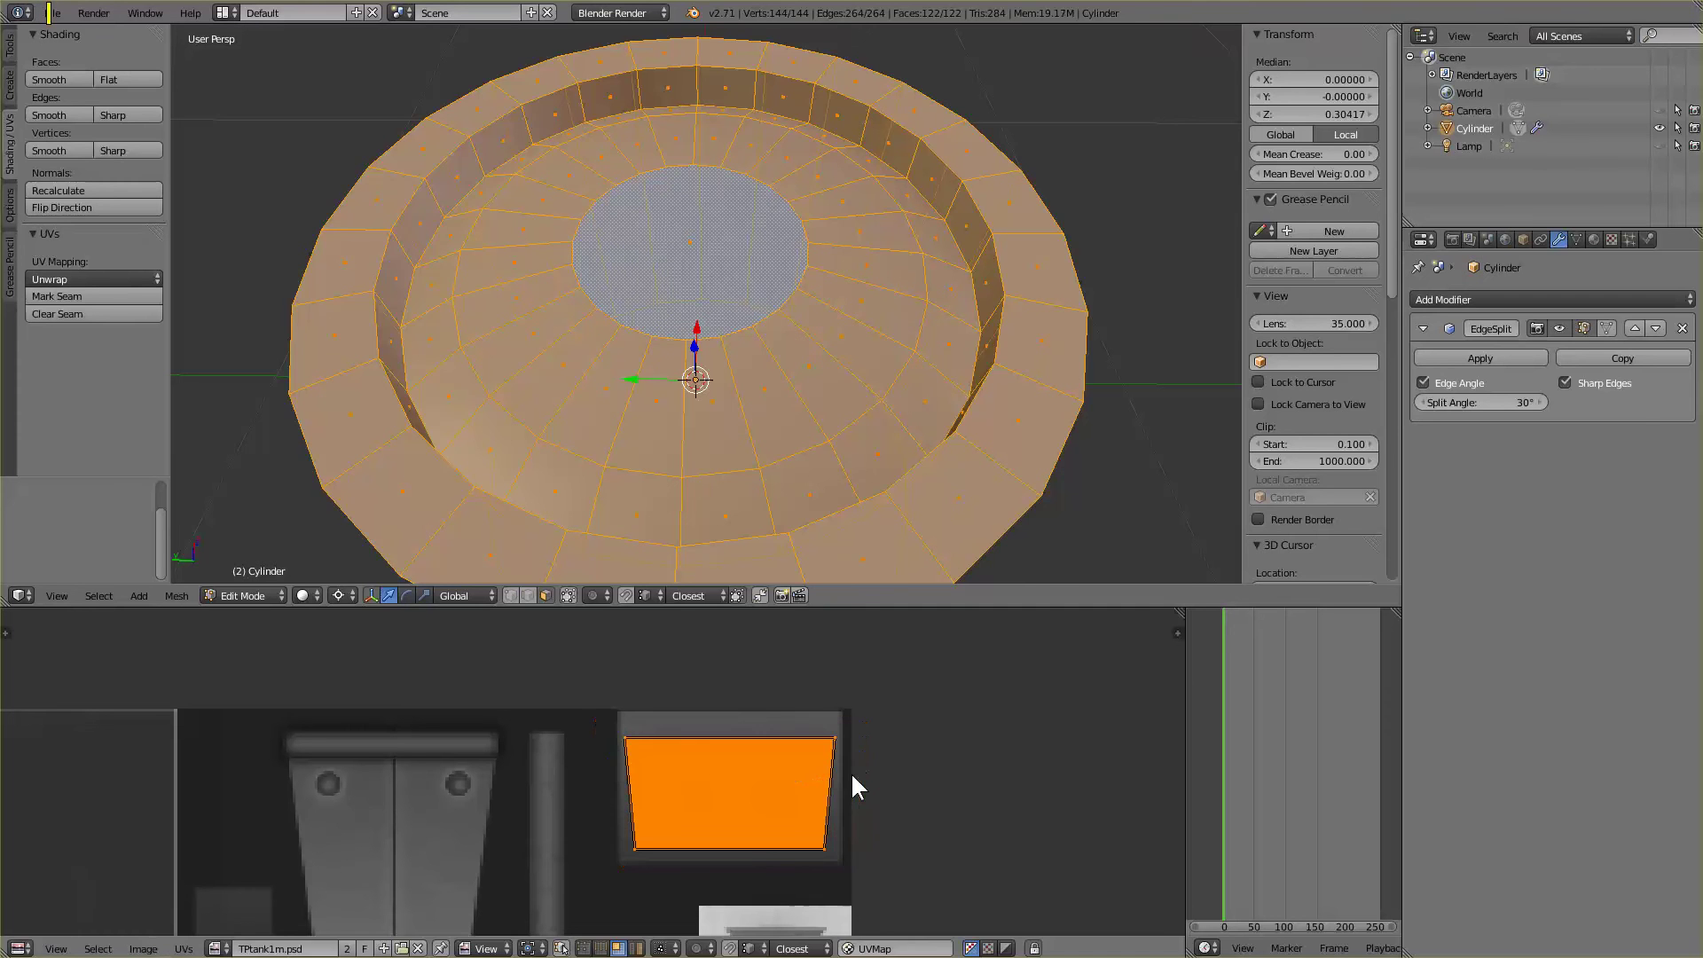
text(sy.1)
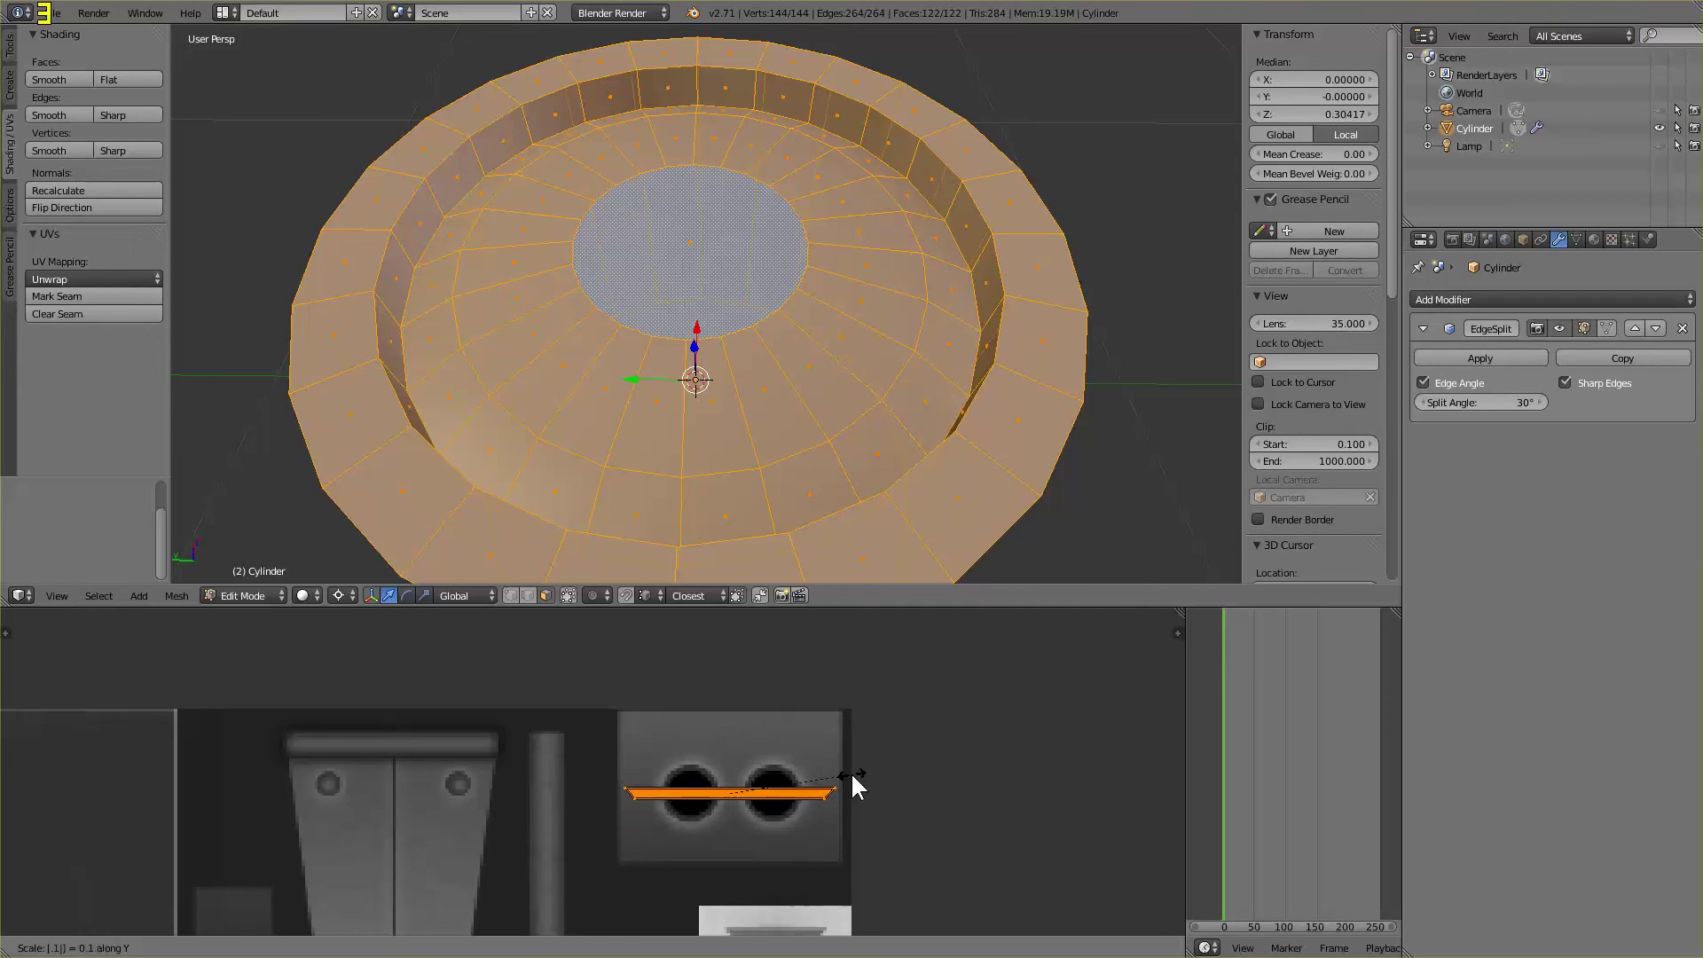
key(Escape)
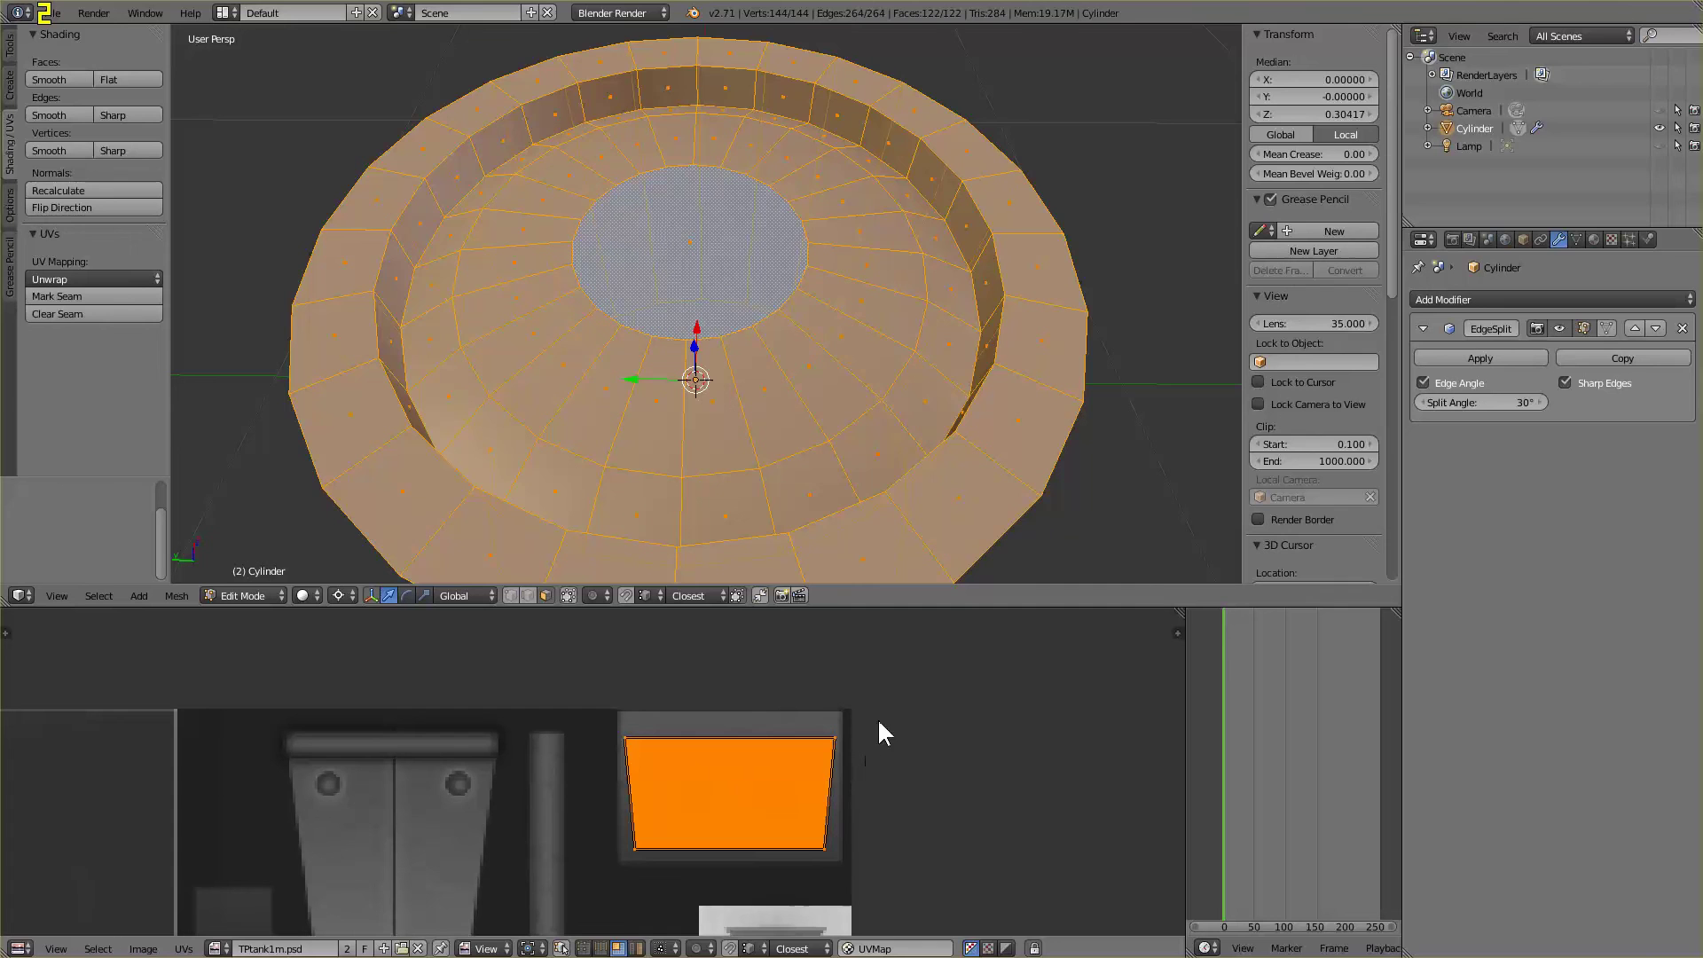
Scale the rim UVs by another 1.2 along Y and move them up by about 0.0039 to fit inside the plate
key(s)
text(y)
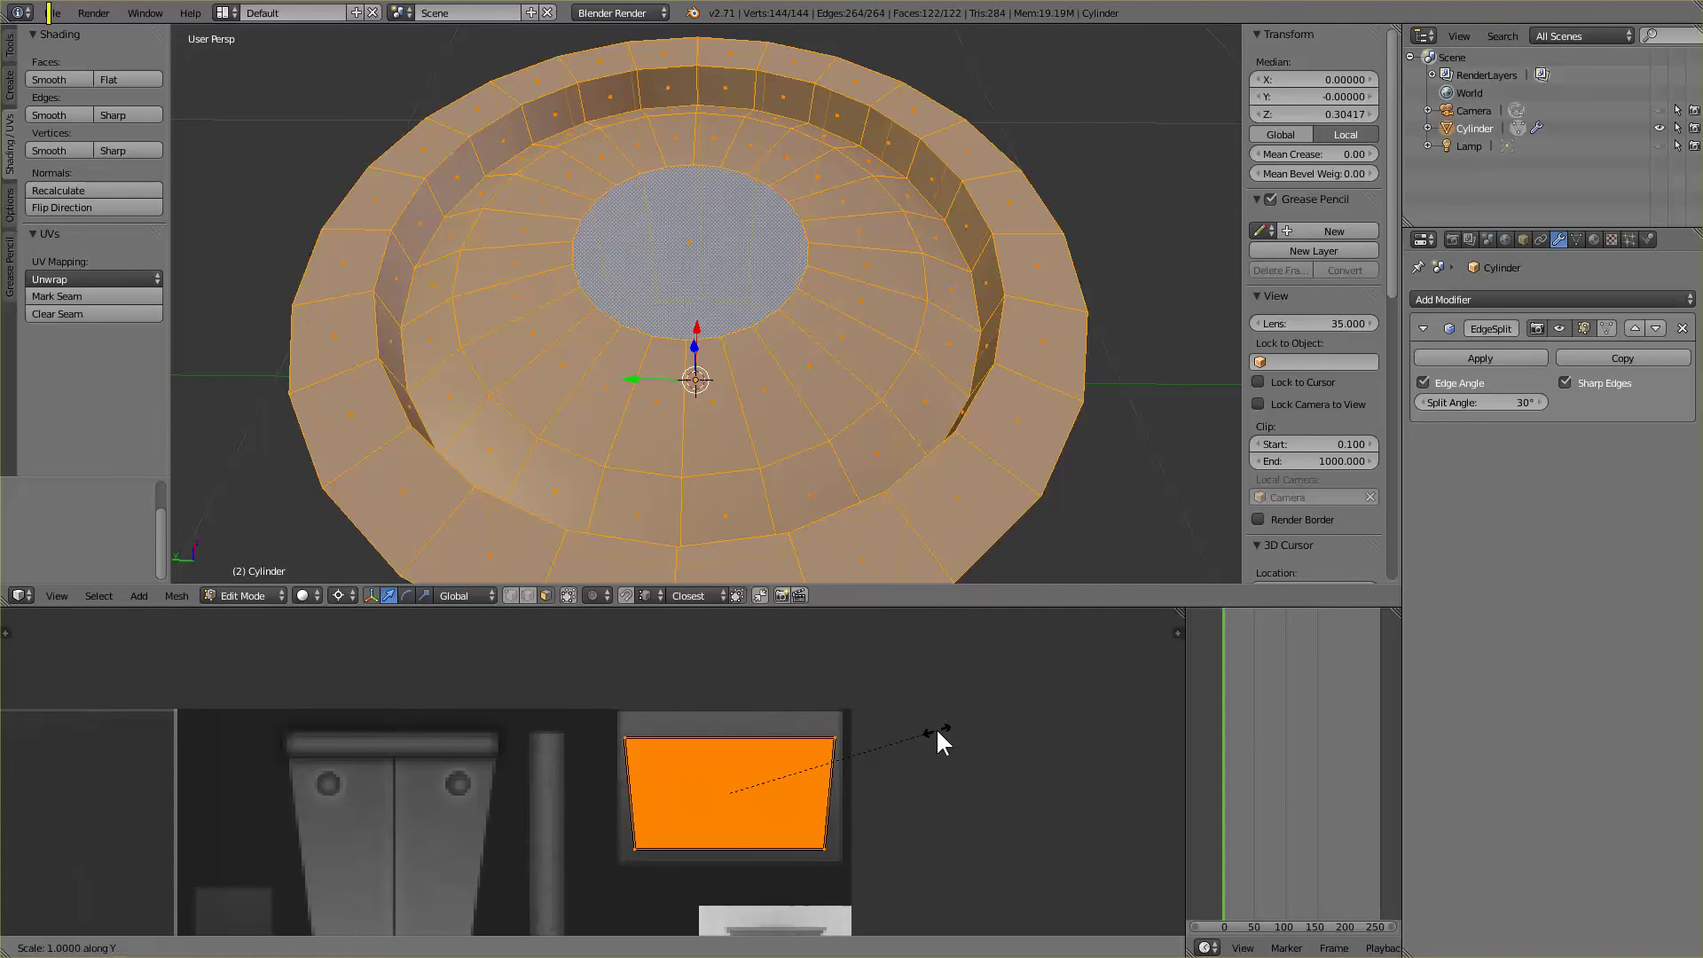
text(1.2)
key(Return)
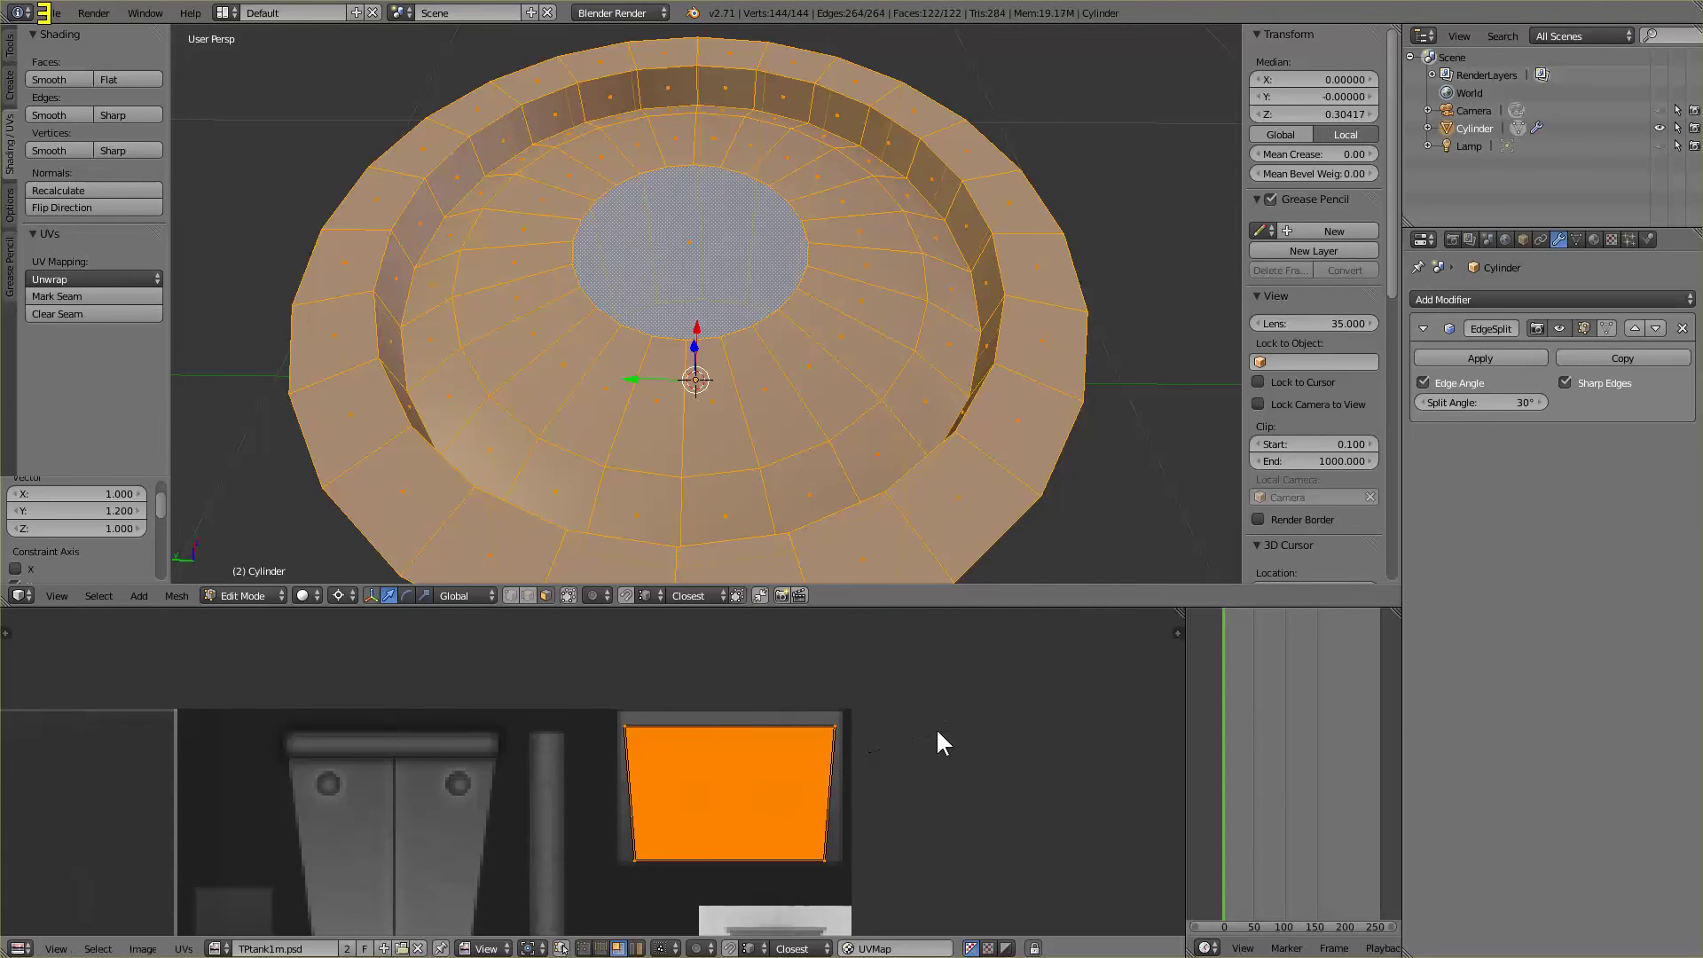
key(g)
key(y)
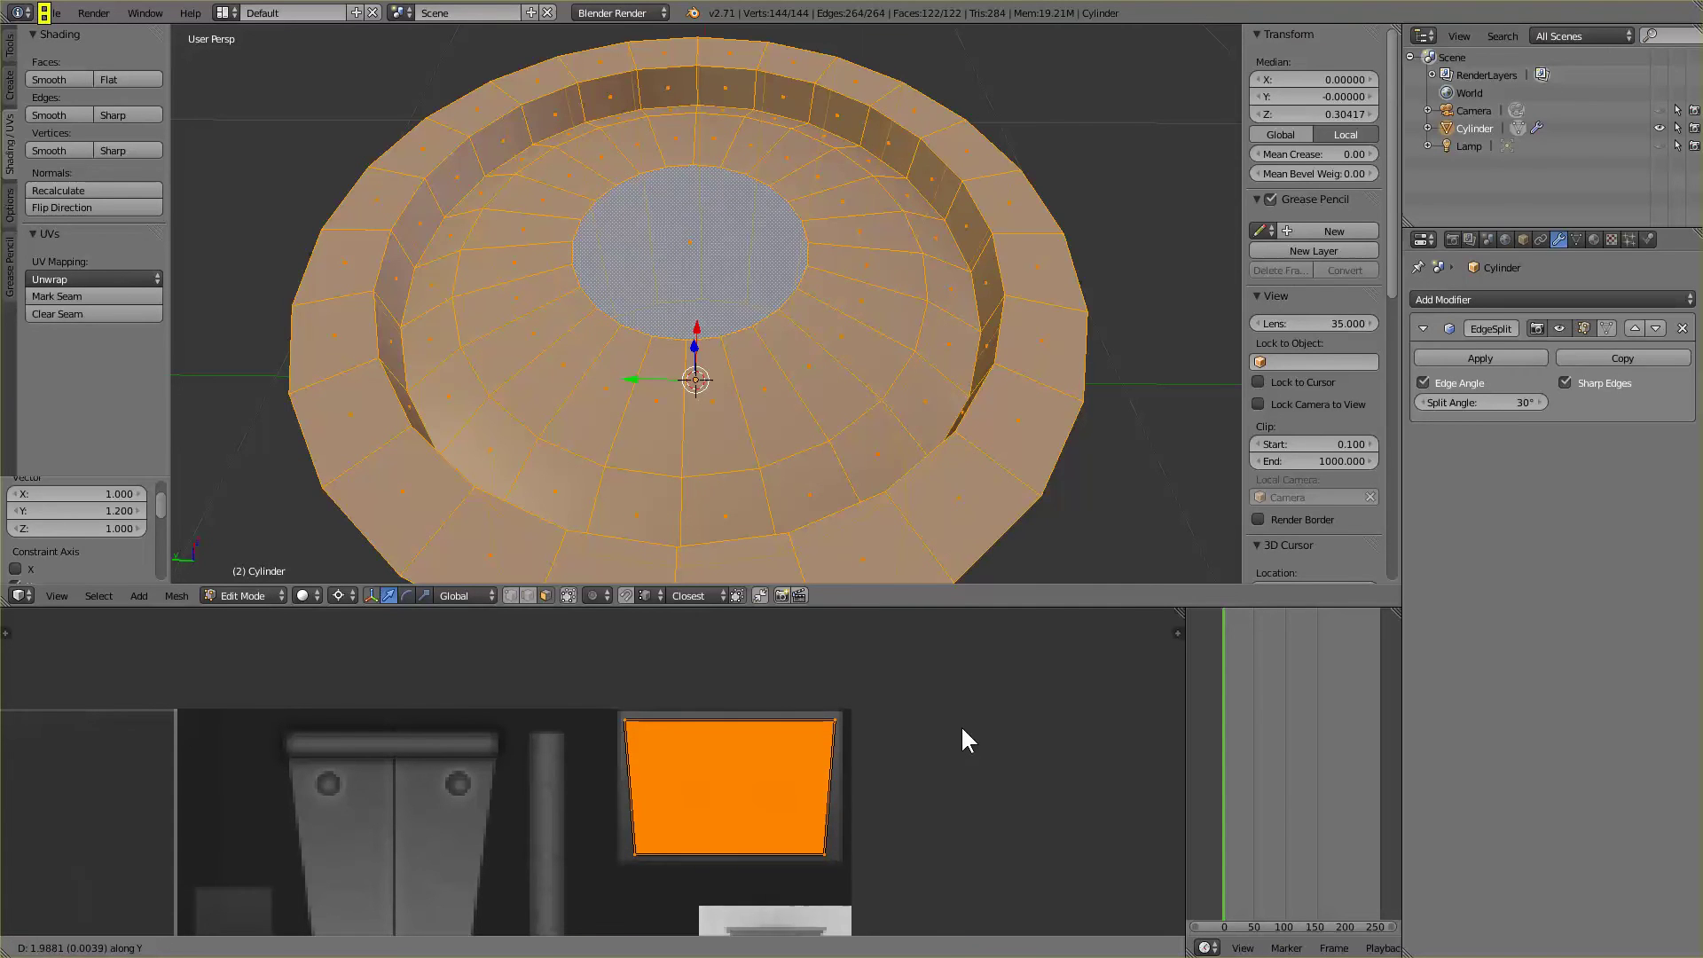
click(961, 726)
Examine the shape of the rim holes in Texture Paint mode, and return to Edit Mode
key(Tab)
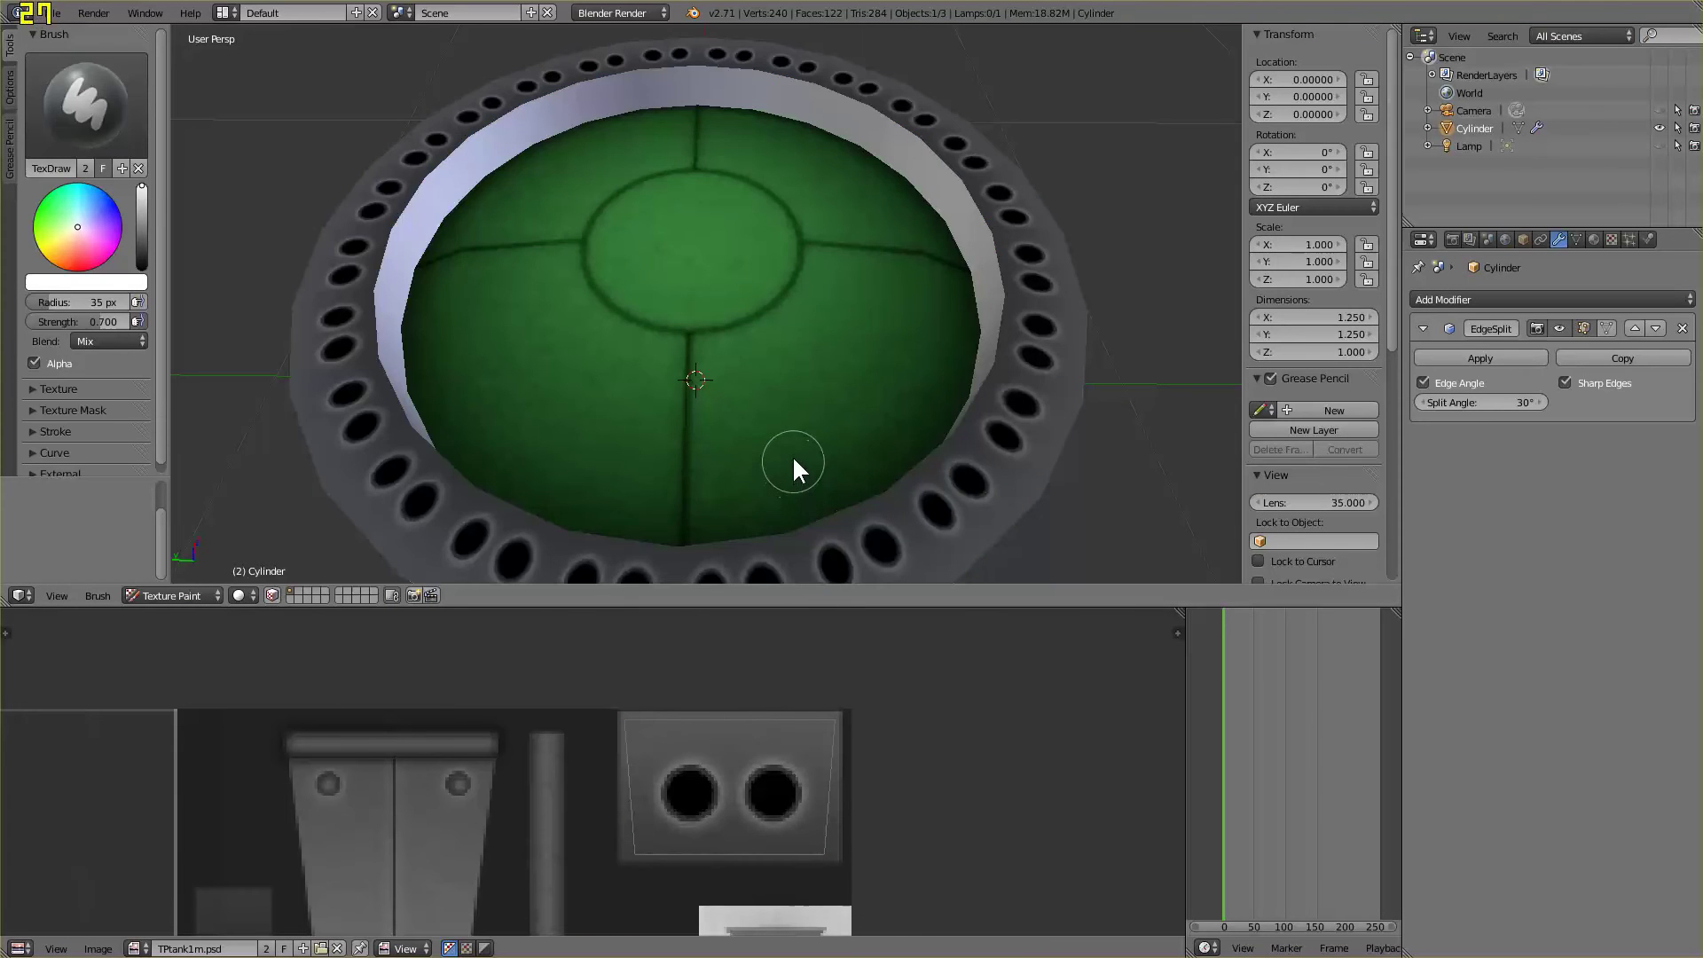
key(KP_2)
key(KP_8)
key(Tab)
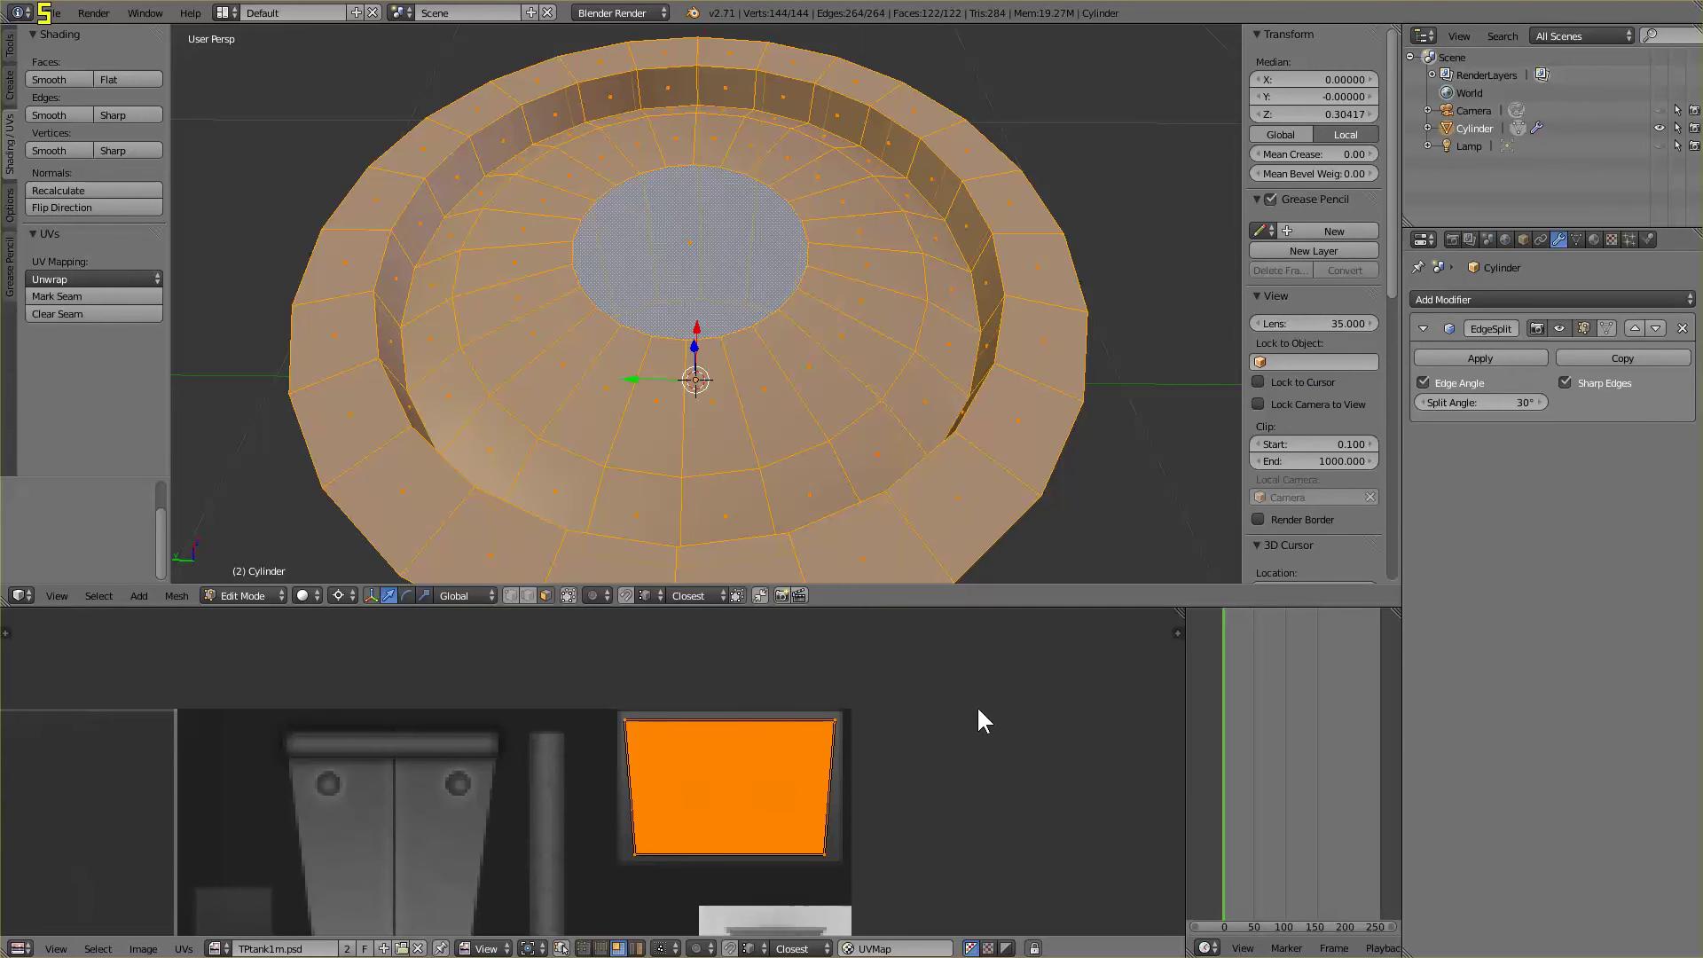
Check the rim holes in Texture Paint mode, return to Edit Mode, and scale the stacked rim UVs by about 0.892 along X
key(Tab)
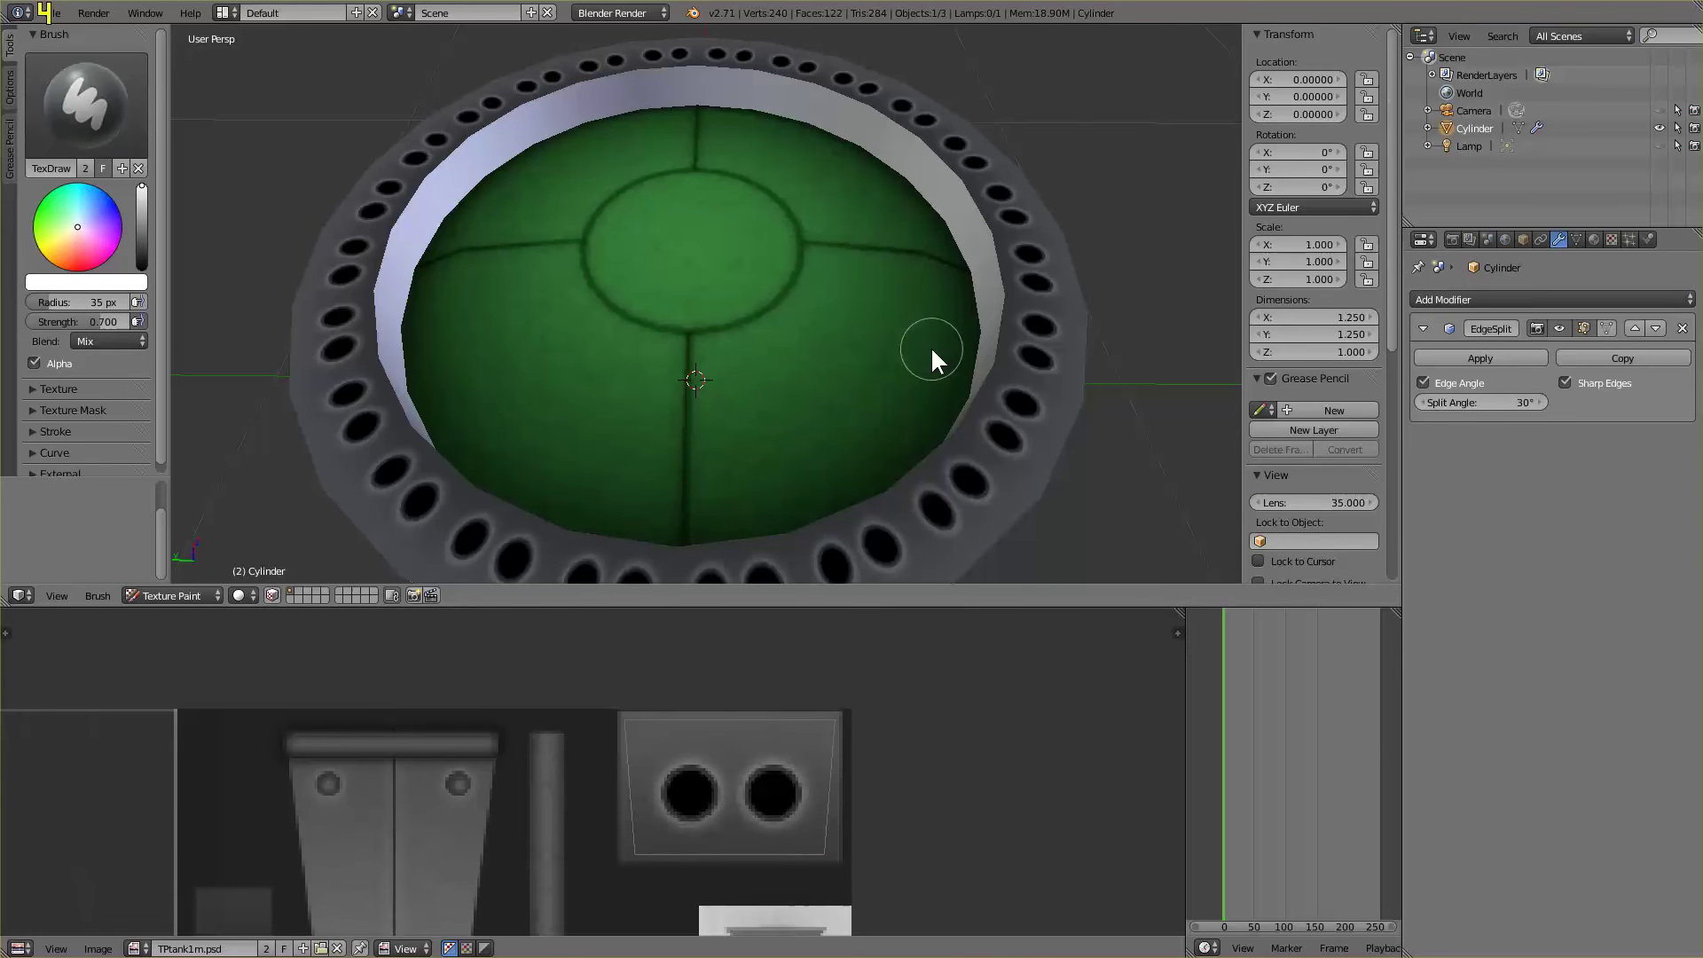
key(Tab)
key(s)
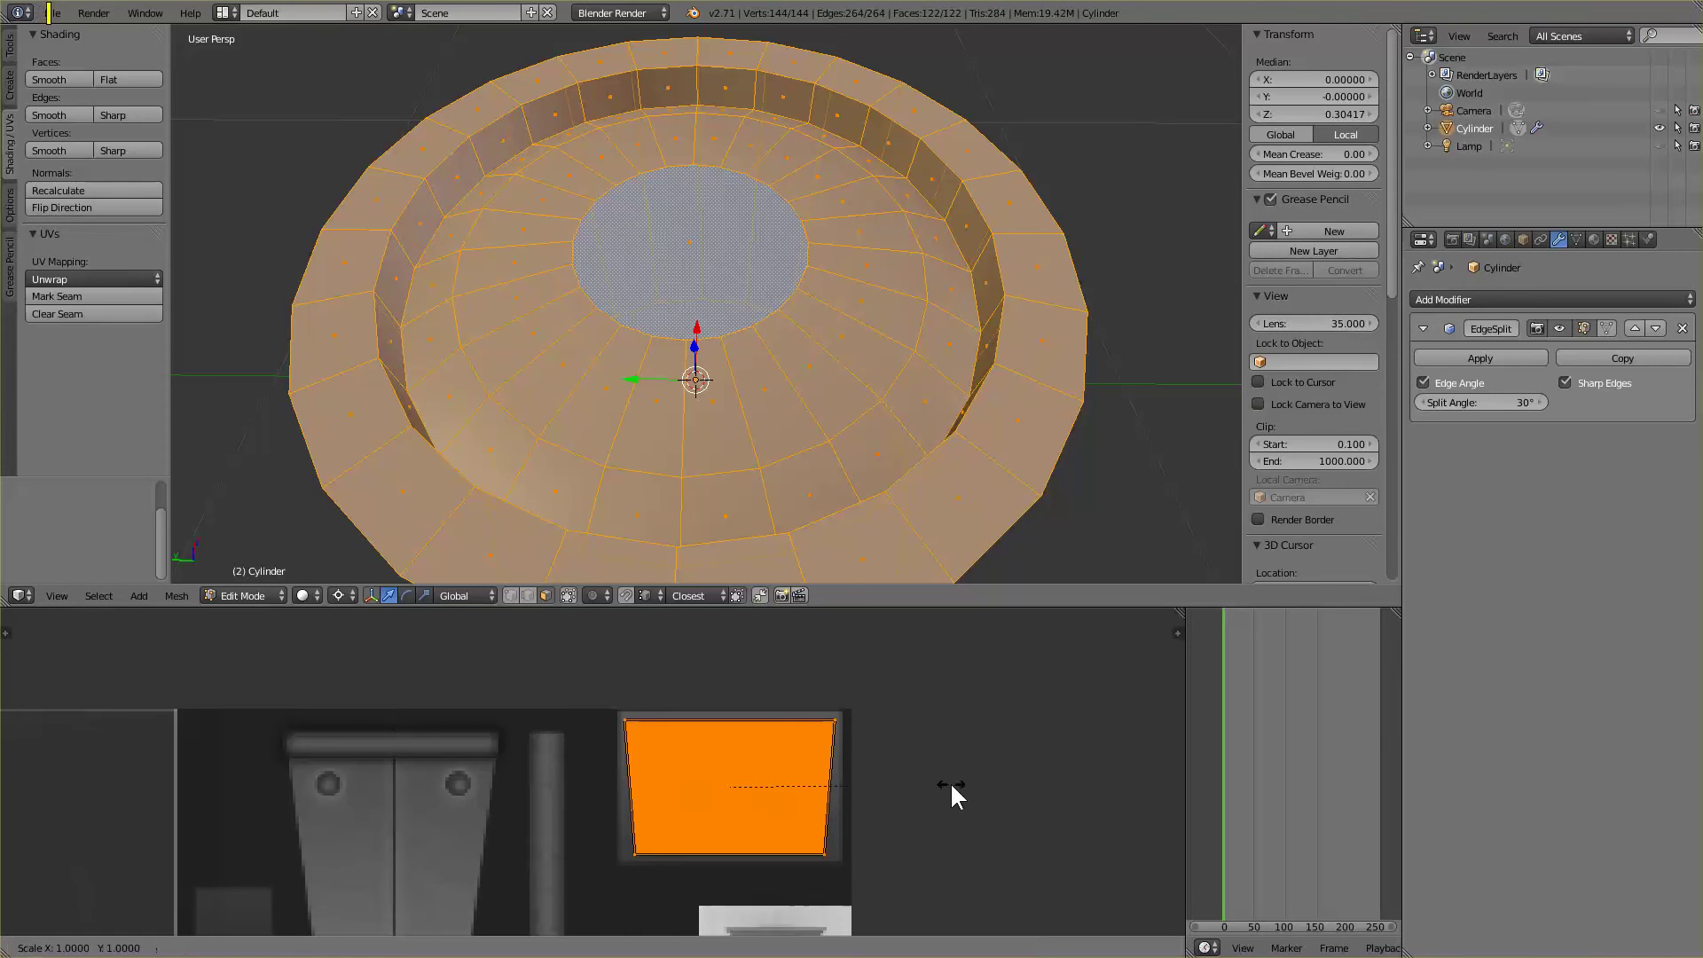
key(x)
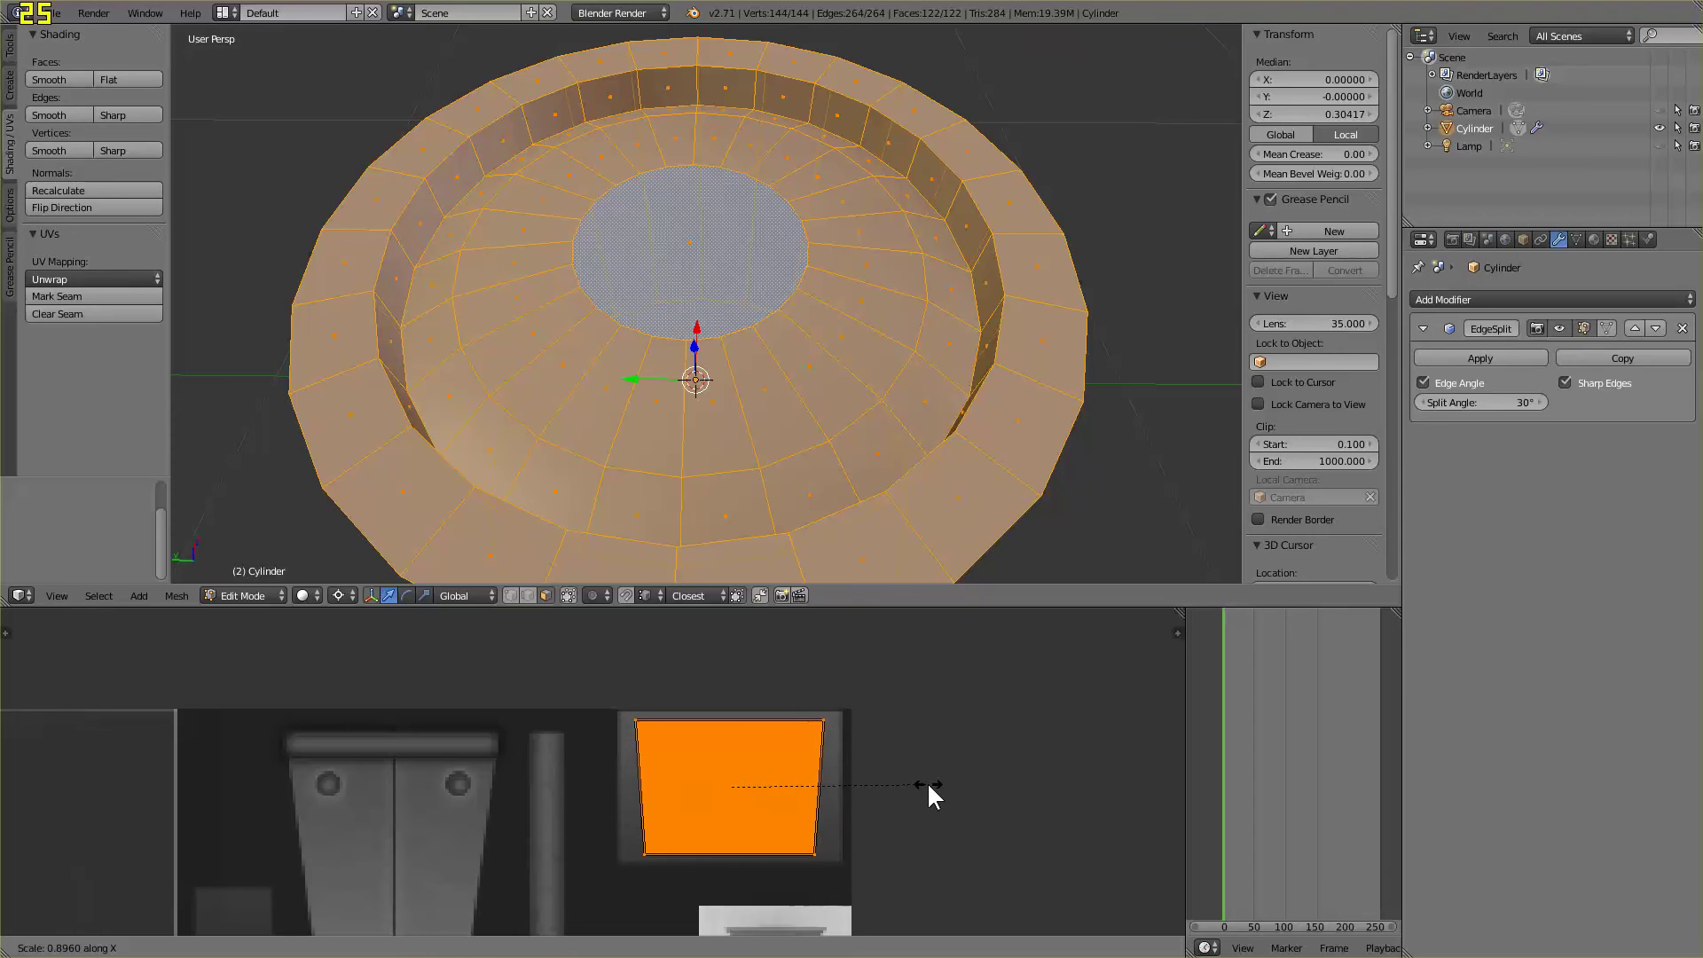
click(931, 794)
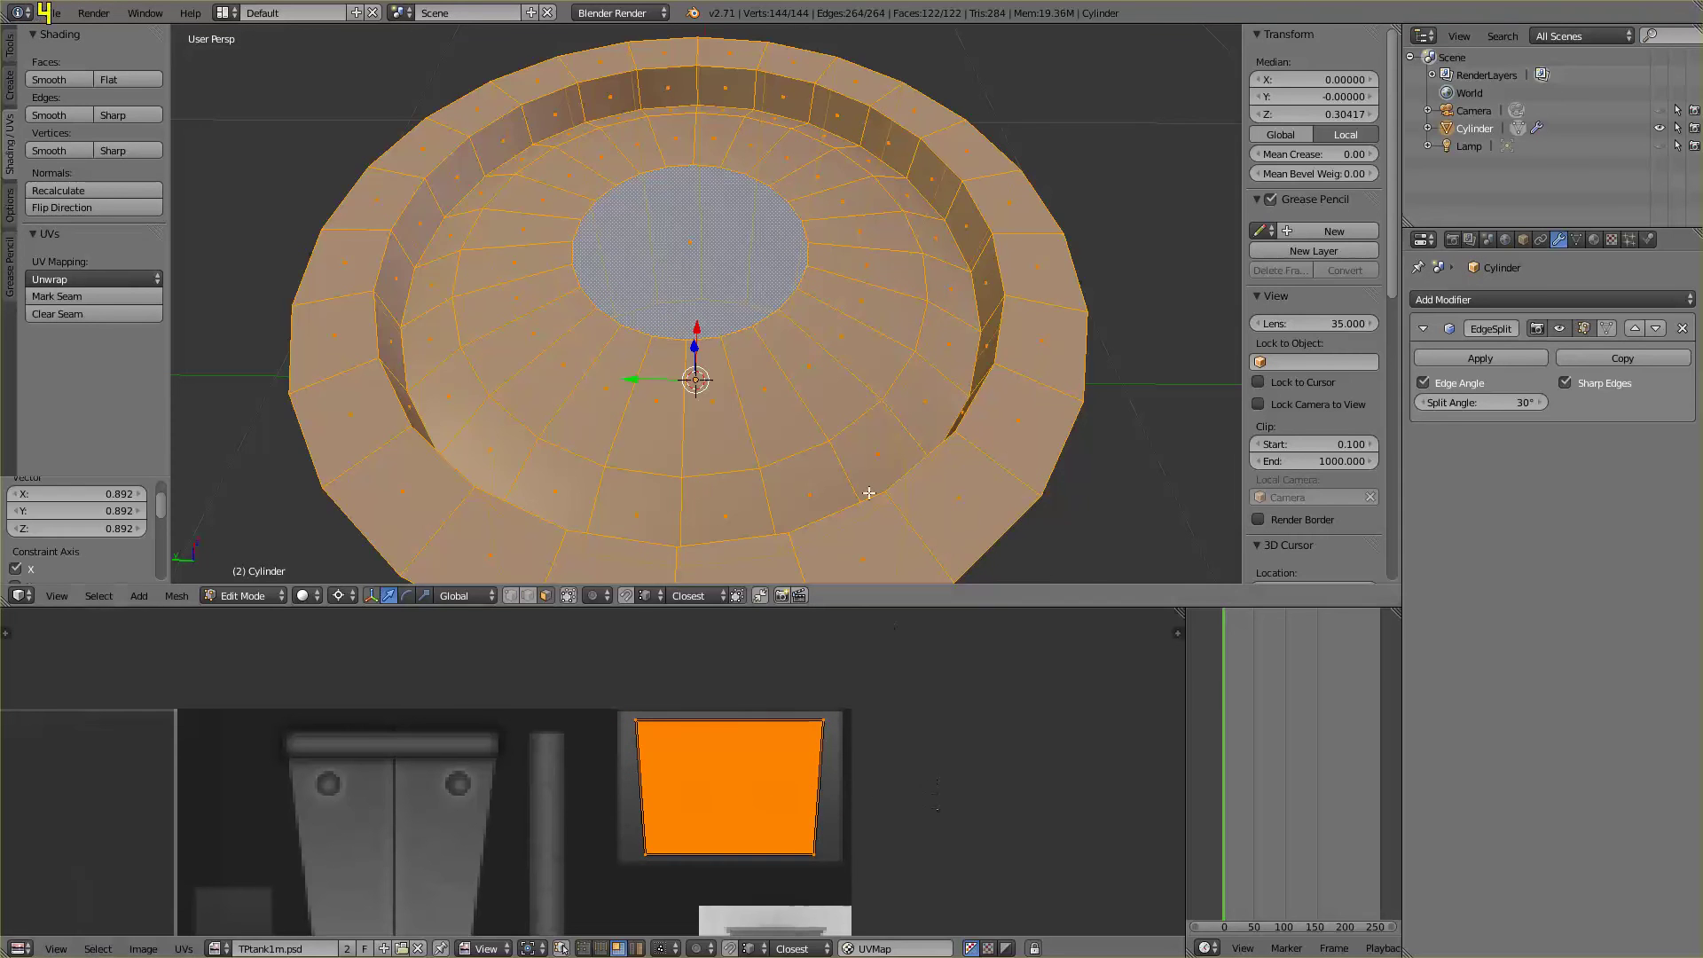
Examine the rim holes and the outside of the cylinder in Texture Paint mode, and return to Edit Mode
key(Tab)
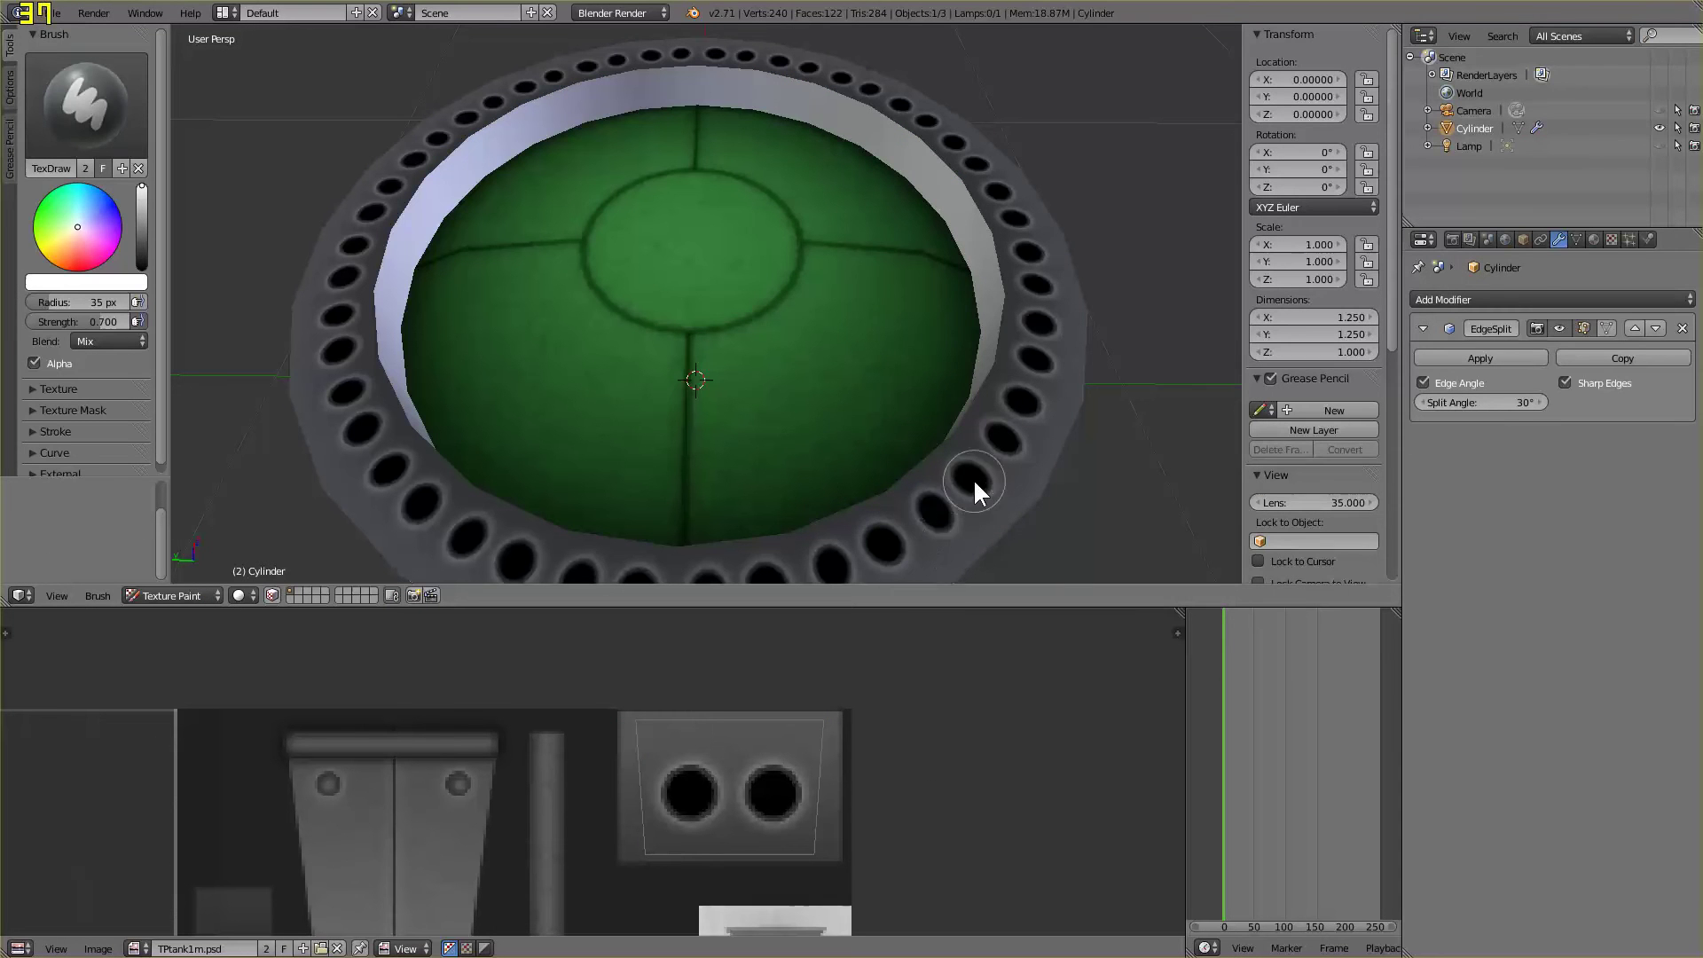
scroll(1018, 498, down, 4)
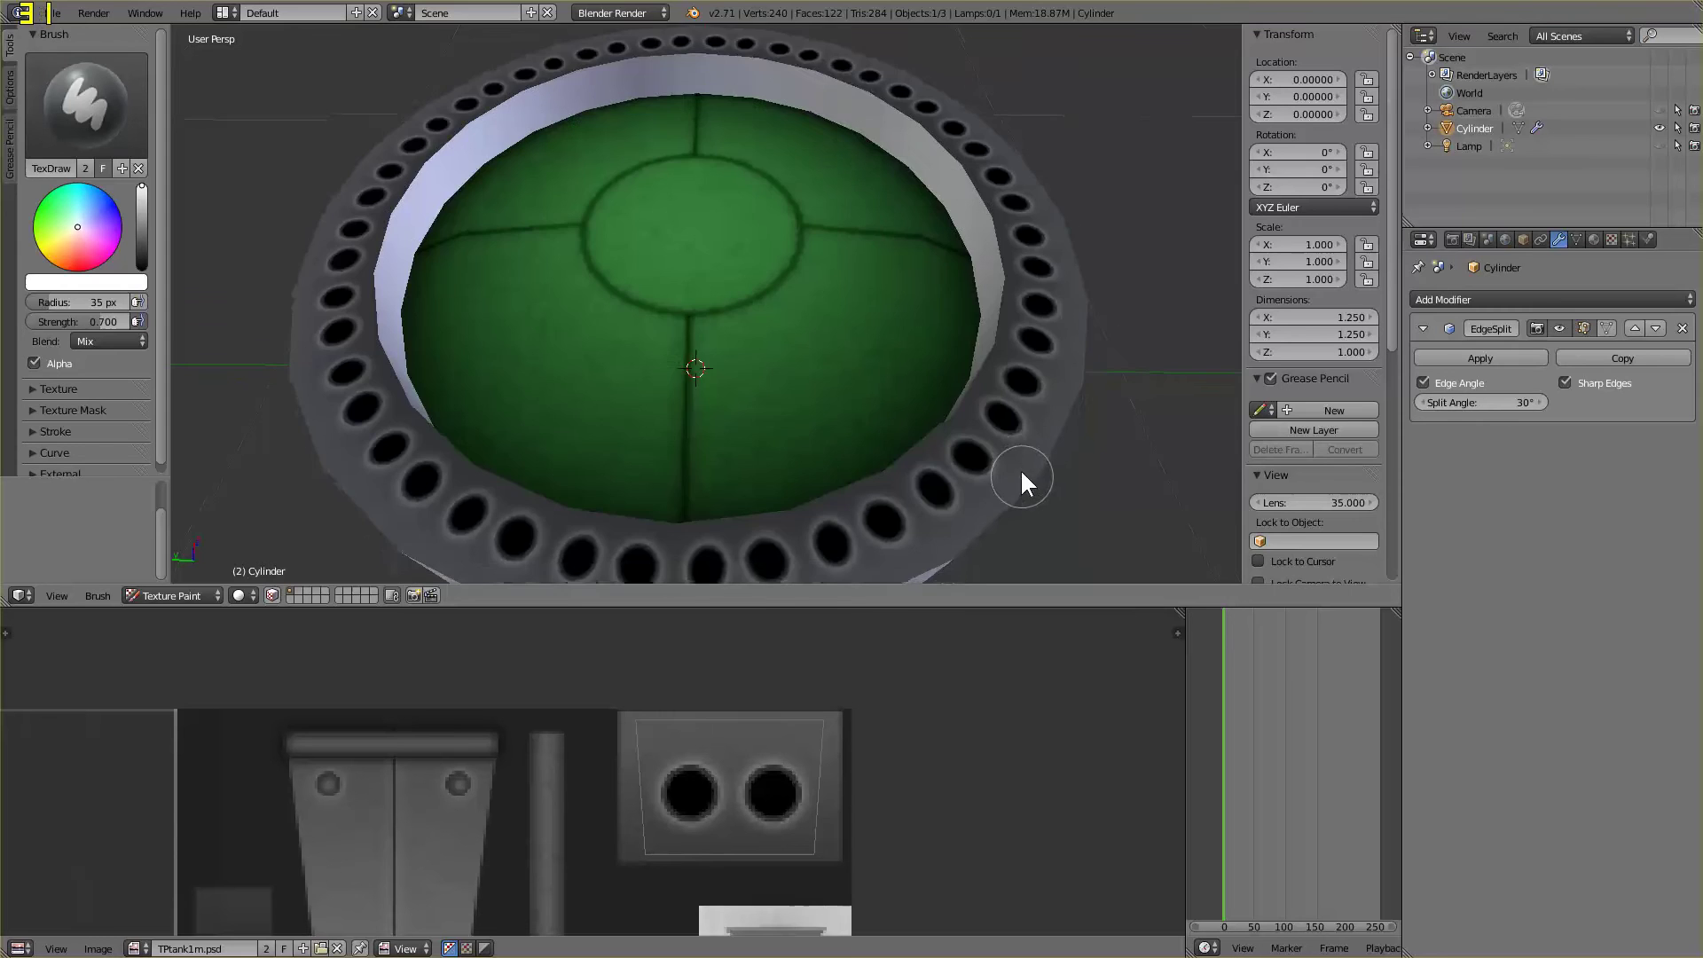
scroll(876, 435, up, 1)
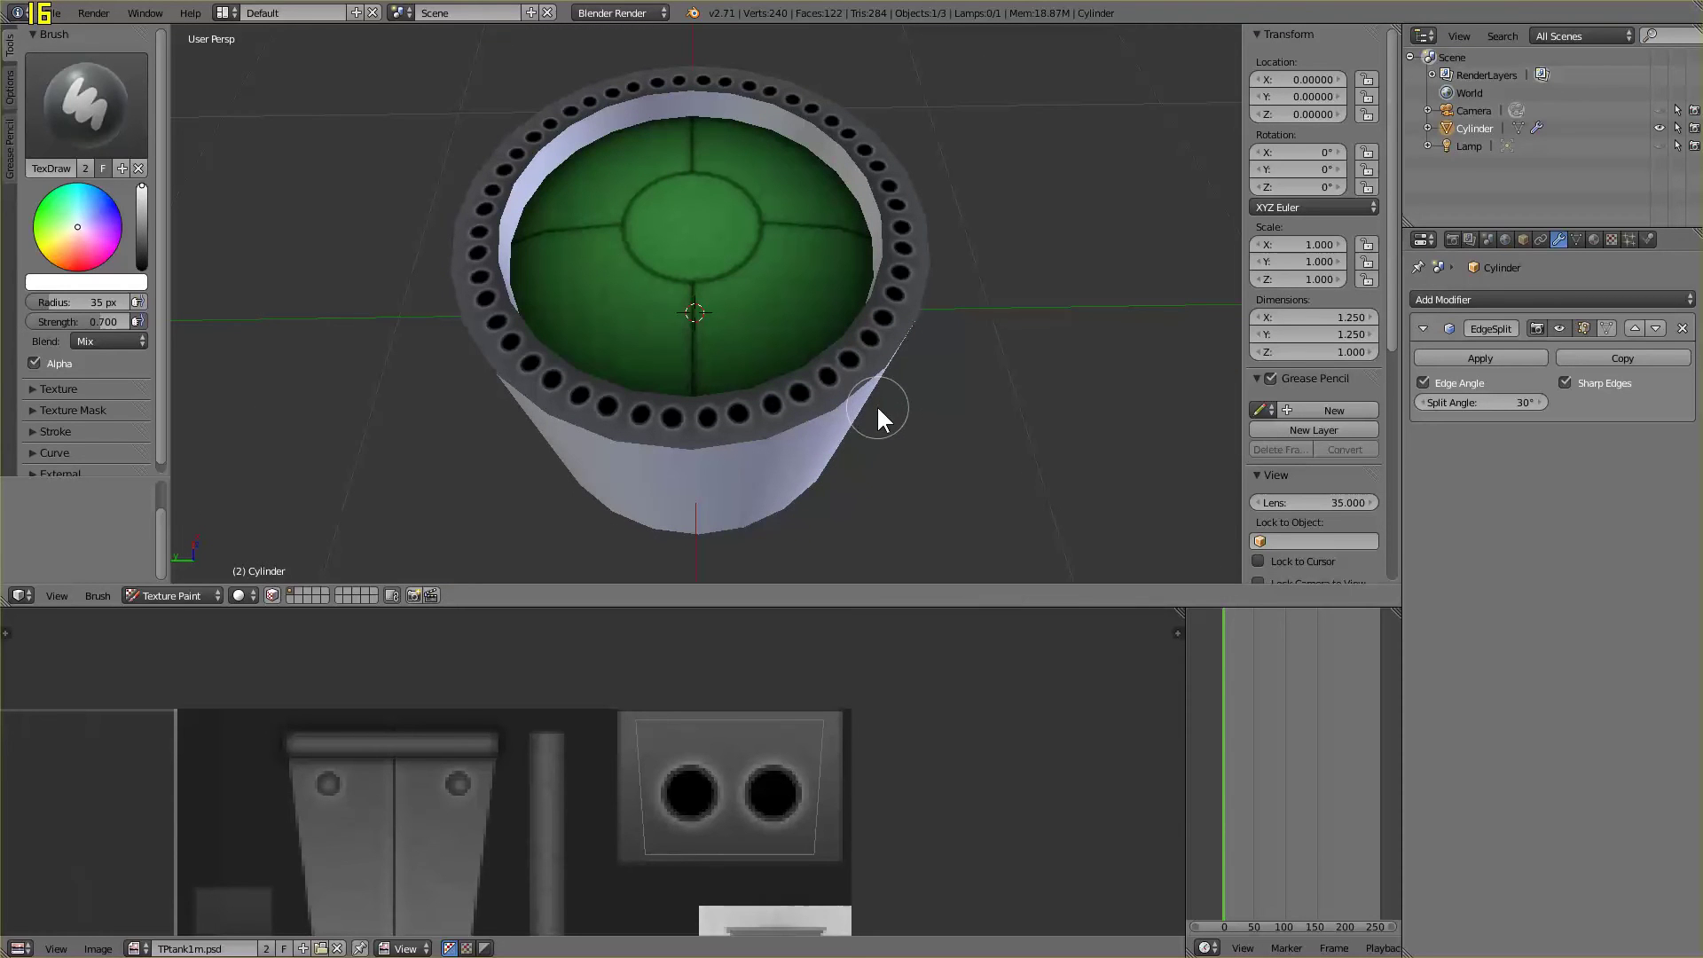
middle_drag(860, 480, 866, 435)
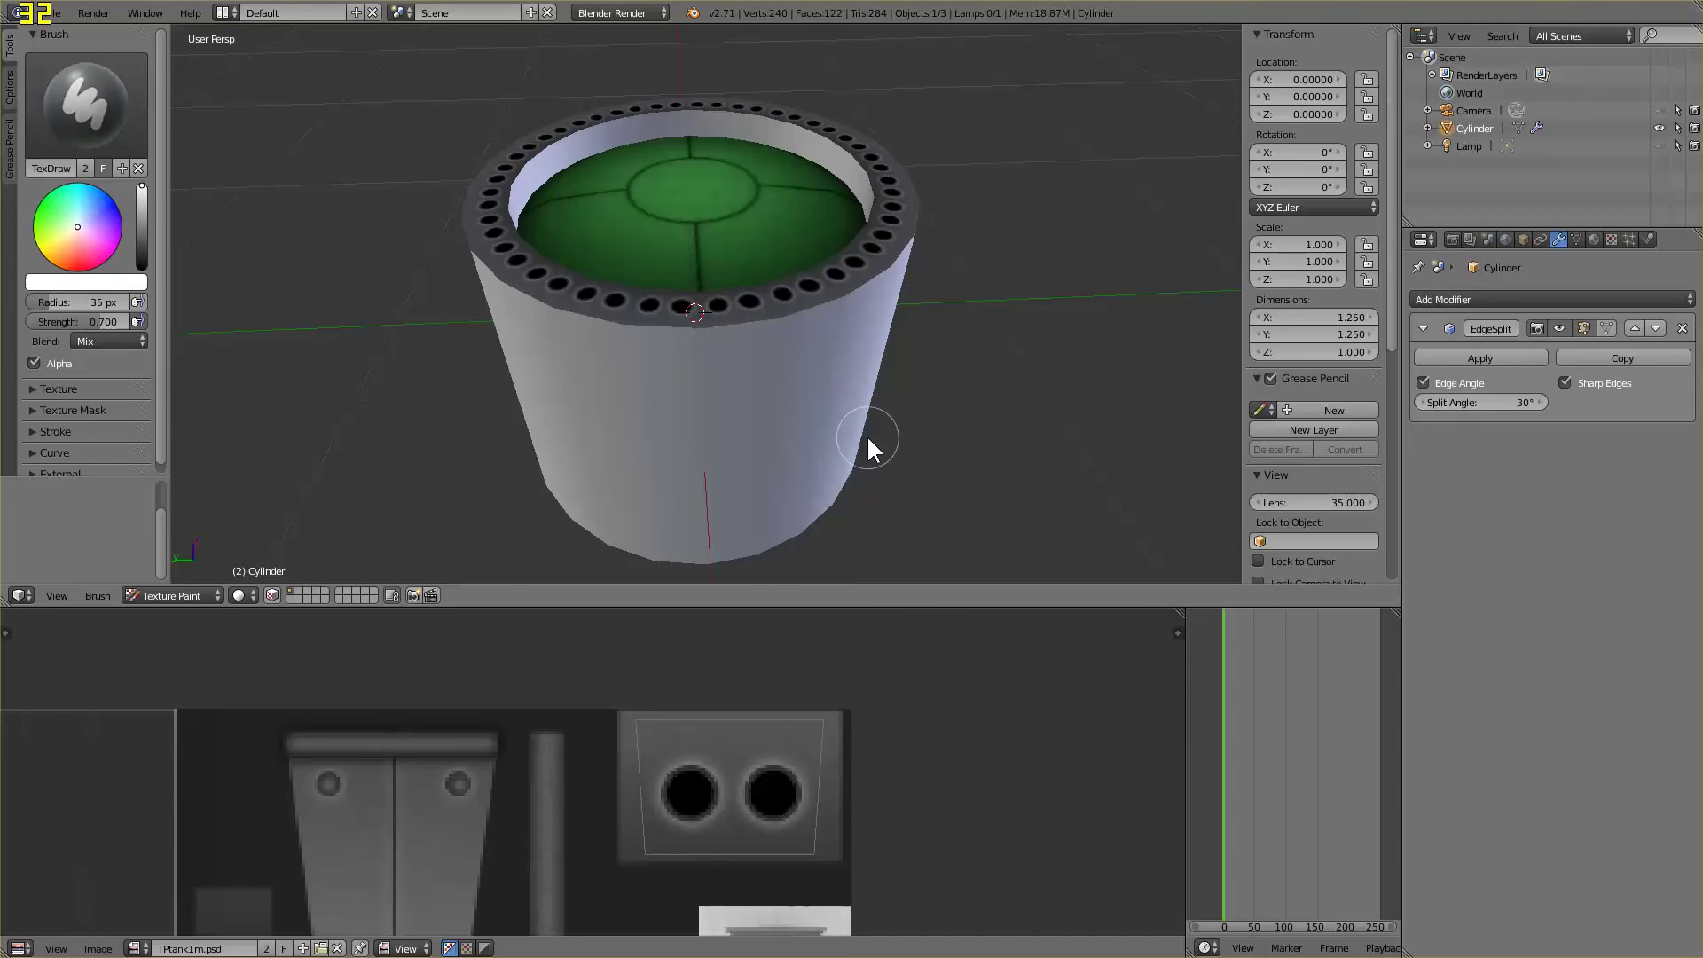
middle_drag(824, 359, 868, 380)
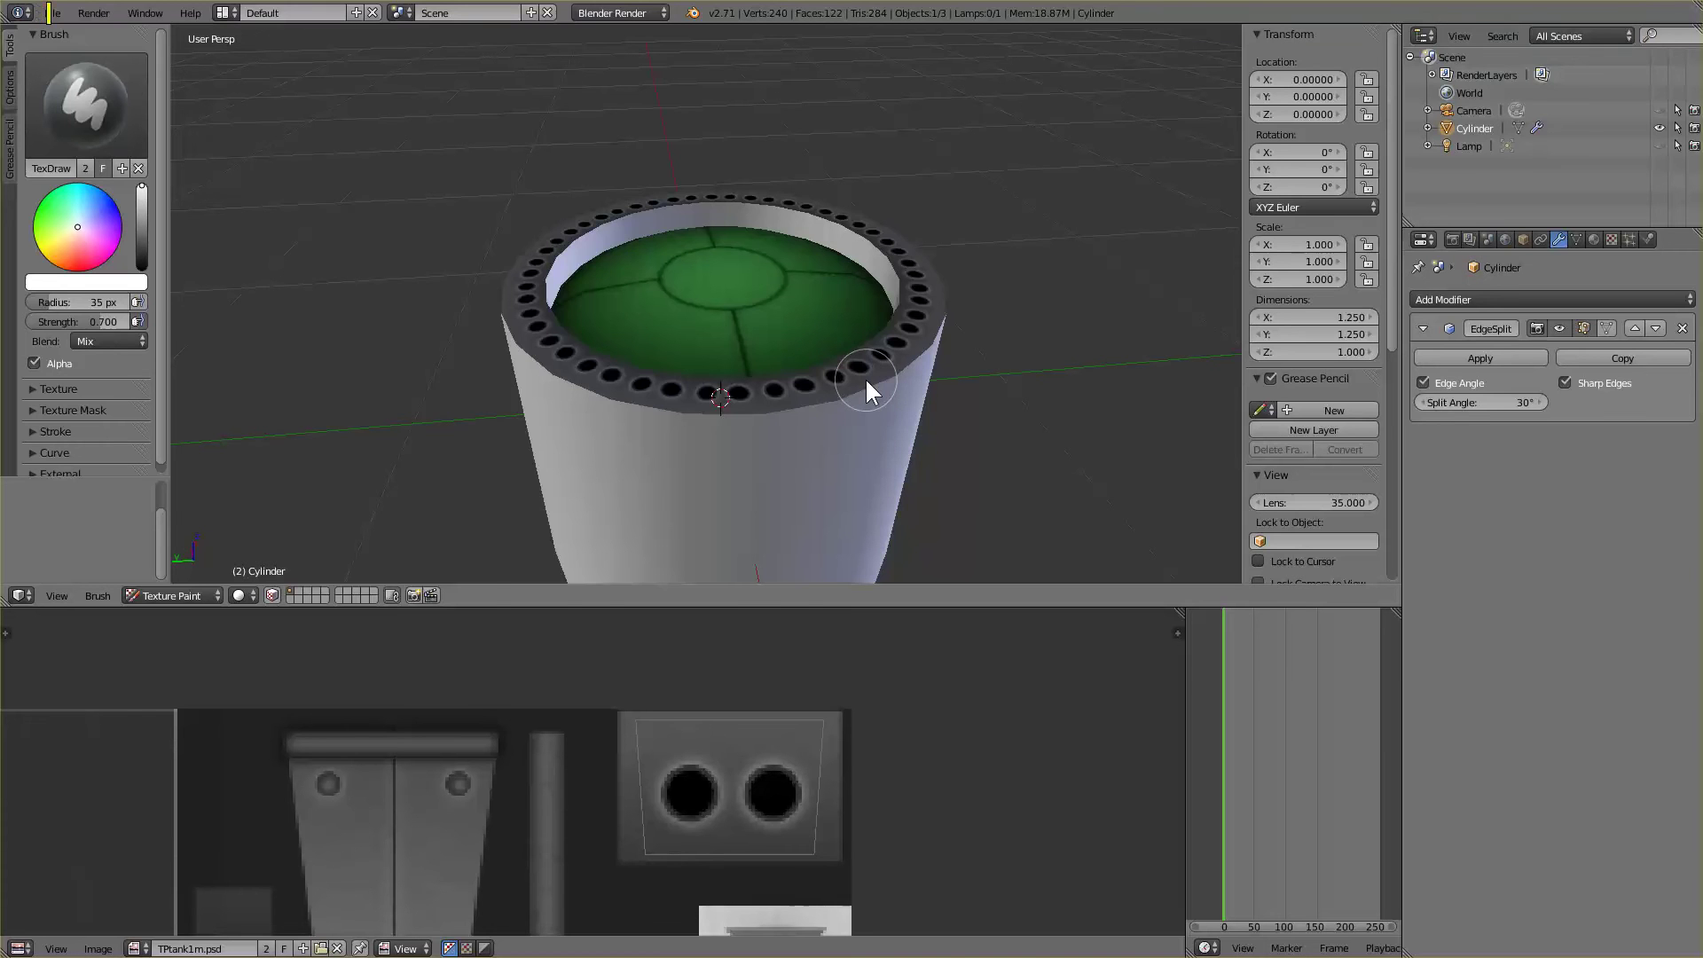
key(Tab)
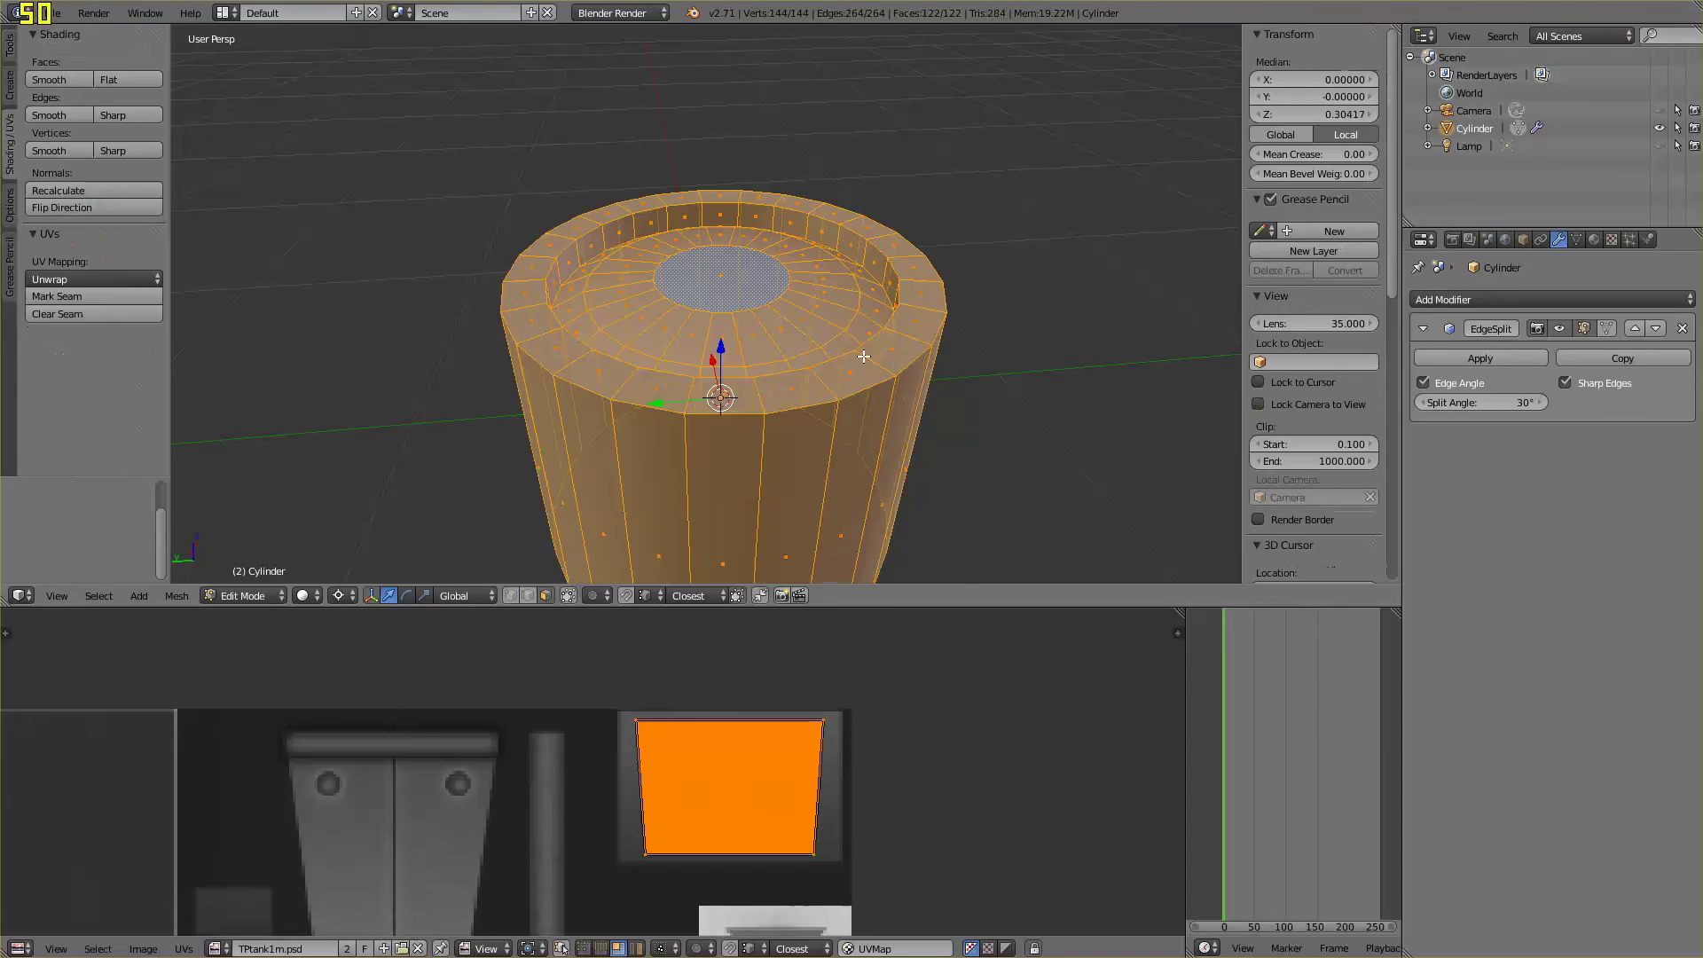
Select the complete ring of inner wall faces between the rim and the recessed dome
right_click(824, 230)
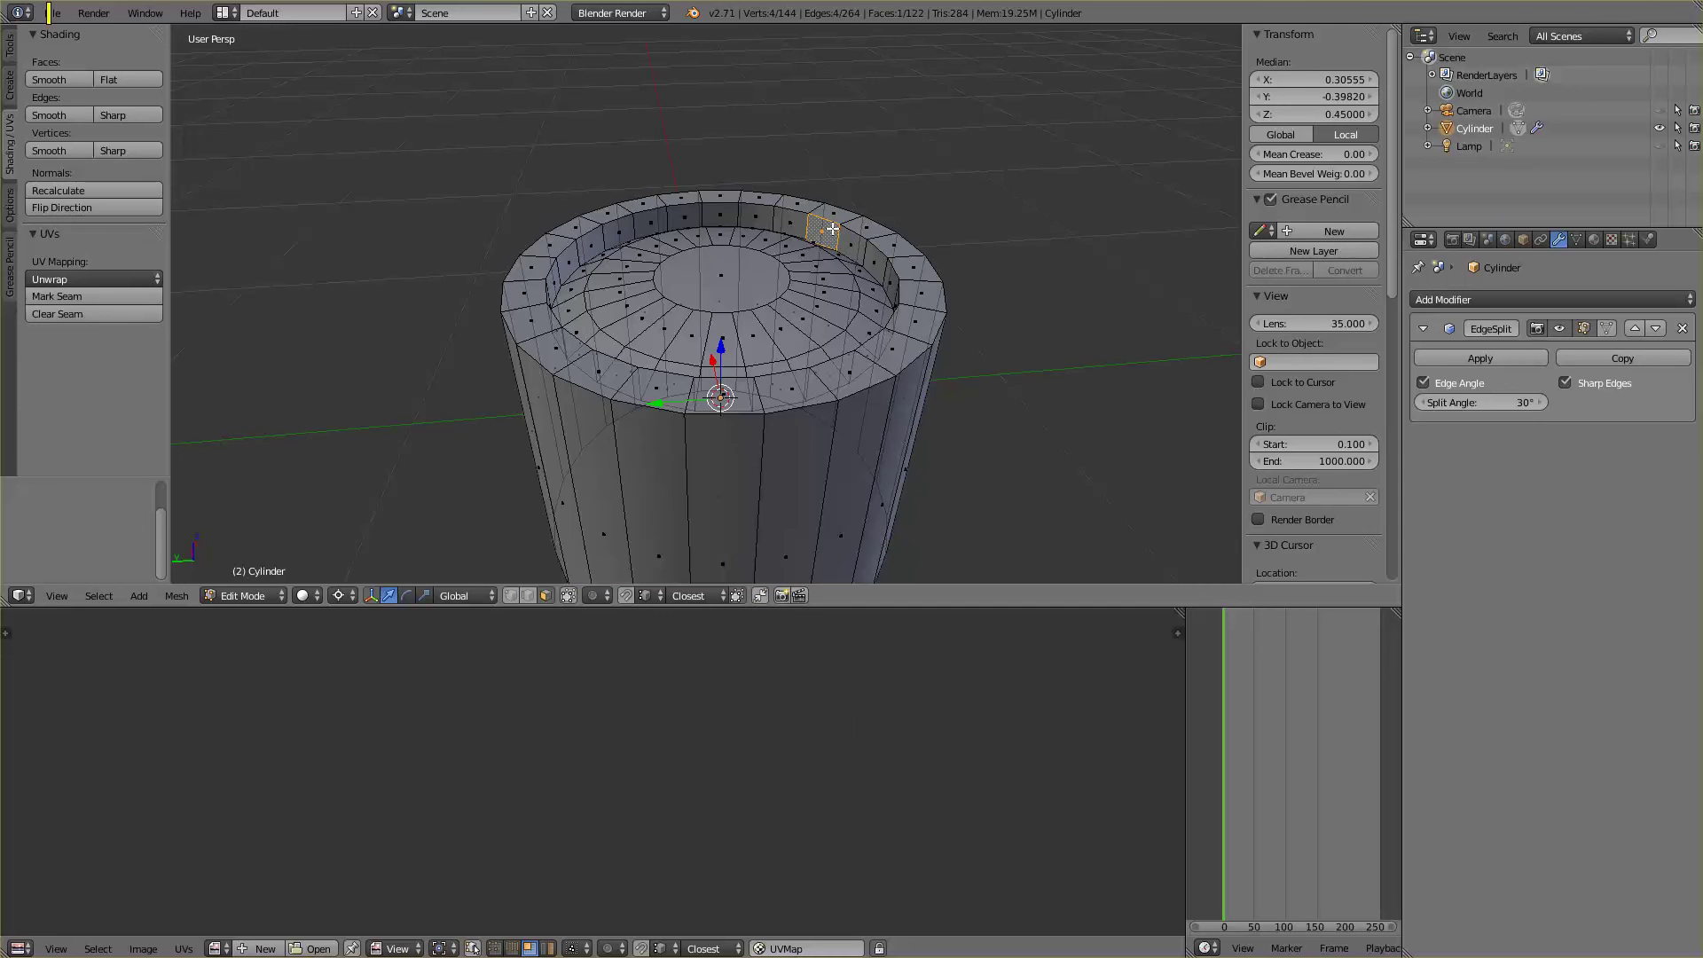
ctrl+right_click(564, 260)
middle_drag(639, 279, 620, 396)
ctrl+right_click(620, 454)
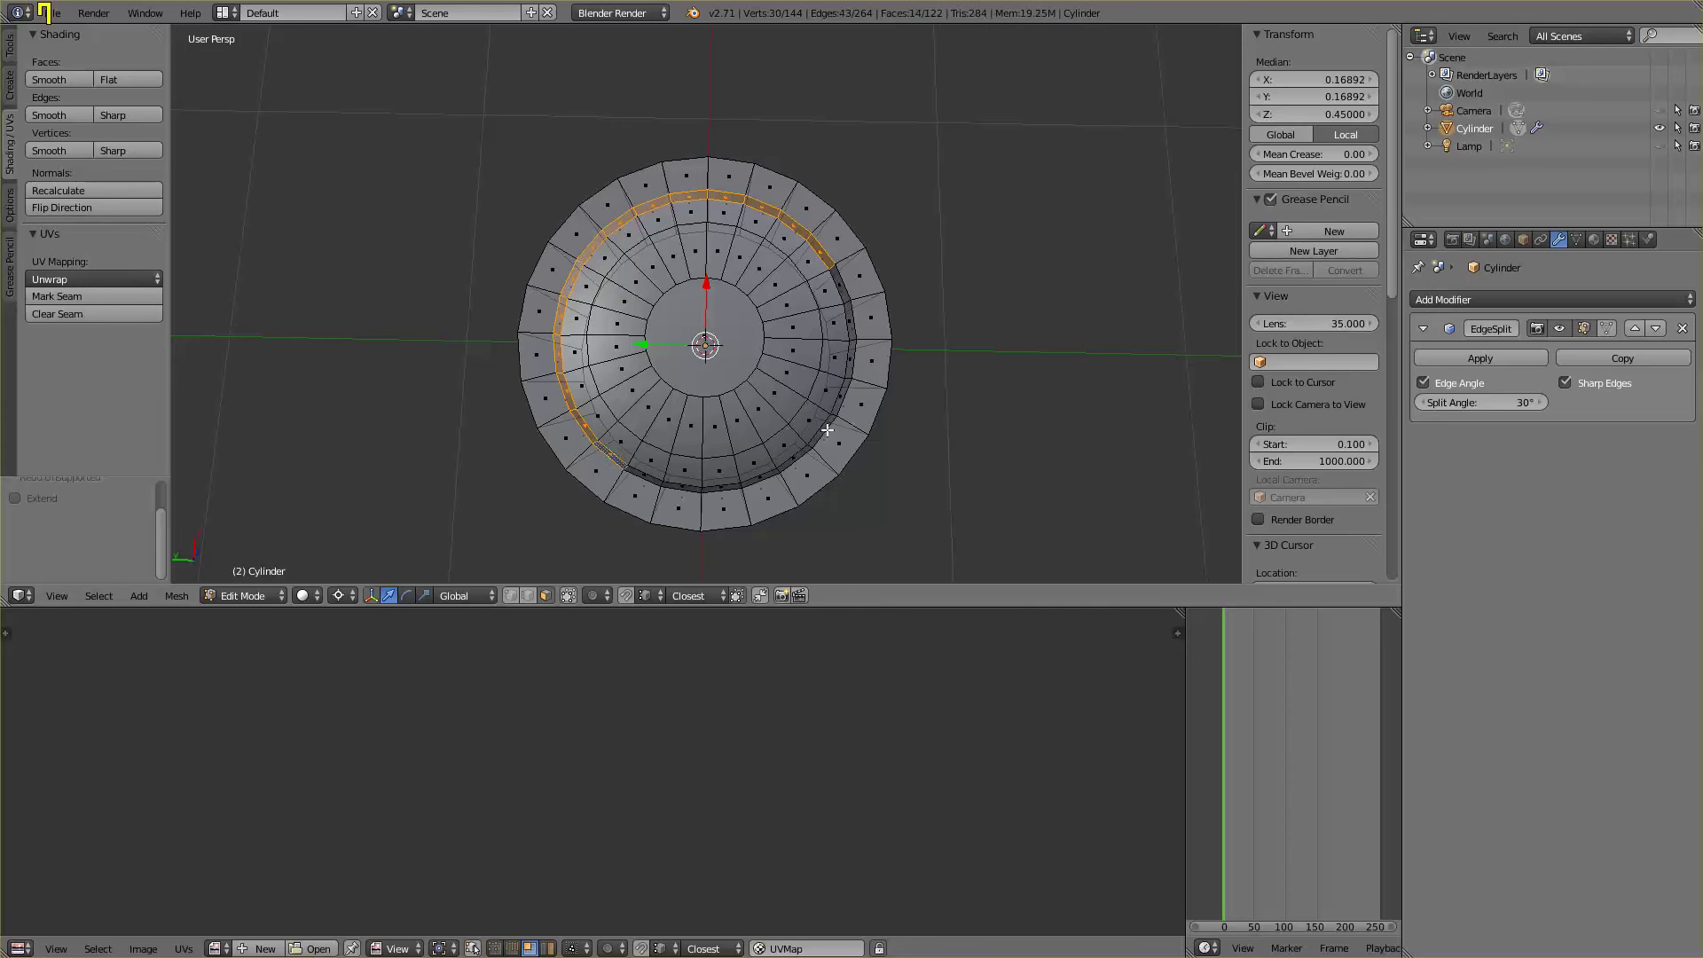
ctrl+right_click(850, 362)
ctrl+right_click(843, 279)
middle_drag(843, 280, 871, 393)
scroll(888, 462, up, 3)
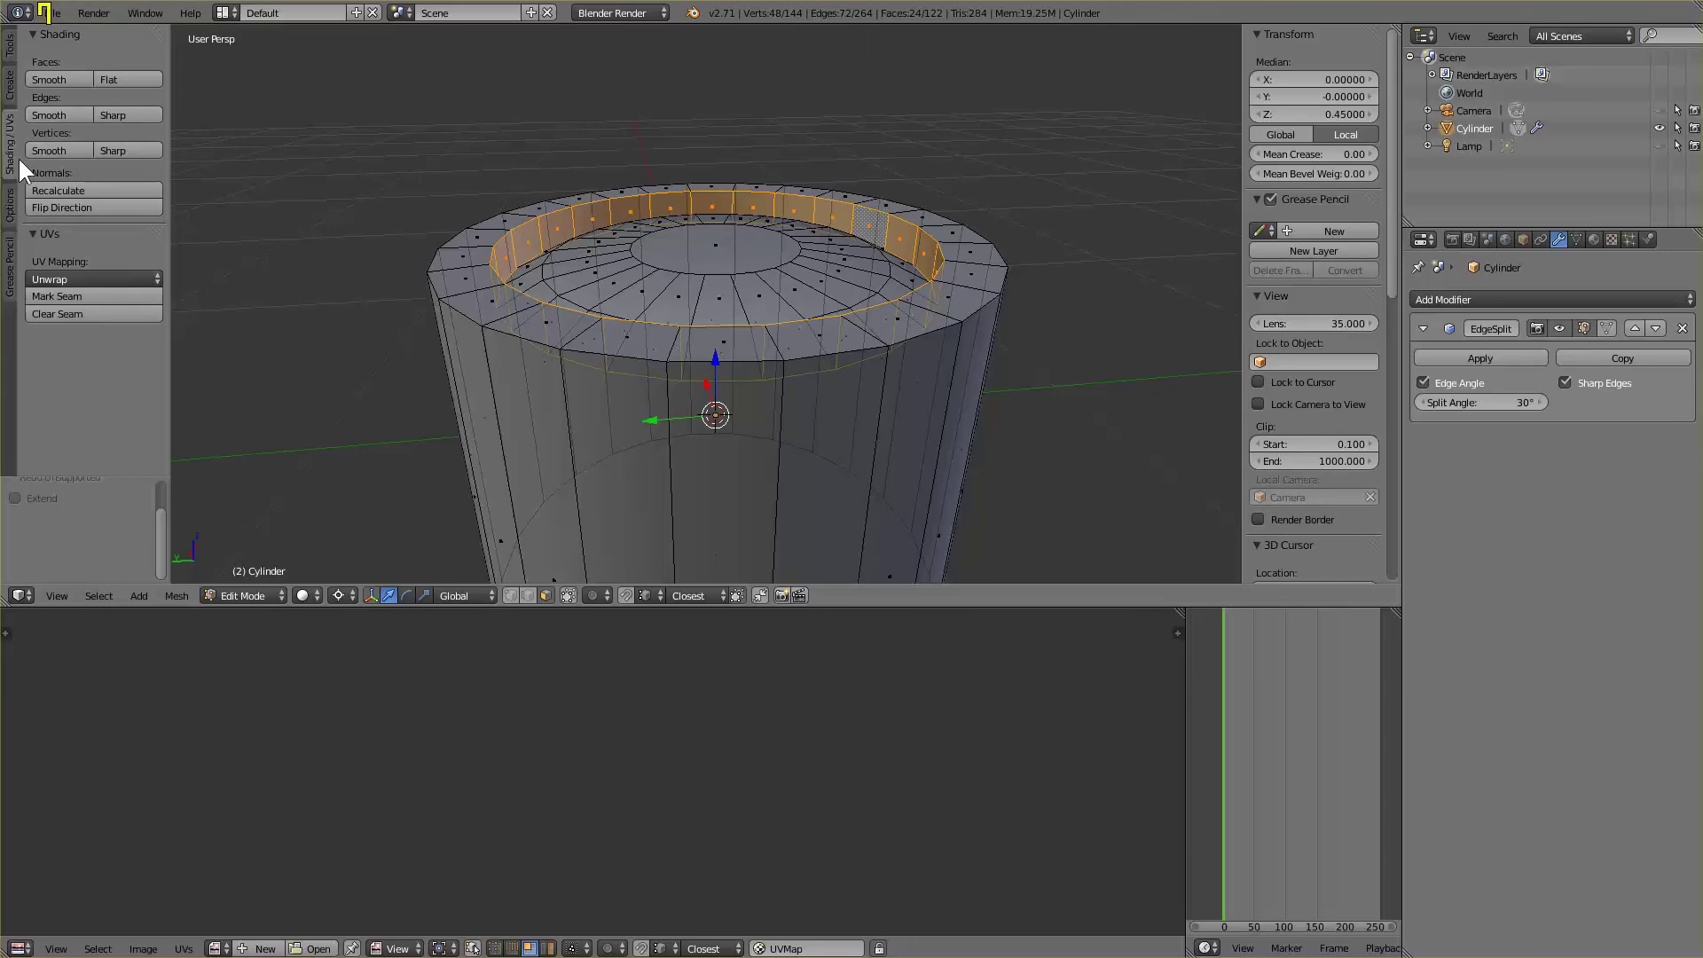
Unwrap the inner wall faces with Cylinder Projection, setting its direction to Align to Object
click(84, 278)
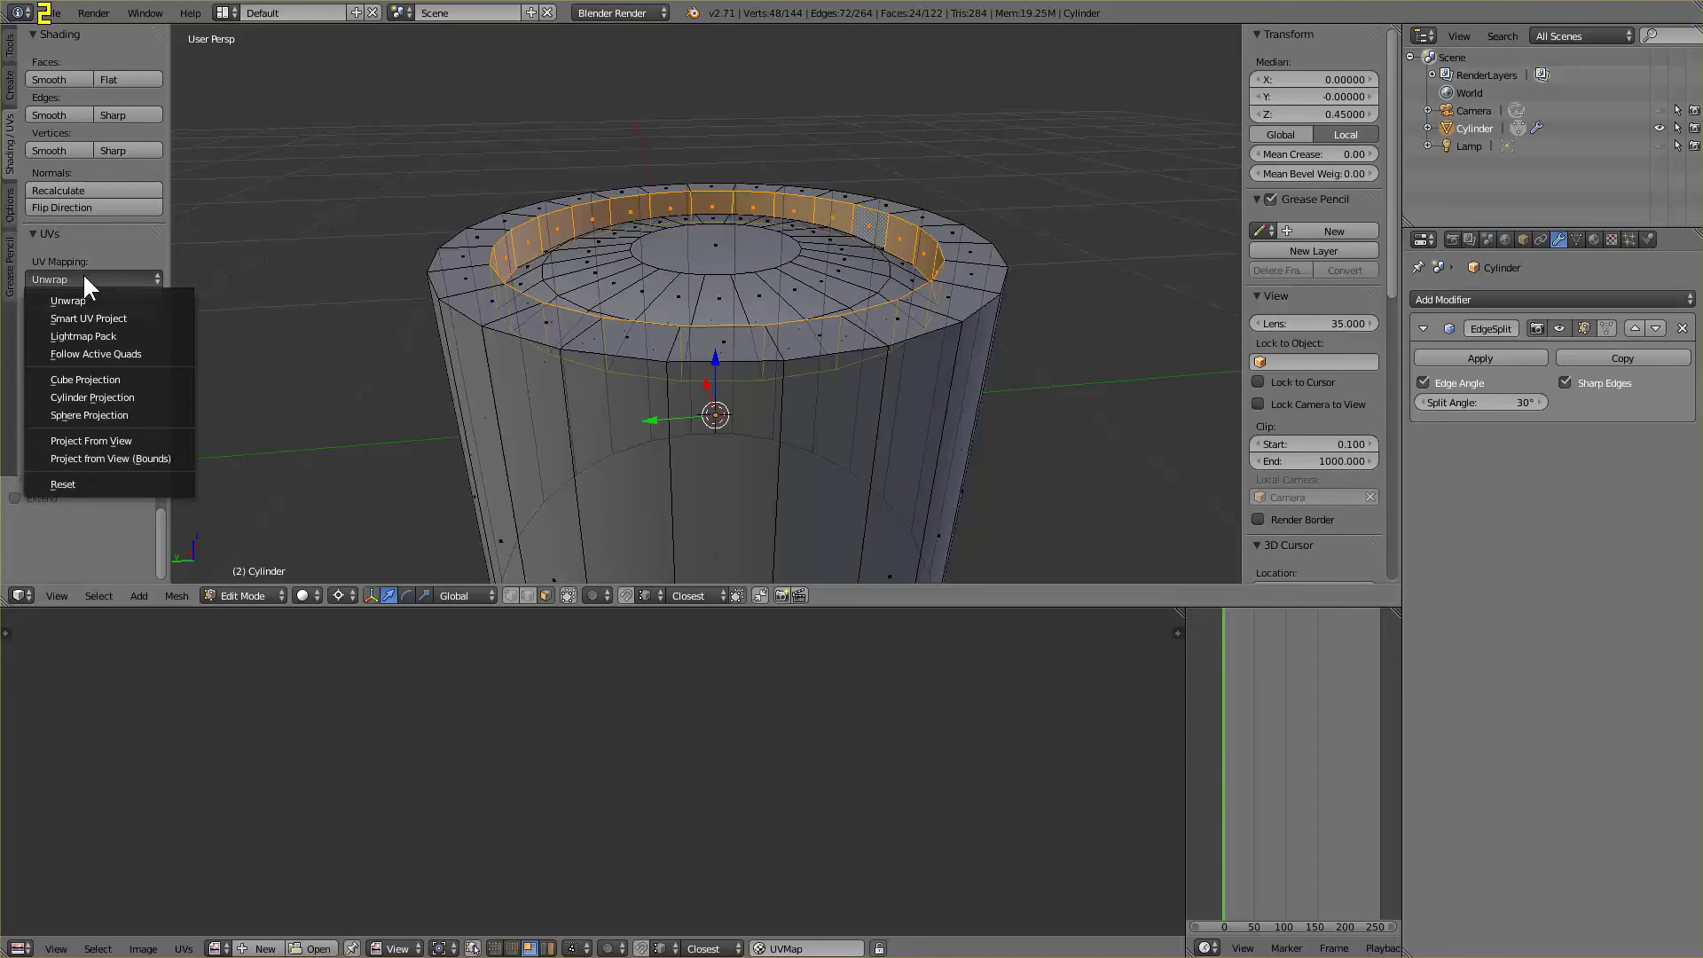
click(143, 398)
scroll(144, 515, up, 2)
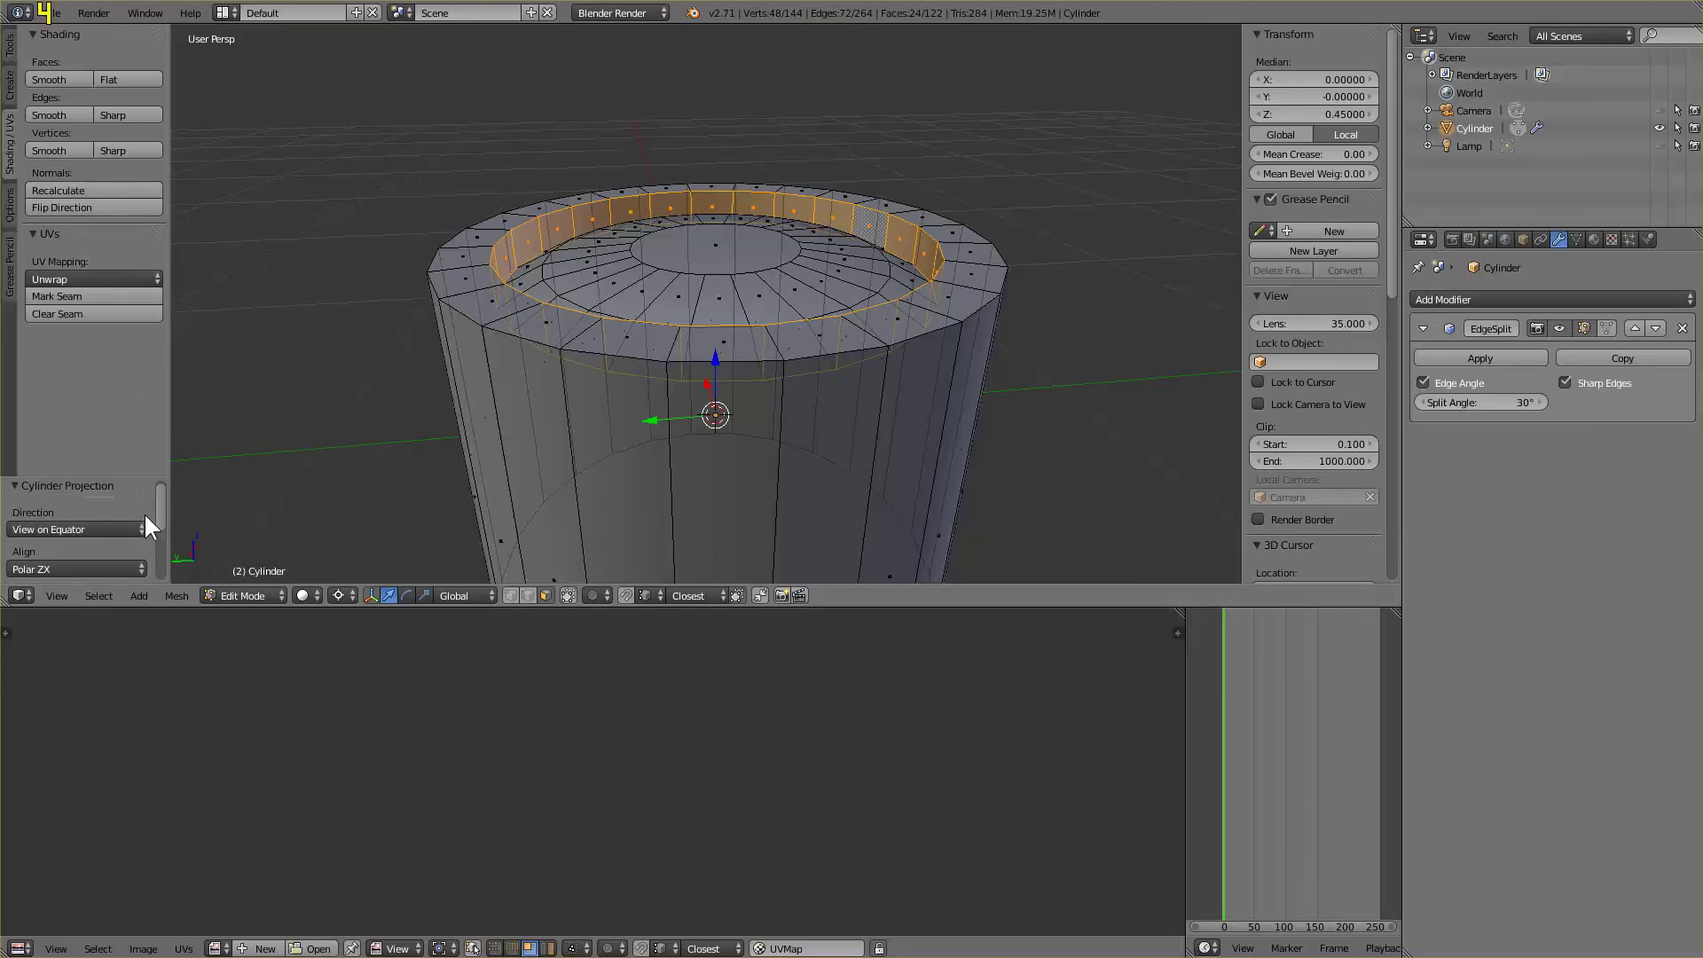
scroll(144, 515, down, 1)
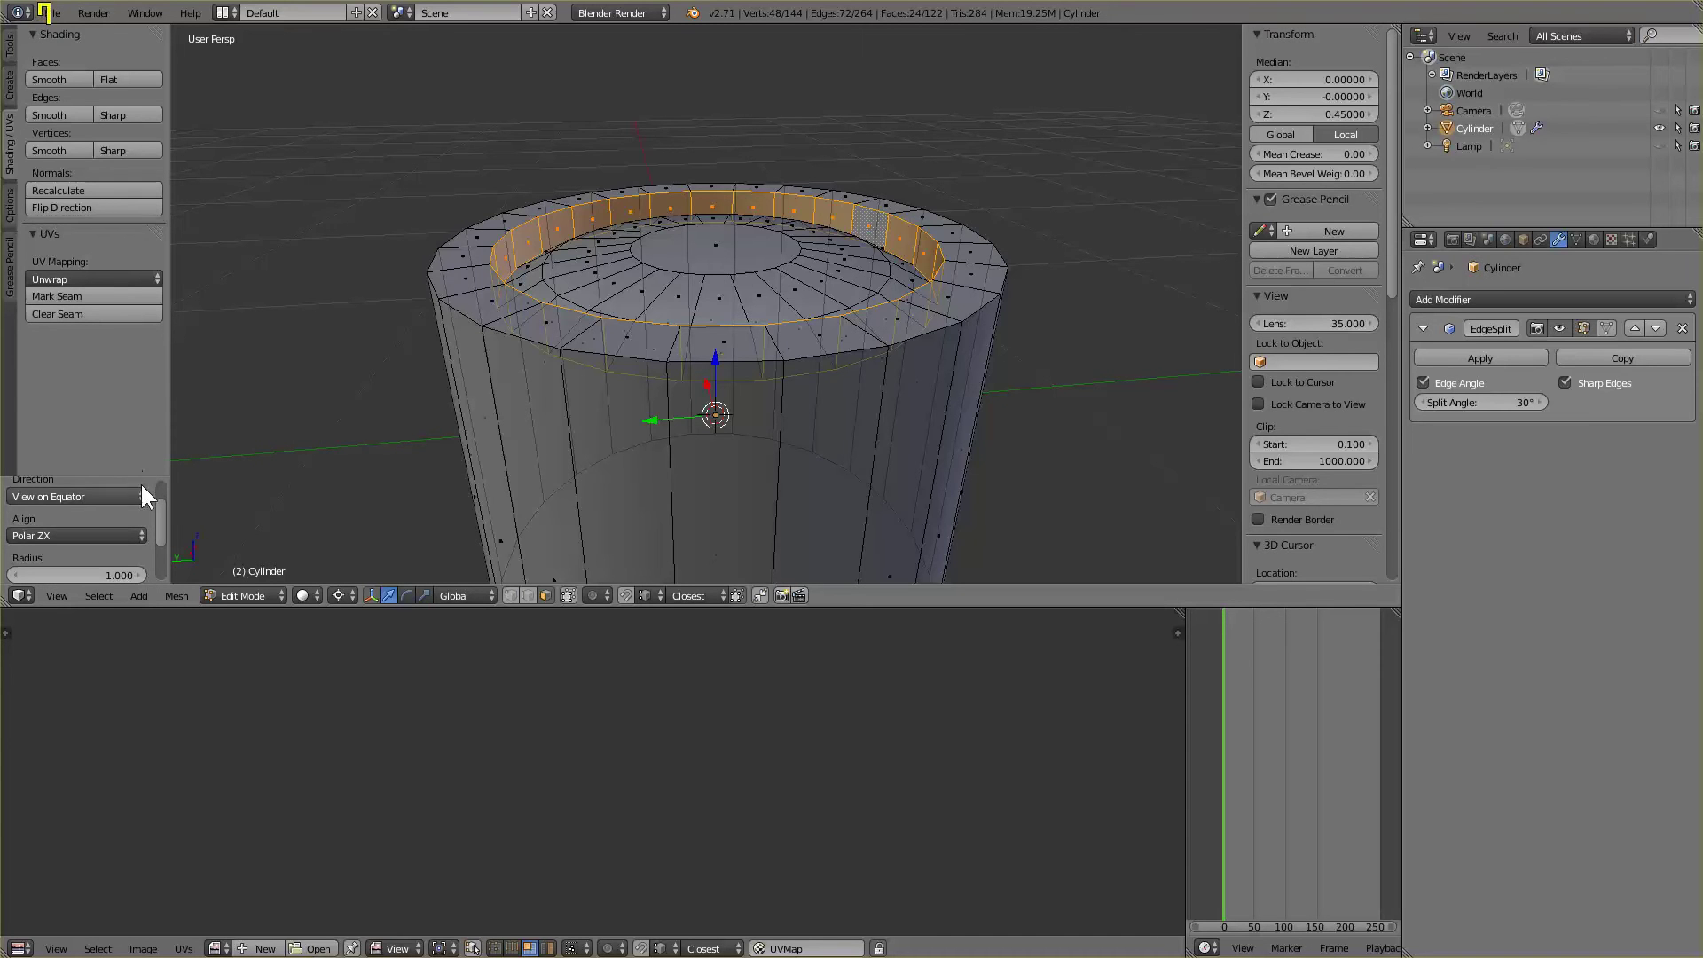
drag(140, 475, 149, 423)
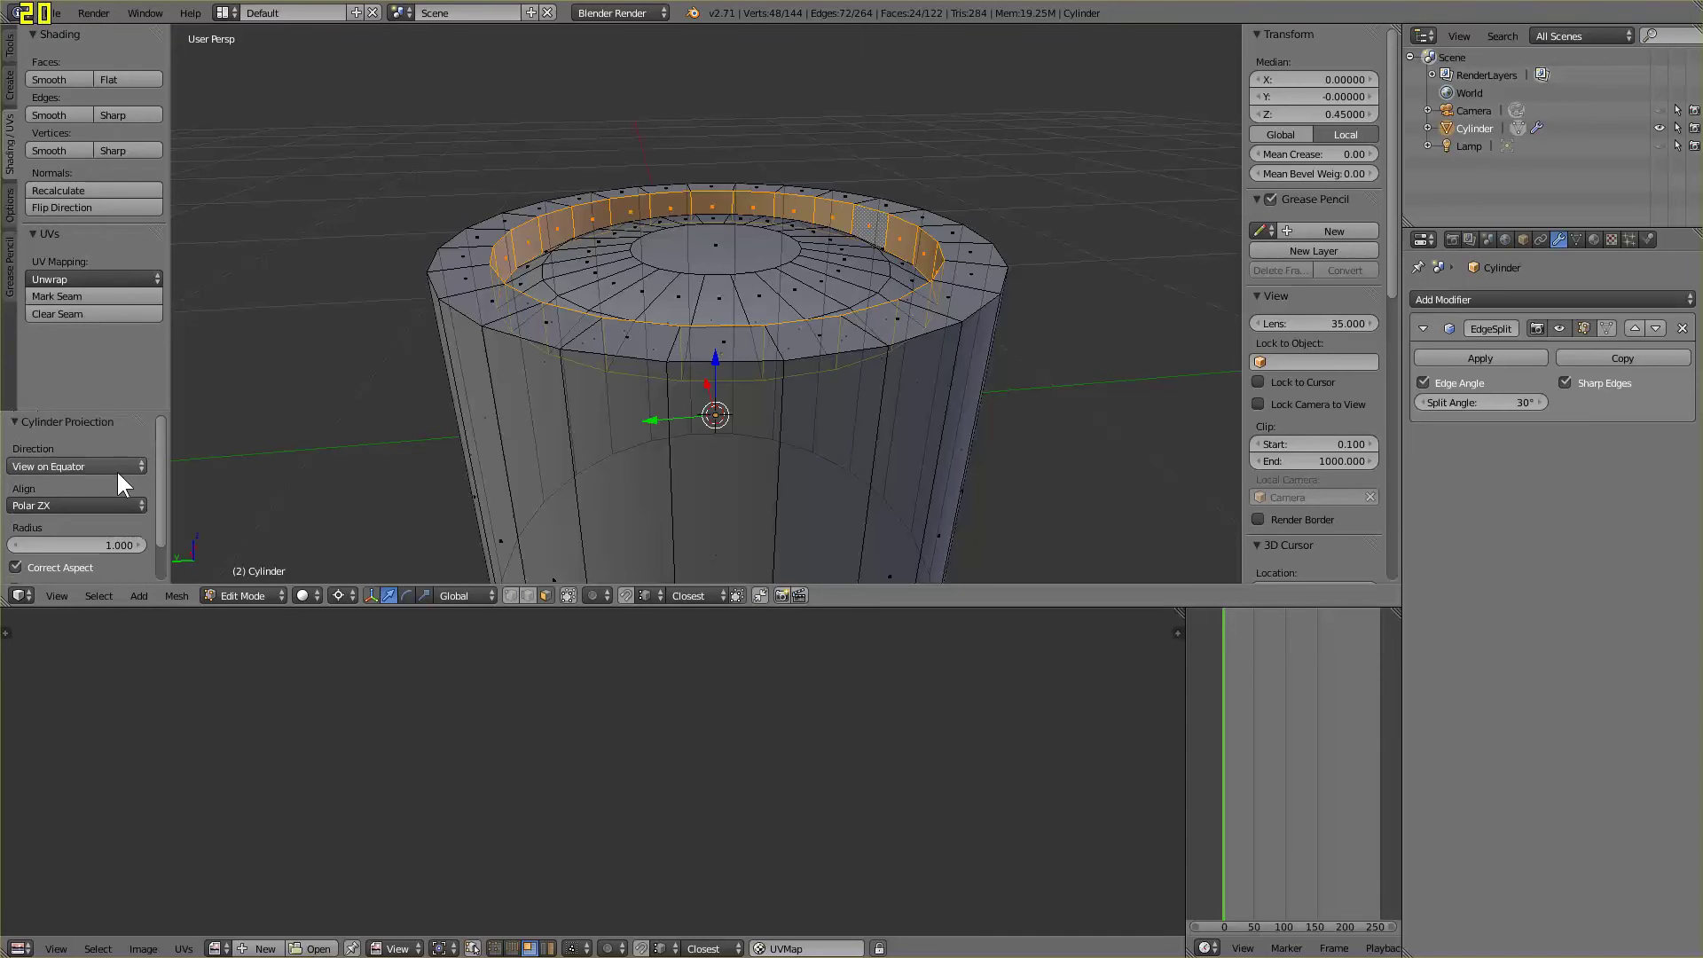
click(92, 464)
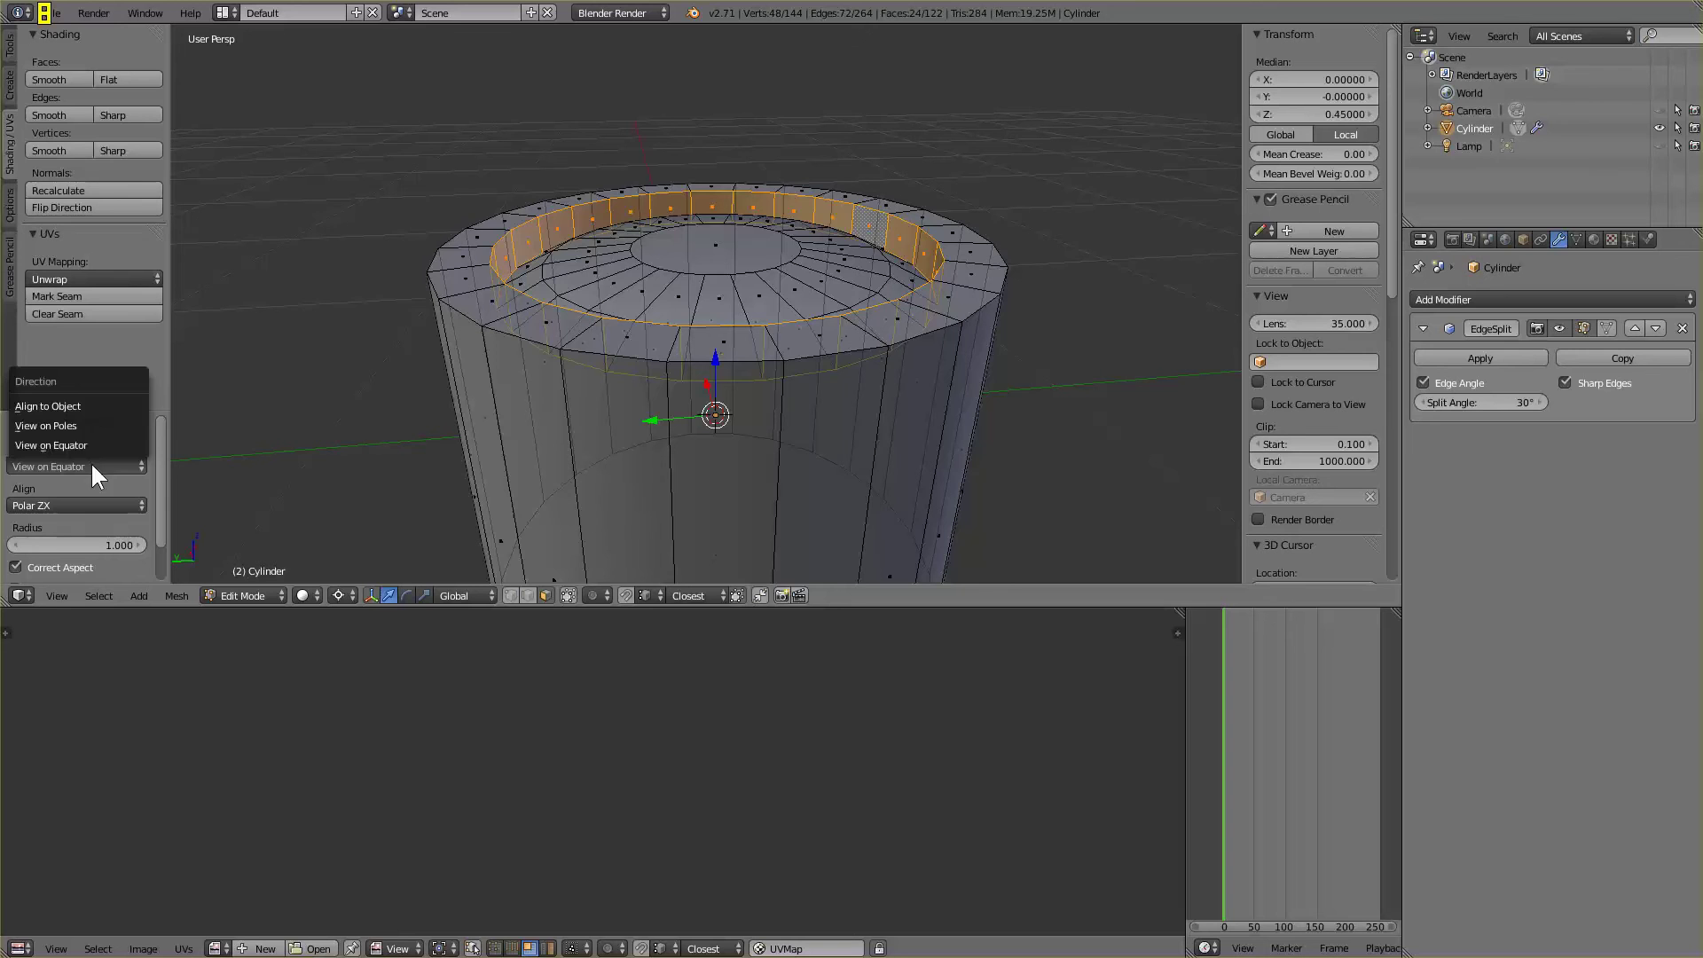
click(87, 405)
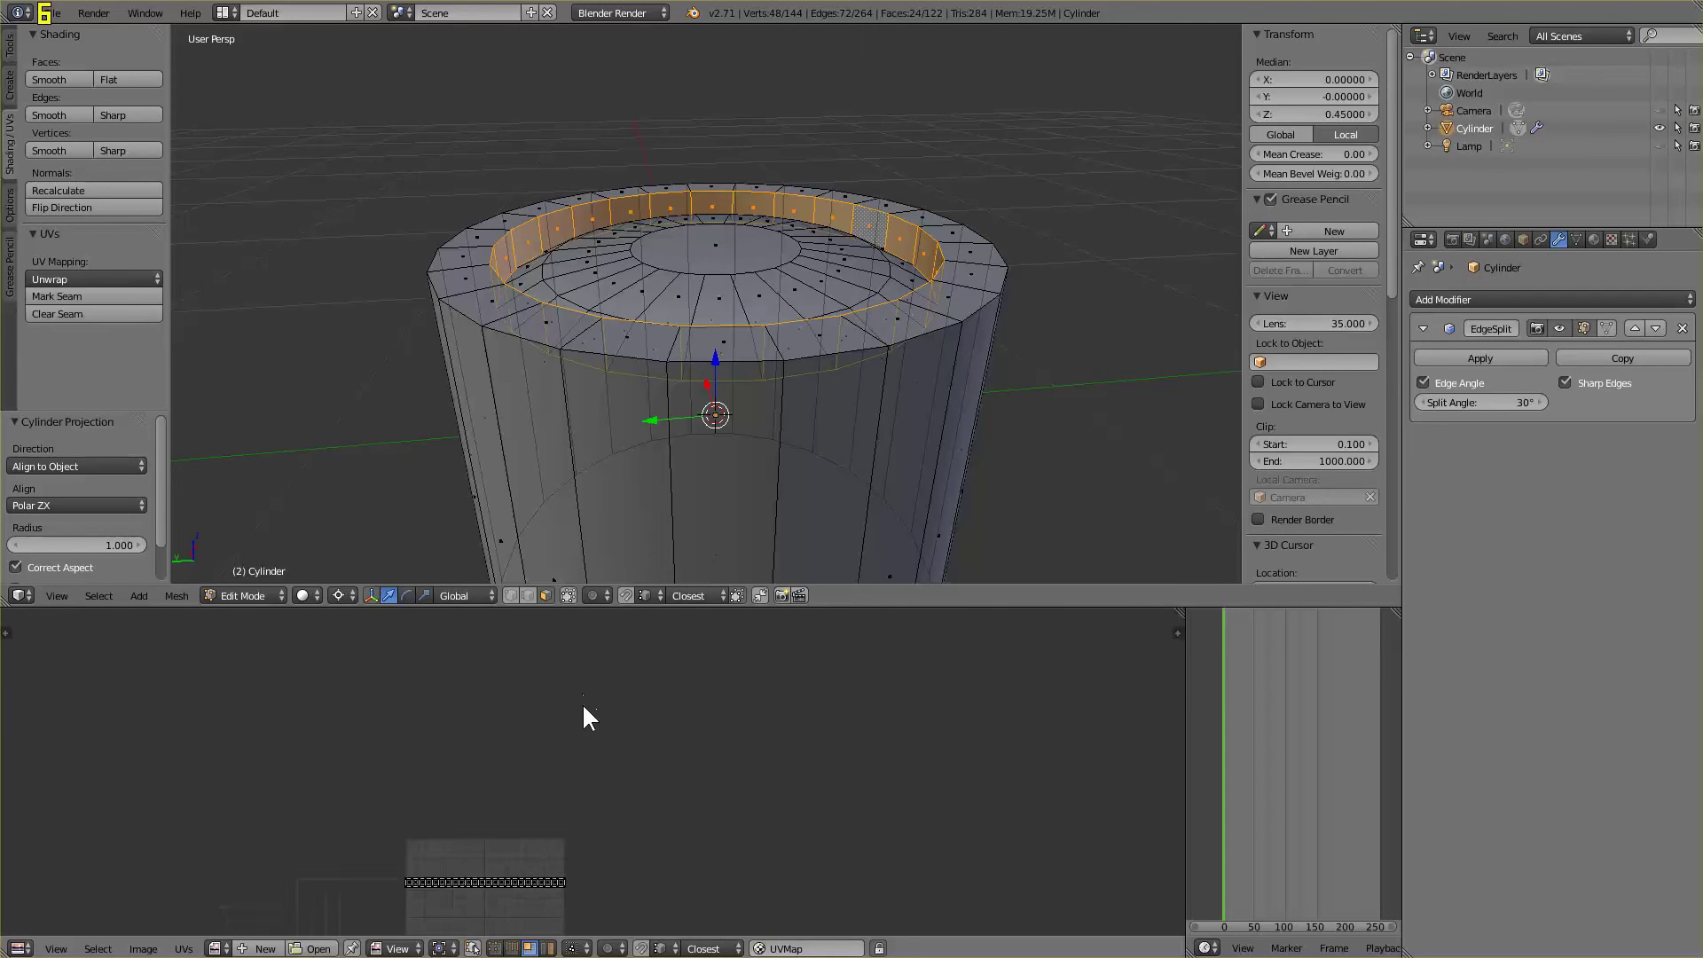
Select all UVs of the inner wall strip and scale them by 0.8 along Y
scroll(586, 715, down, 3)
middle_drag(609, 742, 806, 818)
scroll(607, 802, up, 4)
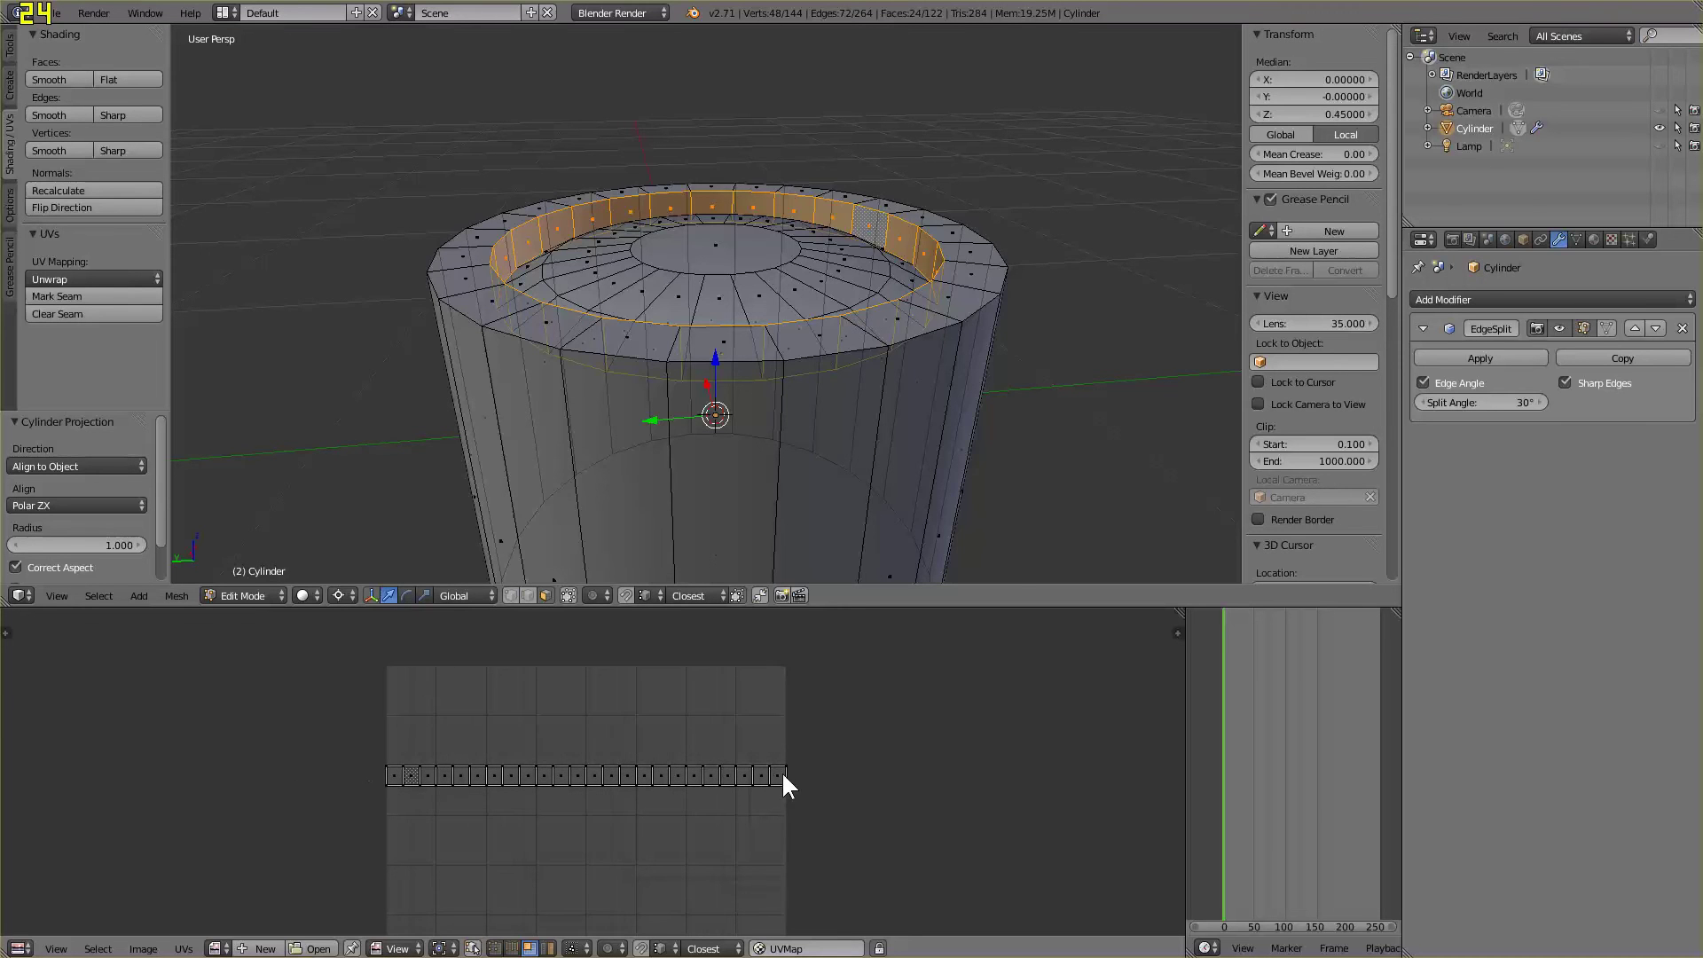
scroll(813, 789, up, 1)
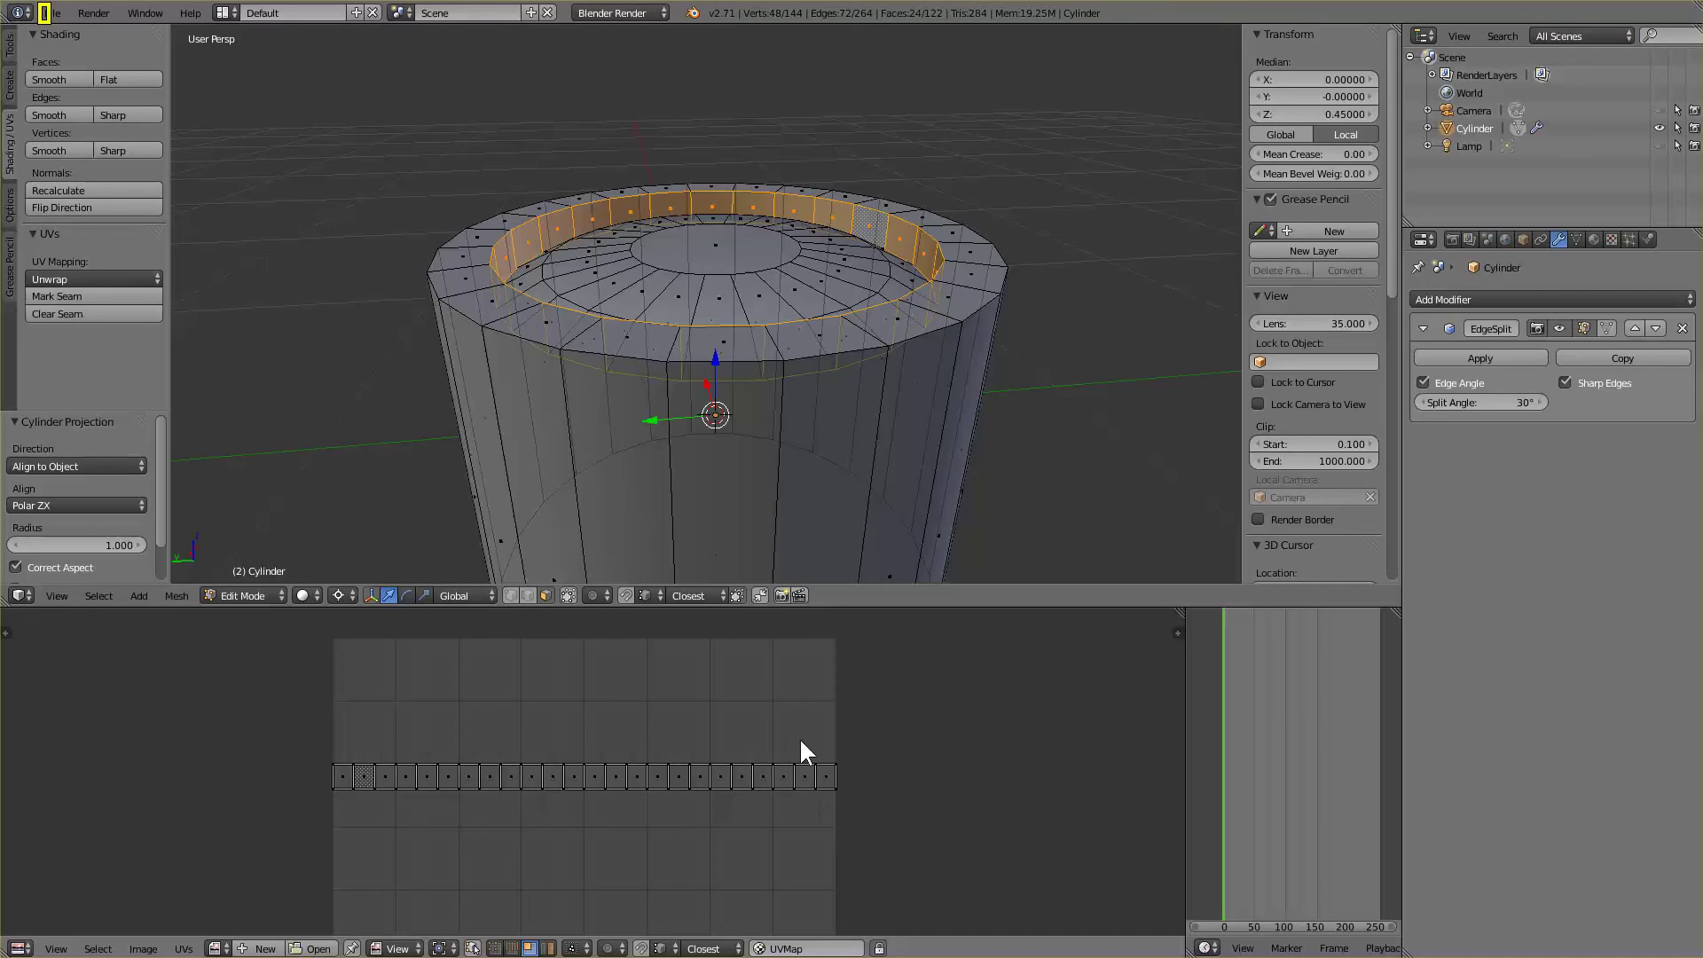
scroll(859, 785, up, 2)
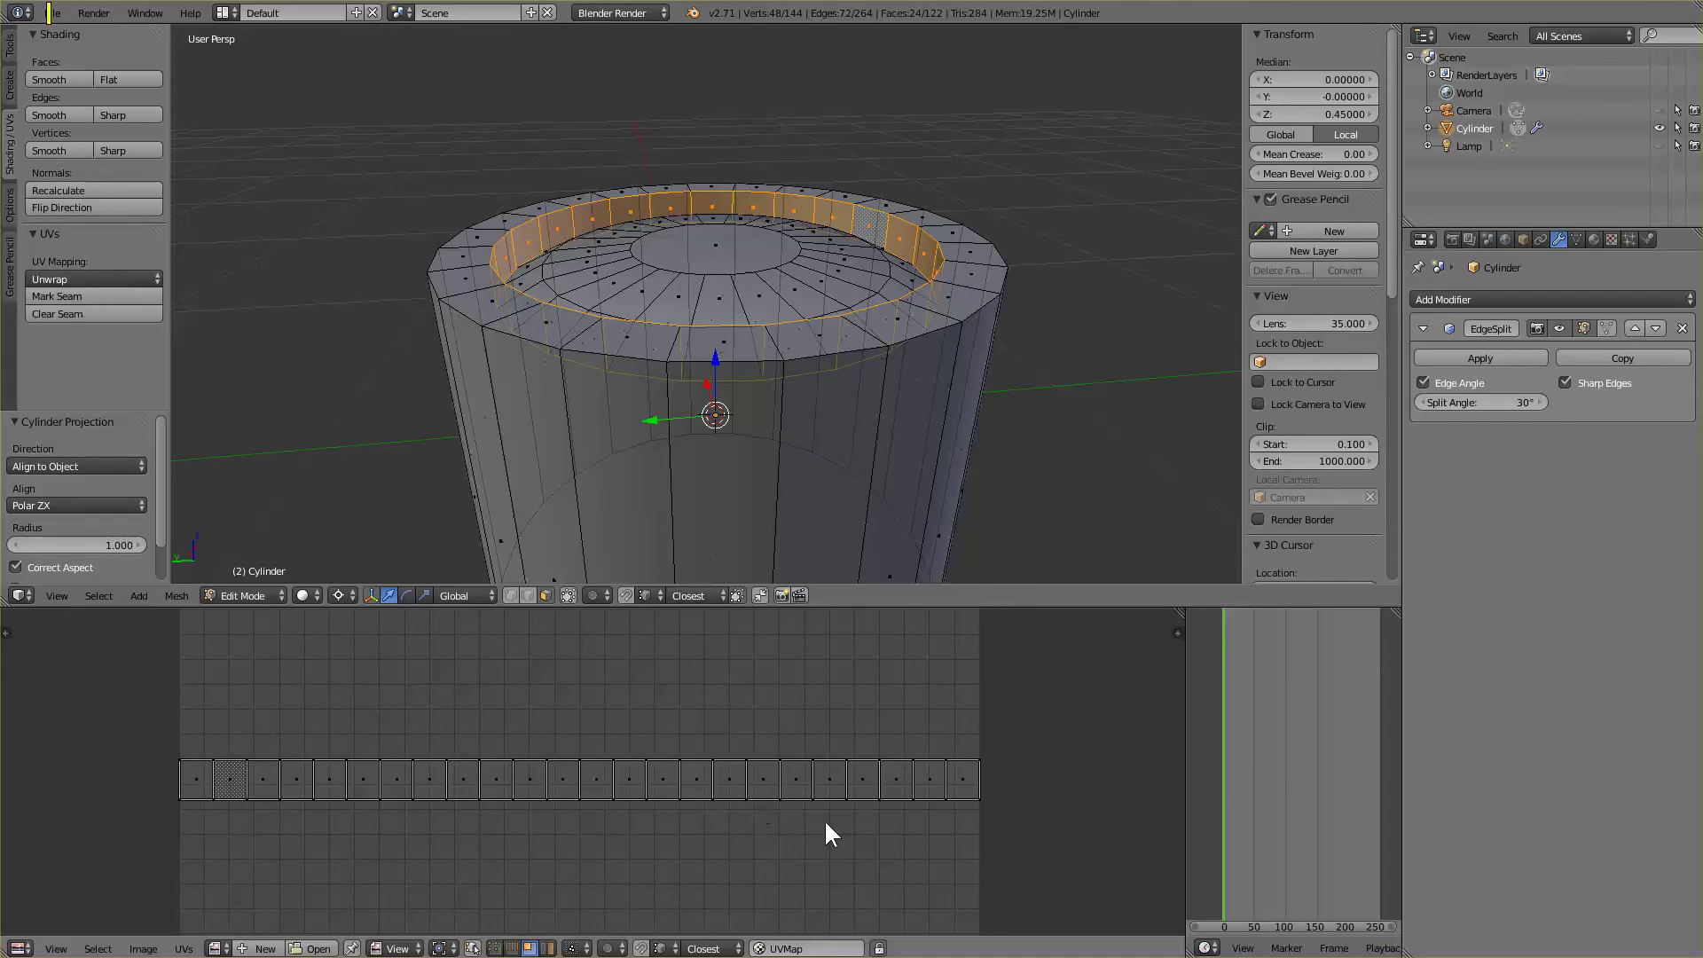
key(a)
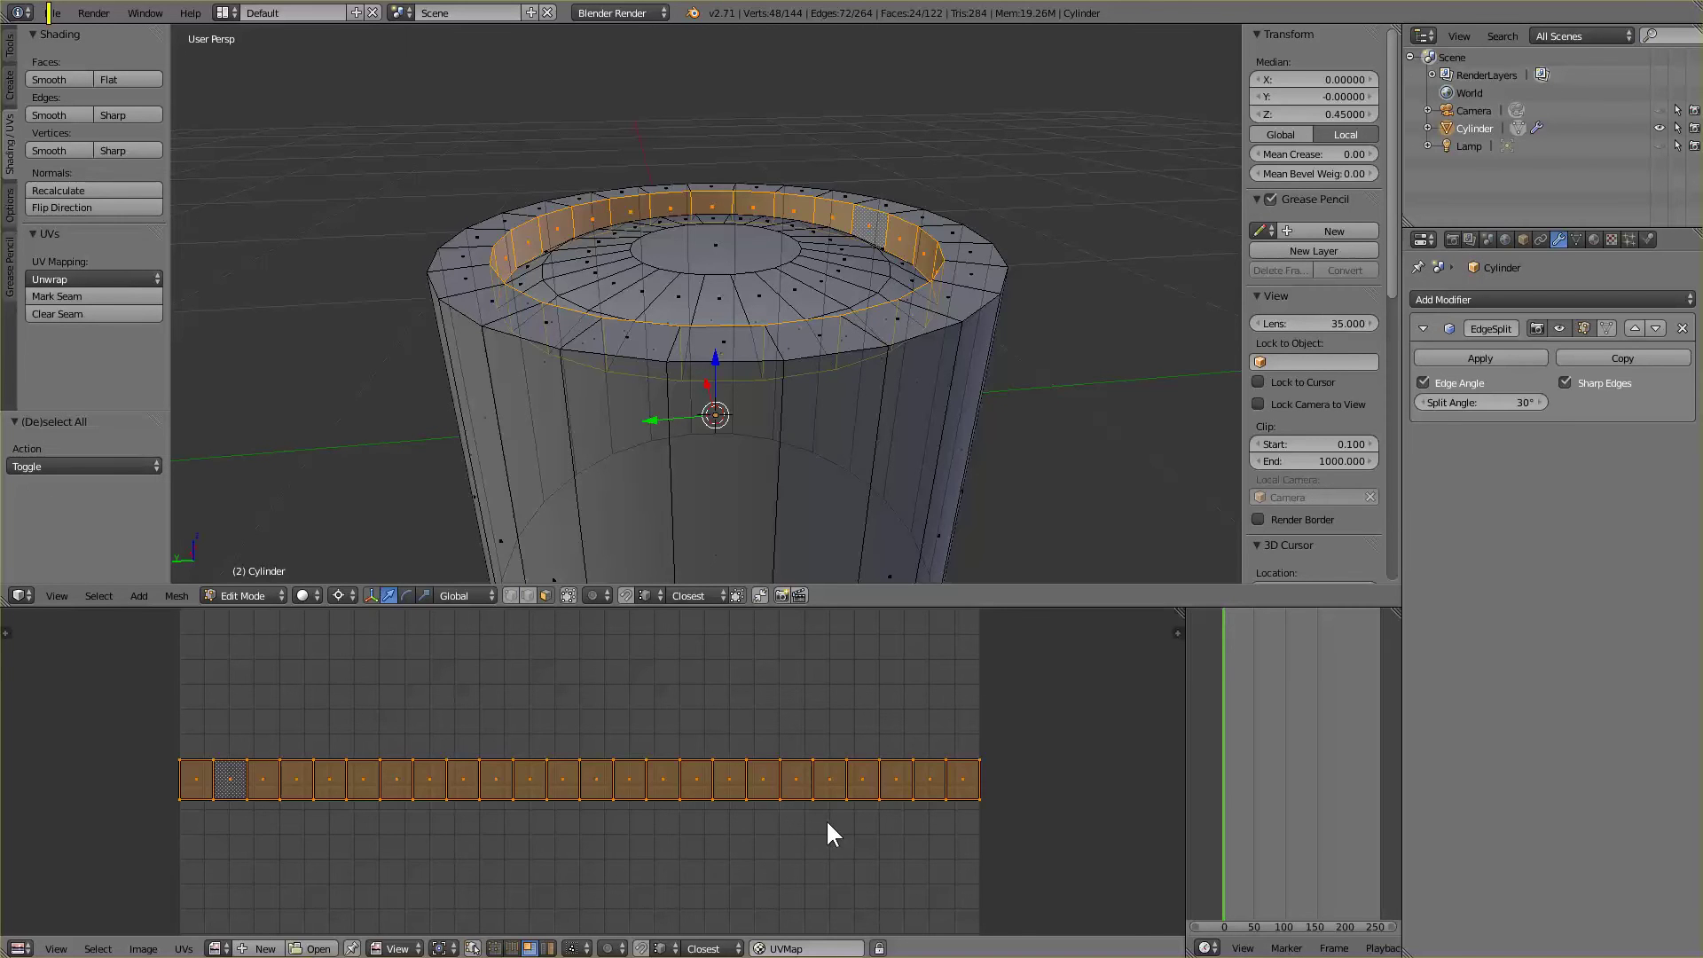
key(s)
text(y)
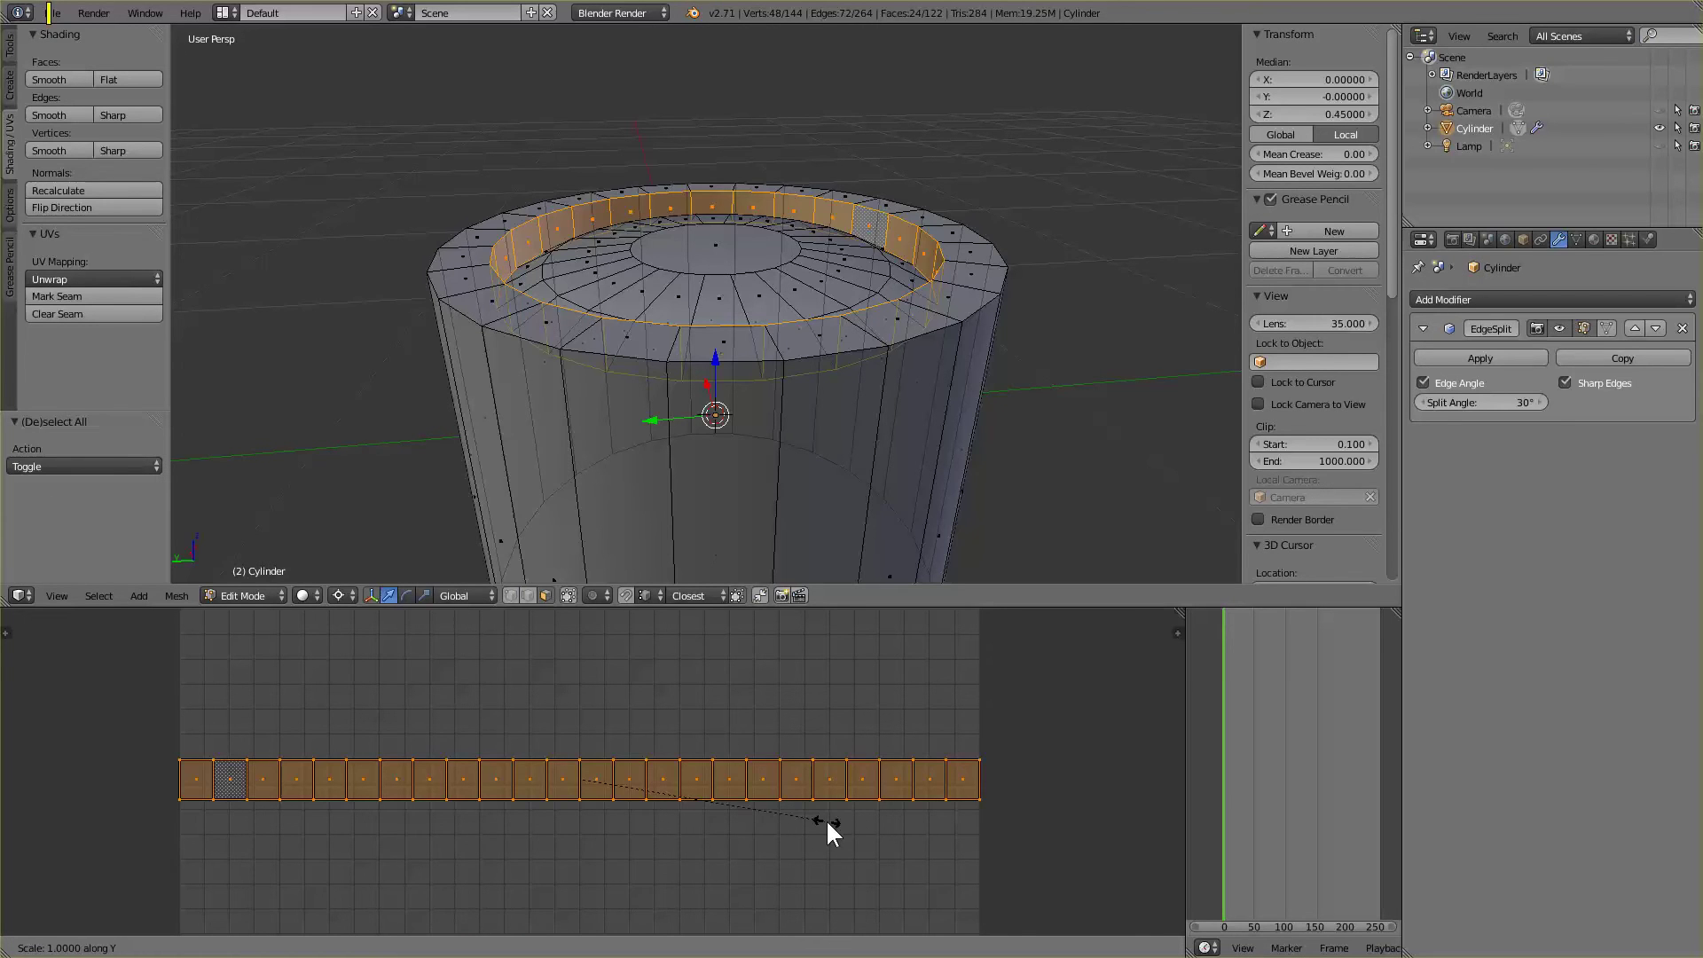
text(.8)
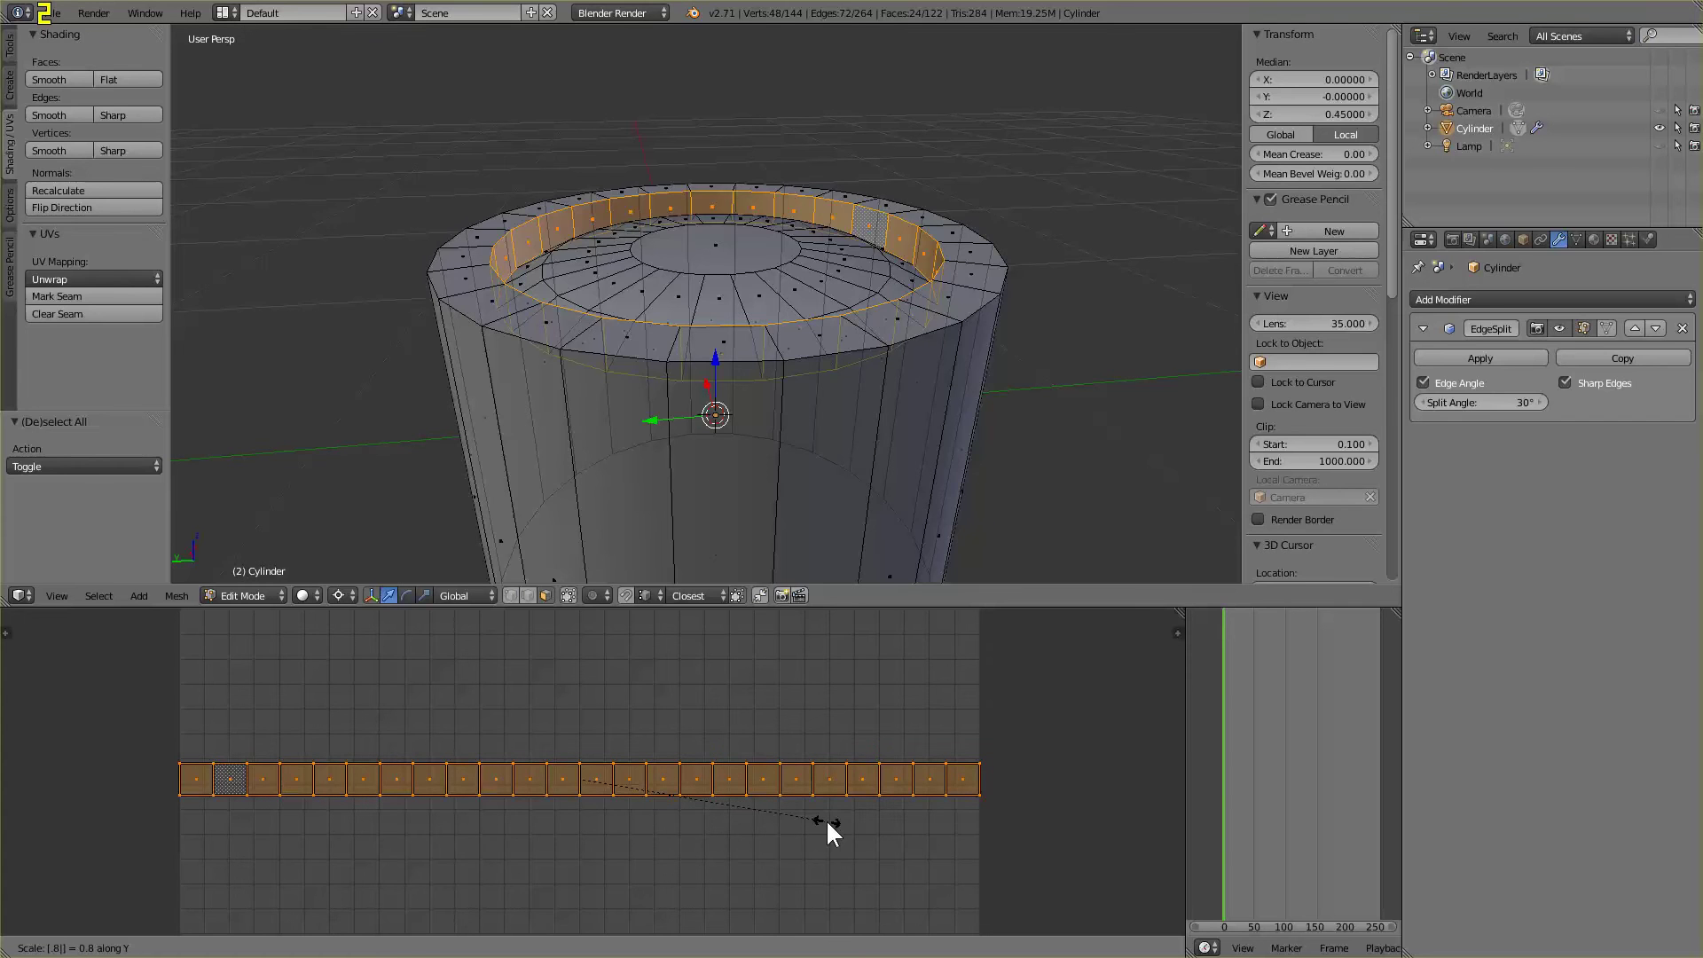
Scale the UV strip of the inner rim faces by 0.8 along Y
key(Return)
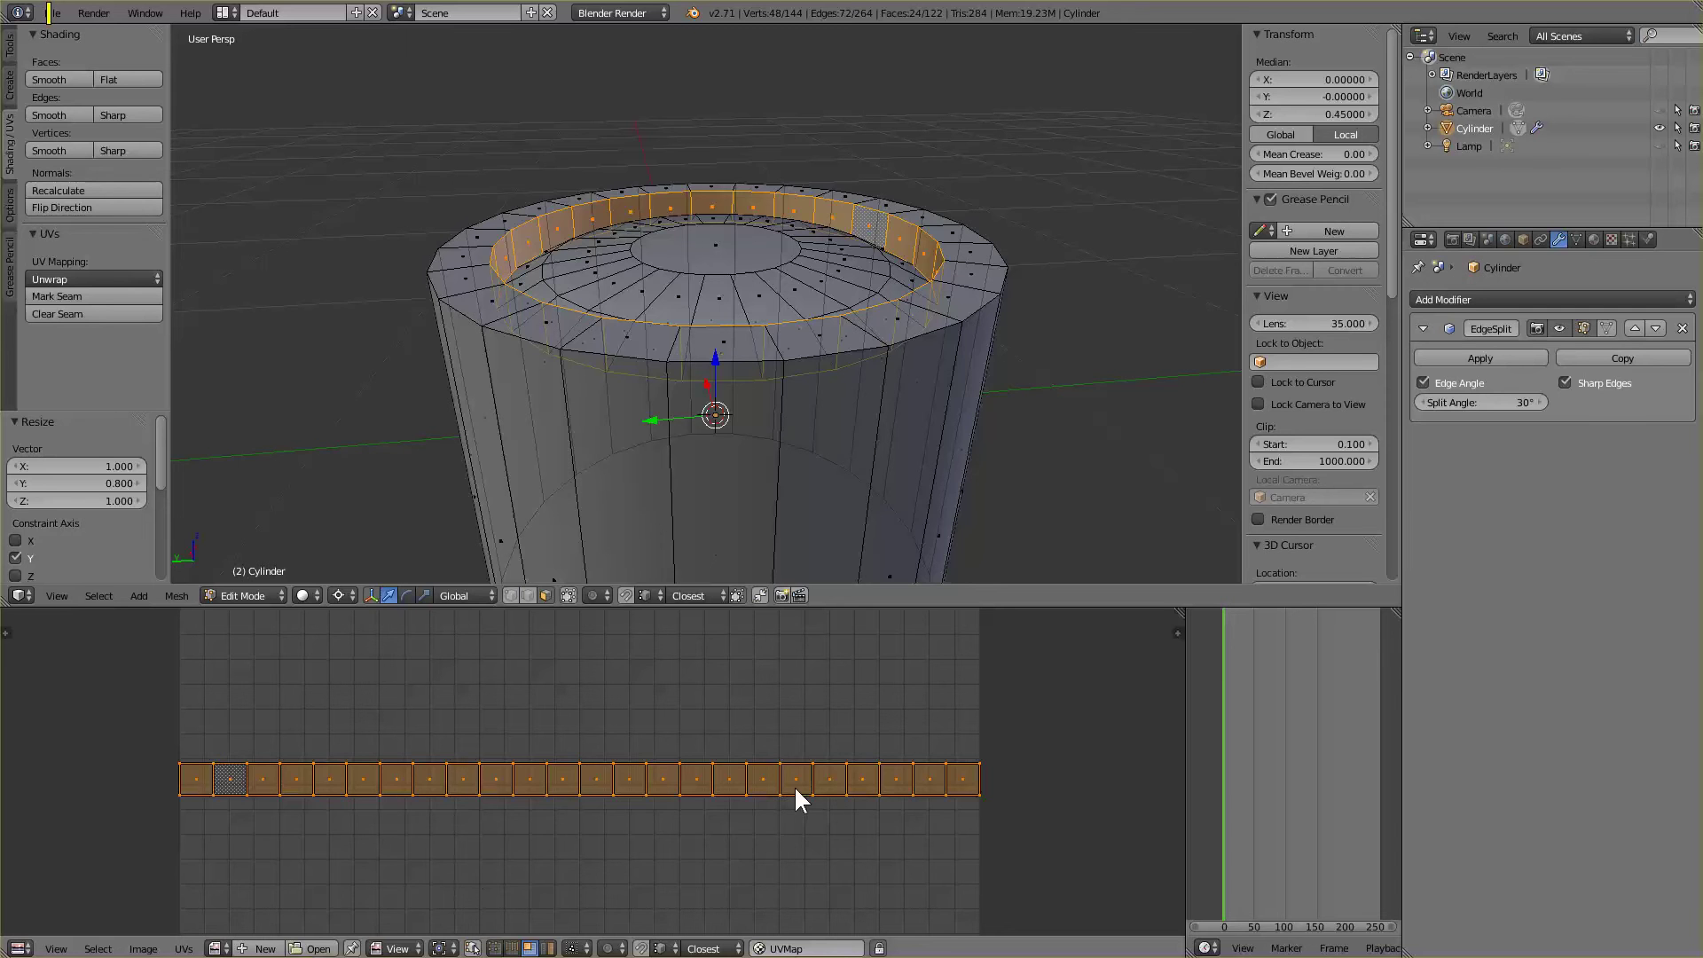
Load TPtank1m.psd from the FuelTanksPlusDev size1 folder as the image behind the UV layout
click(143, 948)
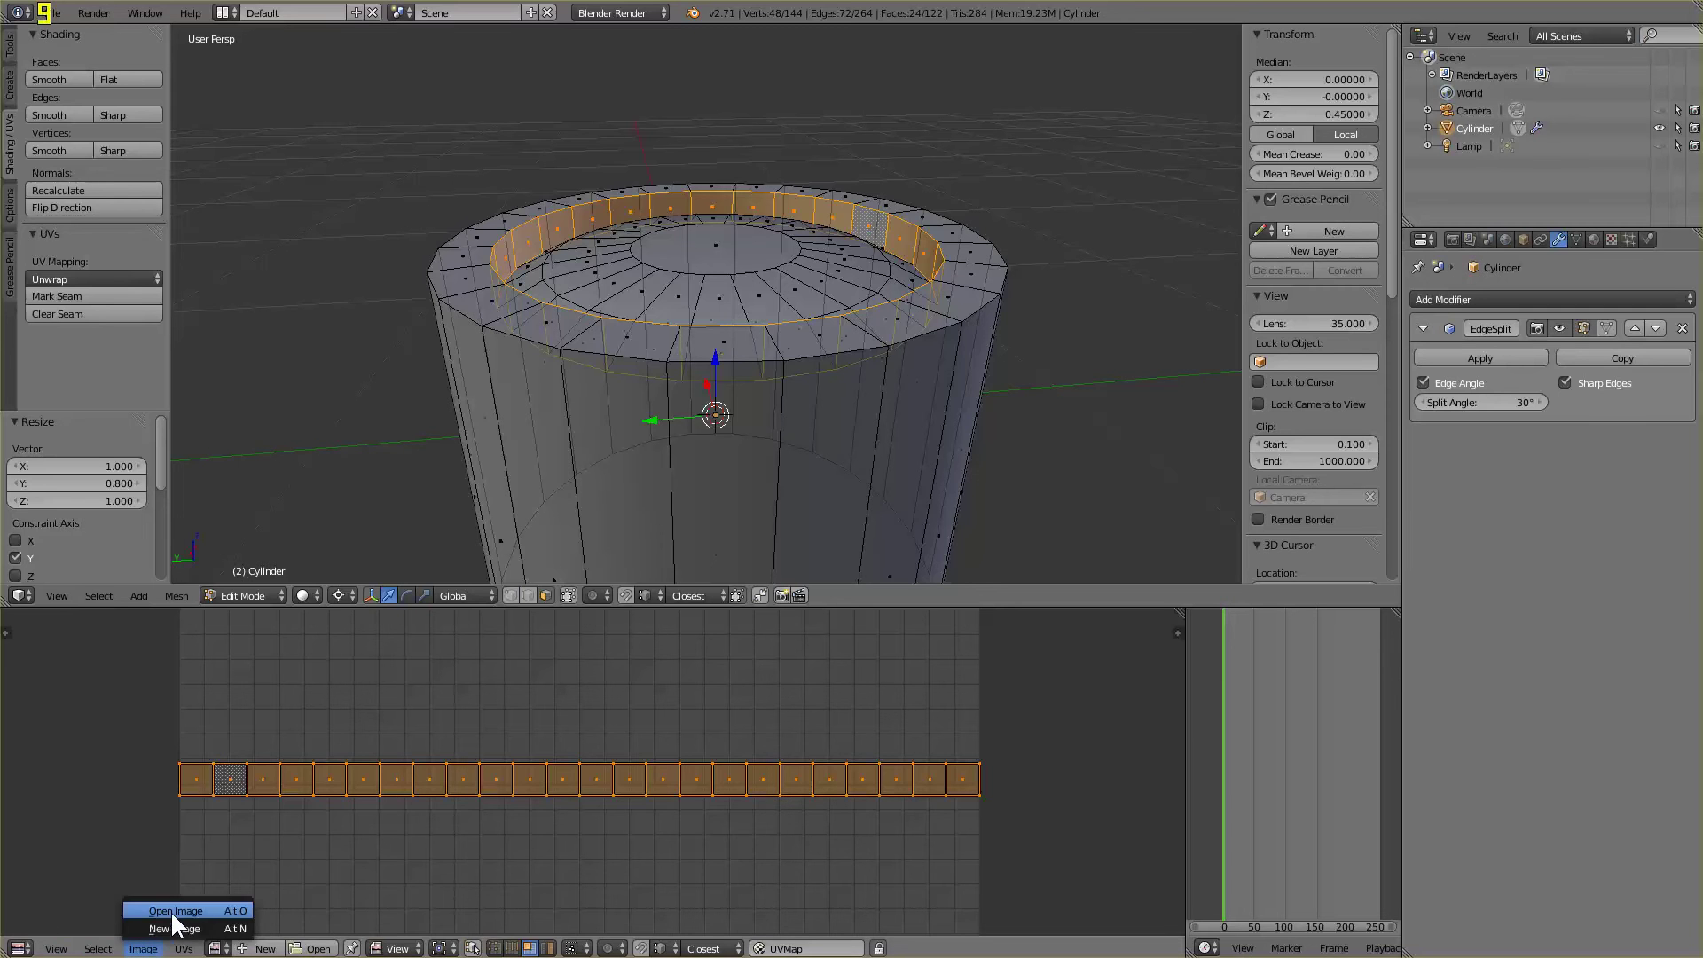
click(171, 911)
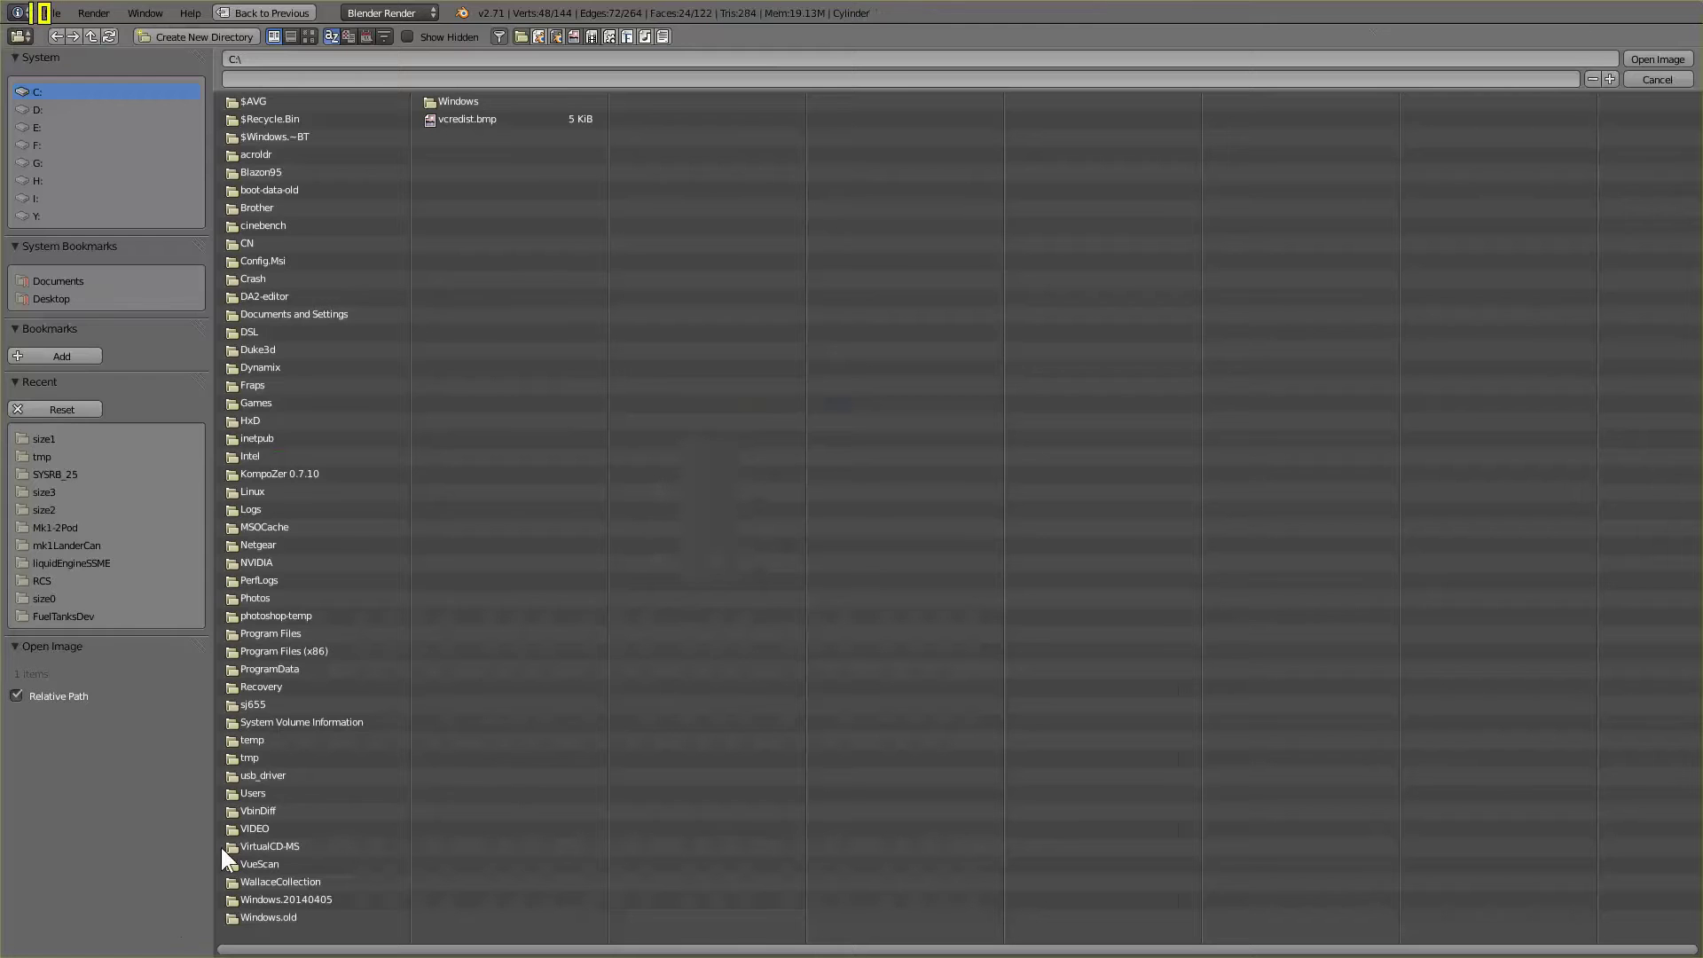
click(335, 62)
text(C:\Users\Bones\Documents\KSP-Assets\FuelTanksPlusDev\size2\)
key(Return)
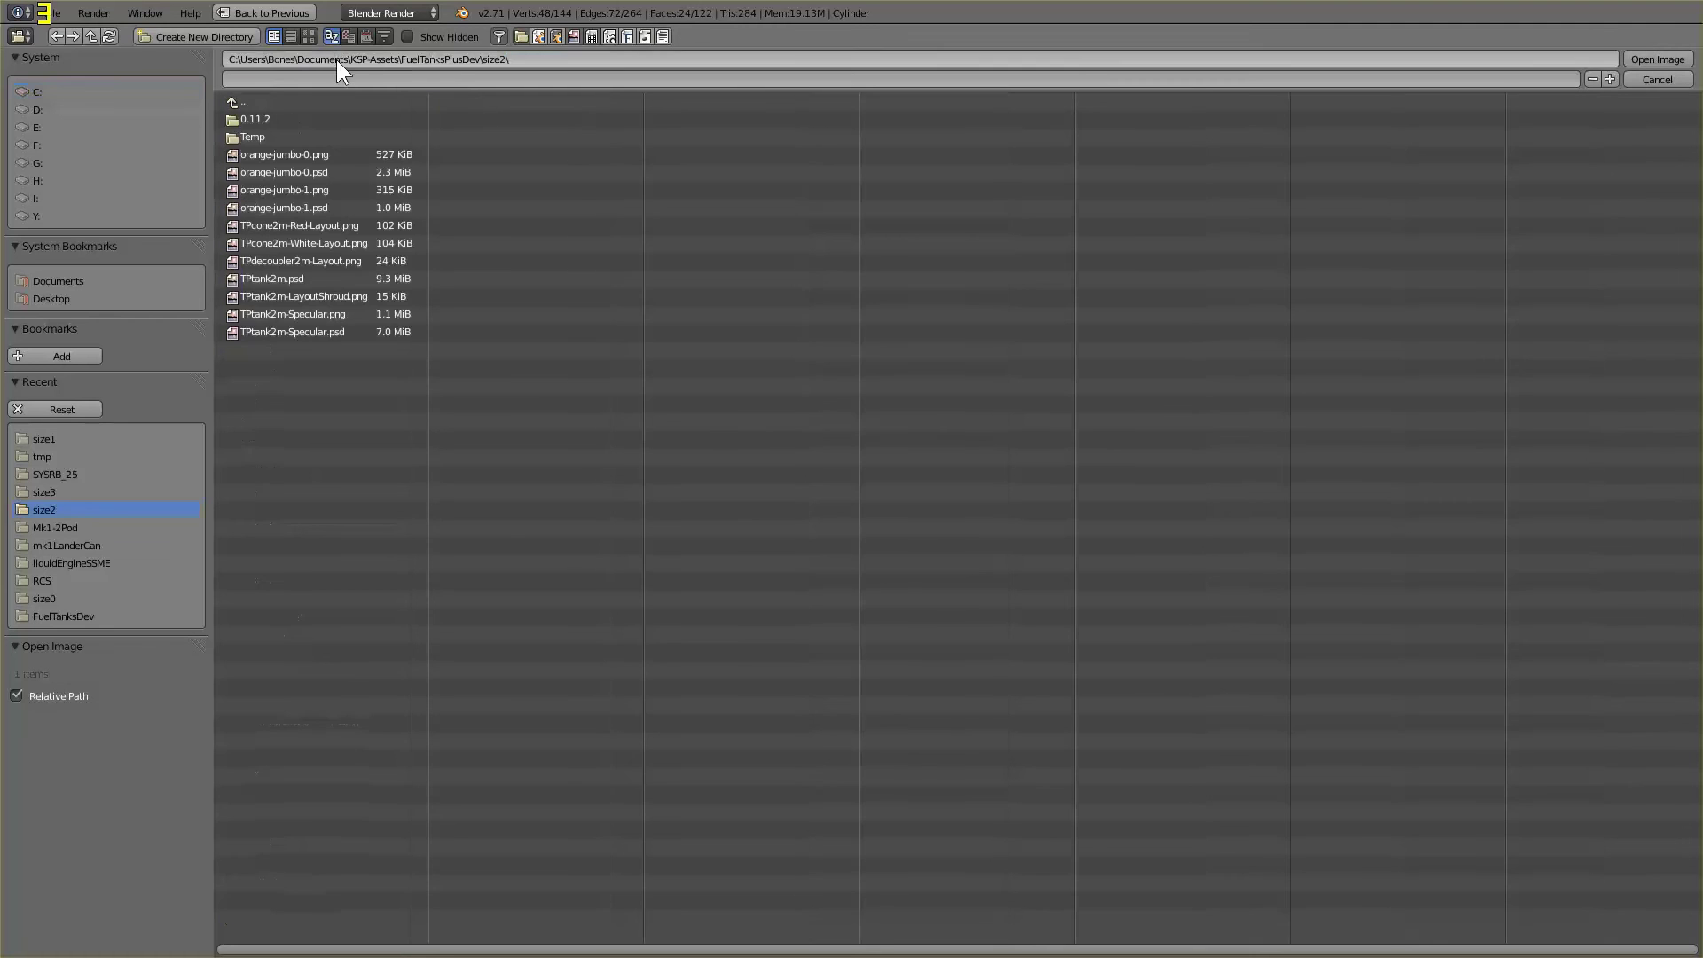
click(535, 58)
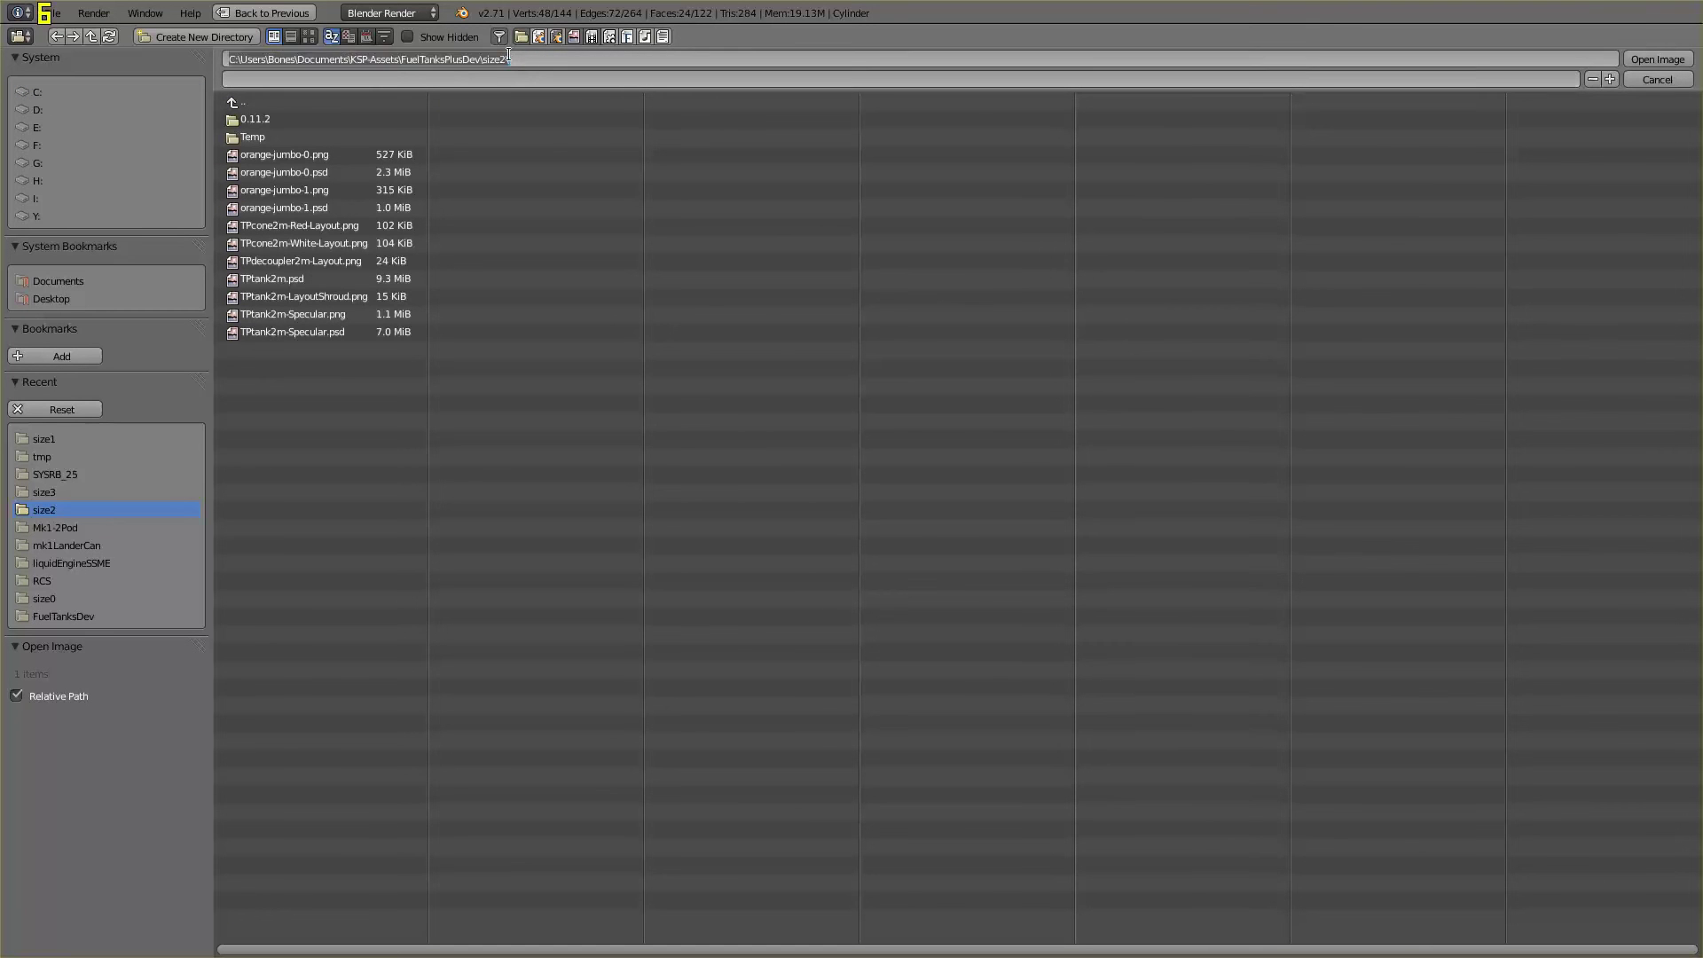
key(BackSpace)
key(BackSpace)
text(1)
key(Return)
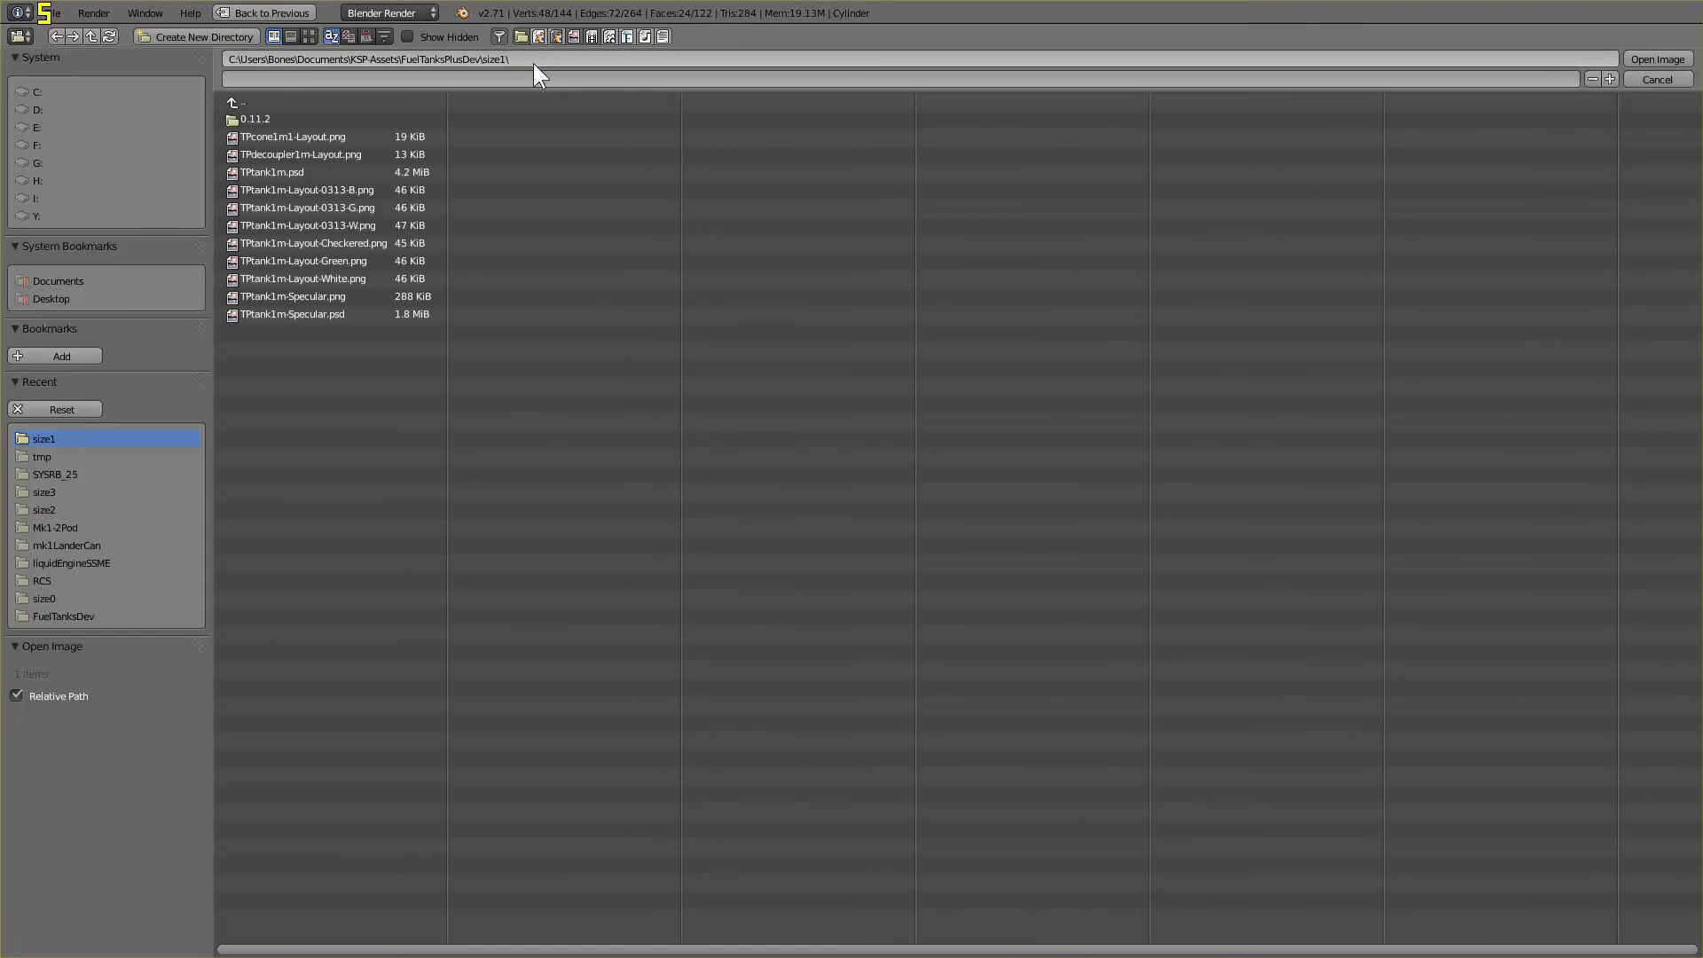
double_click(315, 169)
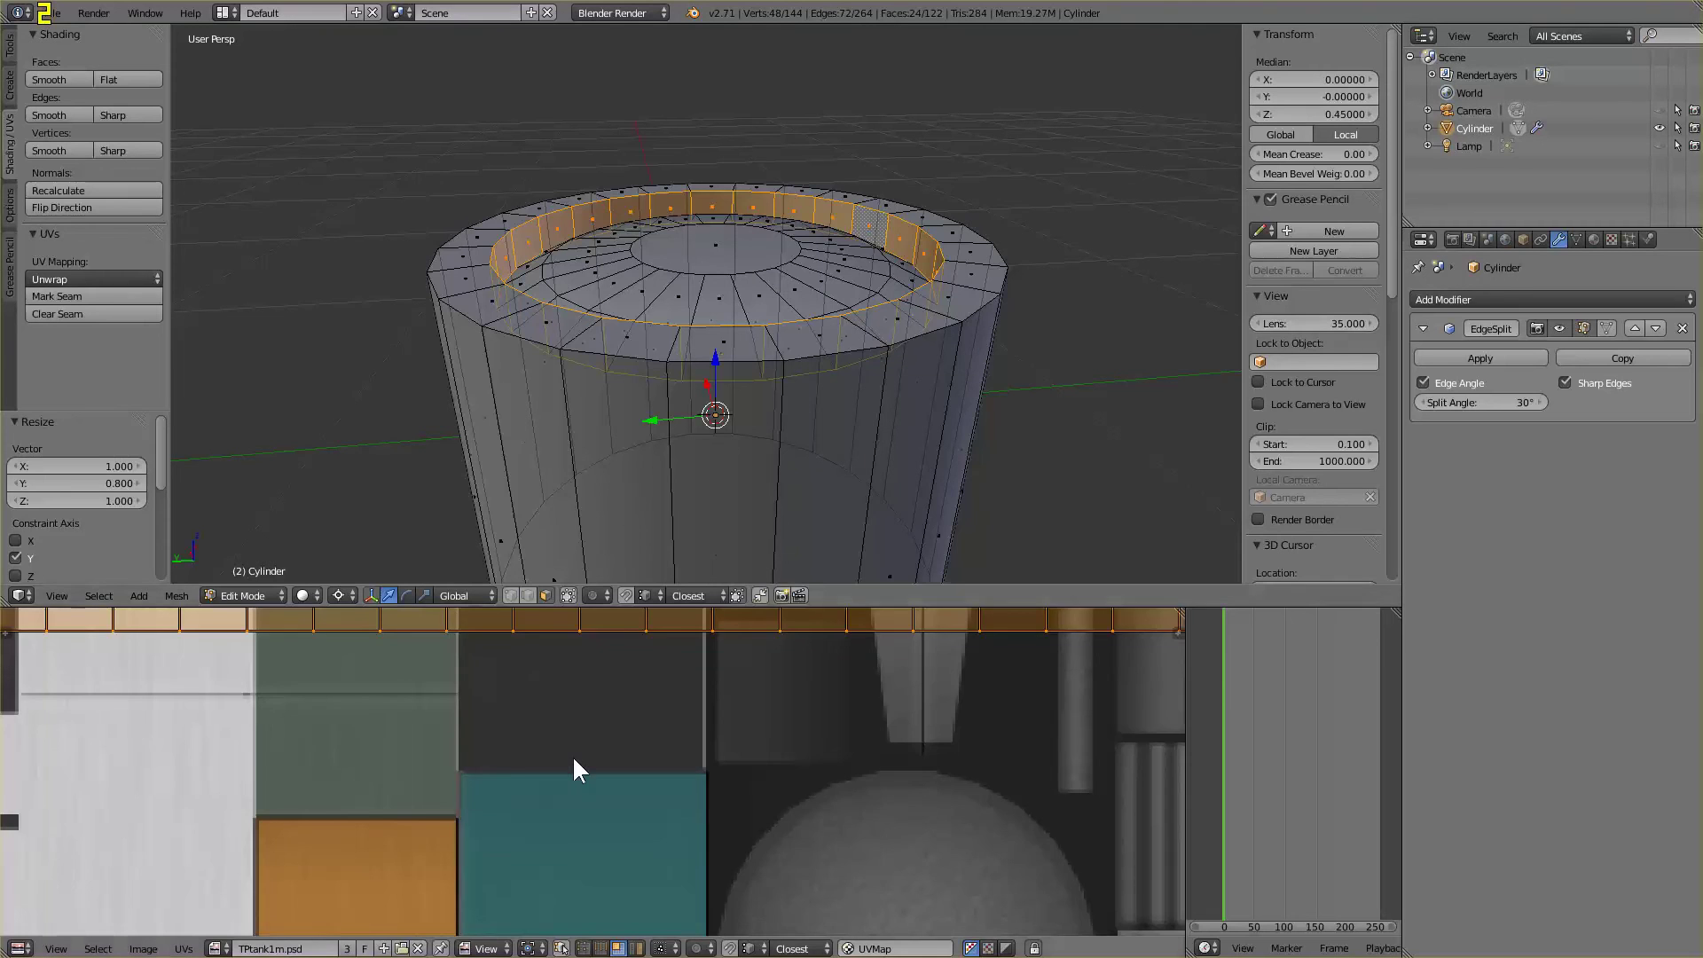
Enable snapping and move the left half of the UV strip 0.5 along X onto the right half
scroll(557, 753, down, 2)
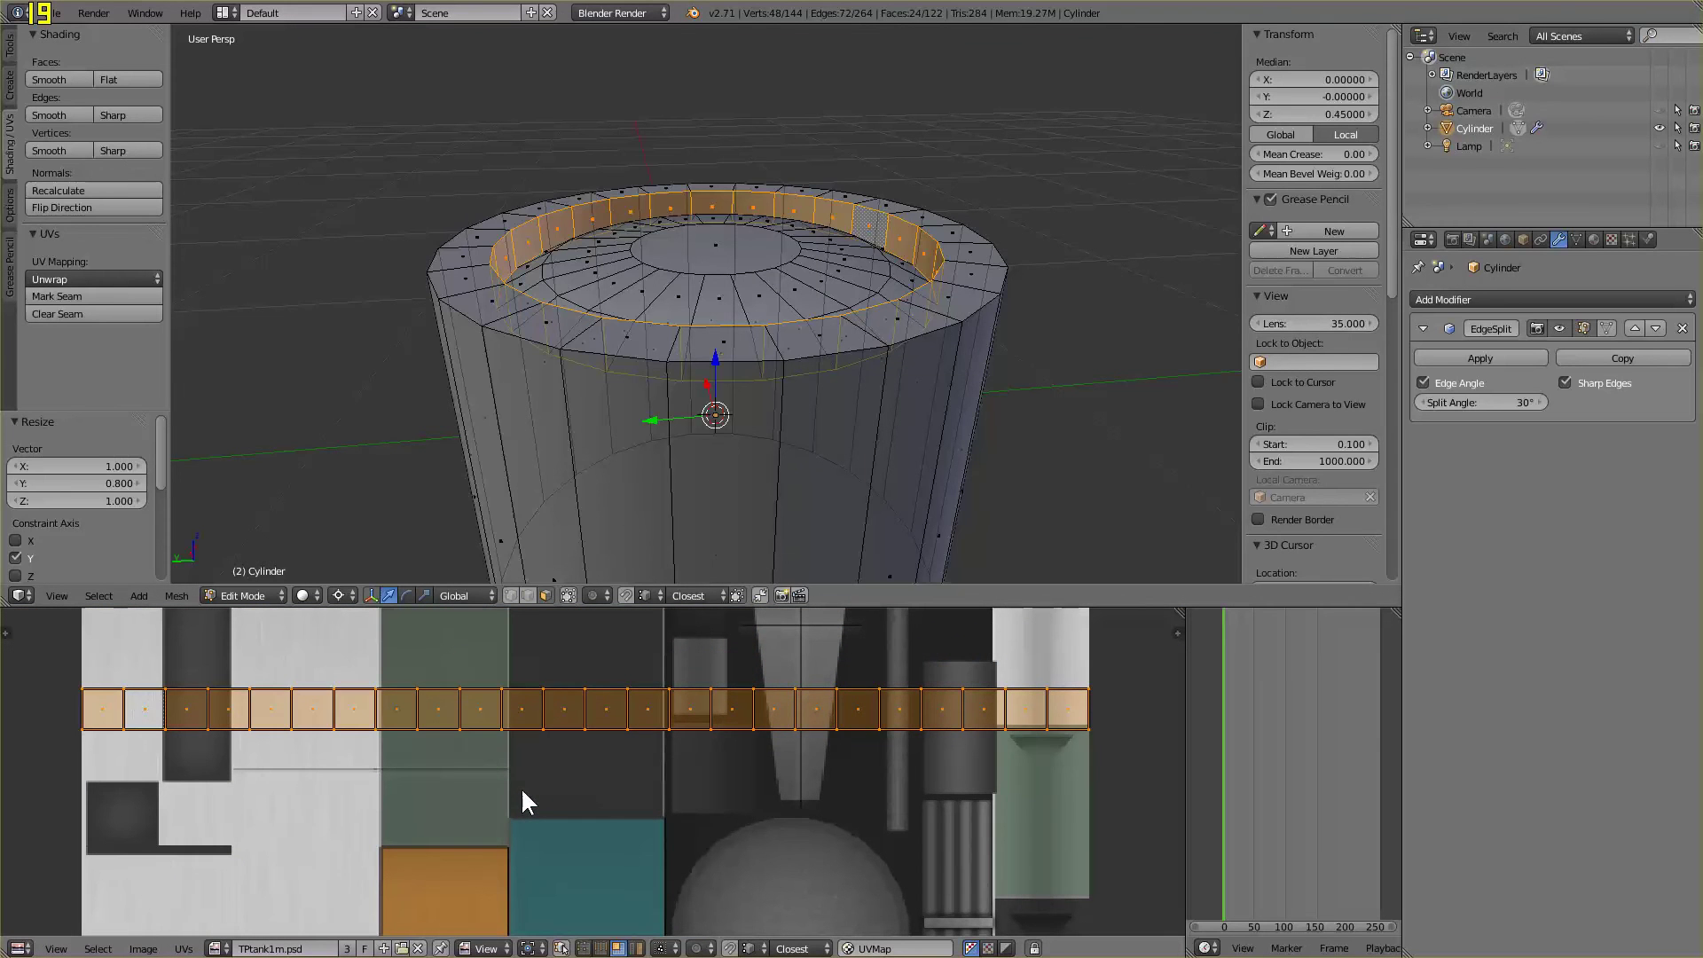
key(a)
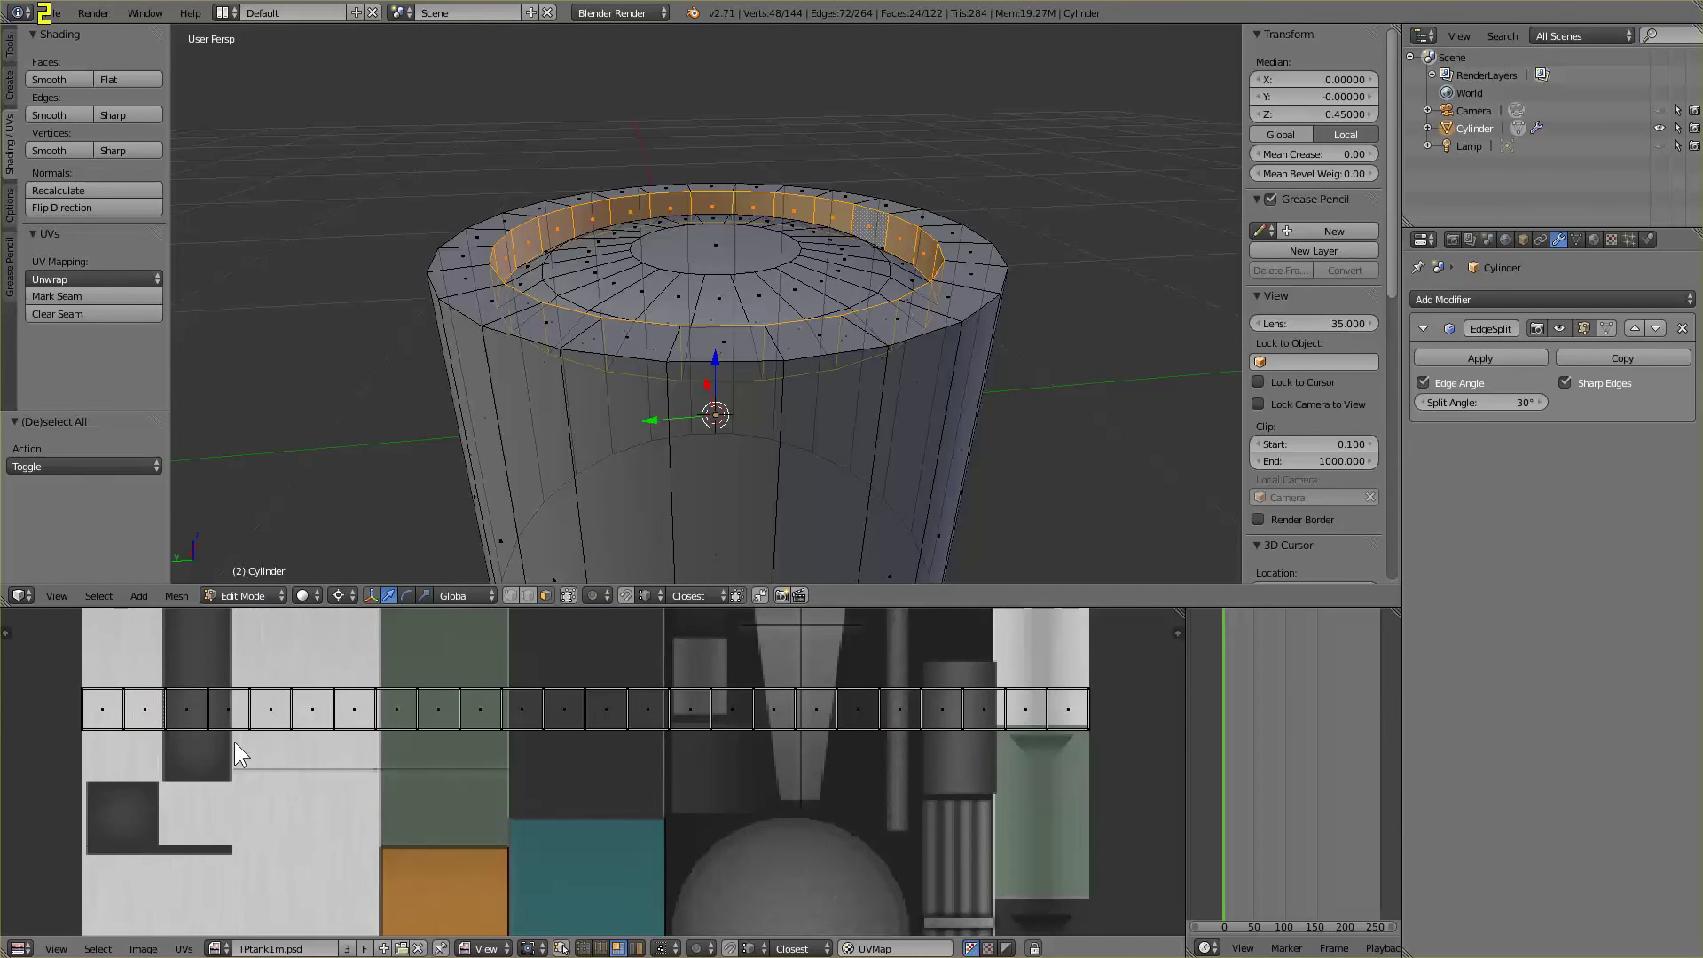
key(b)
drag(64, 675, 584, 740)
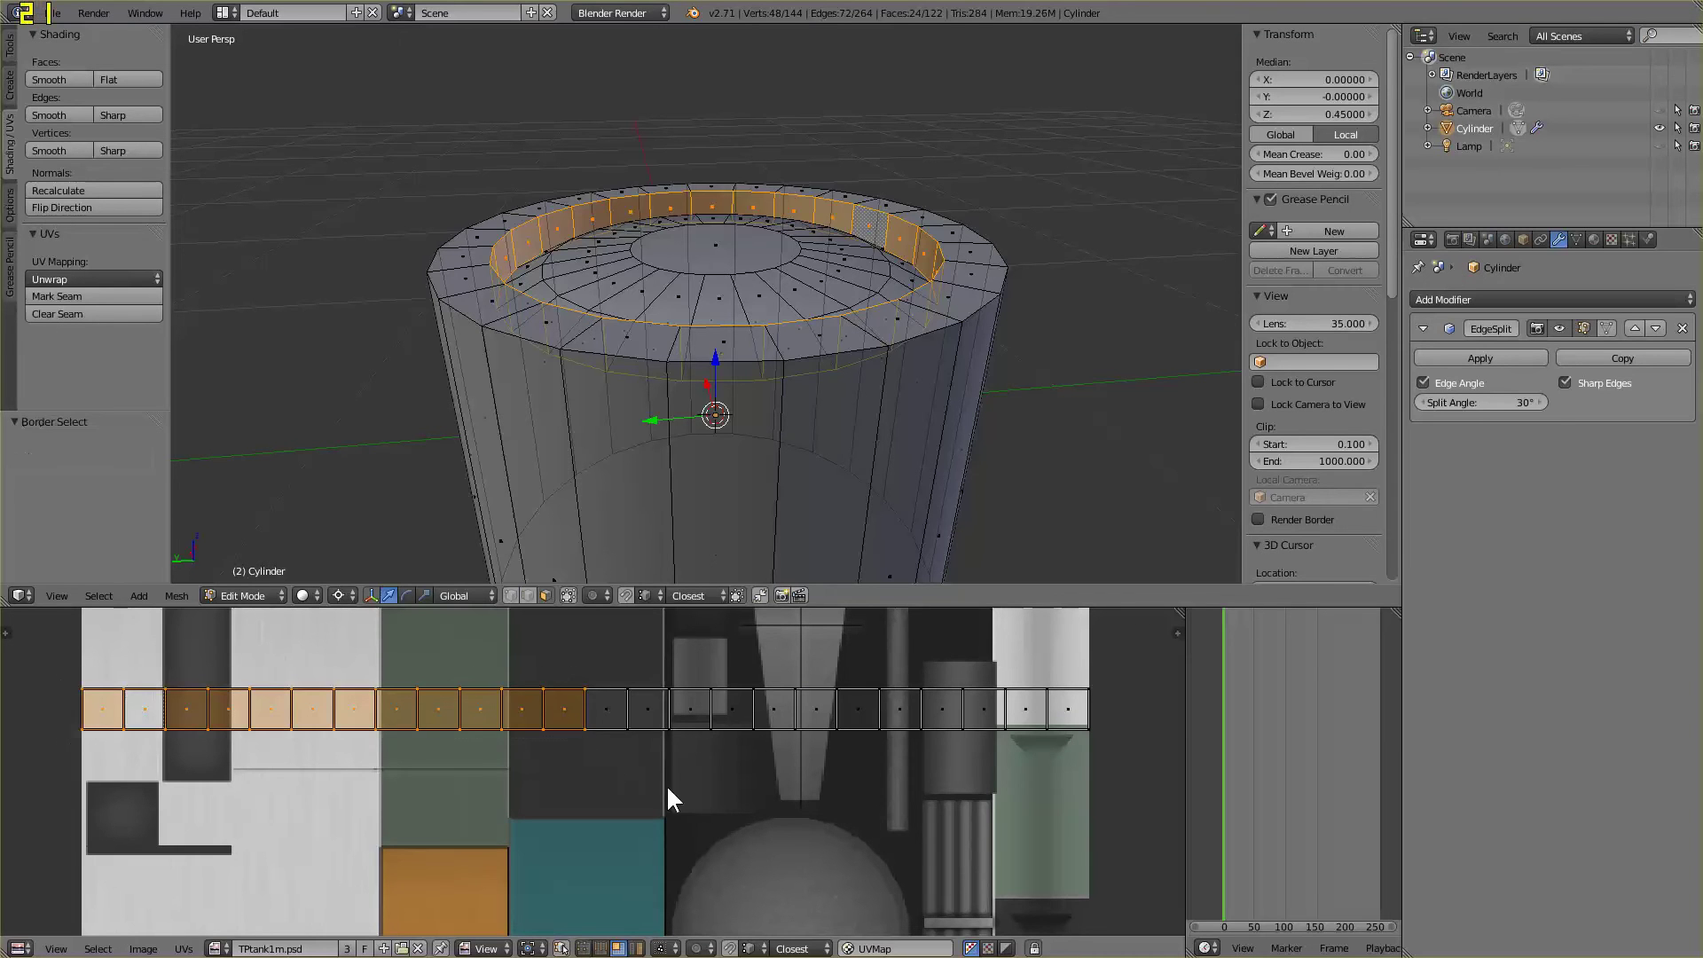
click(627, 596)
text(g.5)
key(Return)
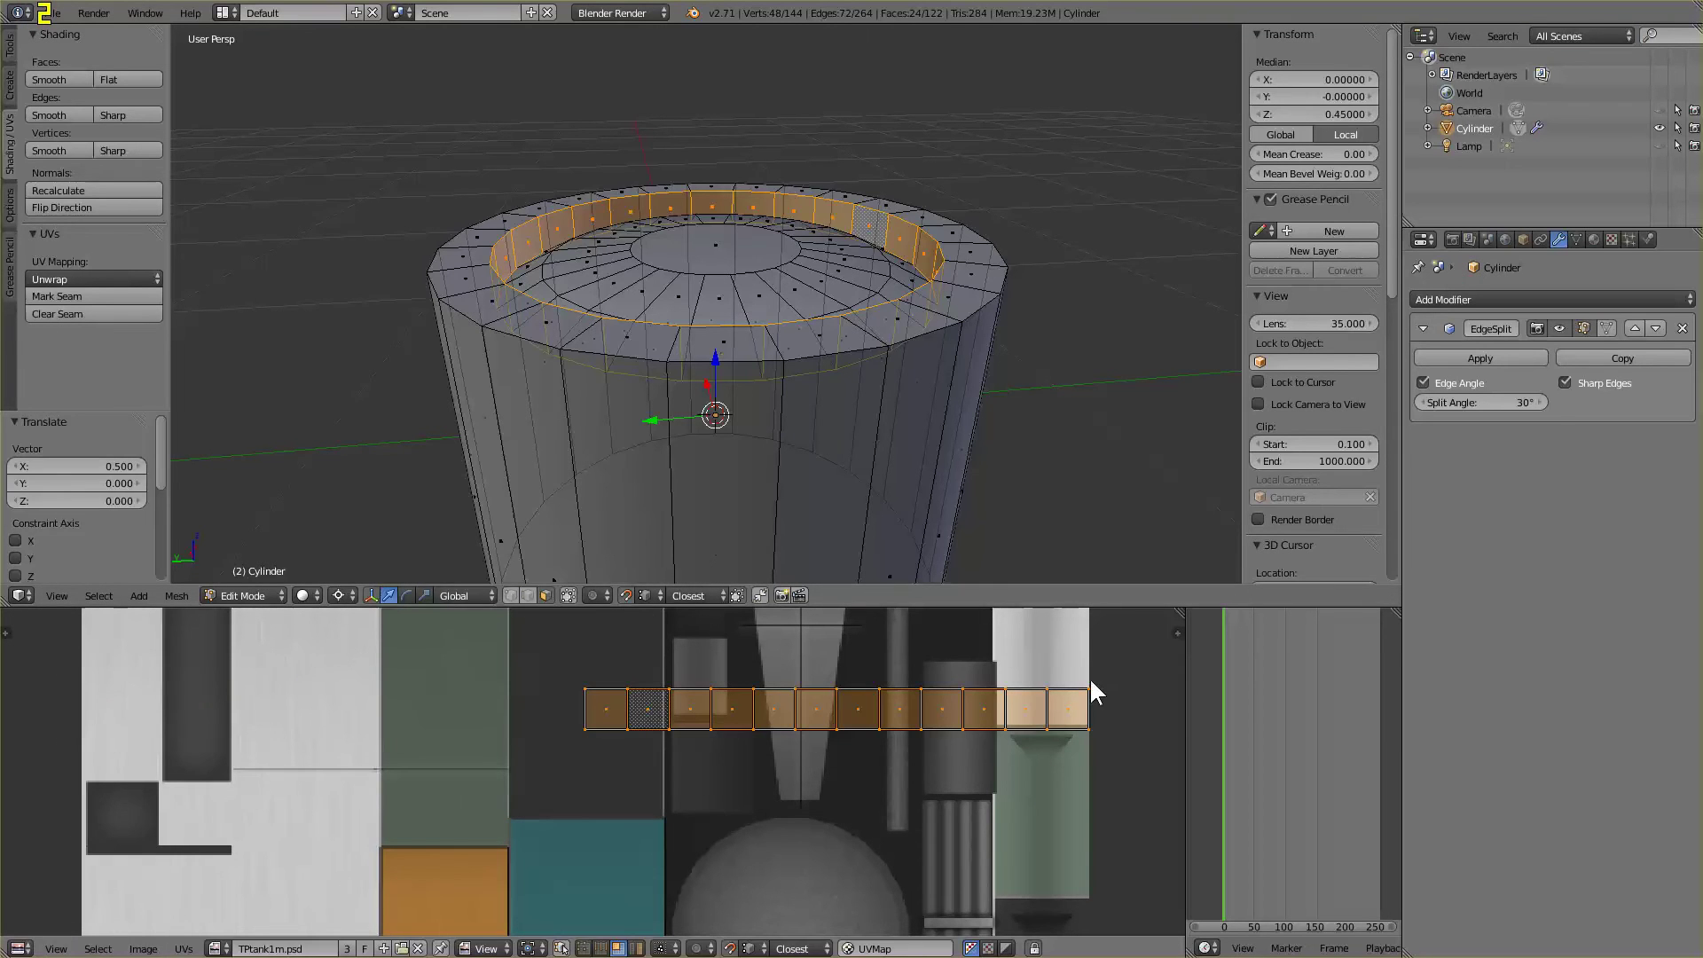
Split off the left half of the remaining UV strip and snap it 0.25 along X onto the other half
key(a)
key(b)
drag(552, 652, 838, 756)
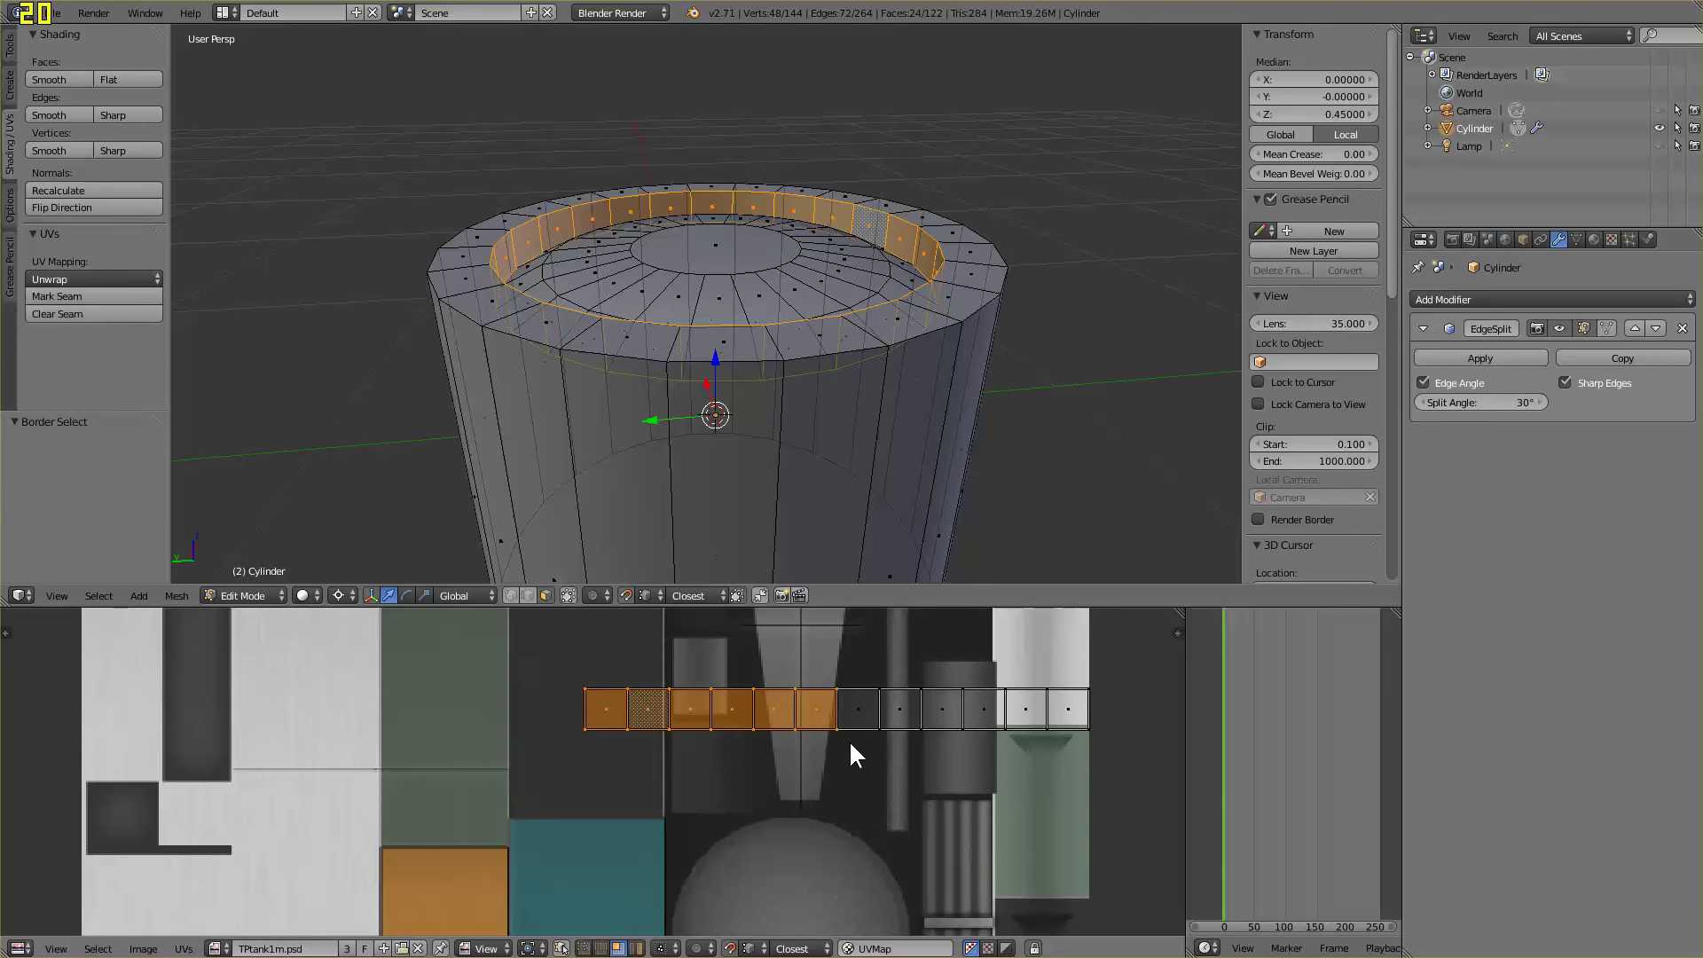
key(y)
key(g)
click(1105, 685)
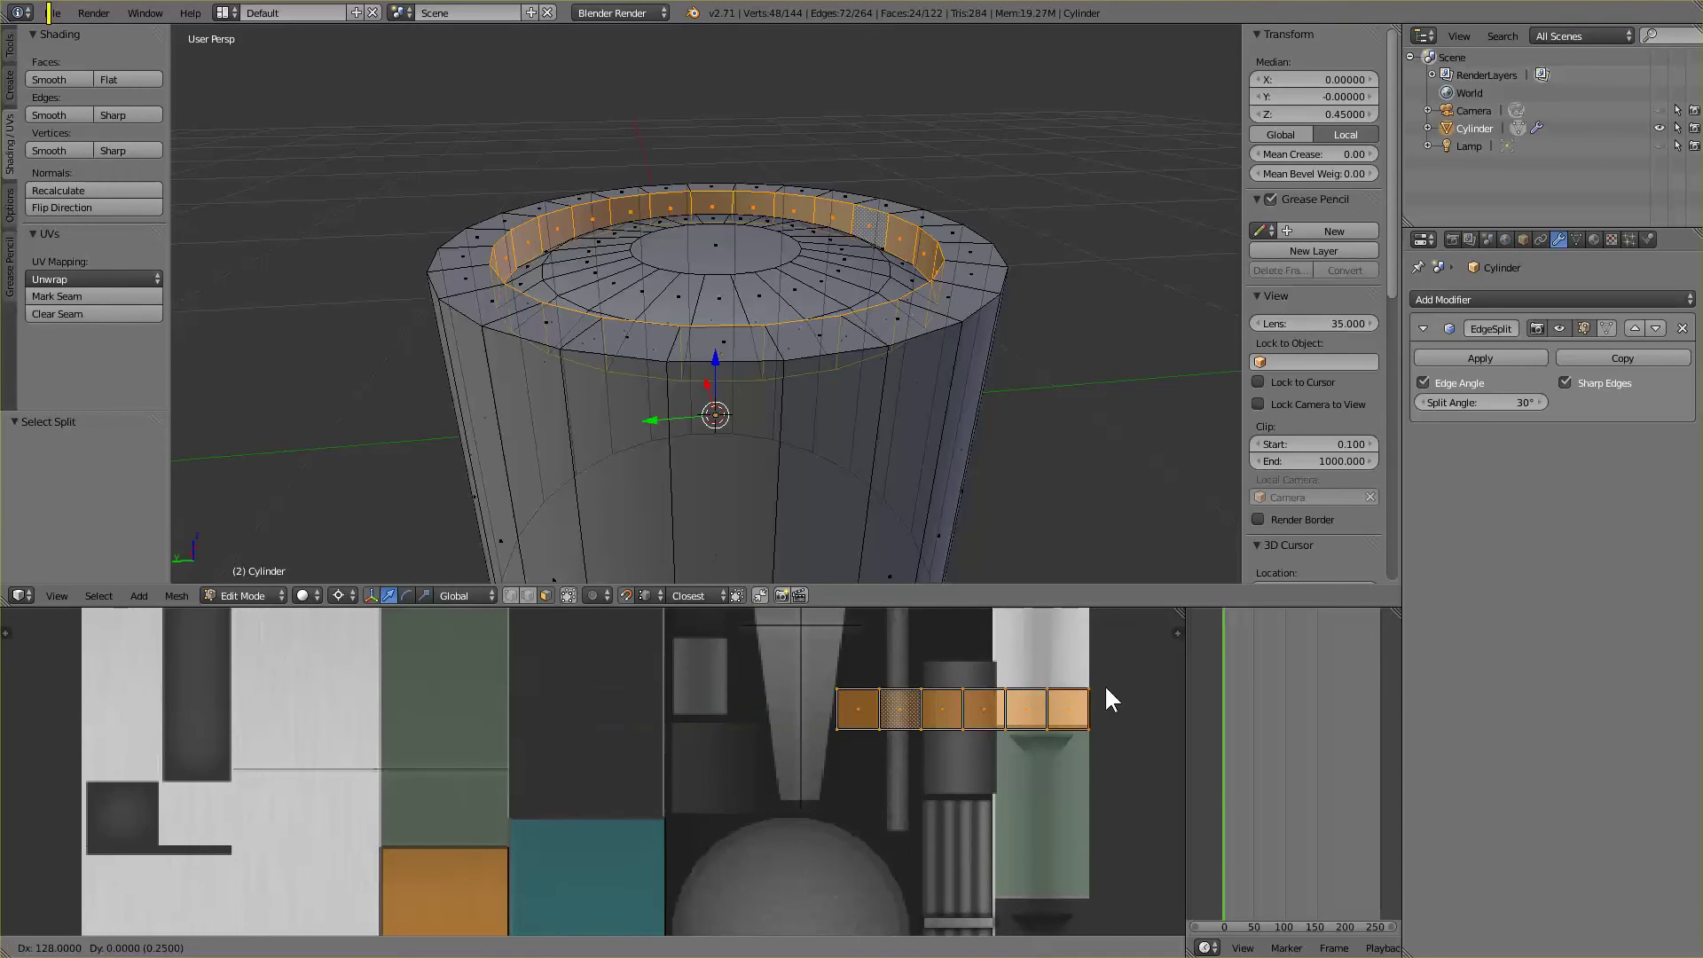
Move the three leftmost stacked UV faces 0.125 along X onto the last three
key(a)
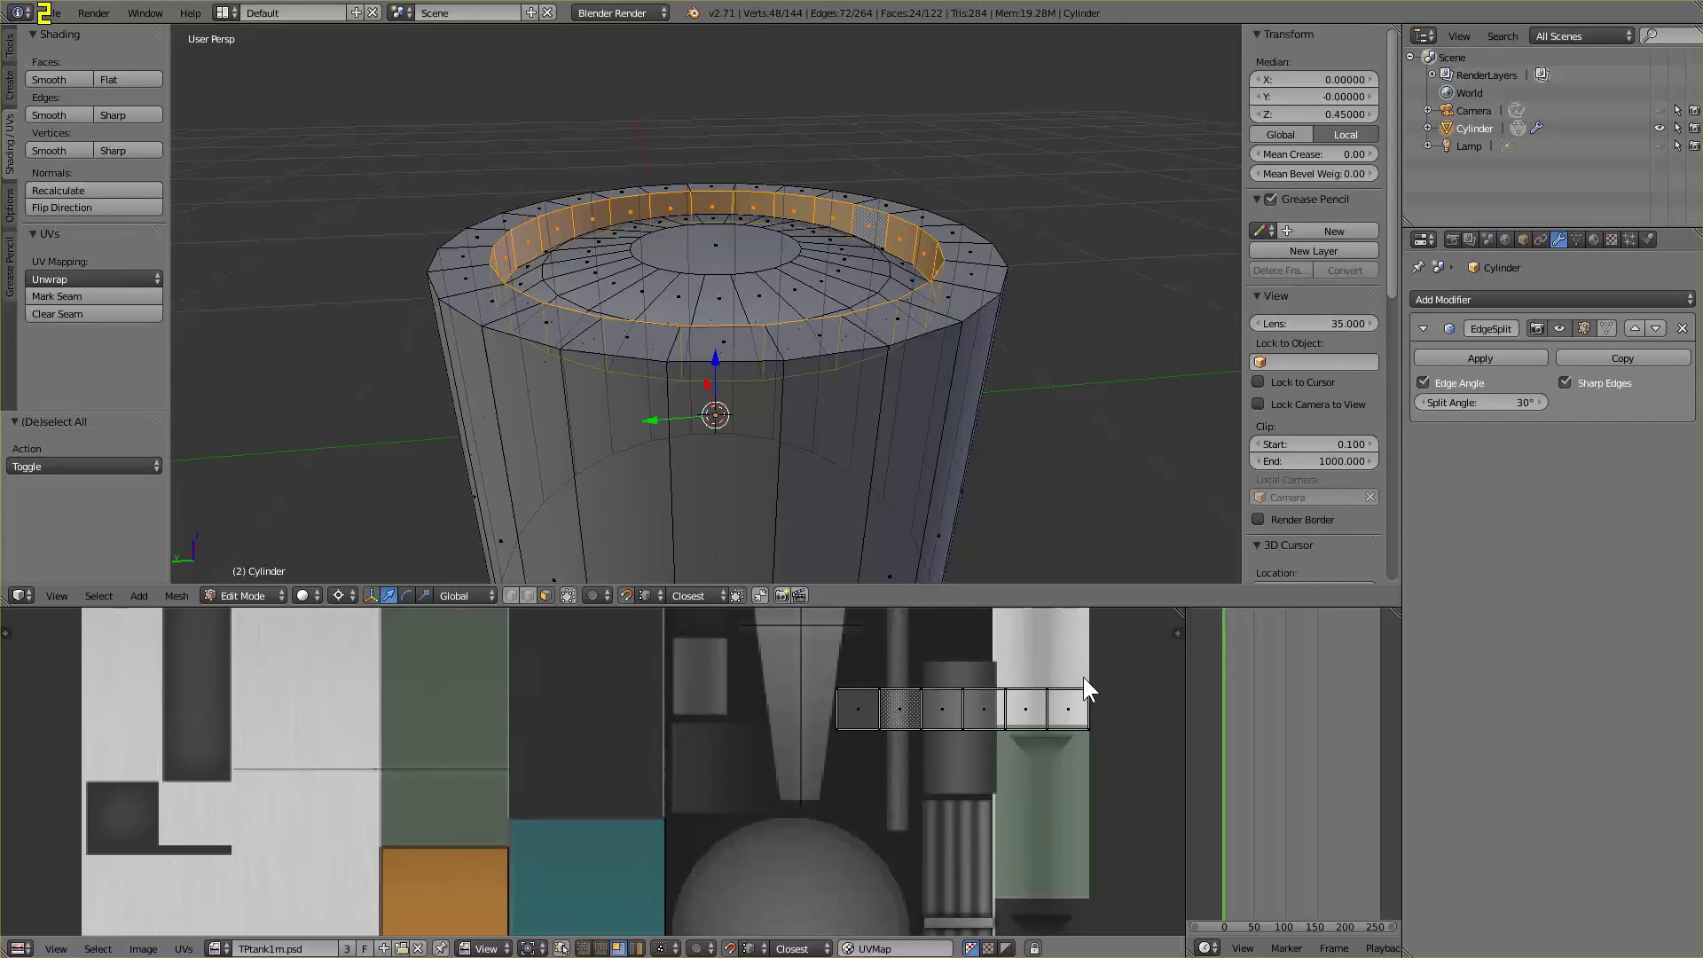
key(b)
drag(785, 661, 966, 759)
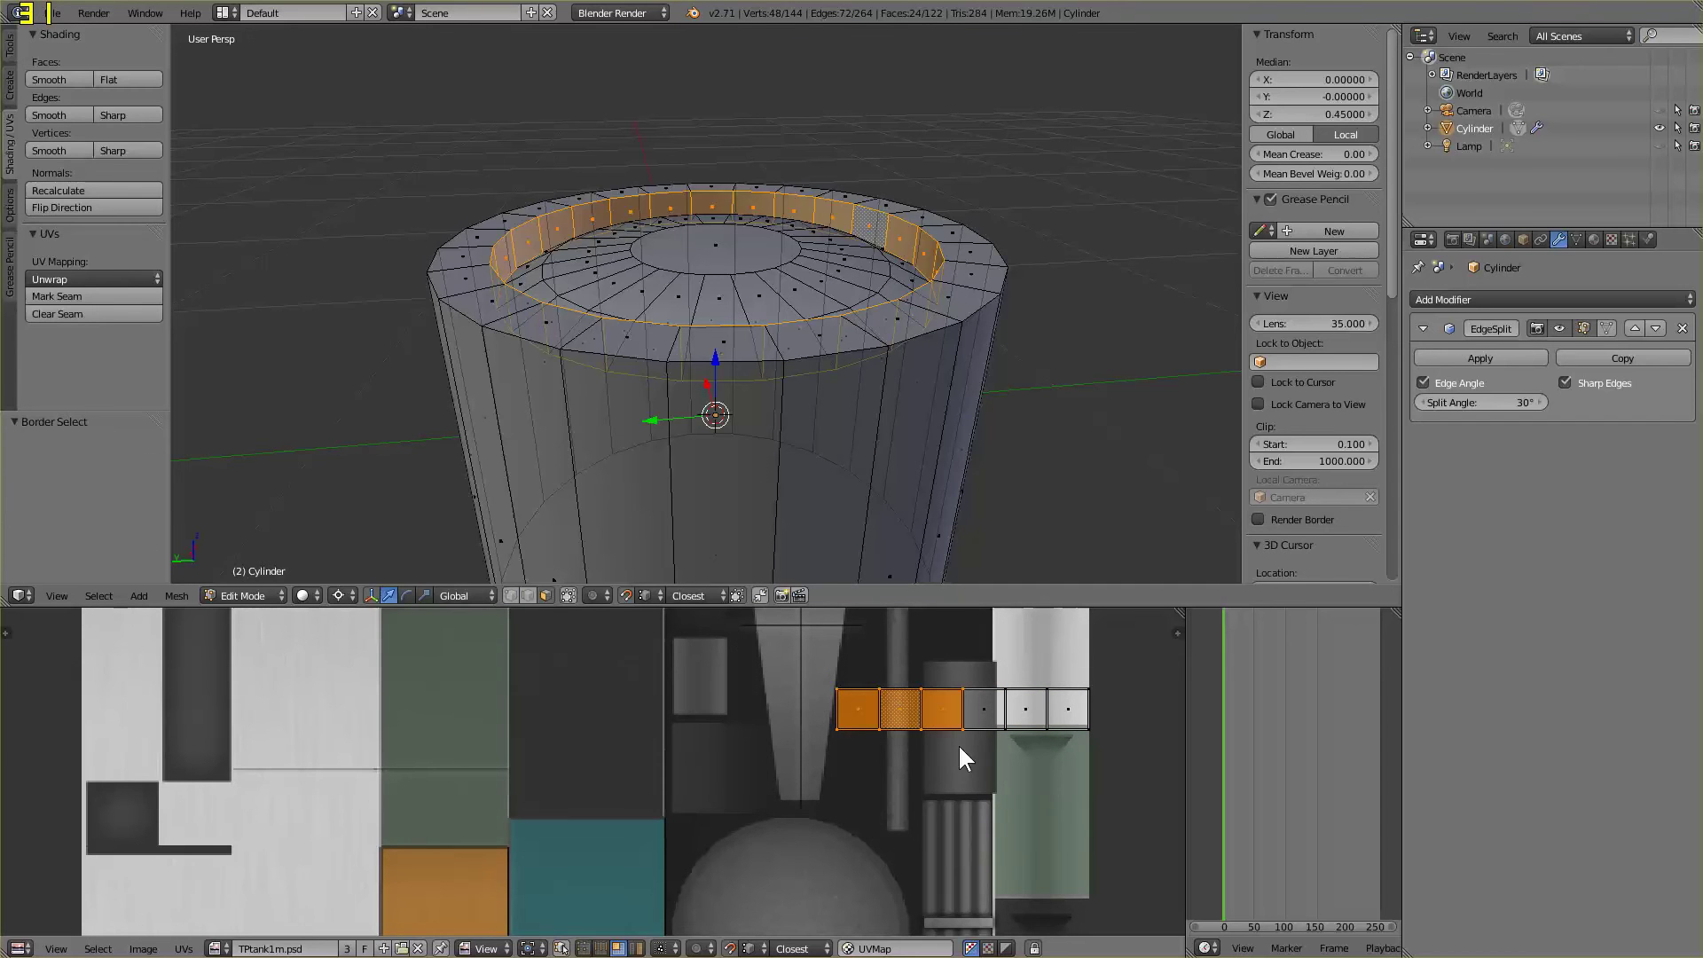
key(g)
click(1105, 688)
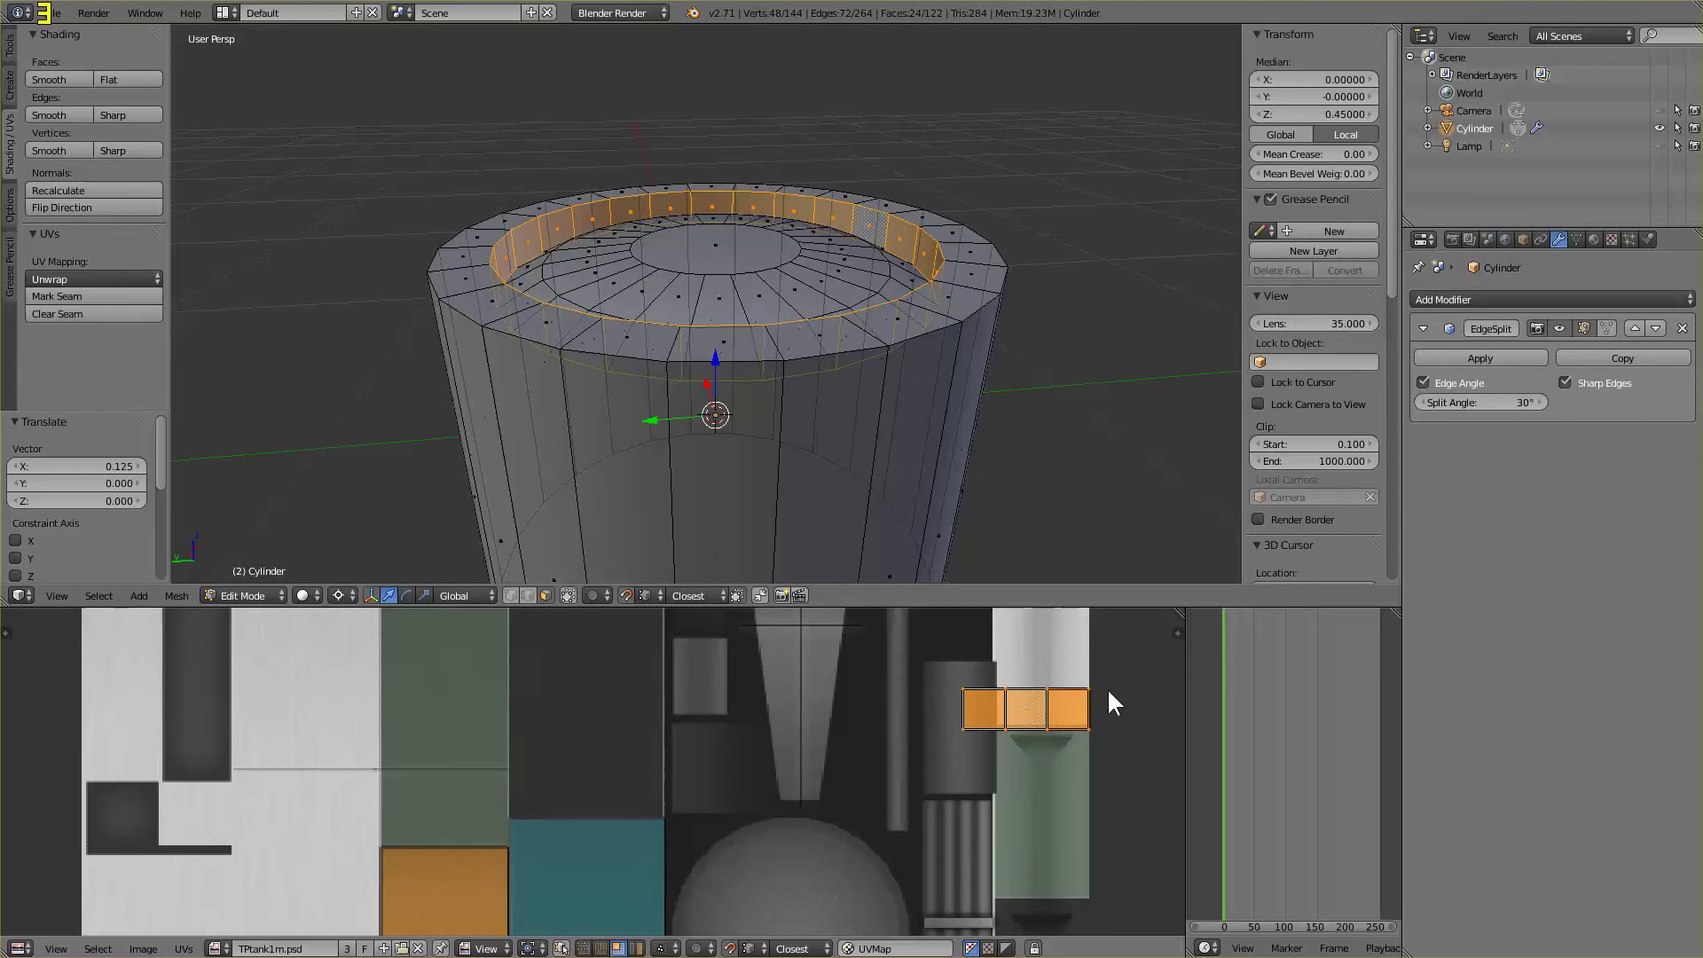
Split off the leftmost of the three stacked UV faces and snap it onto the rest of the strip
key(a)
right_click(981, 720)
key(g)
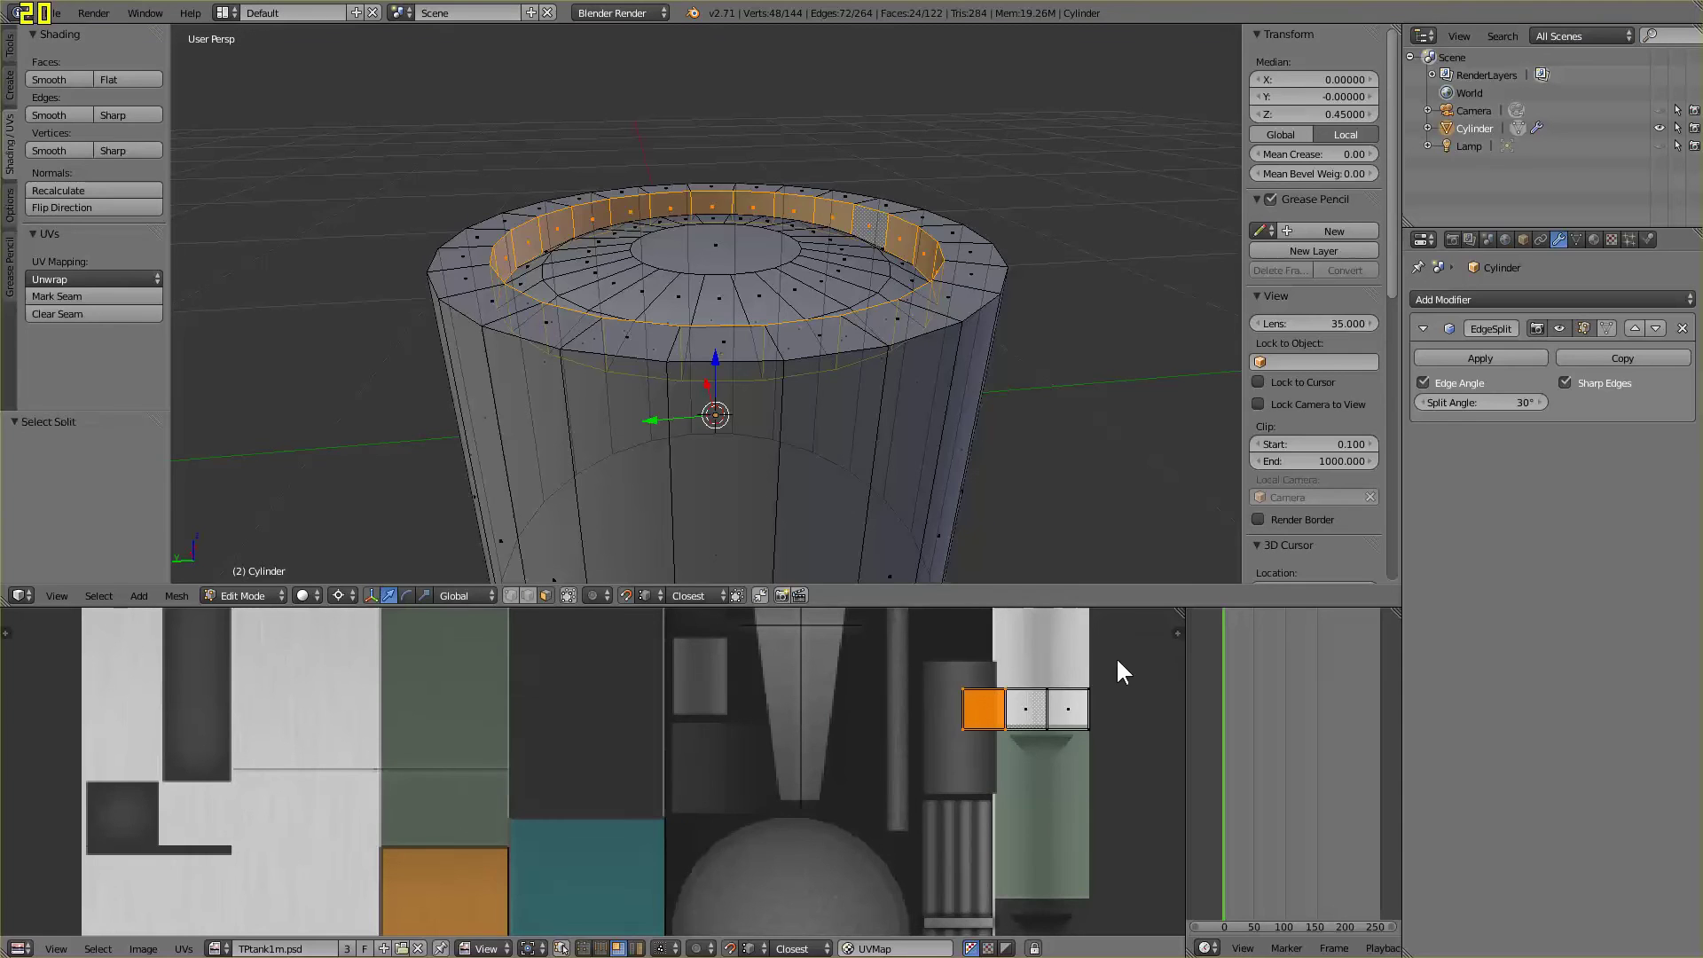
click(1116, 657)
Split off the left stacked UV face, undo the first move, and snap it 0.042 along X onto the last face
key(a)
right_click(1043, 740)
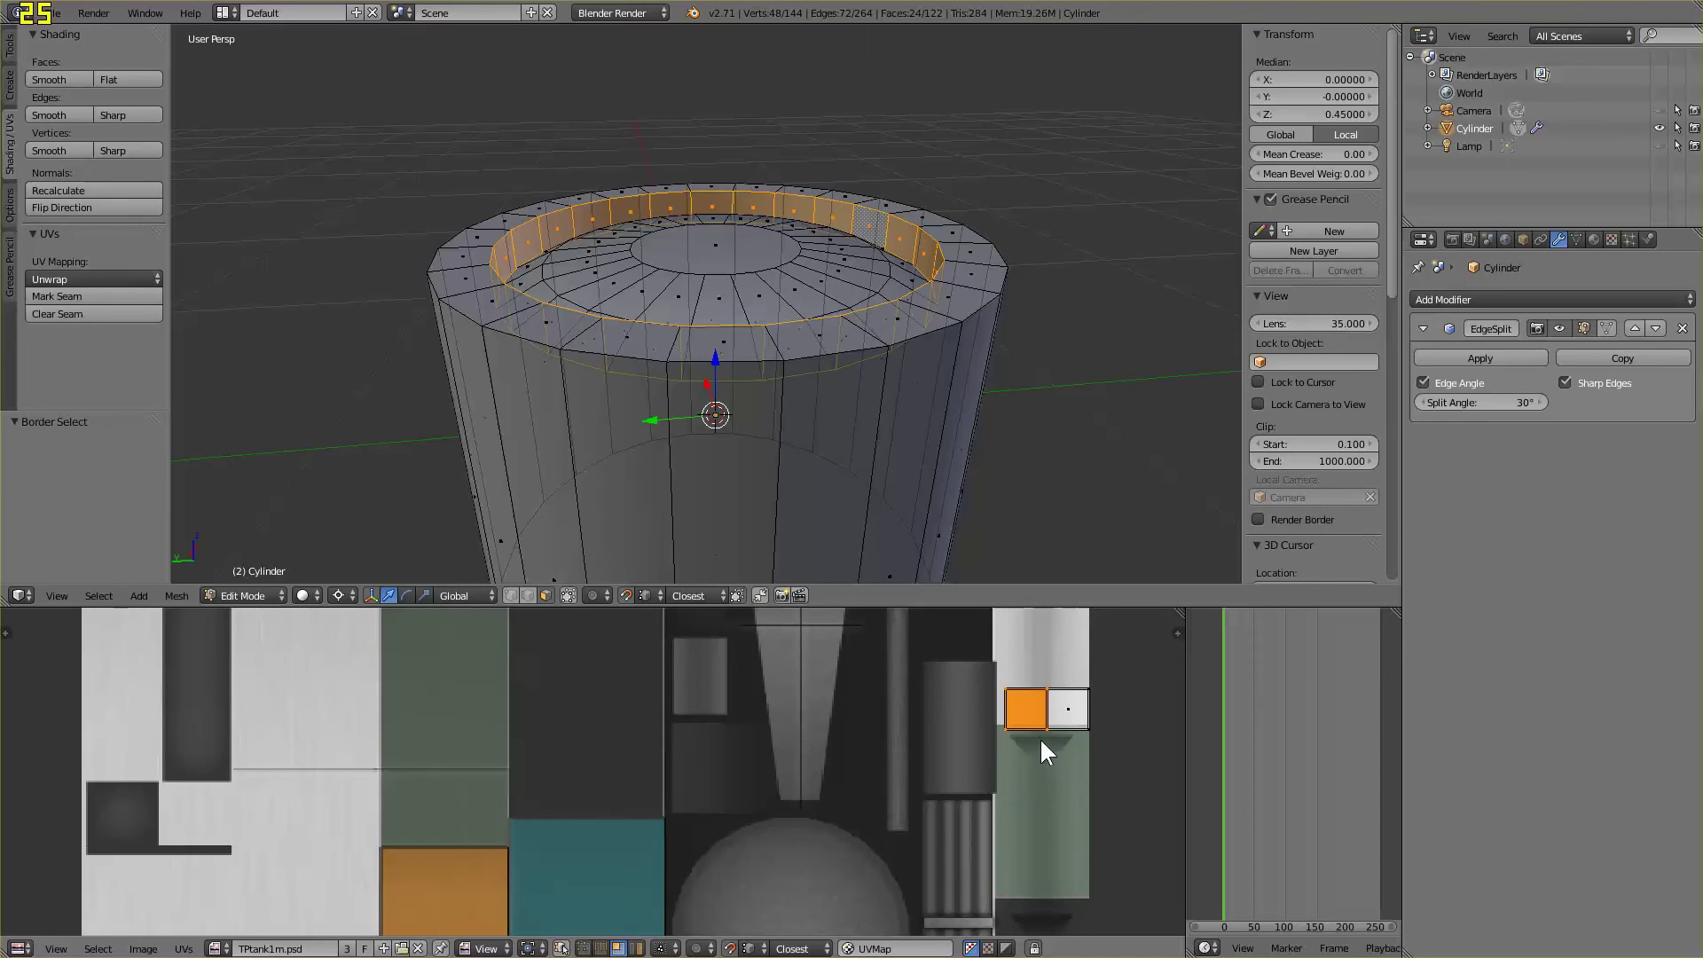
key(y)
key(a)
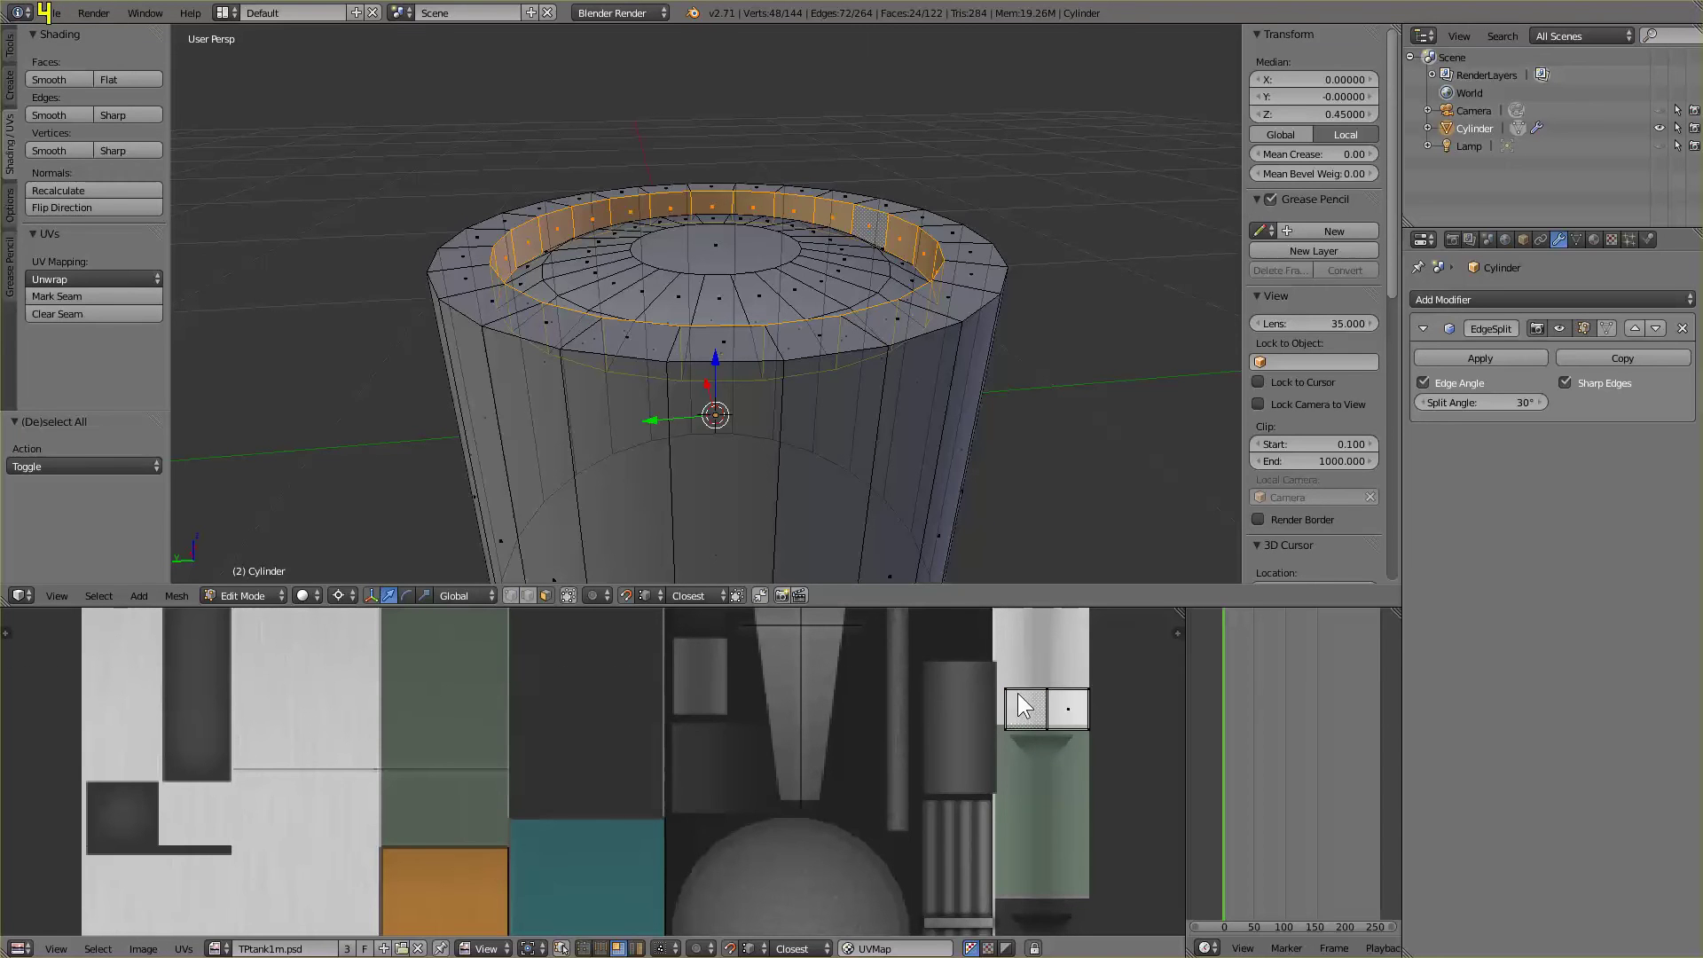
key(a)
key(b)
drag(1004, 694, 1036, 729)
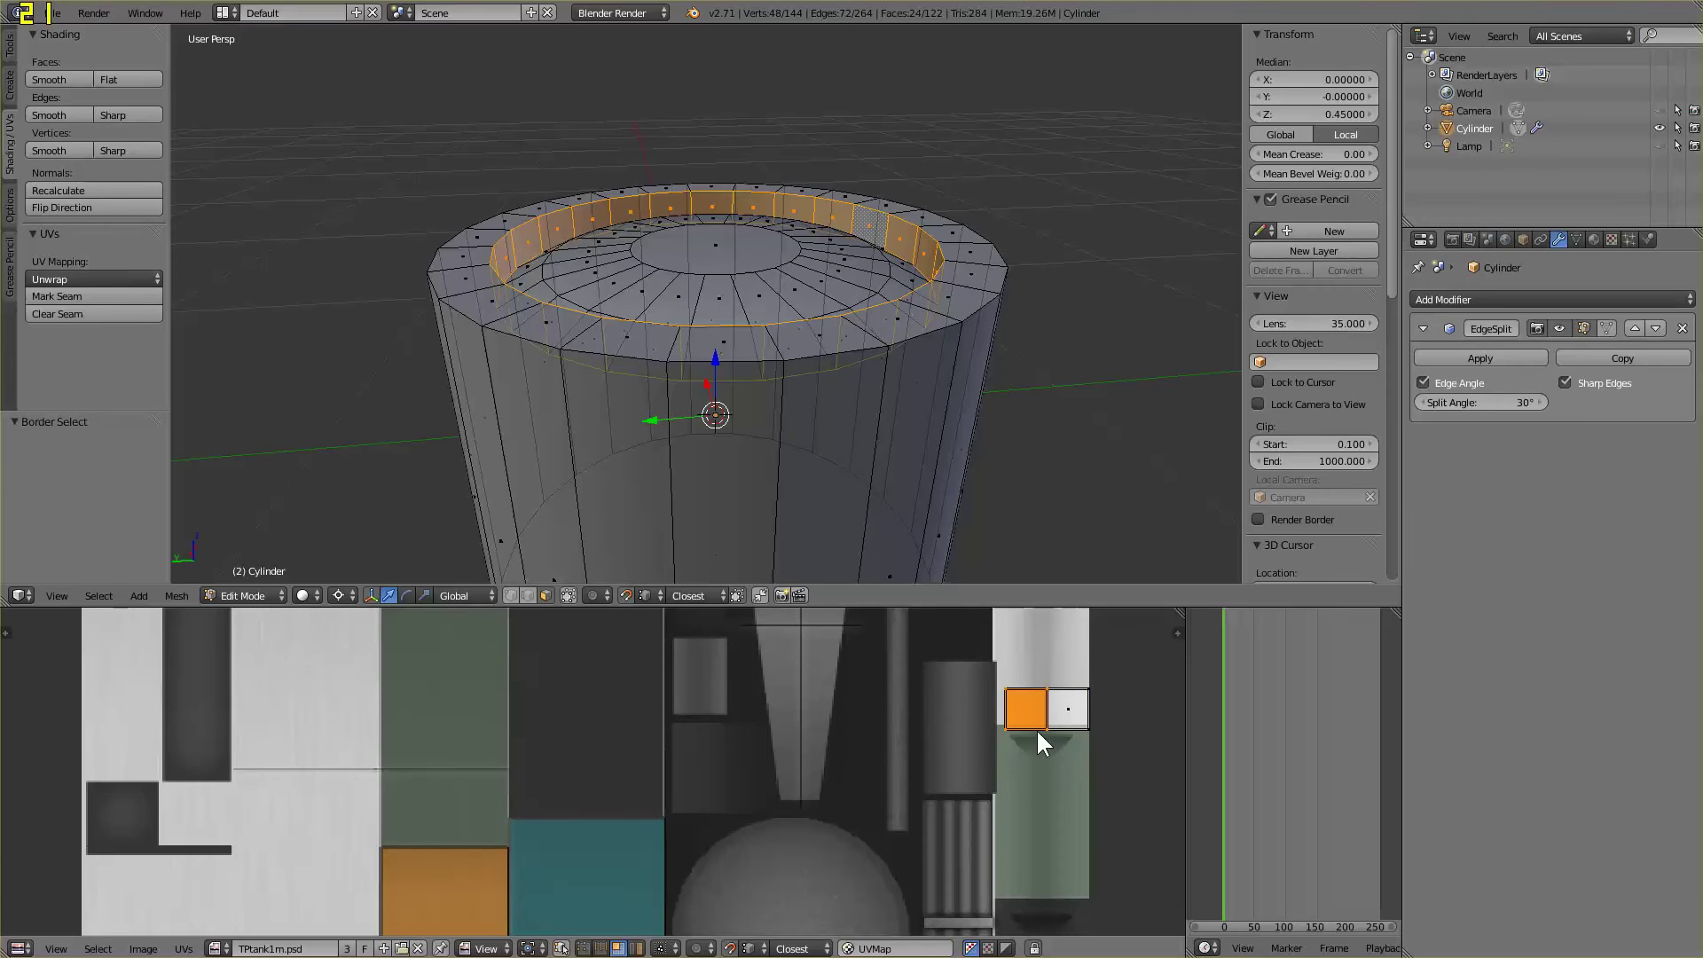
key(a)
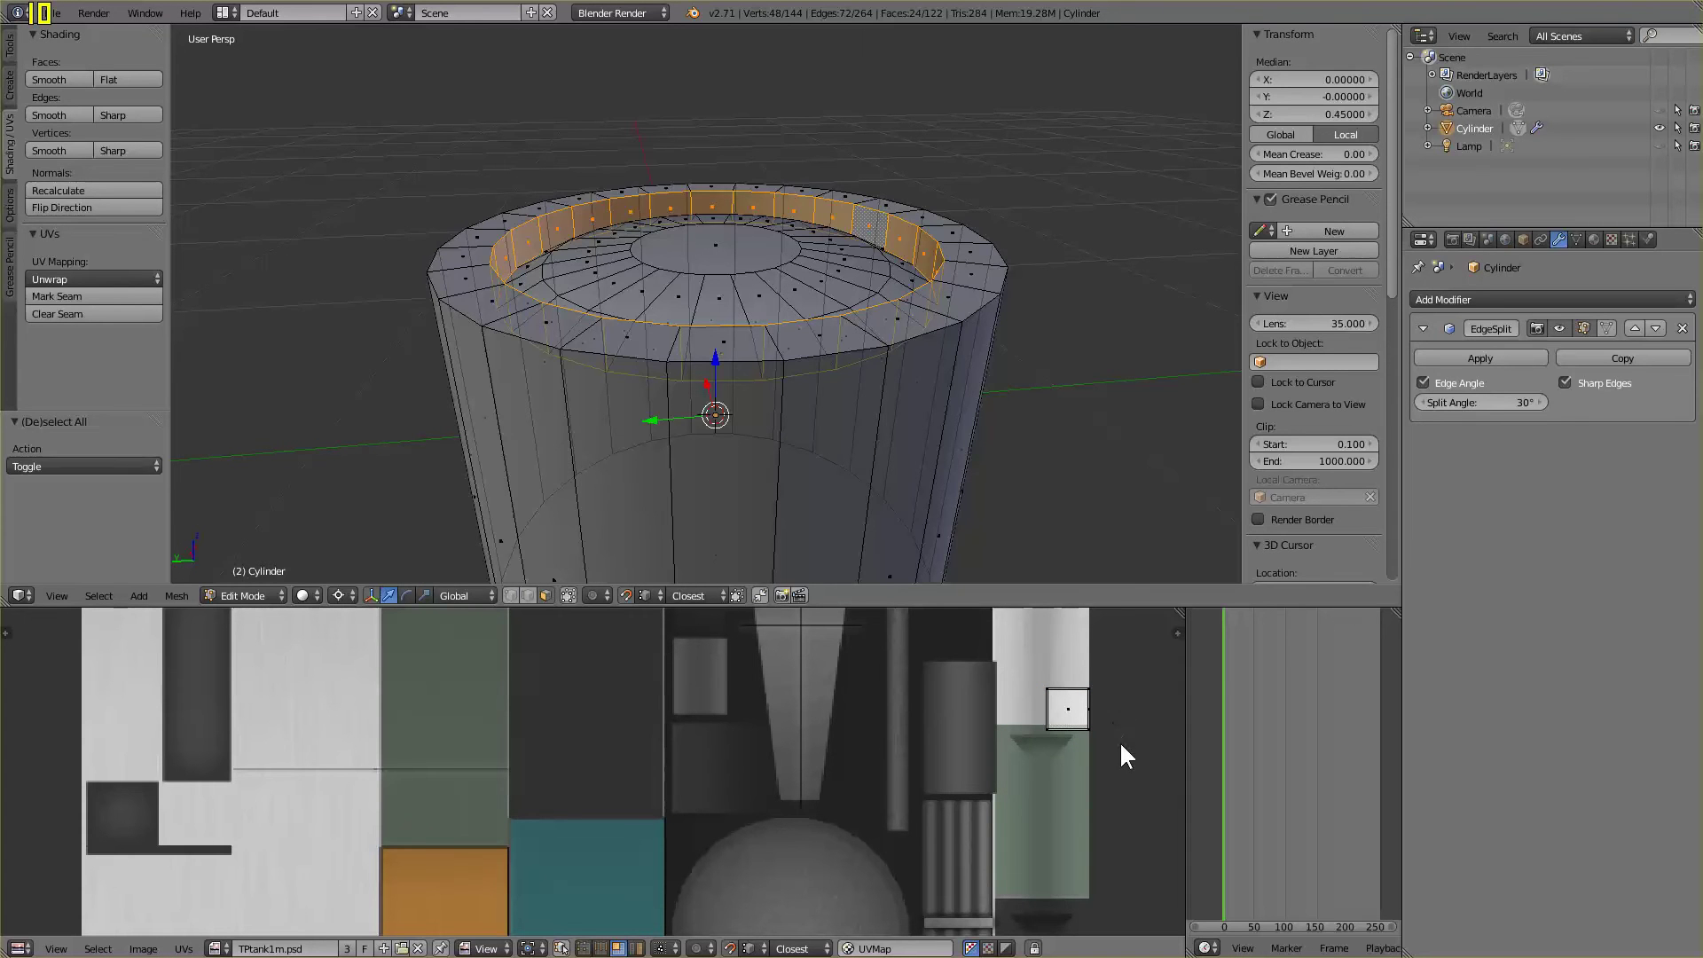
key(ctrl+z)
key(ctrl+z)
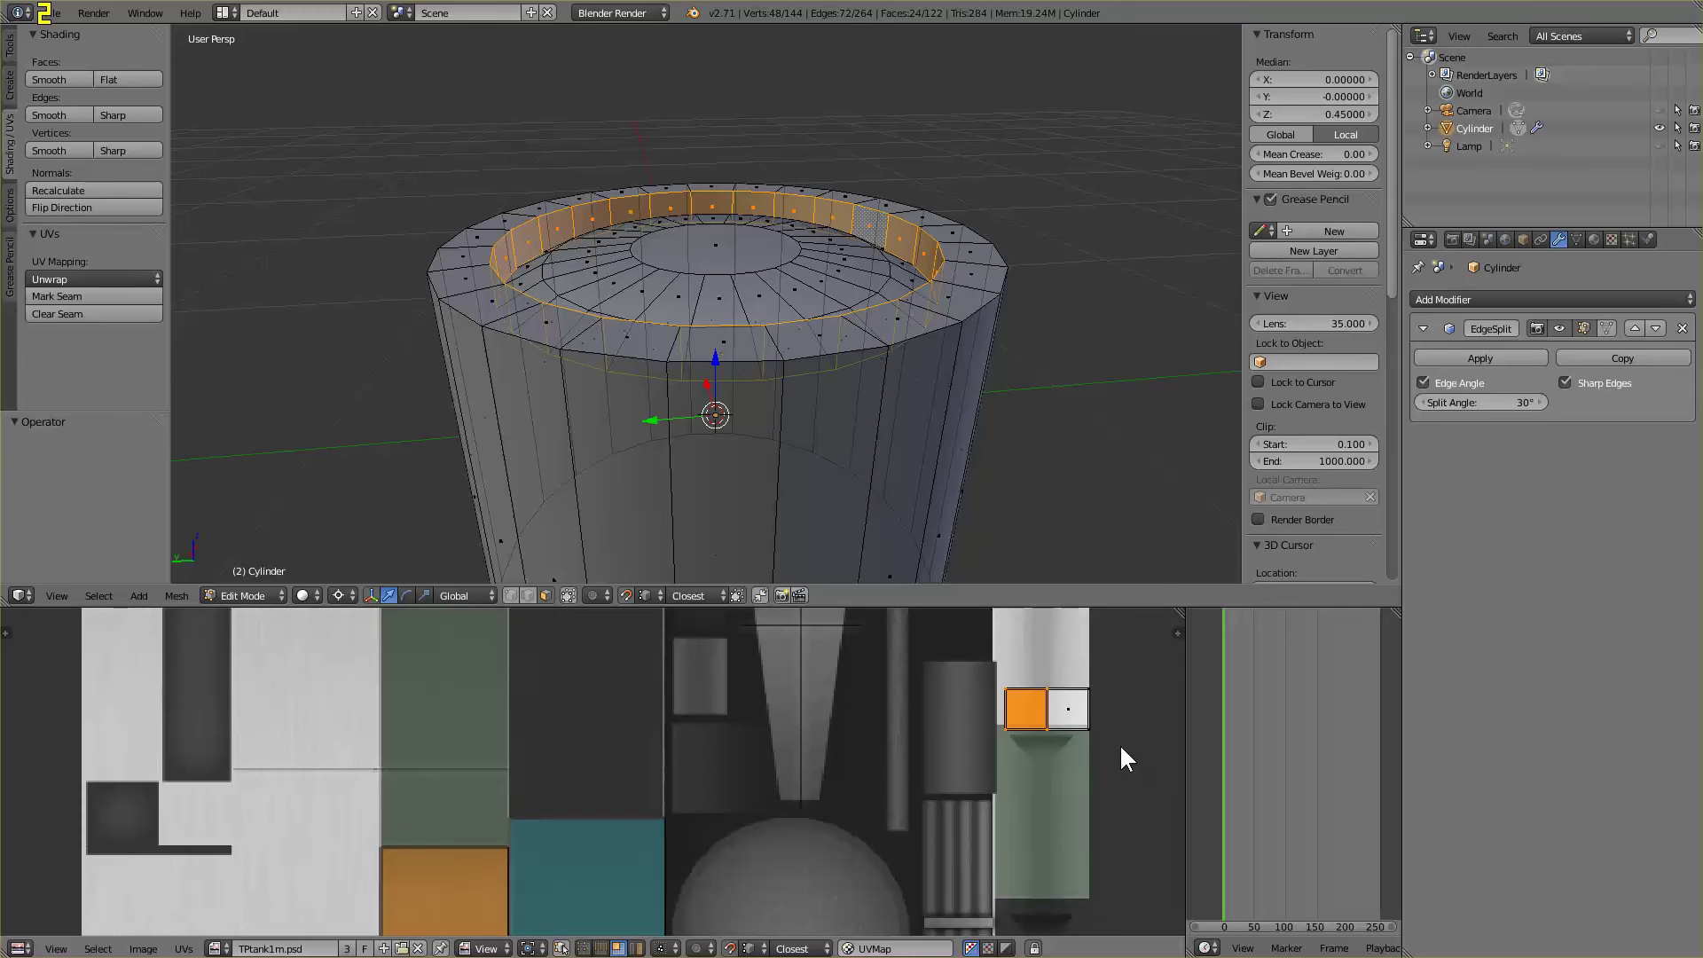
key(g)
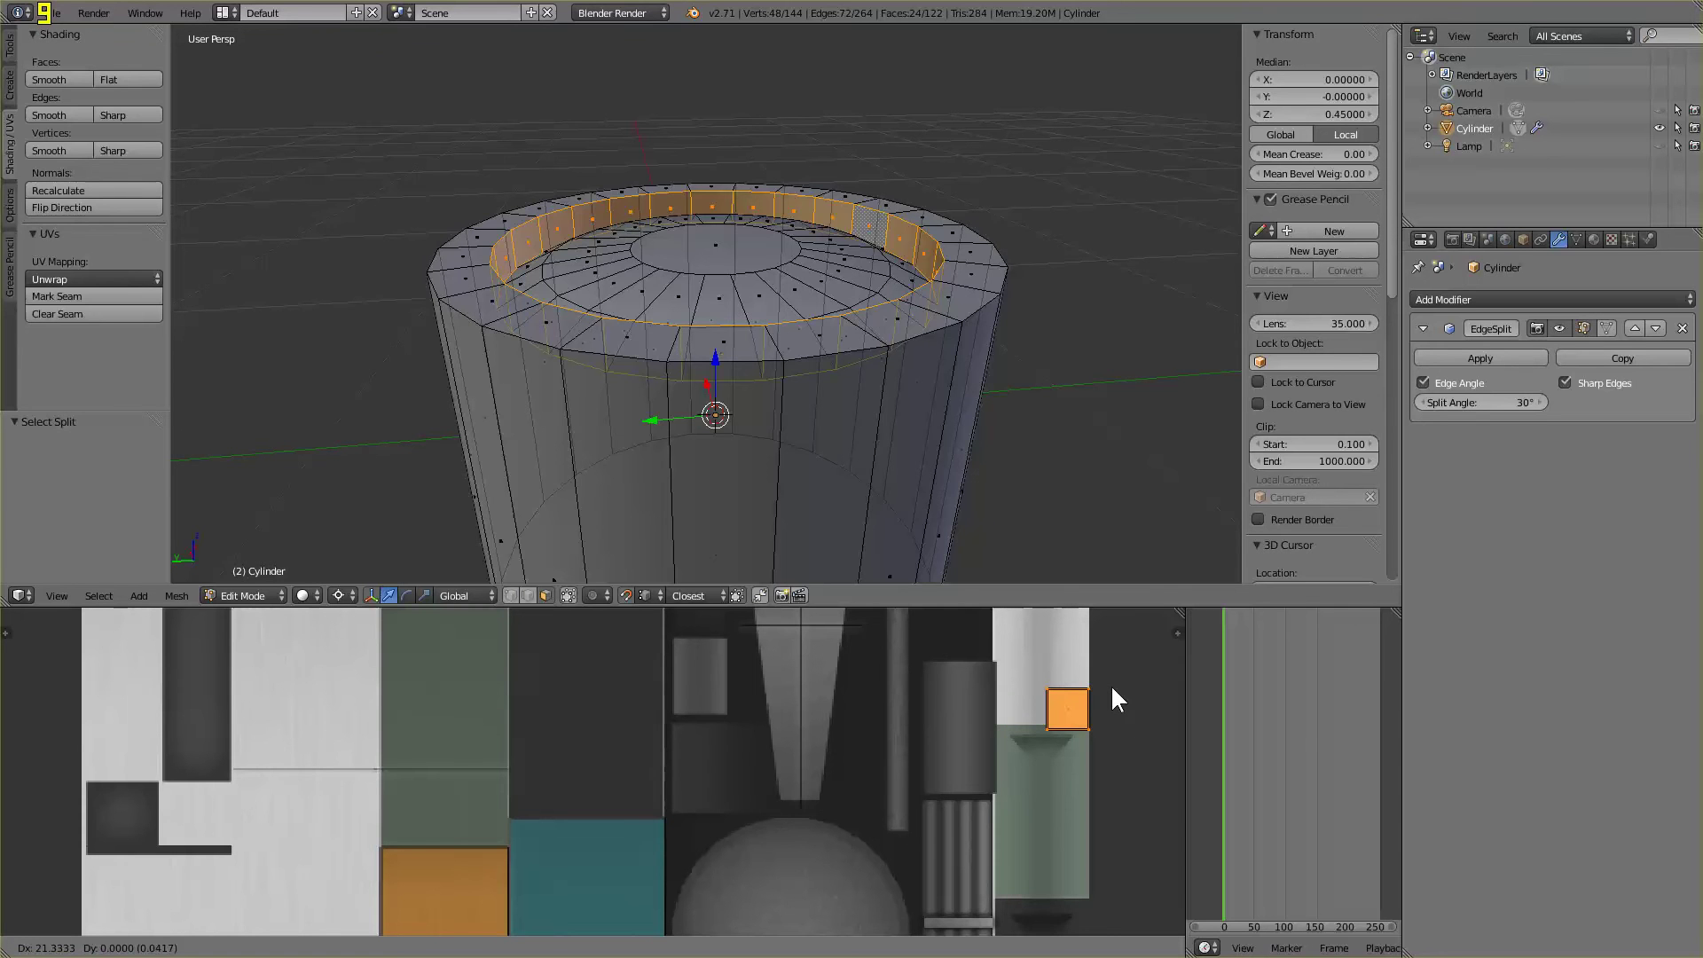
click(1113, 712)
Deselect everything in the UV layout and box-select the complete stack of overlapping UV faces
scroll(1109, 738, up, 2)
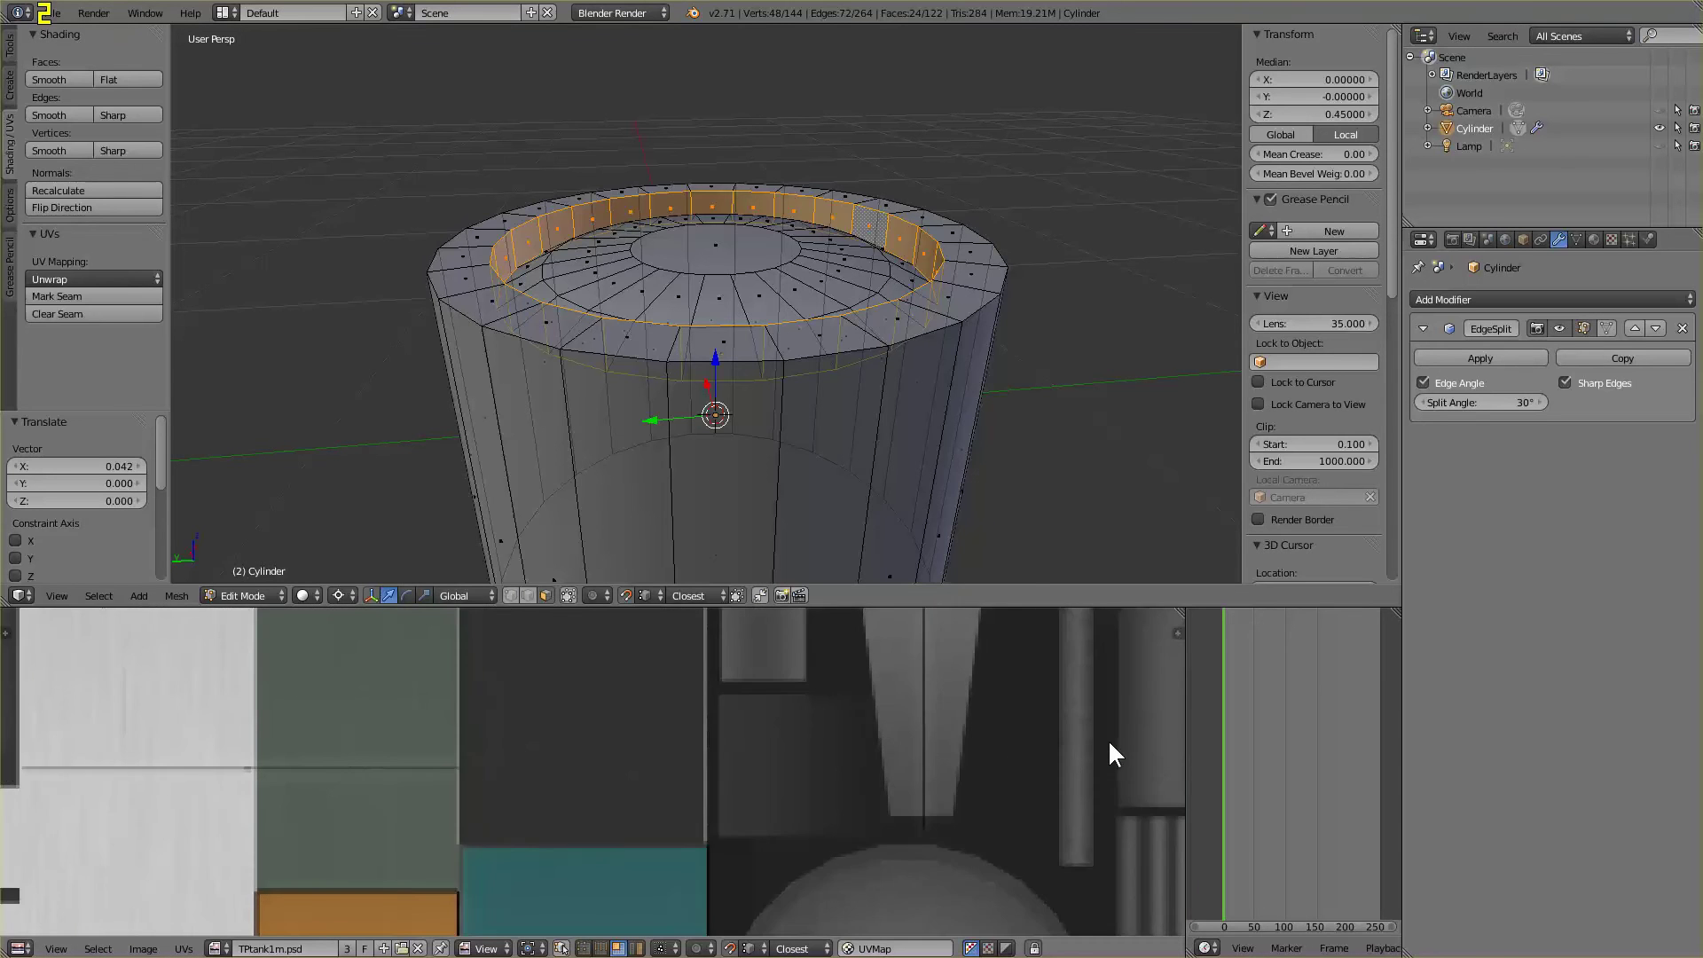
middle_drag(1109, 738, 586, 811)
scroll(785, 816, up, 2)
key(a)
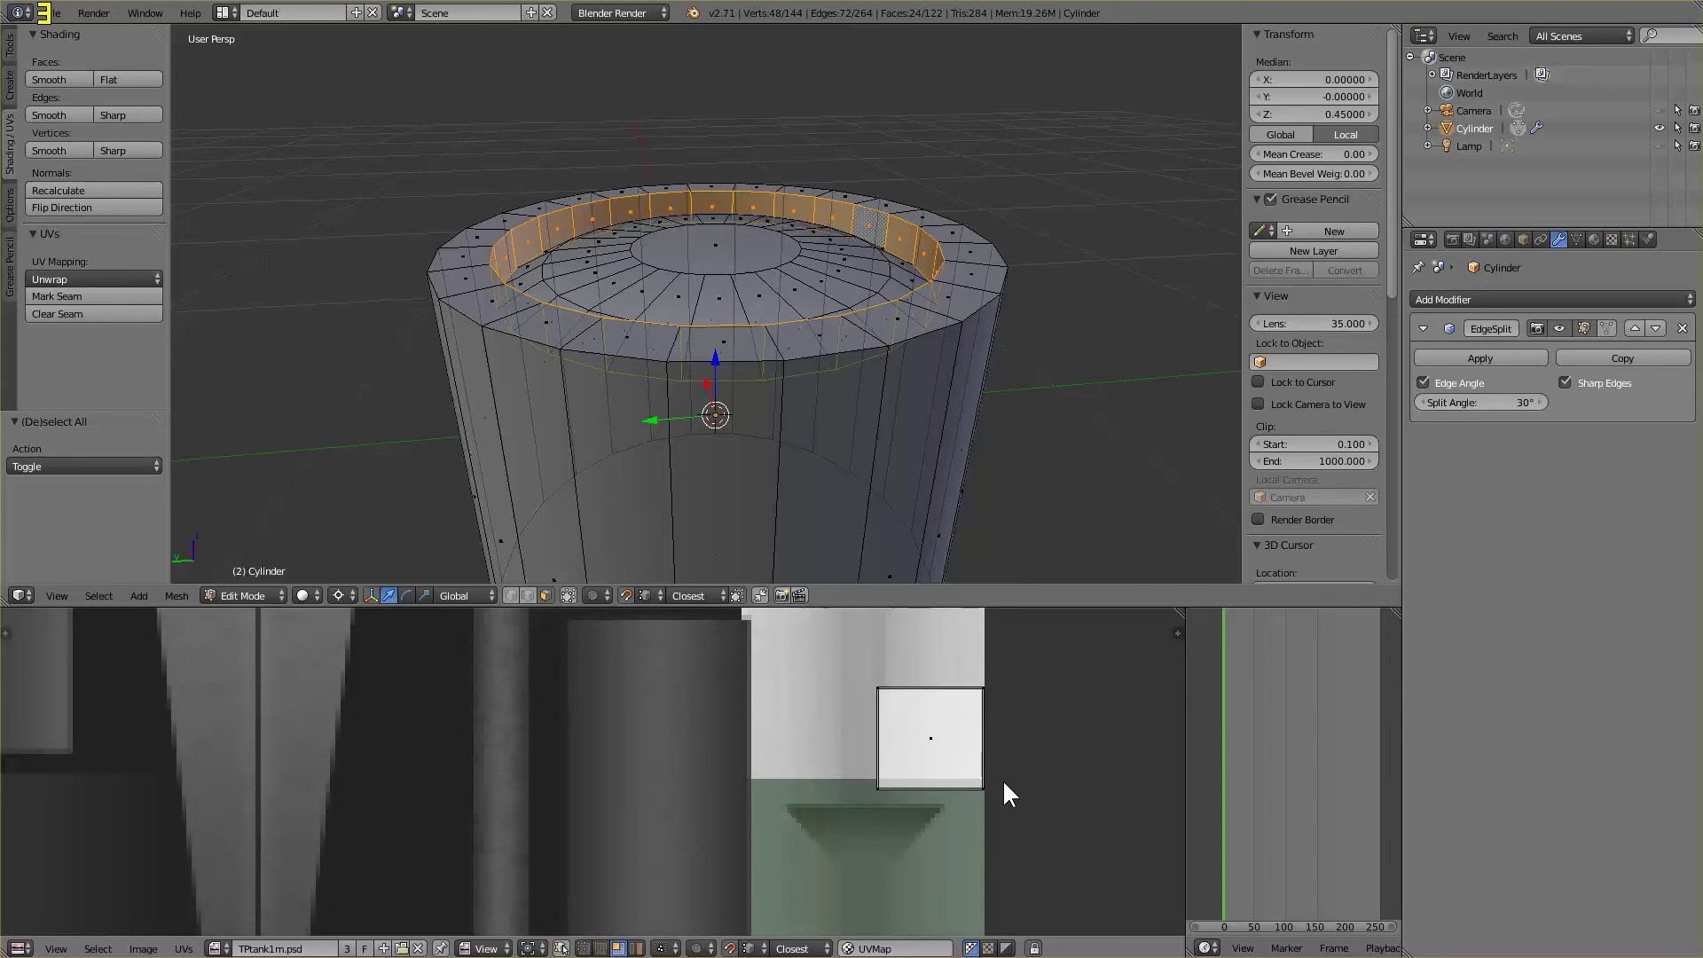
key(b)
drag(906, 719, 956, 784)
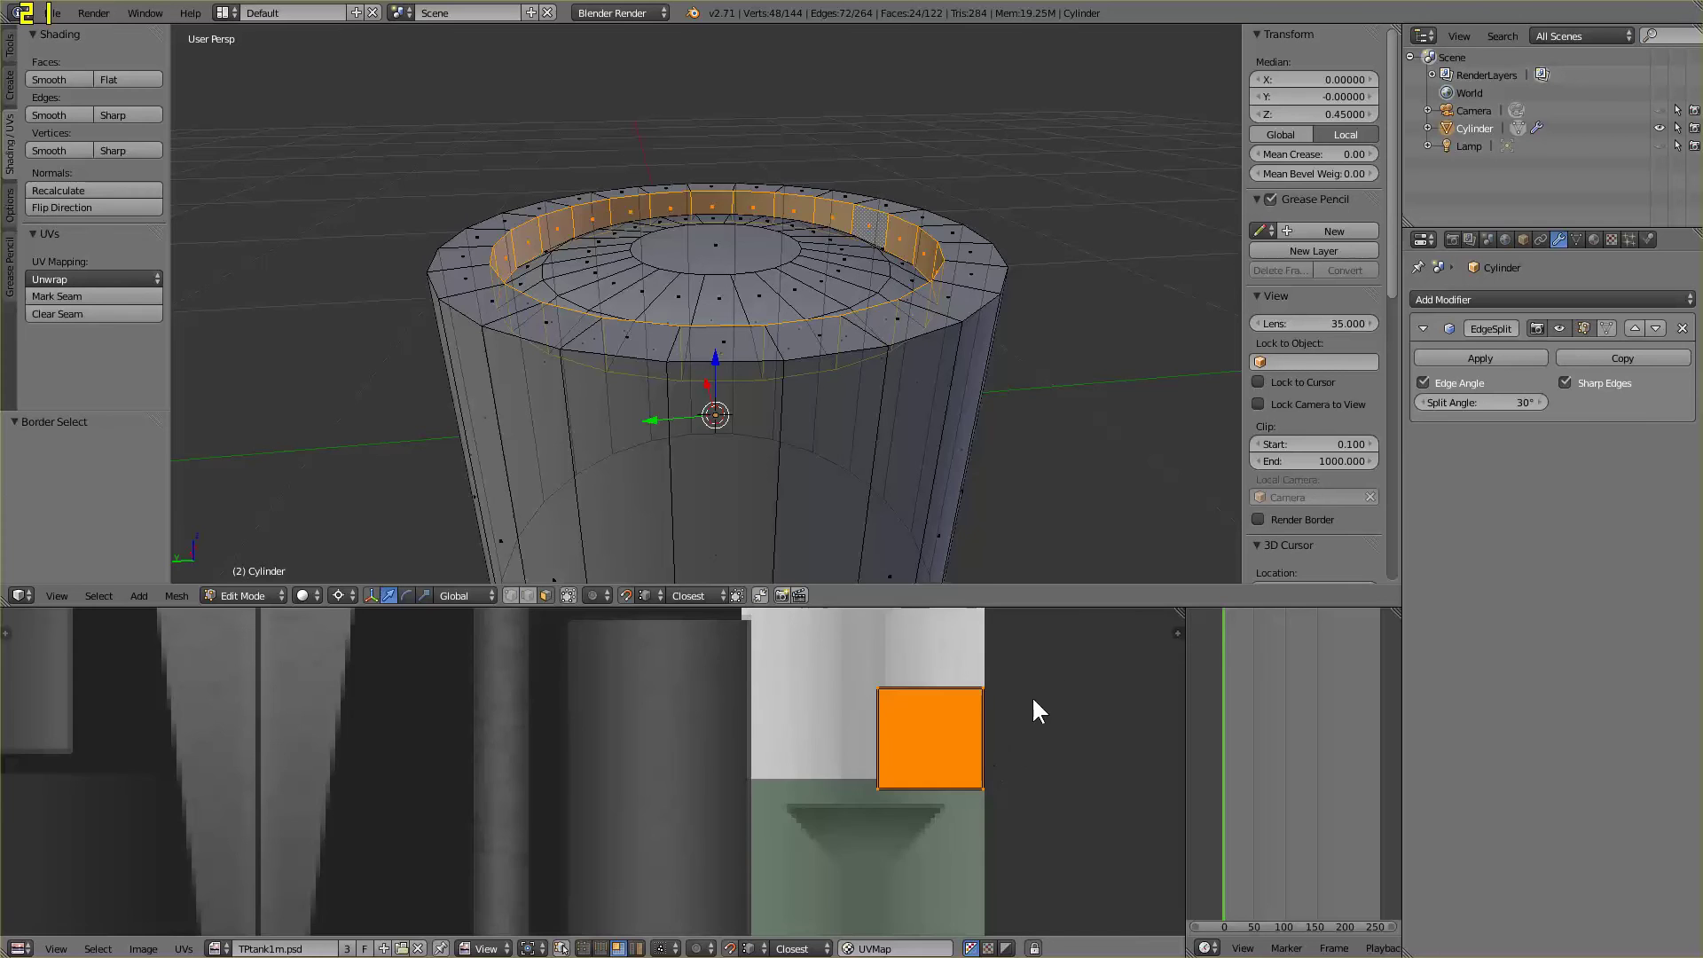
Disable snapping and move the UV stack about -0.109 in X and -0.013 in Y onto the dark grey shaded panel
middle_drag(1035, 707, 981, 805)
scroll(941, 796, down, 3)
scroll(931, 789, down, 4)
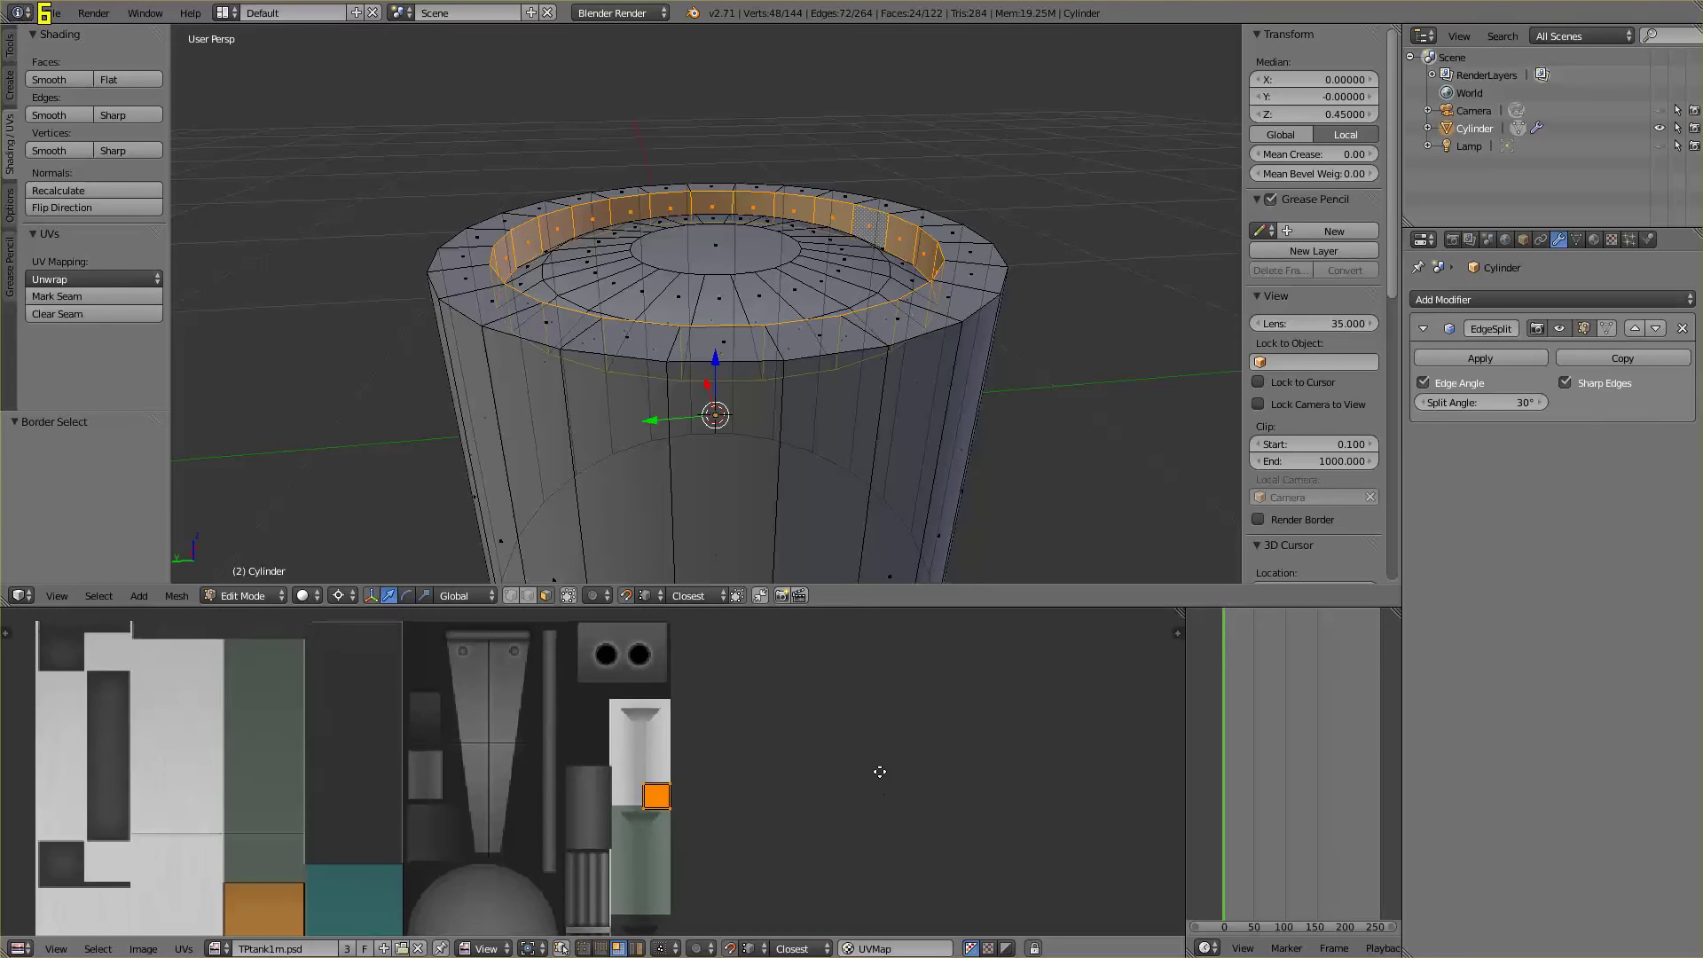
middle_drag(878, 772, 874, 698)
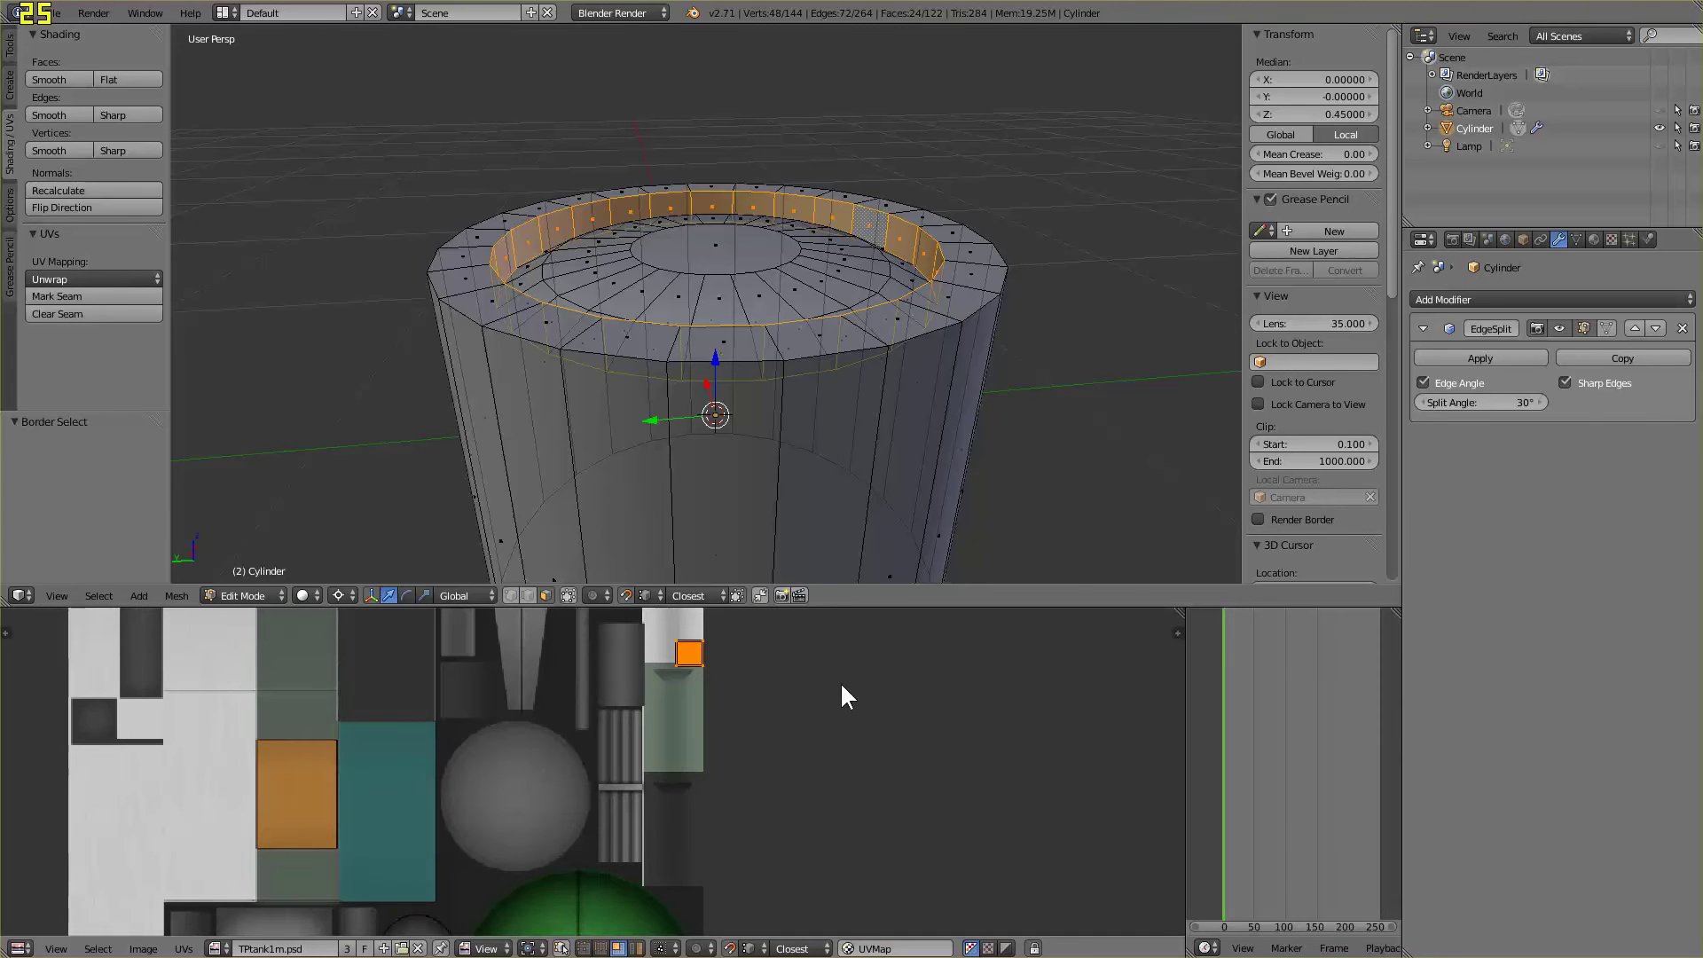
key(g)
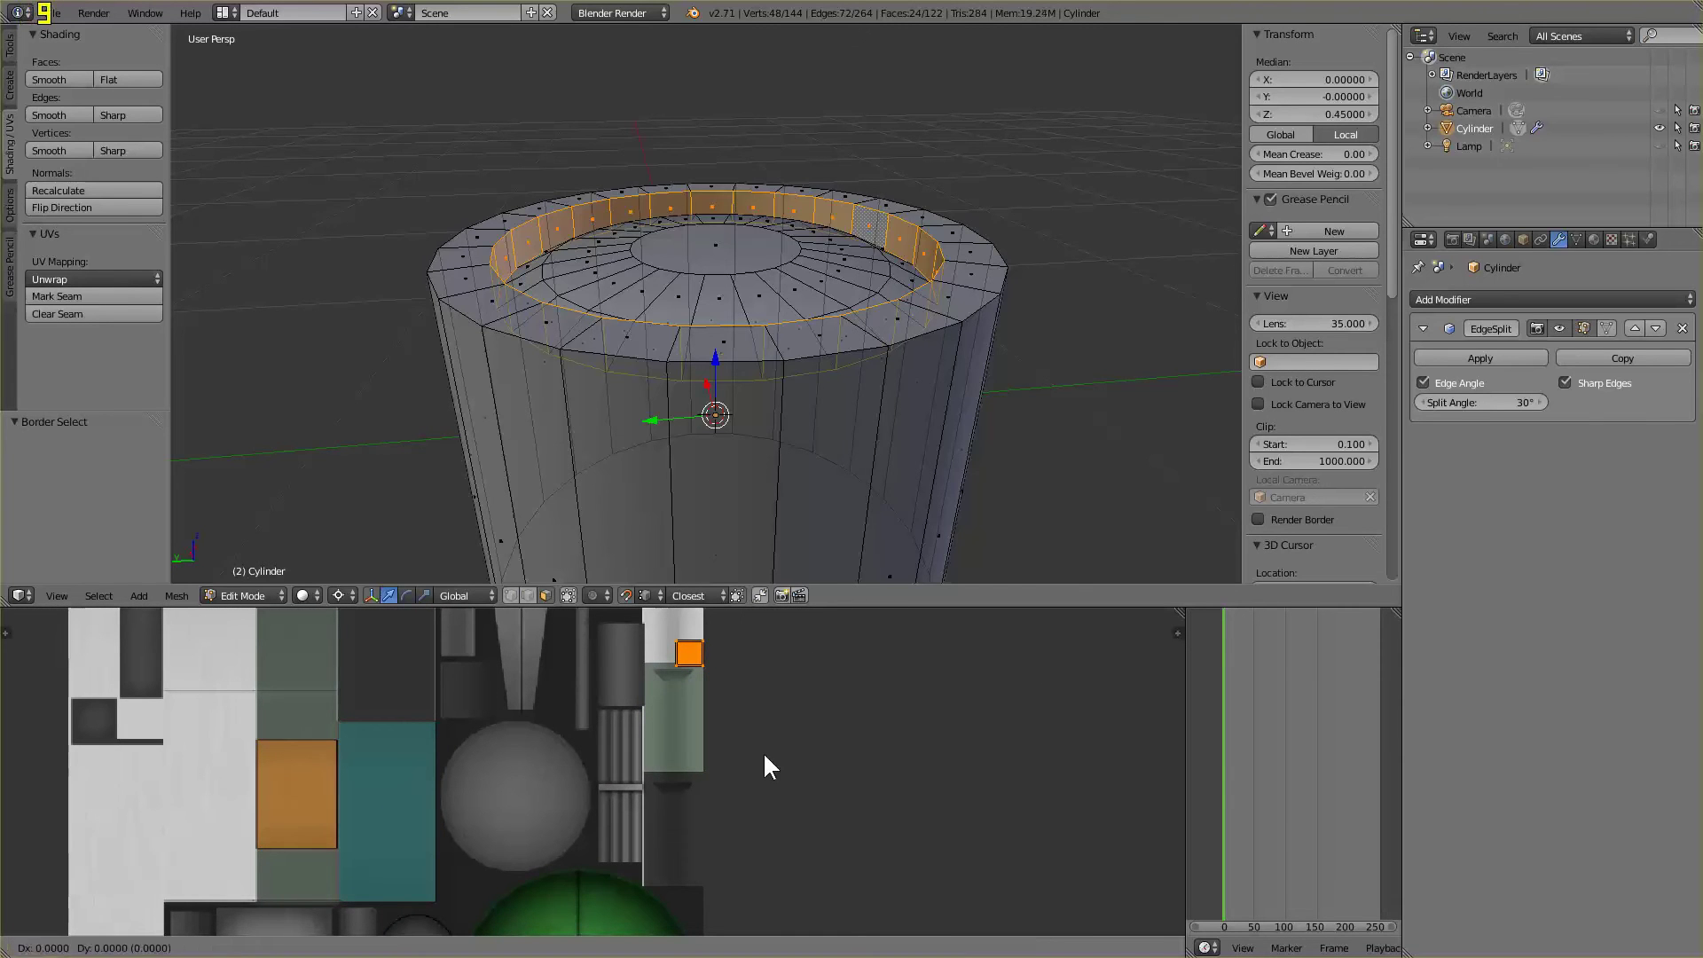
click(761, 745)
click(625, 595)
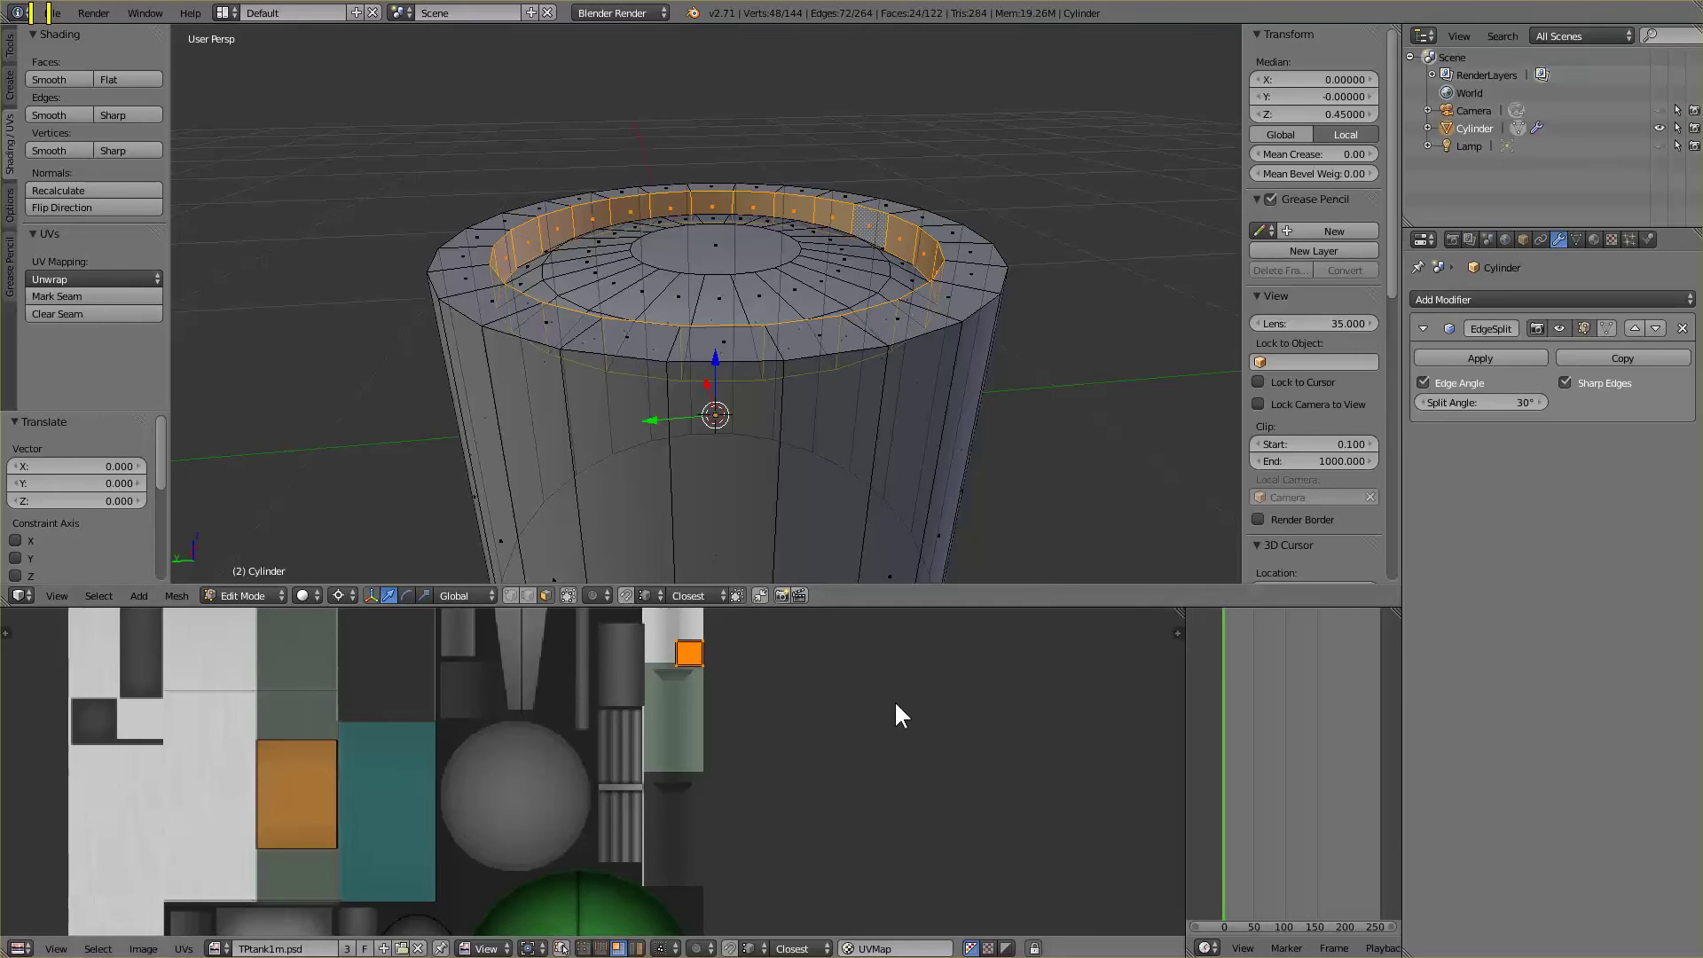
key(g)
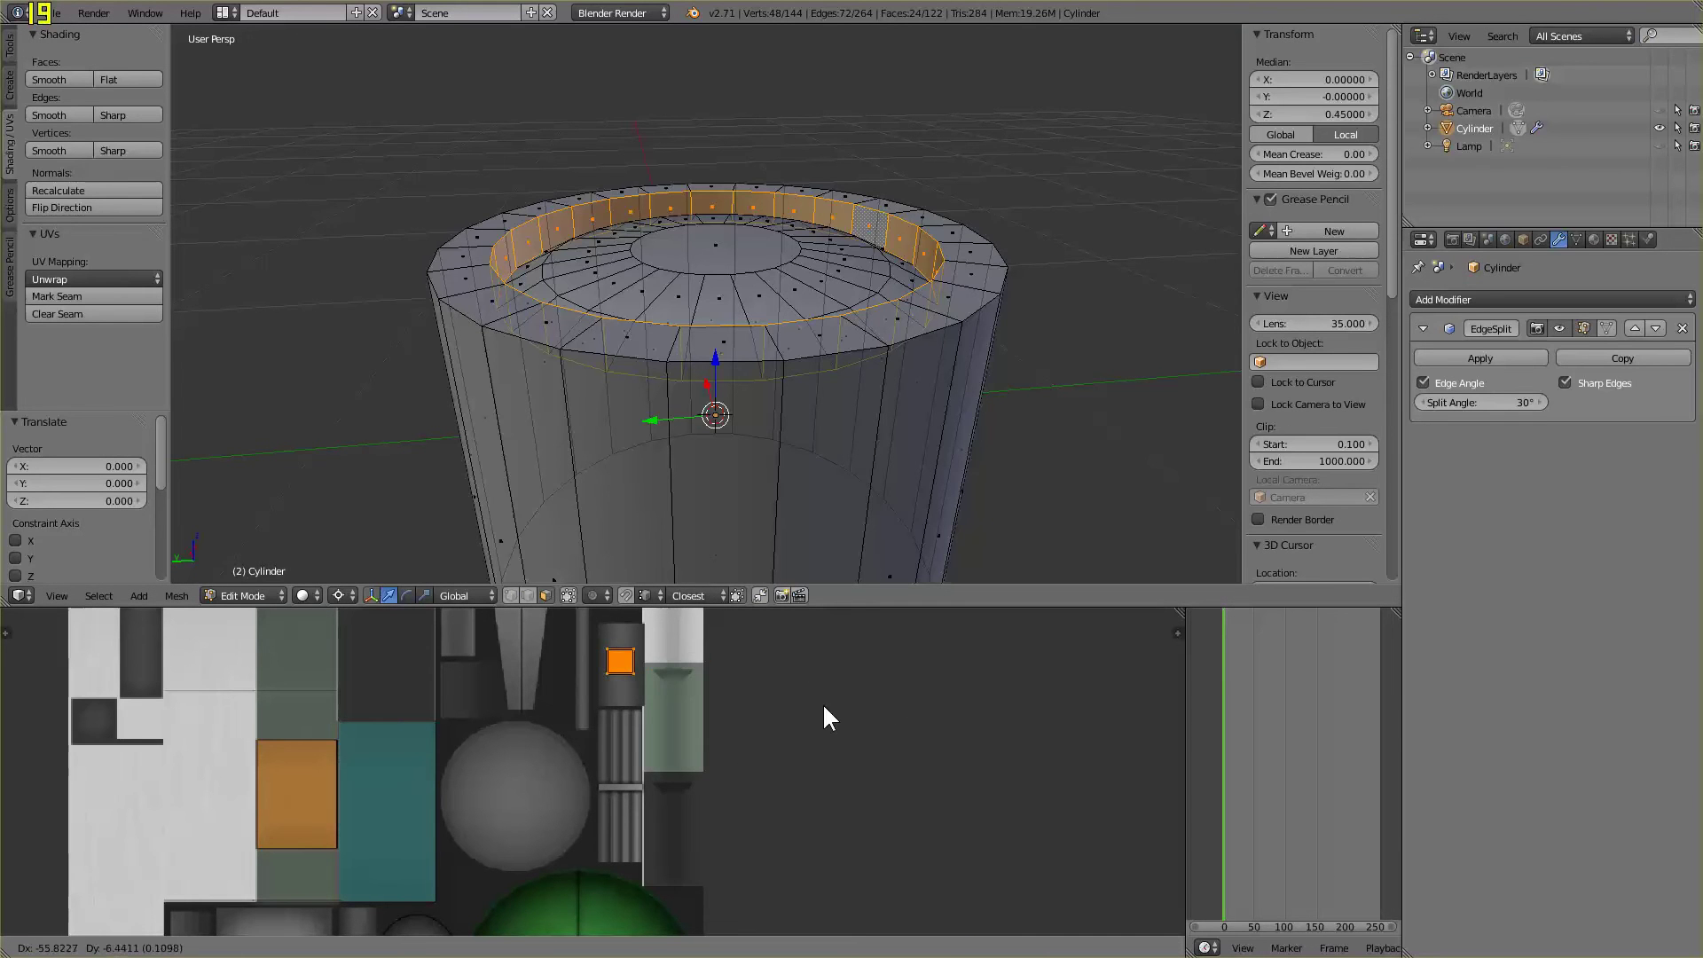
click(824, 708)
Rotate the stacked UV faces by 90° on the dark grey panel
scroll(747, 807, up, 4)
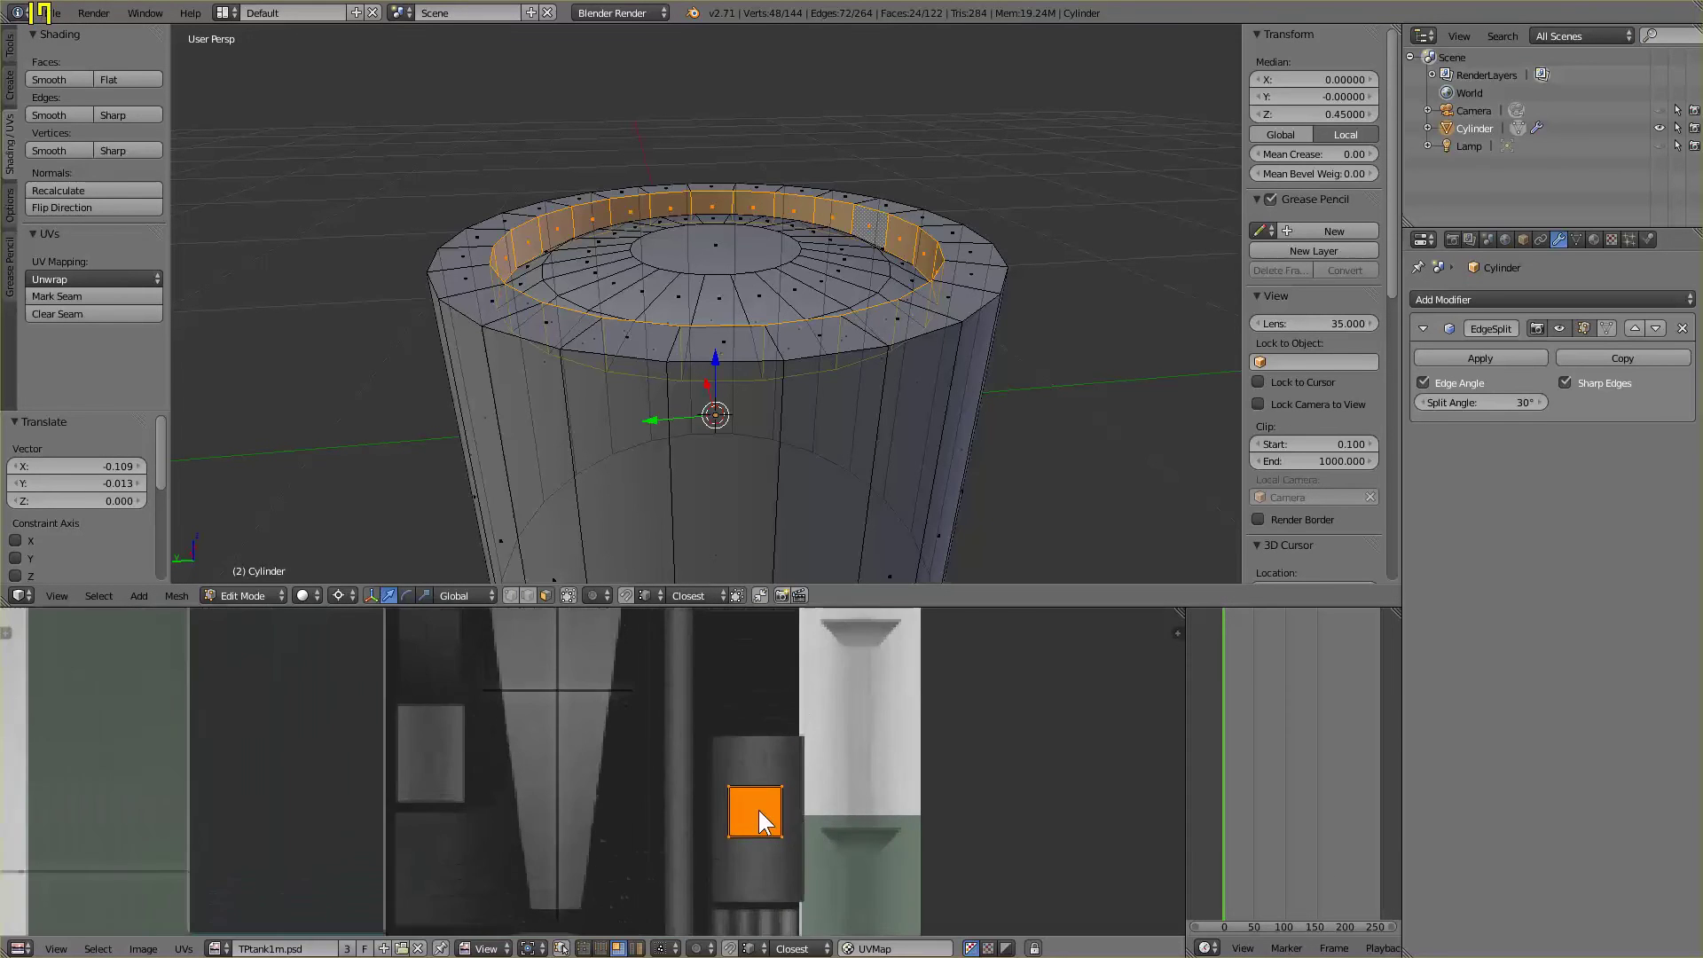
scroll(941, 830, up, 1)
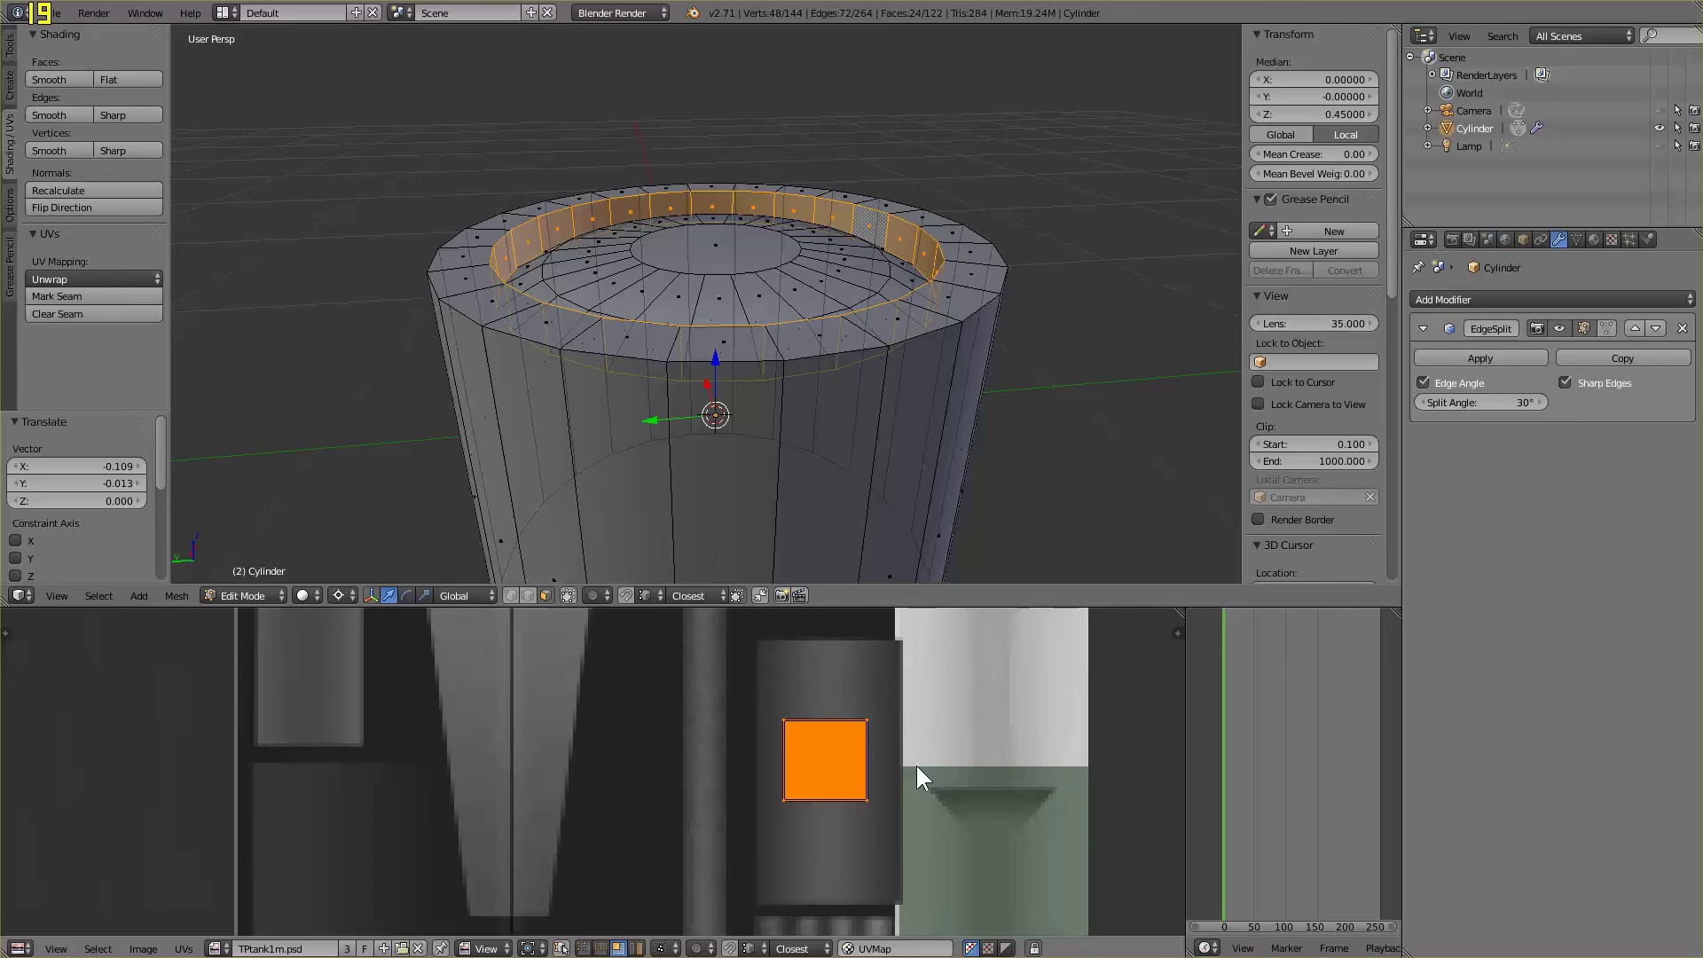
text(r90)
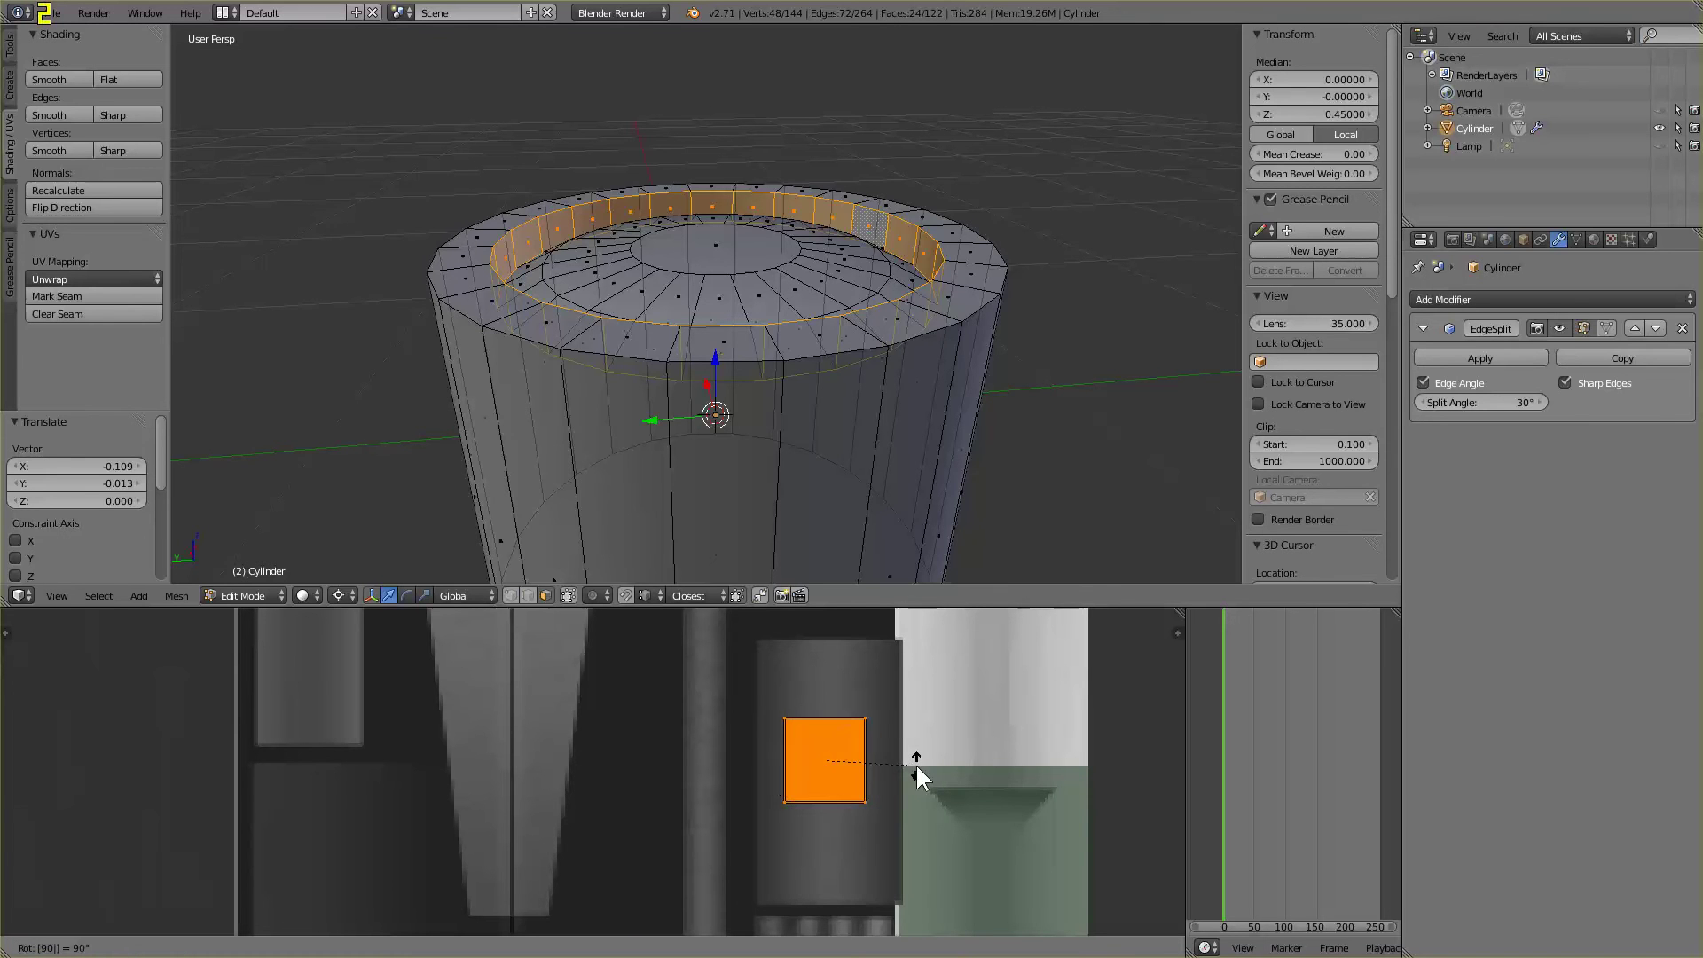
key(Return)
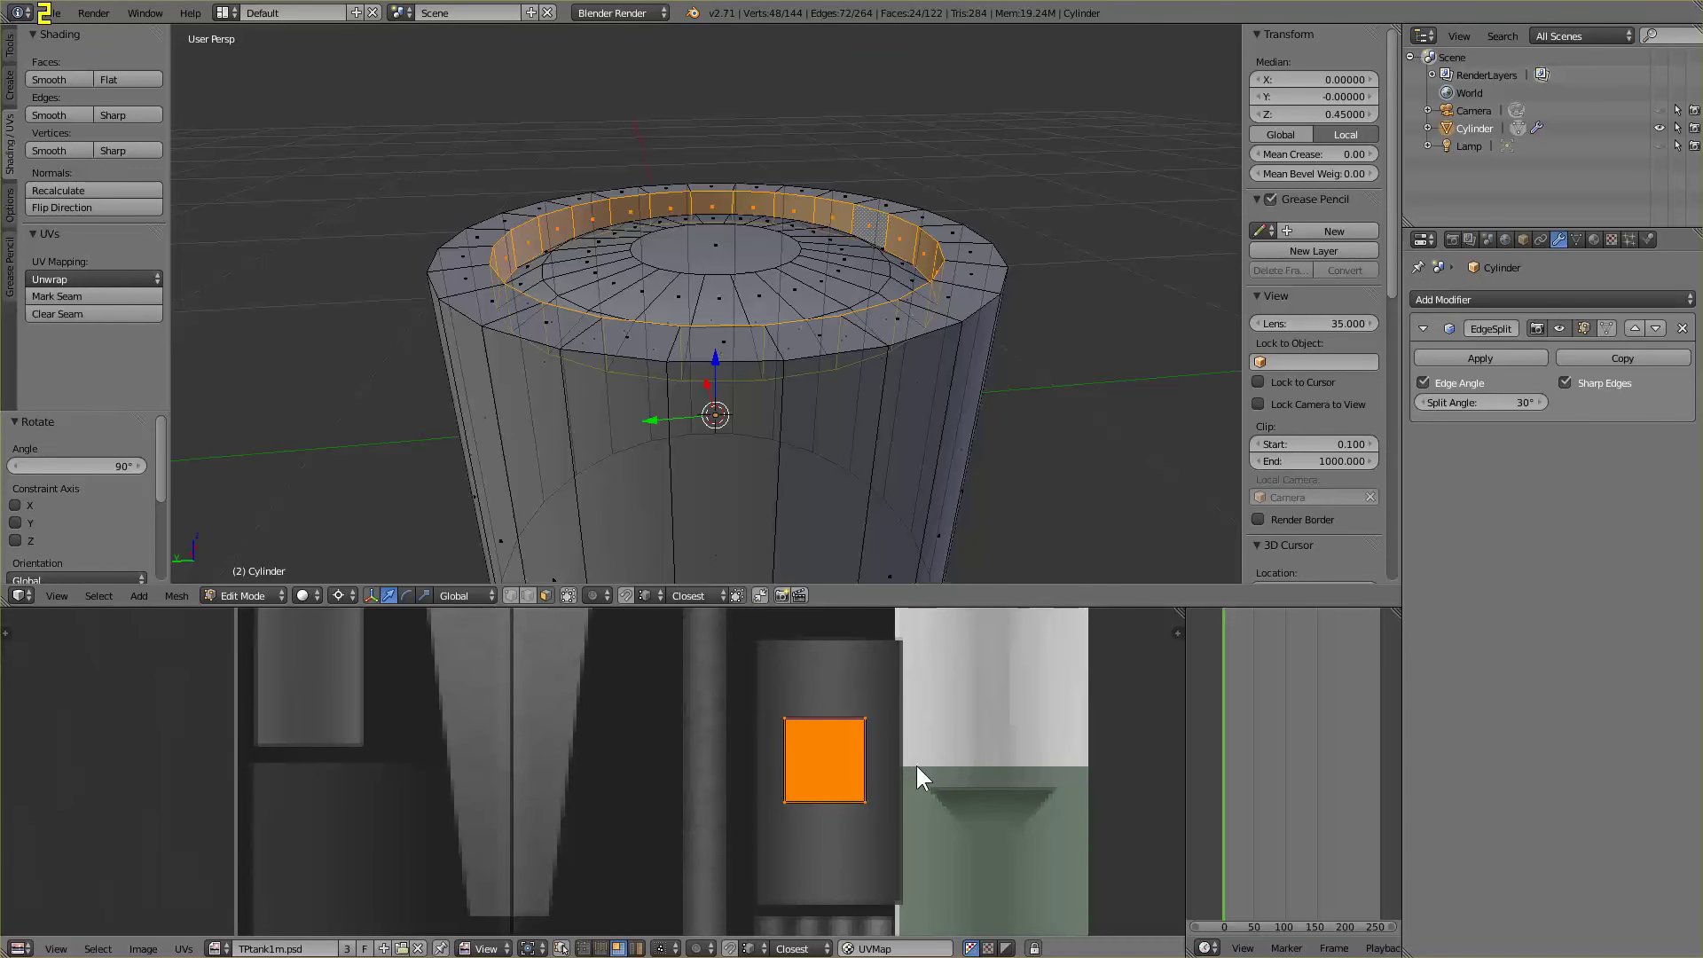
Enlarge the stacked UV faces and move them about 0.003 in X and -0.004 in Y within the dark grey panel
key(s)
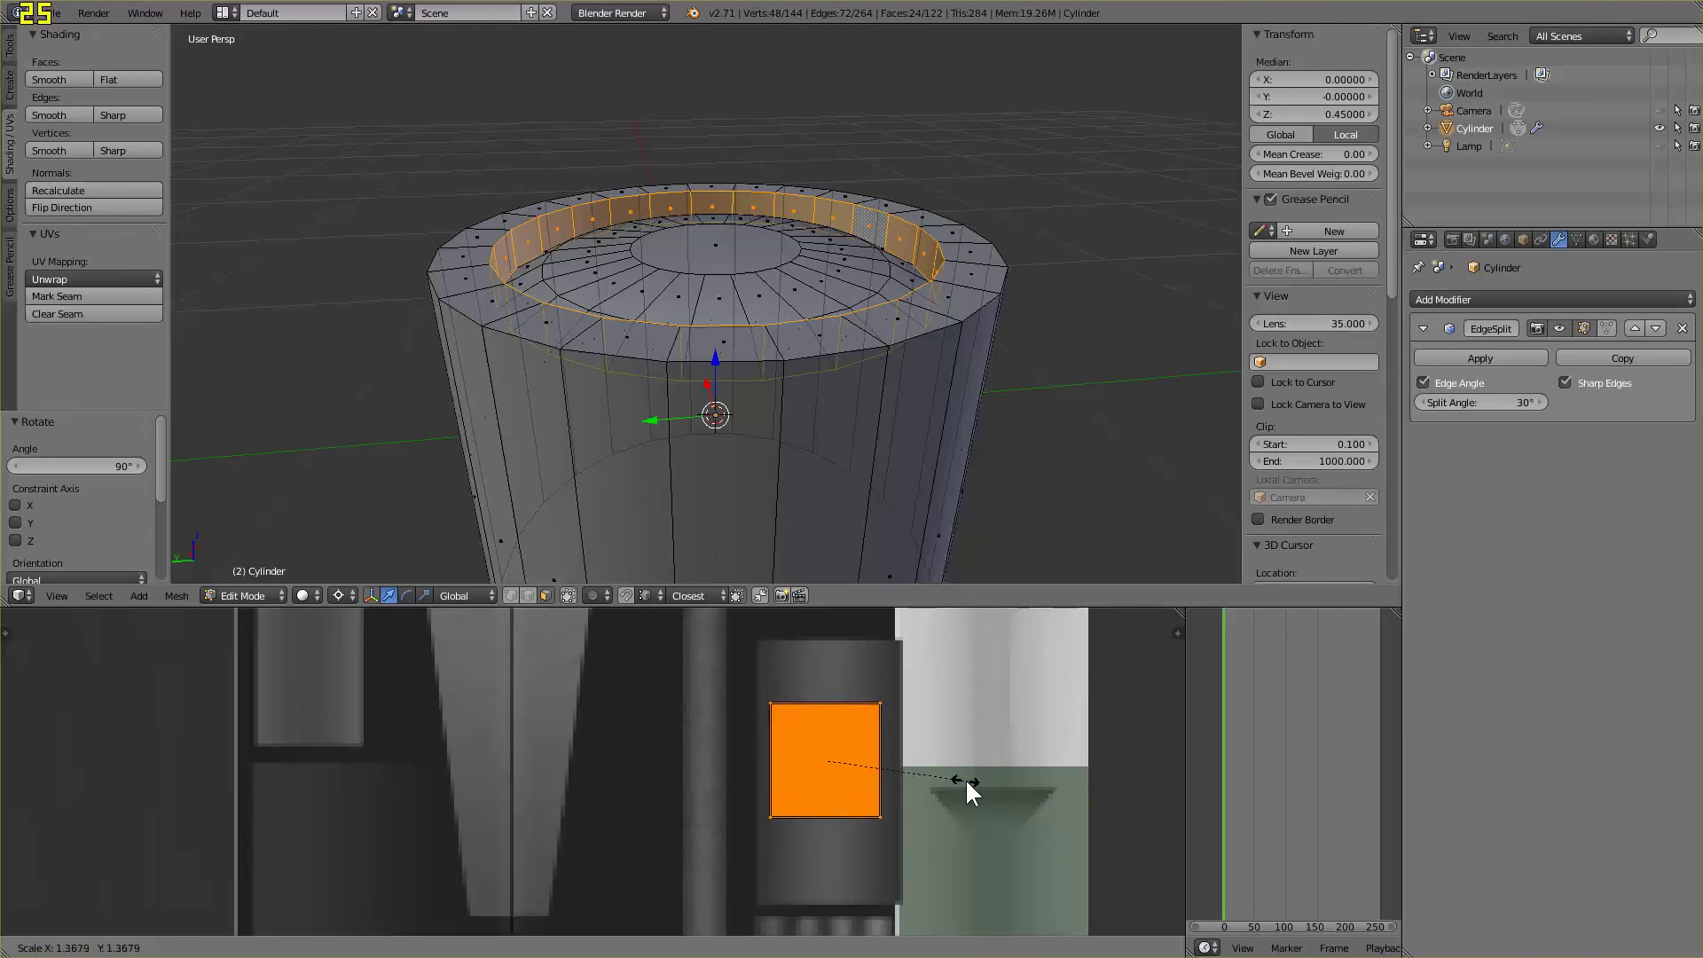
click(976, 779)
key(g)
click(981, 785)
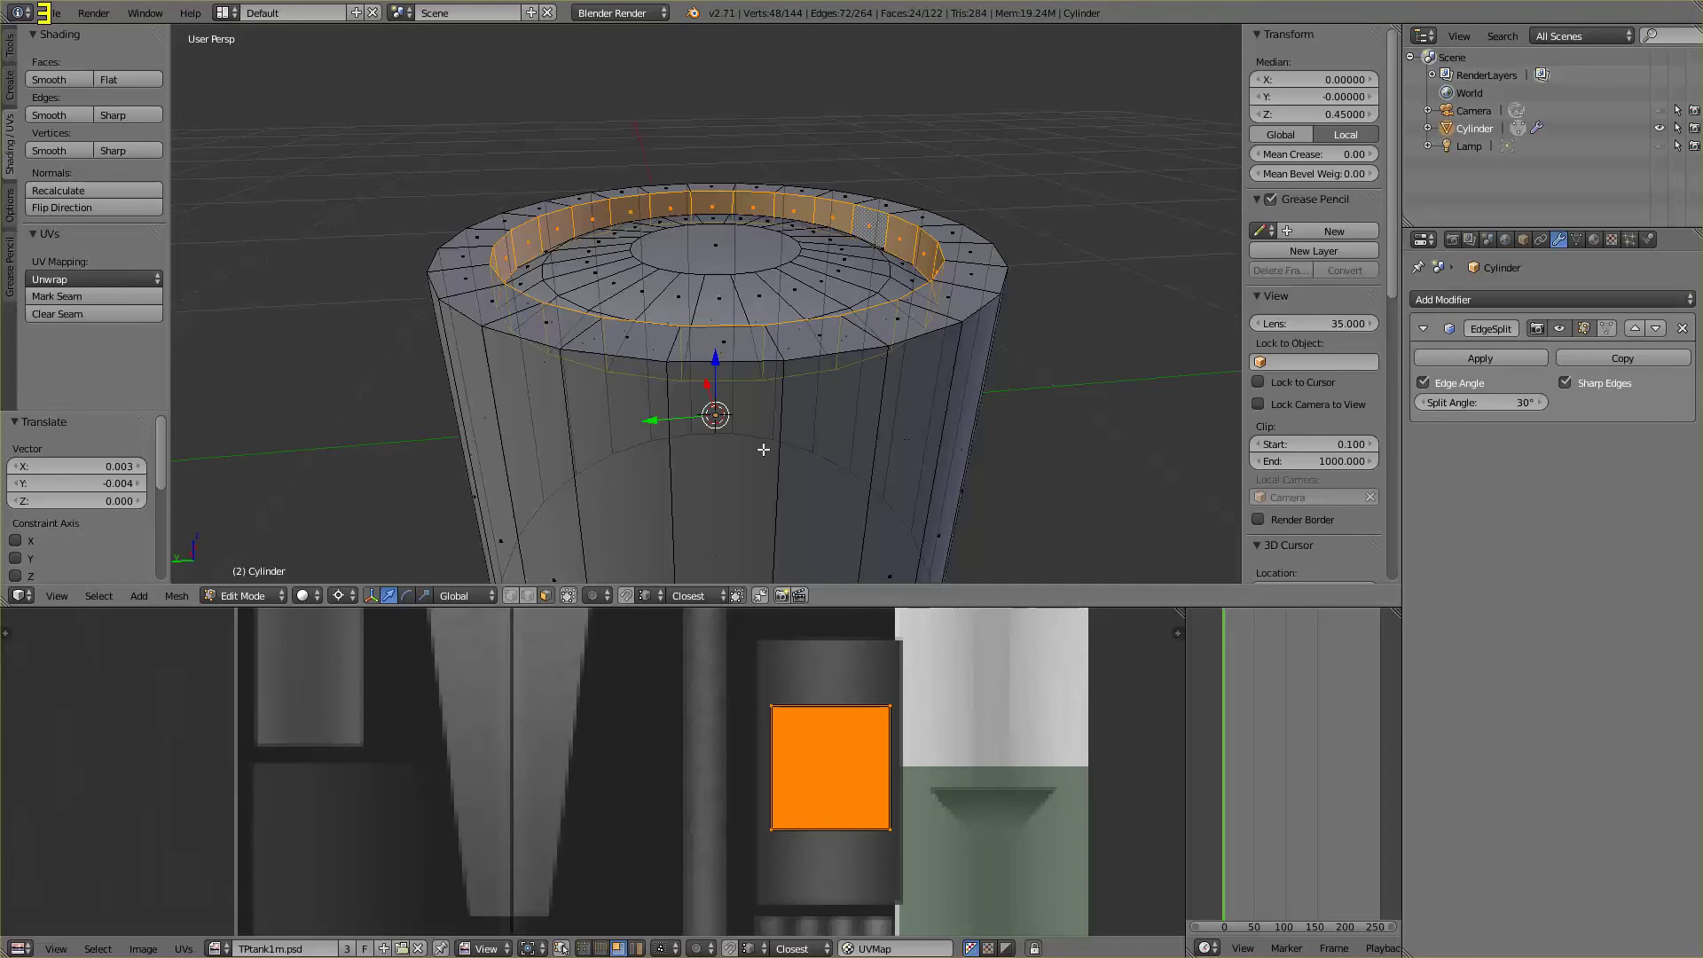
Switch to Texture Paint mode and inspect the textured top cap, its inner rim and the cylinder's sides
click(264, 589)
click(261, 479)
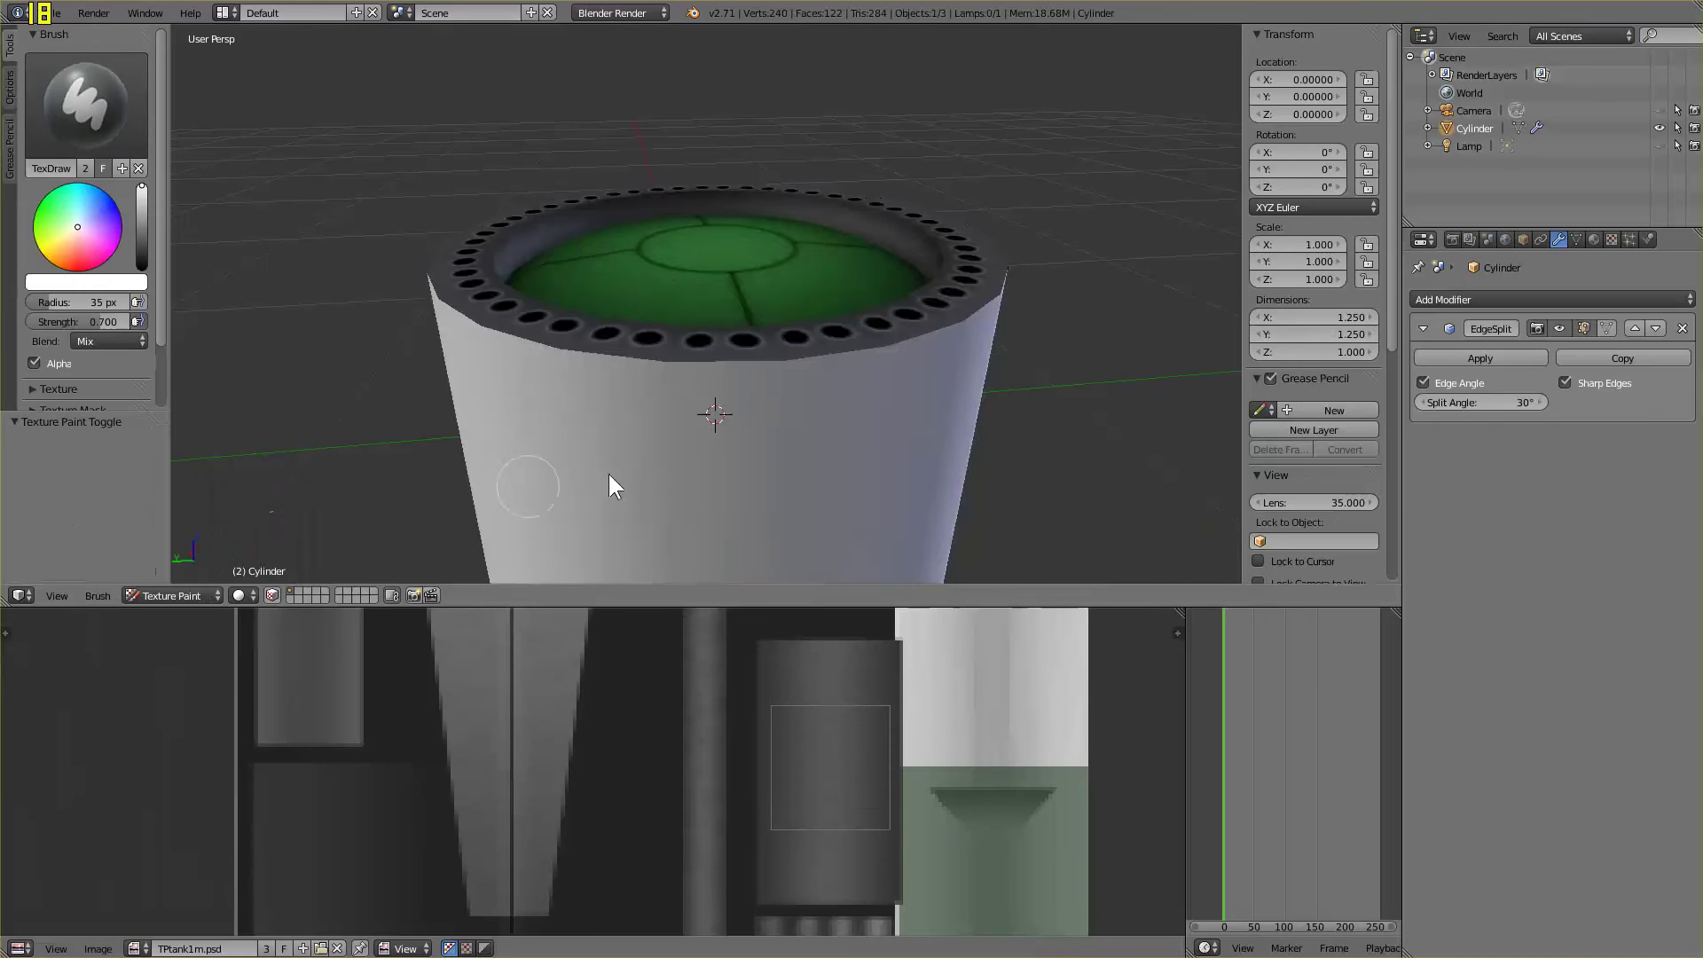
middle_drag(967, 300, 1046, 392)
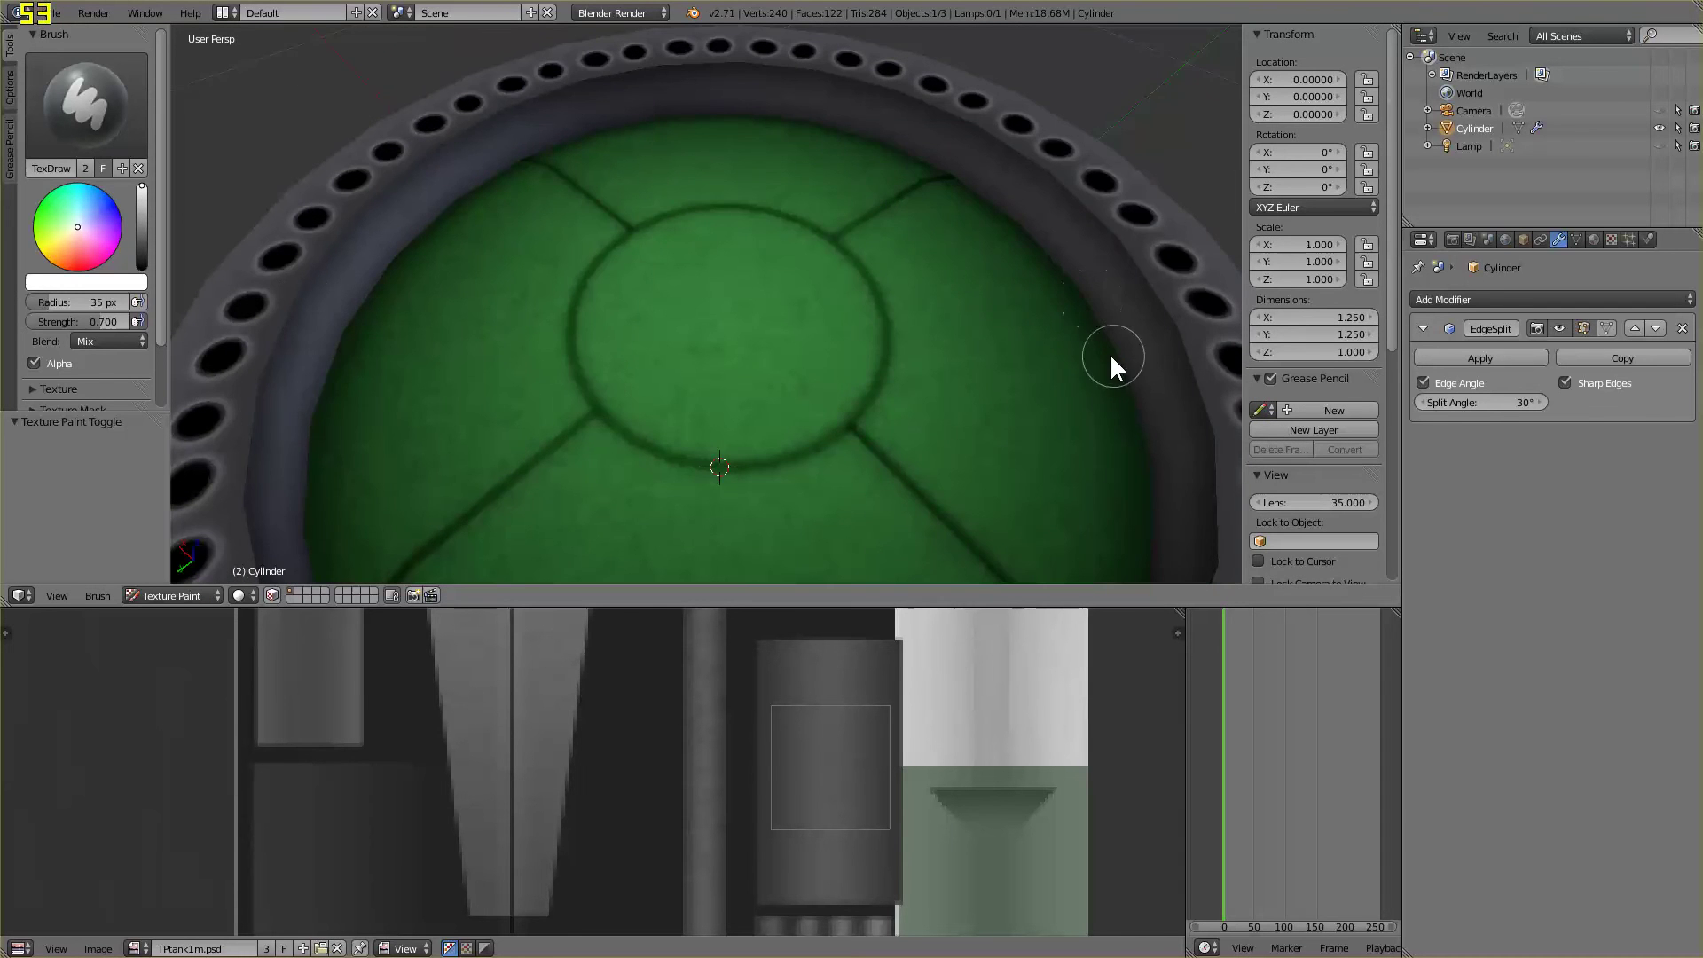
scroll(1100, 355, down, 5)
middle_drag(1019, 442, 1030, 400)
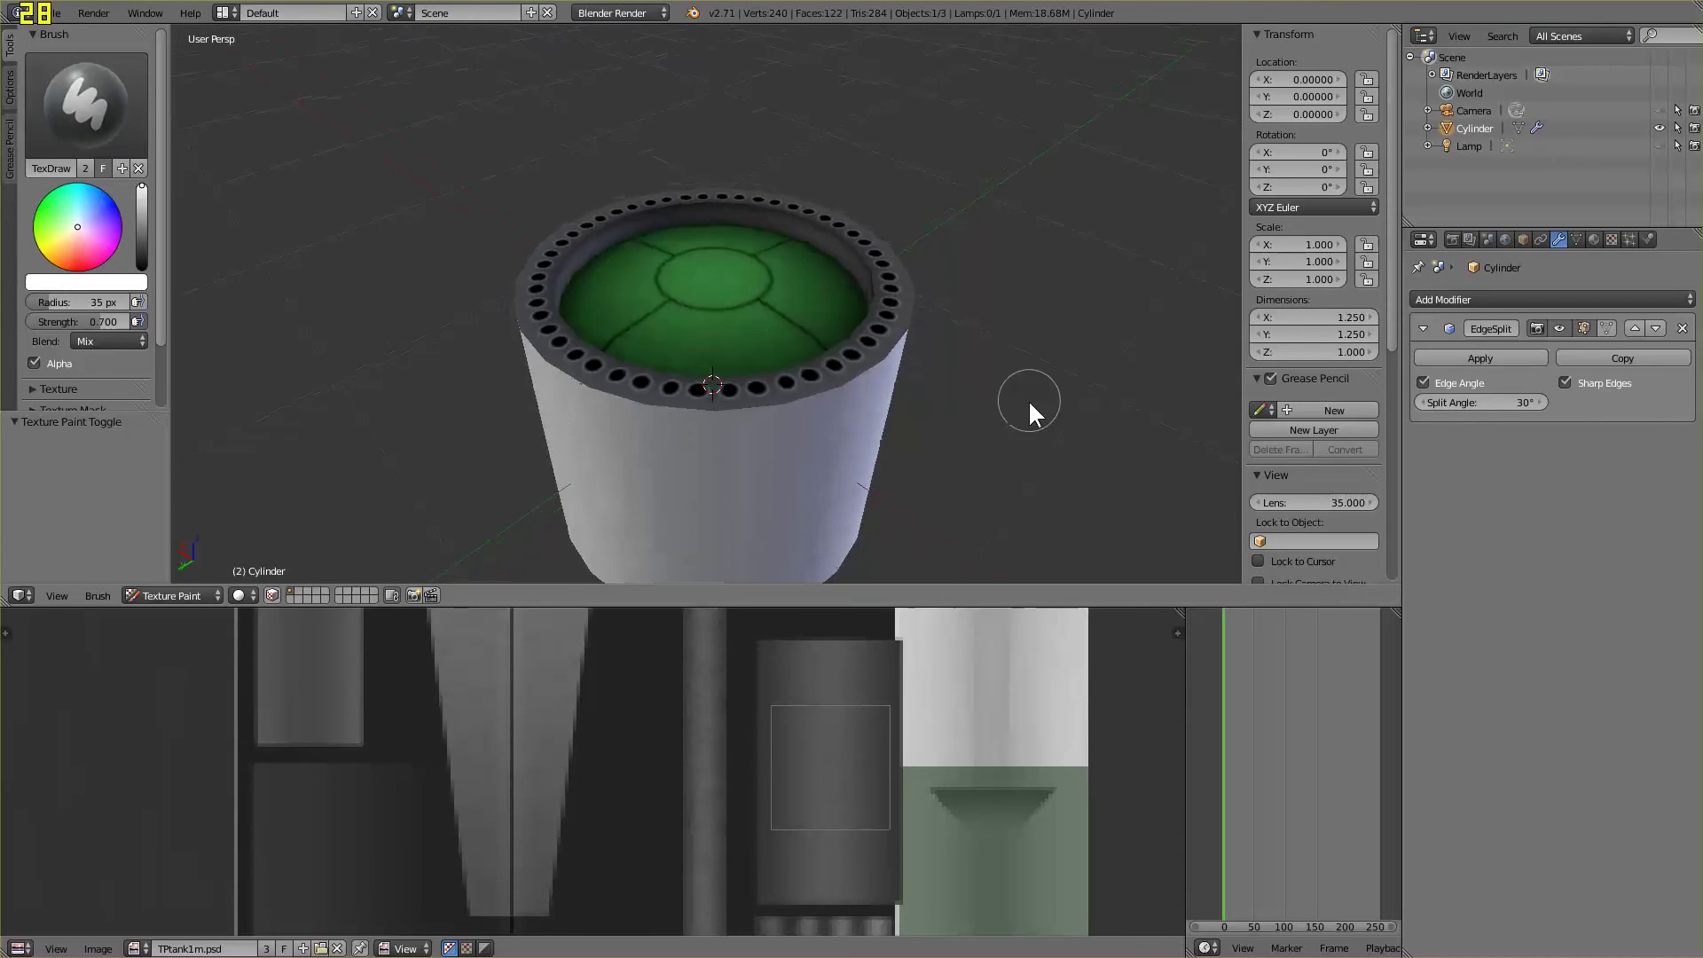
scroll(1026, 428, down, 3)
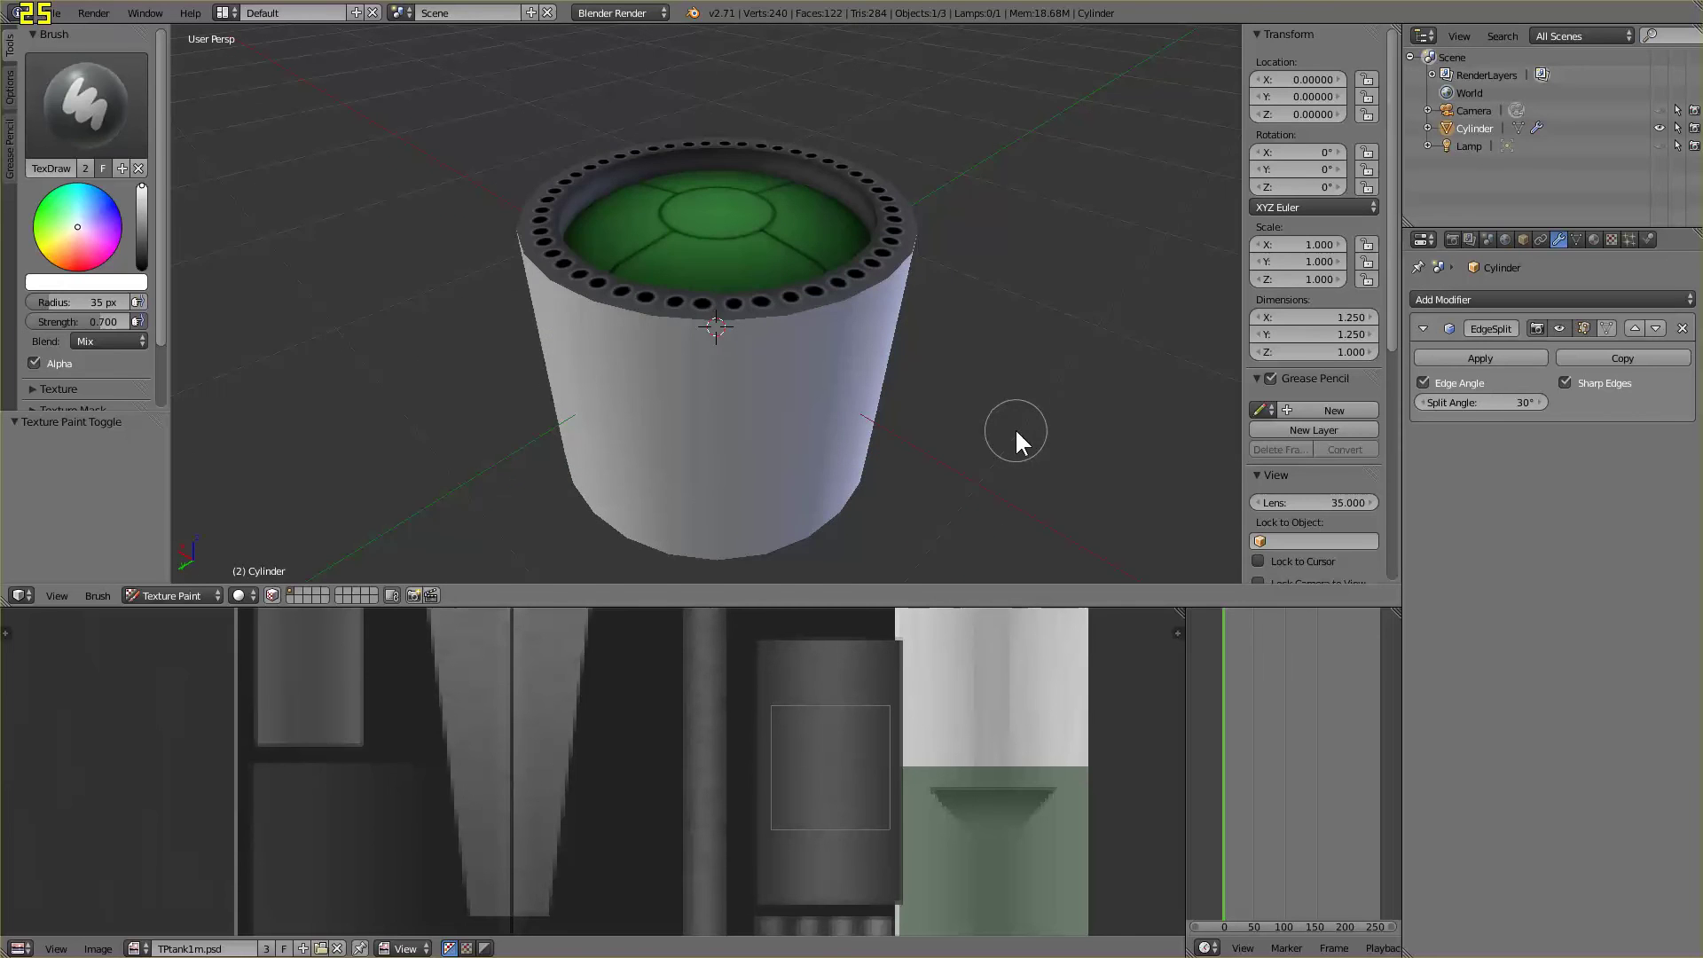
Return to Edit Mode and delete the large face closing the cylinder's underside
key(Tab)
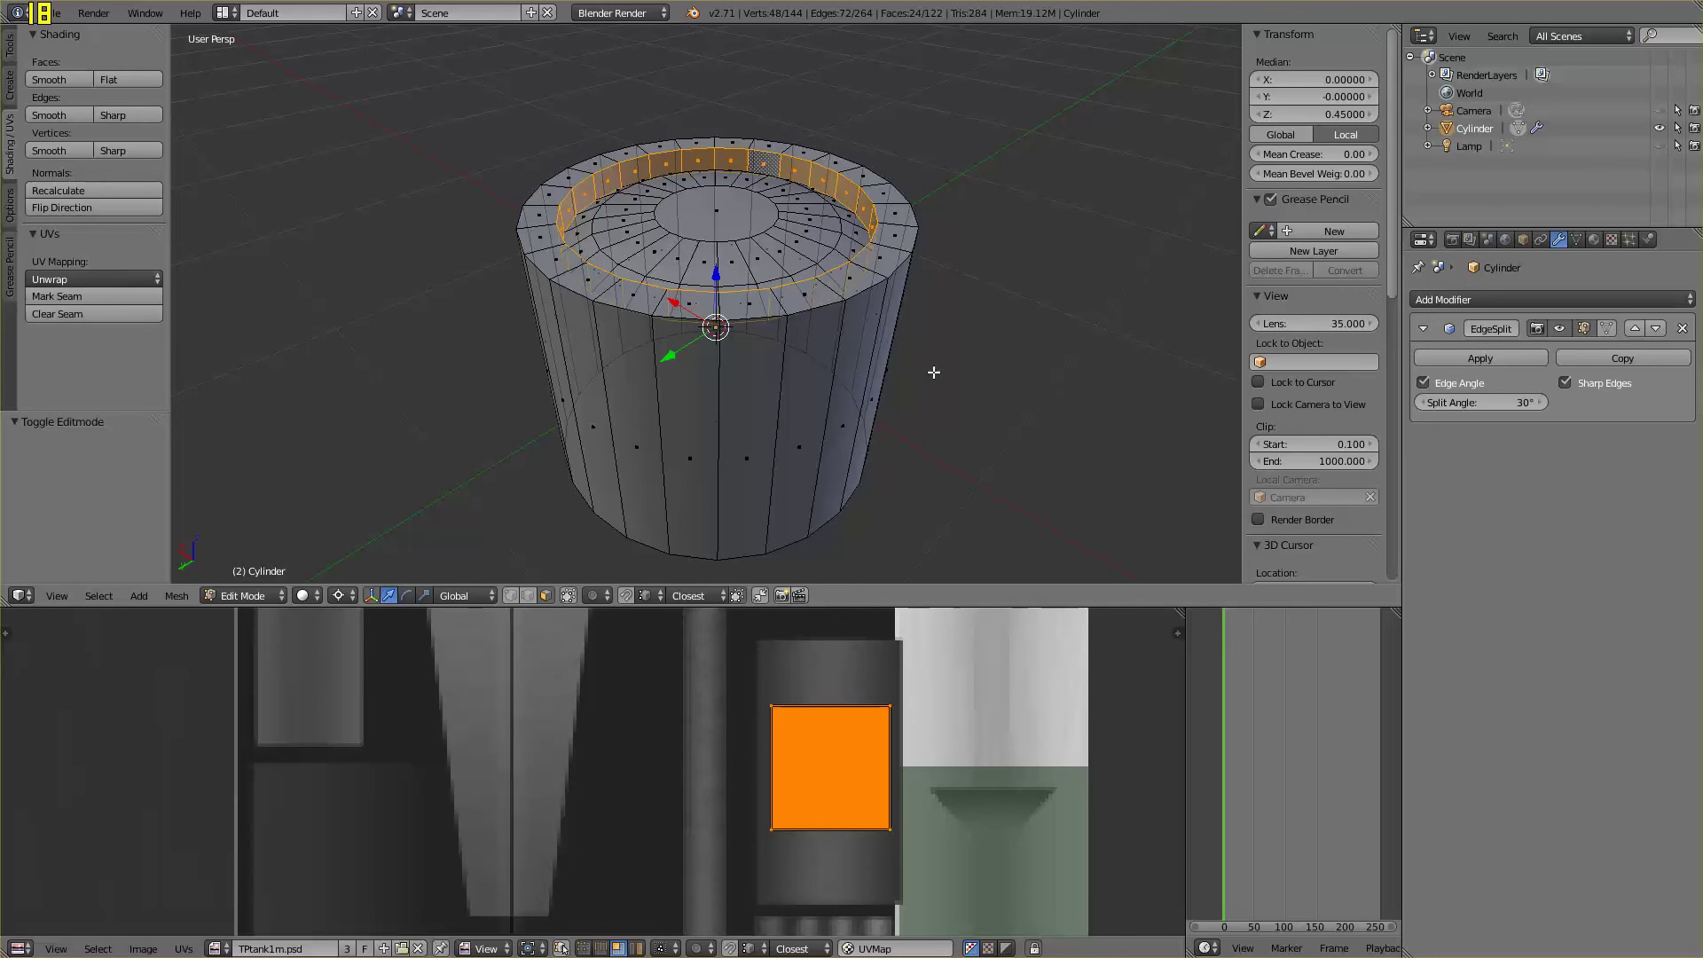
middle_drag(966, 524, 859, 441)
right_click(729, 505)
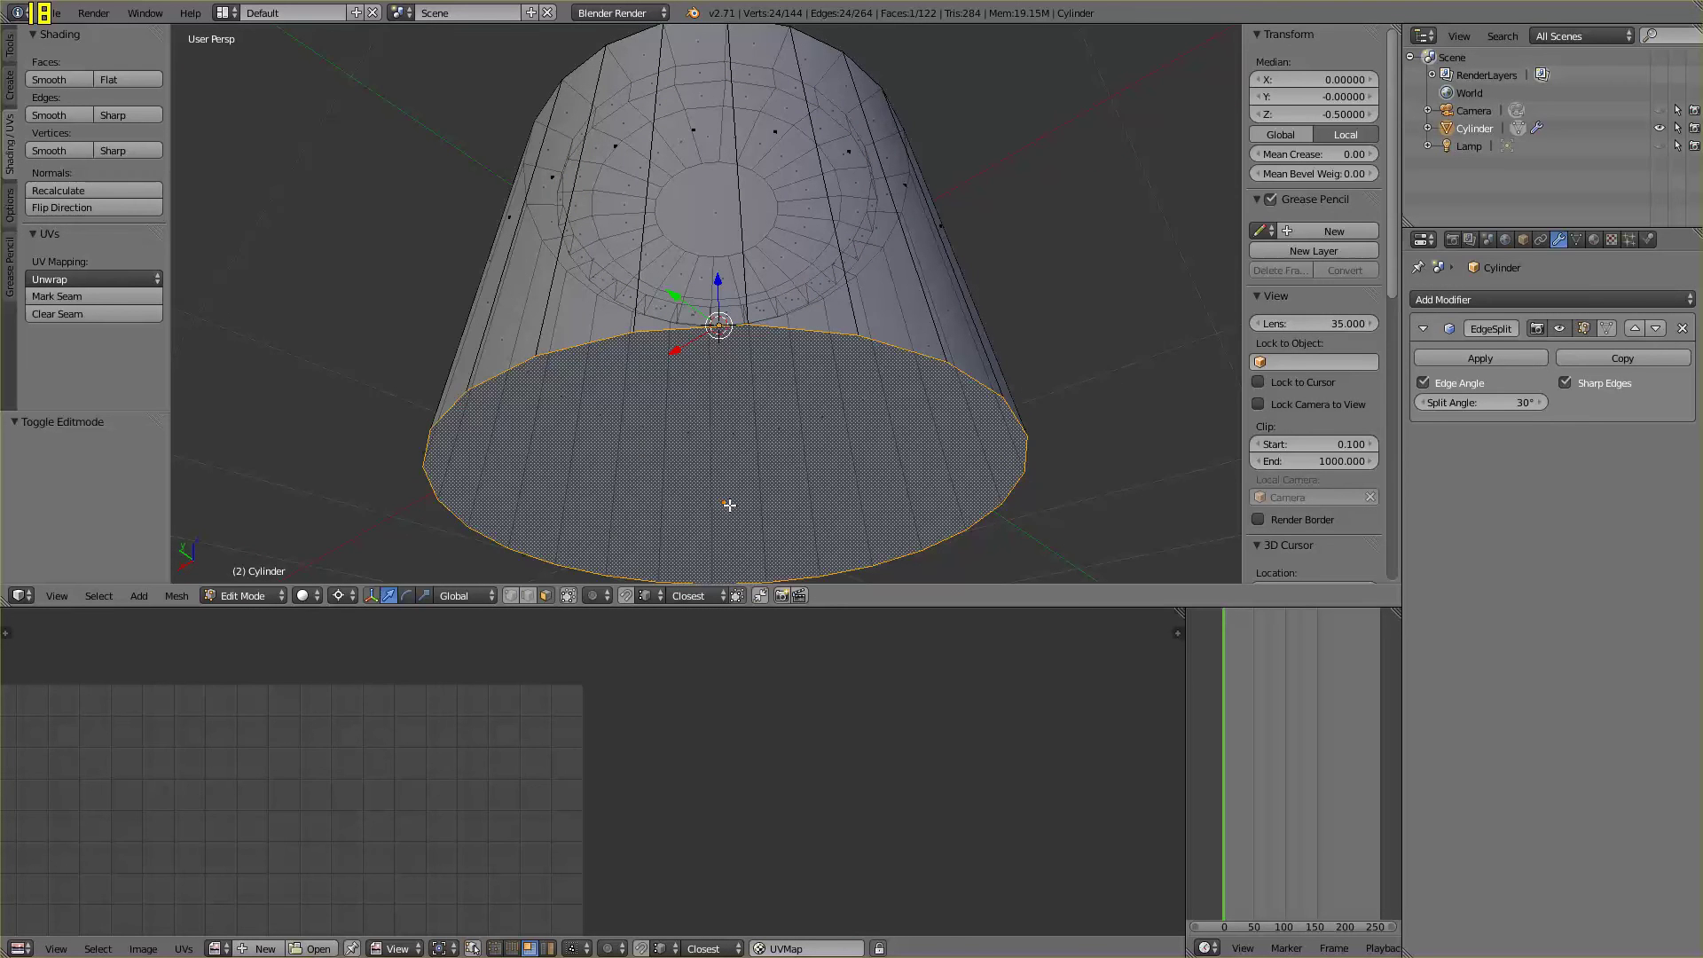
key(x)
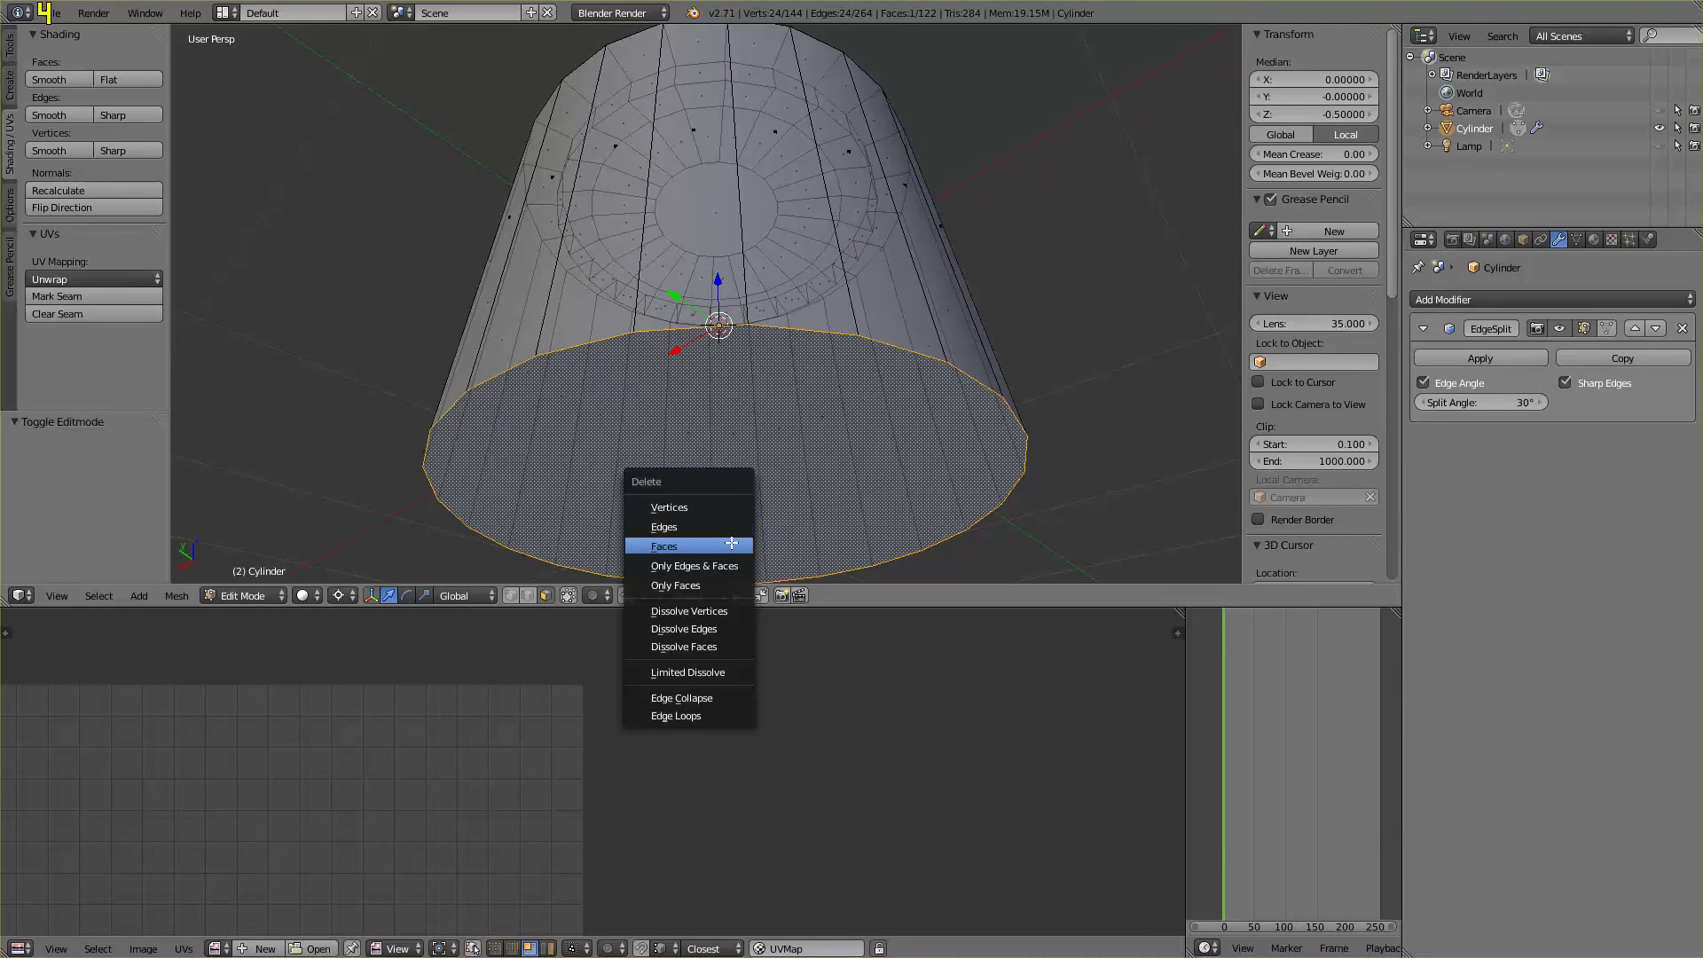
click(731, 546)
Select the circular centre face on top and grow the selection four times to cover the whole top cap and rim
middle_drag(828, 273, 829, 426)
right_click(718, 216)
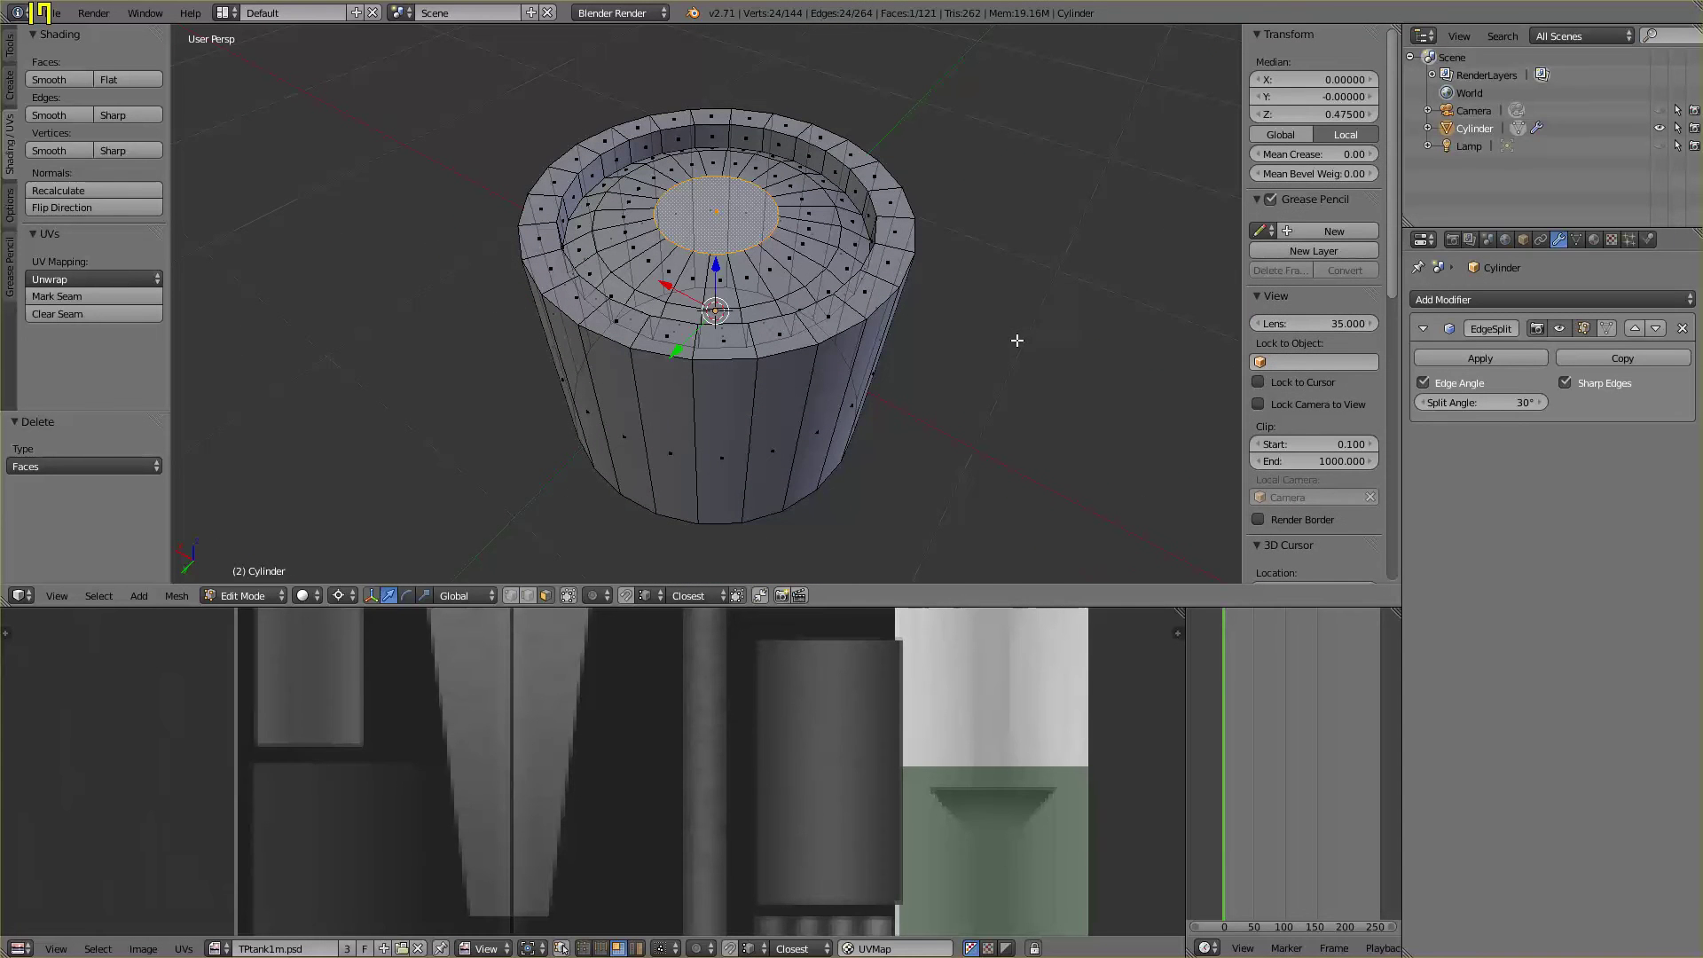
middle_drag(1008, 318, 1021, 359)
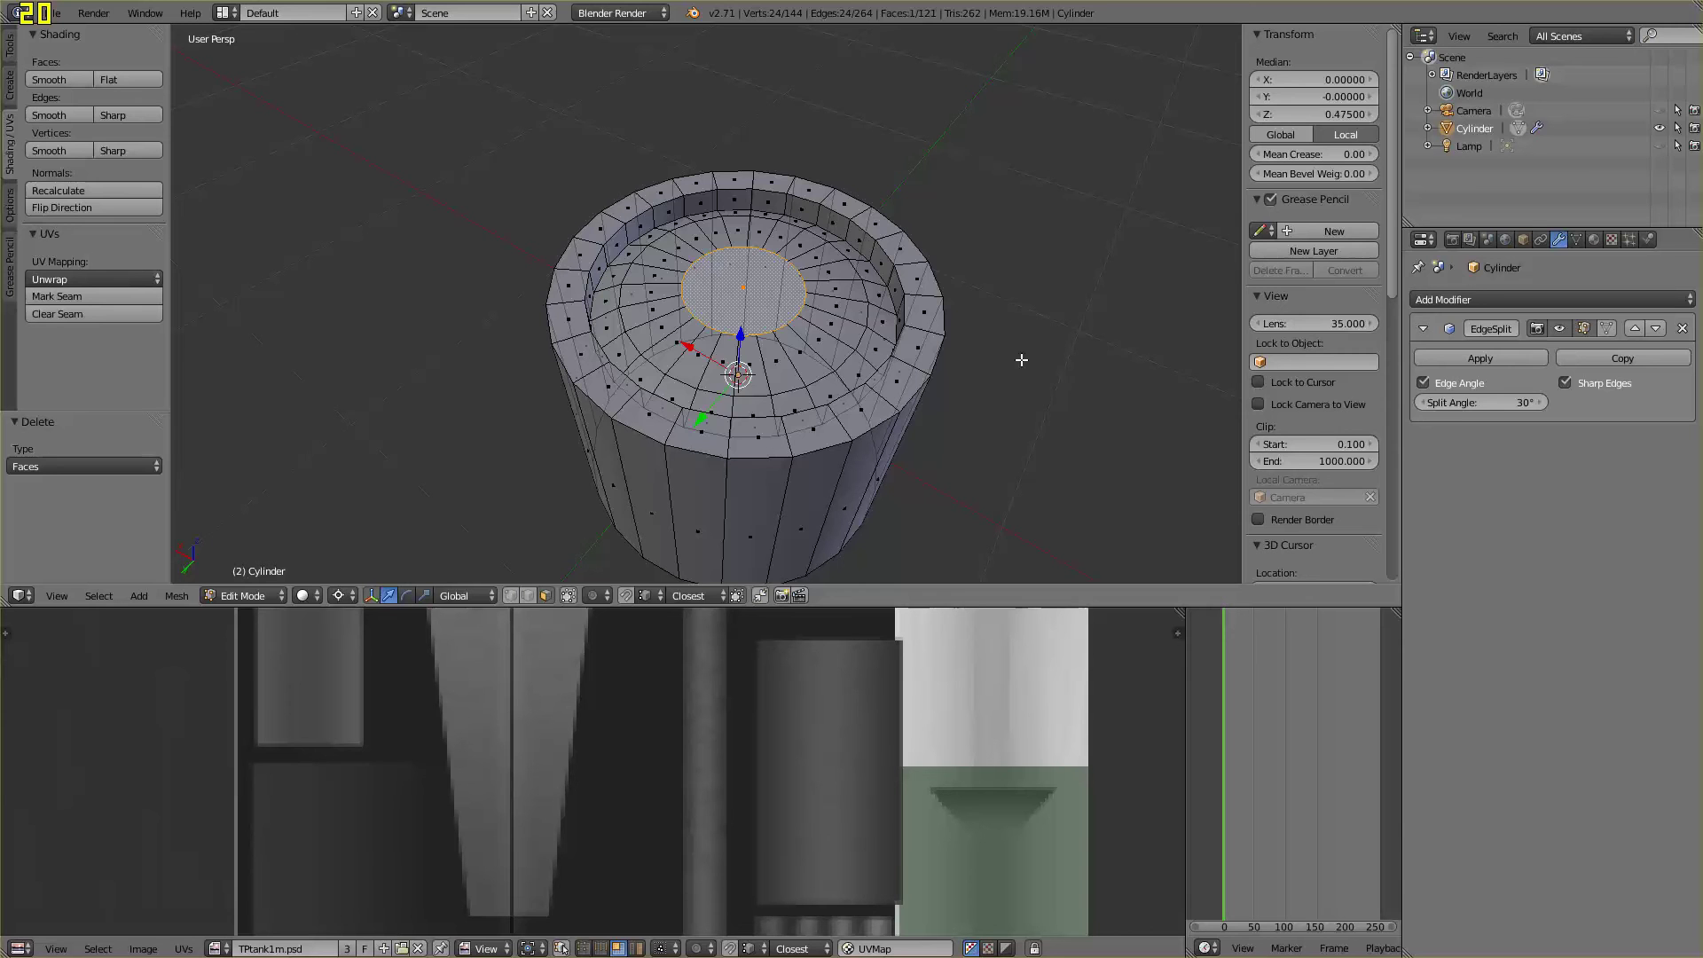
key(ctrl+KP_Add)
key(ctrl+KP_Add)
key(ctrl+KP_Add)
key(ctrl+KP_Add)
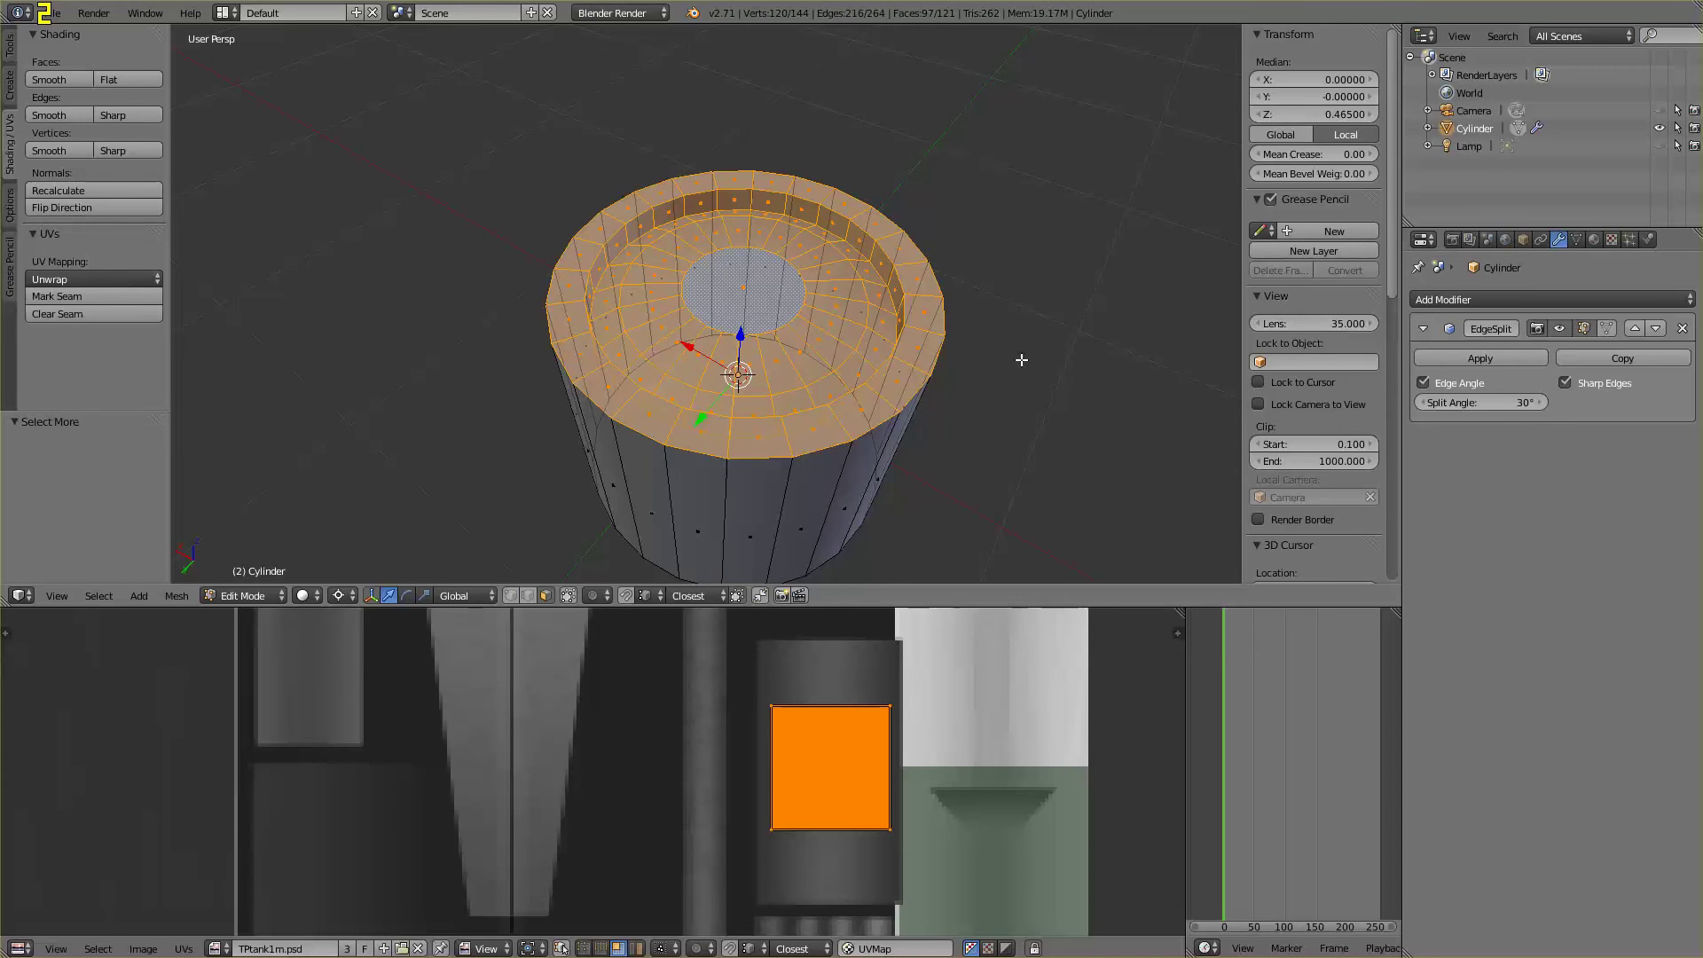
key(KP_8)
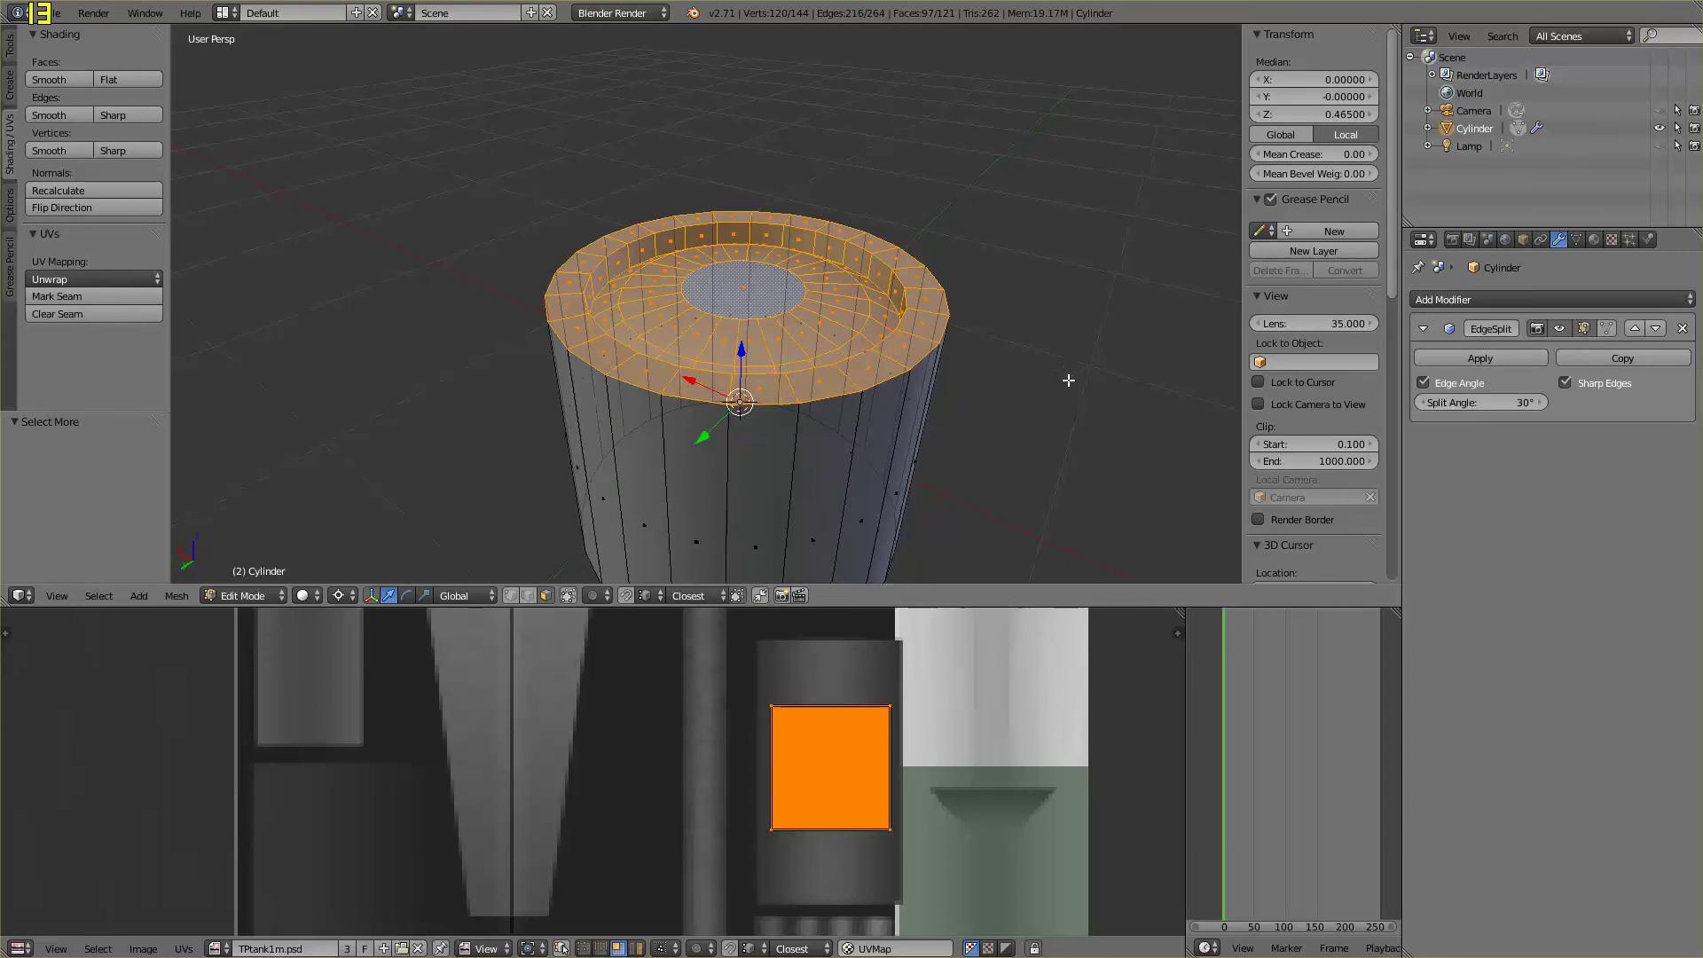
middle_drag(1052, 441, 1031, 402)
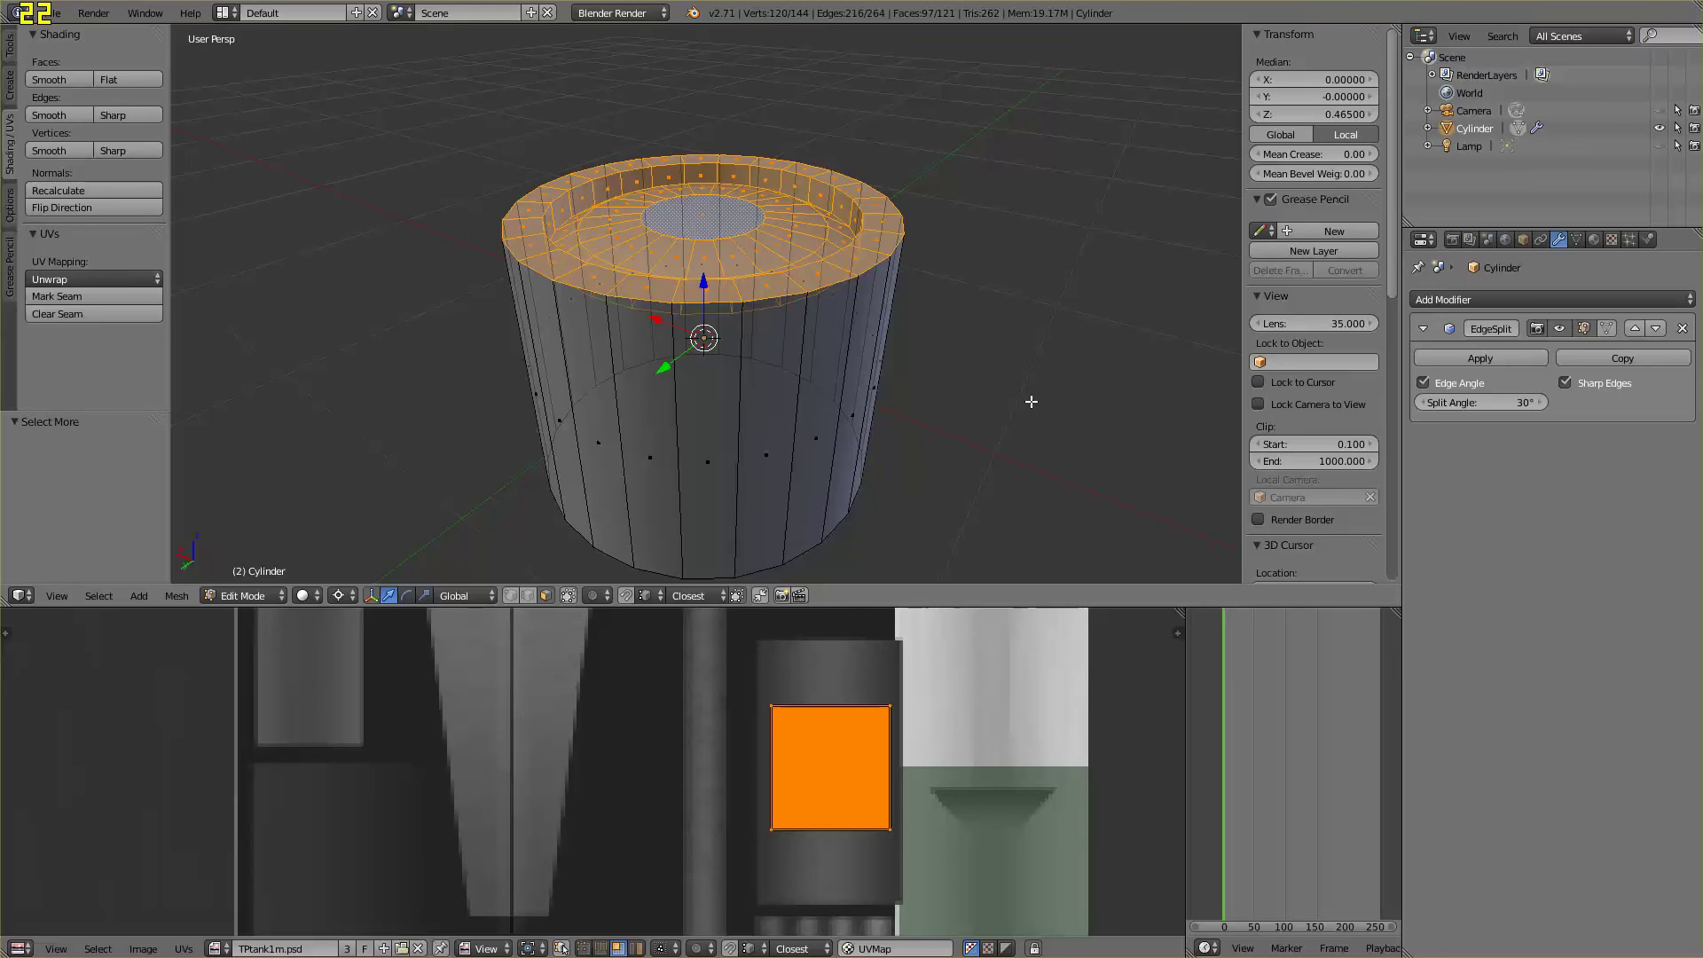
Duplicate the selected top cap faces in place, without any offset
key(shift+d)
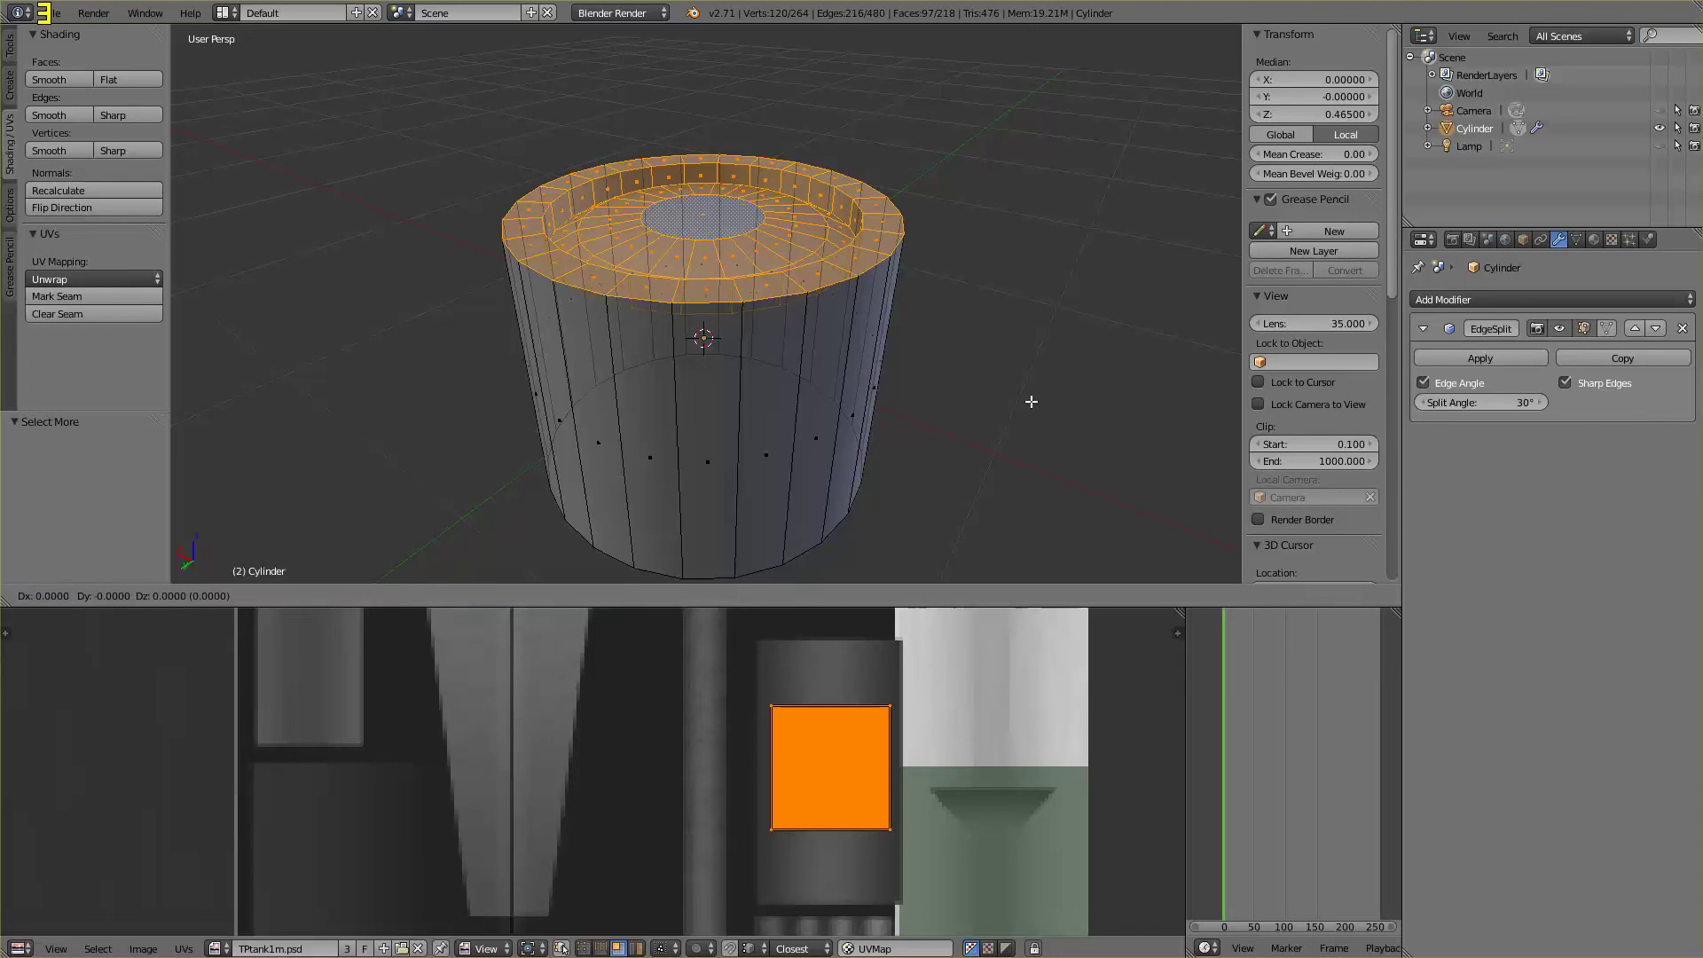
right_click(1031, 402)
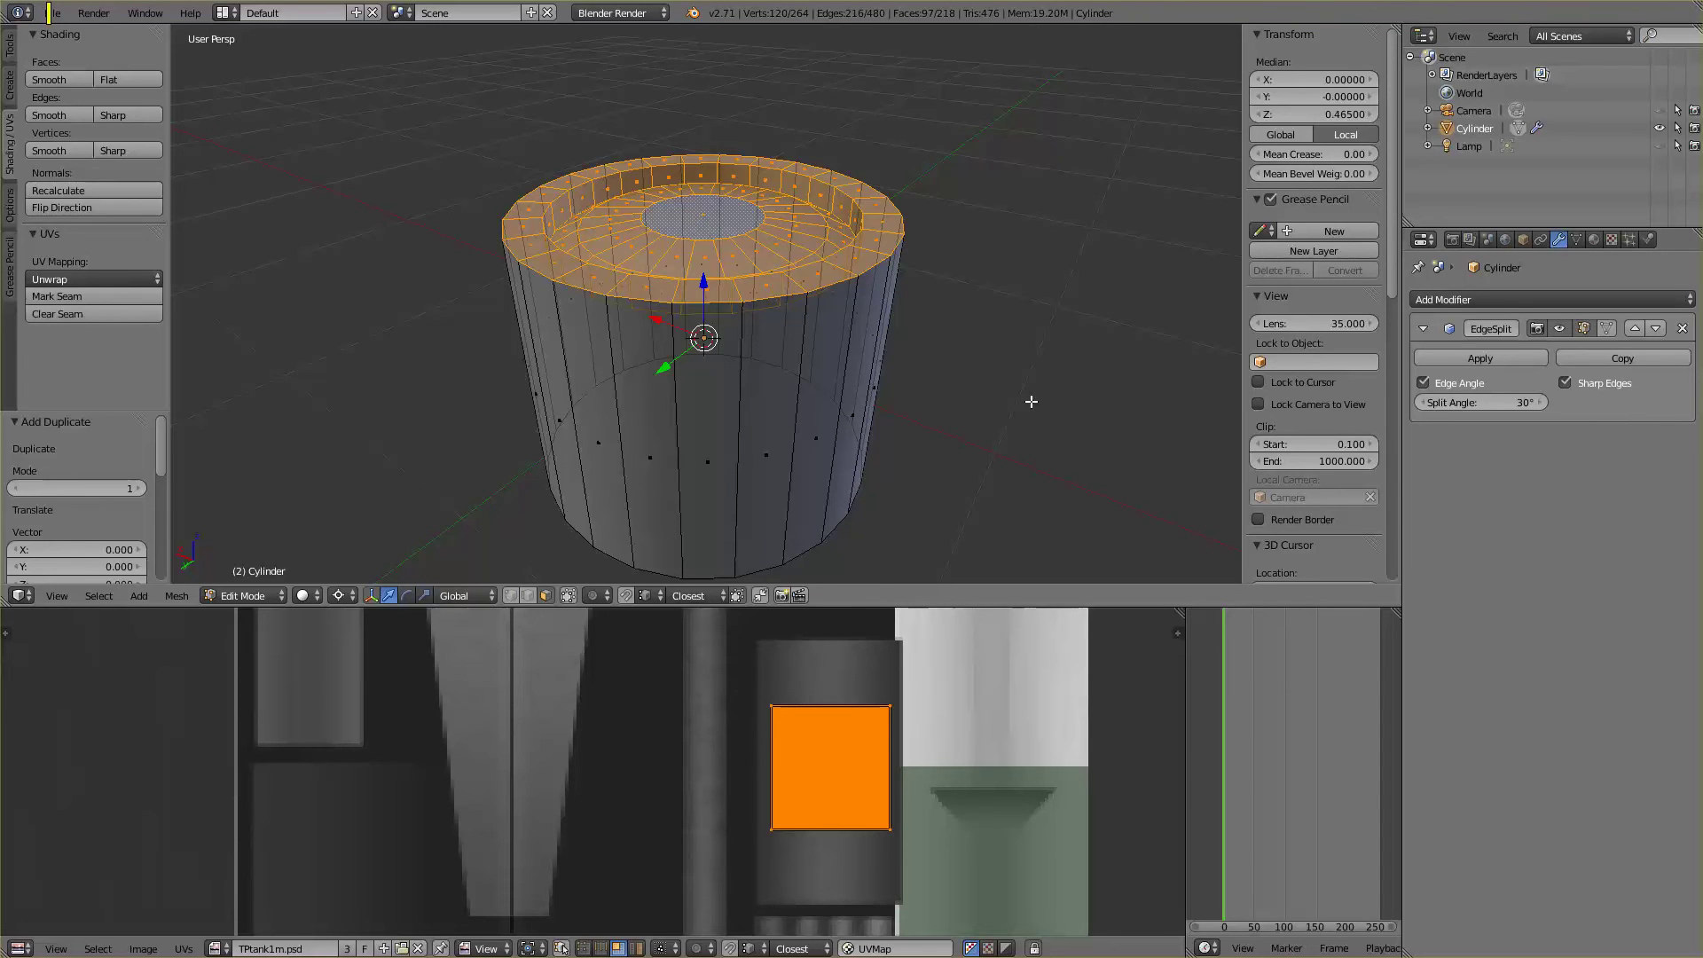
middle_drag(1034, 381, 1039, 410)
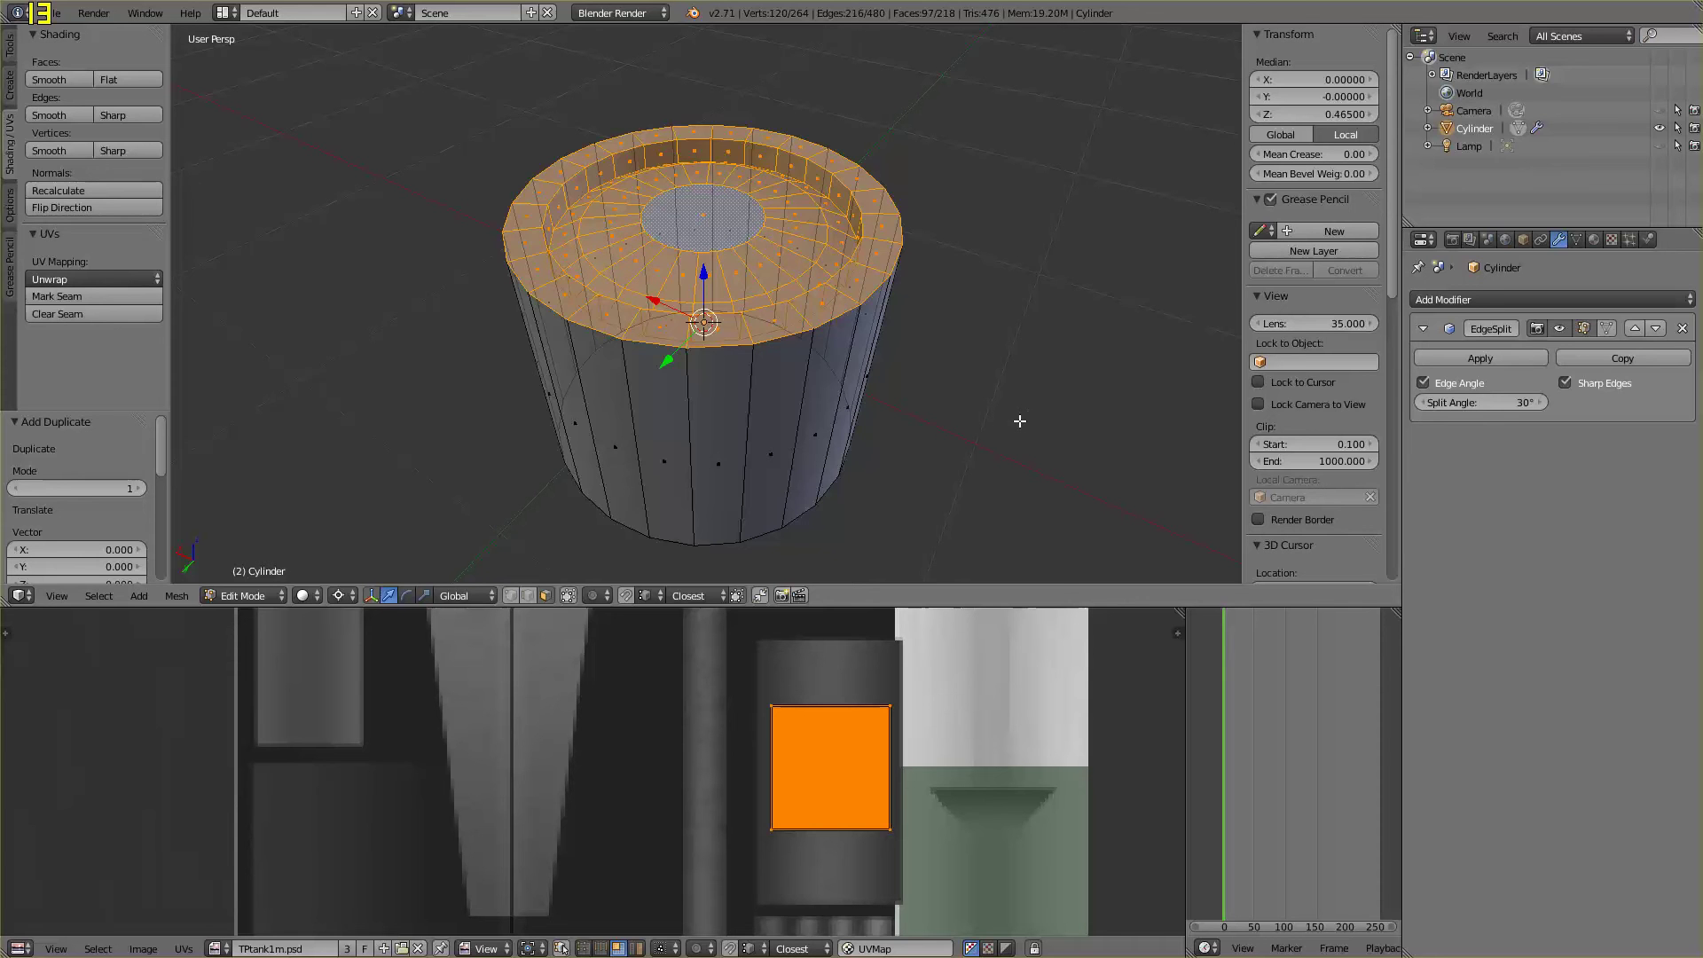
middle_drag(997, 417, 984, 454)
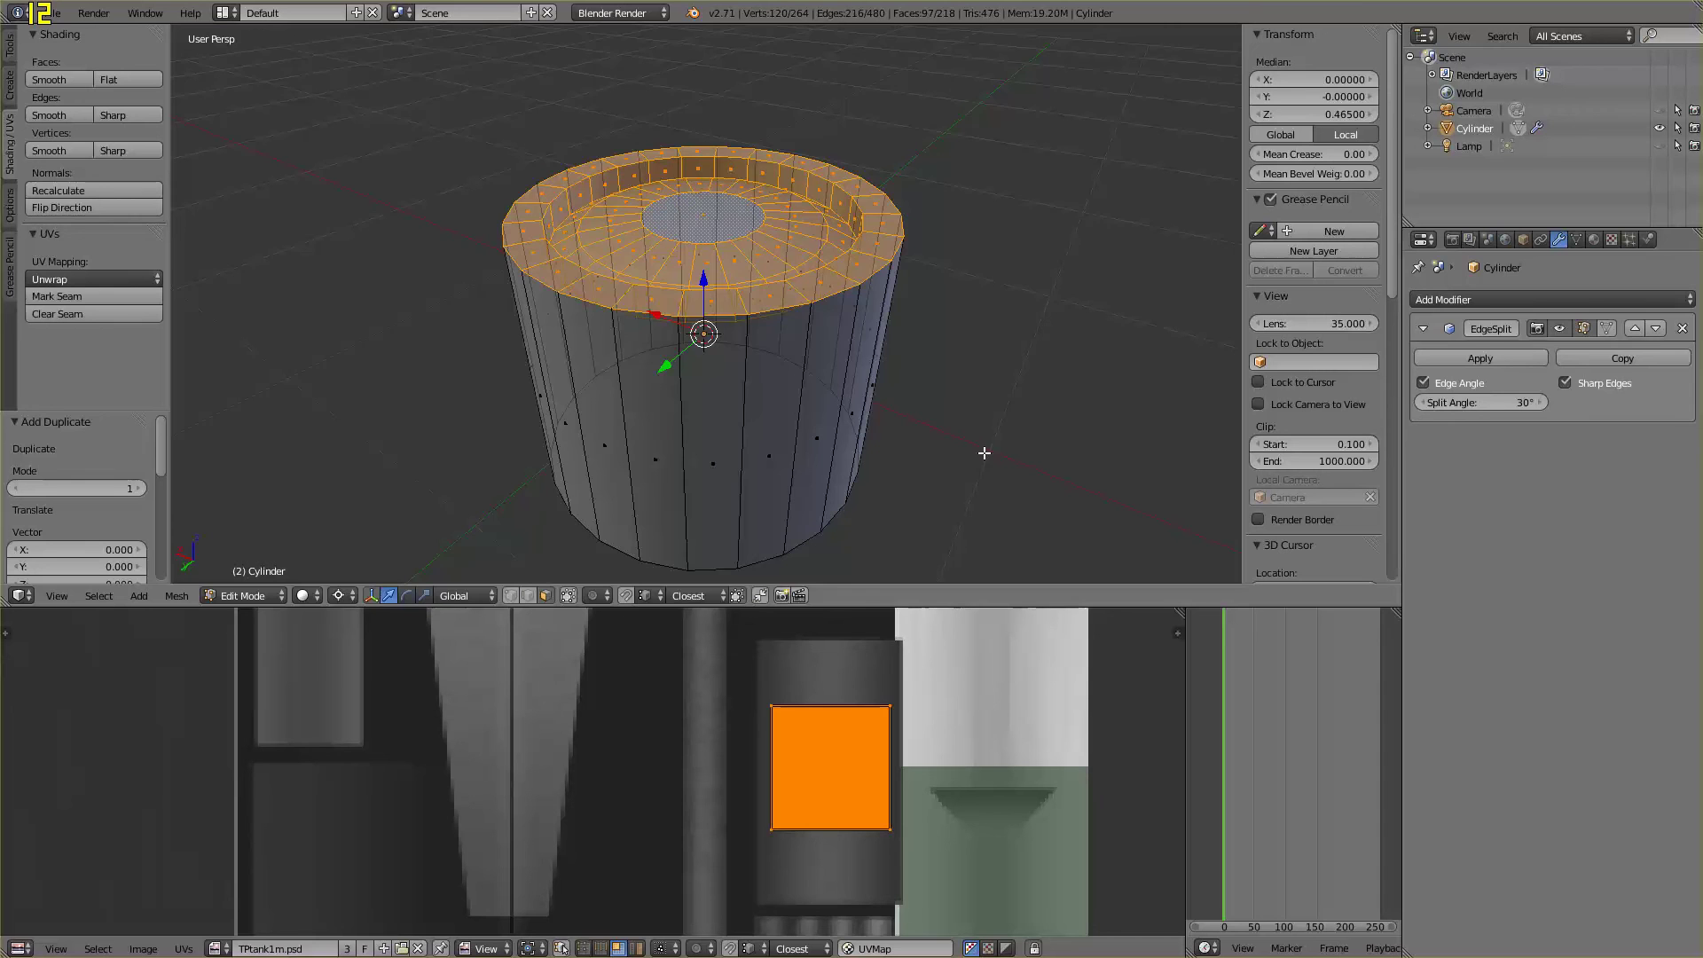
Mirror the duplicated cap along global Z so it closes the cylinder's open lower end
key(ctrl+m)
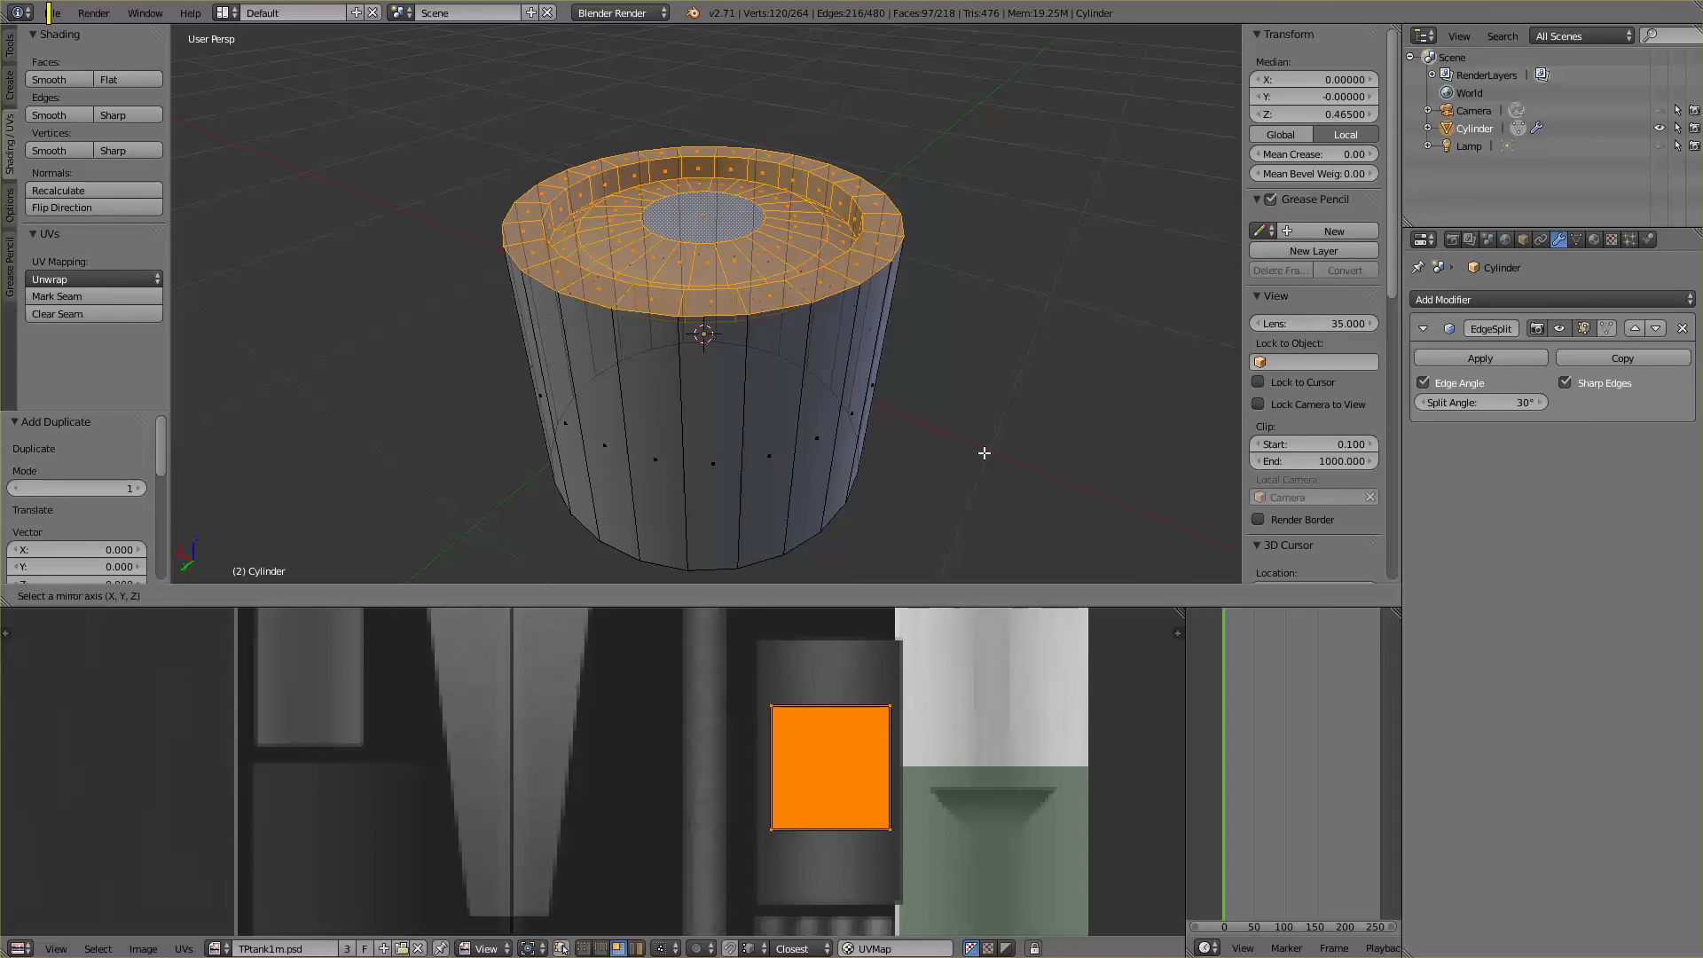
key(5)
key(3)
key(8)
key(z)
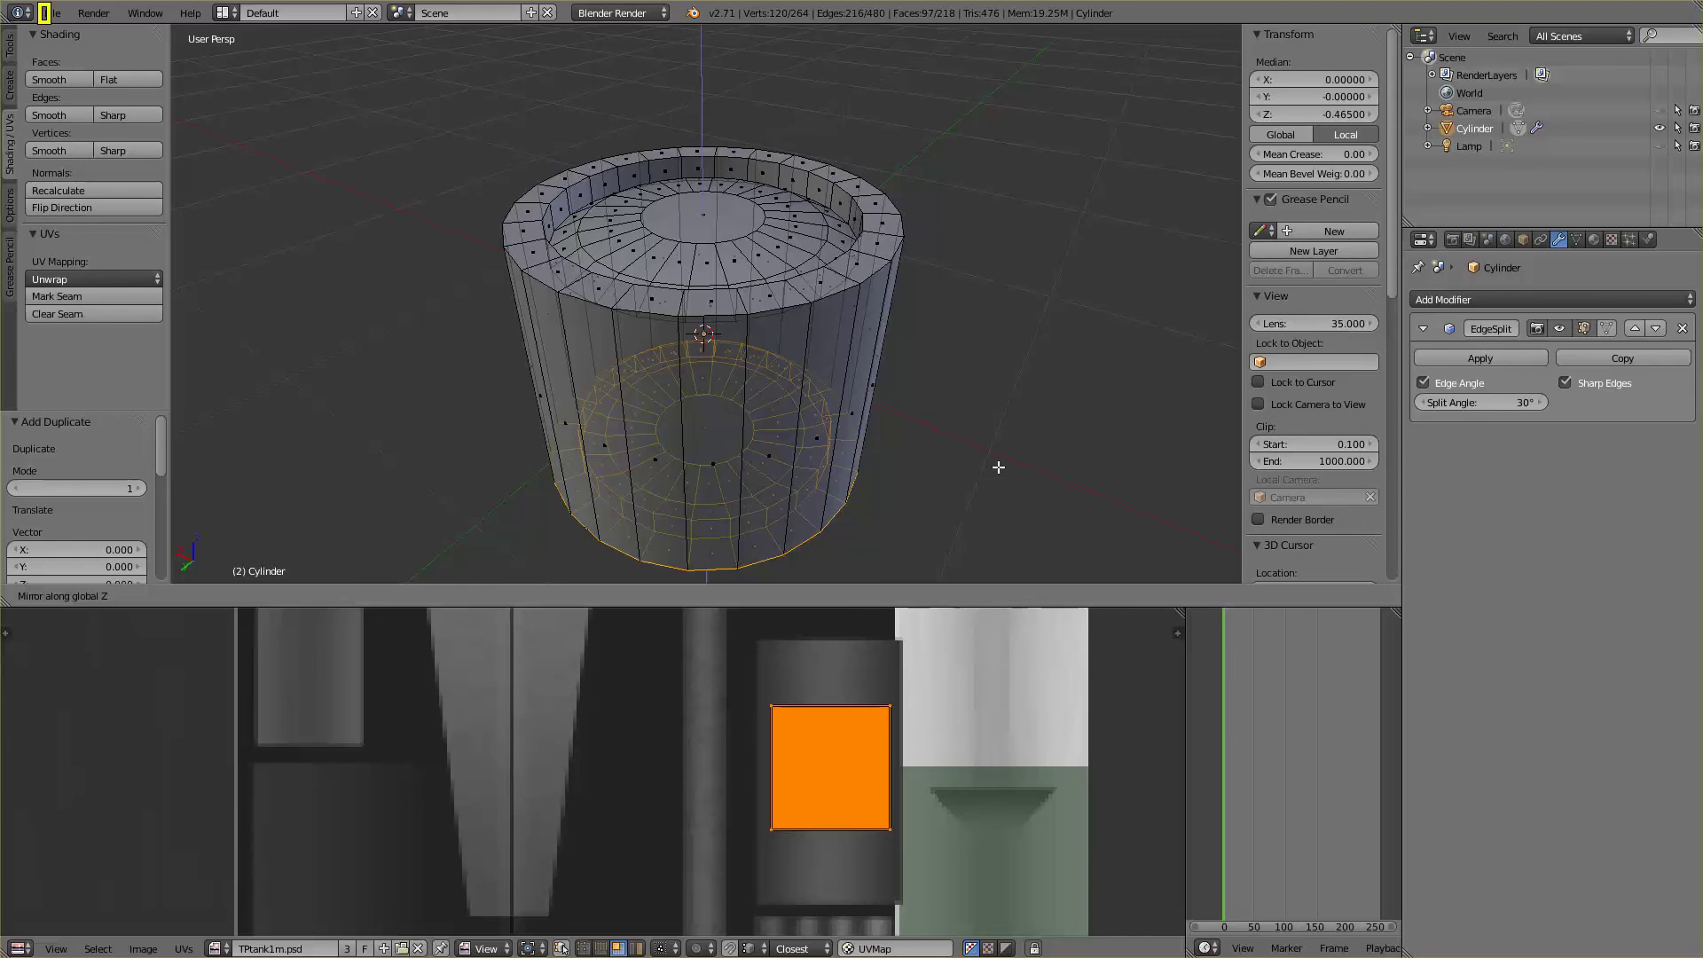
key(Return)
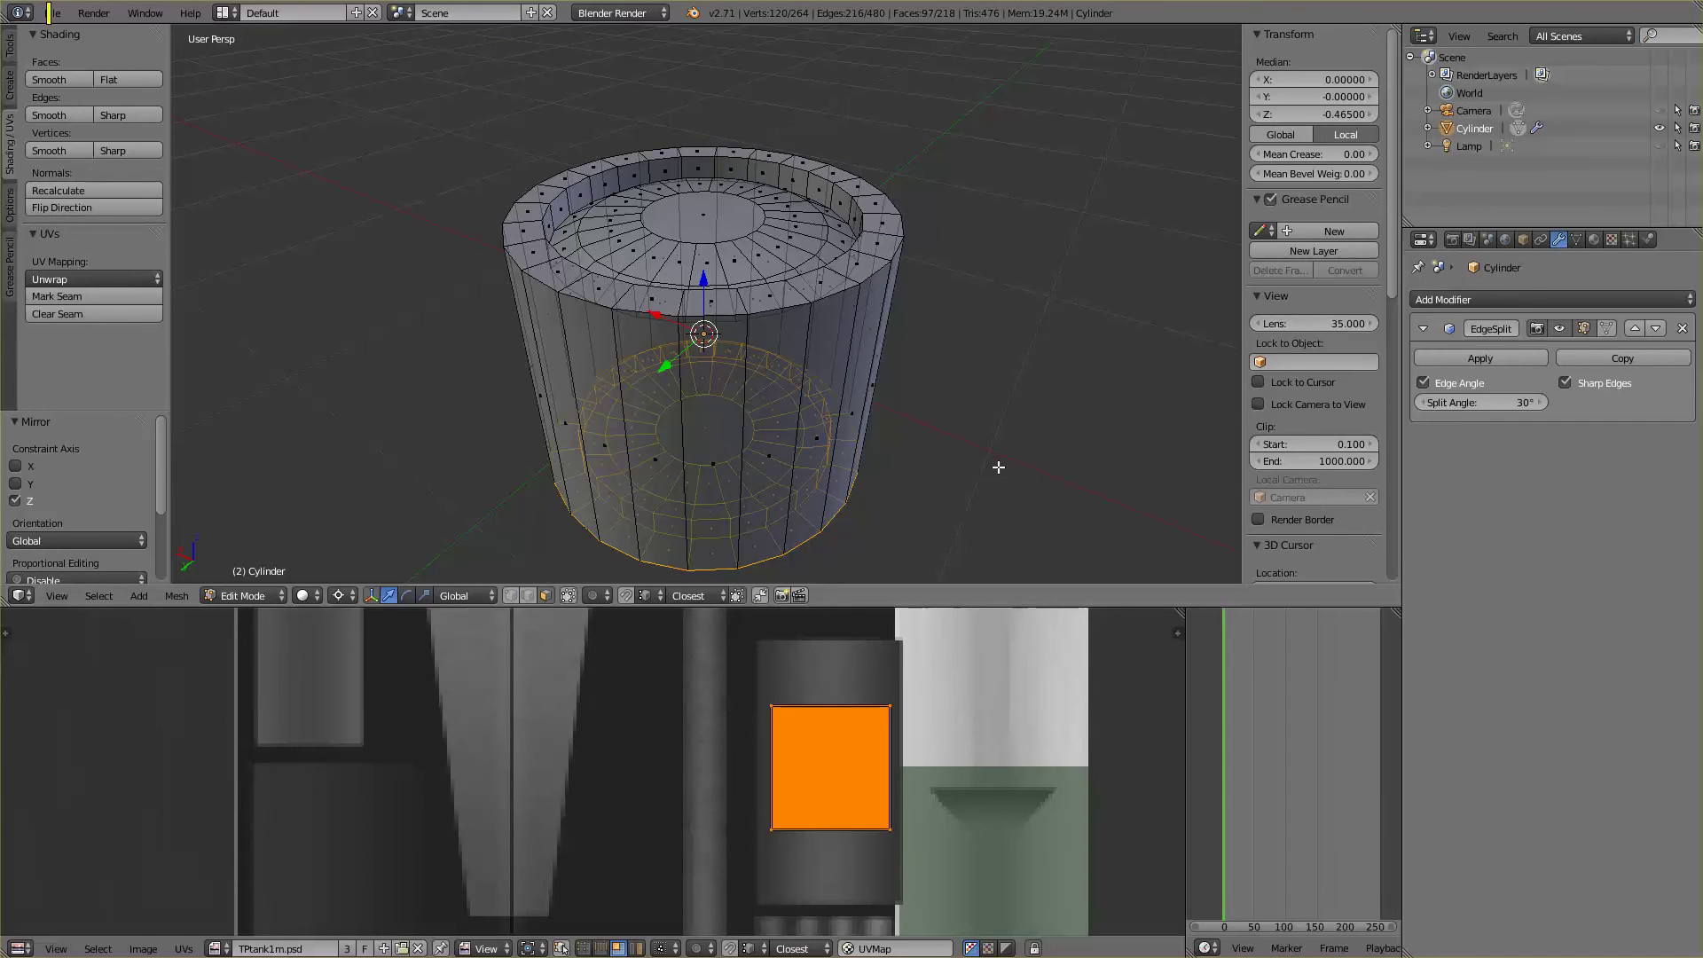
click(341, 596)
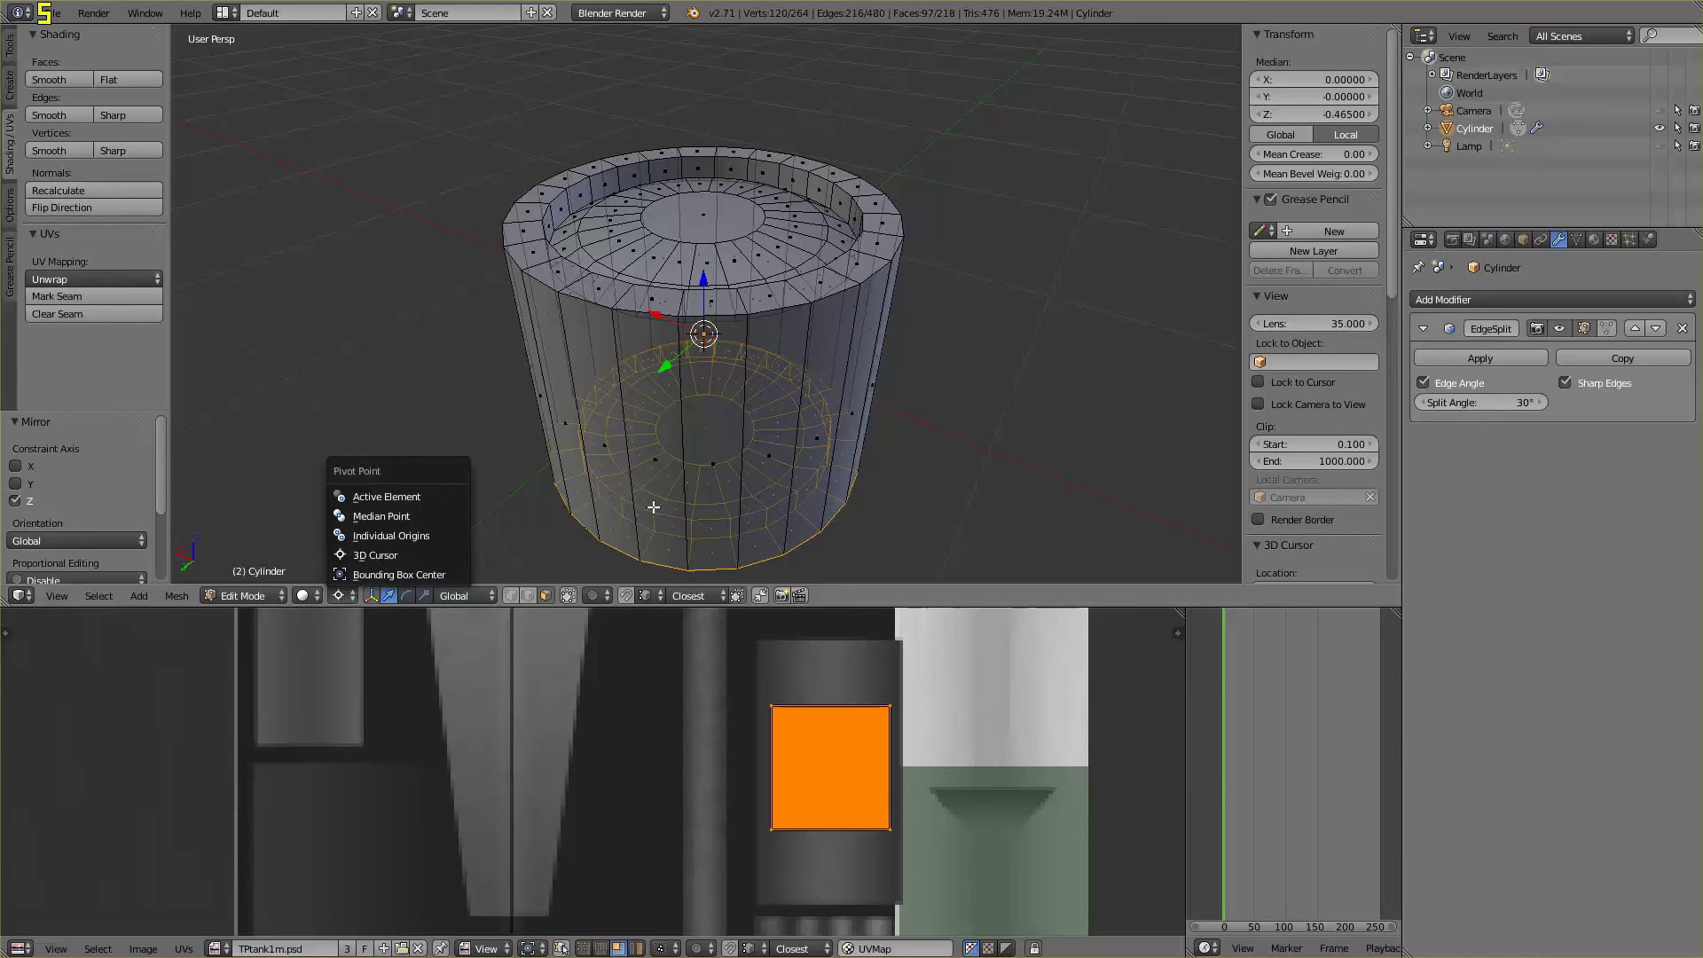
middle_drag(1021, 496, 1041, 339)
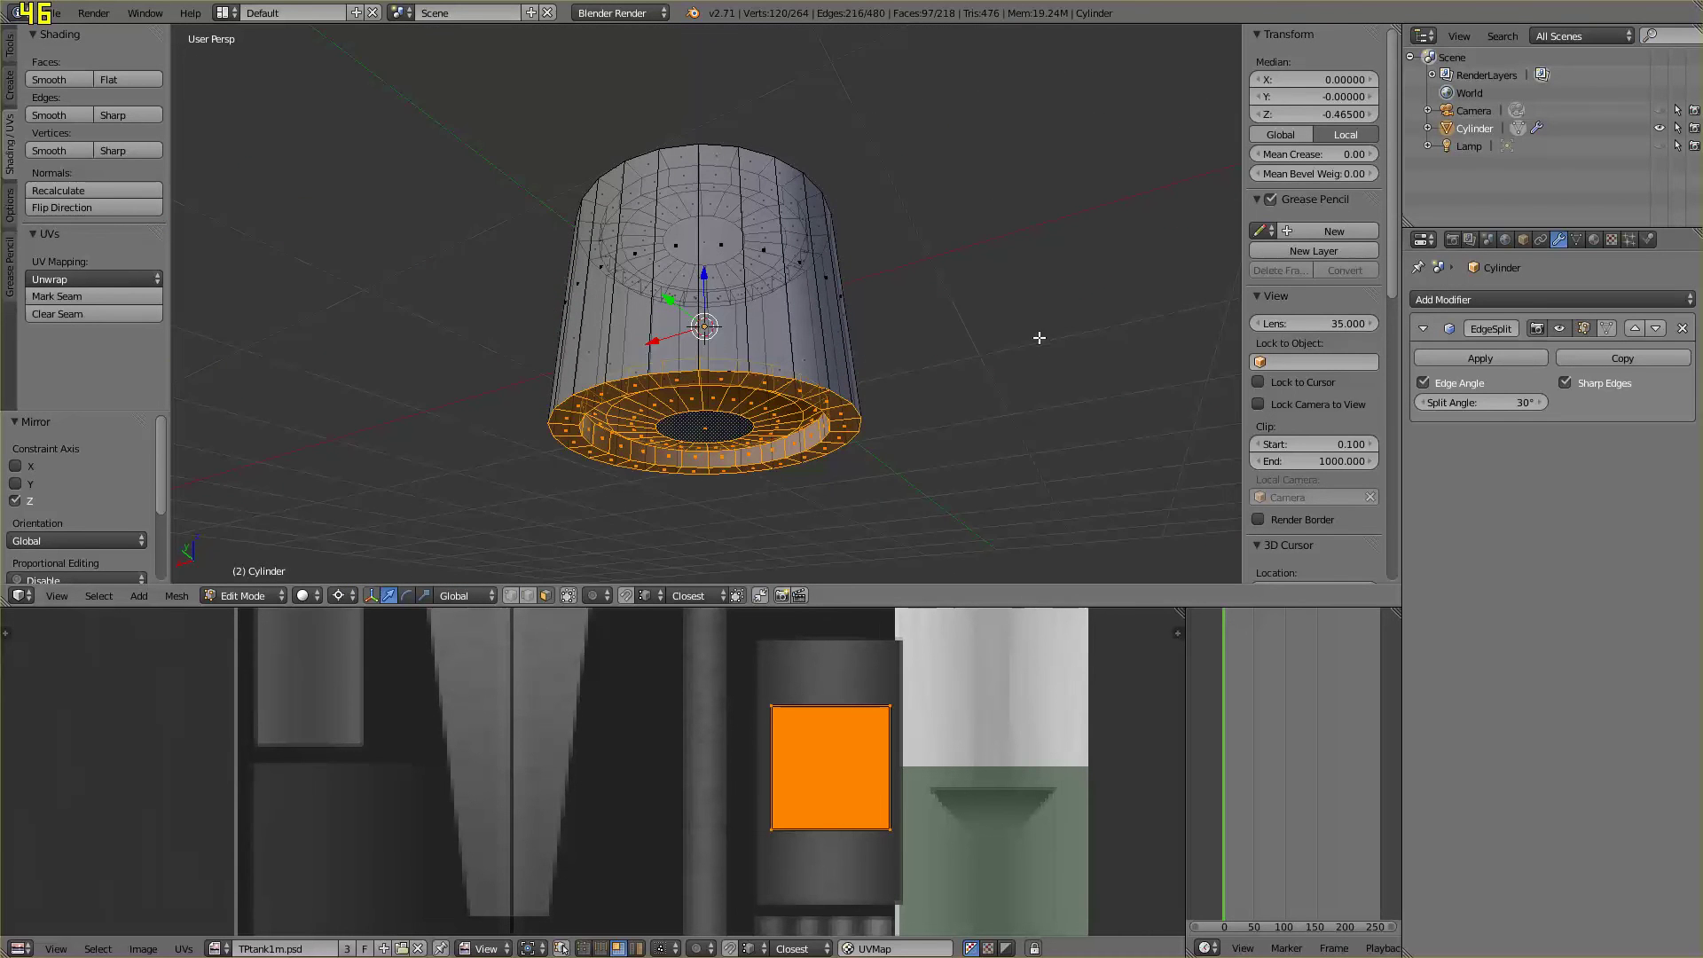
middle_drag(1017, 428, 959, 456)
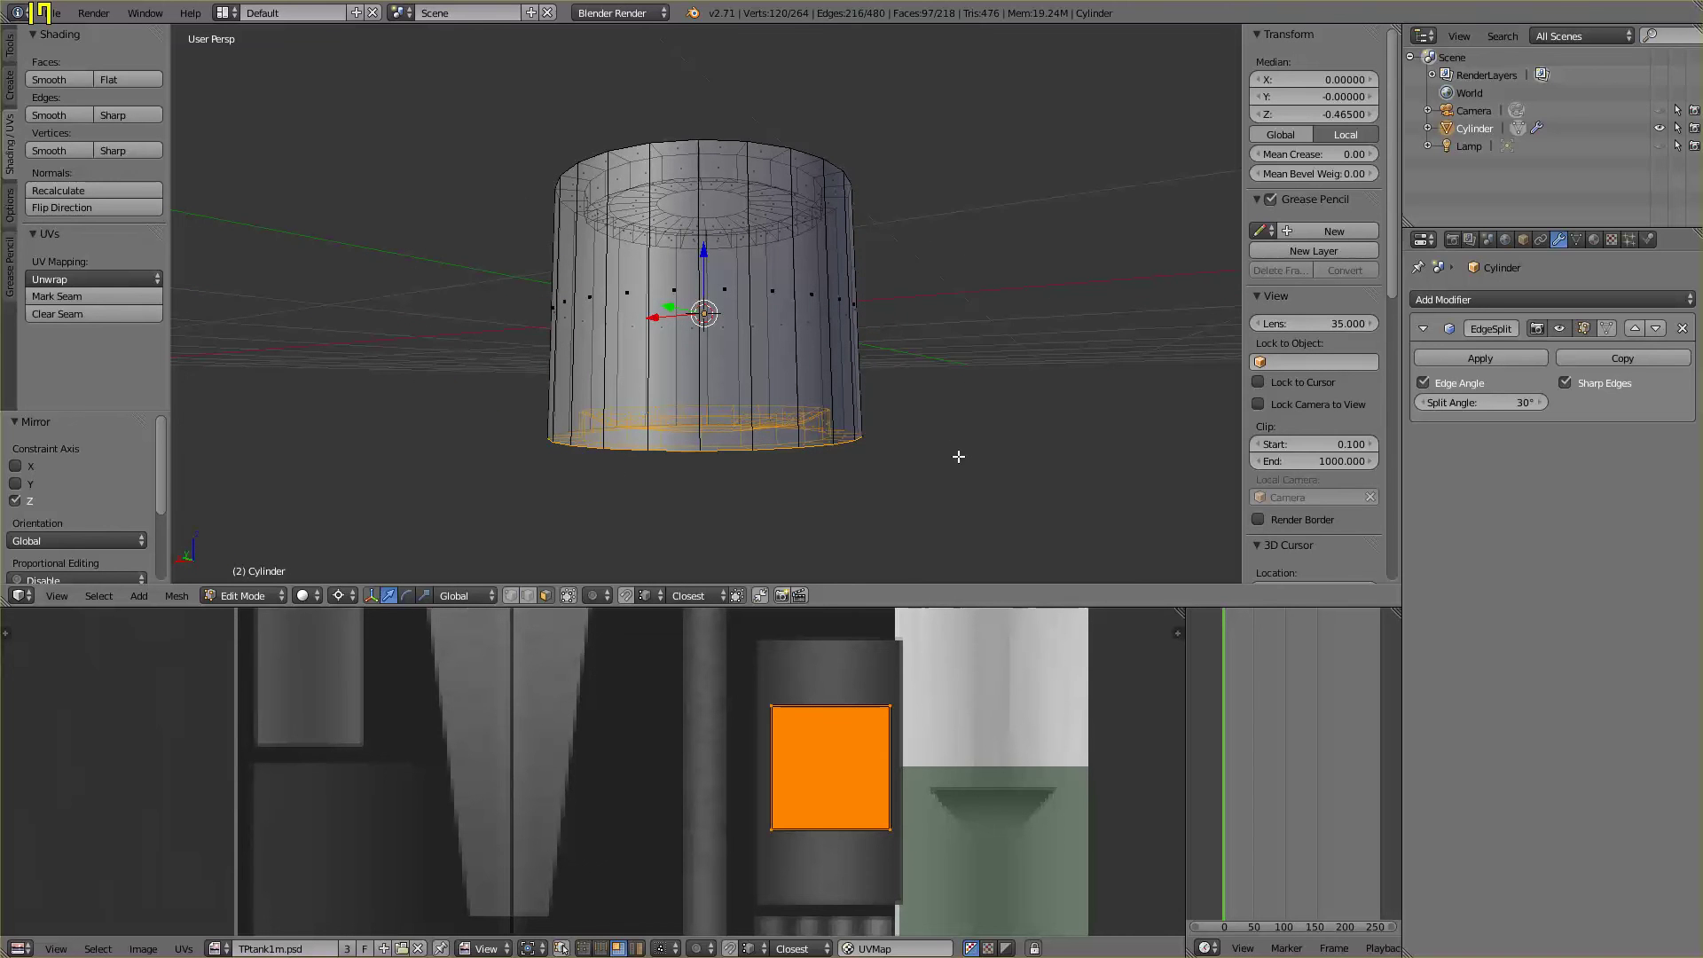
Move the mirrored bottom cap about -0.021 along Z, away from the cylinder's lower edge
scroll(955, 461, up, 3)
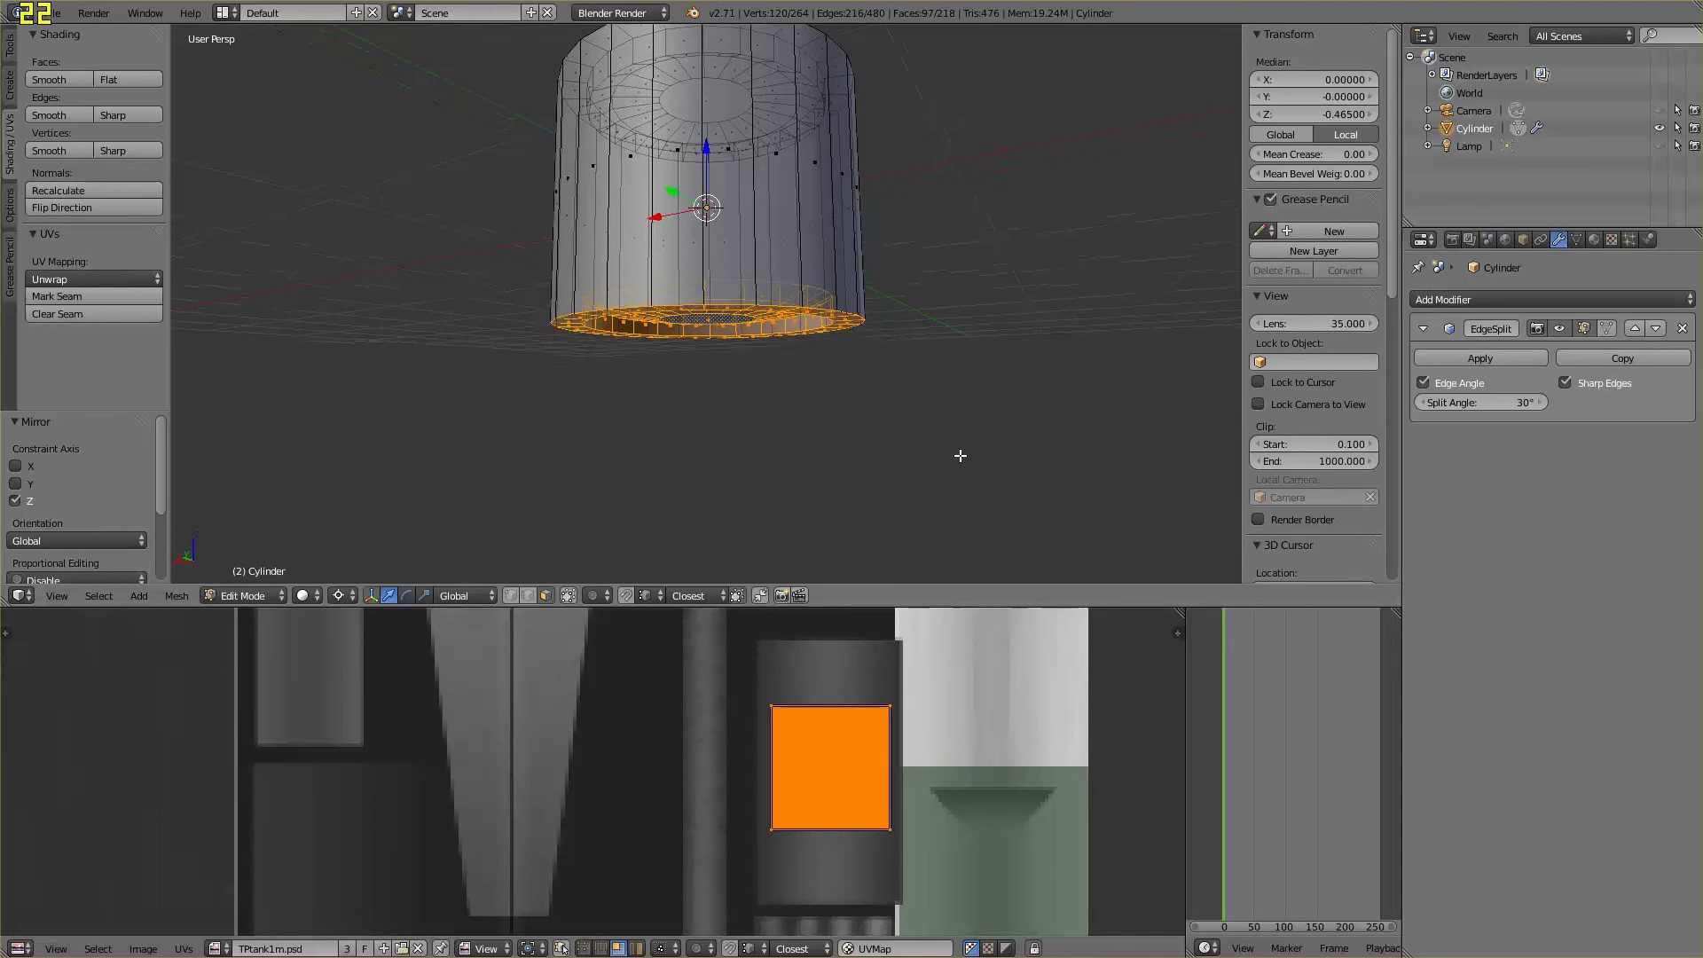
scroll(967, 461, up, 2)
key(g)
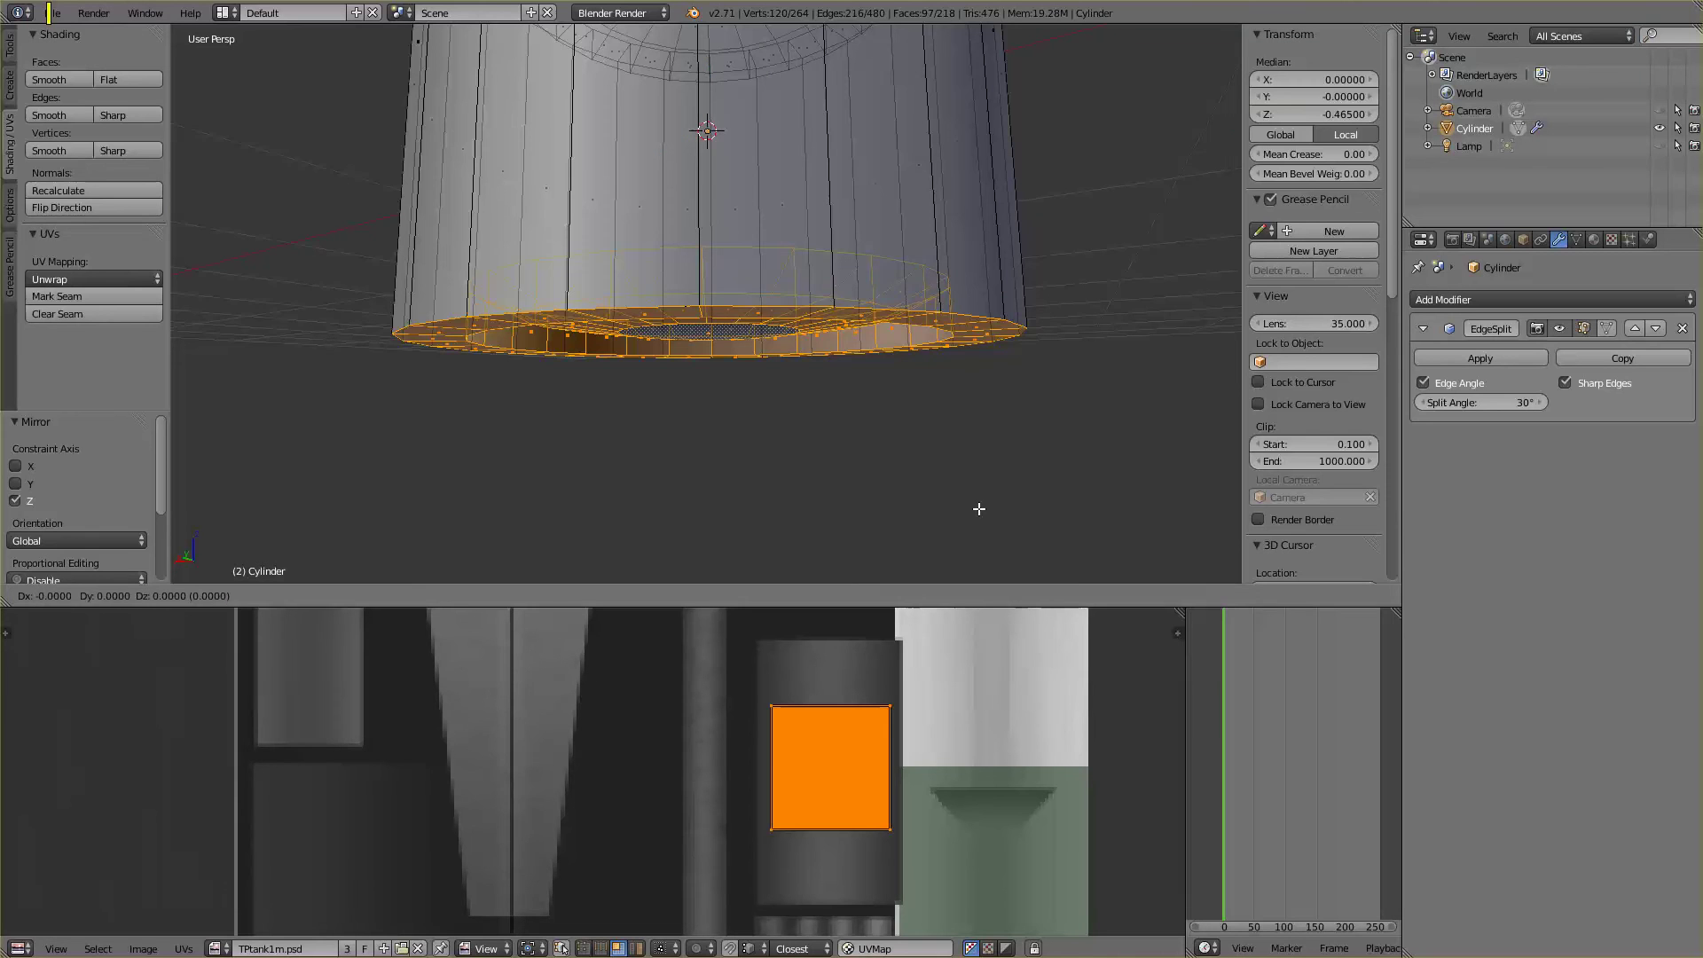
key(z)
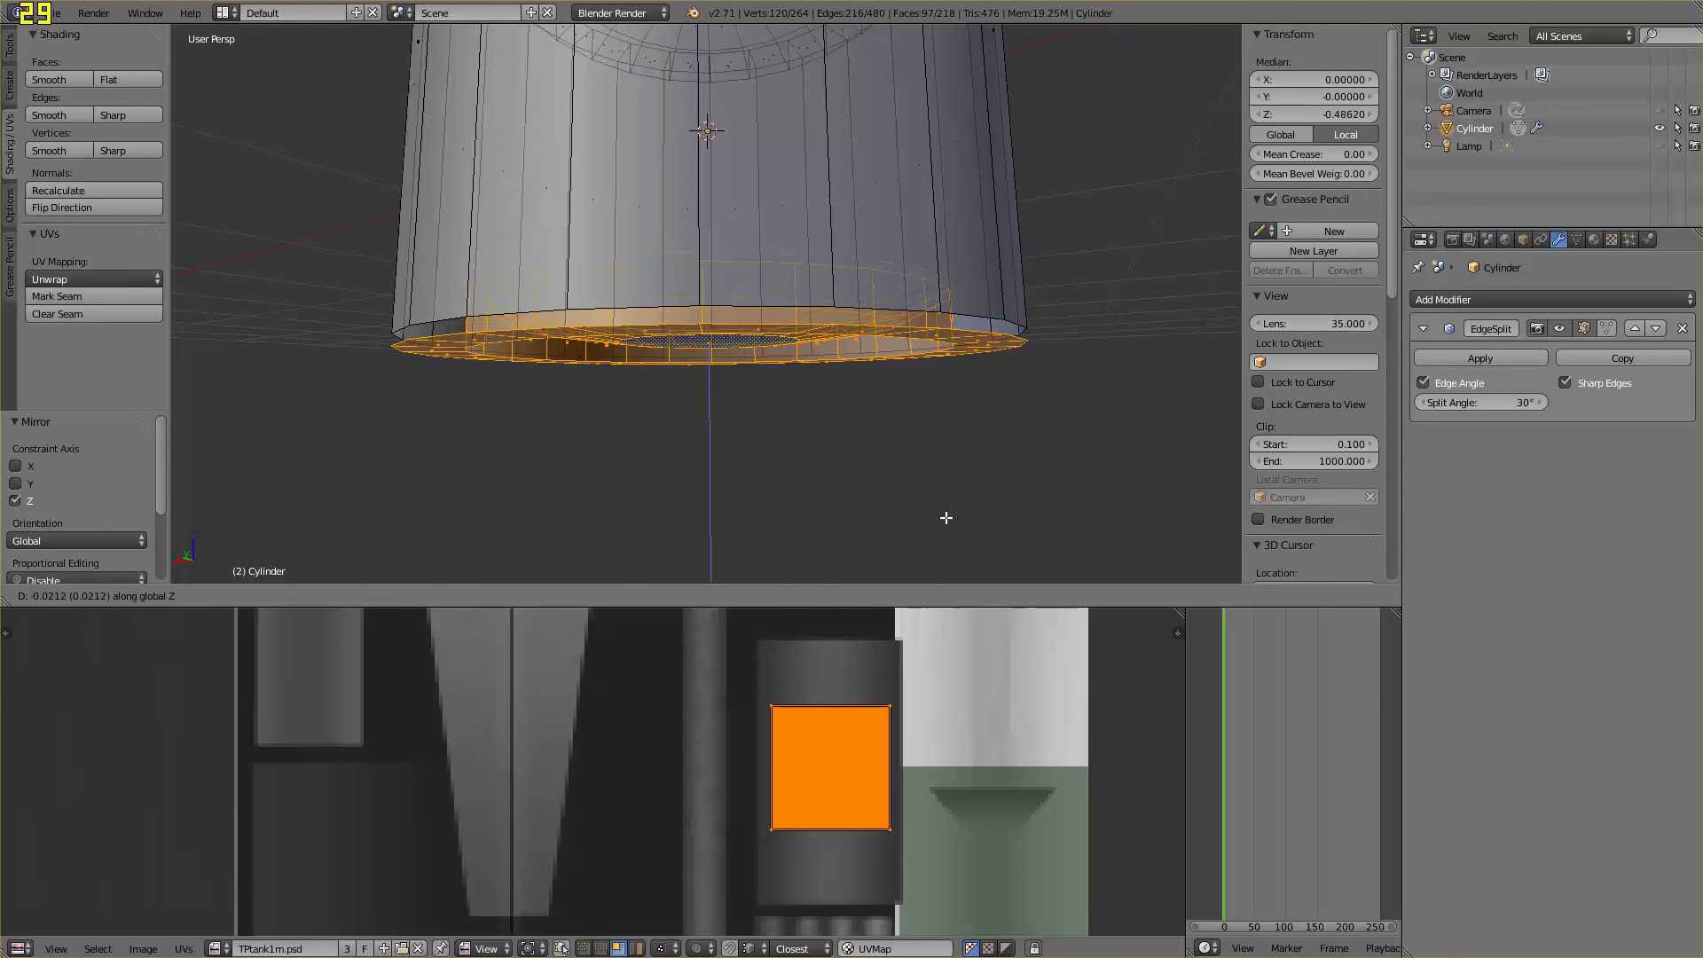
click(950, 530)
scroll(981, 505, up, 3)
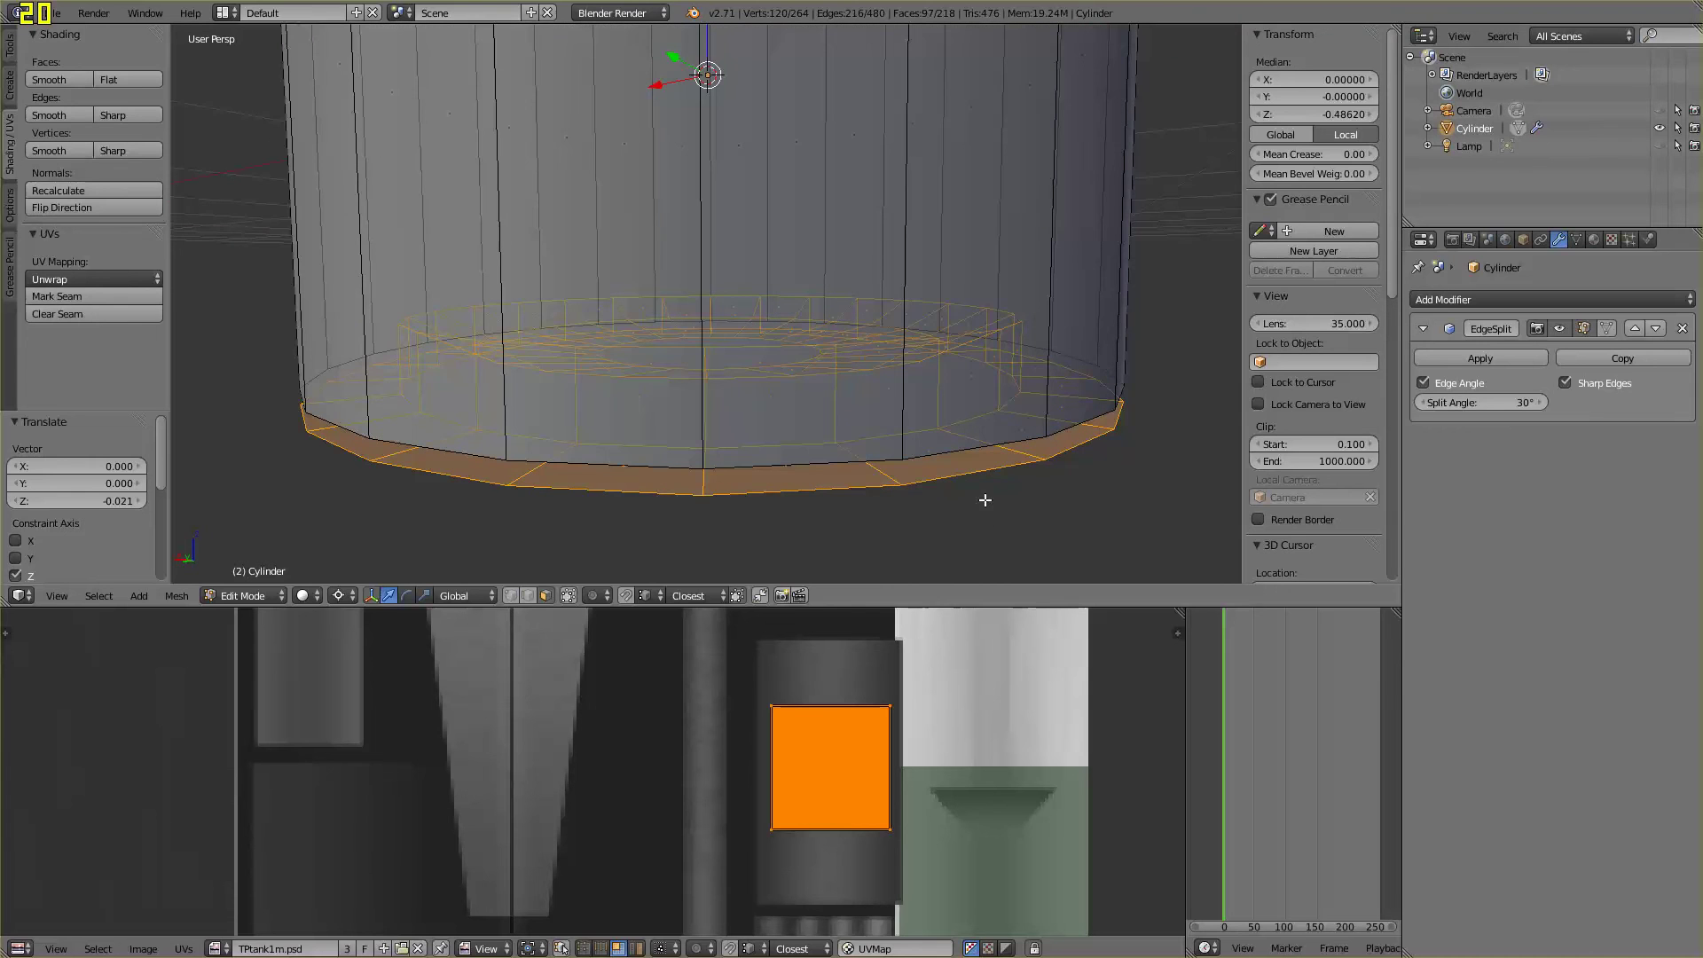
Enable snapping and move the bottom cap 0.021 along Z, snapping it onto the cylinder's lower edge
click(626, 596)
key(g)
key(z)
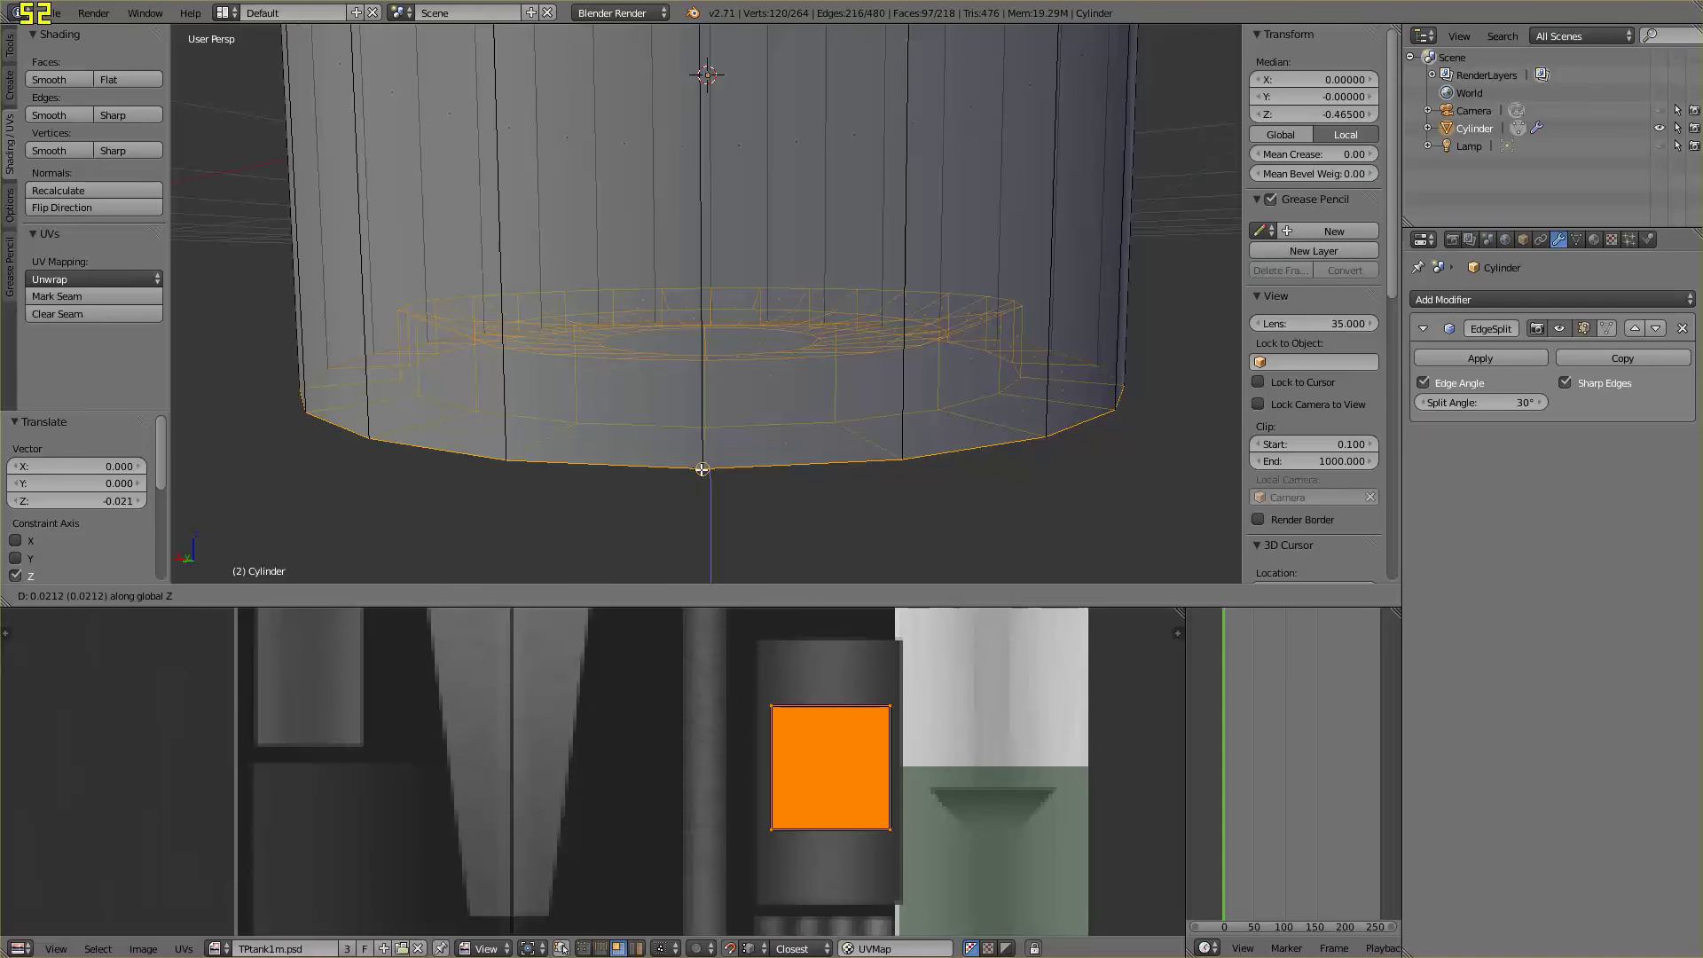
click(702, 469)
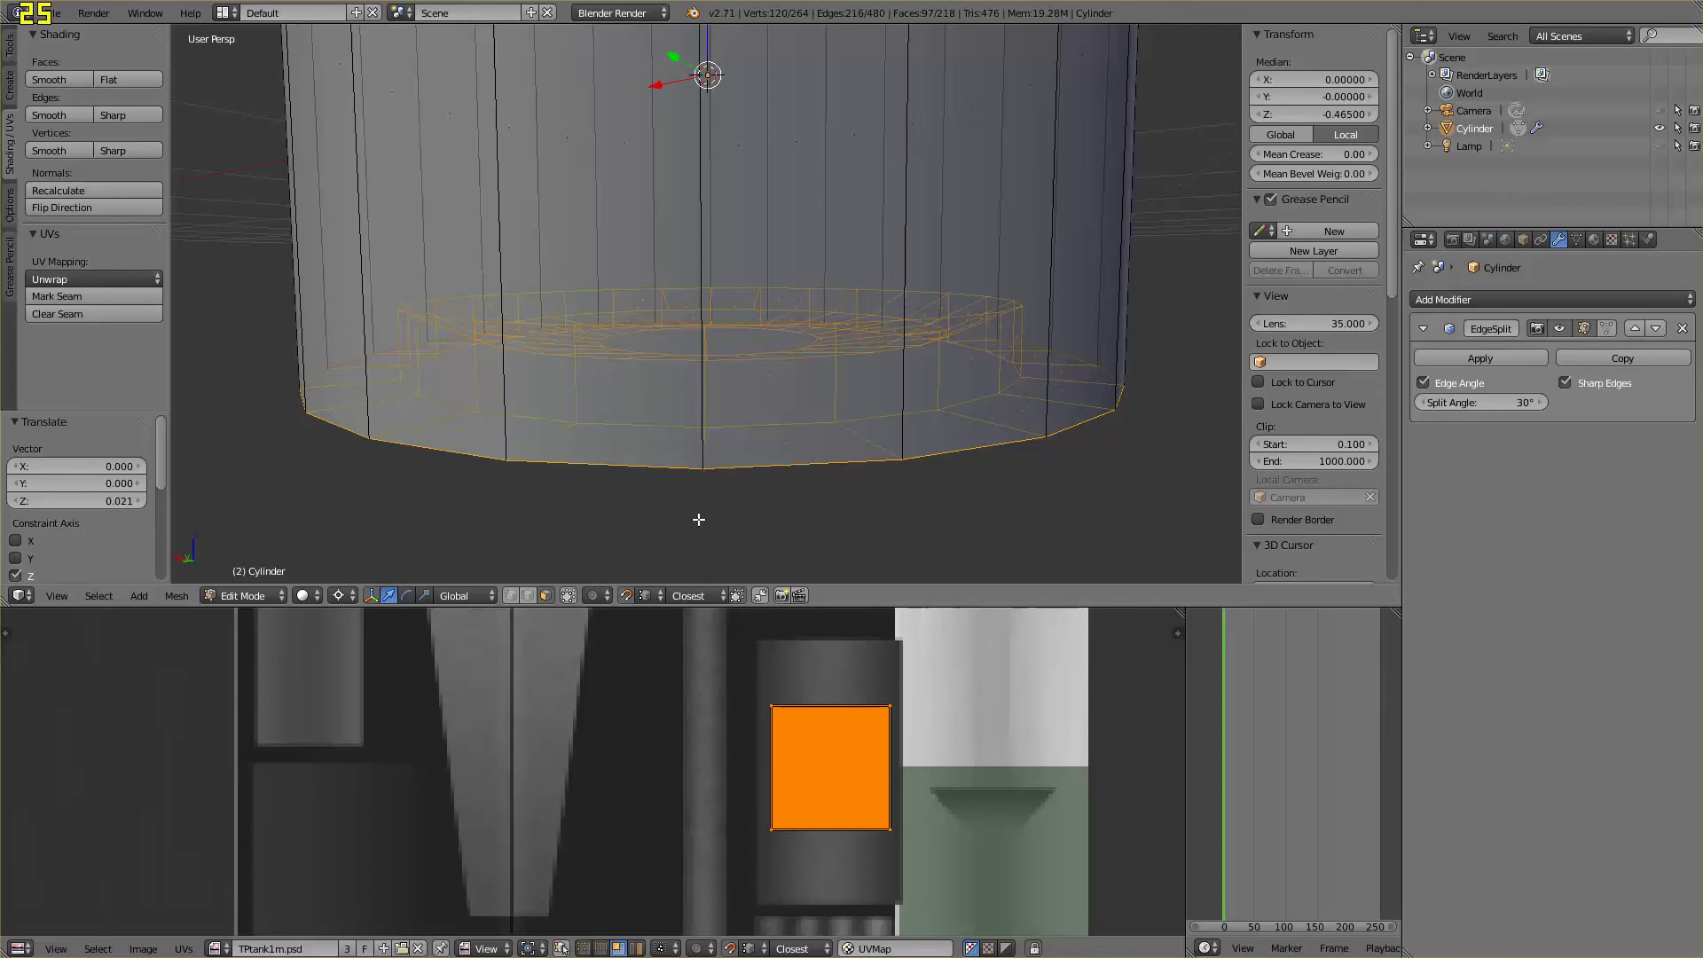
Make the normals of the selected bottom cap faces consistent, facing outward
middle_drag(716, 525, 723, 441)
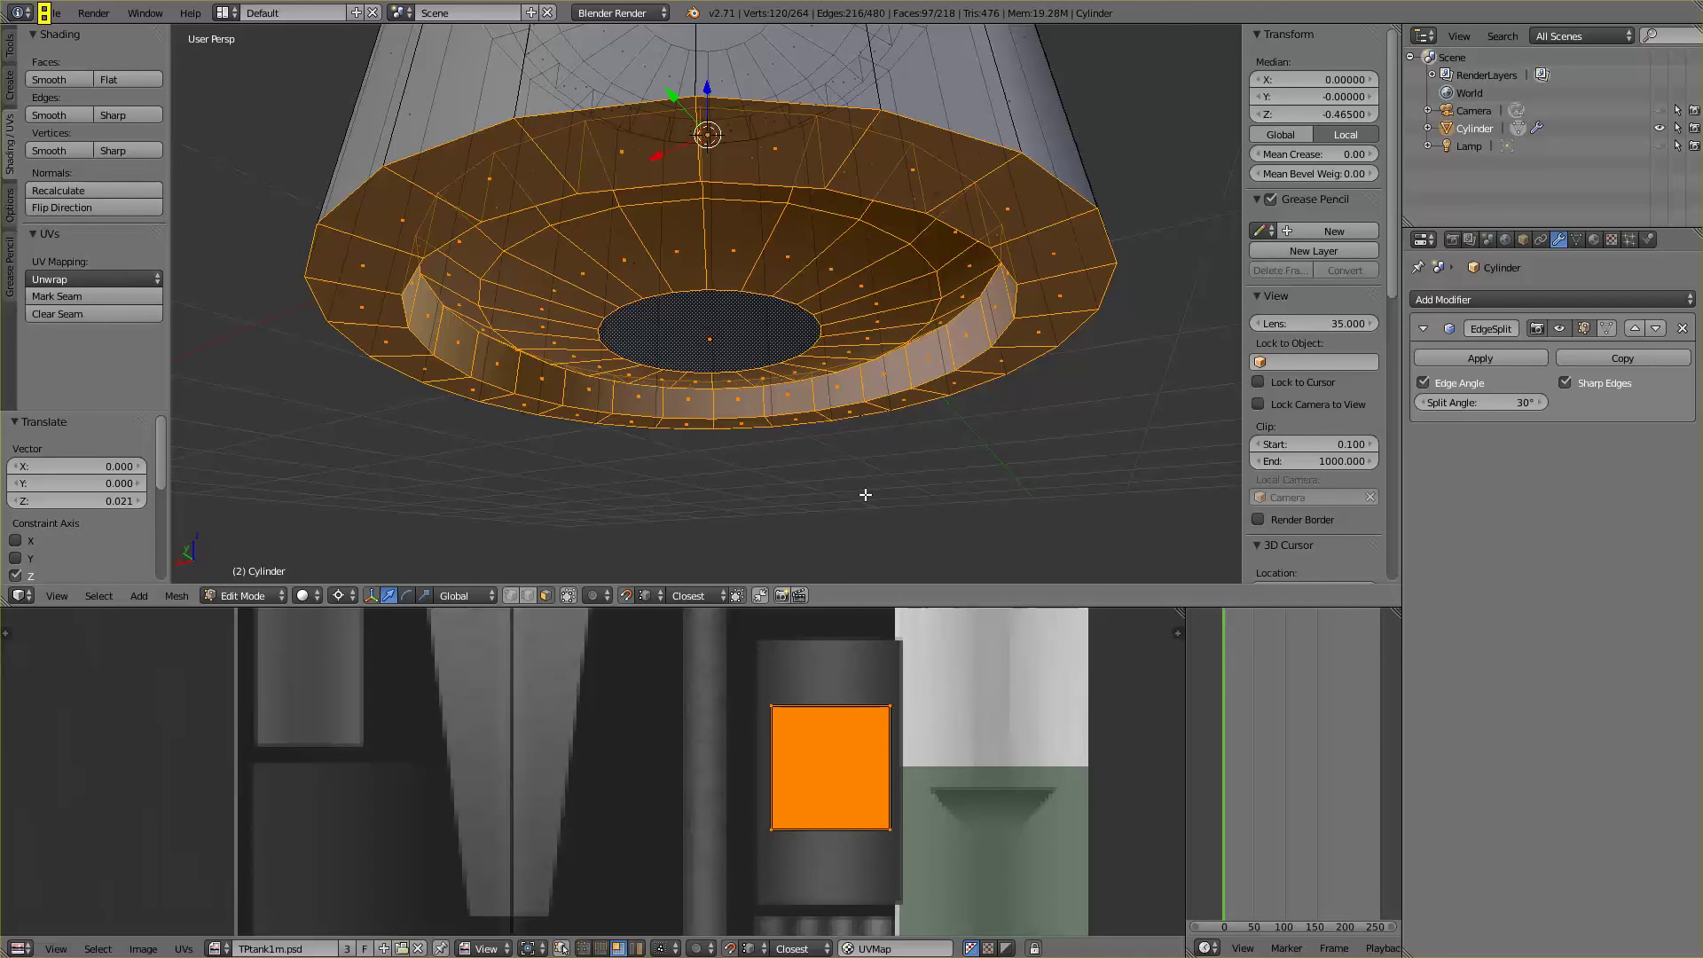
key(ctrl+n)
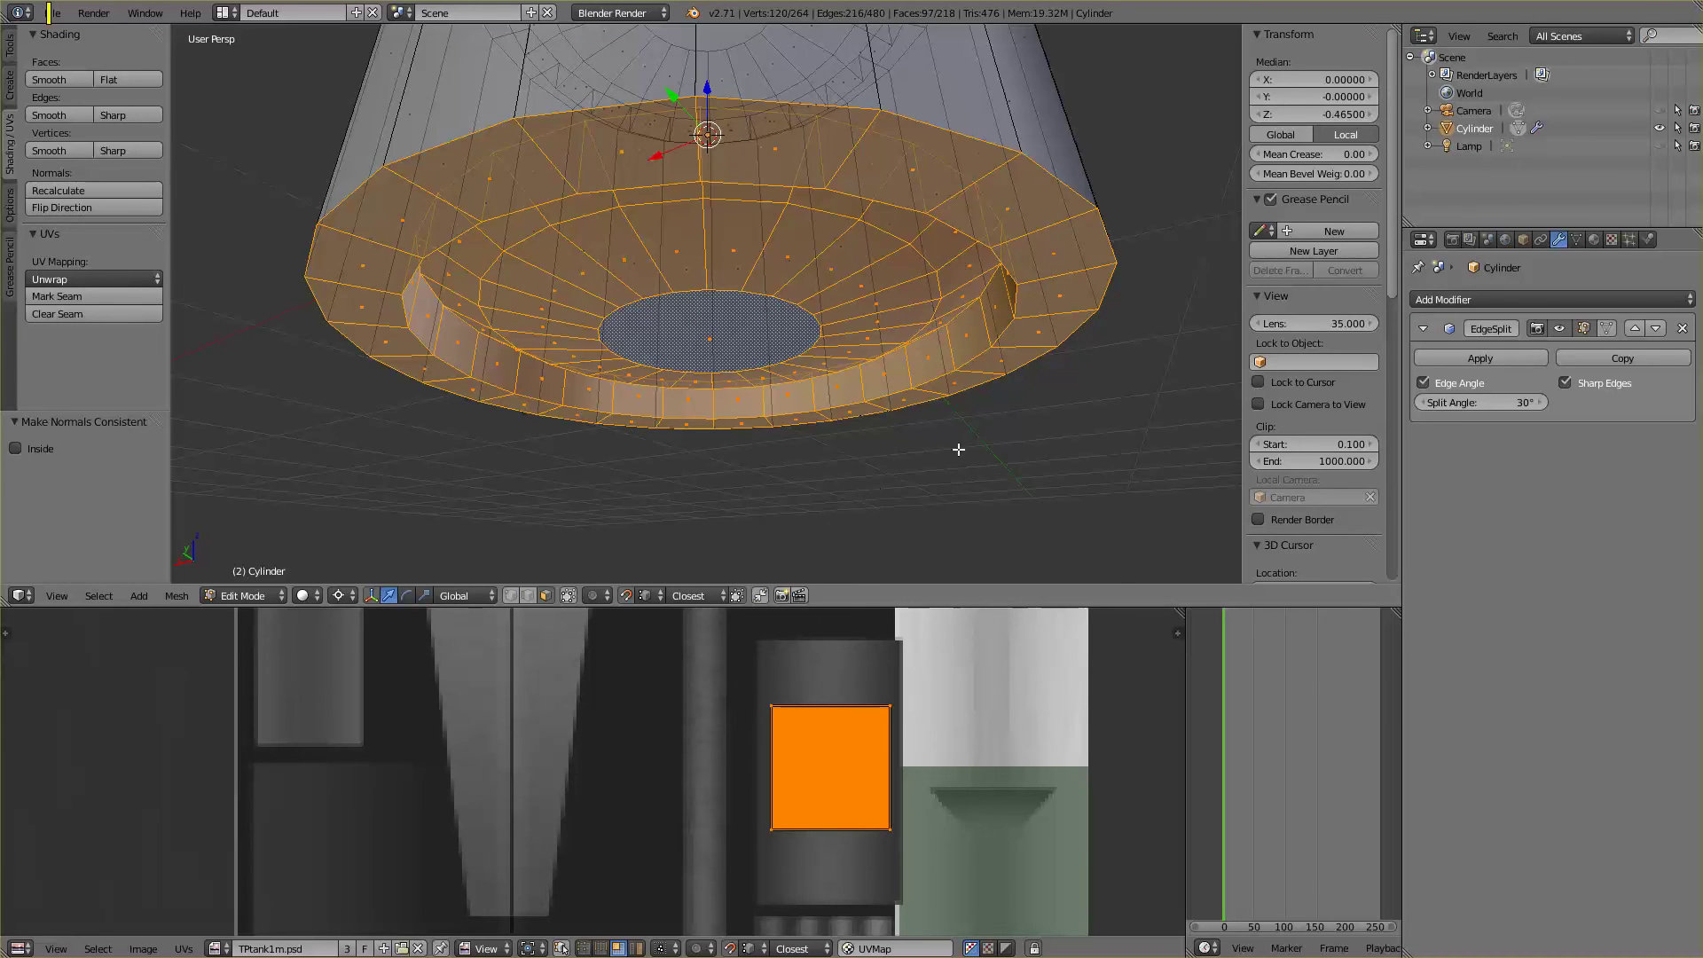
middle_drag(959, 449, 842, 393)
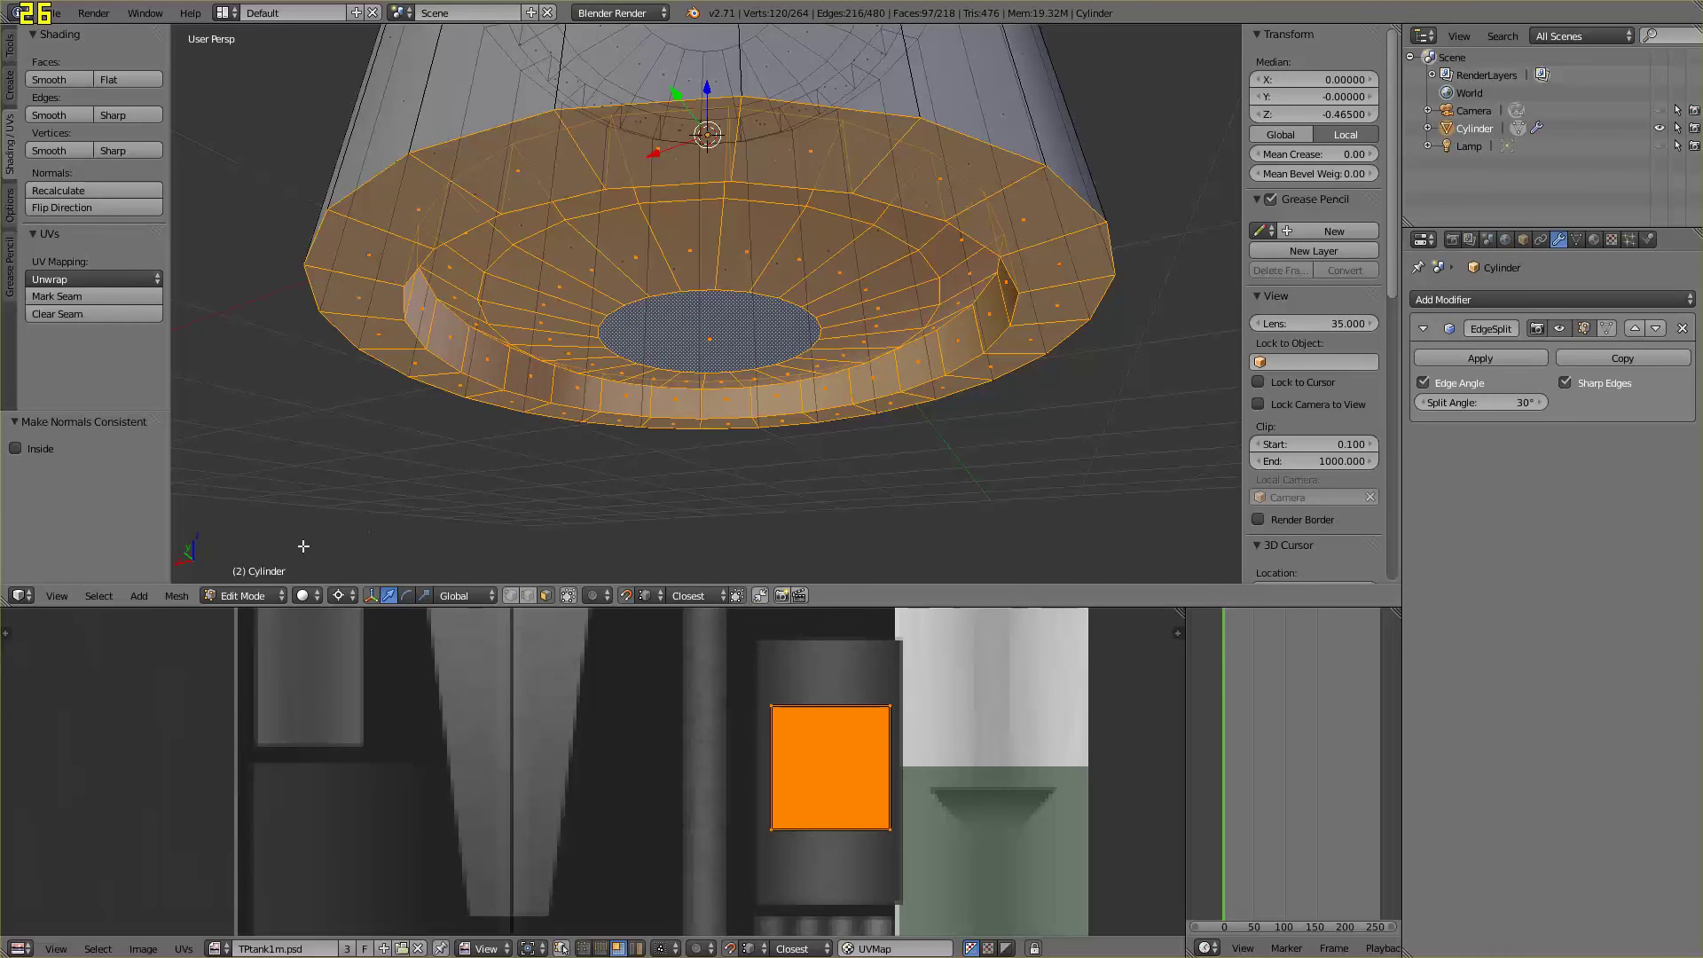
Switch to Texture Paint mode and inspect the textured bottom cap
click(249, 595)
click(262, 472)
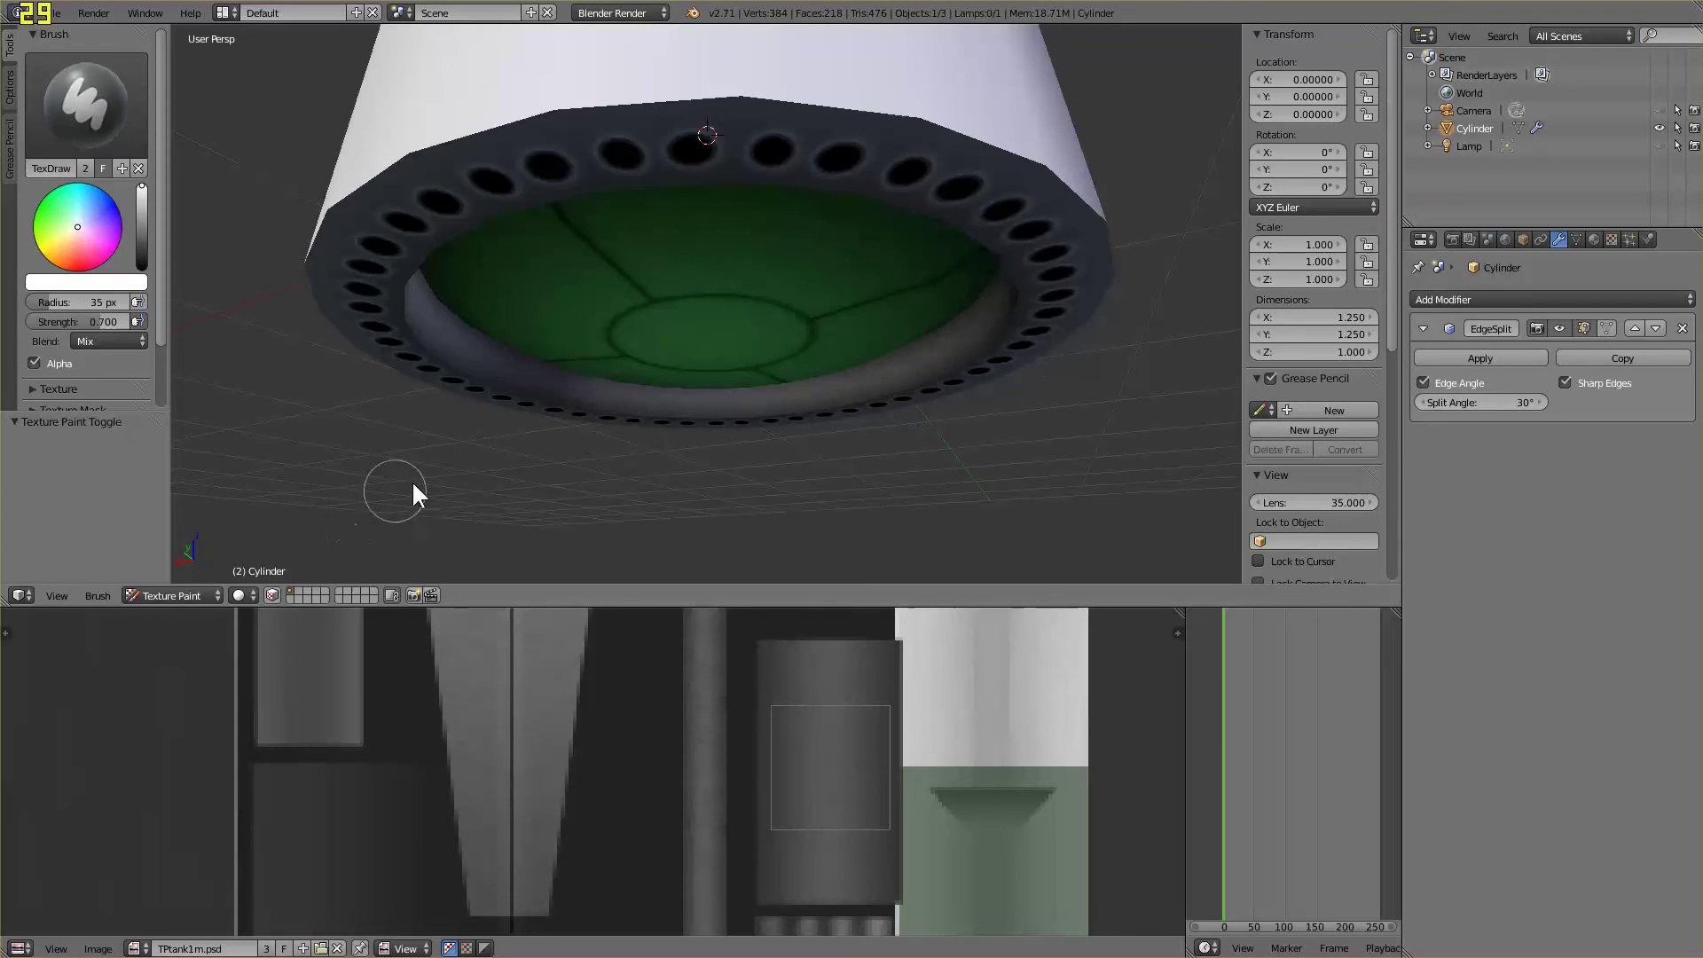
scroll(791, 402, down, 4)
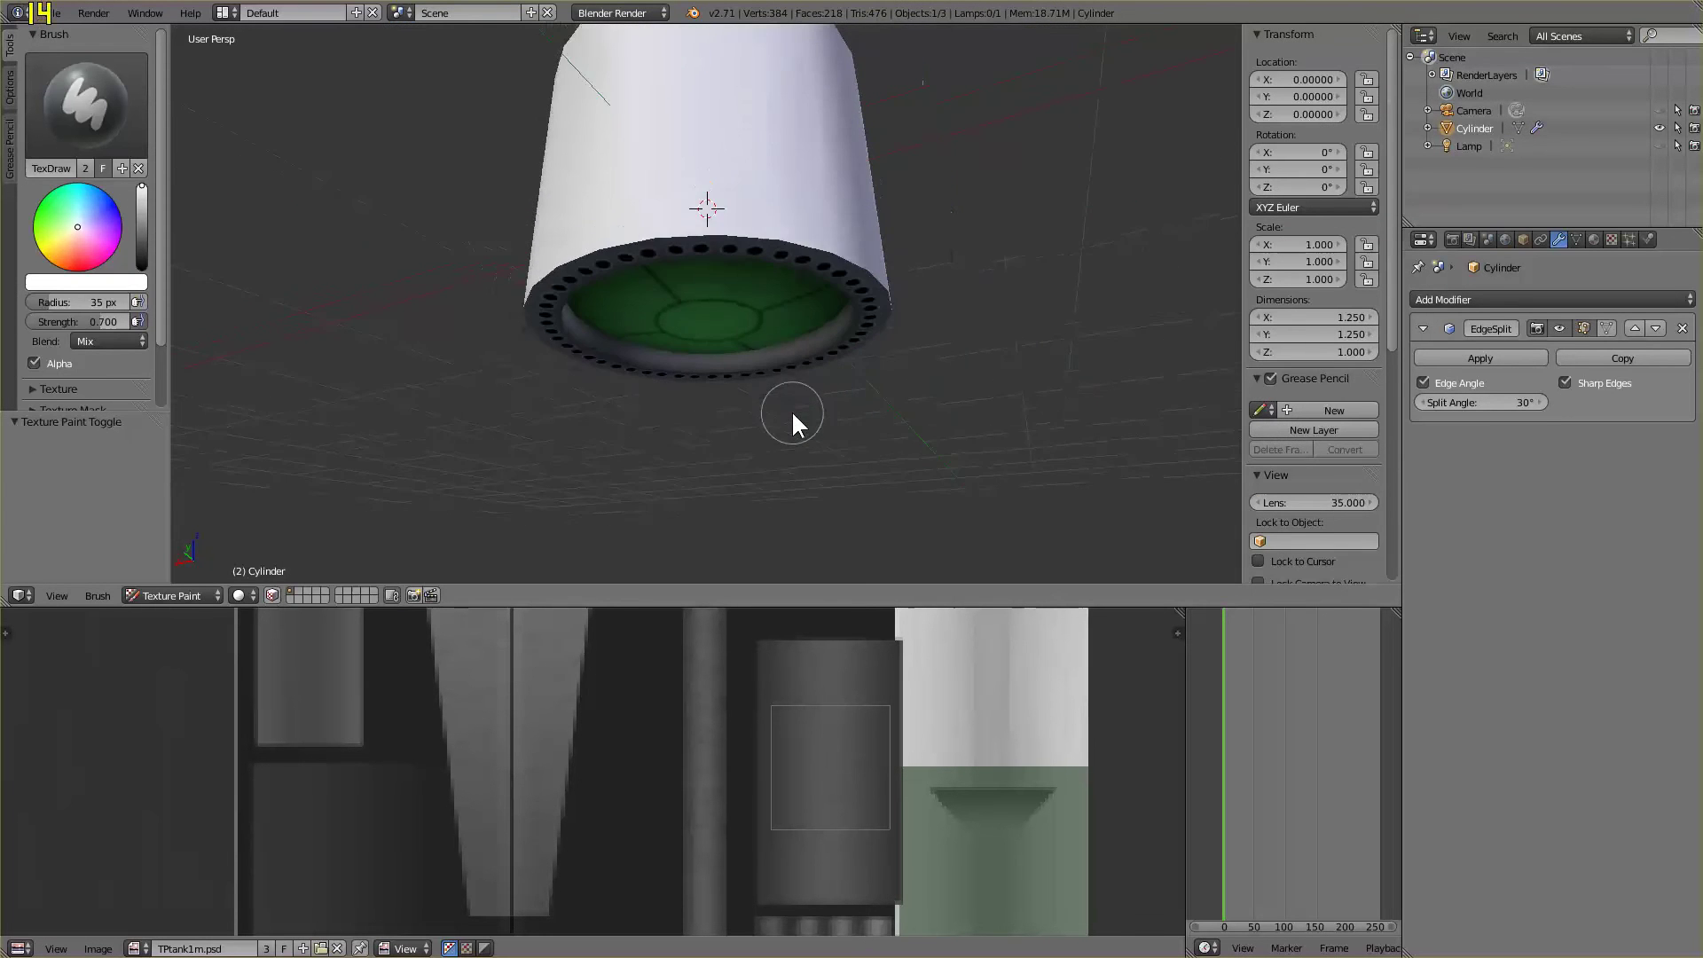
Return the cylinder to Edit Mode and clear the selection of its whole mesh
mouse_move(791, 410)
middle_down()
mouse_move(853, 390)
mouse_move(882, 346)
mouse_move(688, 477)
middle_up()
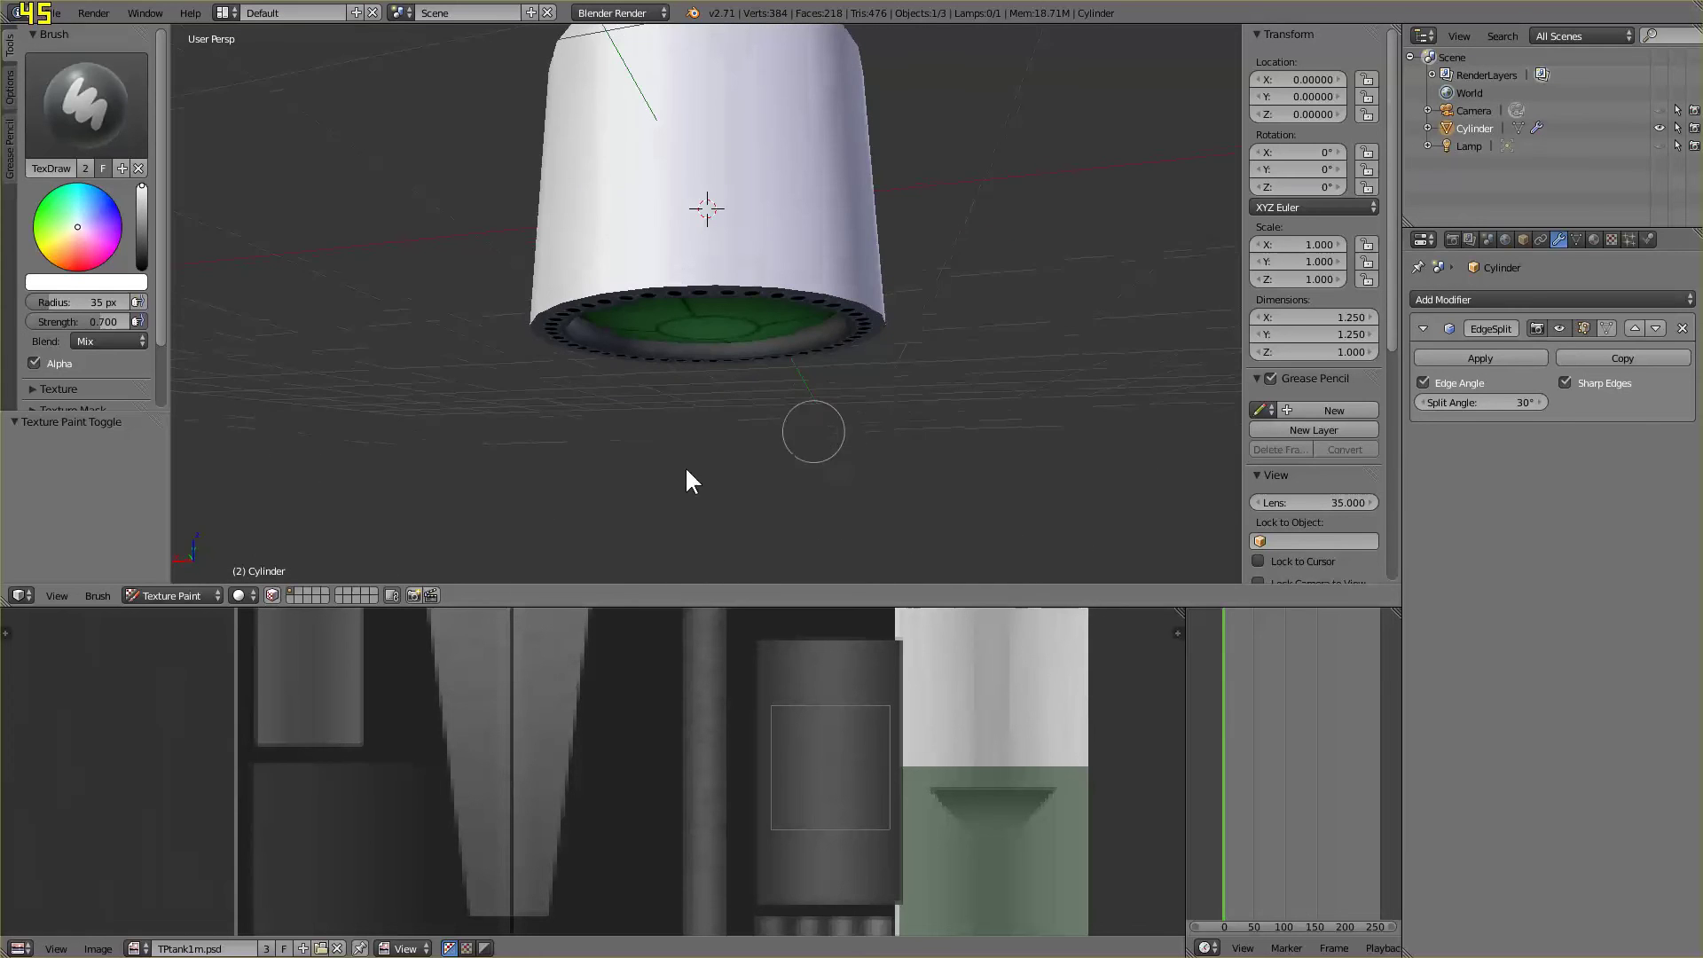
click(183, 589)
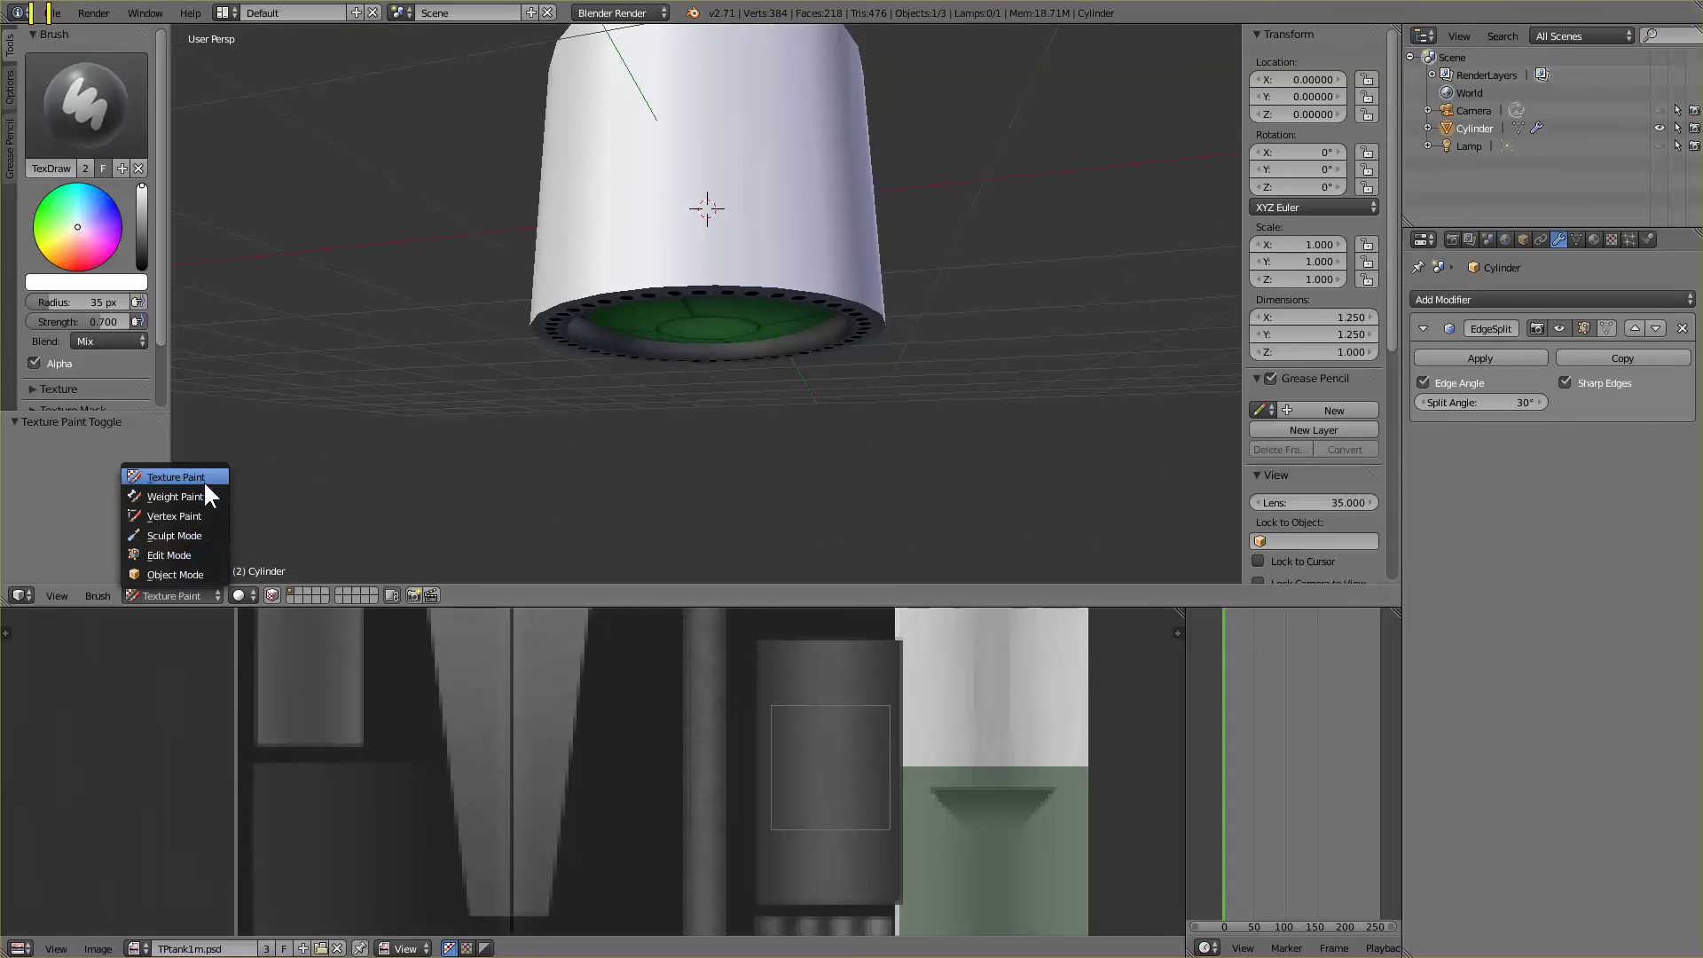
click(183, 555)
middle_drag(469, 427, 461, 331)
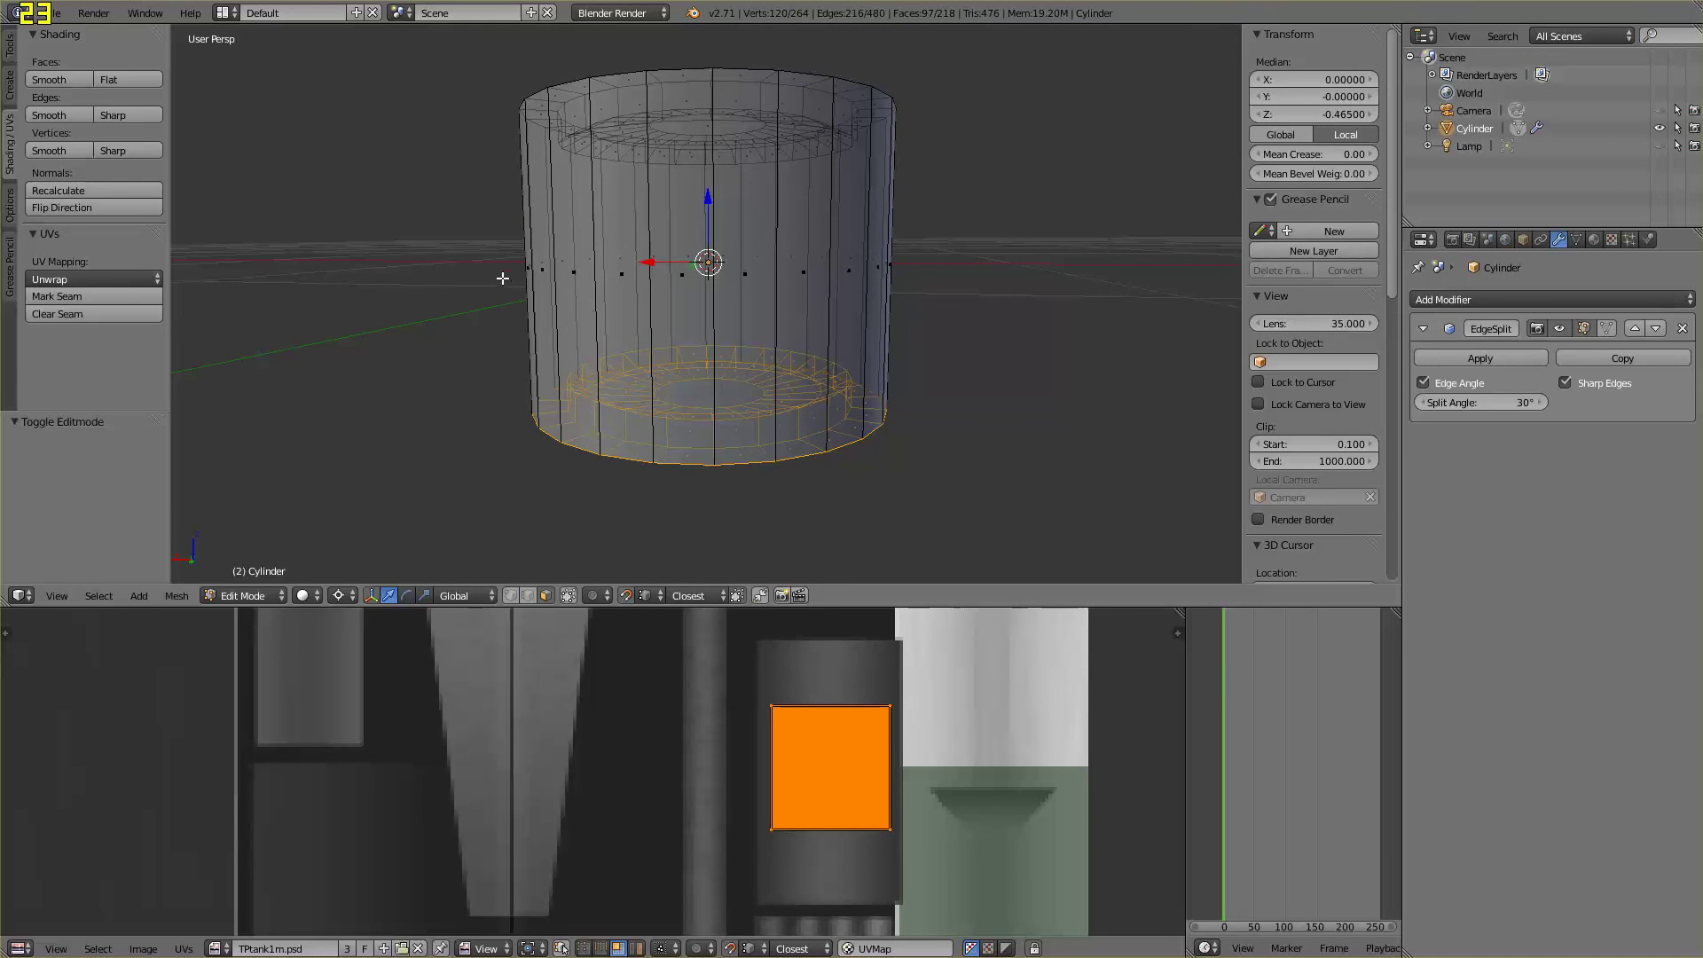
shift+drag(470, 250, 956, 285)
key(a)
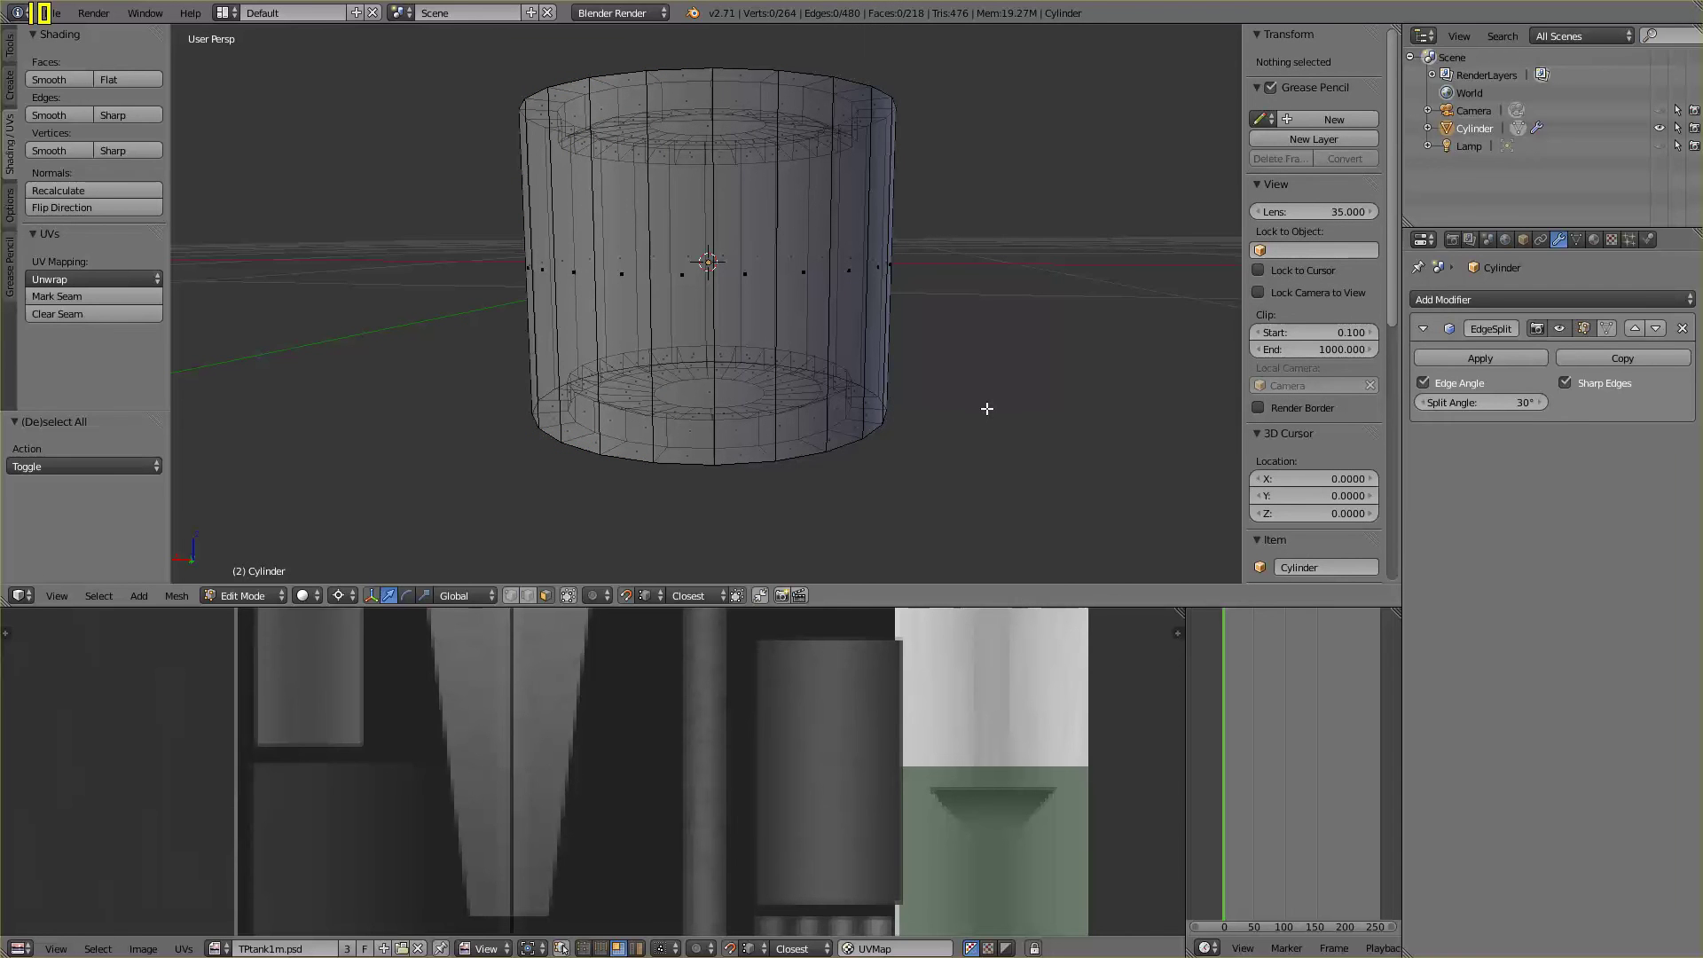
Examine individual vertices where the bottom cap meets the cylinder's lower edge, using vertex selection
middle_drag(986, 407, 965, 345)
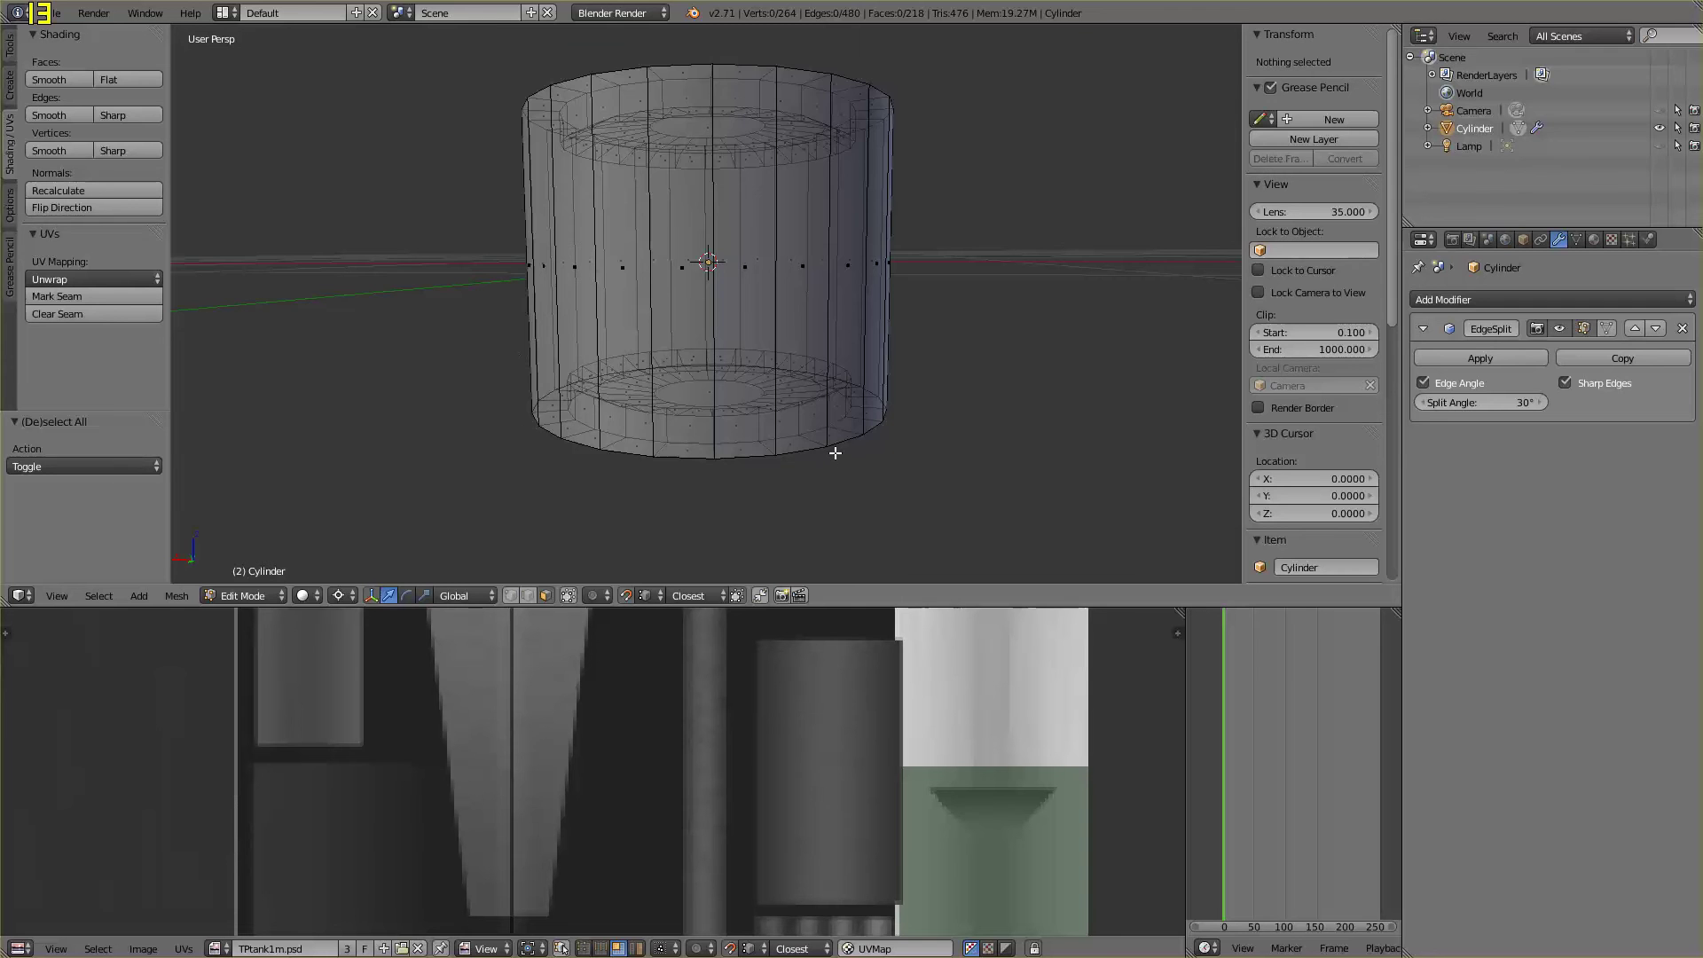
middle_drag(835, 453, 864, 376)
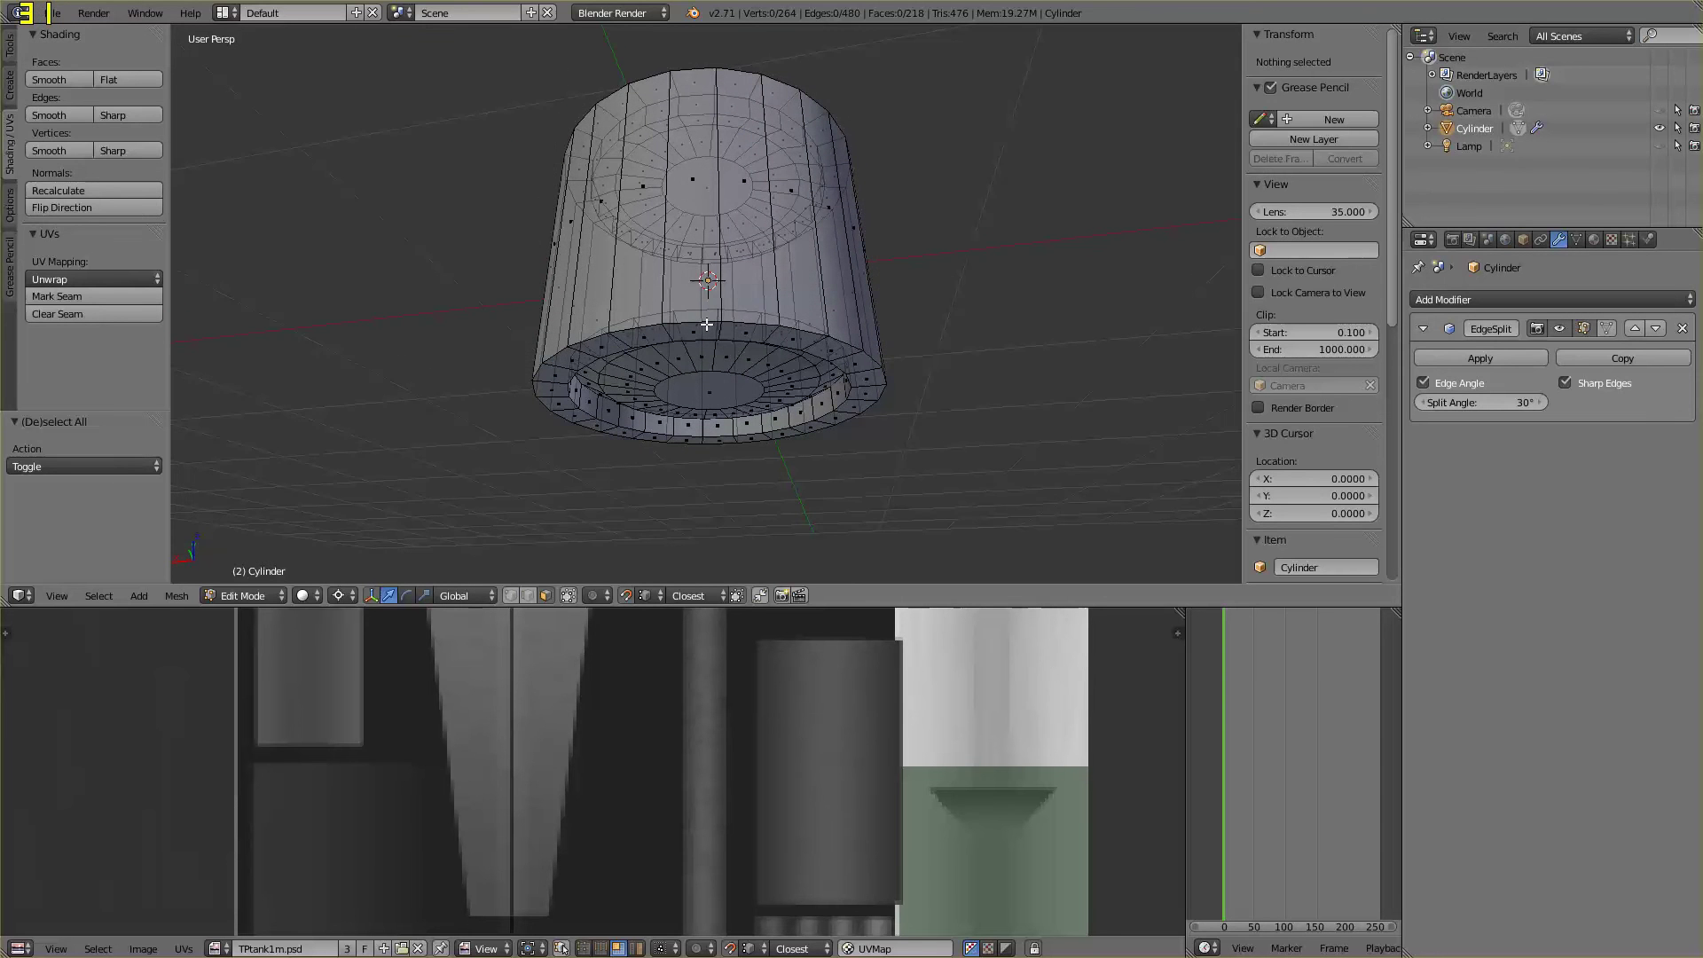
scroll(718, 364, up, 5)
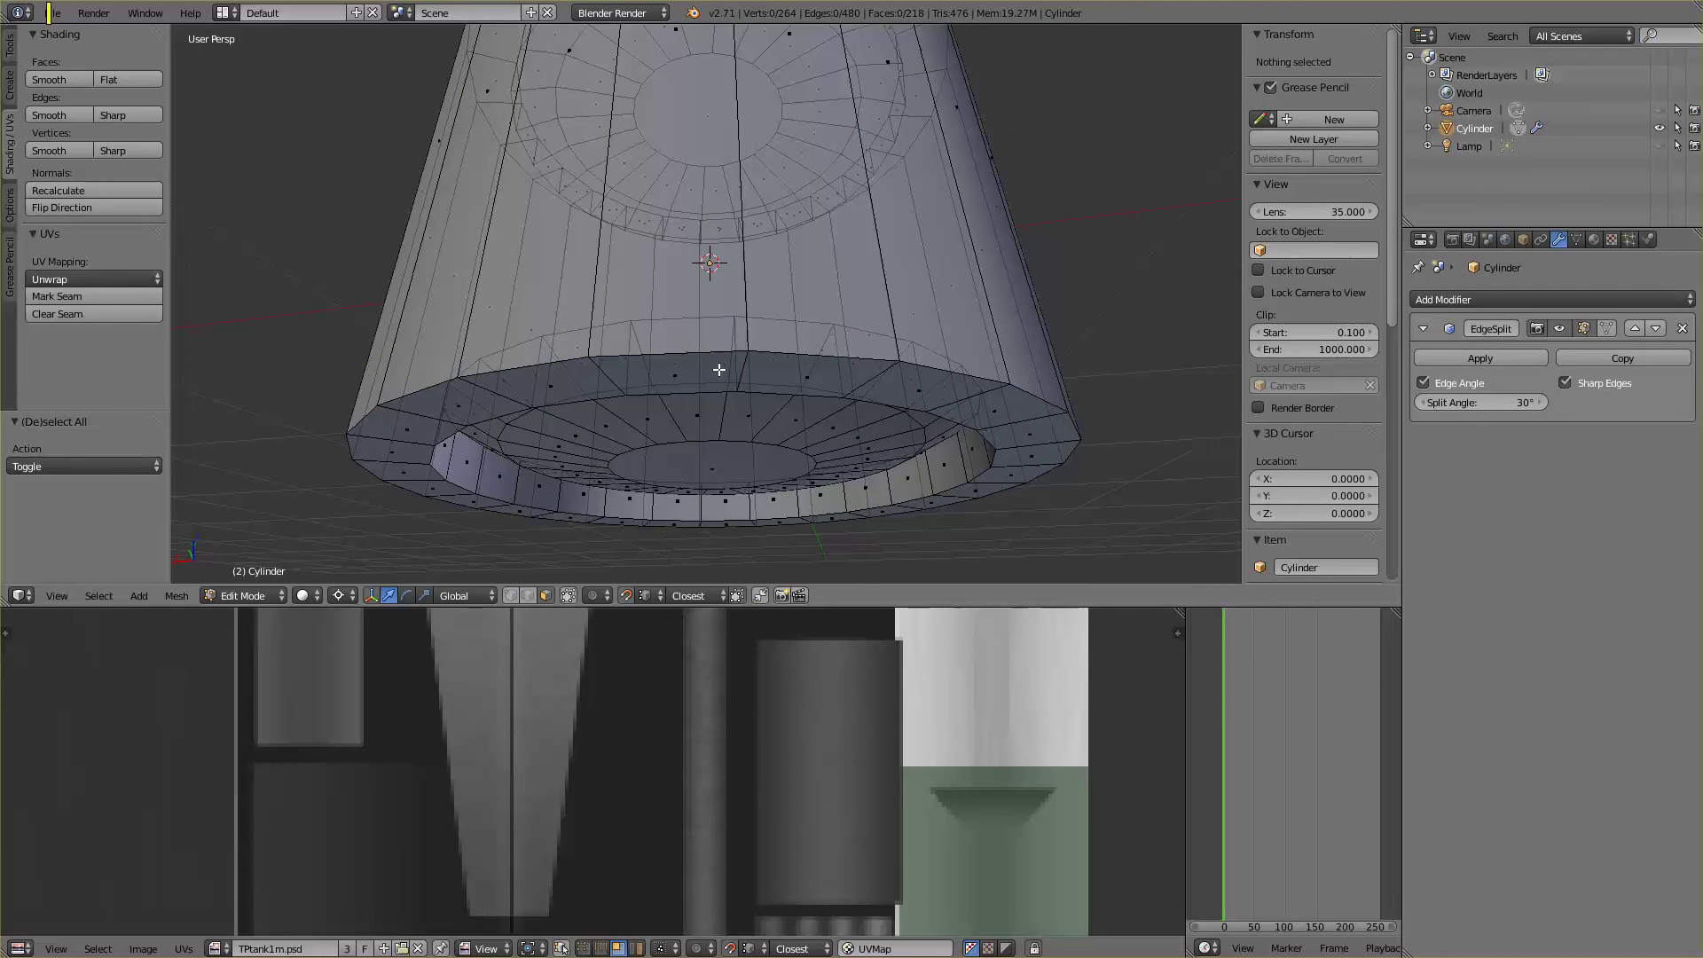
scroll(601, 512, up, 2)
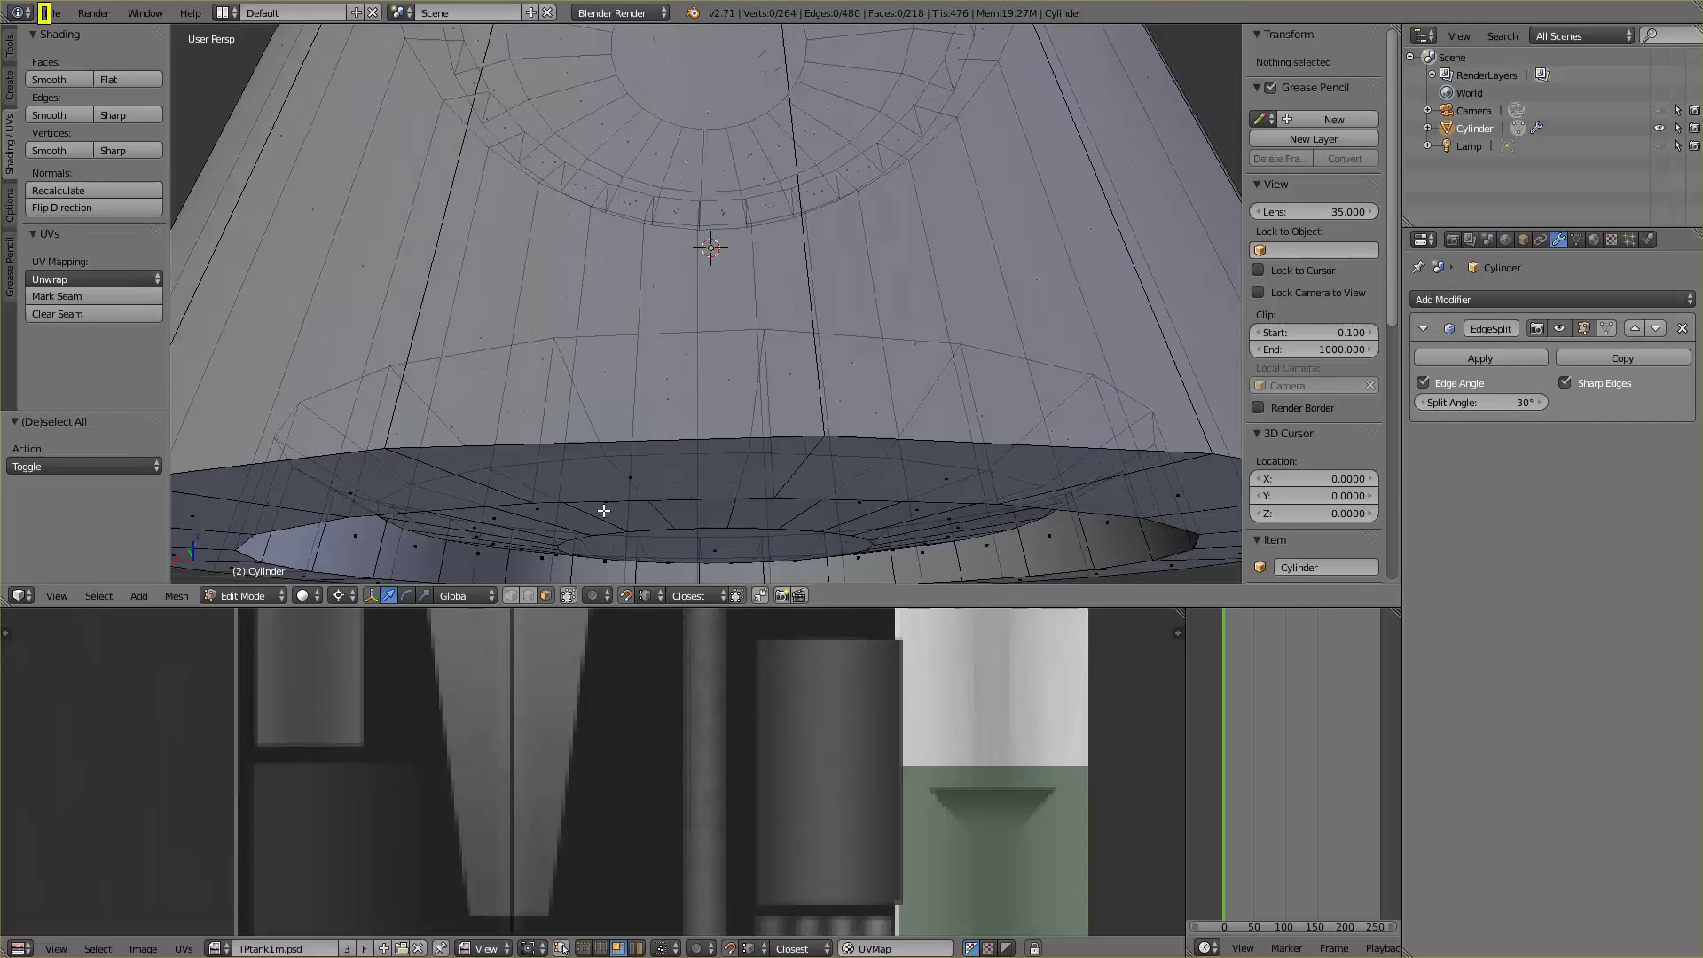
scroll(668, 511, down, 1)
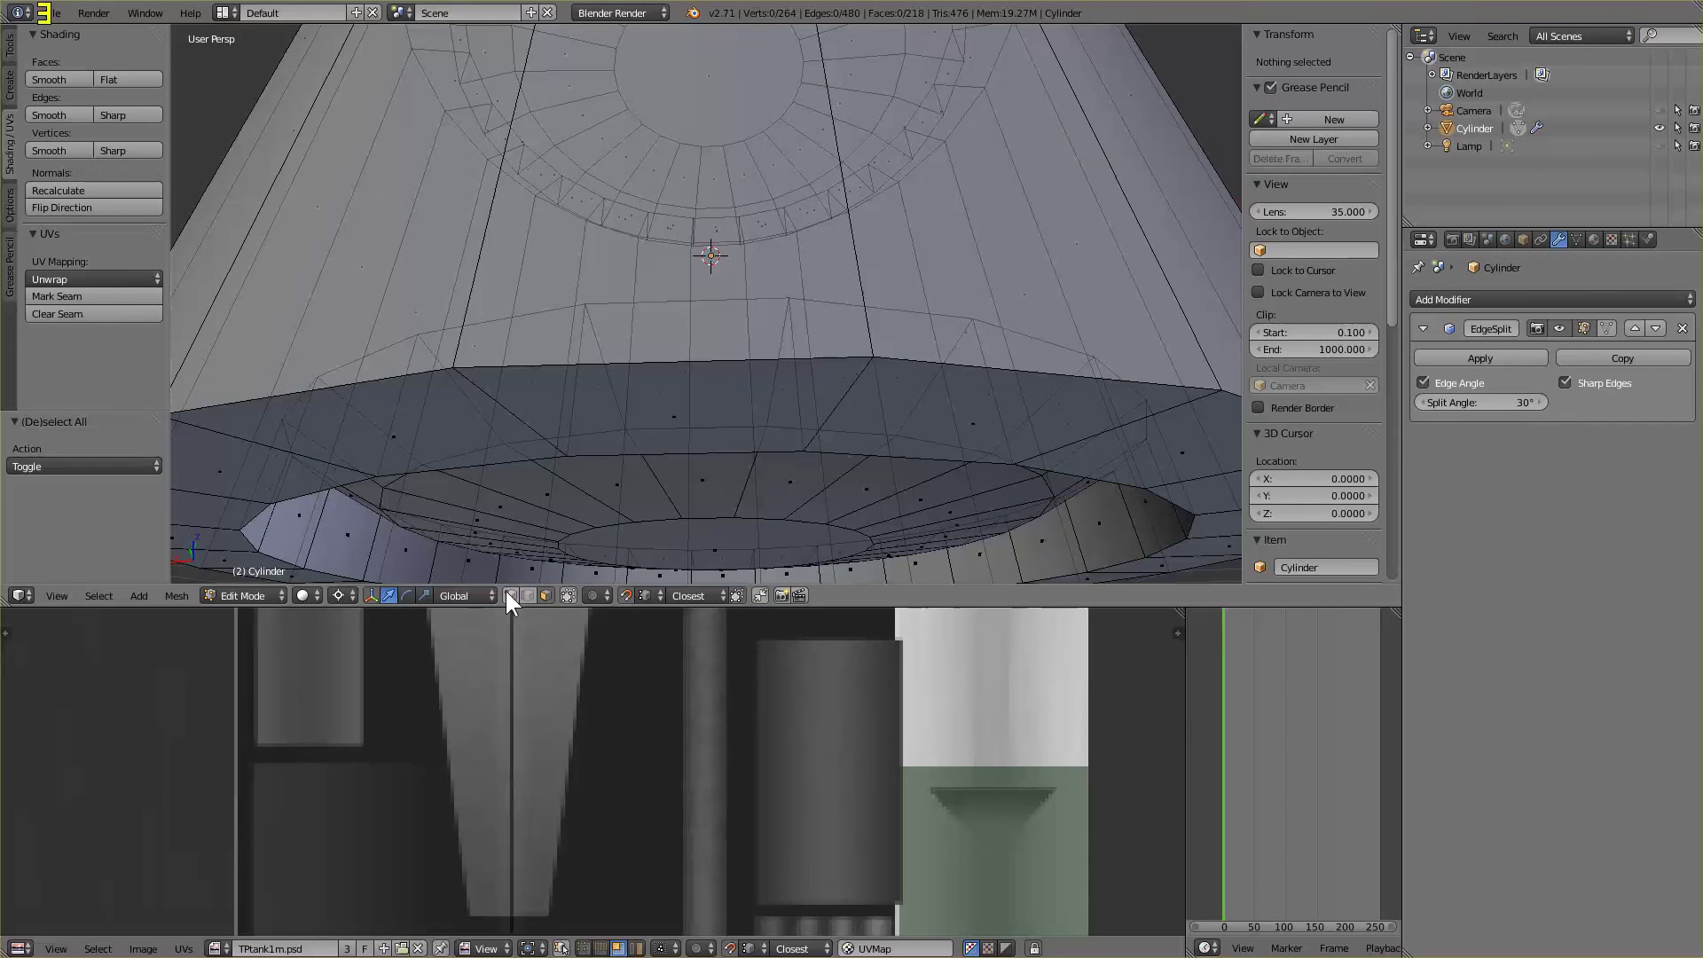
right_click(867, 364)
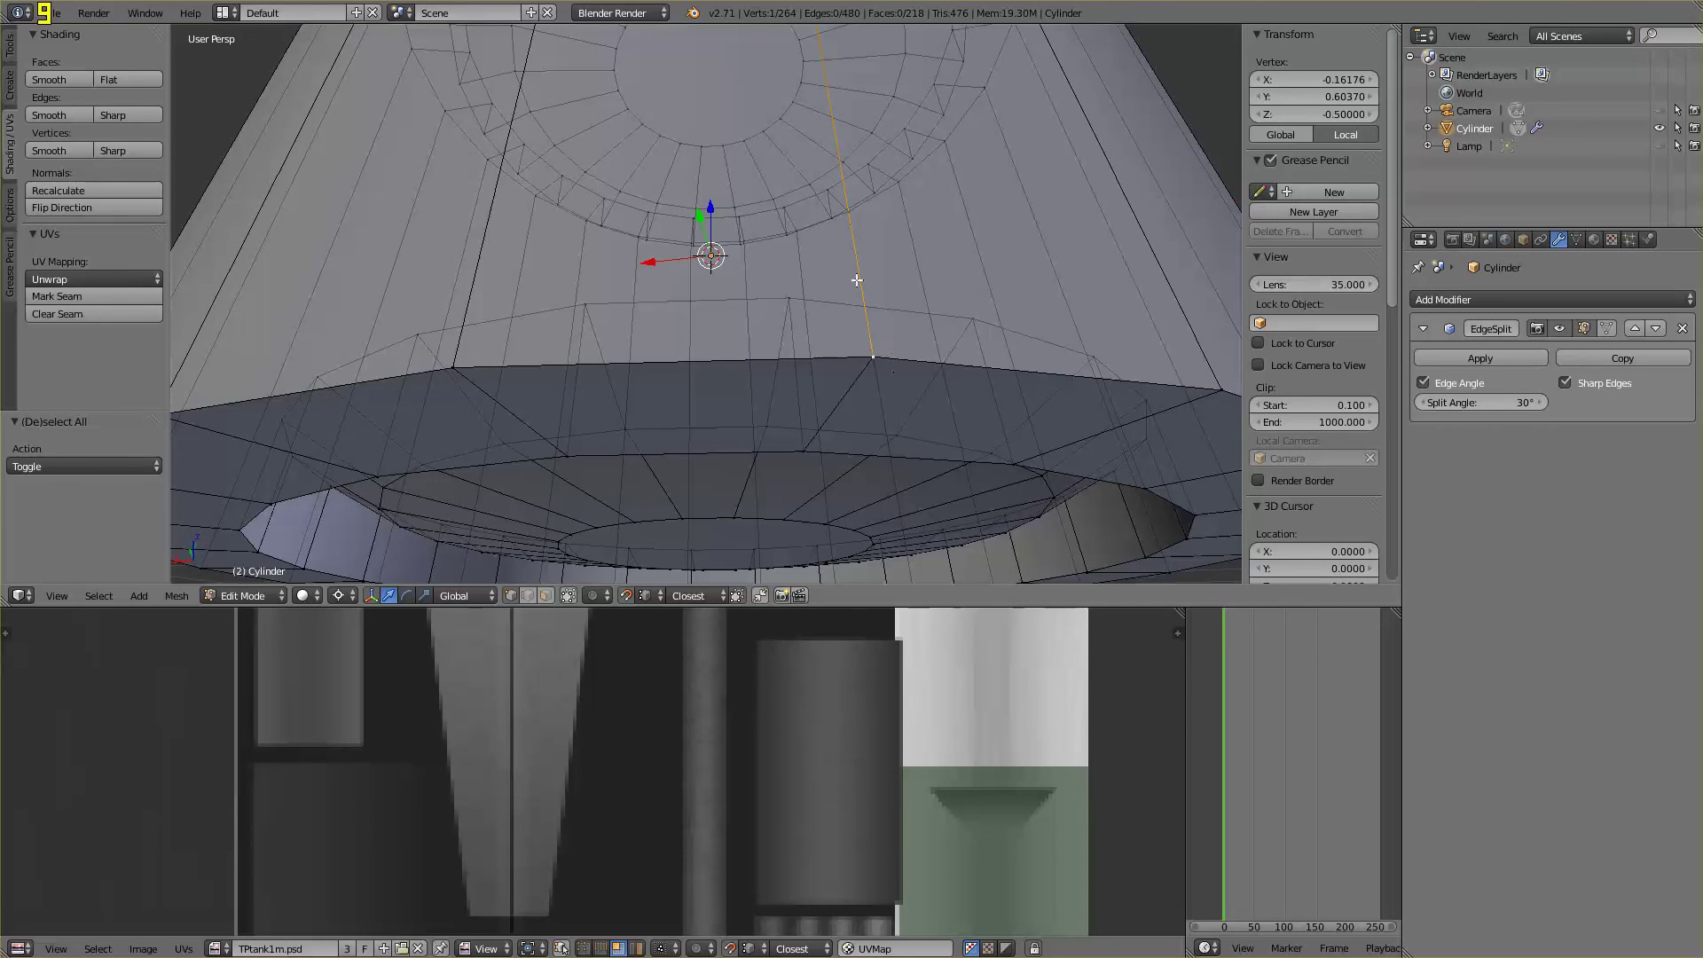
right_click(870, 363)
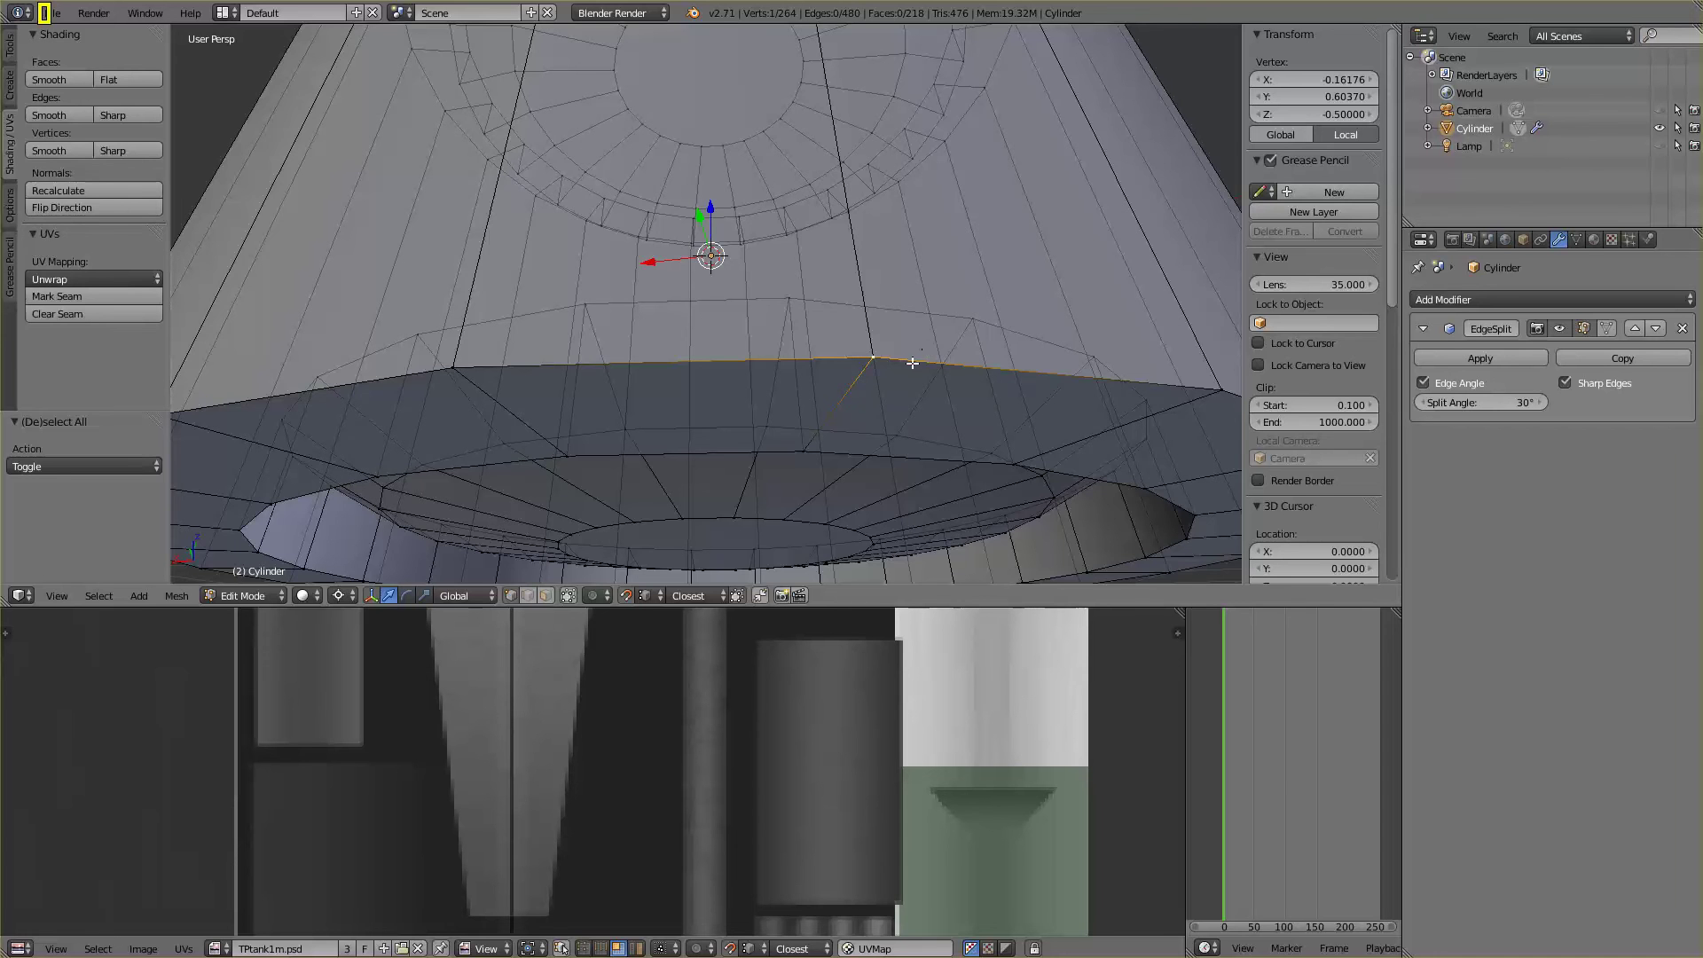
scroll(882, 374, down, 4)
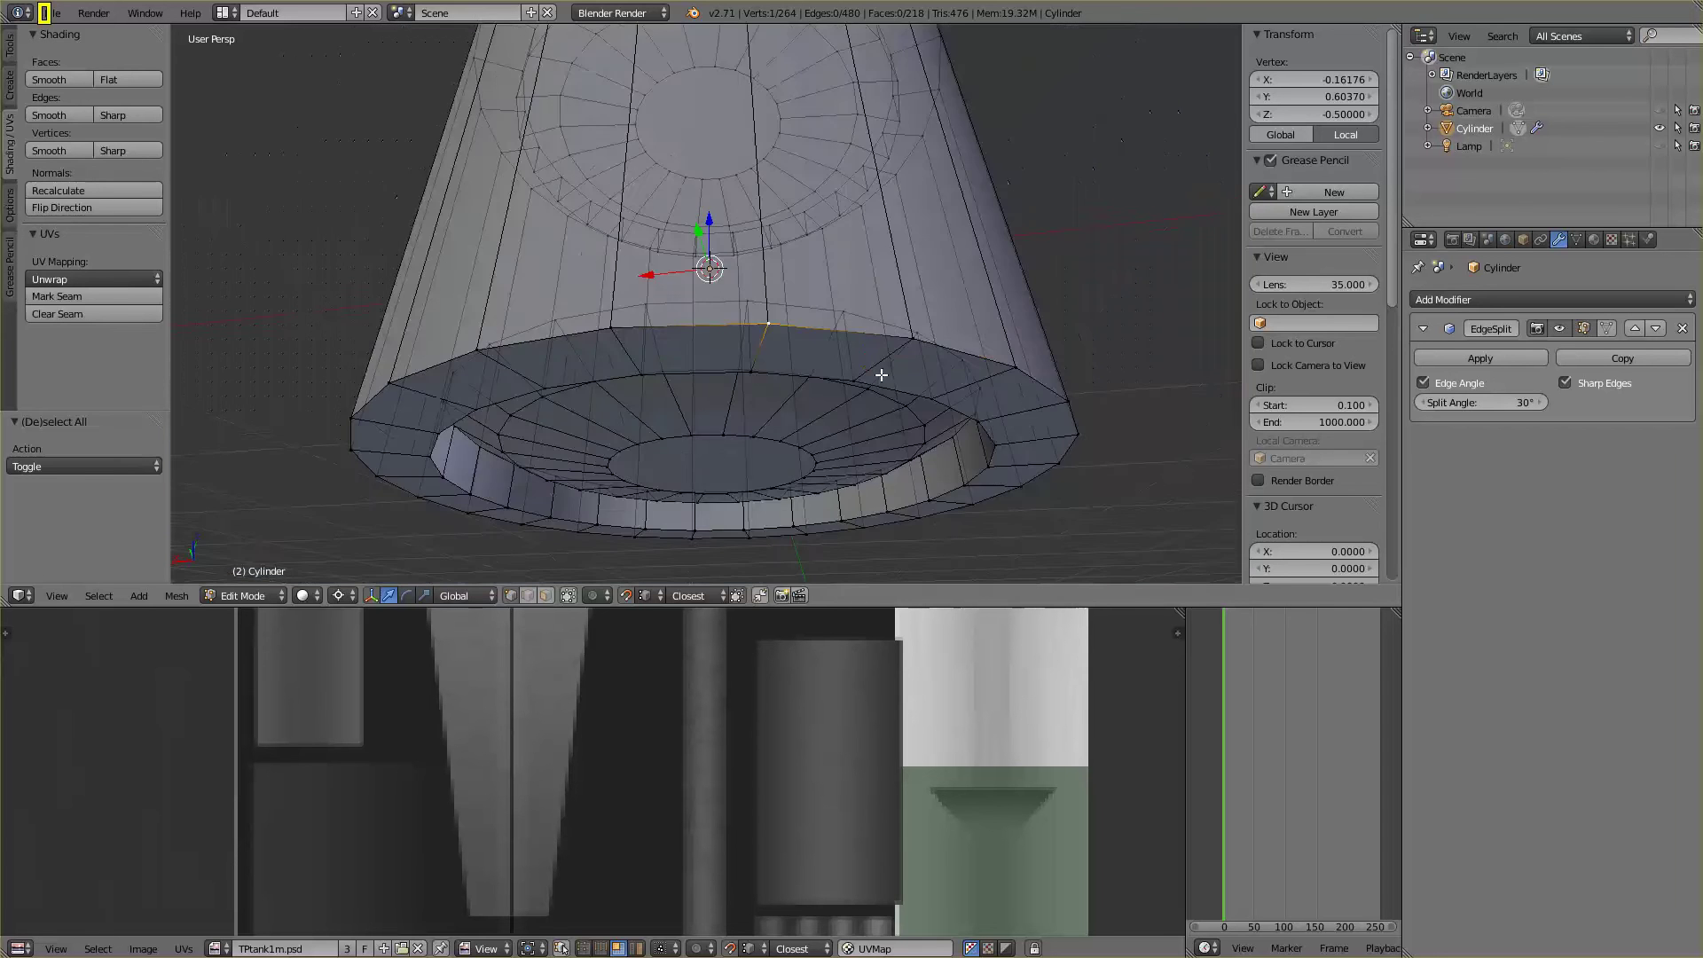
middle_drag(881, 368, 888, 430)
scroll(890, 421, down, 2)
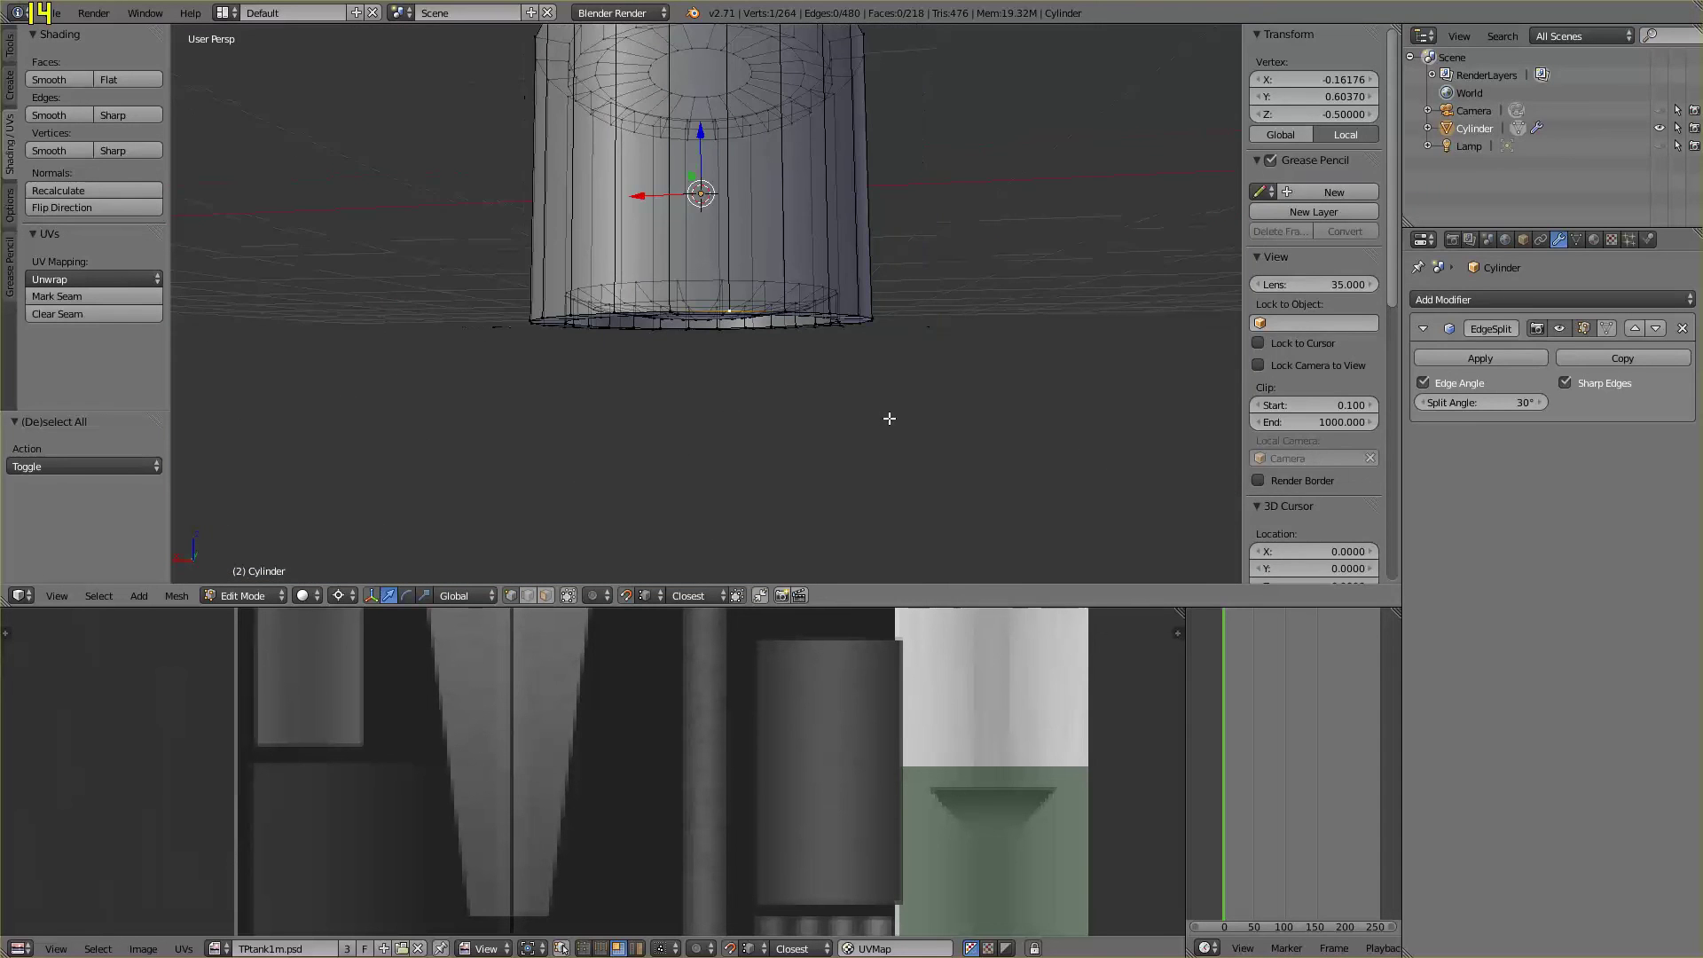
Select the entire tank mesh and remove its doubled vertices with a merge distance of 0.0001
key(a)
key(a)
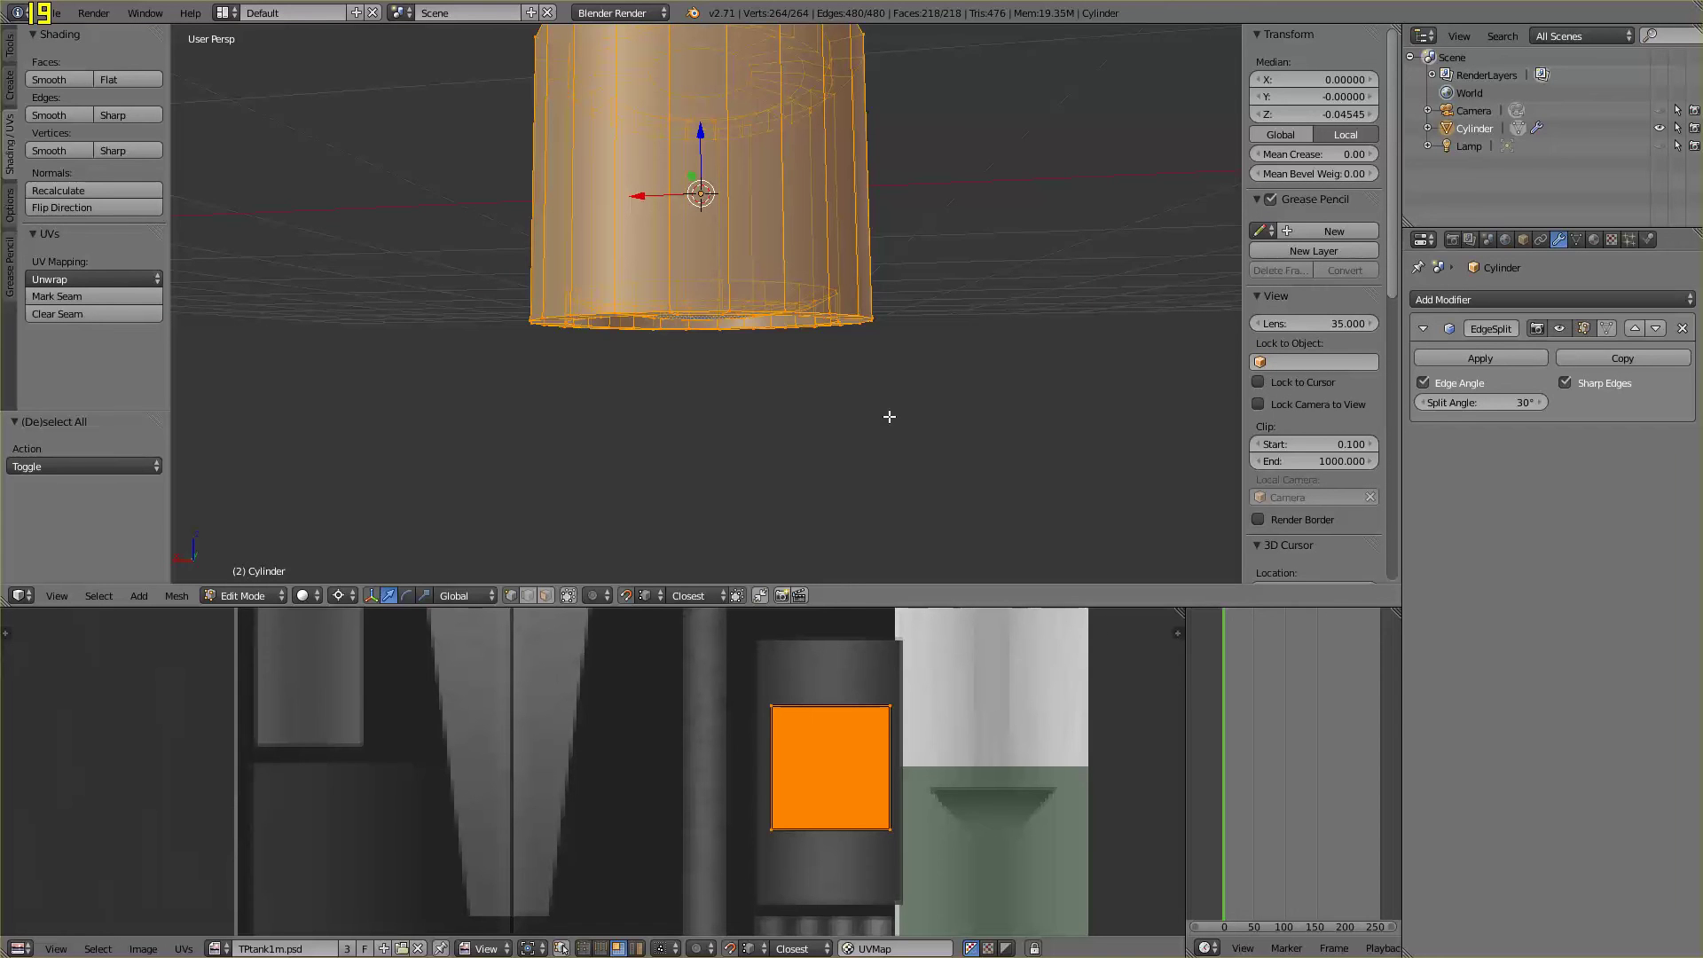
mouse_move(943, 289)
middle_down()
mouse_move(950, 353)
mouse_move(950, 315)
middle_up()
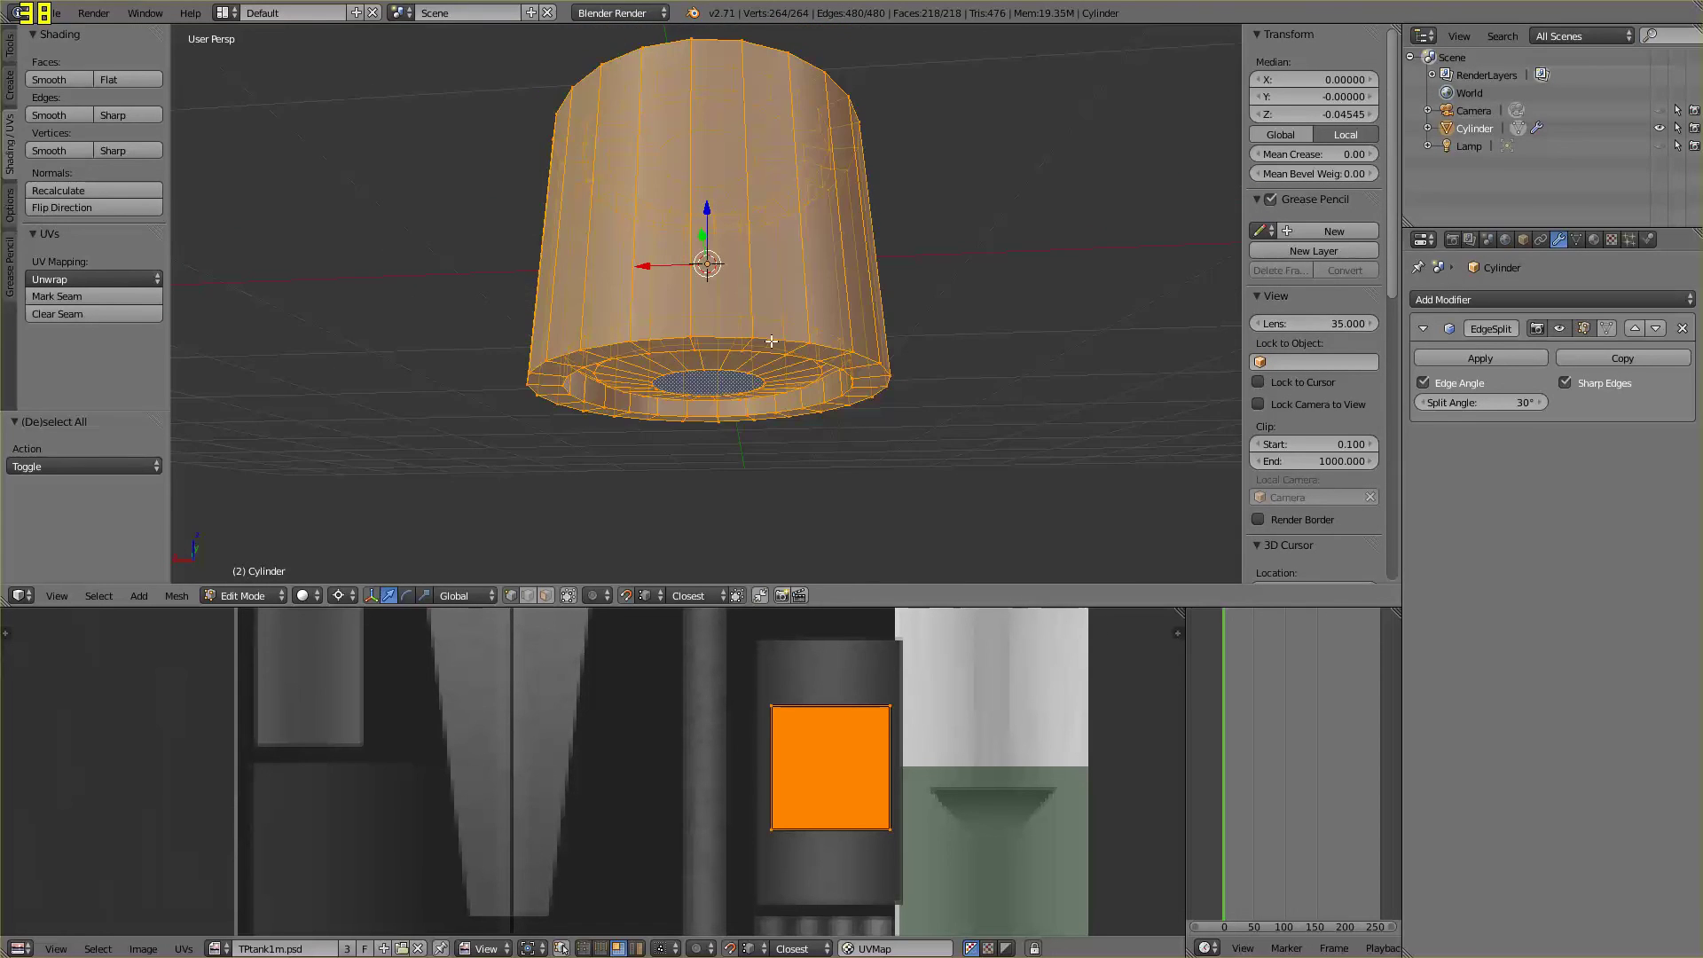
click(13, 43)
scroll(97, 204, down, 6)
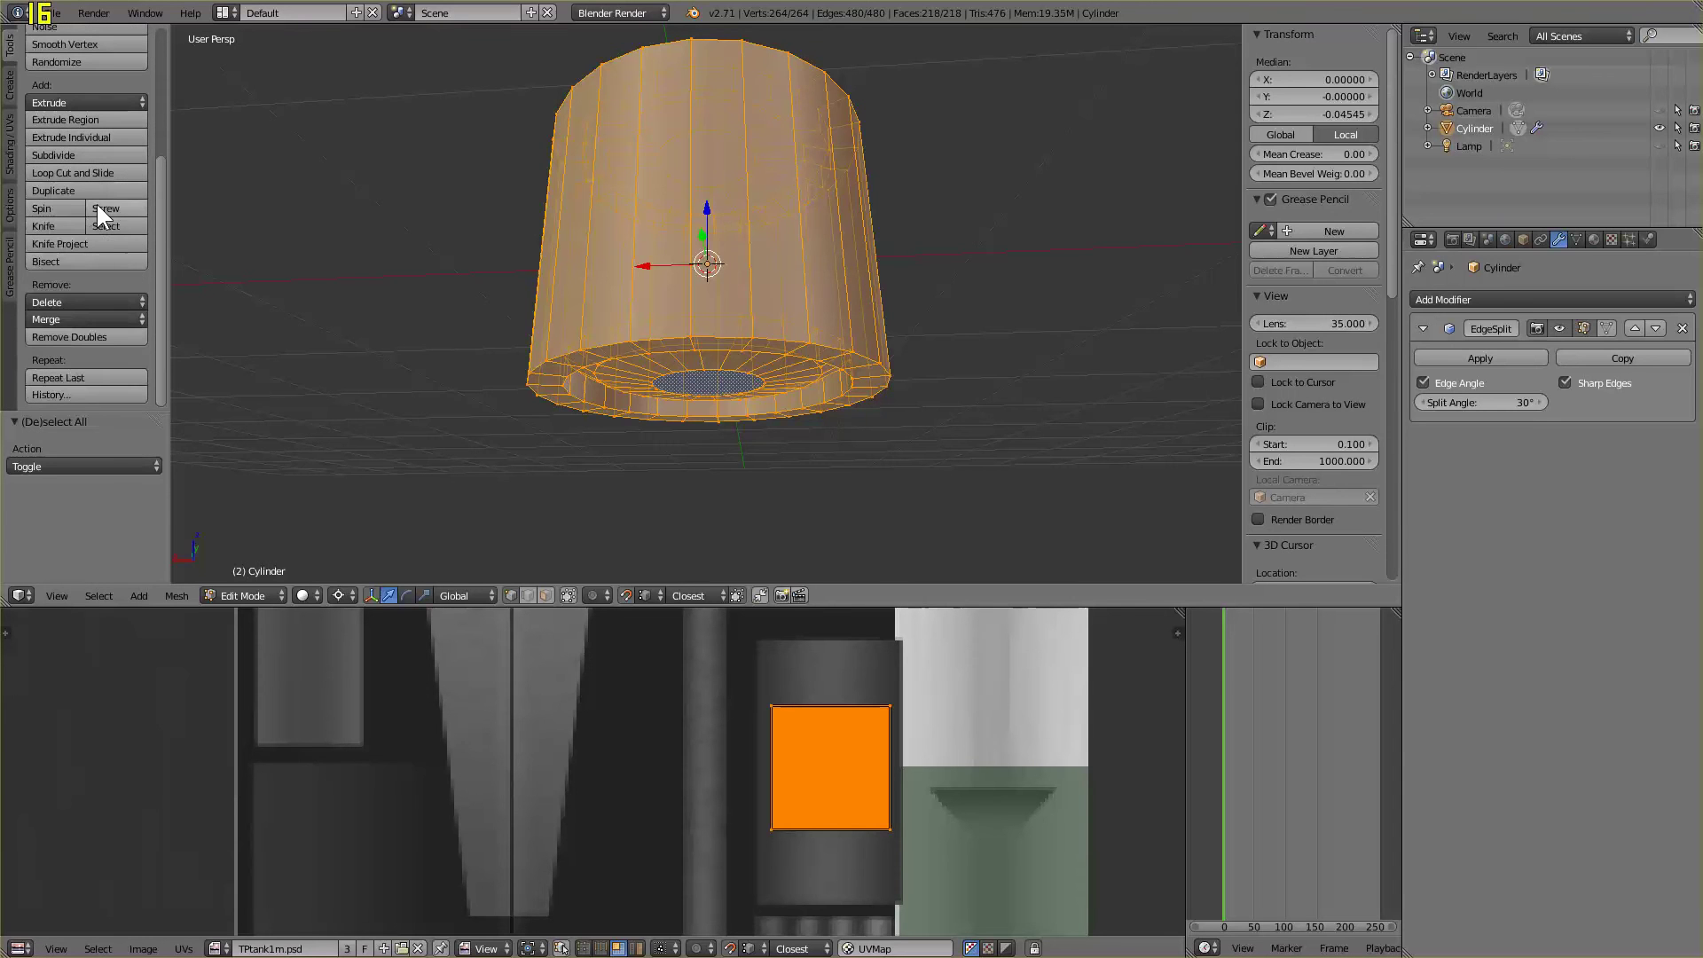
click(110, 335)
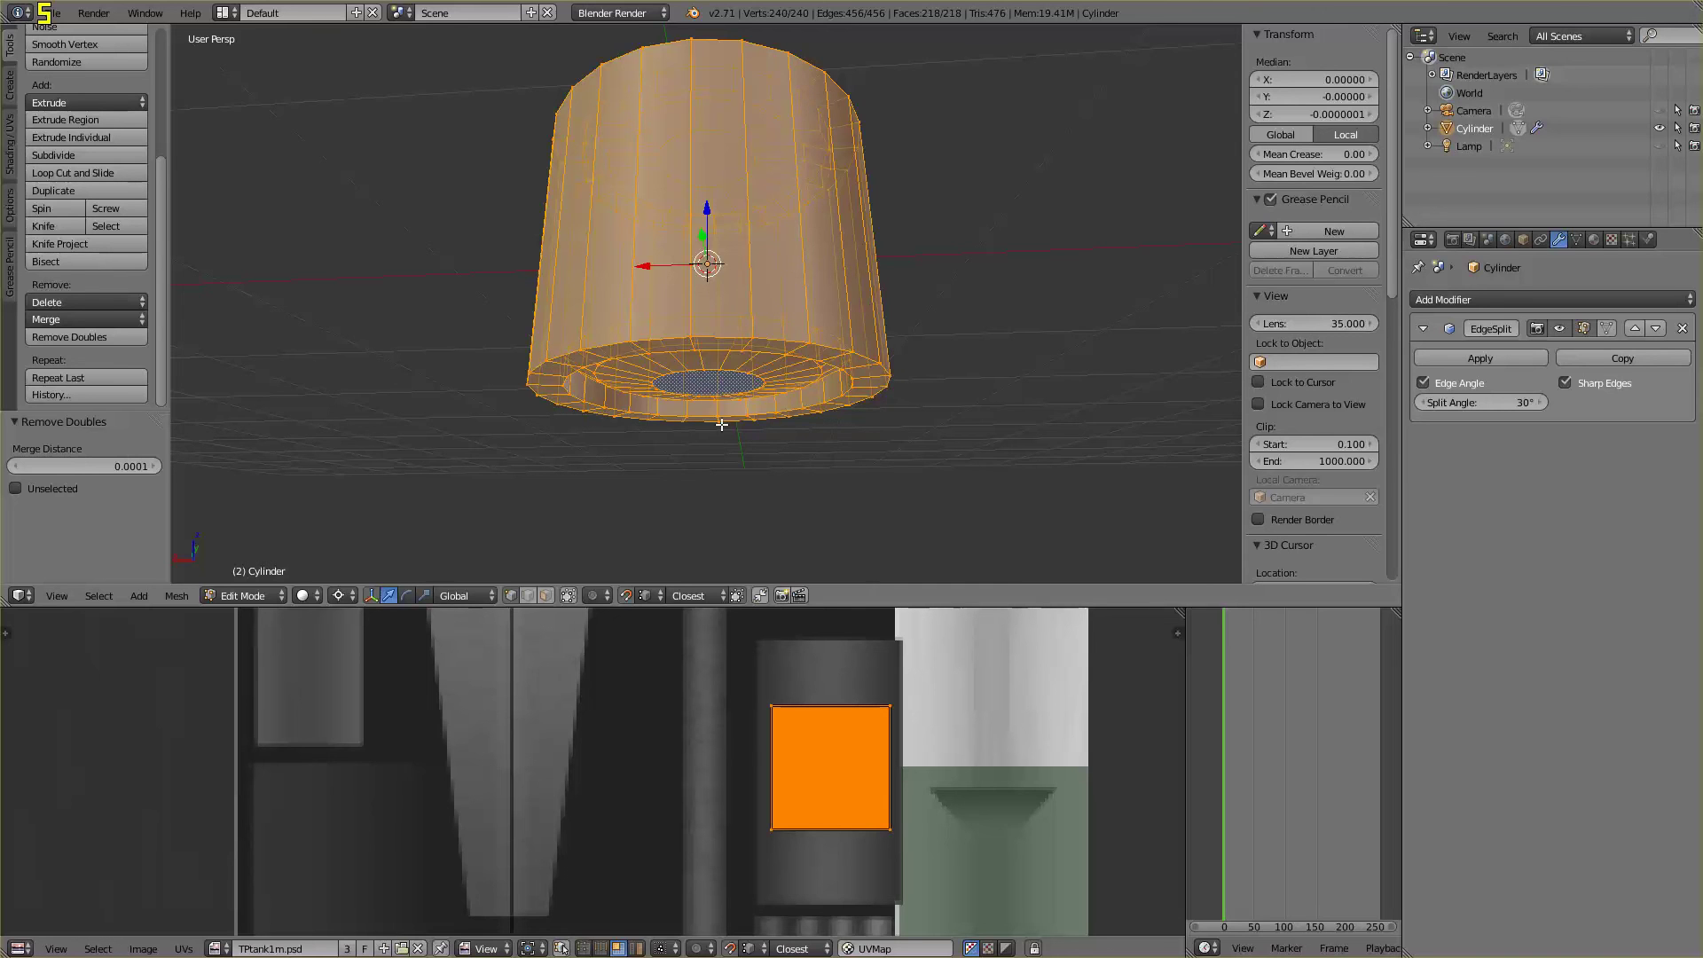
Switch to Object Mode and inspect the shading of the tank's side wall and both caps
middle_drag(985, 327, 984, 384)
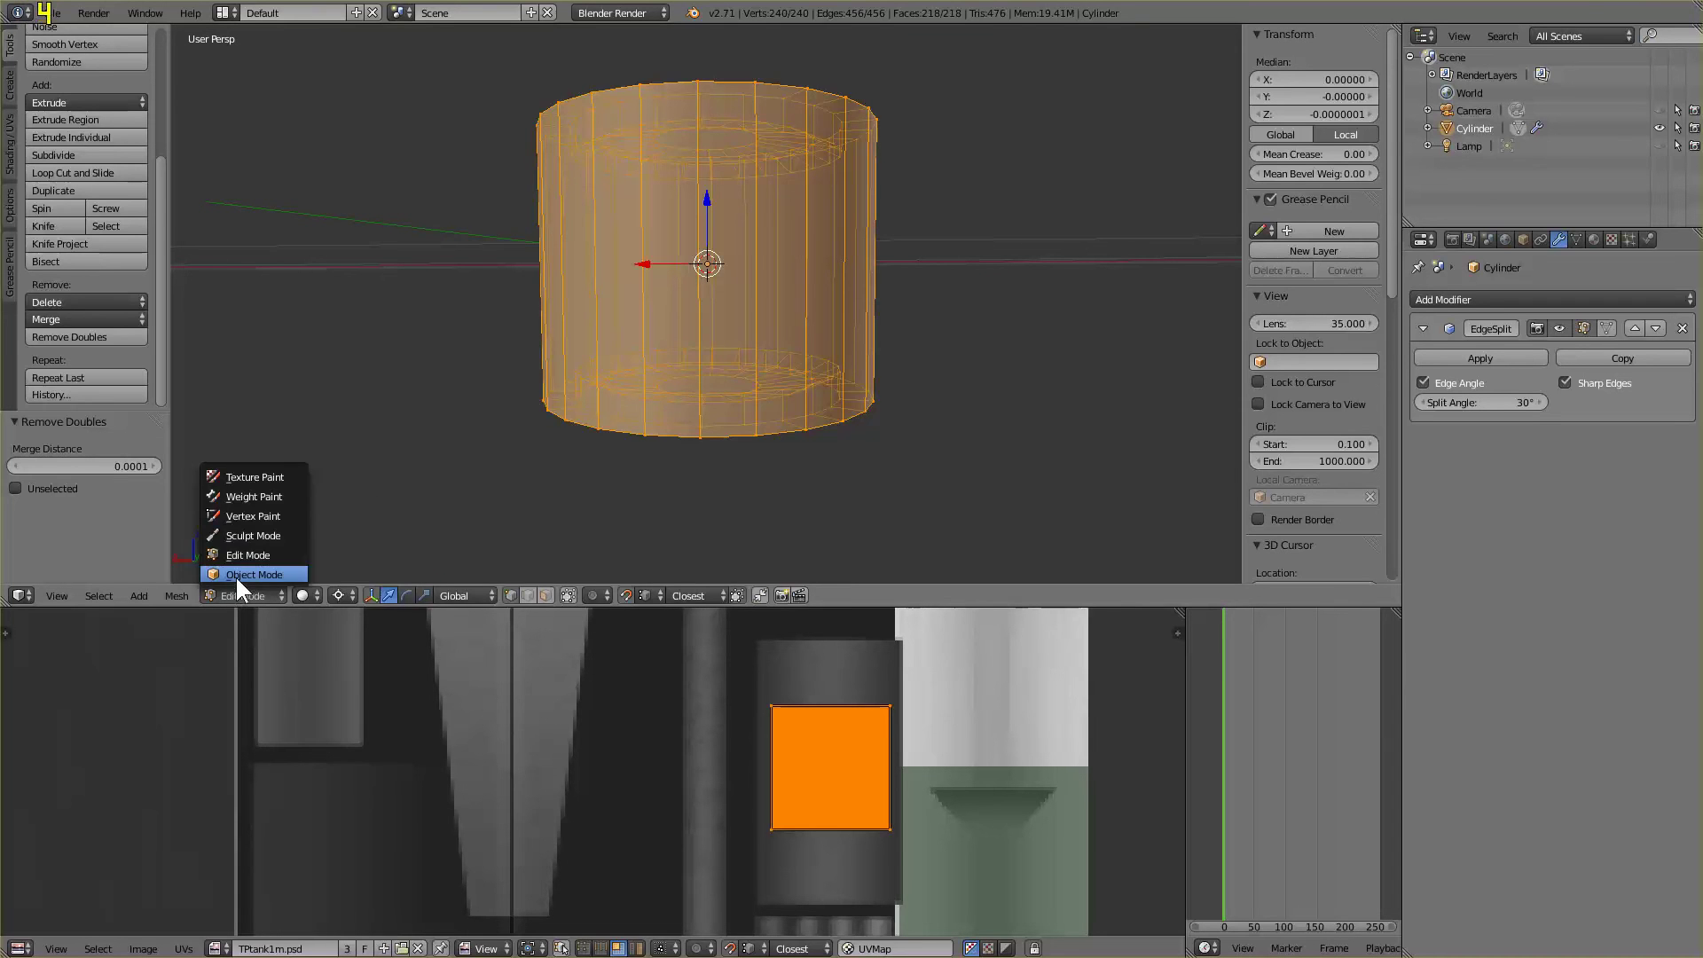
click(236, 575)
middle_drag(401, 460, 736, 369)
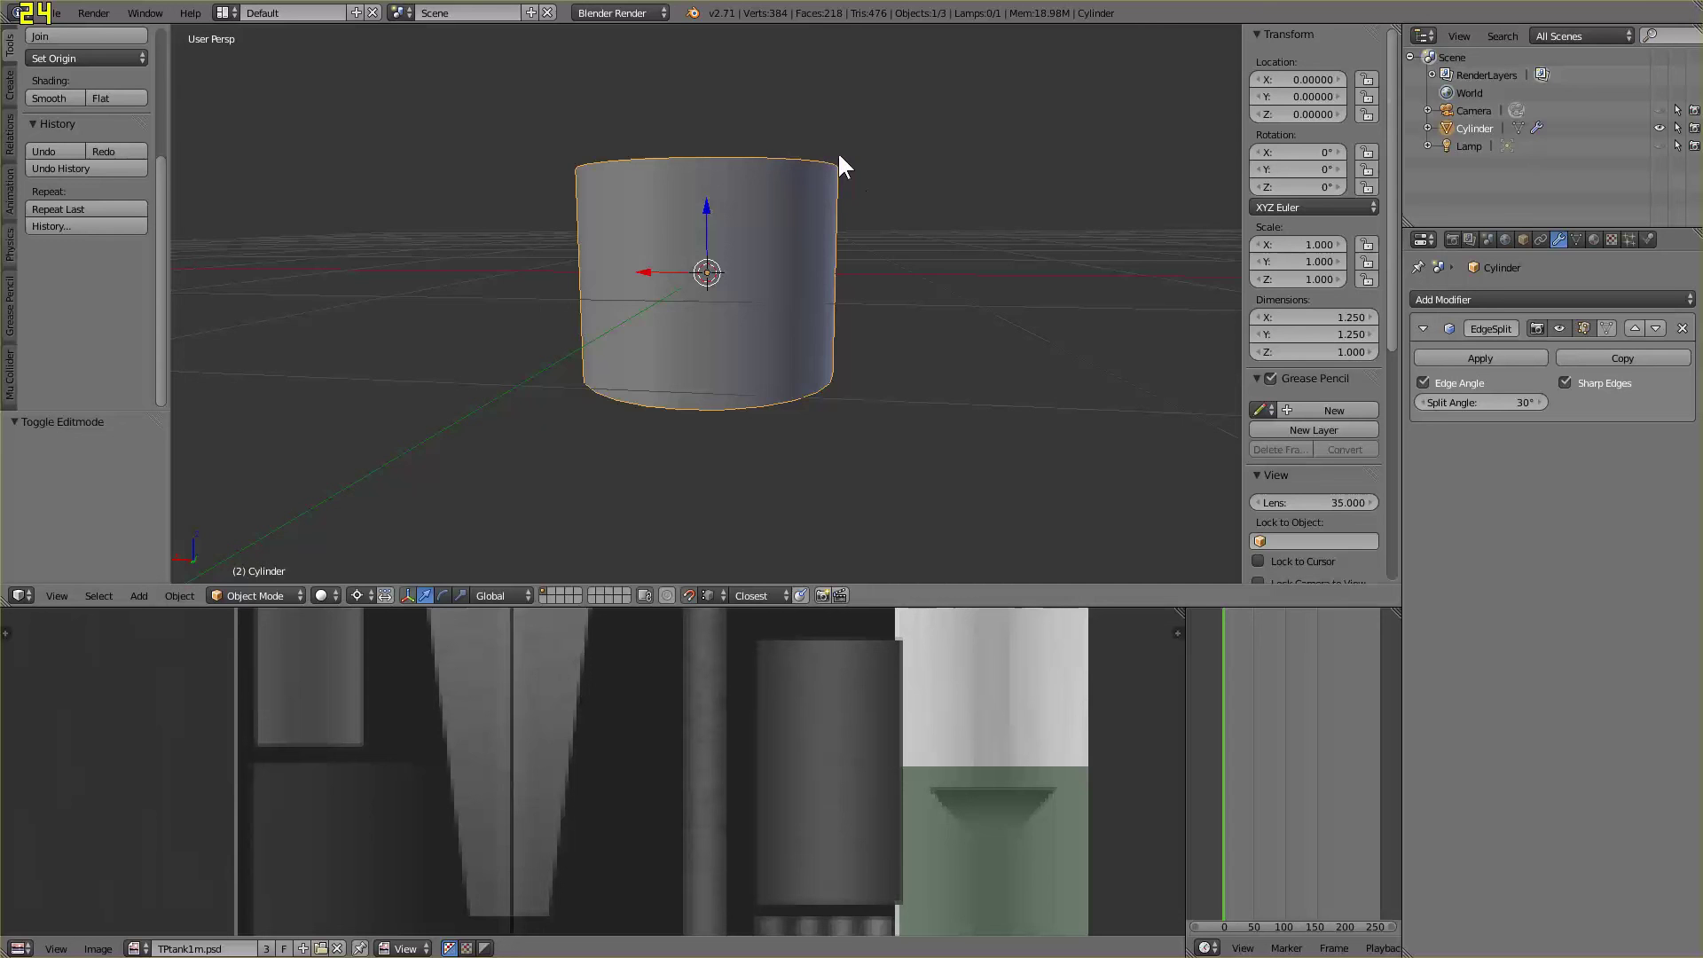
middle_drag(923, 179, 832, 197)
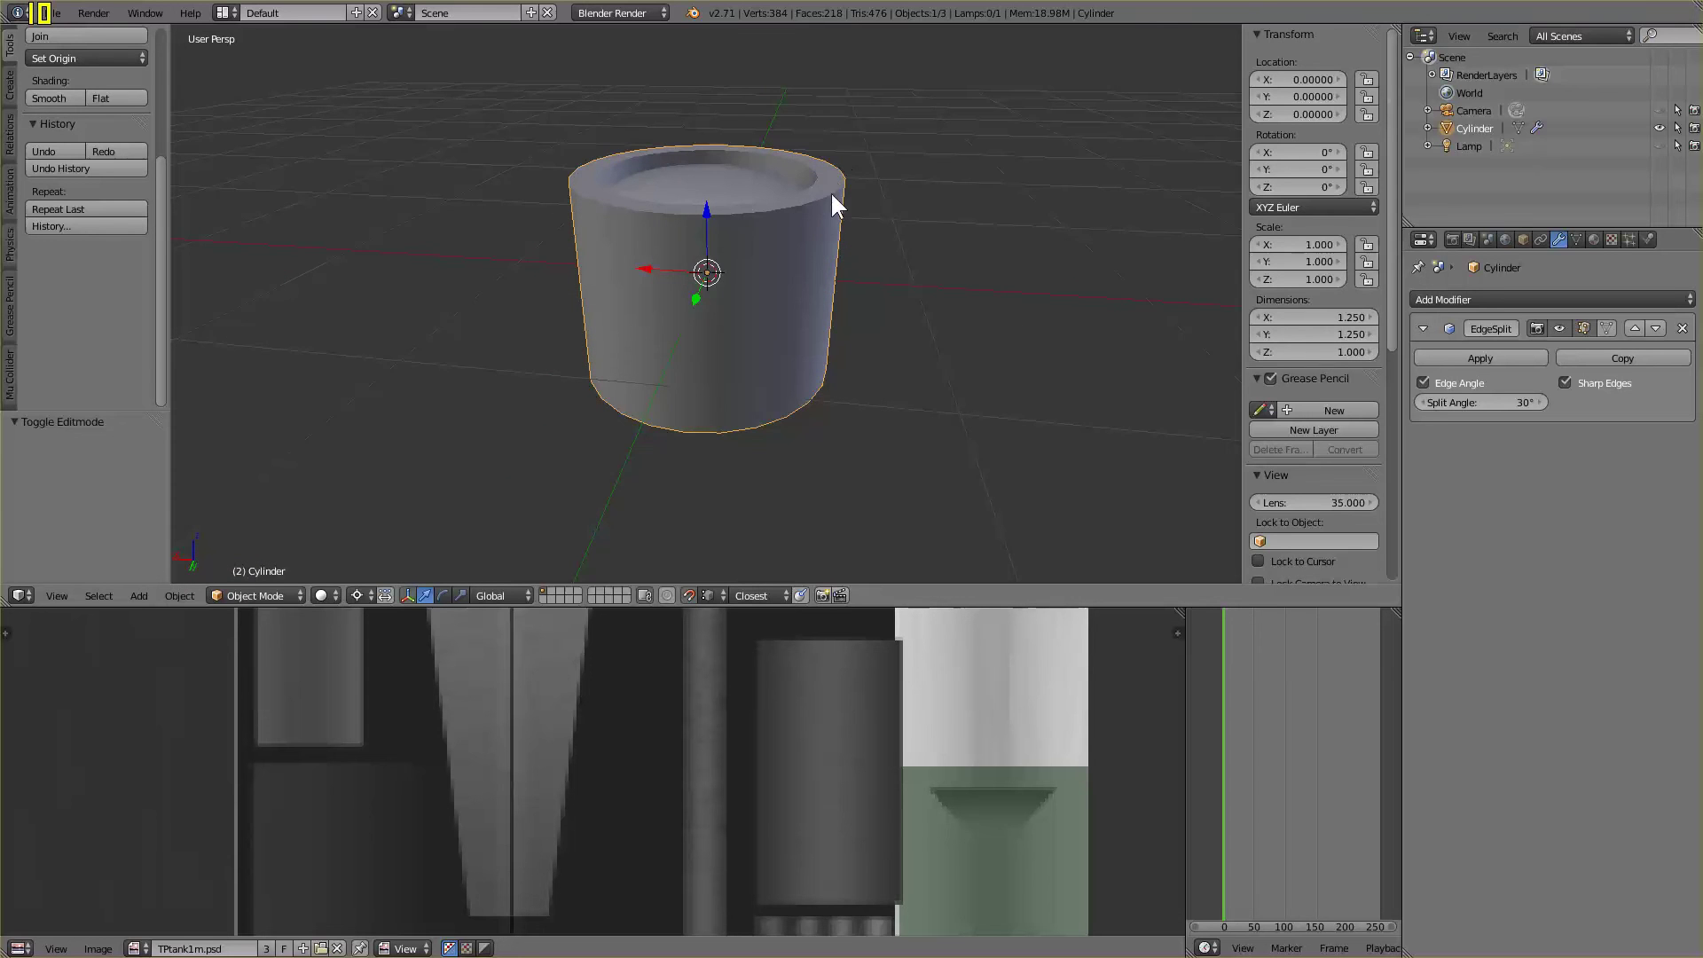
middle_drag(894, 381, 904, 352)
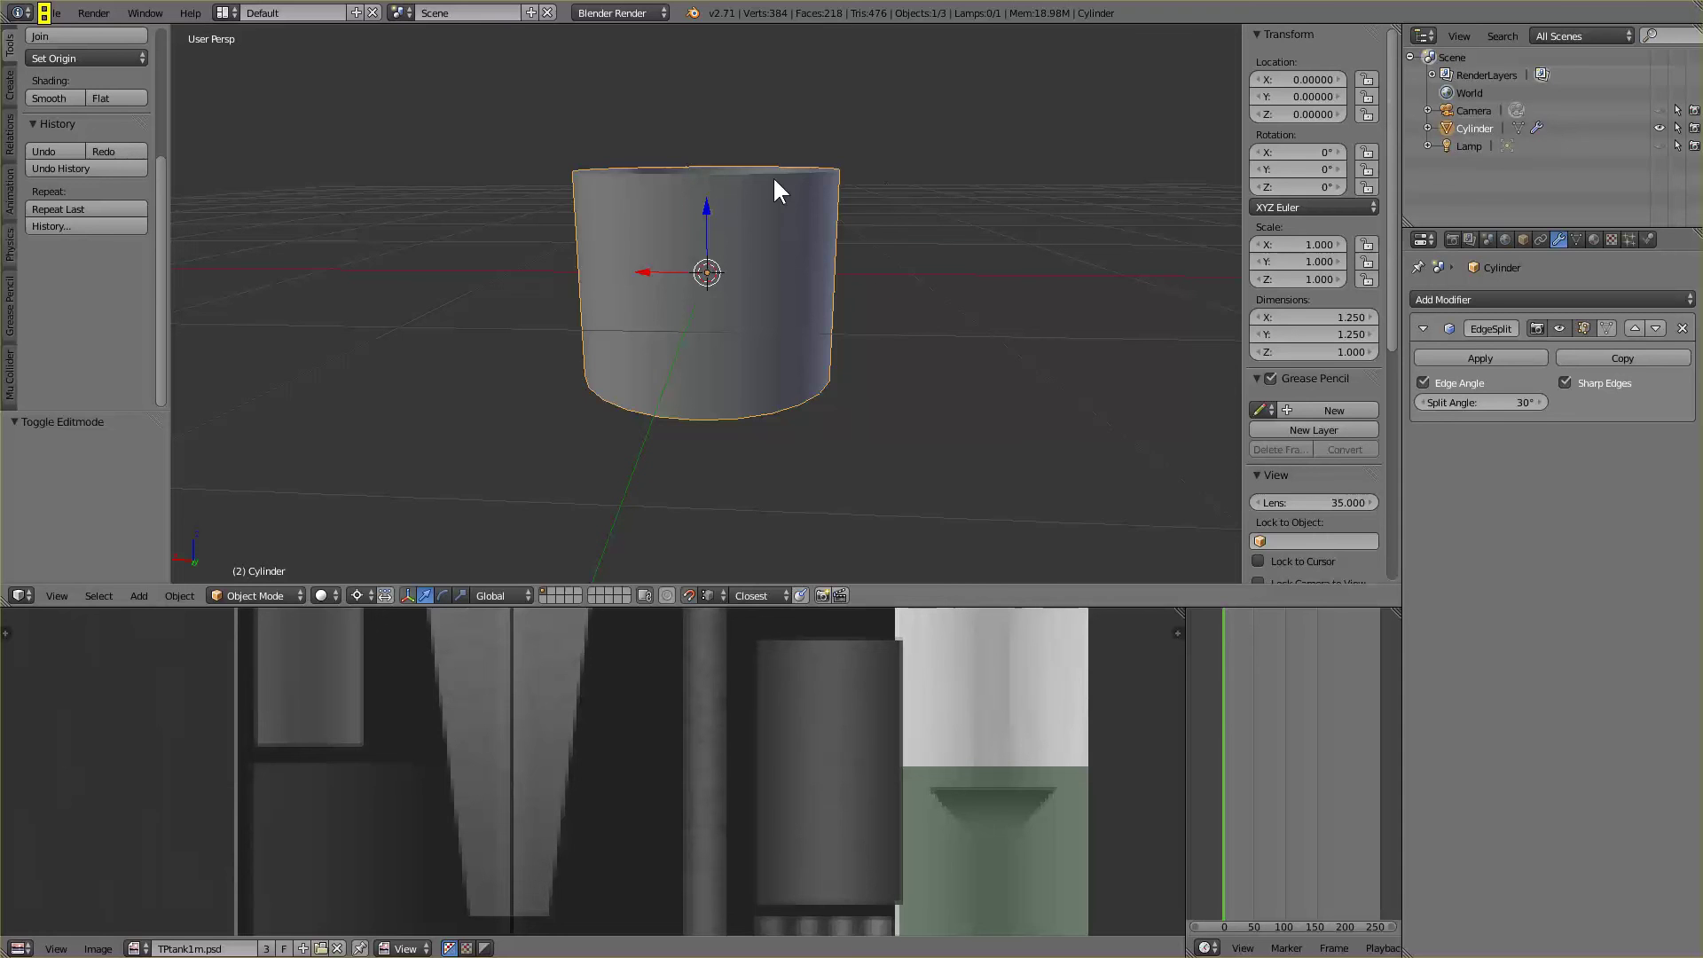
scroll(950, 306, up, 2)
middle_drag(951, 327, 953, 282)
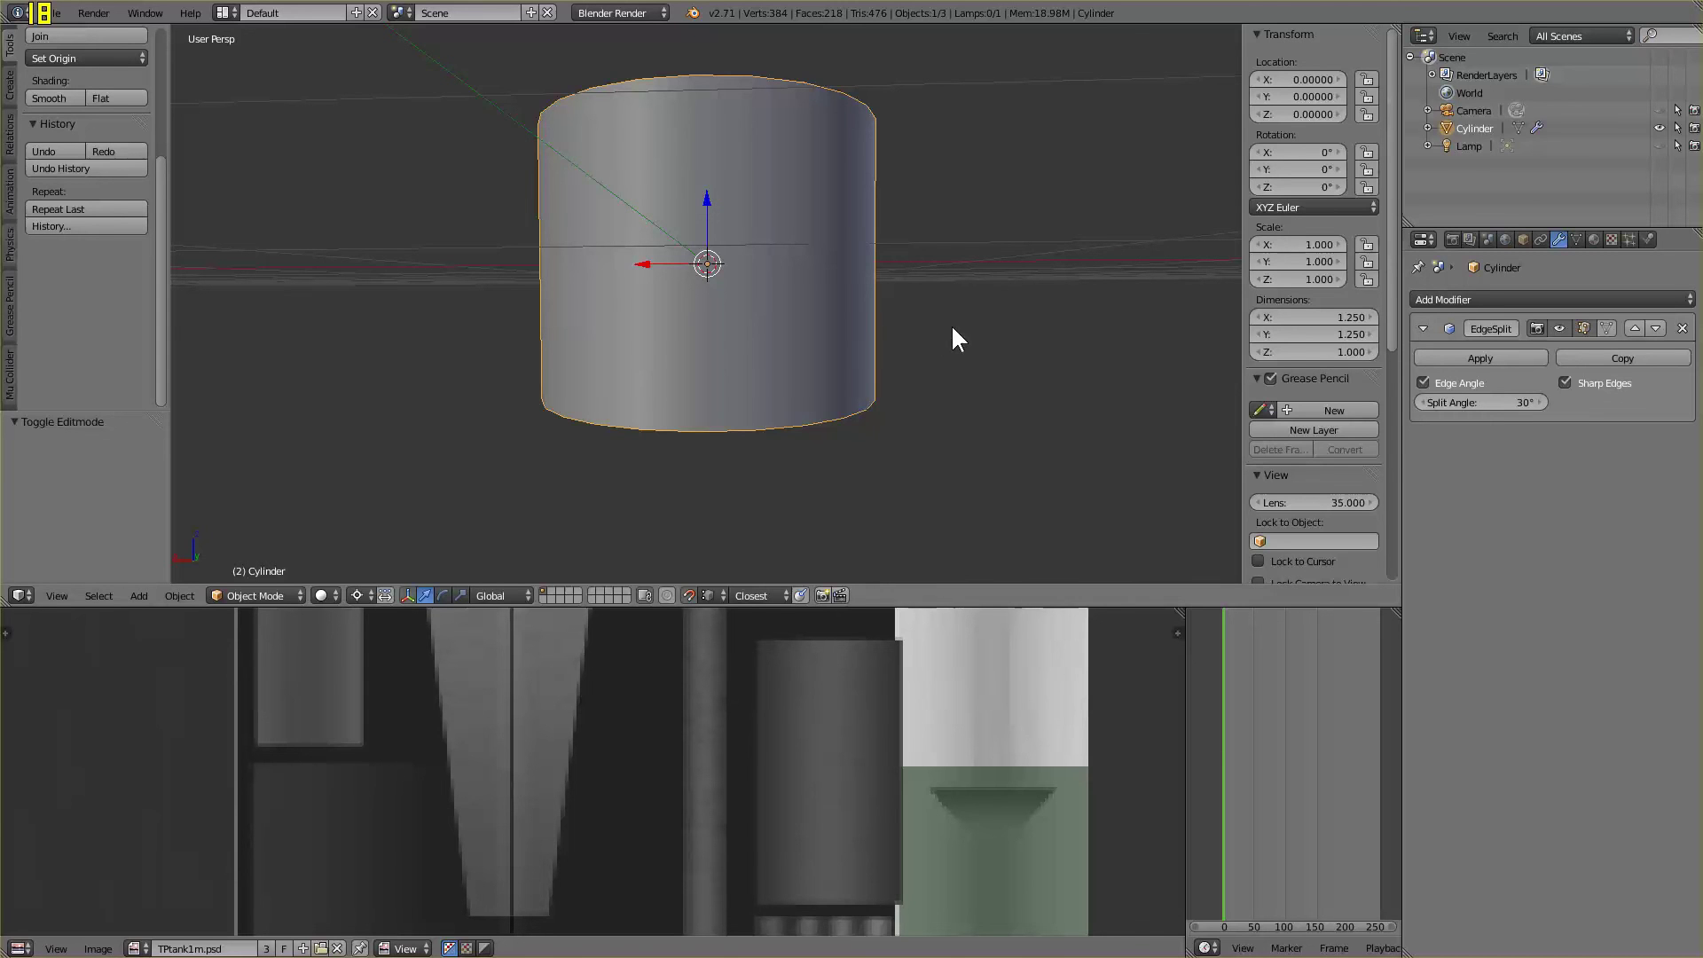
In Edit Mode, select only the faces of the cylinder's side wall using face selection
key(Tab)
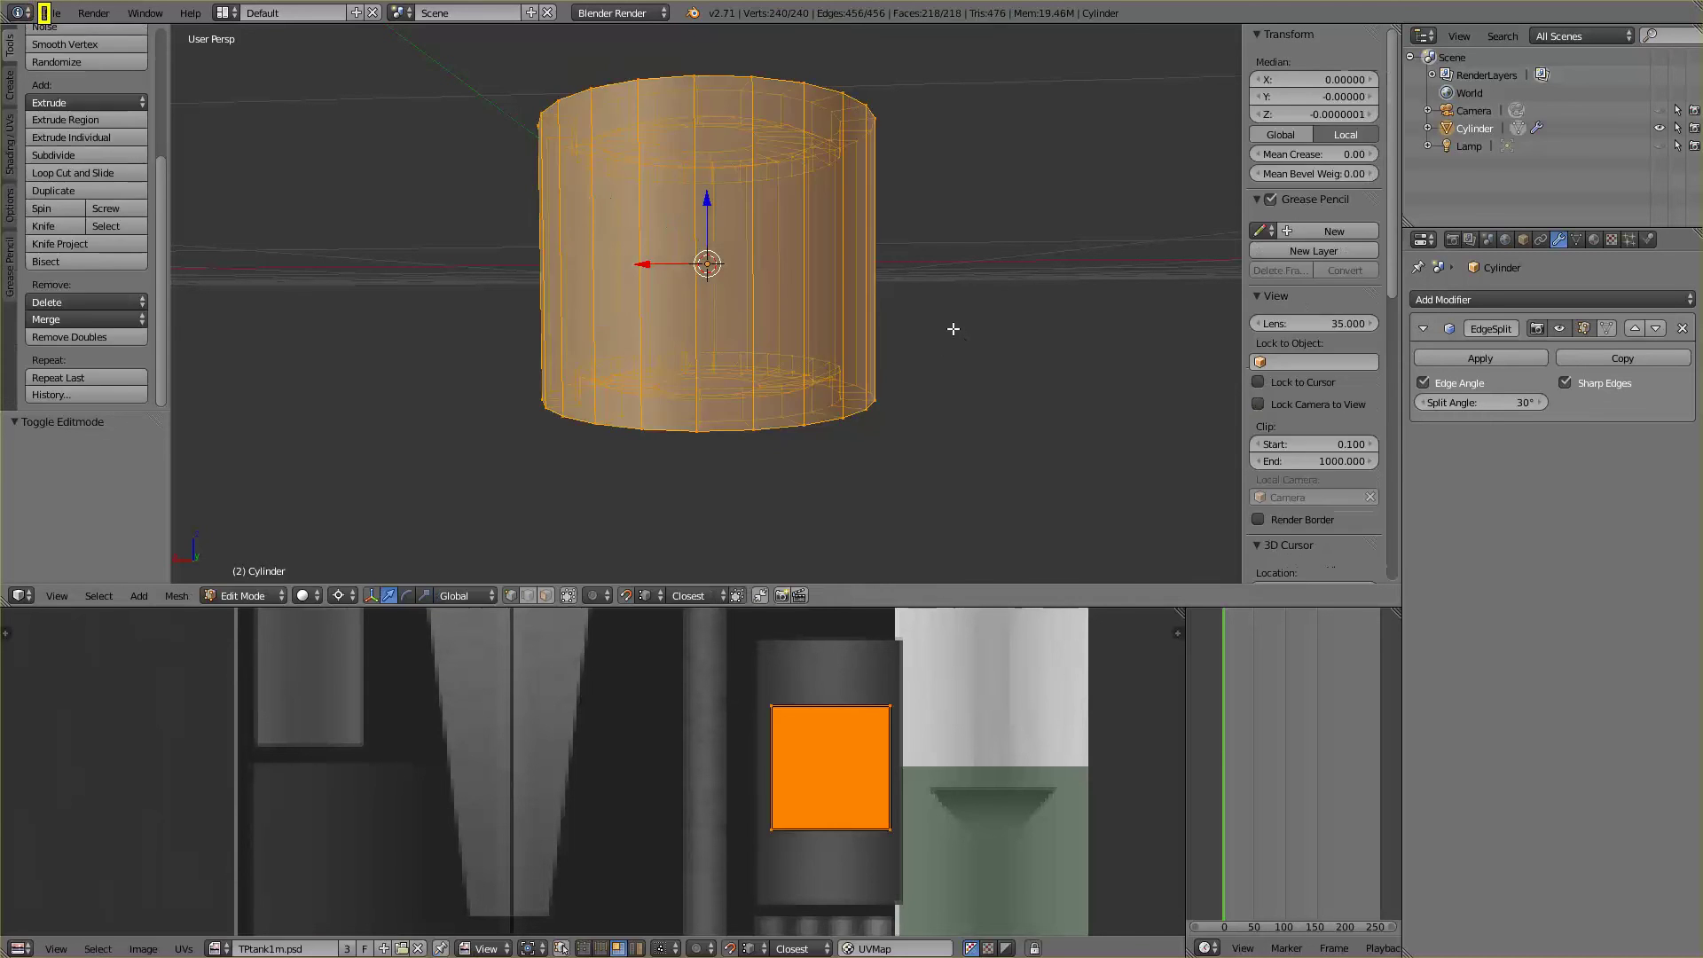
click(546, 595)
key(KP_5)
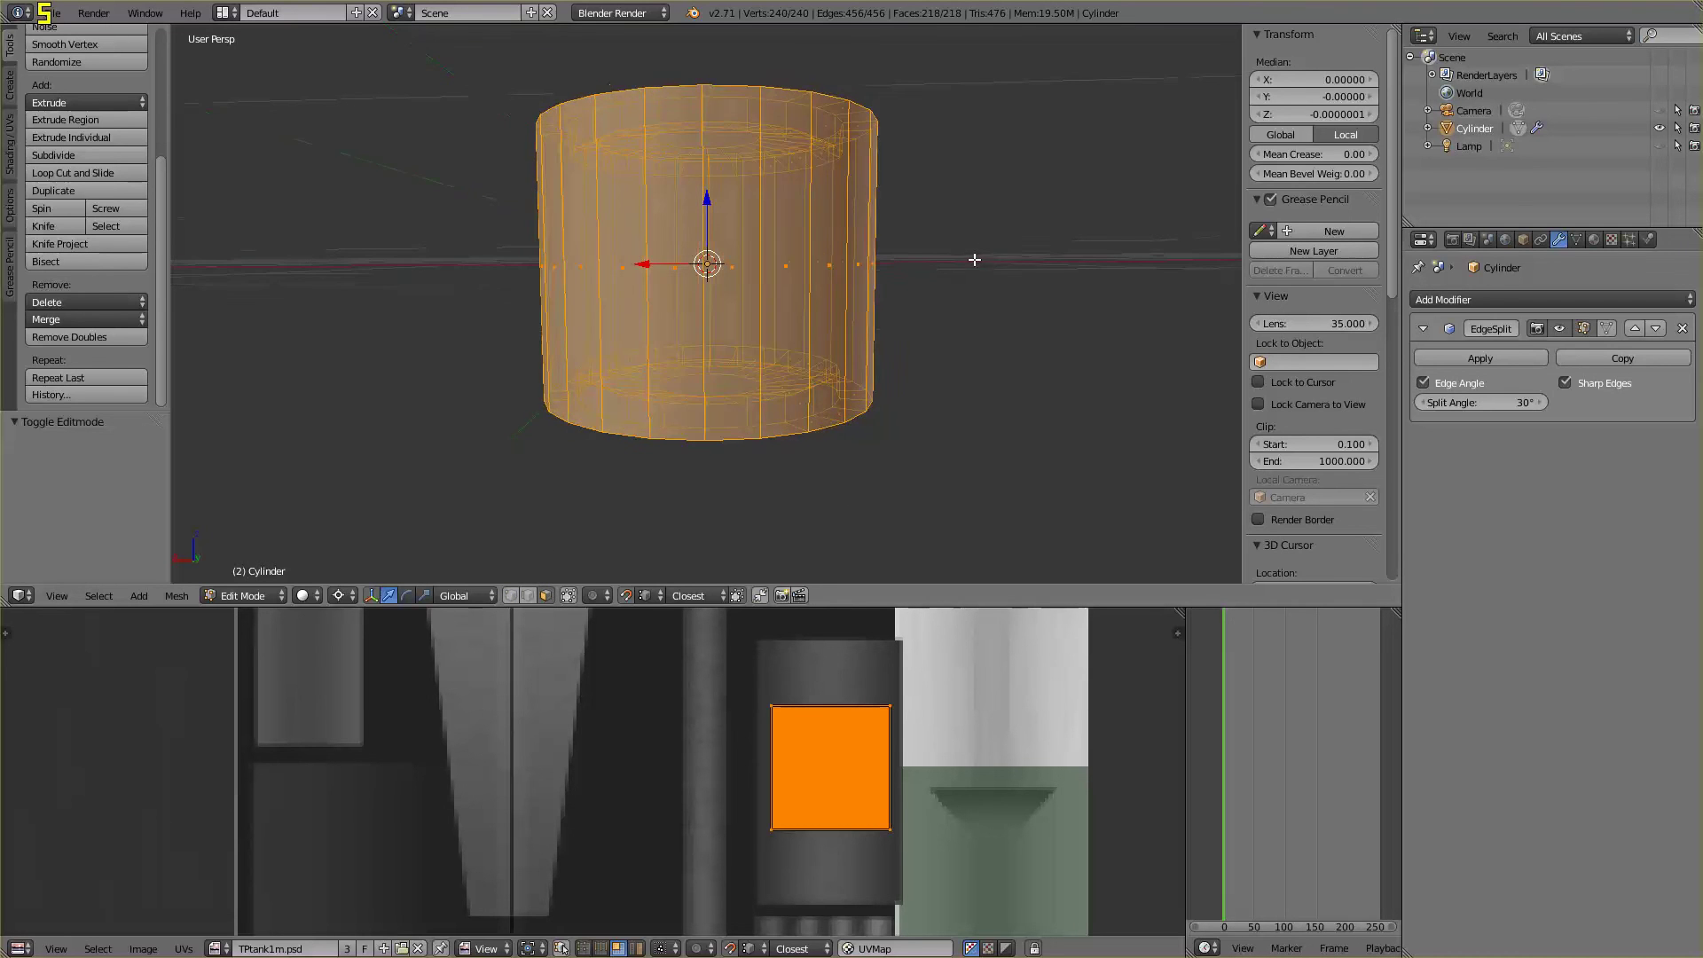
key(a)
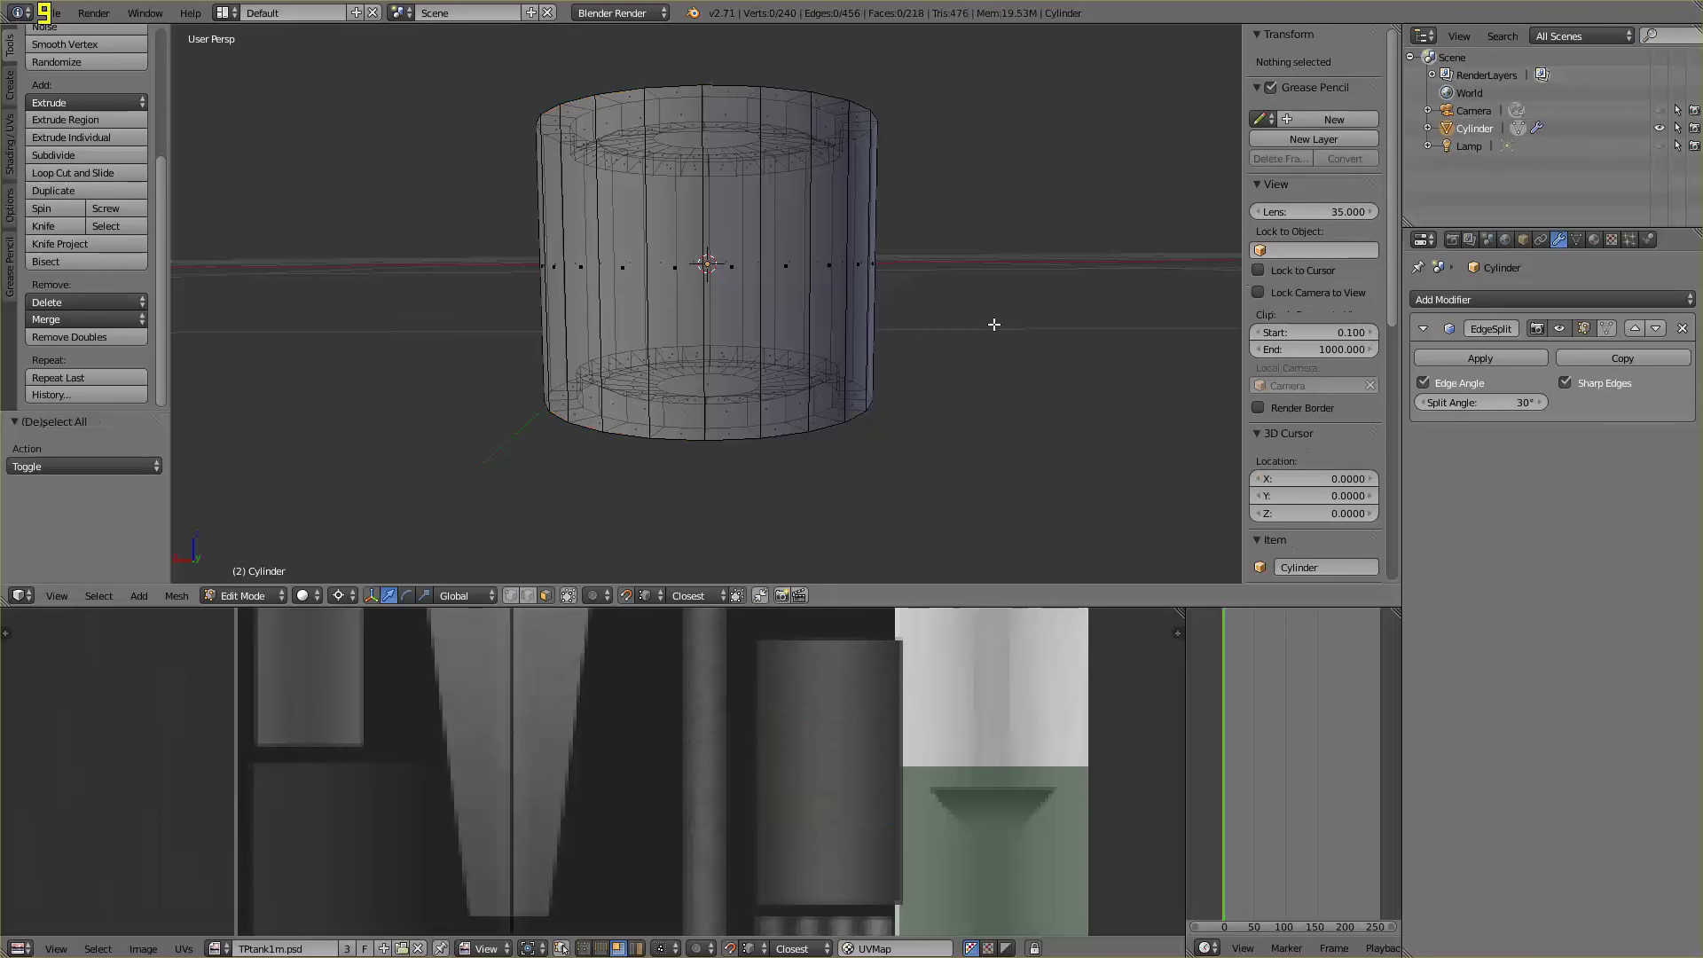
key(b)
drag(418, 238, 857, 295)
middle_drag(970, 323, 977, 384)
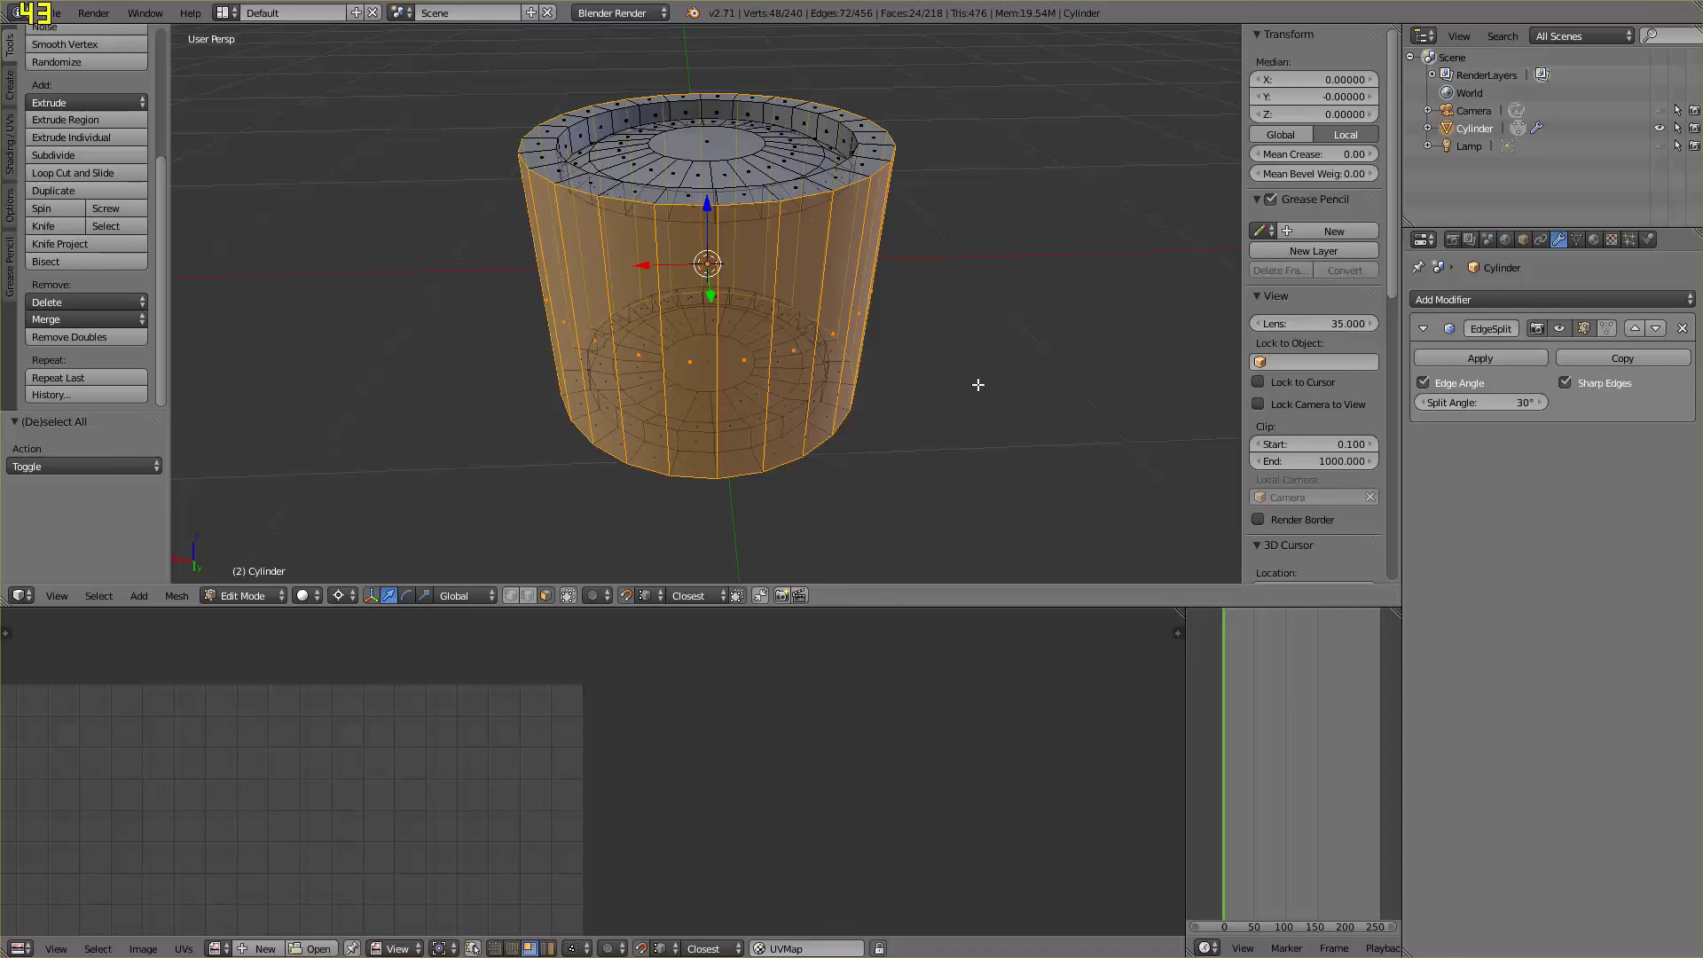
key(y)
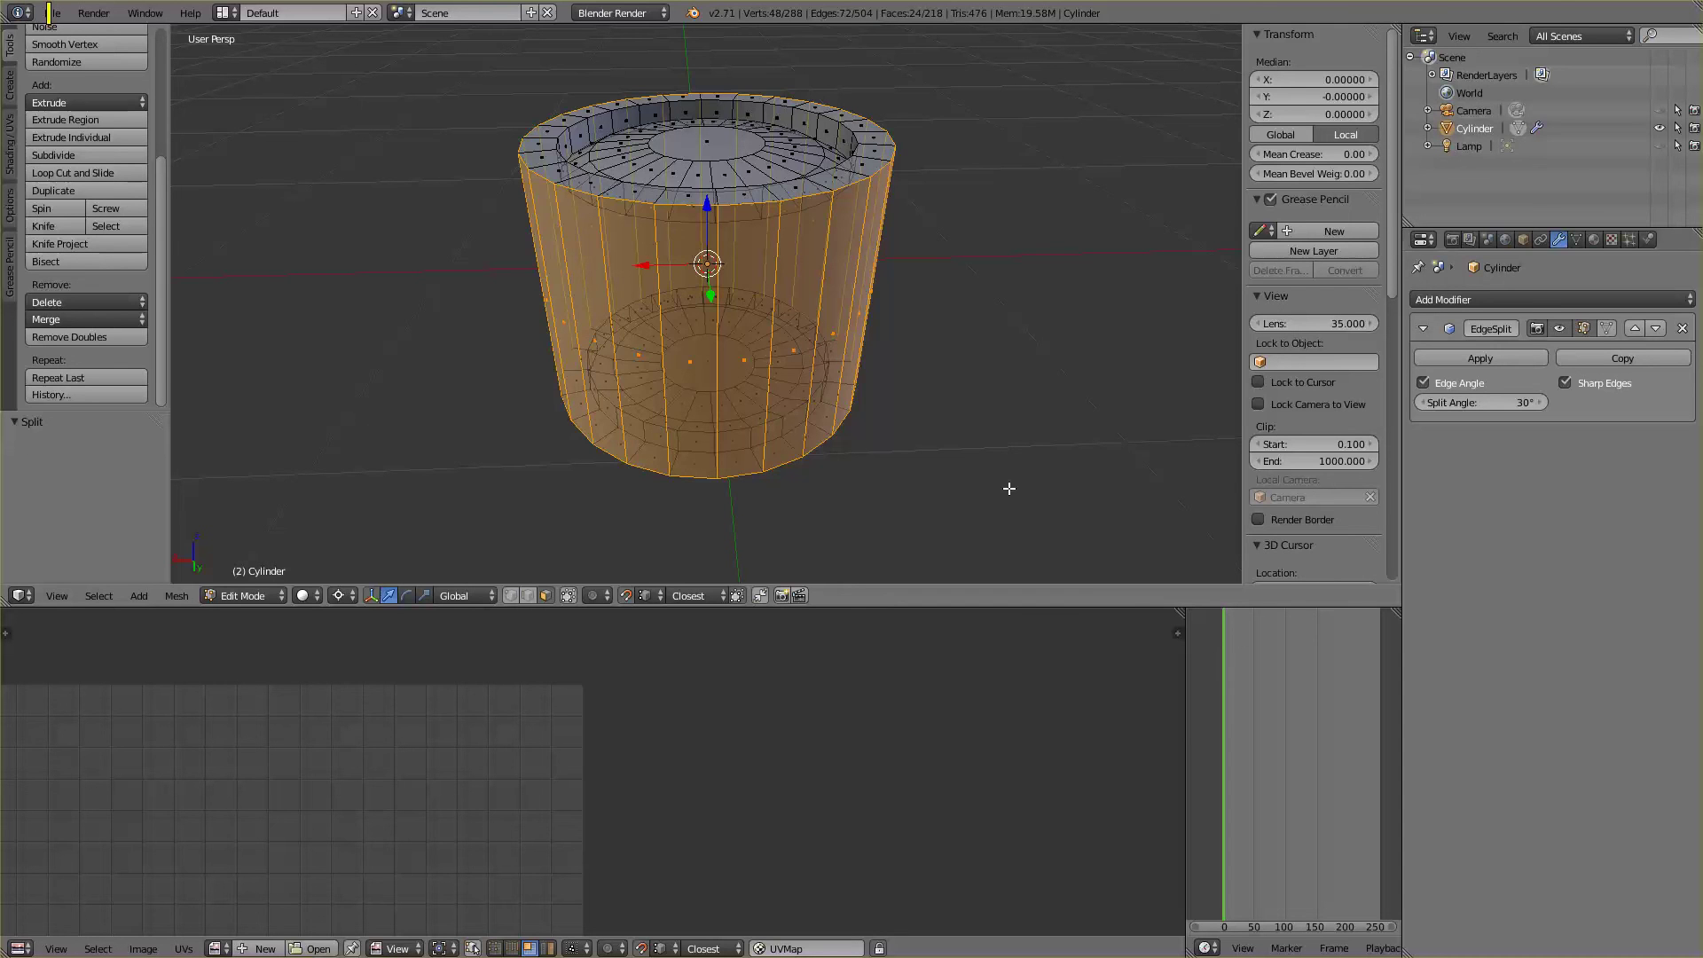
middle_drag(999, 475, 1000, 415)
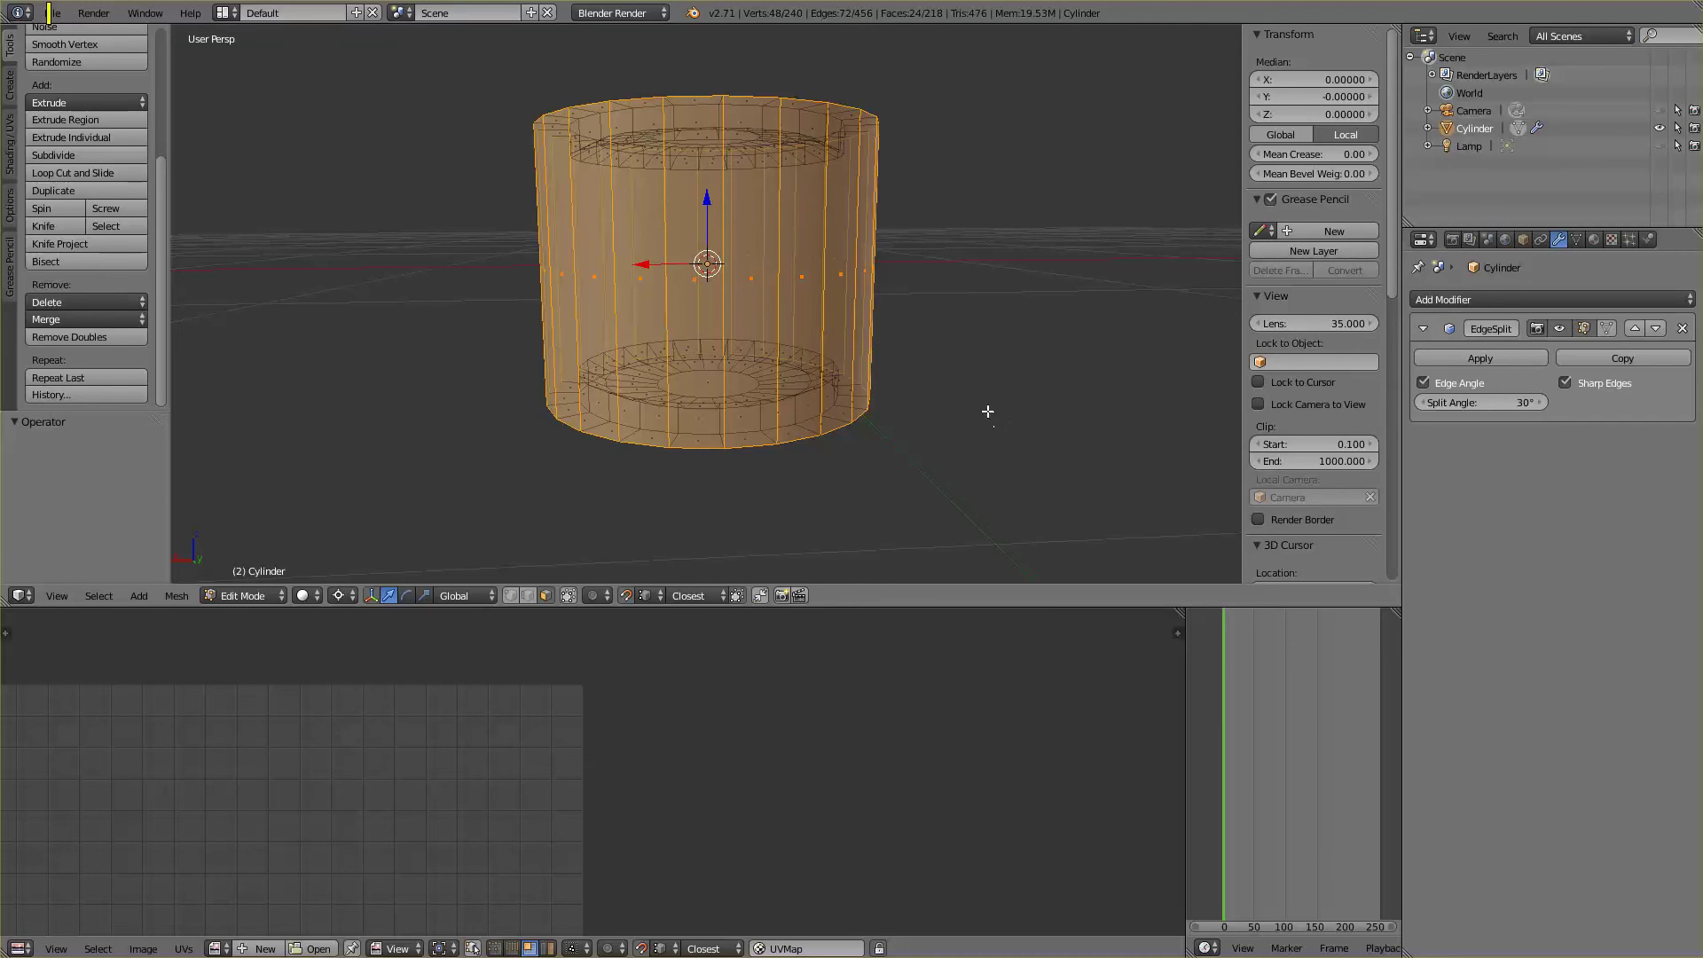
key(ctrl+z)
Split the selected side wall faces from the top and bottom caps
mouse_move(986, 411)
middle_down()
mouse_move(980, 357)
mouse_move(1000, 392)
middle_up()
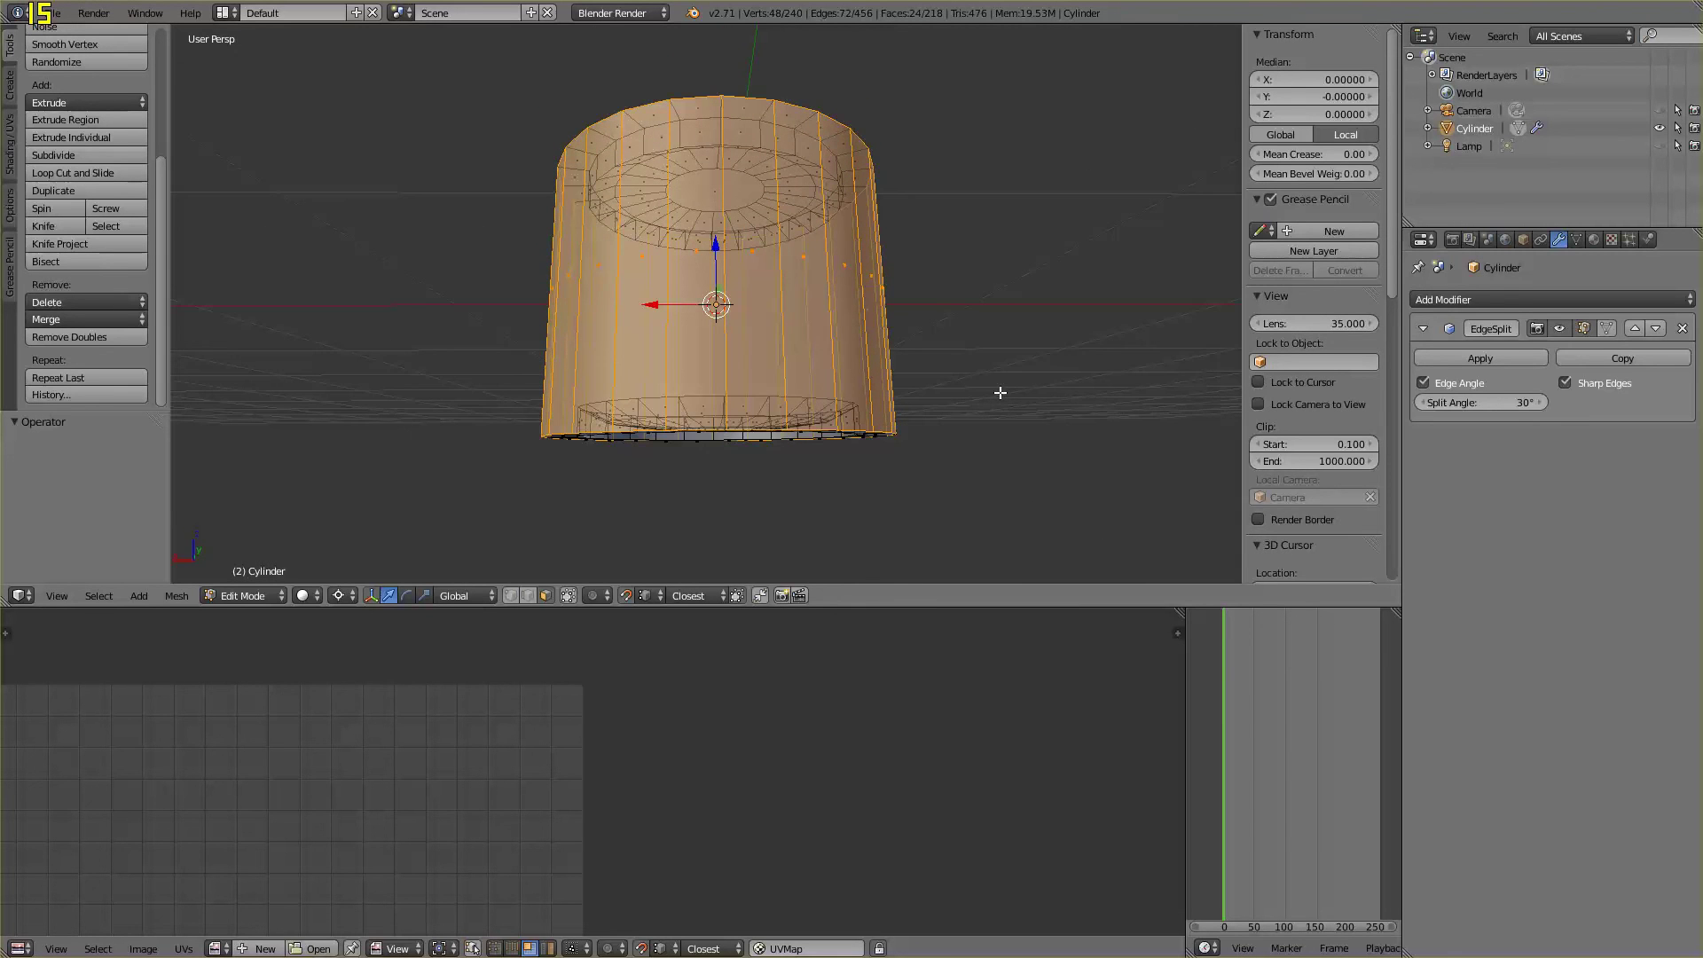
key(y)
key(KP_2)
key(KP_2)
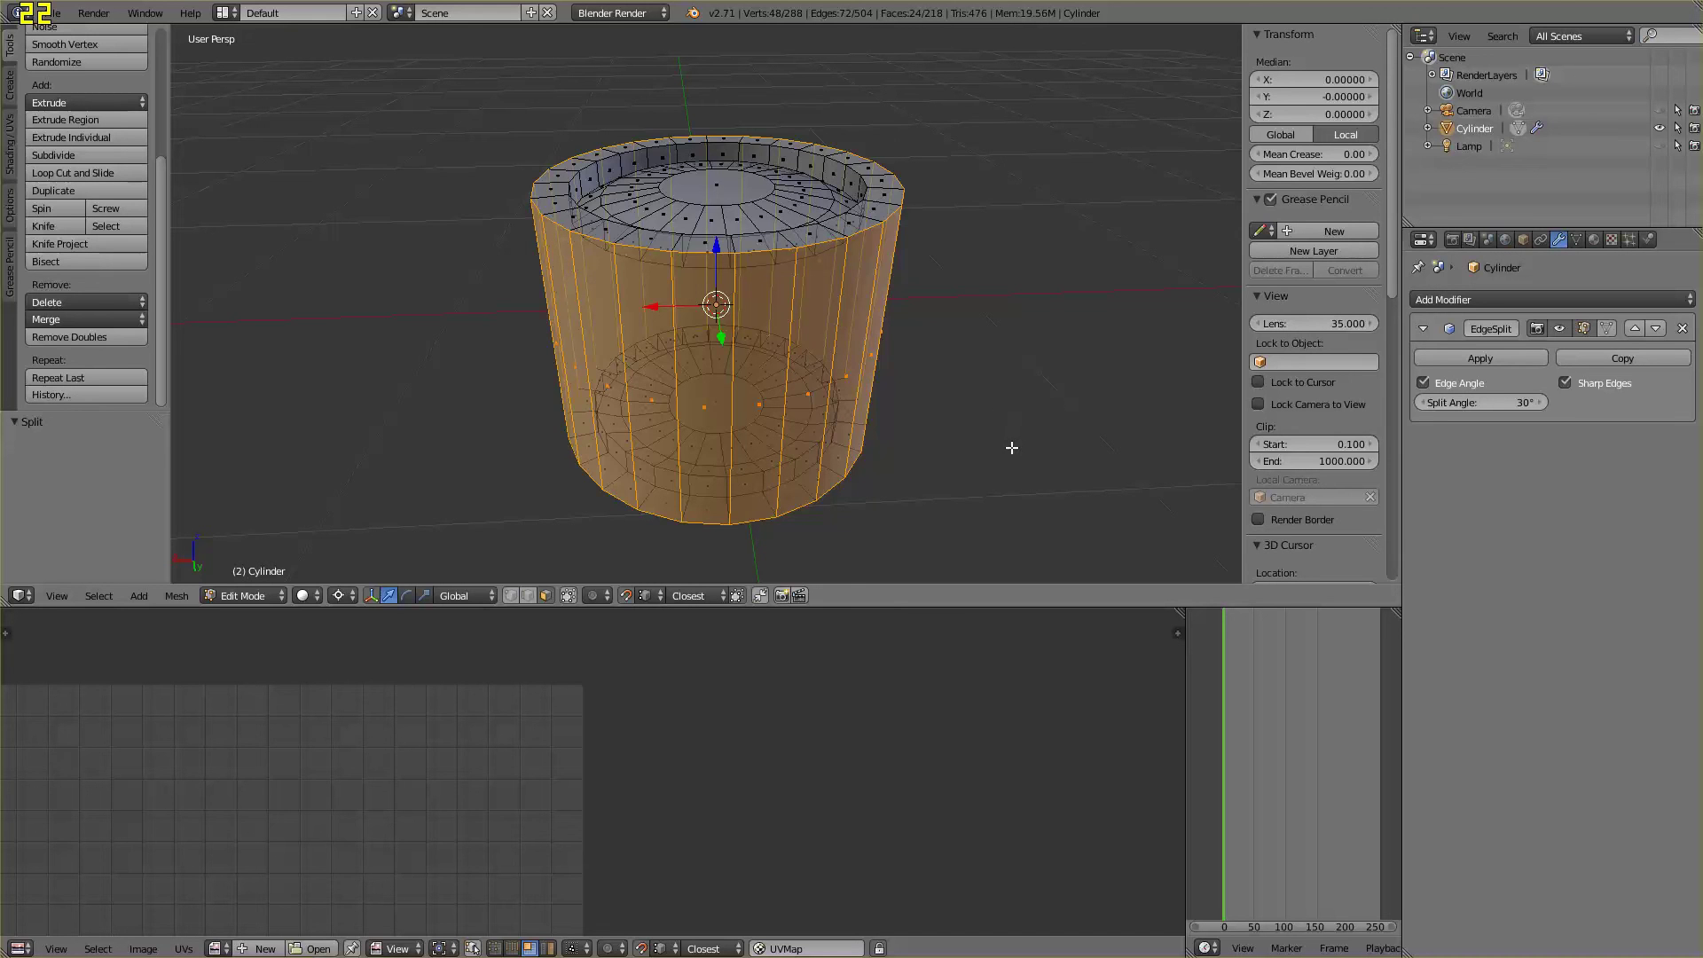
key(KP_8)
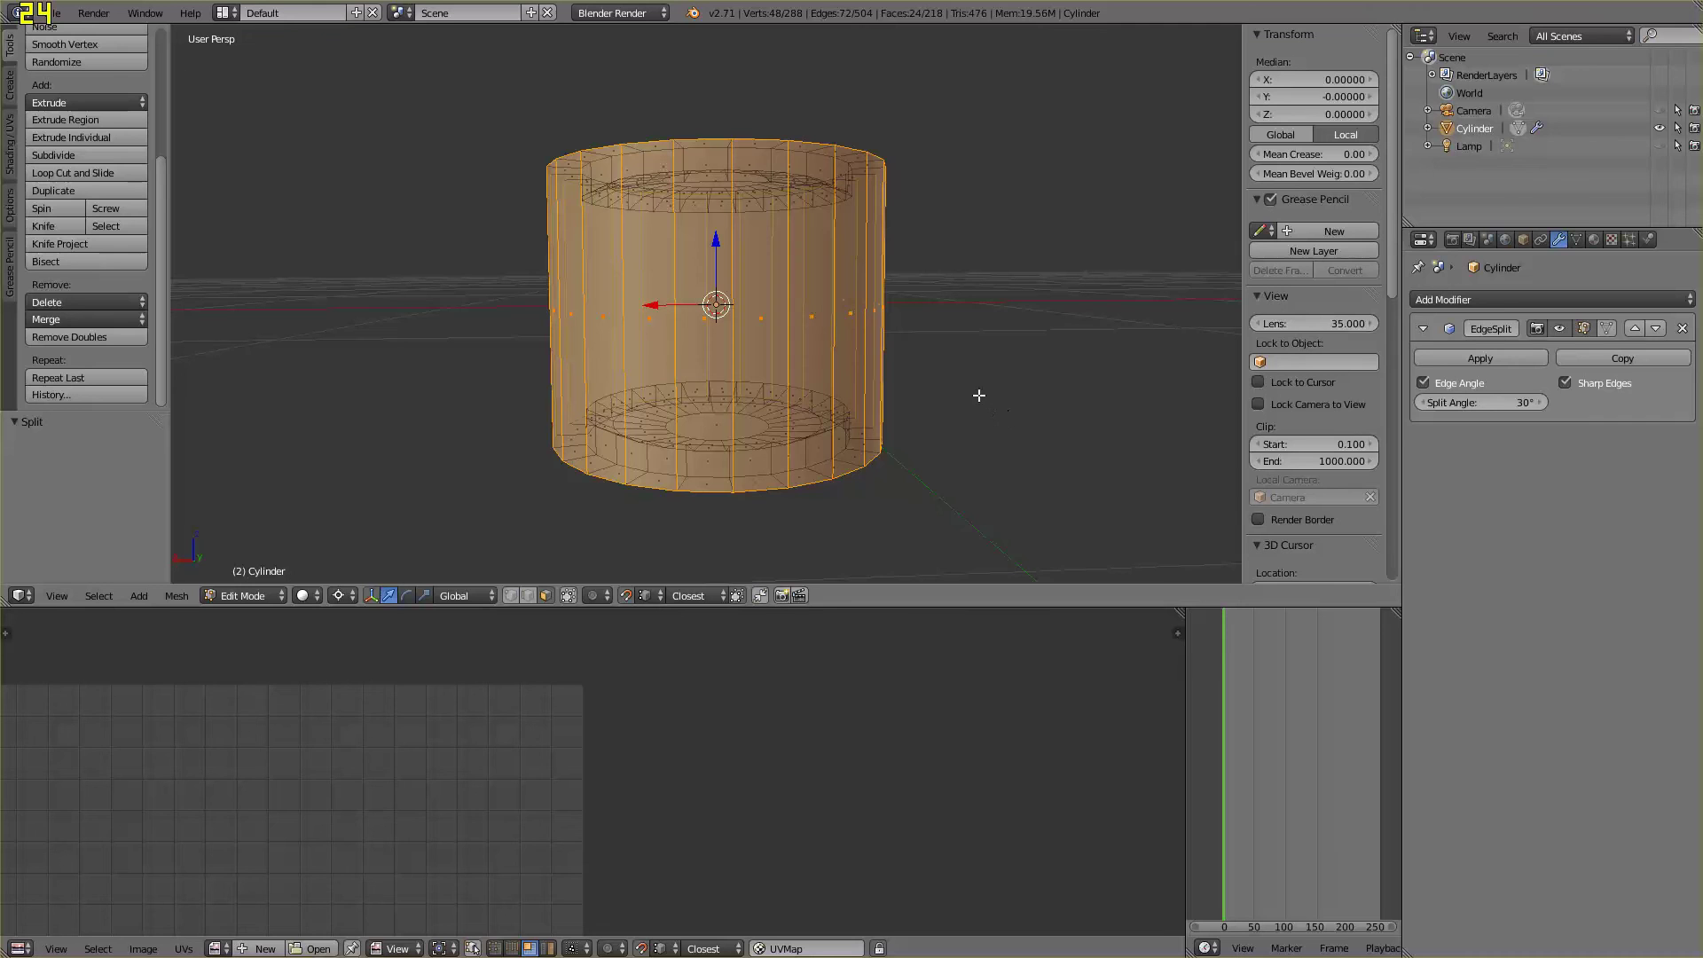
Unwrap the selected side wall with Cylinder Projection and enlarge the UV editor to show the resulting layout
click(11, 147)
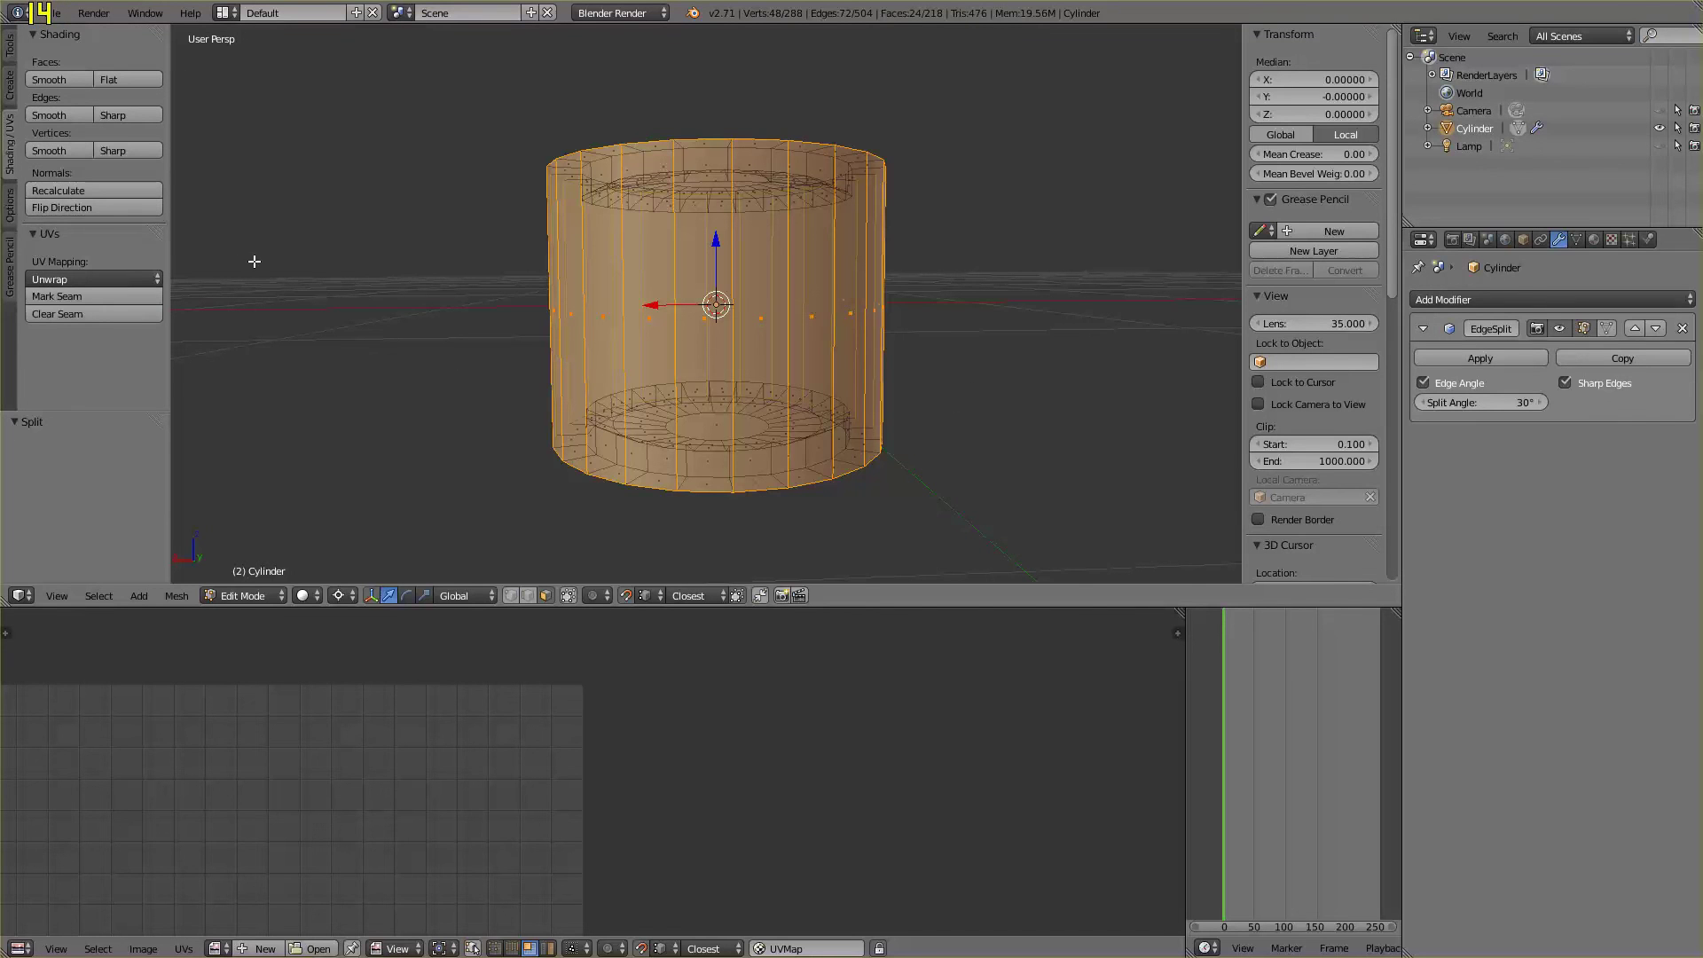
click(78, 277)
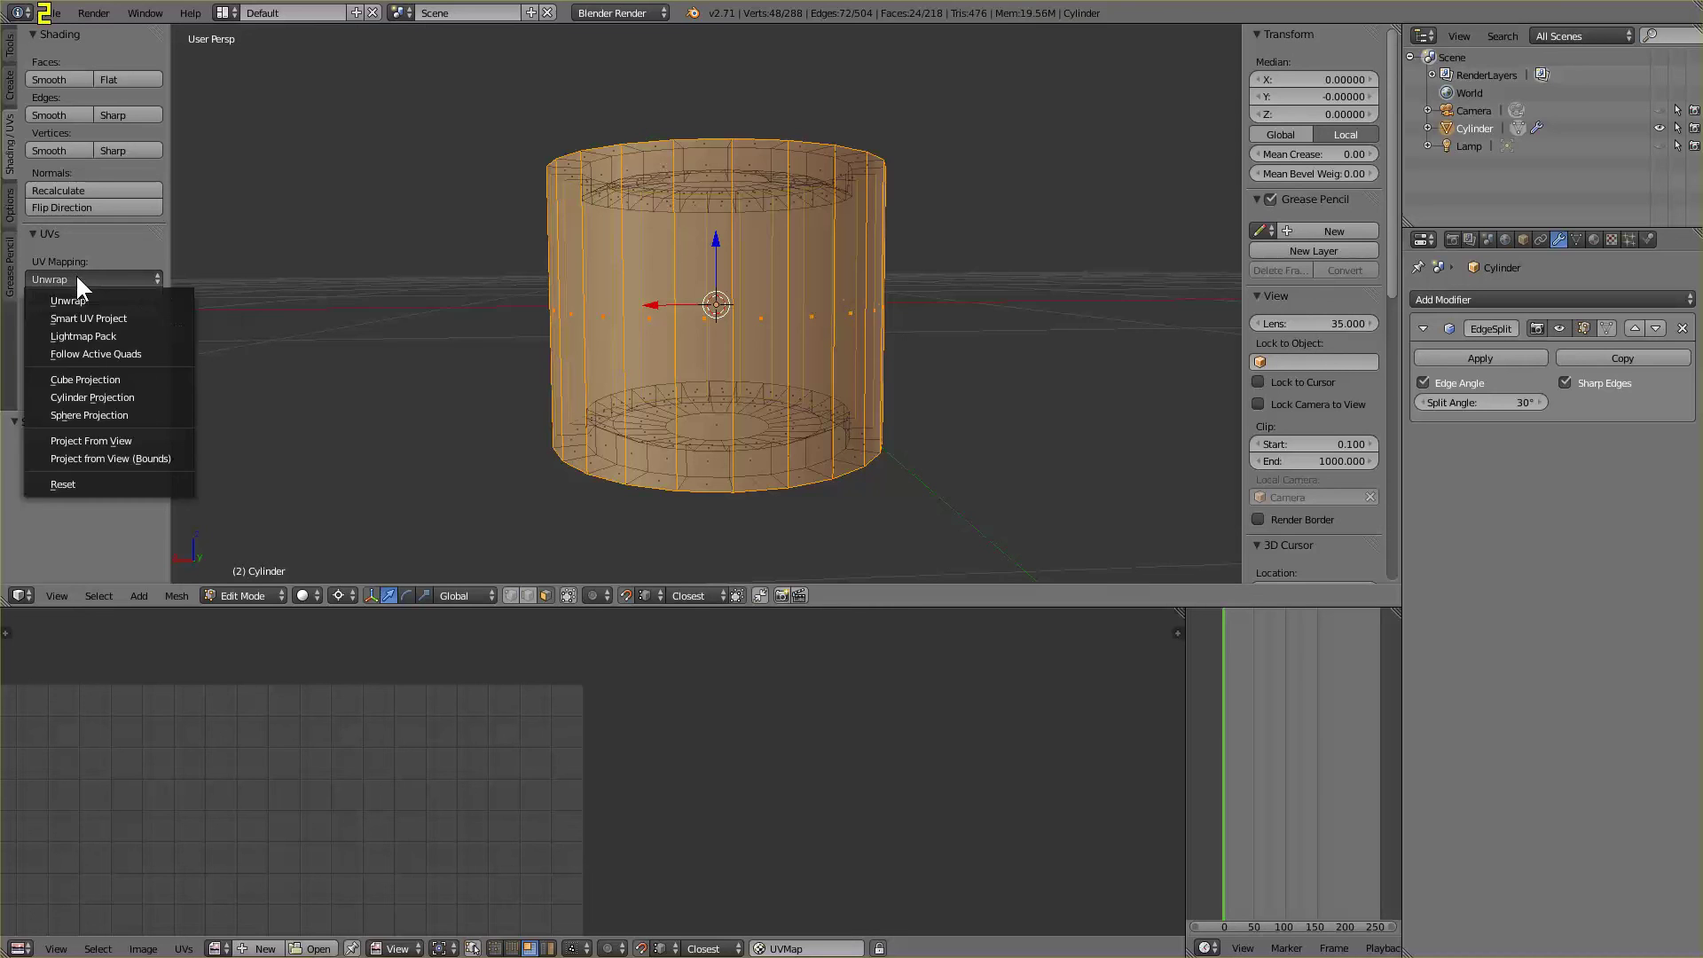
click(125, 398)
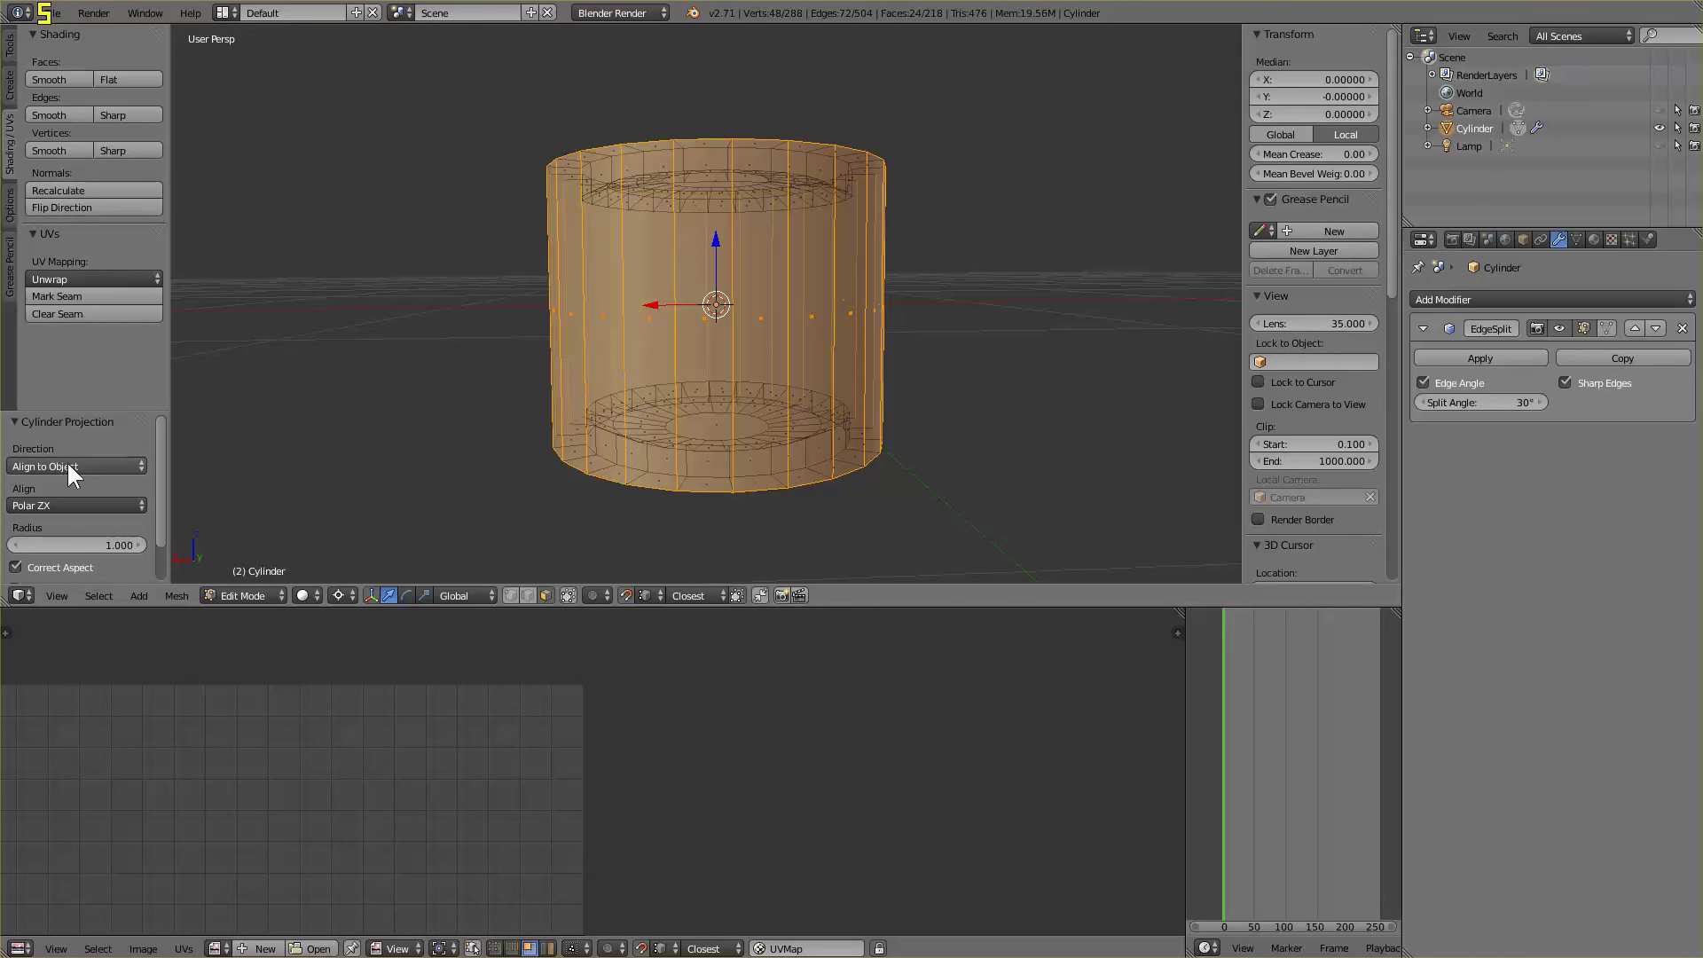
drag(653, 607, 666, 343)
scroll(460, 791, up, 2)
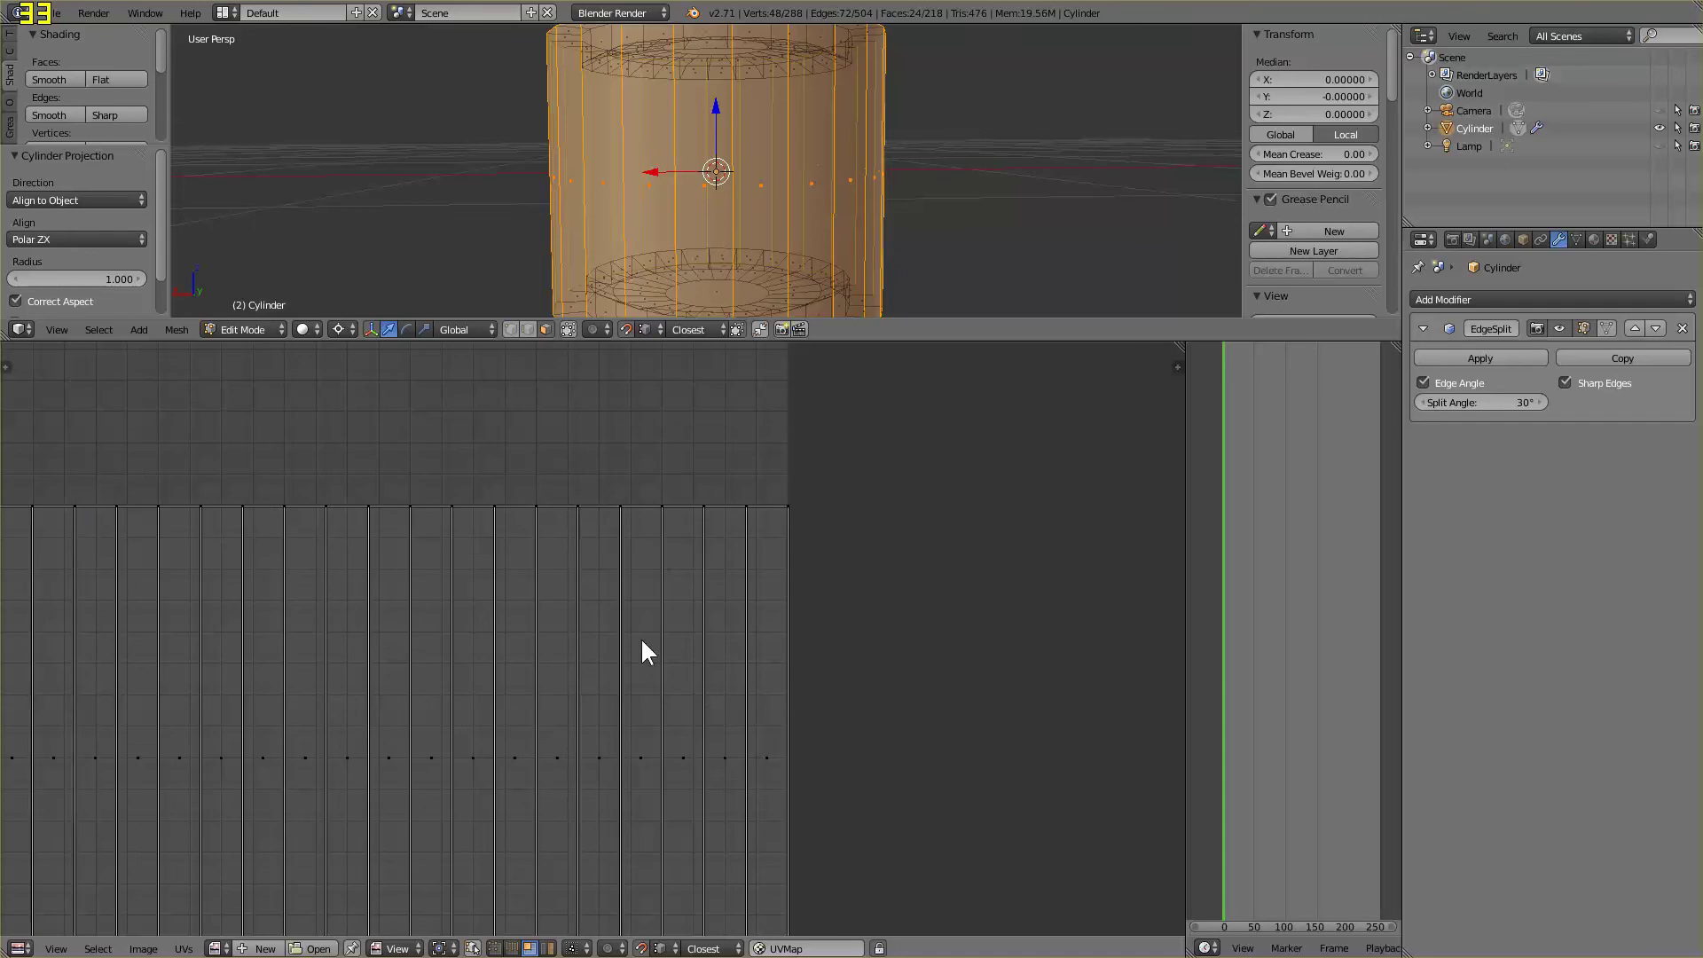
Shrink the UV editor to enlarge the 3D view, keeping the whole side-wall UV layout in sight
scroll(645, 654, down, 2)
middle_drag(608, 710, 734, 658)
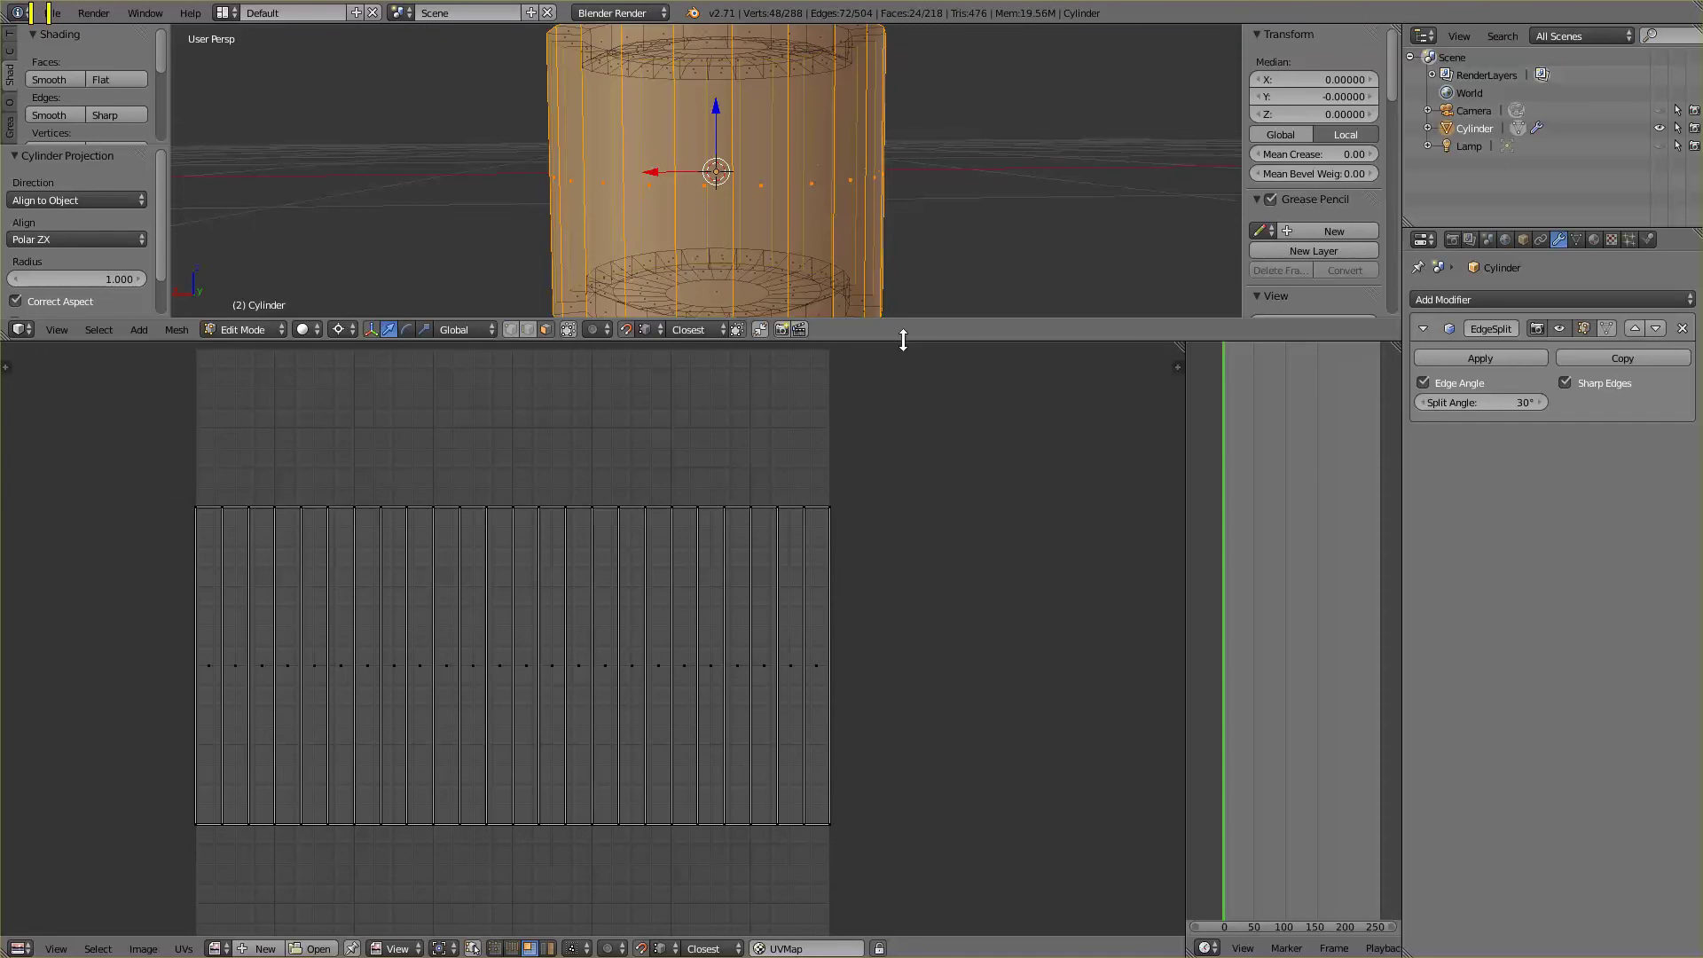
drag(903, 340, 895, 443)
scroll(852, 550, down, 1)
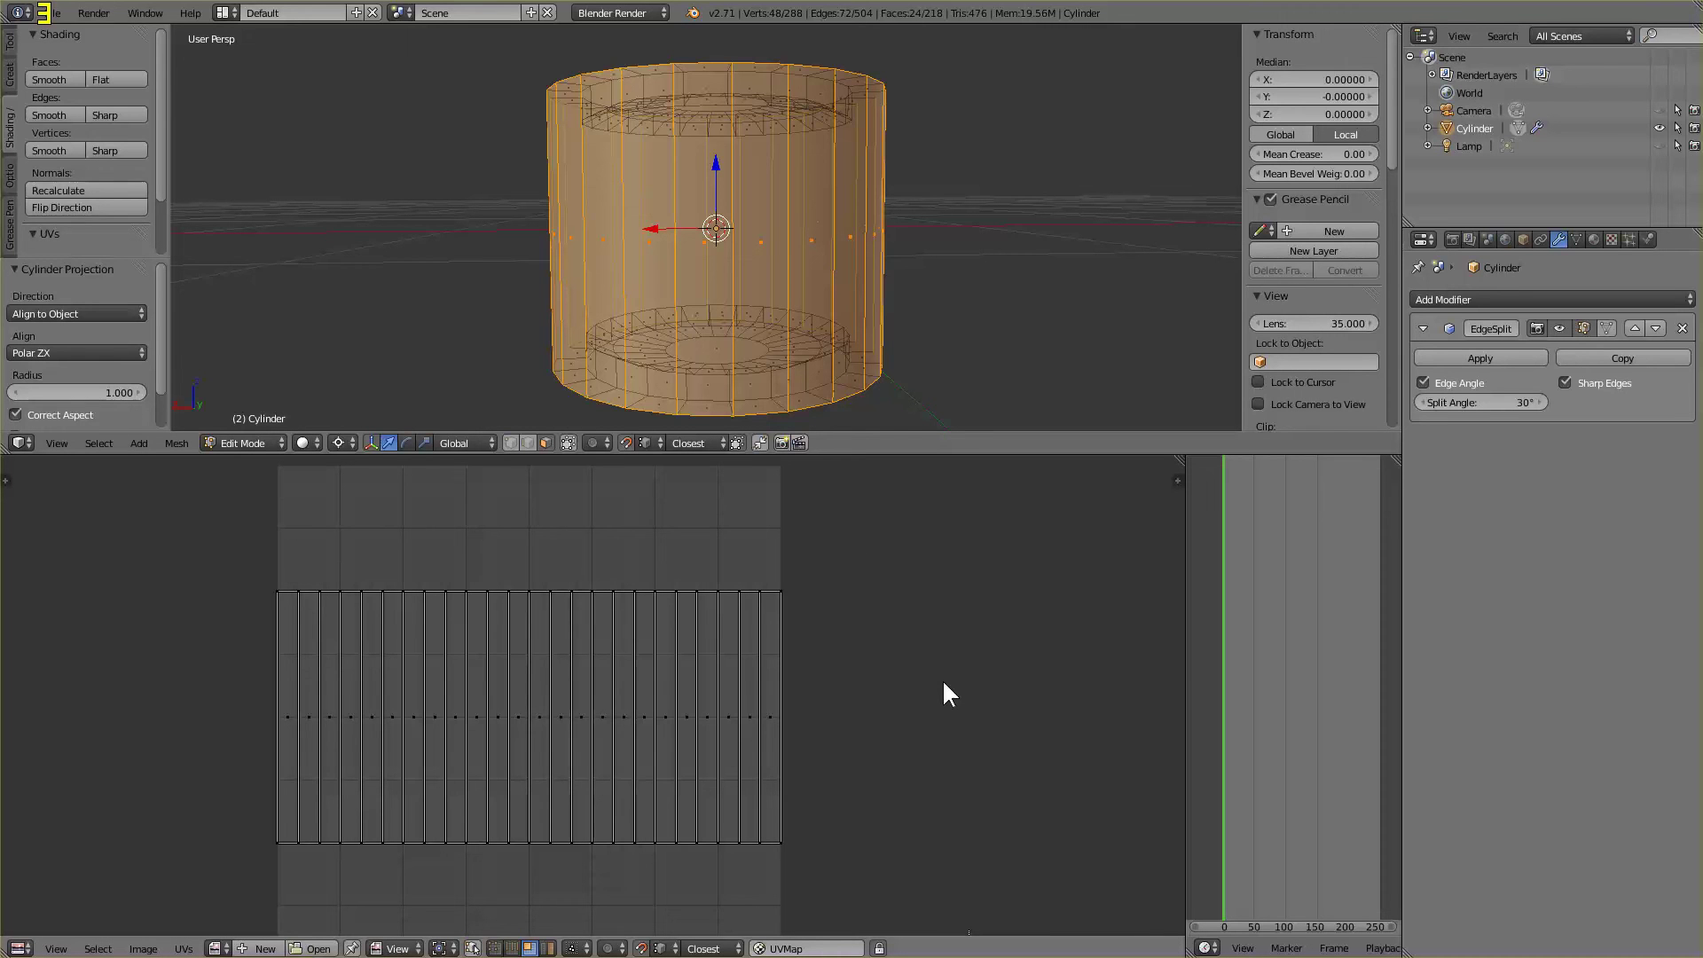
Turn off snapping and scale the entire side-wall UV layout to 0.5 along Y
key(a)
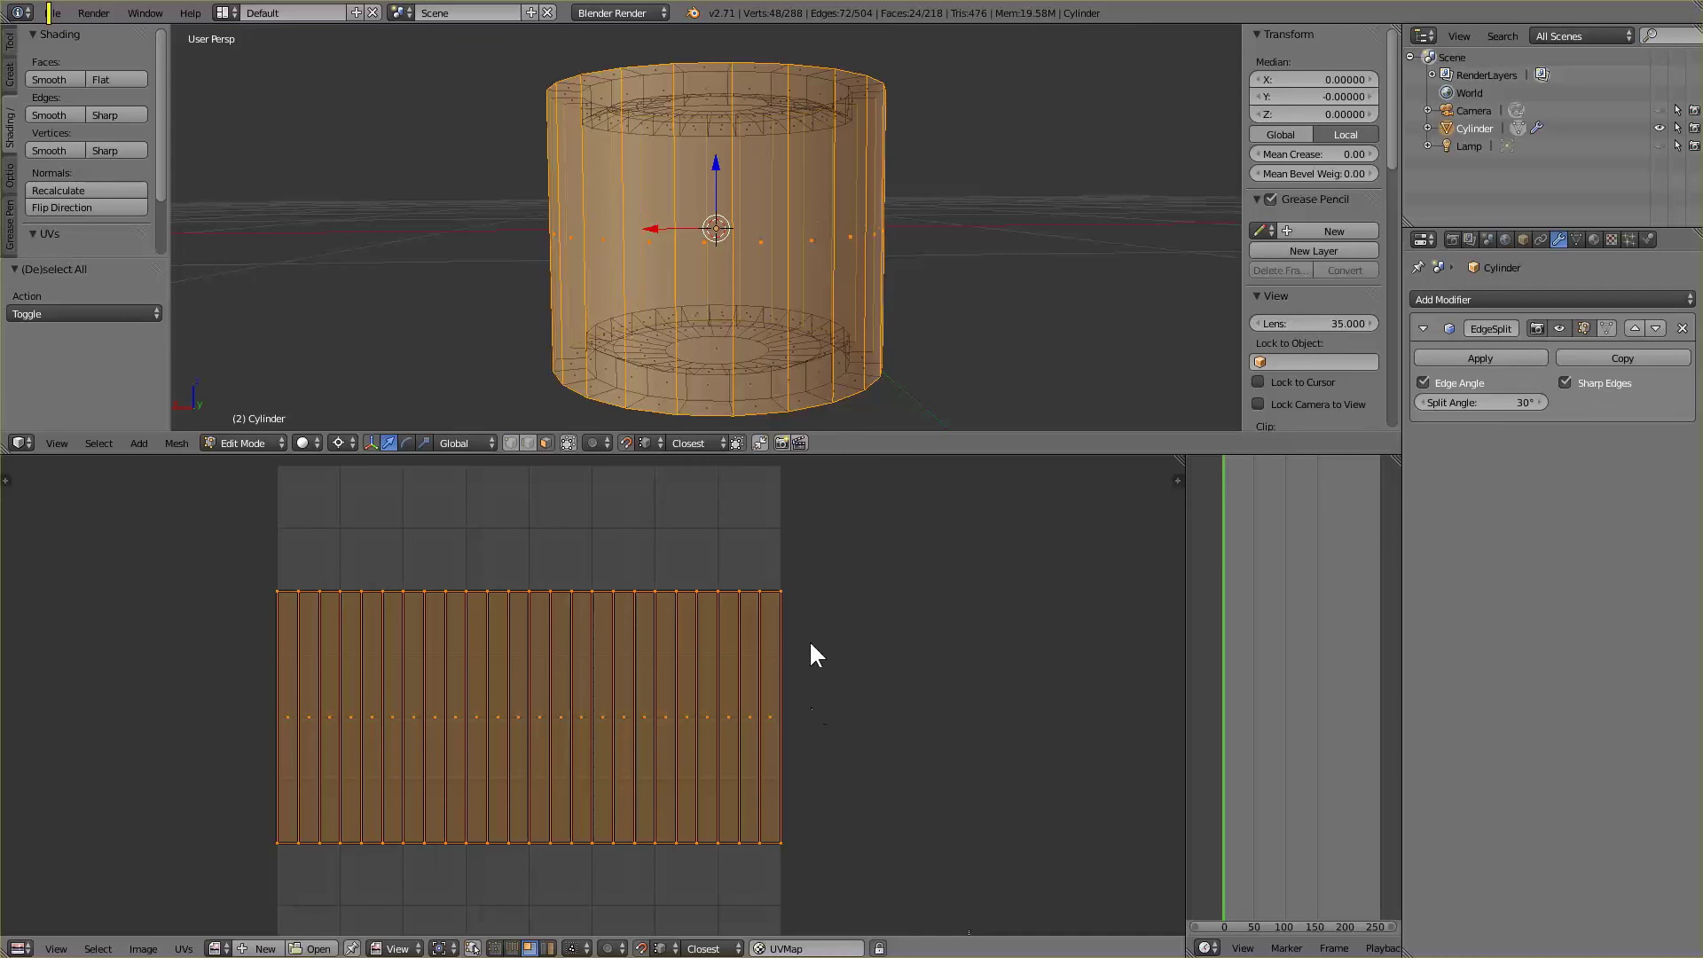
scroll(878, 316, down, 3)
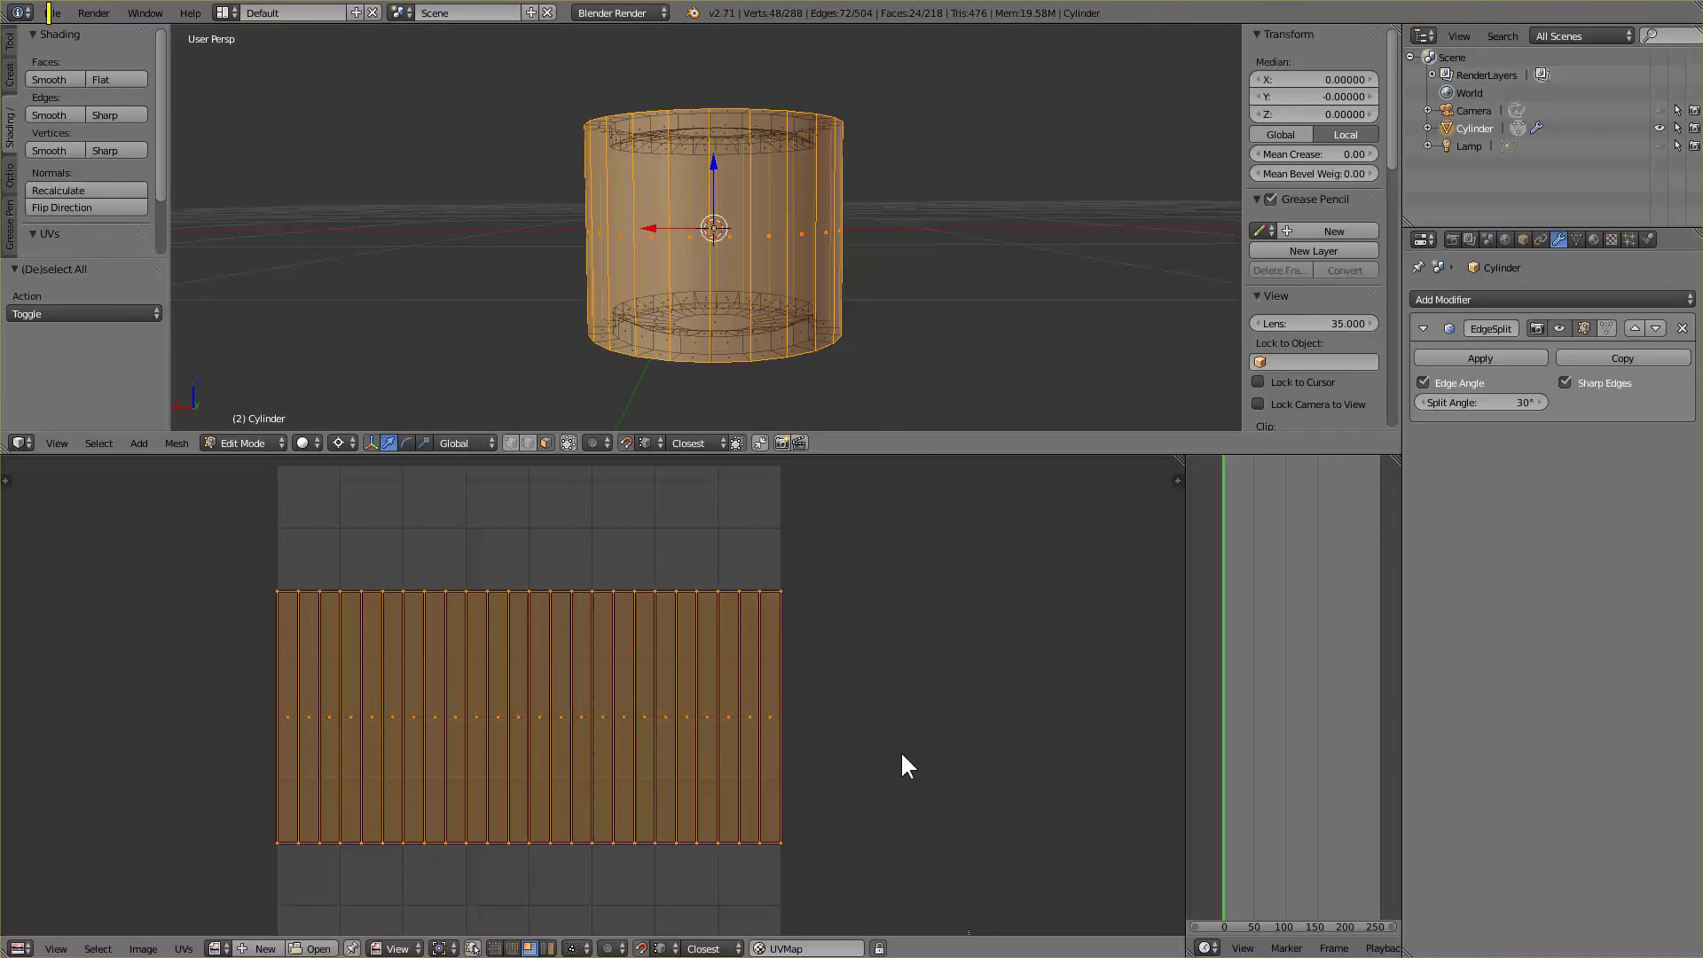
key(s)
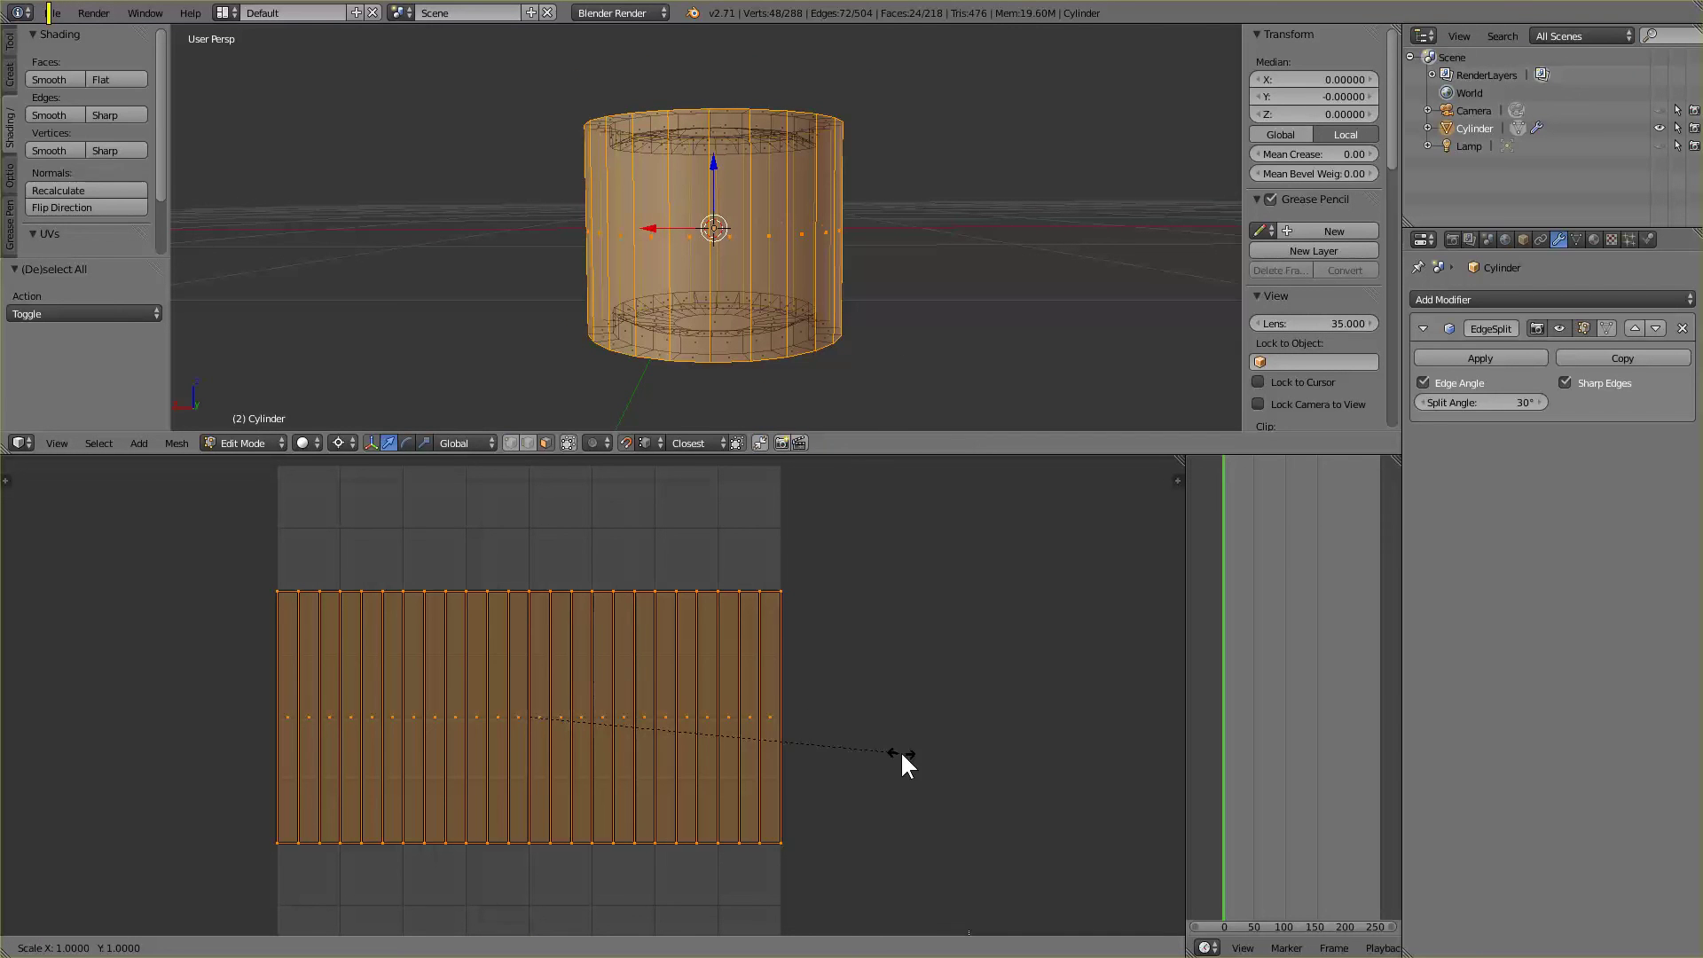
right_click(902, 751)
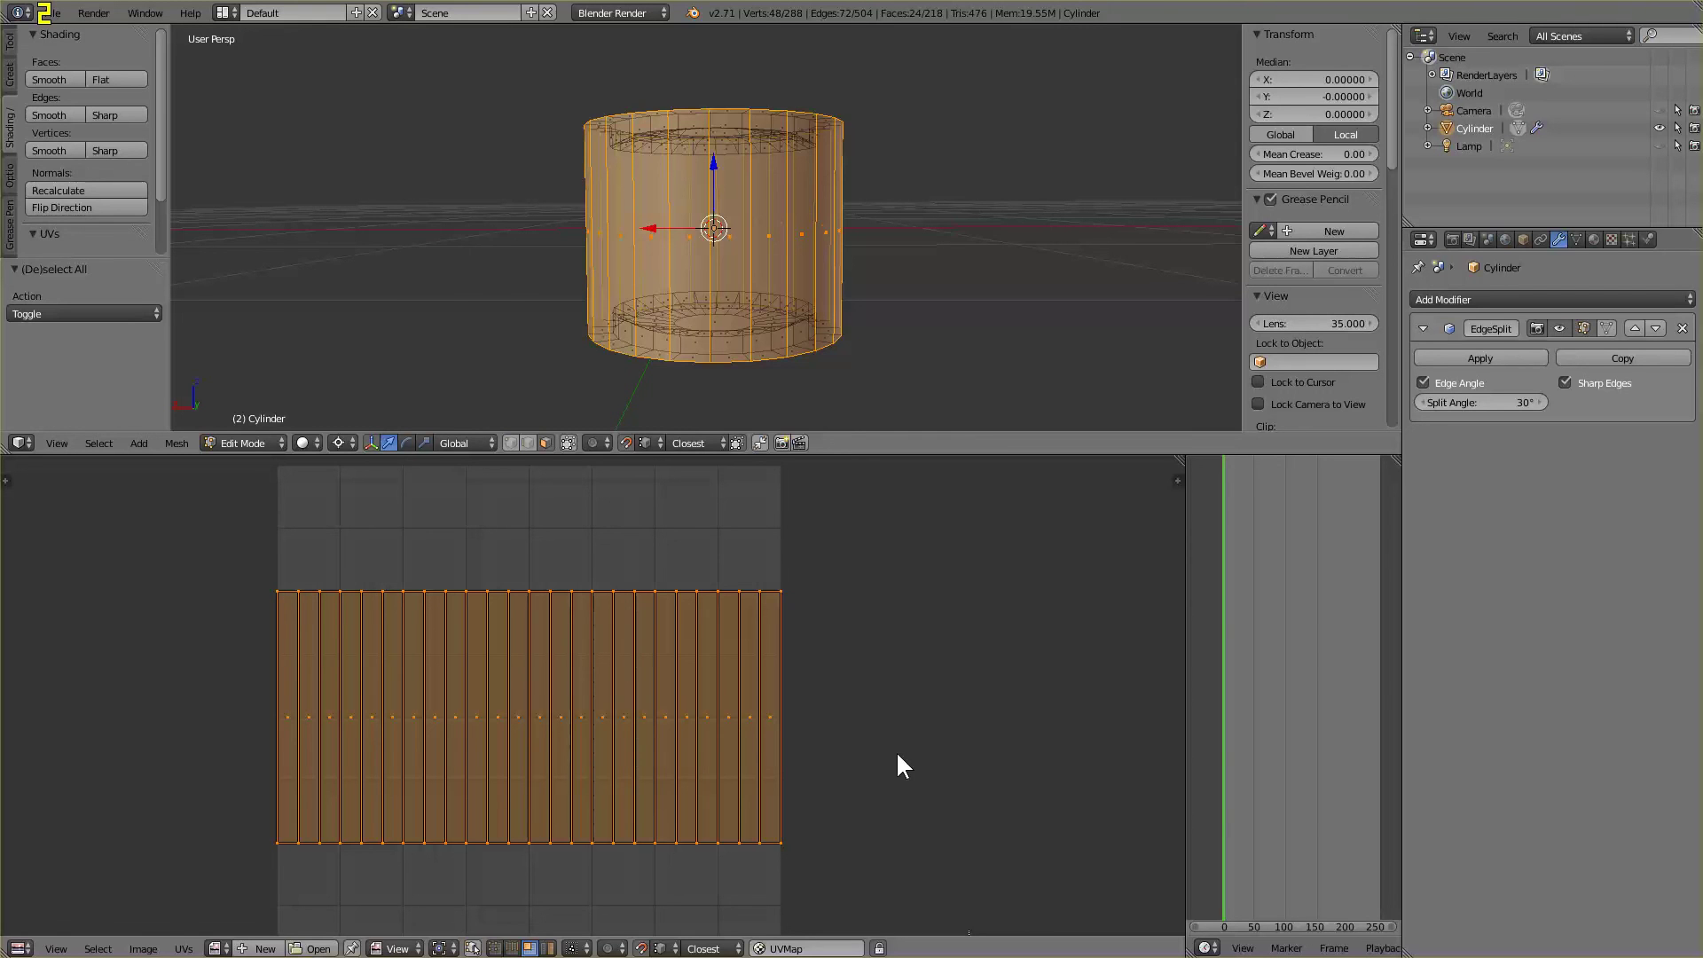
click(626, 442)
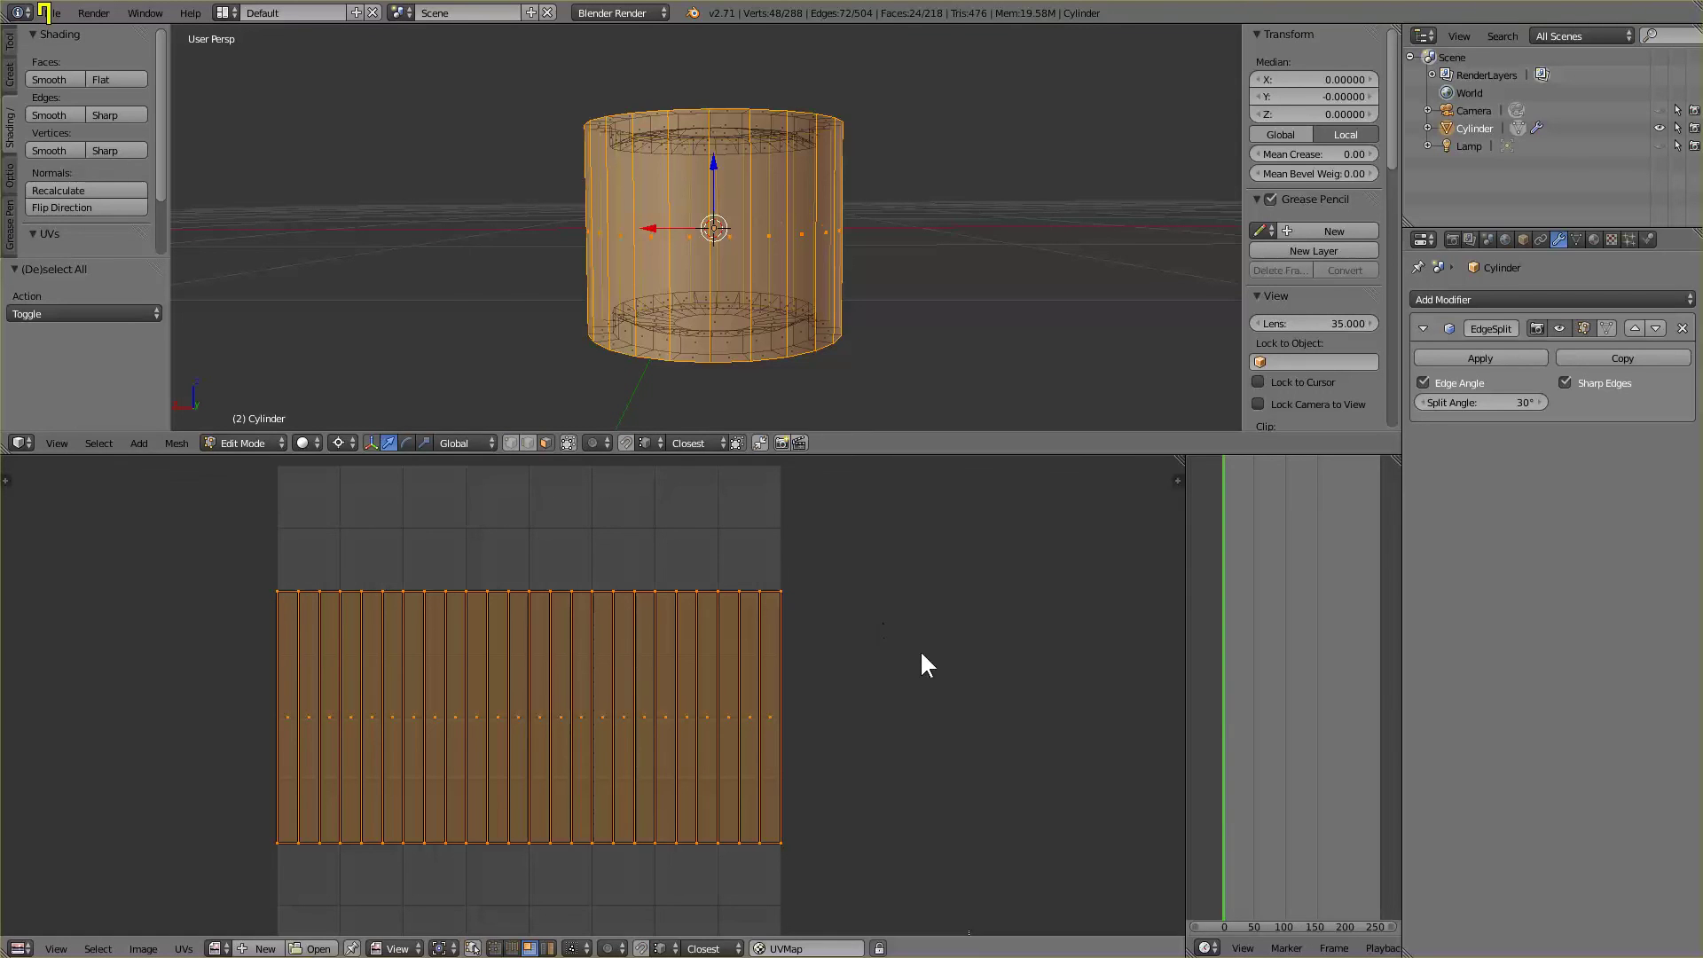
key(s)
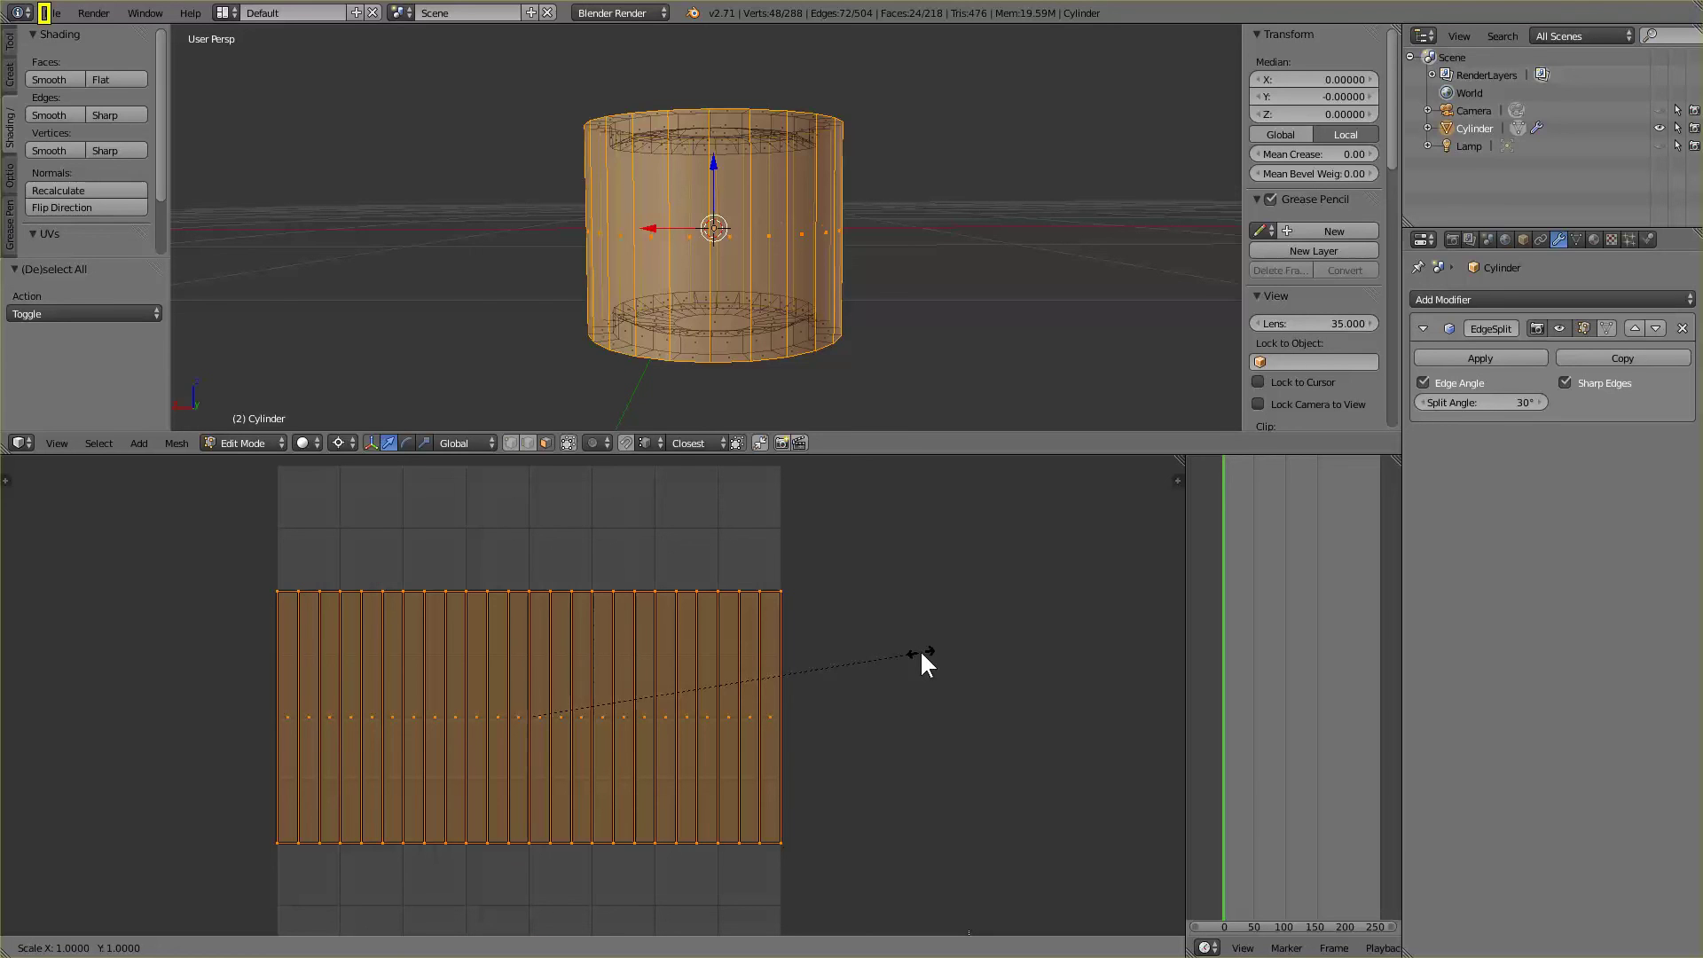
text(y)
text(.6)
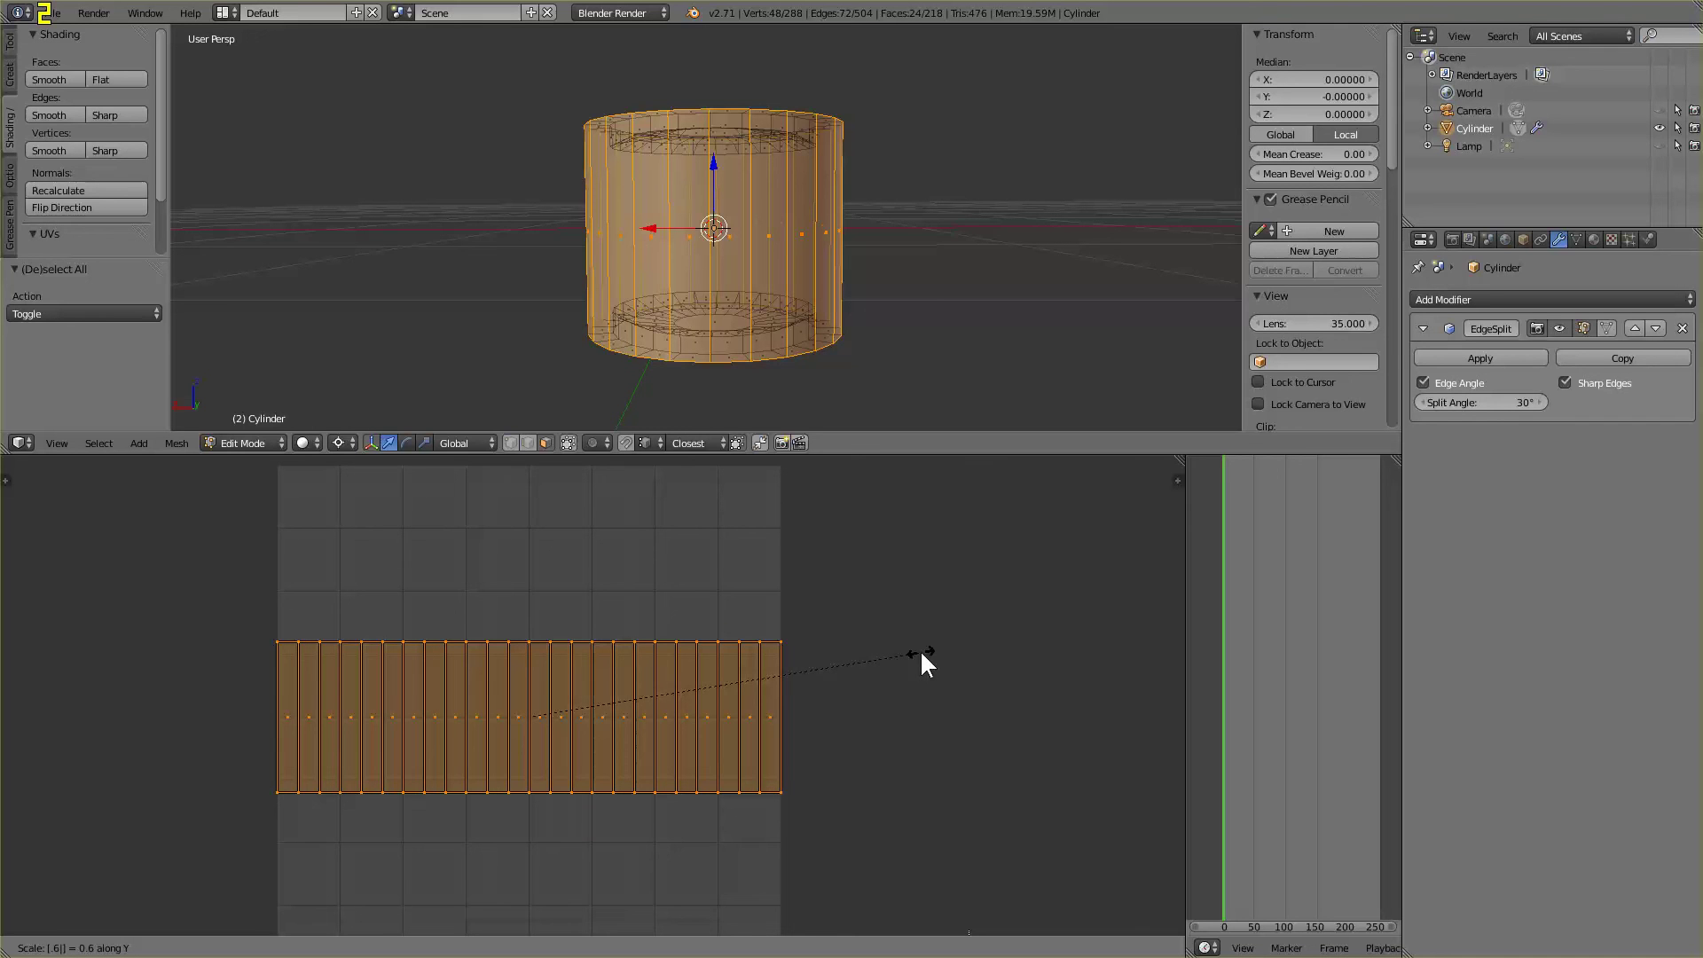
key(BackSpace)
text(5)
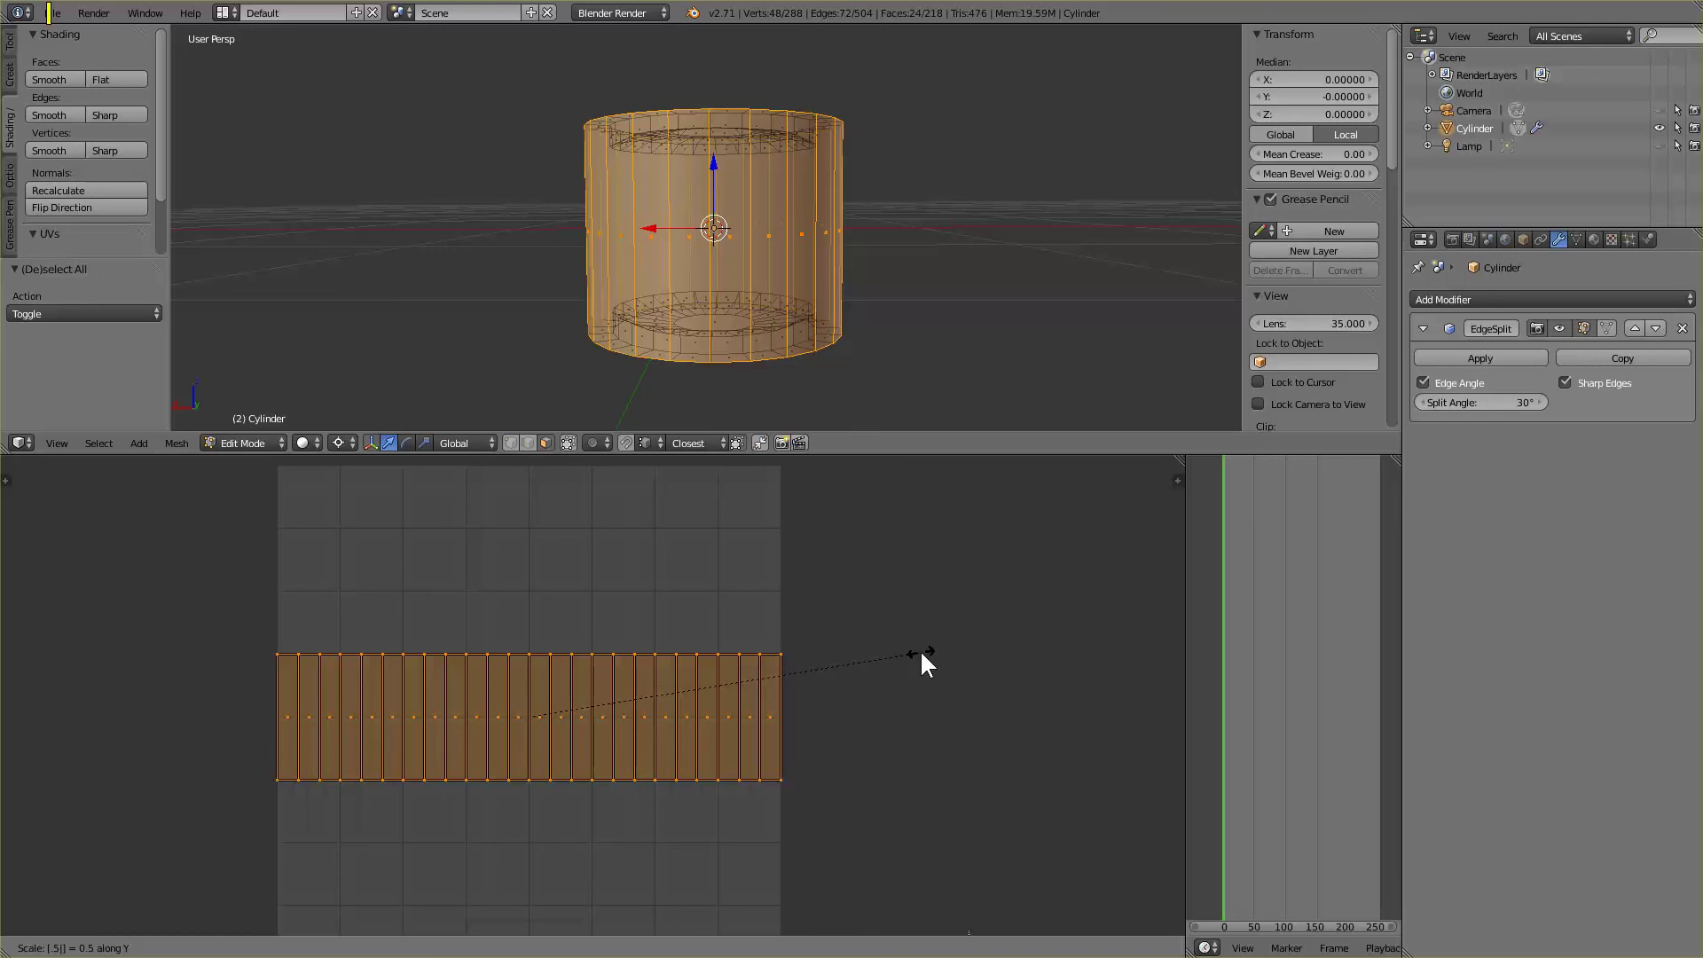
key(Return)
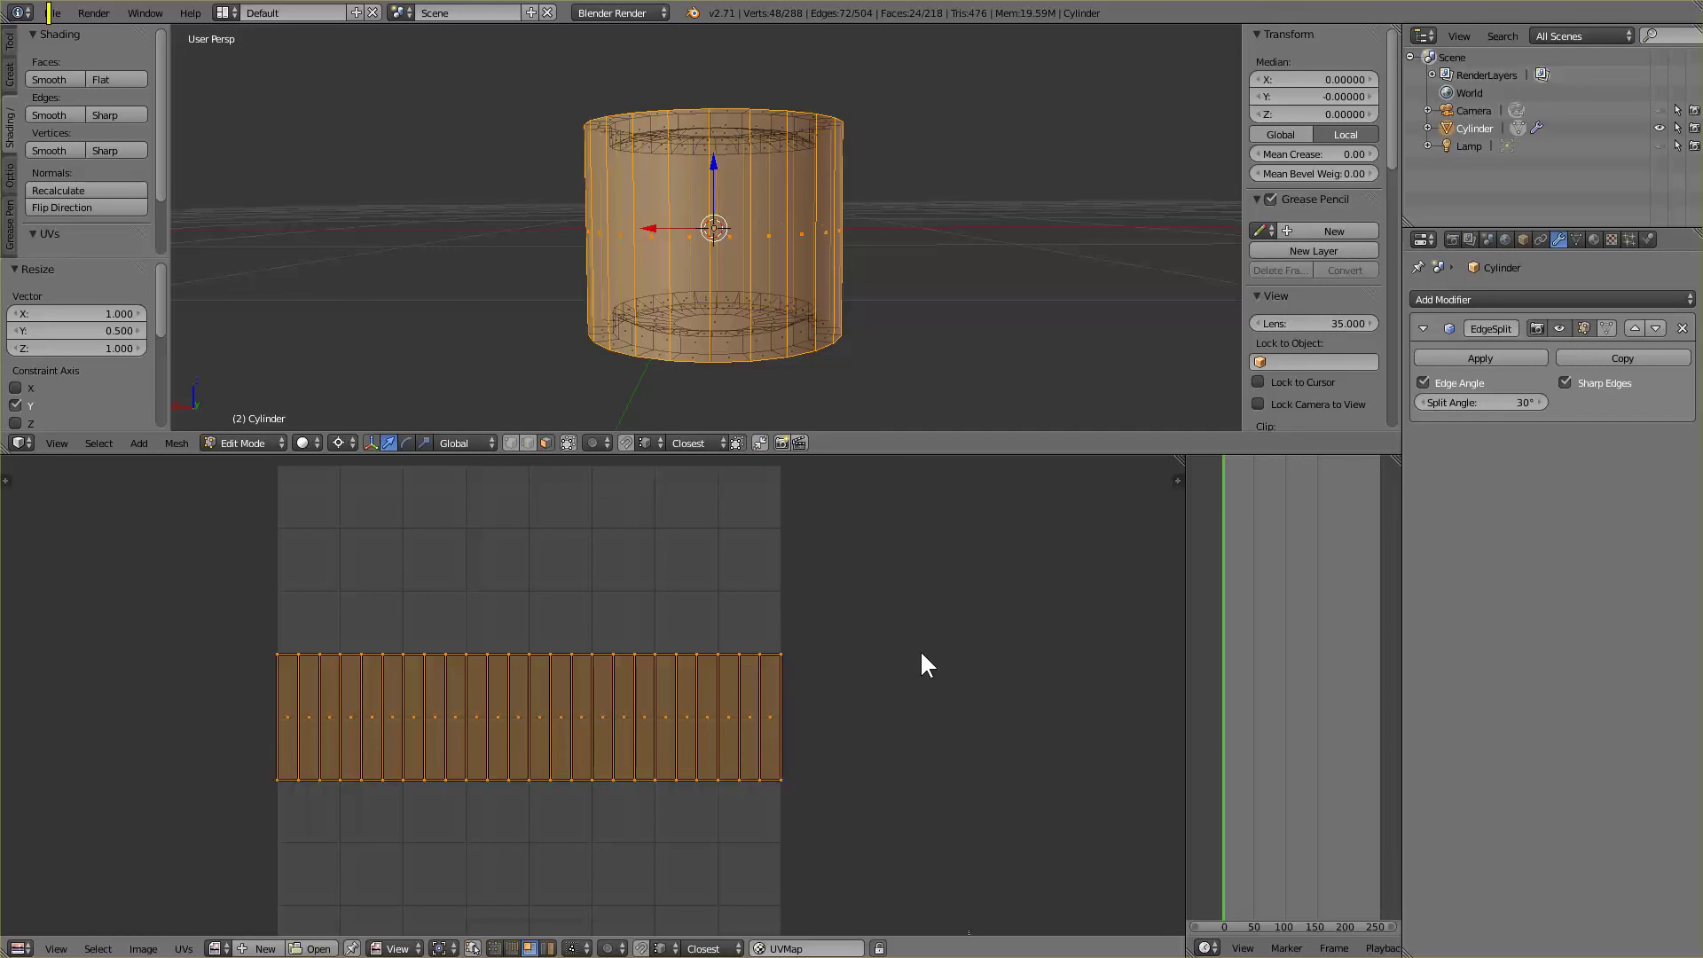
Open TPtank1m.psd from the FuelTanksPlusDev\size1 folder as the background image of the UV layout
click(143, 949)
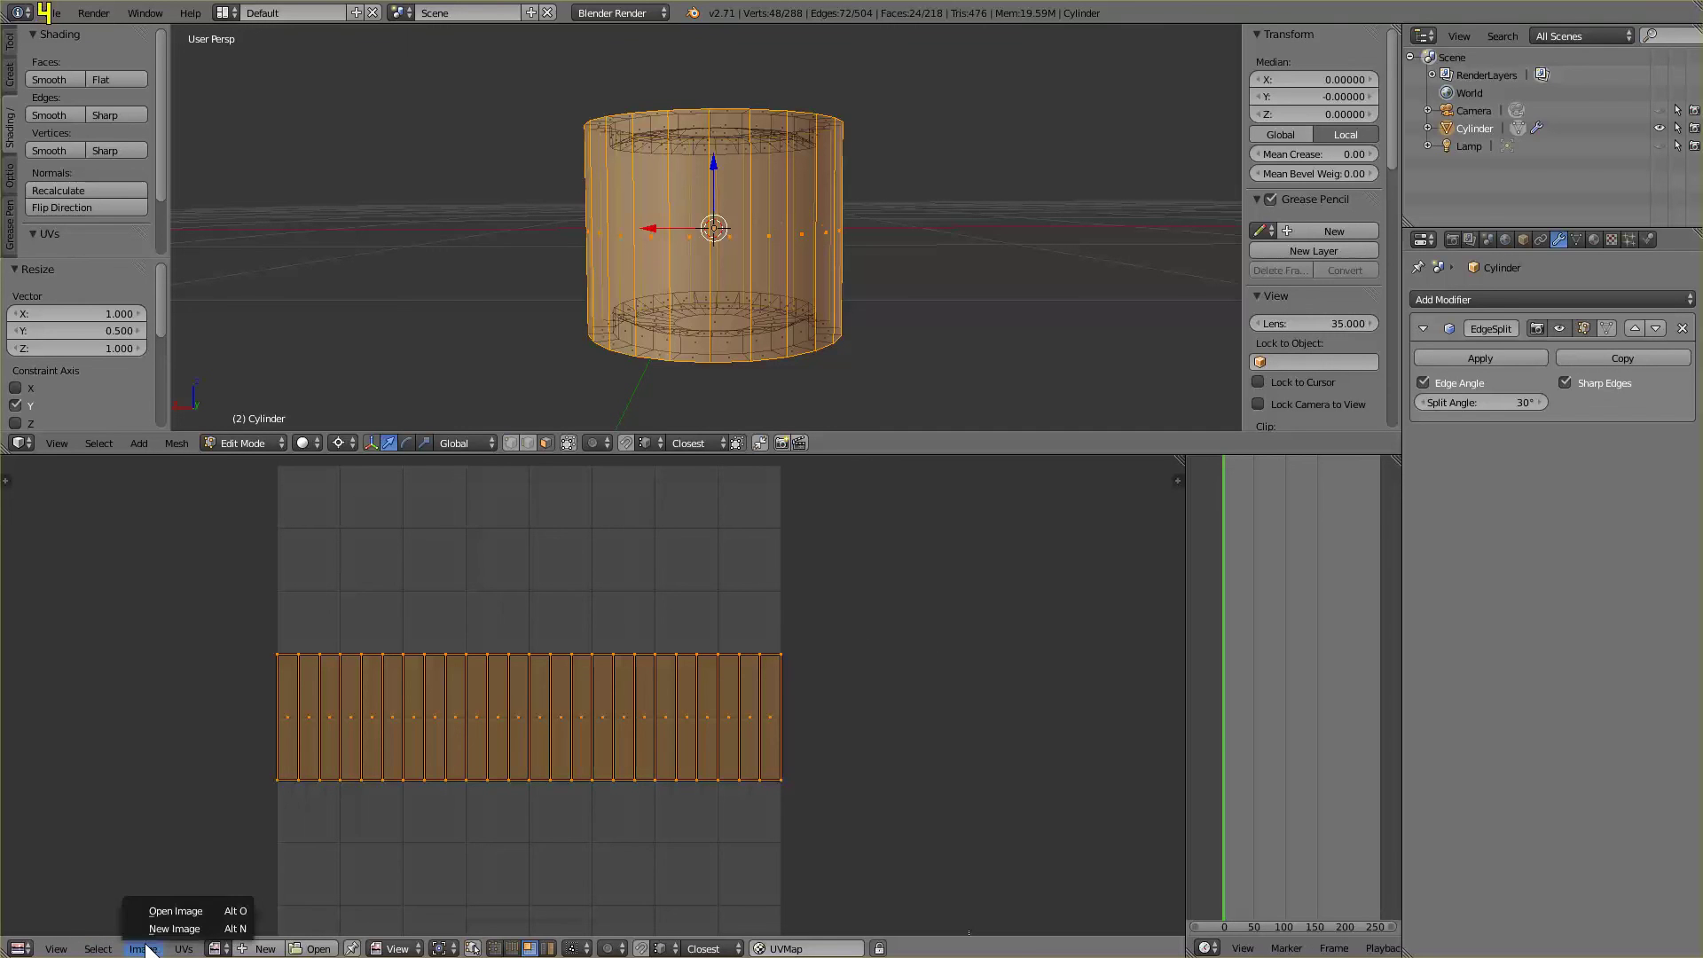
click(165, 911)
click(318, 80)
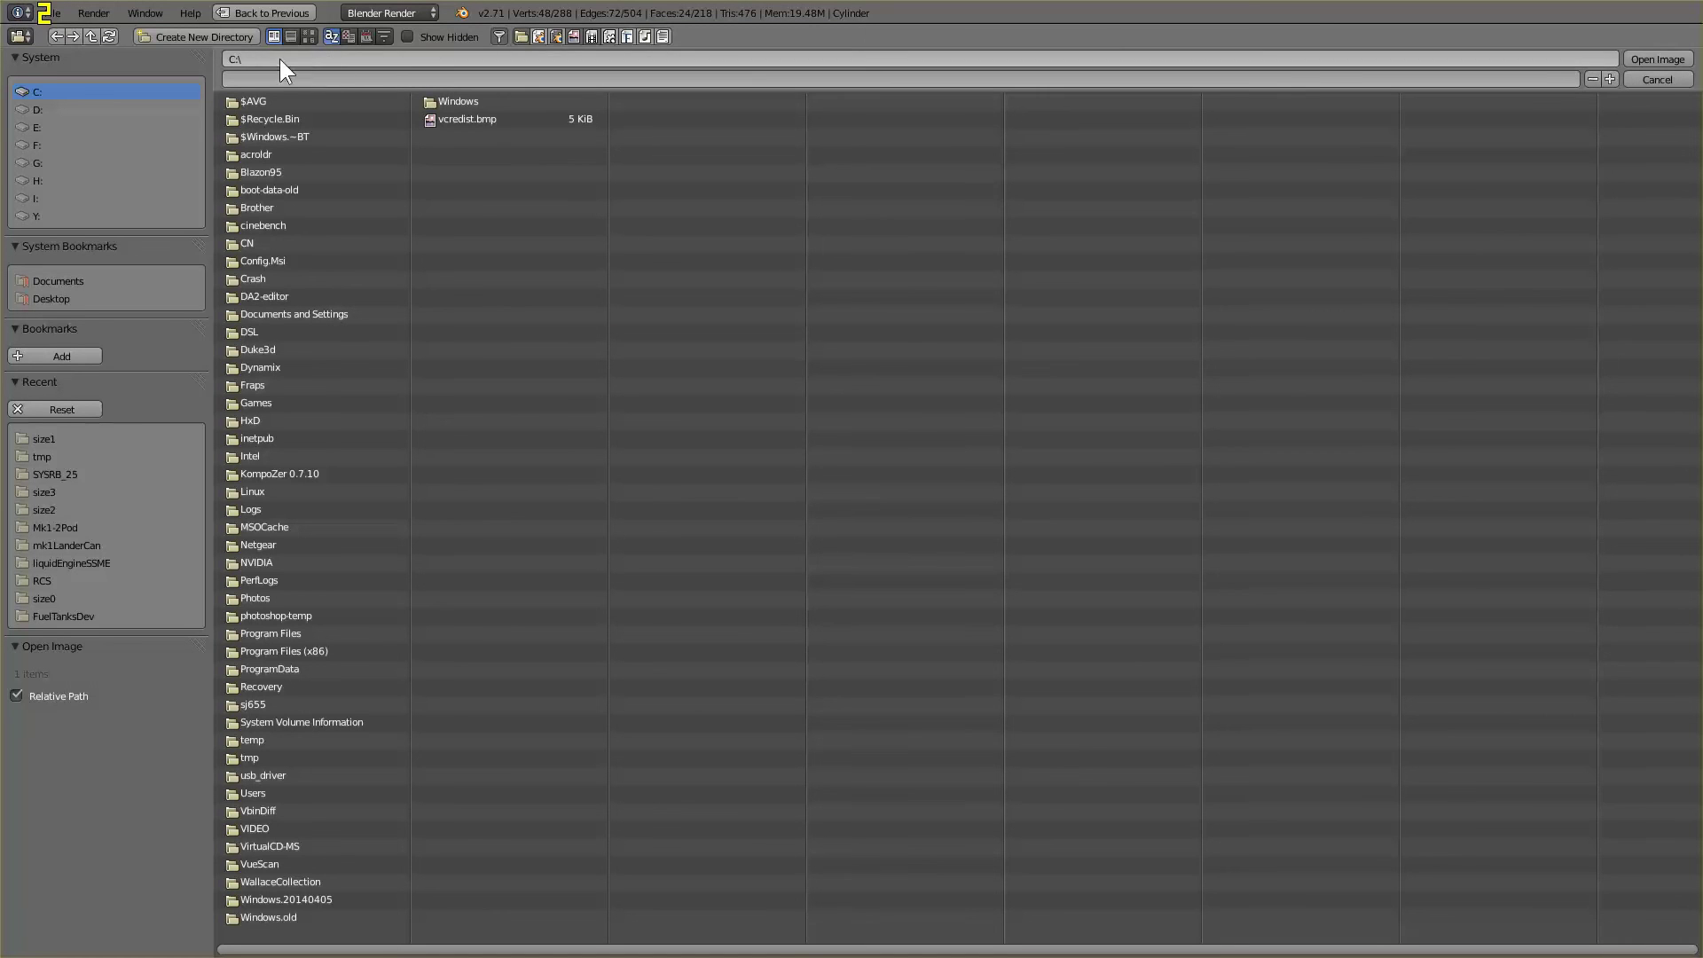
click(278, 58)
text(C:\Users\Bones\Documents\KSP-Assets\FuelTanksPlusDev\size2)
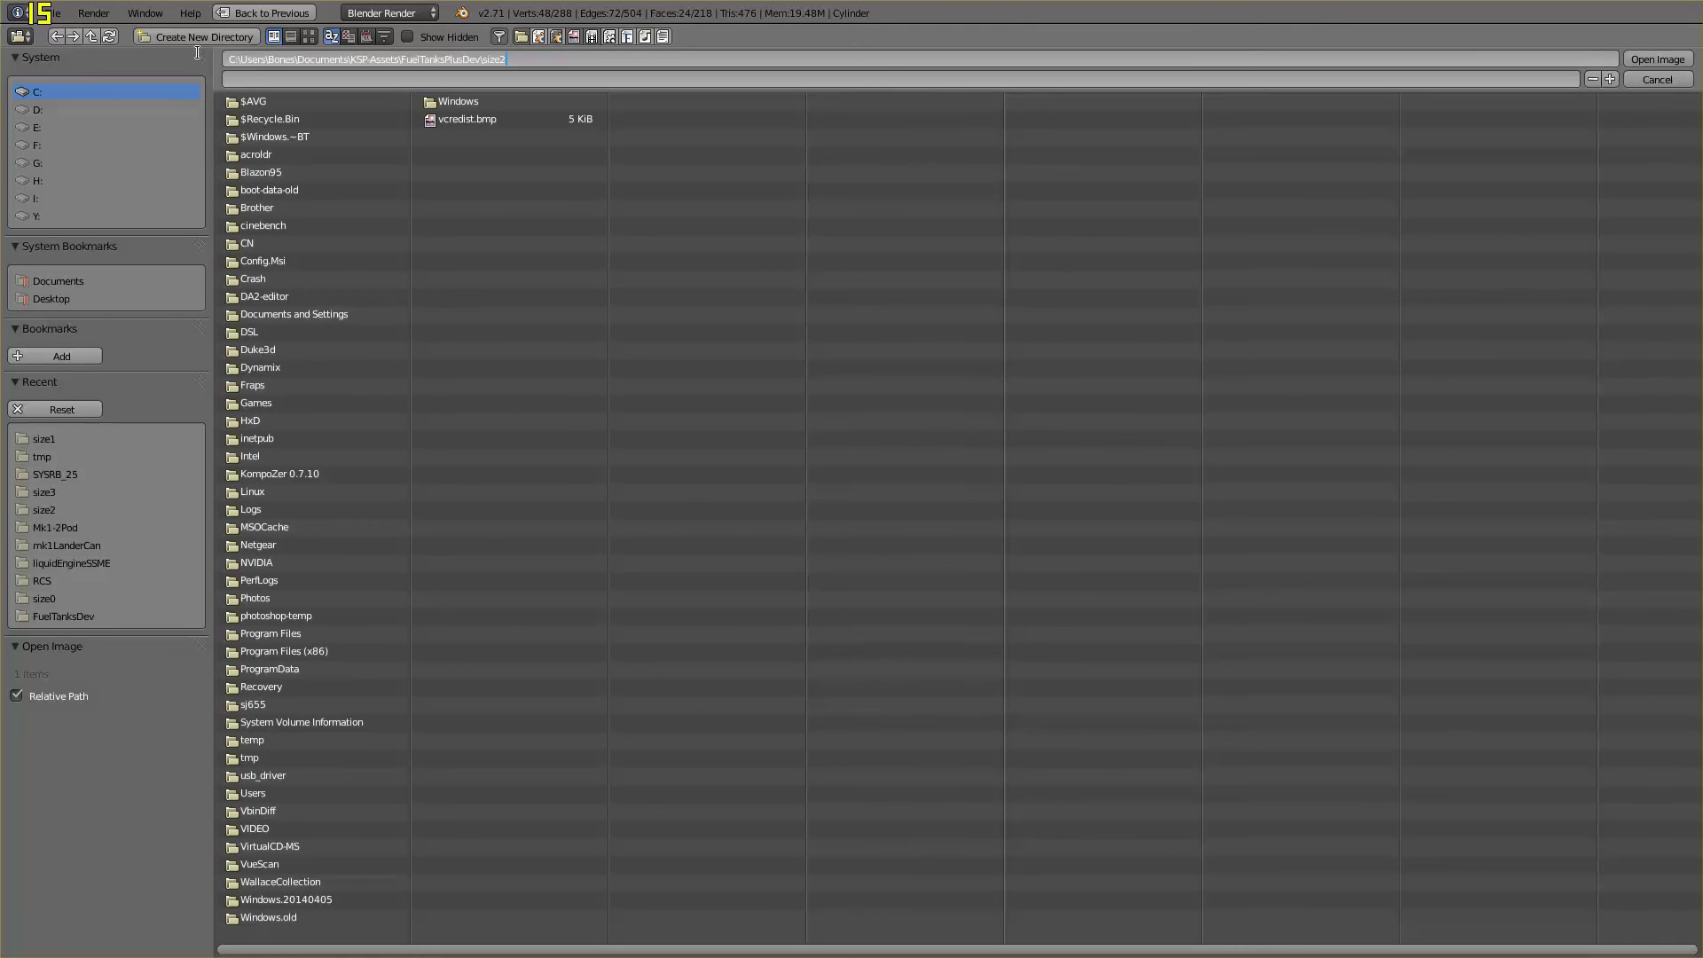
key(BackSpace)
text(1)
key(Return)
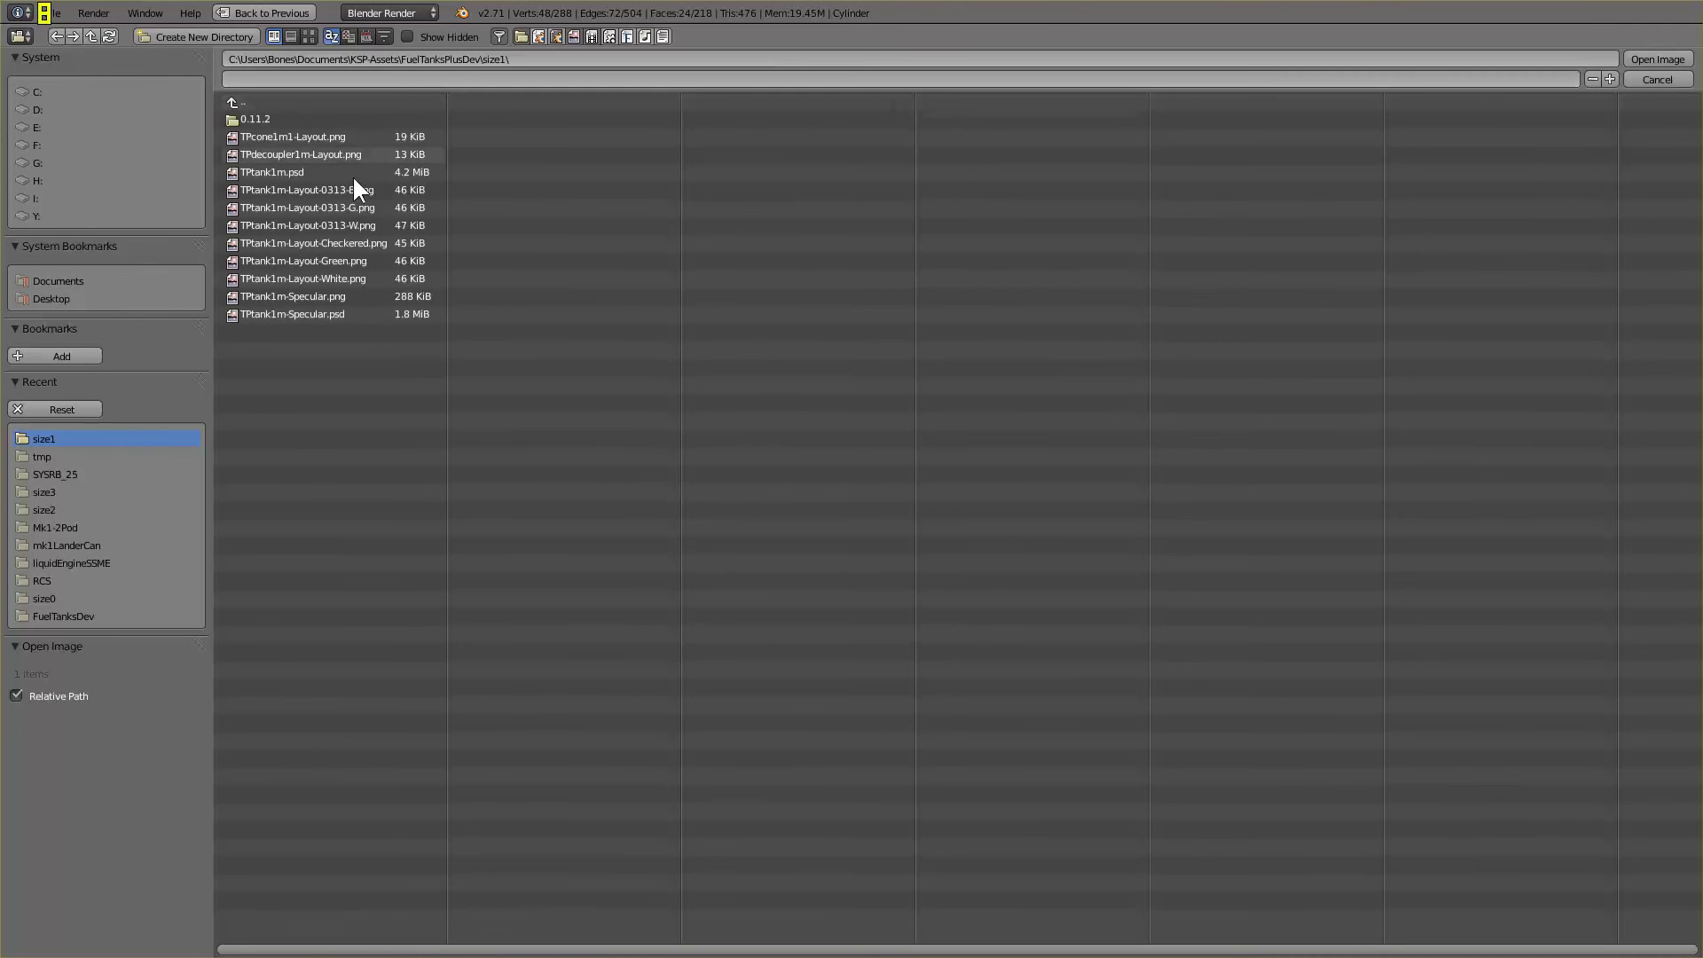
double_click(307, 171)
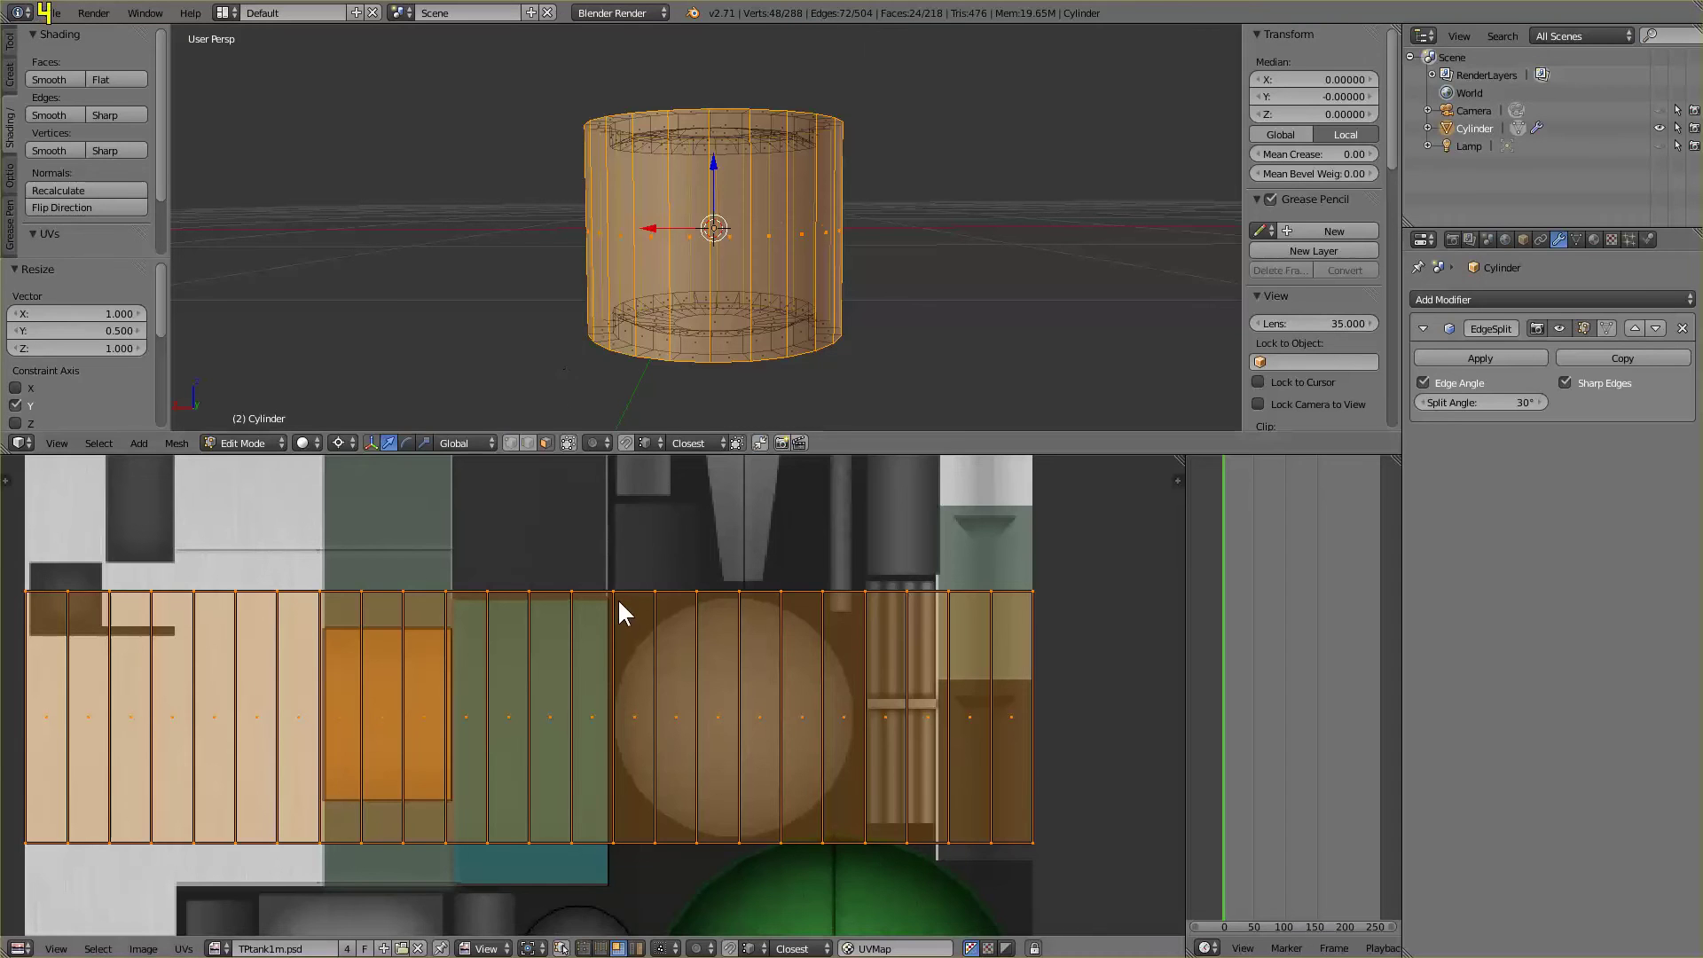
Examine how the side-wall UV layout lies across the different areas of the TPtank1m.psd texture
scroll(625, 598, down, 5)
scroll(688, 691, up, 4)
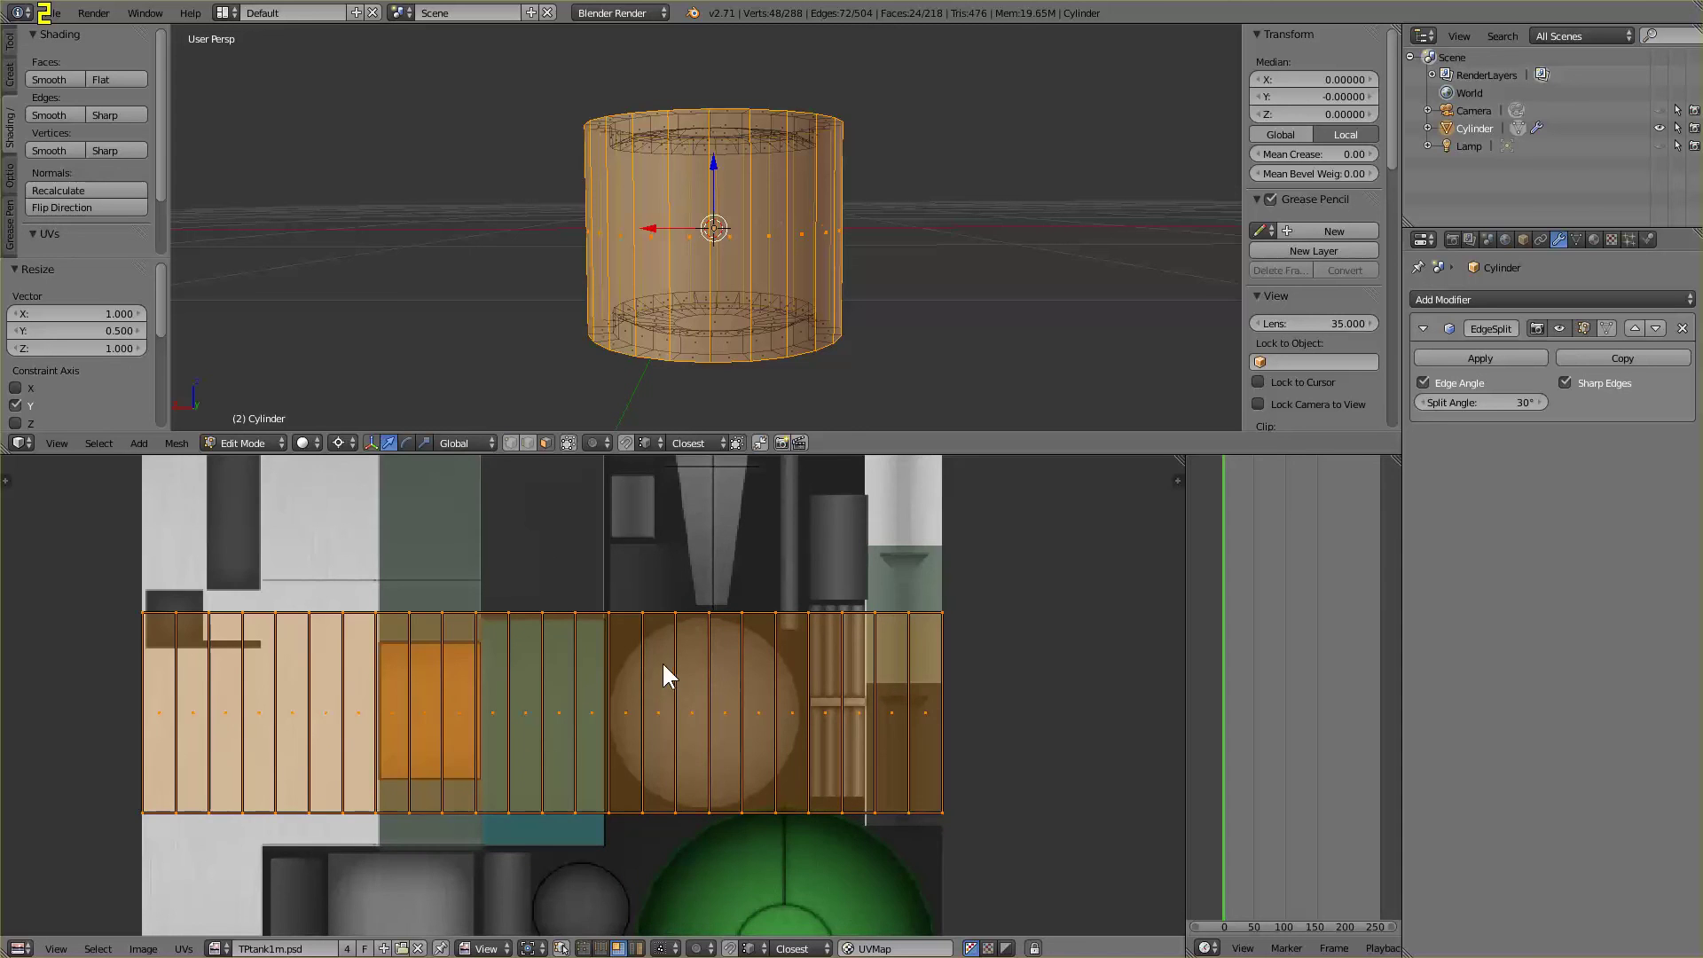
scroll(577, 666, down, 4)
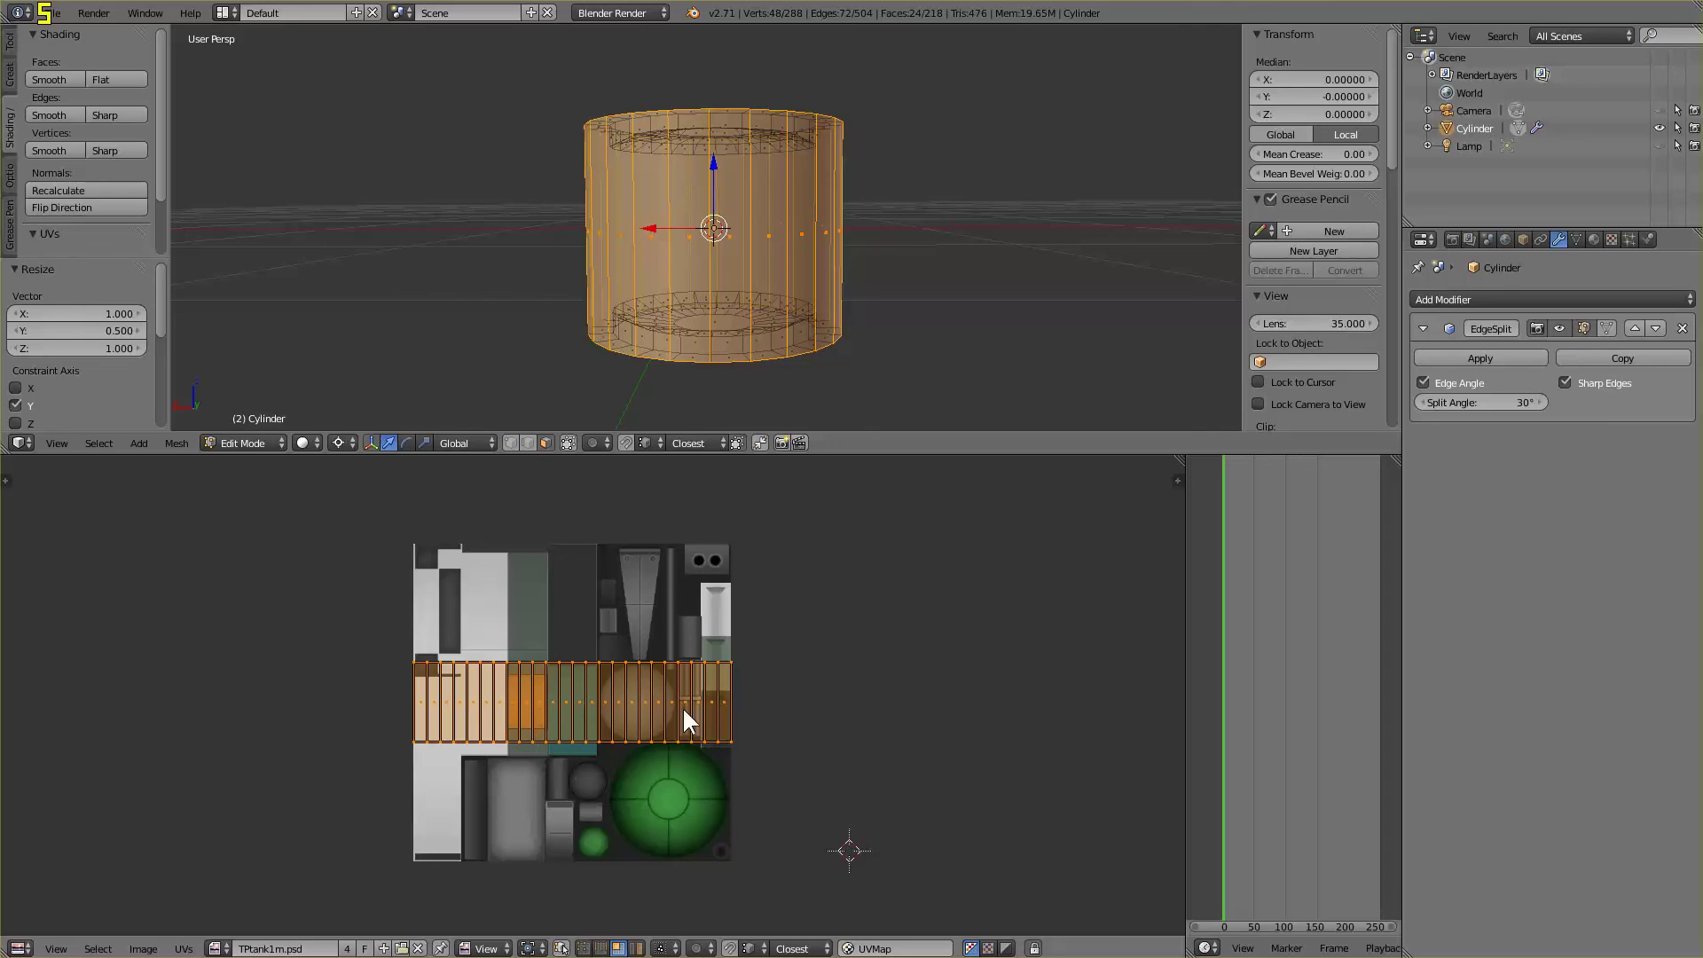
scroll(615, 778, up, 3)
middle_drag(619, 837, 703, 792)
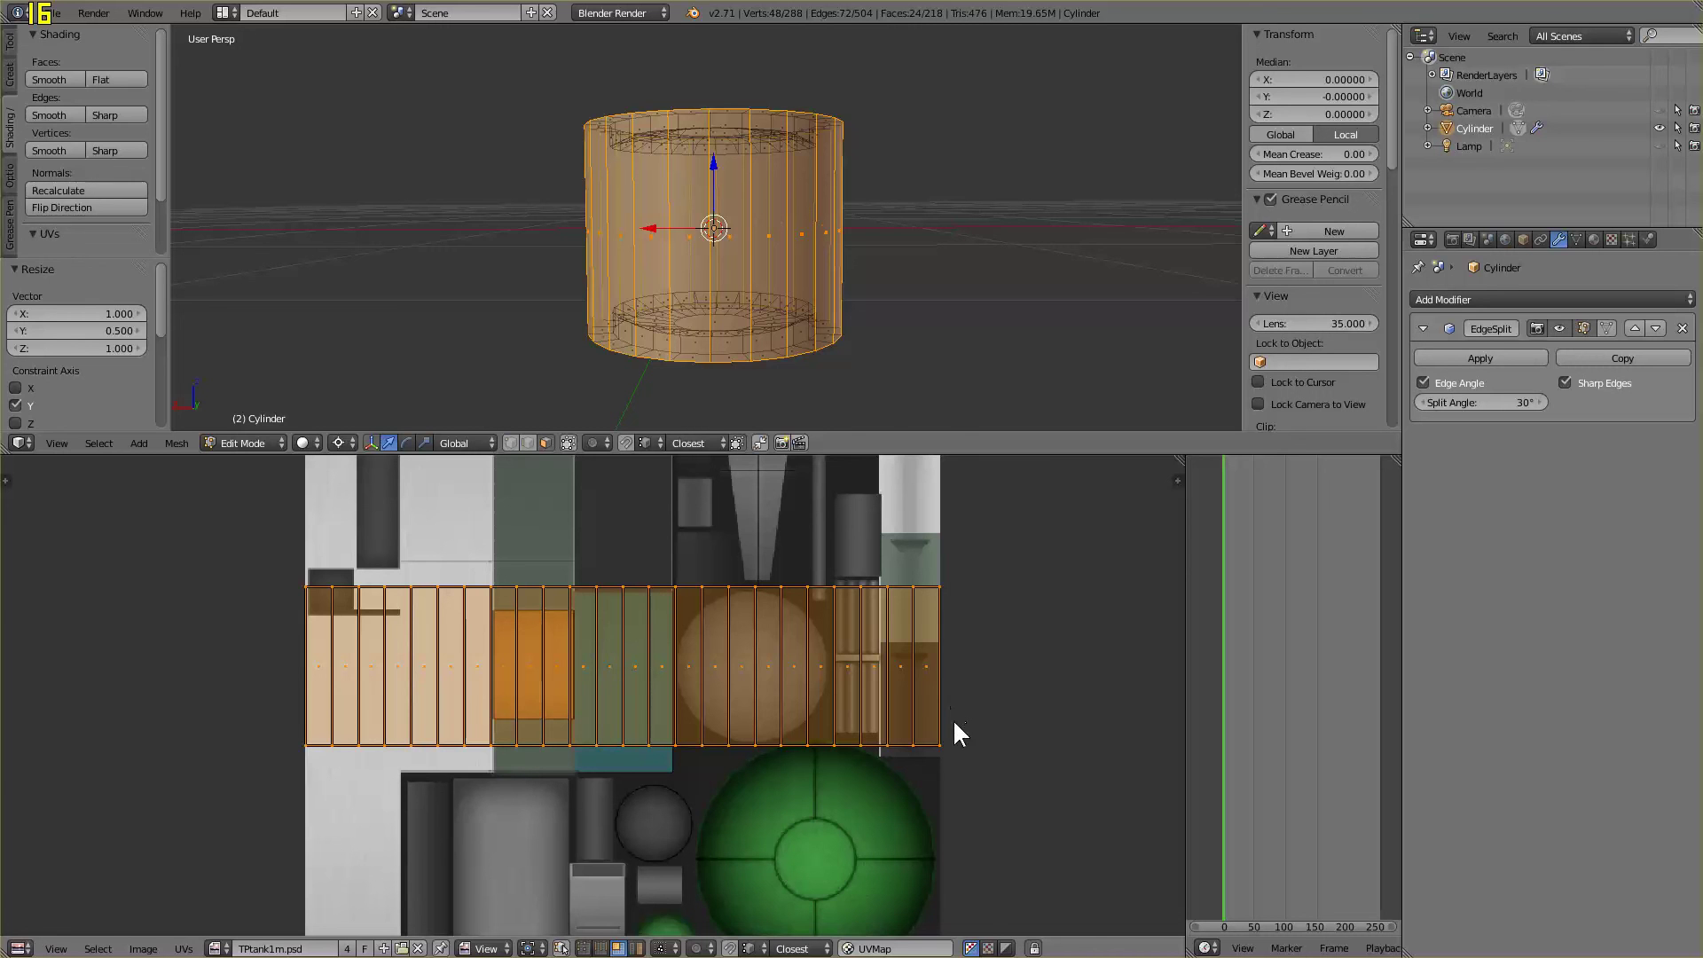
middle_drag(535, 554, 591, 611)
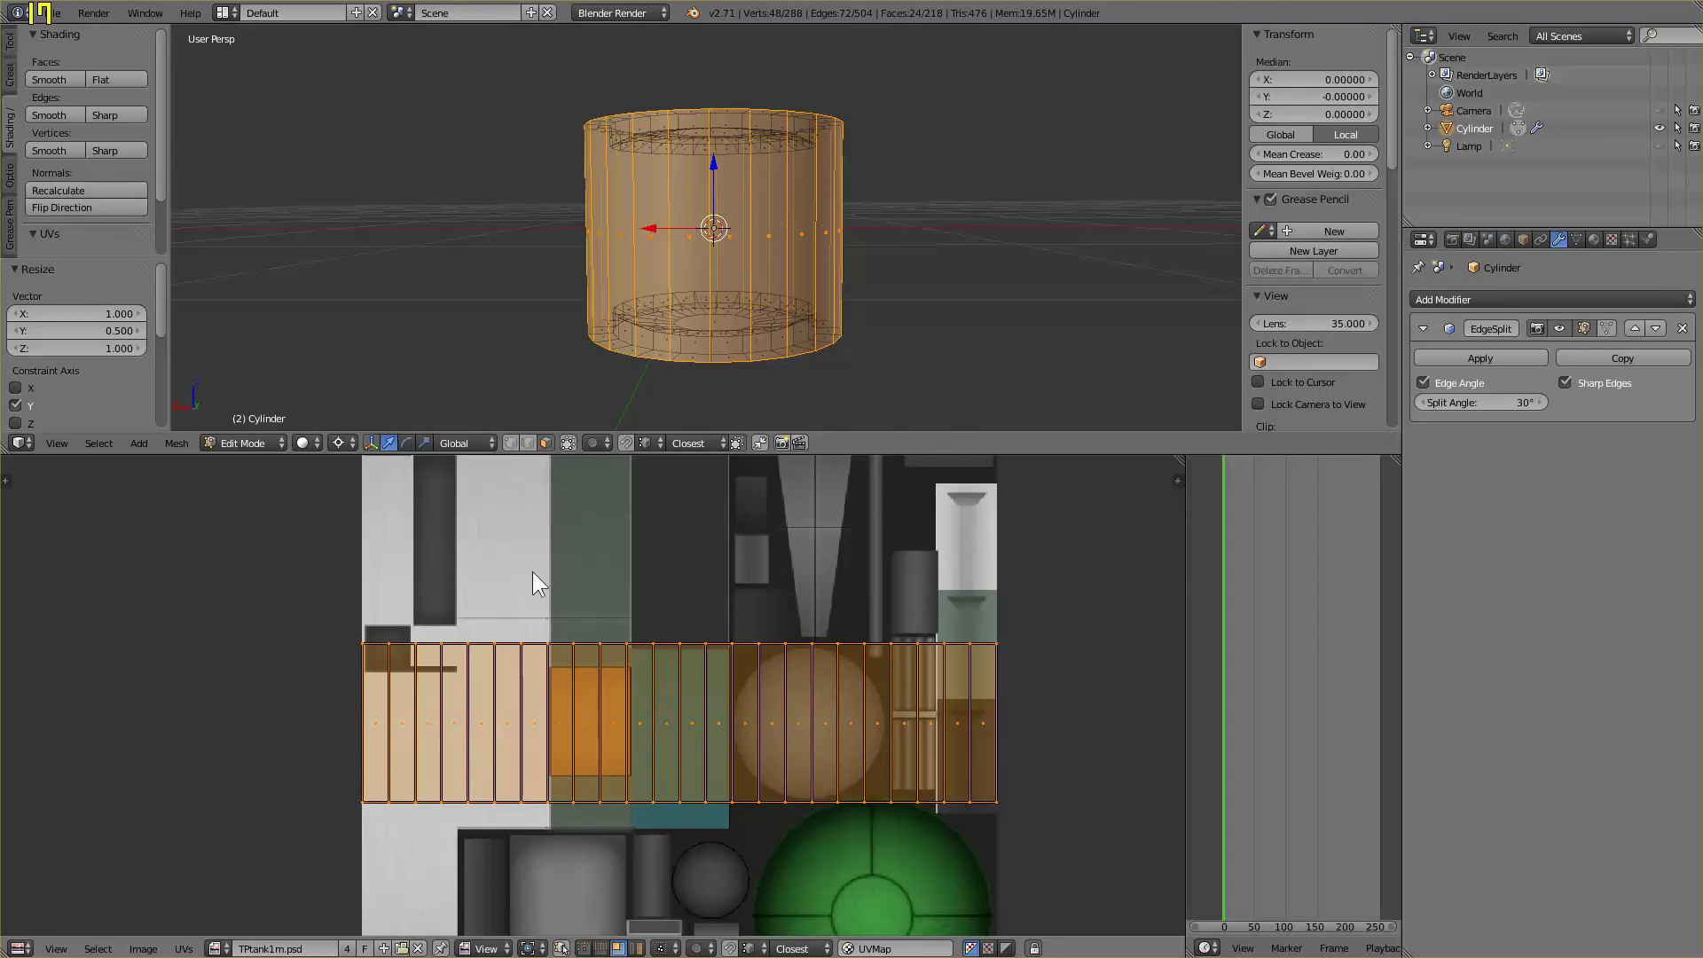
With snapping on, split off the left half of the side-wall UV strips and move it 0.5 along X onto the right half
key(a)
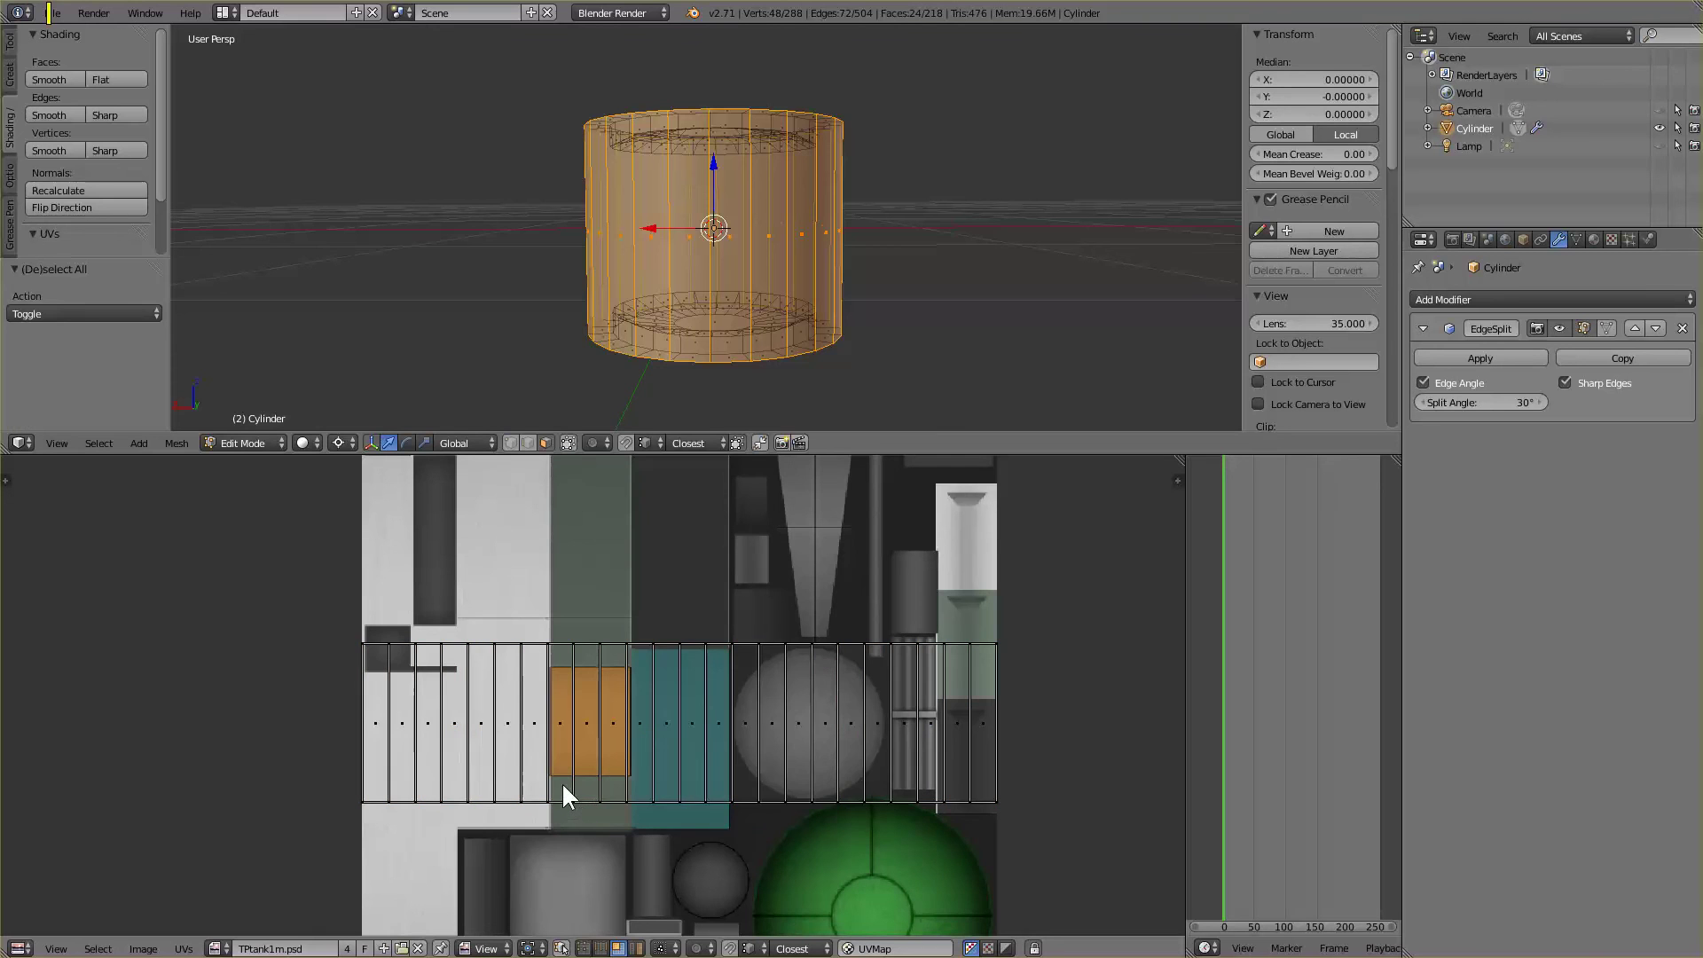
key(b)
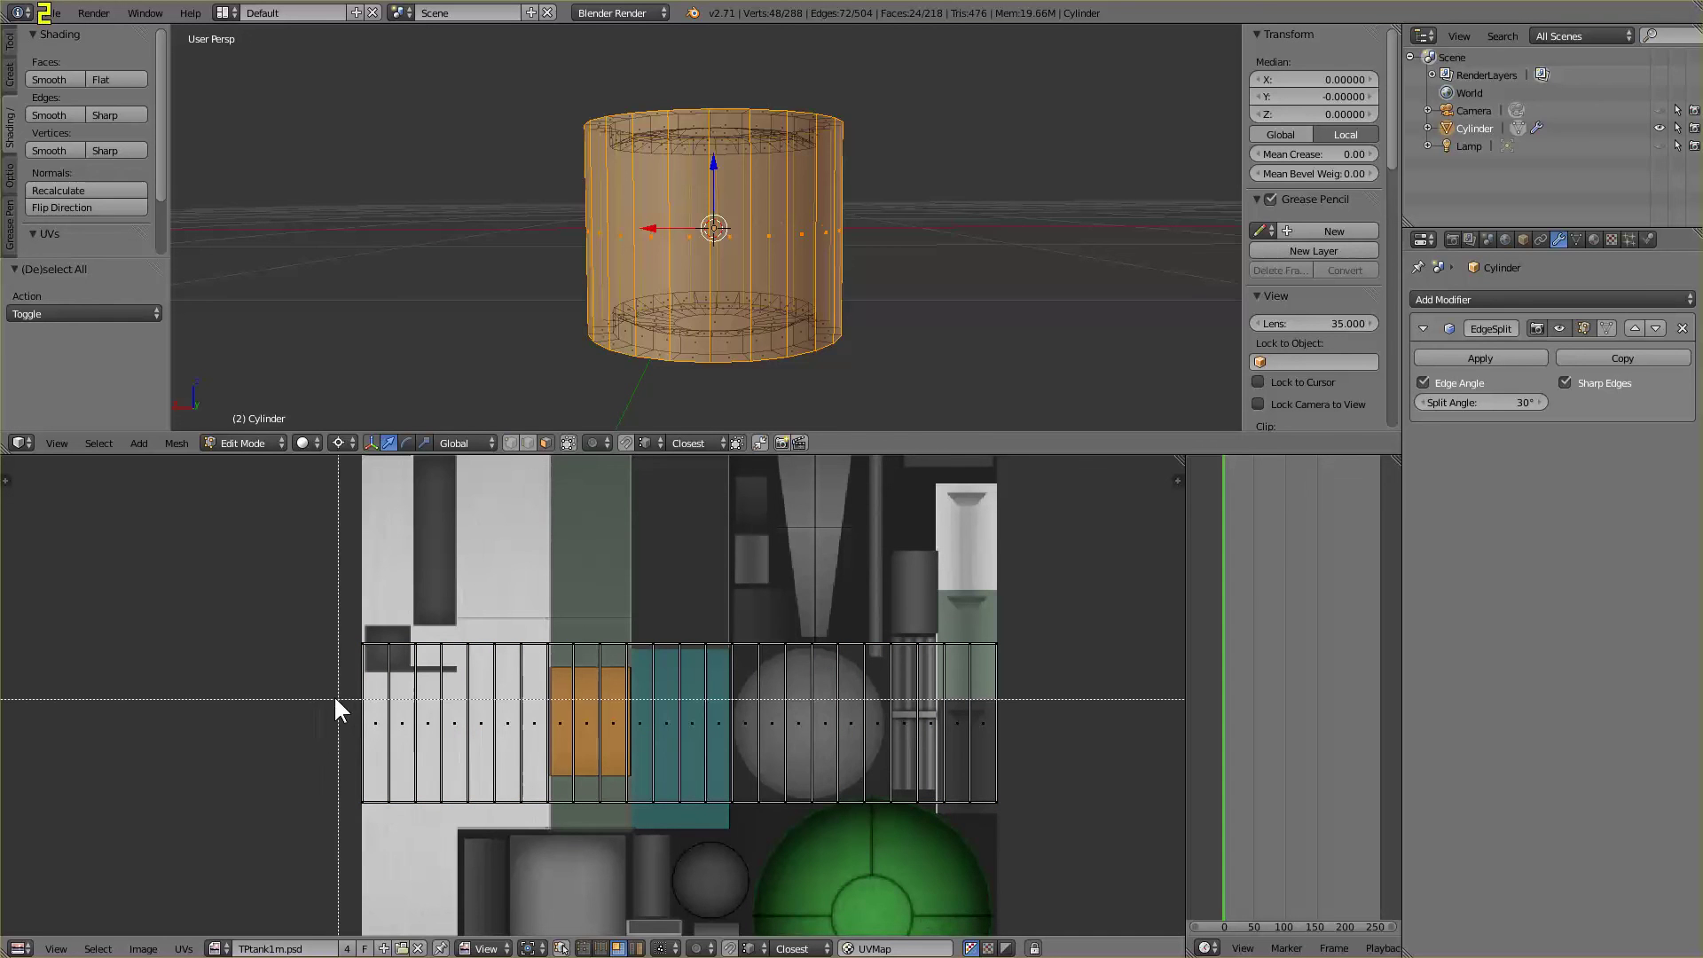
drag(331, 695, 678, 742)
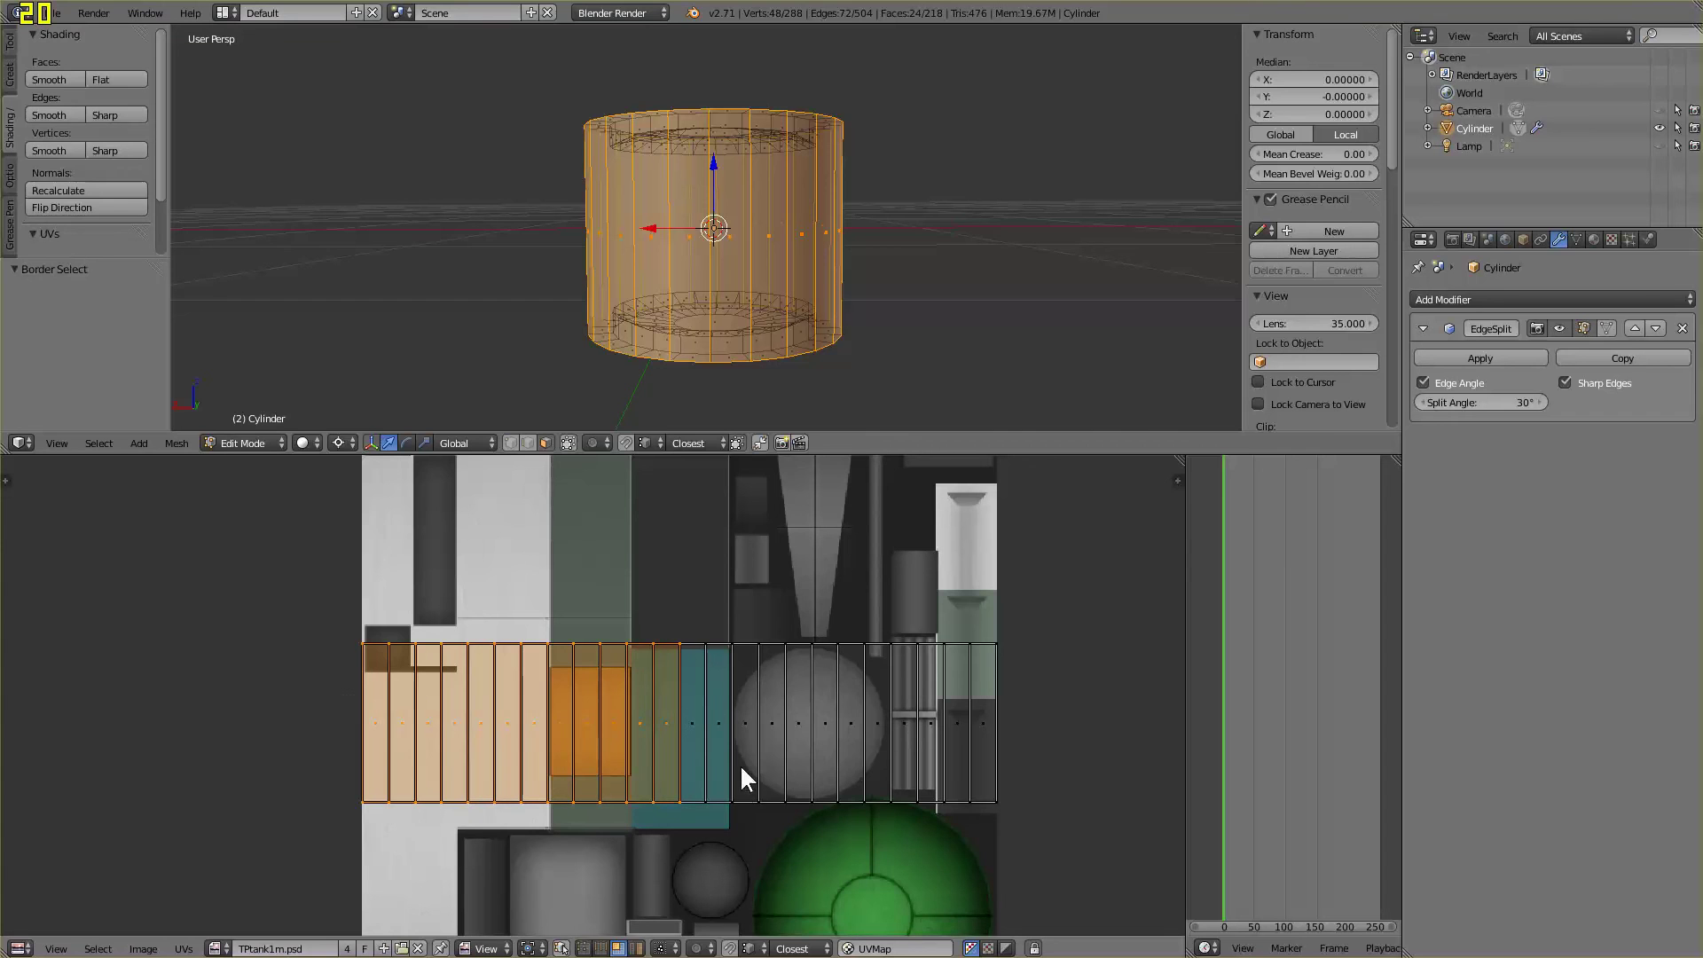
click(625, 443)
text(g)
text(0.5000))
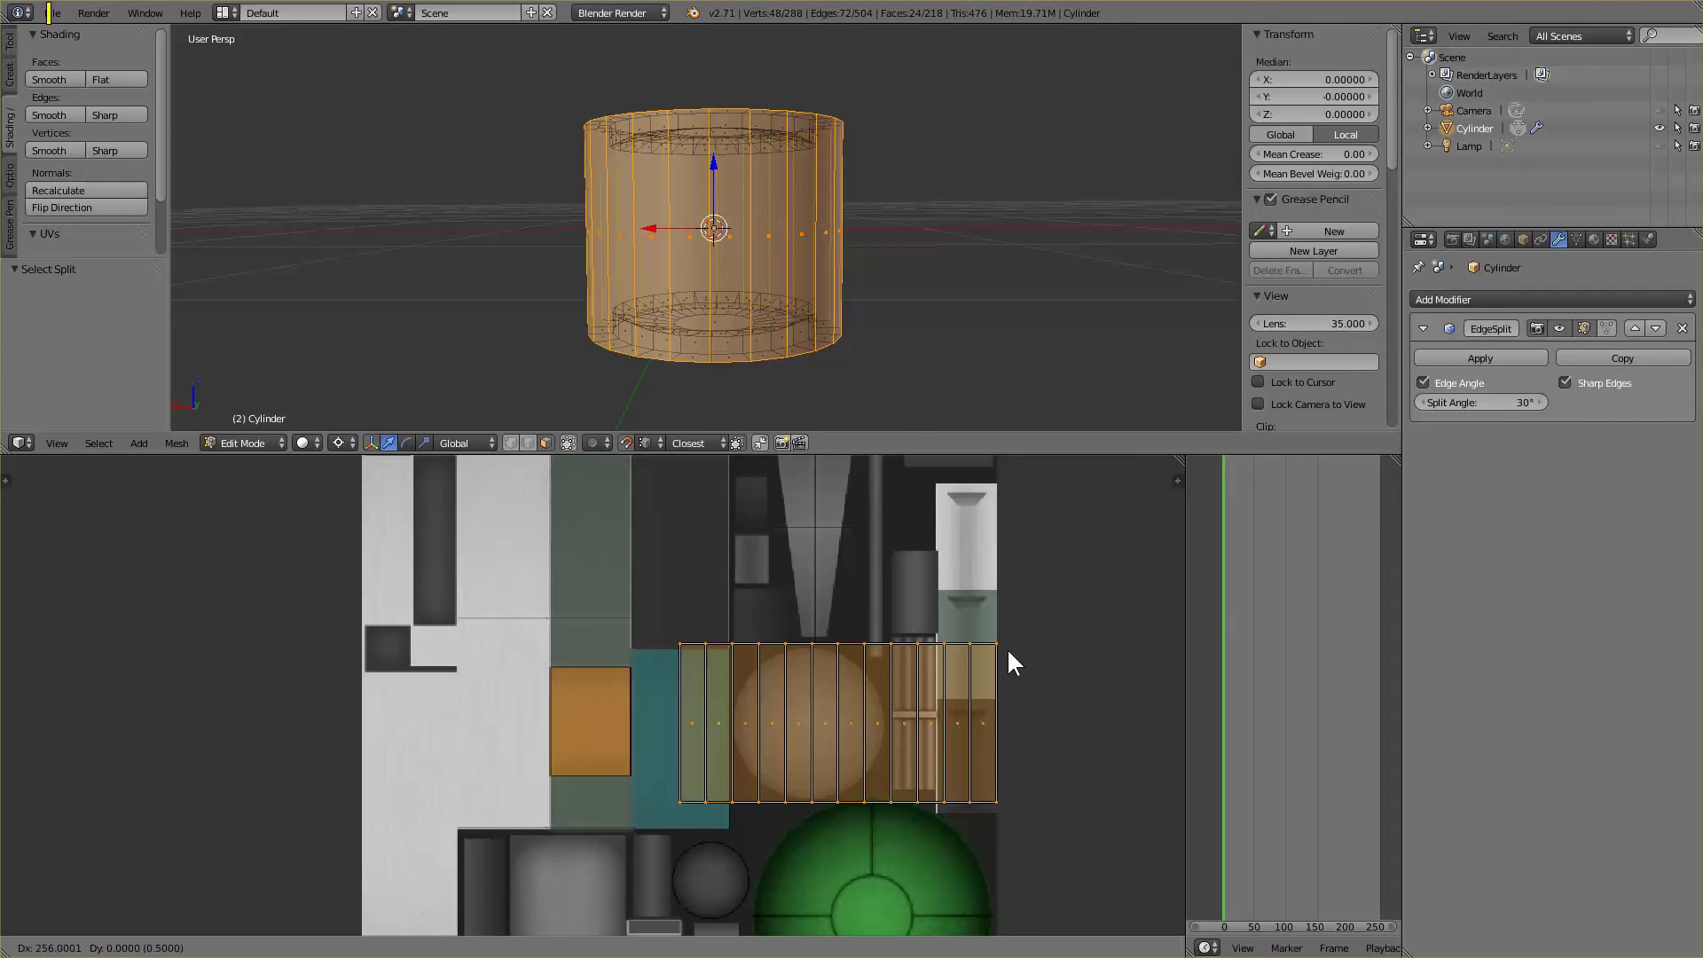
key(Return)
key(a)
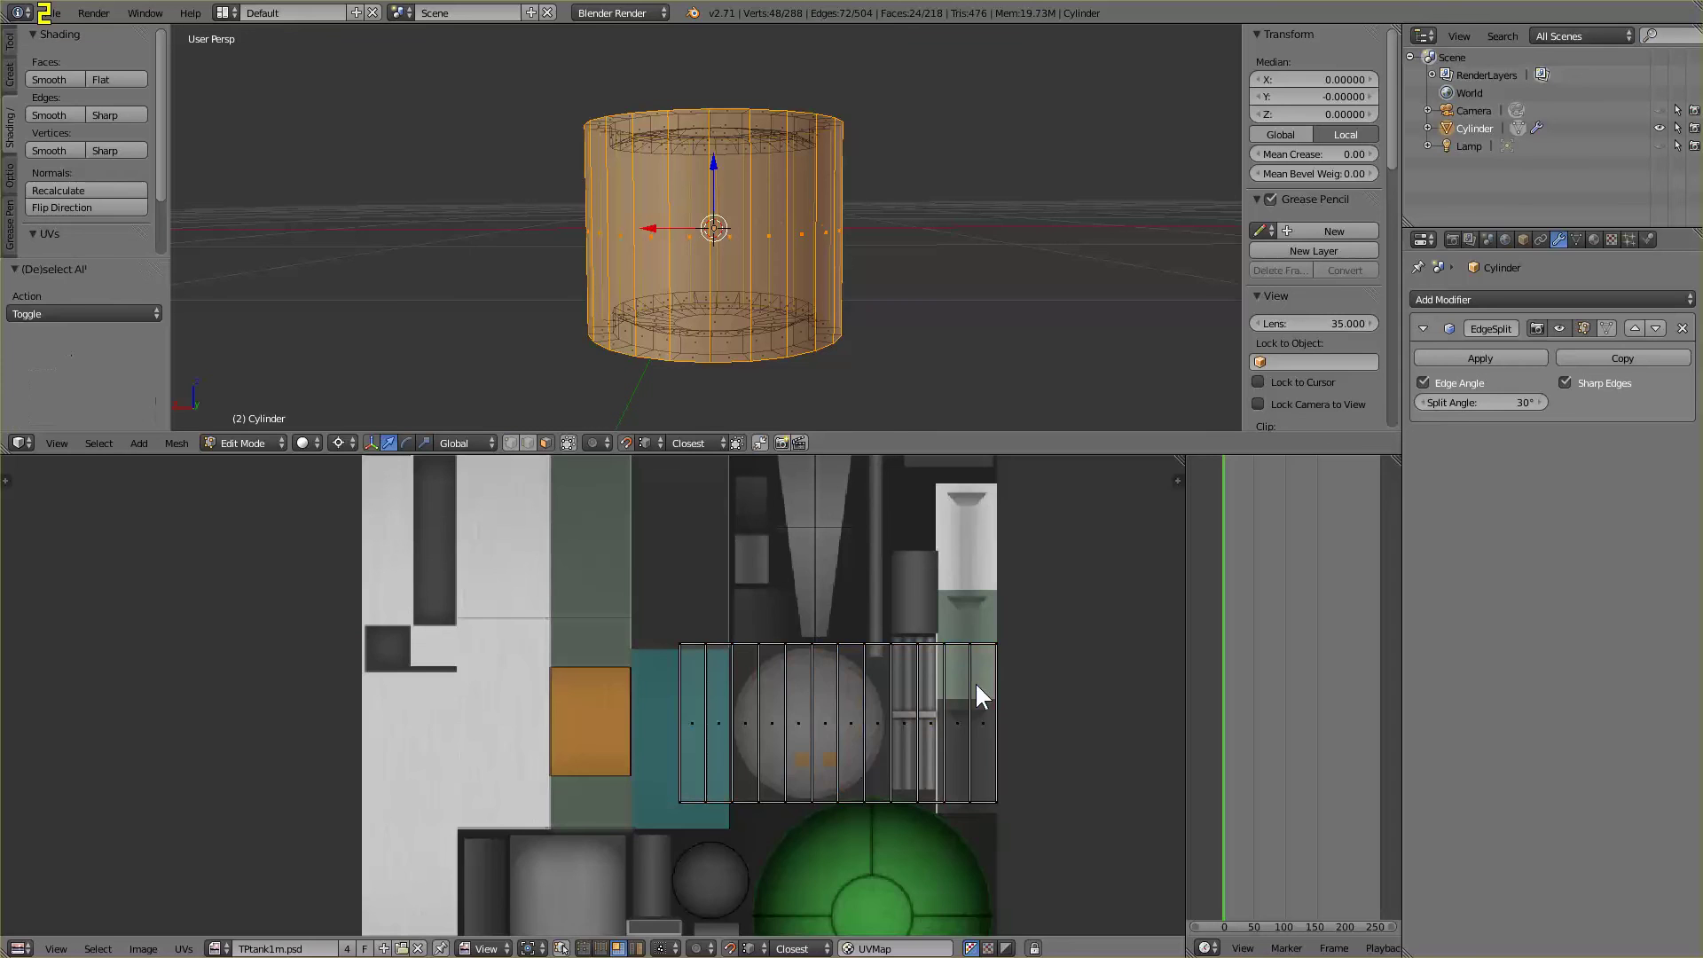
Split off the leftmost four of the remaining strip columns and move them 0.3333 along X onto the rightmost four
key(n)
key(n)
key(b)
drag(641, 697, 781, 749)
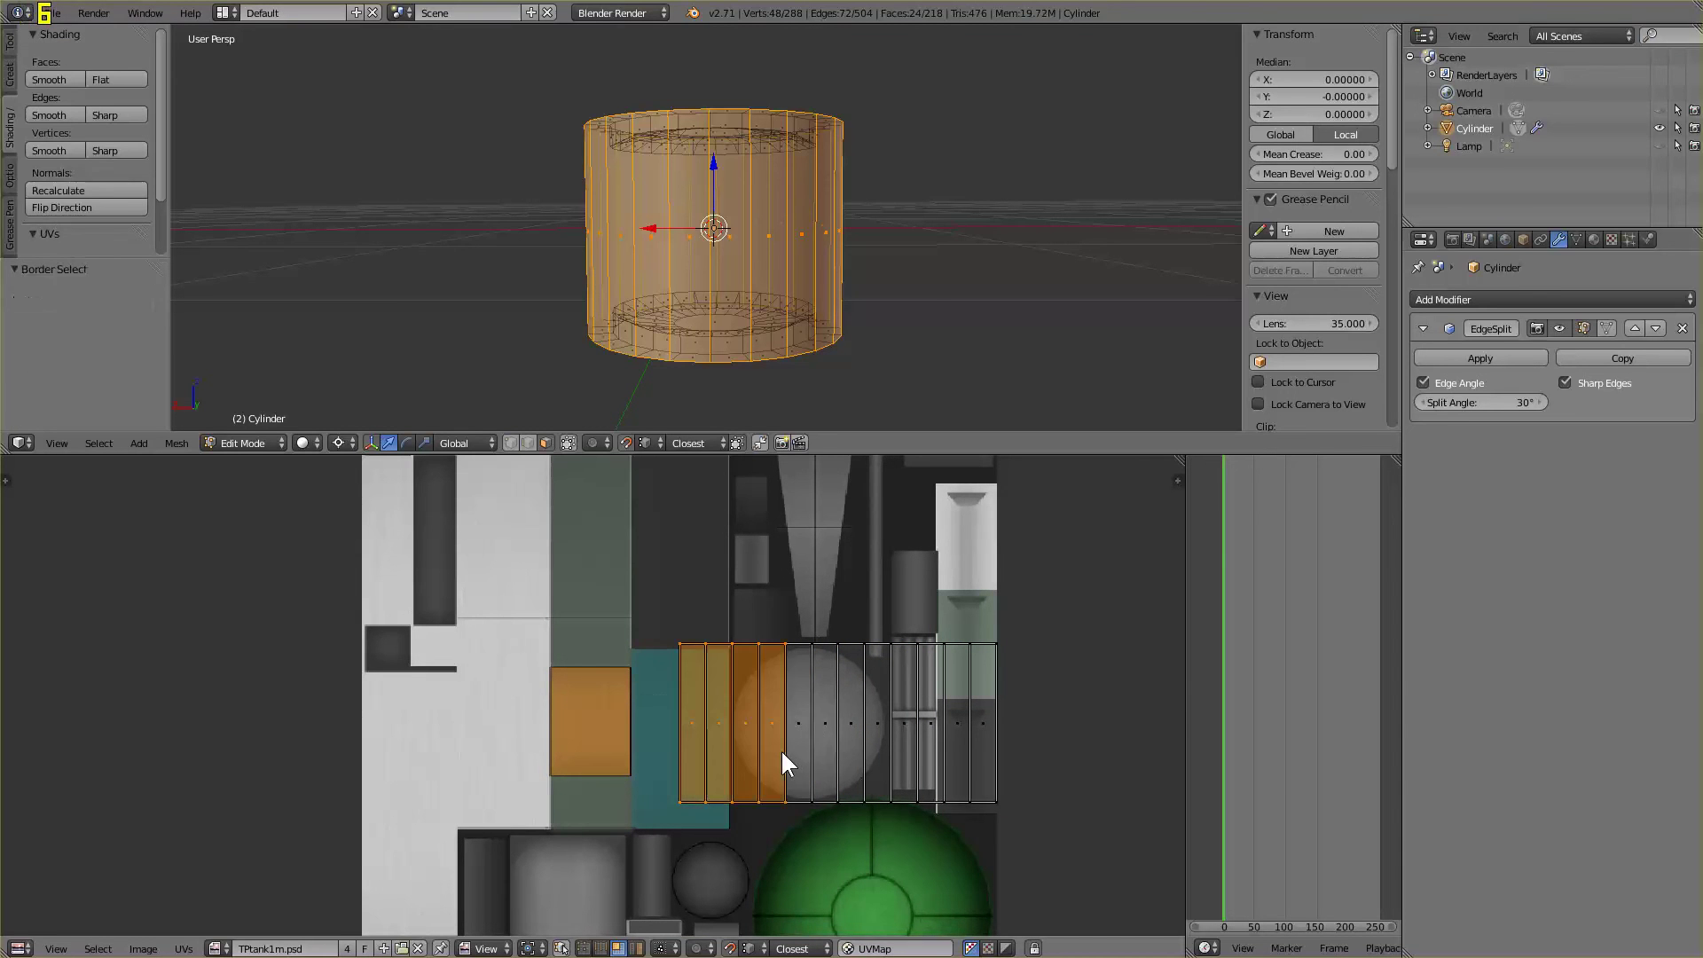
key(y)
key(g)
key(x)
key(period)
key(3)
key(3)
key(3)
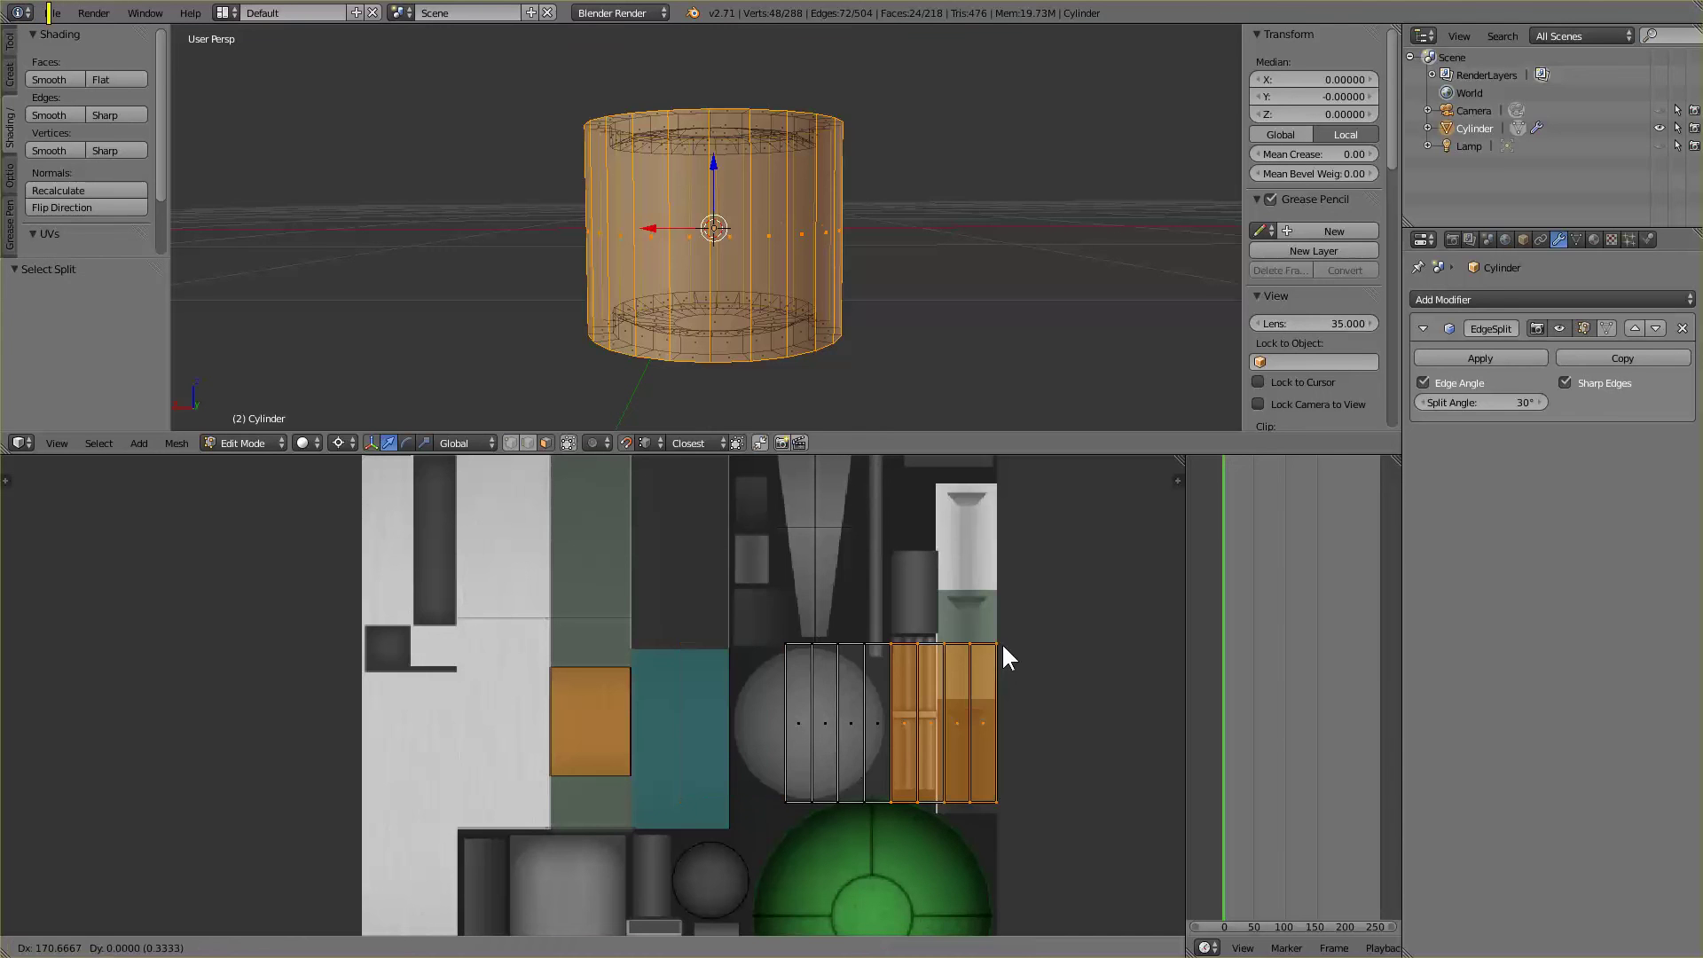
key(Return)
key(a)
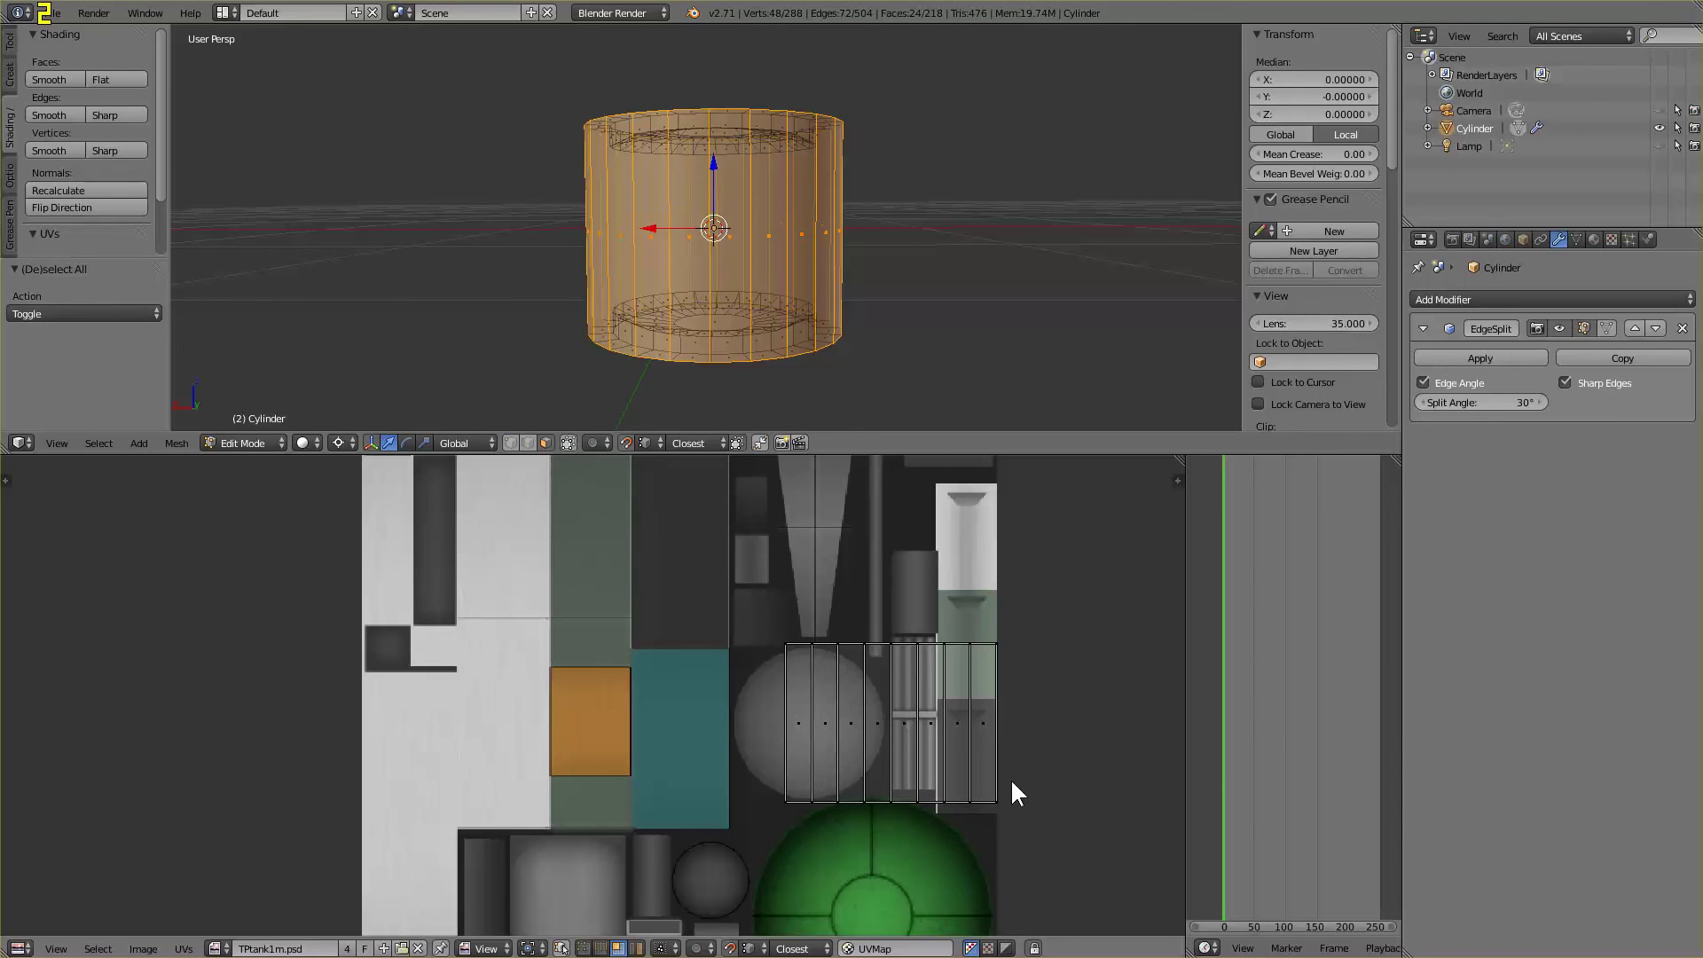
Move the four strips over the grey sphere along X so they stack on the rightmost four strips
key(b)
drag(744, 683, 882, 737)
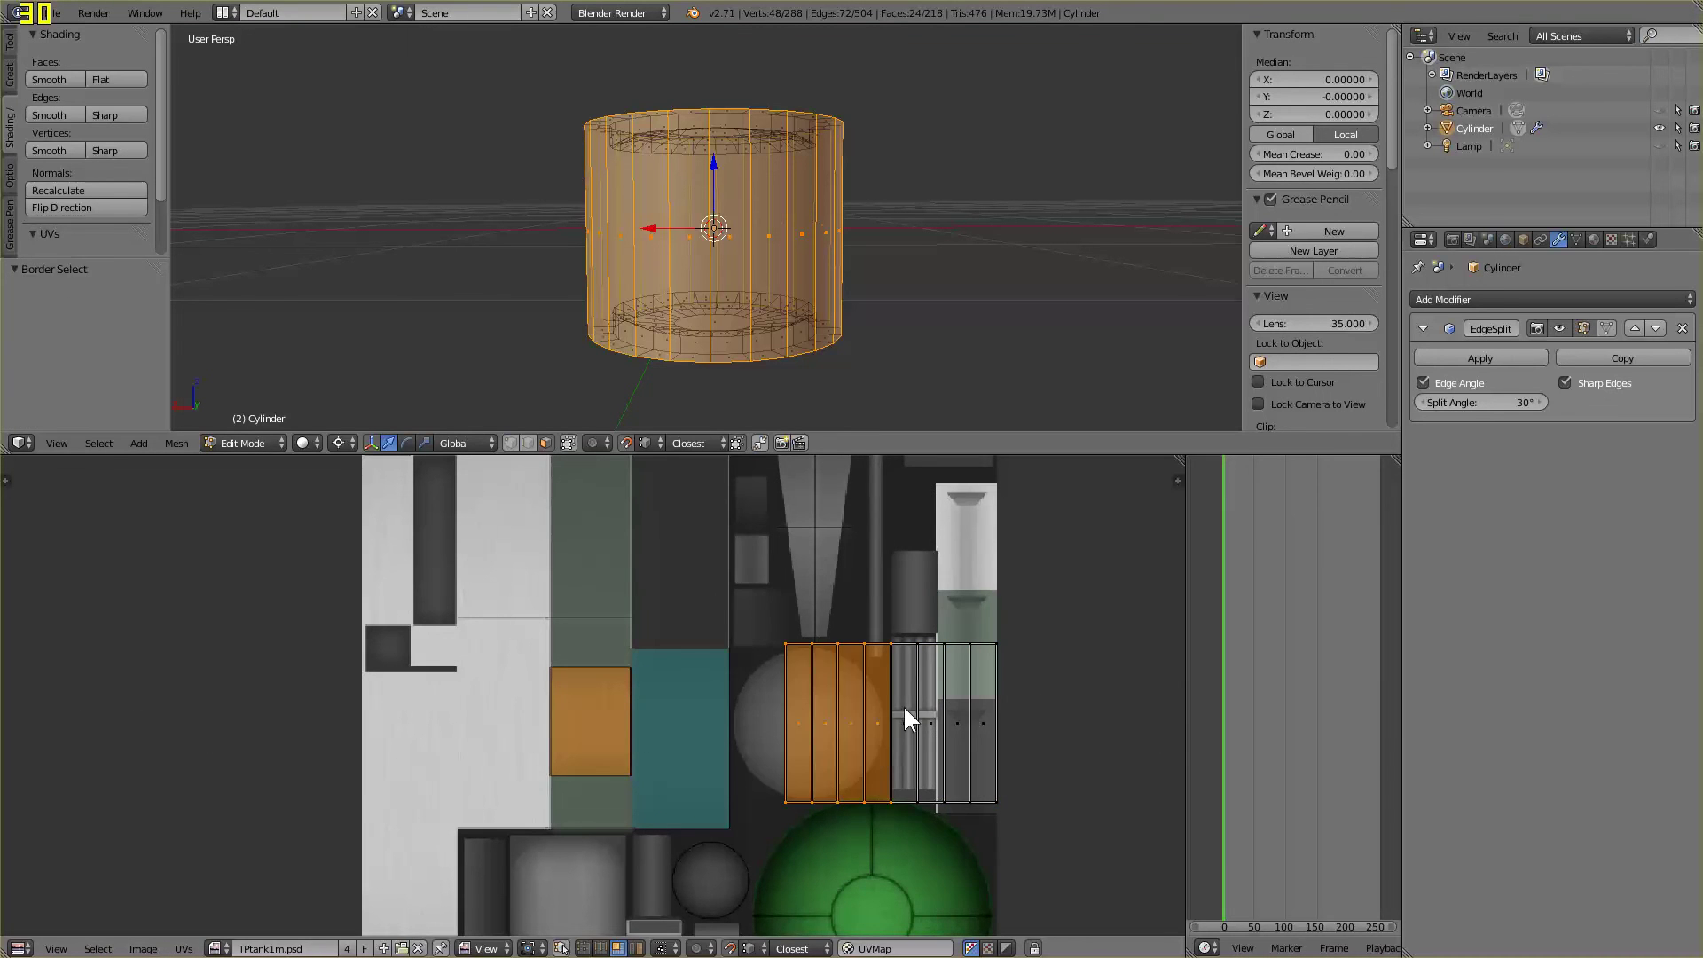
key(g)
key(x)
click(1006, 625)
key(a)
Select all the stacked UV strips, turn off snapping and move them onto the teal rectangle of the texture
key(a)
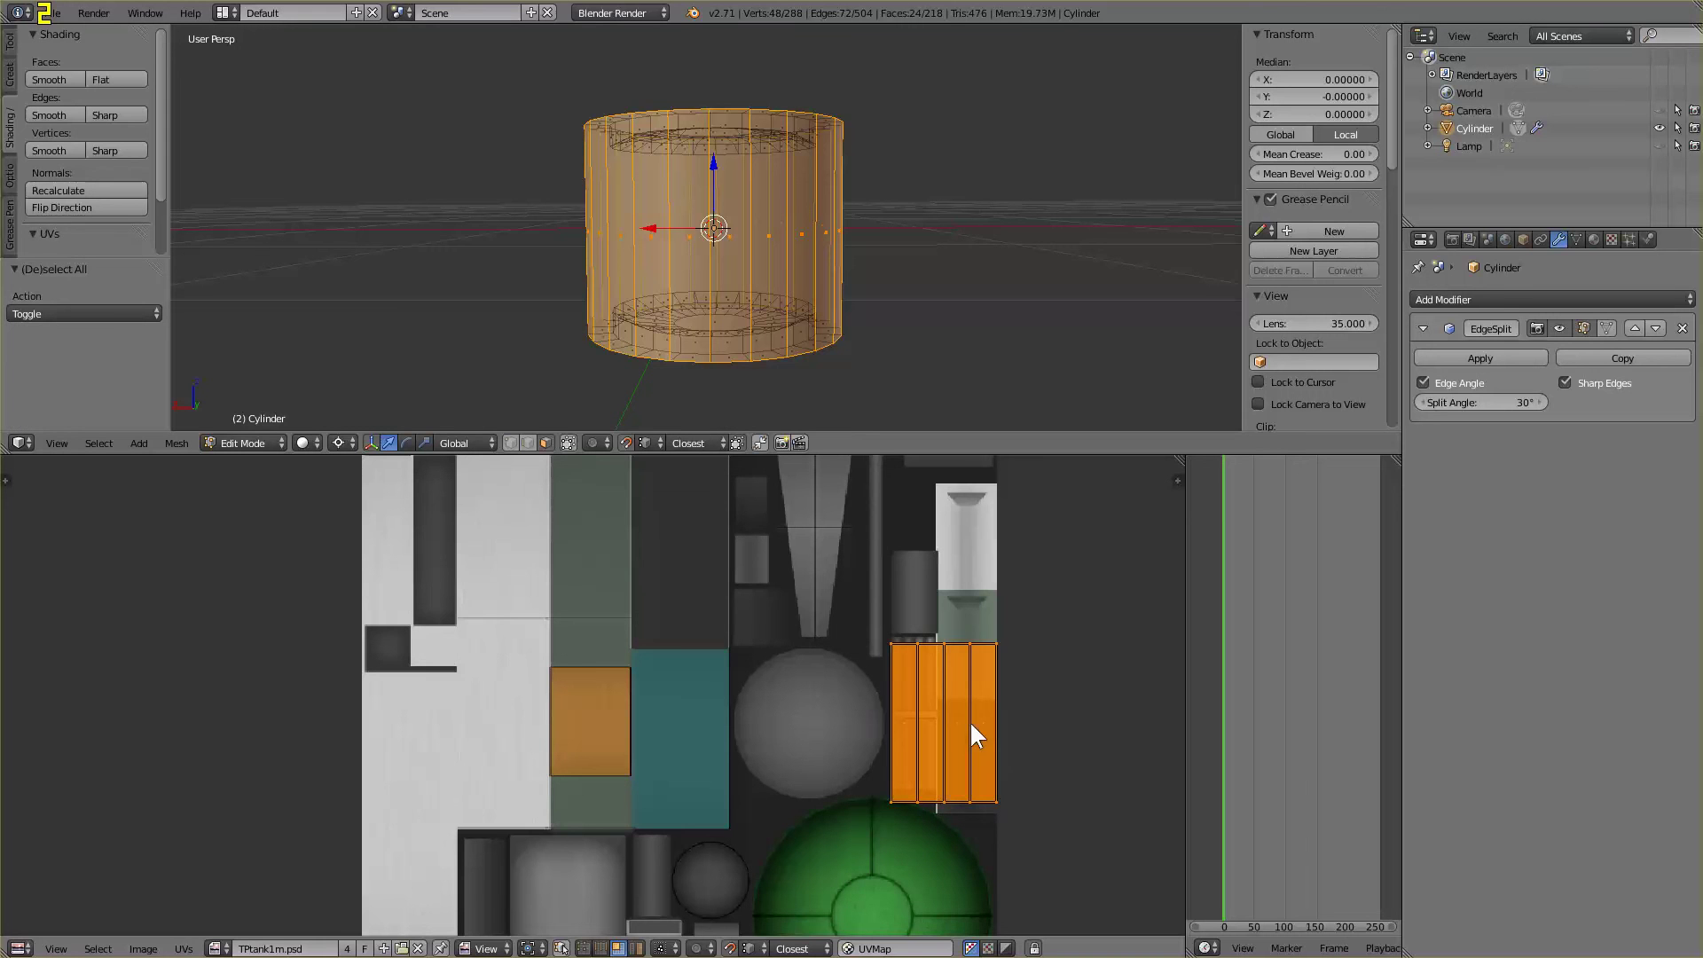
click(627, 443)
key(g)
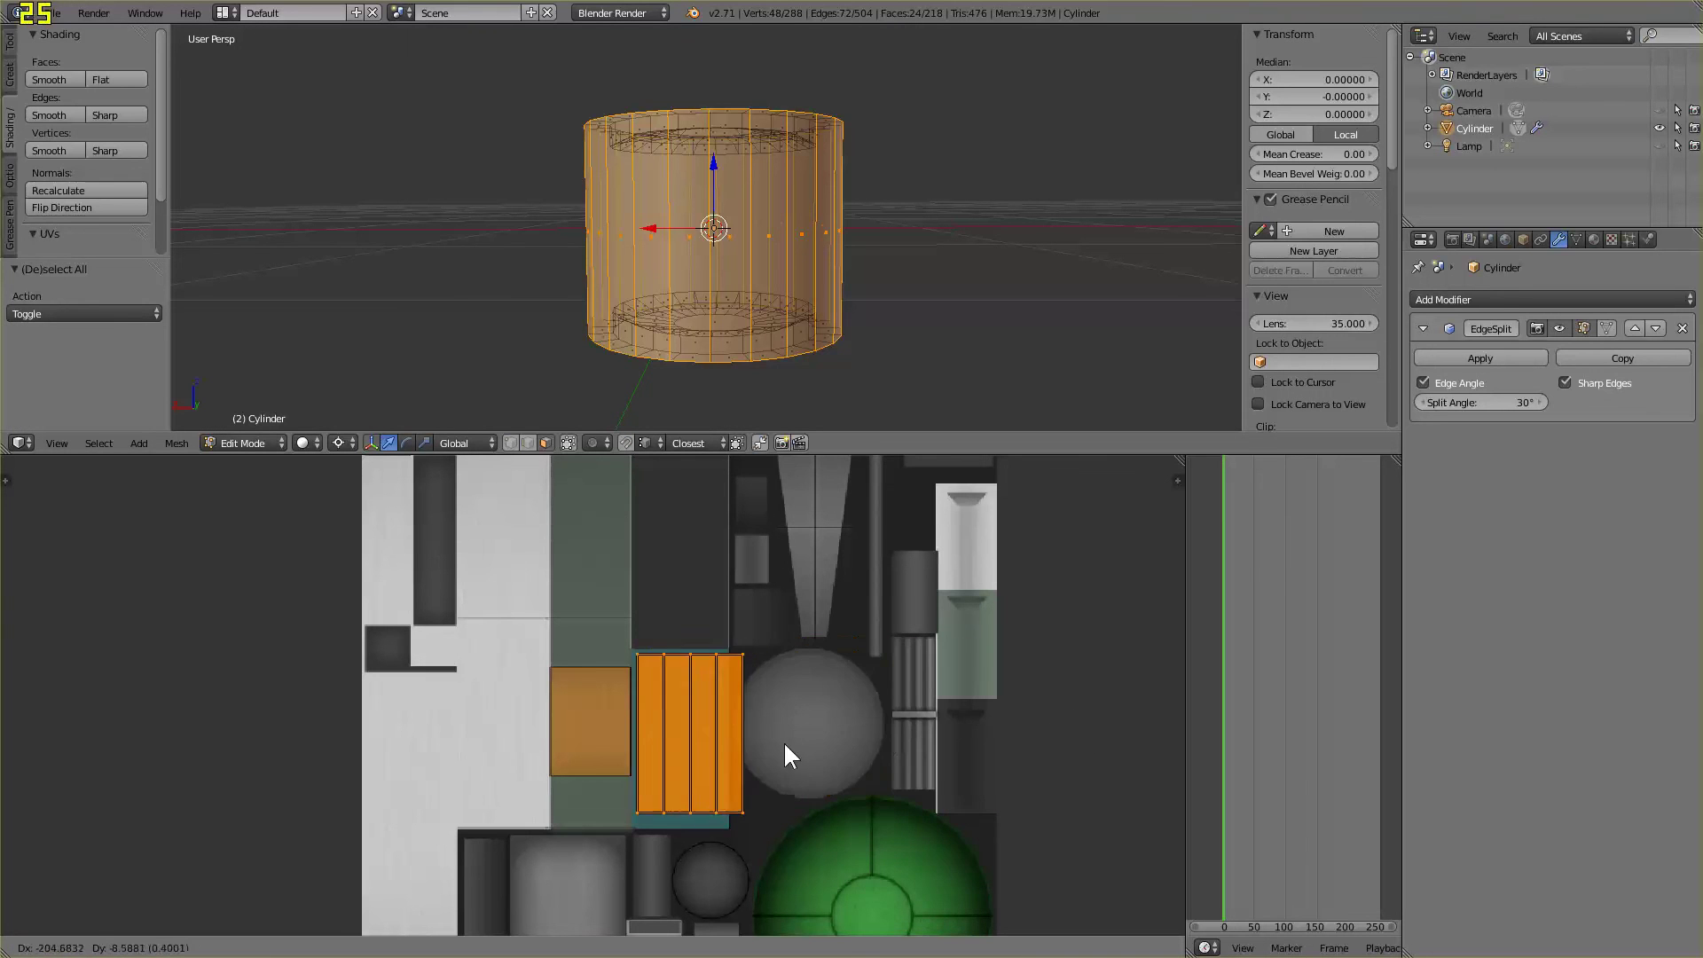
click(675, 712)
middle_drag(673, 706, 620, 633)
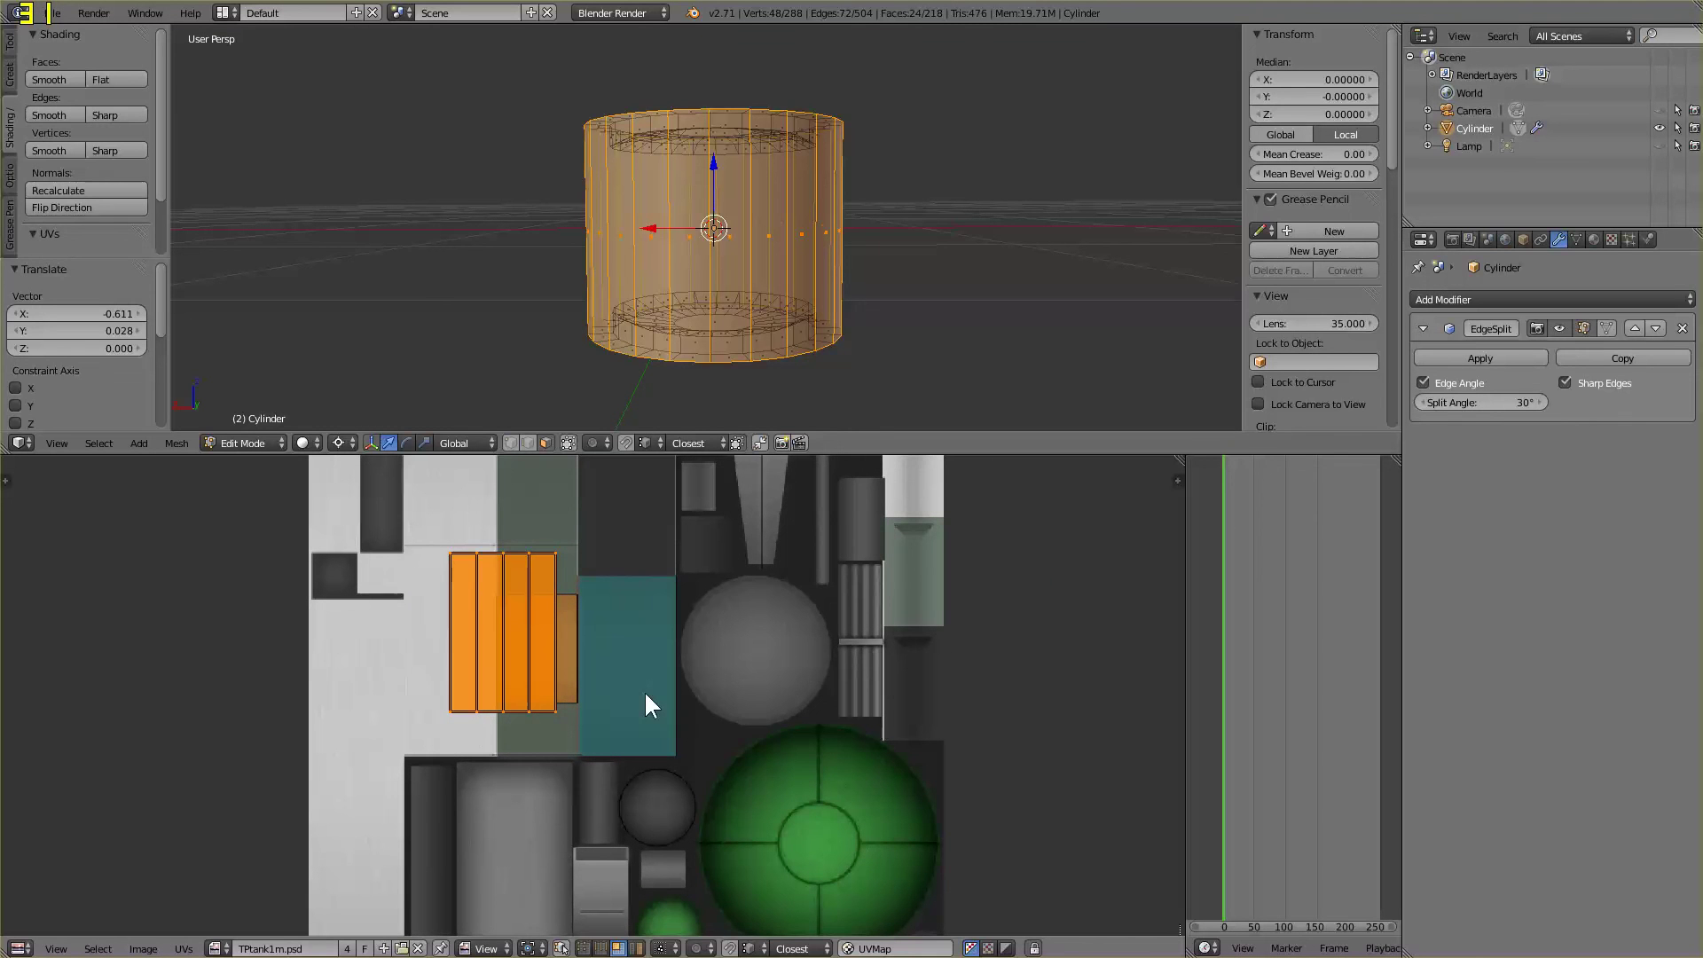
key(g)
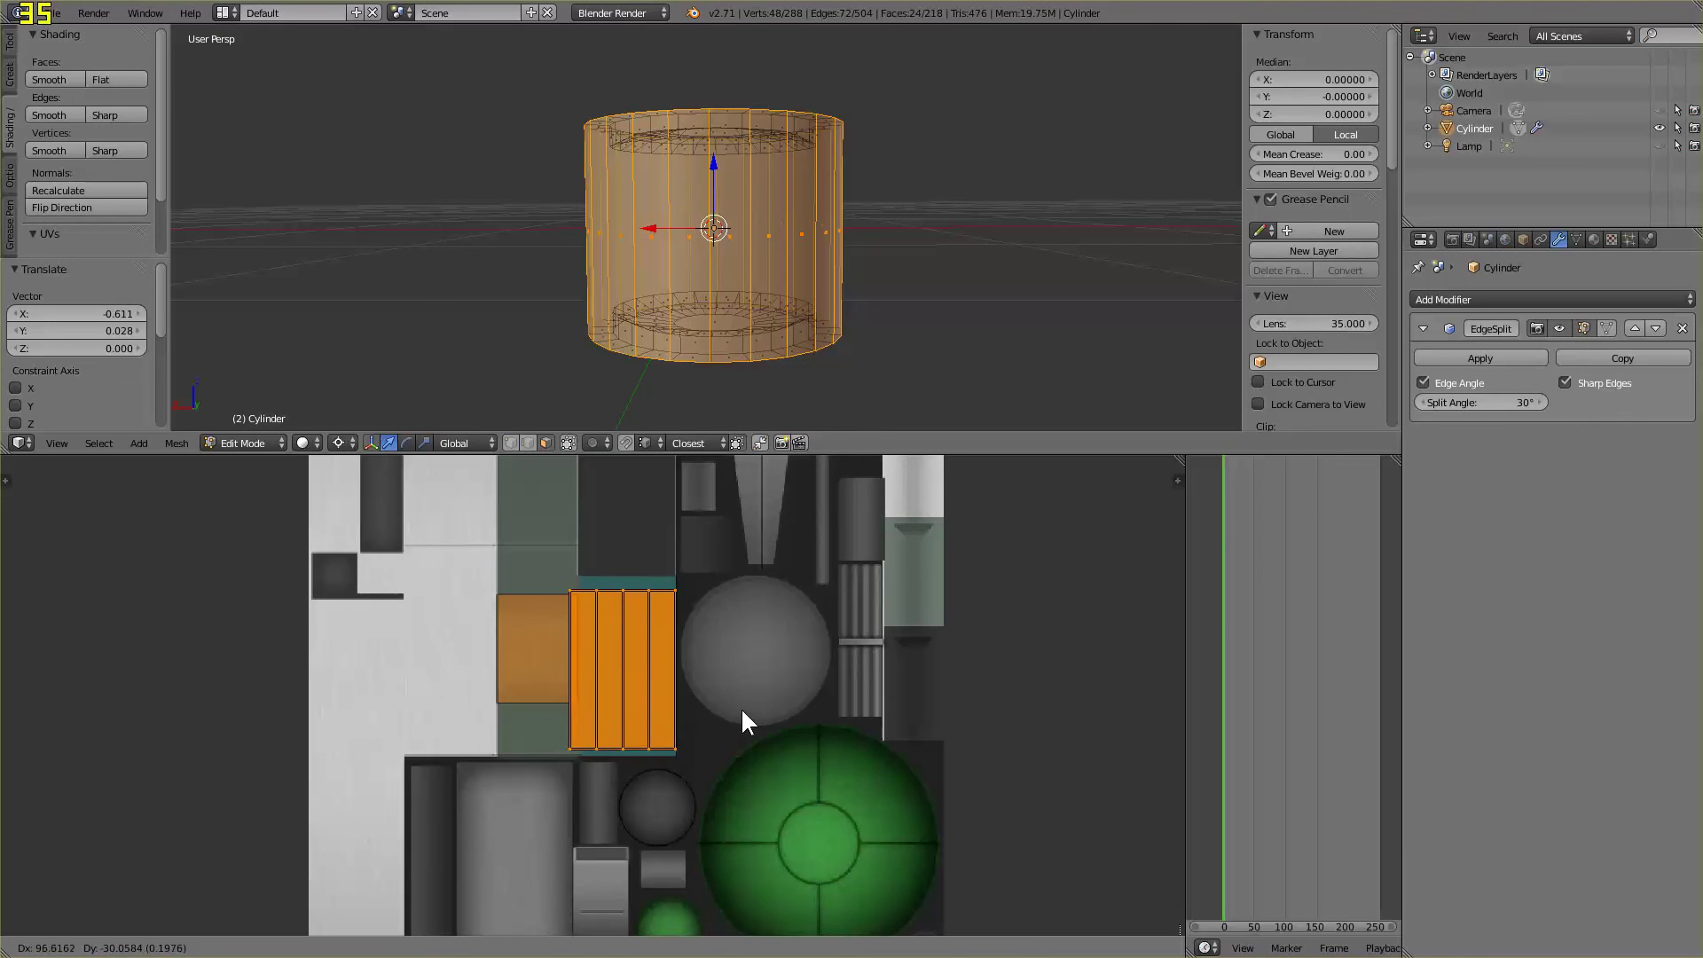
click(743, 710)
Scale the stacked strips down to about 0.8 and reposition them inside the teal rectangle
key(s)
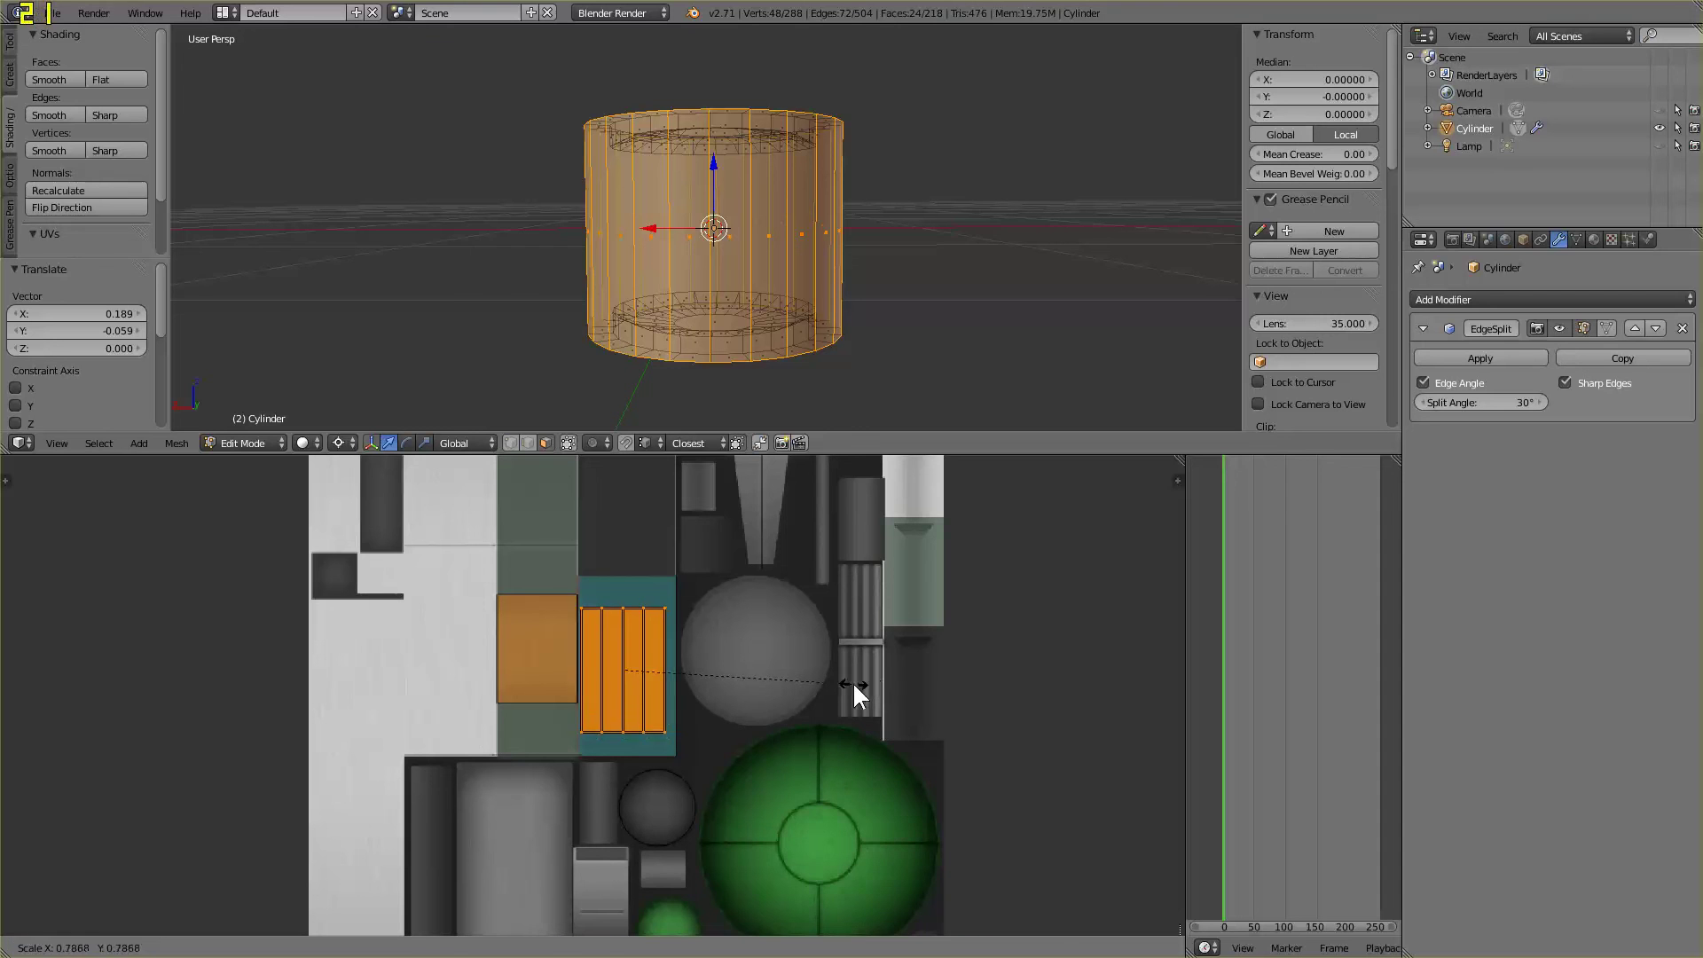
click(853, 682)
key(g)
click(859, 679)
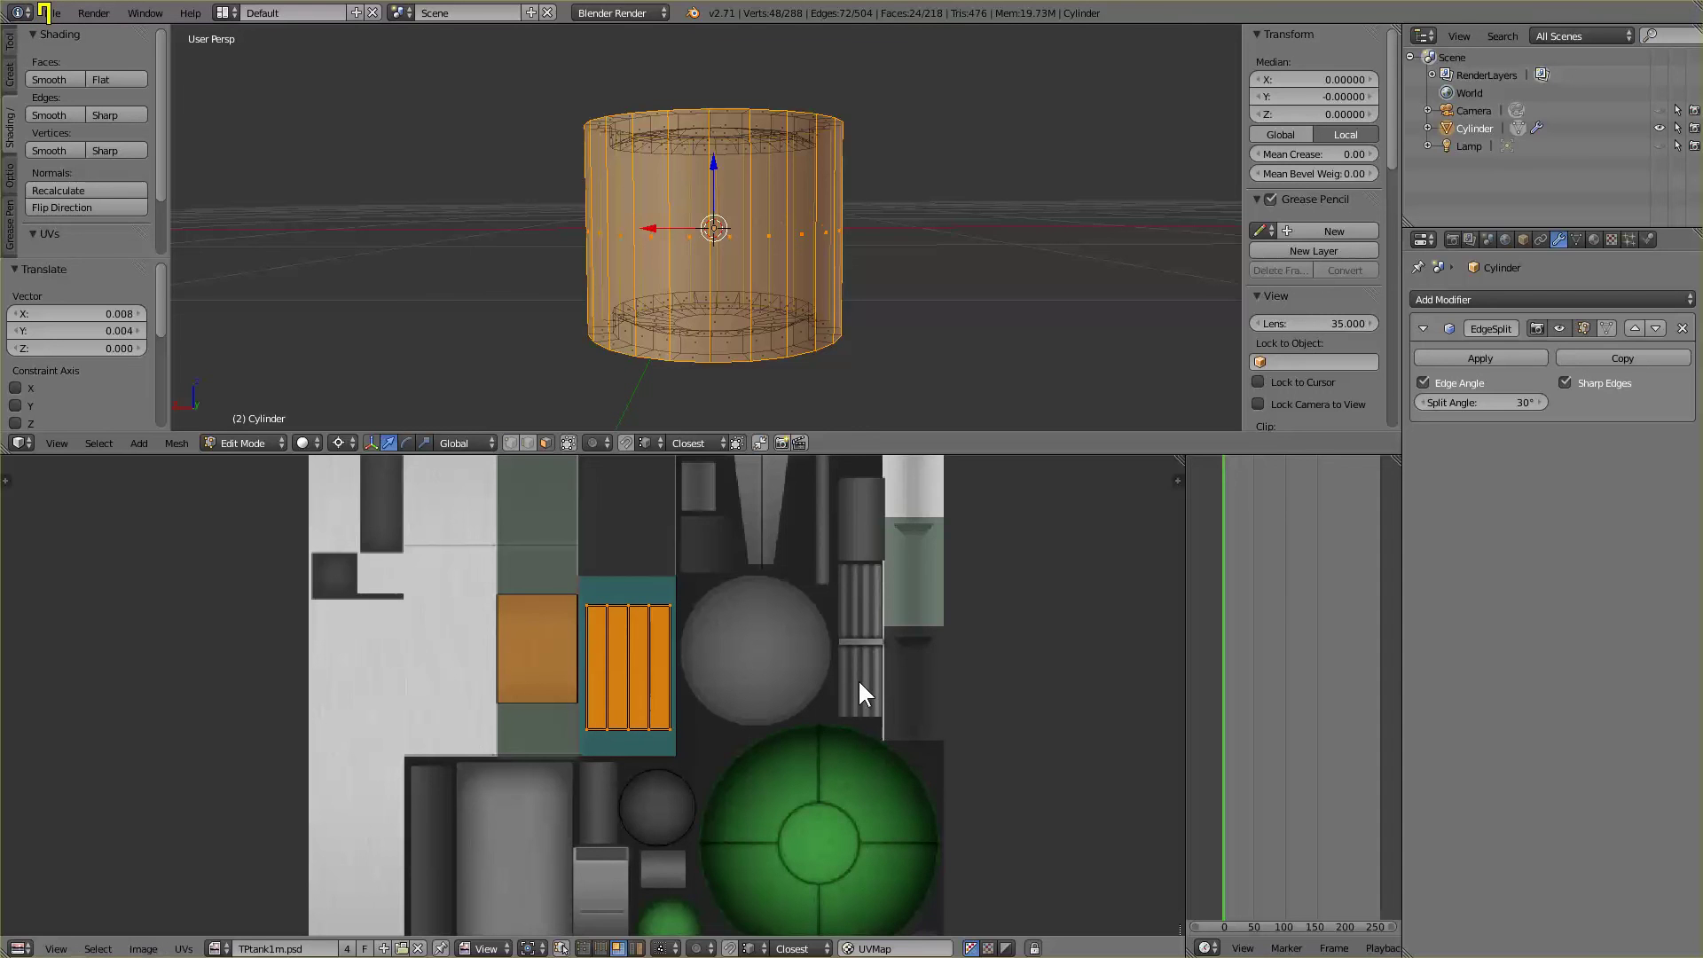
Enlarge the 3D view and inspect the textured tank from several angles in Texture Paint mode
drag(1006, 454, 358, 792)
click(242, 796)
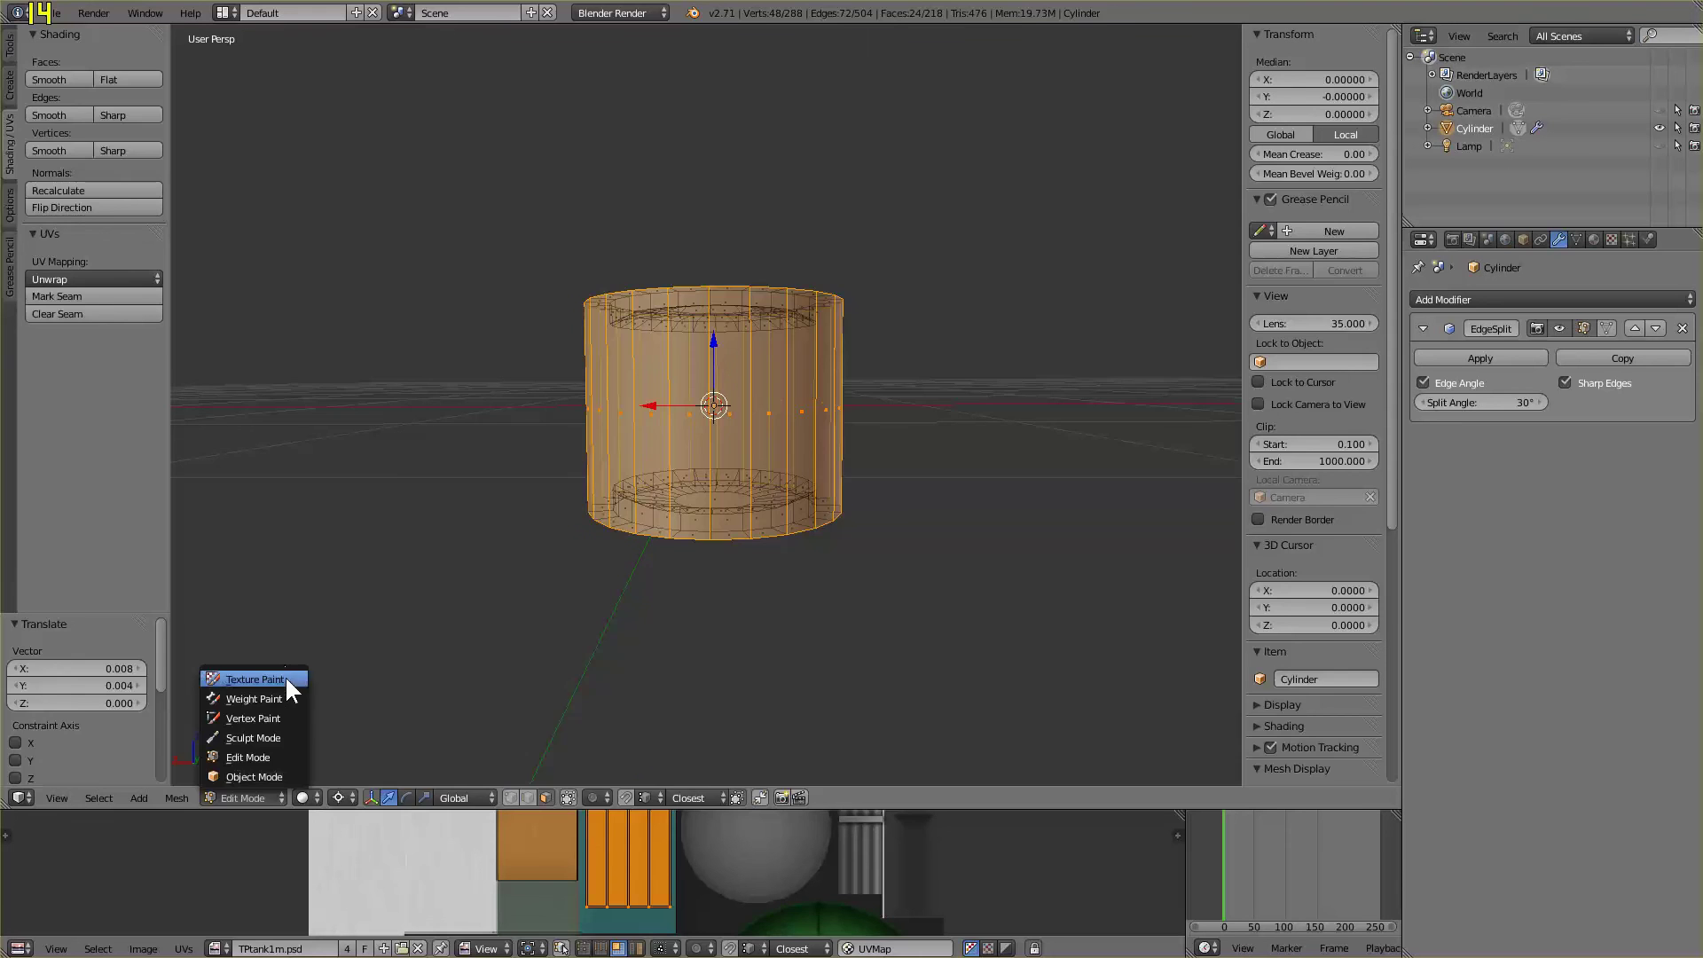
click(275, 683)
middle_drag(572, 658, 936, 488)
scroll(935, 510, up, 4)
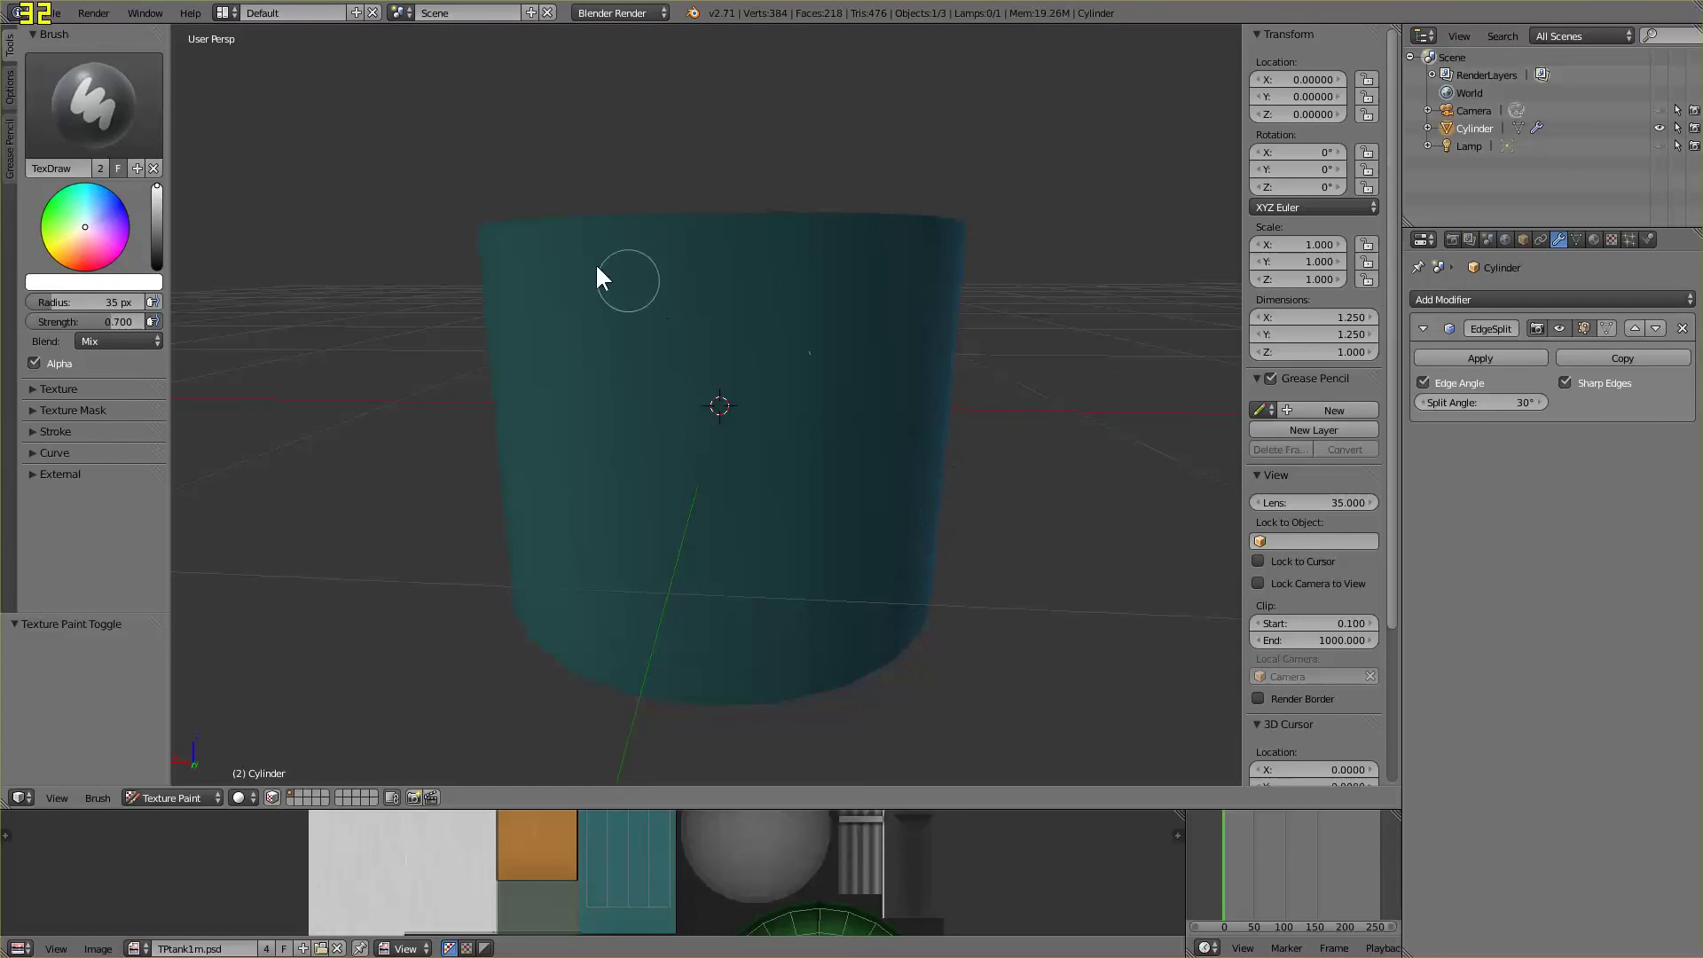
scroll(1003, 497, down, 2)
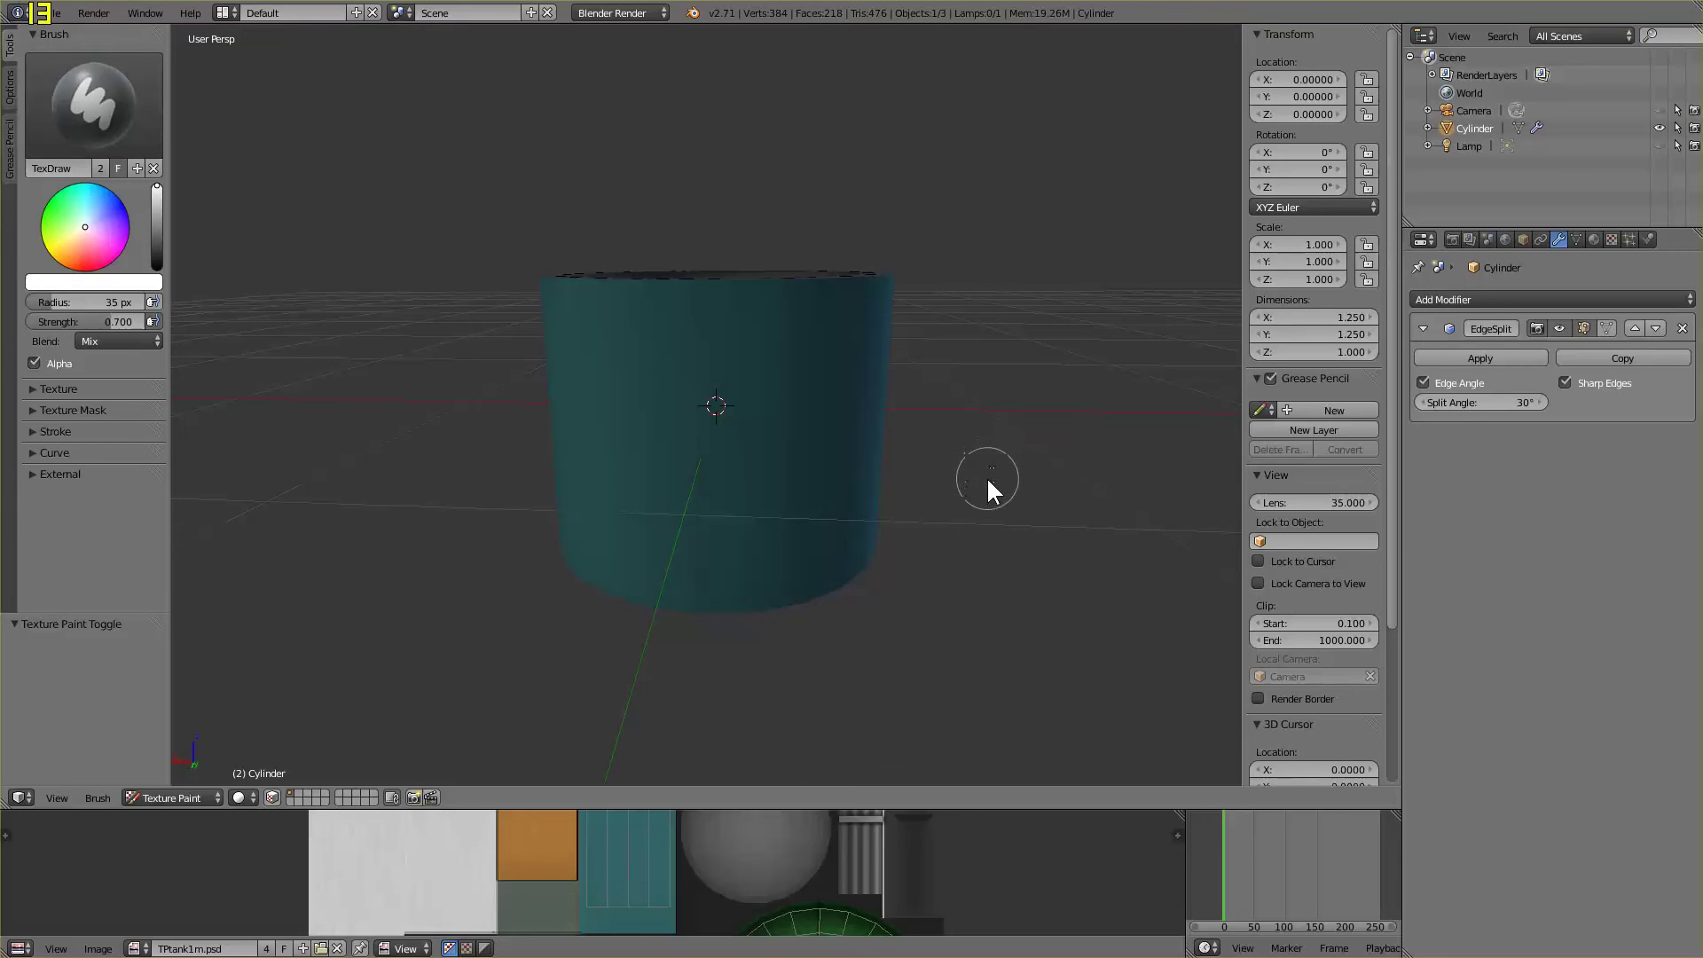
mouse_move(972, 451)
middle_down()
mouse_move(992, 502)
mouse_move(992, 466)
middle_up()
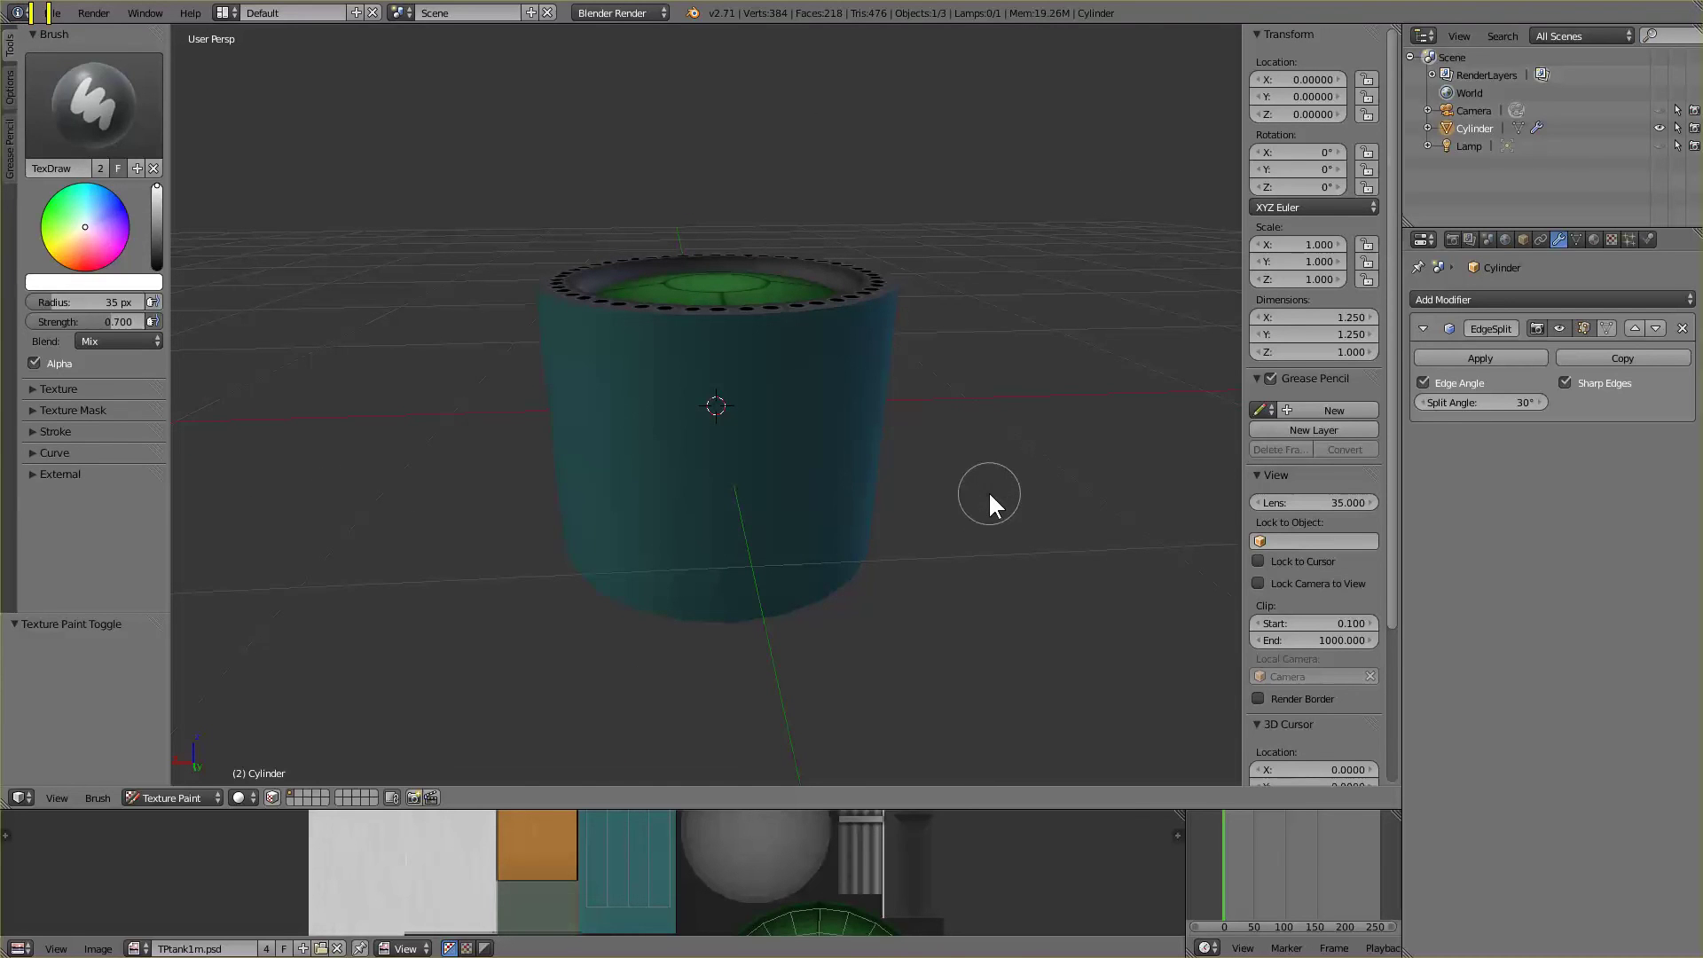
Return to Edit Mode, extrude the selected side-wall faces in place and scale them to 0.95 along Z
key(Tab)
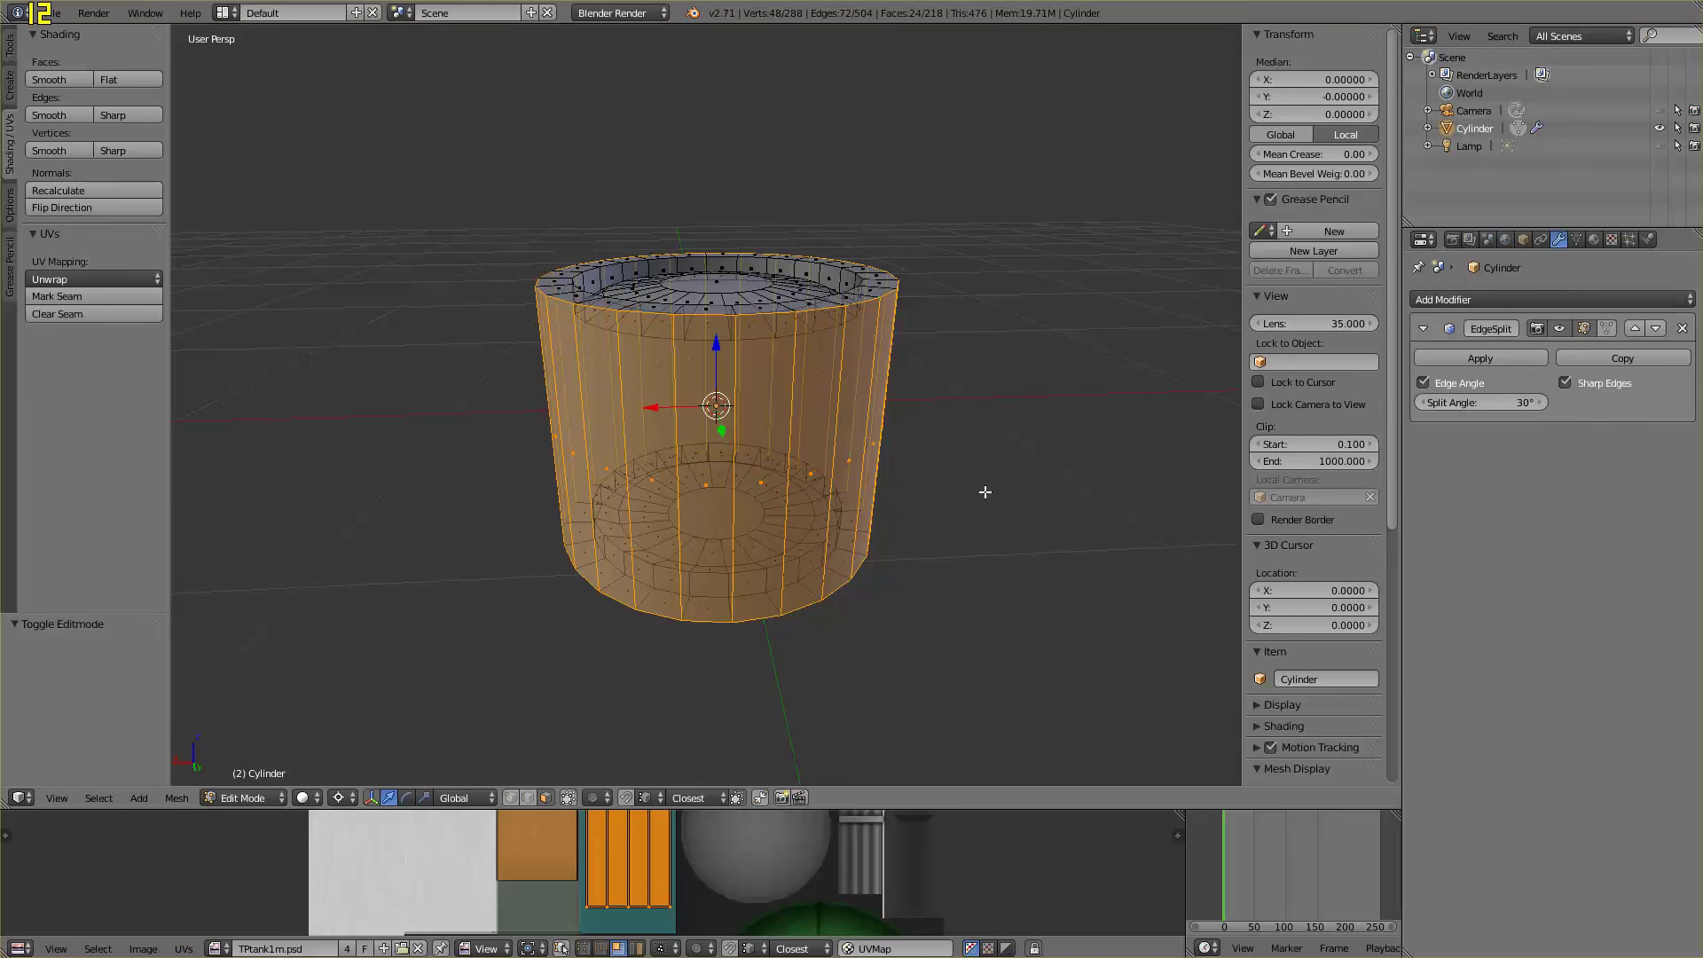
middle_drag(971, 551, 988, 525)
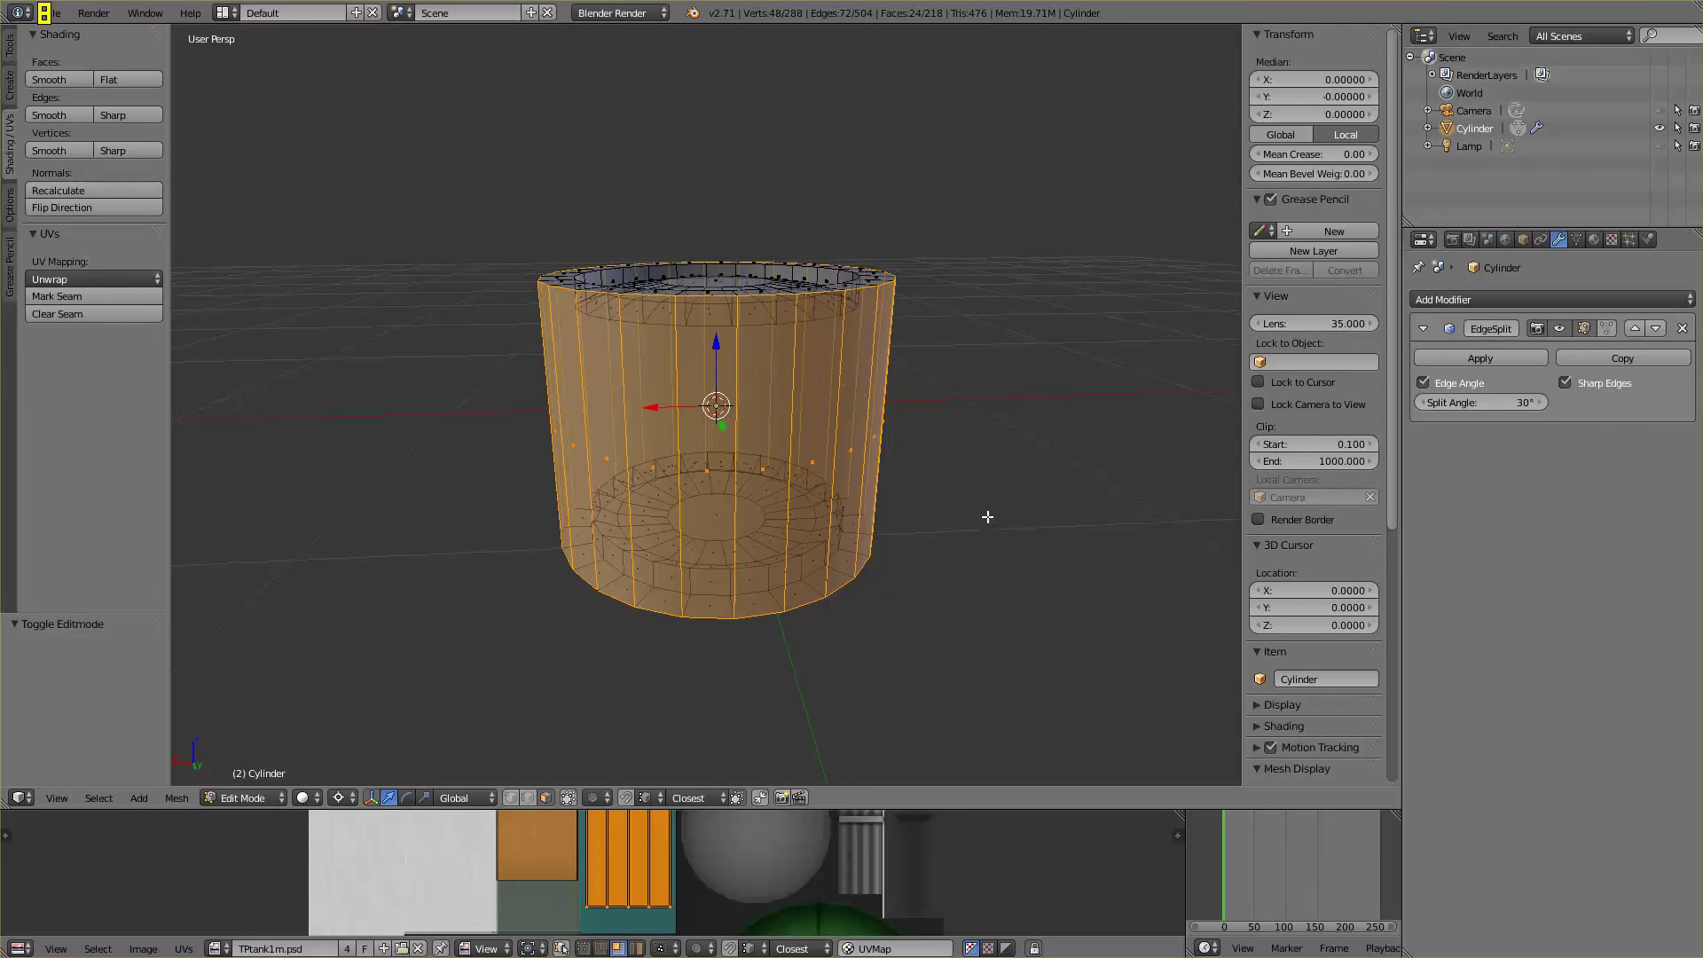
middle_drag(886, 456, 1030, 607)
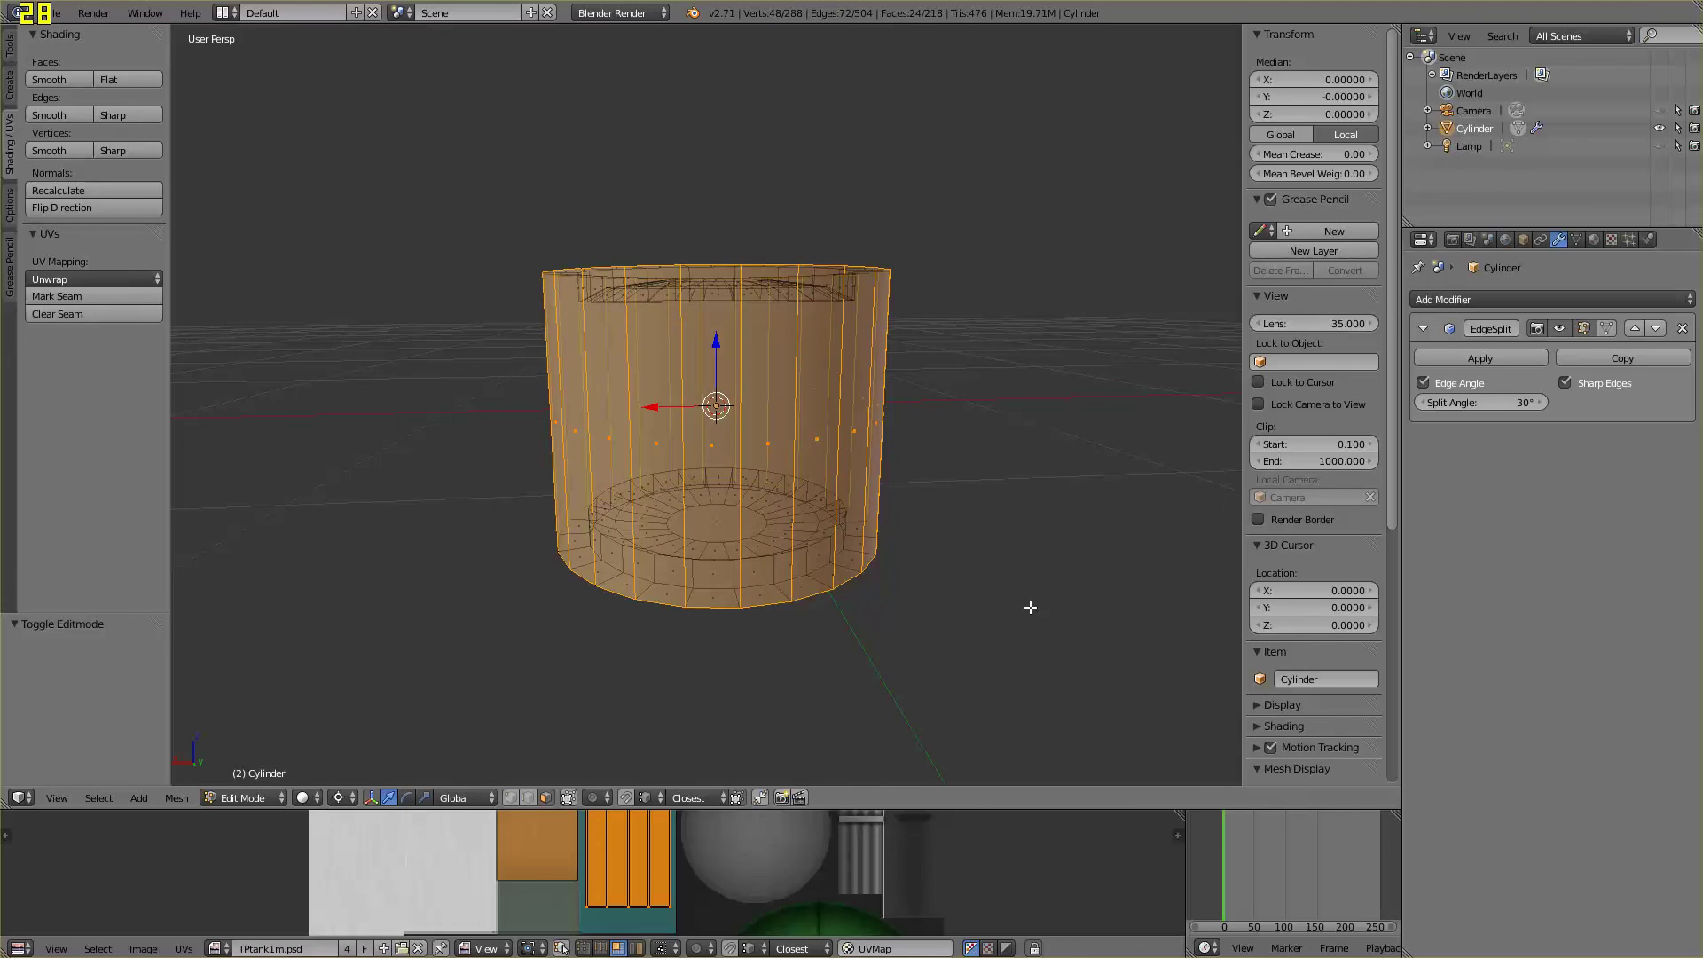
key(e)
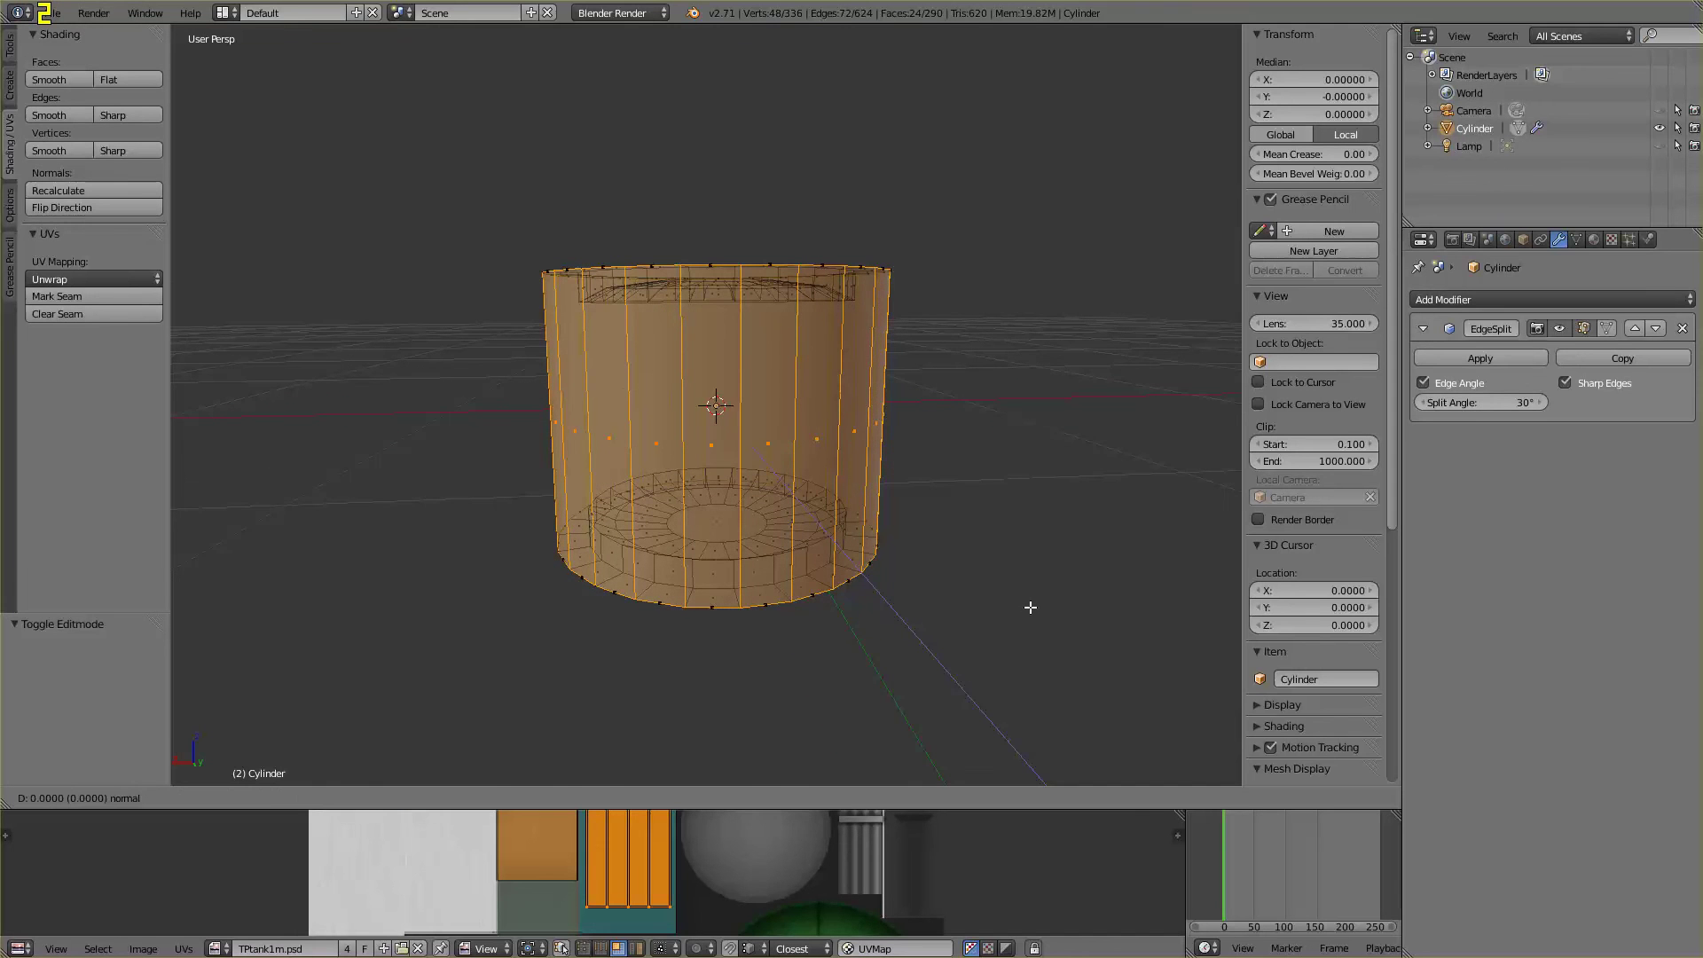
right_click(1030, 607)
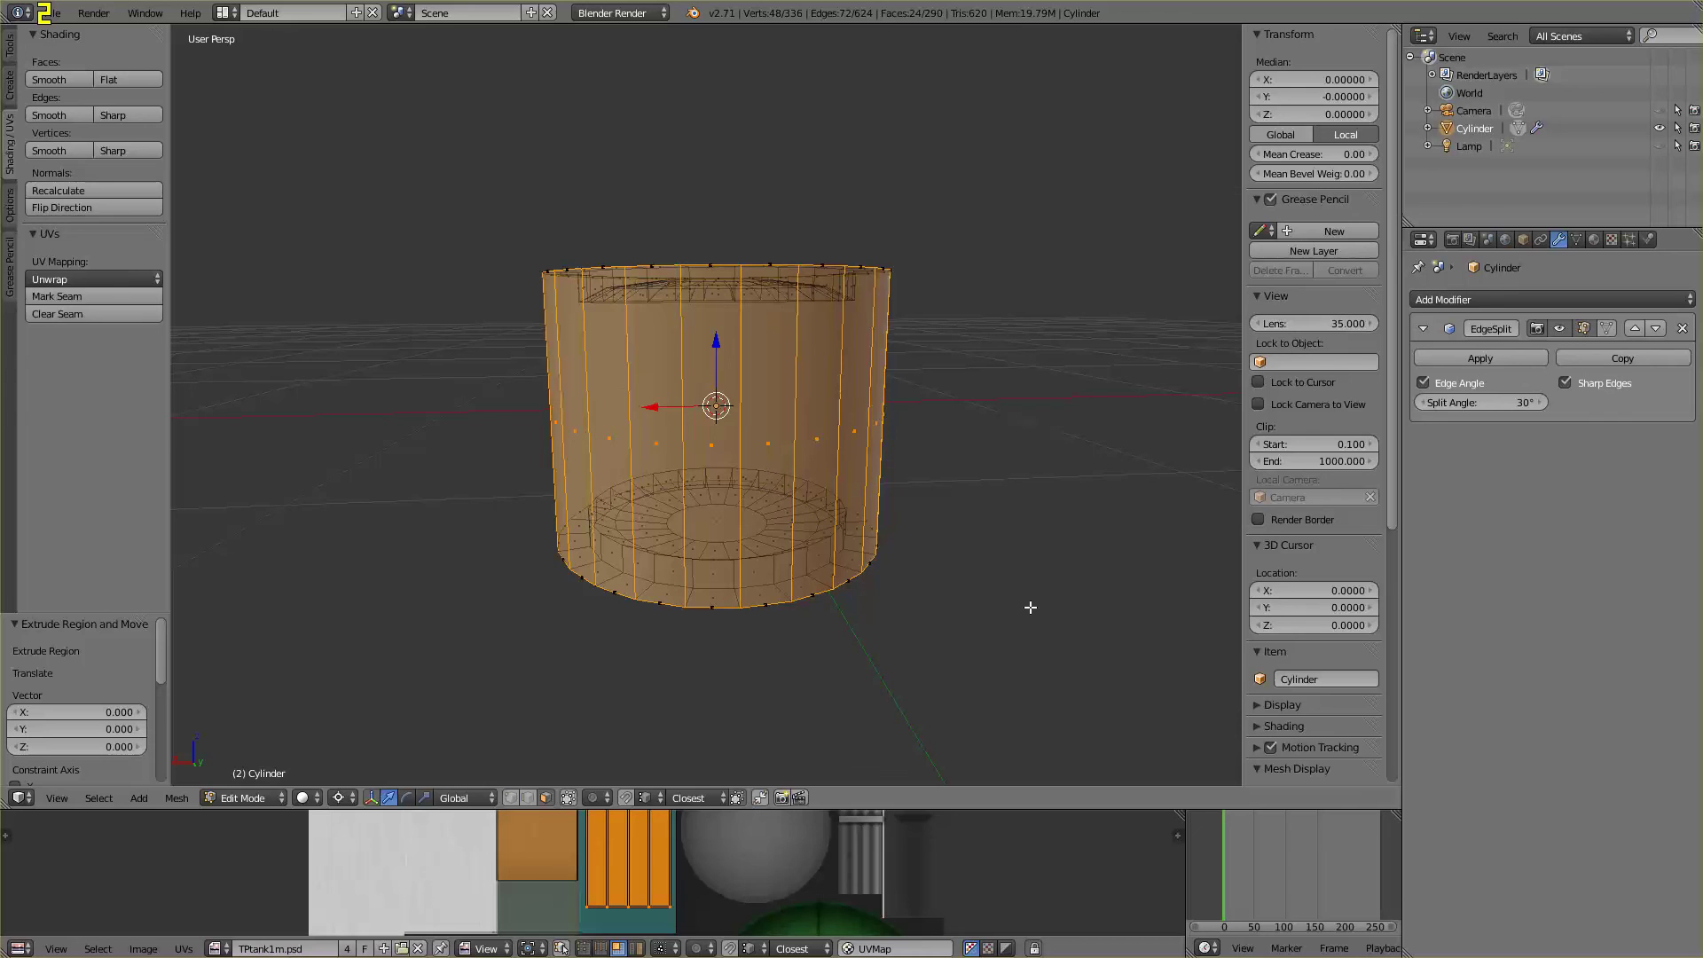
key(s)
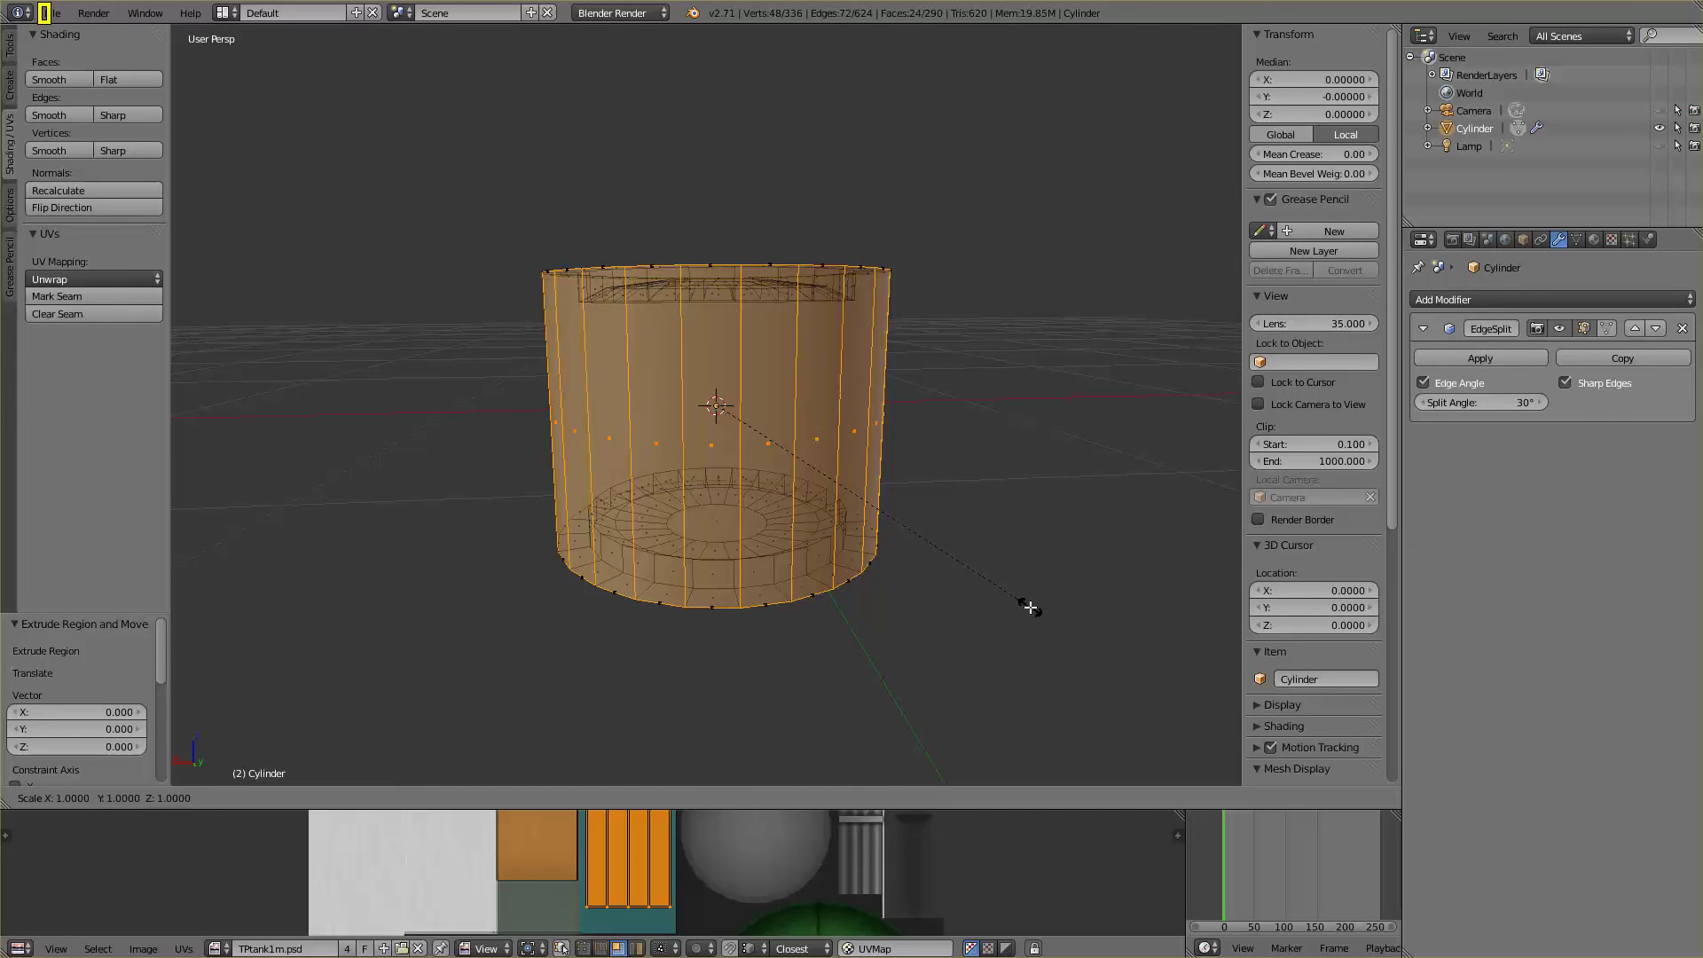
key(z)
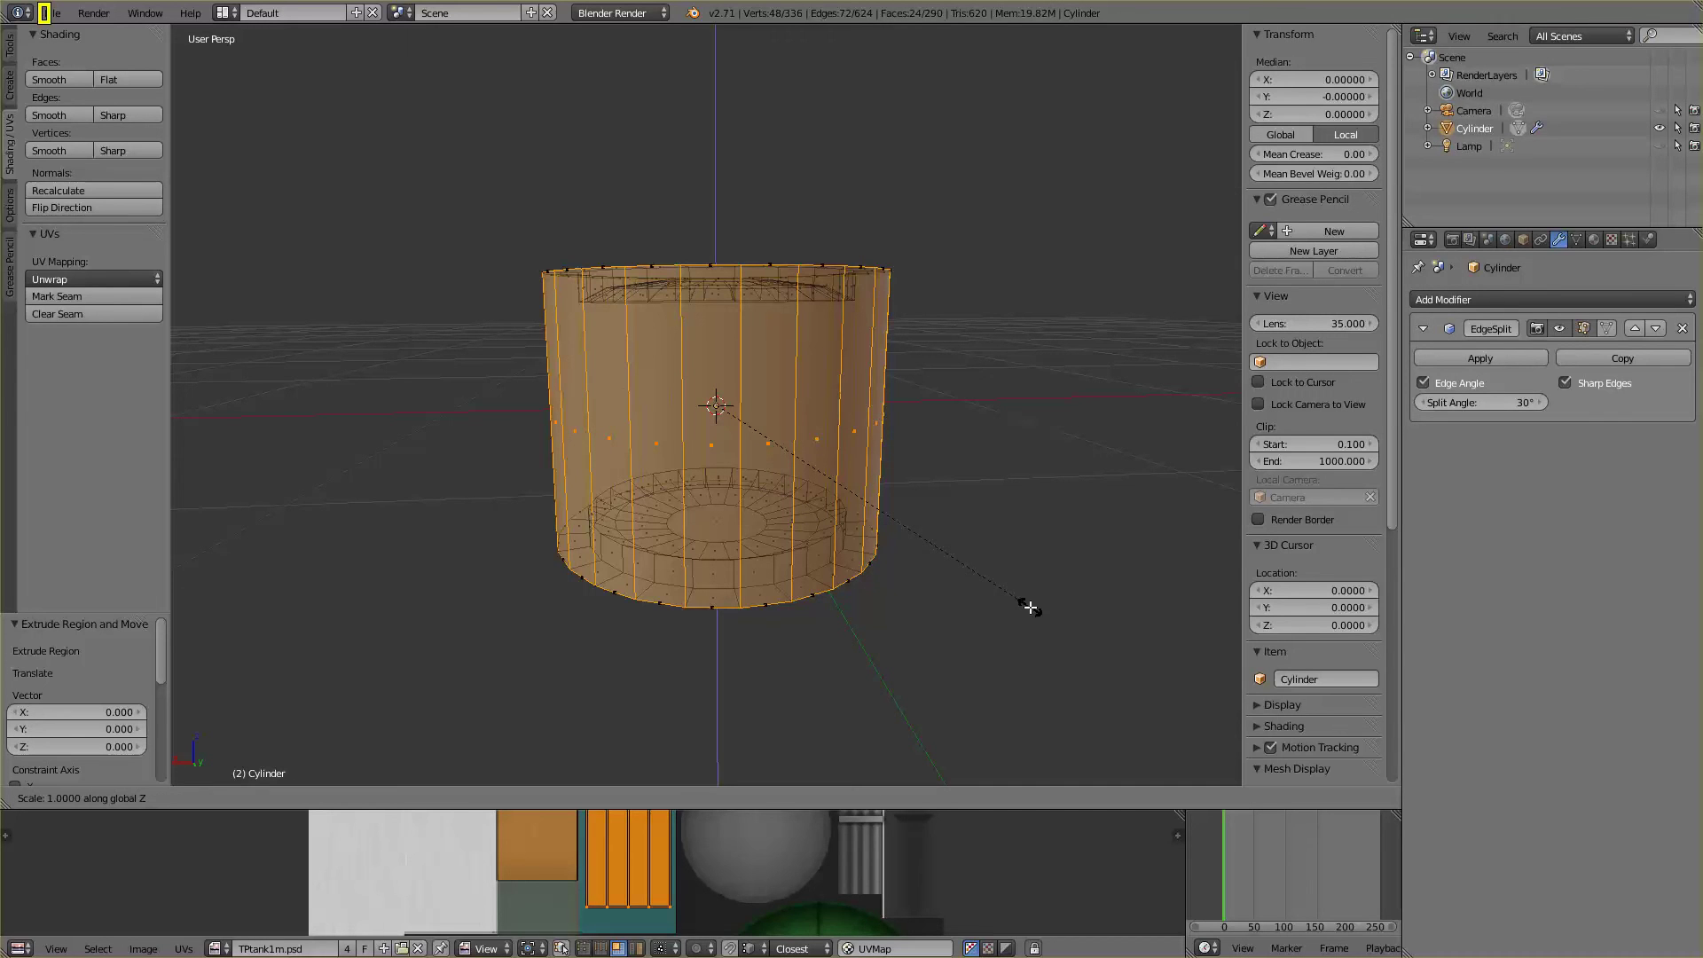
text(.95)
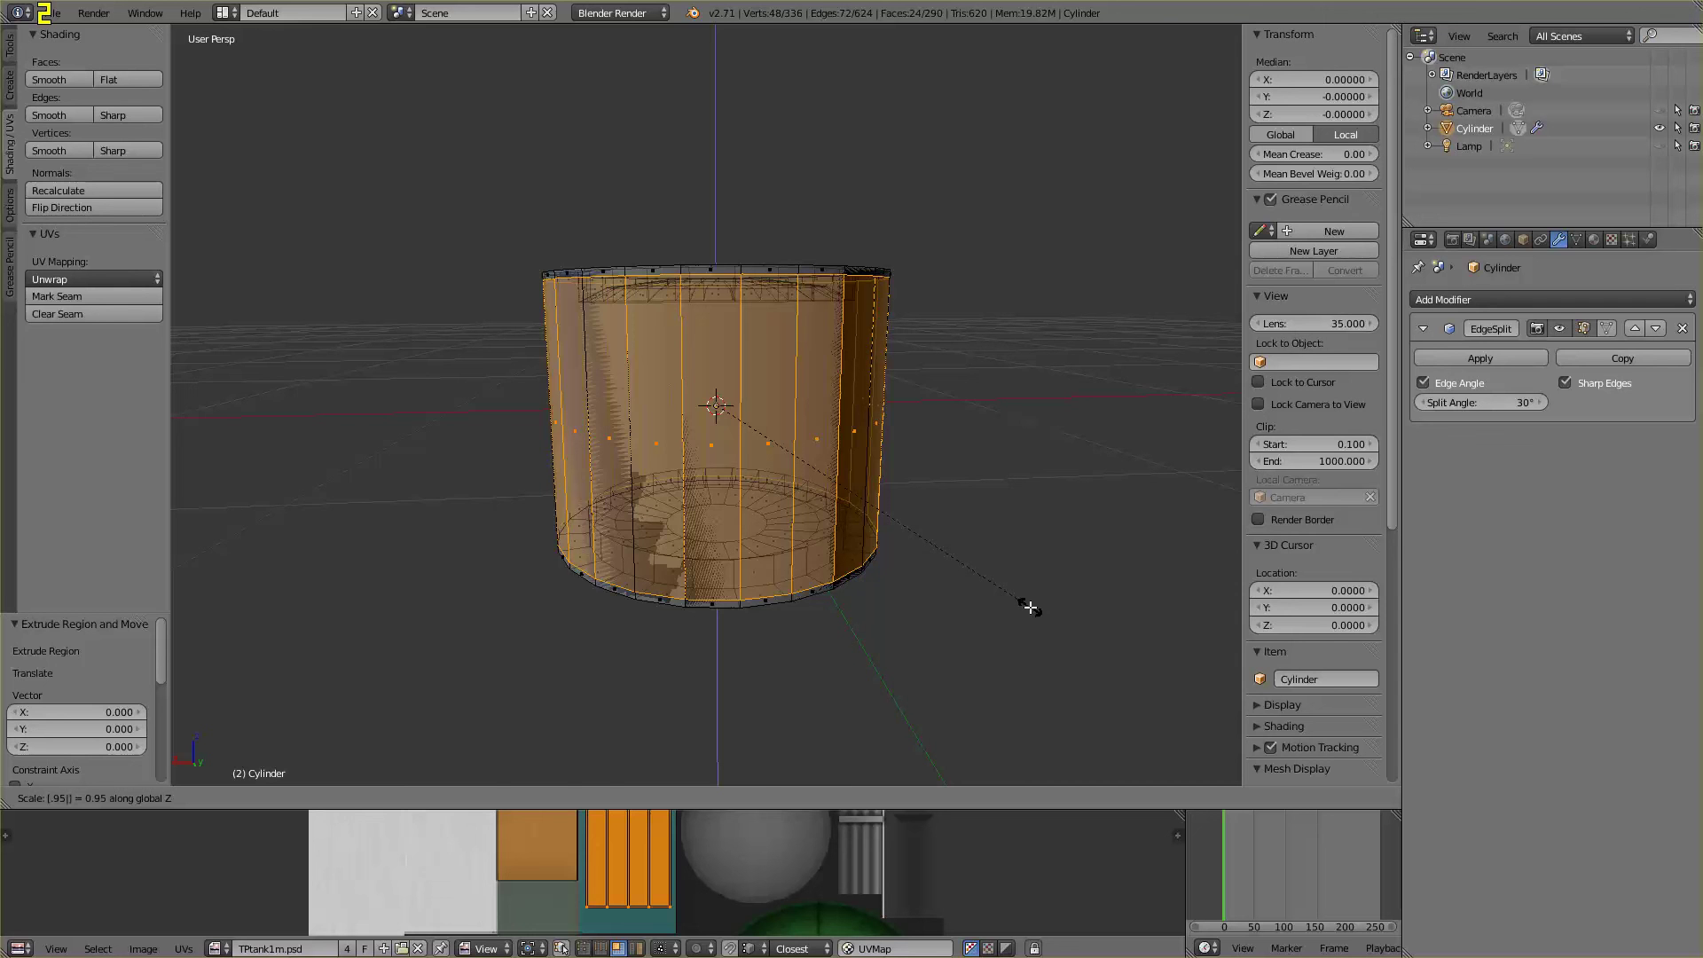
key(Return)
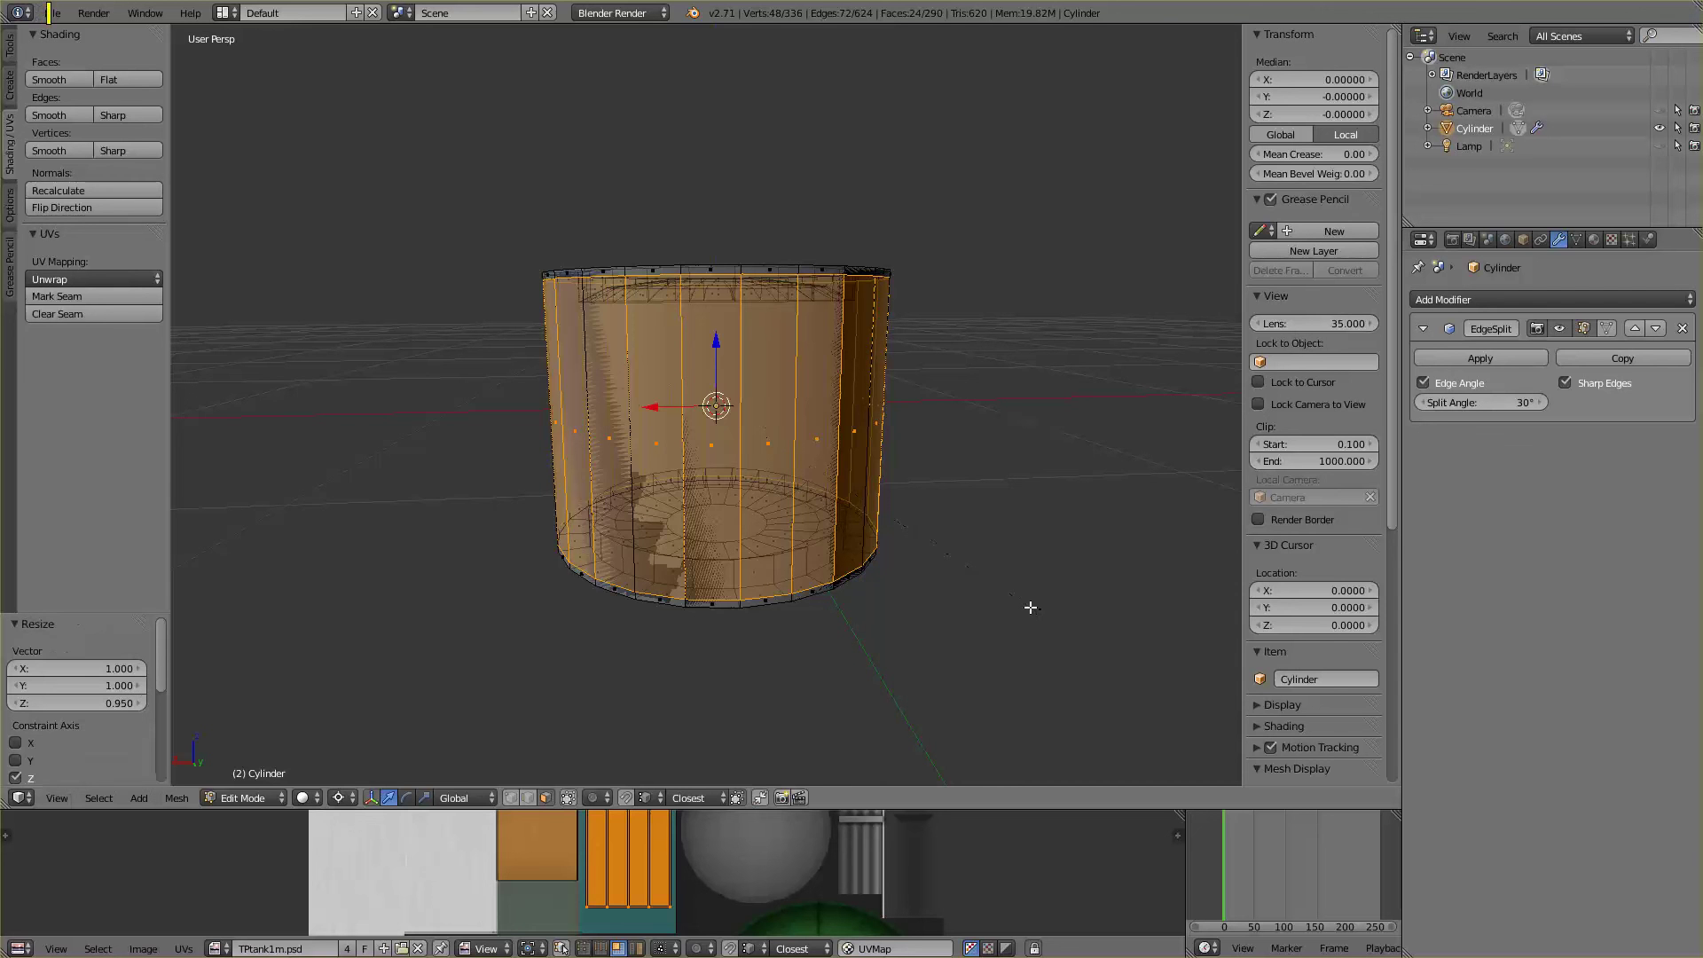
Split the scaled side-wall faces off from the mesh and move them 2 units up along Z
mouse_move(1041, 577)
middle_down()
mouse_move(1046, 528)
mouse_move(1049, 600)
mouse_move(1034, 559)
middle_up()
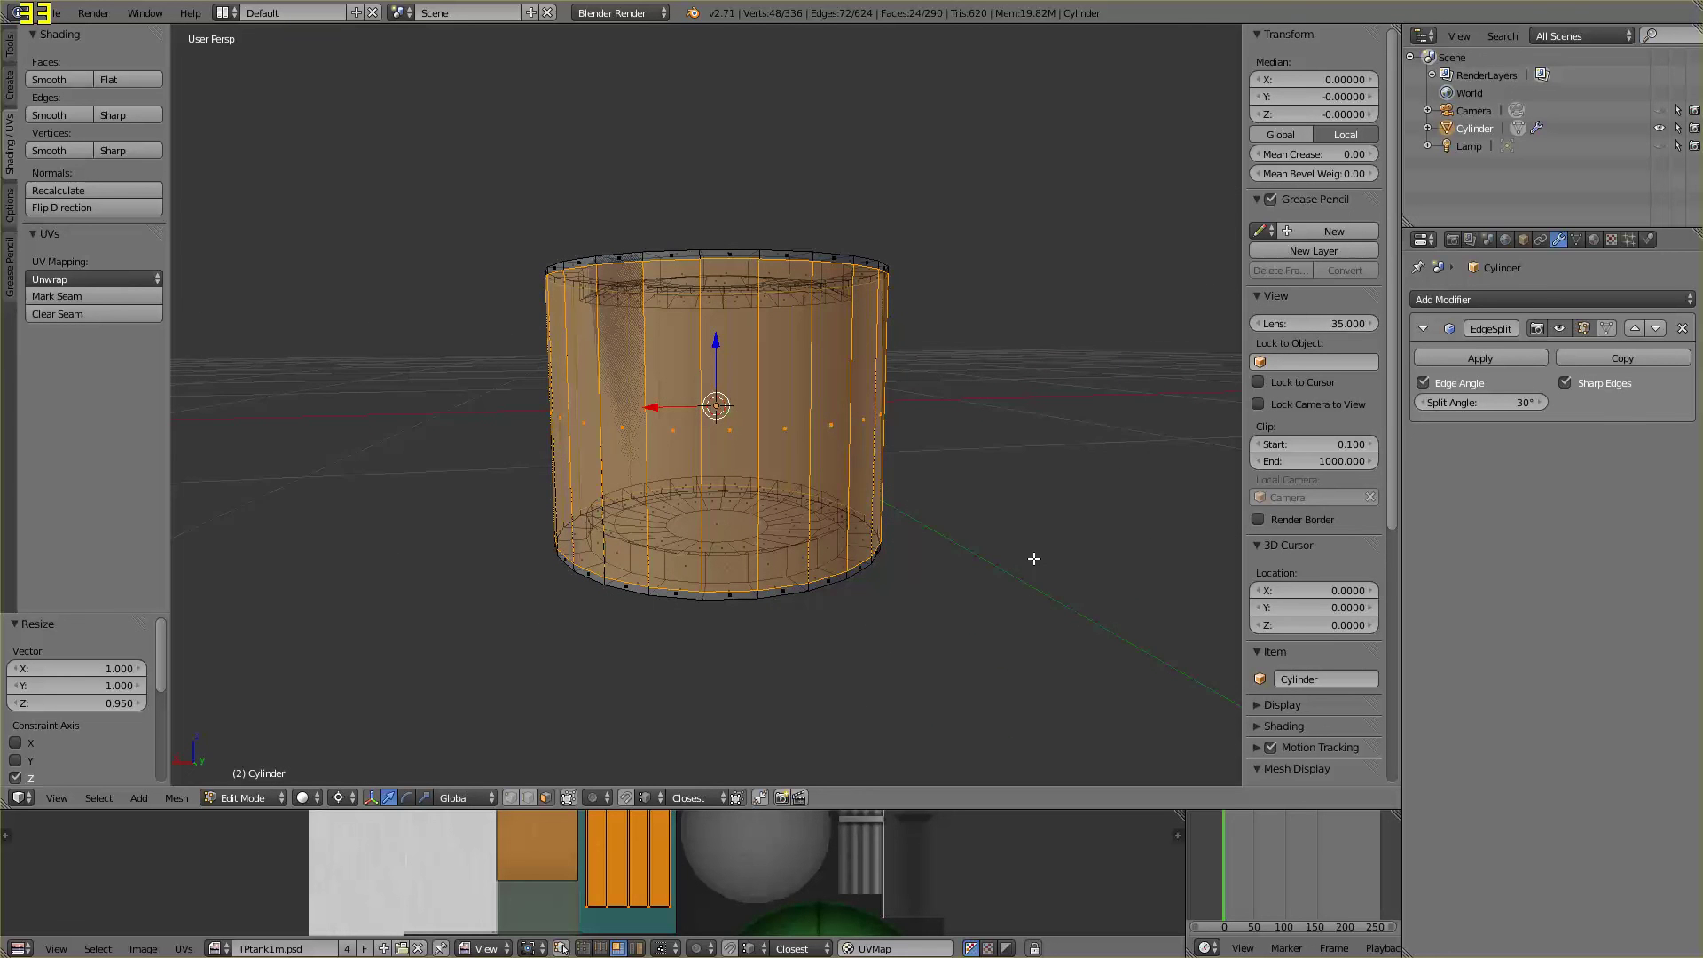
key(y)
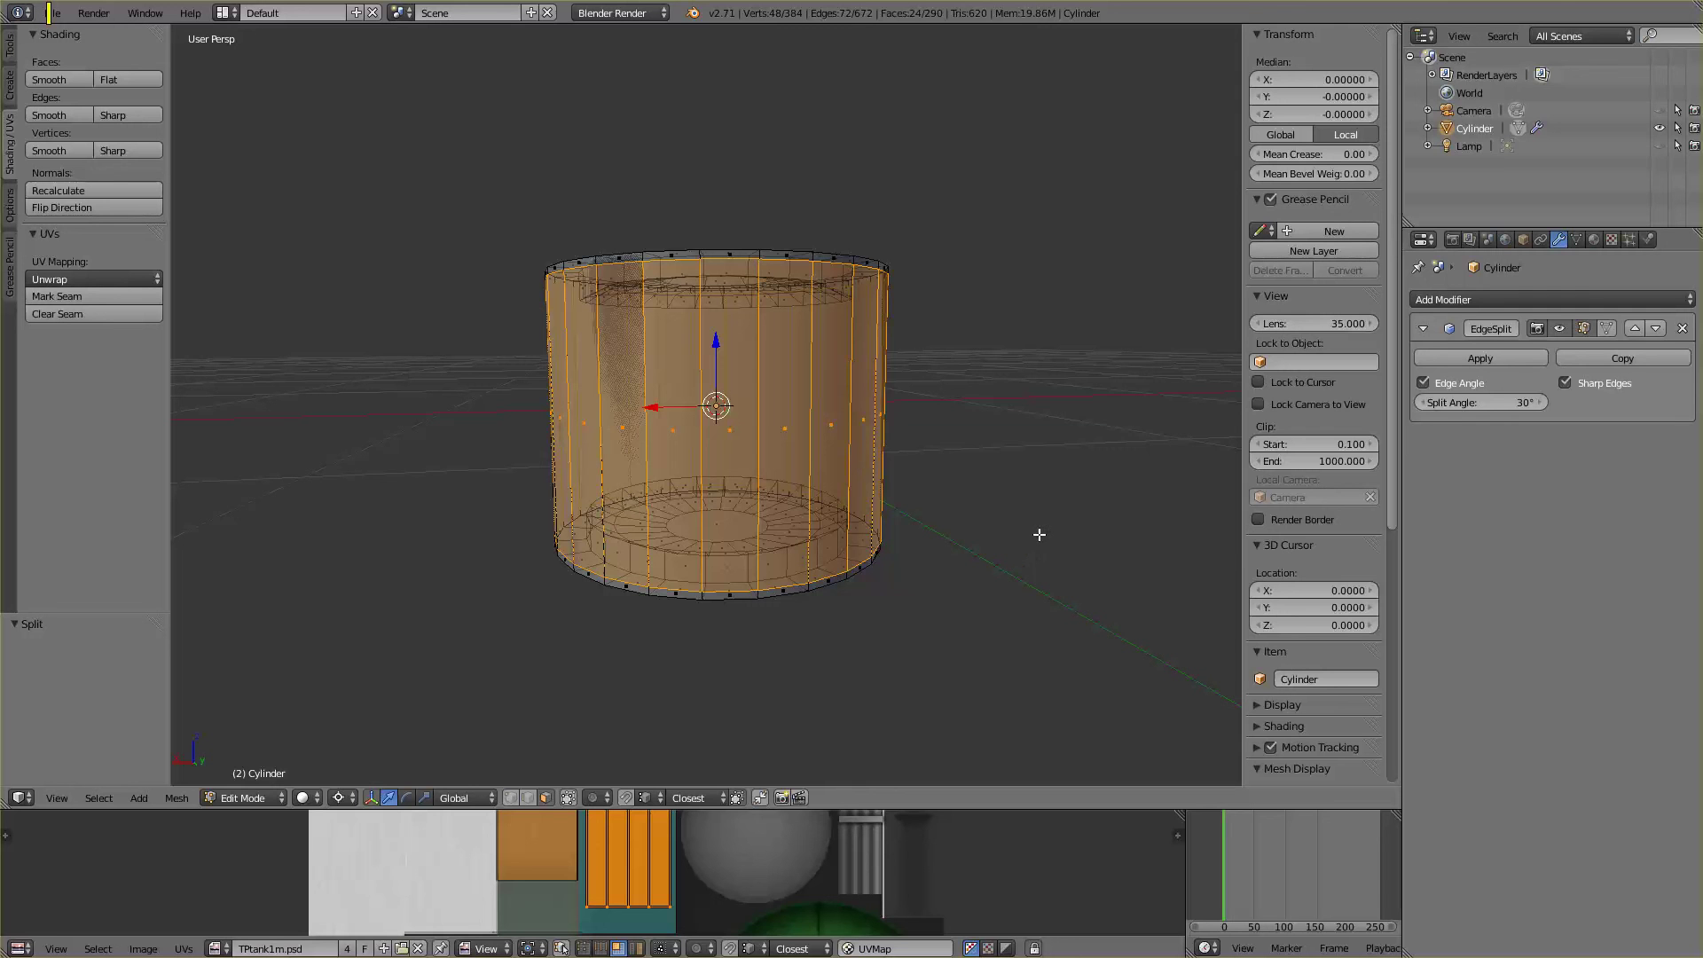
key(g)
key(z)
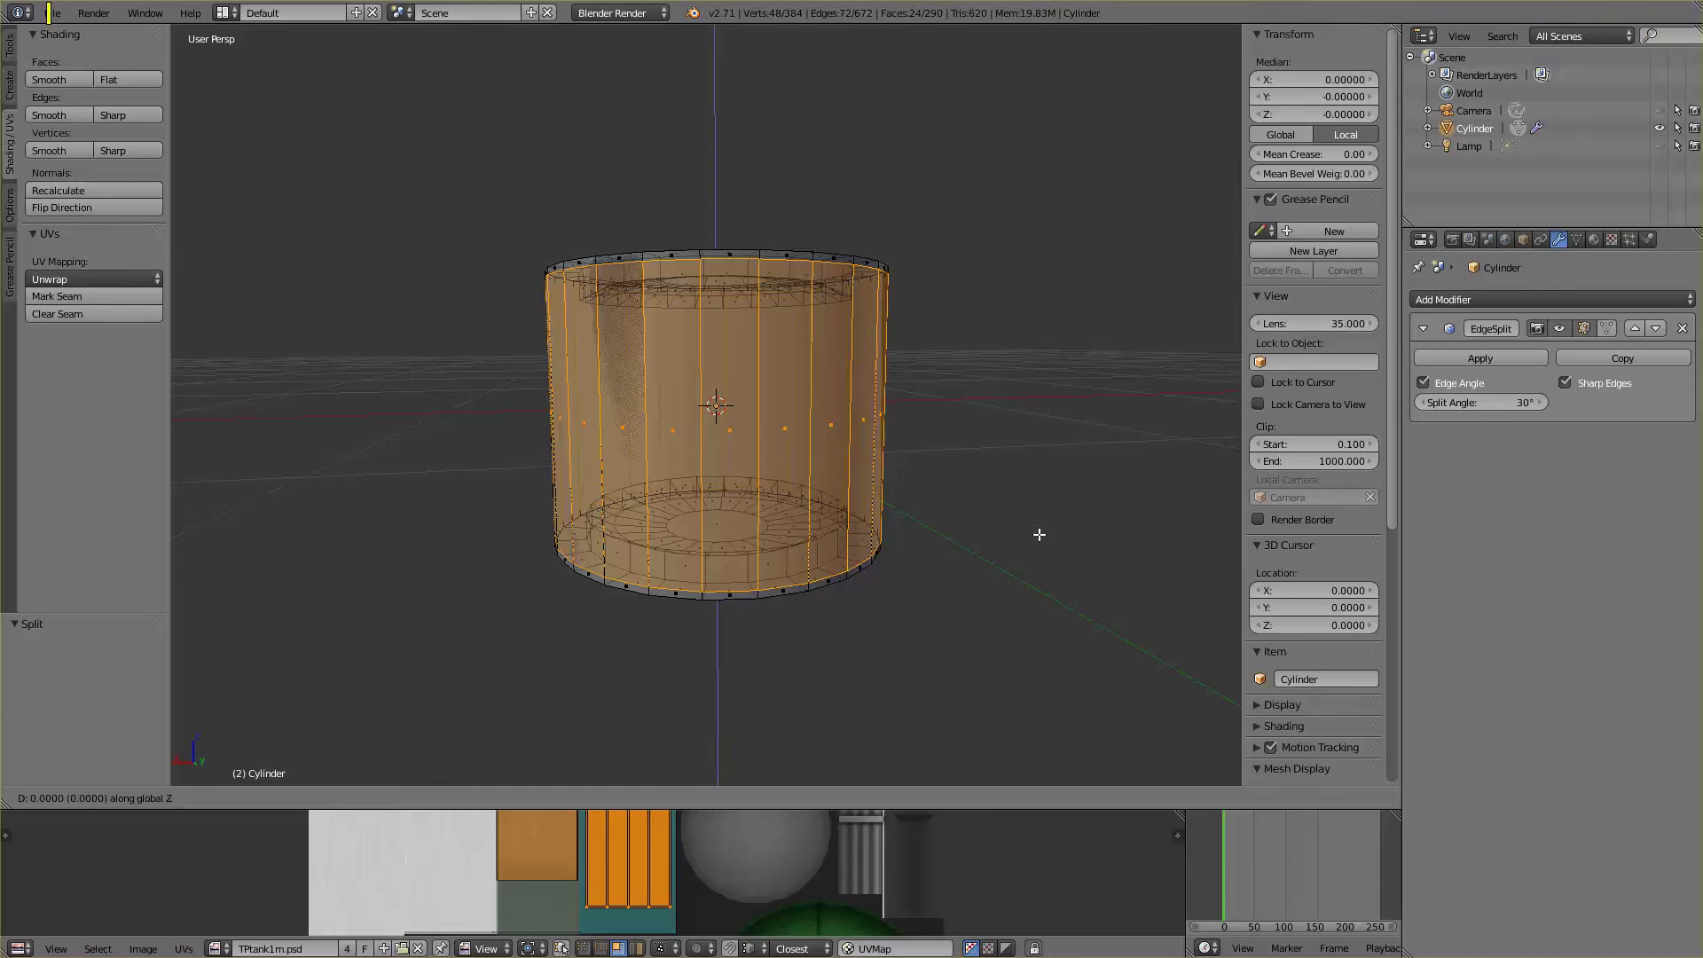
key(2)
key(Return)
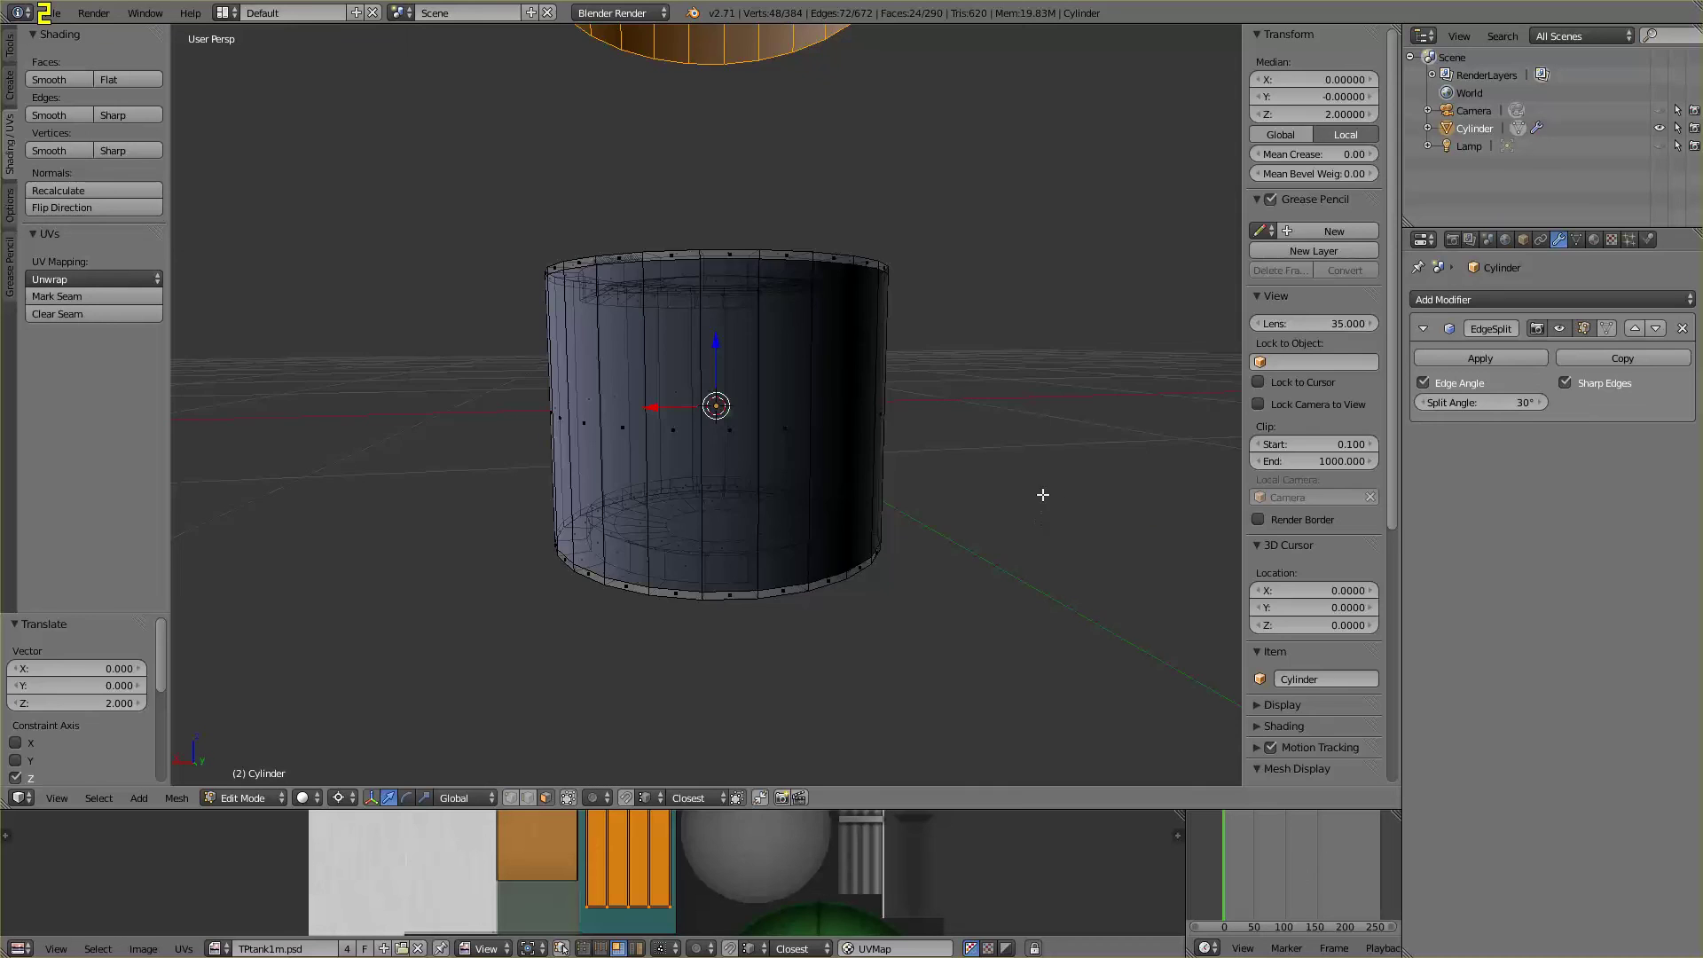
Box-select the leftover wall faces between the tank's end caps and delete those faces
scroll(1041, 494, up, 1)
key(a)
key(b)
drag(494, 402, 1002, 445)
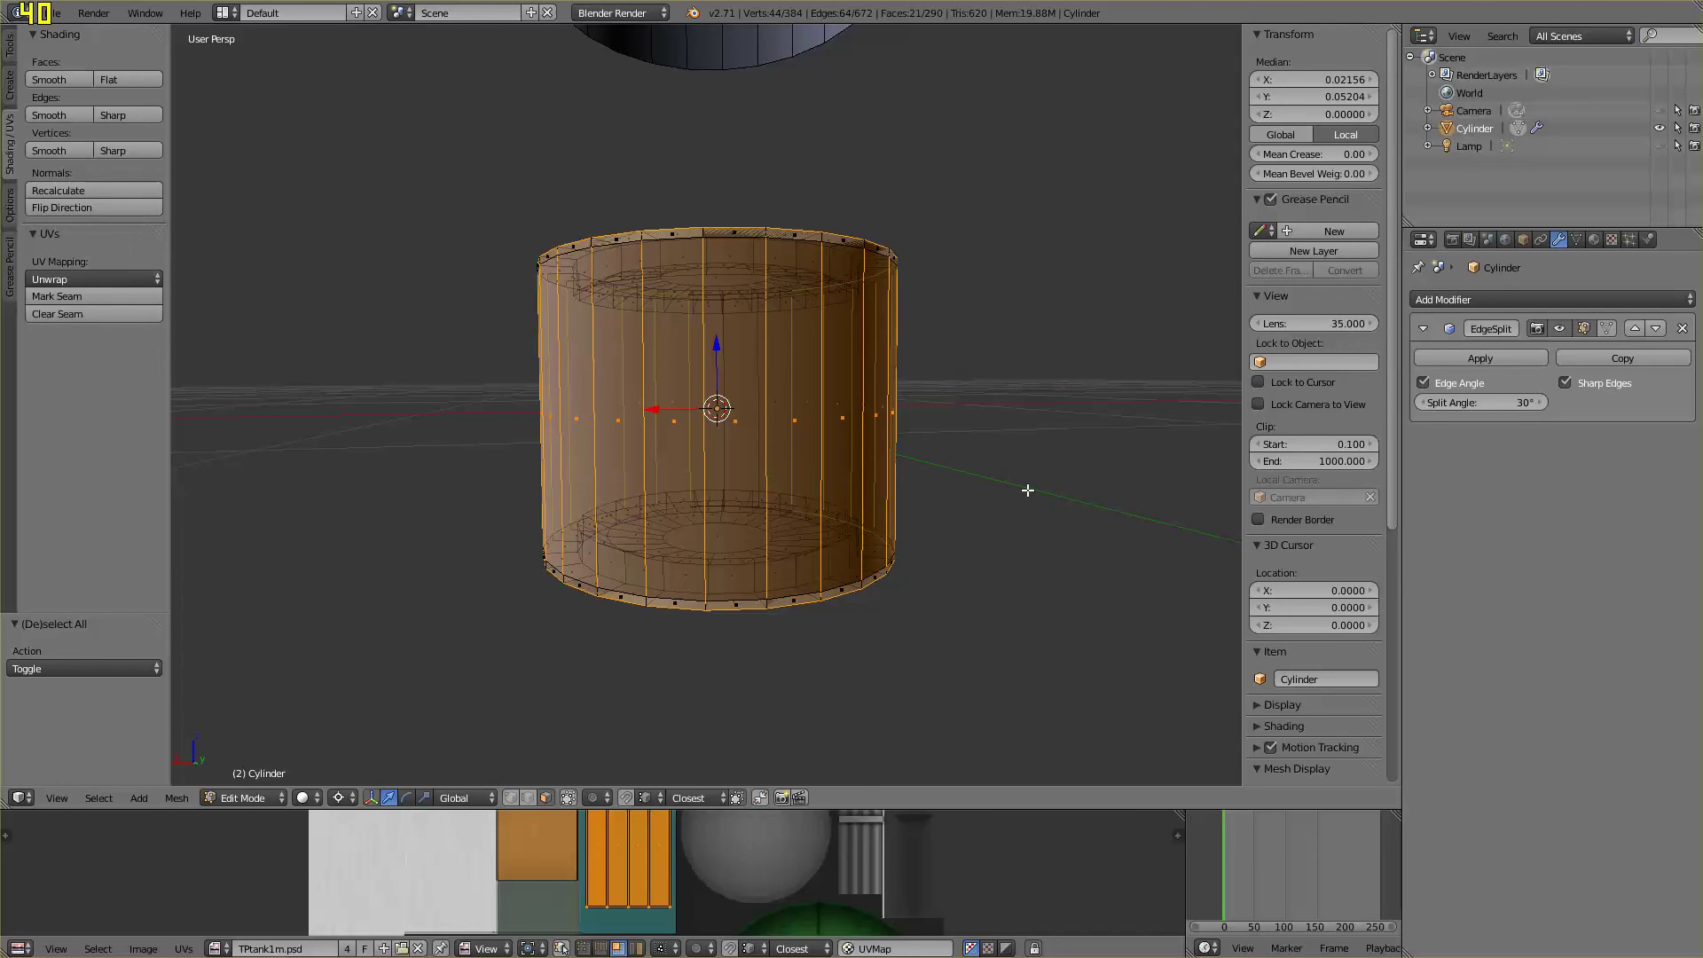
key(x)
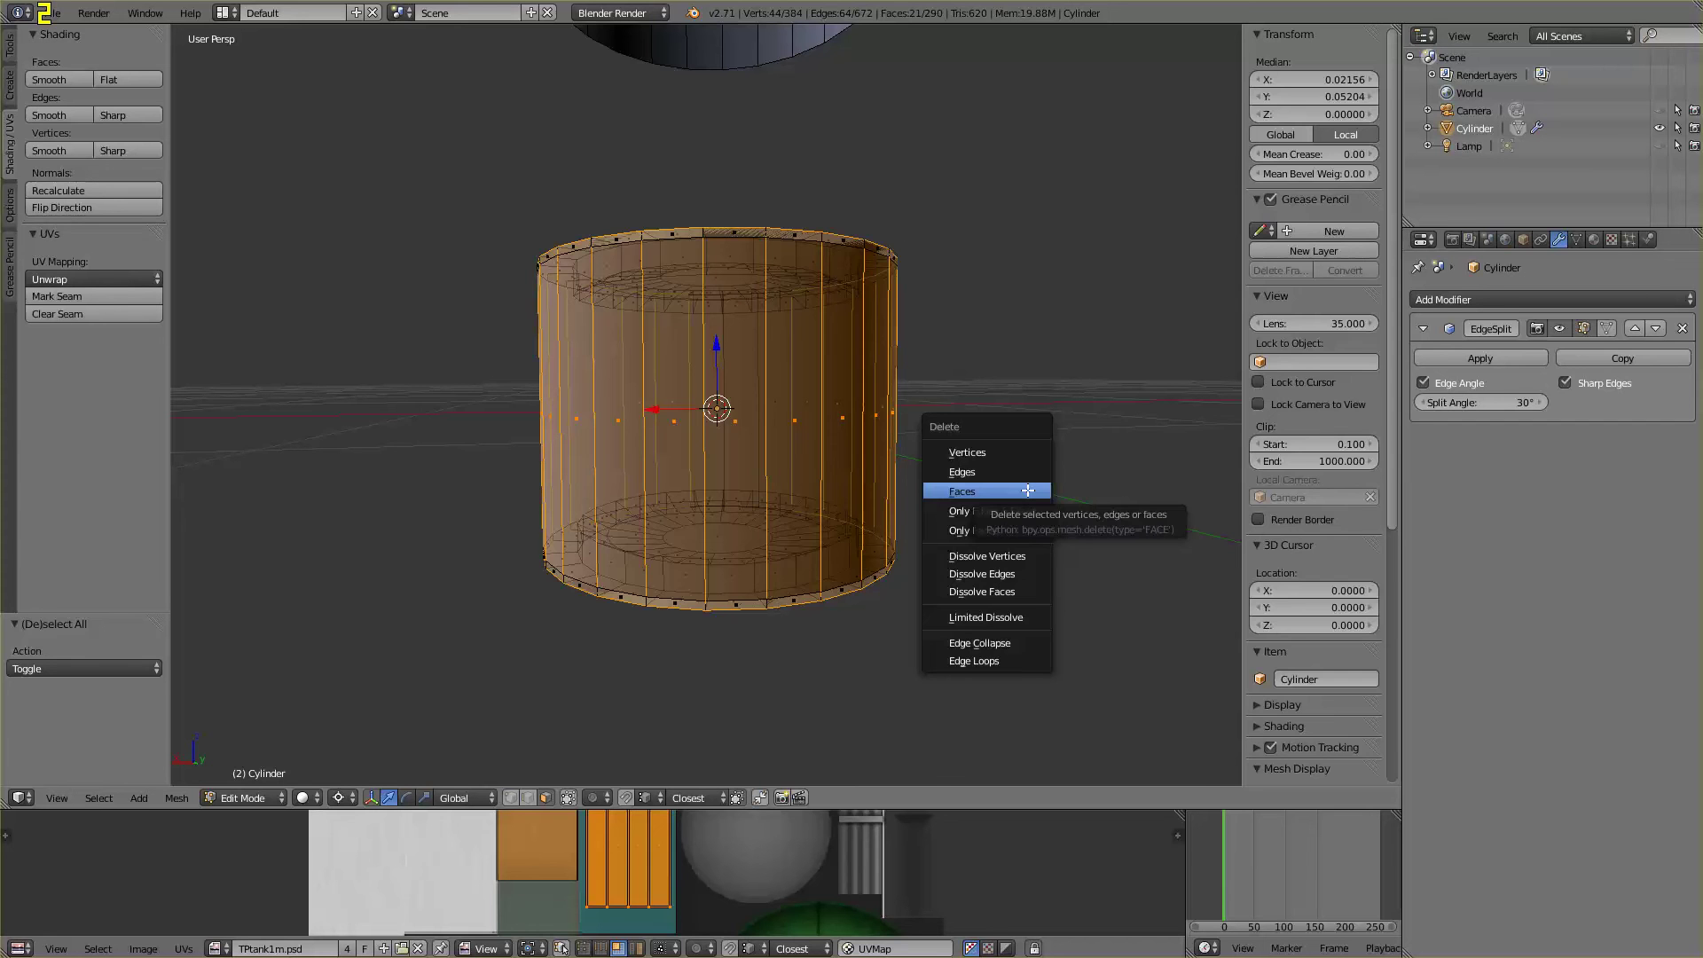
click(1027, 491)
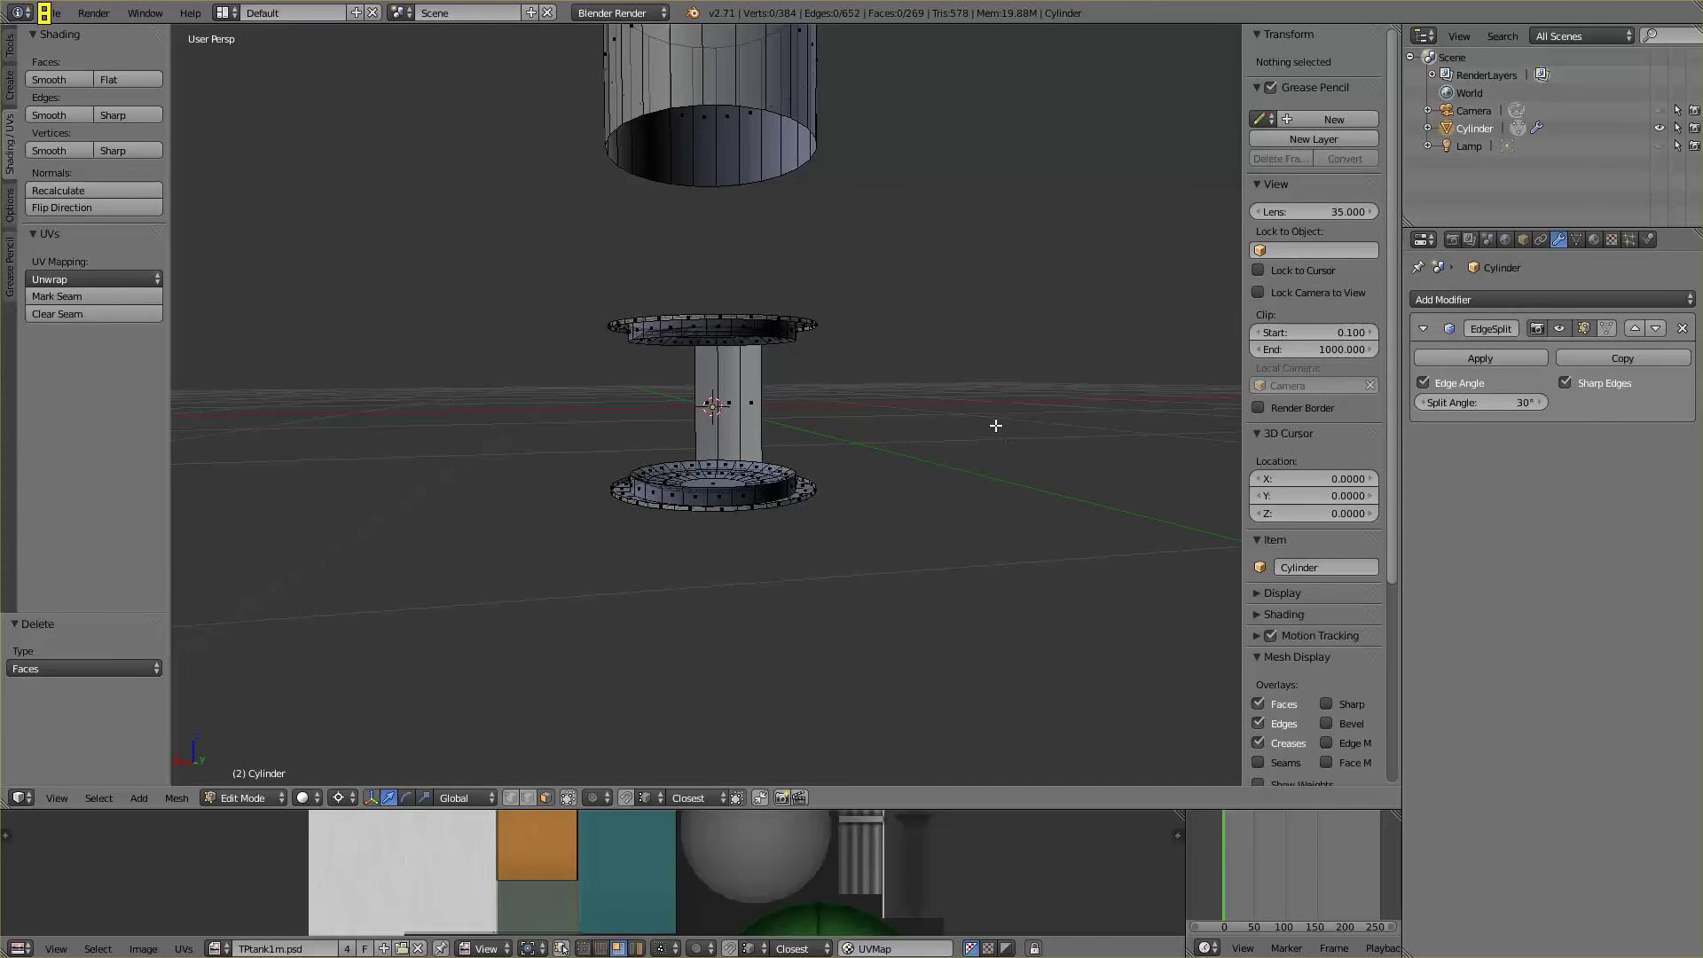
Select the three wall faces still left between the end caps and delete them
middle_drag(996, 422, 871, 418)
key(b)
drag(750, 371, 866, 419)
key(x)
click(852, 426)
Select the whole raised side wall and move it -2 along Z, back between the end caps
scroll(897, 369, down, 2)
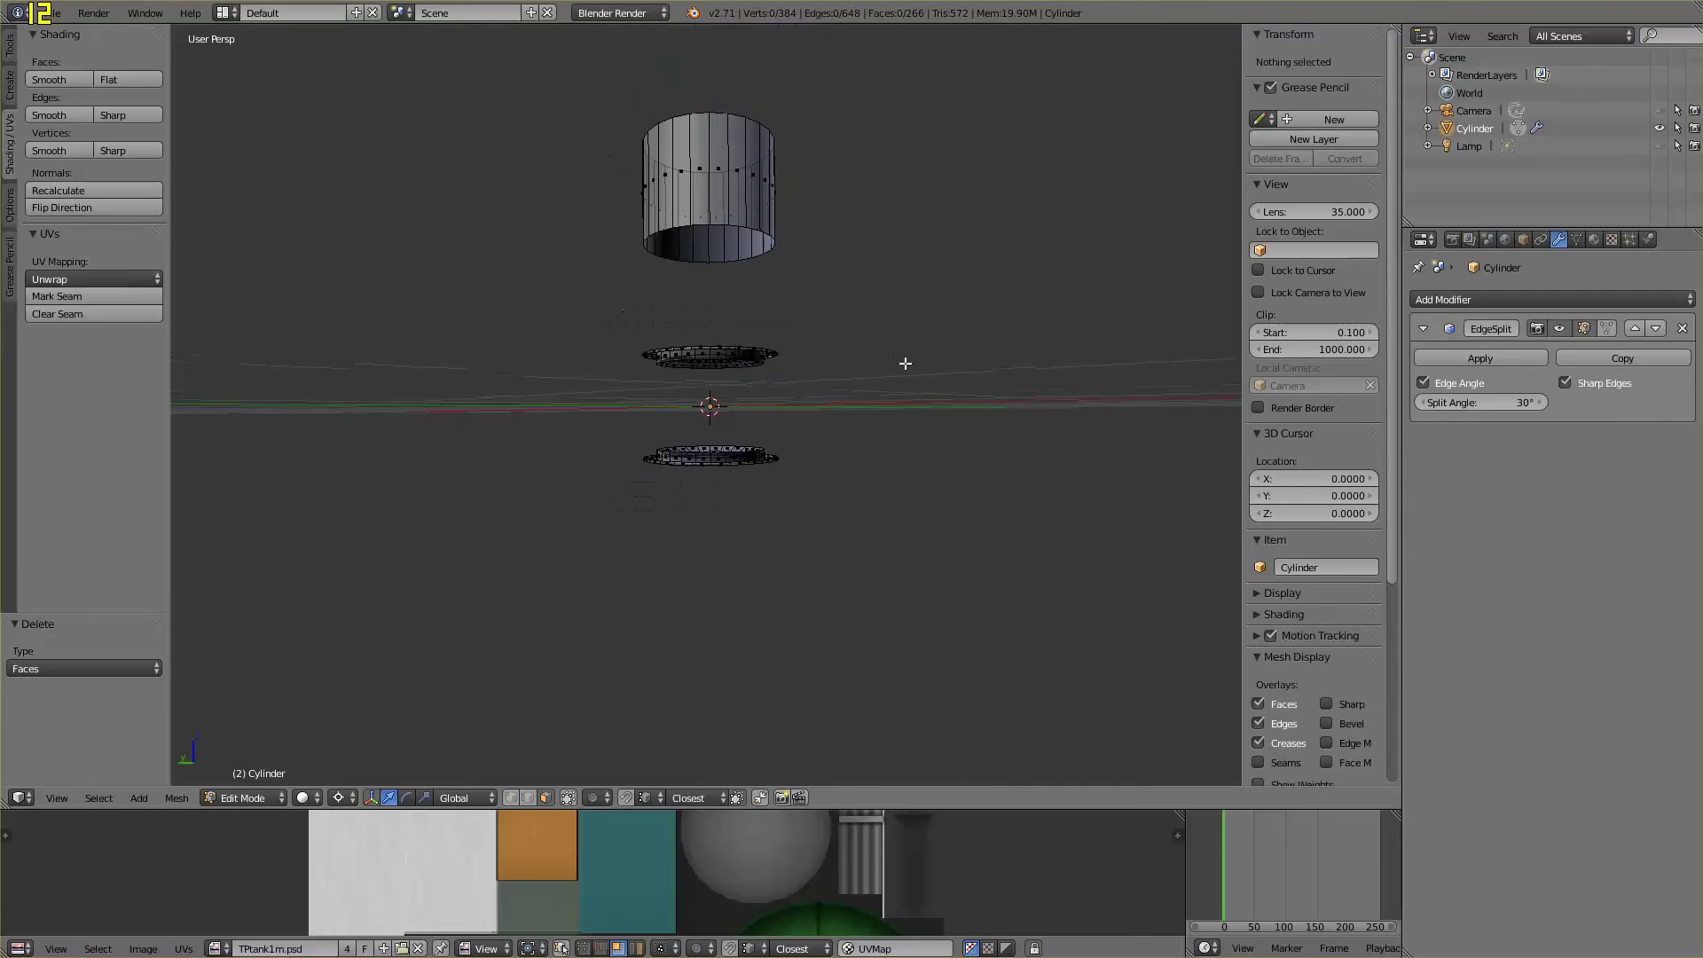
key(b)
drag(578, 123, 867, 267)
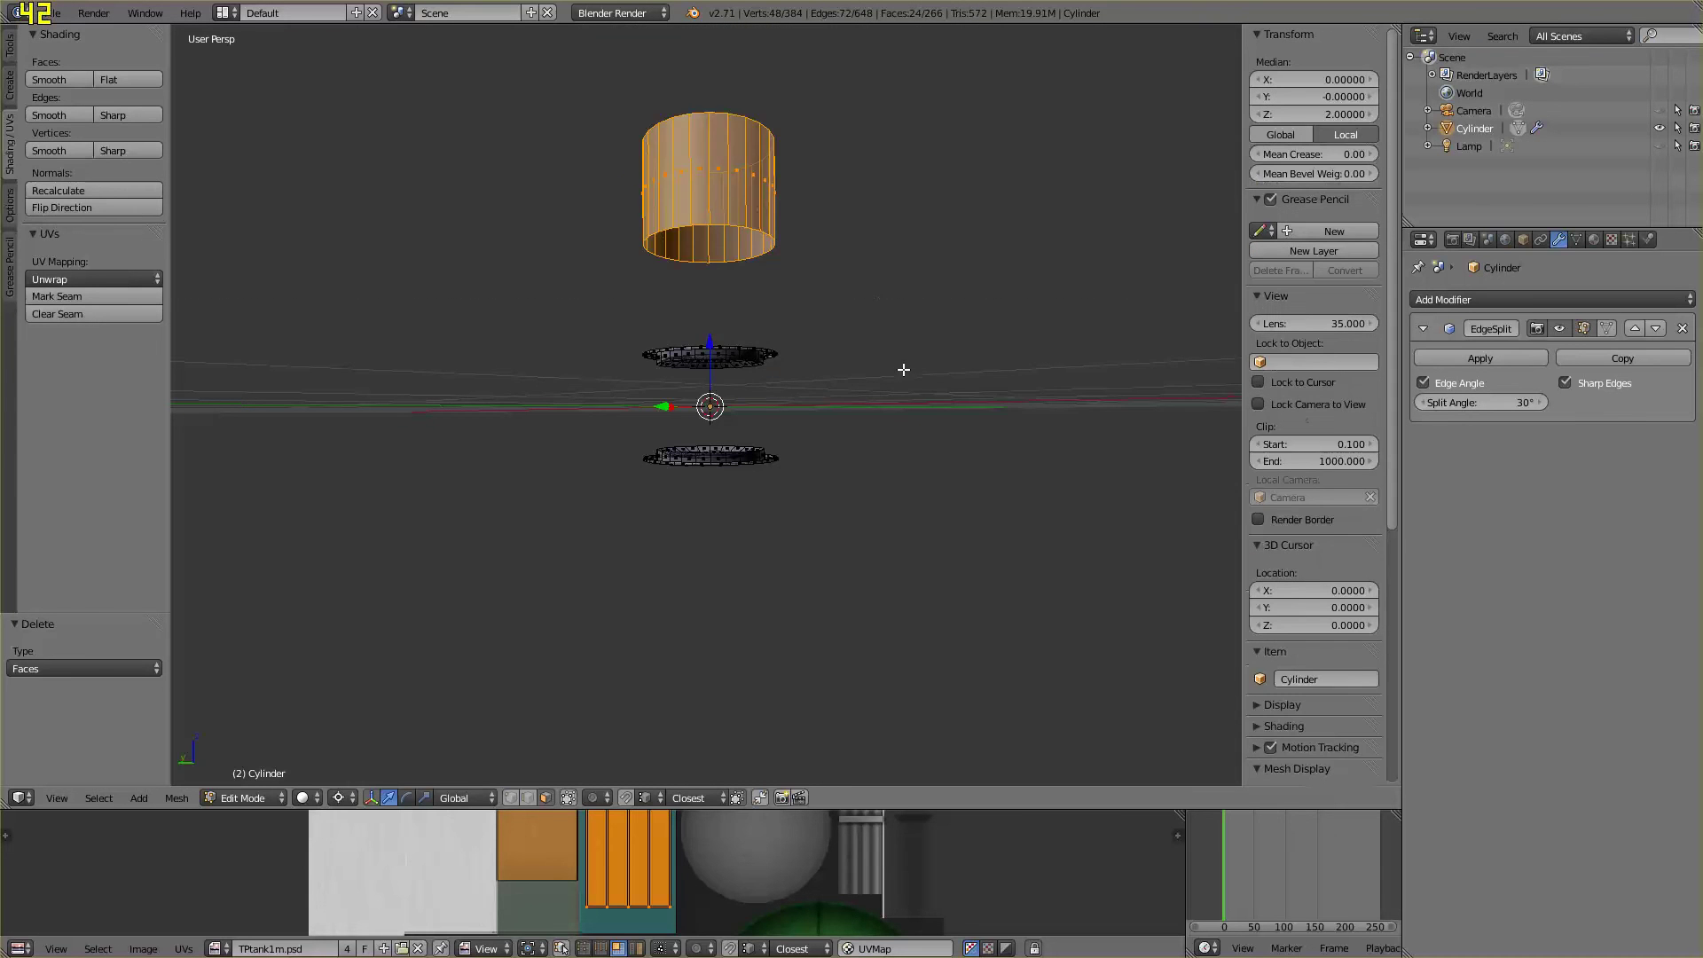
scroll(901, 369, up, 3)
text(gz)
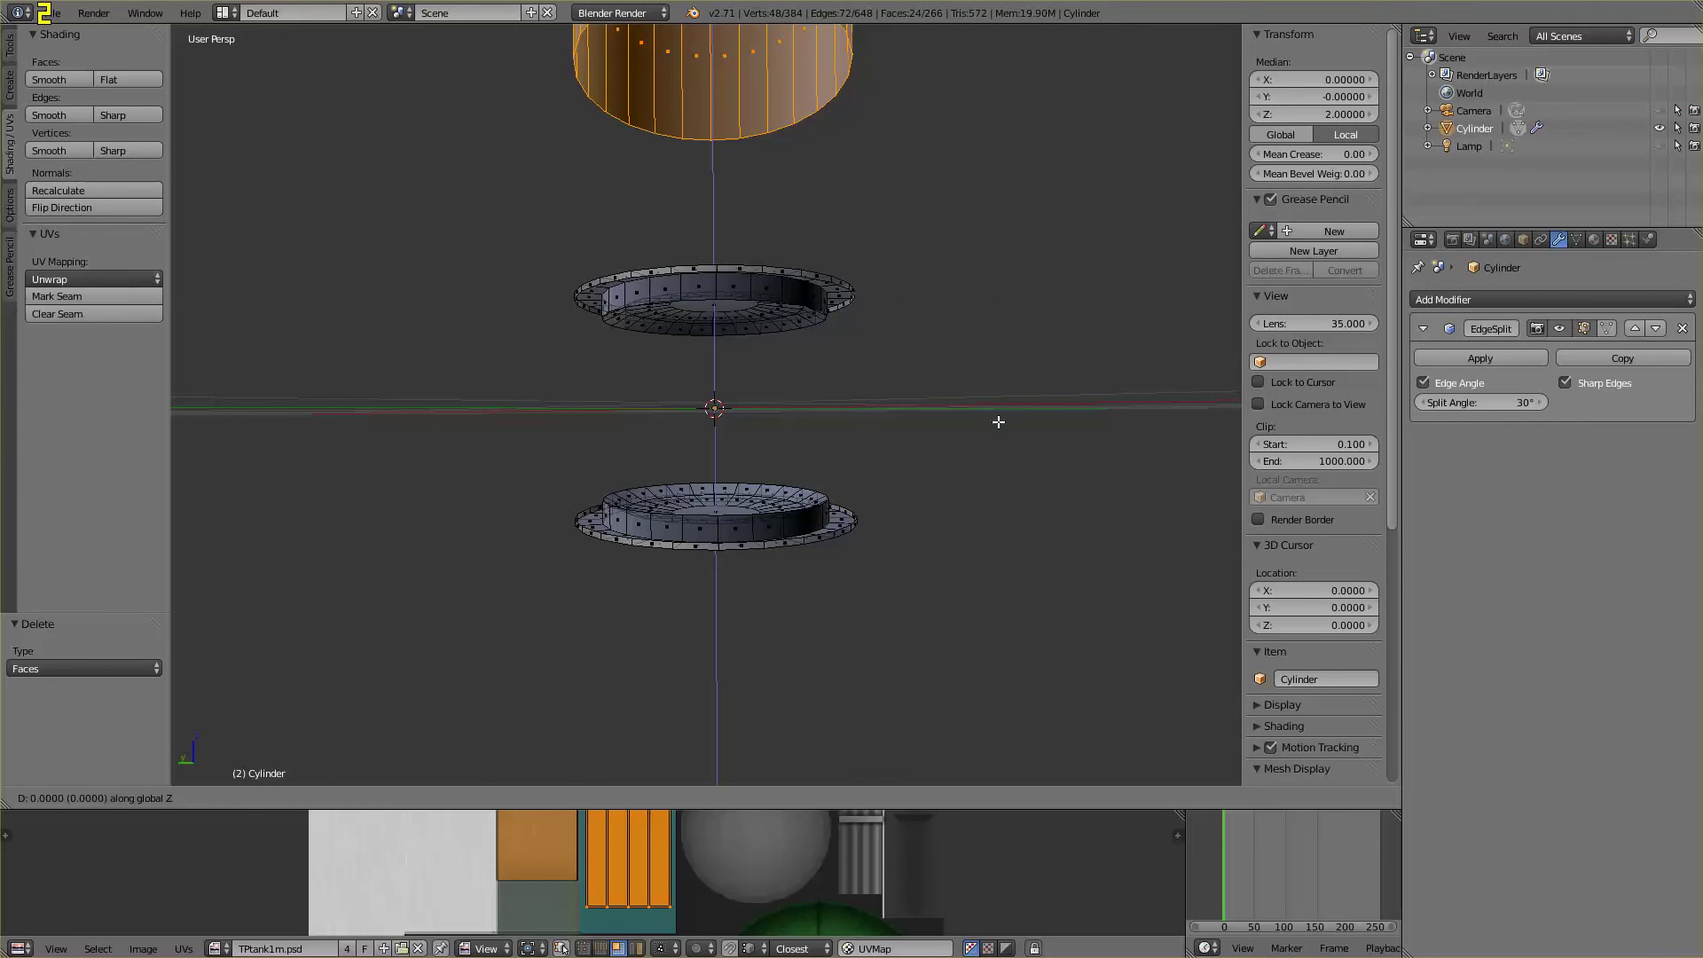
text(-2)
key(Return)
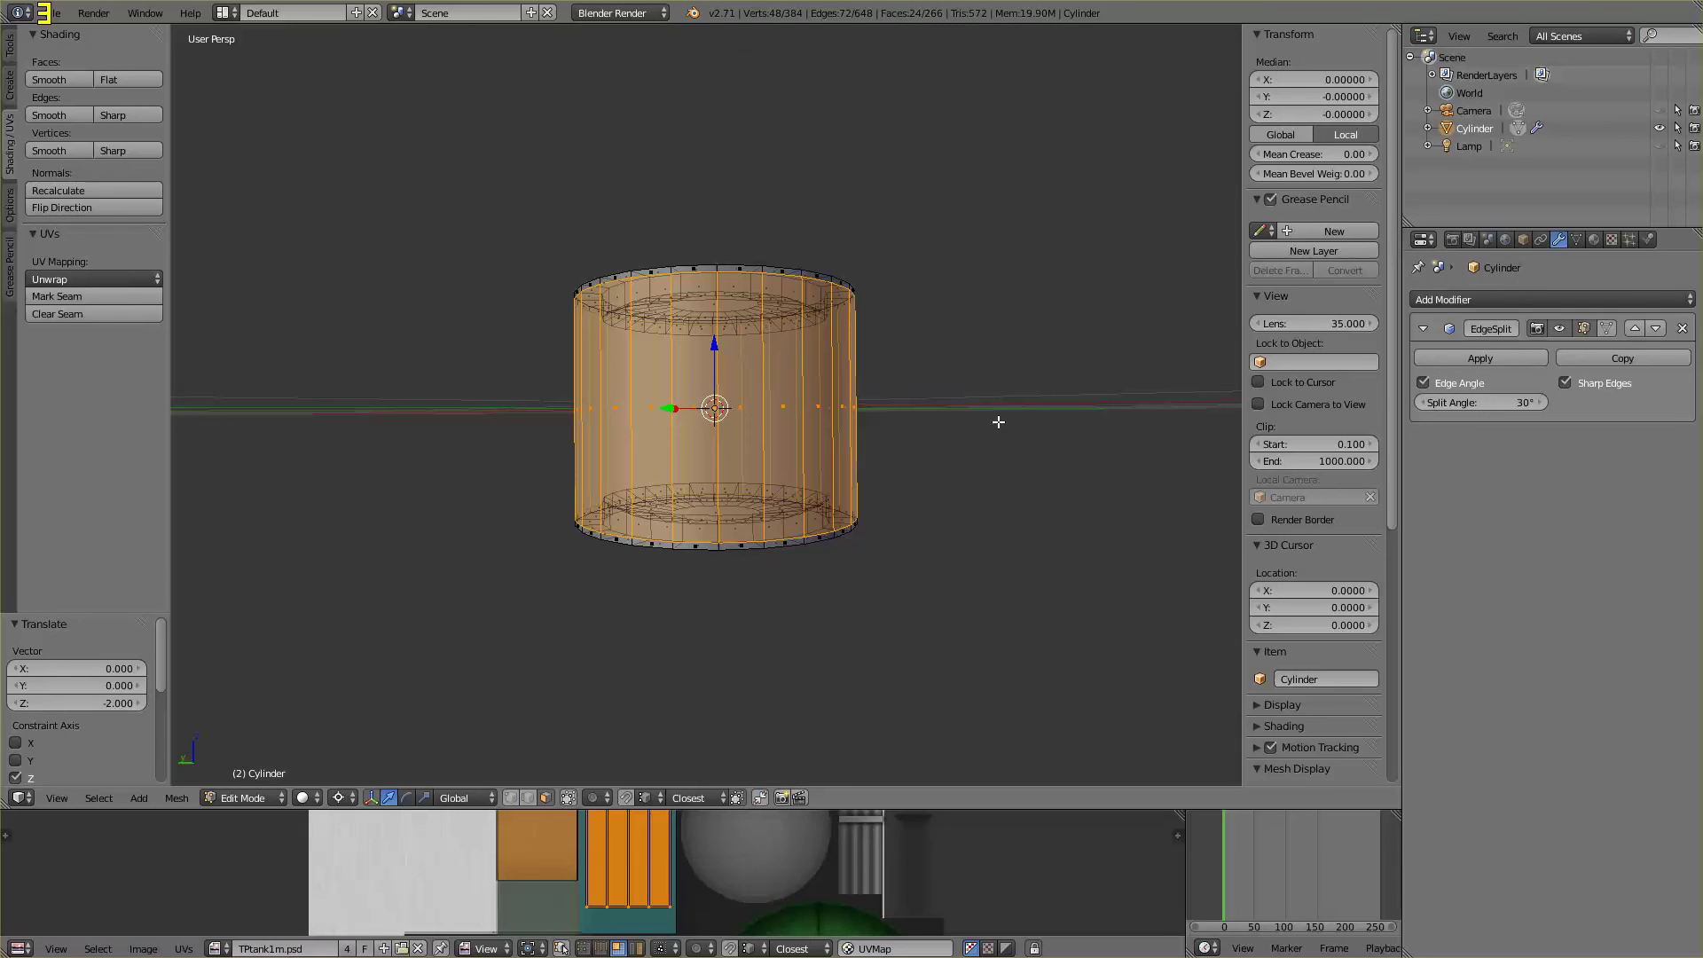
Select the thin band of faces all the way around the tank's upper edge using shortest-path selection
middle_drag(980, 399, 1000, 483)
scroll(989, 471, up, 3)
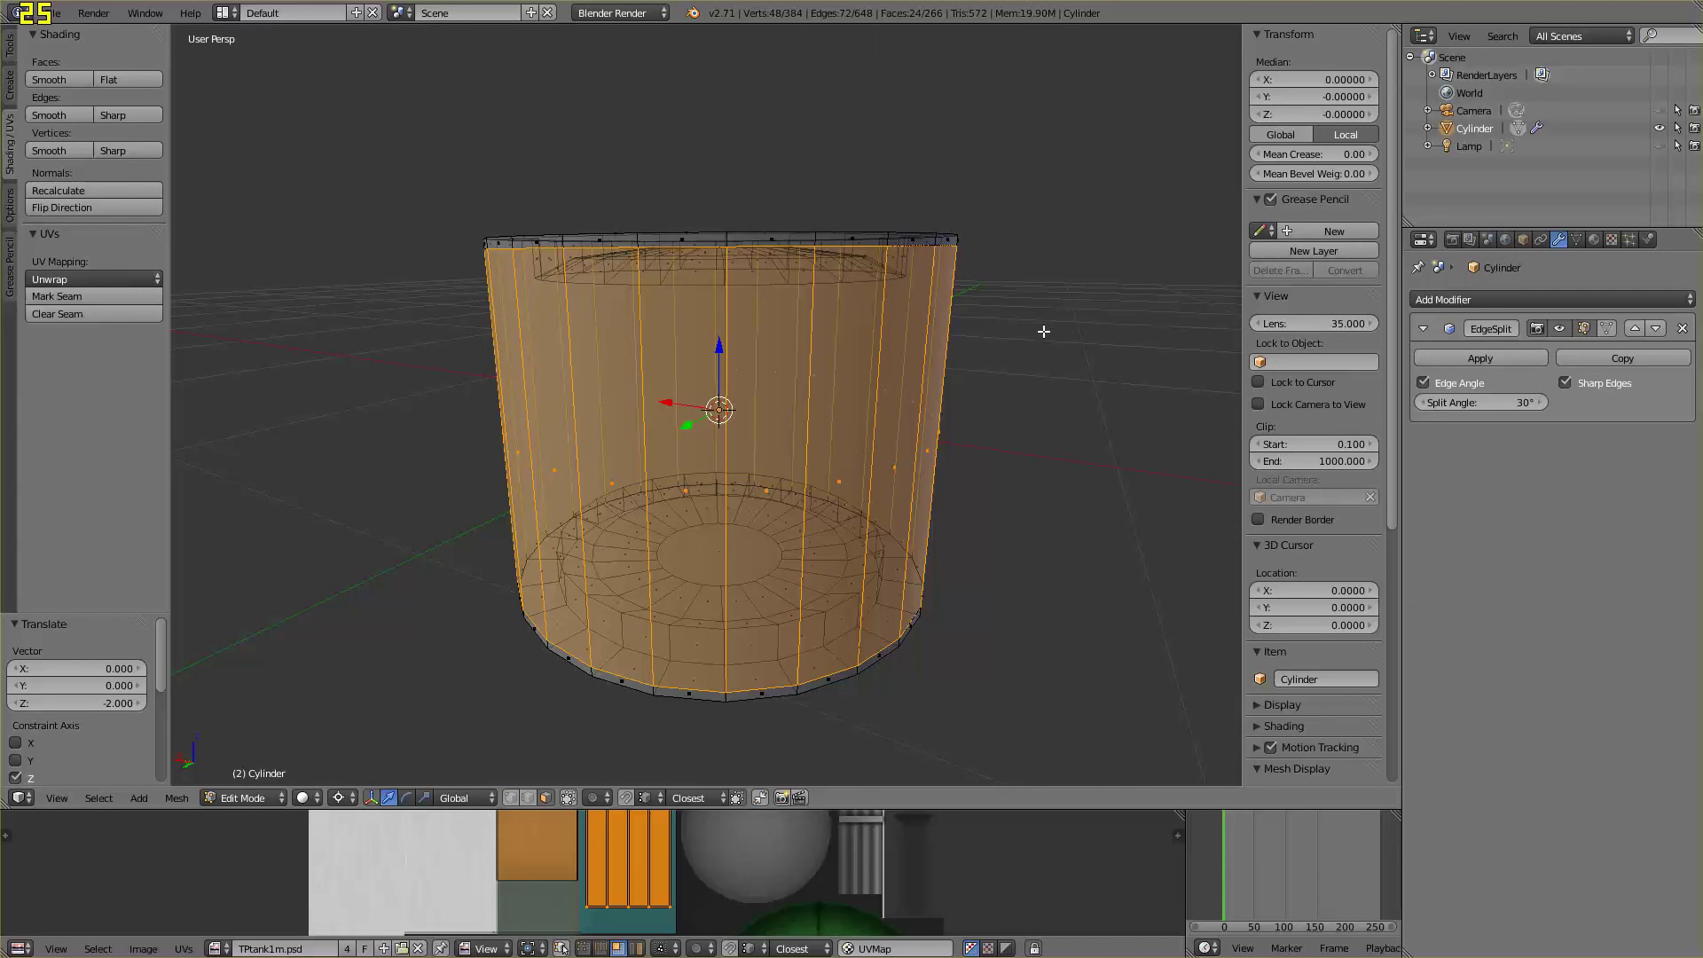
right_click(682, 240)
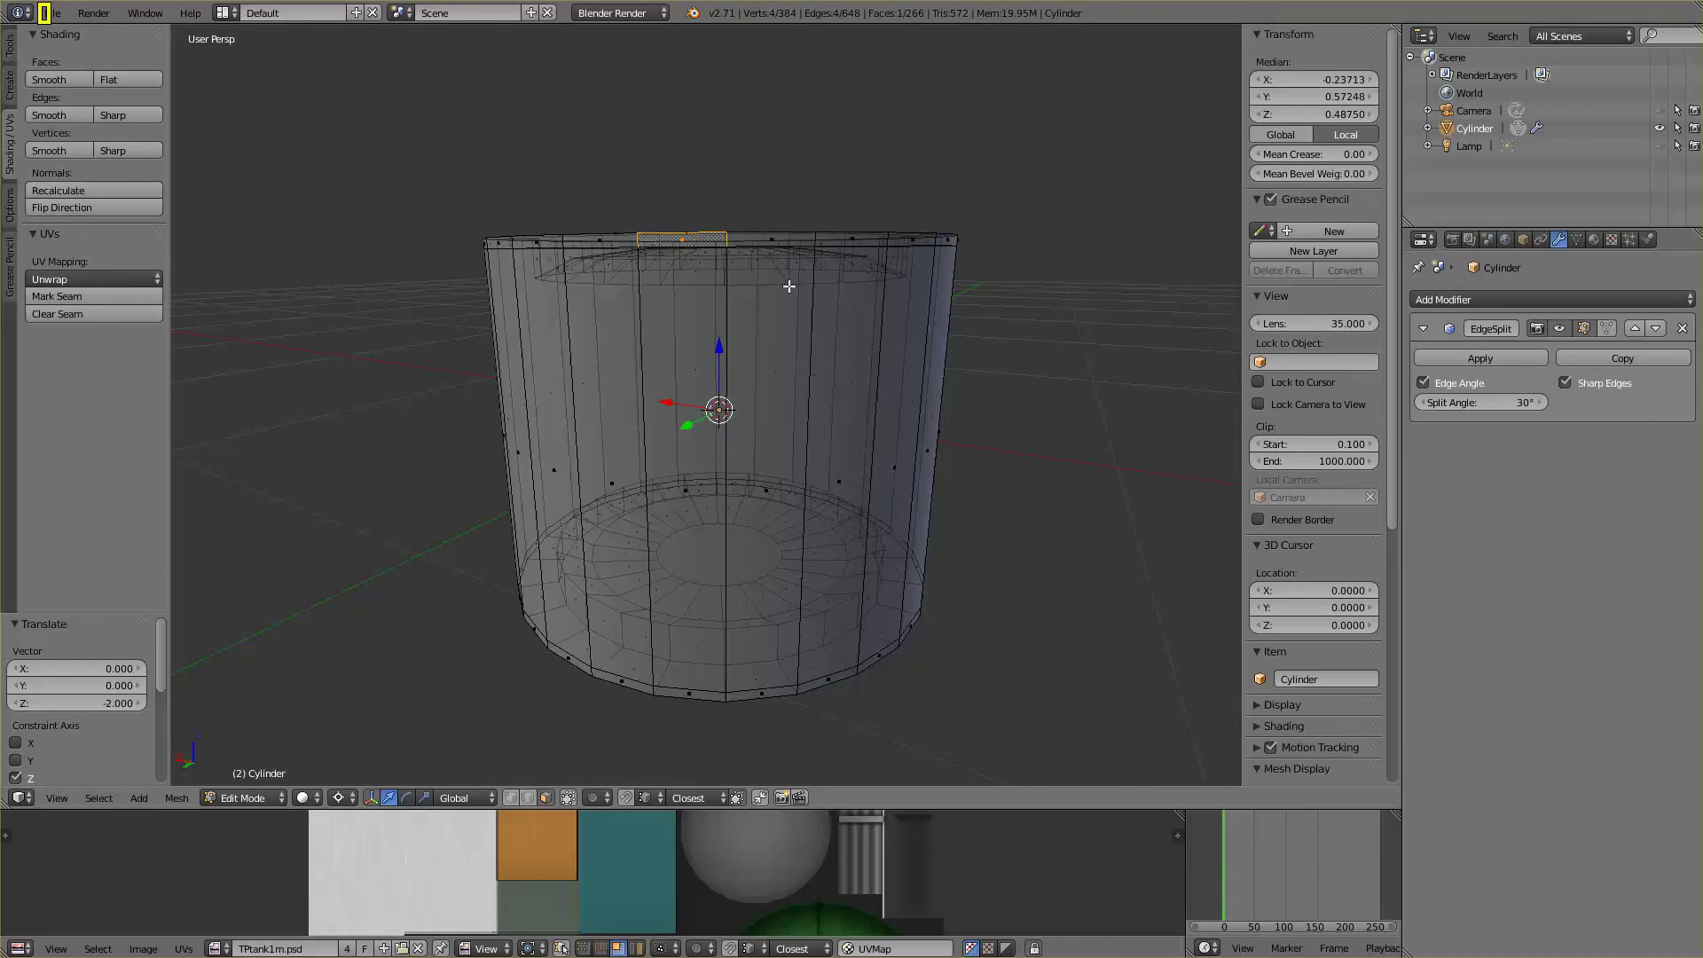
middle_drag(940, 322, 938, 364)
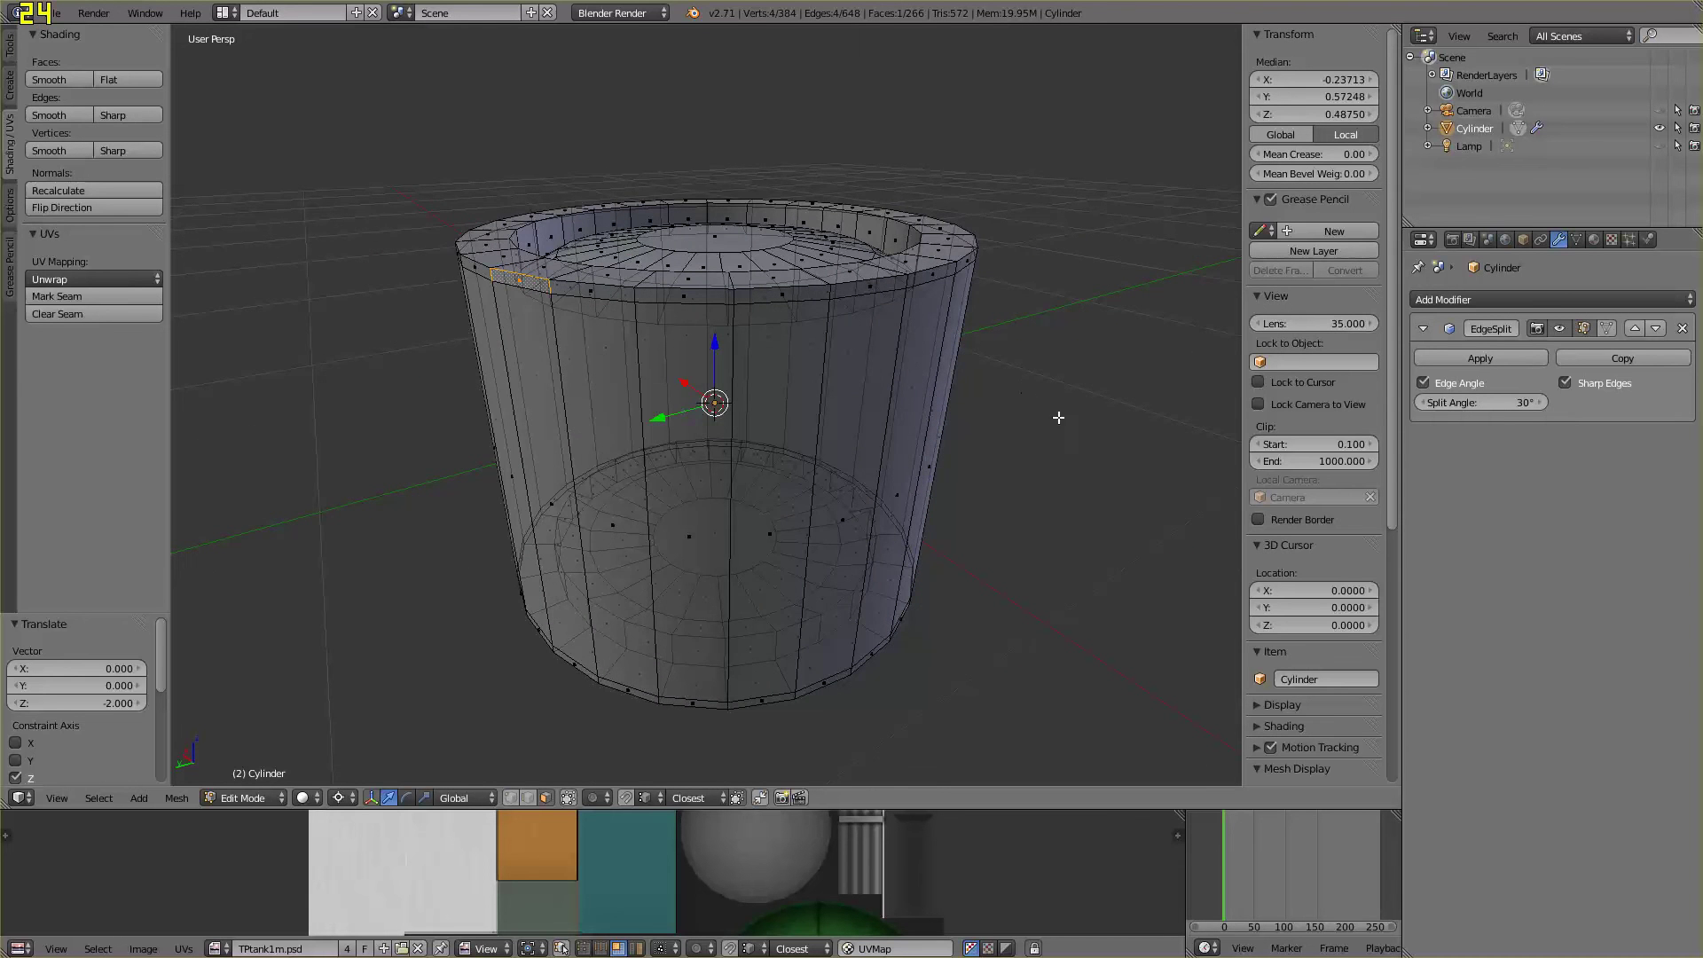
middle_drag(1053, 418, 1019, 366)
ctrl+right_click(1061, 295)
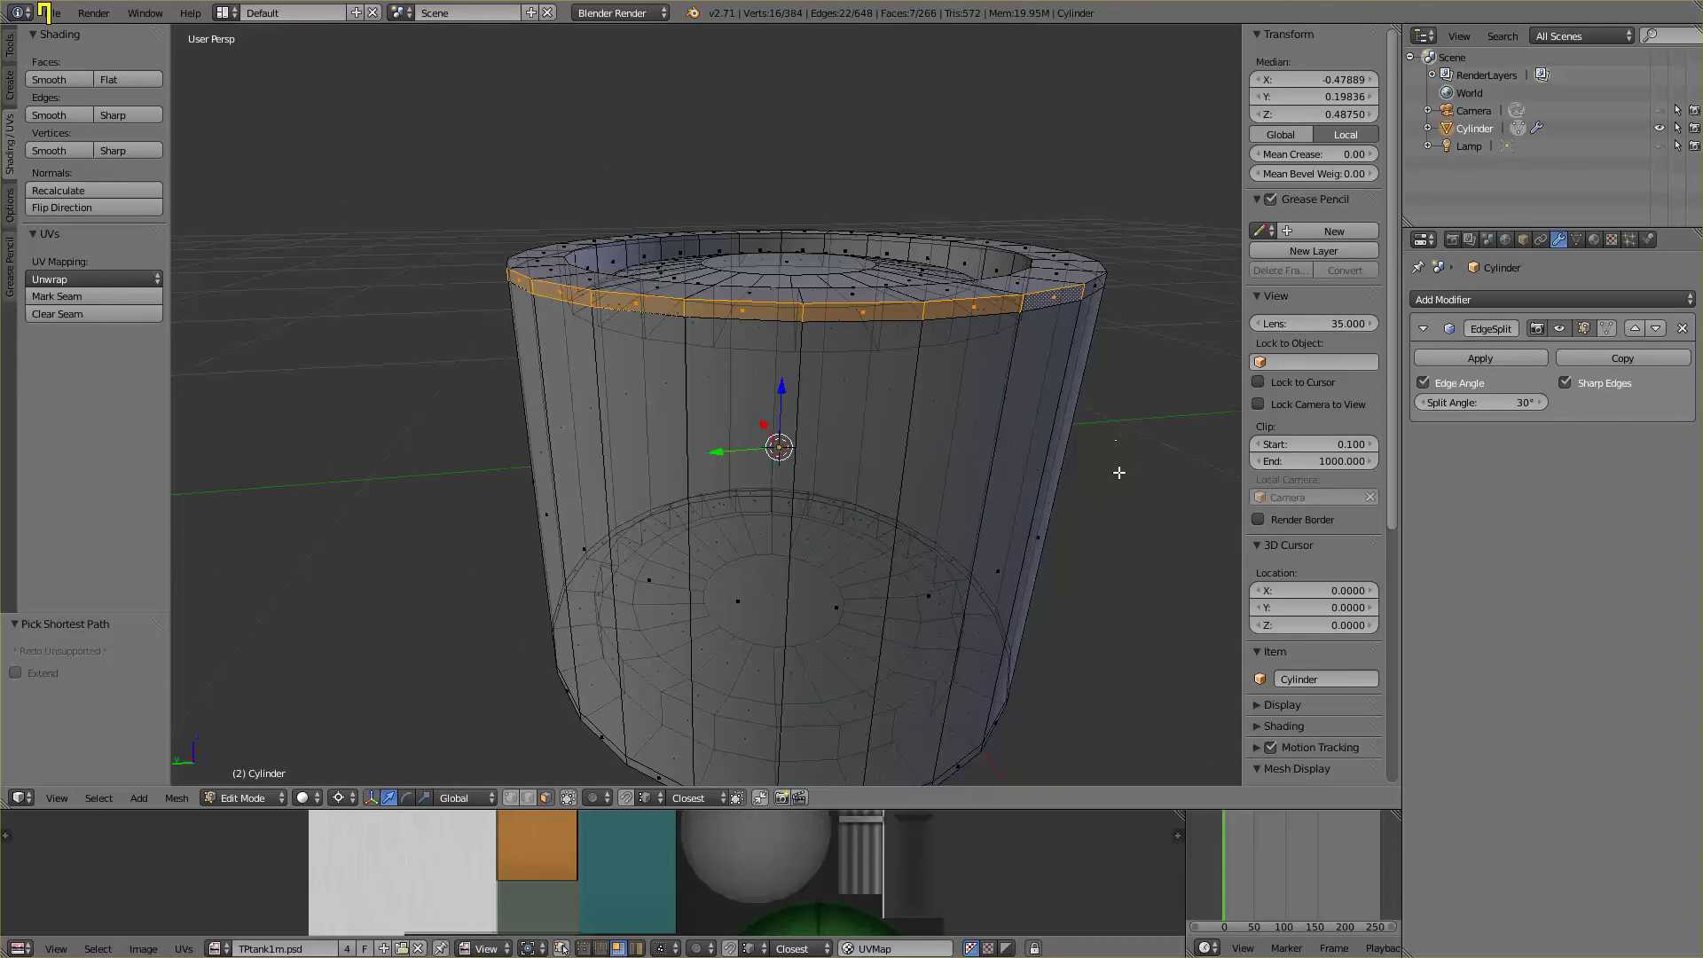
middle_drag(1120, 473, 653, 391)
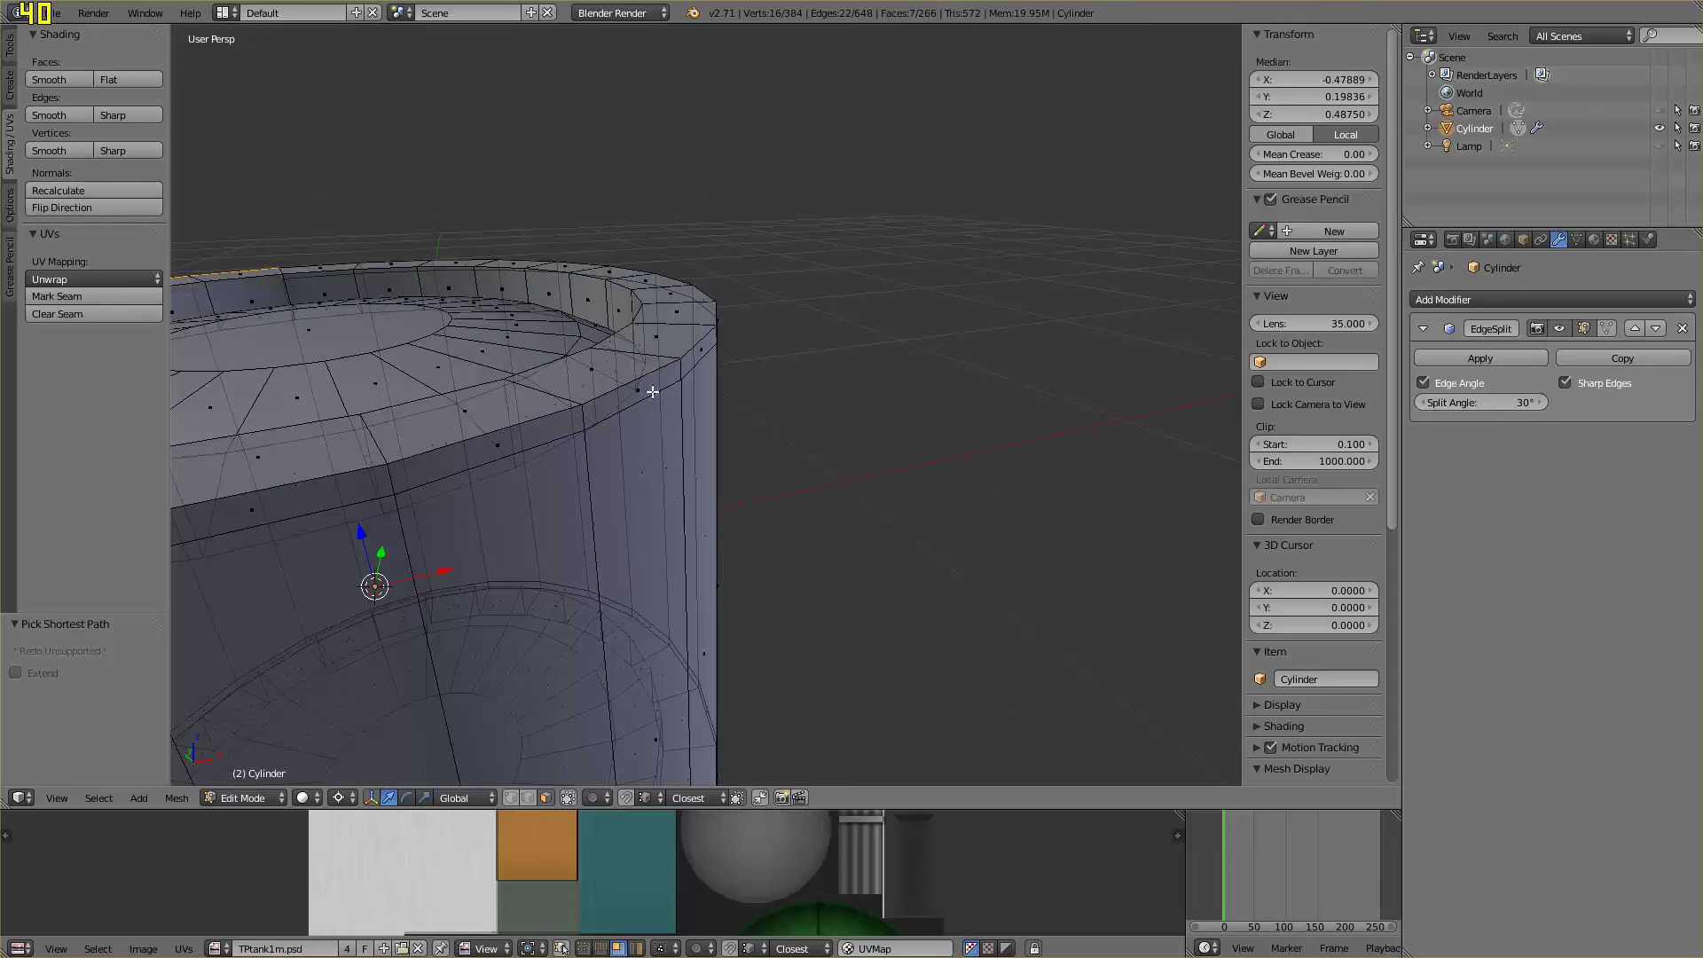
ctrl+right_click(653, 391)
middle_drag(890, 464, 737, 429)
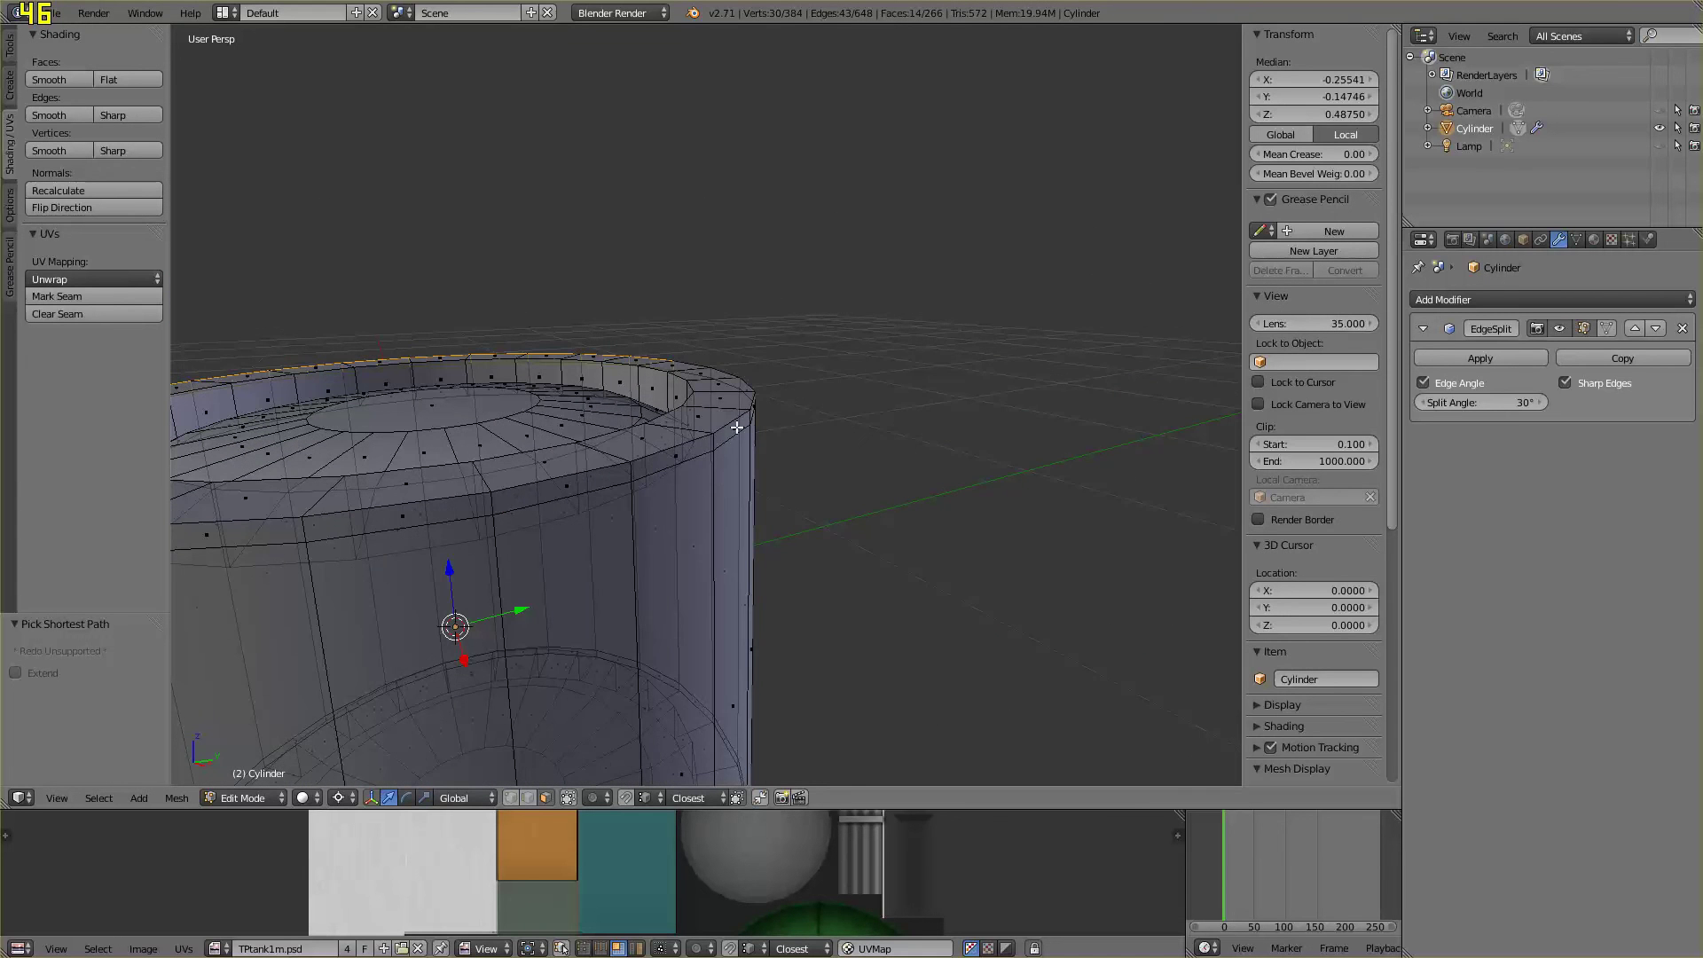
ctrl+right_click(738, 428)
middle_drag(906, 485, 781, 481)
ctrl+right_click(718, 442)
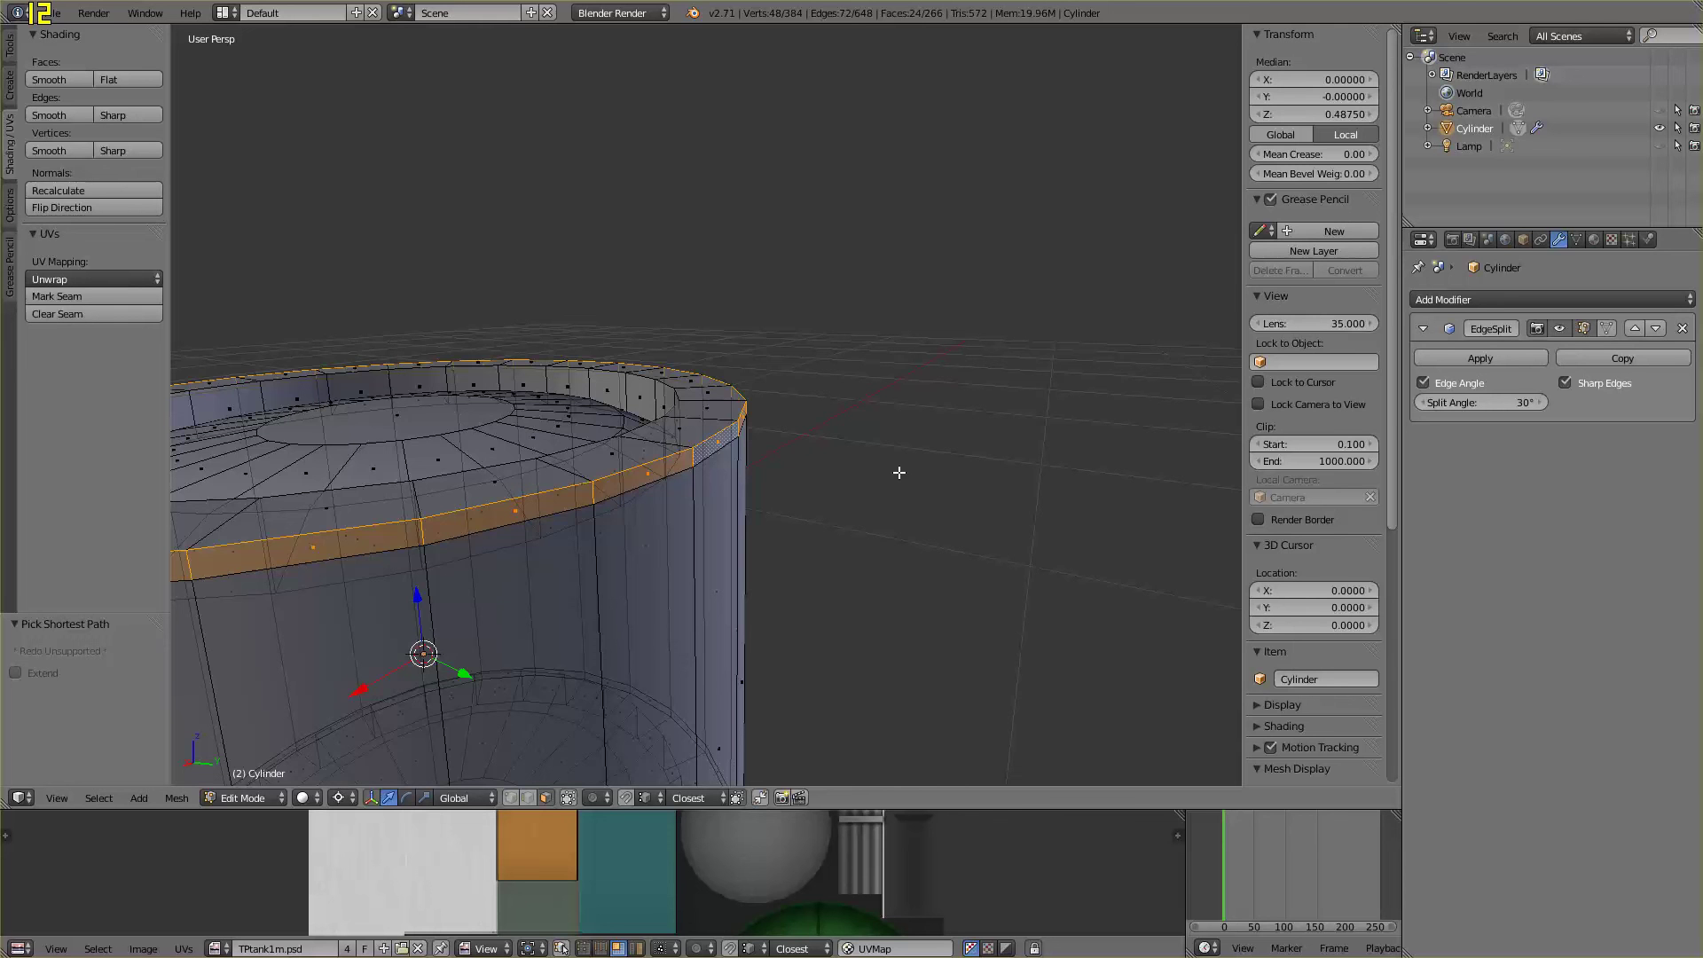
Add the thin band of faces all the way around the tank's lower edge to the selection using shortest-path selection
key(KP_Decimal)
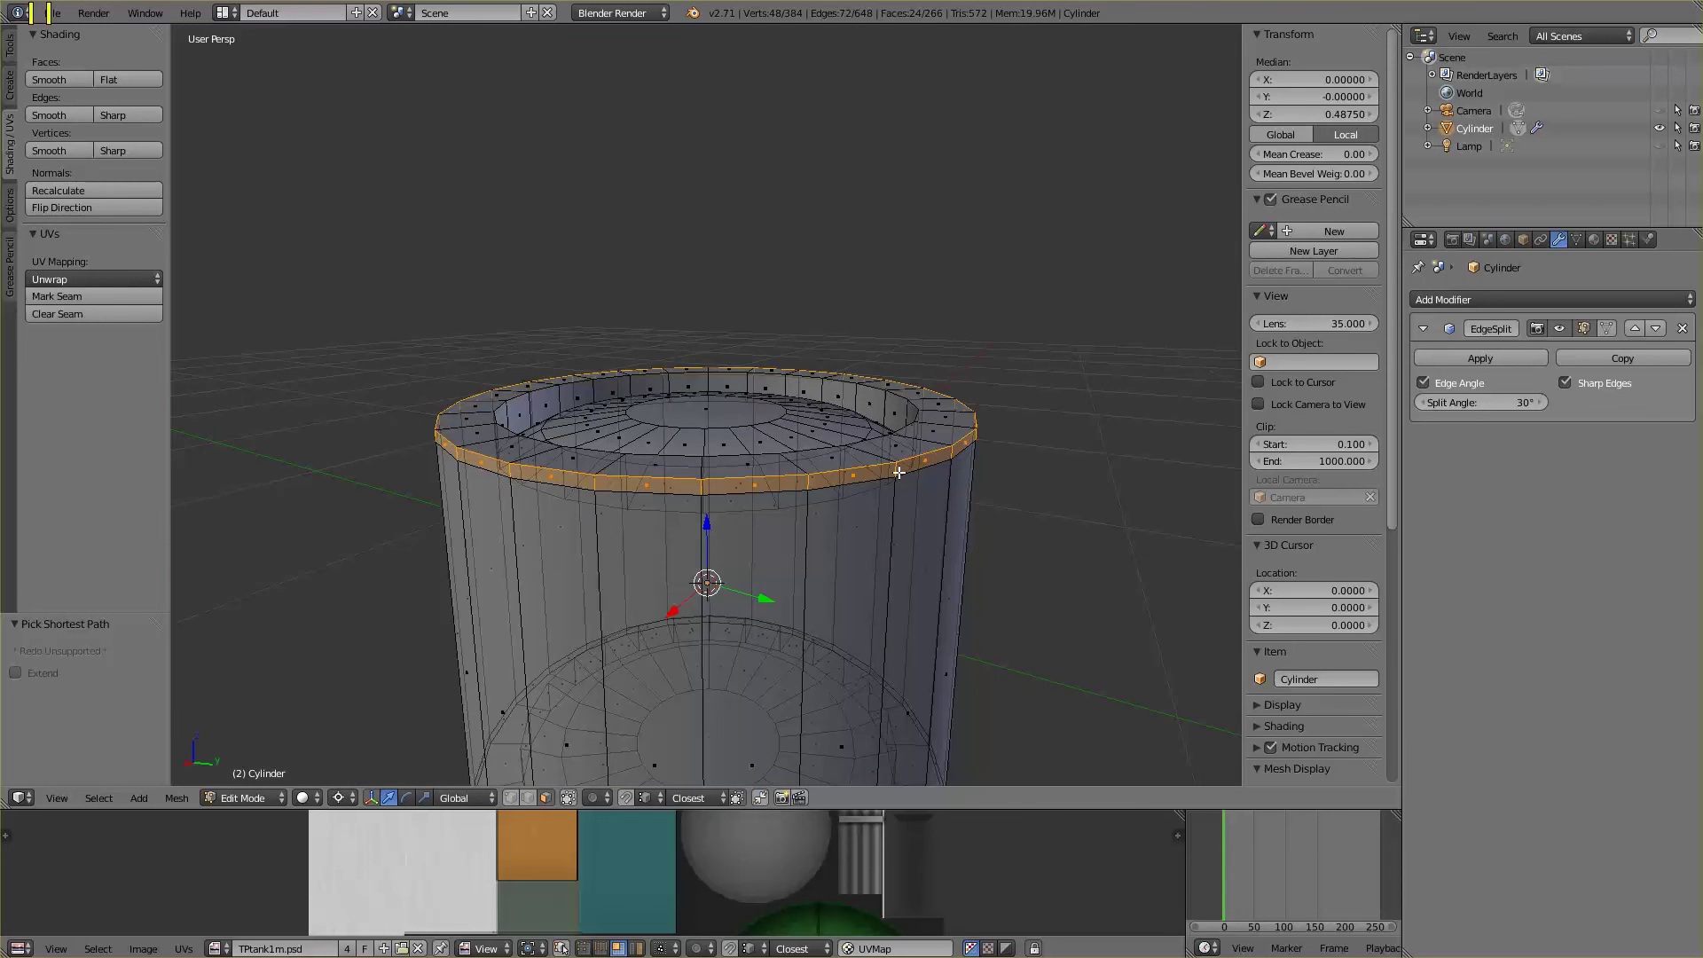
middle_drag(1008, 639, 997, 371)
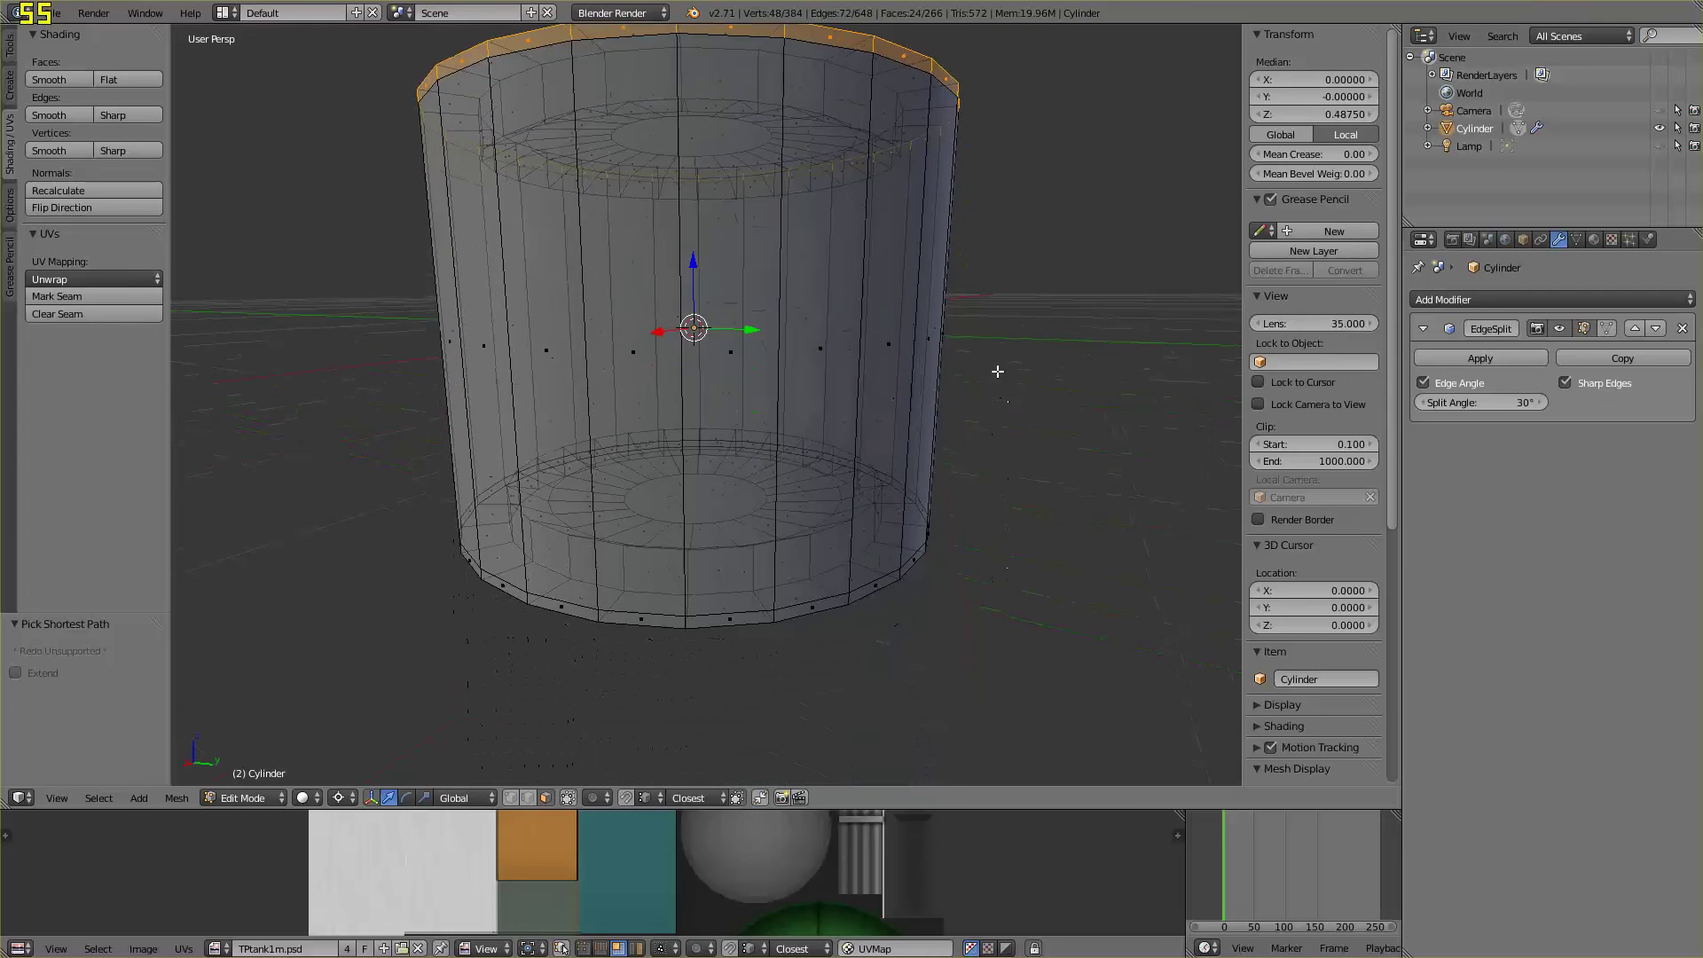
shift+right_click(733, 617)
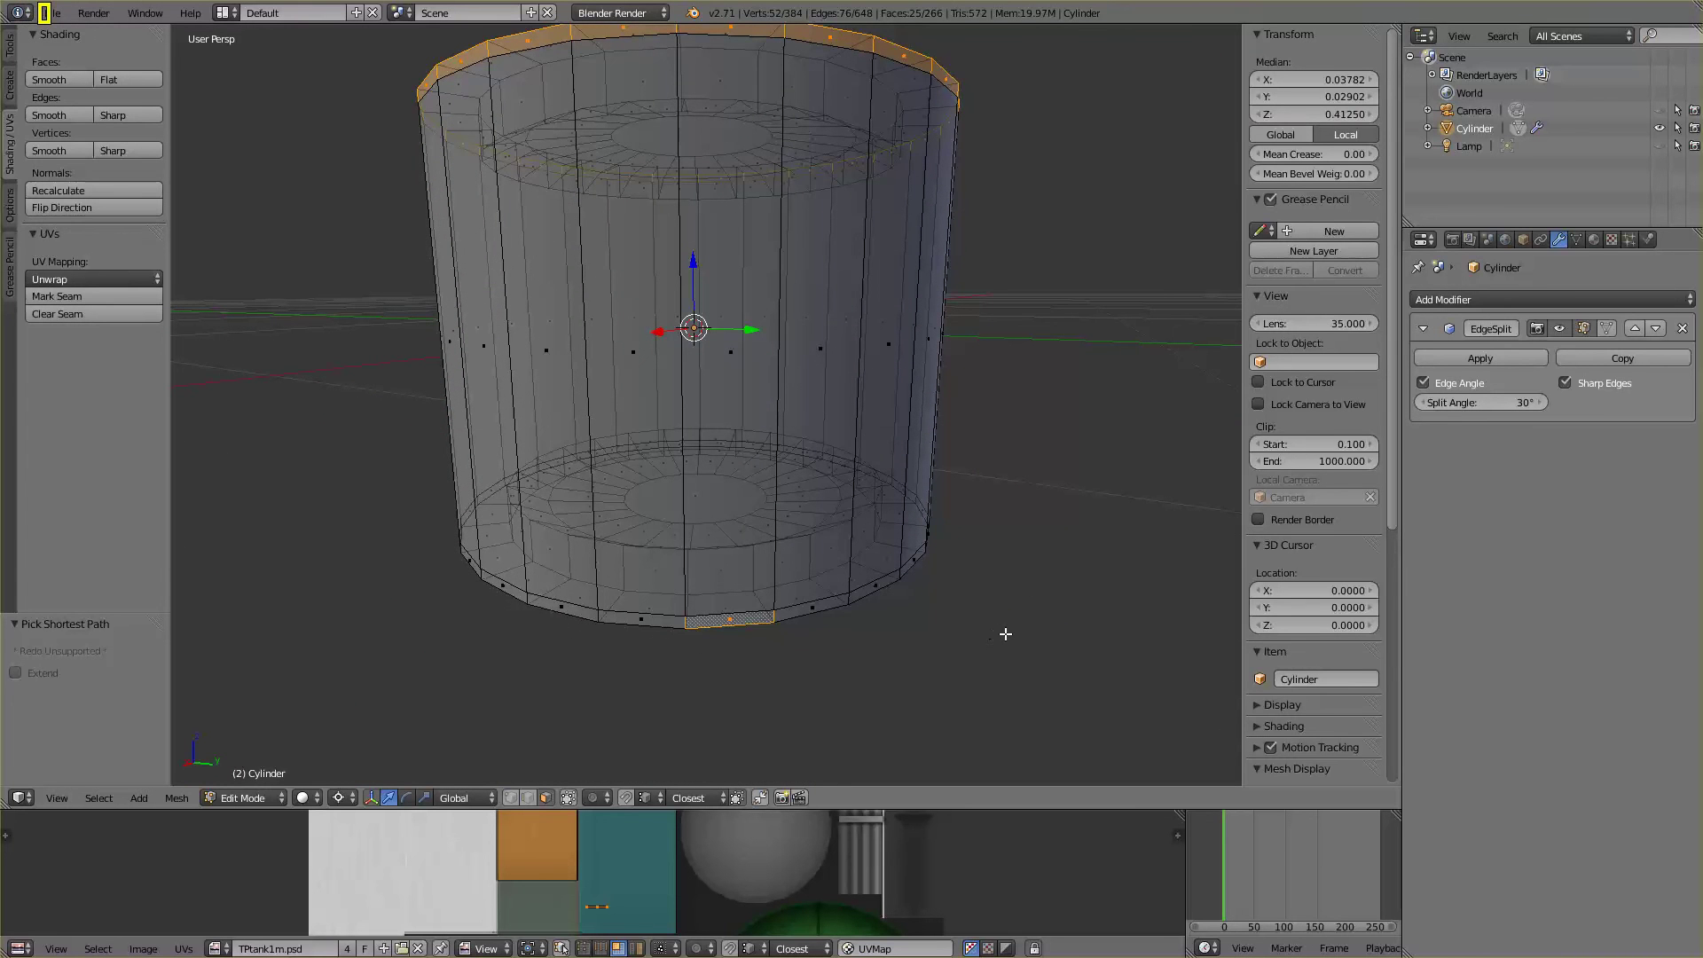
middle_drag(1004, 631, 866, 651)
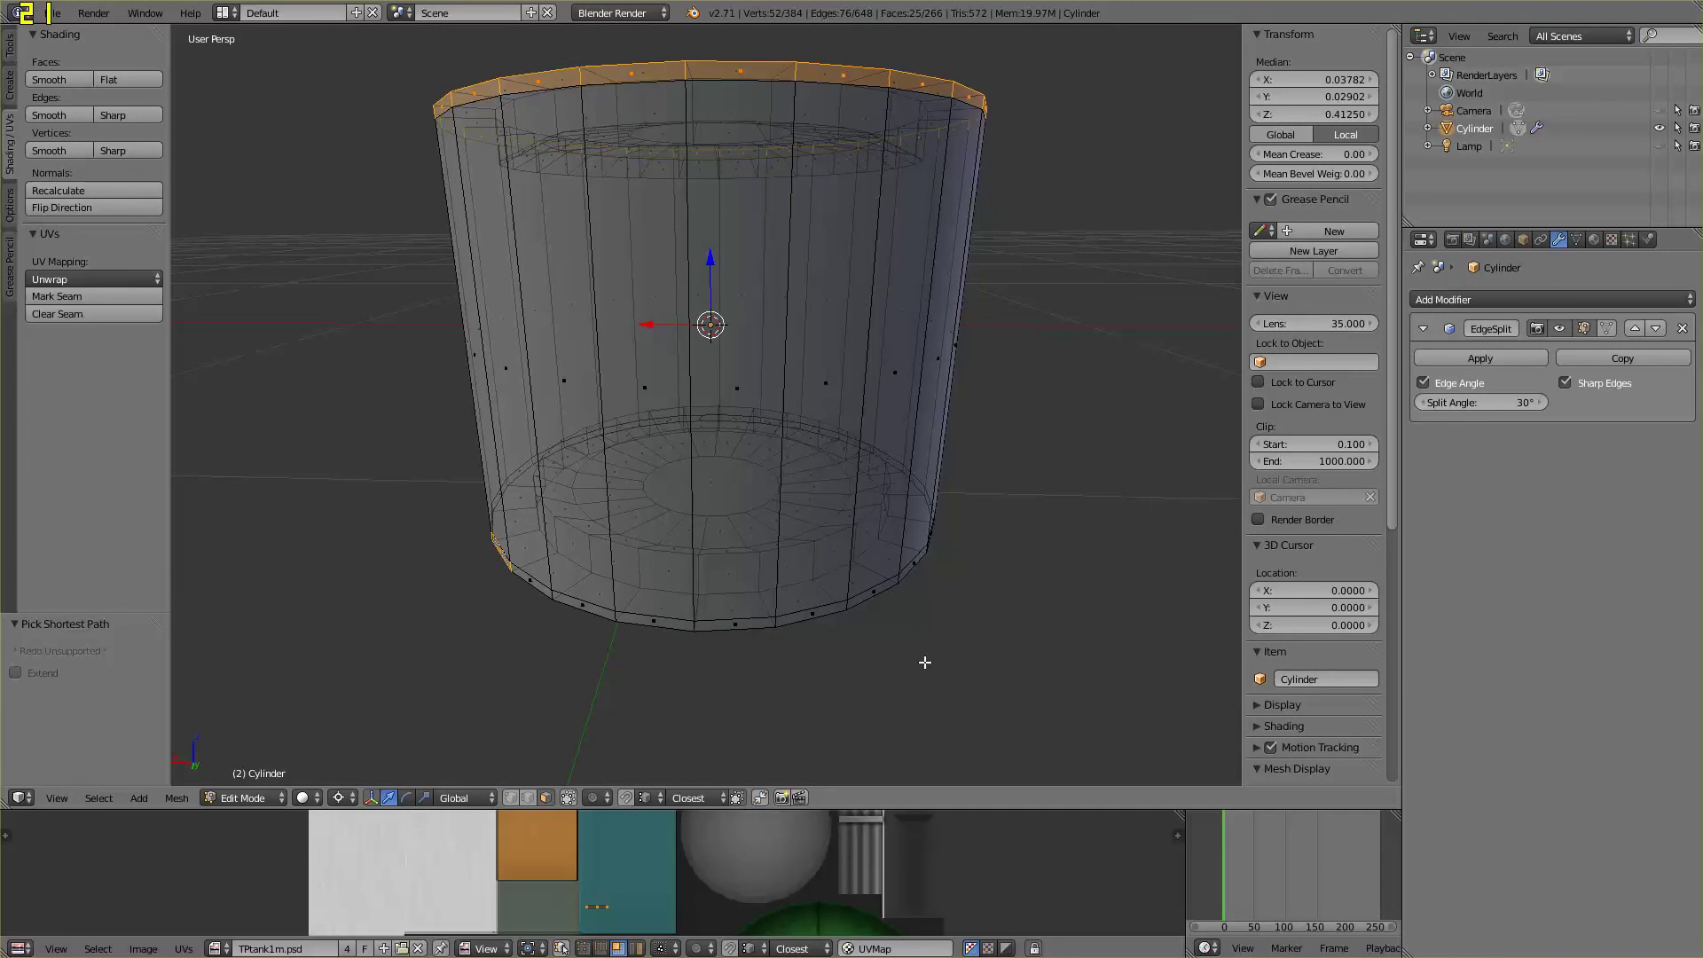
ctrl+right_click(913, 562)
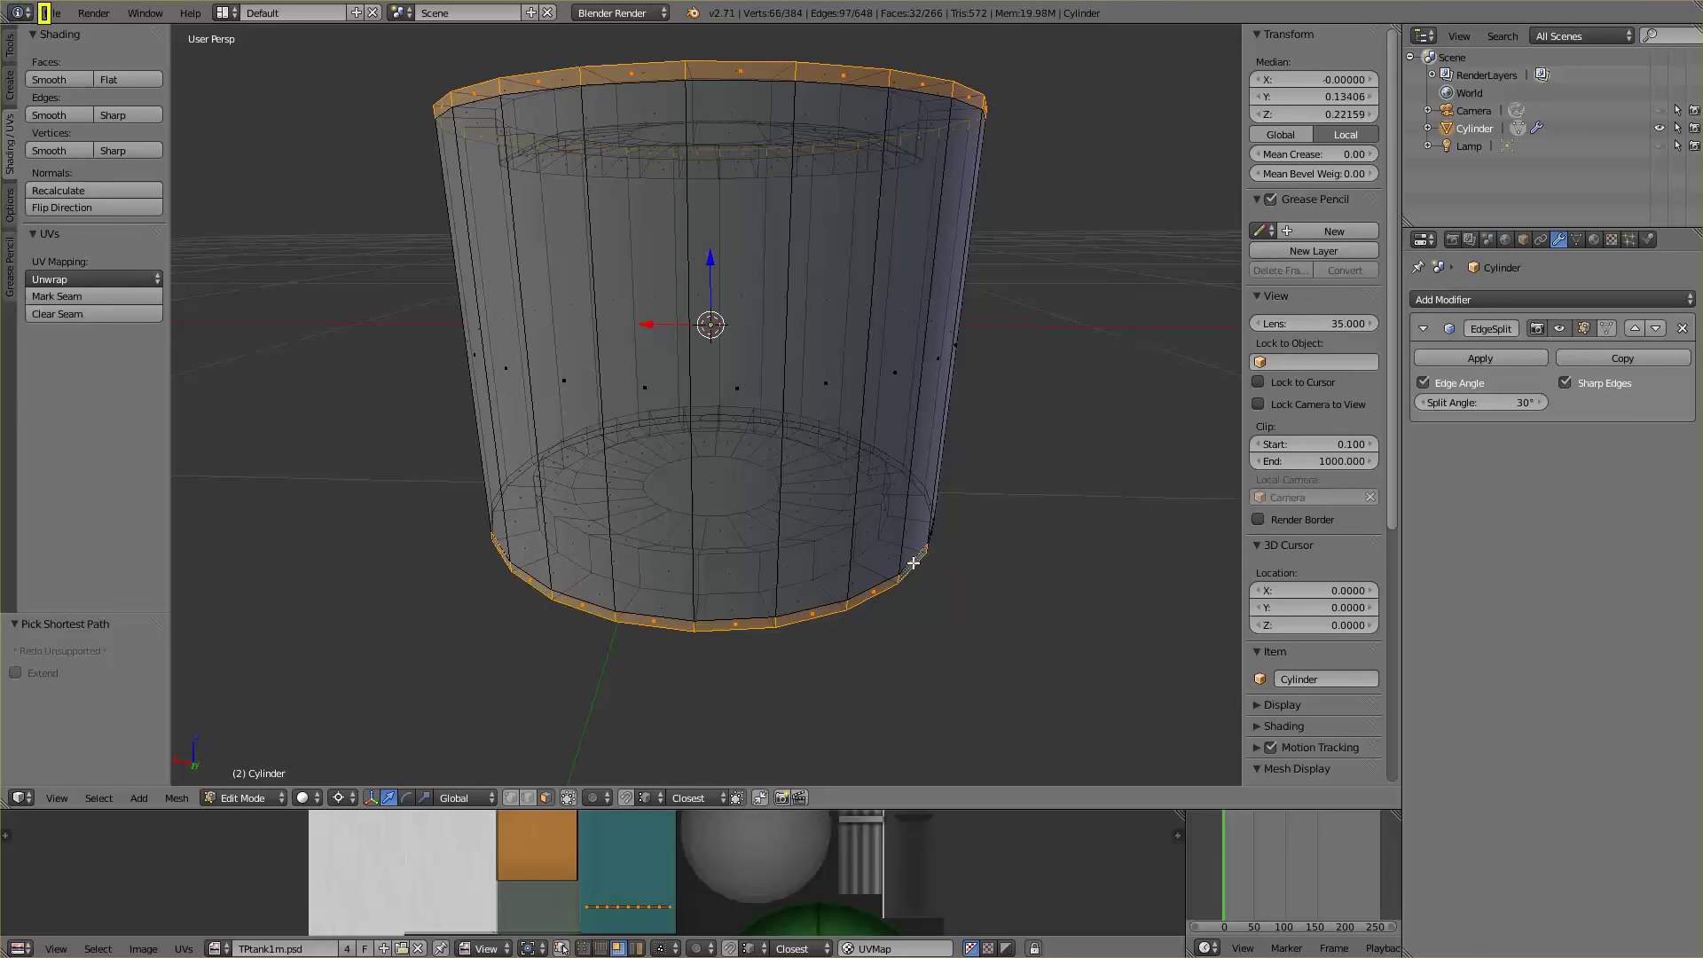
middle_drag(1026, 609, 785, 673)
ctrl+right_click(967, 679)
ctrl+right_click(887, 658)
scroll(705, 603, down, 5)
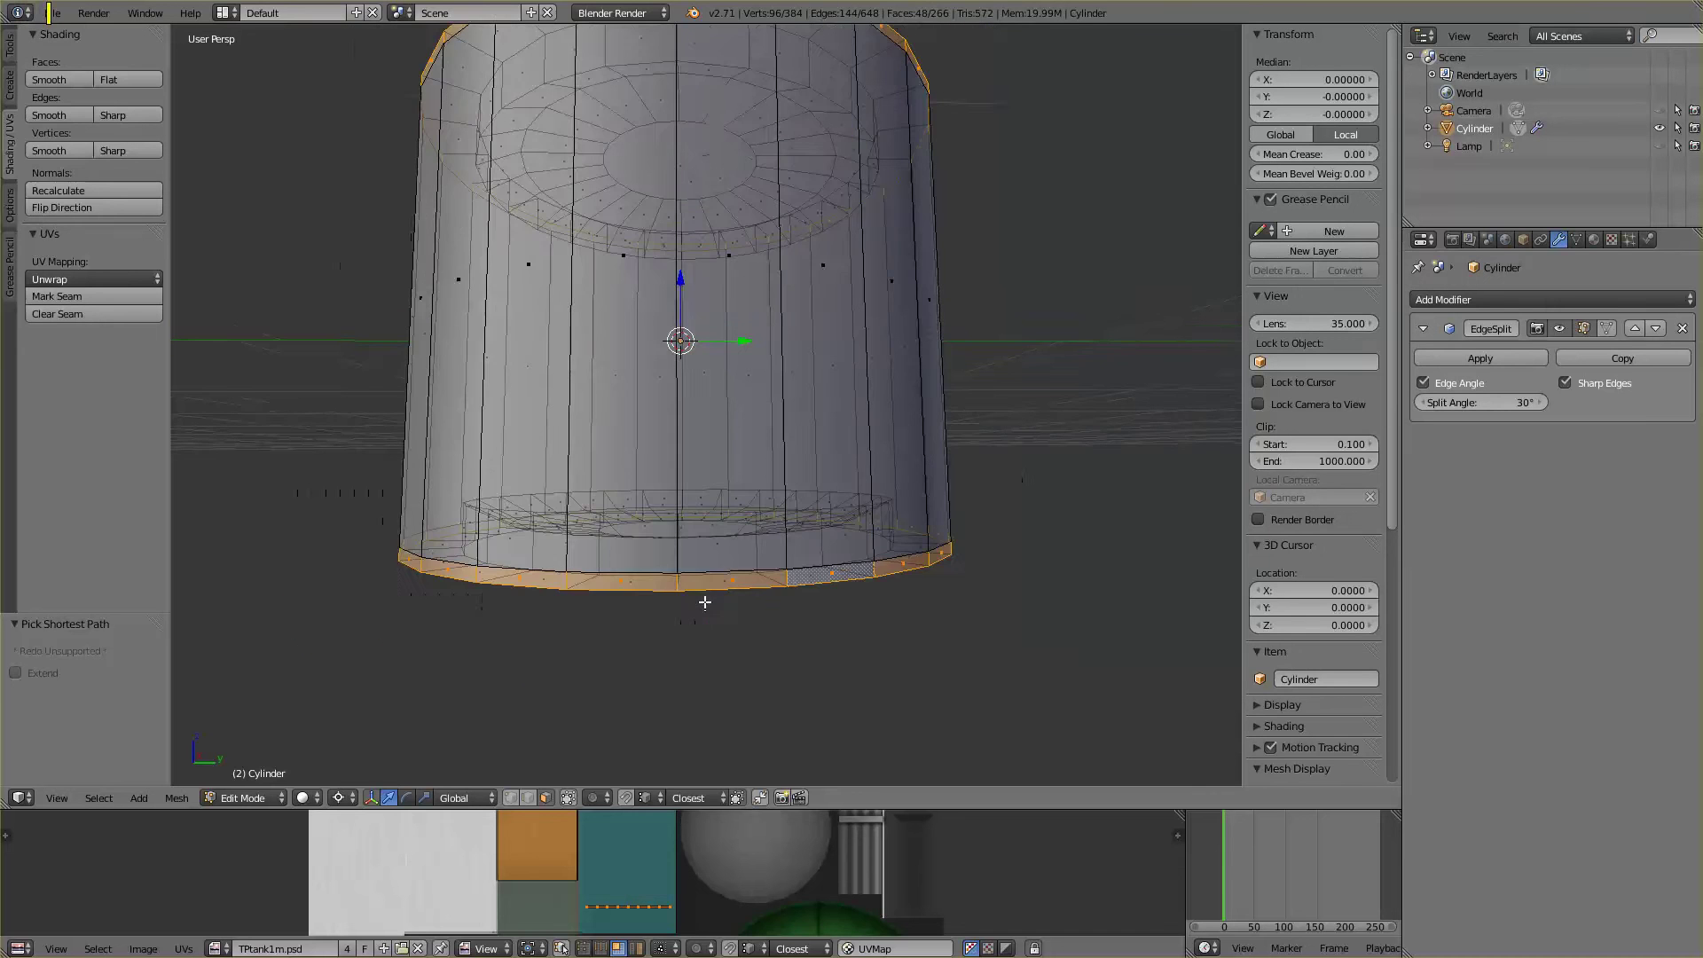
middle_drag(695, 555, 806, 627)
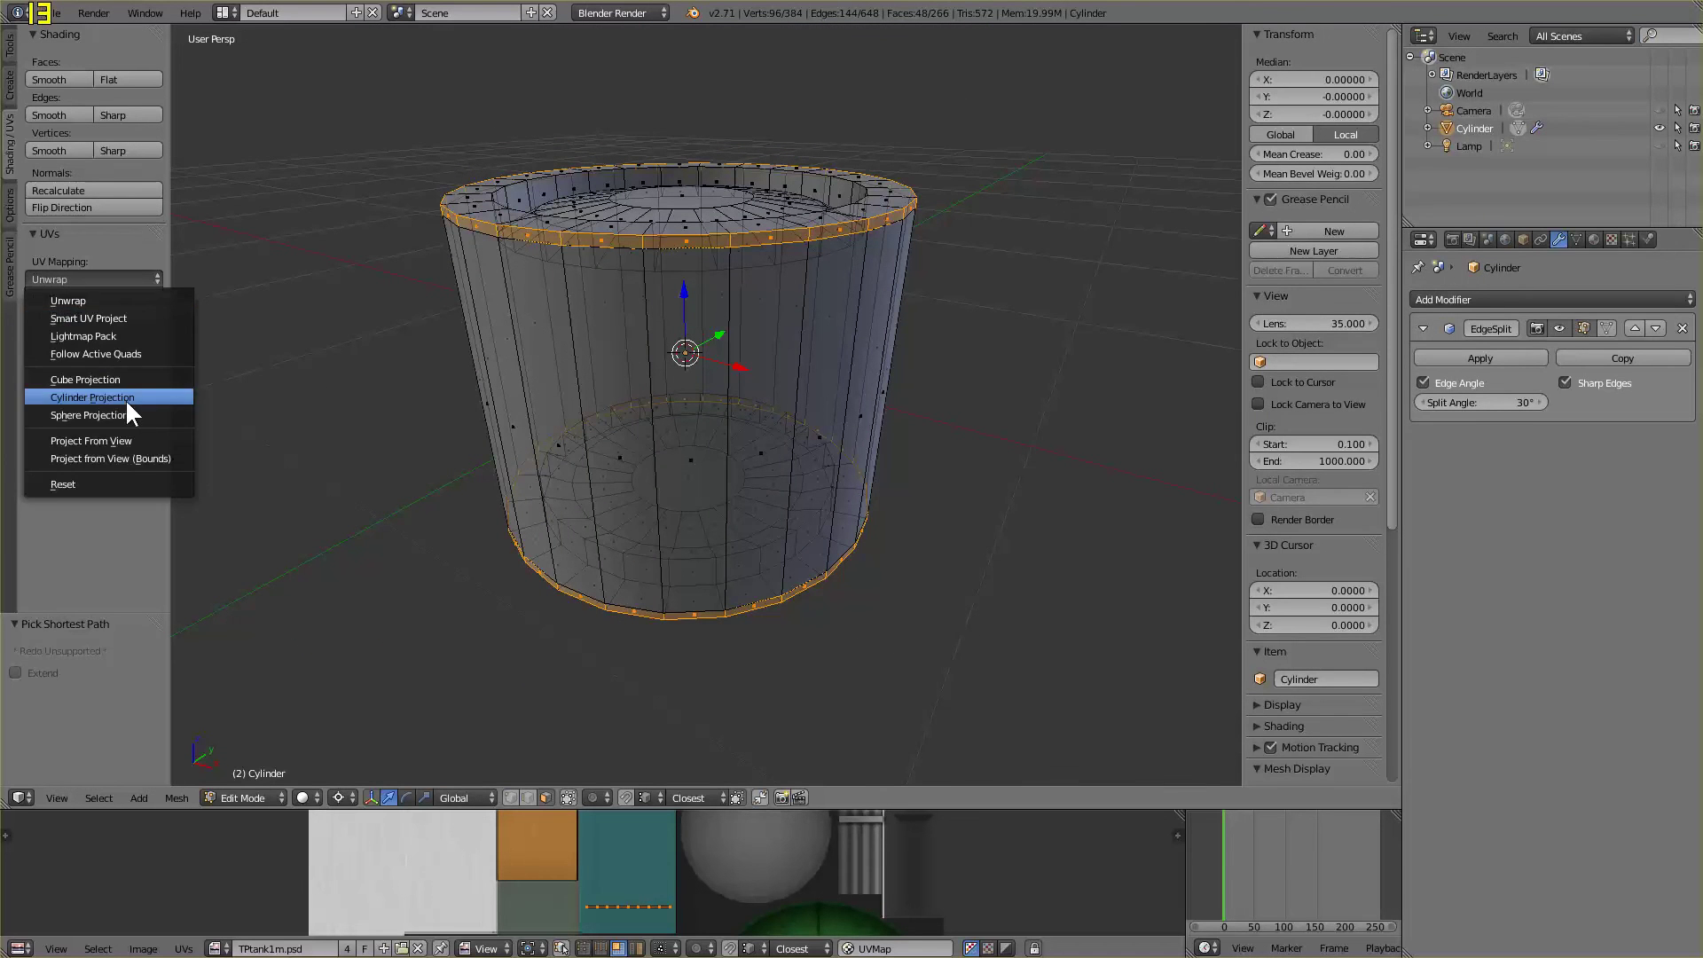
Unwrap both selected edge bands with Cylinder Projection and enlarge the UV editor to show the resulting strips
click(125, 398)
click(106, 665)
click(89, 609)
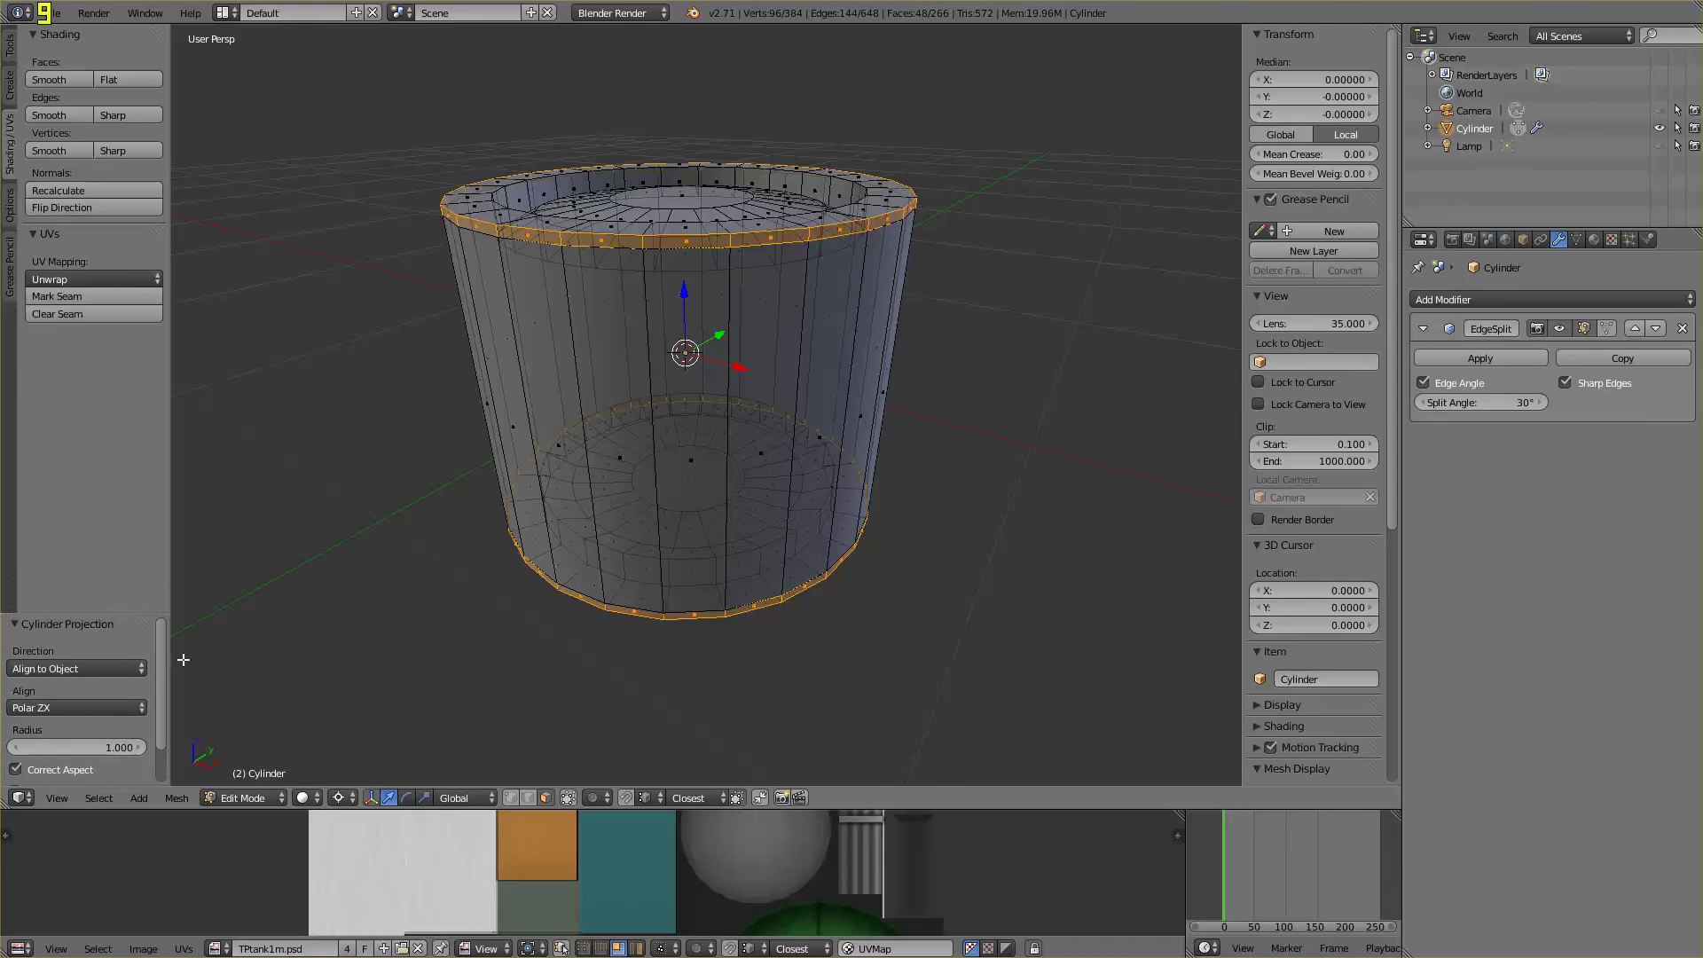
drag(613, 810, 613, 350)
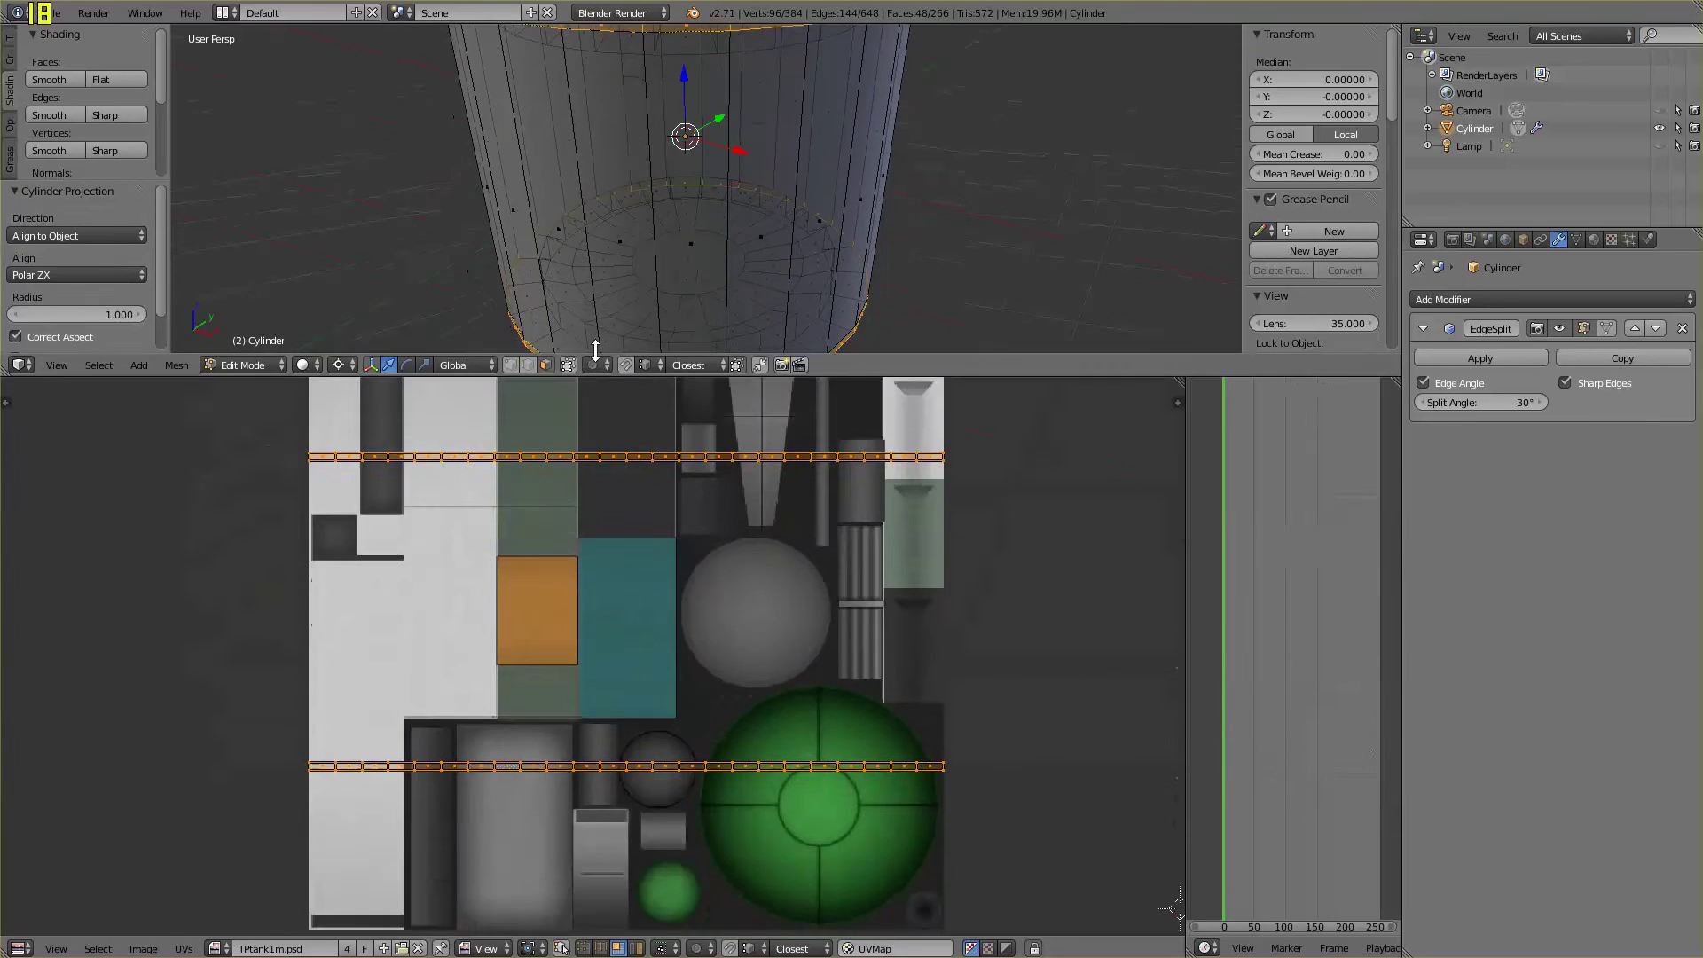
scroll(696, 555, down, 2)
scroll(716, 547, up, 2)
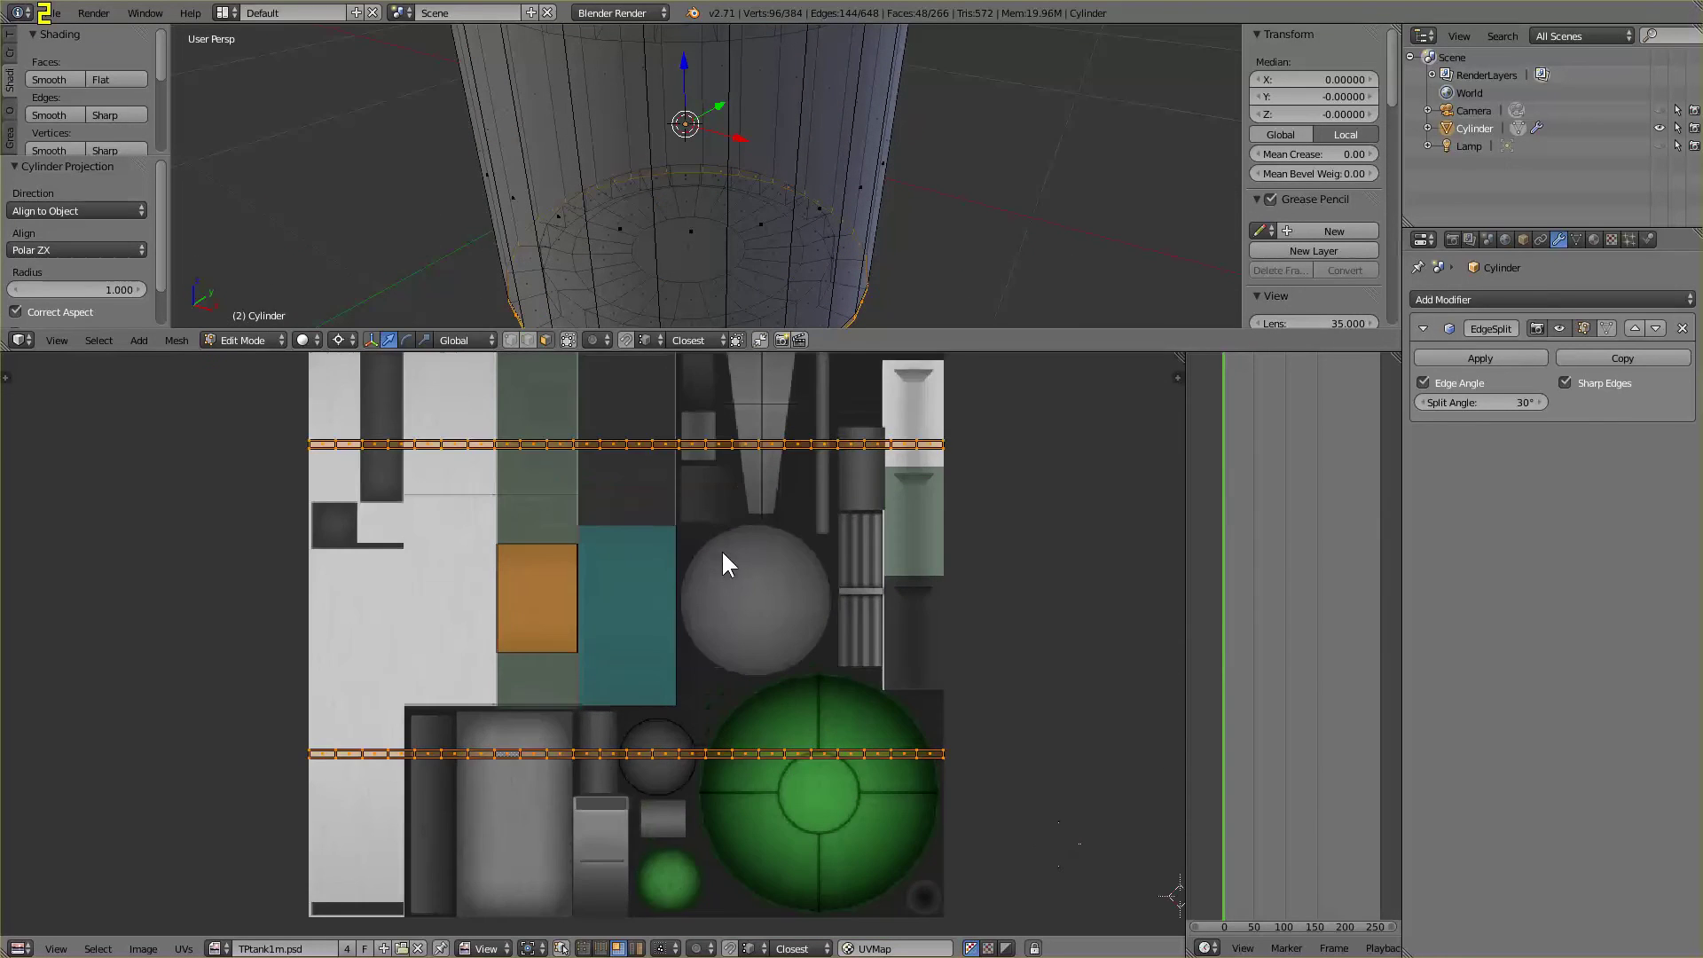
Box-select the upper UV strip and, with snapping enabled, move it -0.488 in Y onto the lower strip
key(a)
key(b)
drag(271, 411, 1017, 490)
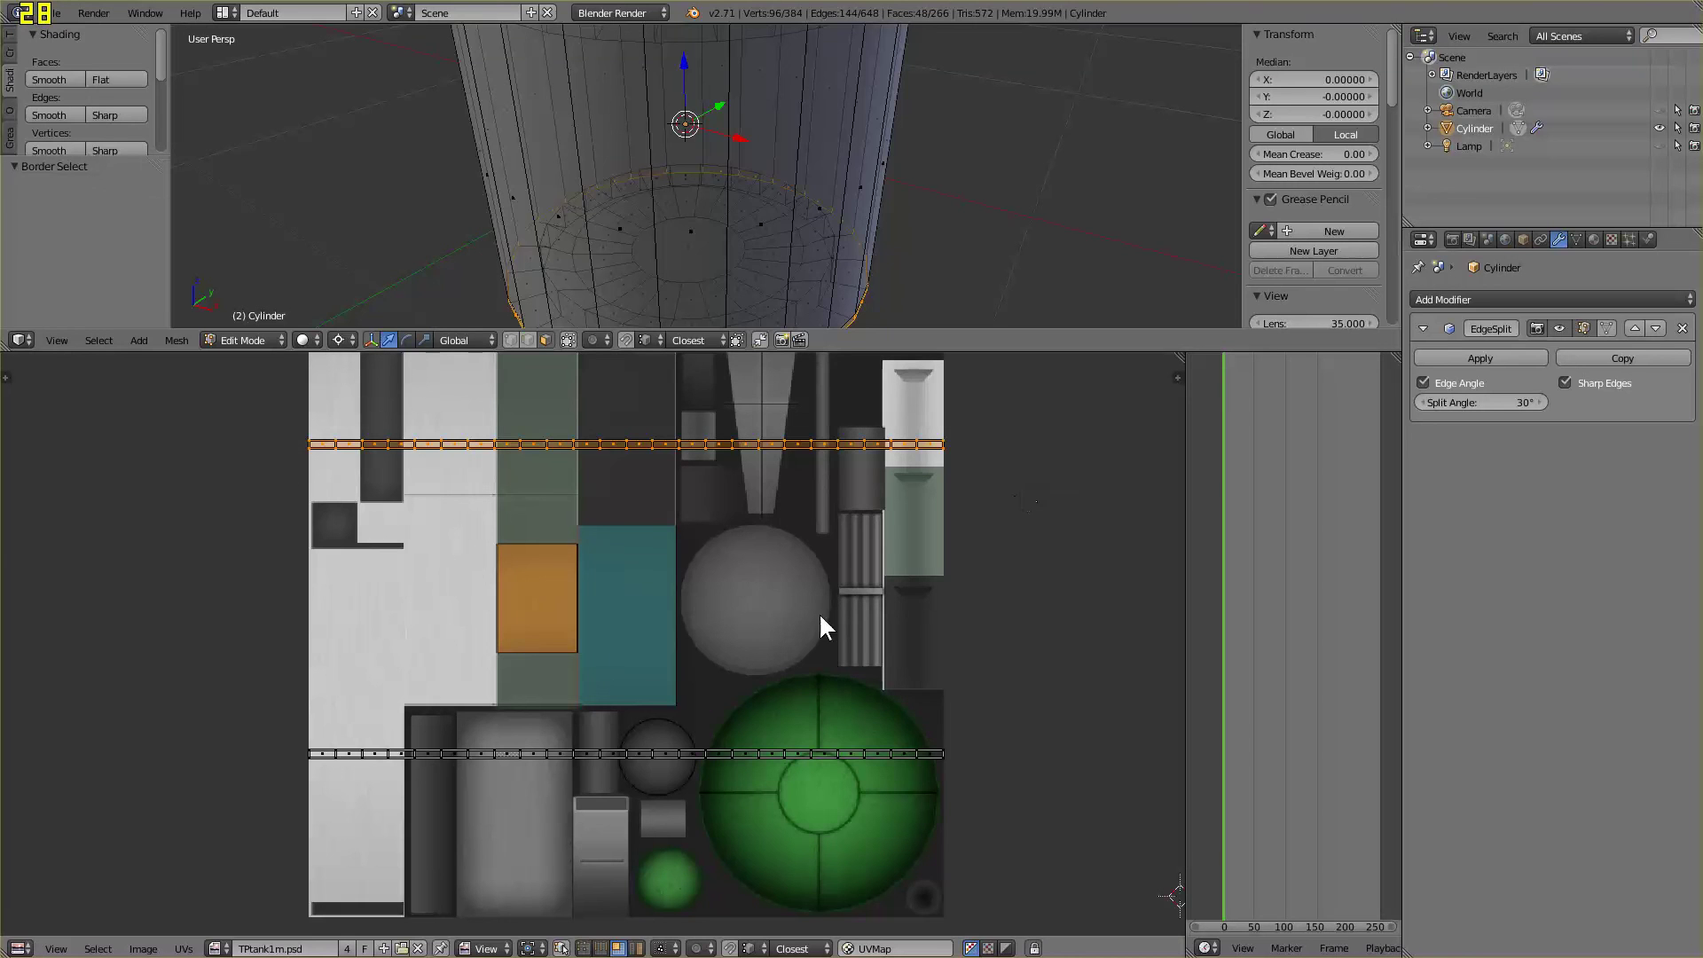
click(627, 339)
alt+right_click(952, 767)
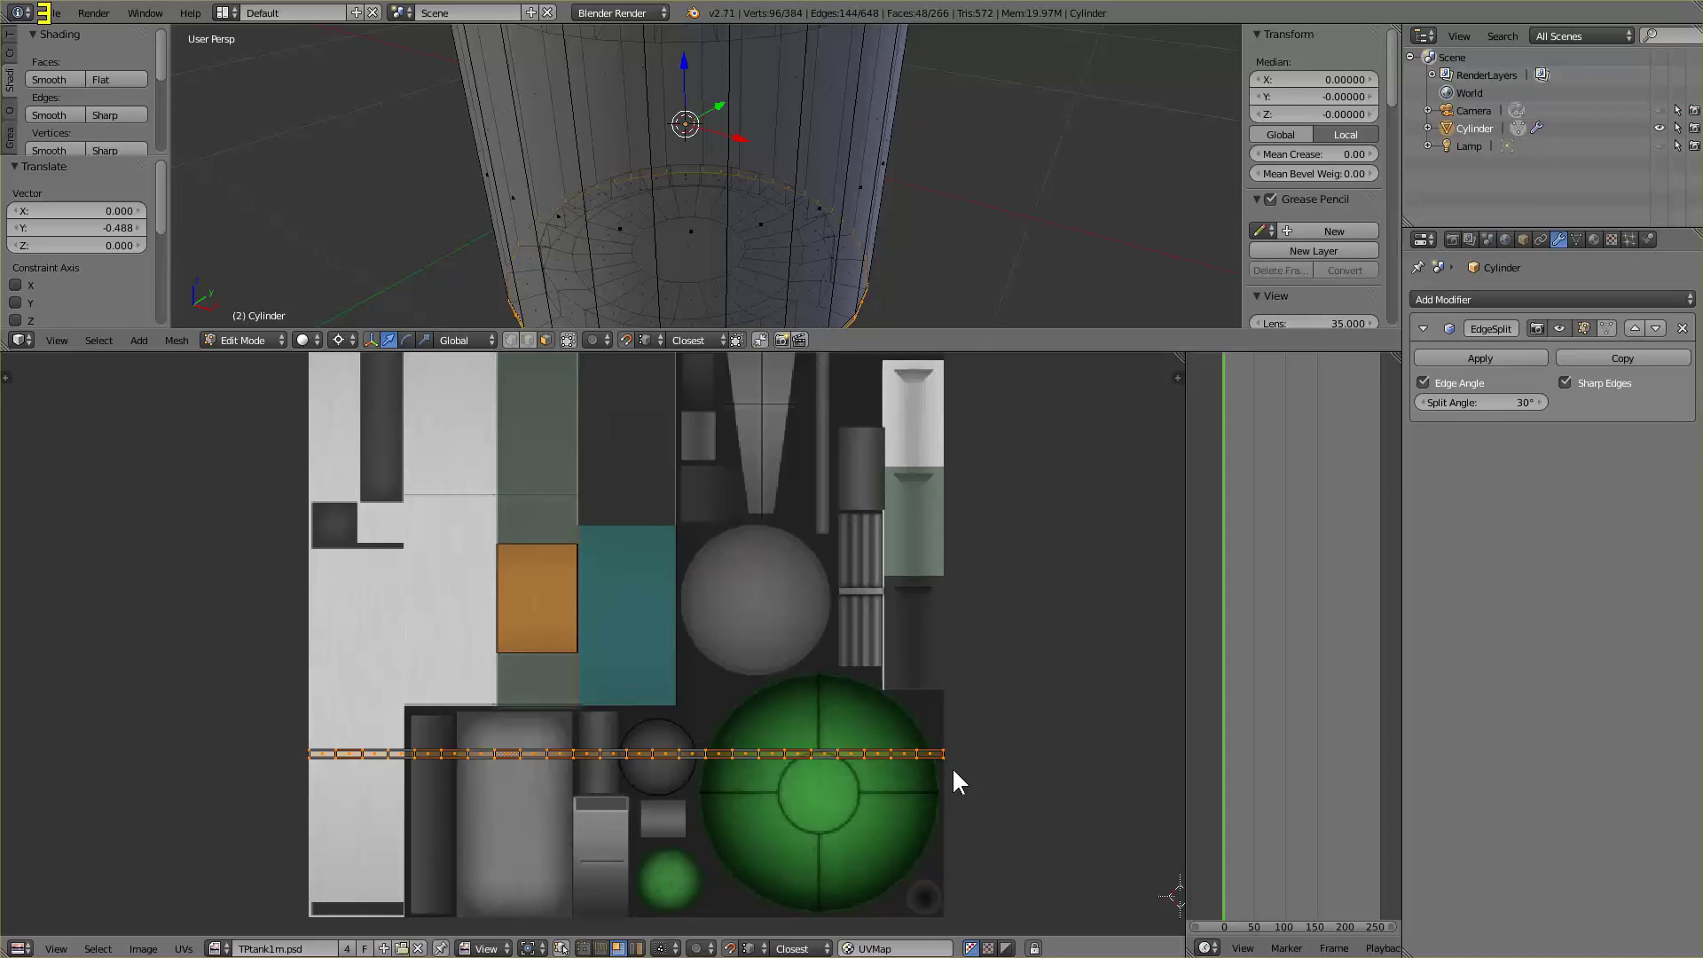
Stack the left half of the UV strip onto its right half, and fold the result again by moving its left half 0.250 in X
key(a)
key(b)
drag(280, 723, 783, 786)
key(g)
click(967, 765)
key(a)
key(b)
key(g)
click(994, 779)
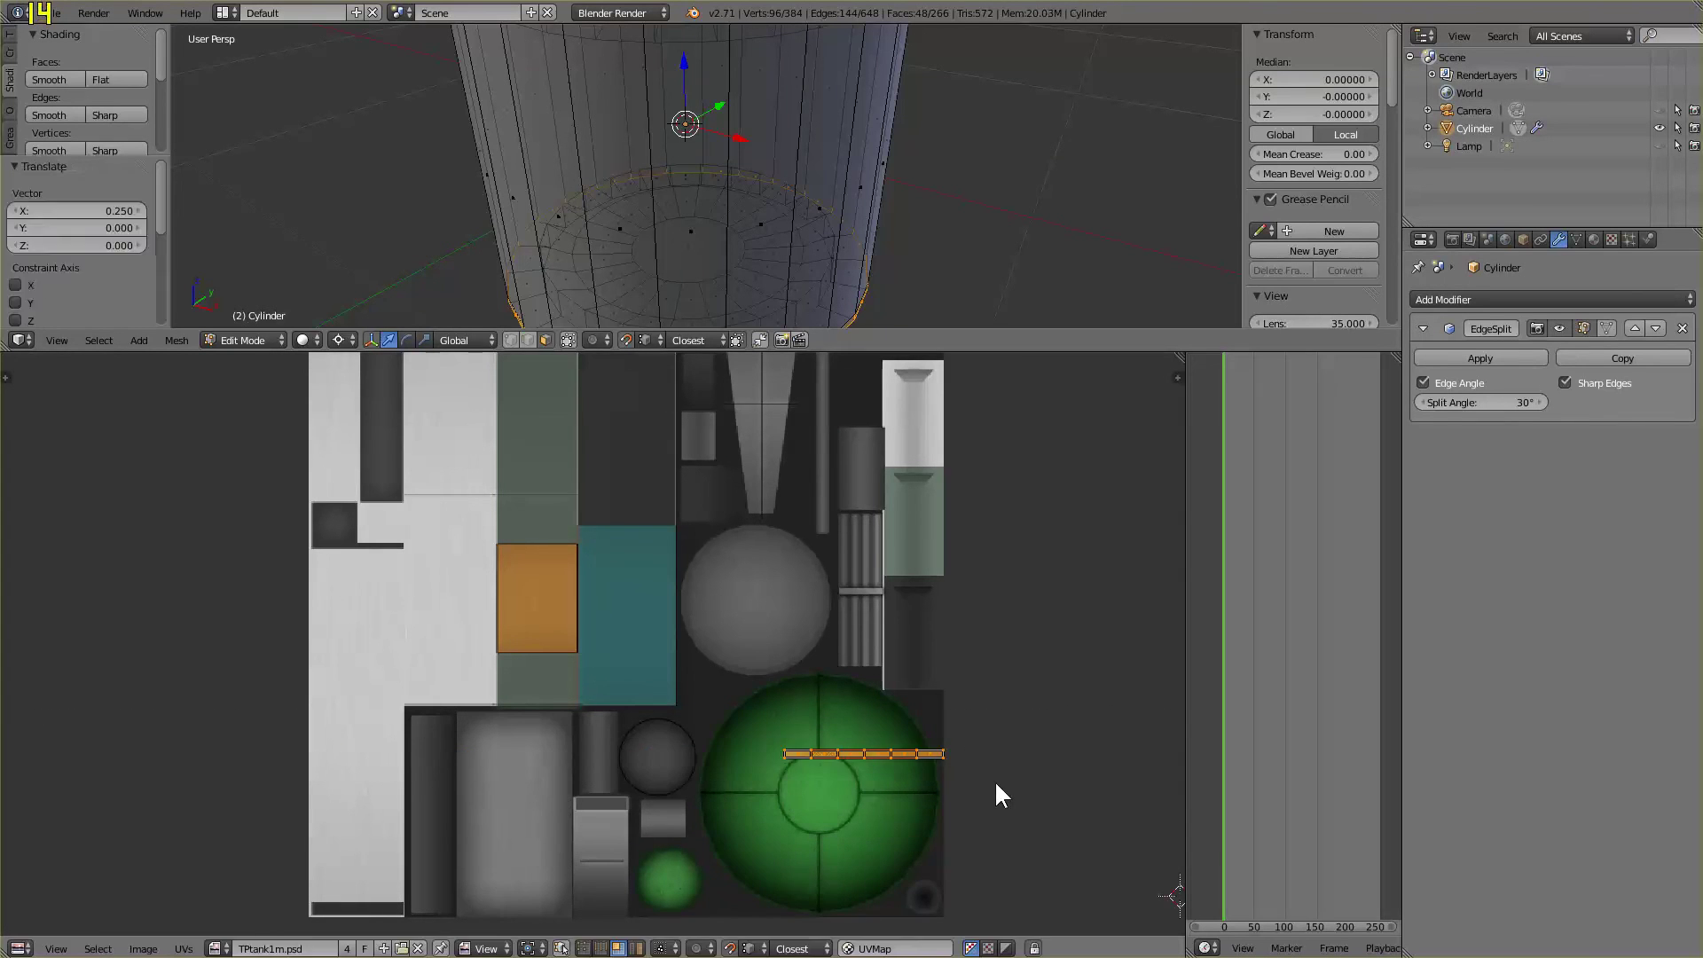
Fold the shortened UV strip once more by snapping its left three segments onto the right three
key(a)
key(b)
drag(740, 716, 866, 791)
key(g)
click(1008, 768)
Box-select the whole stacked UV strip and rotate it 90°
key(a)
key(b)
drag(847, 710, 918, 774)
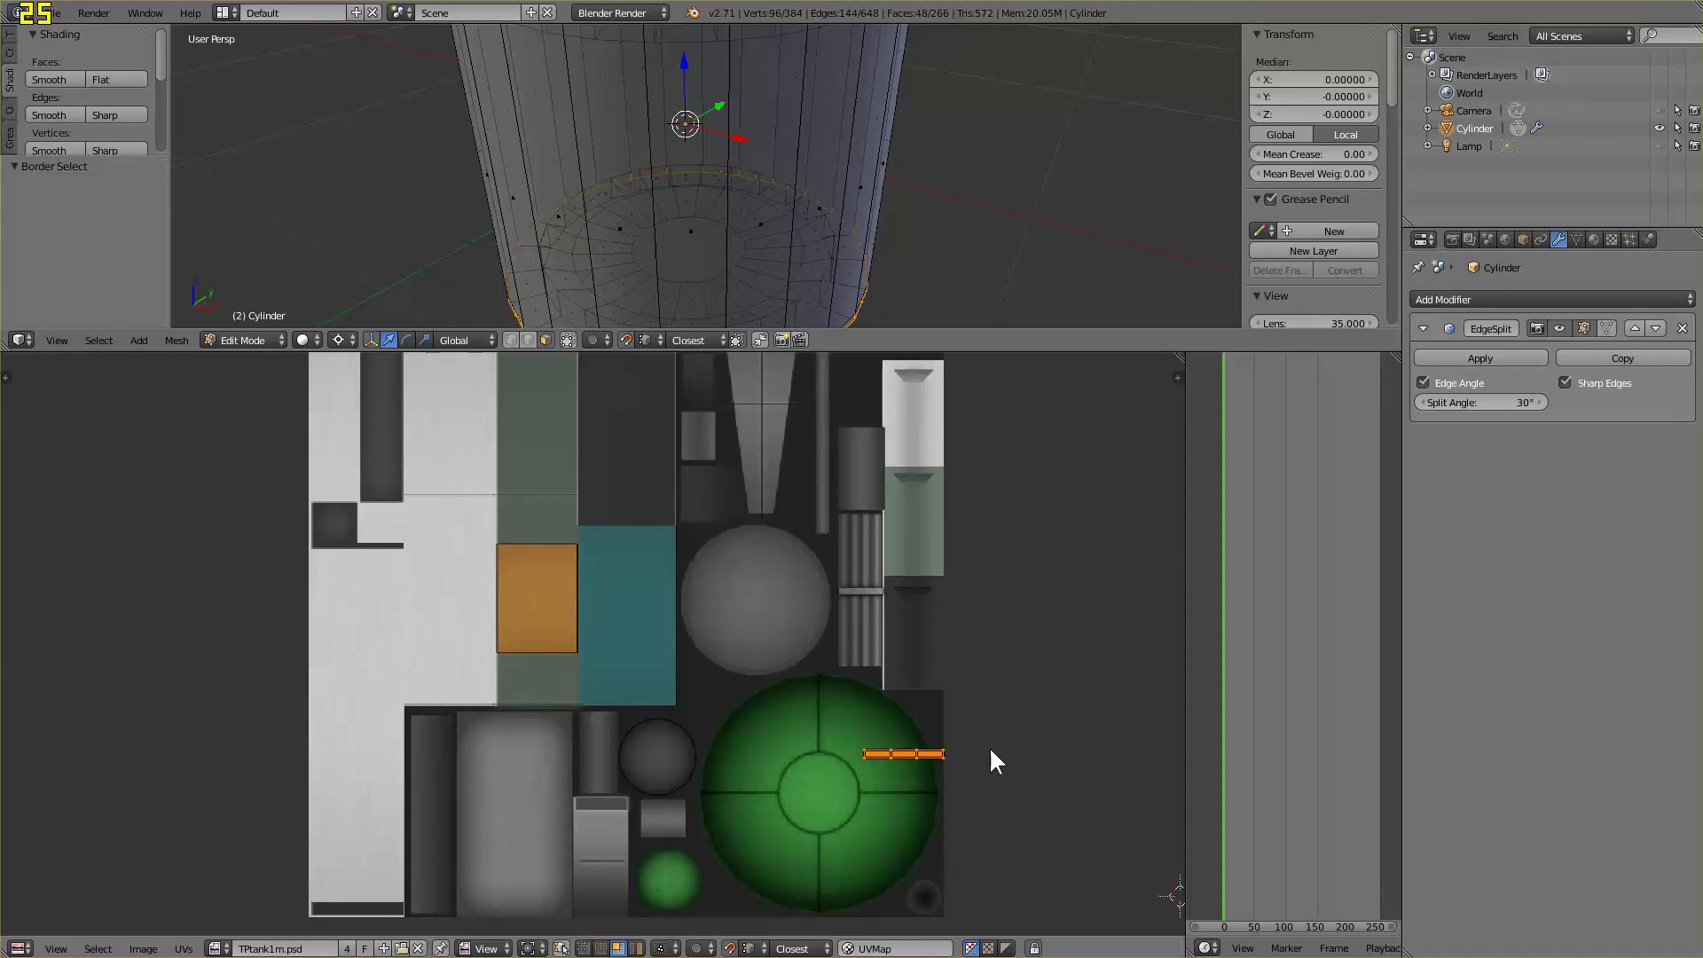
text(r90)
key(Return)
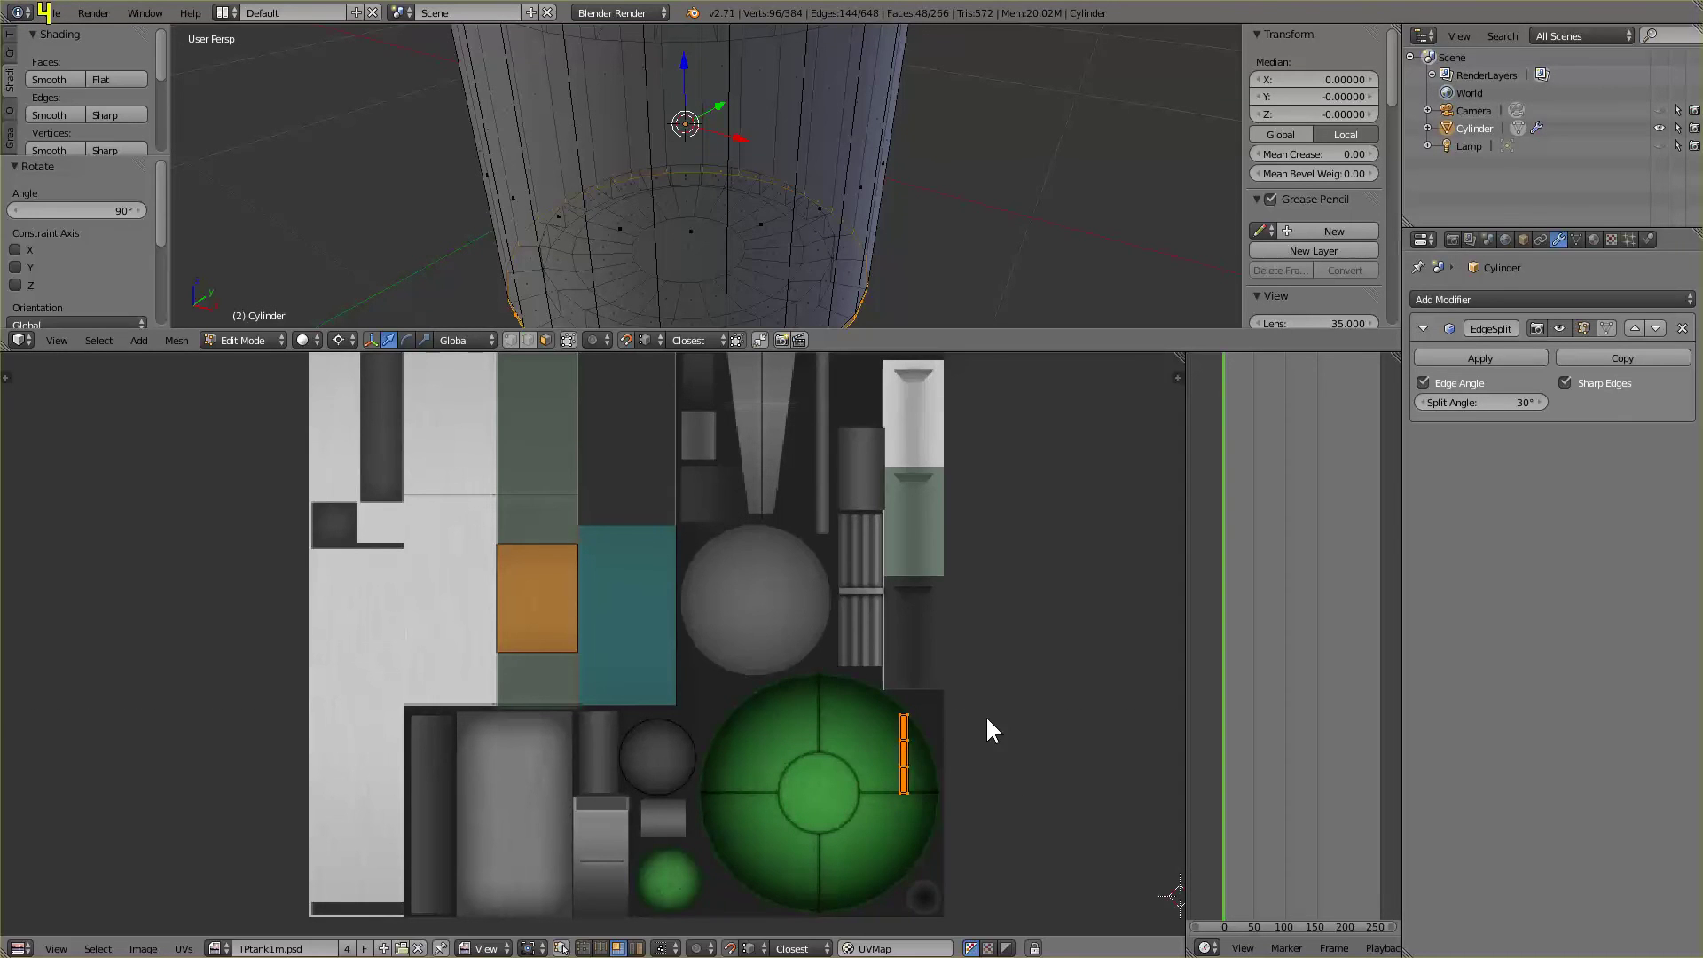
Turn off snapping and move the vertical UV strip by -0.127 in X and 0.495 in Y onto the narrow grey bar of the texture
mouse_move(987, 715)
middle_down()
mouse_move(983, 645)
mouse_move(987, 715)
middle_up()
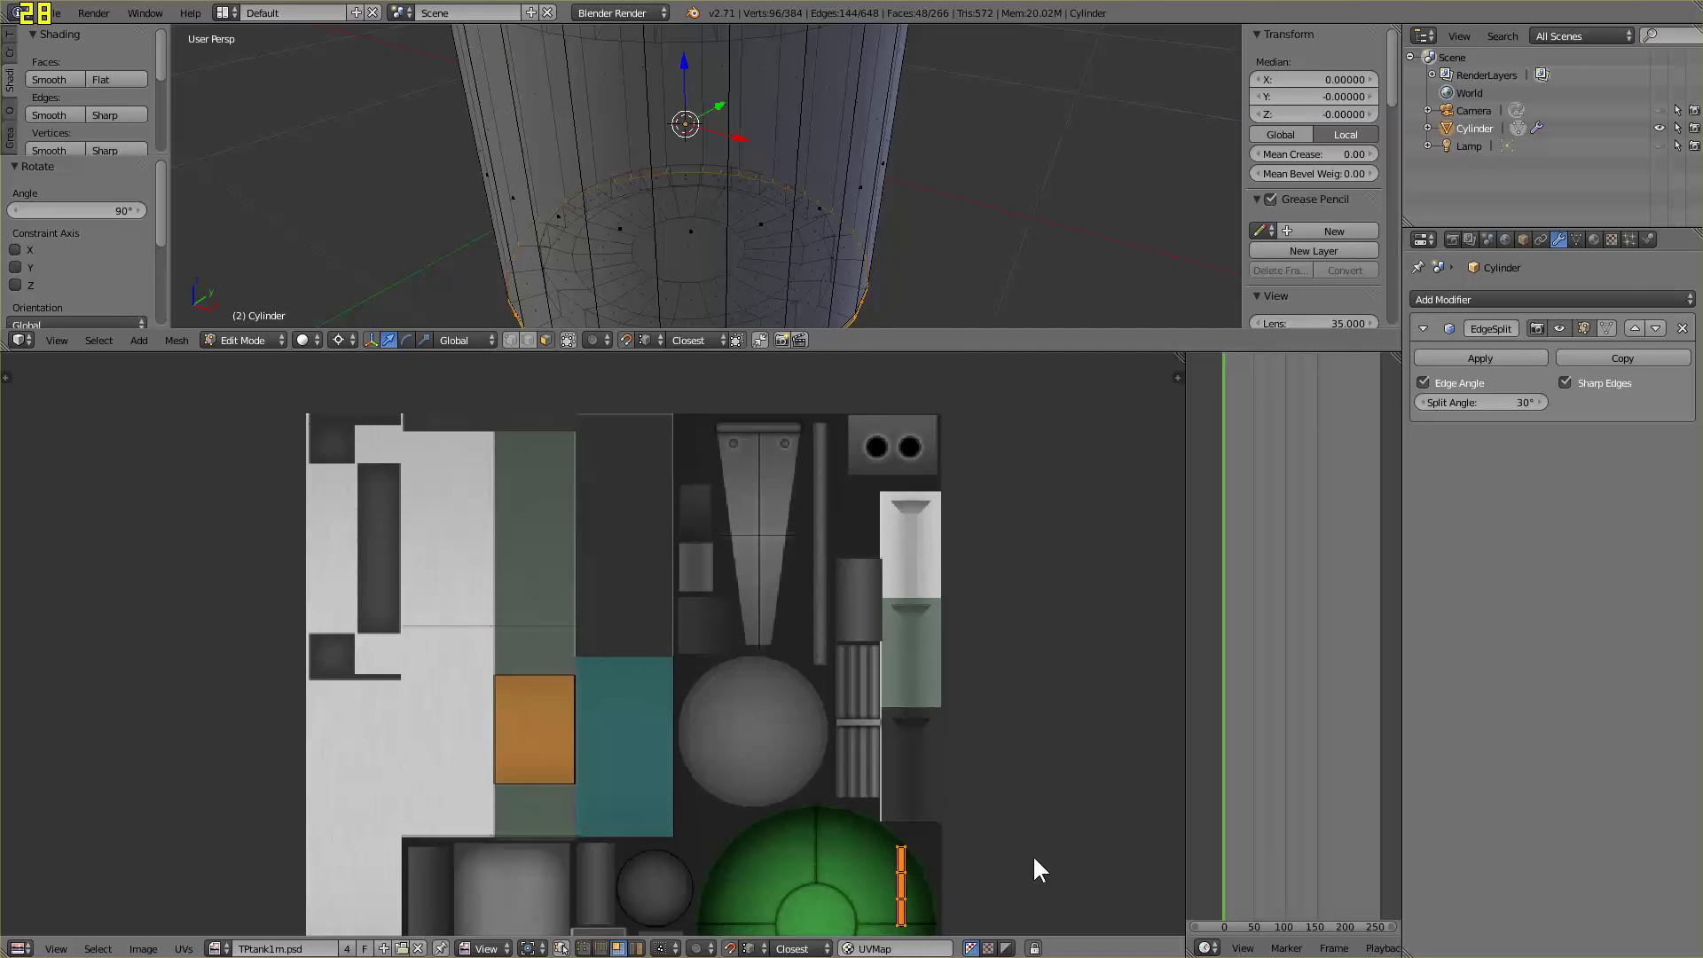
middle_drag(1034, 857, 1017, 776)
key(g)
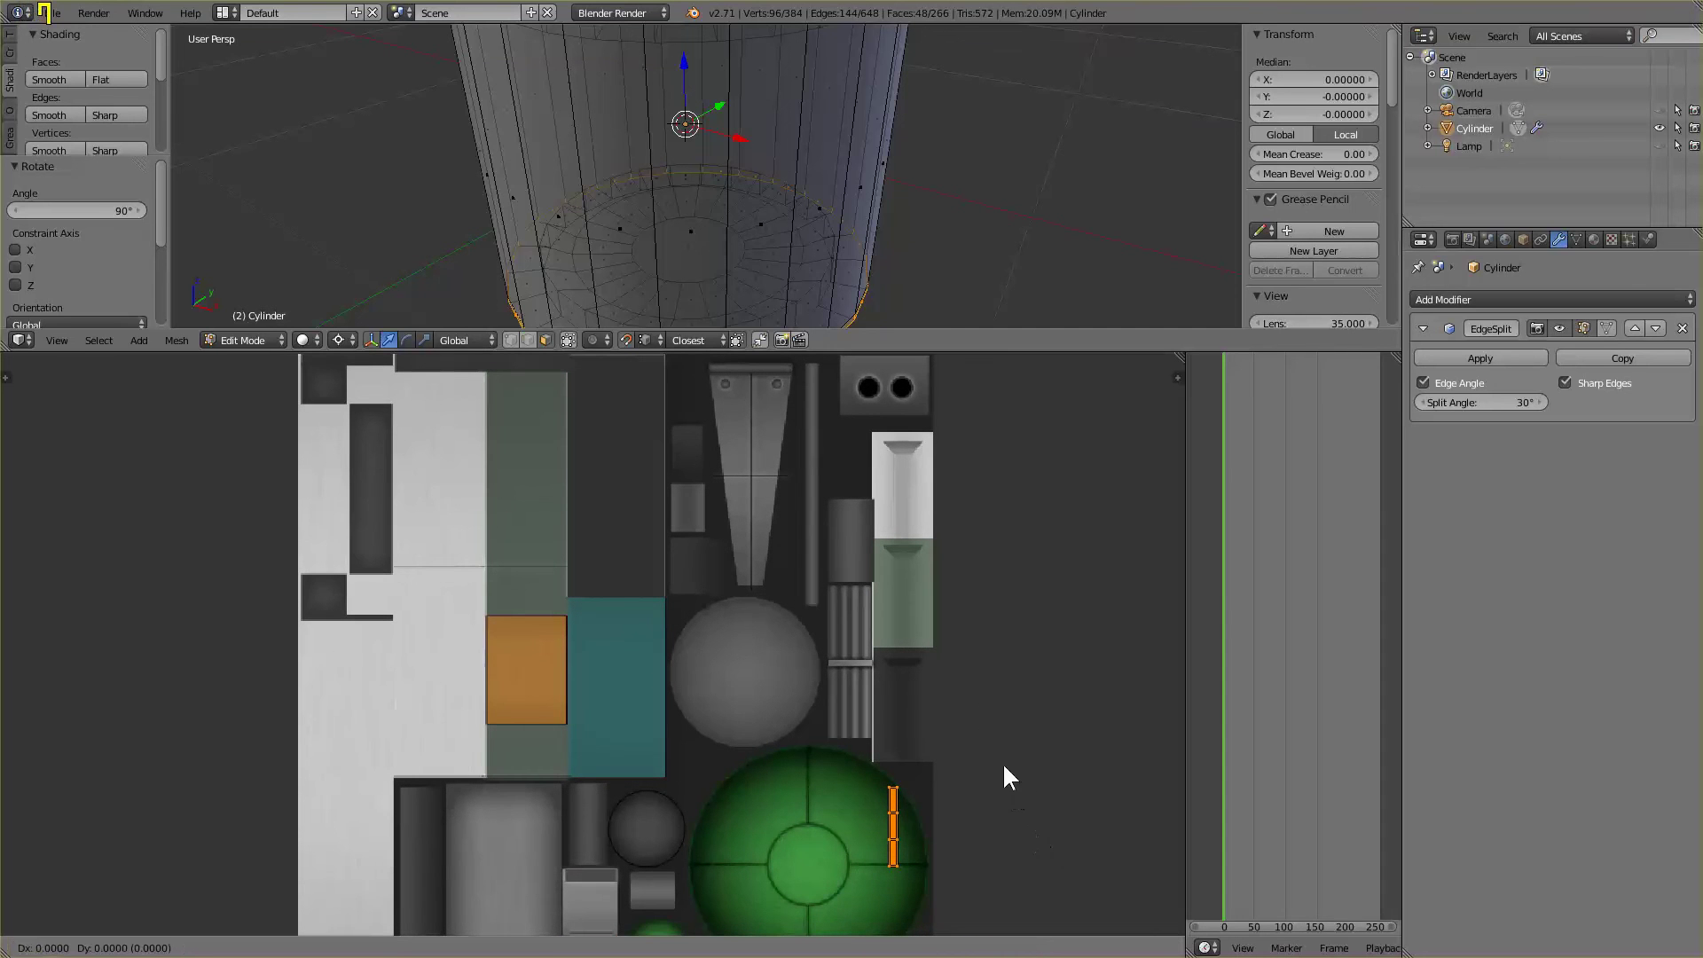
click(998, 746)
click(625, 340)
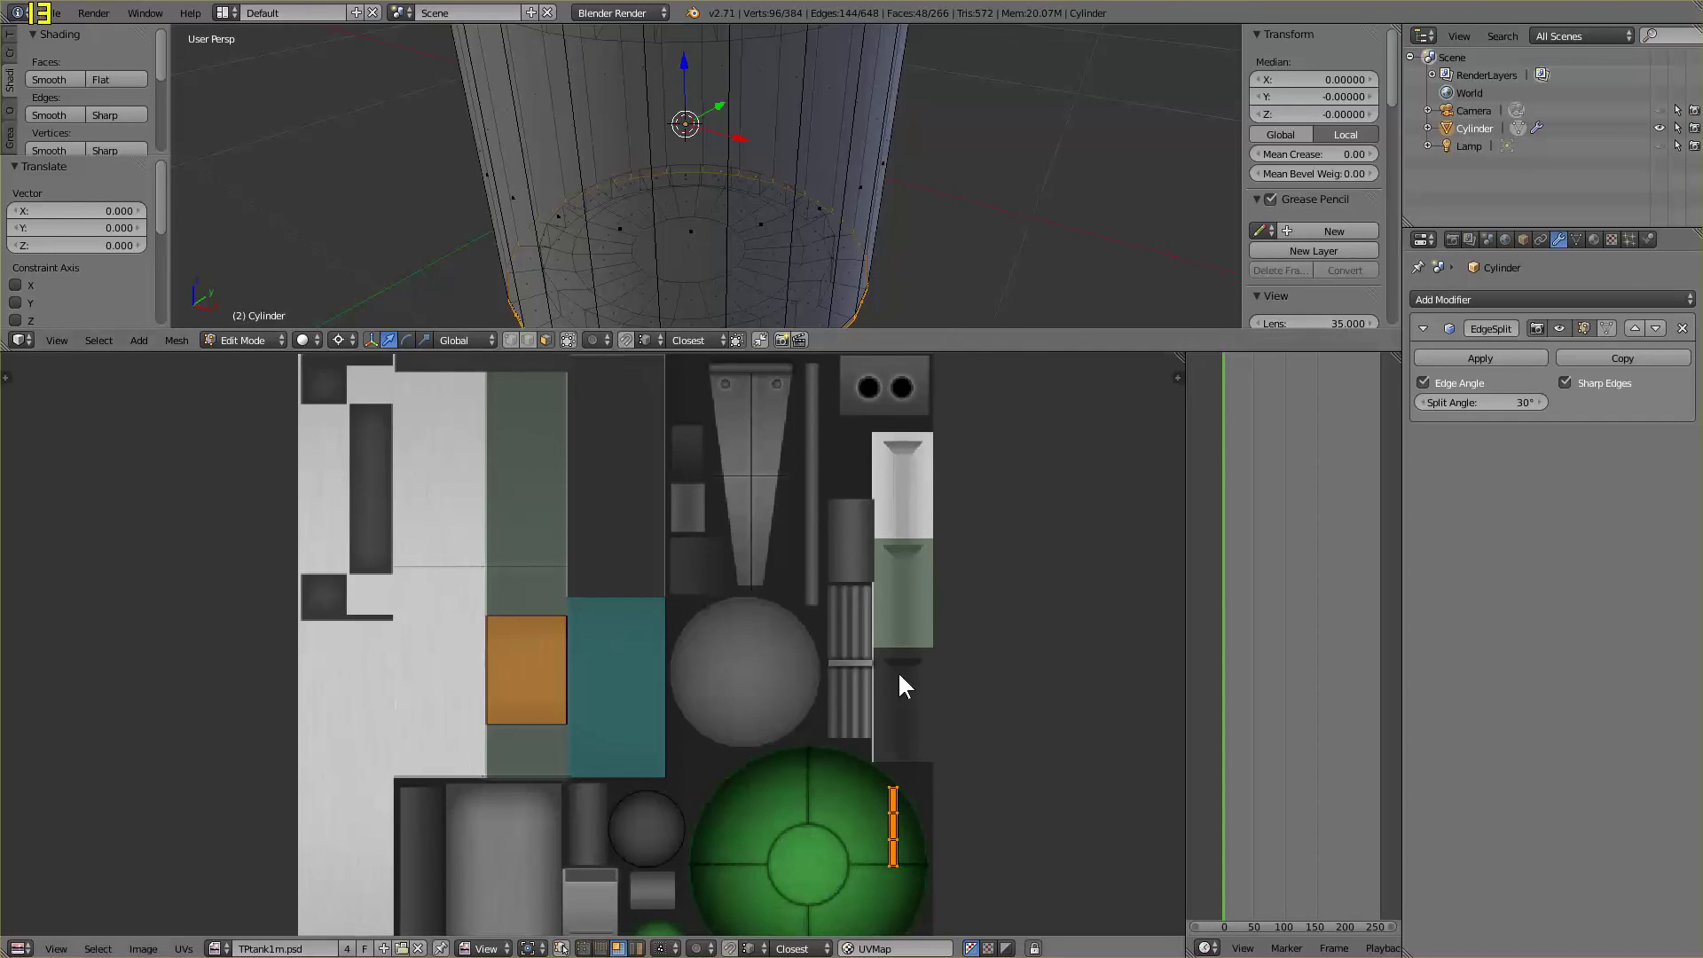
key(g)
click(870, 406)
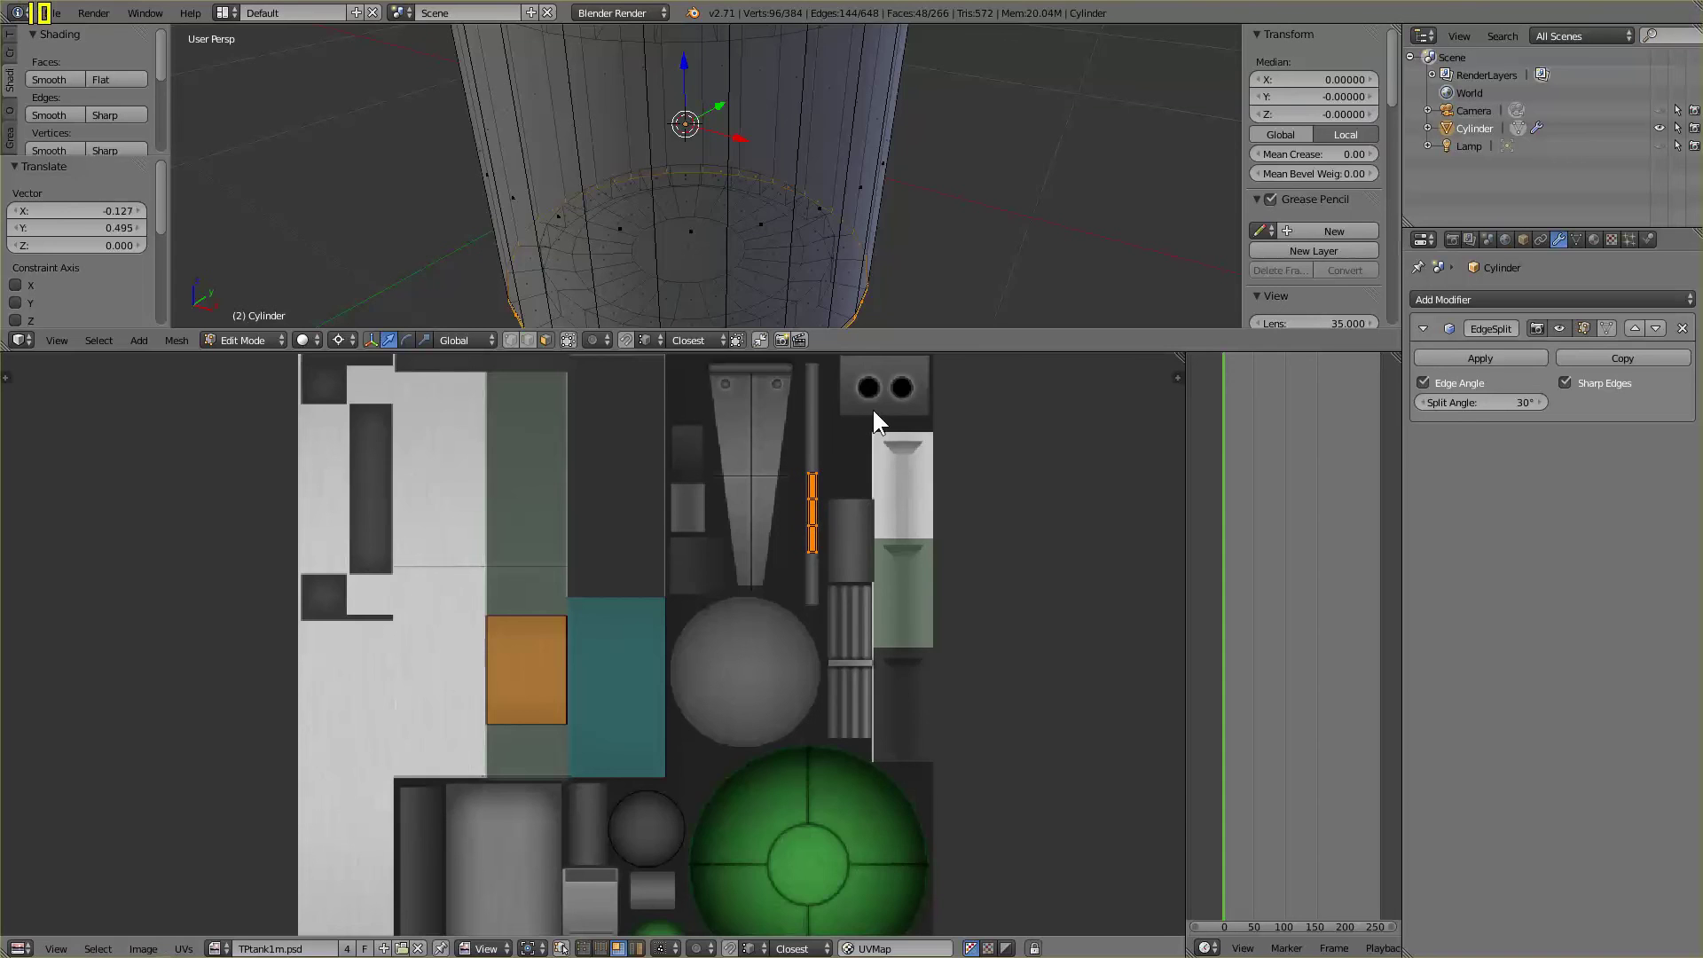
scroll(906, 583, up, 5)
middle_drag(918, 621, 577, 921)
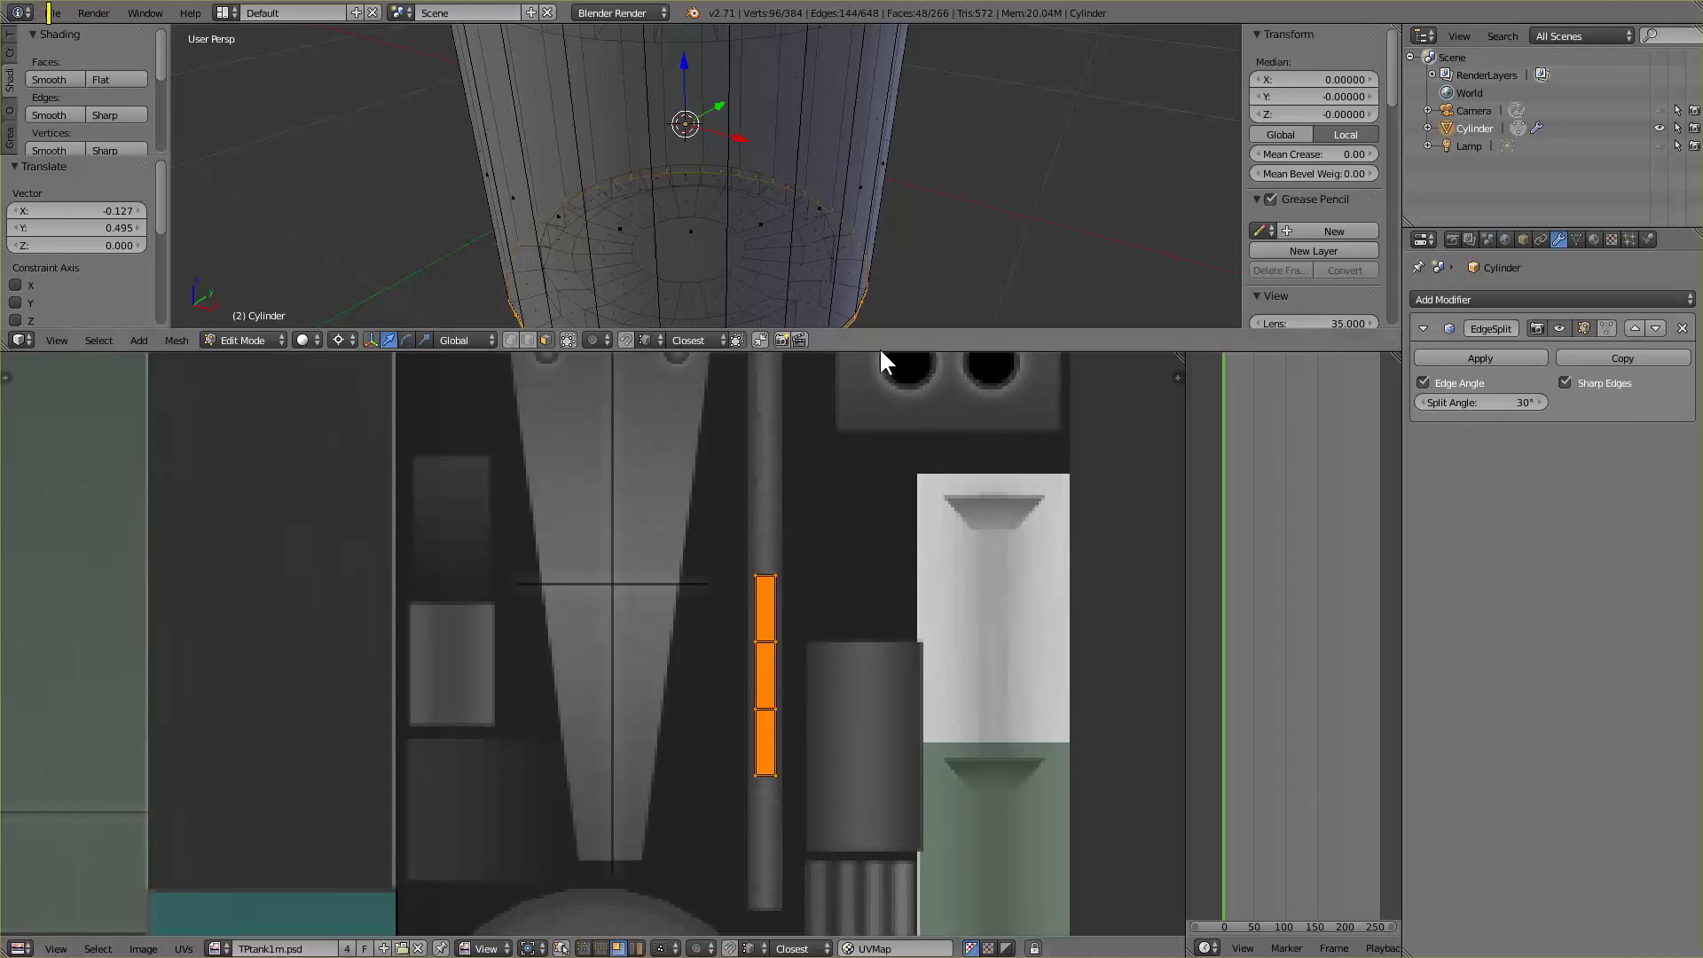
Enlarge the 3D view, switch to Texture Paint mode and examine the textured tank from the side and above
drag(880, 350, 475, 840)
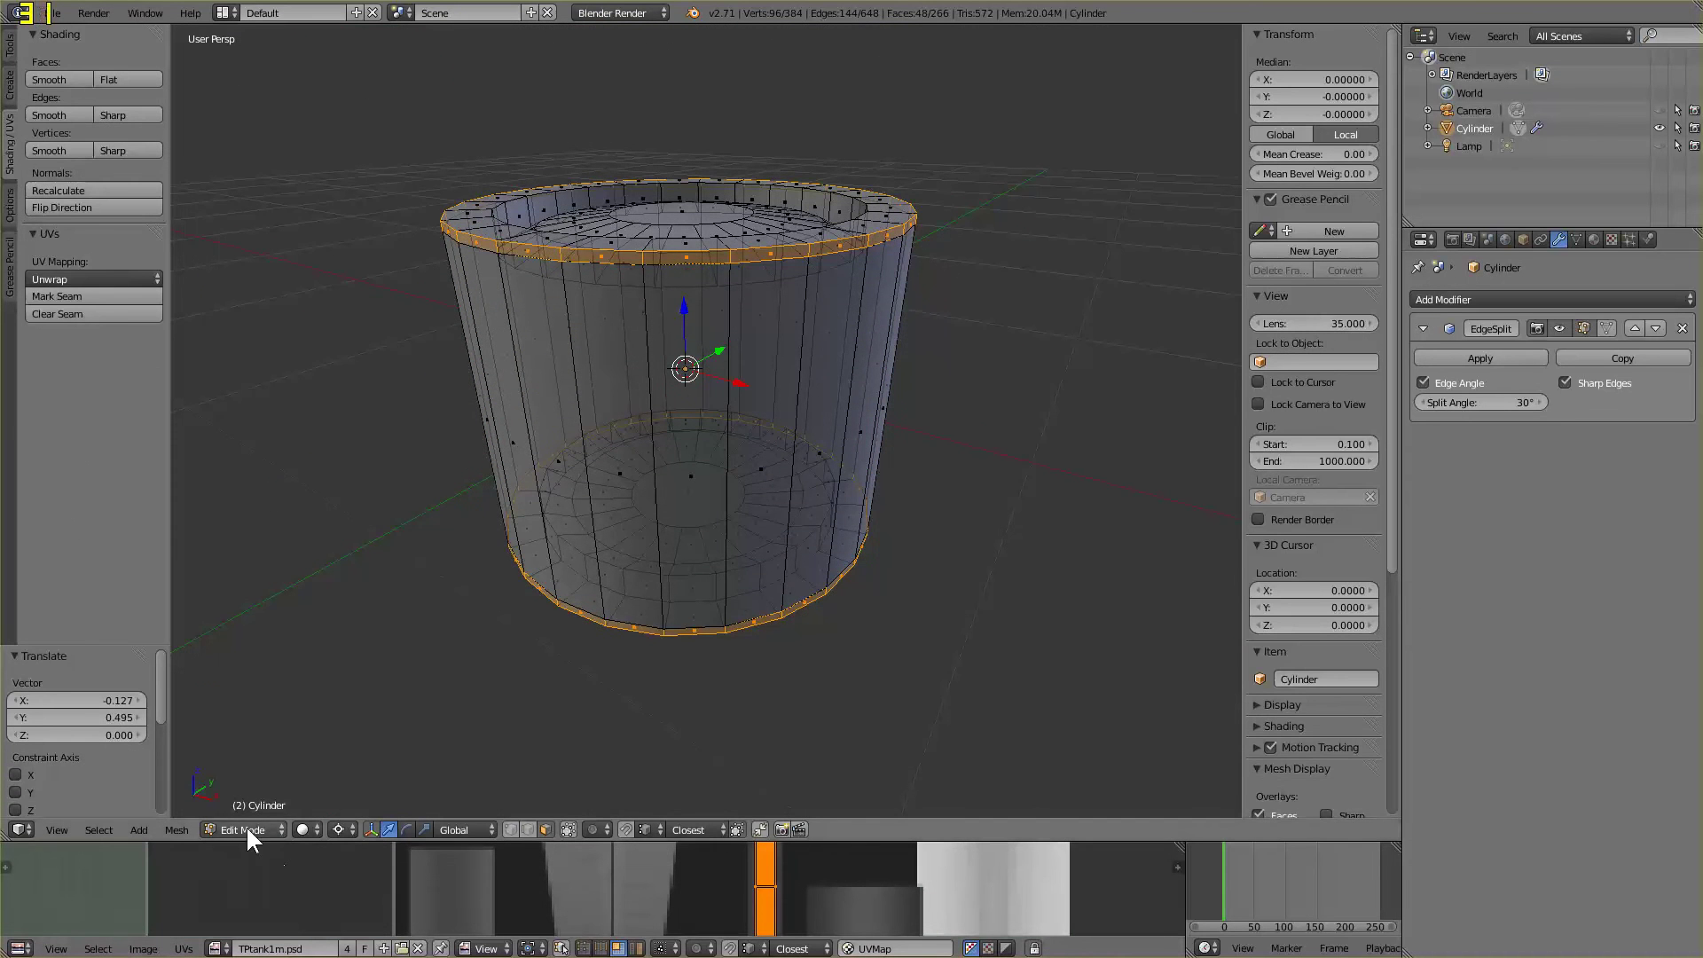
click(247, 827)
click(253, 703)
middle_drag(336, 701, 372, 646)
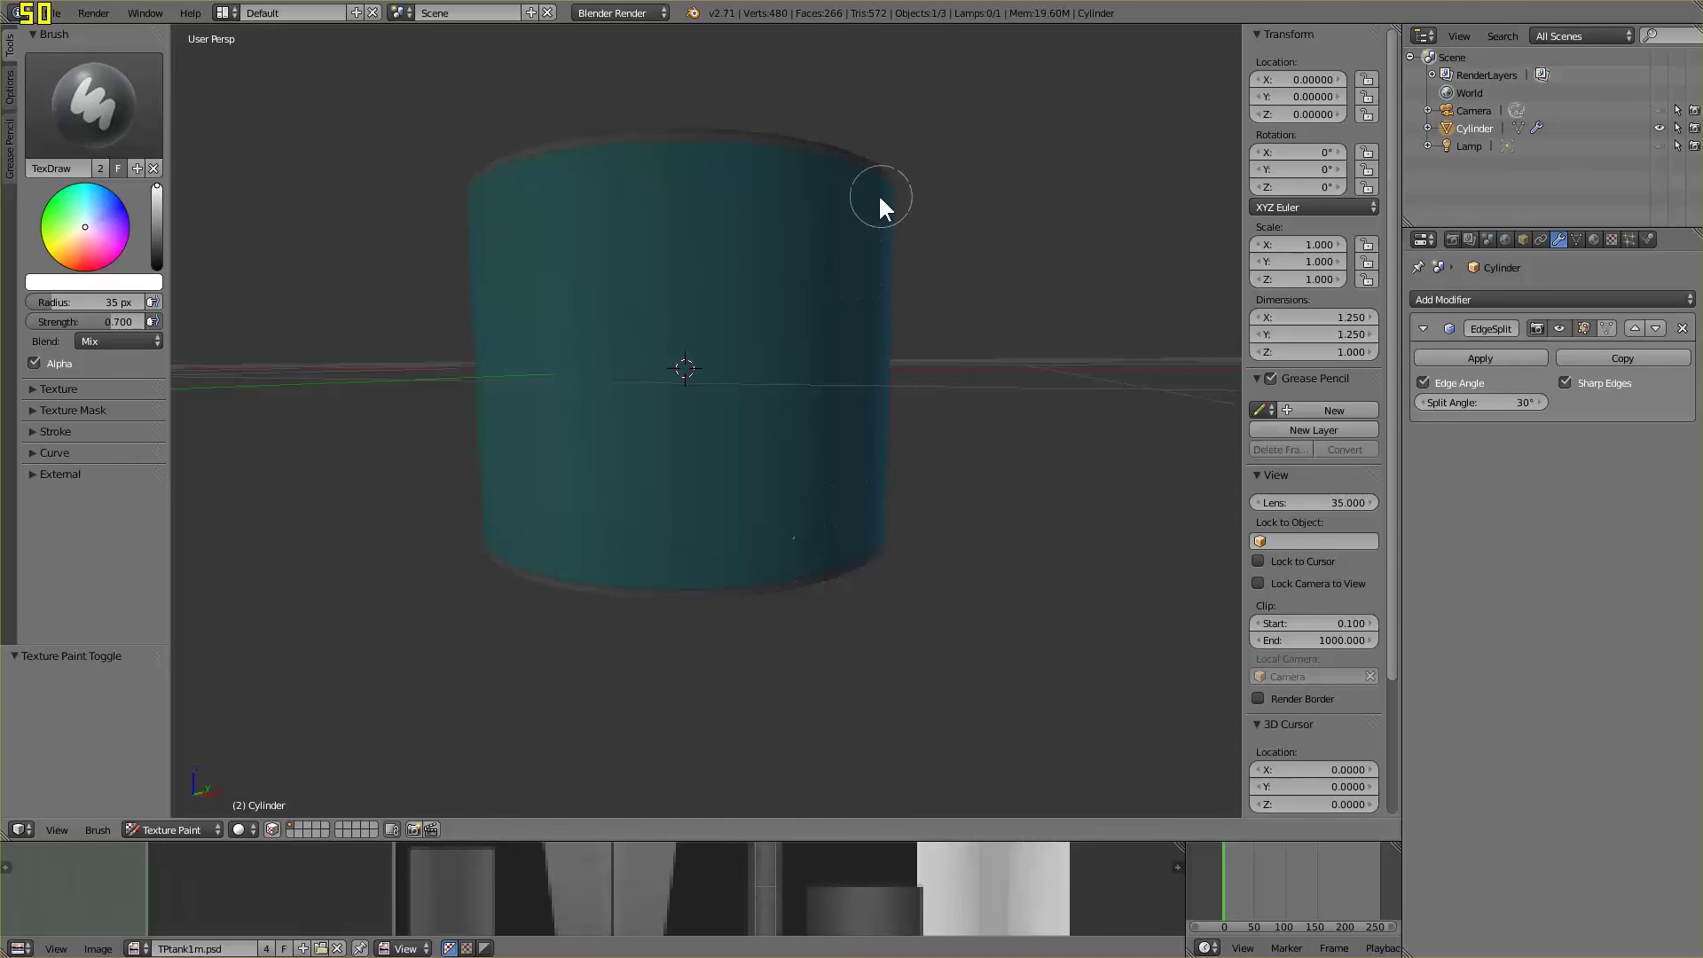
middle_drag(1023, 498, 1013, 586)
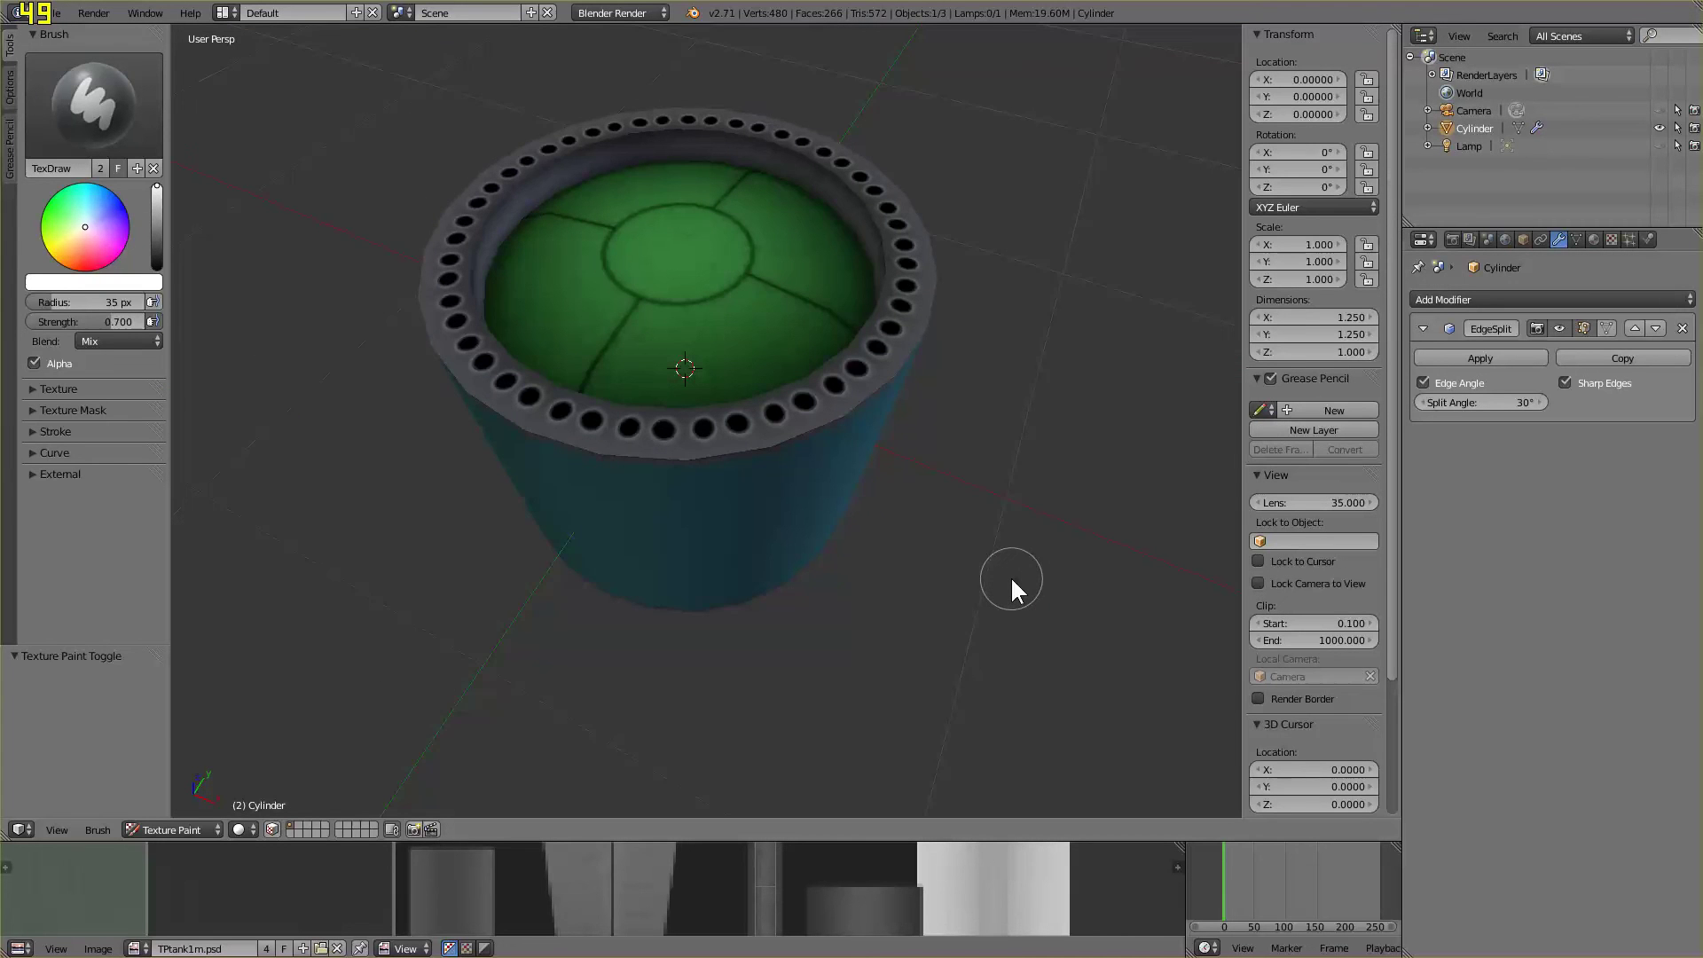
scroll(1004, 641, down, 2)
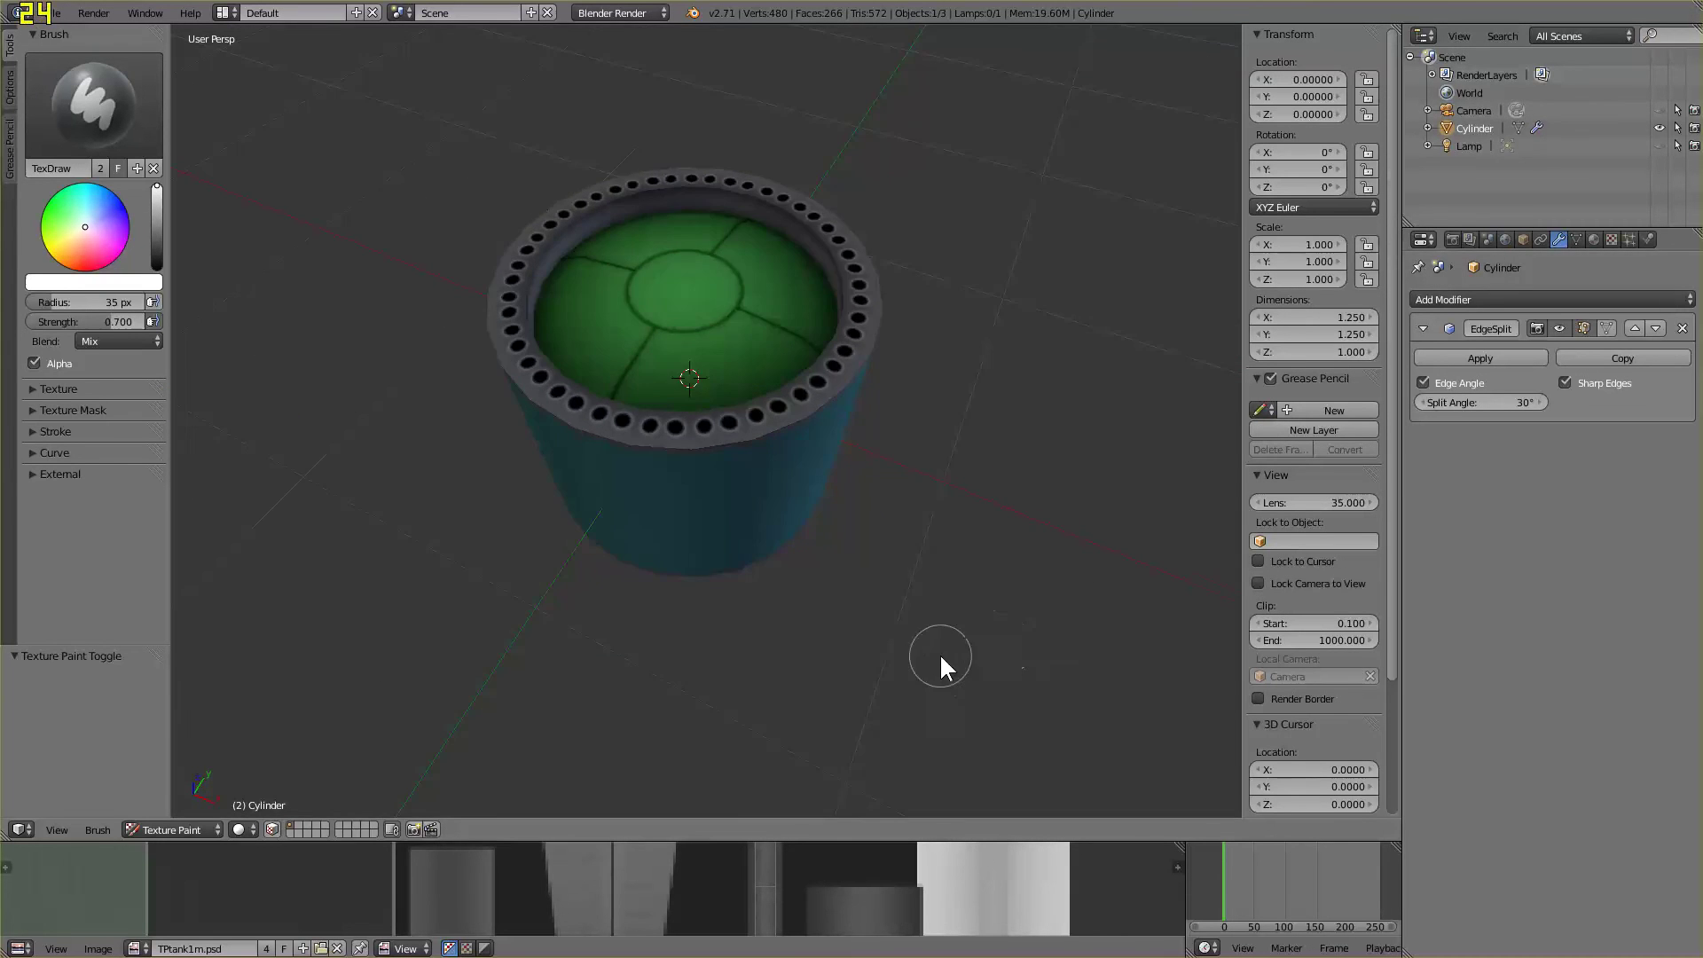
middle_drag(941, 656, 962, 609)
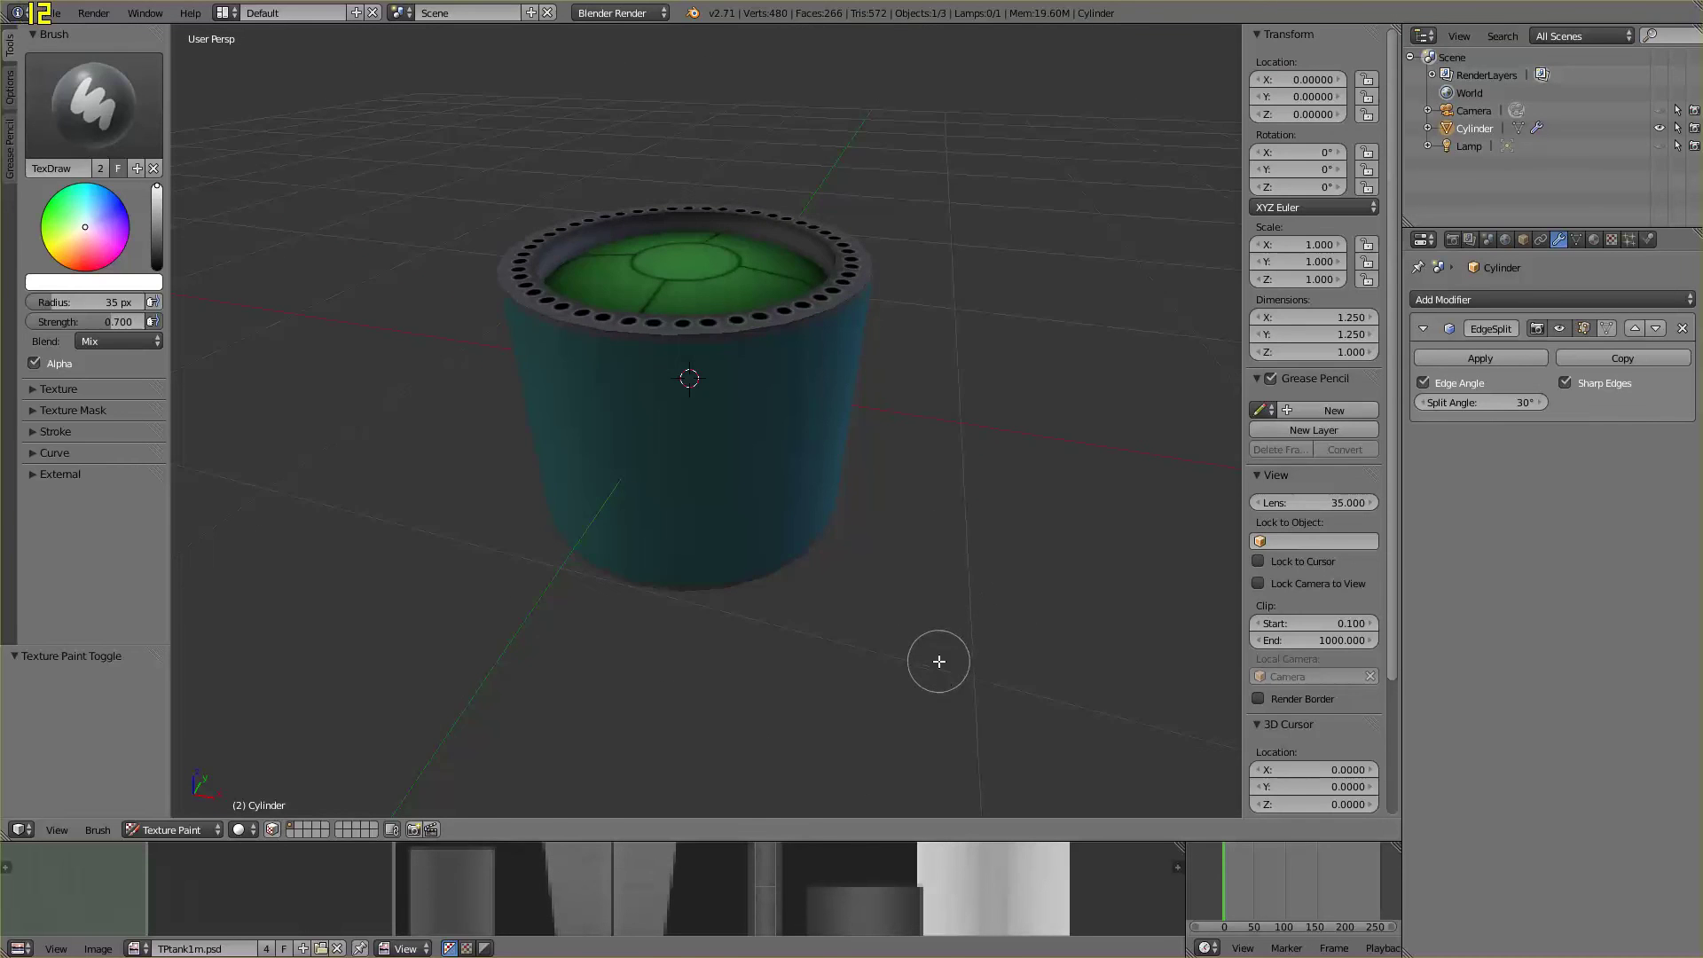
Return to Edit Mode and select two adjacent wall faces on one side of the tank plus the two directly opposite
key(Tab)
mouse_move(893, 667)
middle_down()
mouse_move(905, 615)
mouse_move(901, 631)
mouse_move(814, 555)
mouse_move(873, 538)
mouse_move(825, 559)
mouse_move(713, 450)
middle_up()
right_click(673, 436)
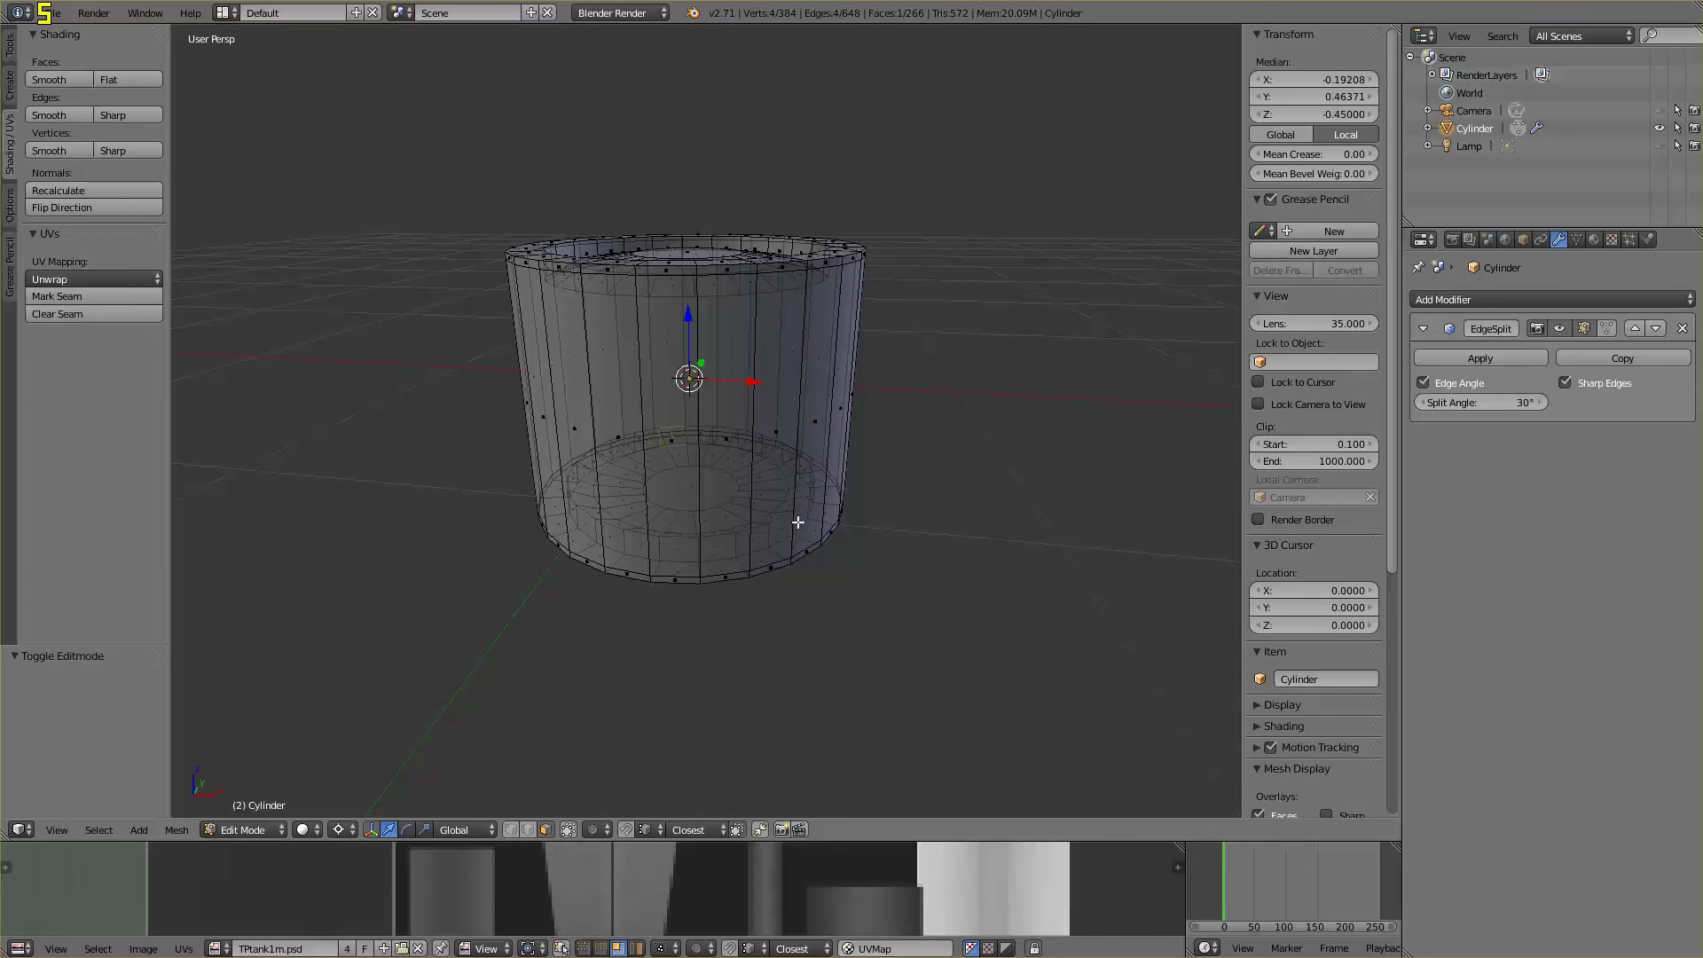
right_click(686, 408)
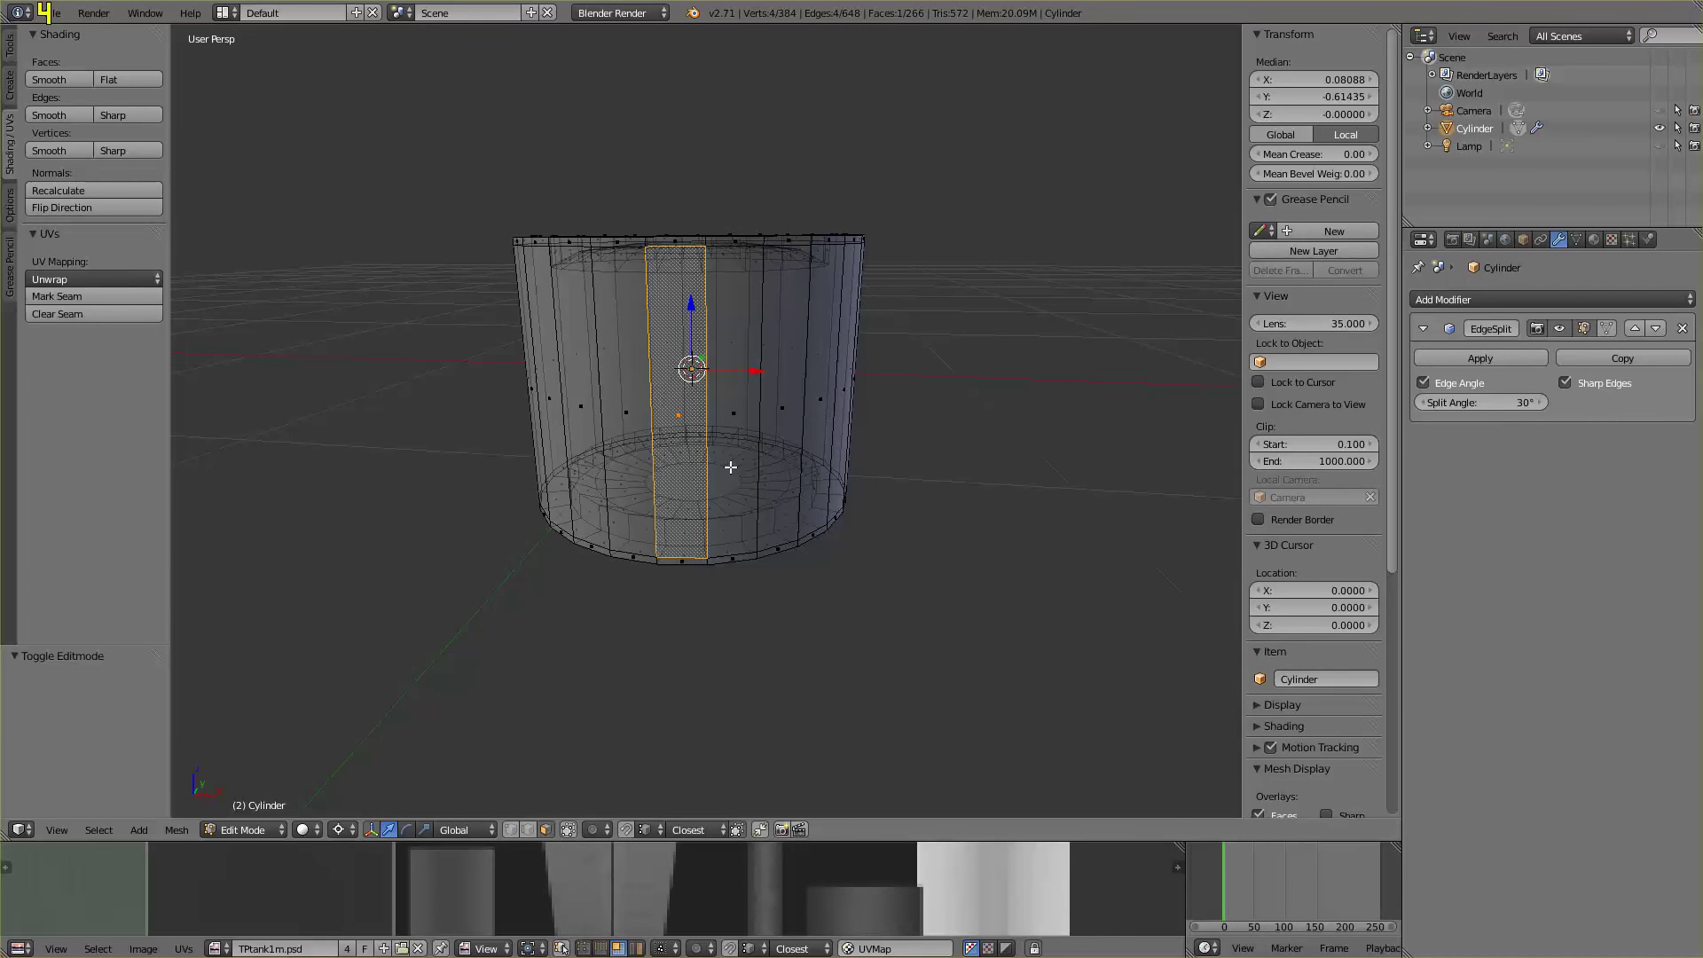
middle_drag(687, 421, 760, 565)
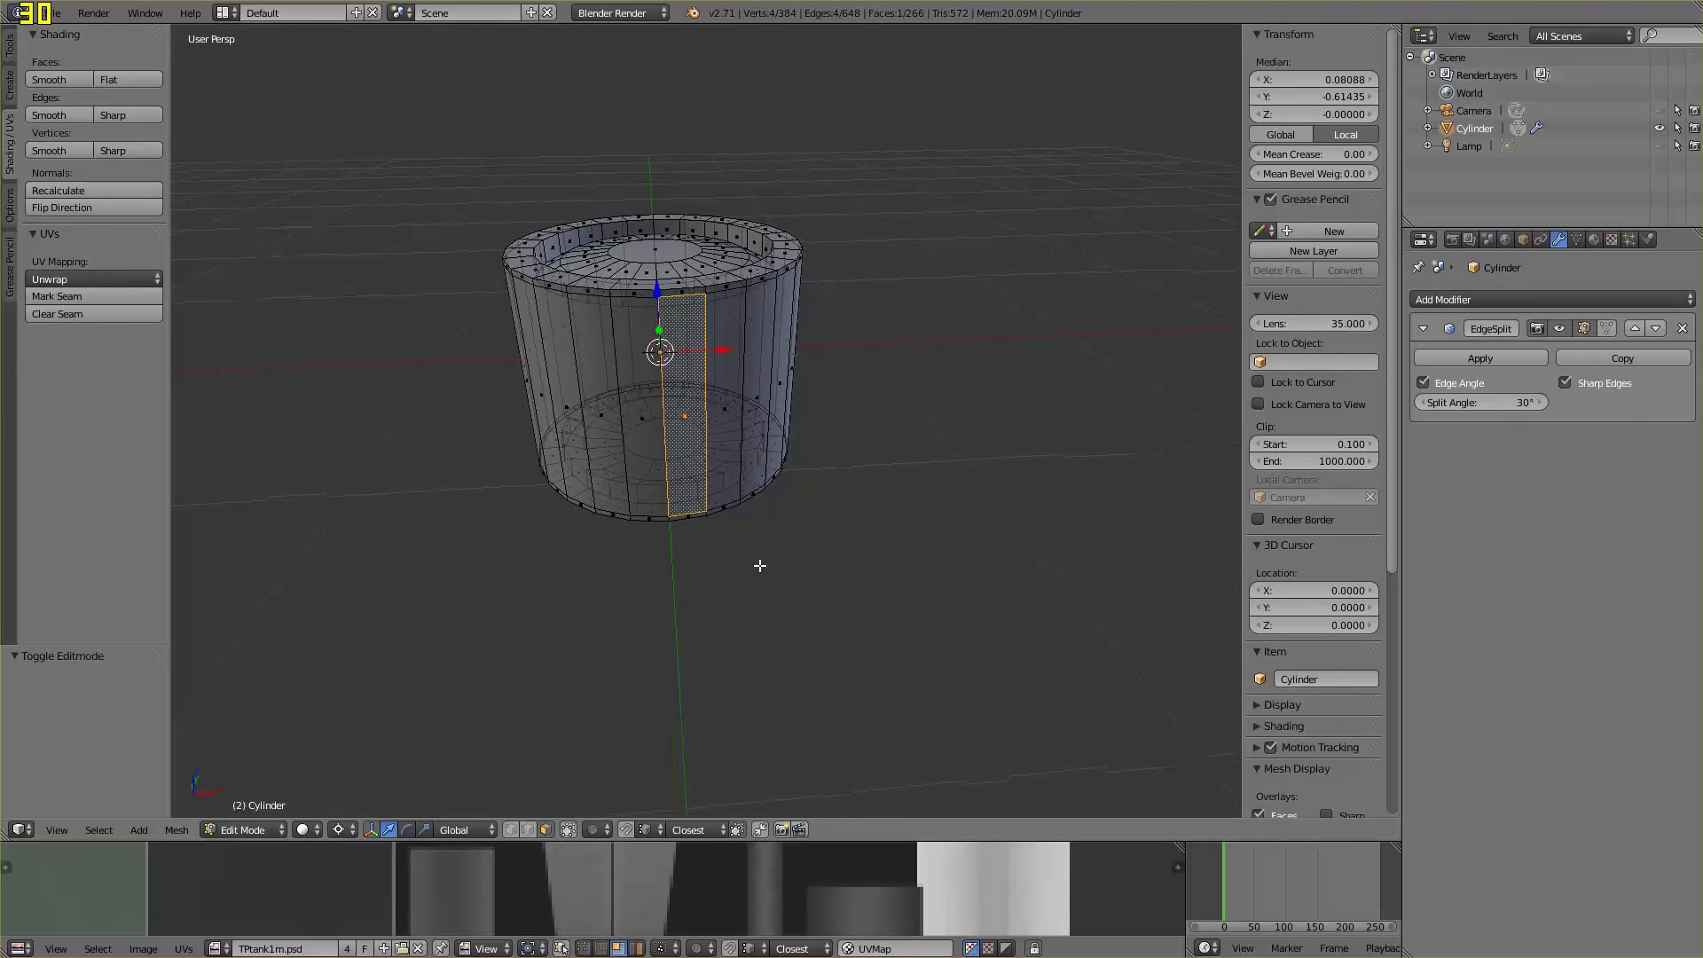
shift+right_click(643, 418)
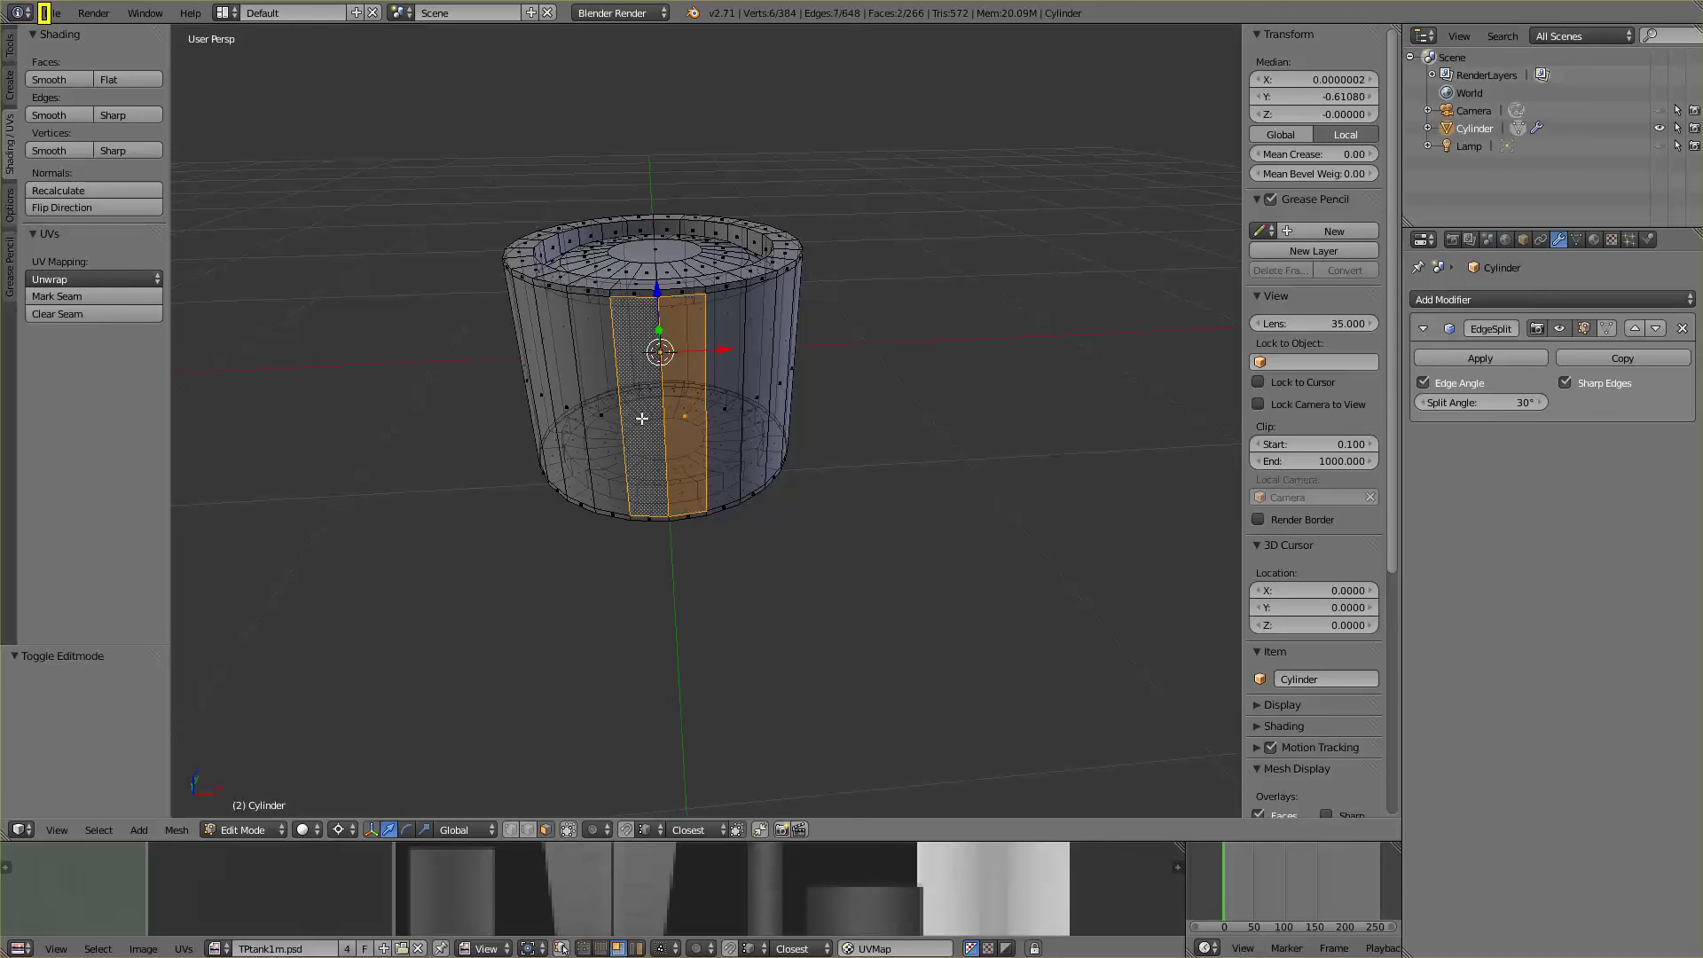
middle_drag(703, 525, 754, 543)
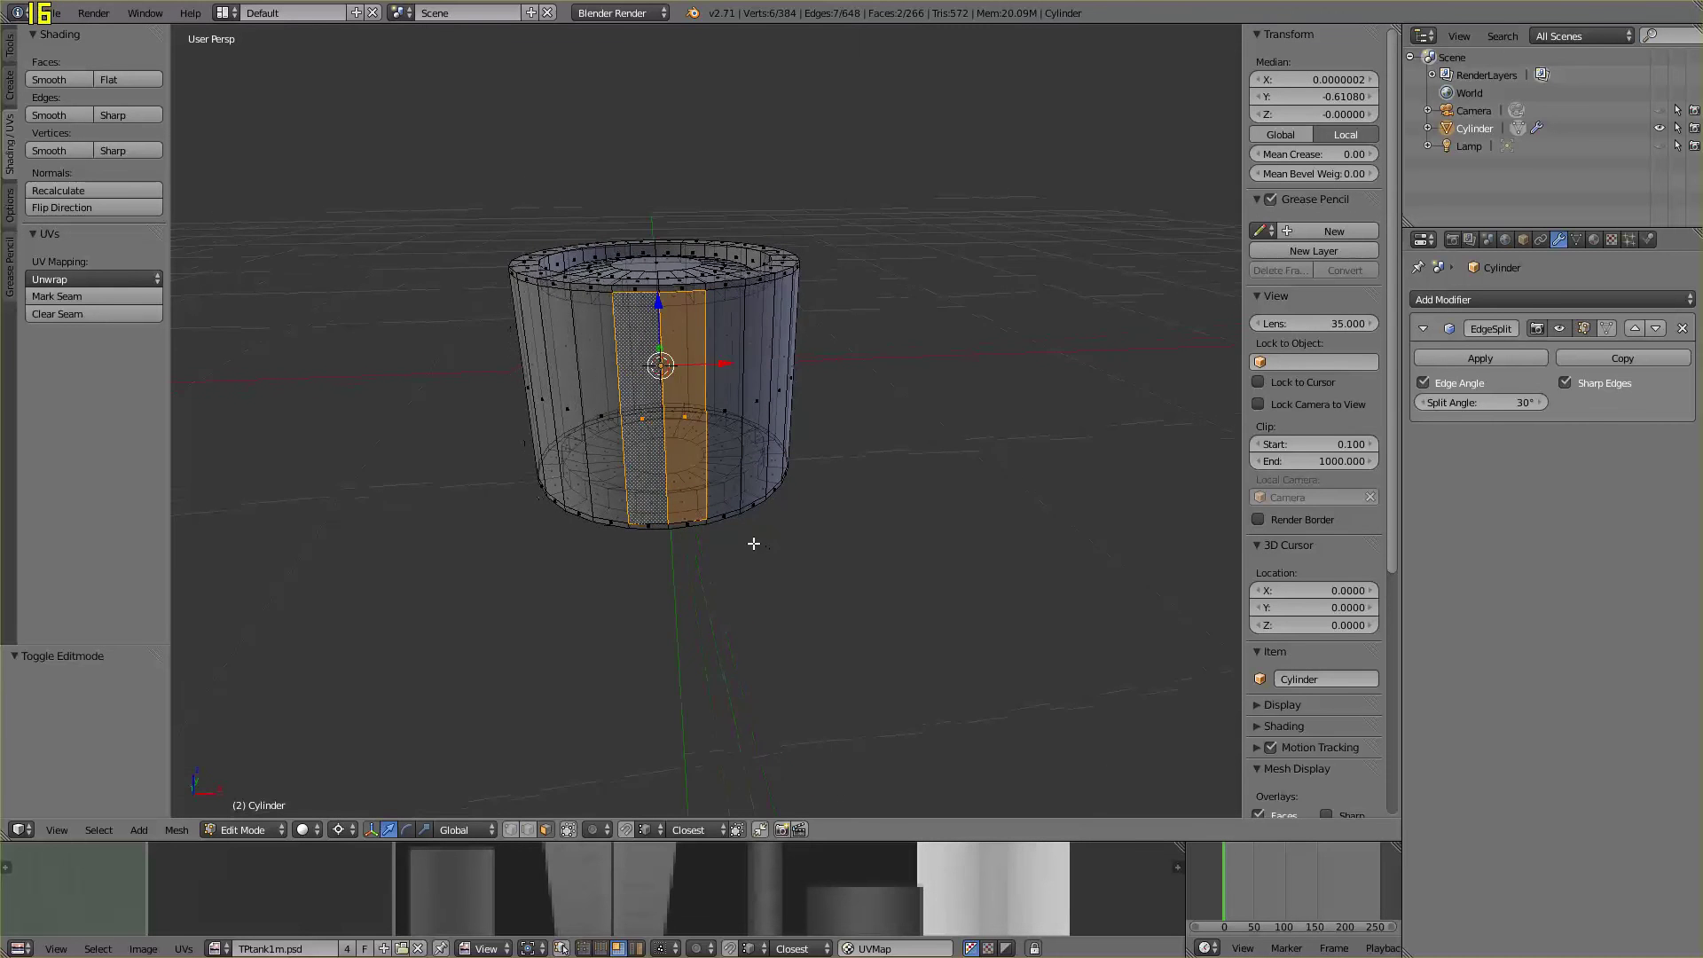
middle_drag(850, 564, 662, 627)
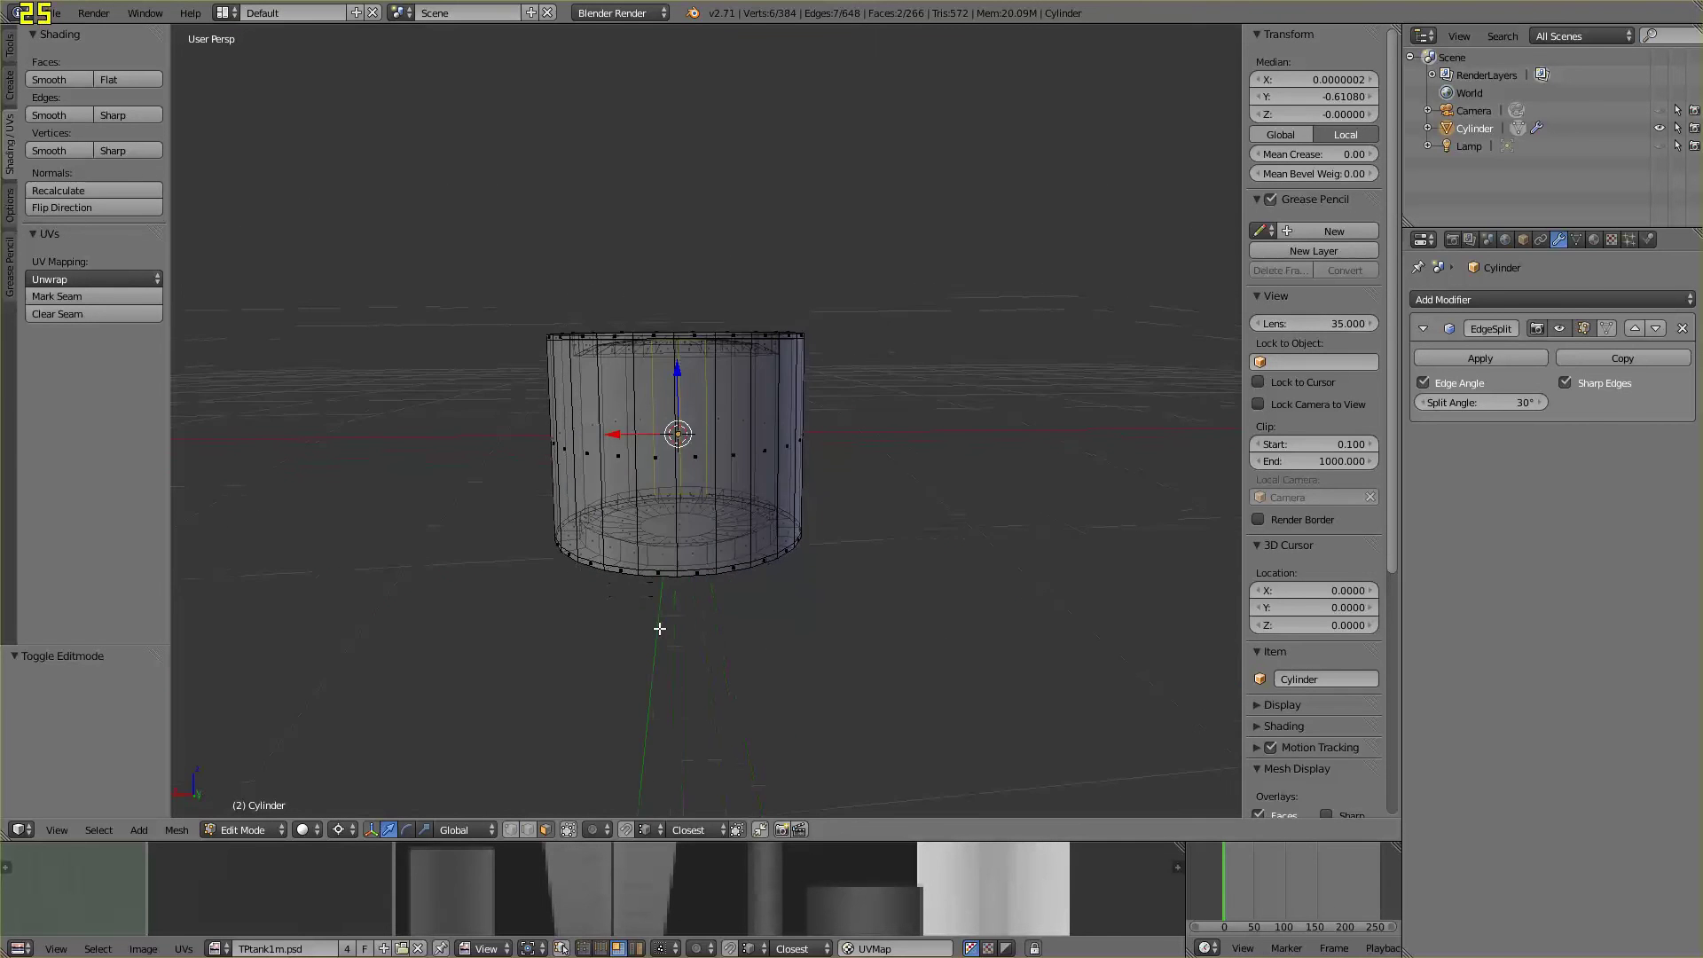
shift+right_click(662, 457)
shift+right_click(695, 461)
middle_drag(782, 667, 877, 702)
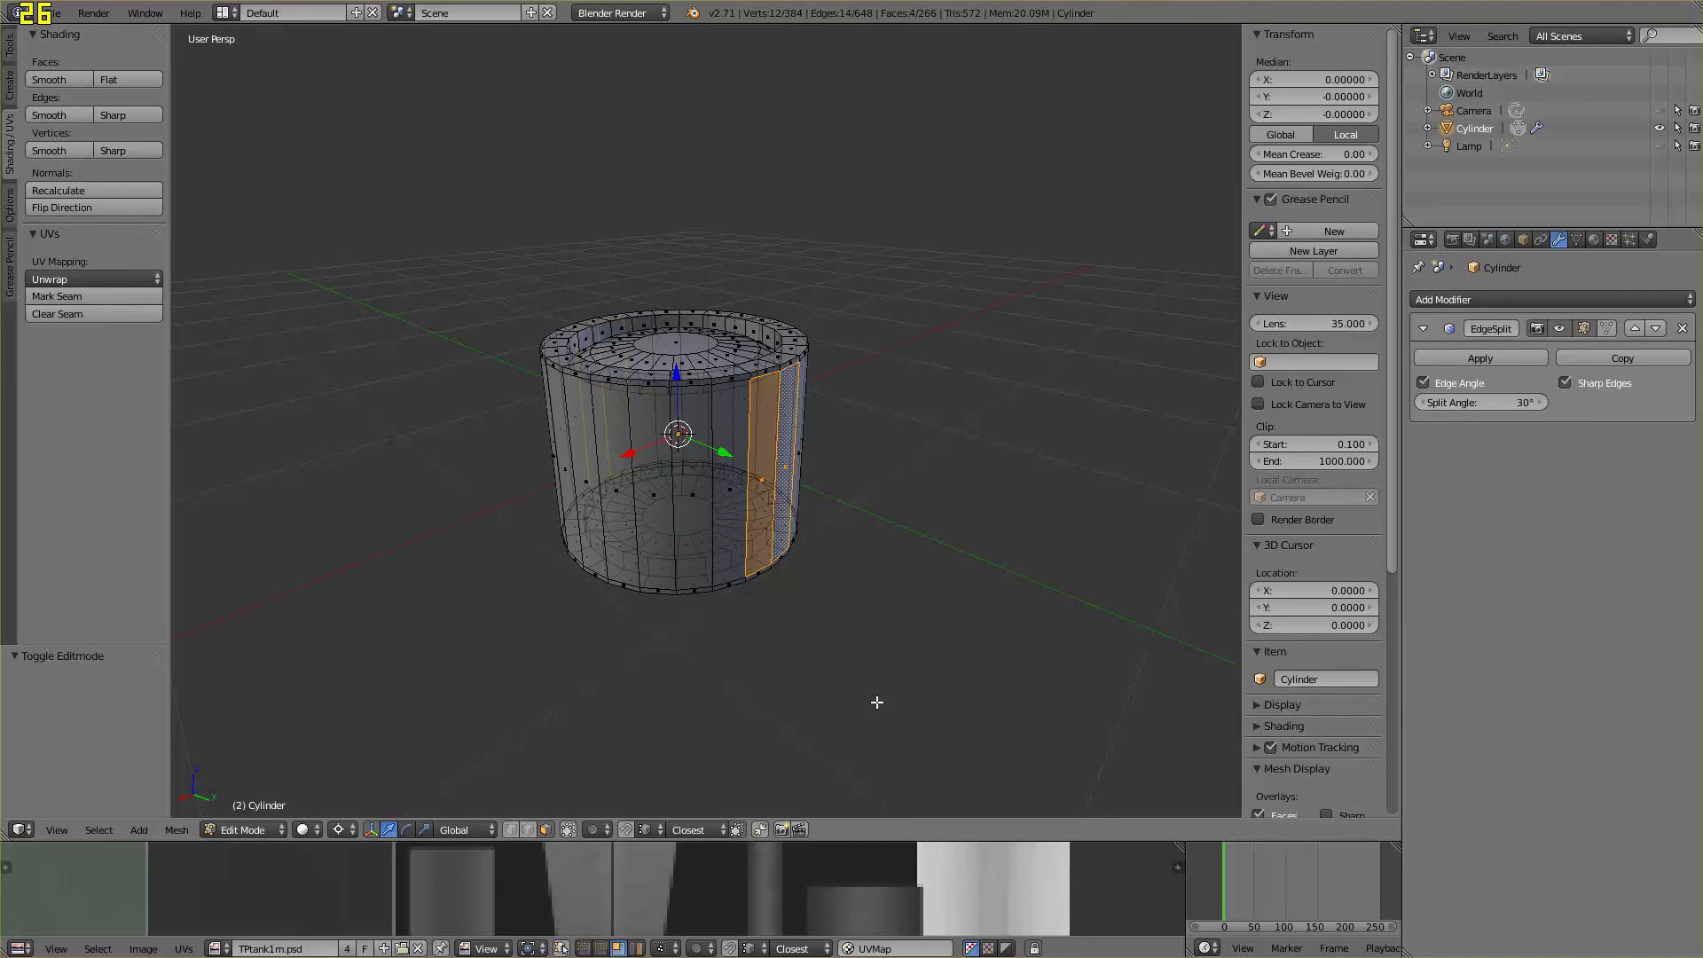
Extrude the four selected wall faces in place and scale the new faces to 0.9 to recess them
key(e)
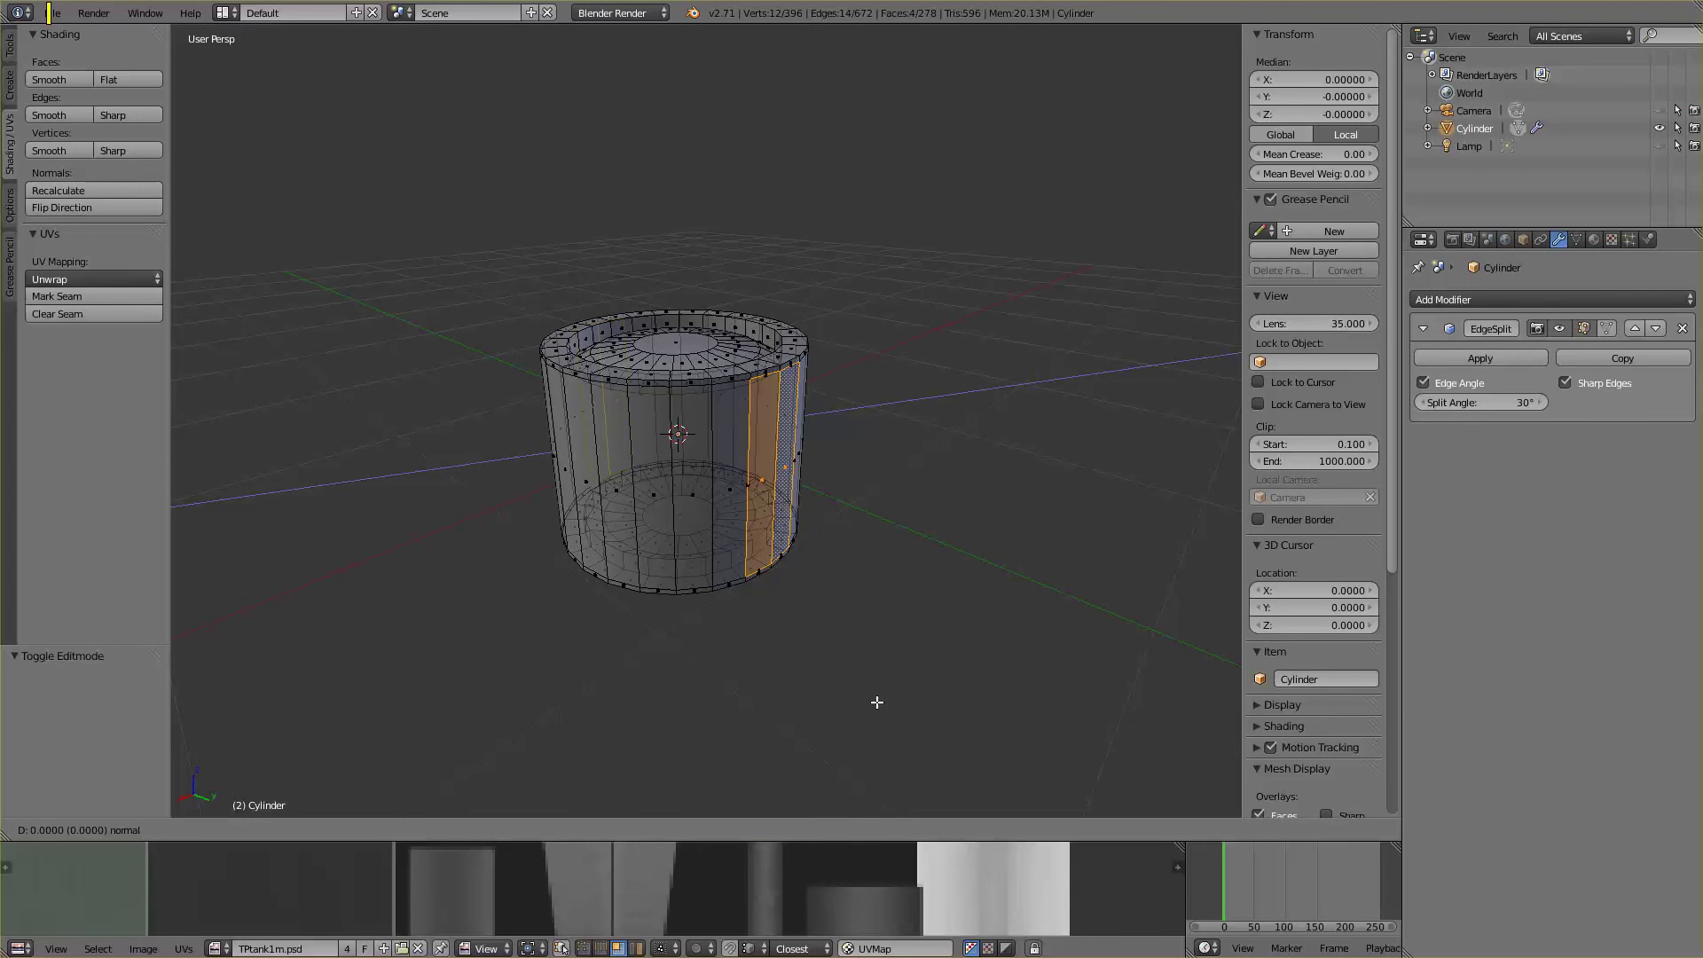
right_click(877, 701)
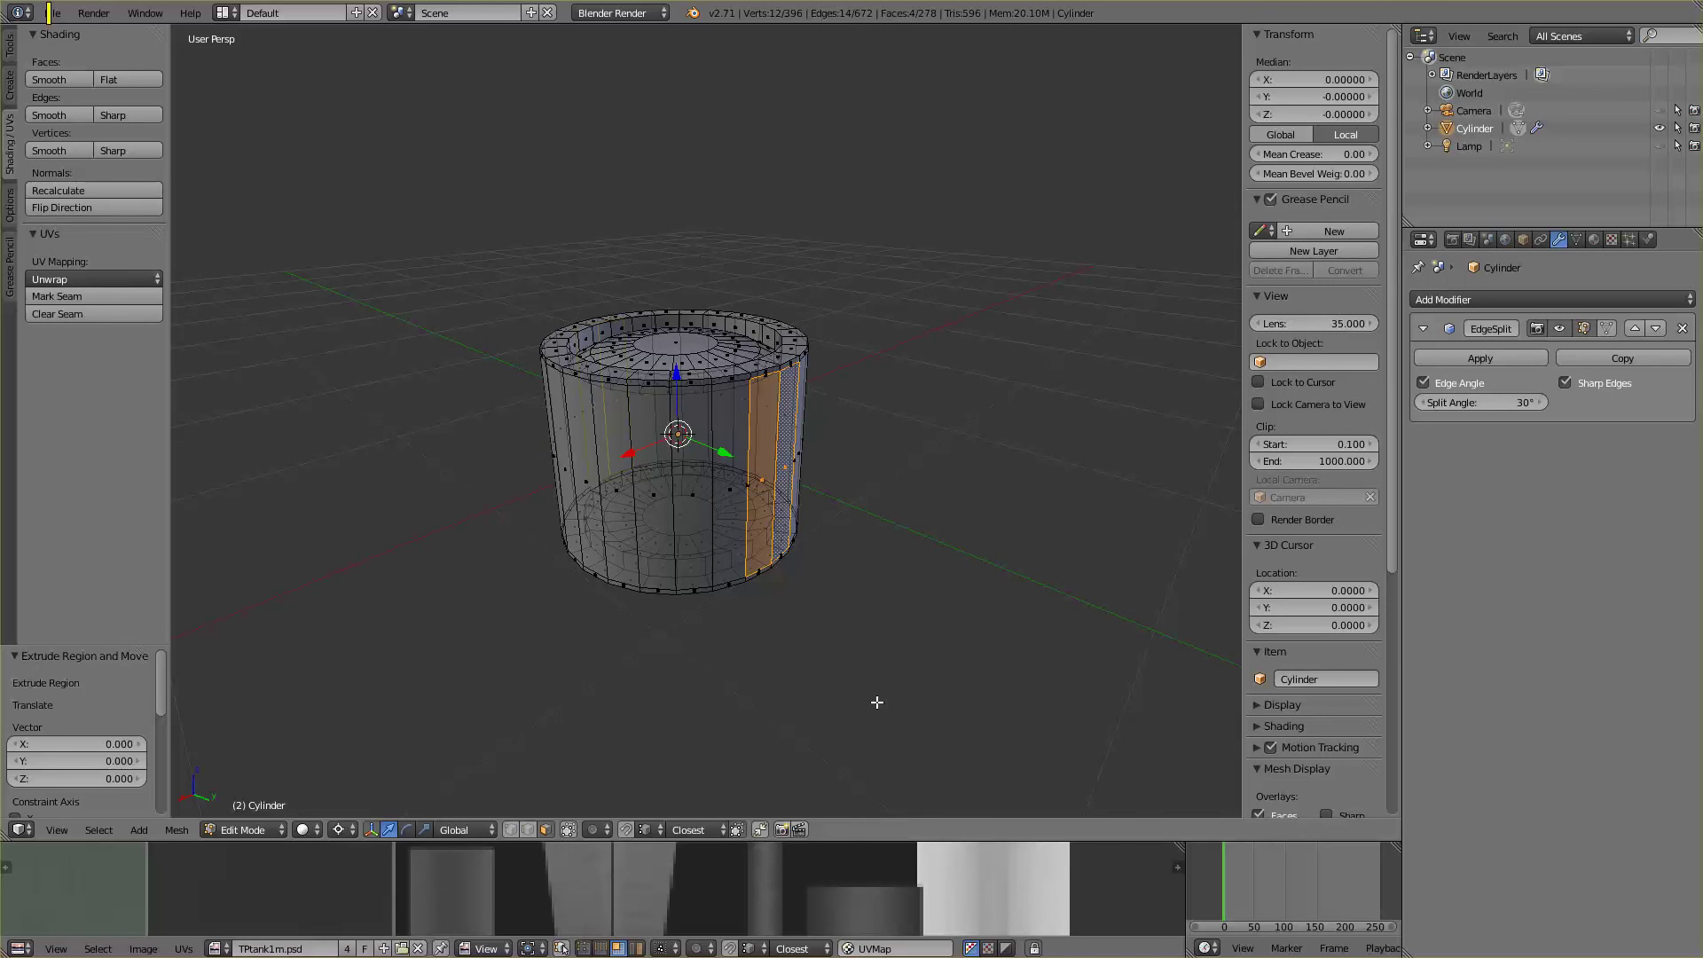
click(338, 830)
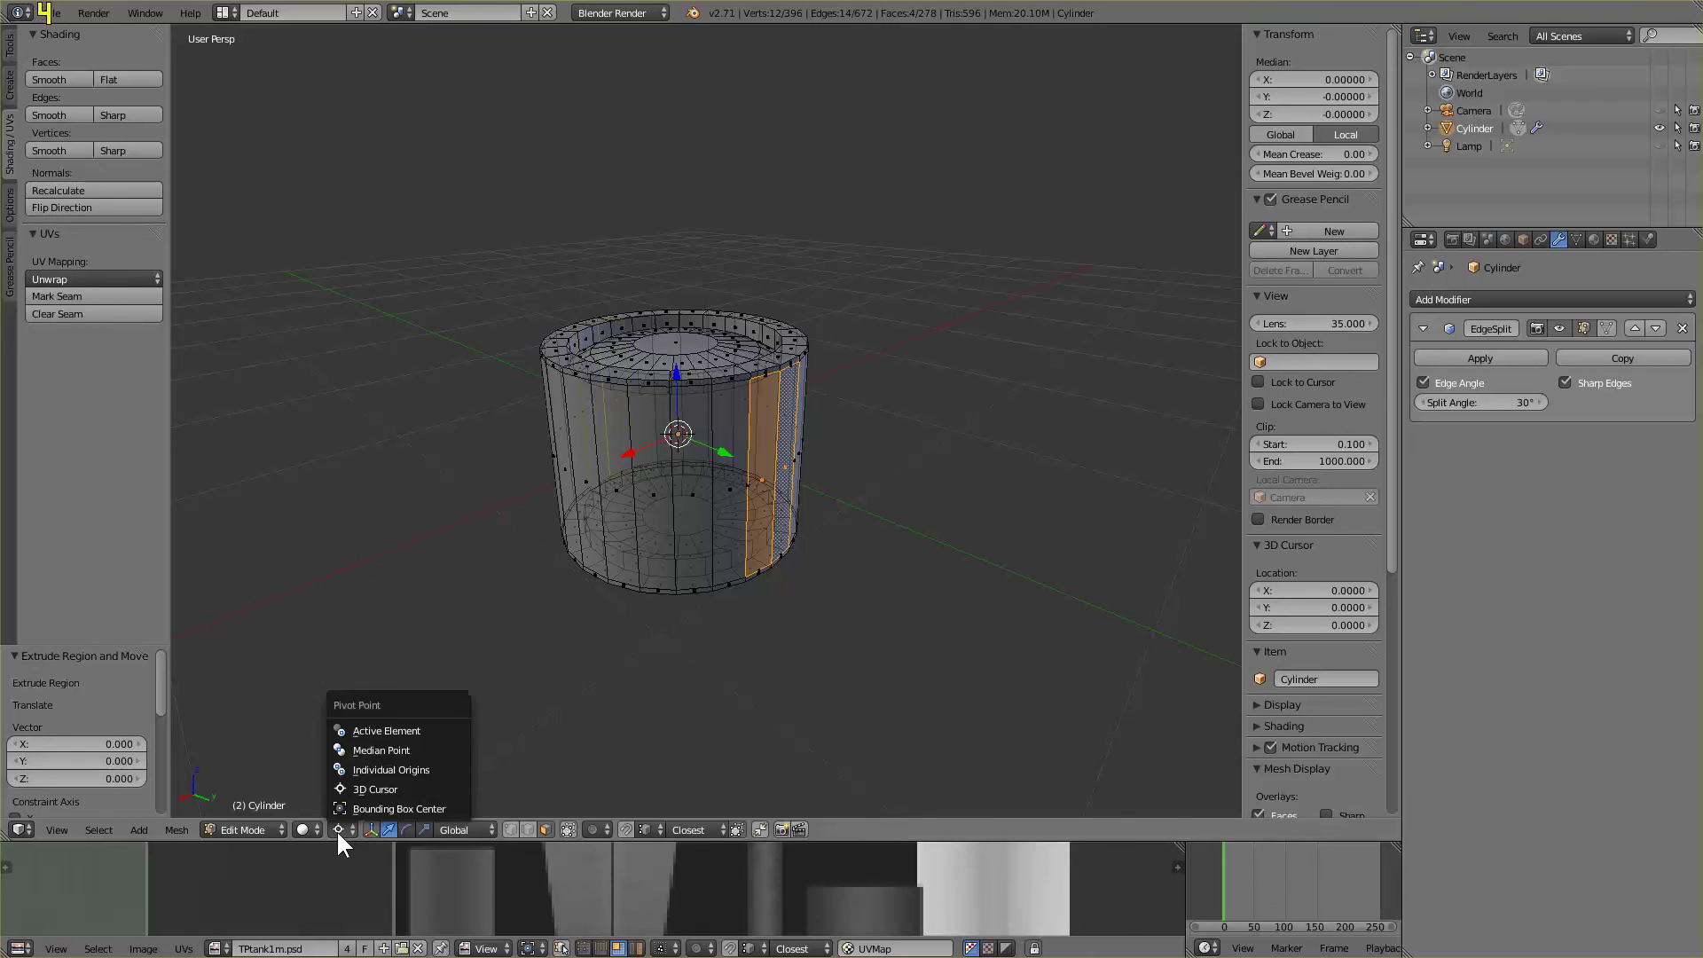
key(Escape)
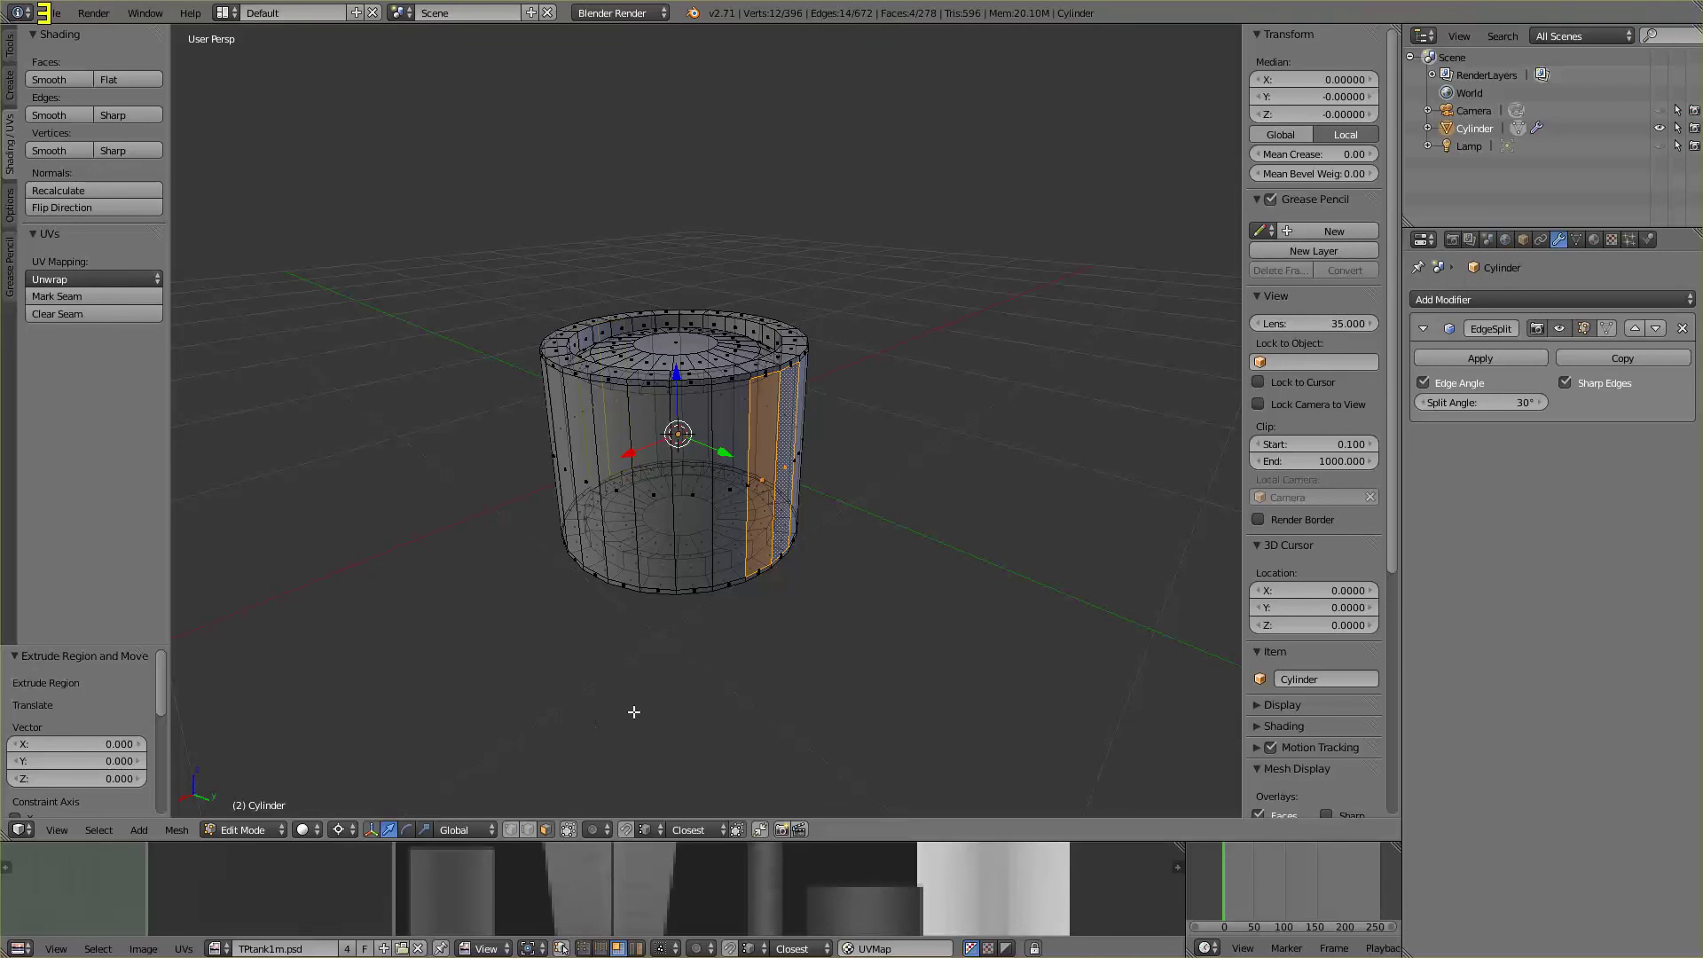
key(s)
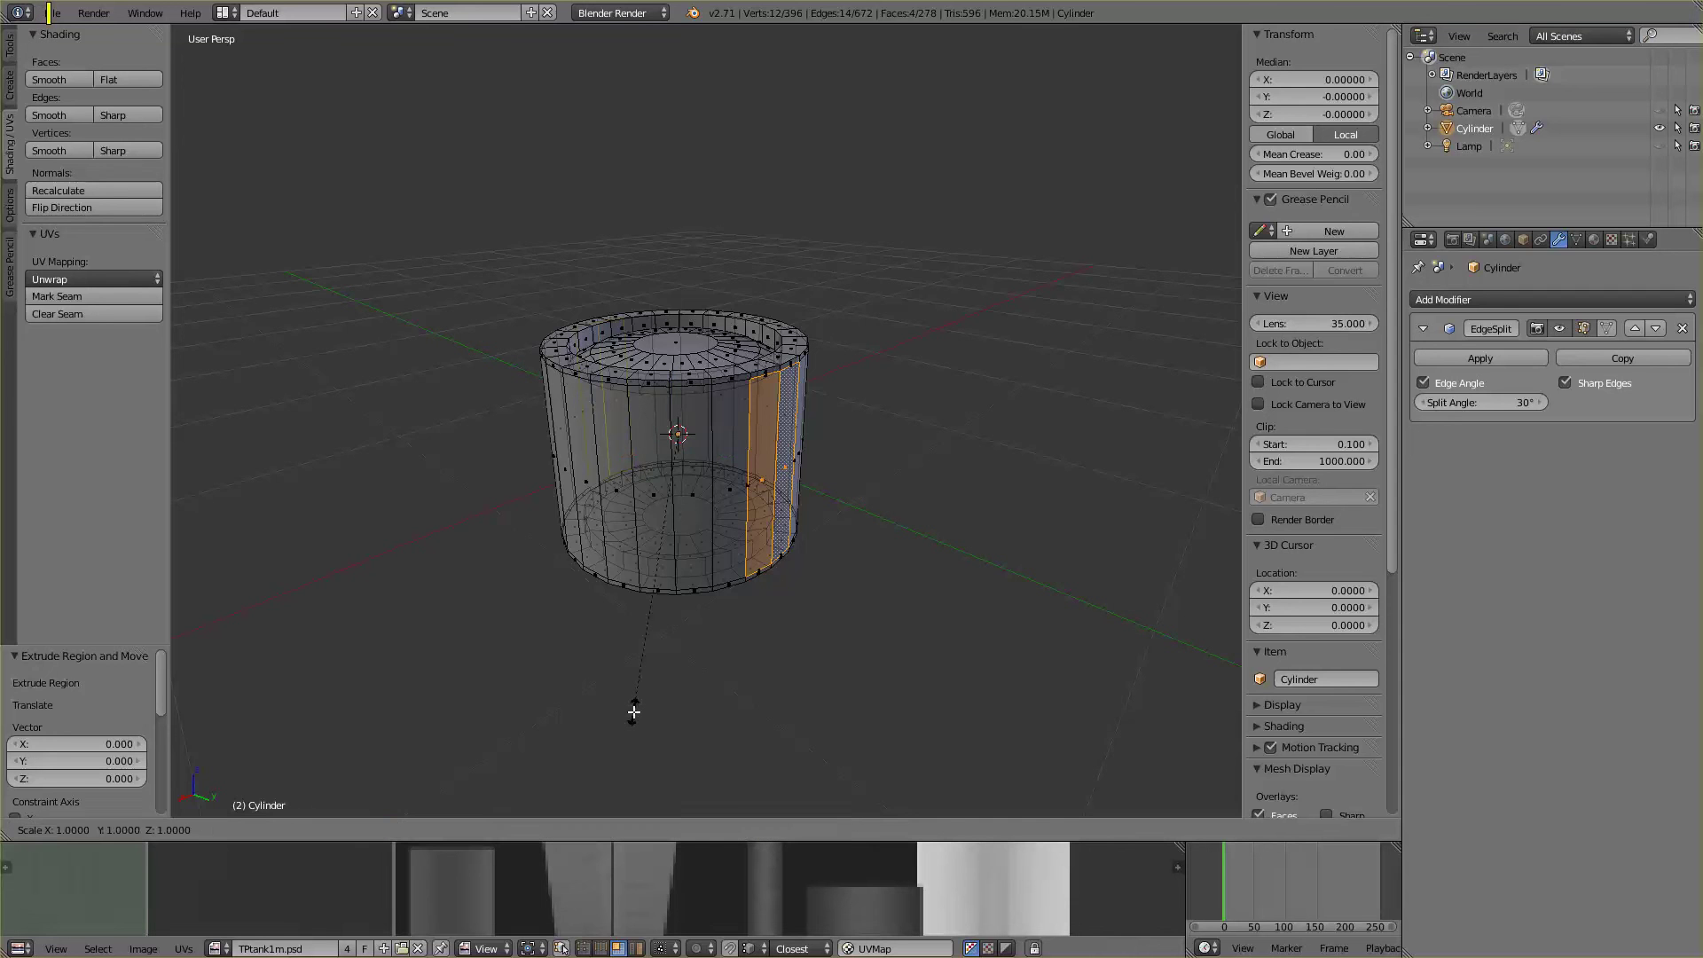
text(.9)
key(Return)
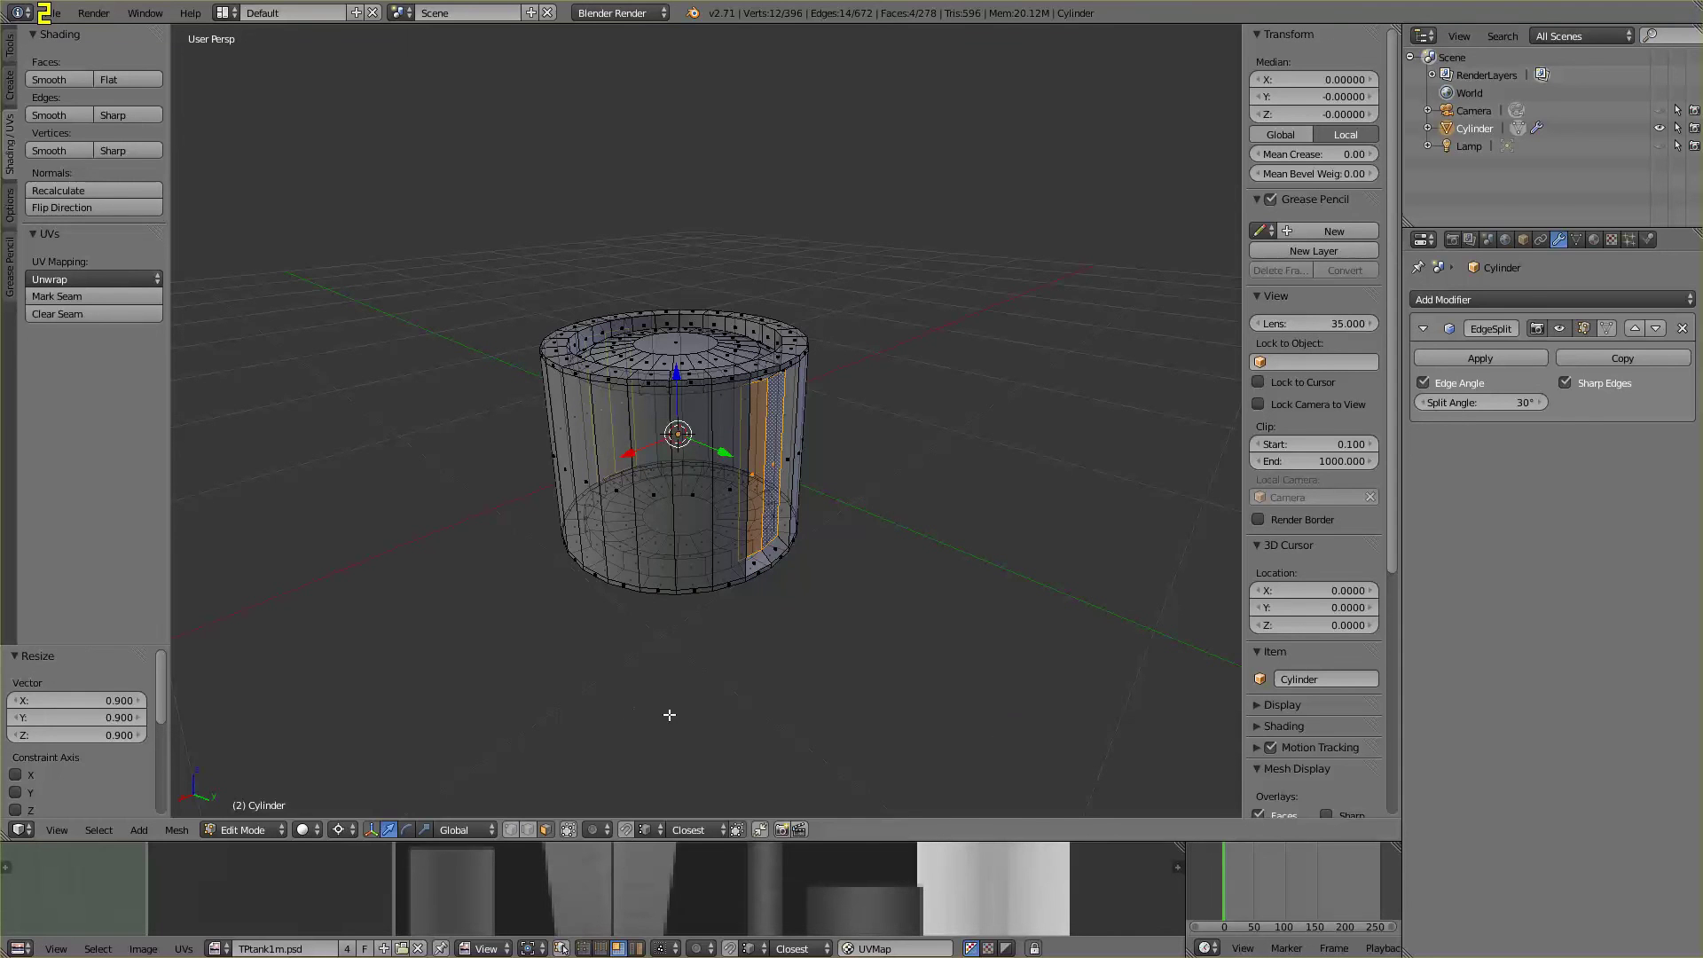
Examine the recessed wall panel up close in Edit Mode and in Texture Paint mode
middle_drag(670, 714, 954, 686)
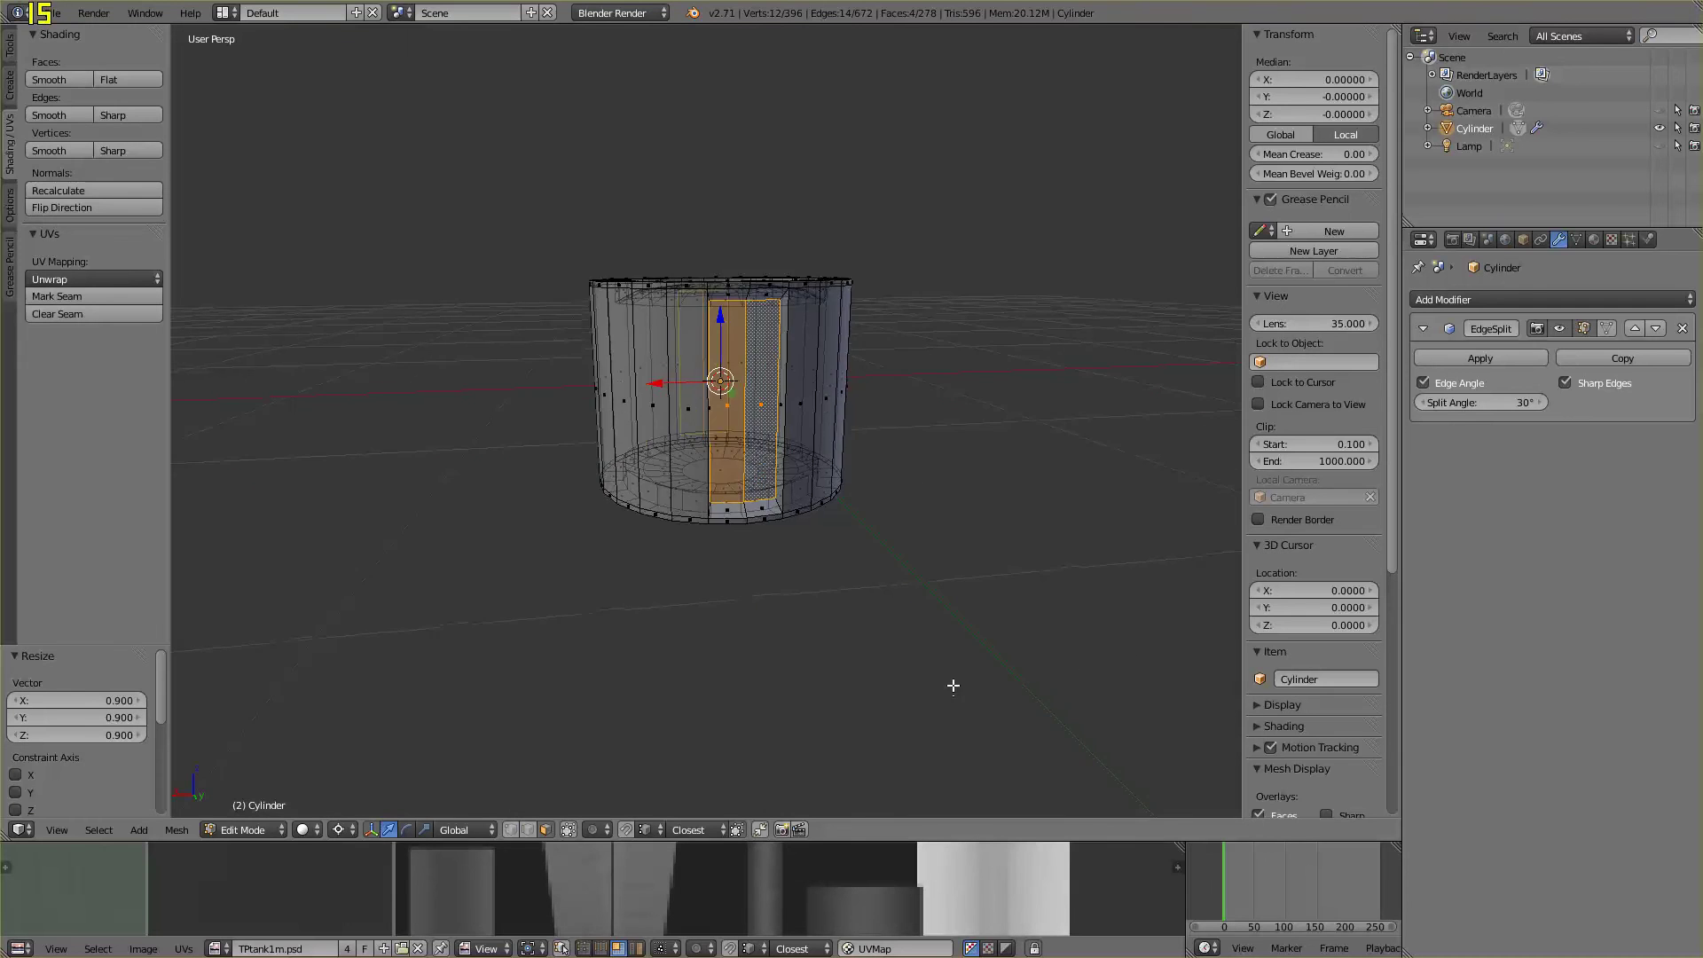
scroll(954, 686, up, 5)
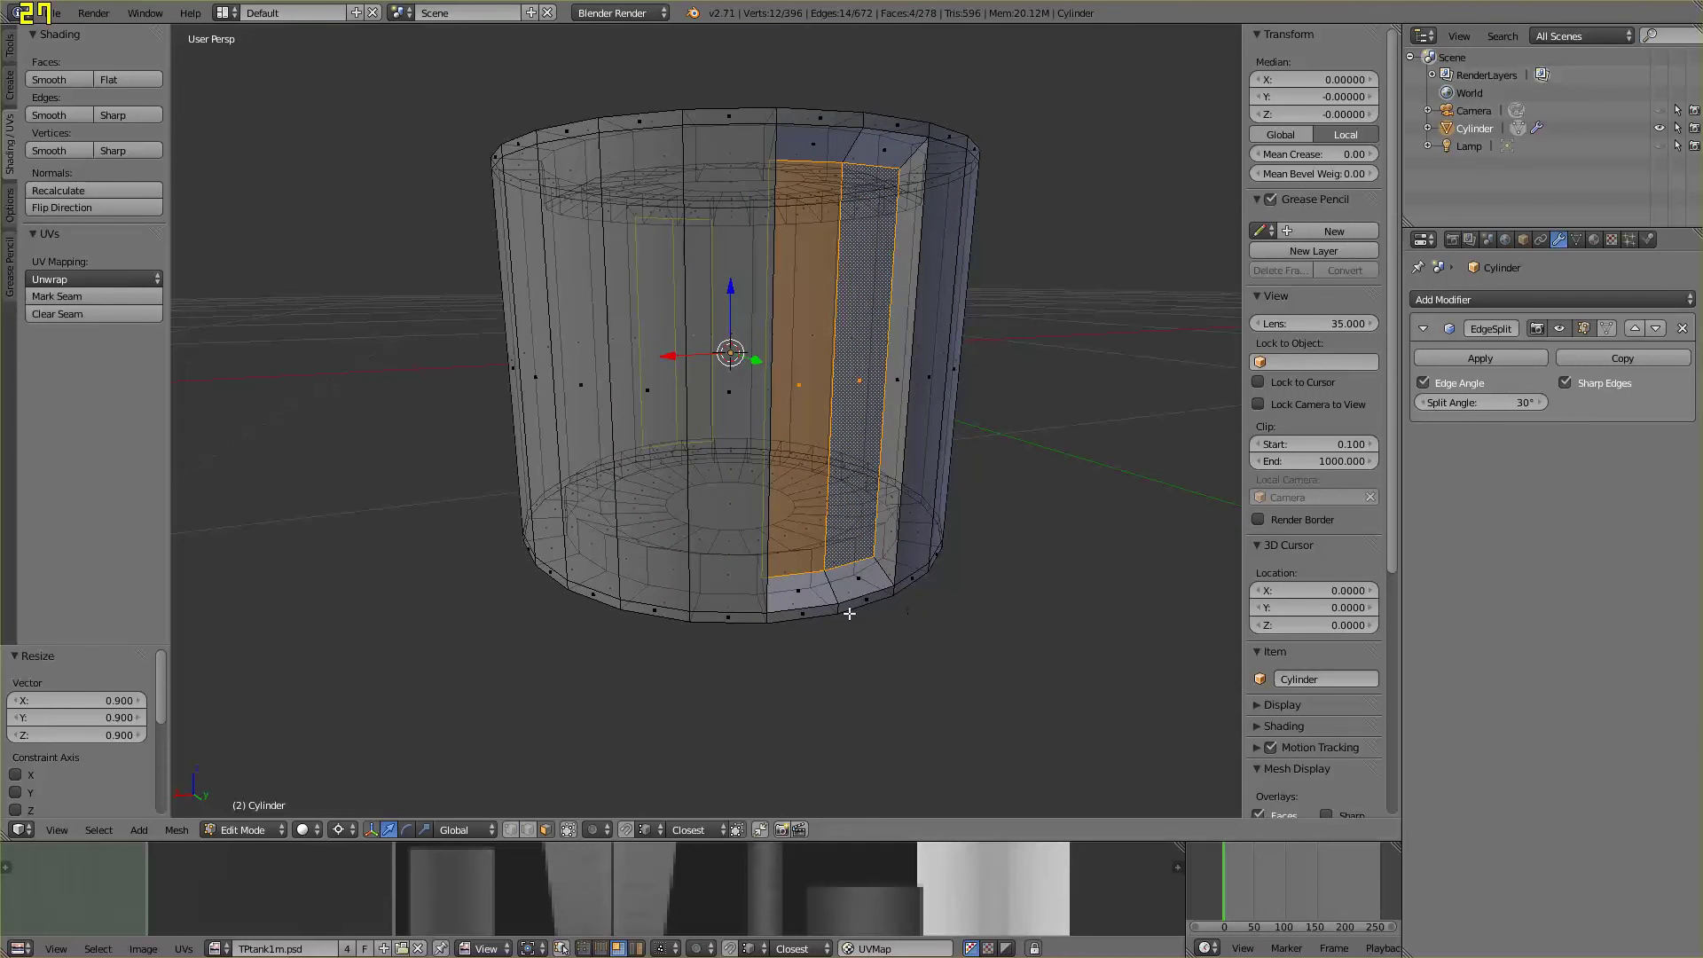
scroll(686, 642, down, 2)
middle_drag(654, 642, 547, 685)
key(ctrl+Tab)
mouse_move(703, 685)
middle_down()
mouse_move(843, 684)
mouse_move(772, 692)
mouse_move(826, 703)
middle_up()
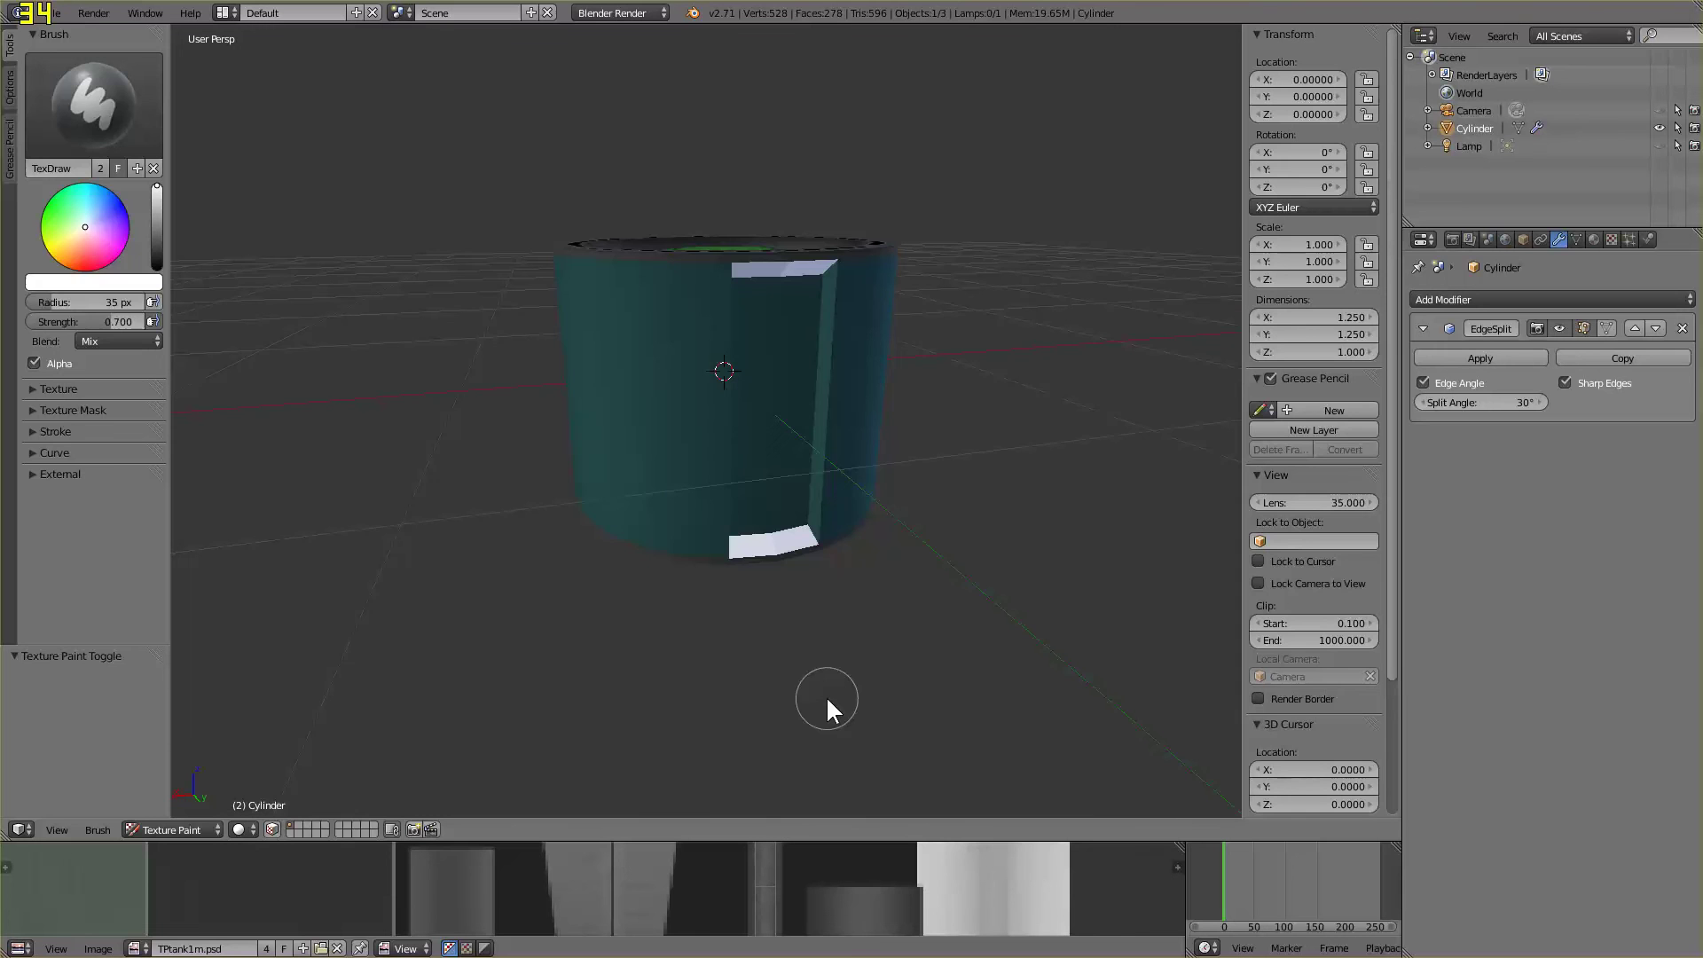
key(Tab)
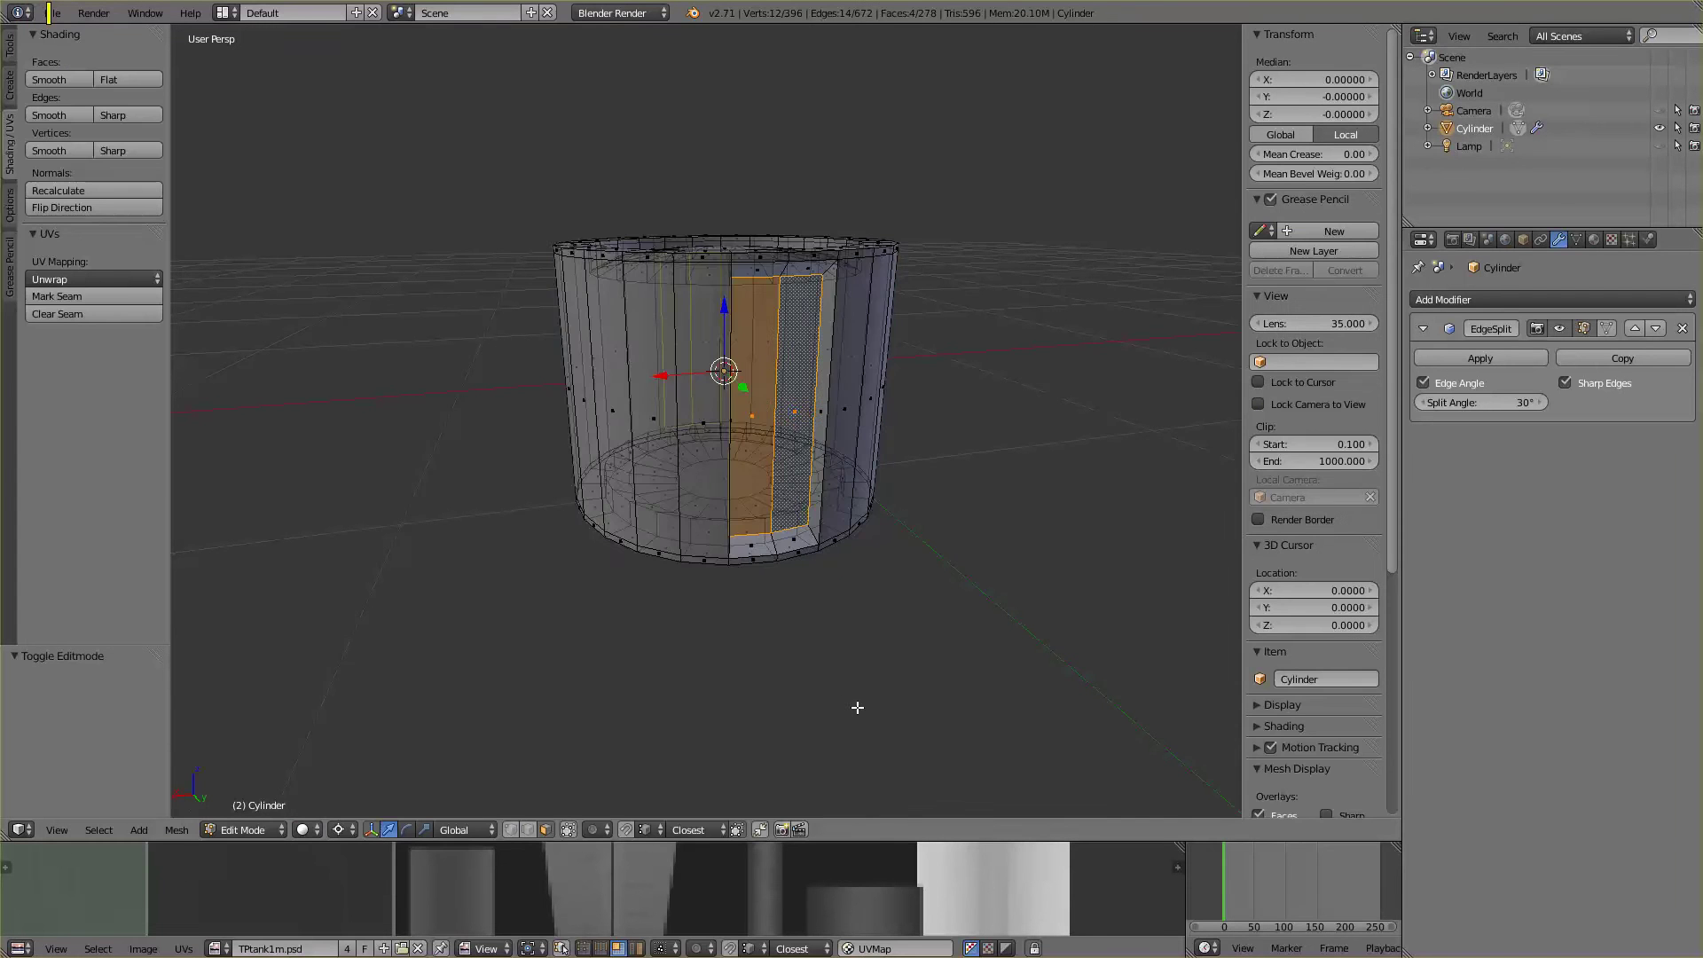
middle_drag(856, 707, 843, 721)
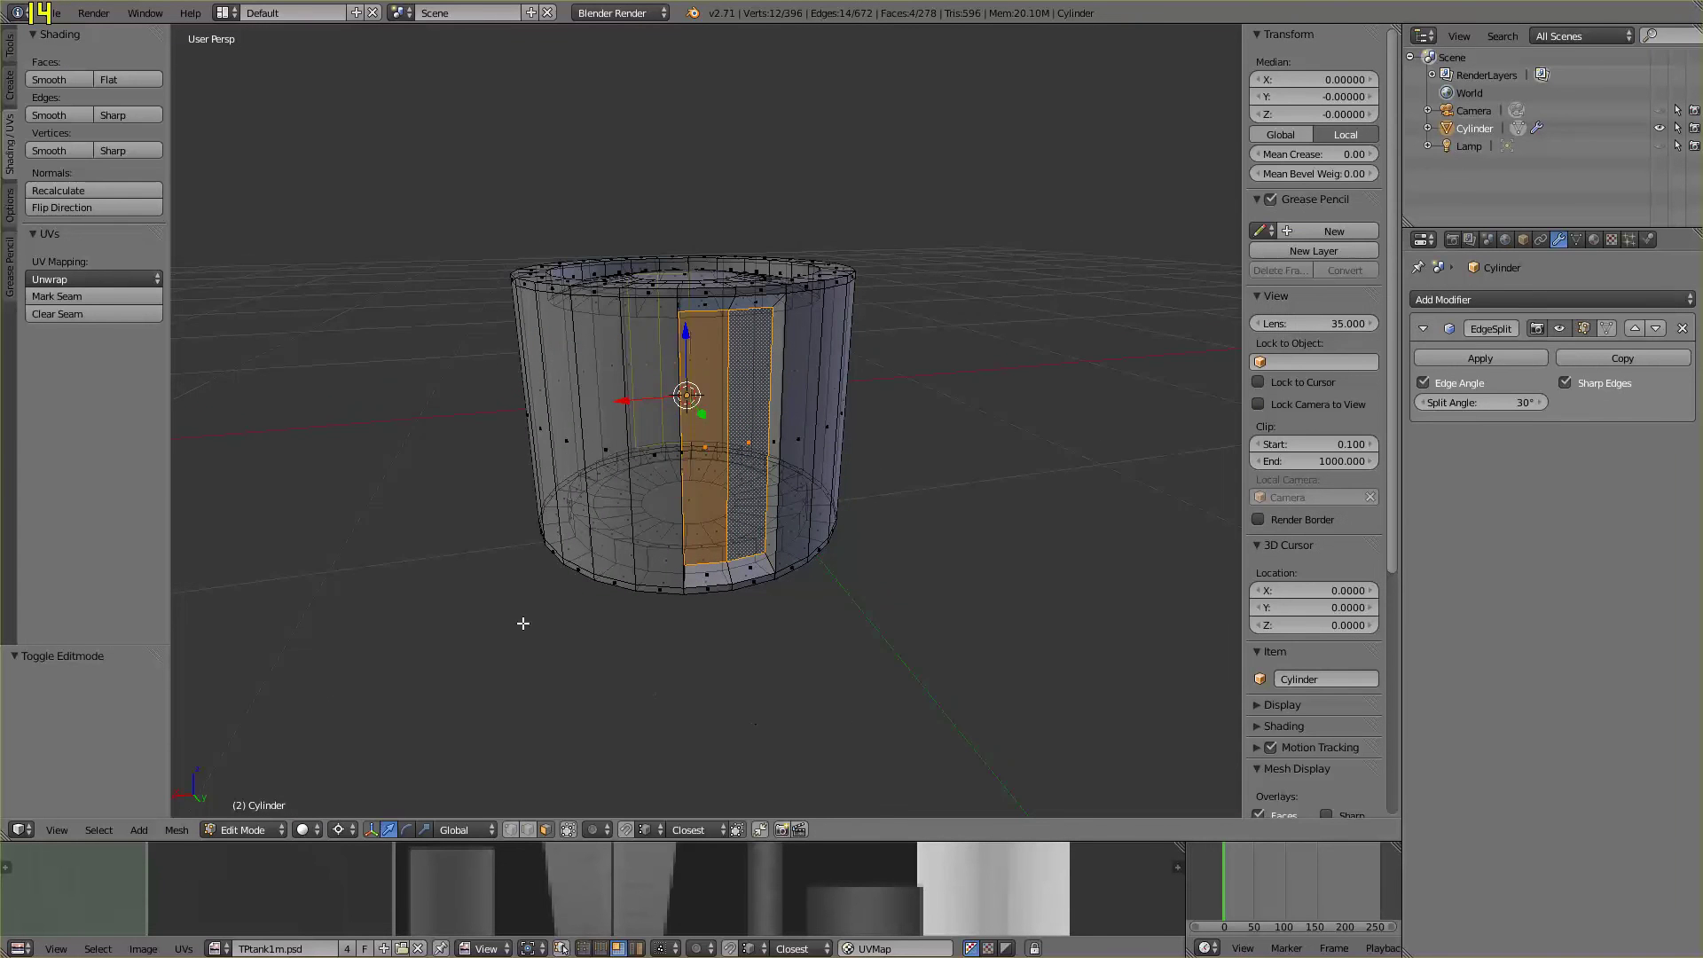
Unwrap the four recessed panel faces and enlarge the UV editor to show their whole layout
click(87, 279)
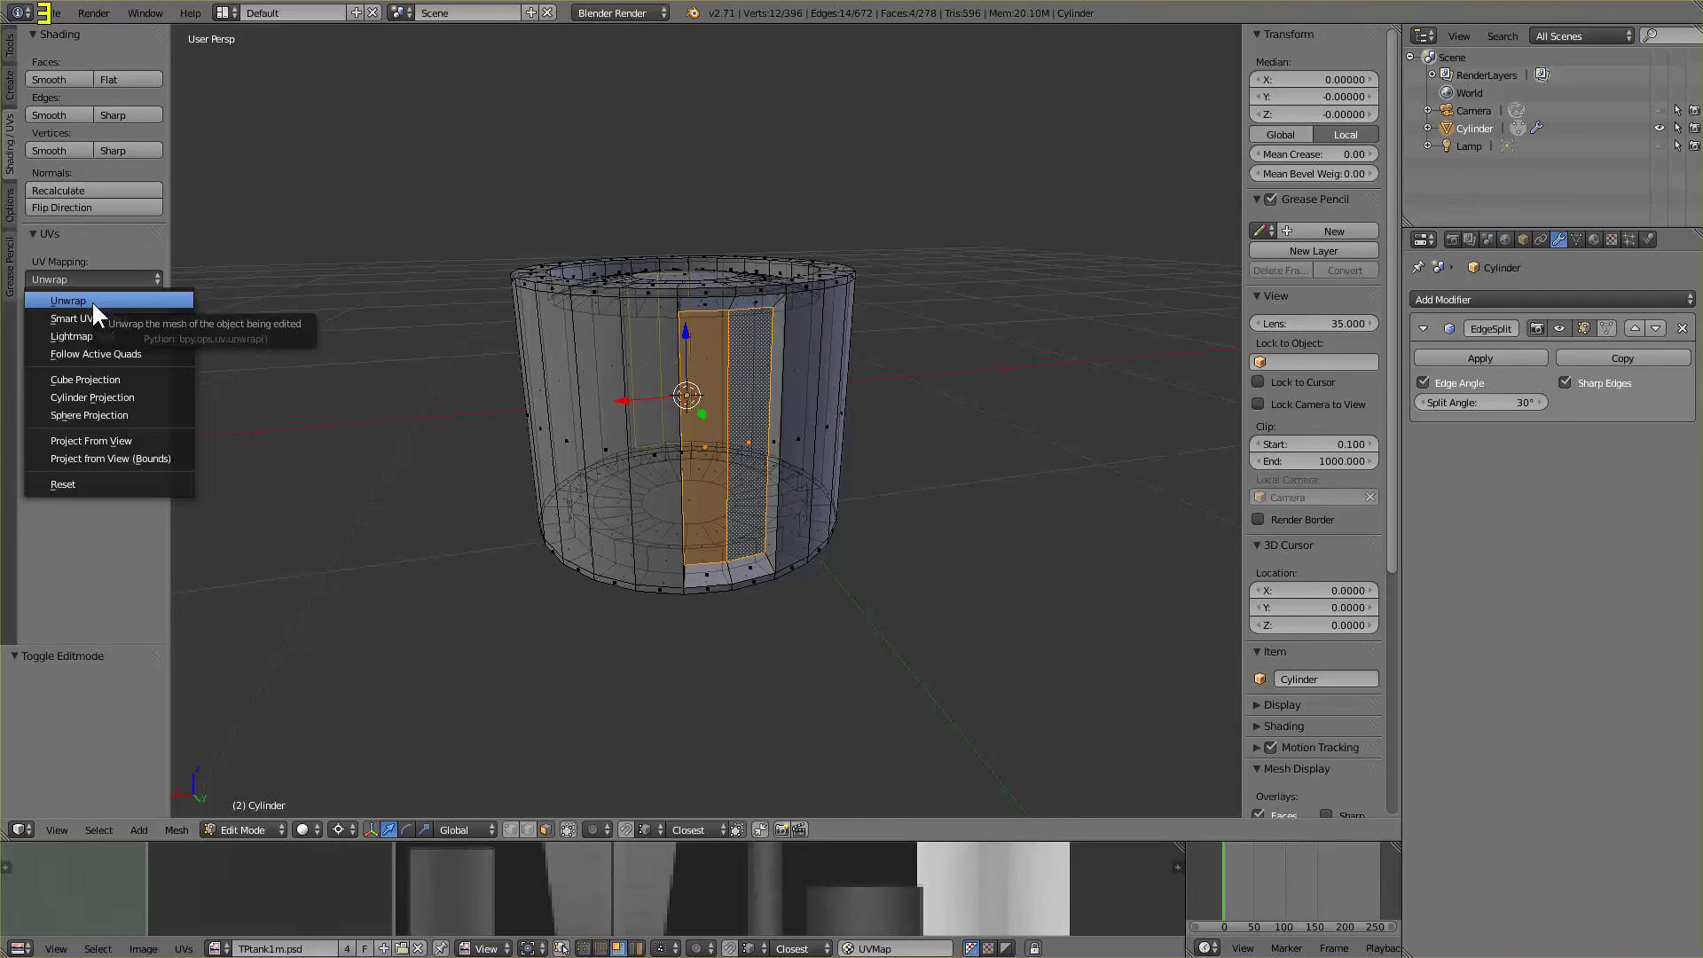
click(93, 298)
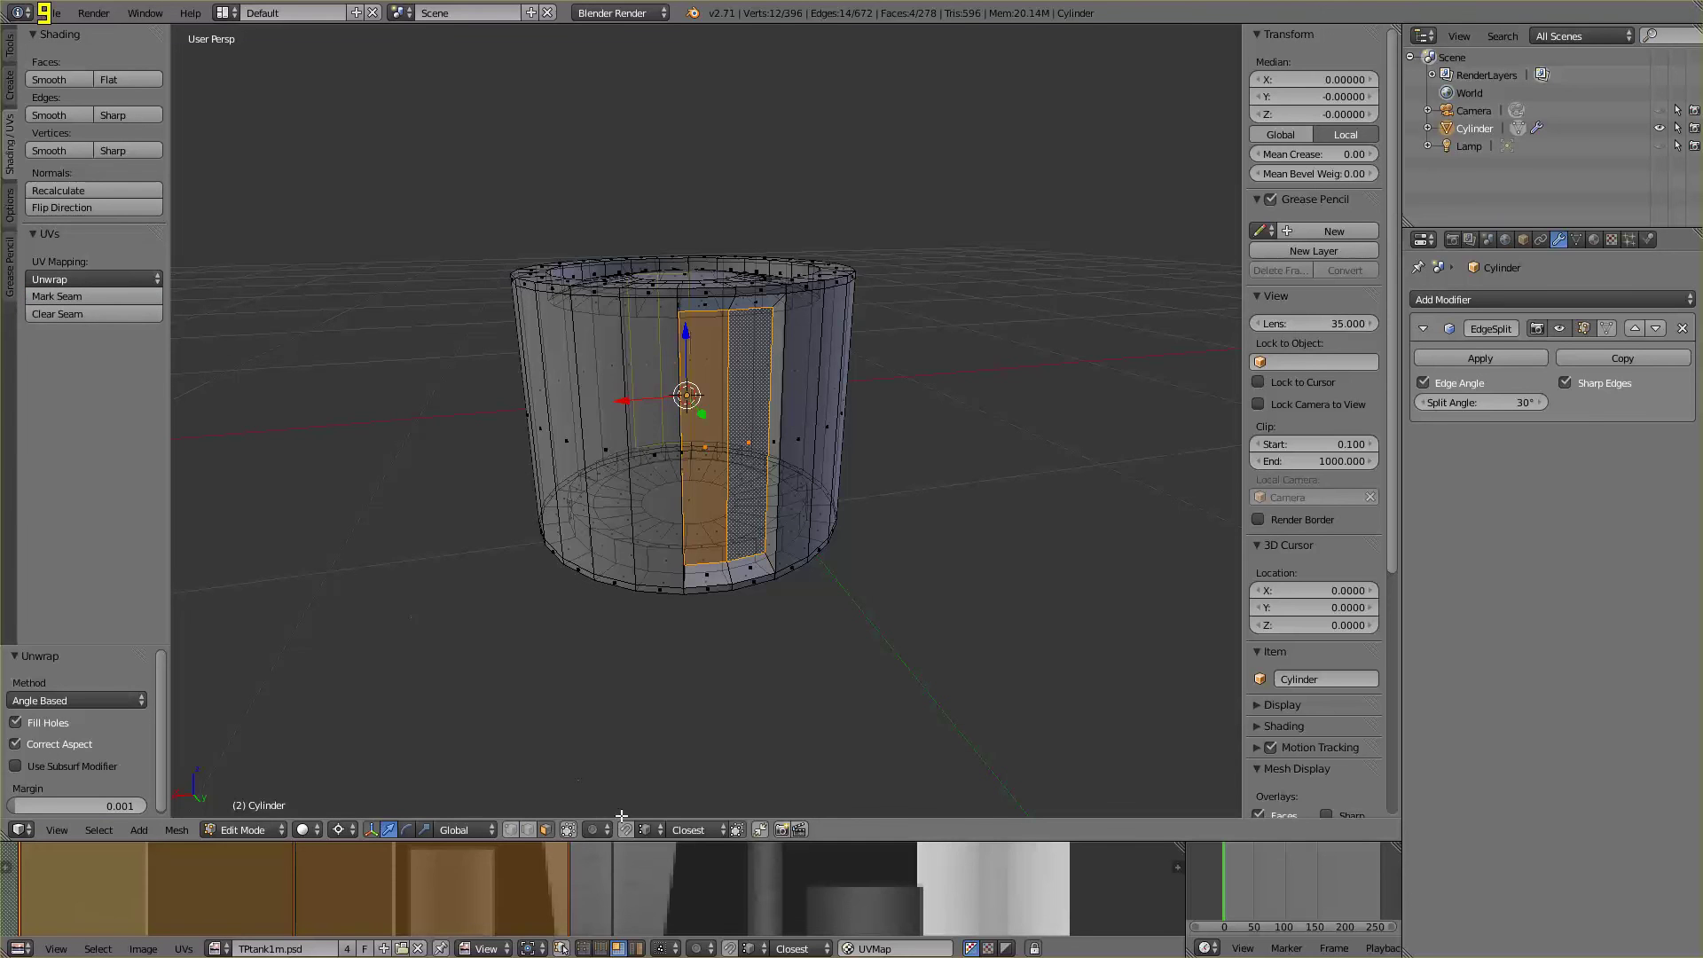
drag(621, 817, 621, 341)
scroll(628, 611, down, 5)
middle_drag(628, 611, 652, 453)
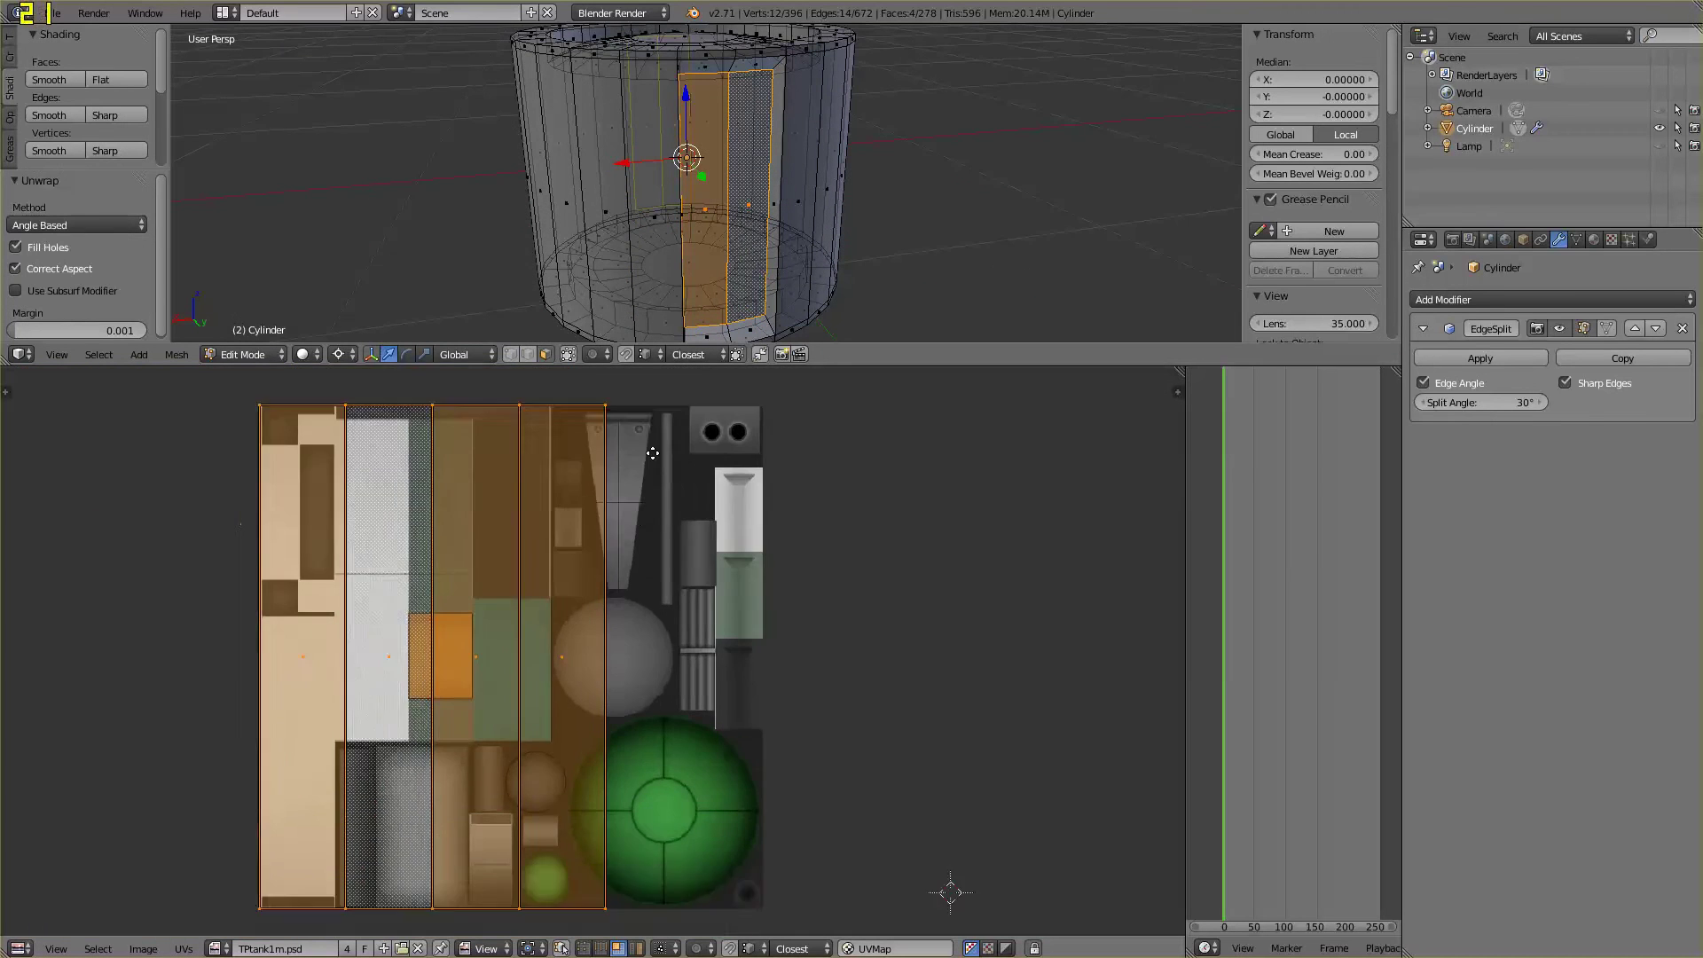
Turn on snapping, stack the first pair of panel UVs onto the other pair, and select the whole stack
scroll(635, 576, down, 2)
key(a)
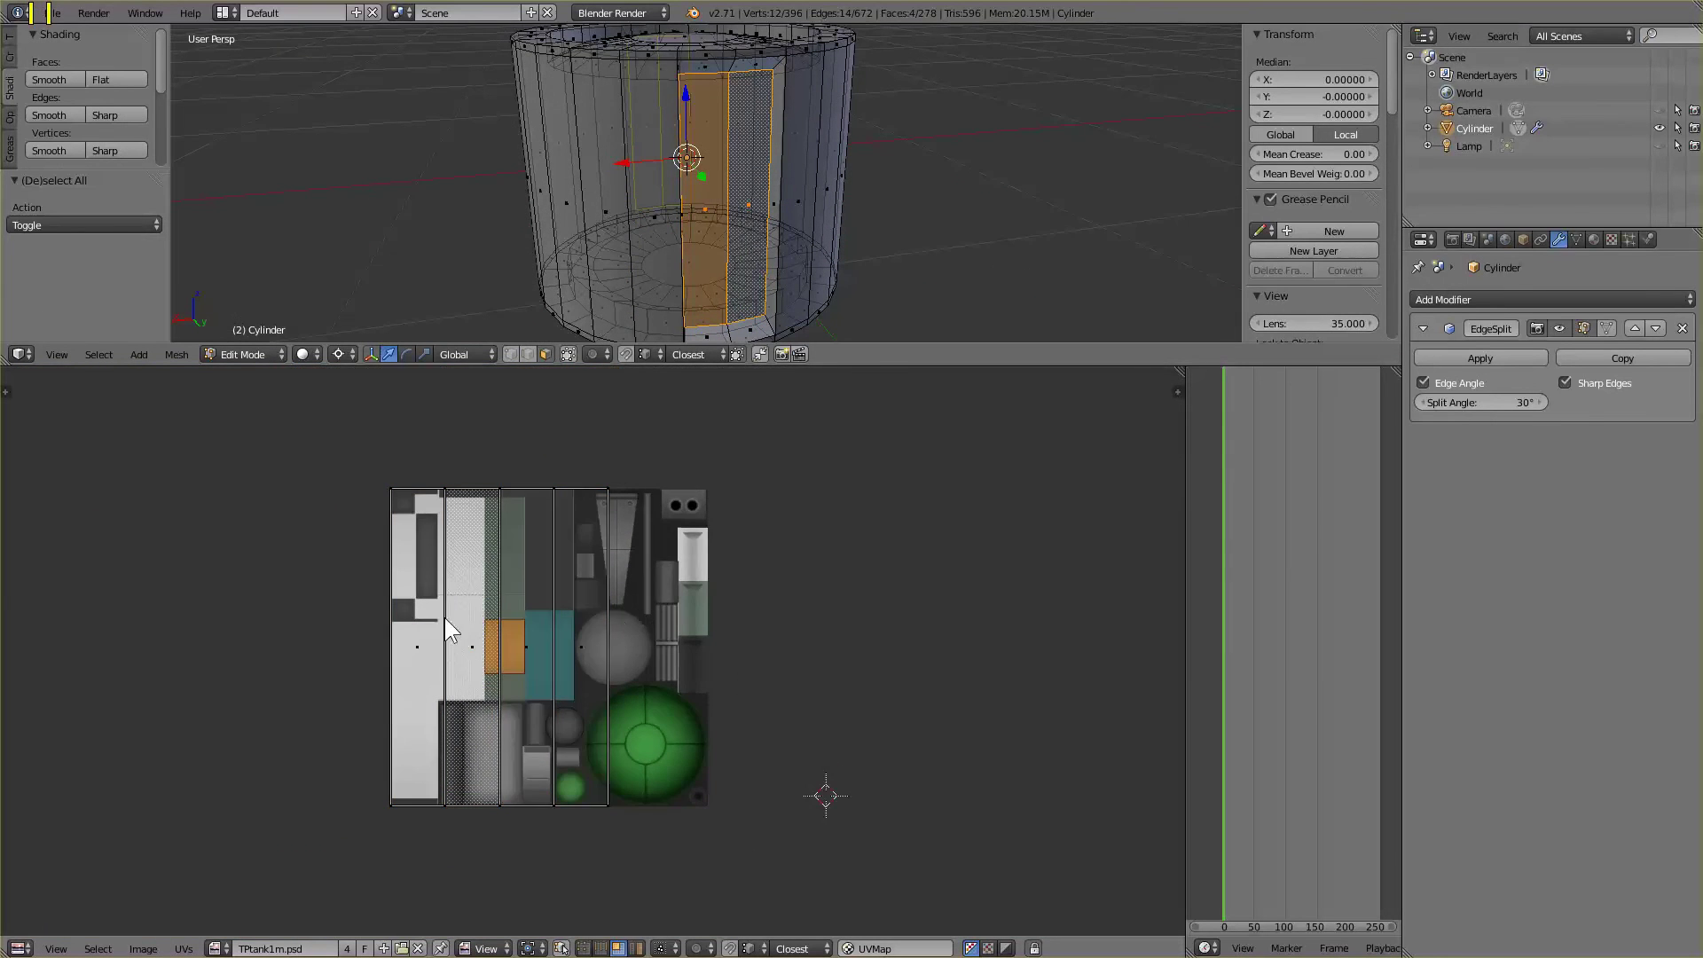
key(b)
drag(407, 615, 475, 673)
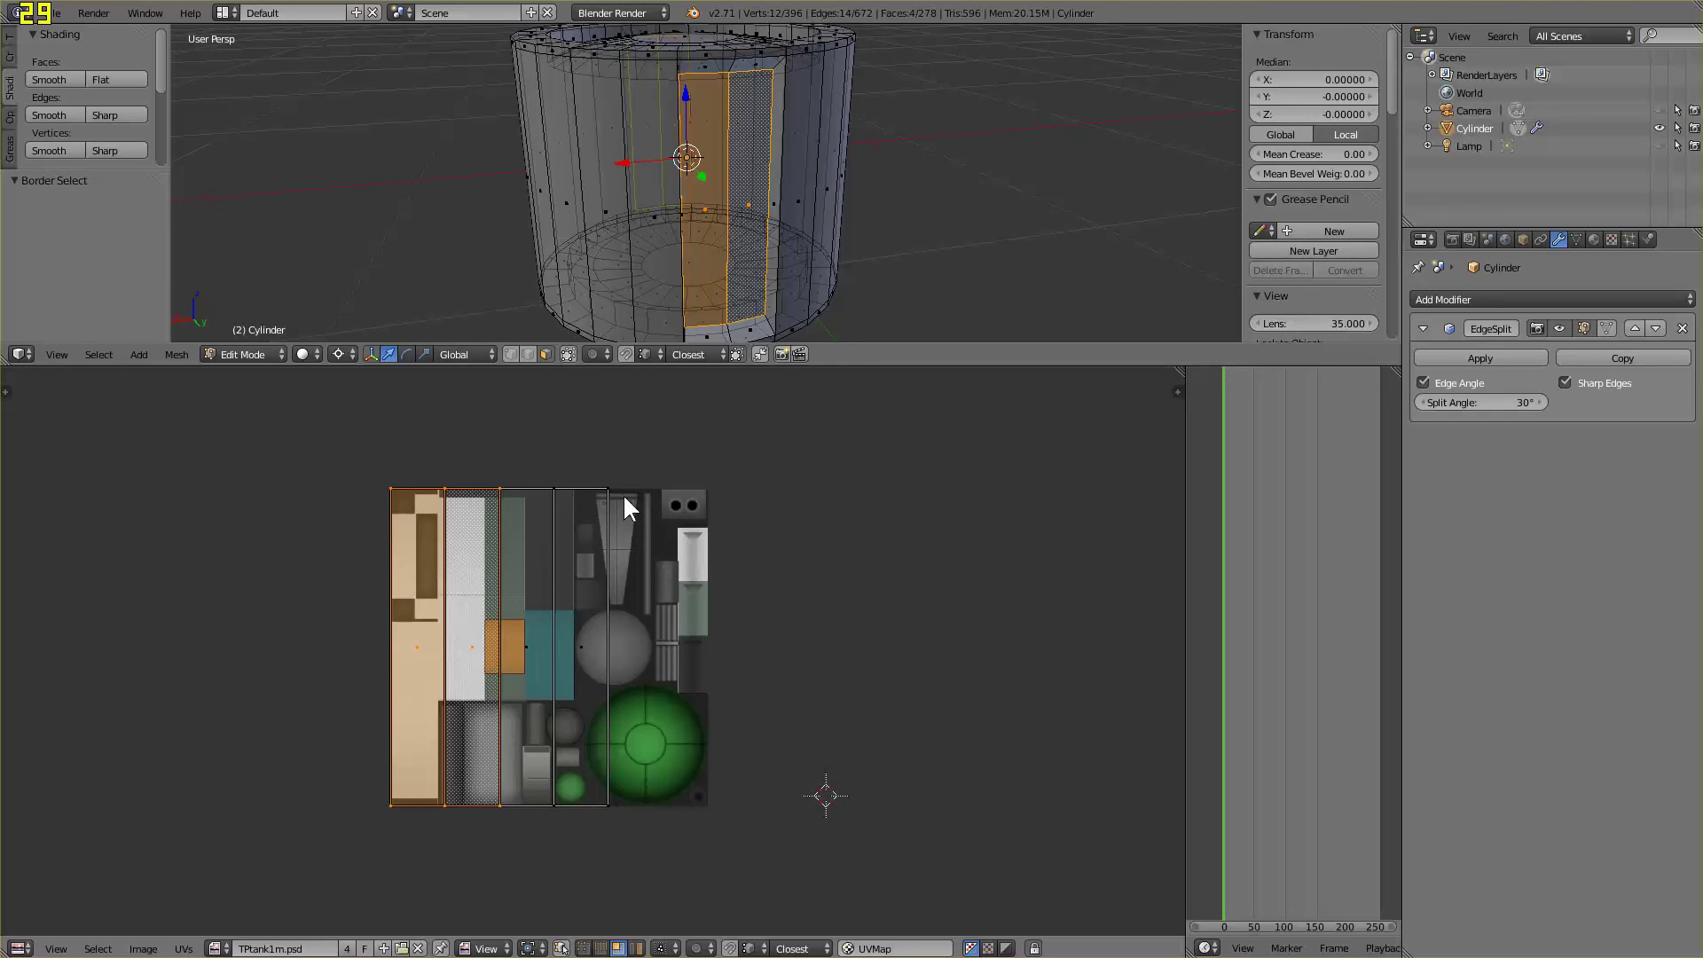
key(a)
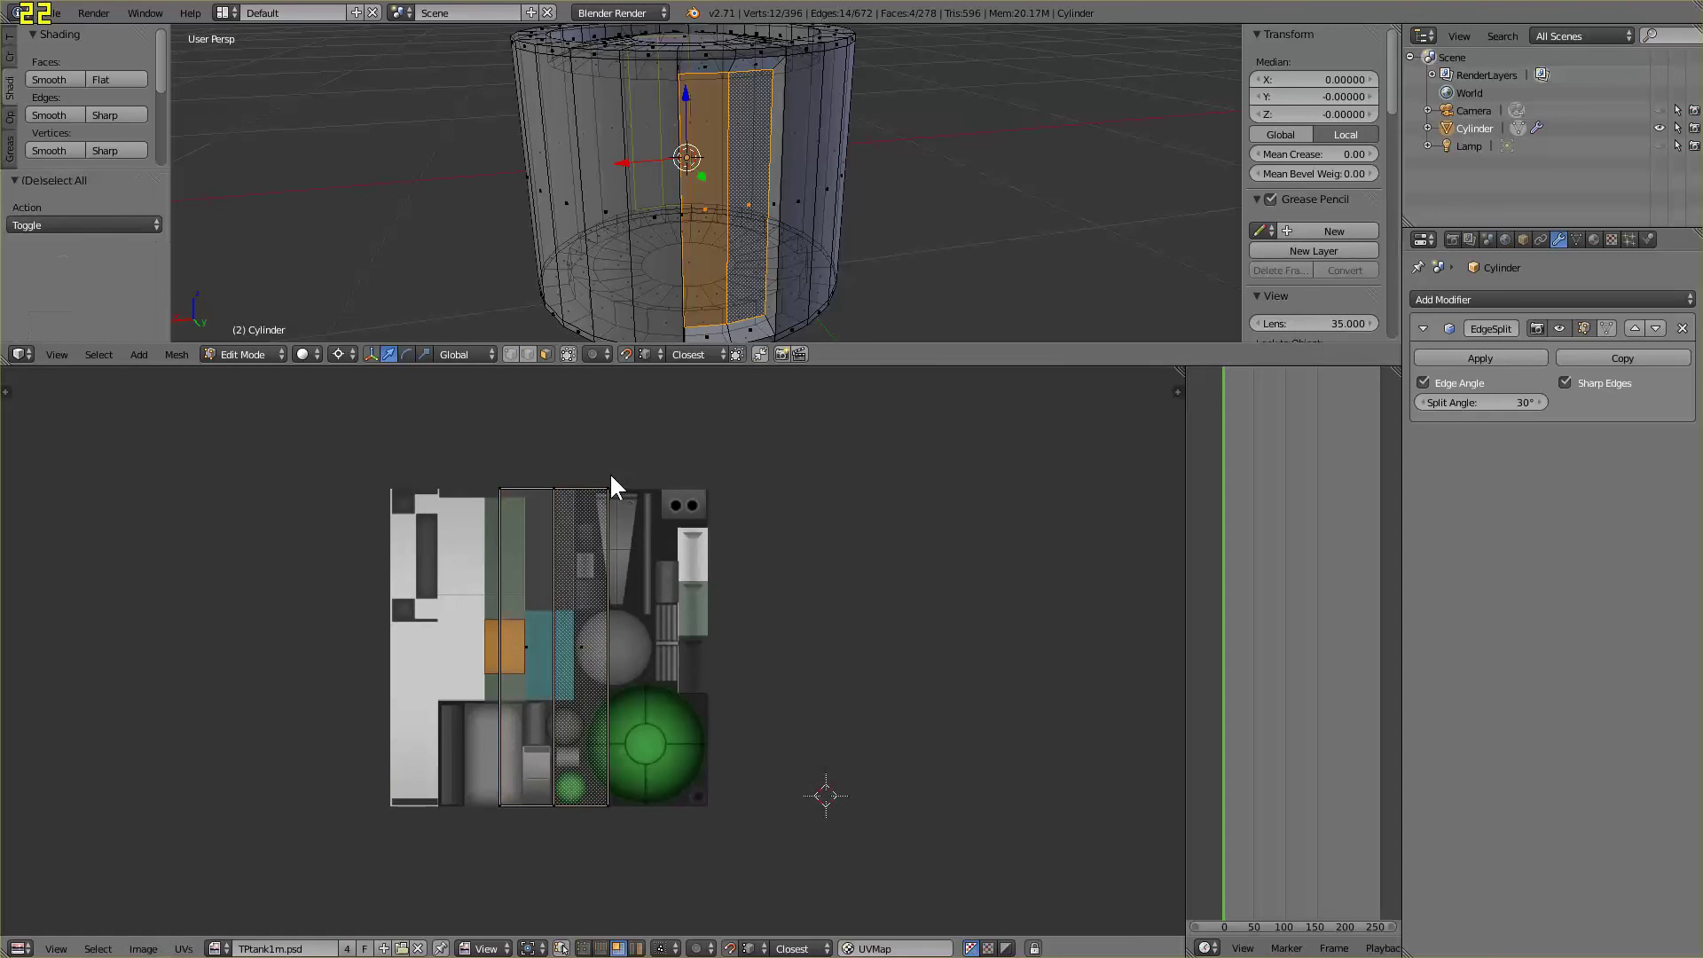
key(a)
click(492, 632)
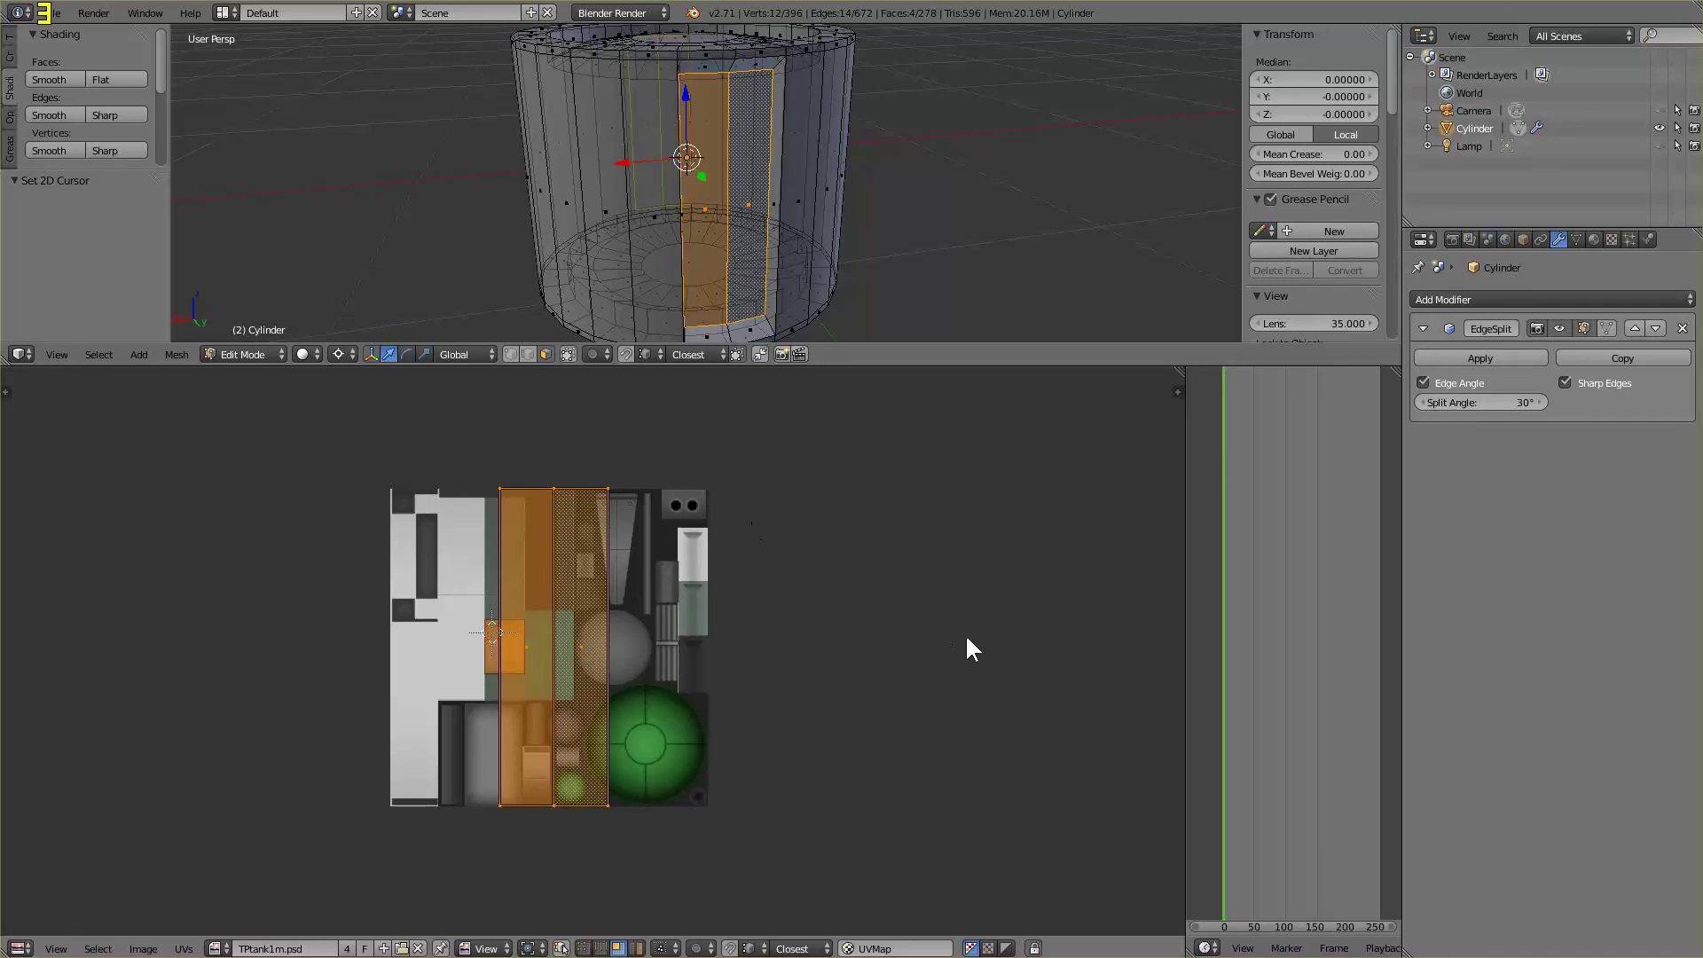
Scale the stacked panel UVs by 0.350 and again by 0.781, fitting them inside the dark rectangle above the teal block
key(s)
click(696, 667)
key(g)
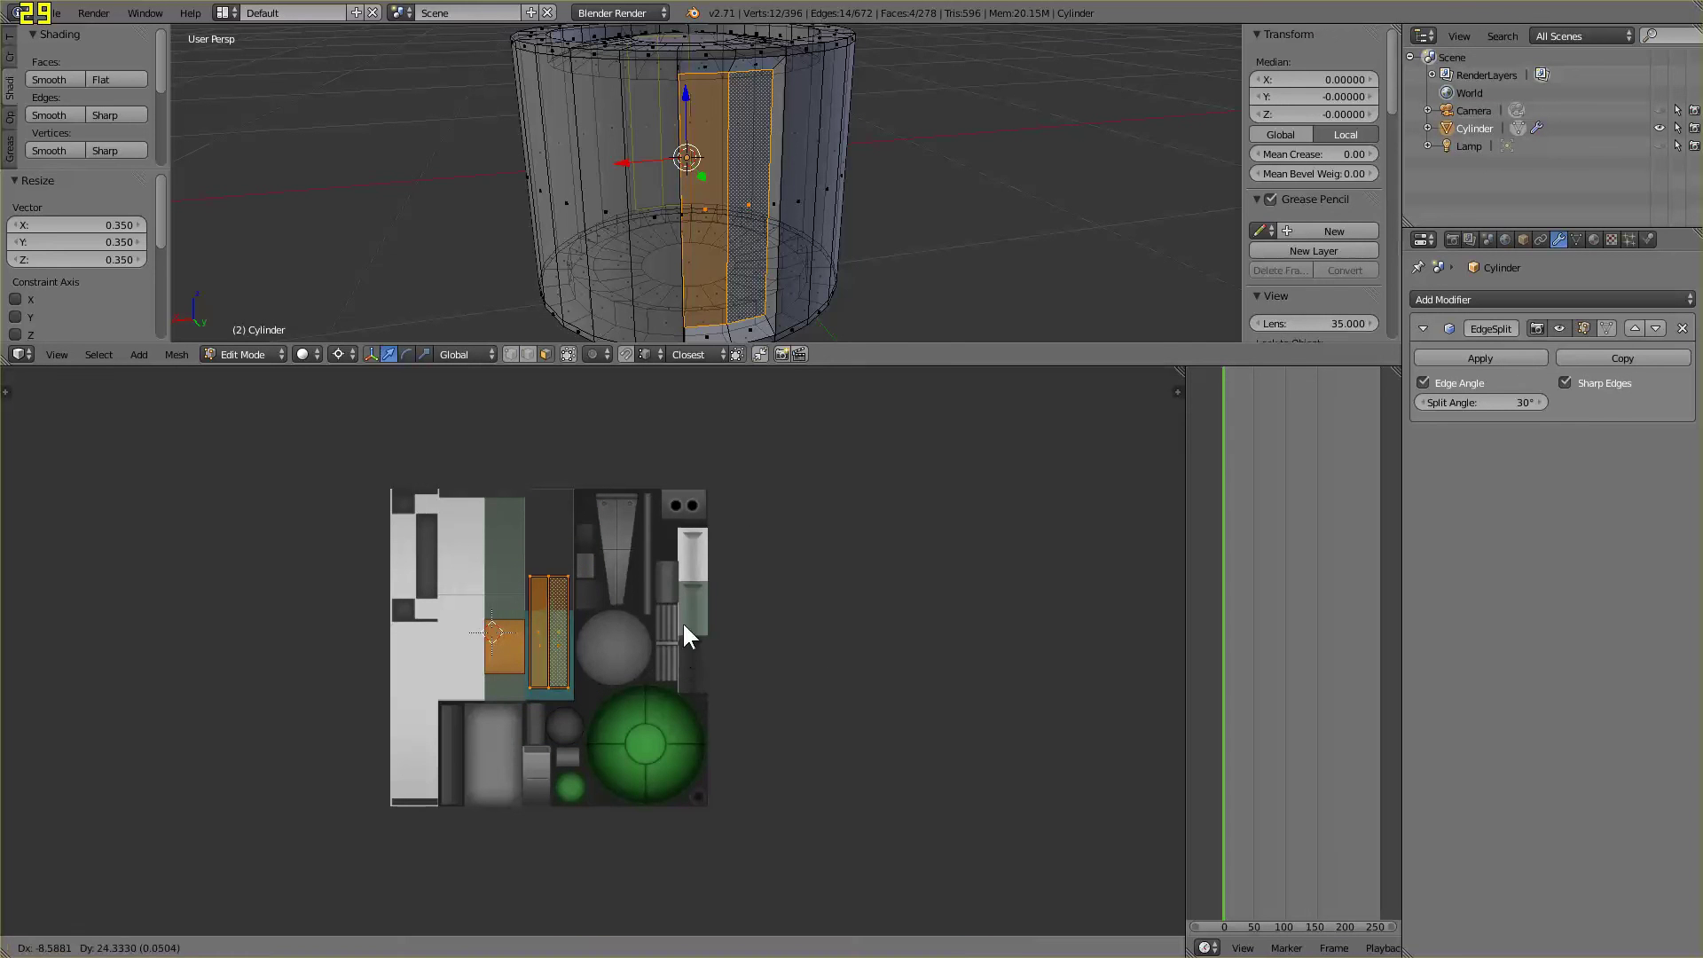
click(688, 569)
key(s)
click(720, 603)
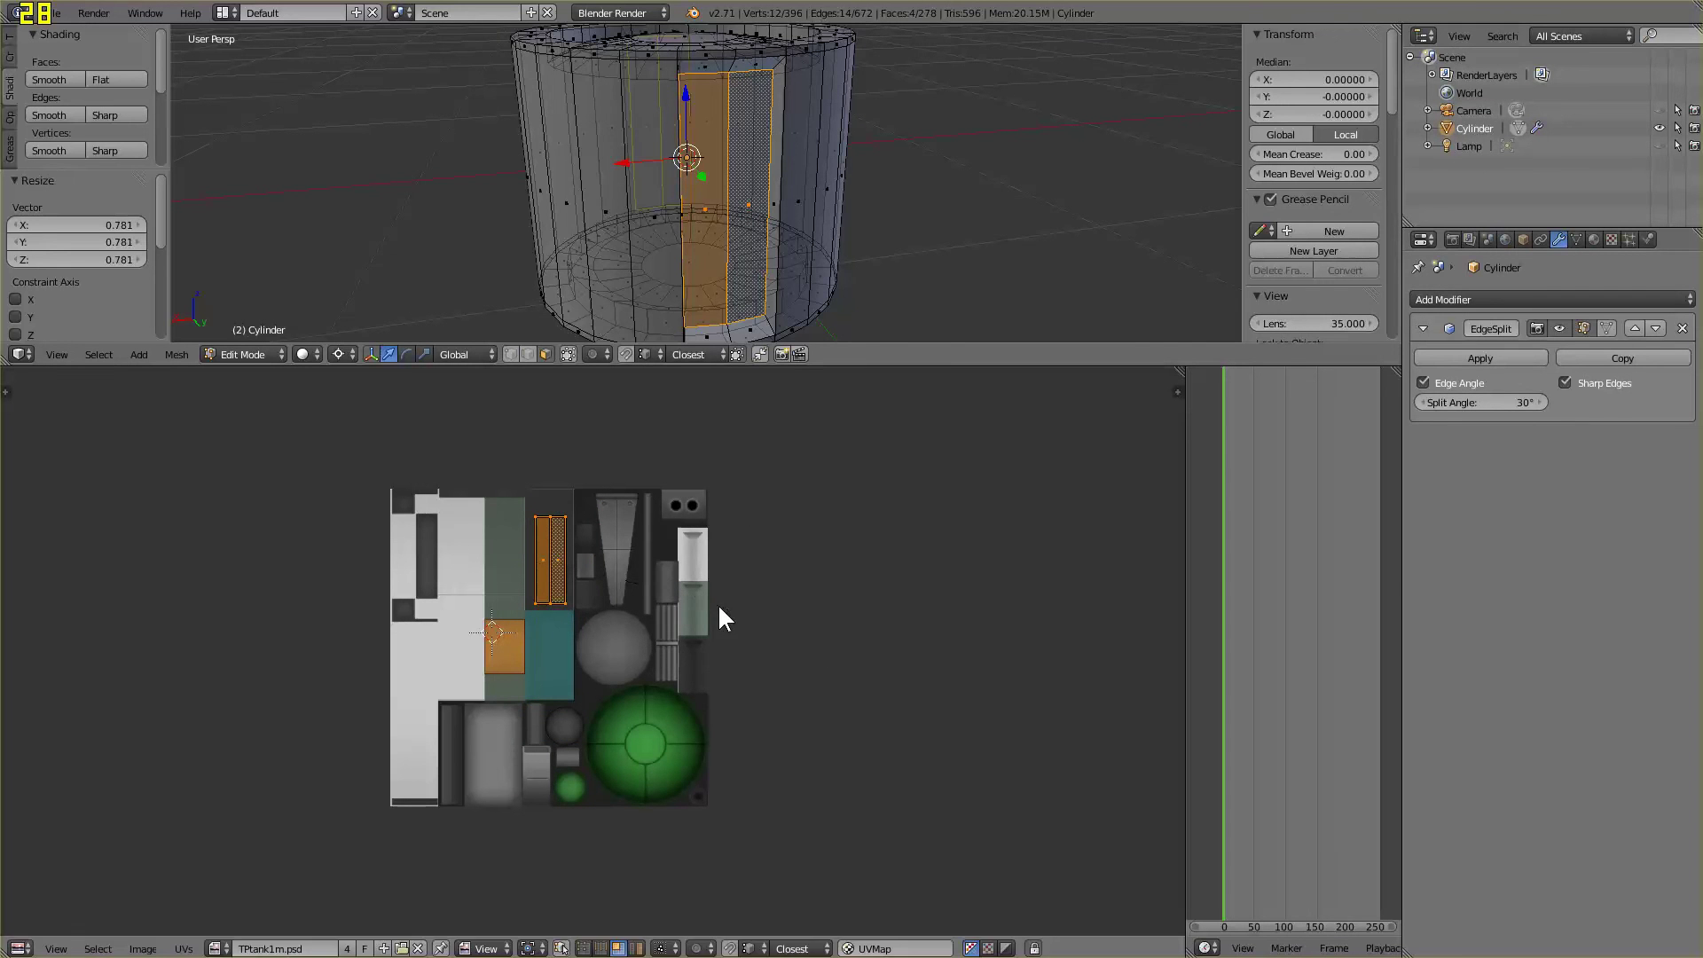
key(g)
click(717, 588)
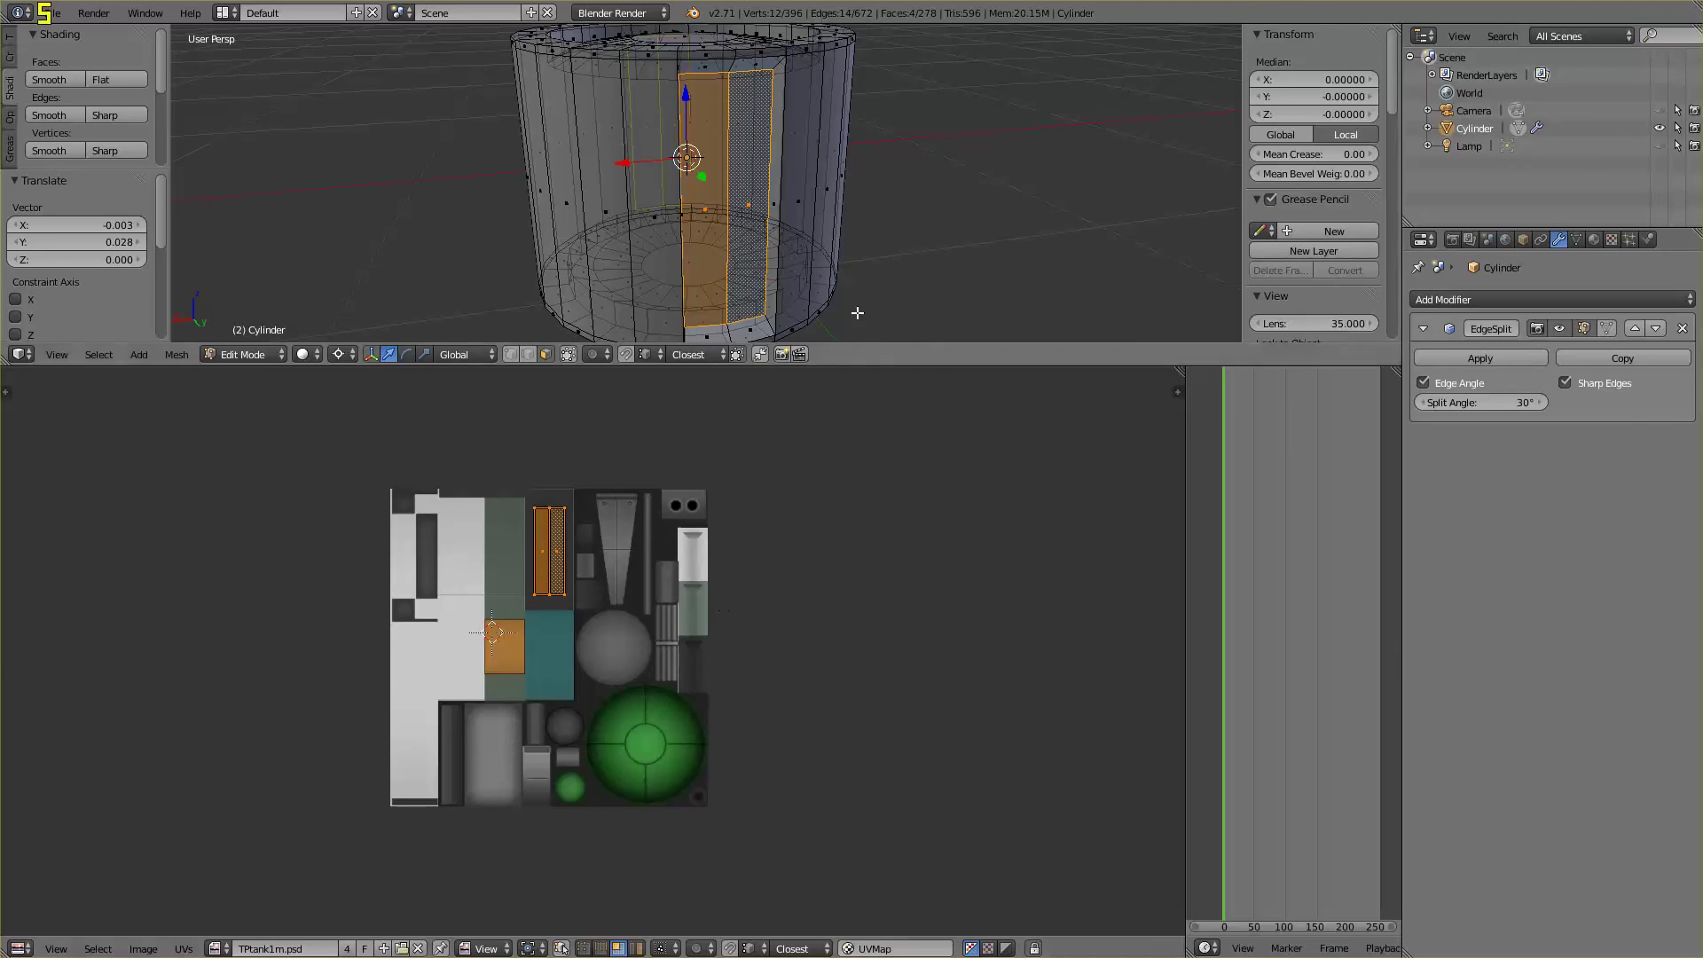
Enlarge the 3D view and check the recessed panel's texture in Texture Paint mode before returning to Edit Mode
drag(859, 365, 816, 671)
key(ctrl+Tab)
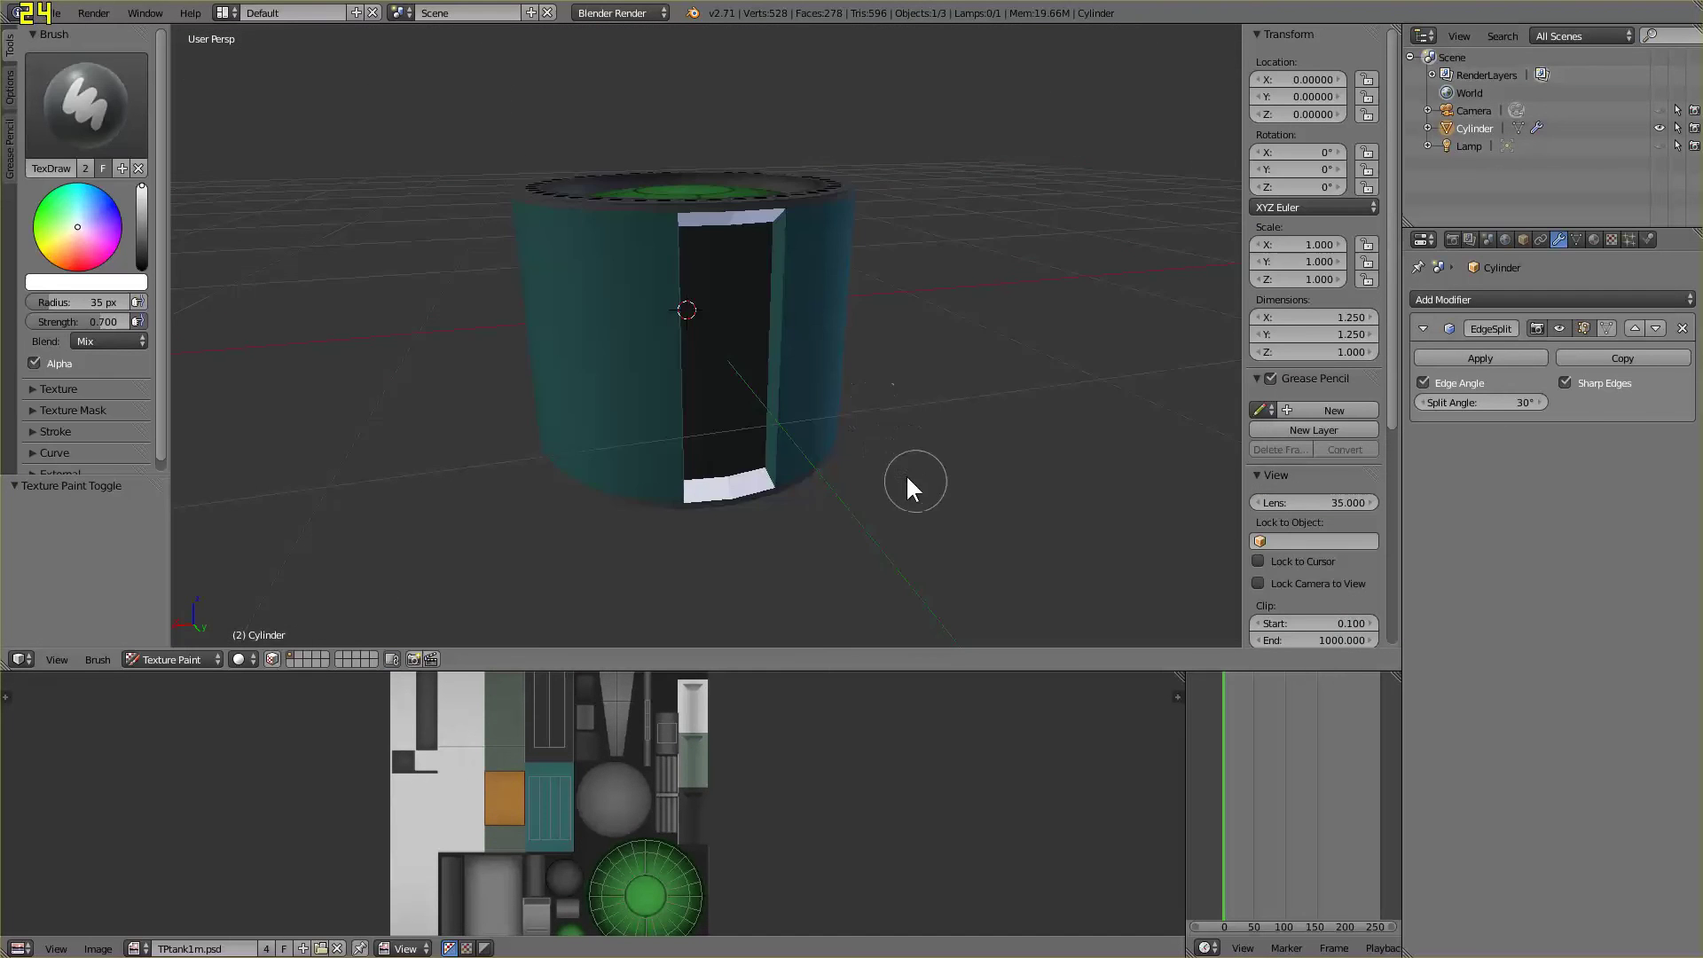
mouse_move(776, 444)
middle_down()
mouse_move(806, 422)
mouse_move(813, 514)
mouse_move(895, 559)
mouse_move(843, 529)
middle_up()
key(Tab)
Select the two lower and two upper sloped border faces of the recess on one side of the tank
right_click(693, 488)
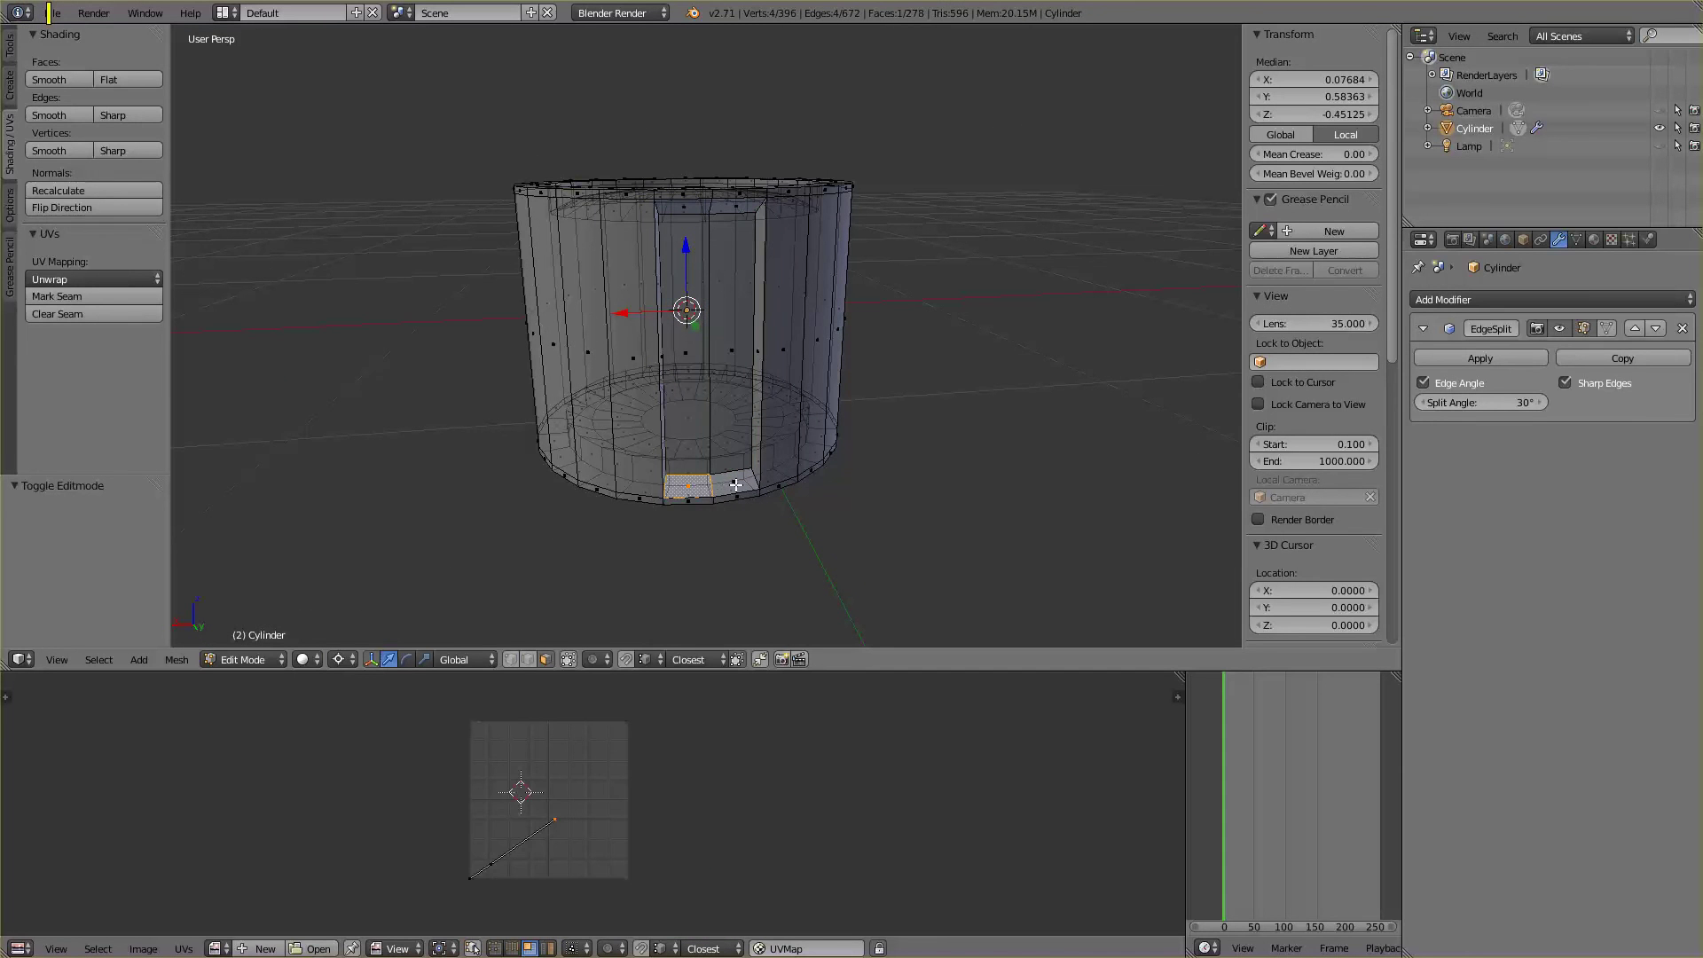
shift+right_click(735, 484)
shift+right_click(737, 211)
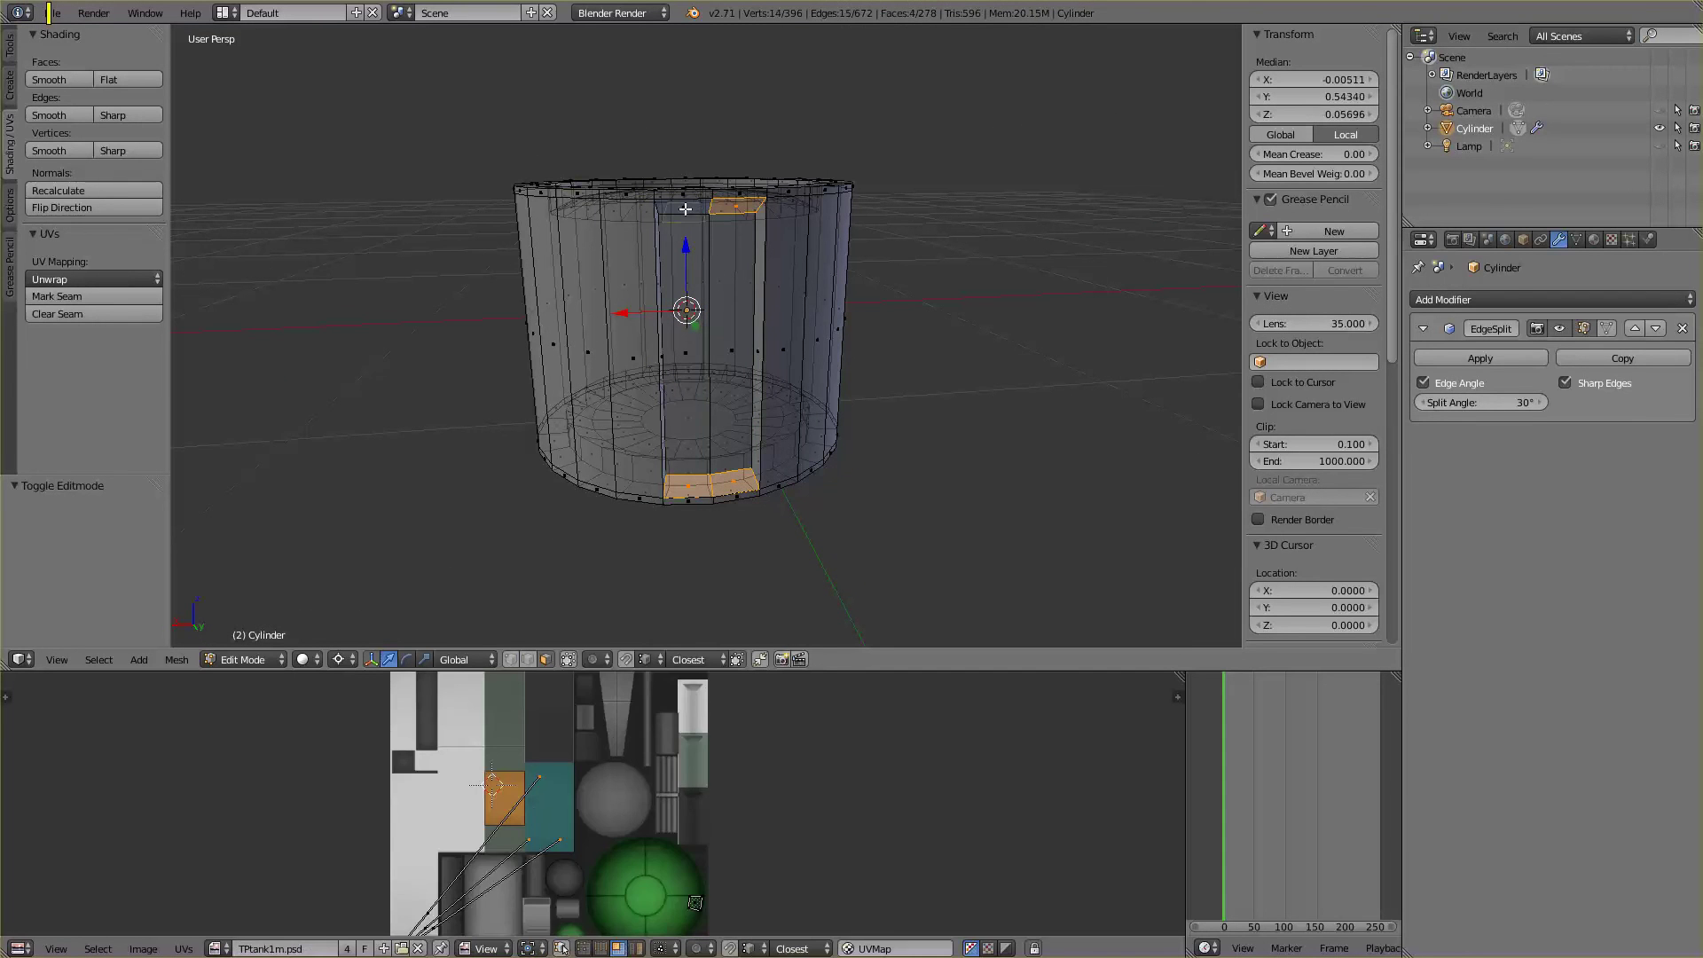
shift+right_click(704, 238)
shift+right_click(681, 207)
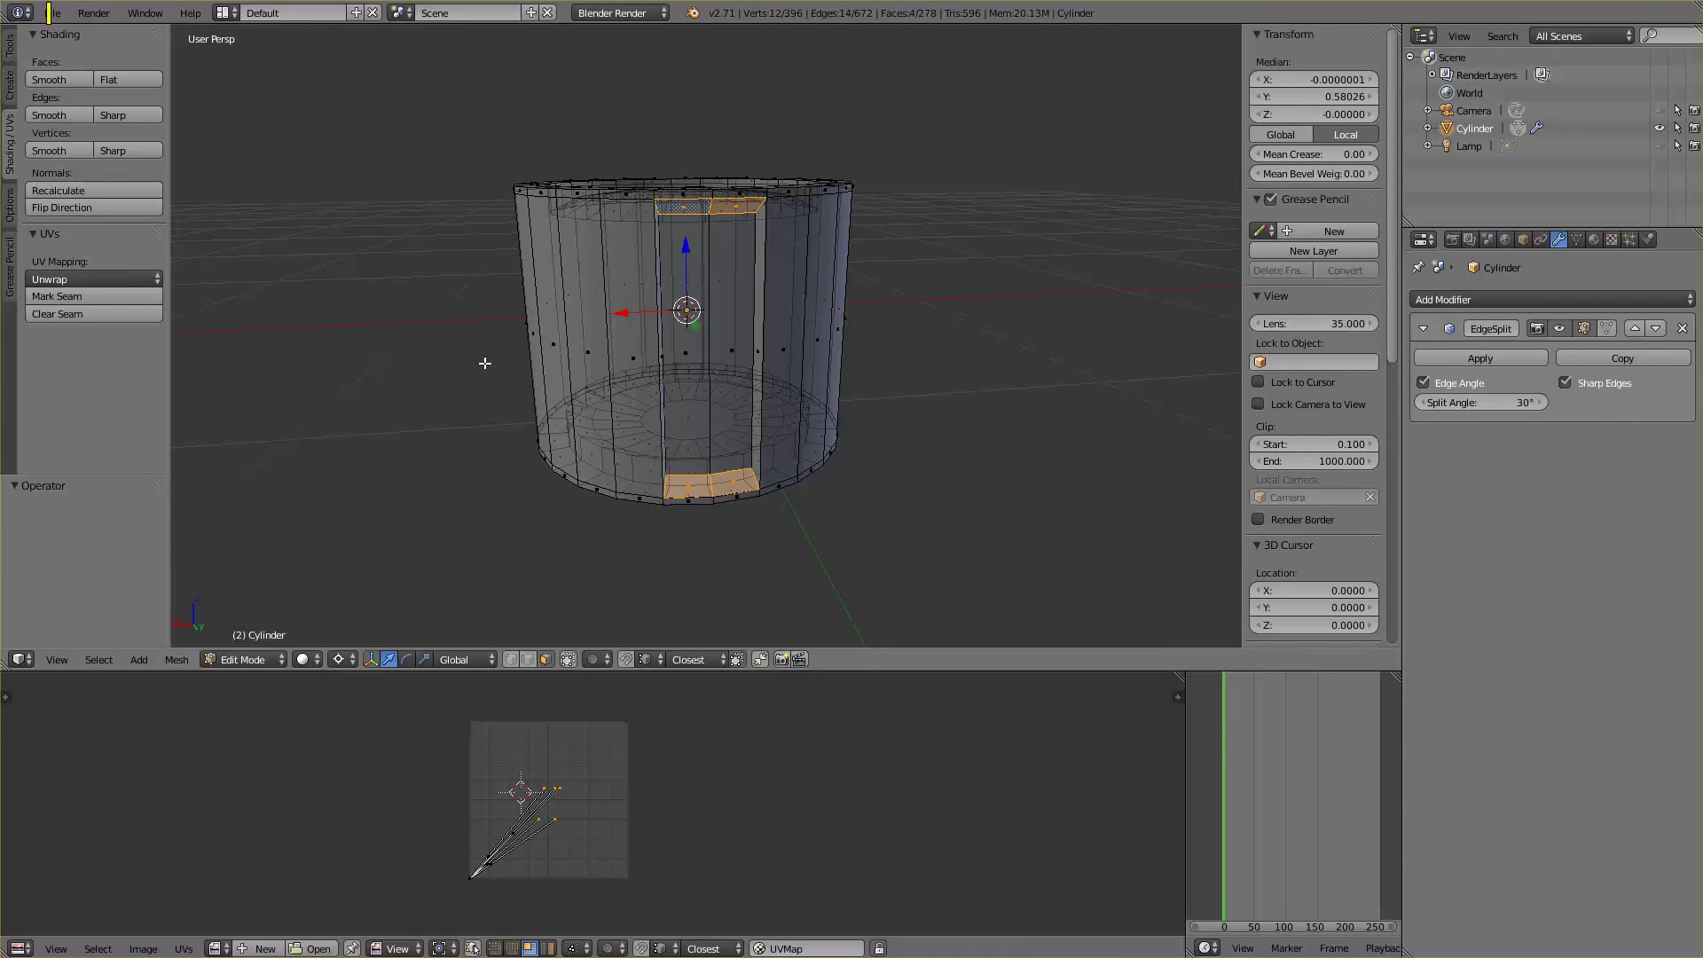
Add the two lower and two upper sloped border faces of the opposite recess to the selection
middle_drag(487, 361, 670, 474)
shift+right_click(673, 547)
shift+right_click(748, 564)
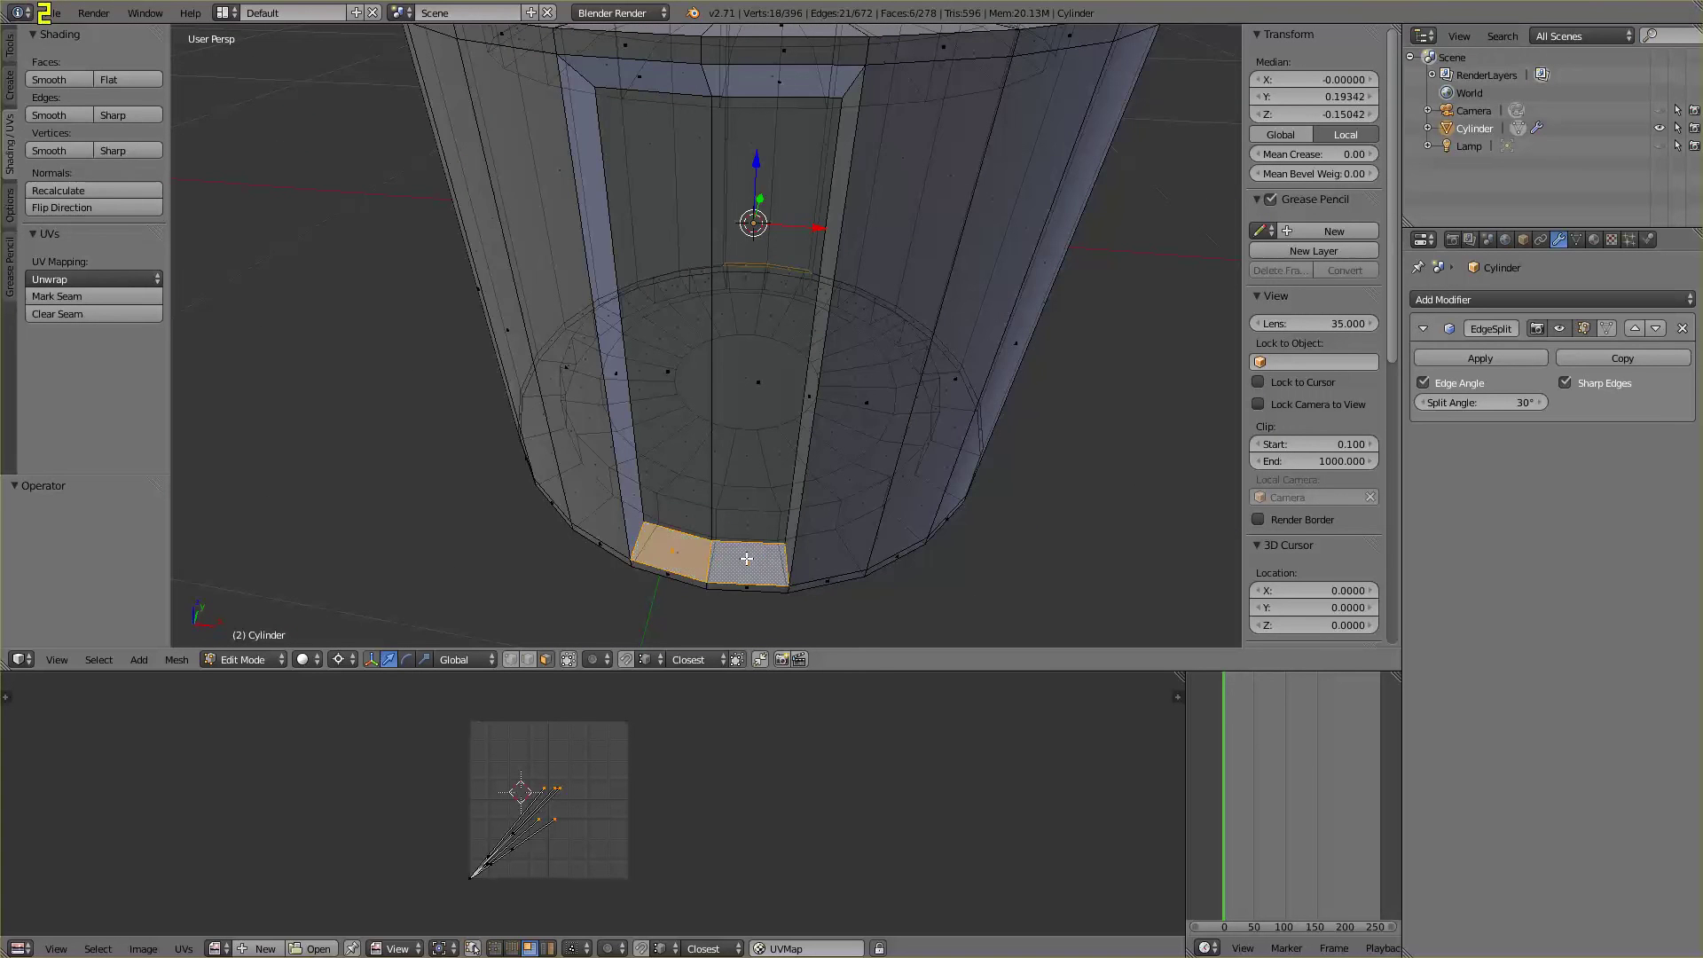
middle_drag(748, 563, 789, 421)
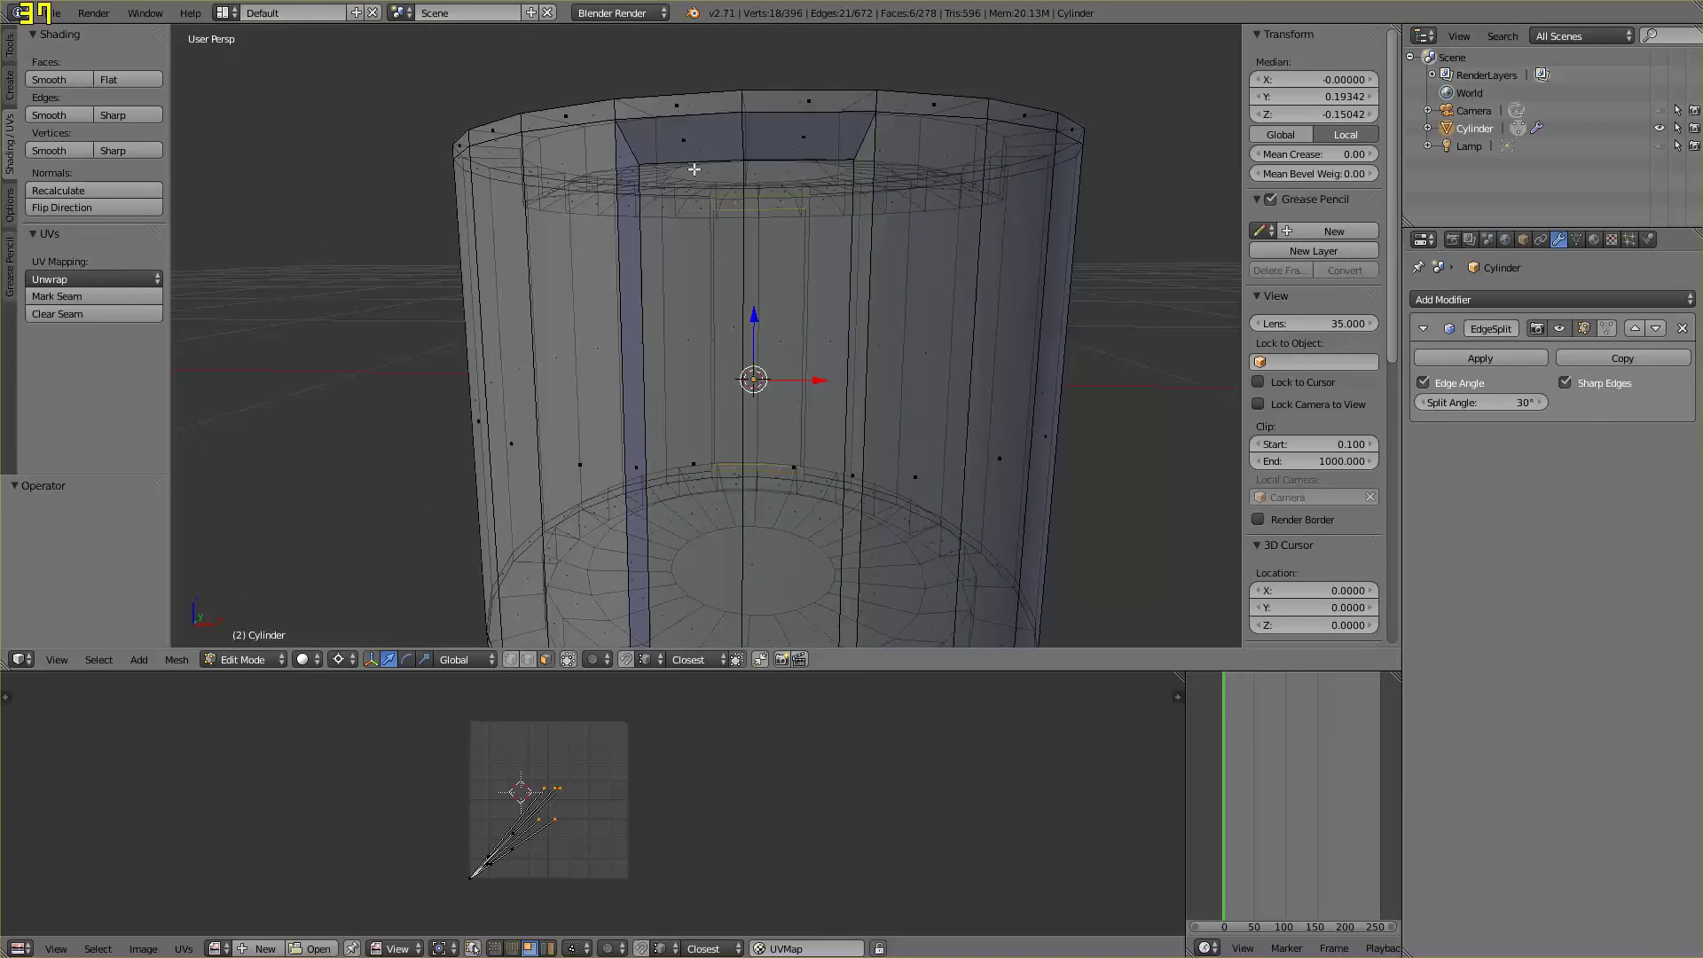
shift+right_click(683, 142)
shift+right_click(810, 133)
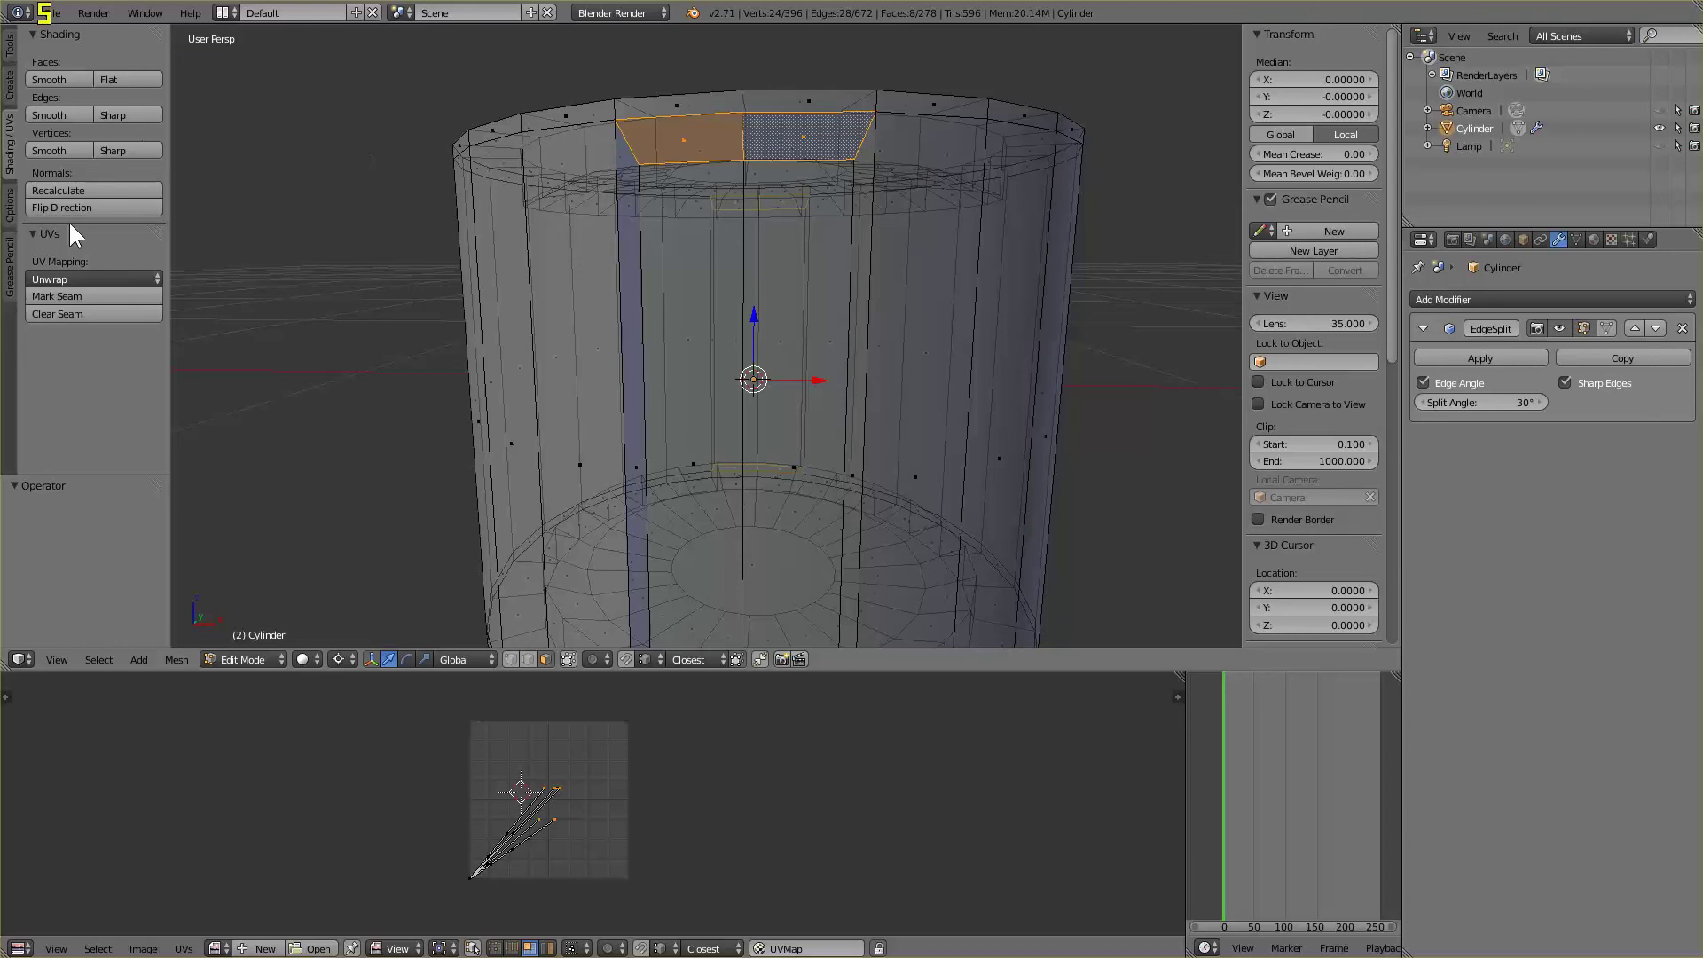
Unwrap the eight selected border faces and enlarge the UV editor around their four strips
click(67, 278)
click(85, 304)
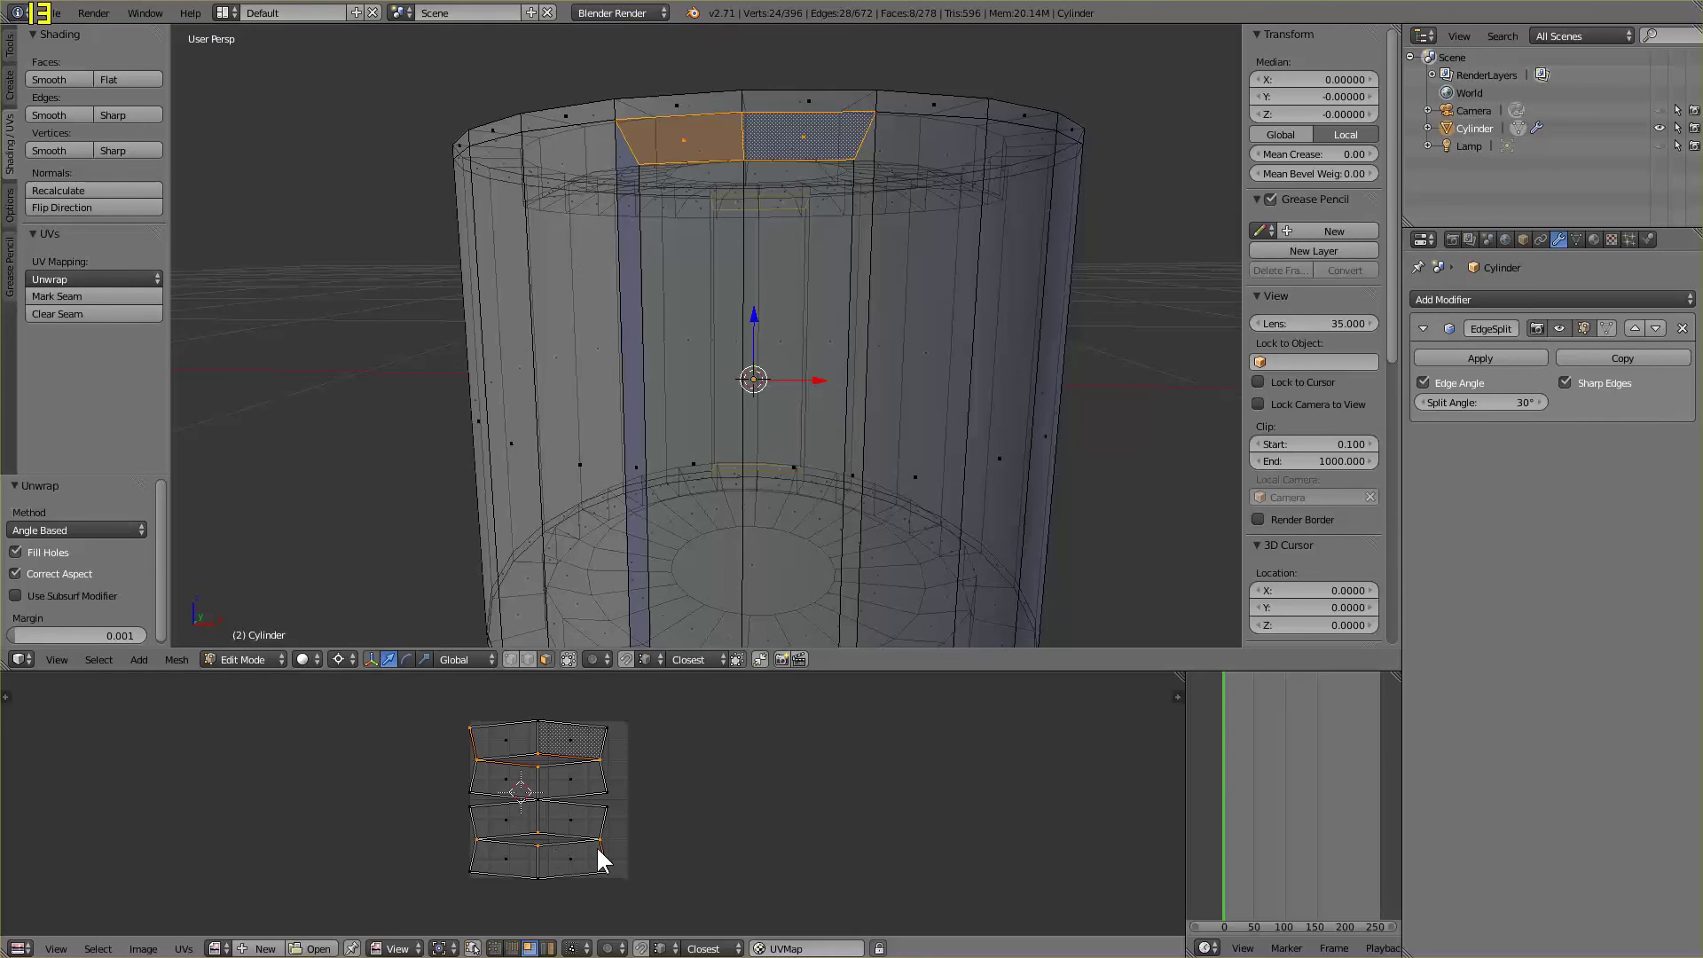
scroll(599, 852, up, 1)
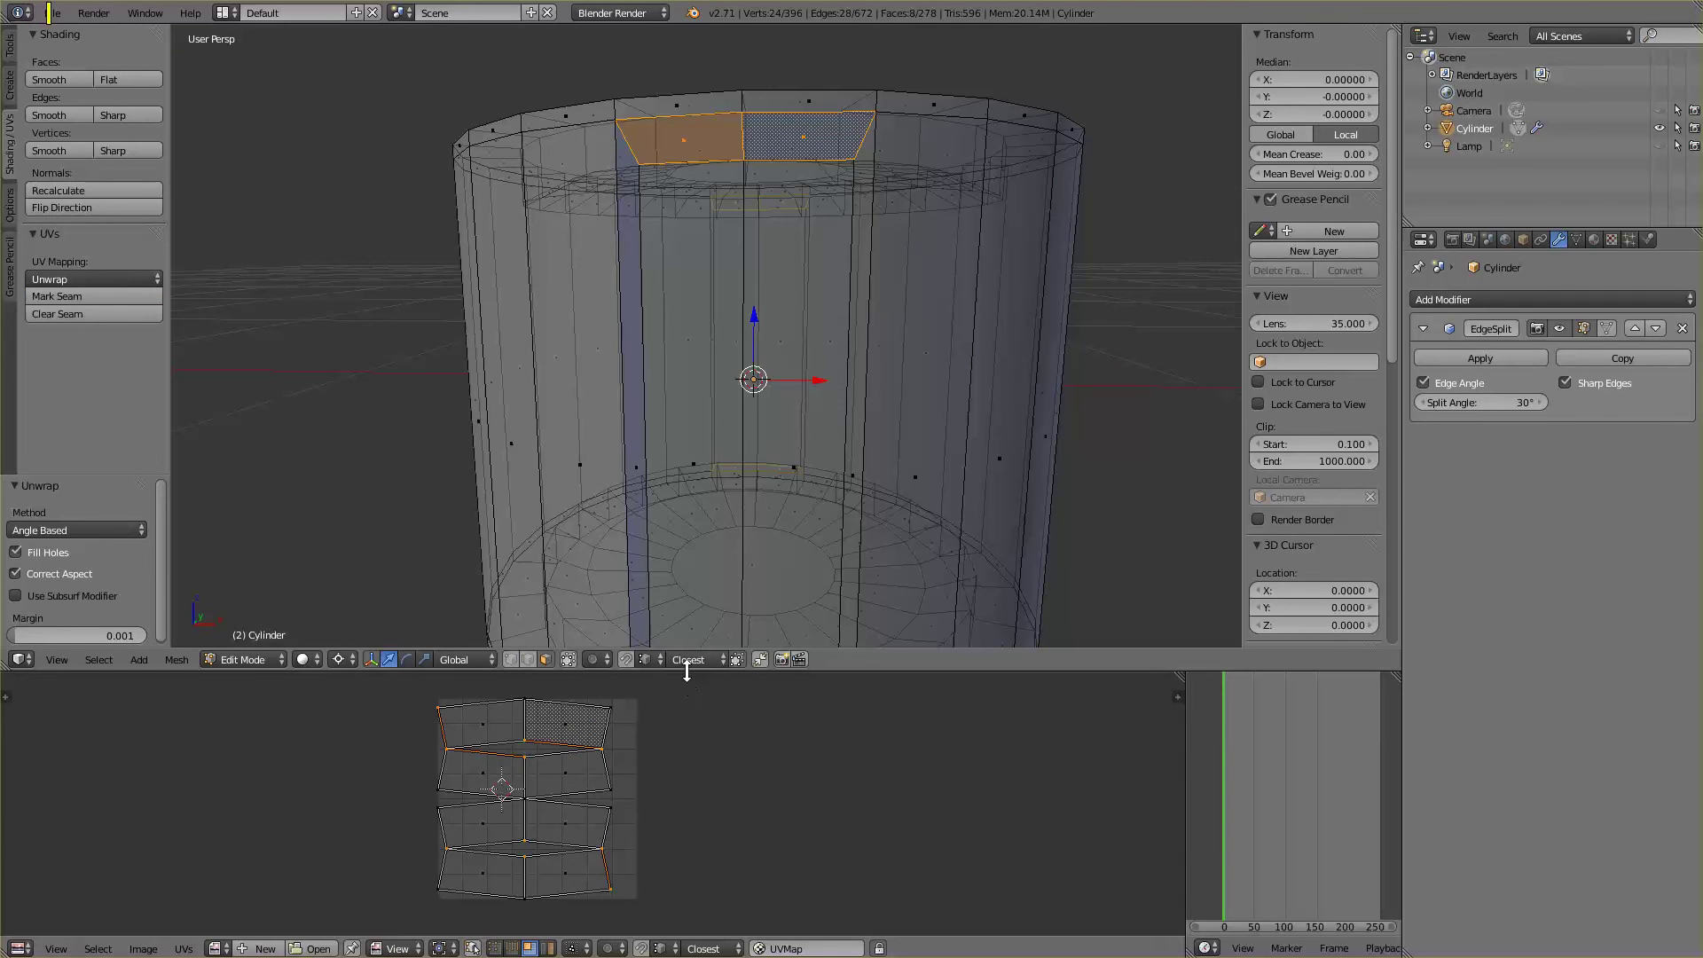
drag(692, 671, 696, 393)
scroll(639, 696, up, 3)
middle_drag(651, 680, 737, 668)
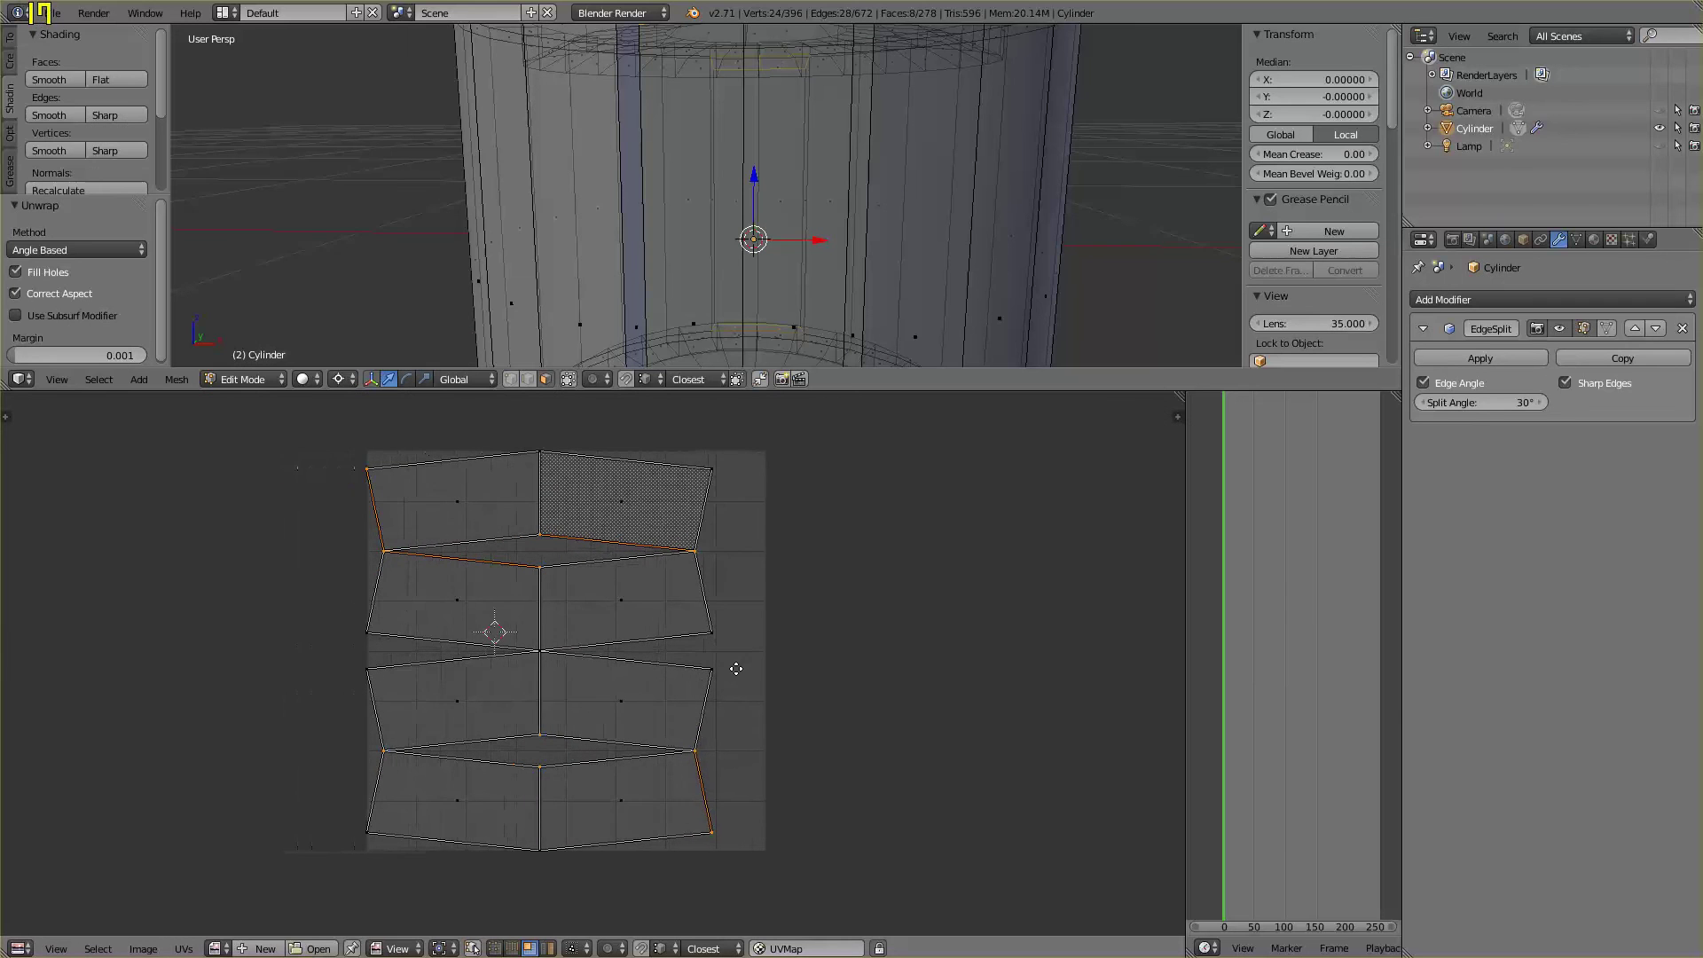
With snapping on, box-select the topmost UV strip and stack it onto the matching third strip
click(628, 378)
key(a)
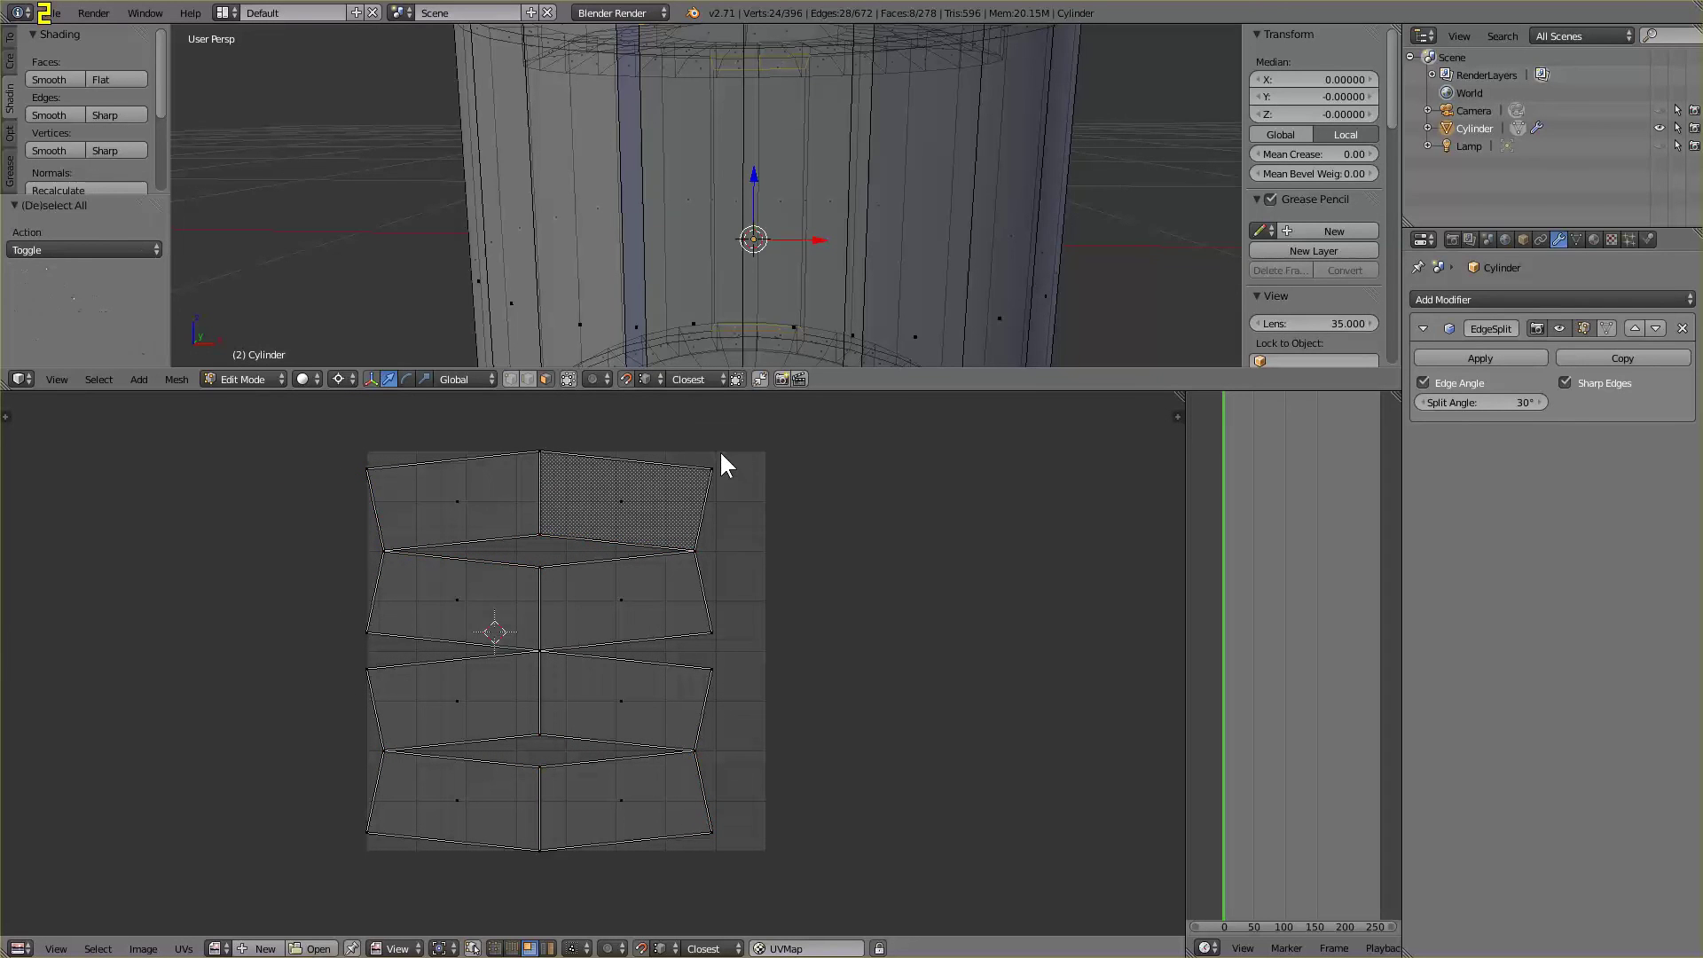
key(b)
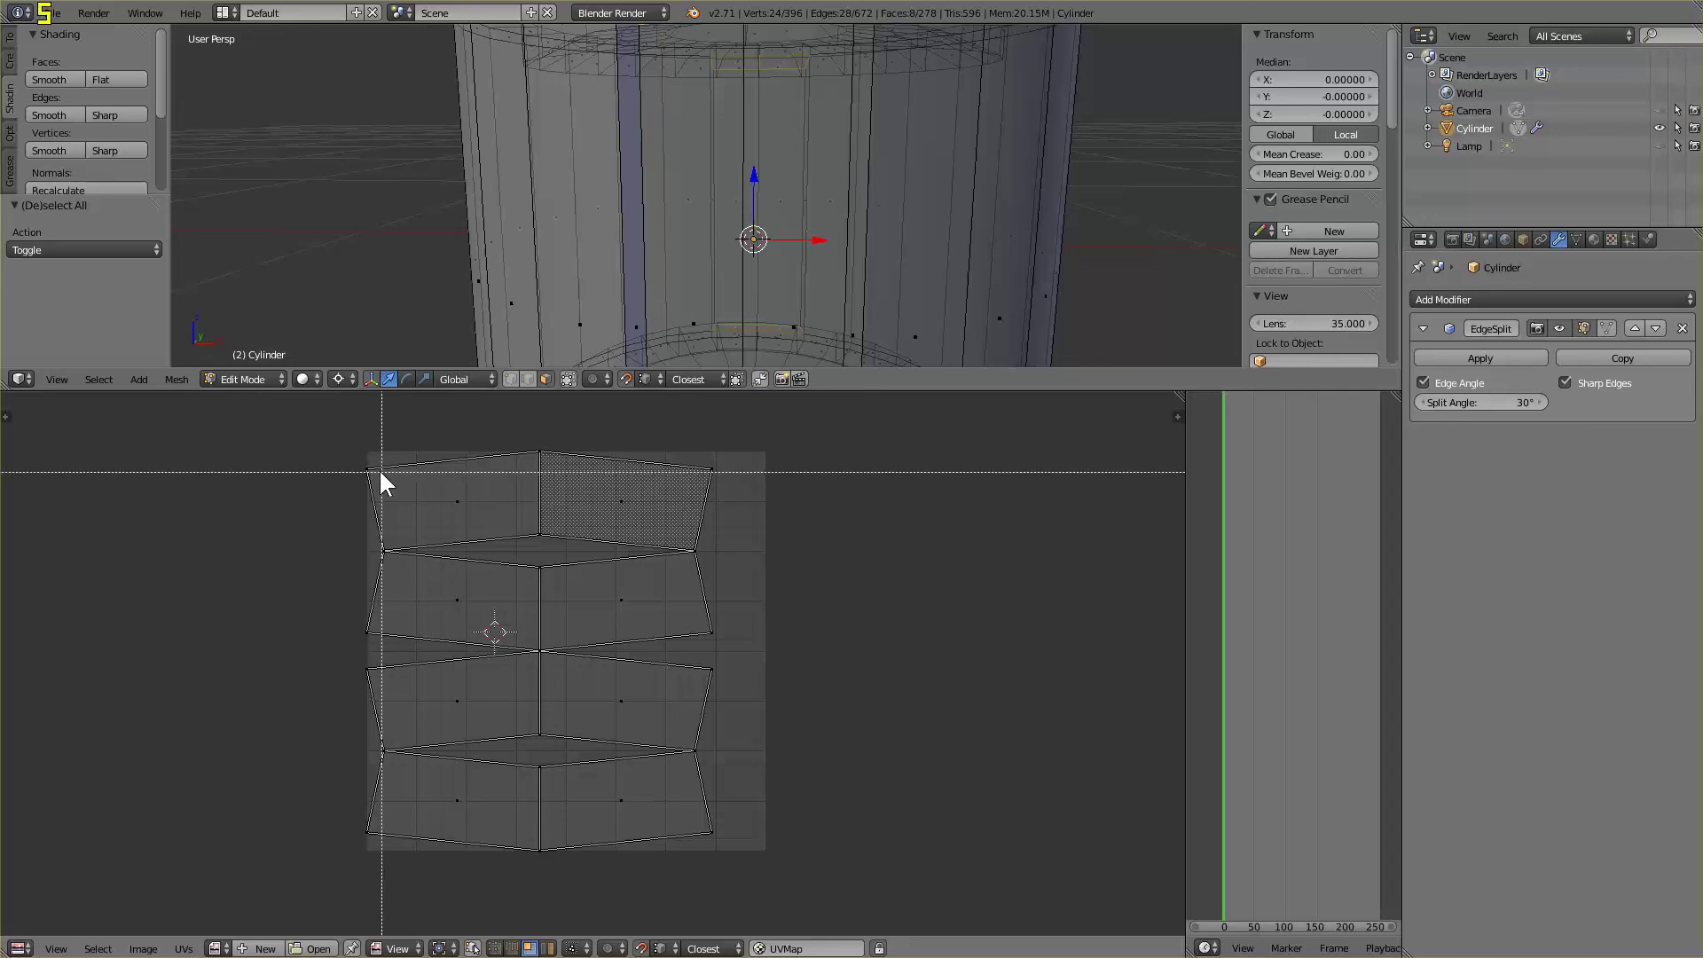
drag(379, 472, 710, 543)
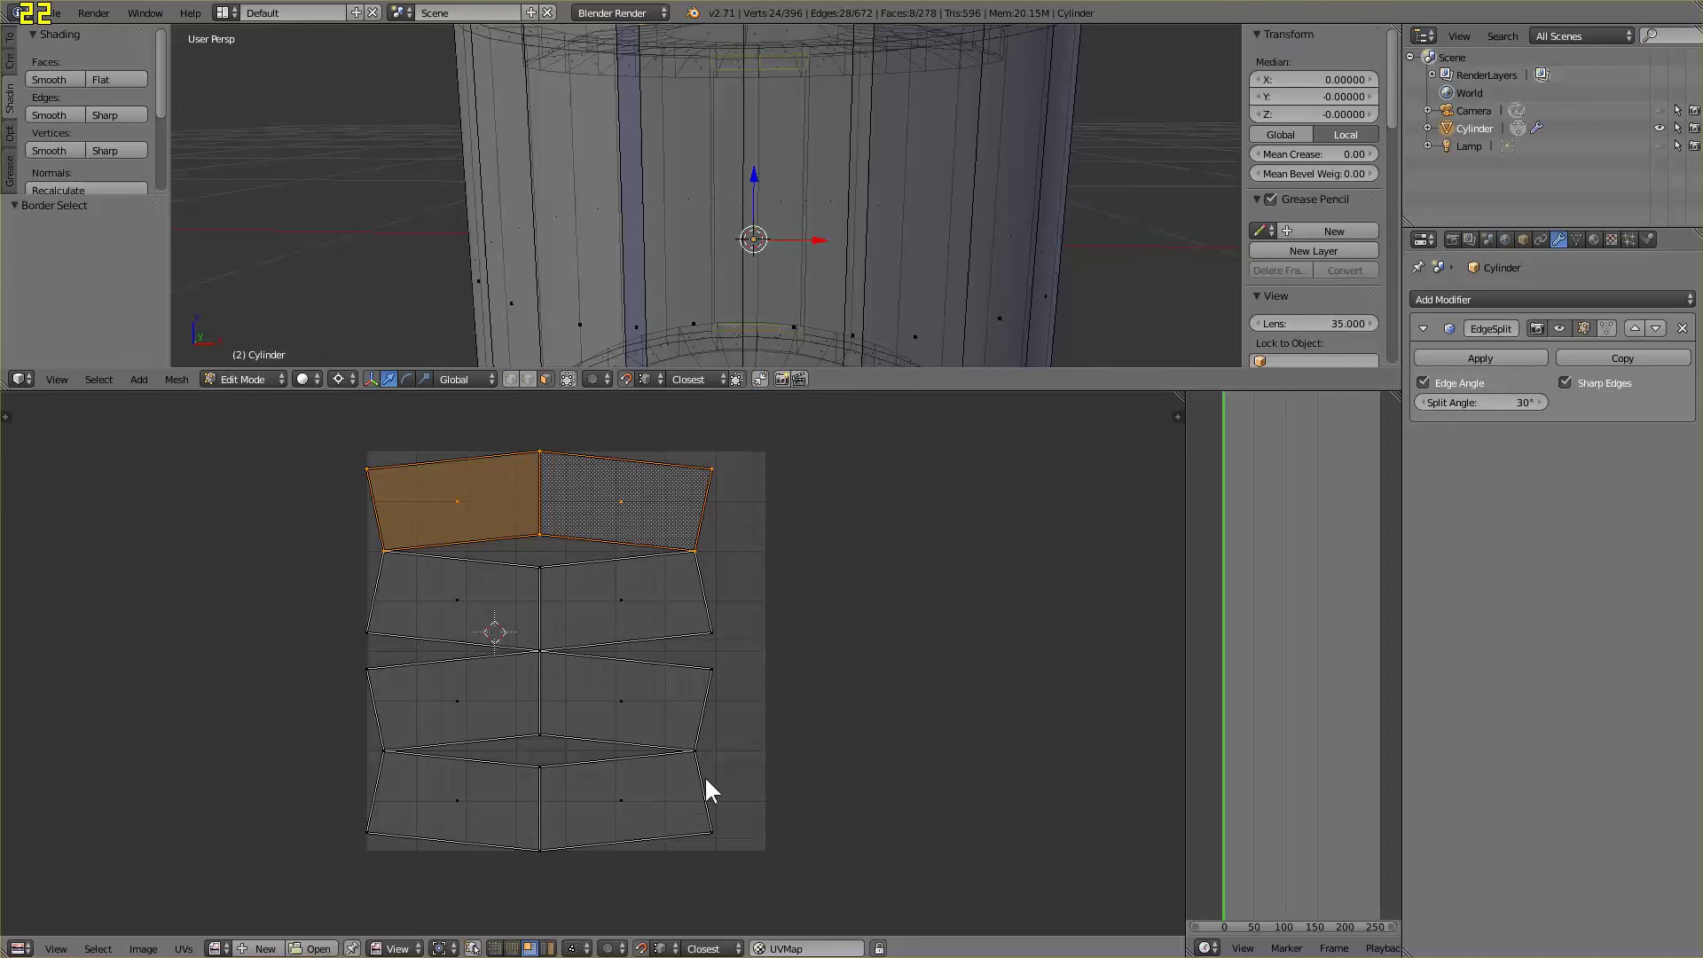
key(g)
click(701, 738)
Box-select the bottommost UV strip and stack it onto the matching second strip from the top
key(a)
key(b)
drag(450, 783, 721, 844)
key(g)
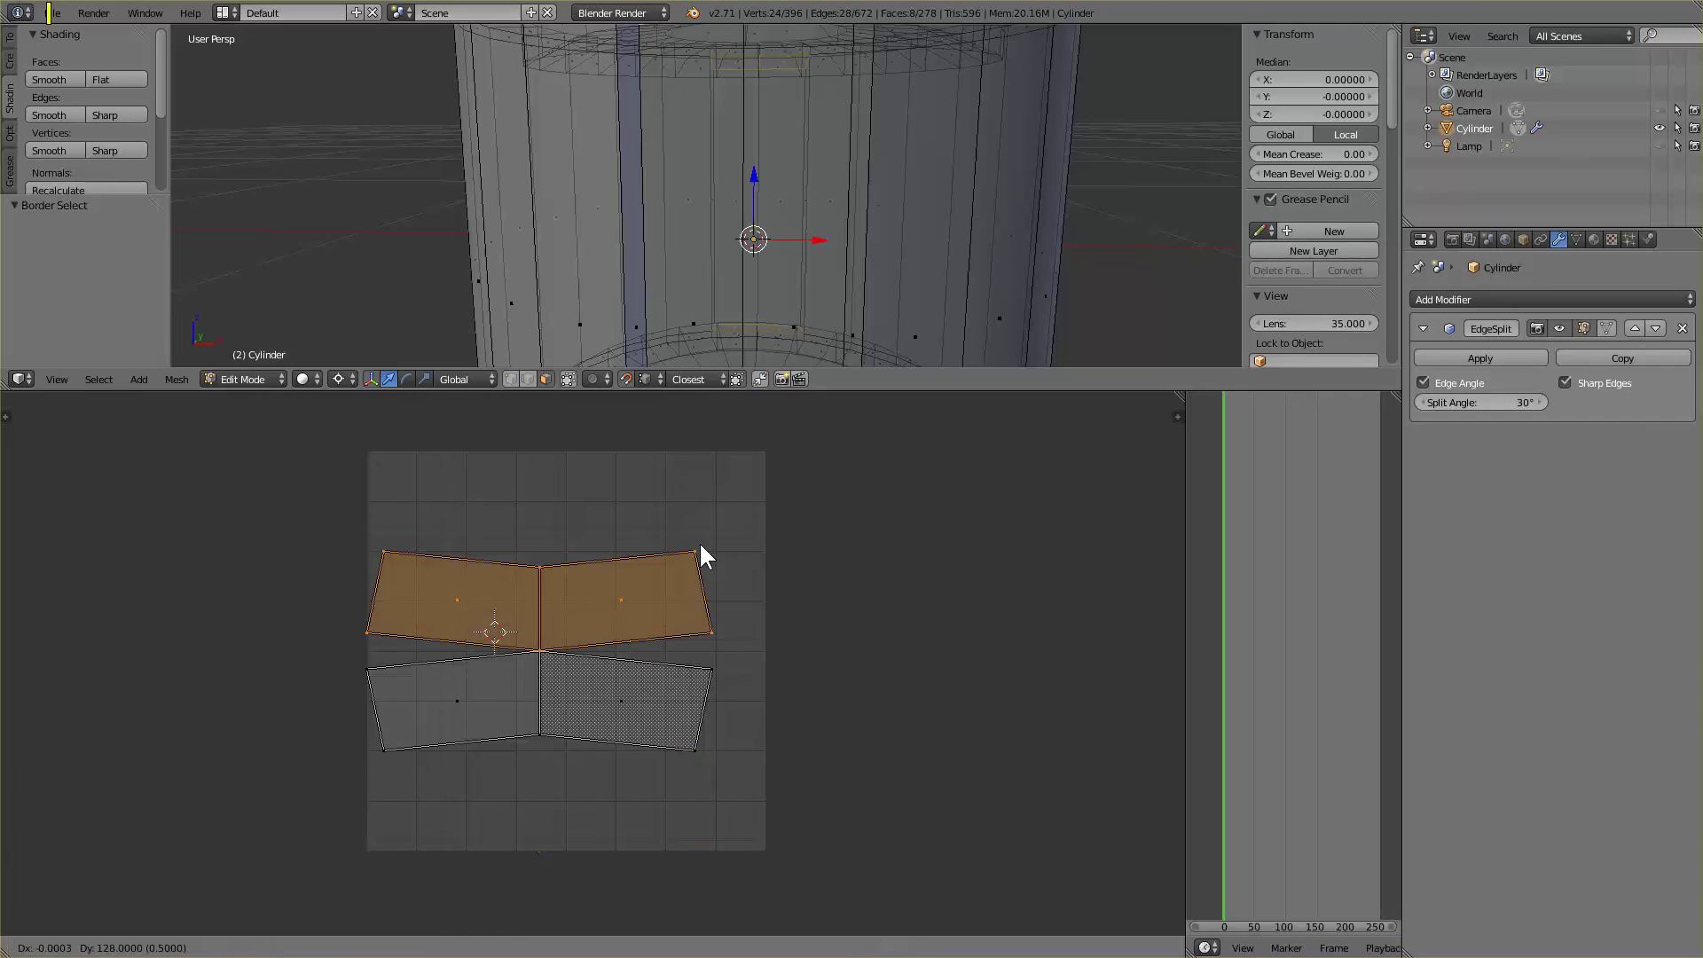
click(699, 543)
Box-select the upper stacked UV strips, rotate them 180°, and snap them onto the remaining lower strip
key(a)
key(b)
drag(385, 556, 685, 641)
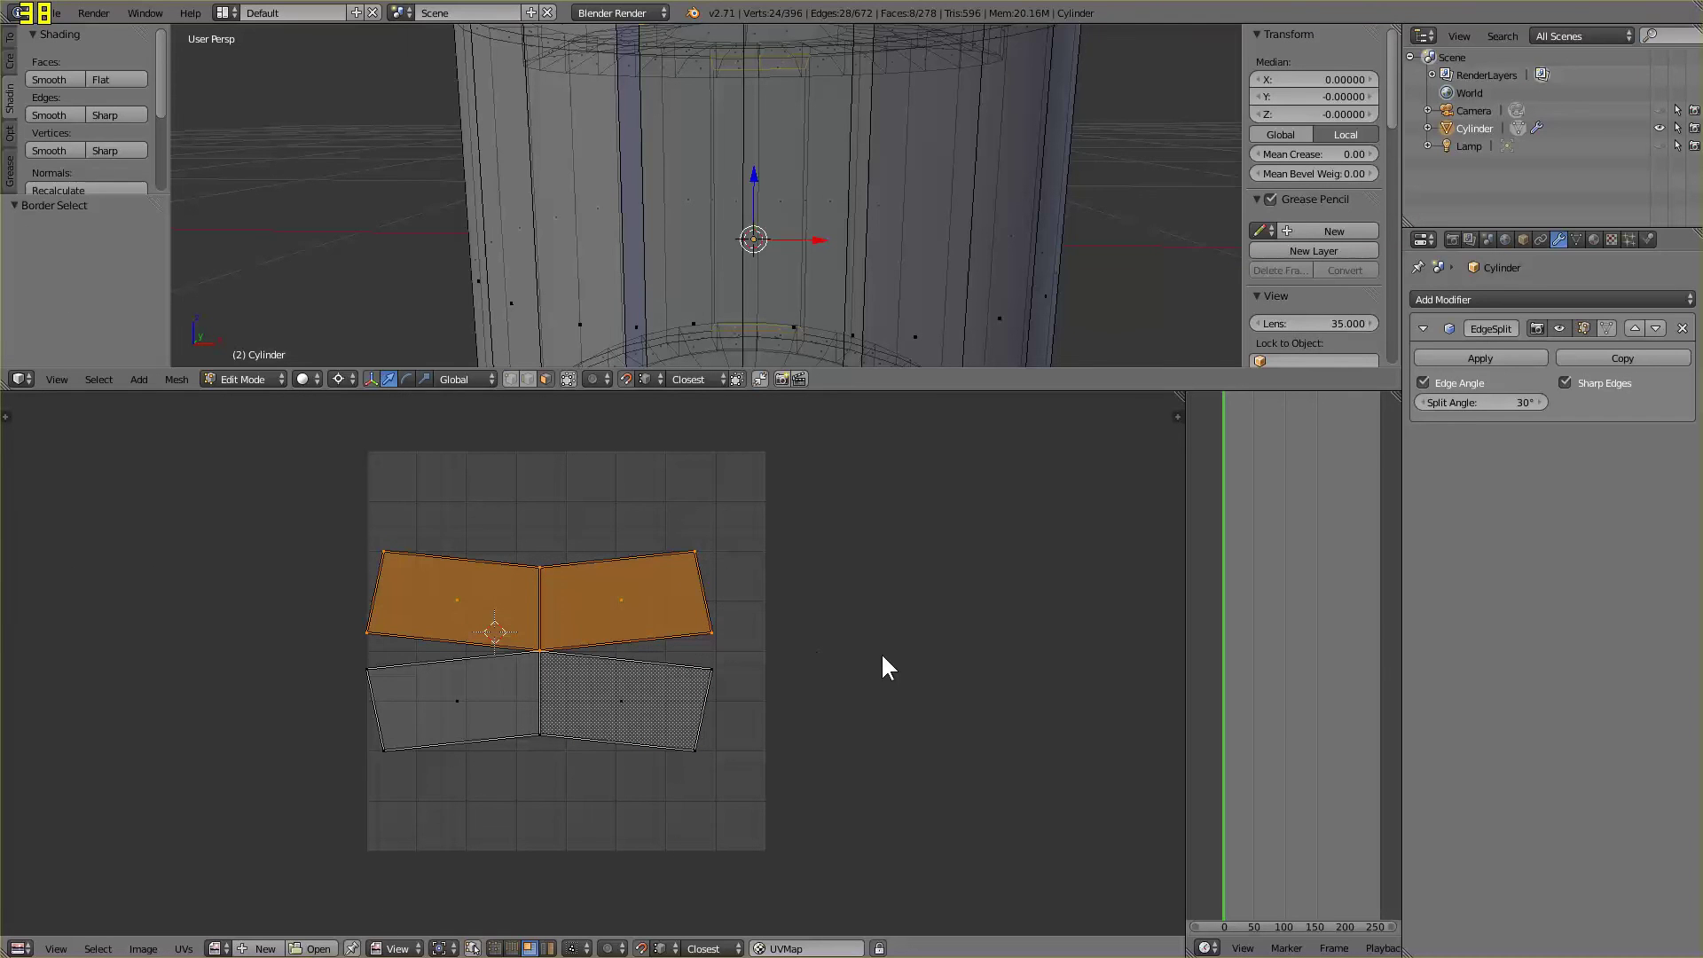
key(r)
key(1)
key(8)
key(0)
key(Return)
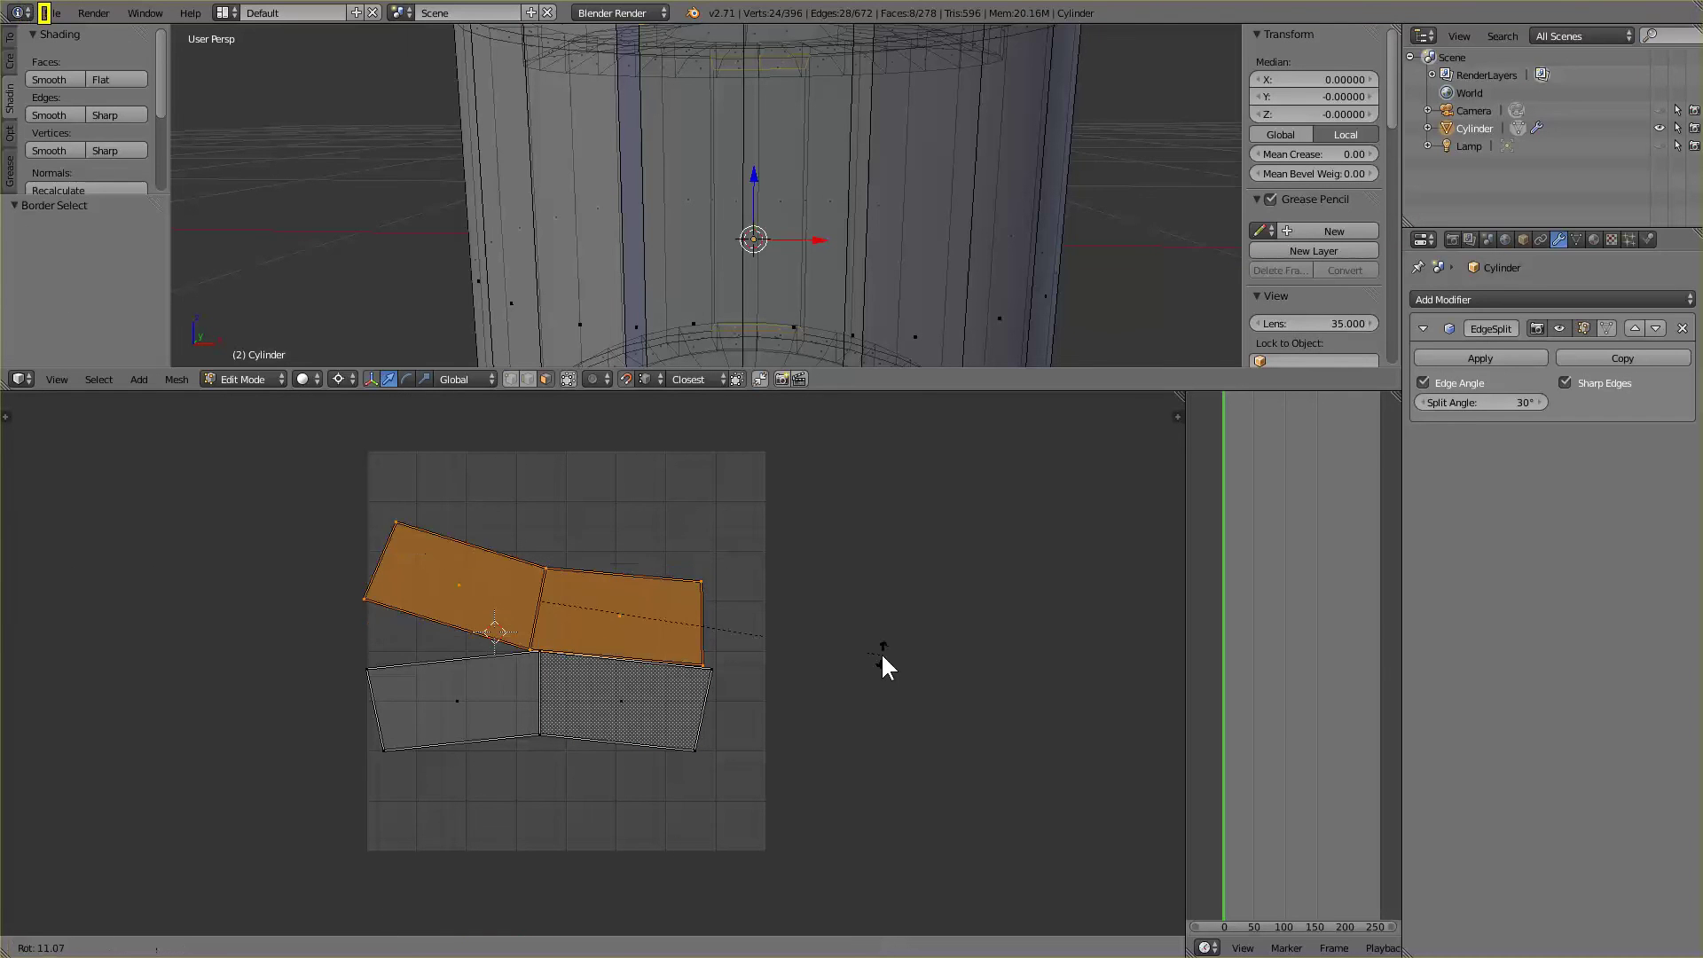
key(g)
click(704, 747)
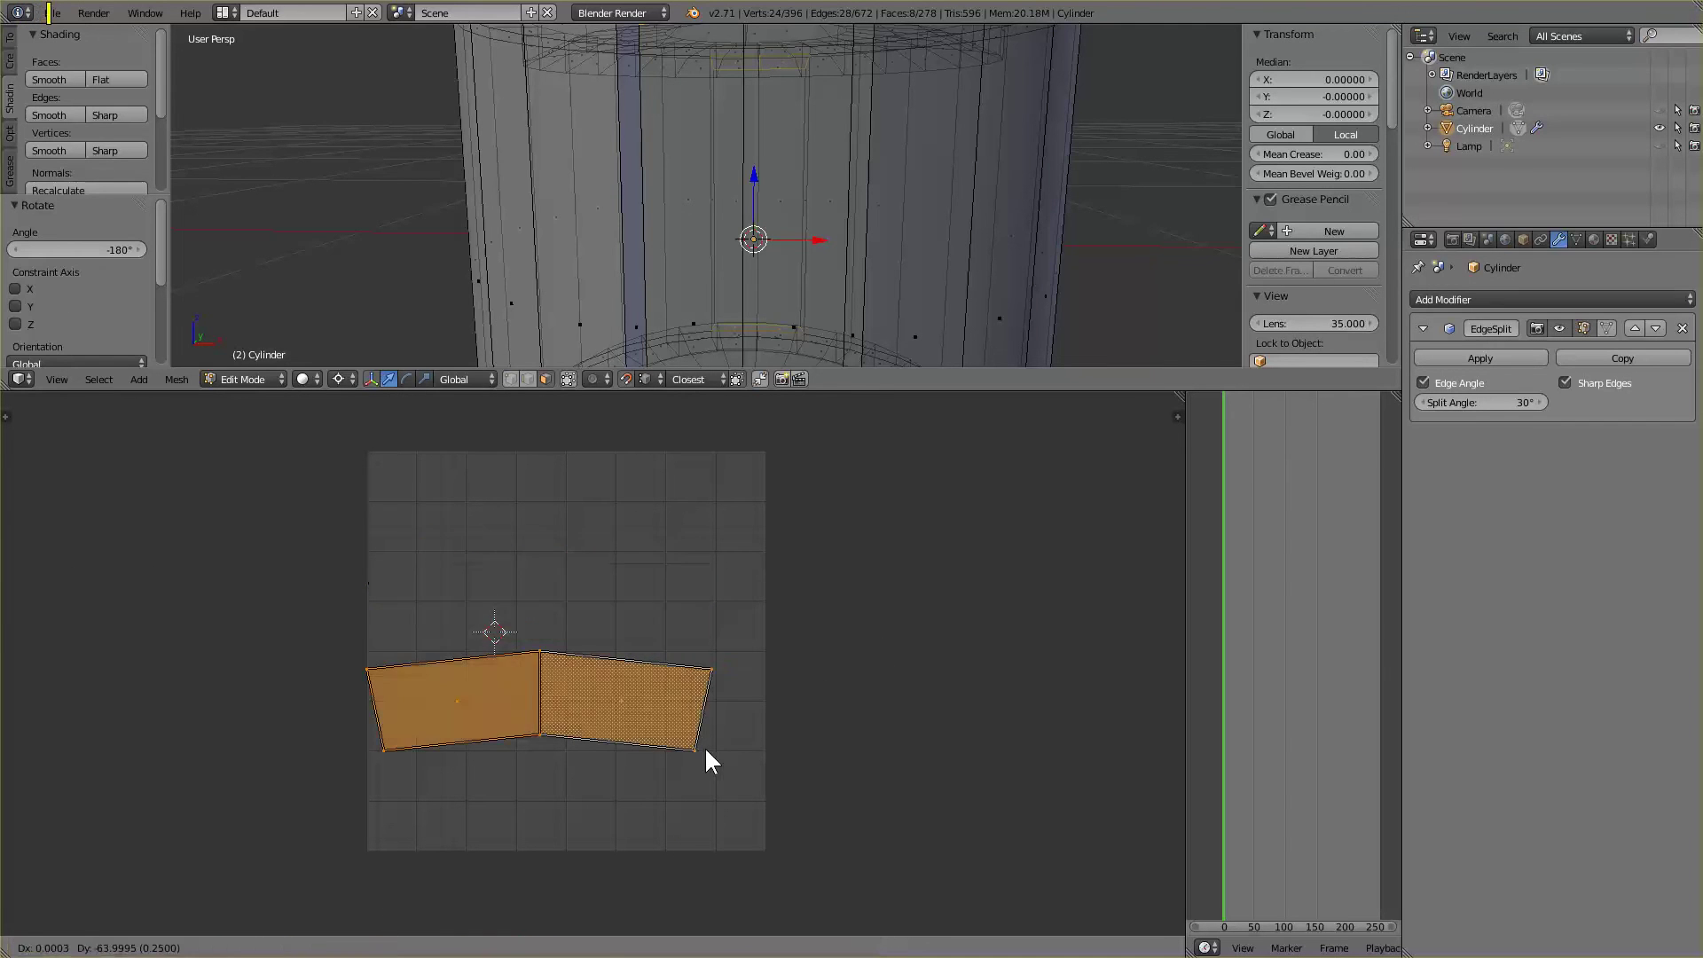
key(a)
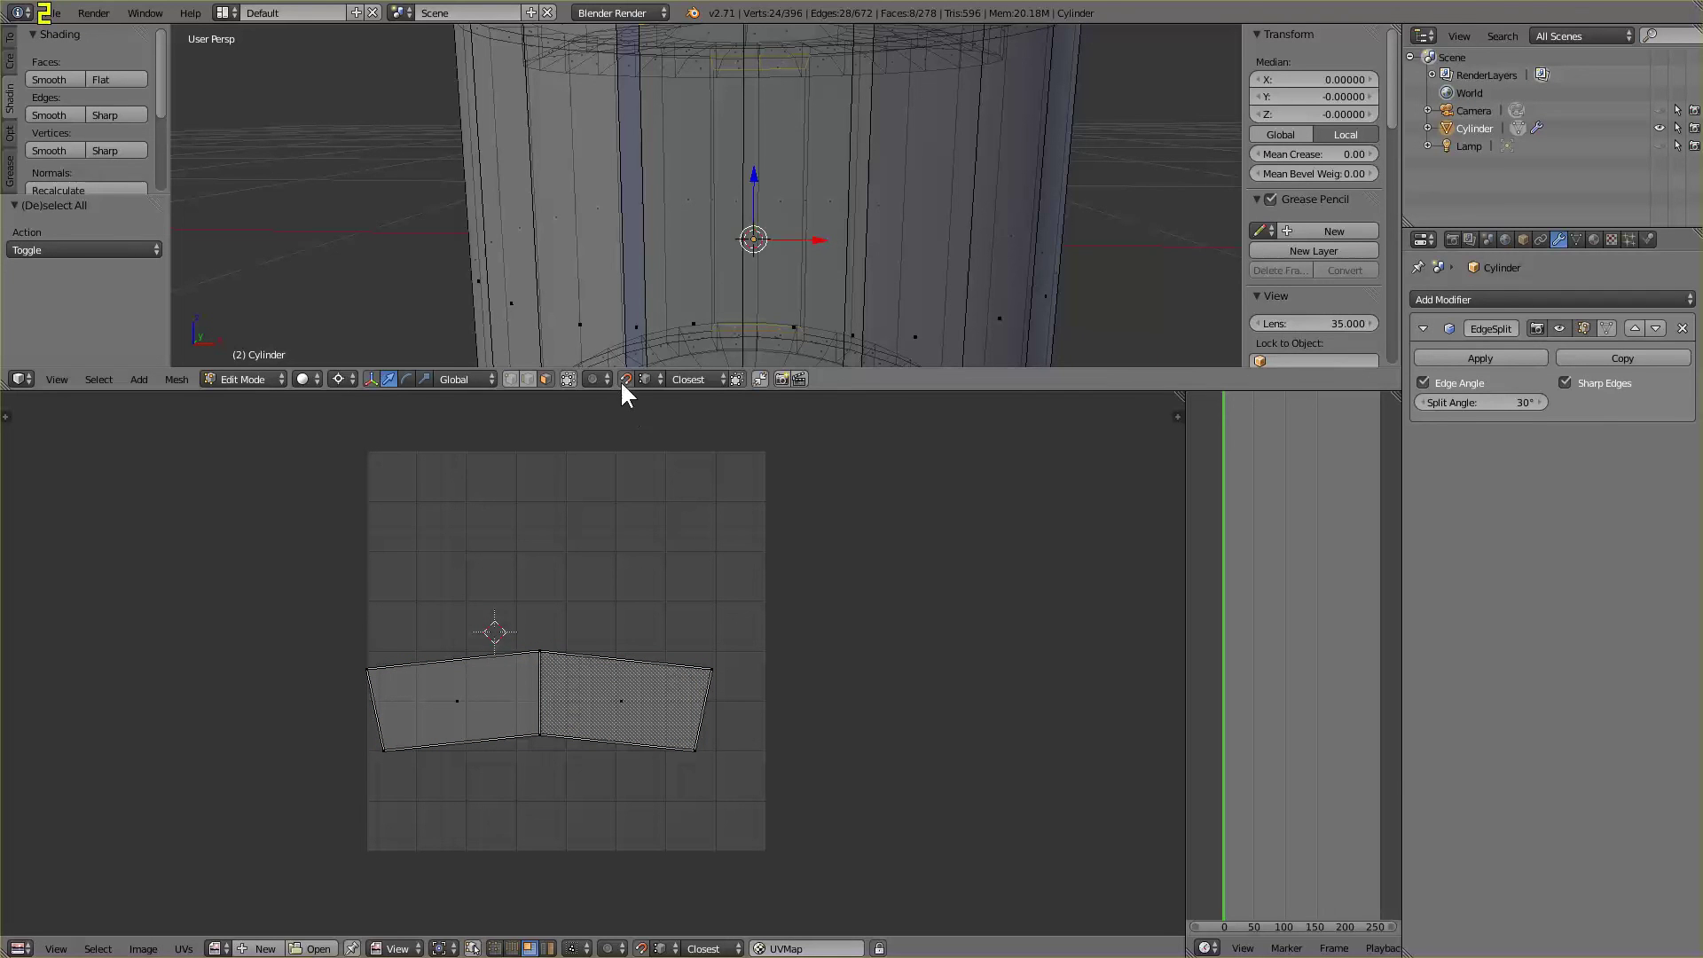
Select all the stacked border UVs, shrink them to about half size, and move them clear of the UV square
drag(817, 390, 799, 524)
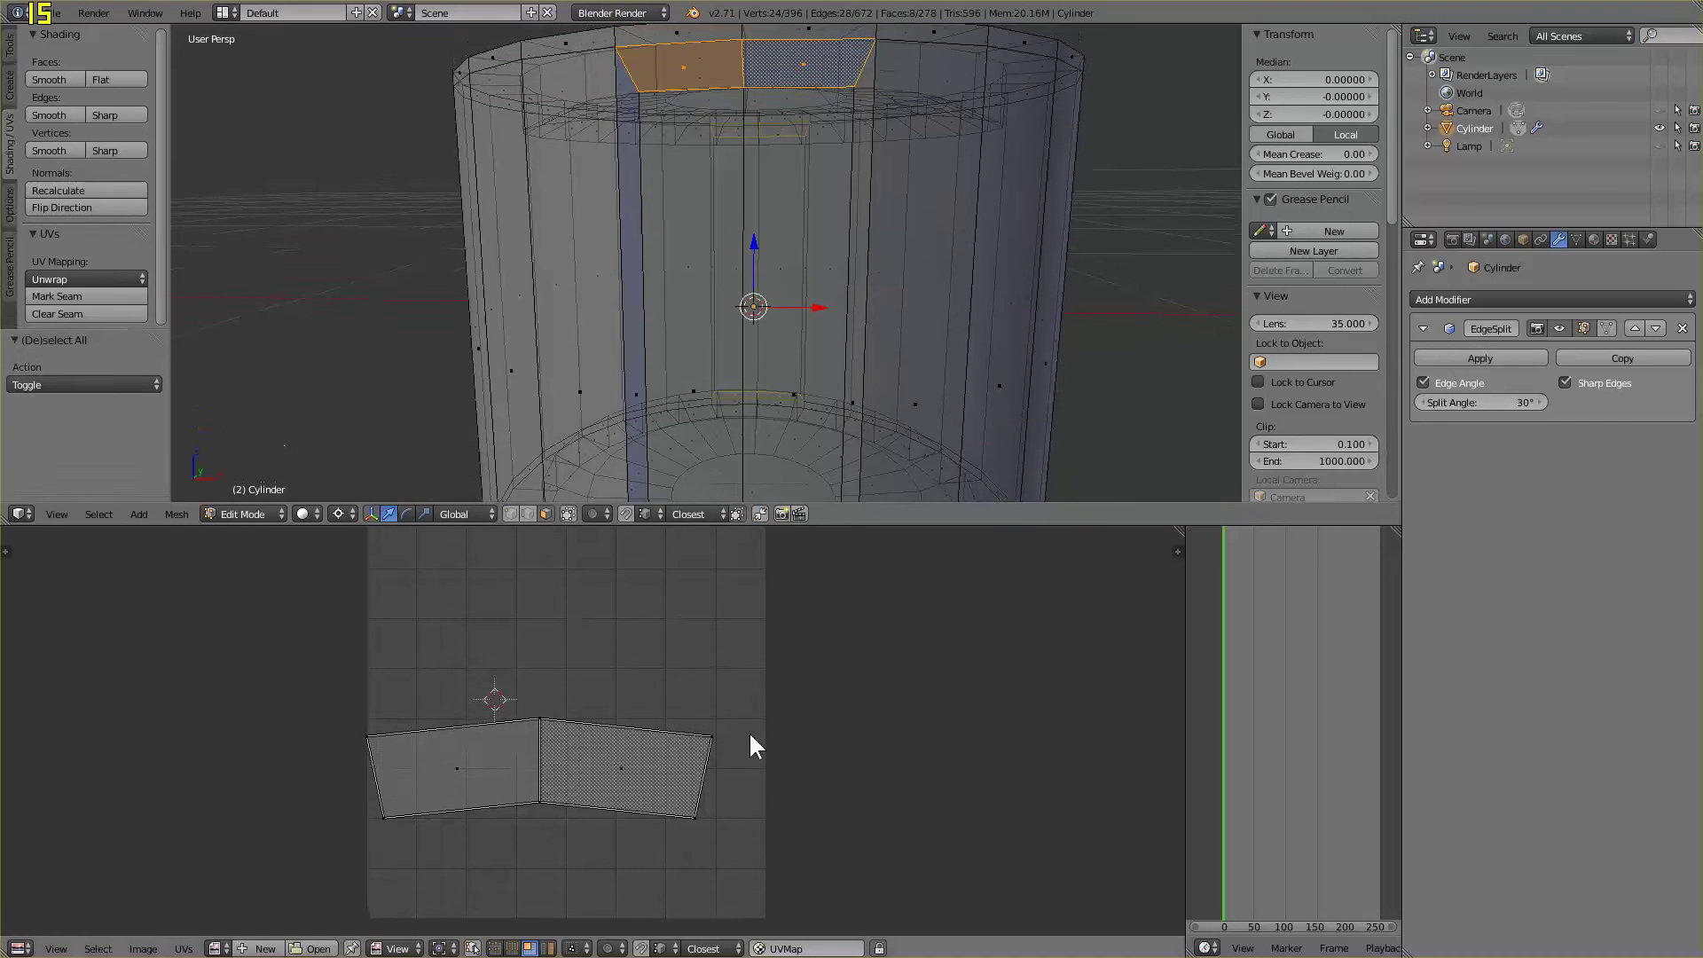
key(a)
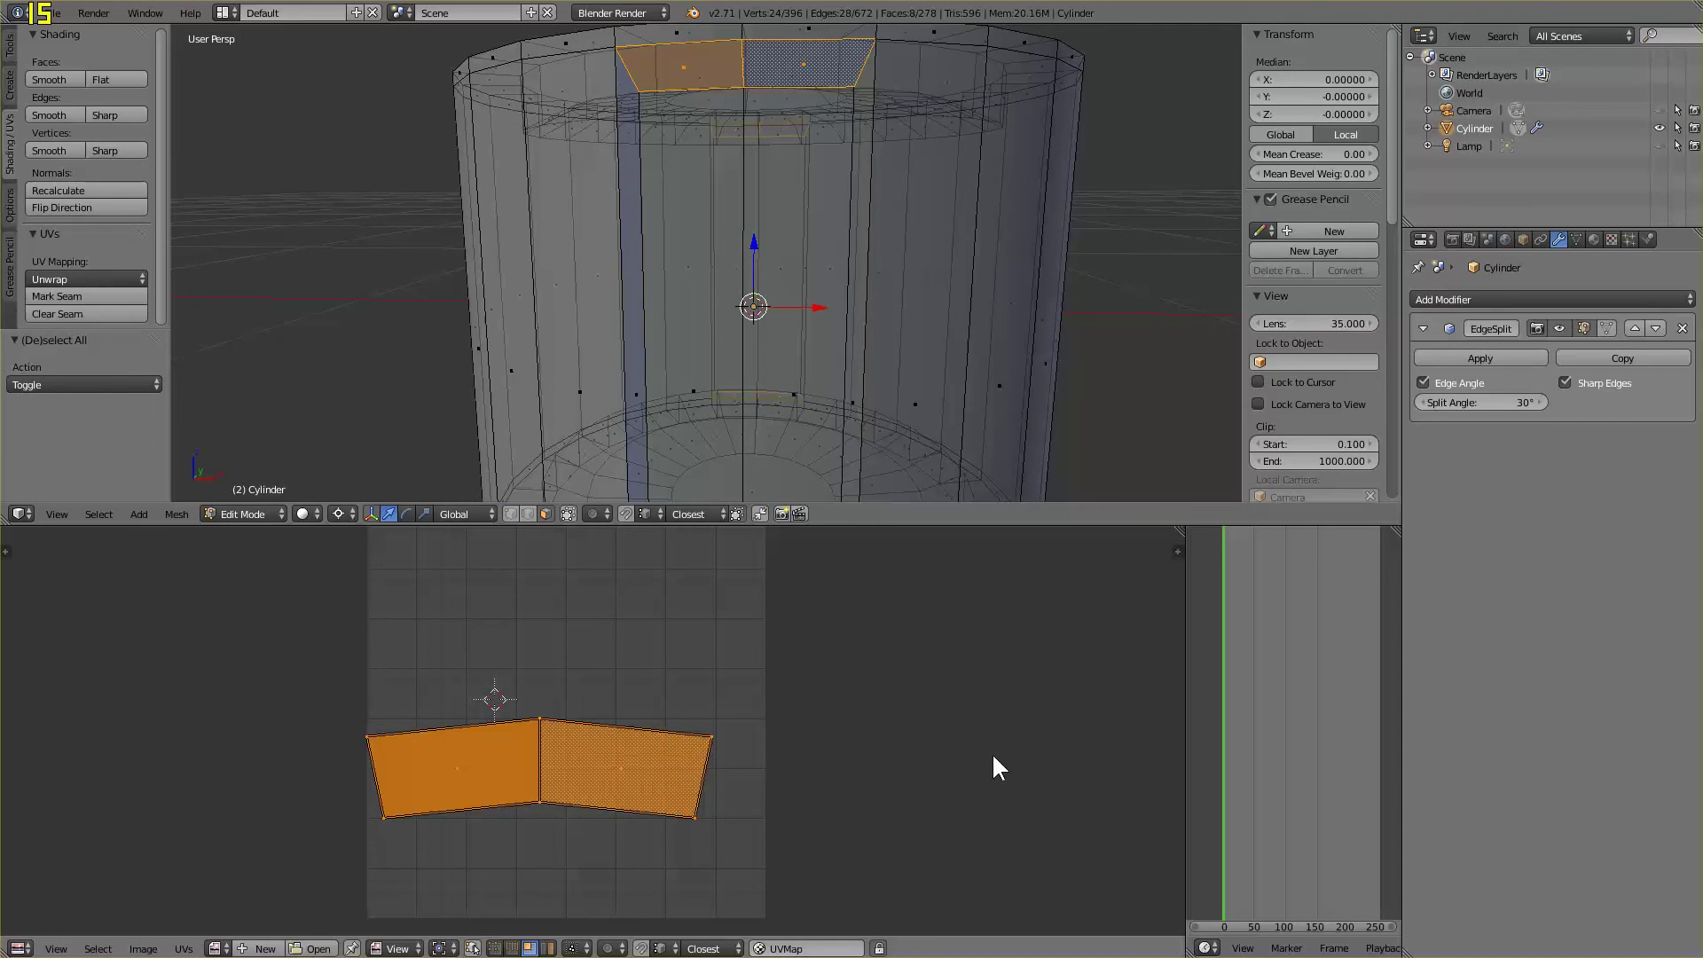
key(s)
click(728, 786)
key(g)
click(456, 795)
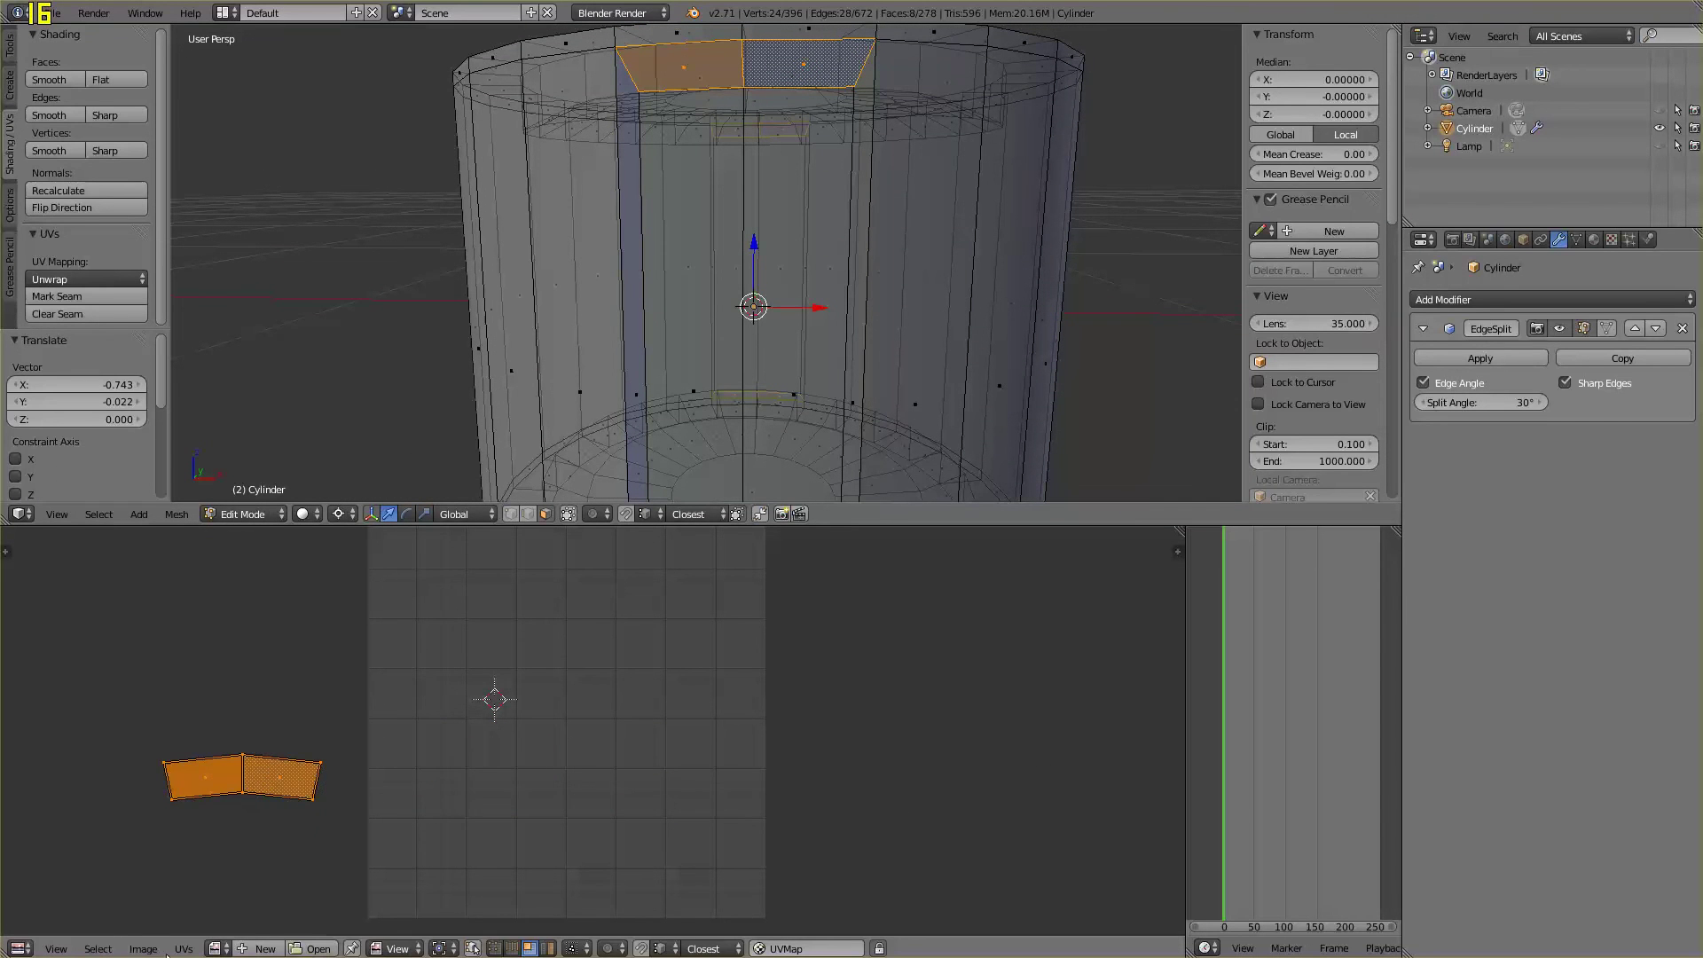
Open TPtank1m.psd from the FuelTanksPlusDev size1 folder as the UV editor's image
click(142, 949)
click(162, 908)
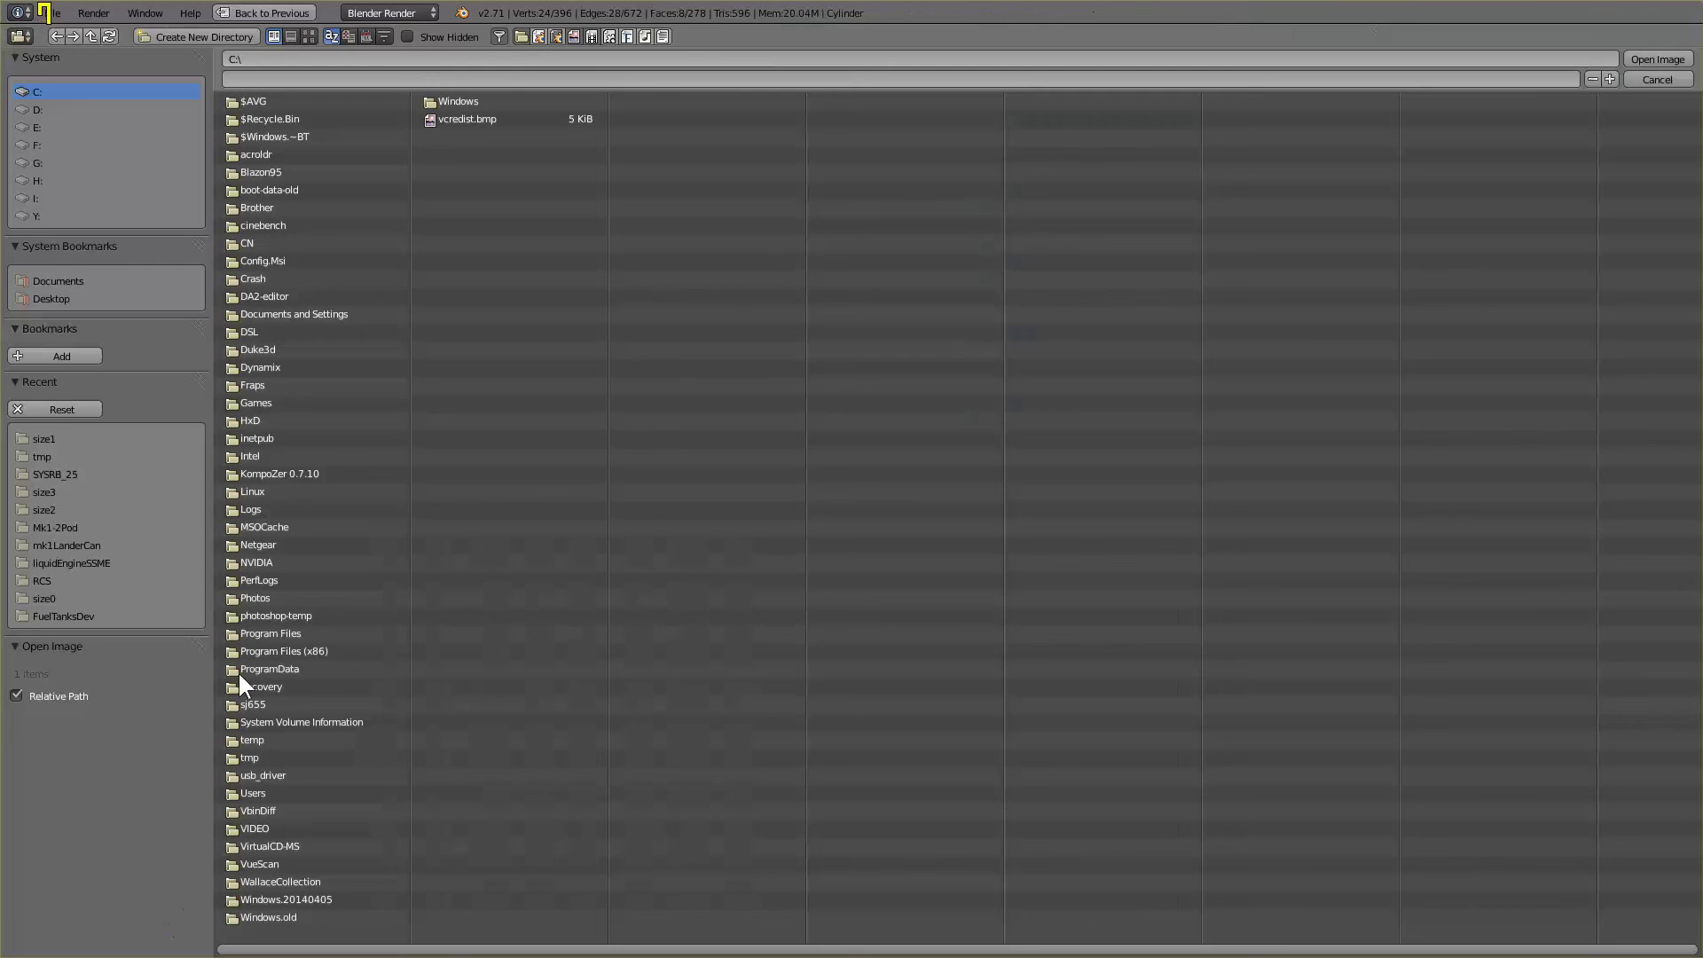
click(299, 59)
text(C:\Users\Bones\Documents\KSP-Assets\FuelTanksPlusDev\size1\)
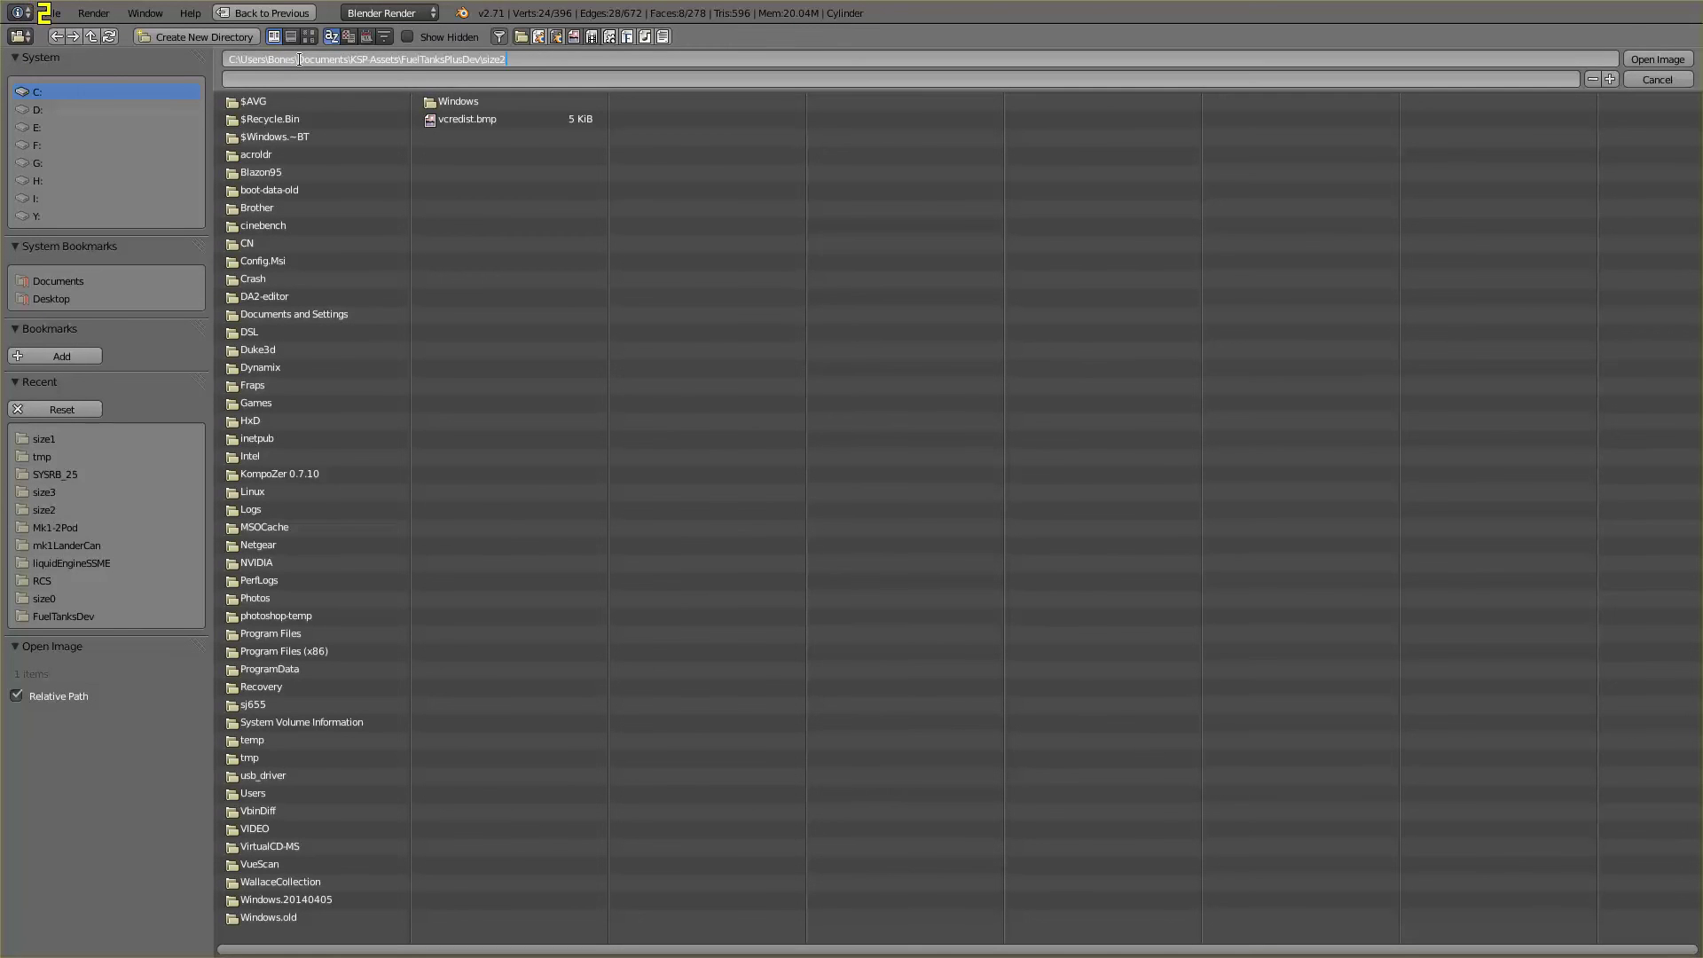
key(Return)
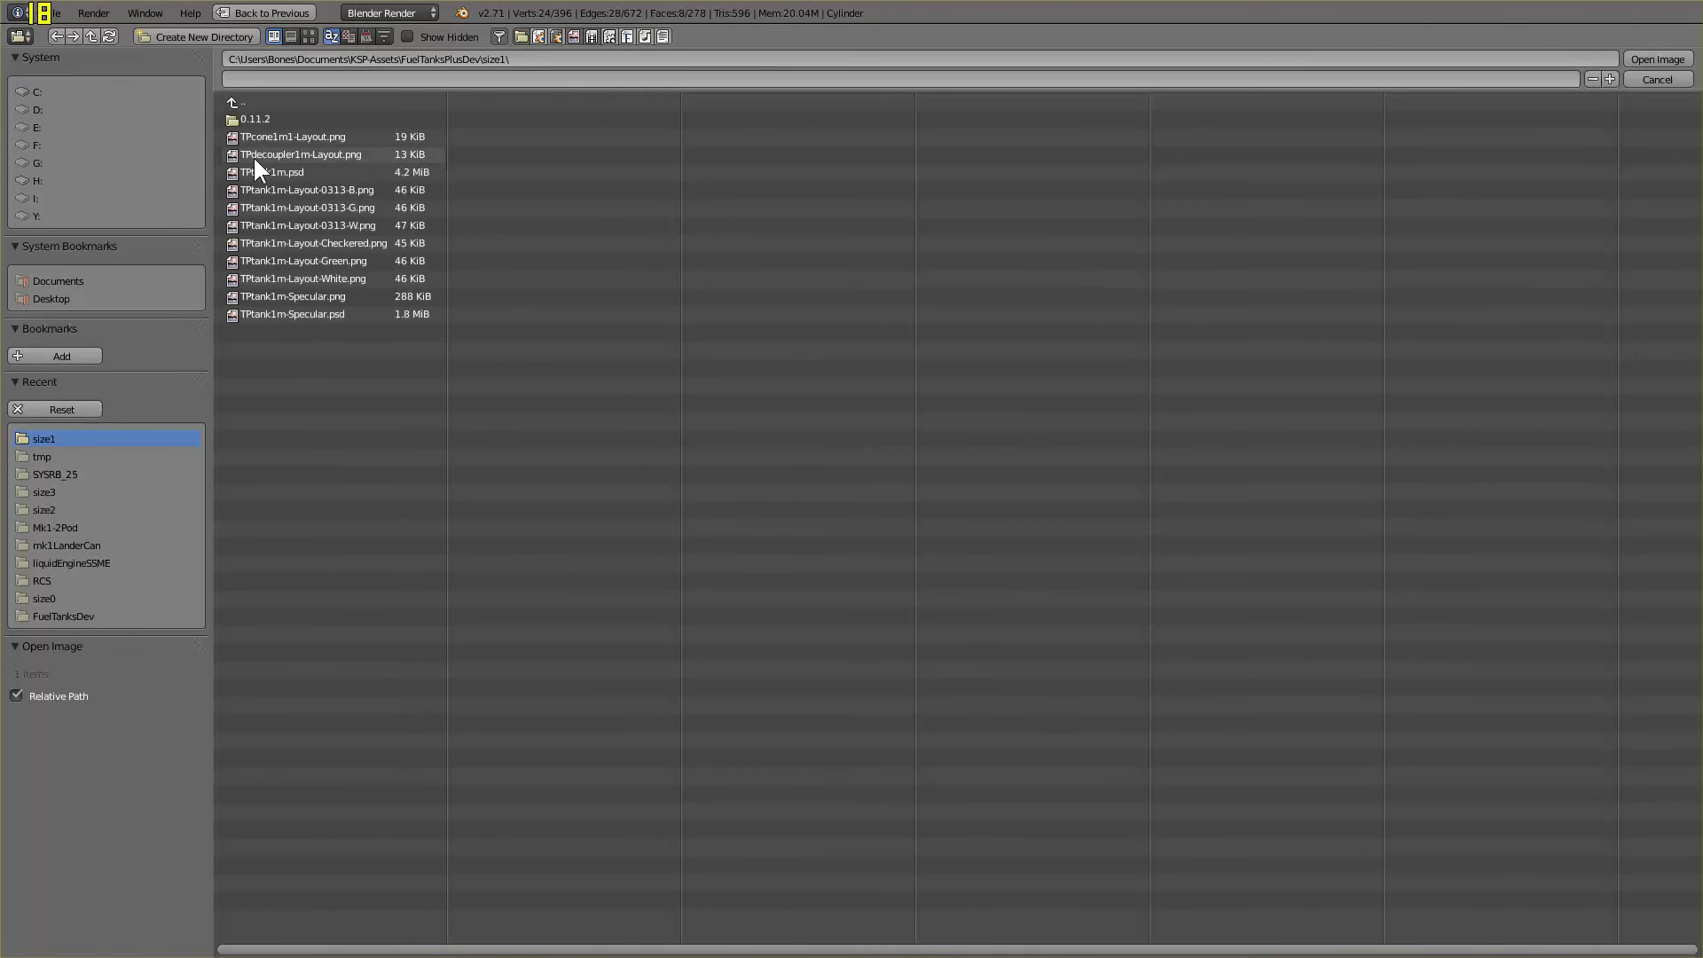
double_click(286, 172)
Rotate the stacked border UVs 90° and scale them to about 0.354
scroll(501, 335, down, 7)
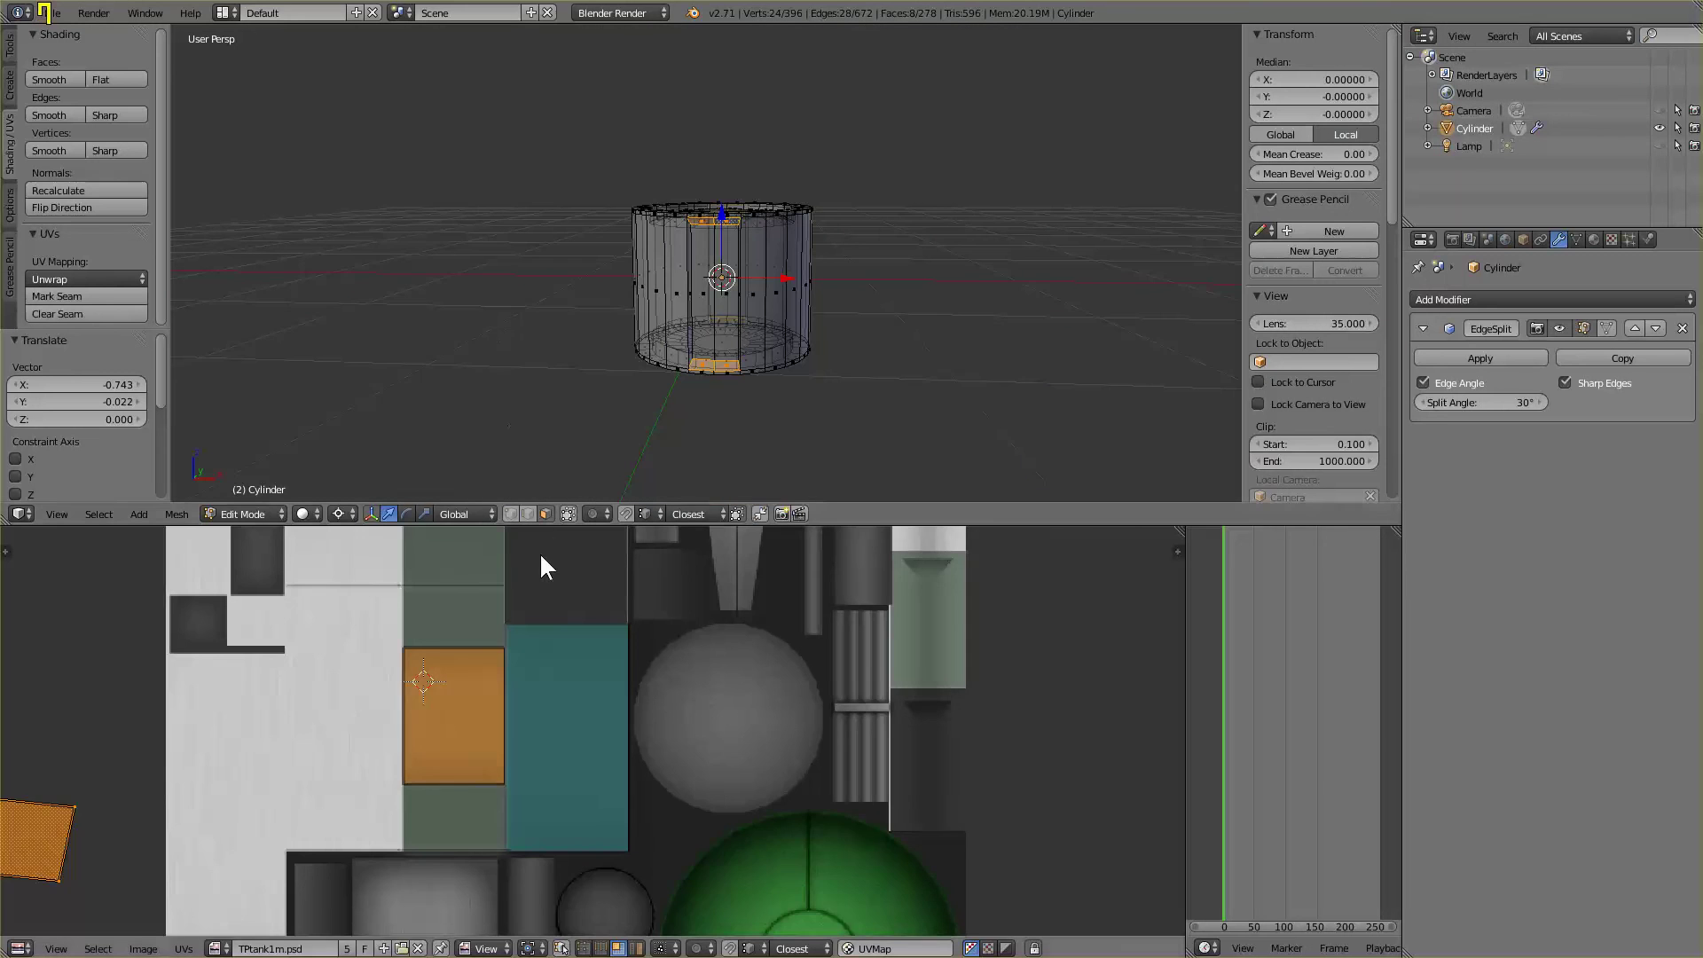
scroll(556, 588, up, 1)
scroll(599, 684, down, 3)
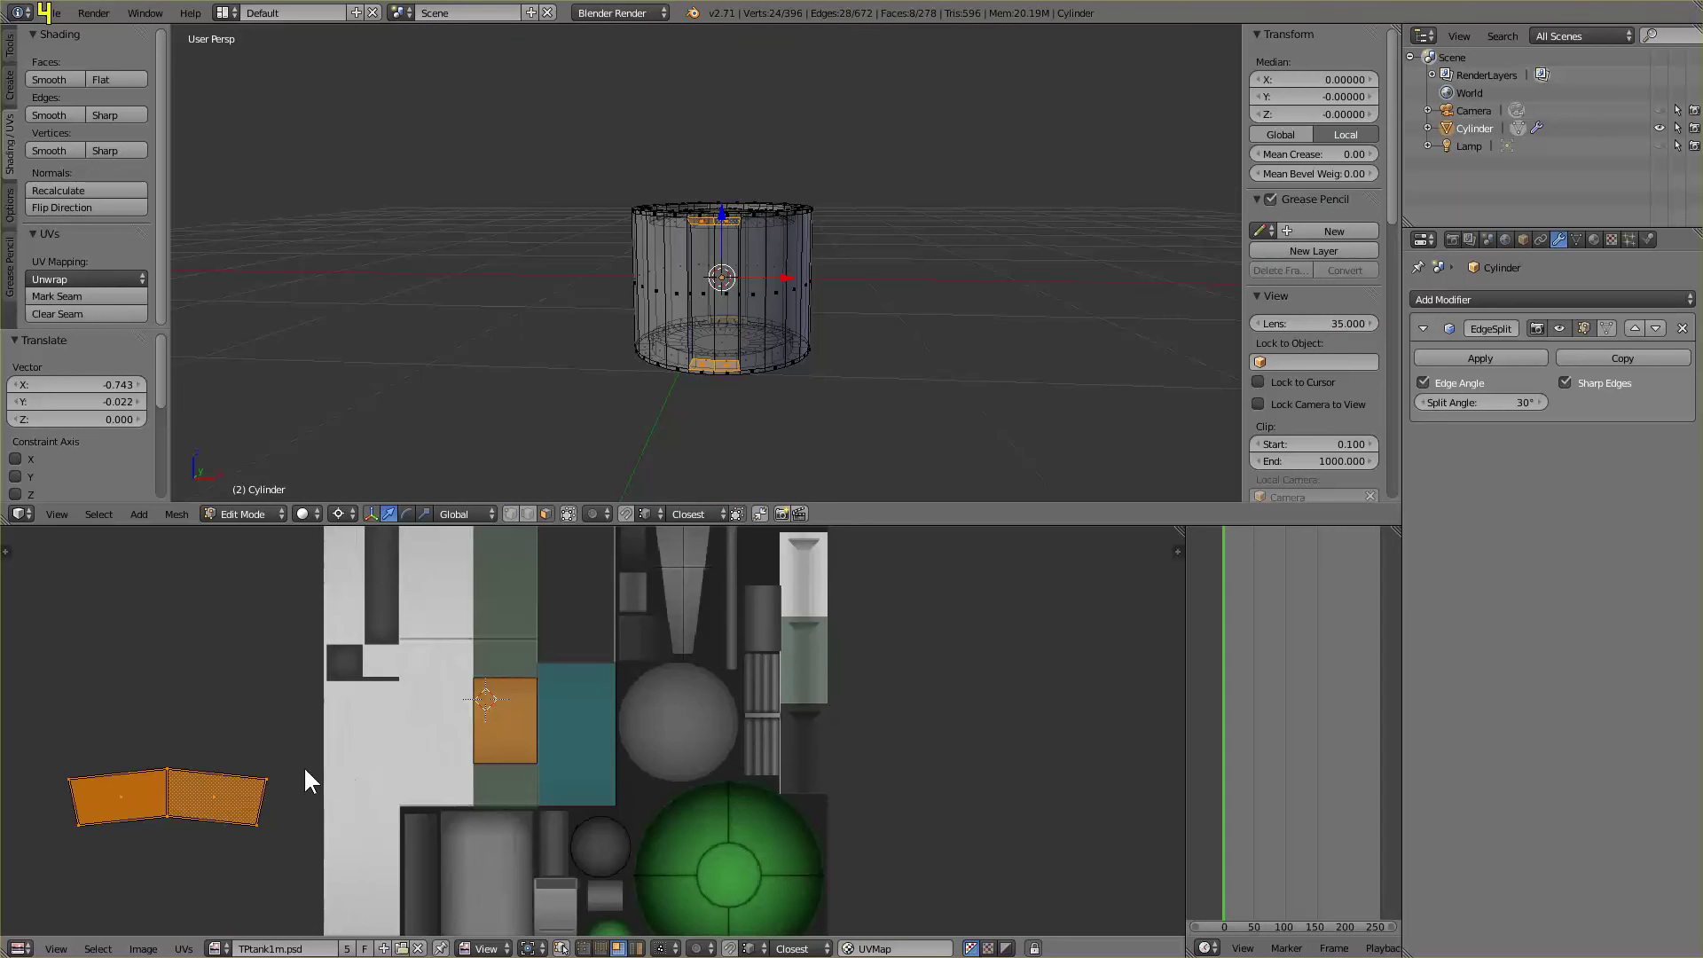
middle_drag(360, 752, 360, 736)
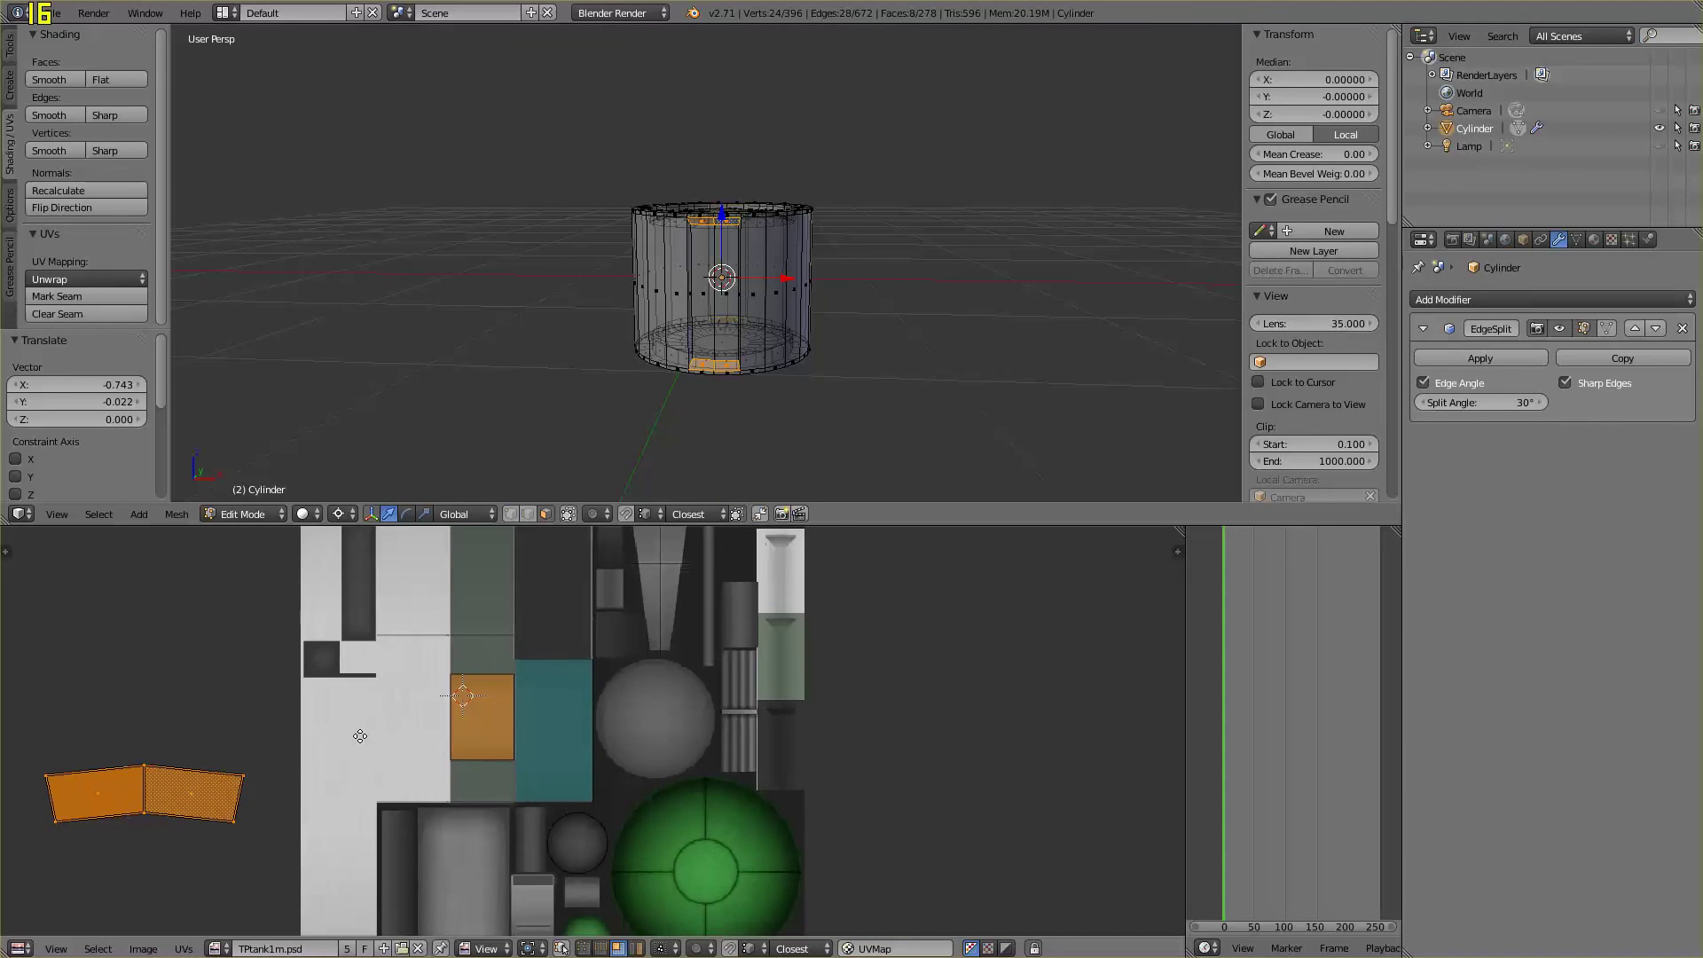
text(r90)
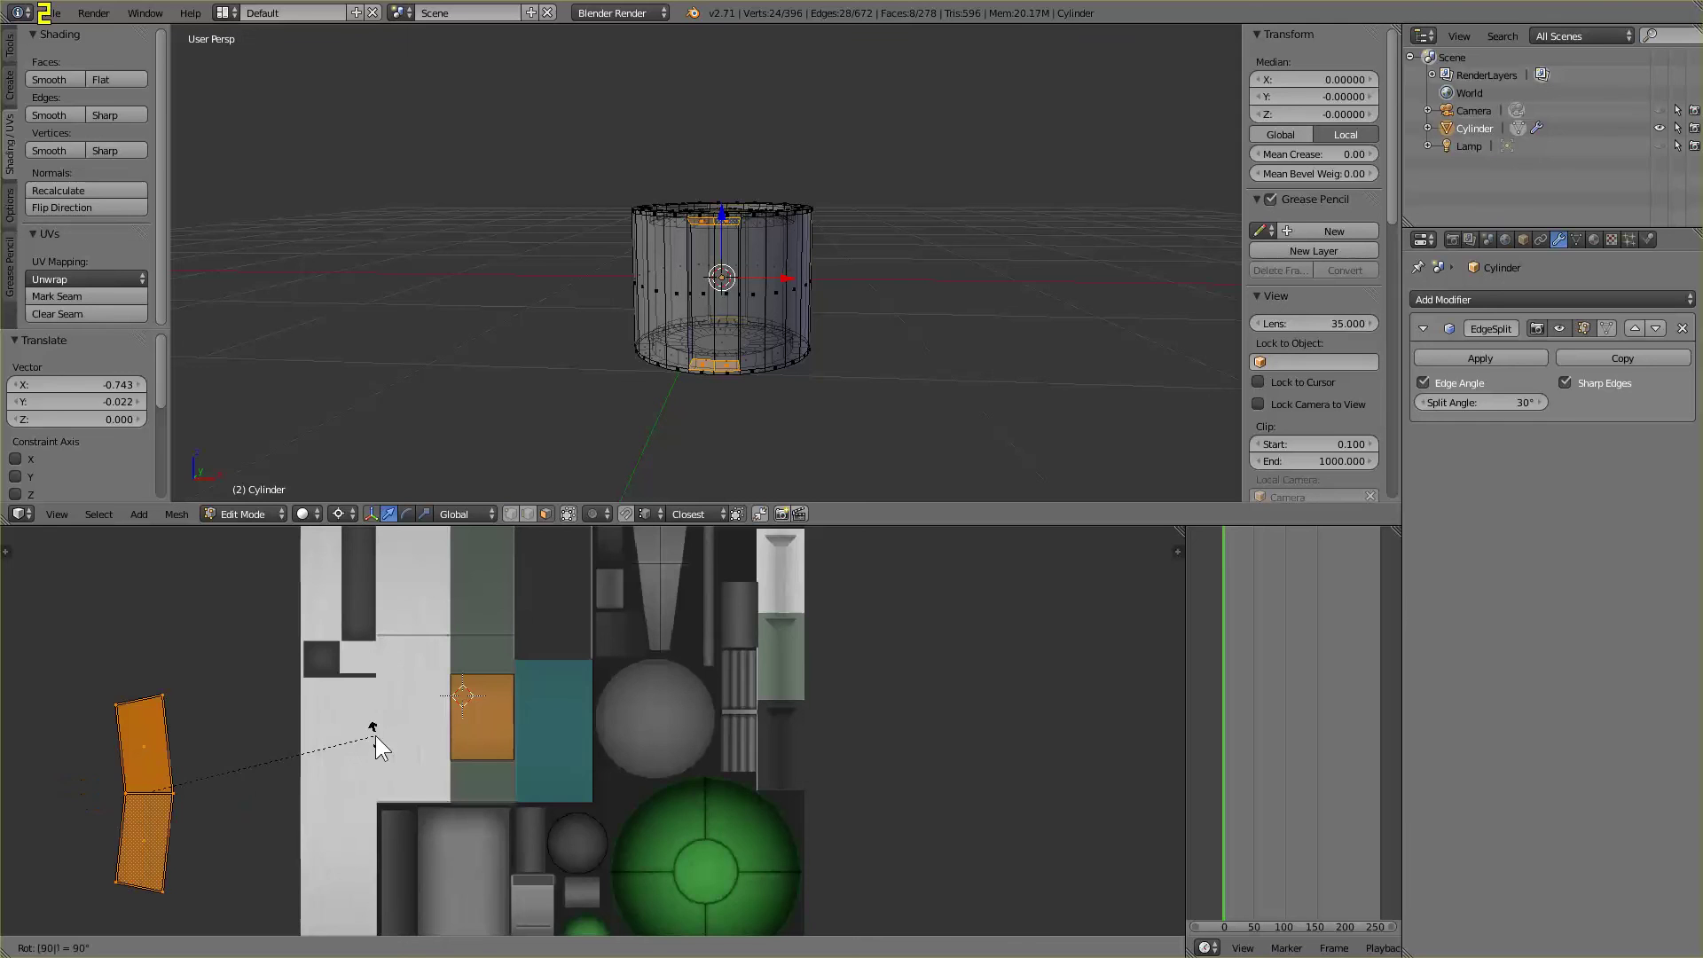
key(Return)
key(s)
click(238, 765)
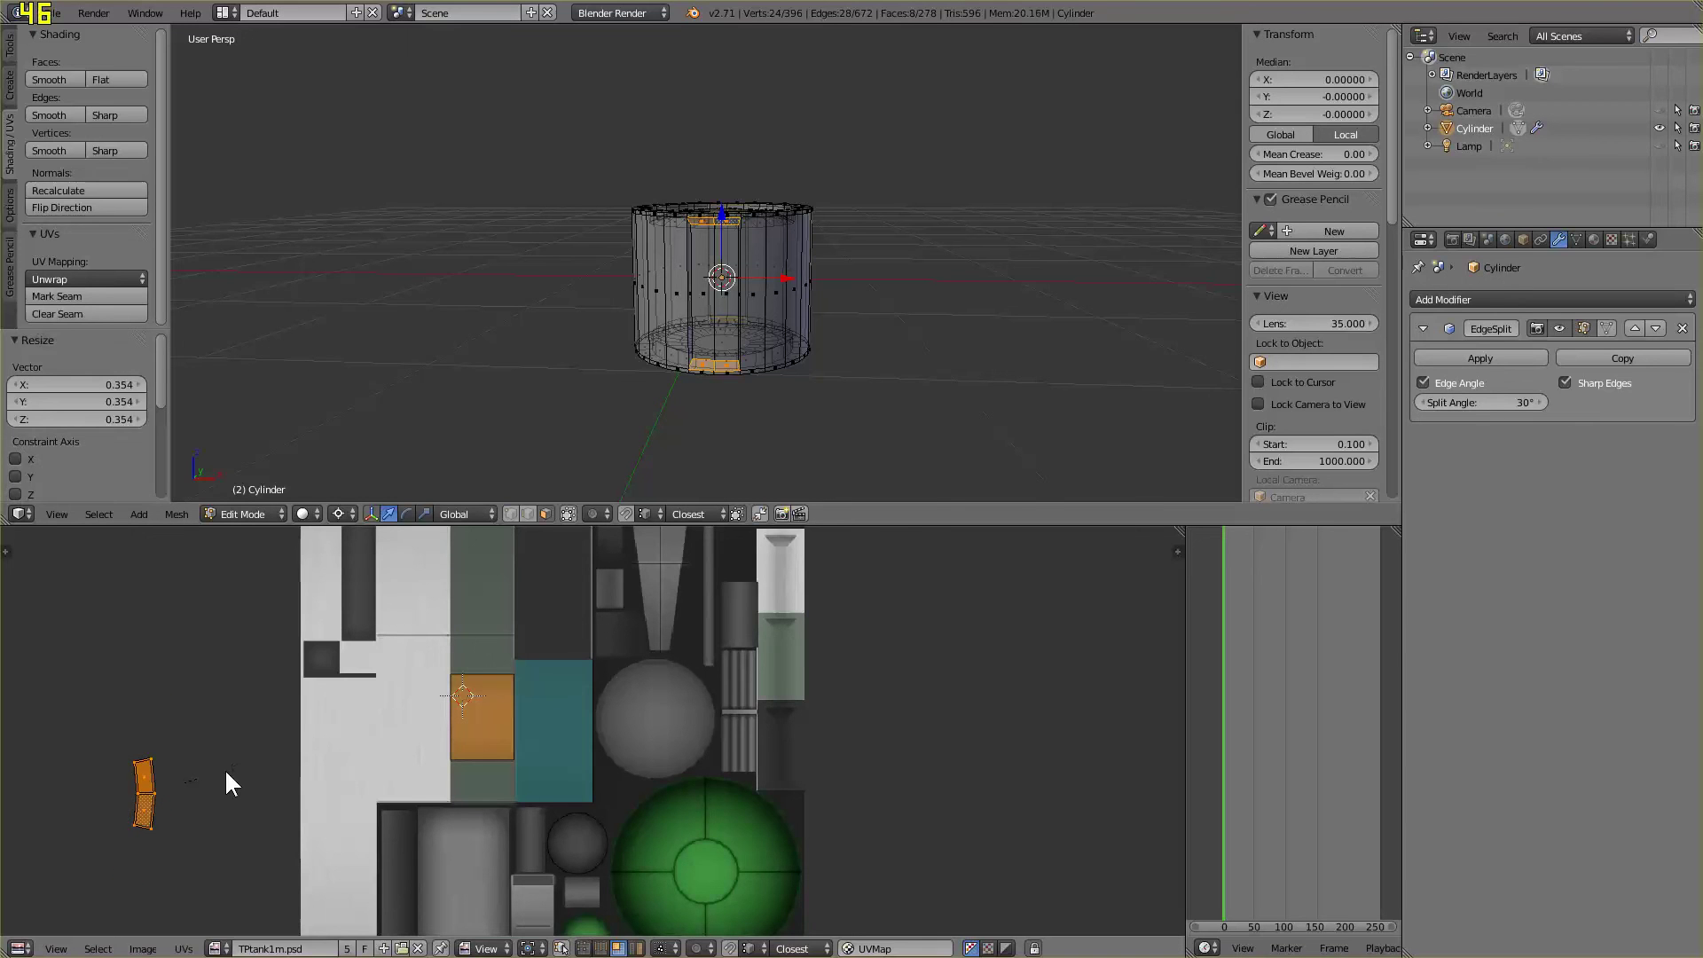
Move the border UV strip onto the plain grey-green area above the orange block of the texture
middle_drag(485, 655, 441, 806)
key(g)
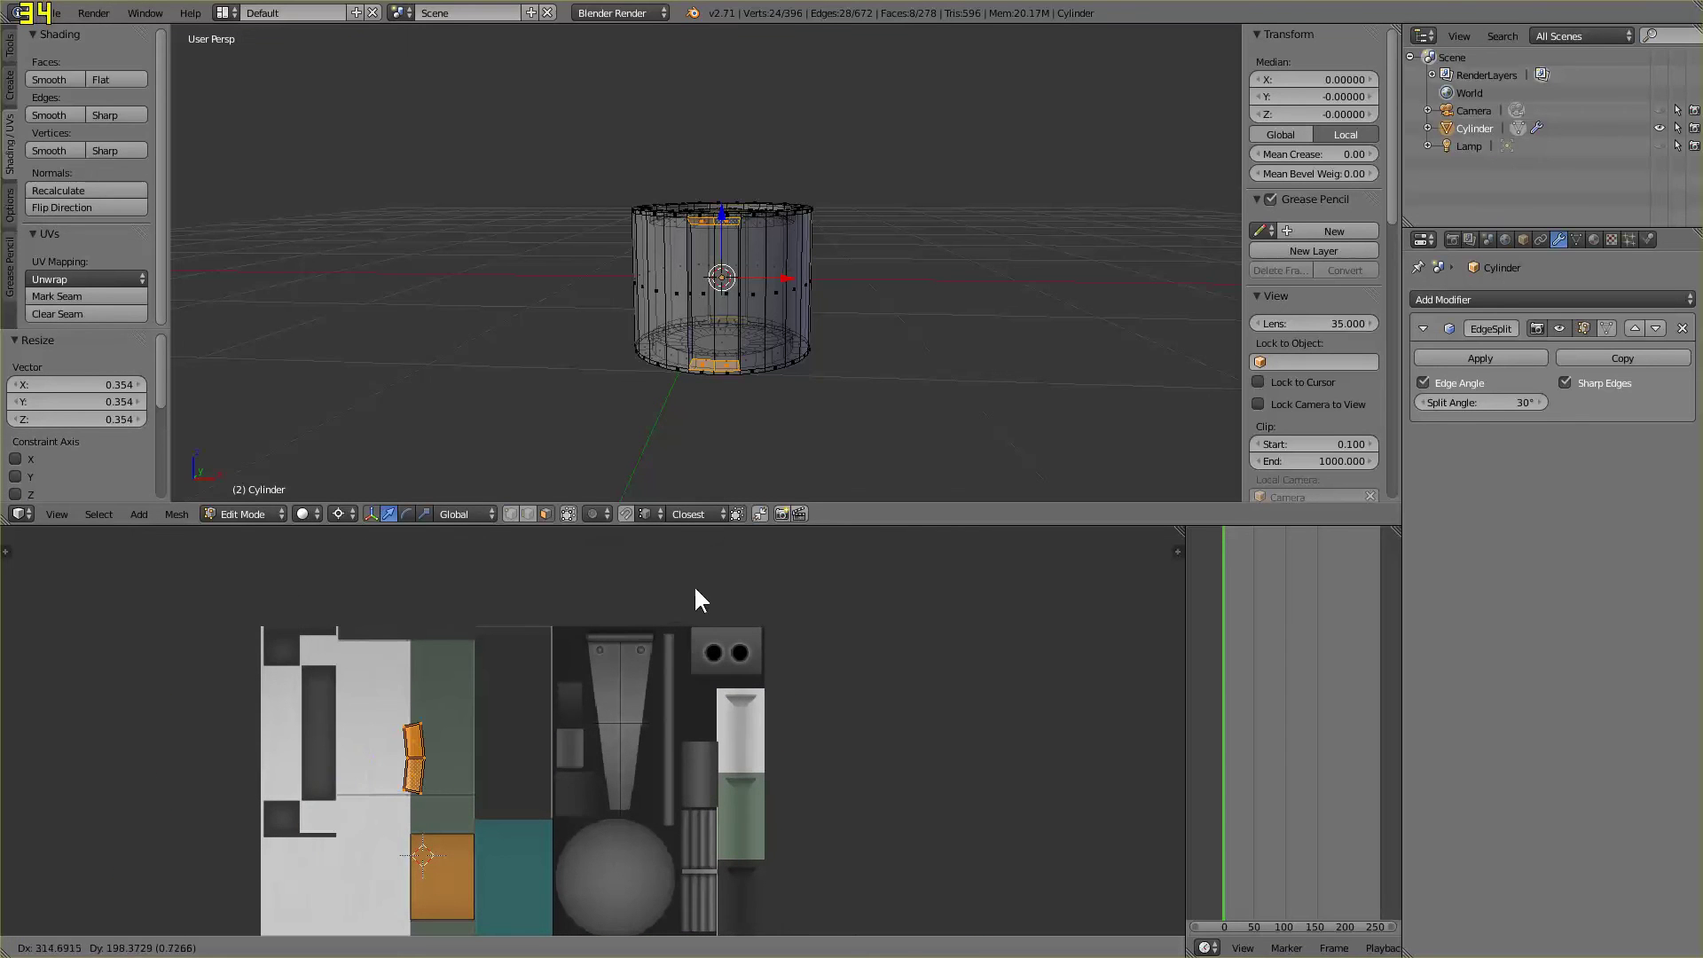
click(711, 555)
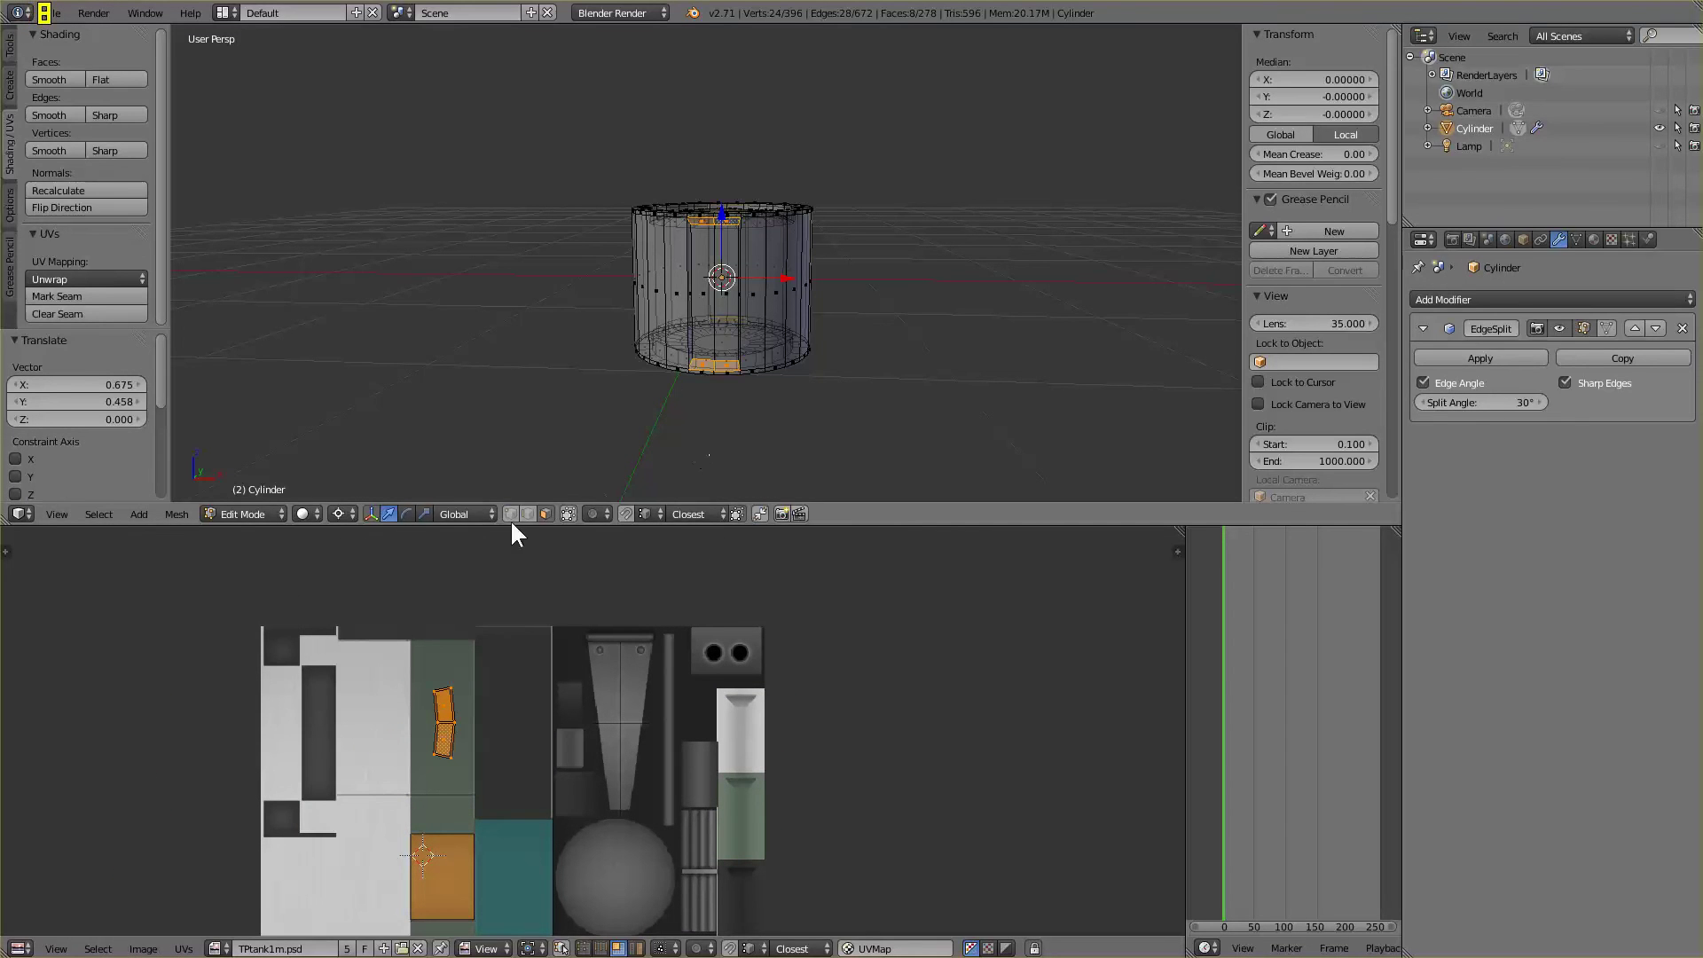
Inspect the textured tank in Texture Paint mode, checking the recess and its sloped borders from several angles
scroll(843, 384, up, 5)
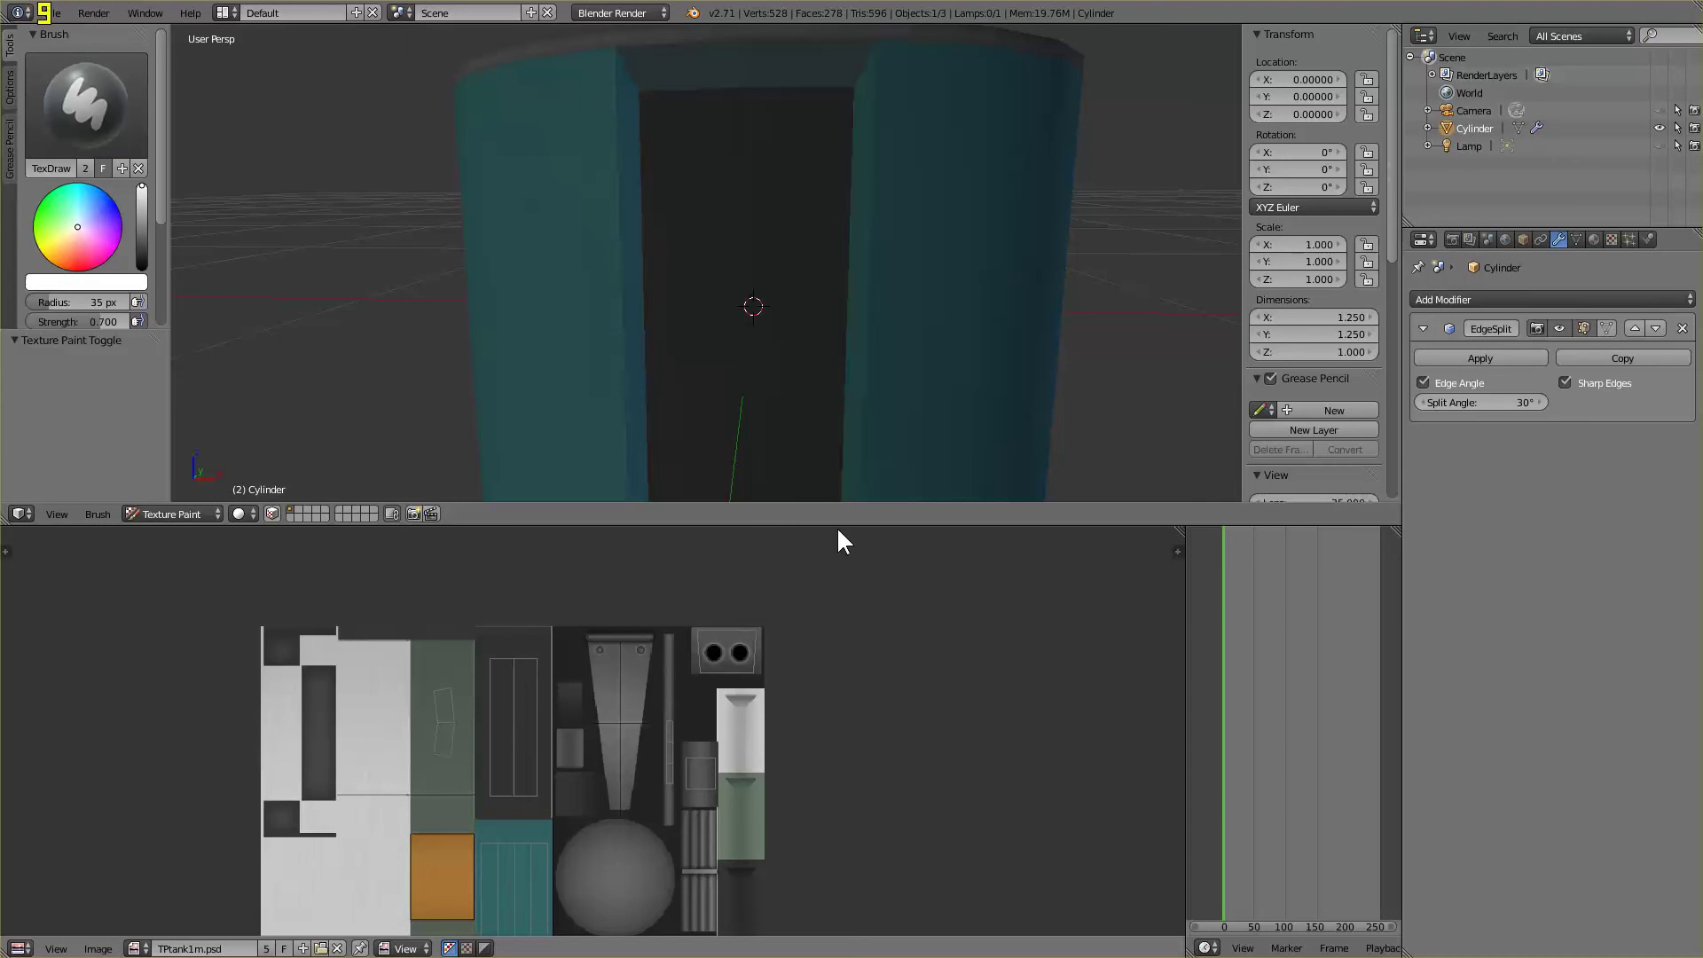
drag(838, 525, 825, 799)
mouse_move(817, 533)
middle_down()
mouse_move(823, 459)
mouse_move(811, 529)
mouse_move(803, 506)
middle_up()
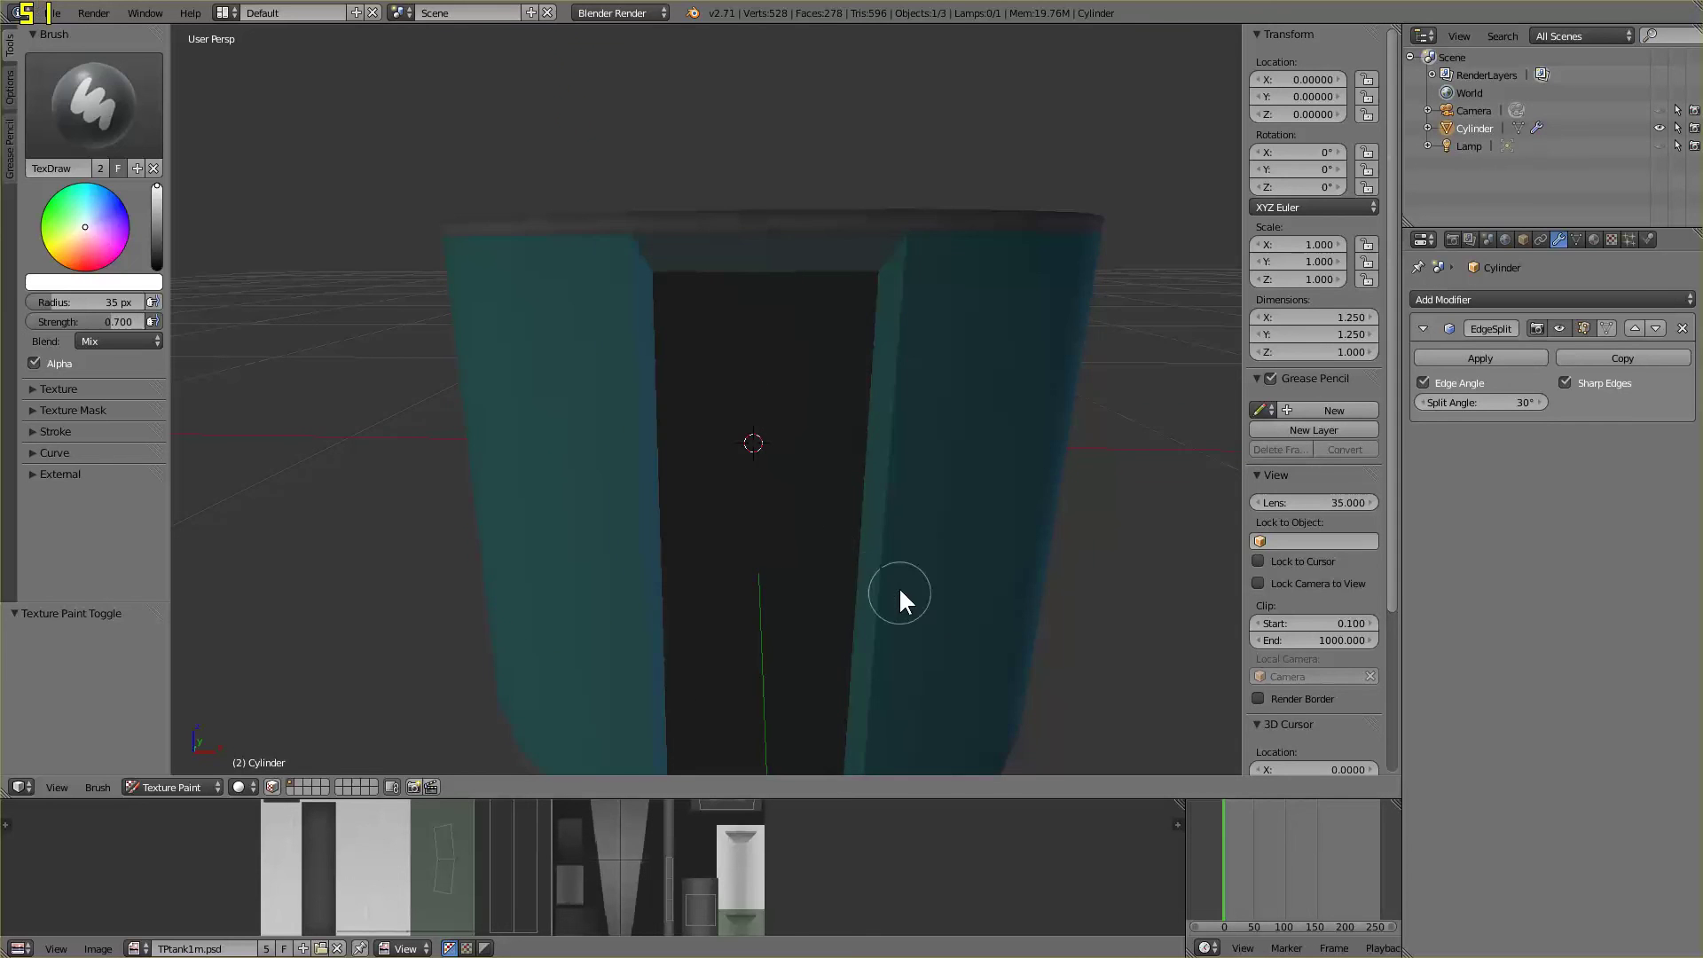
scroll(898, 587, down, 5)
middle_drag(671, 459, 323, 520)
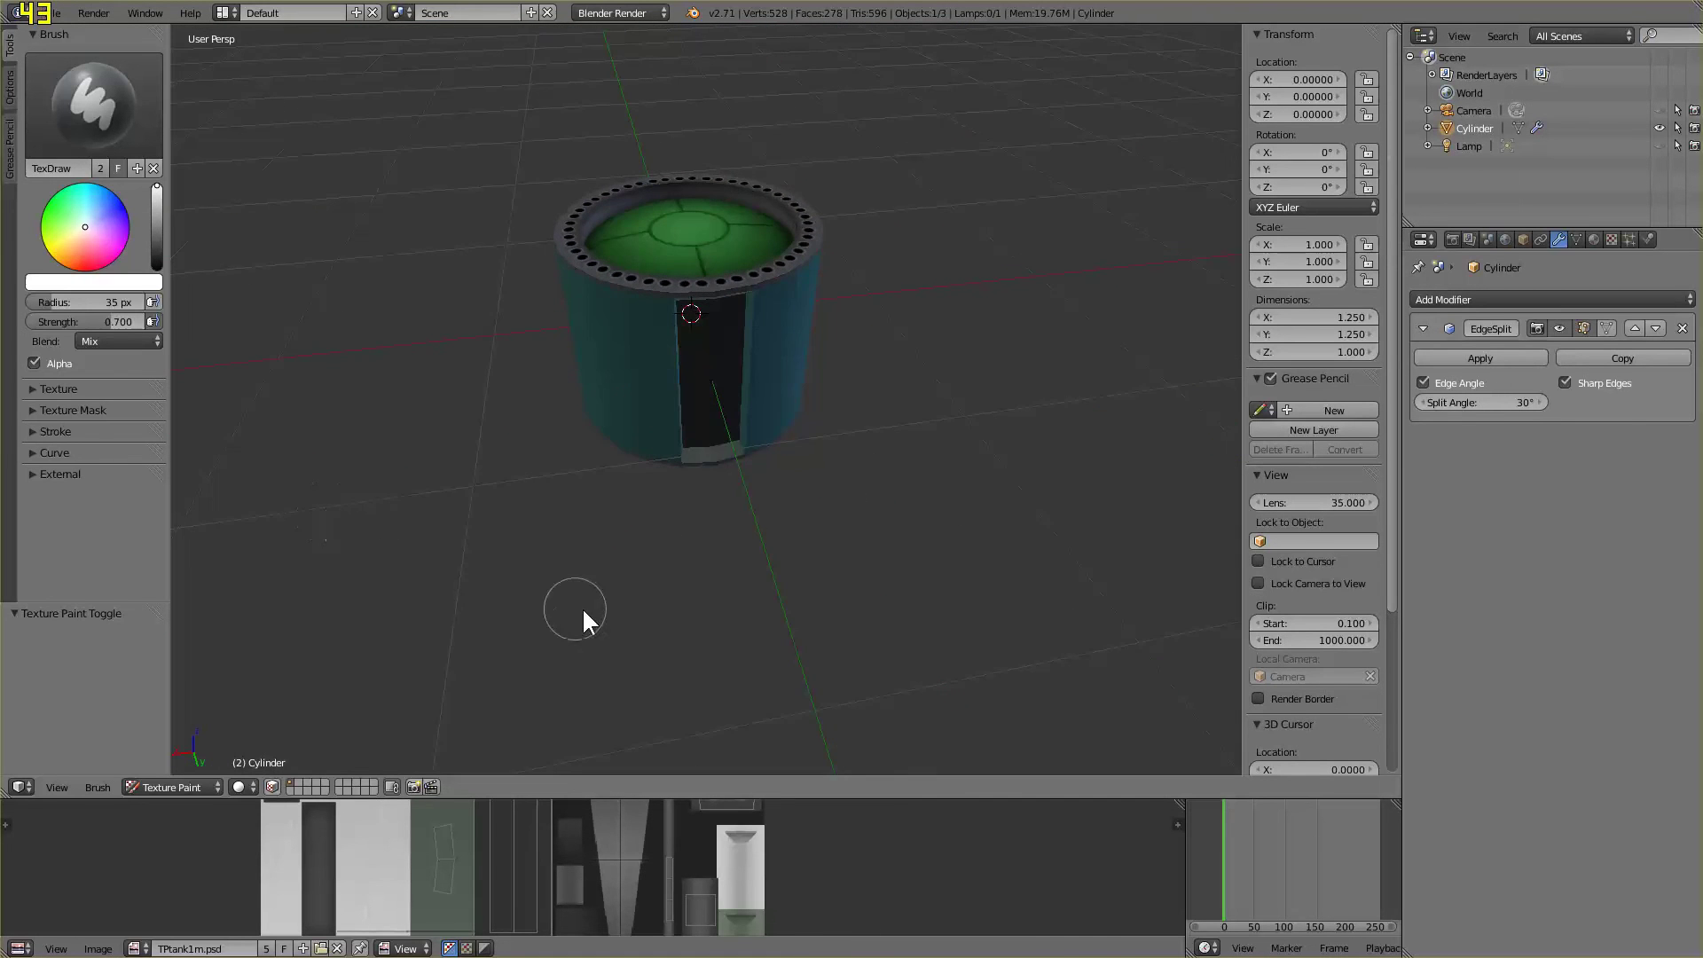
middle_drag(582, 620, 646, 541)
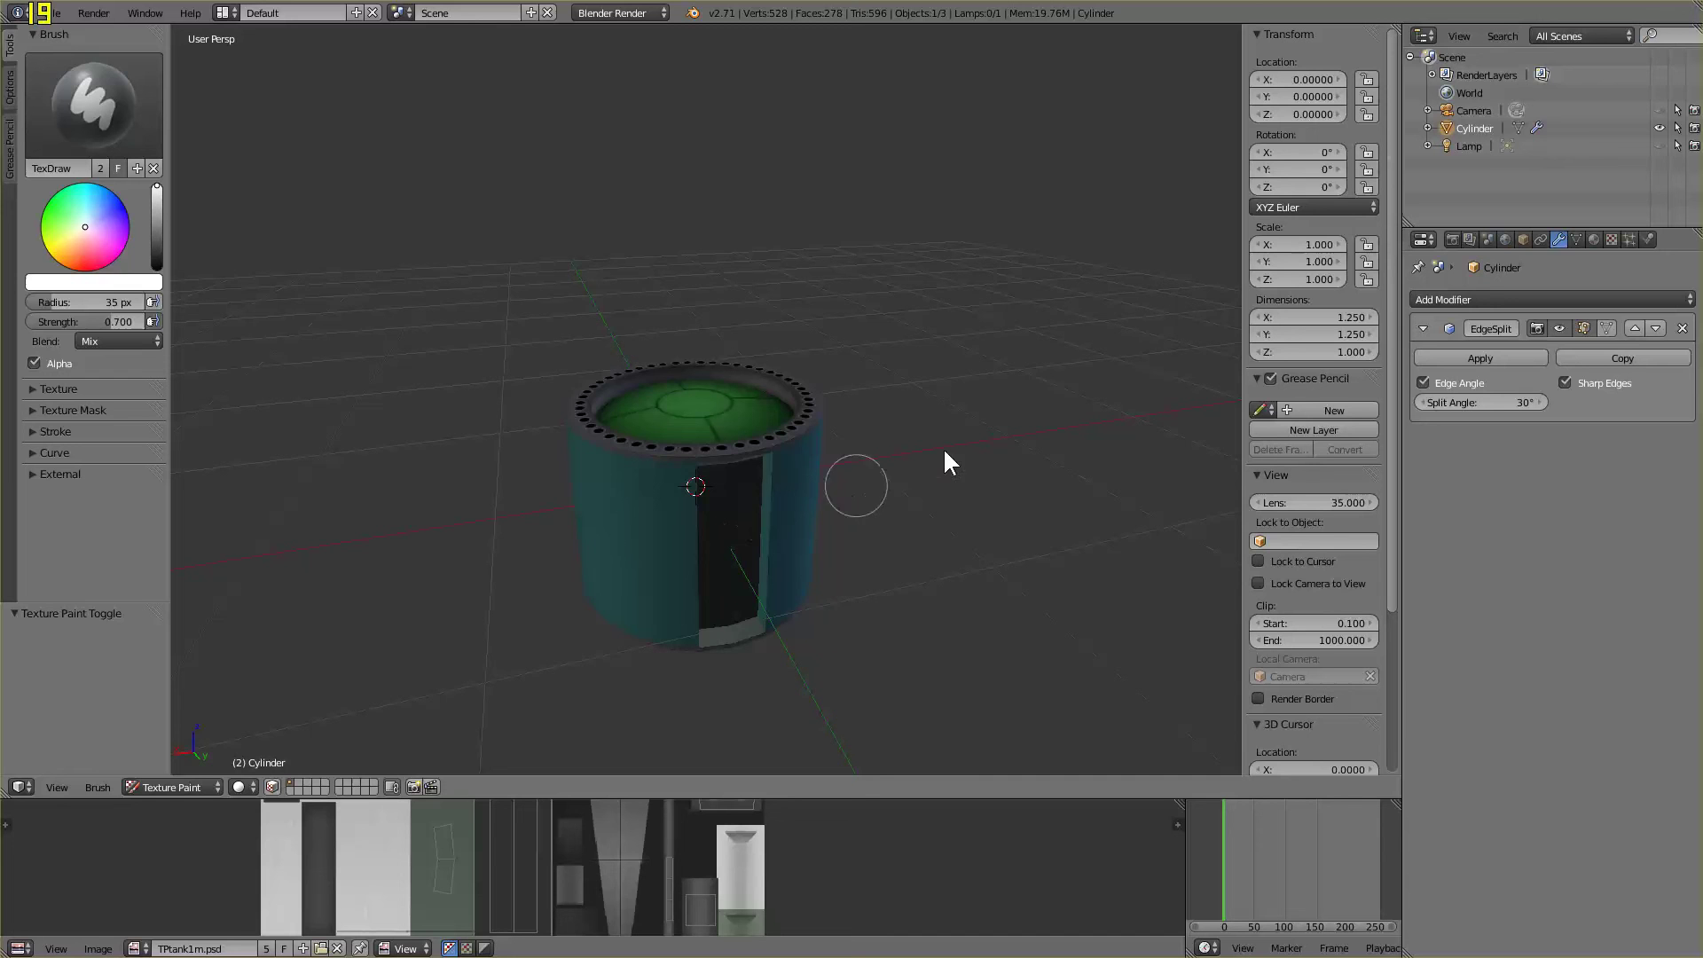
Return to Object Mode and add a new cylinder with 12 vertices around the tank
click(188, 786)
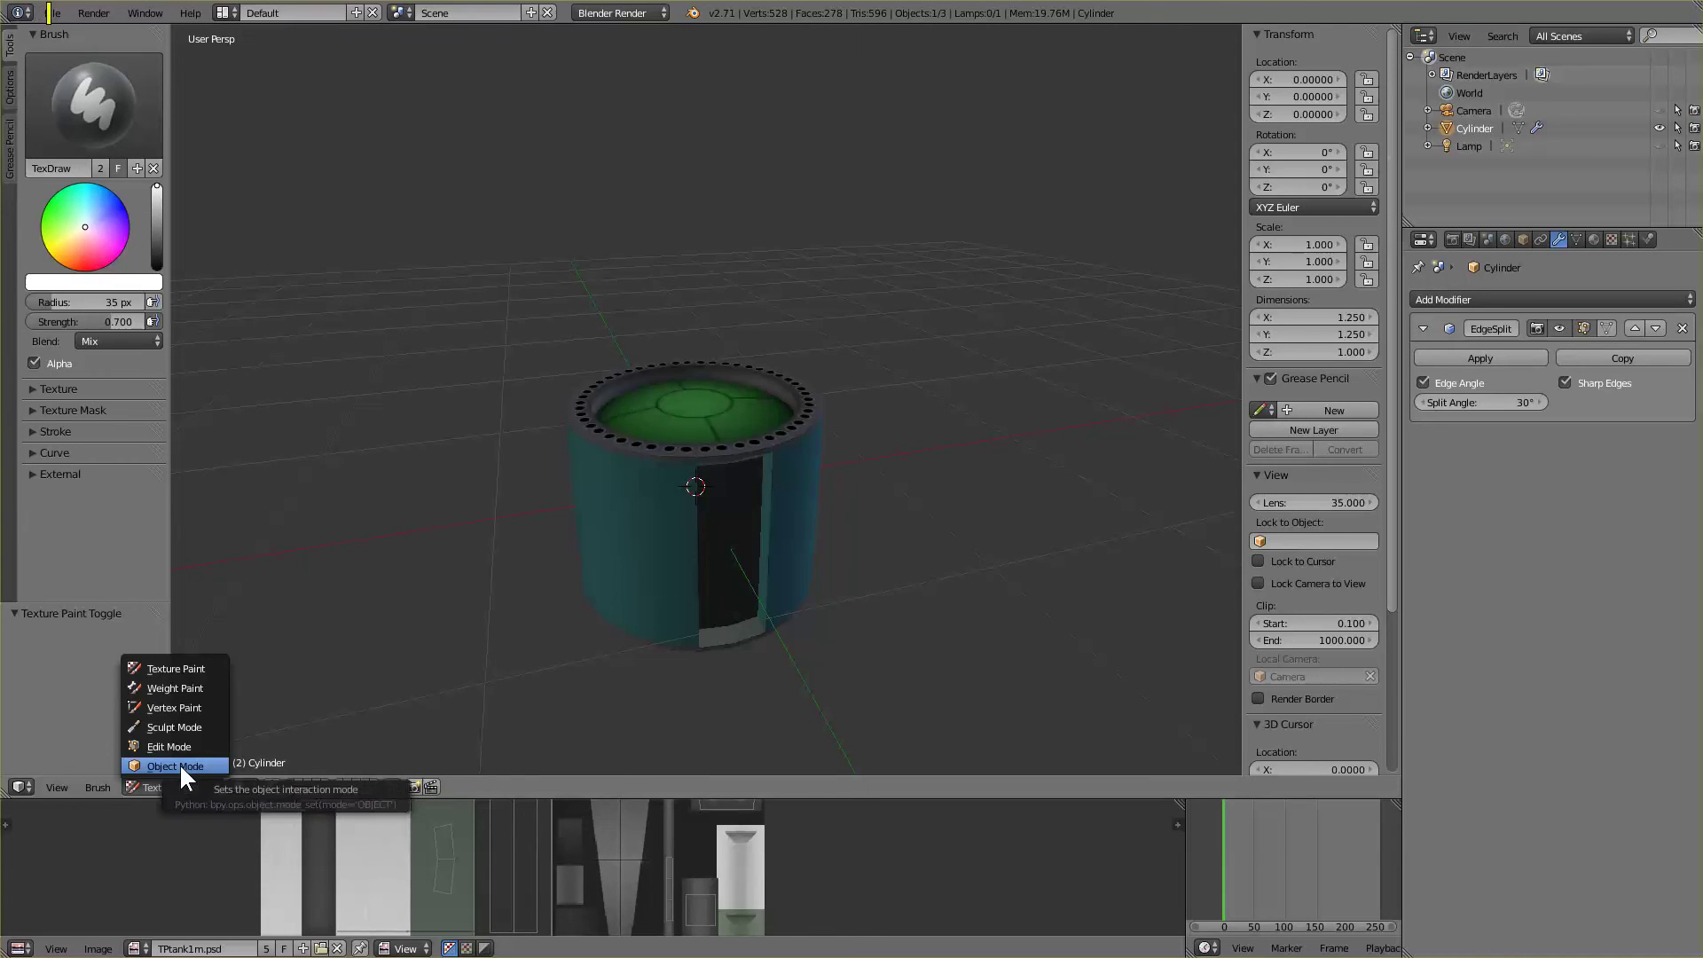
click(179, 764)
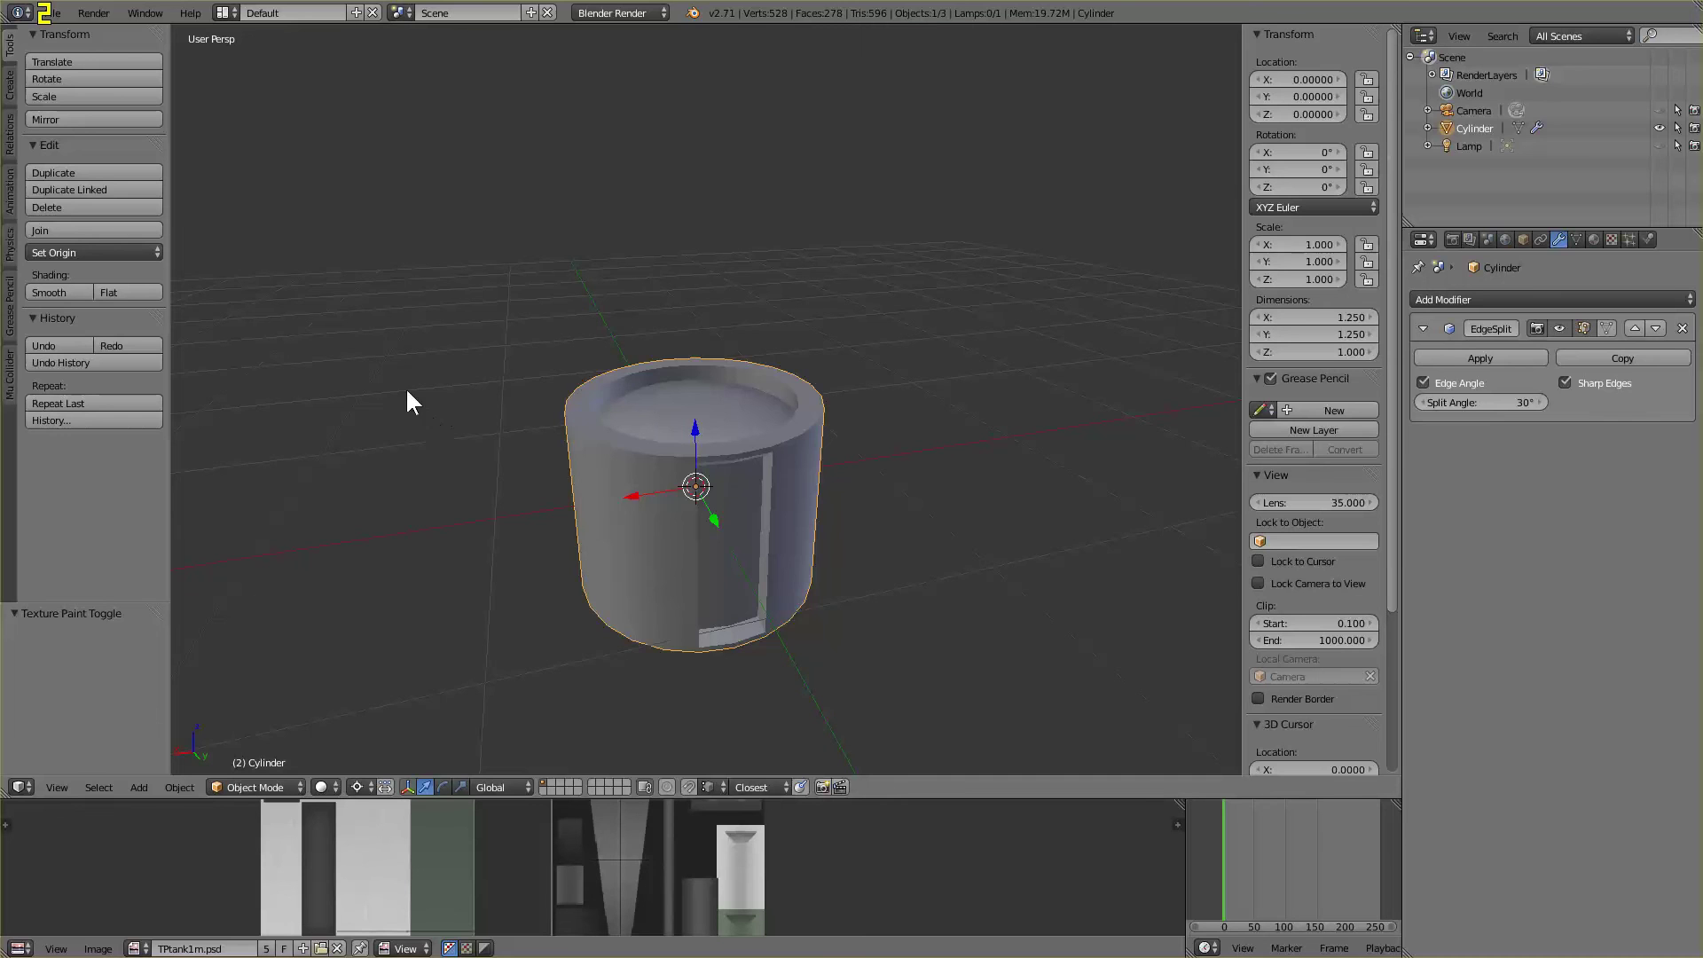
click(11, 83)
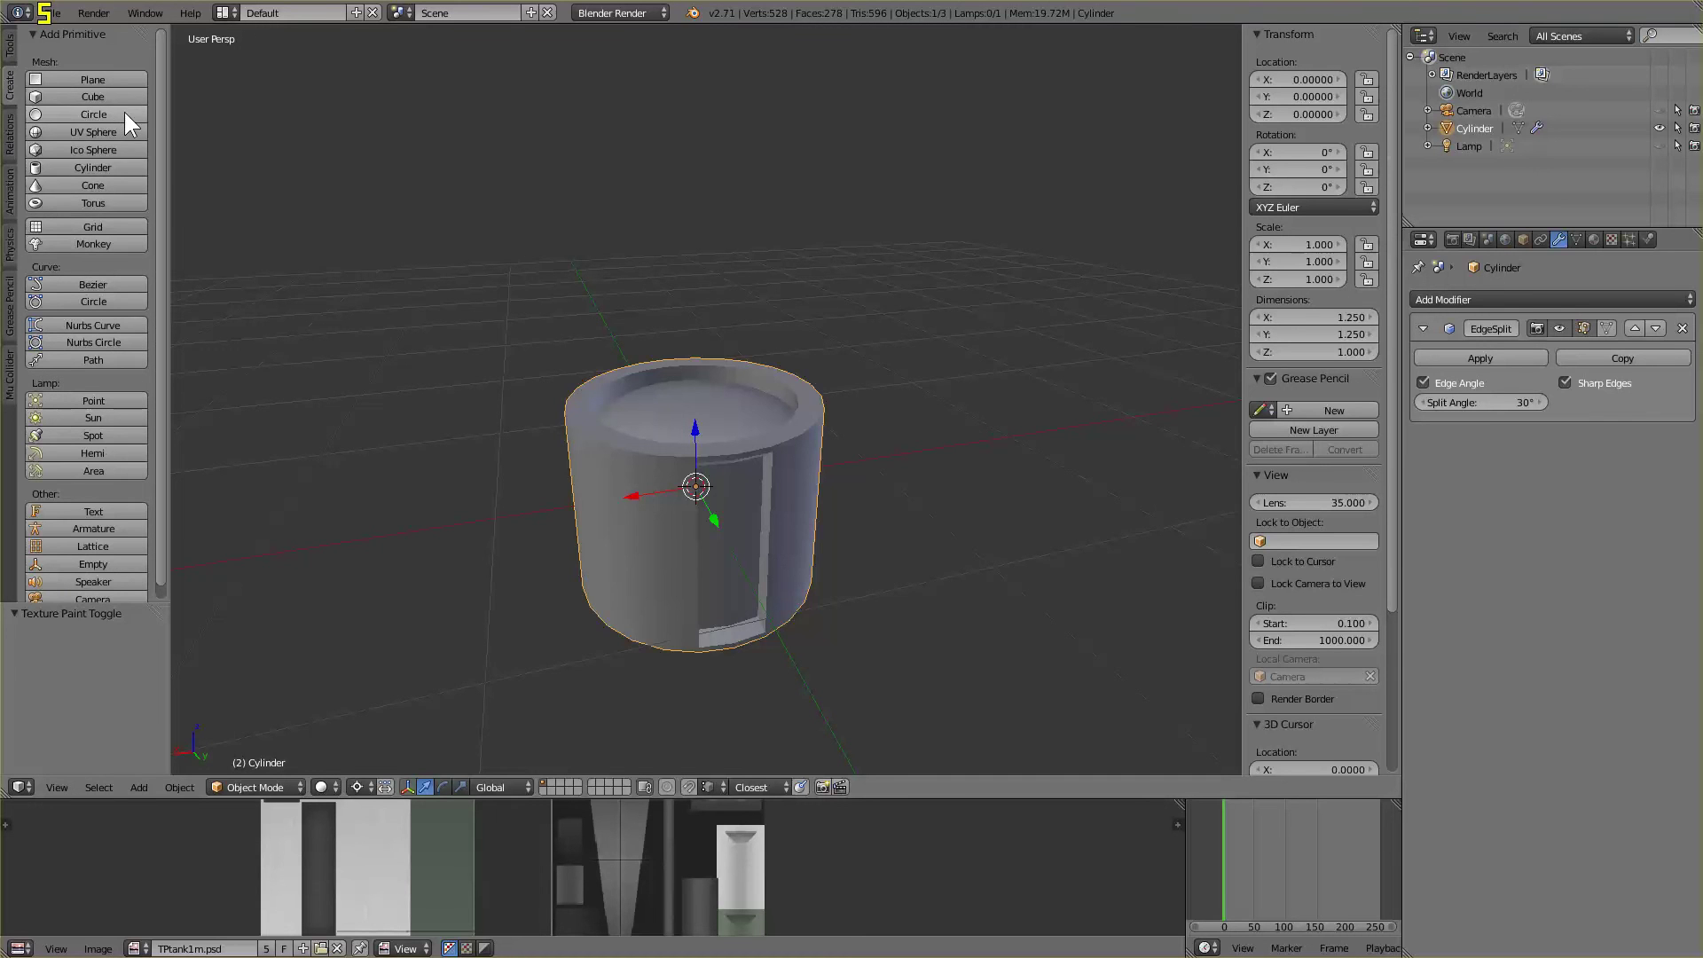
click(124, 163)
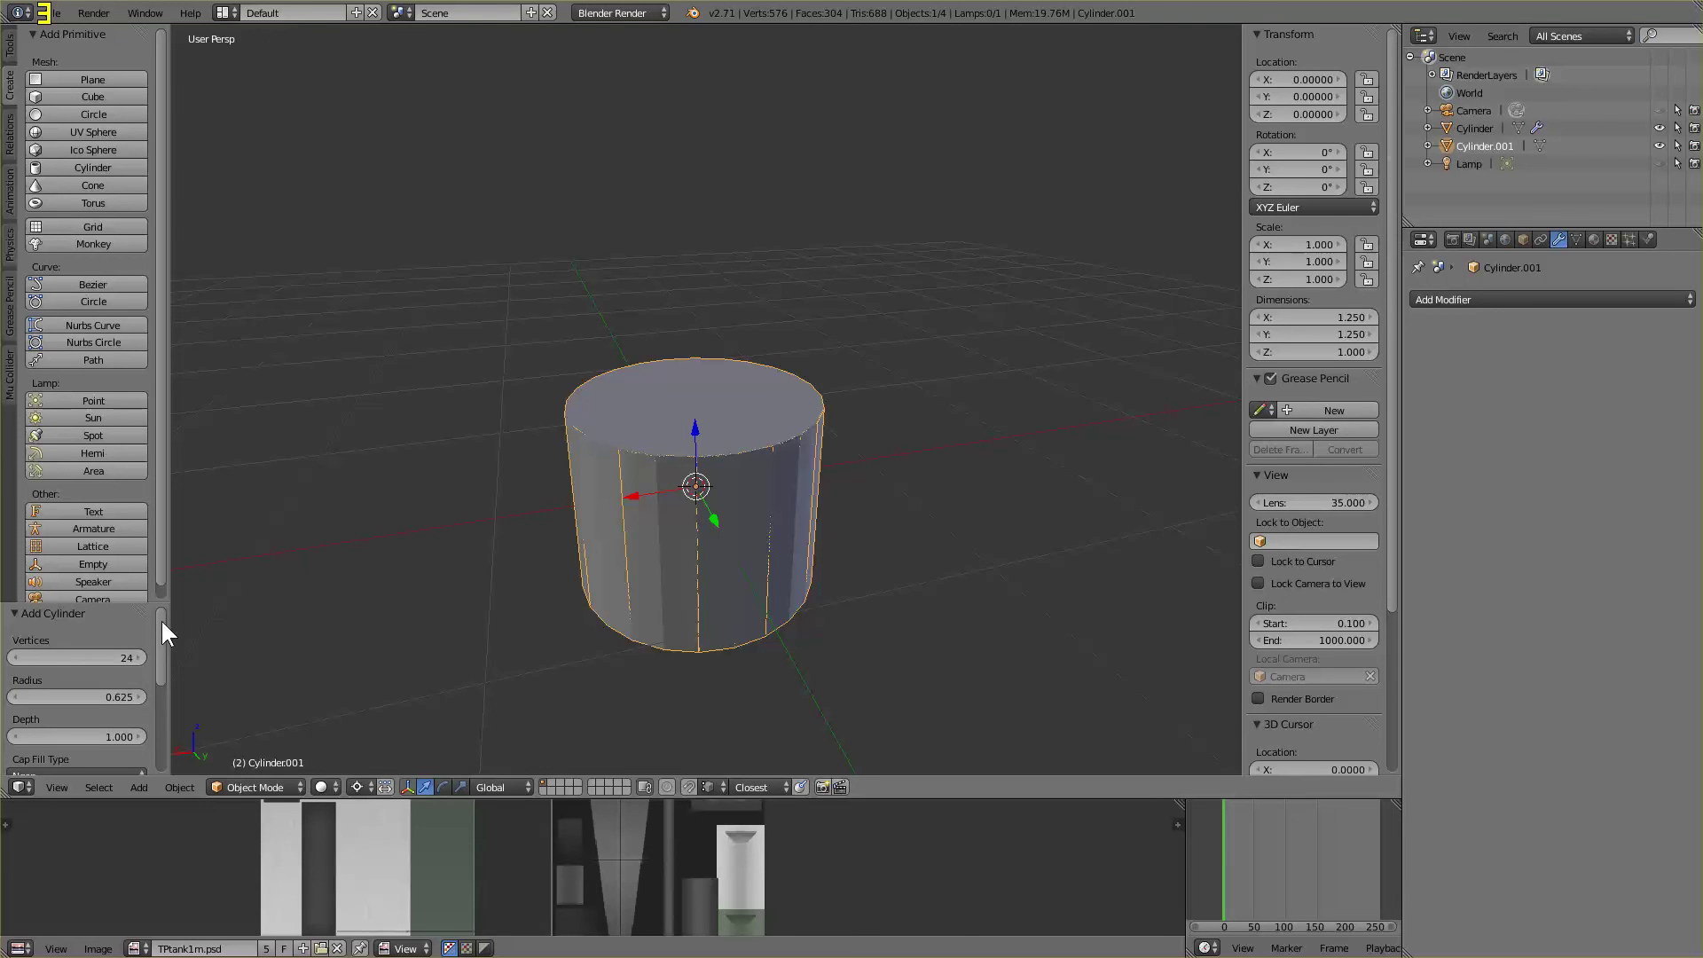
click(90, 656)
text(12)
key(Return)
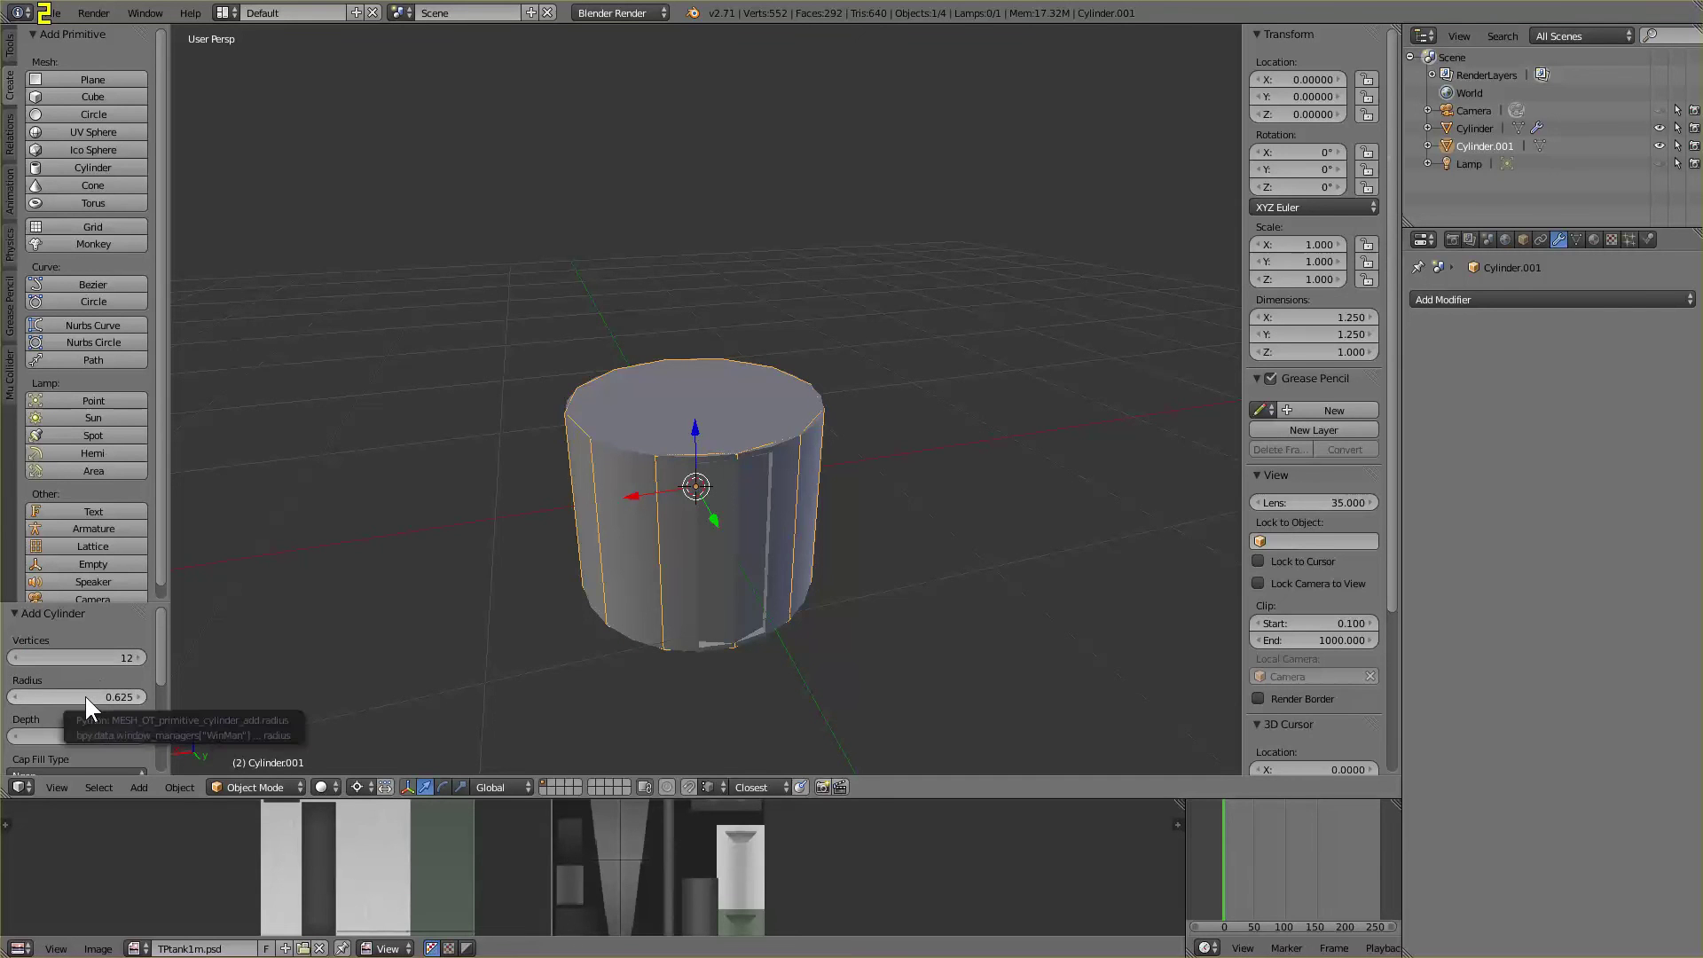
Set the new cylinder's Z rotation to 15°
scroll(85, 695, down, 1)
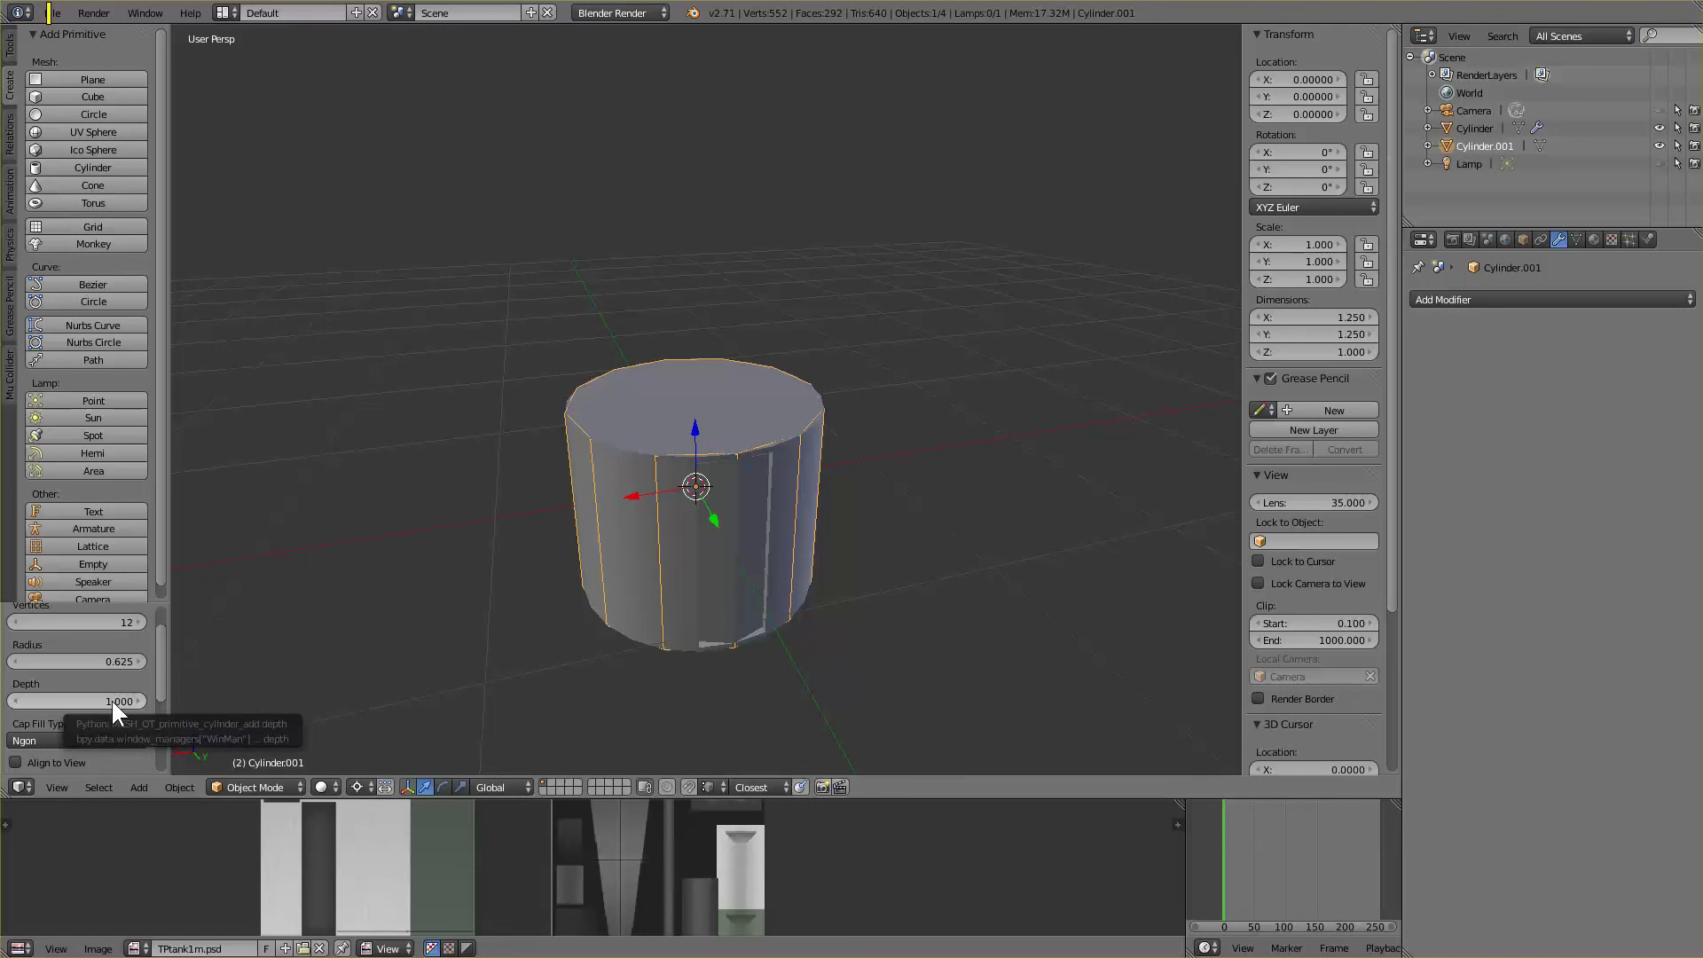
scroll(115, 683, down, 1)
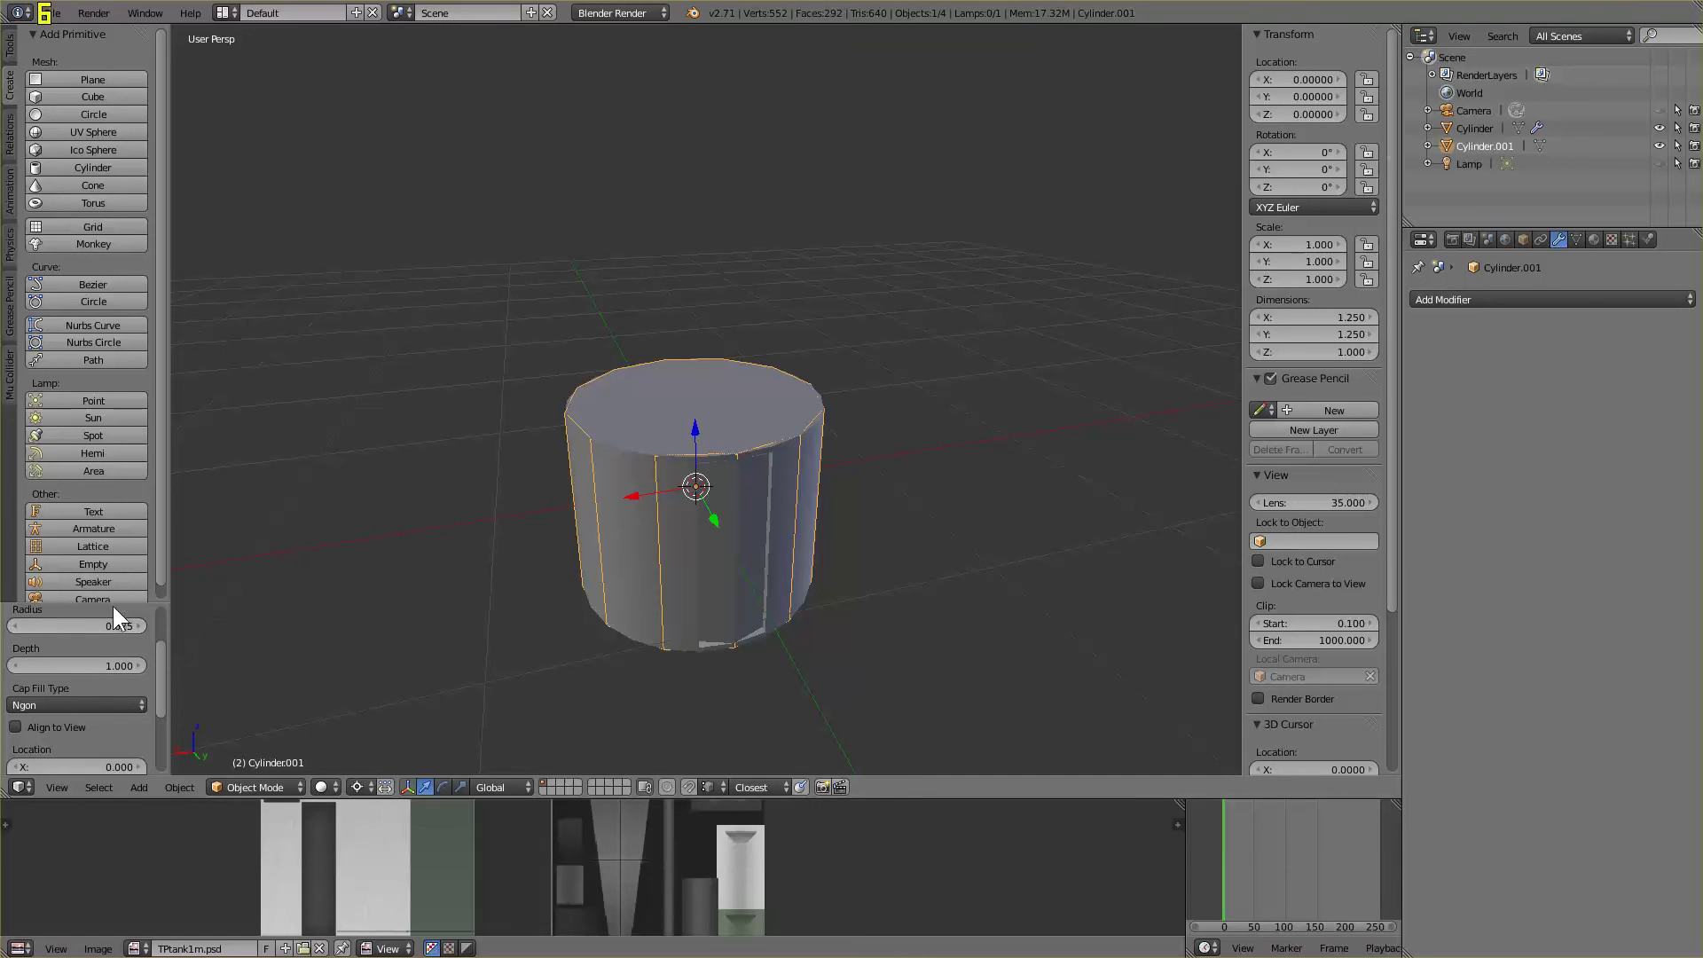
drag(114, 605, 100, 277)
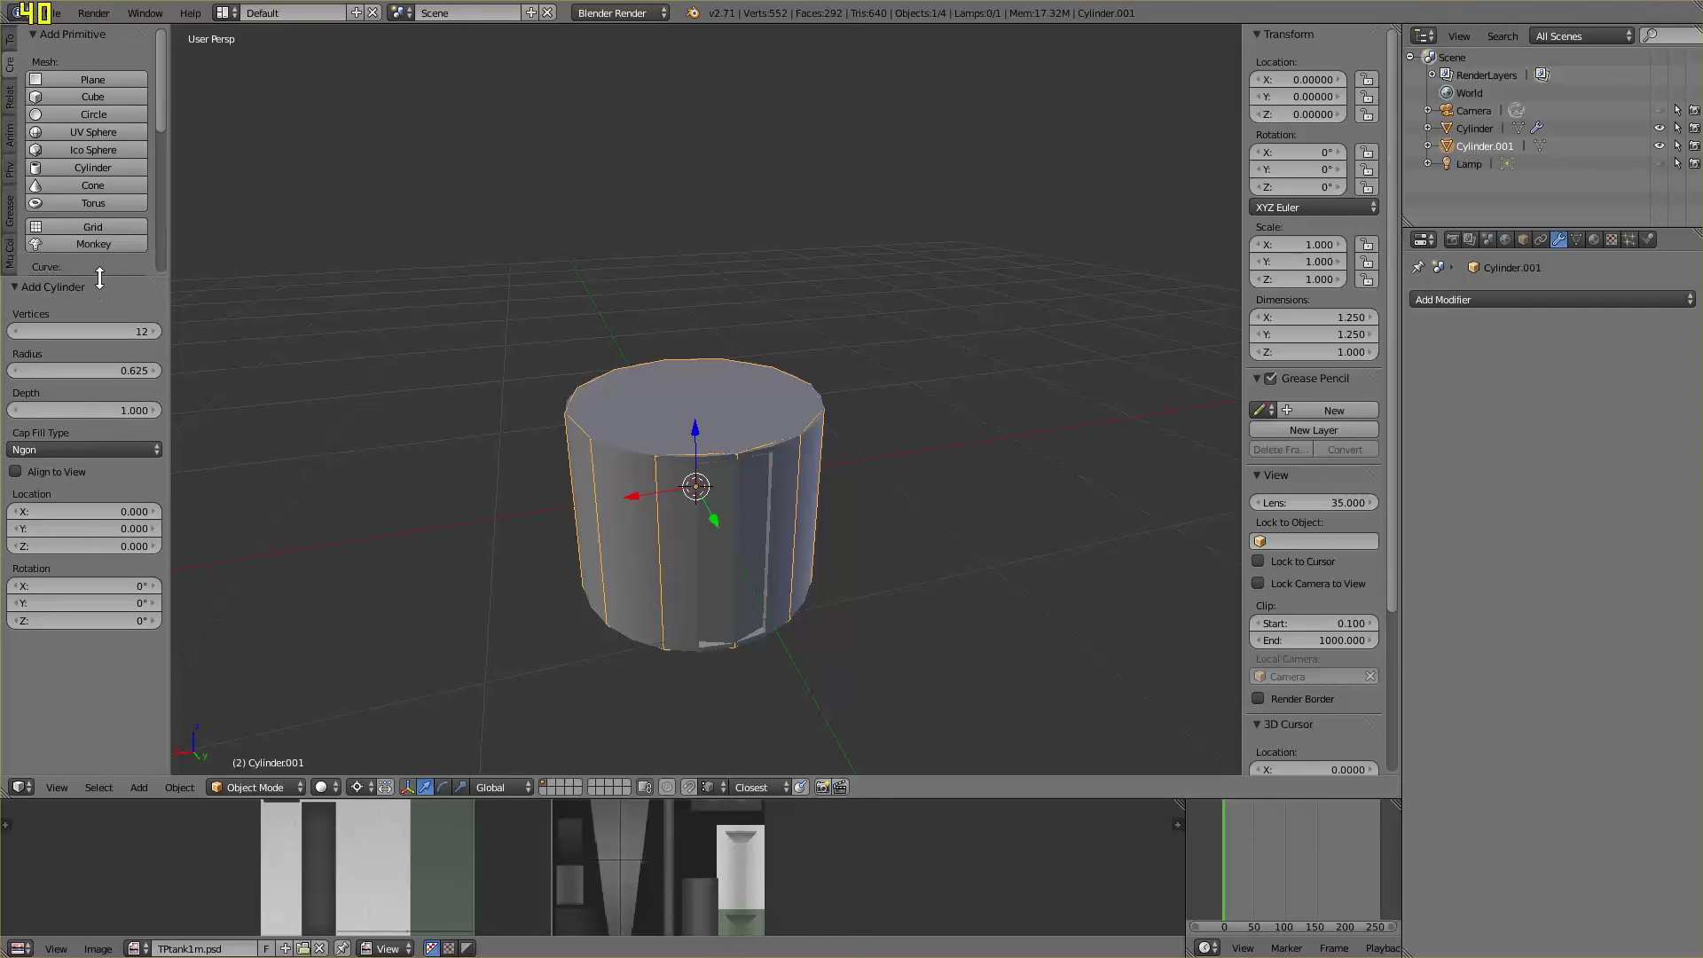
click(82, 620)
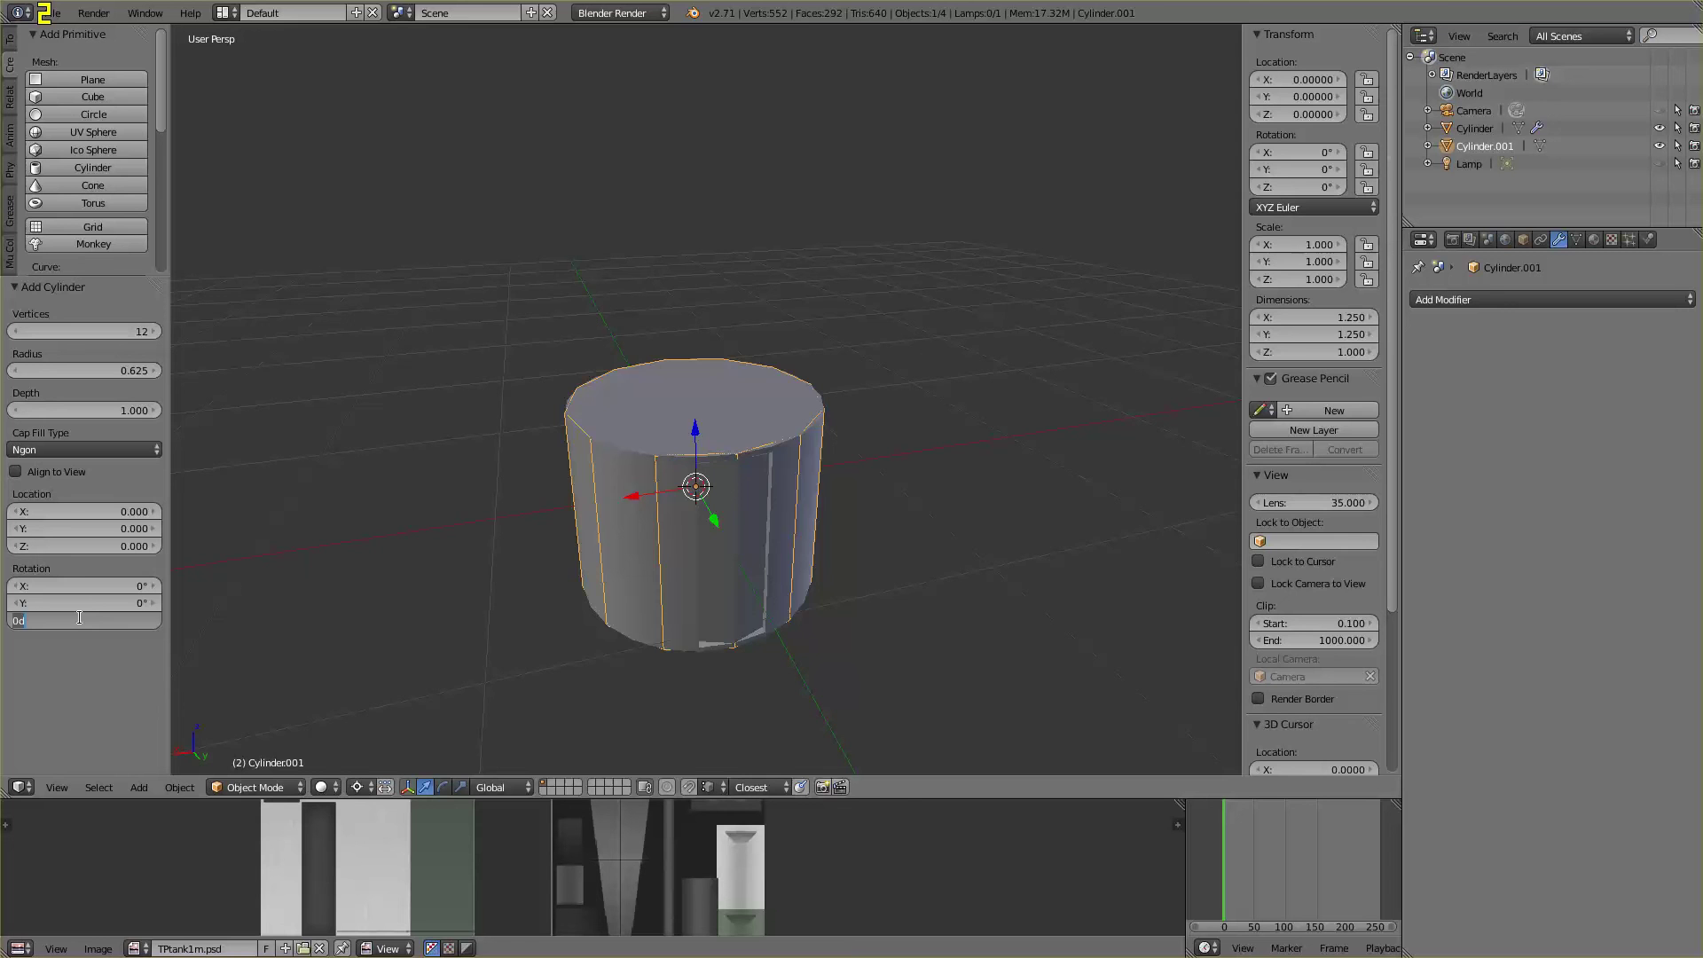
text(15)
key(Return)
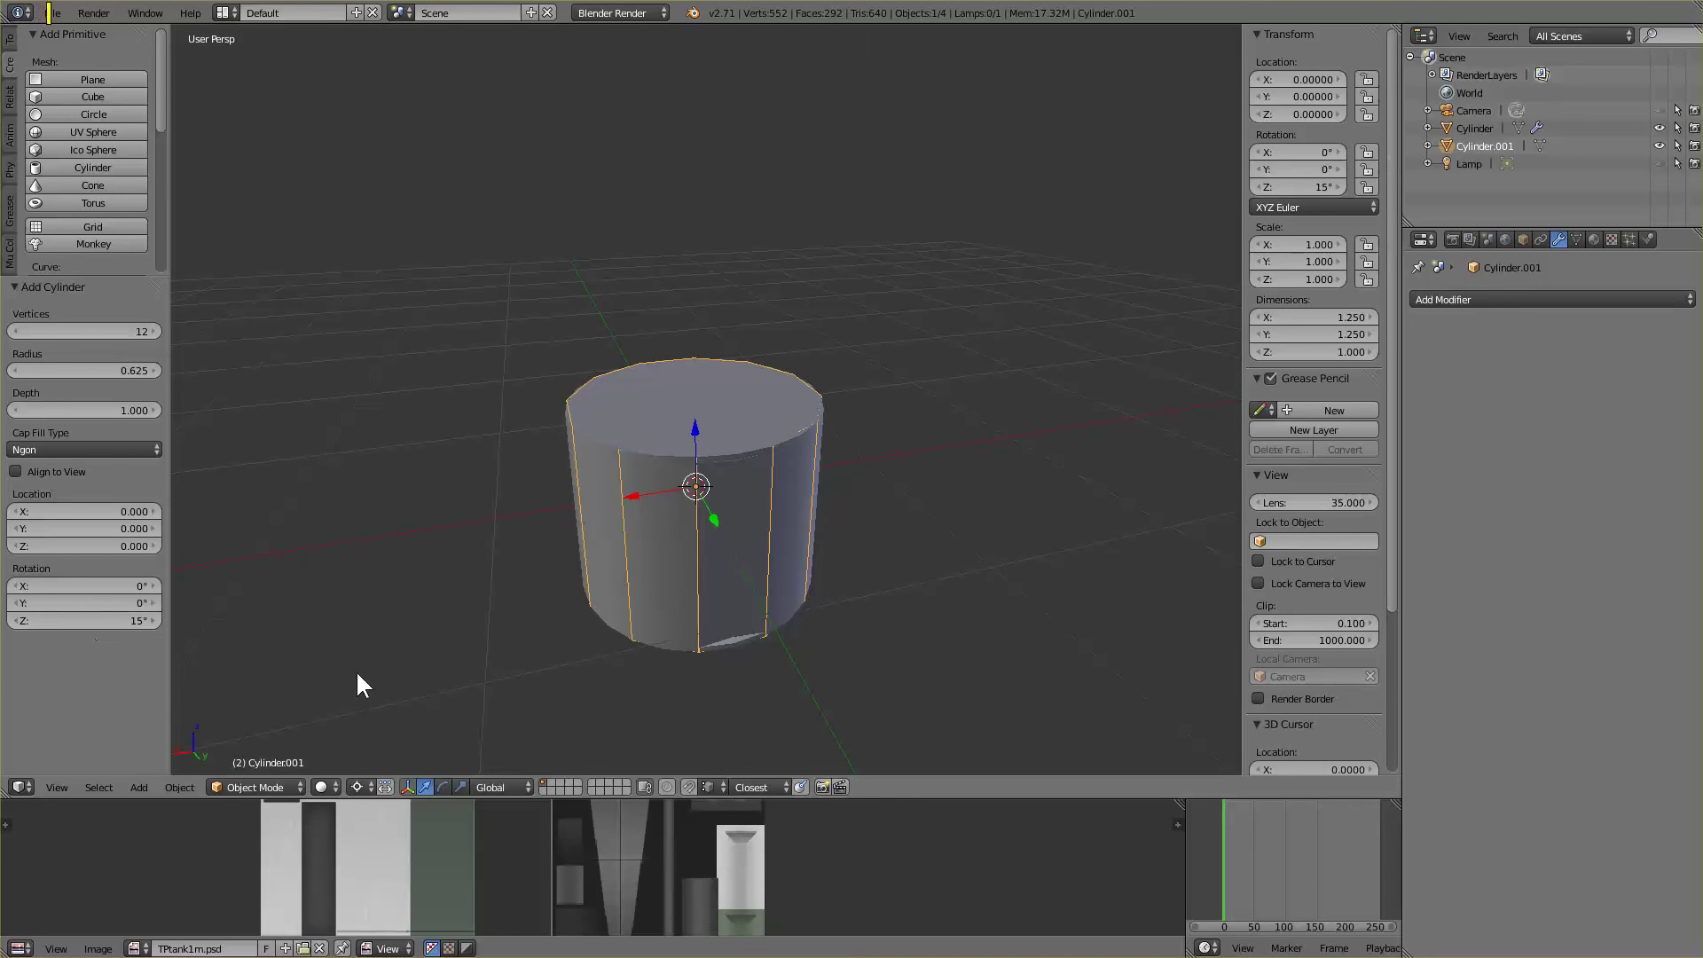
Expand the original tank object in the outliner and rename its mesh data FuelTank
key(KP_8)
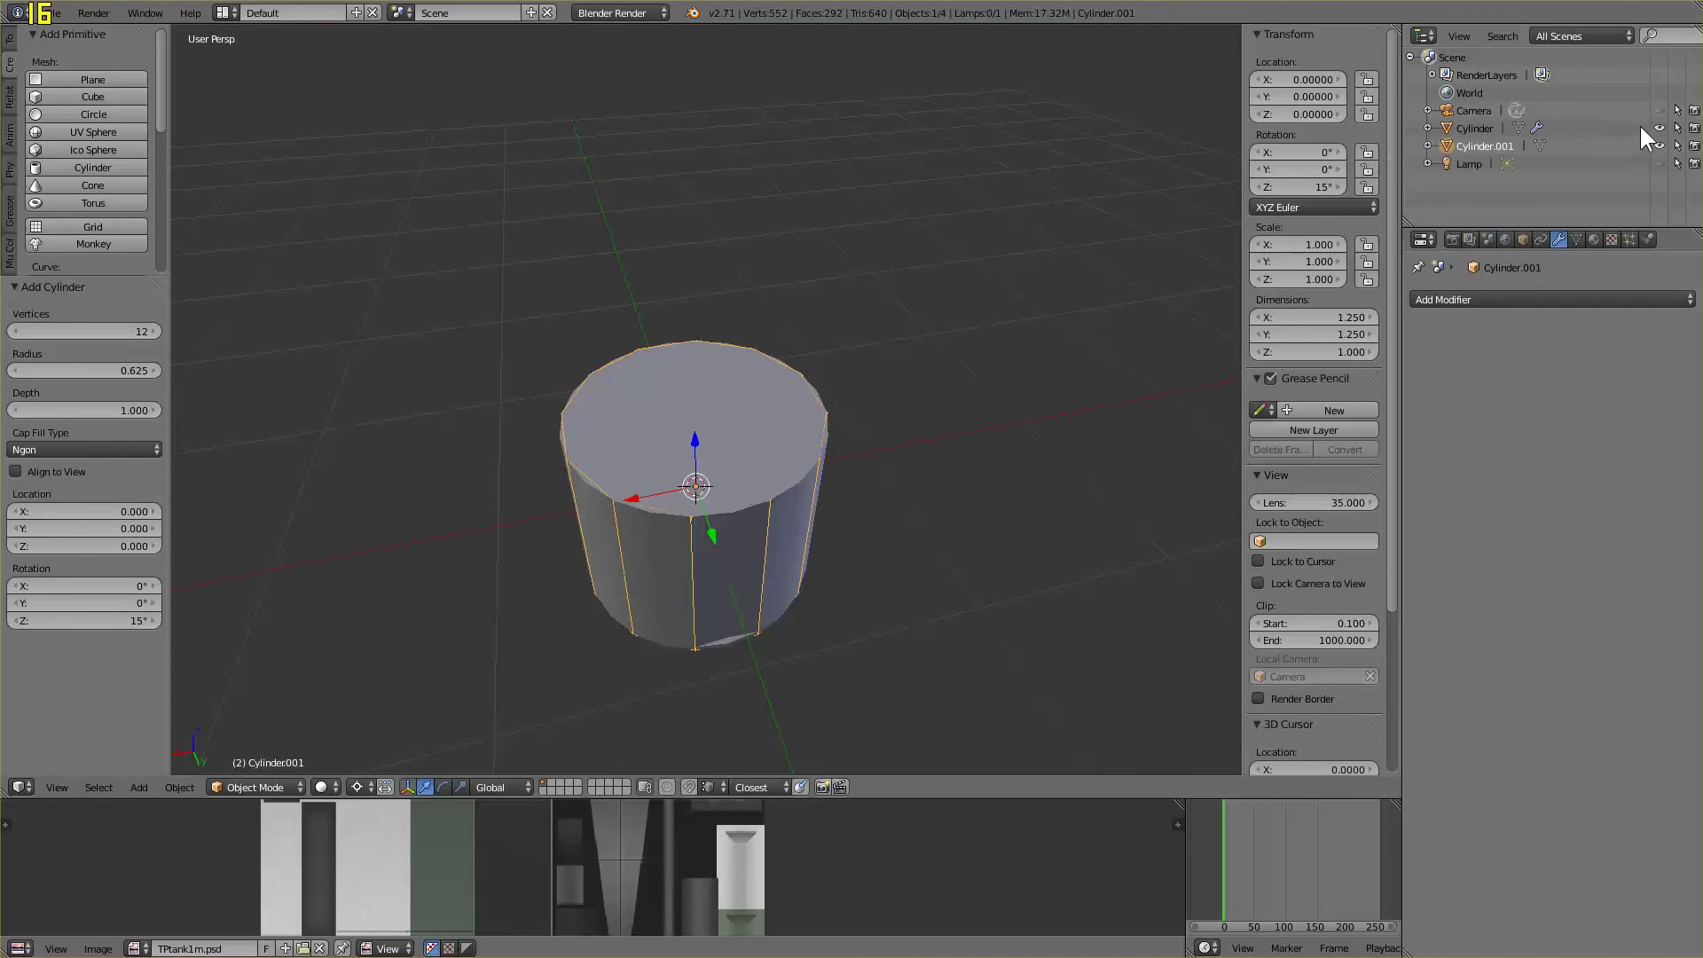
click(1473, 128)
click(1428, 128)
double_click(1491, 147)
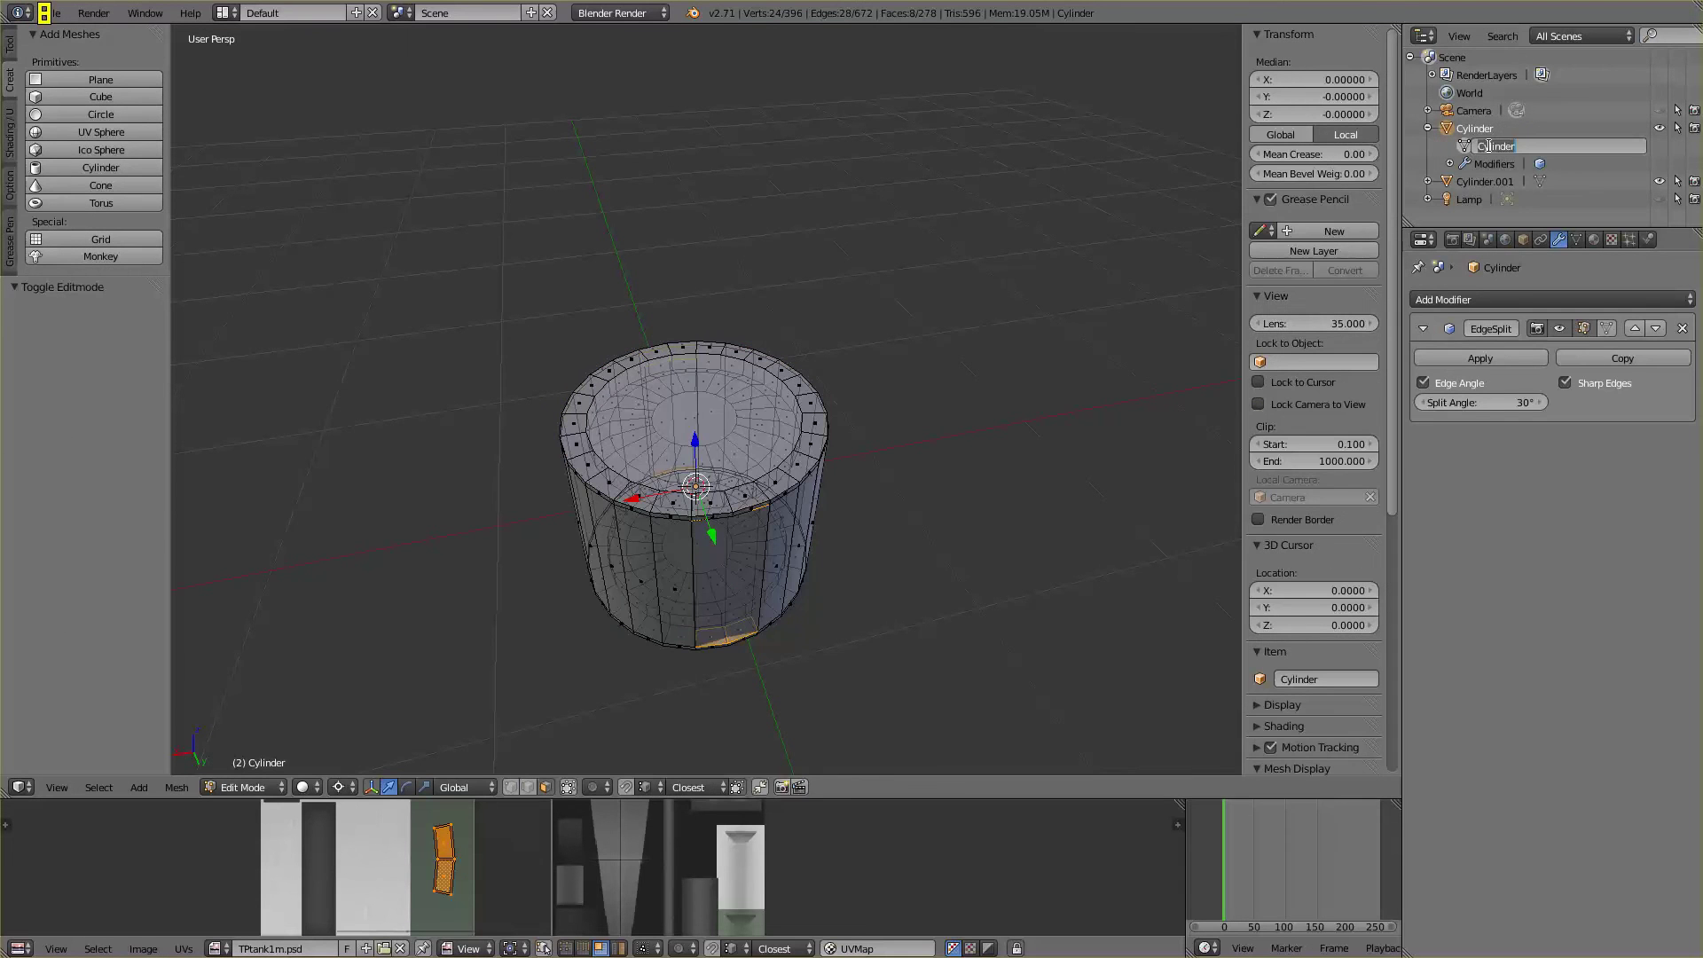
text(E)
text(uelTank)
key(ctrl+a)
key(Return)
Rename the tank object FuelTank and hide it so that only the selected 12-sided cylinder is shown
double_click(1469, 130)
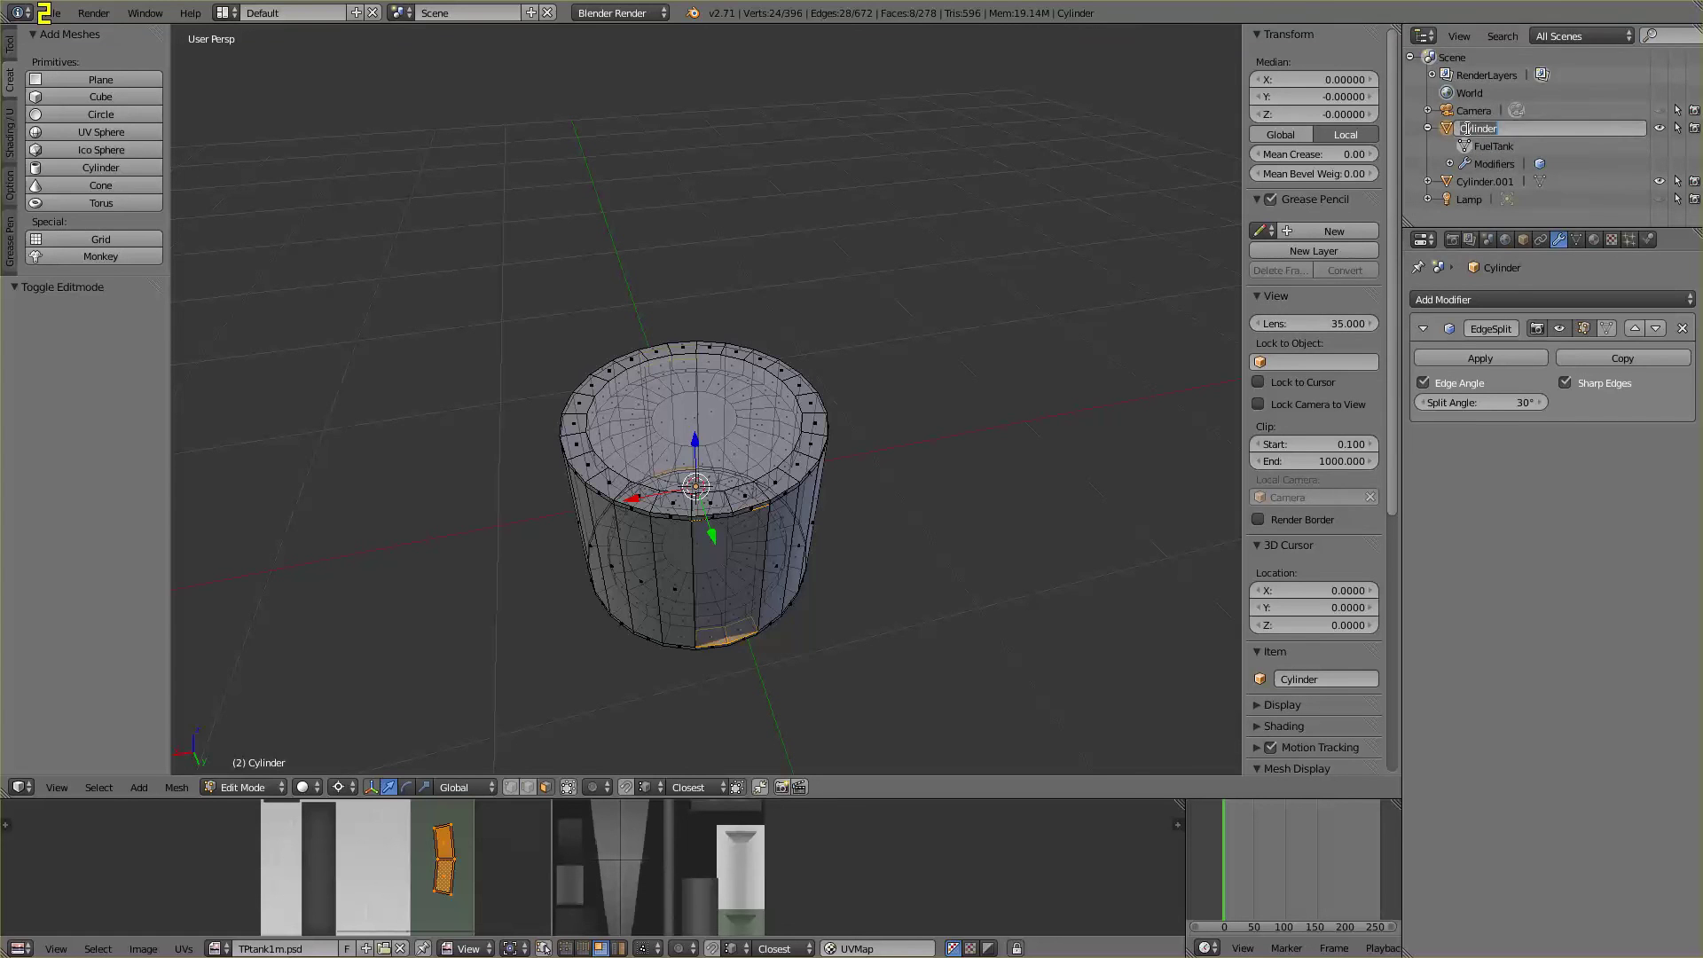
key(Return)
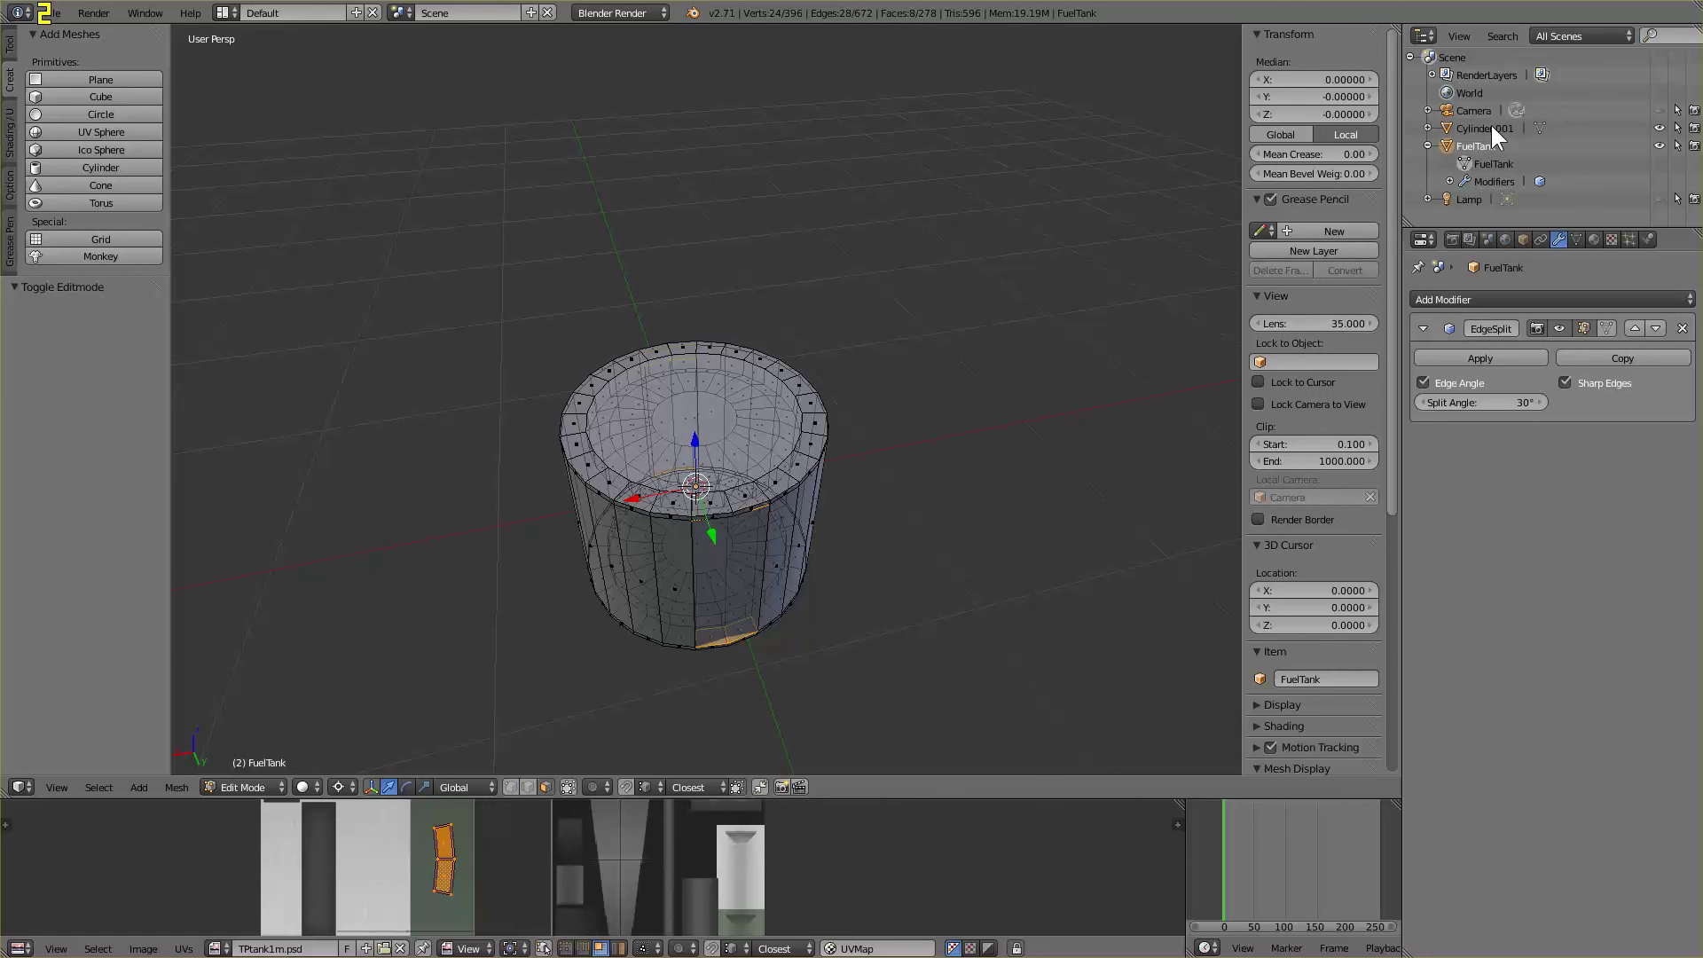
click(1489, 127)
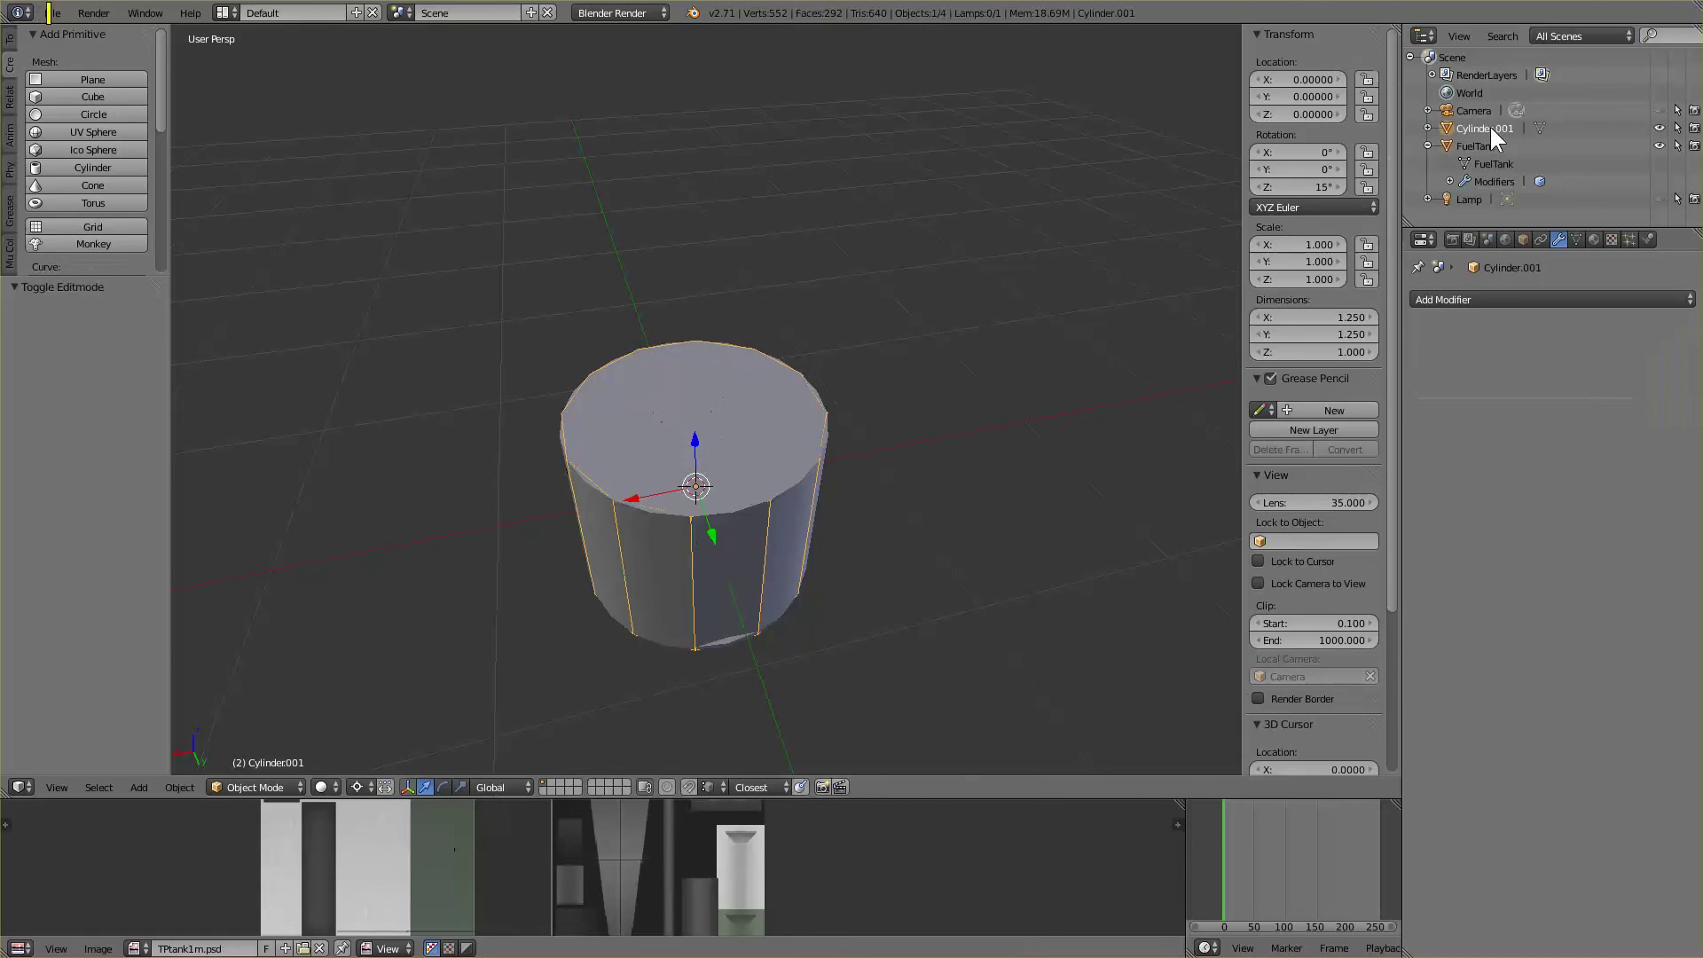
click(1660, 146)
scroll(910, 612, up, 5)
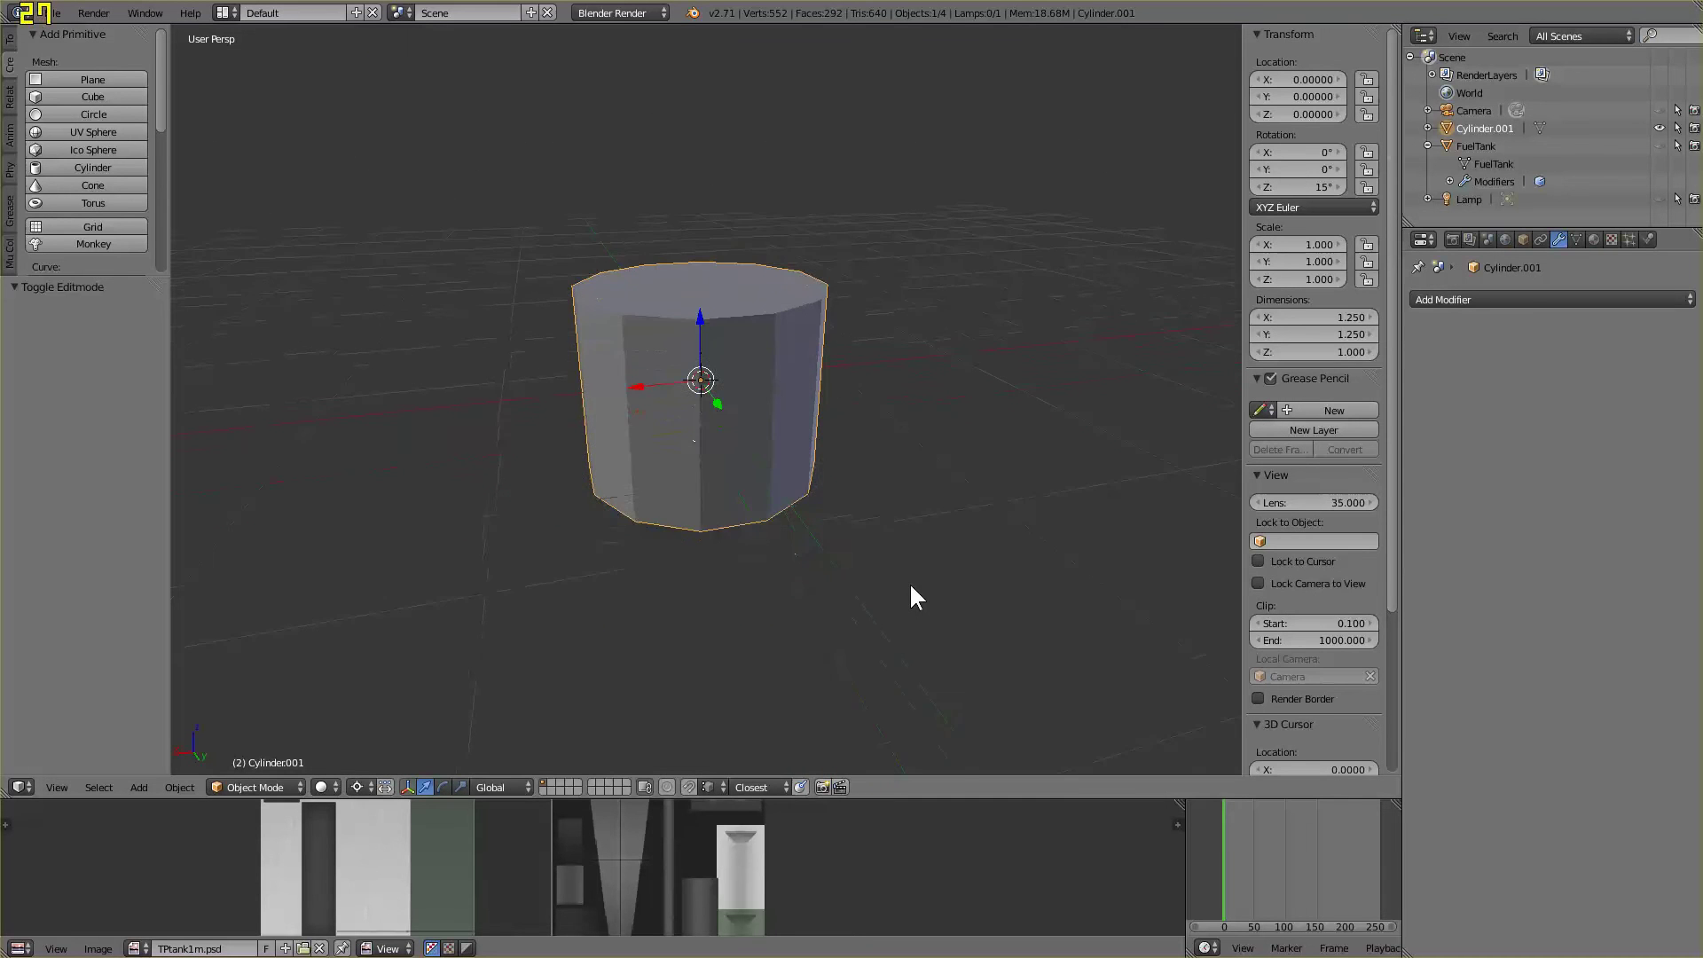
middle_drag(958, 507, 923, 559)
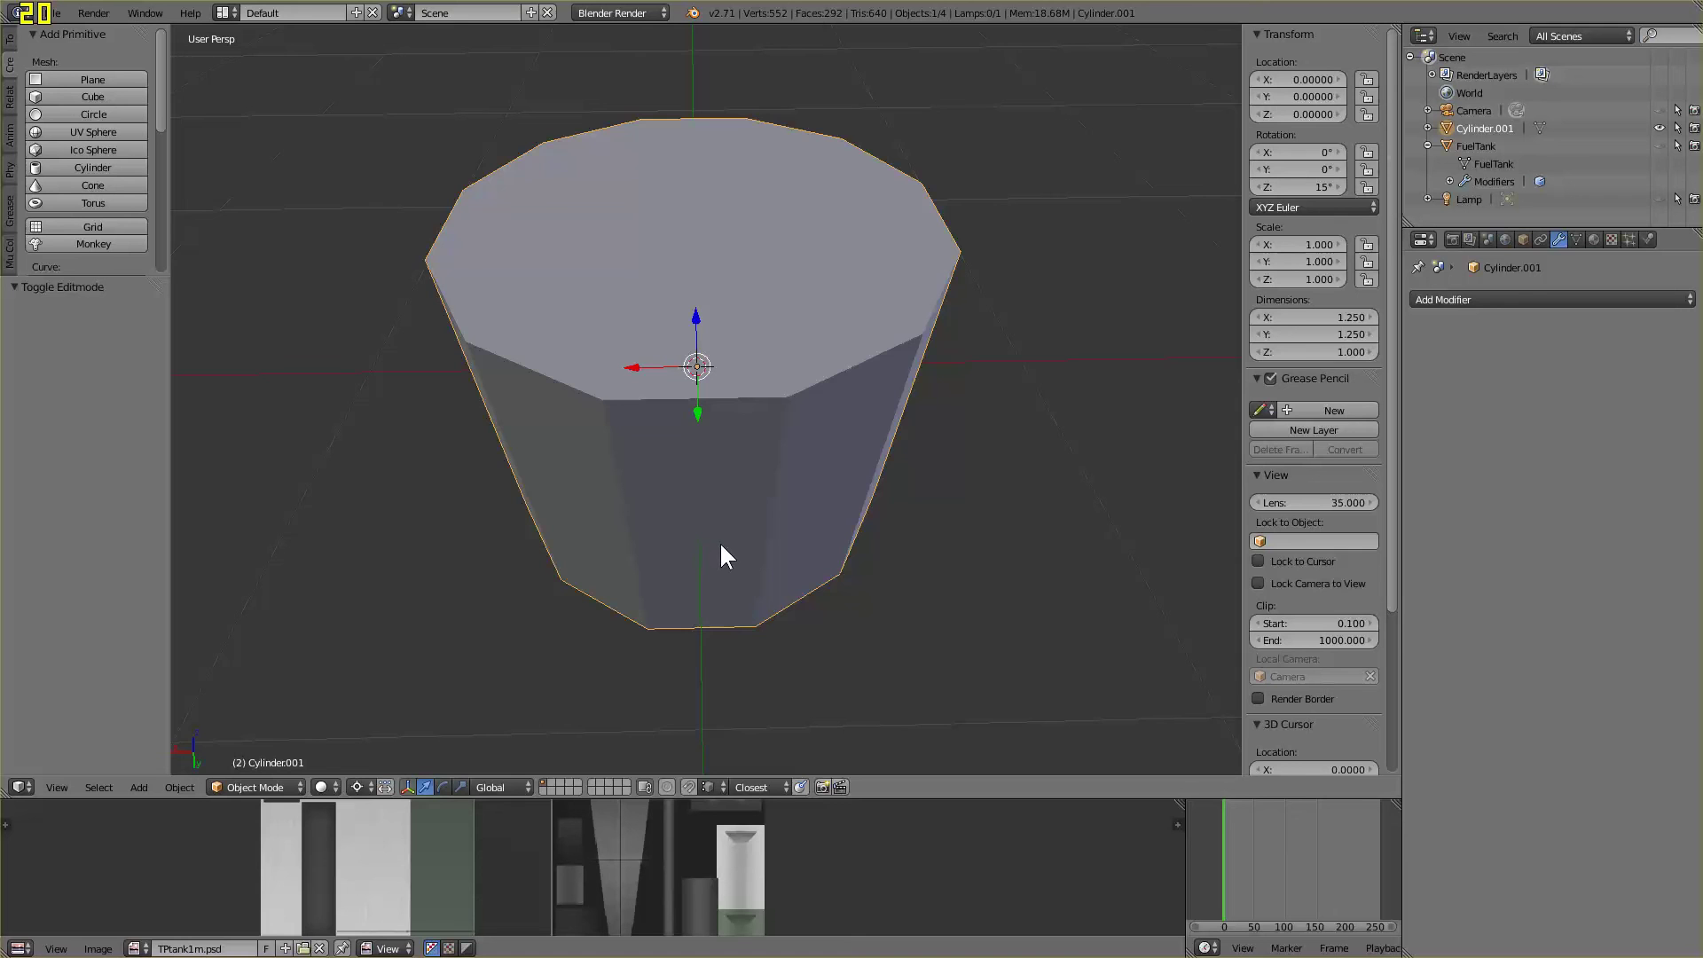
middle_drag(841, 580, 850, 530)
scroll(850, 531, down, 2)
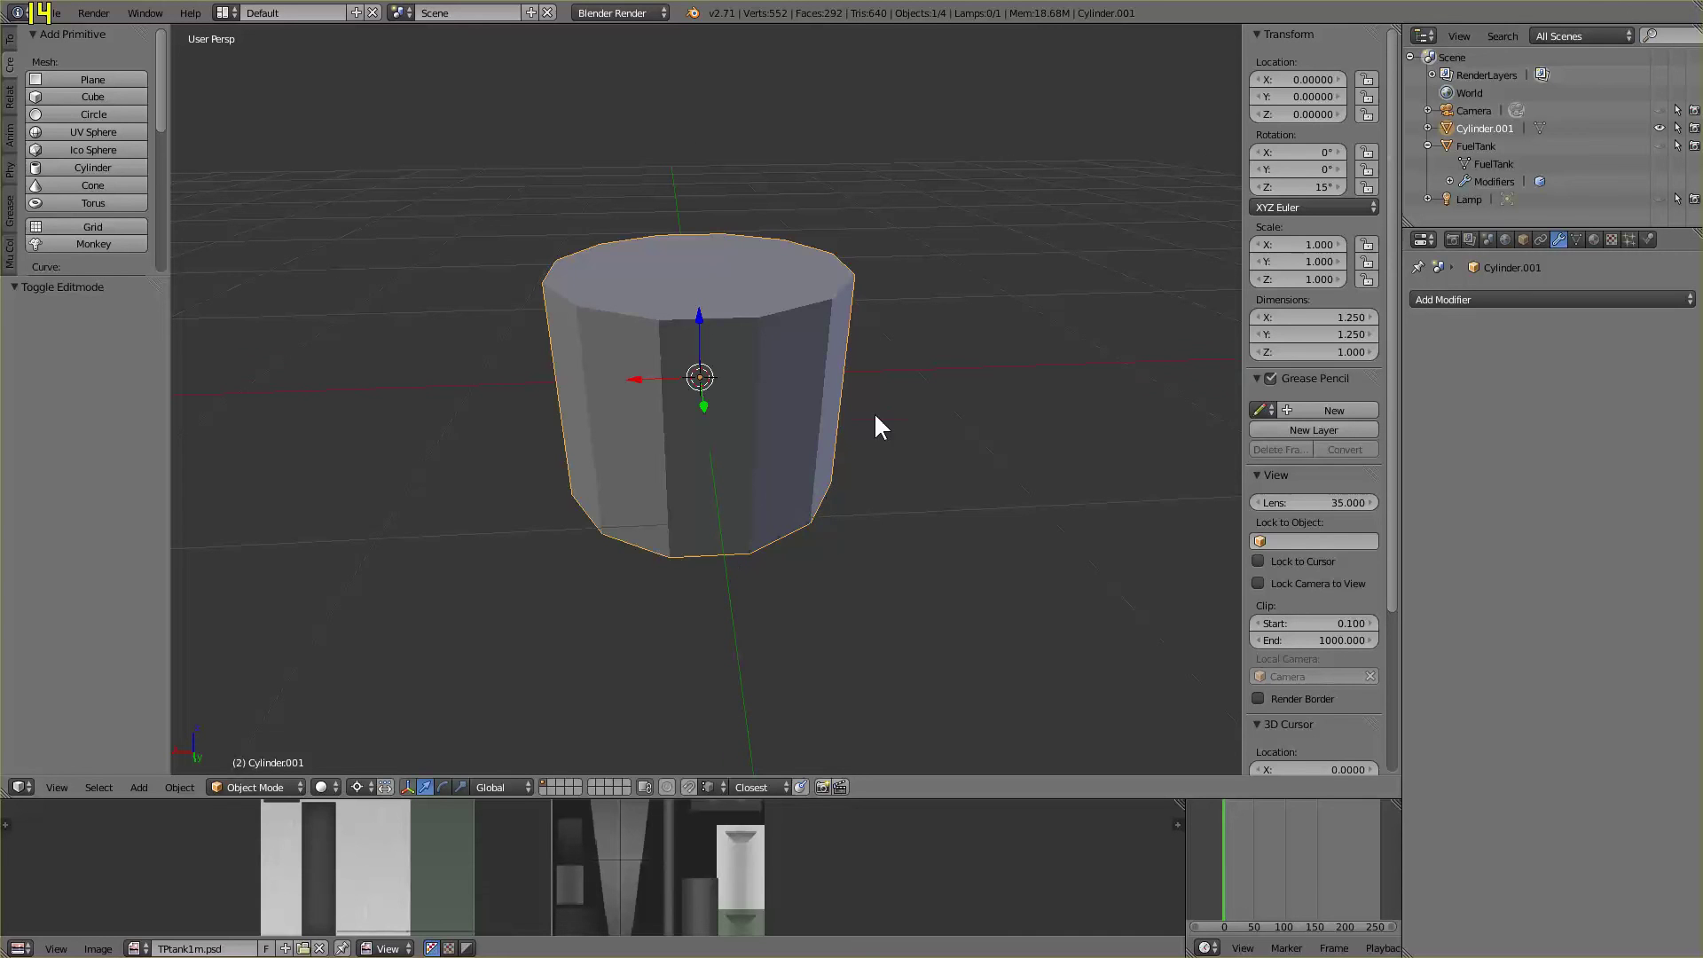
key(KP_6)
Rename both the 12-sided cylinder's mesh data and its object to collider
click(1428, 128)
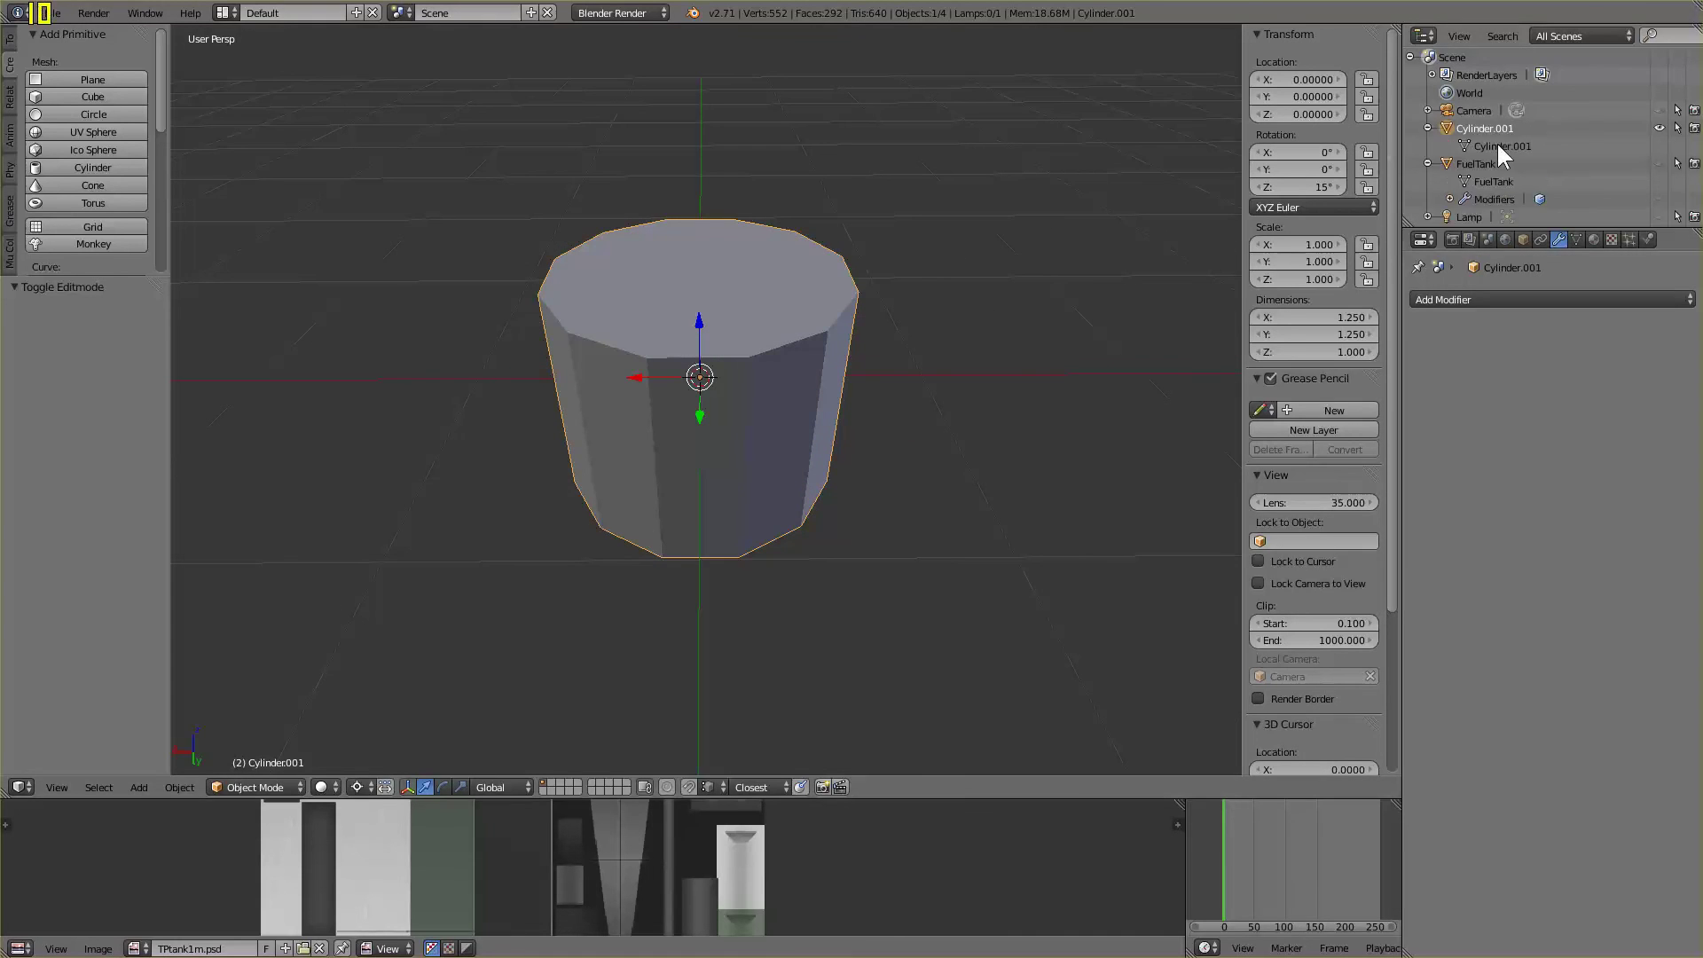
double_click(1503, 145)
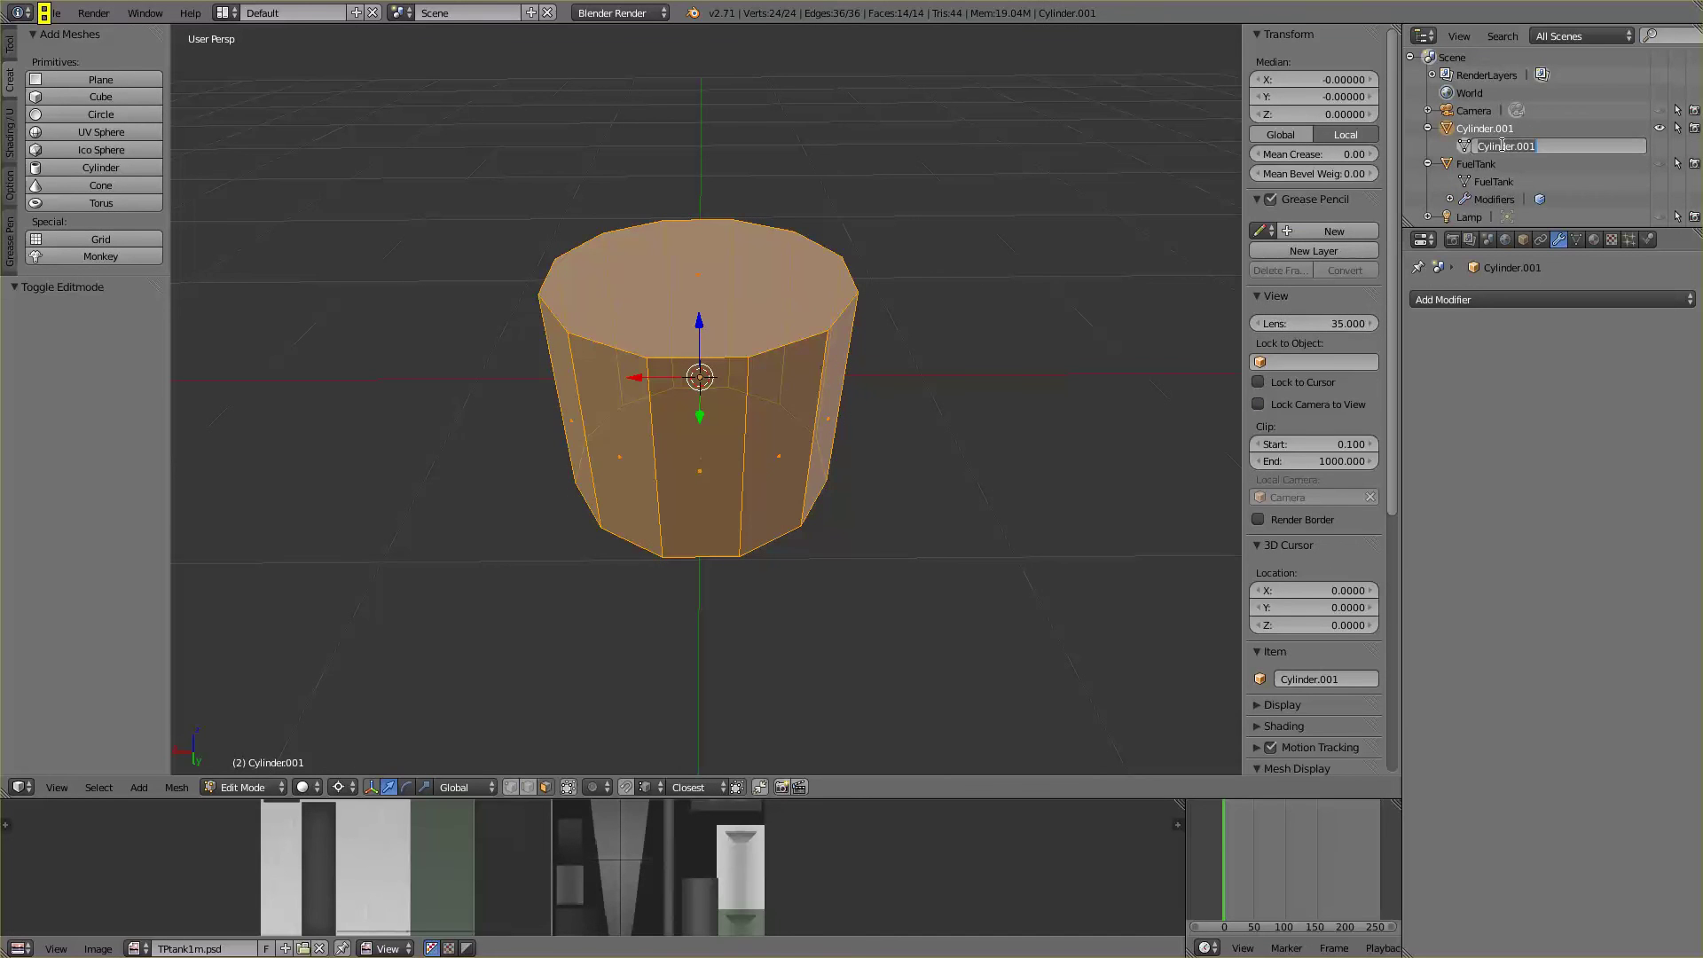
text(collider)
key(BackSpace)
text(collider)
key(Return)
double_click(1493, 128)
text(collider)
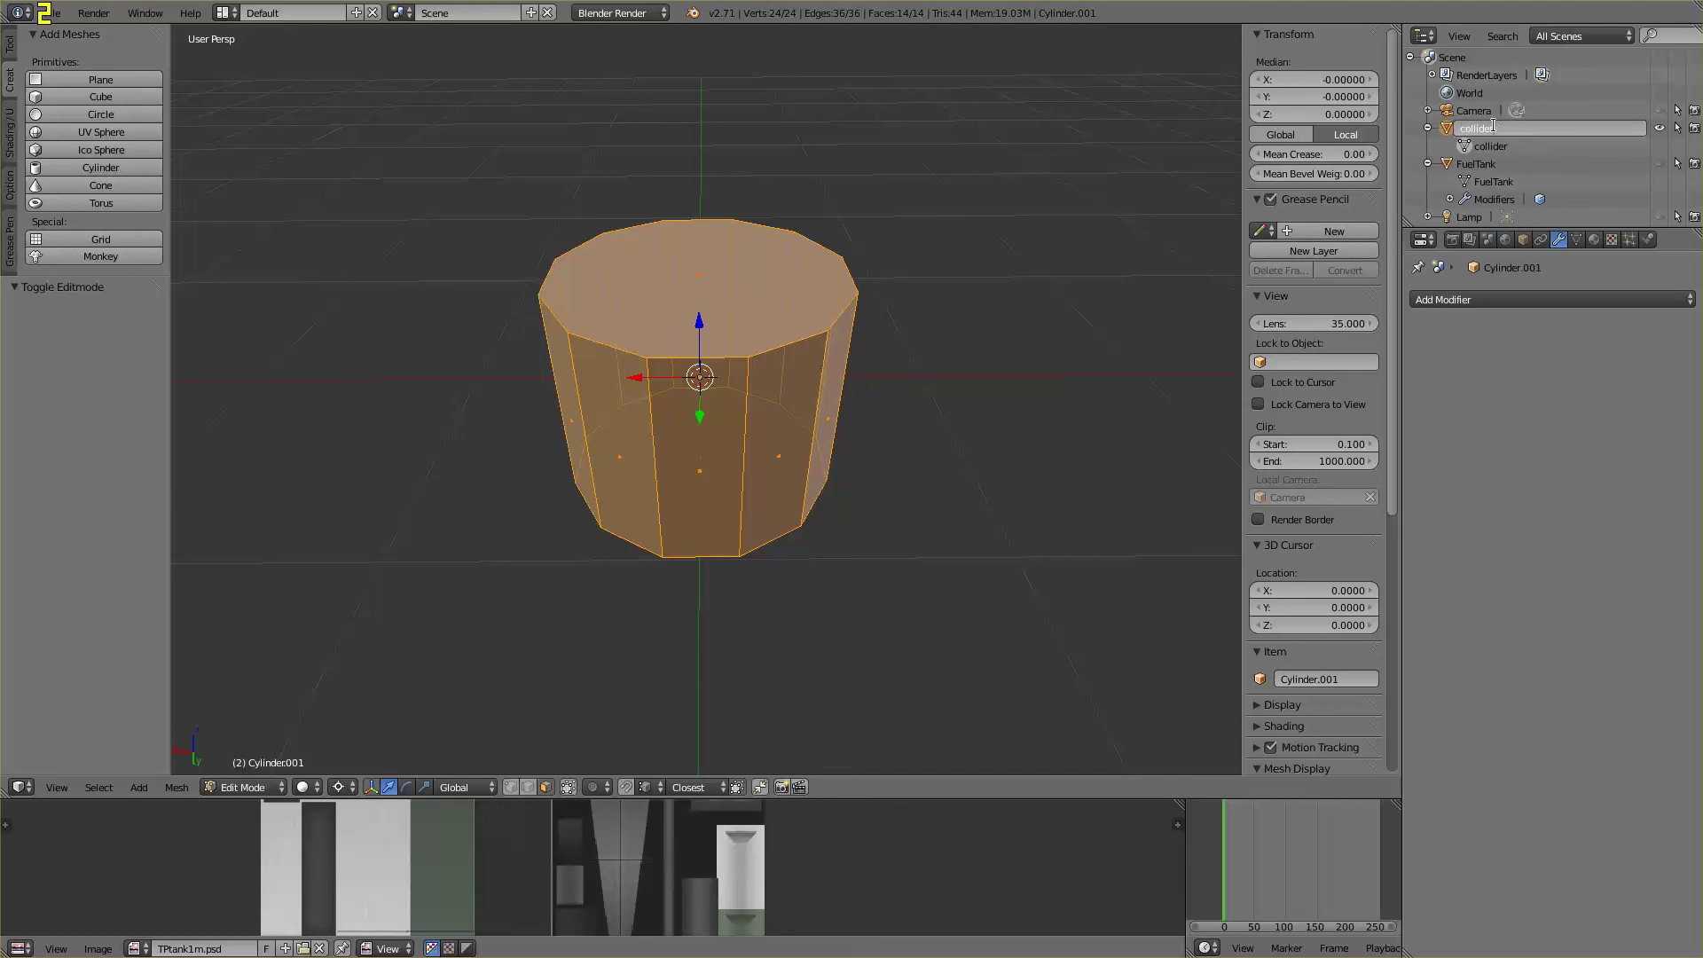
key(Return)
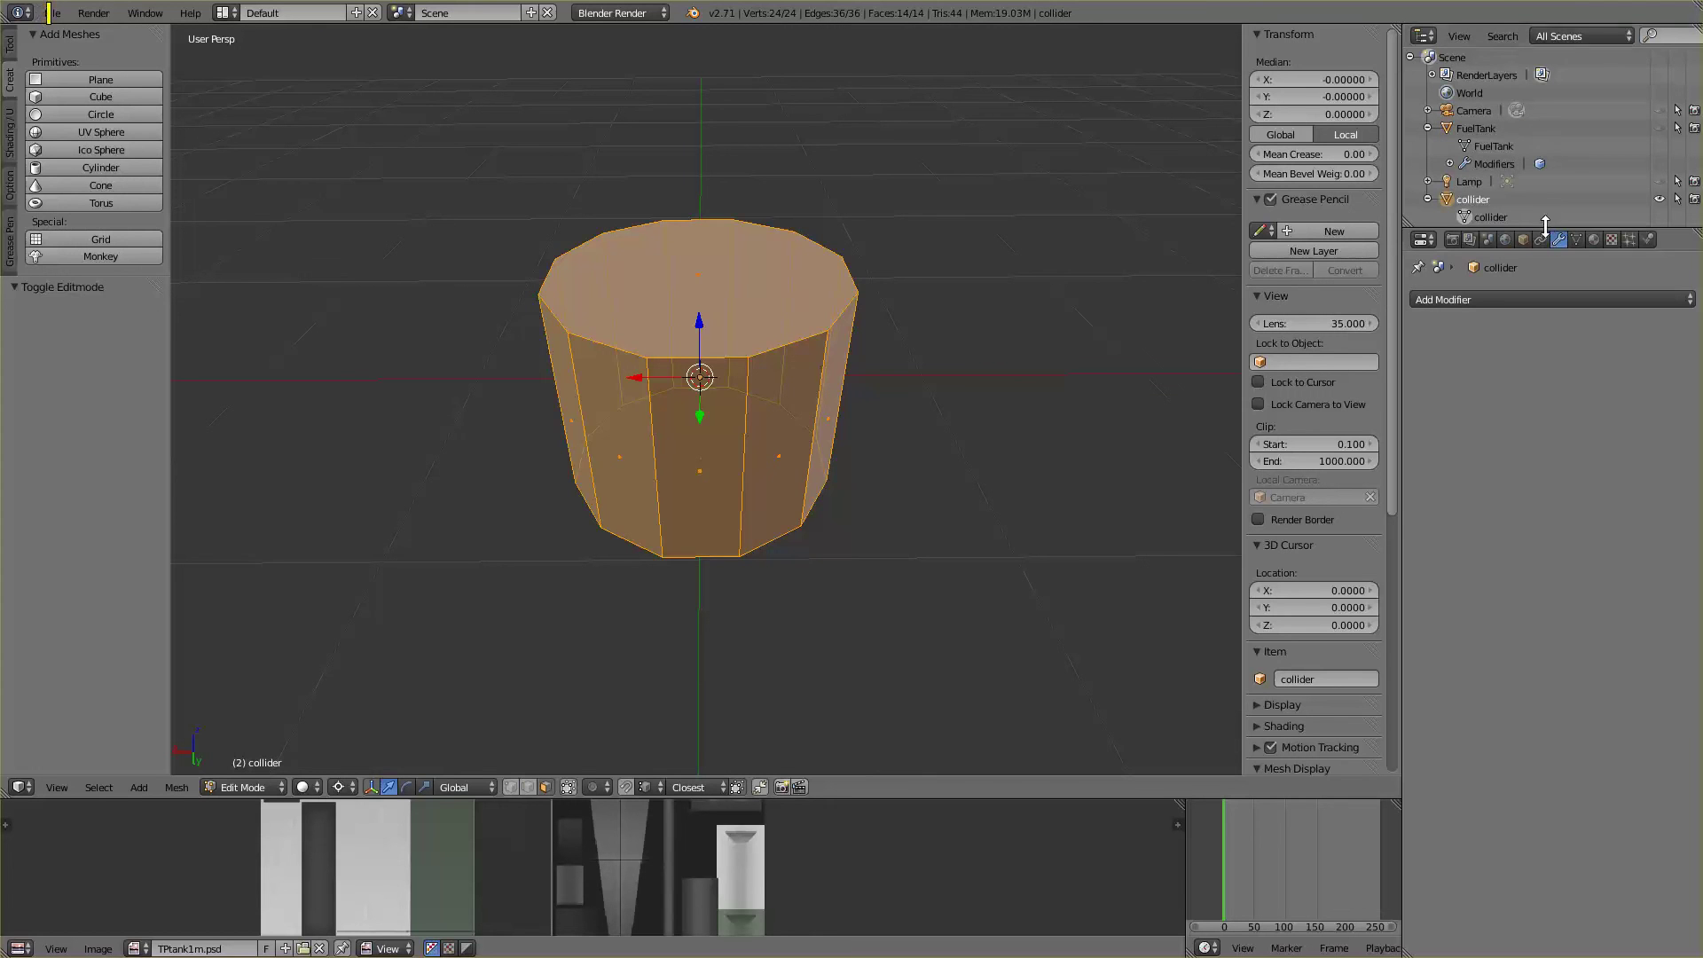
Enlarge the outliner area, unhide the FuelTank object and make its mesh active
drag(1544, 229, 1544, 406)
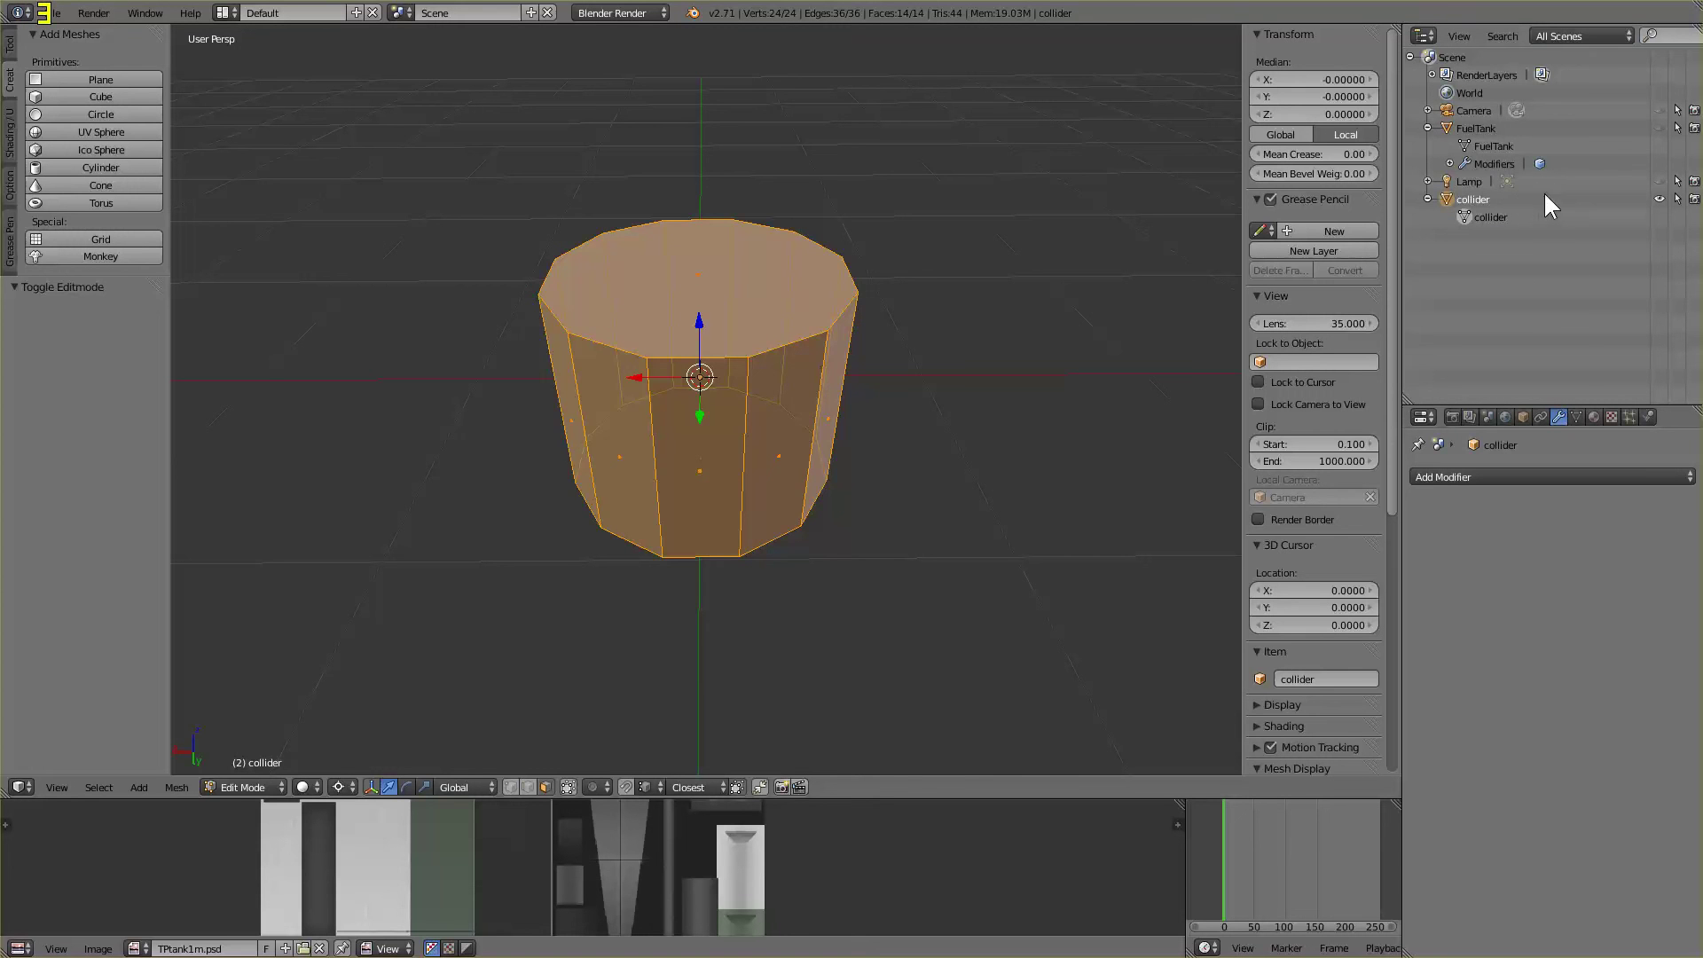
click(1659, 128)
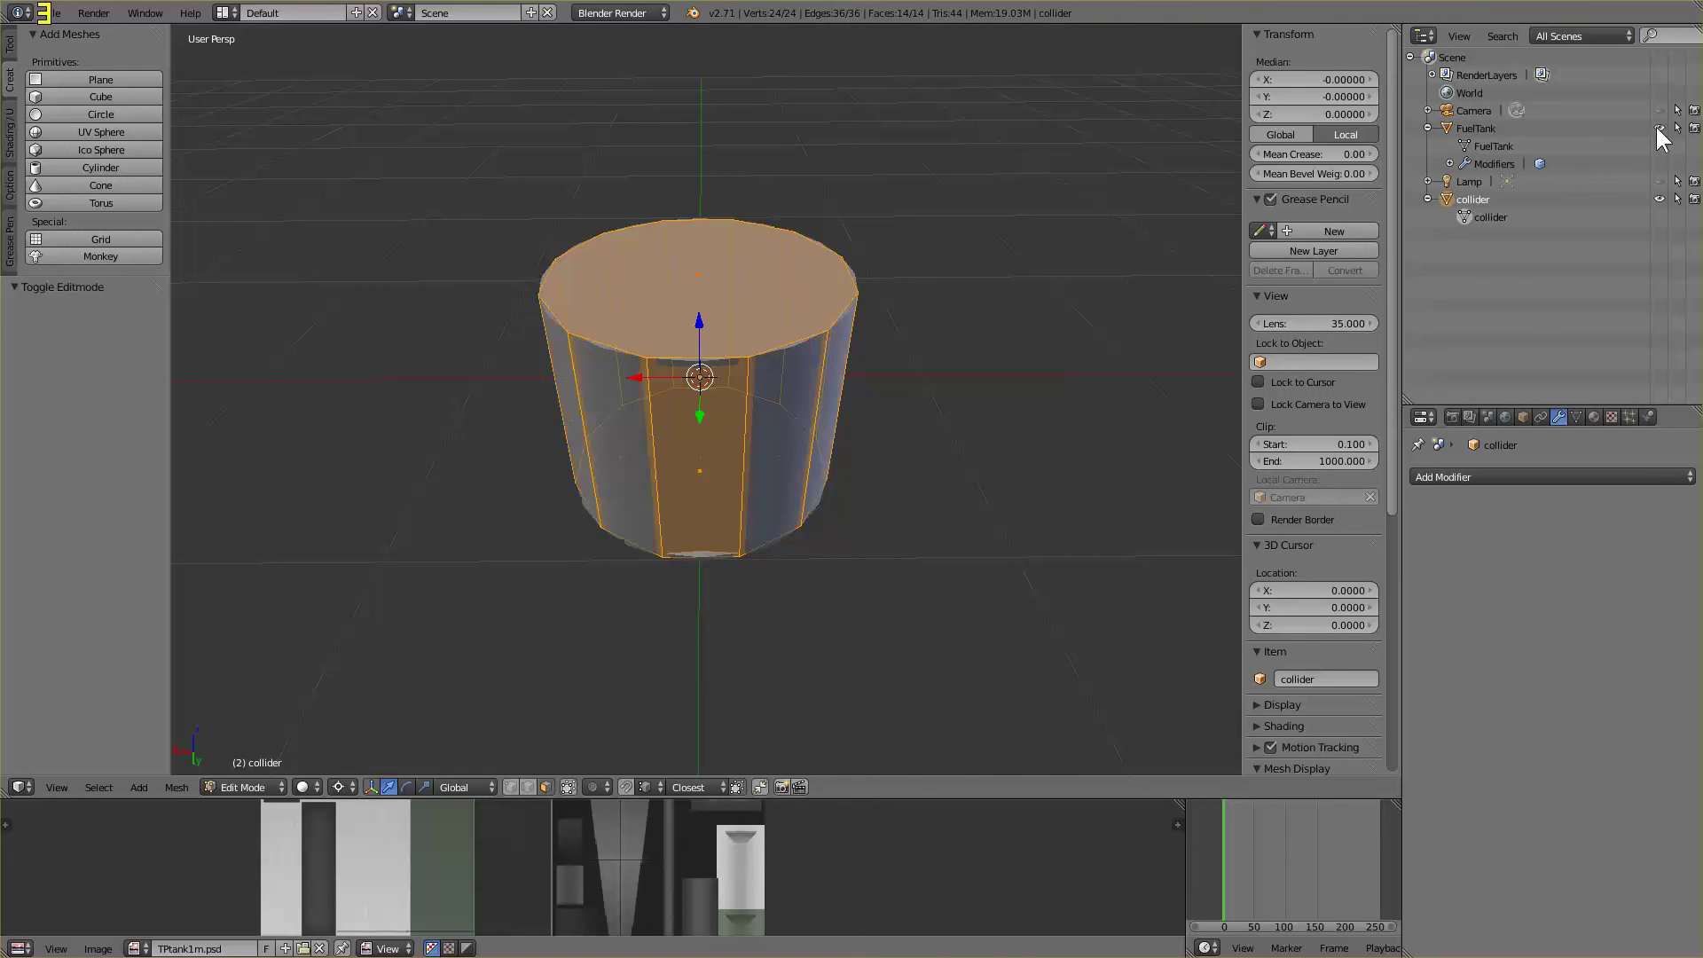
click(1506, 148)
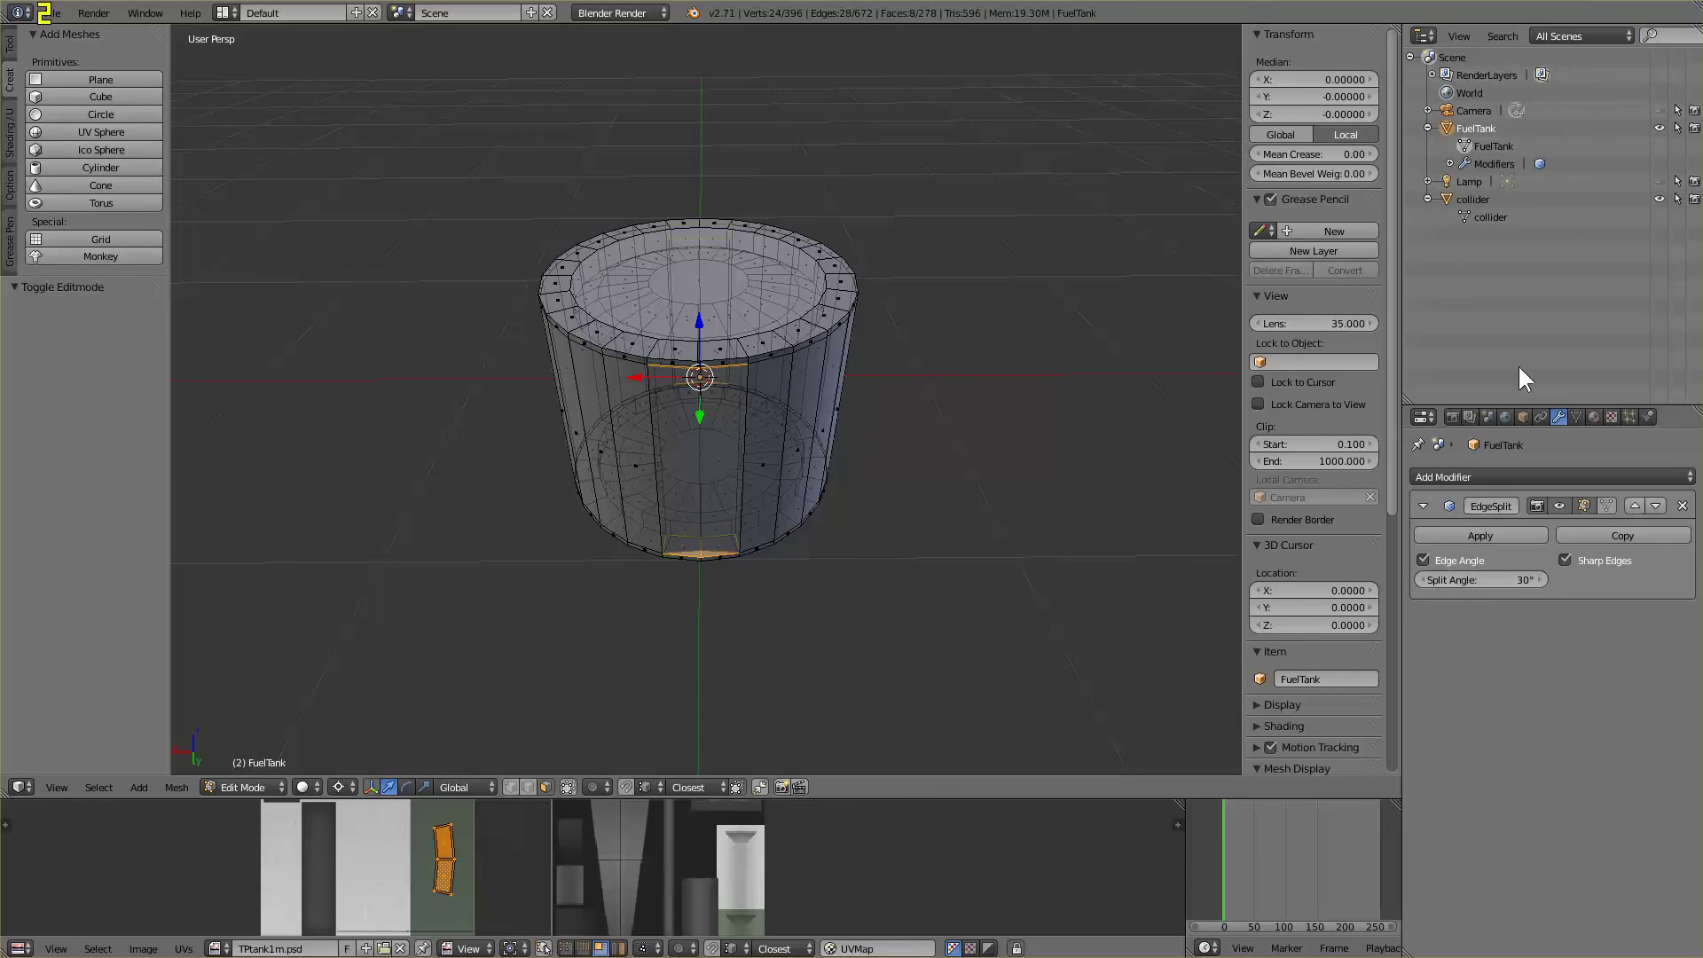
Add a new material to the FuelTank and name it DemoFuelTank1
click(1597, 416)
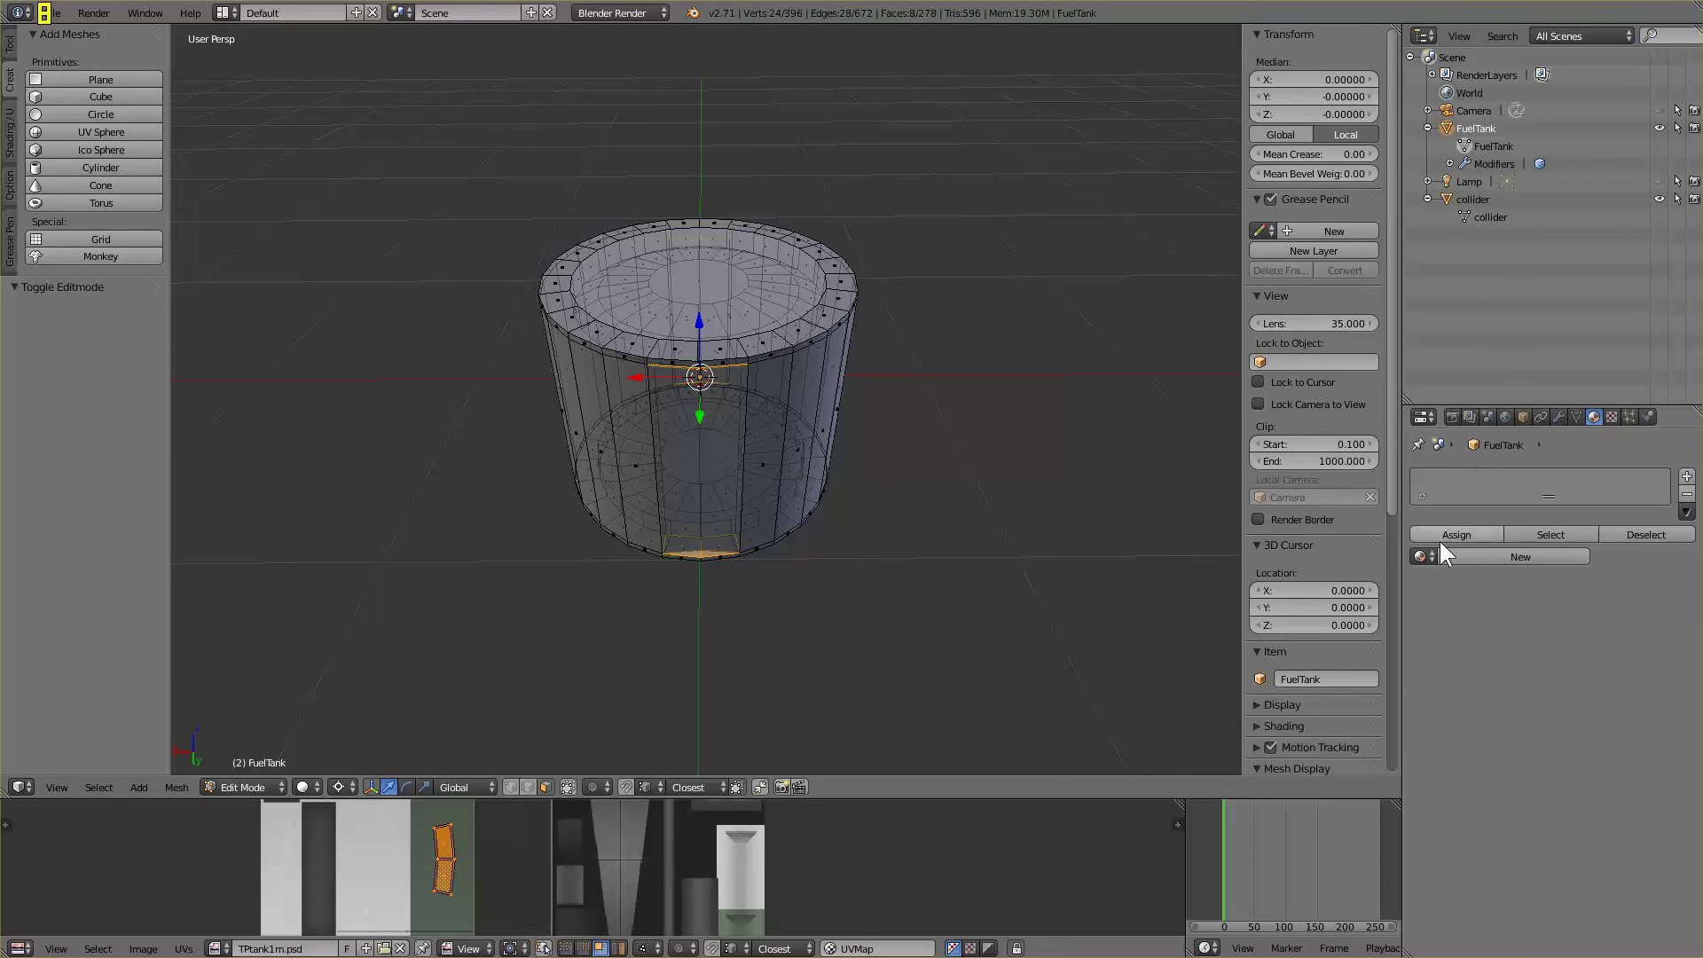
click(1484, 555)
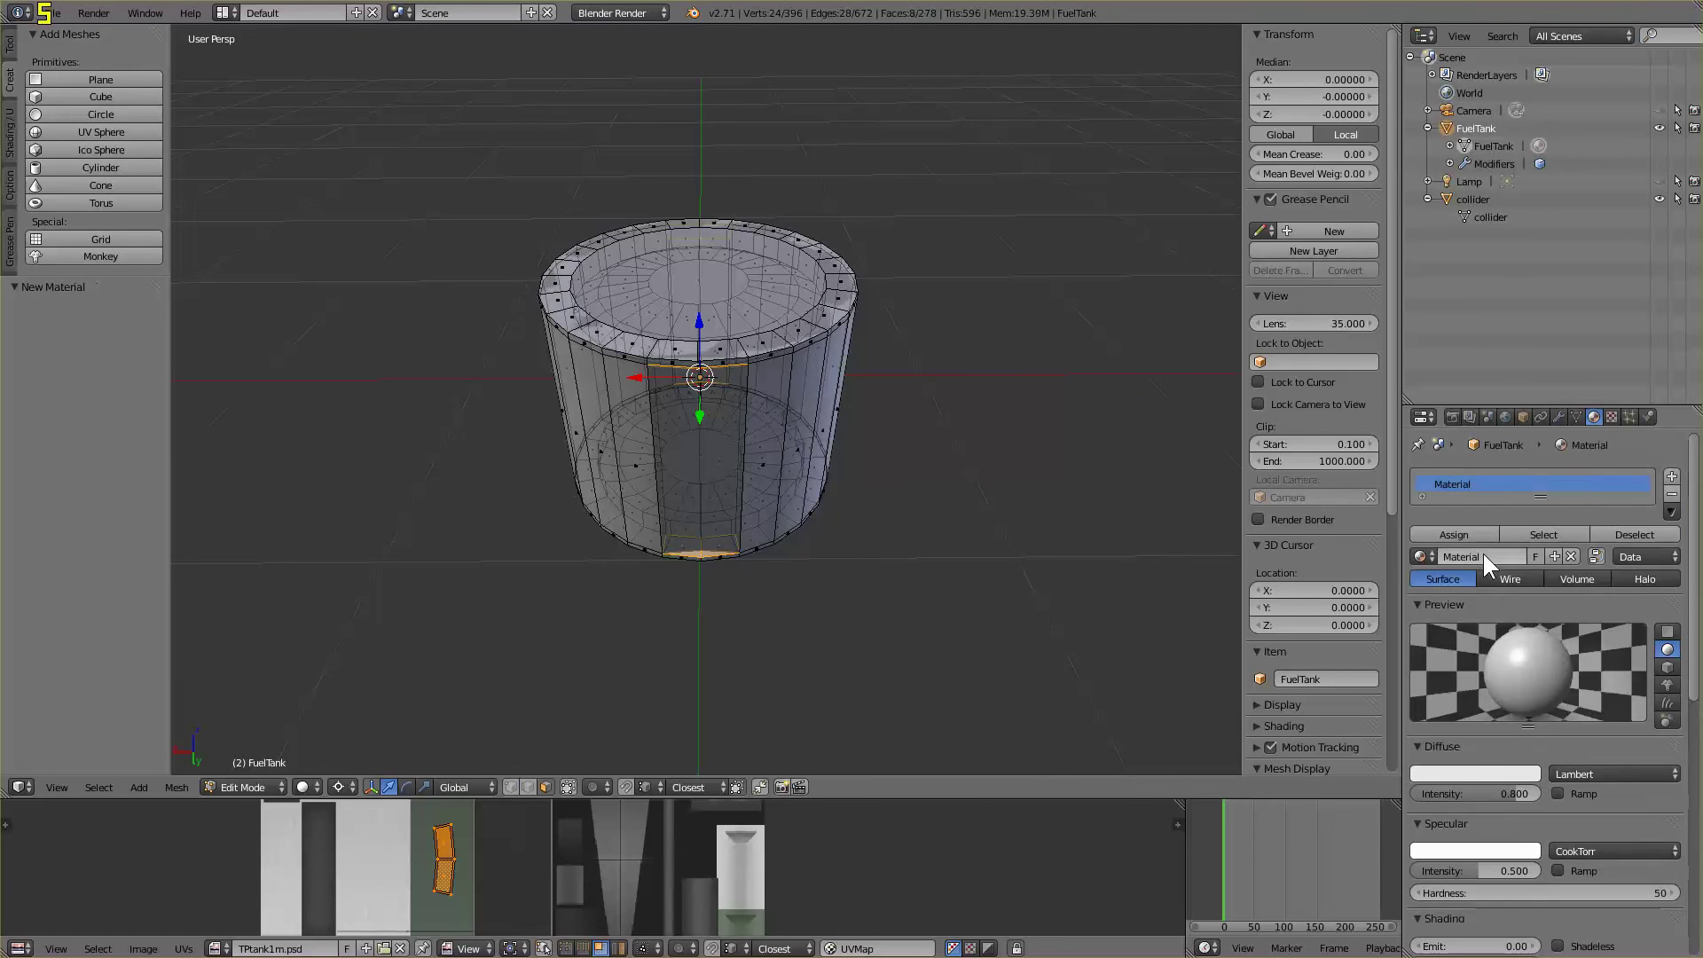
double_click(1466, 483)
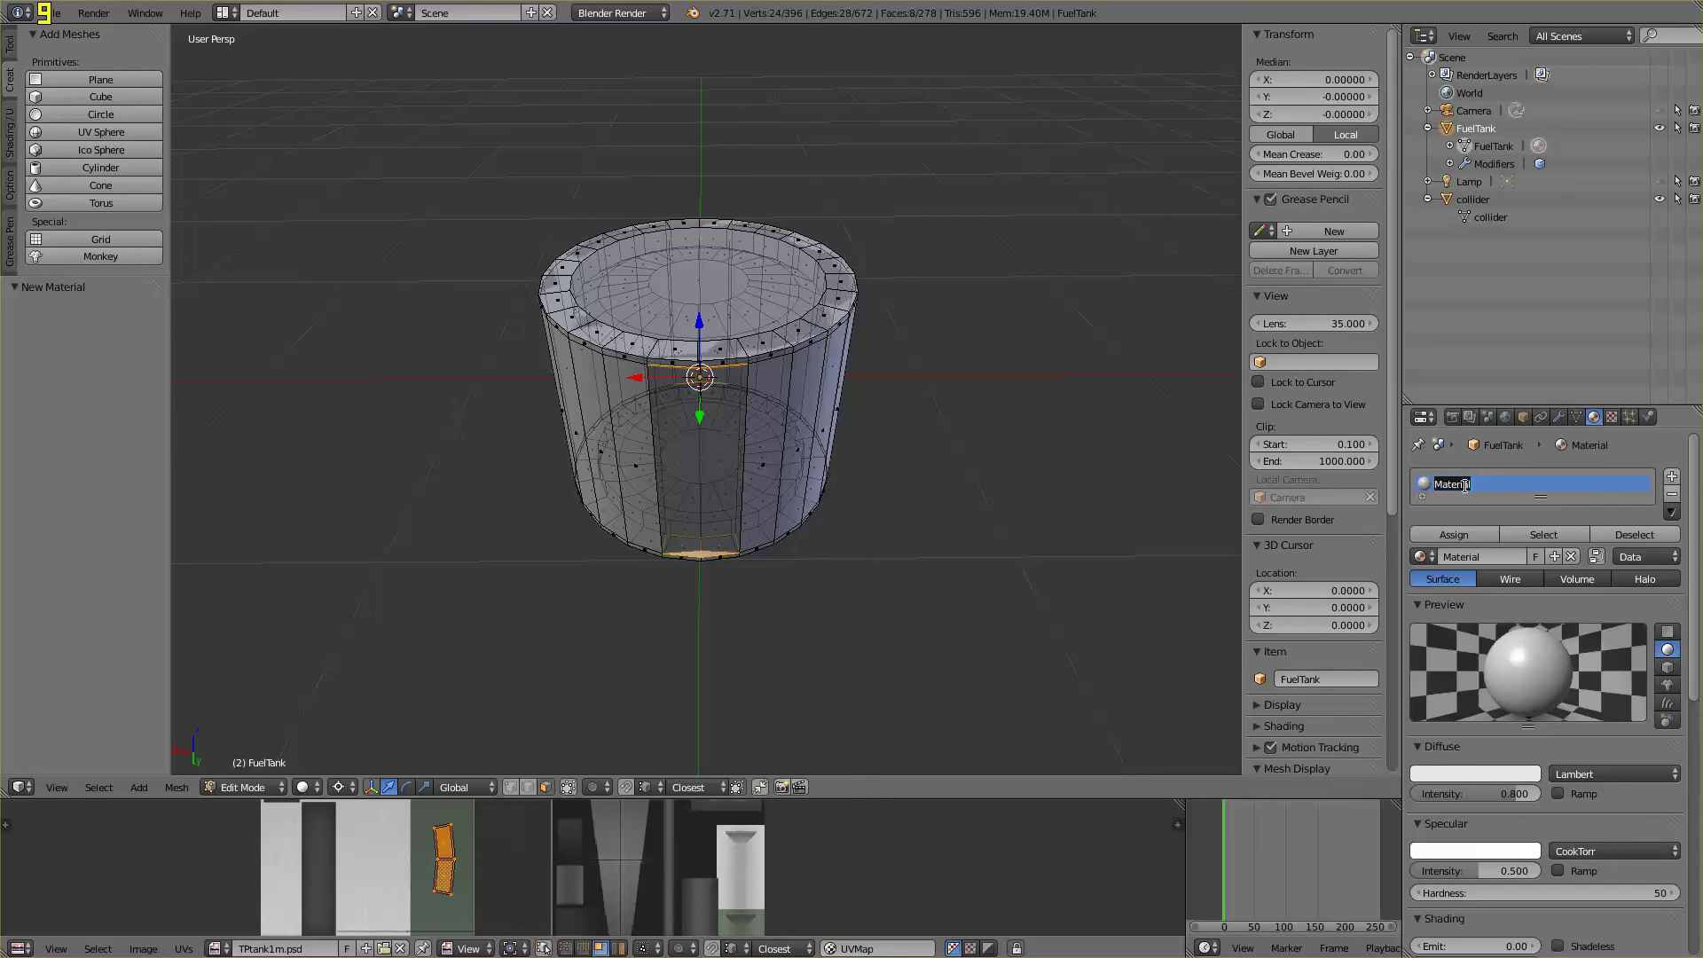
text(Demo)
text(lue)
text(Tank1)
key(Return)
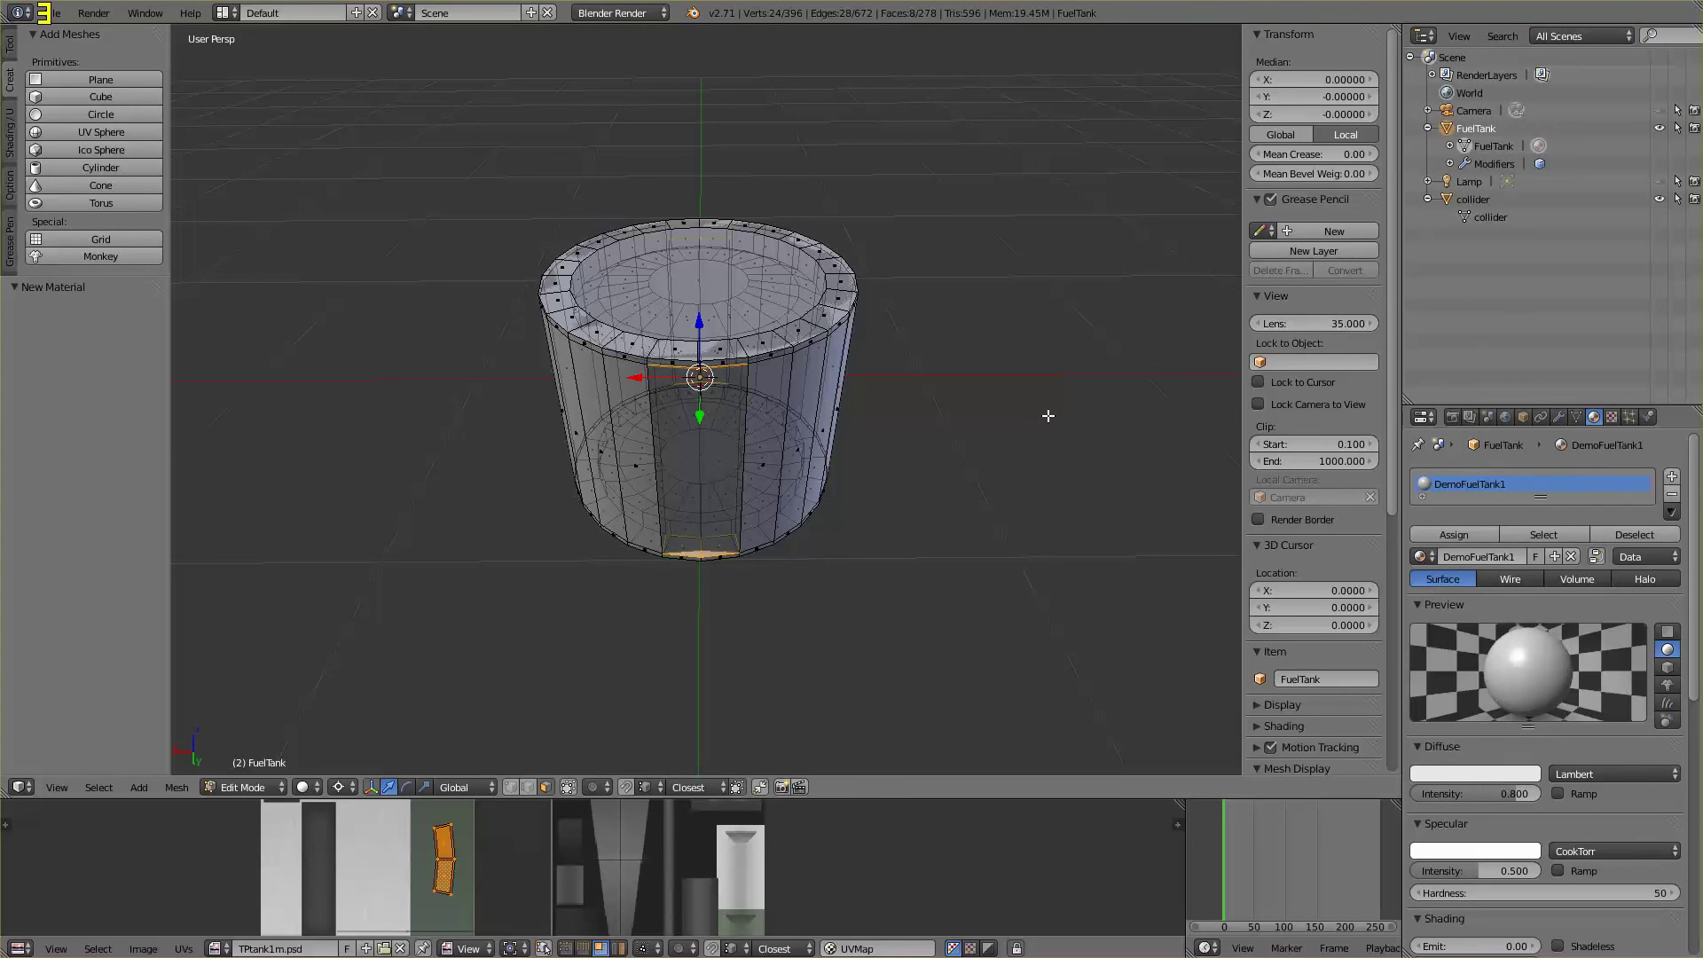
Return to Object Mode and select both the FuelTank and the collider
middle_drag(1015, 391, 1011, 400)
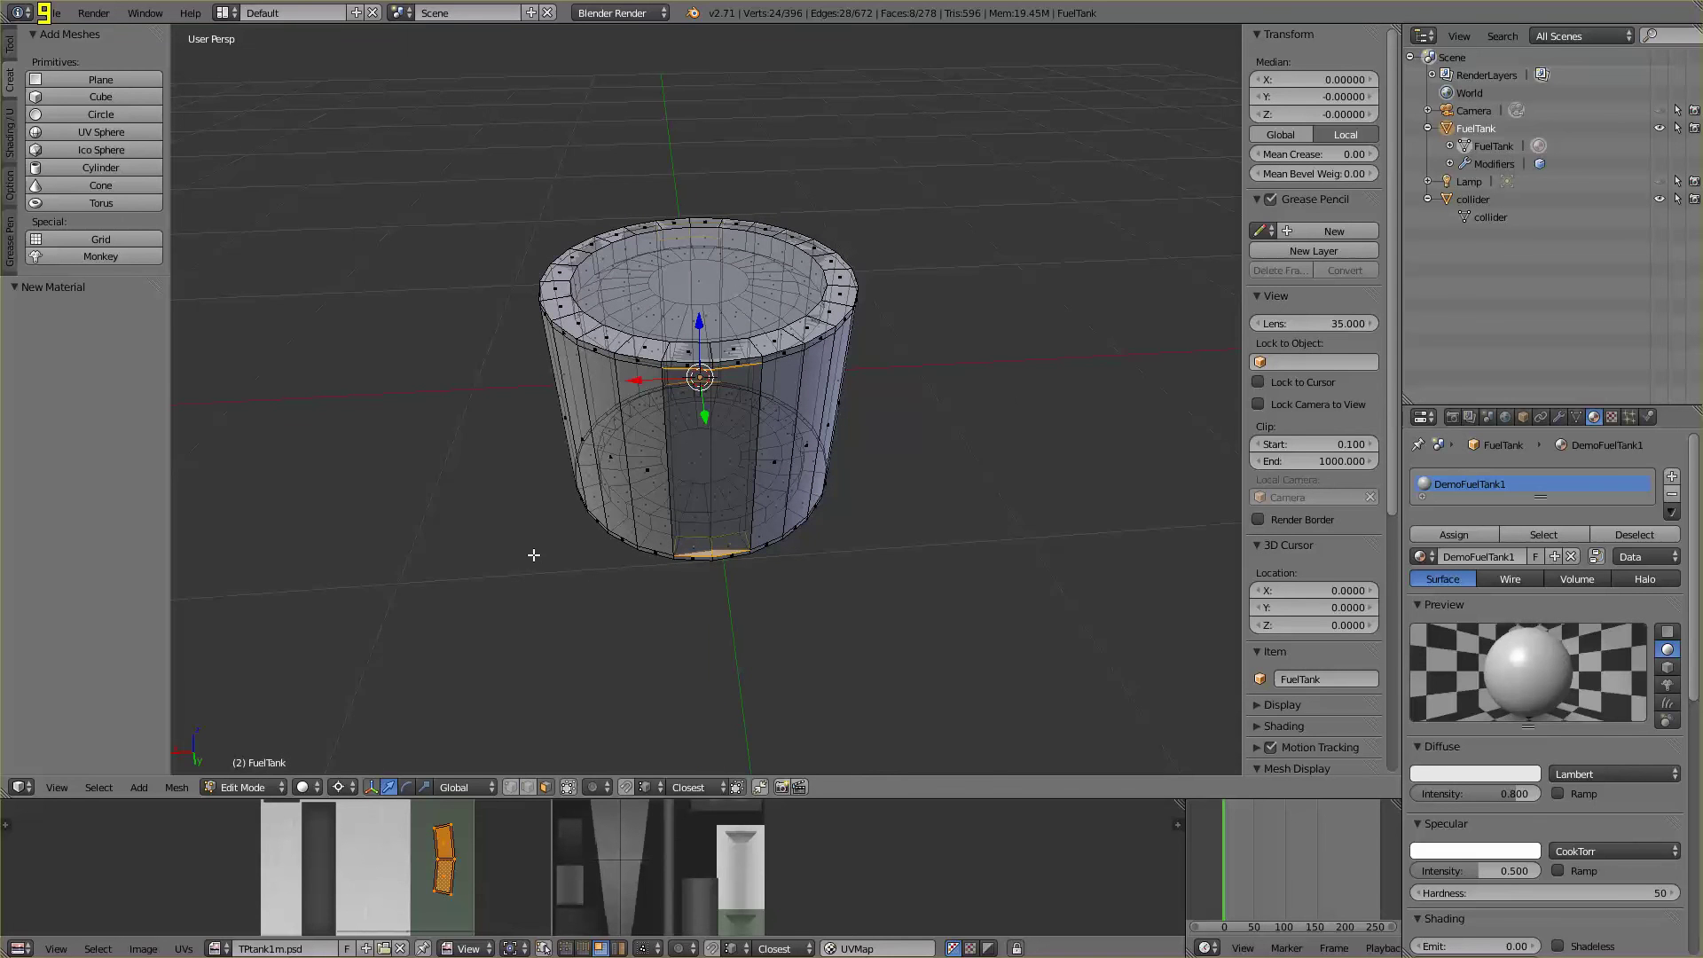
click(240, 784)
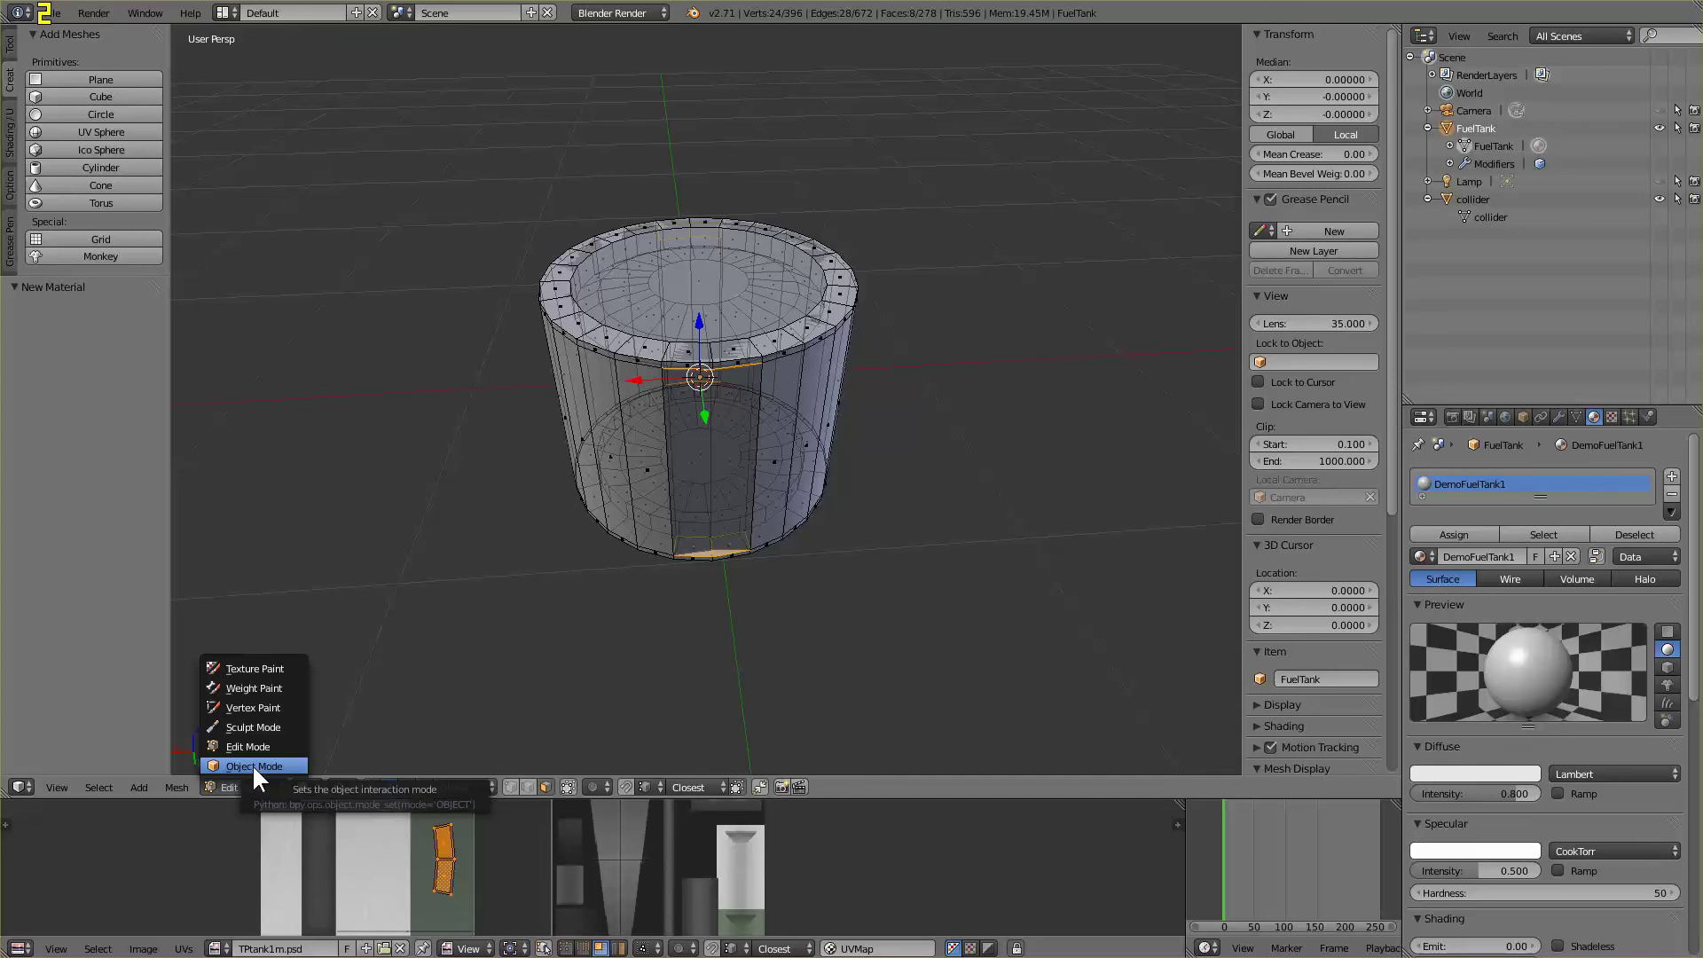
click(266, 767)
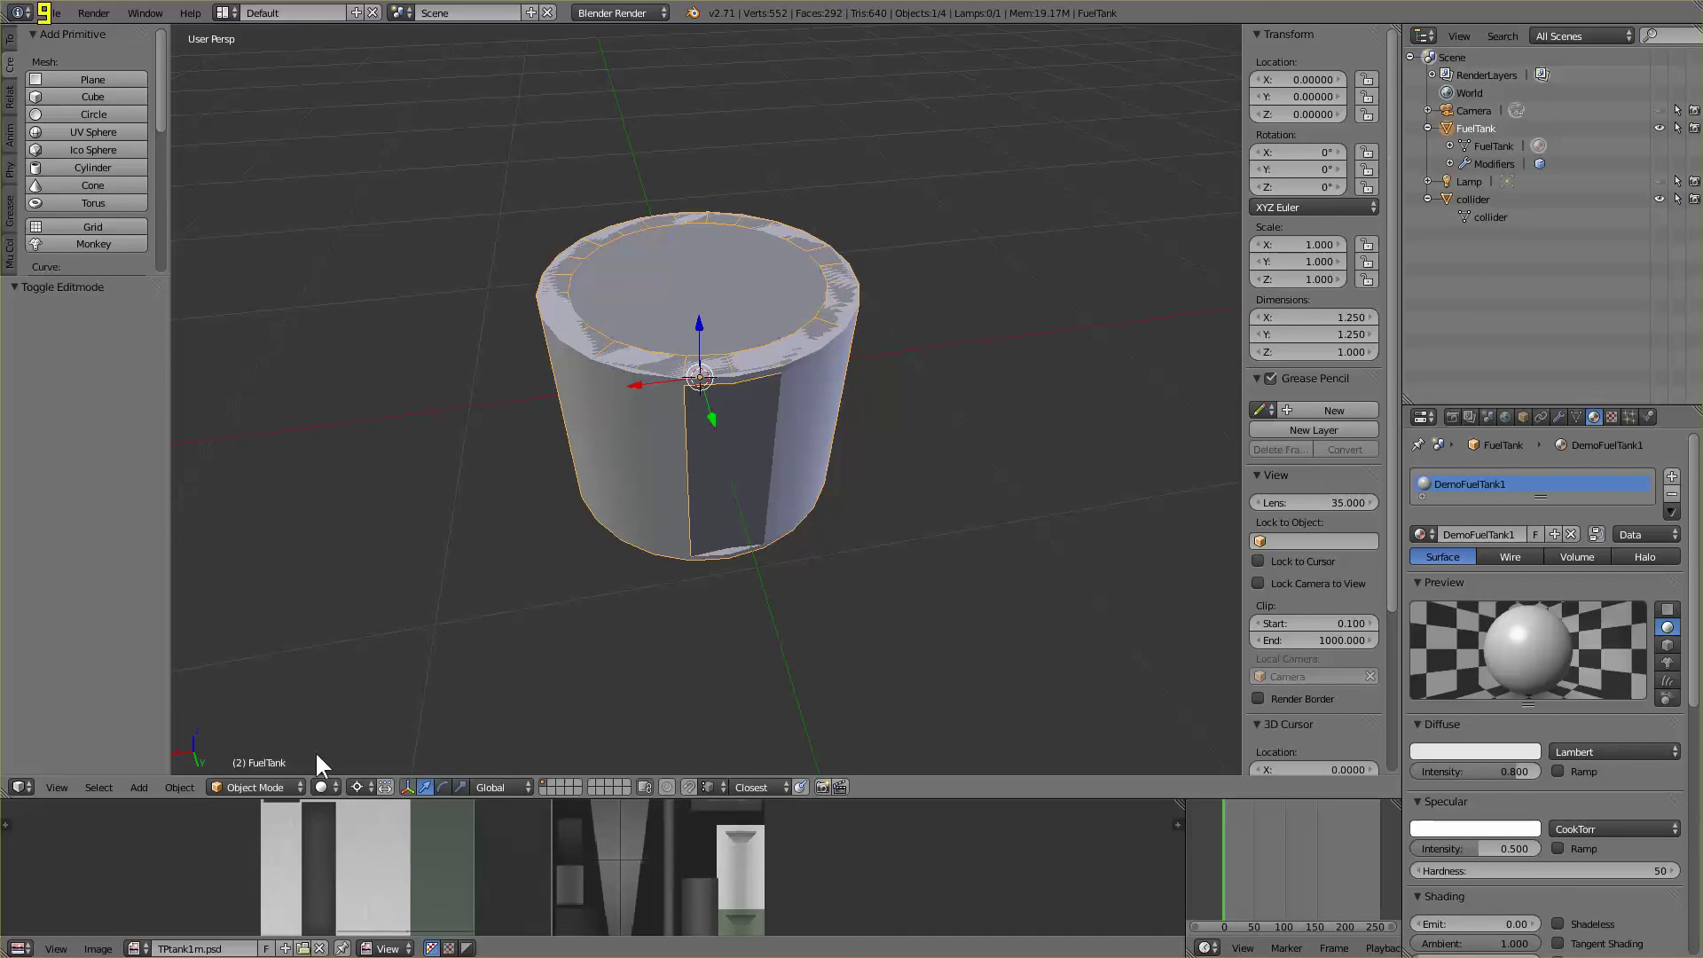
key(a)
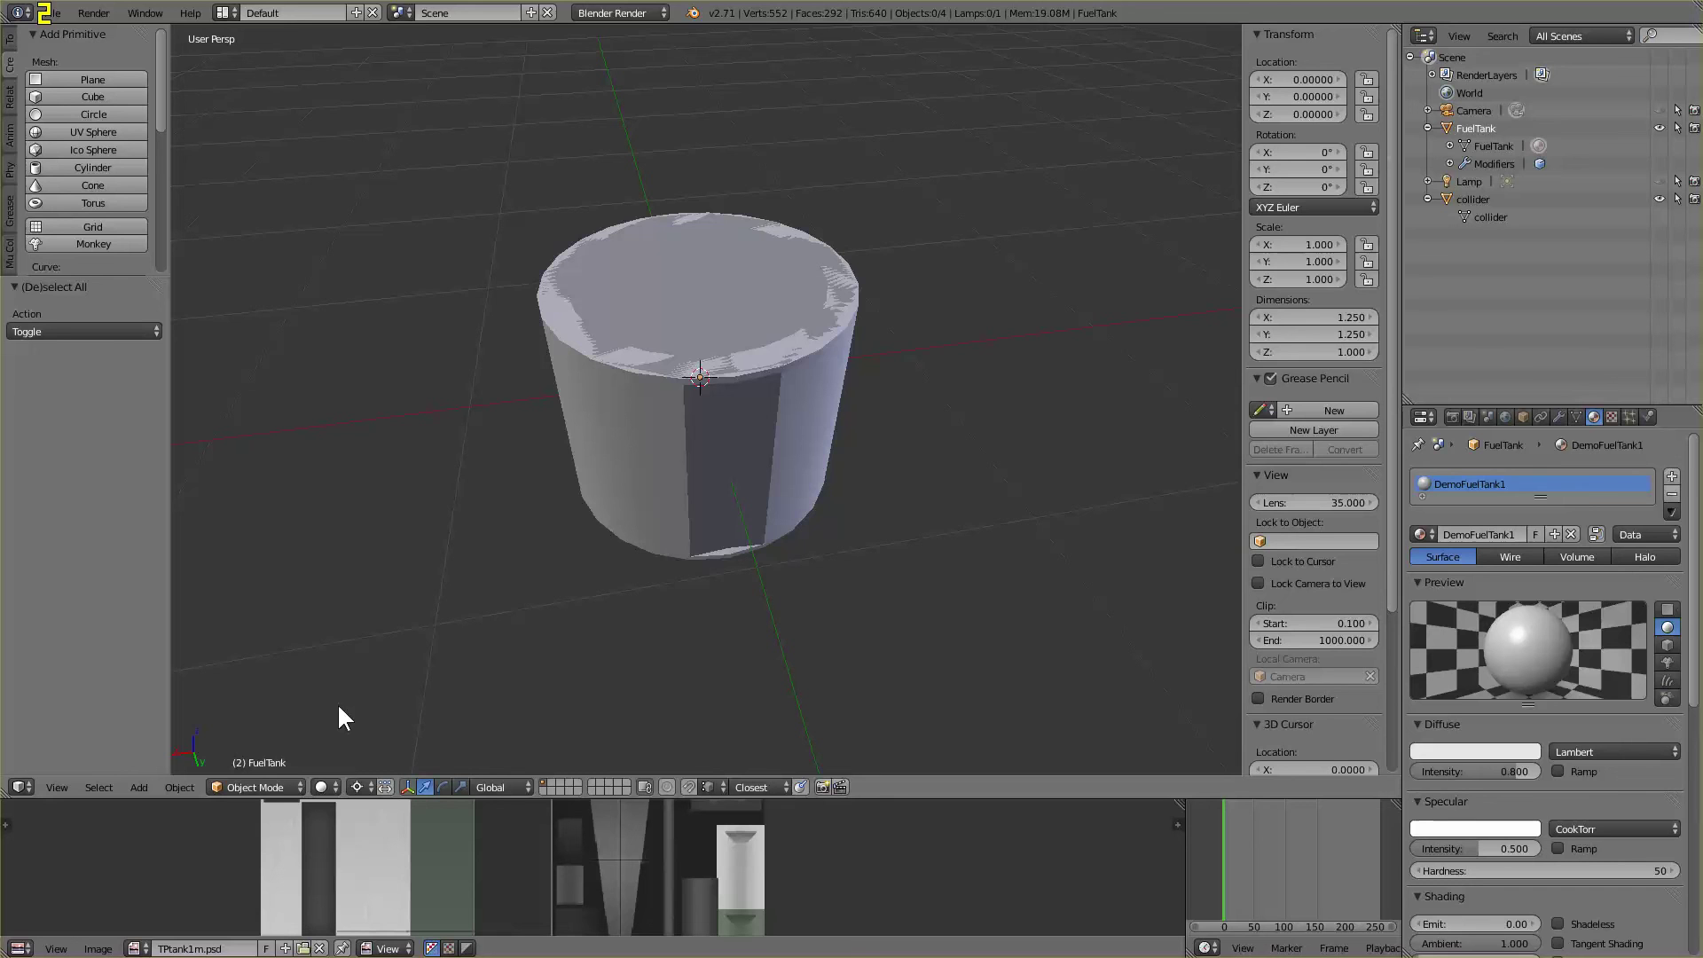
key(a)
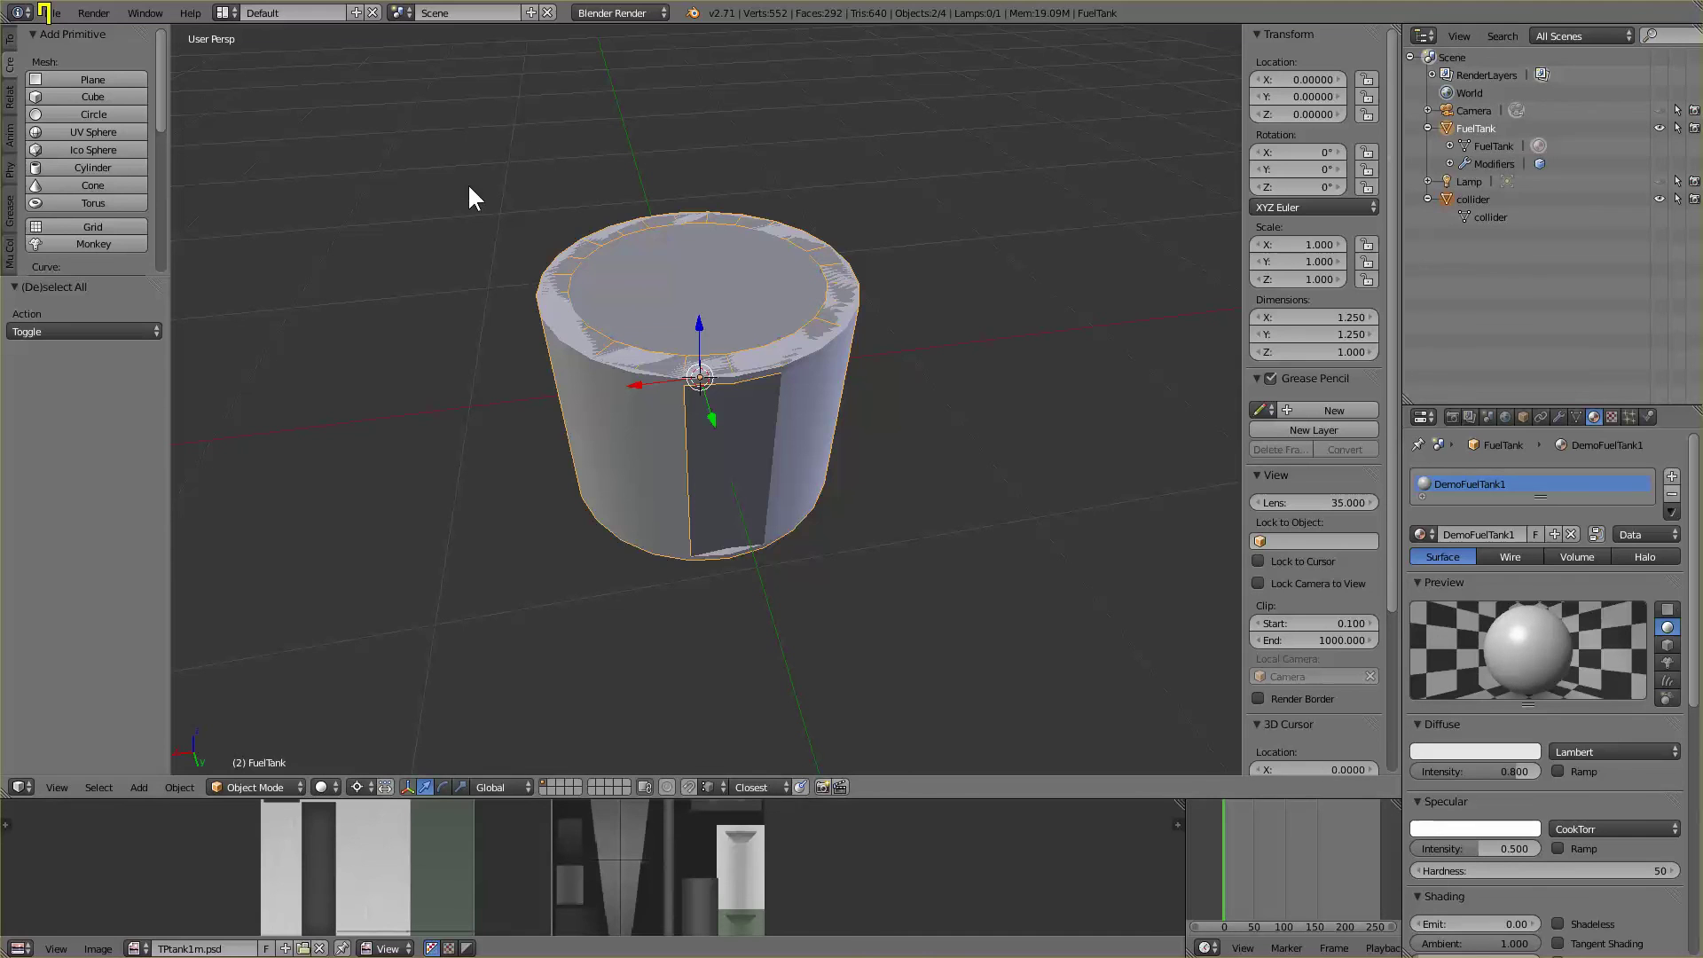
Export the two selected objects as a Collada file named sample, with Apply Modifiers and Selection Only enabled
click(51, 12)
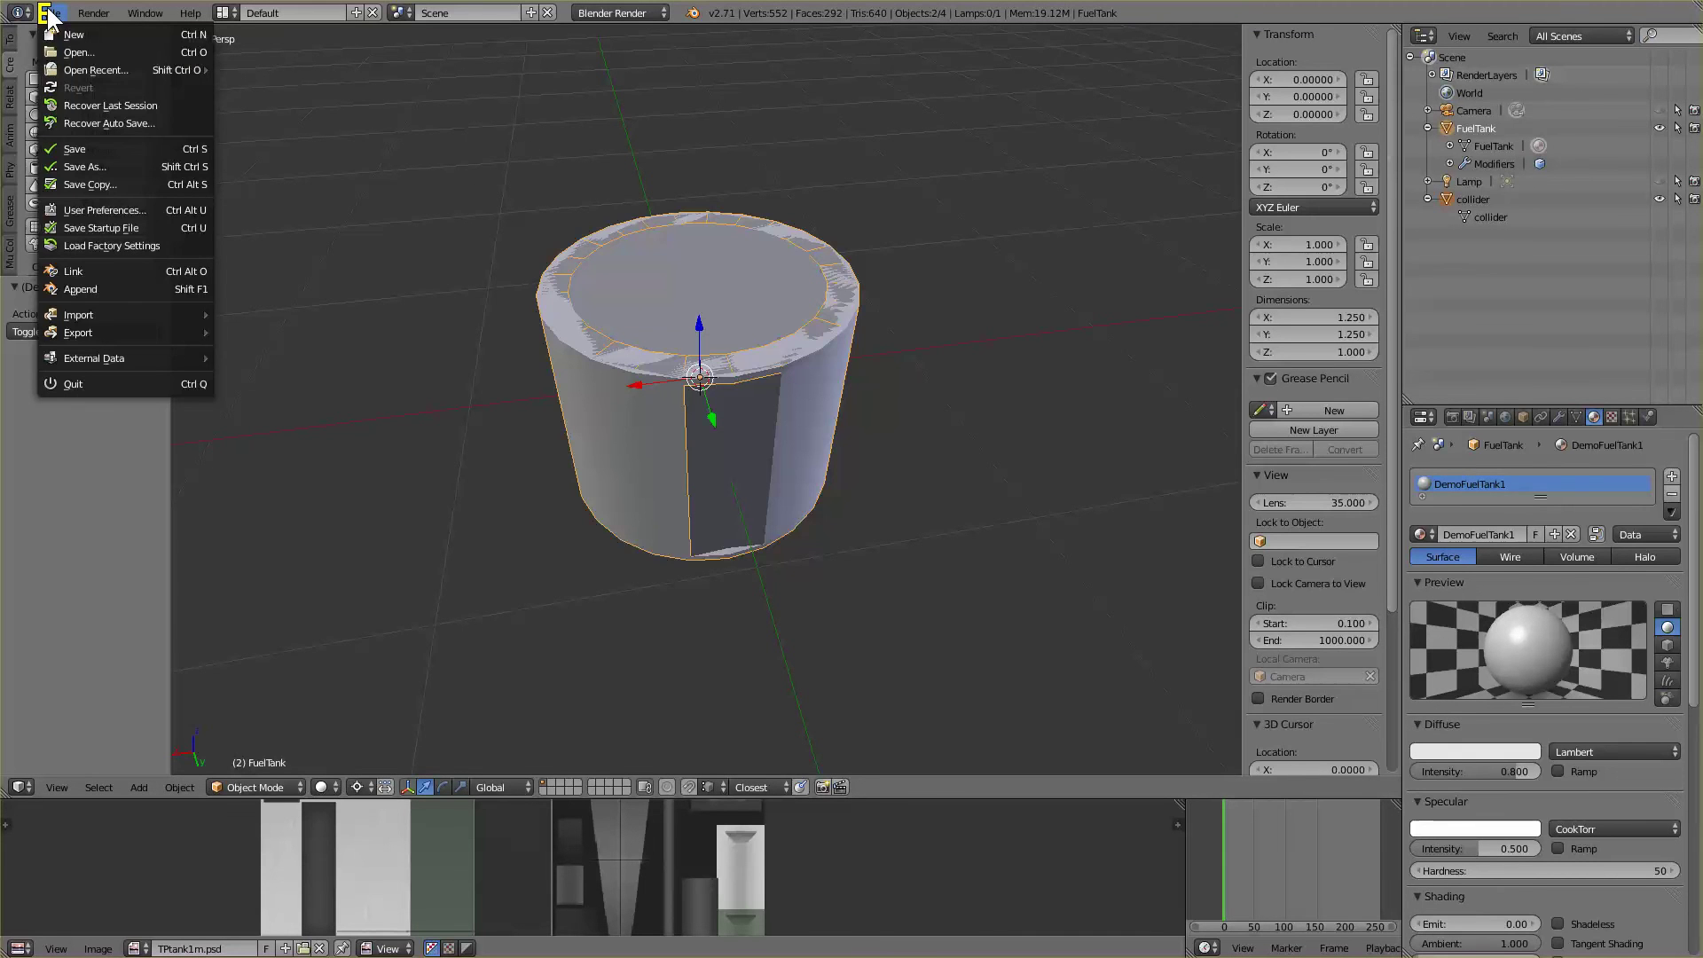
mouse_move(124, 333)
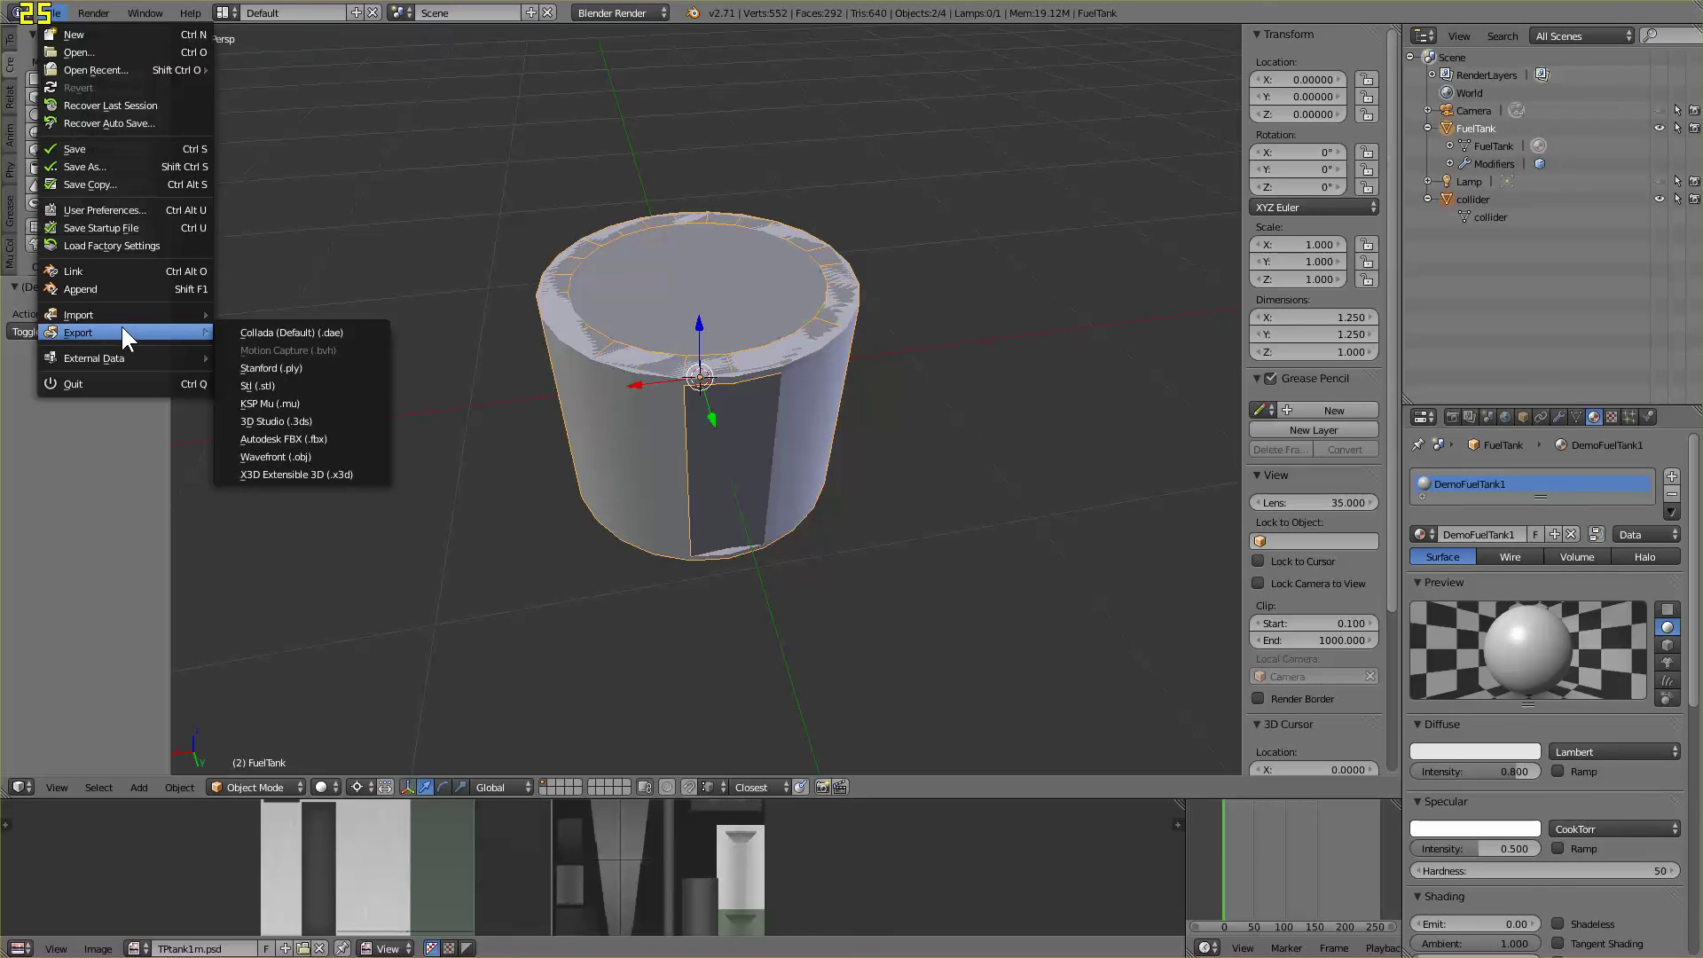
click(311, 332)
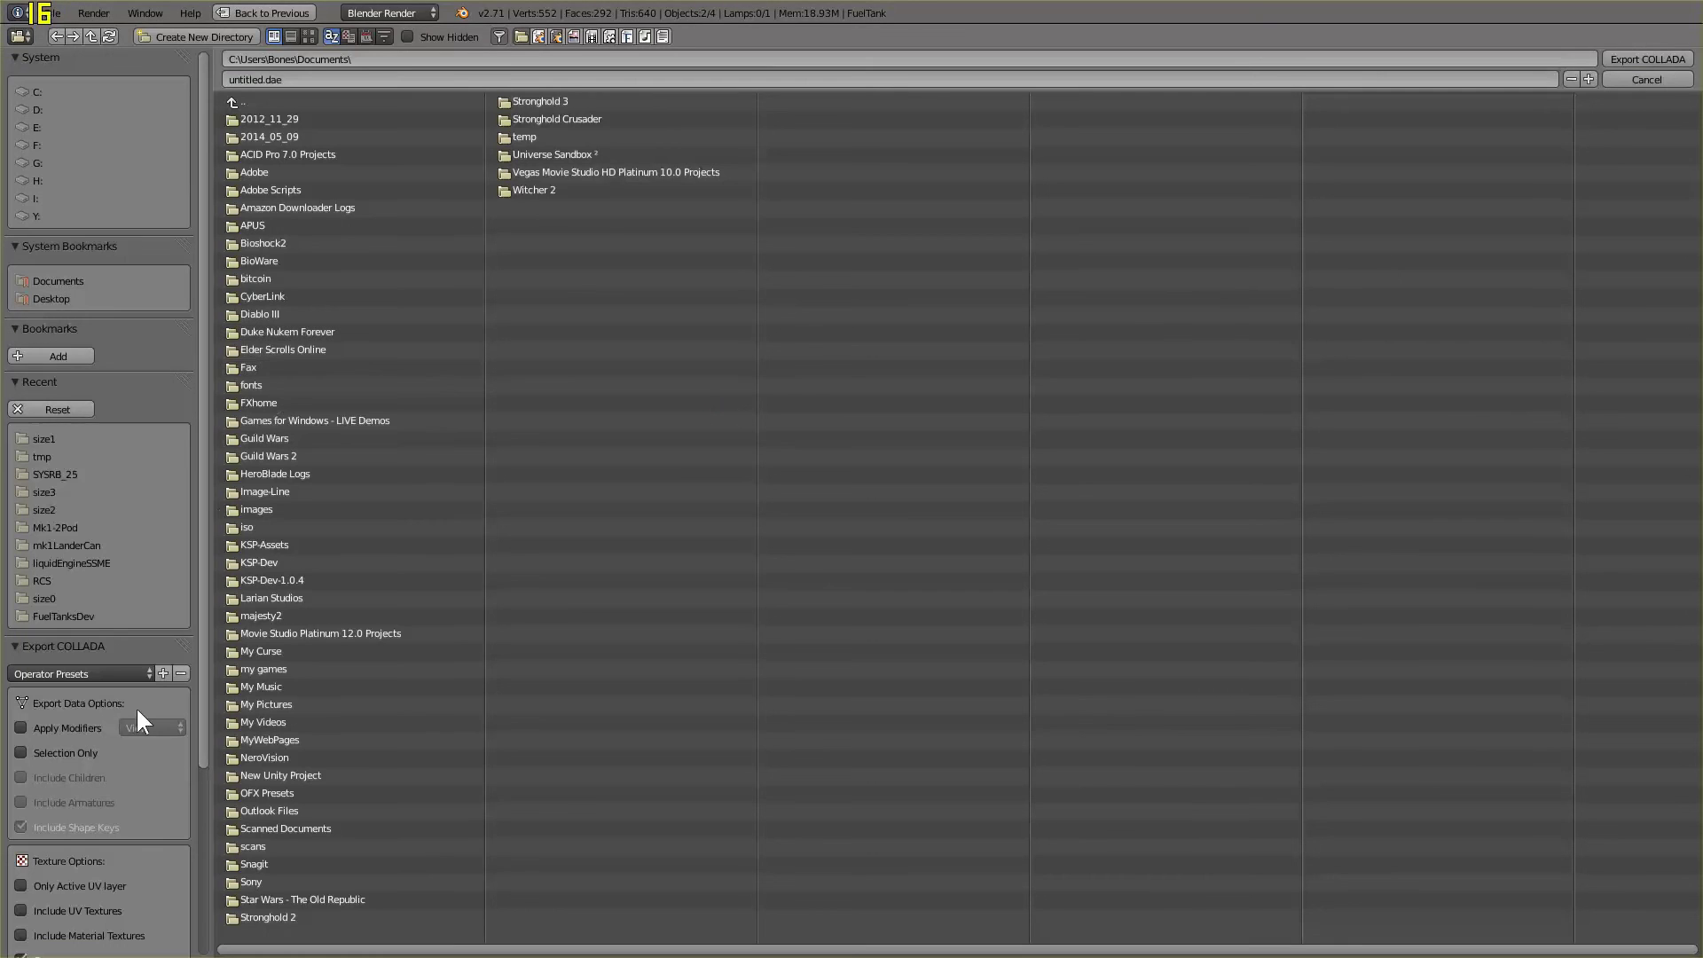
click(72, 729)
click(81, 752)
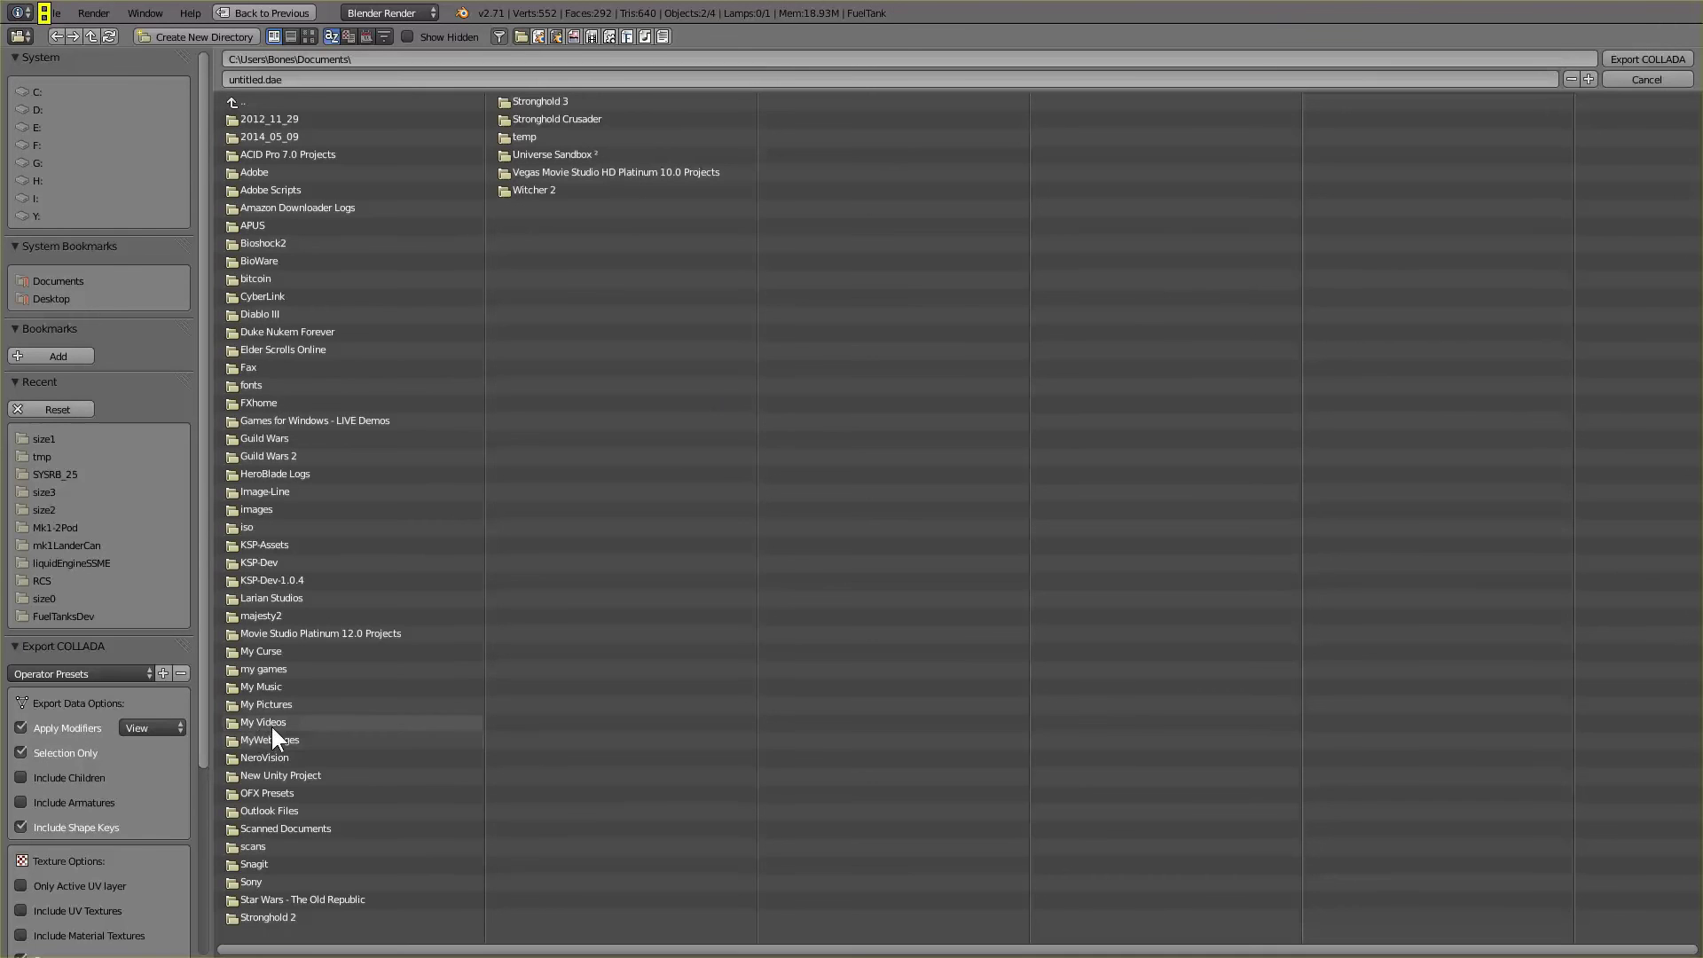
click(282, 80)
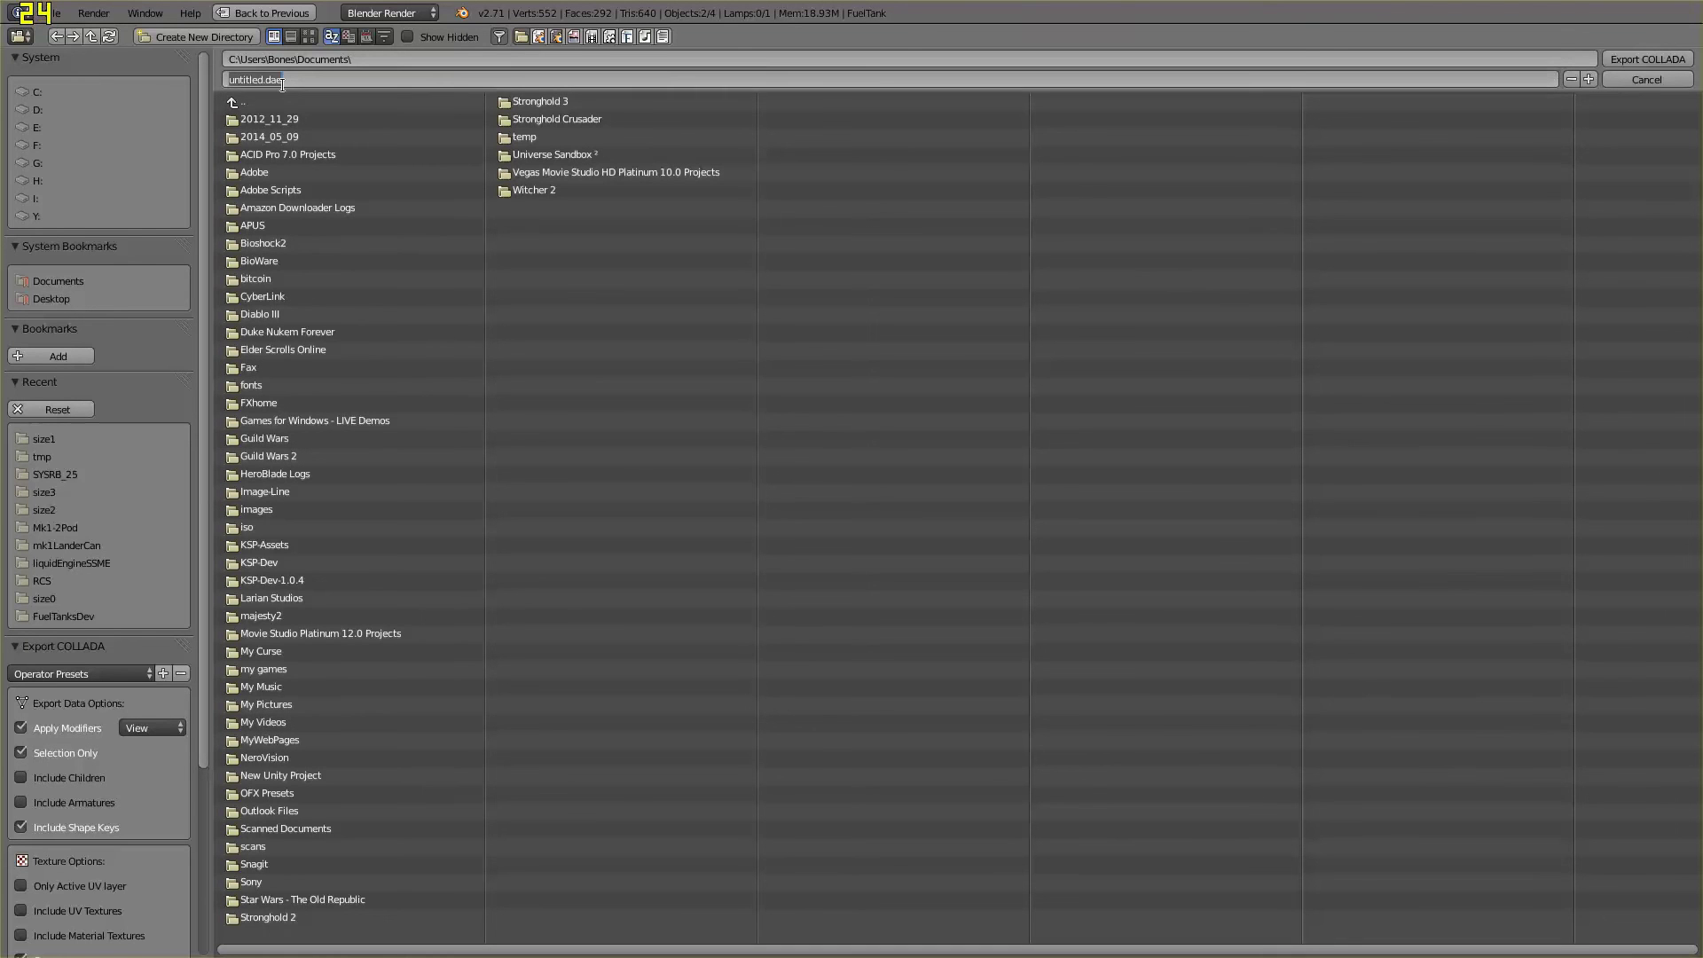
text(sample)
click(520, 302)
key(Return)
Save the scene as a new Blender file named sample
click(49, 13)
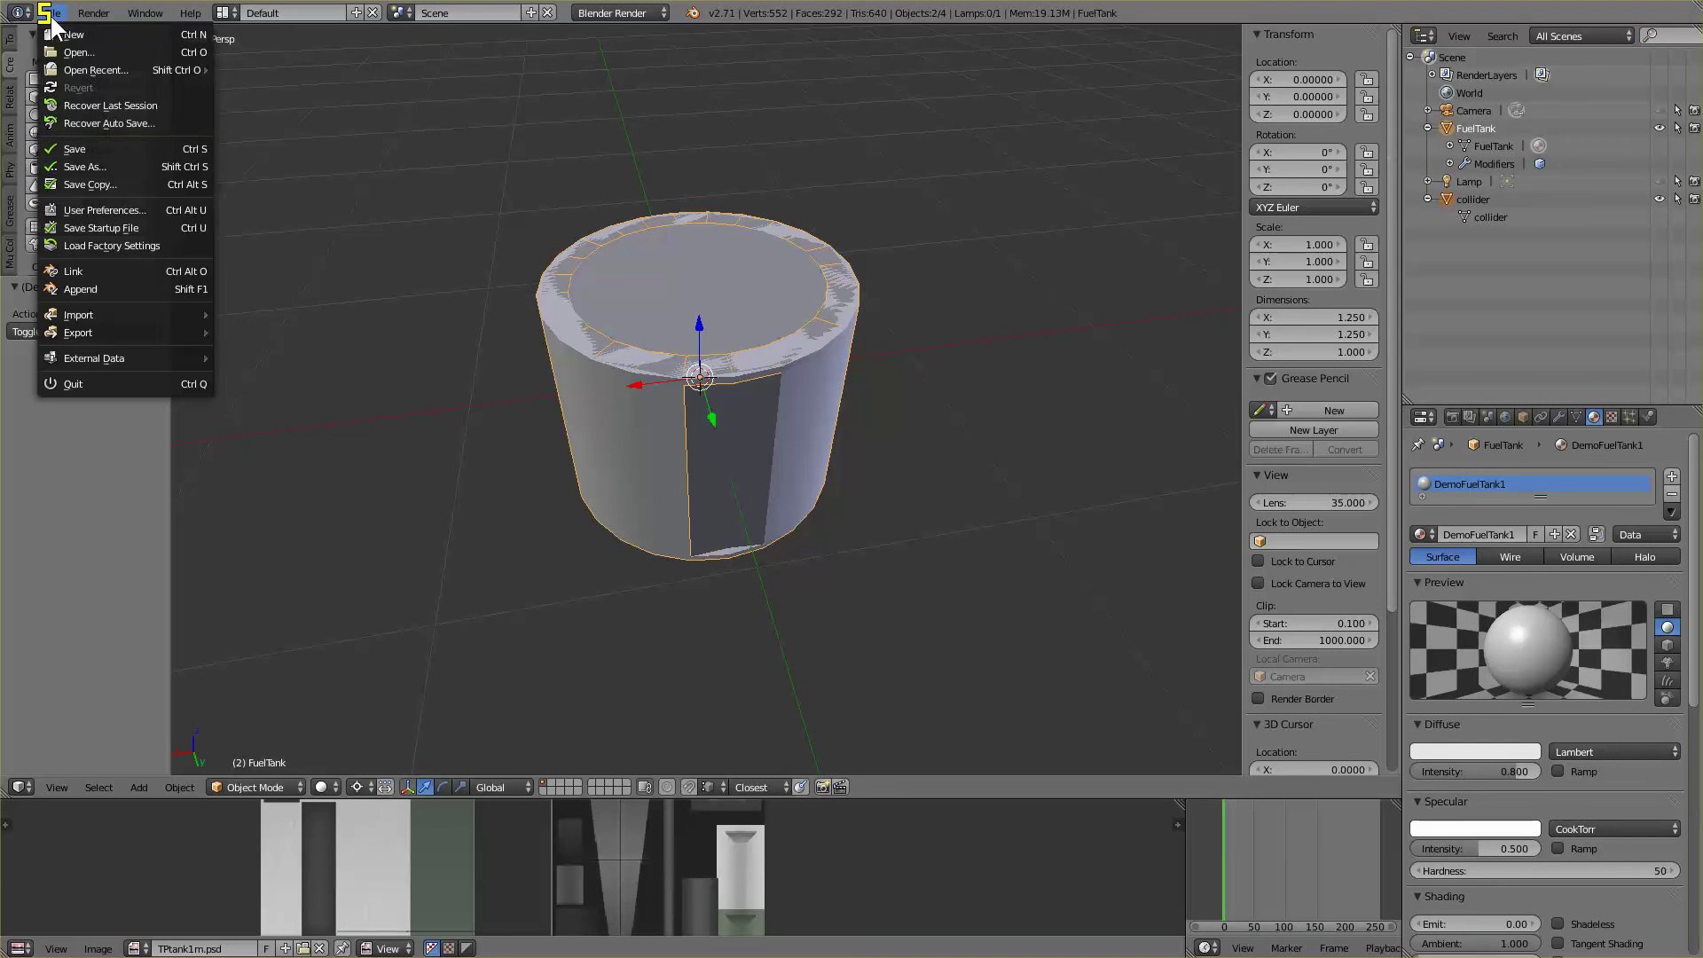
click(99, 163)
click(280, 80)
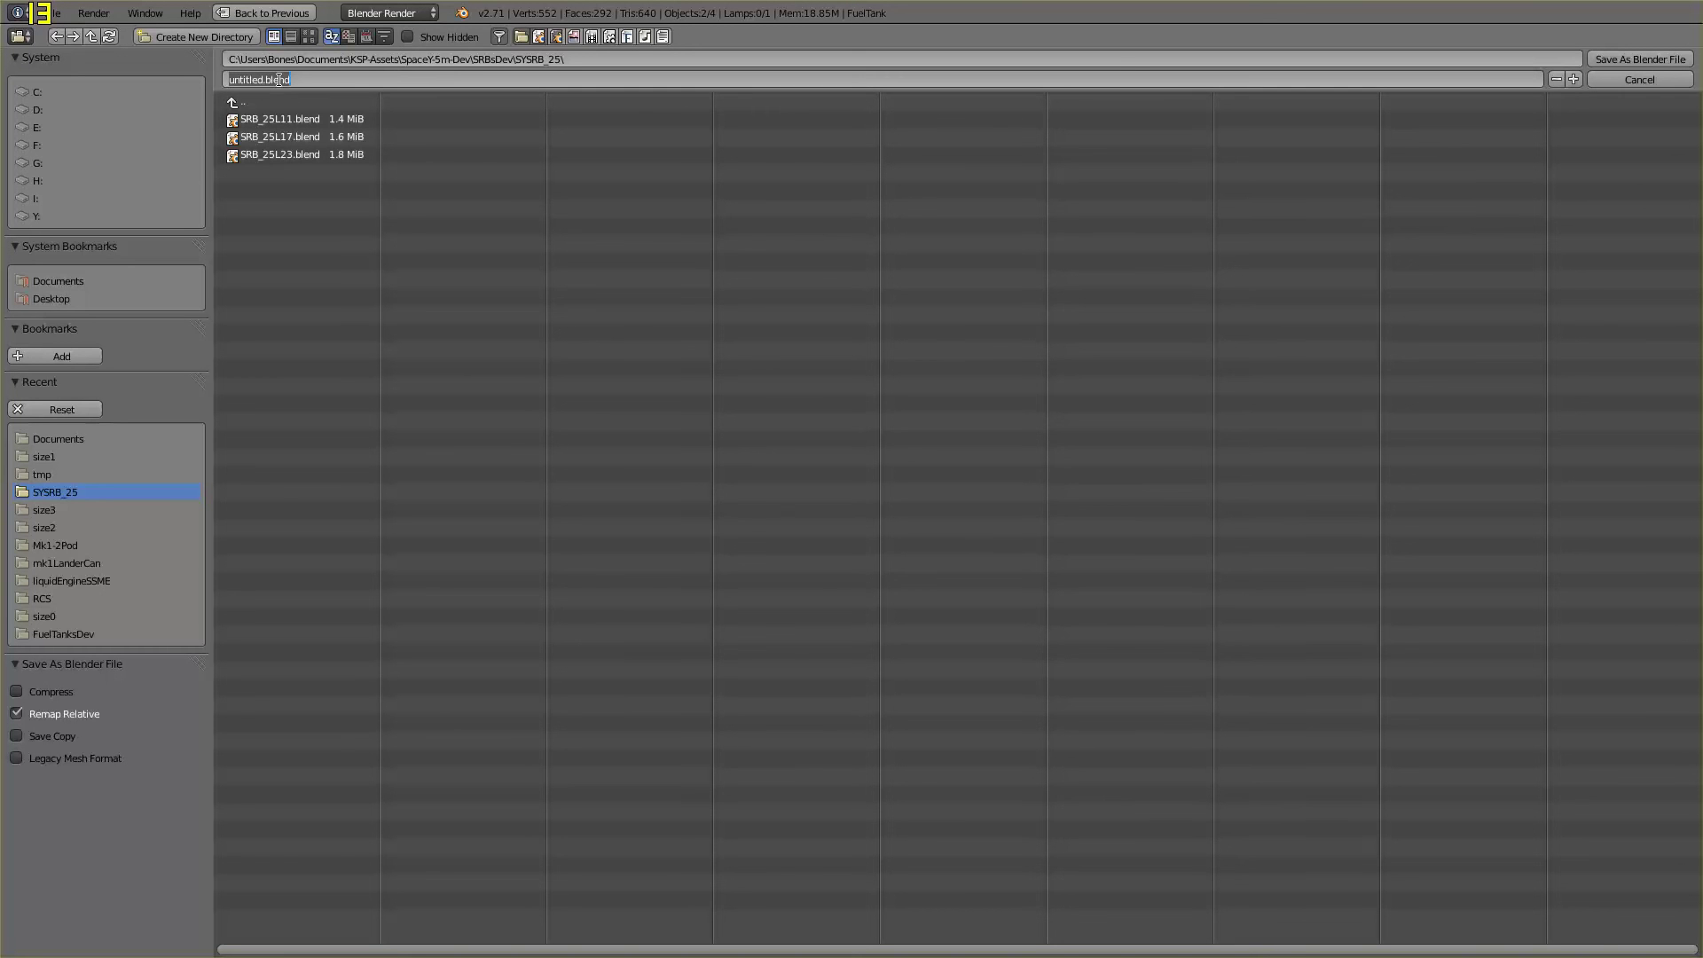
text(sample)
key(Return)
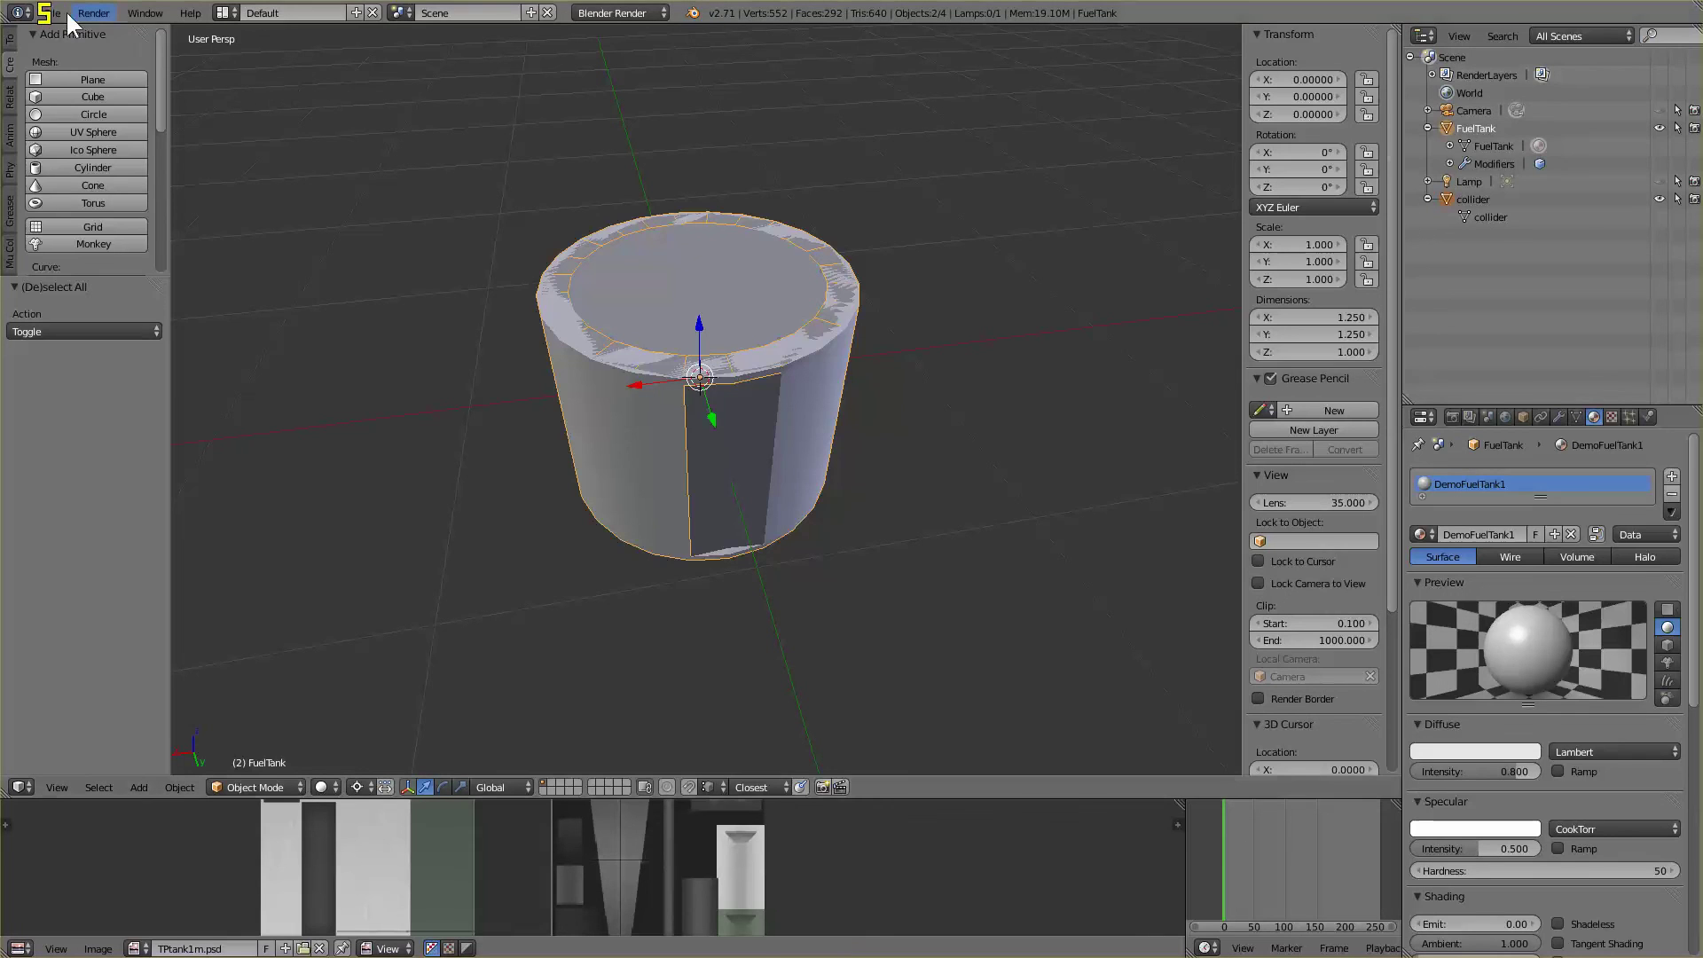
click(55, 13)
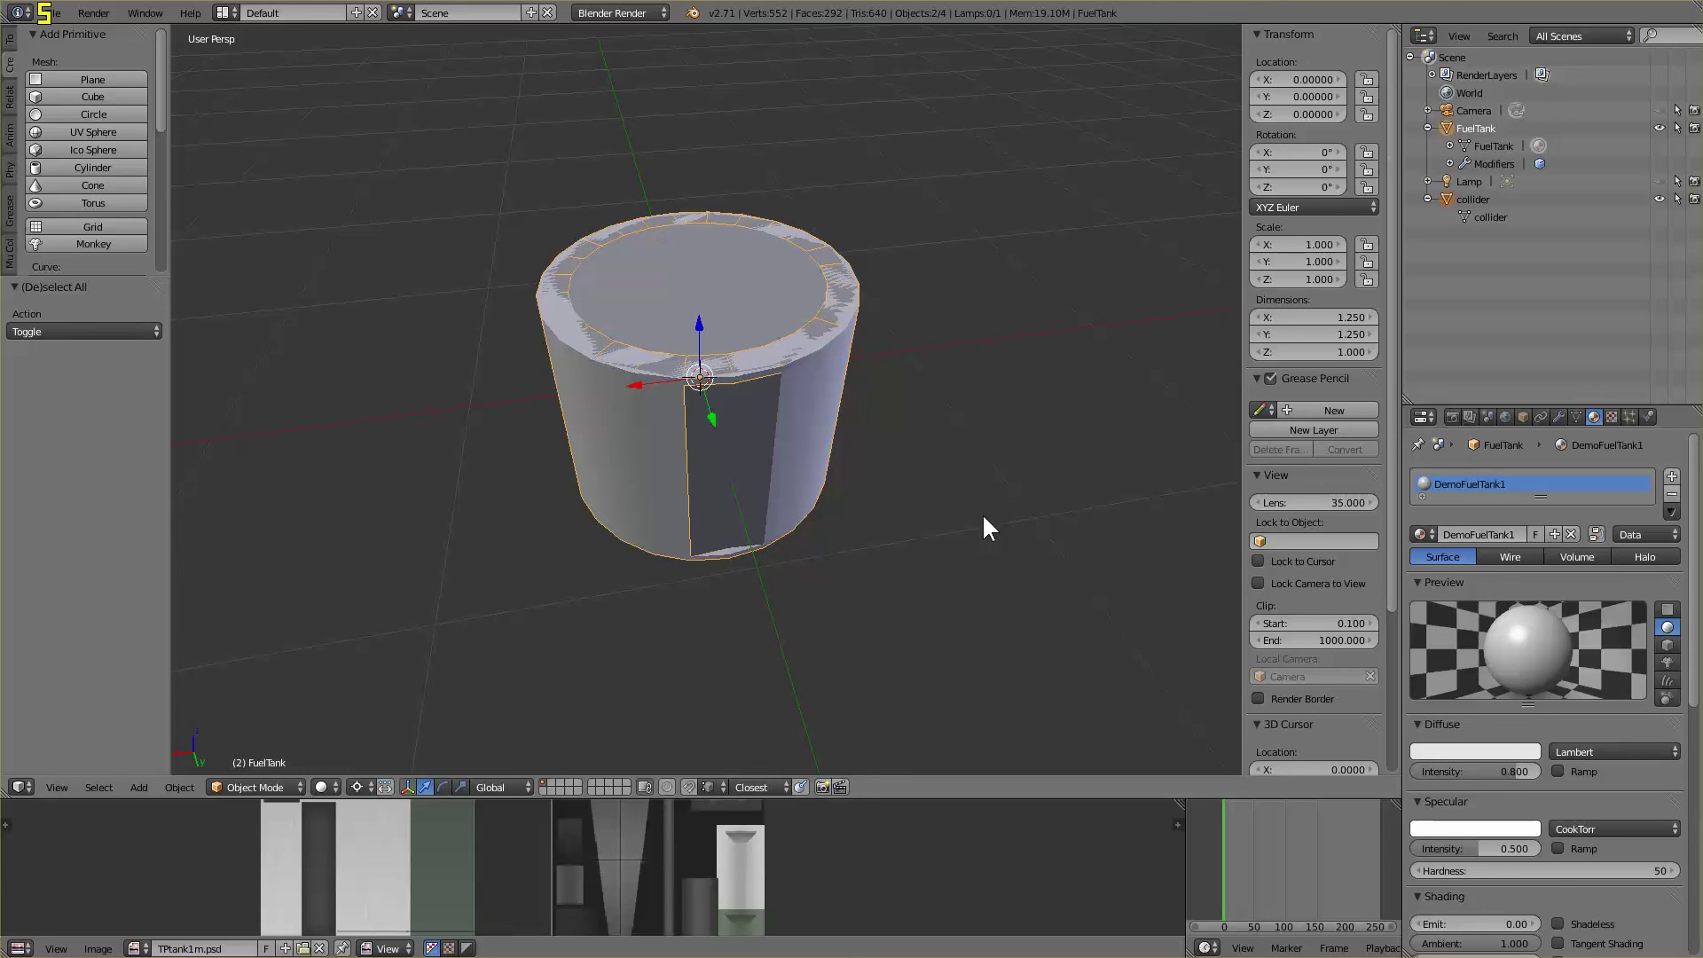
middle_drag(962, 539, 944, 490)
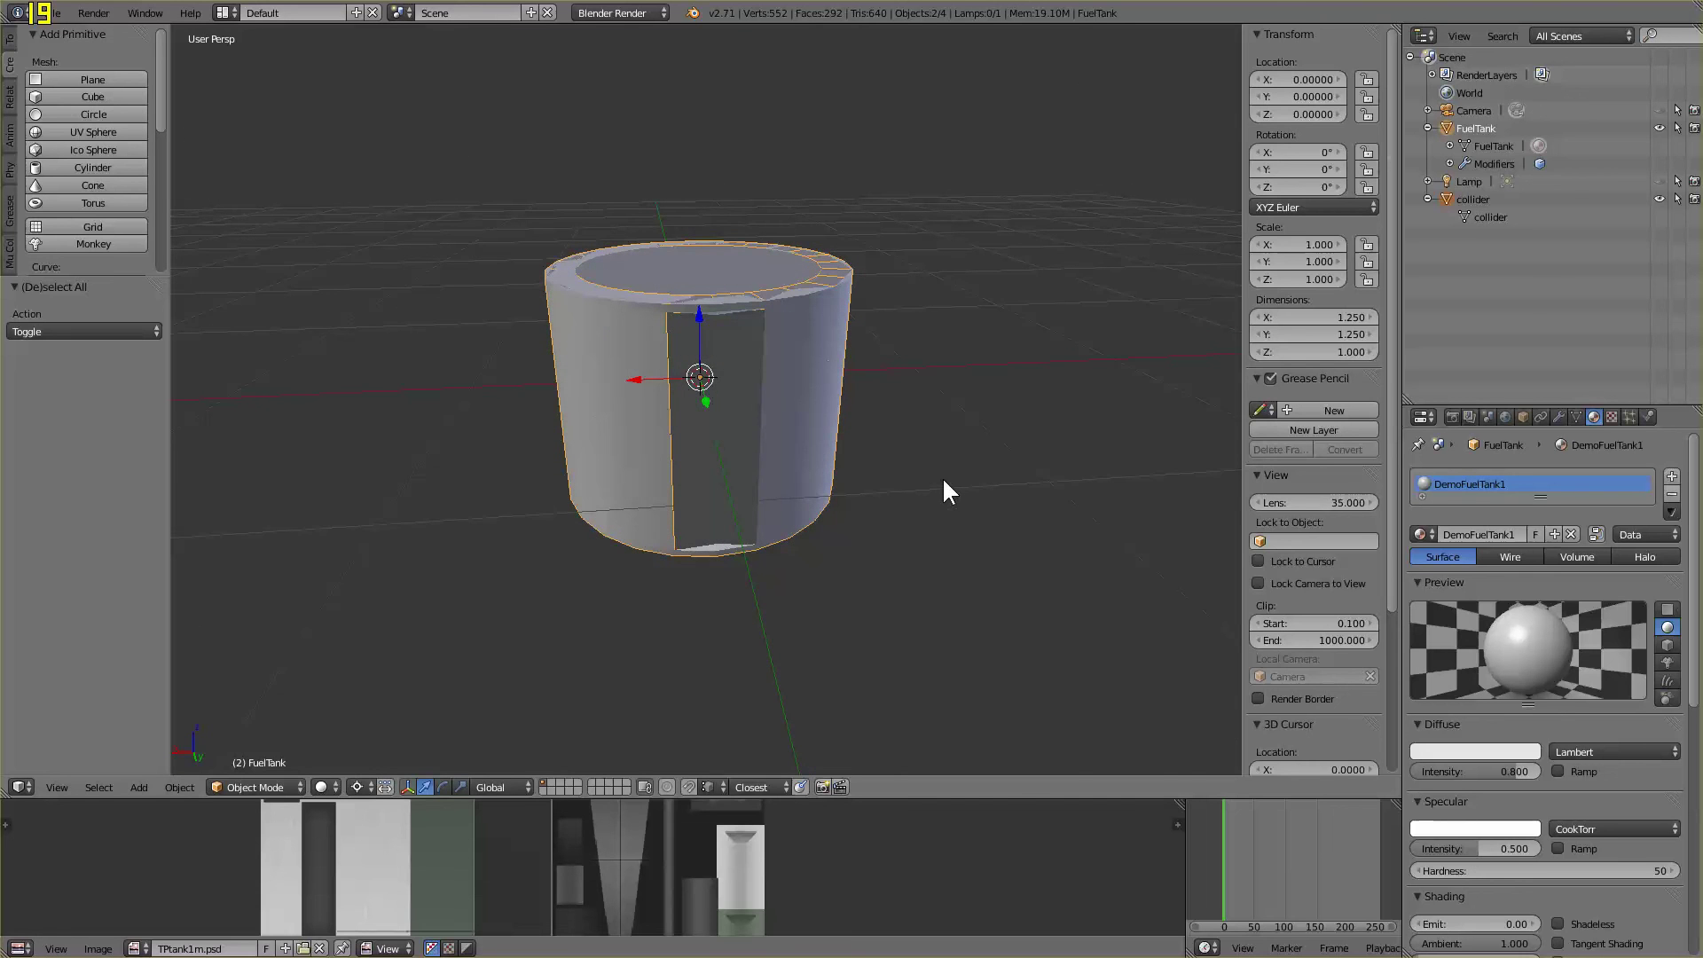